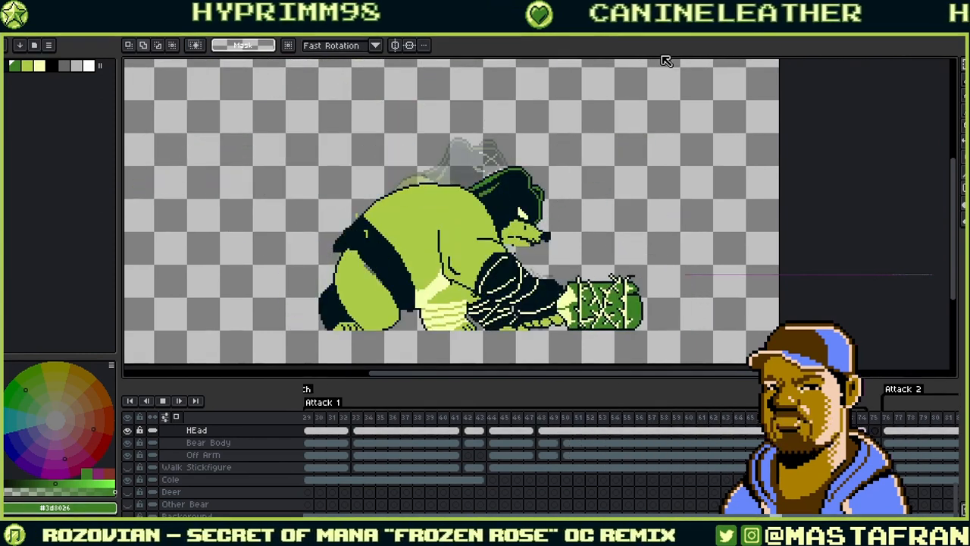
- Stop the Attack 1 playback, adjust the view, and try a green test arc on the canvas
left_click(163, 402)
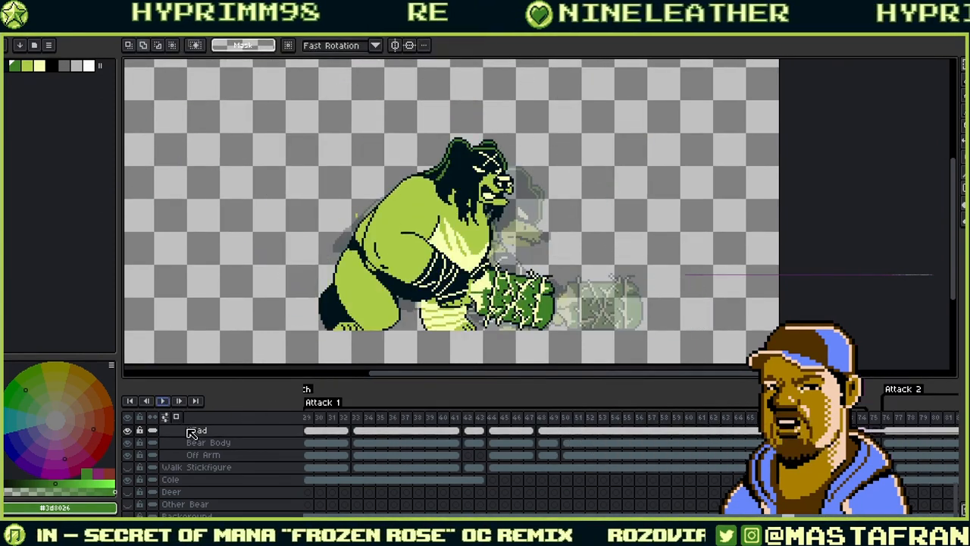
left_click_drag(506, 239, 624, 260)
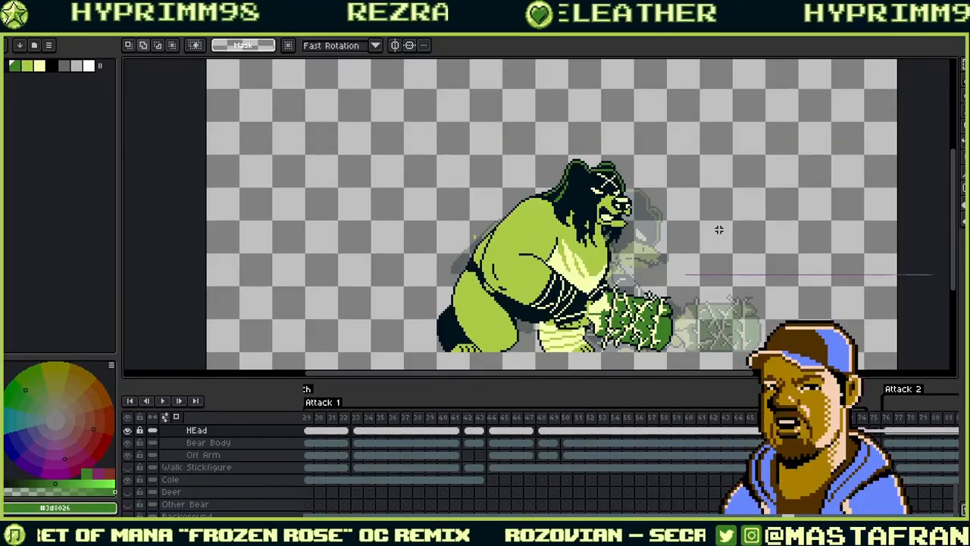
scroll(719, 230, "down", 3)
scroll(721, 229, "up", 3)
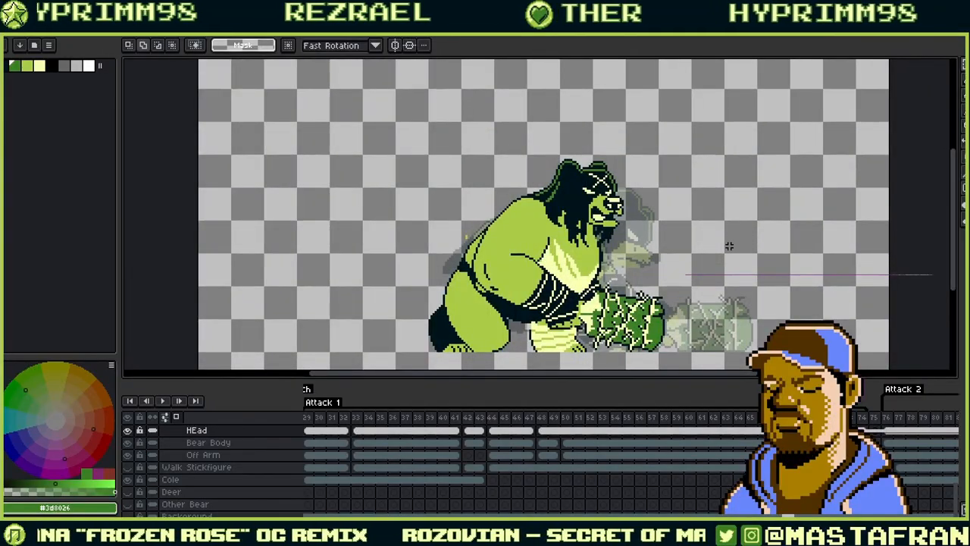
left_click_drag(686, 225, 684, 227)
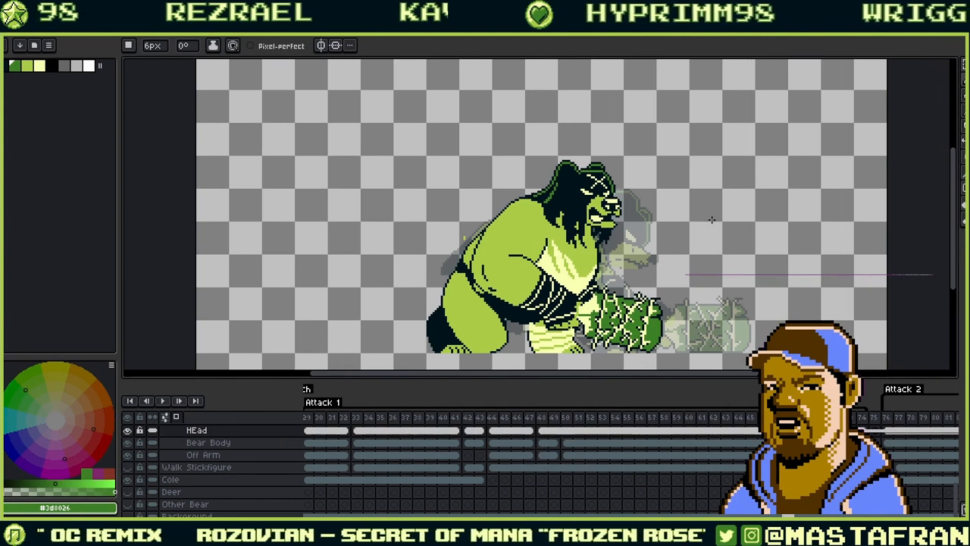
left_click_drag(722, 194, 698, 256)
key("ctrl+z")
left_click_drag(703, 211, 685, 263)
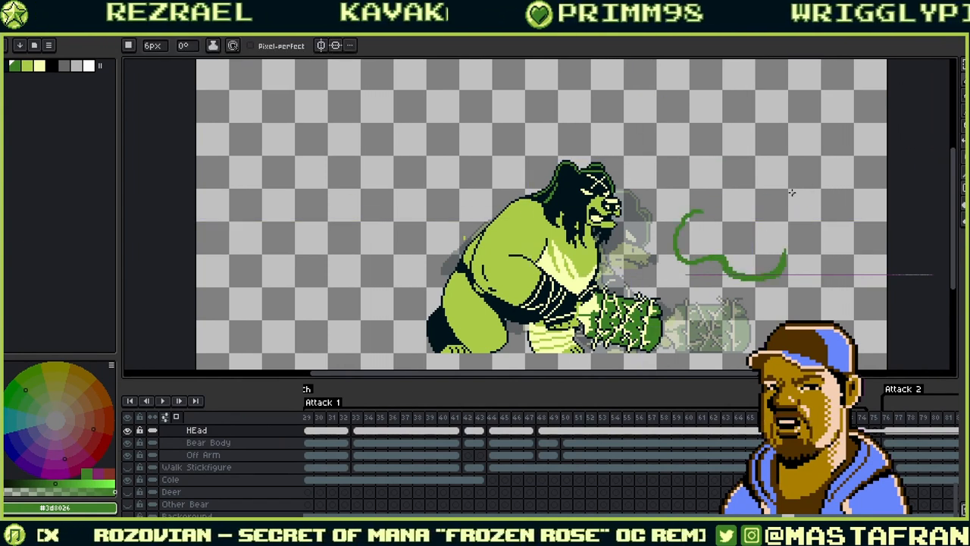
- Step forward through the lunging and standing poses, then back to the empty frame 75
key("Right")
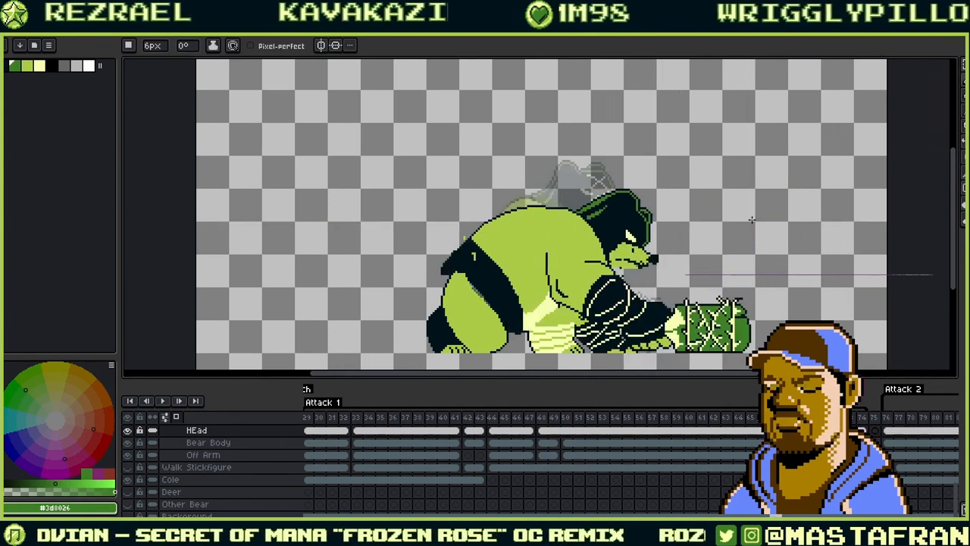
key("Right")
key("Right")
key("Right")
key("Right")
key("Right")
key("Right")
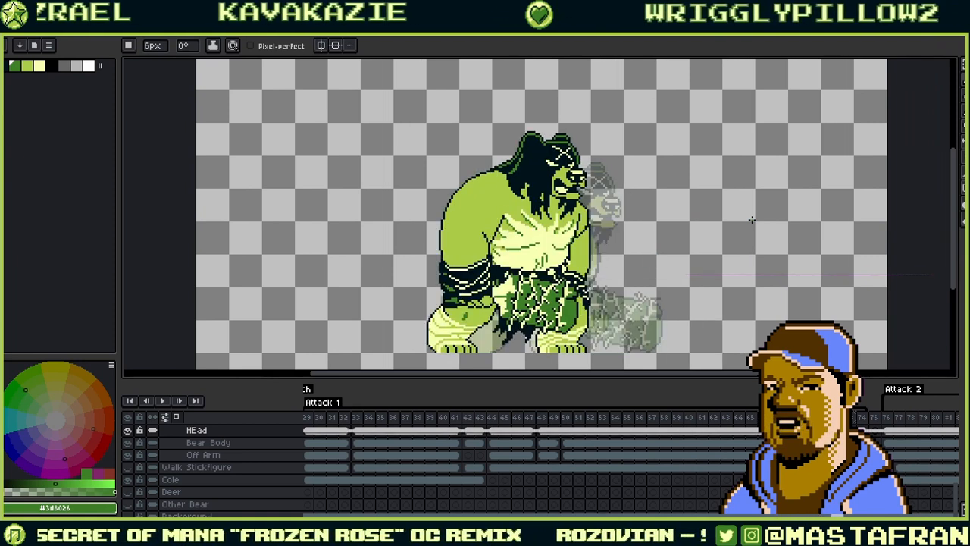
key("Right")
key("Right")
key("Right")
key("Left")
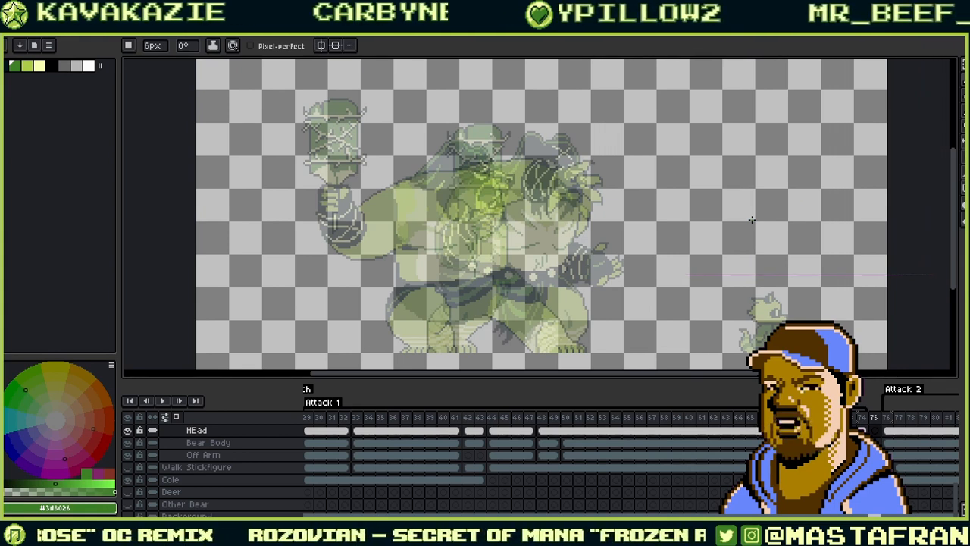
- Flip between the raised-club pose, the standing pose and empty frame 75 to compare them
key("Right")
key("Right")
key("Right")
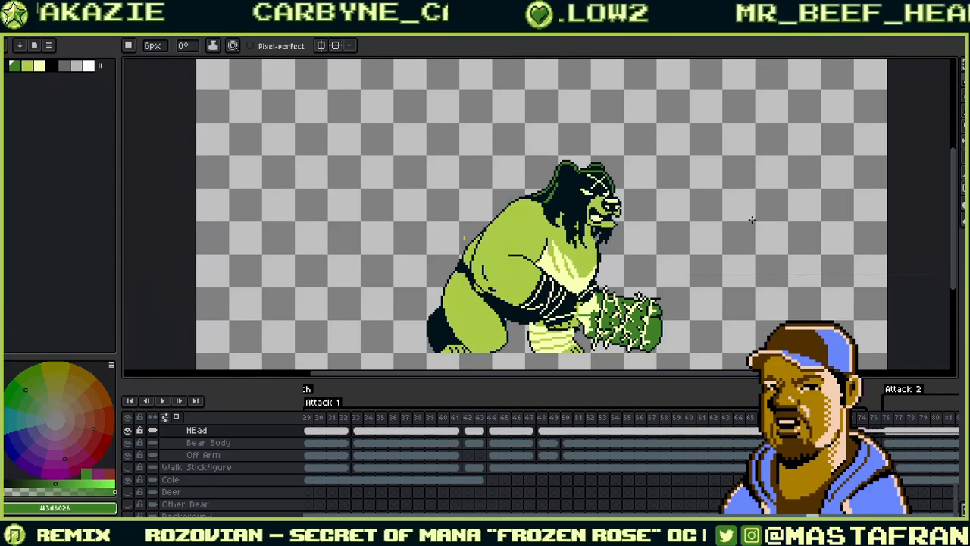
key("Left")
key("Left")
key("Right")
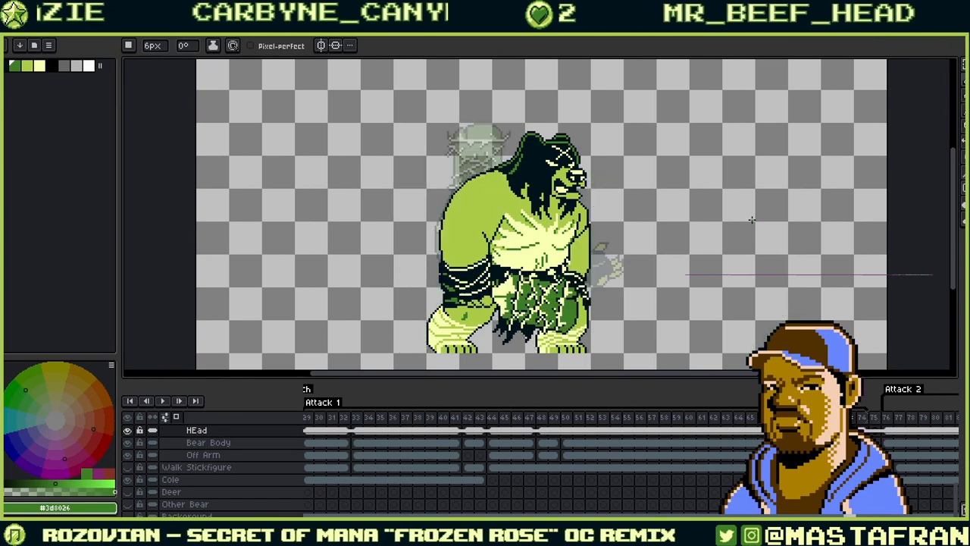
key("Left")
key("Right")
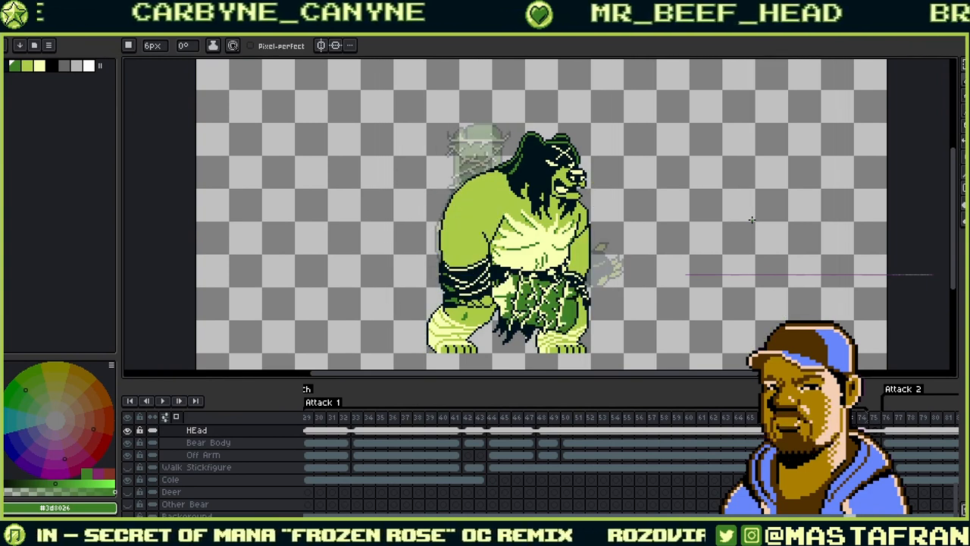
key("Left")
key("Right")
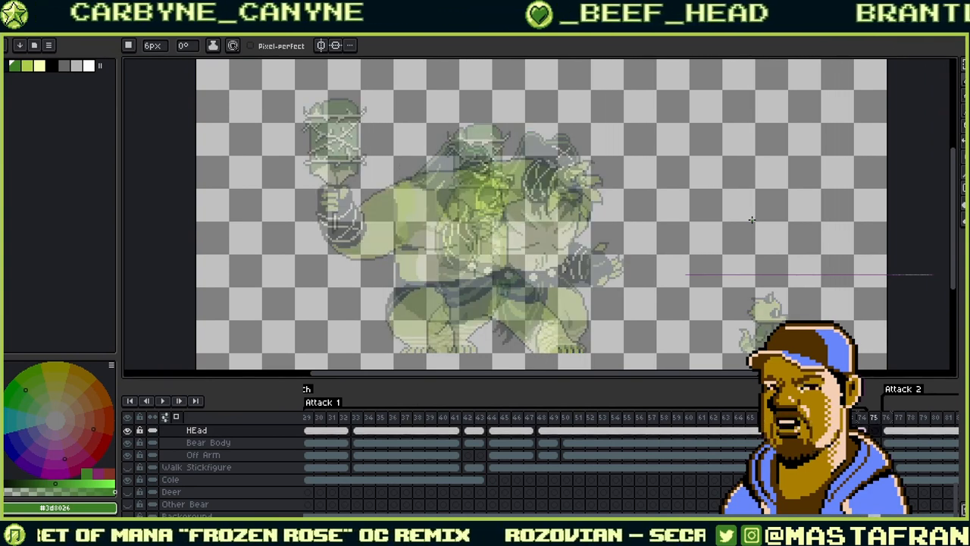
key("Left")
key("Right")
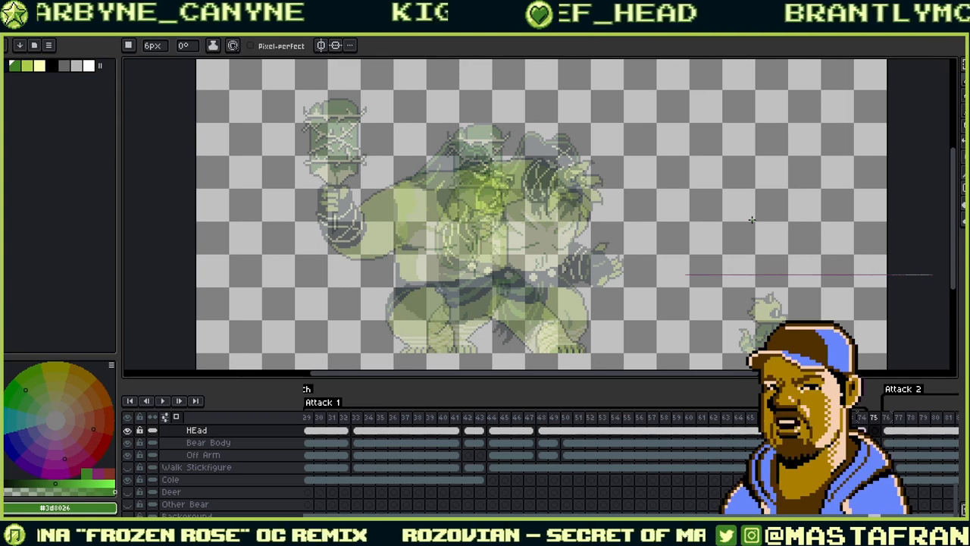
- Turn off onion skinning and compare frame 74 with the empty frame 75
left_click(179, 419)
key("Left")
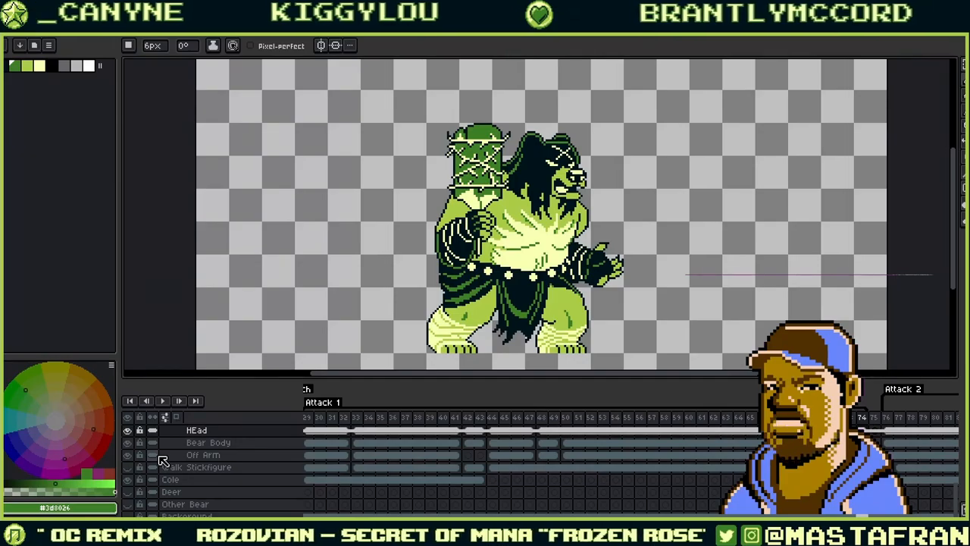
key("Right")
key("Left")
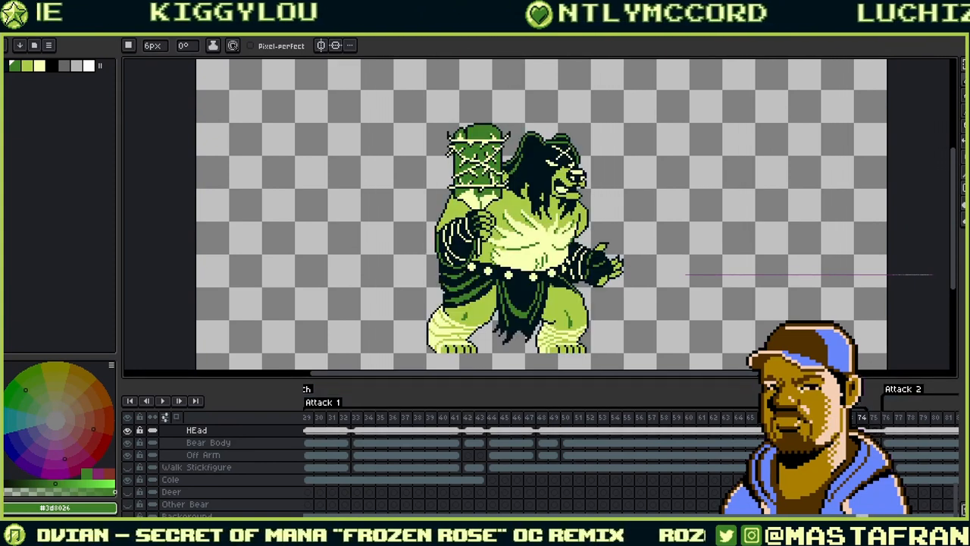
- Browse the timeline from frame 29 back to frame 1, the idle pose
left_click_drag(394, 444, 494, 469)
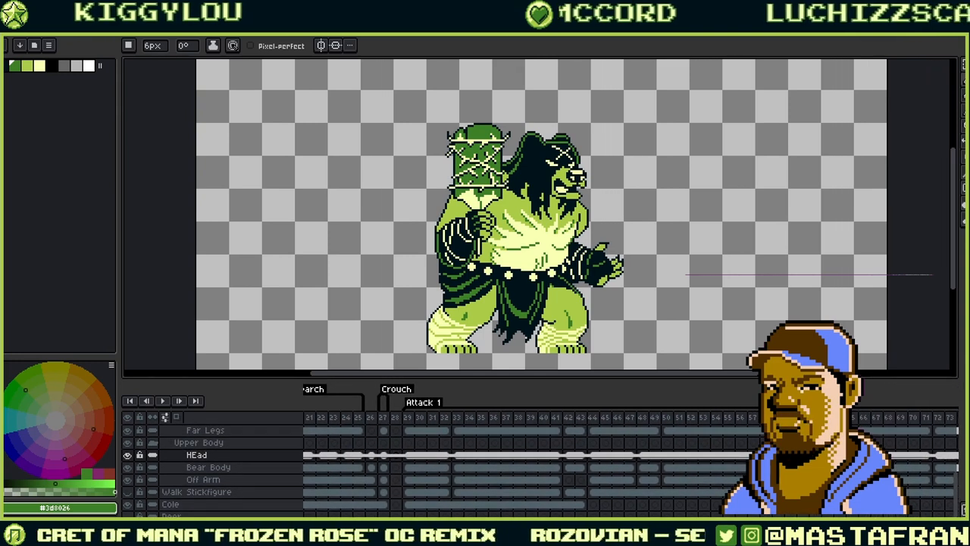
left_click(408, 456)
left_click_drag(398, 470, 546, 493)
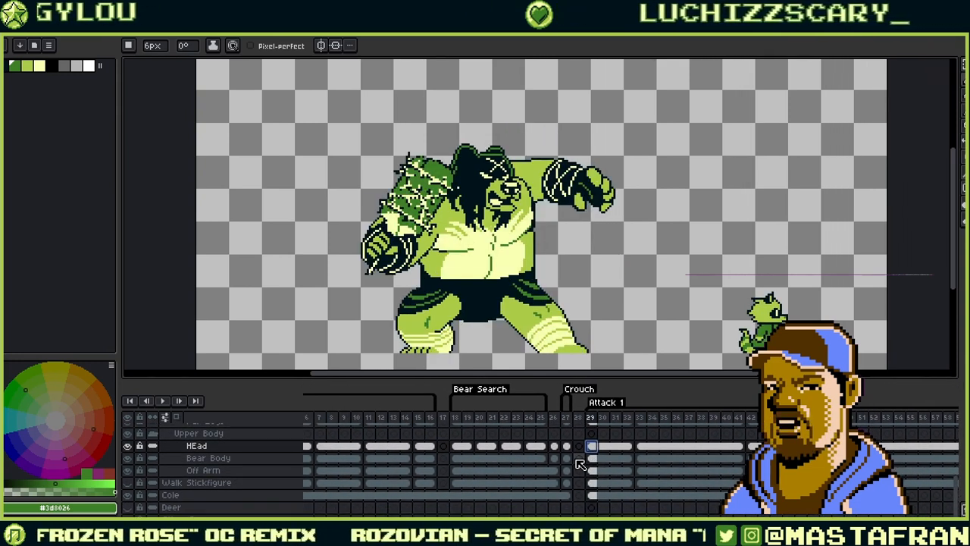
scroll(583, 463, "down", 5)
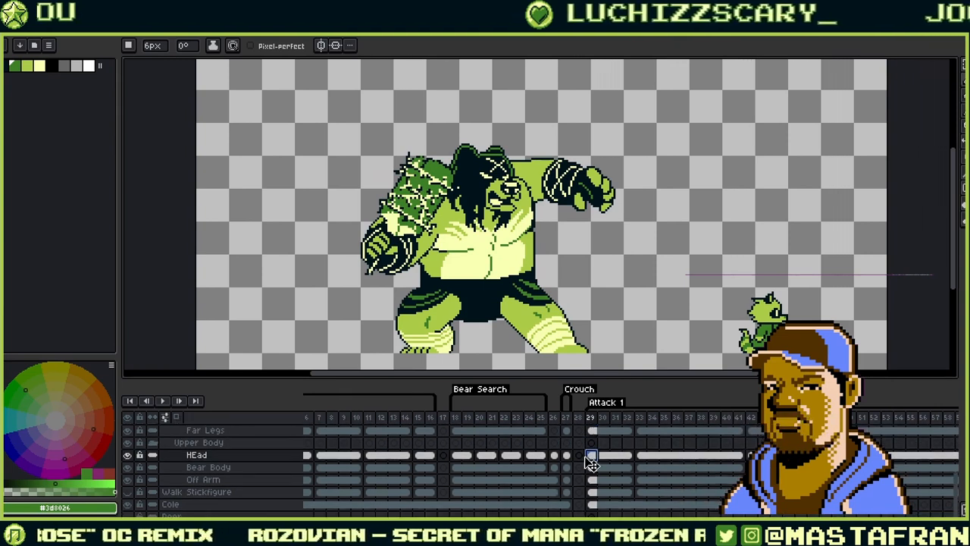
scroll(593, 463, "up", 5)
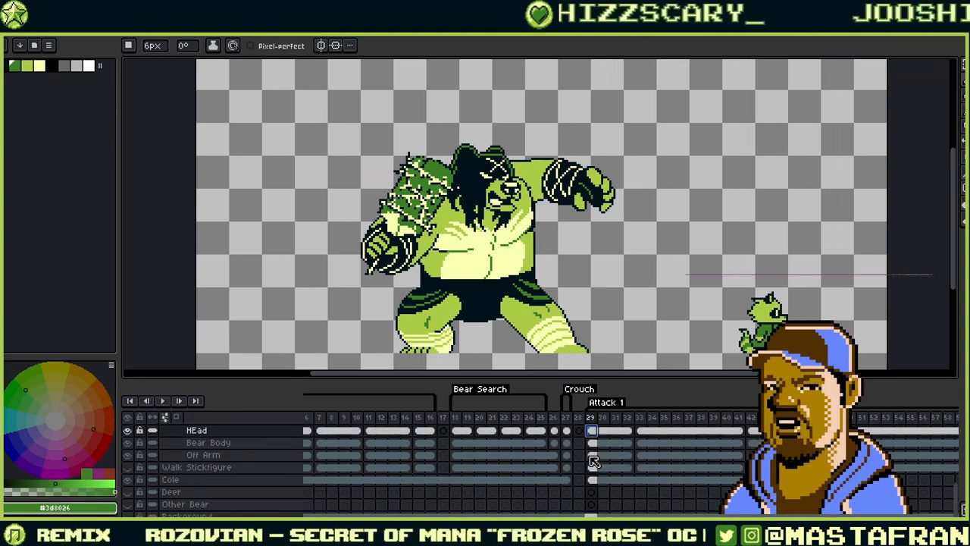
scroll(593, 463, "up", 3)
left_click_drag(393, 478, 371, 490)
left_click(311, 490)
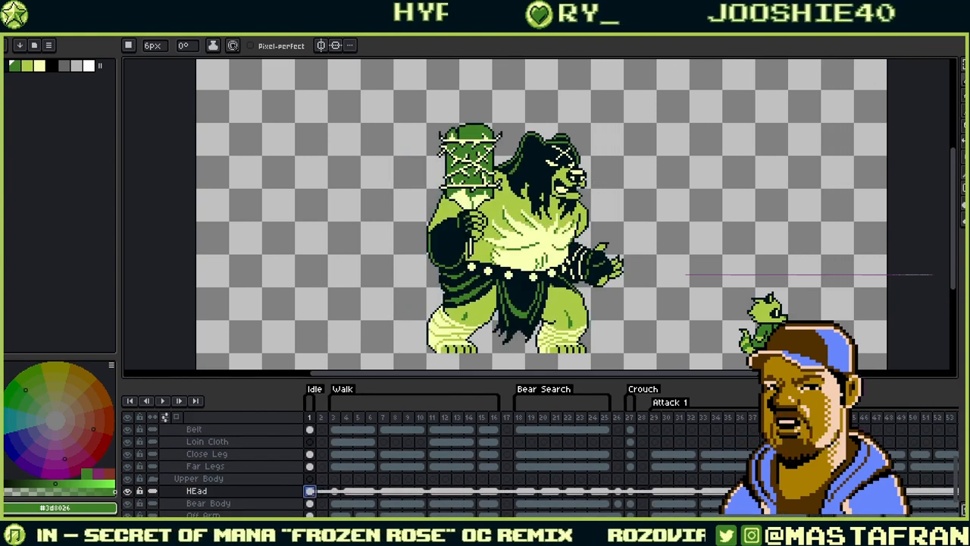
- Go to frame 74, the raised-club pose, and select its Bear Body cel
left_click_drag(796, 473, 440, 457)
left_click_drag(892, 476, 753, 515)
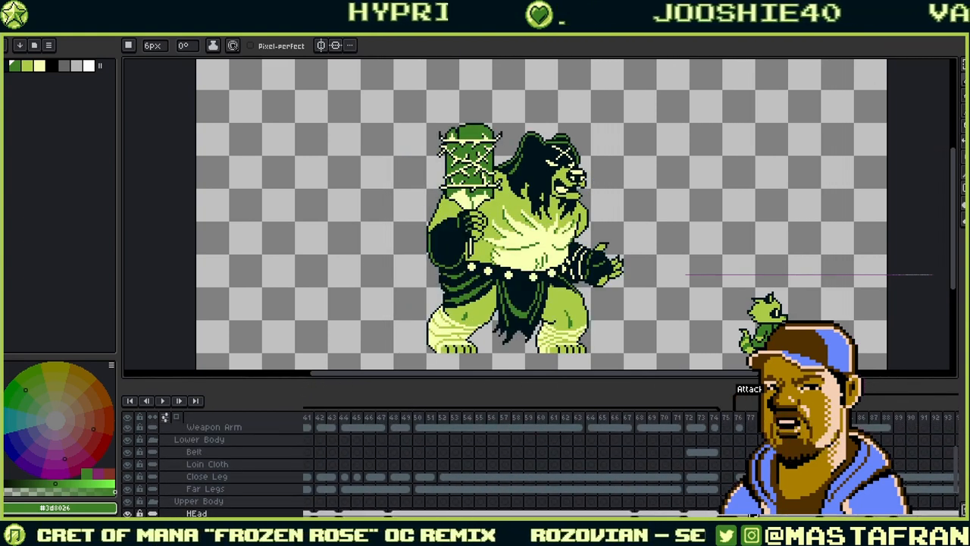
left_click(695, 422)
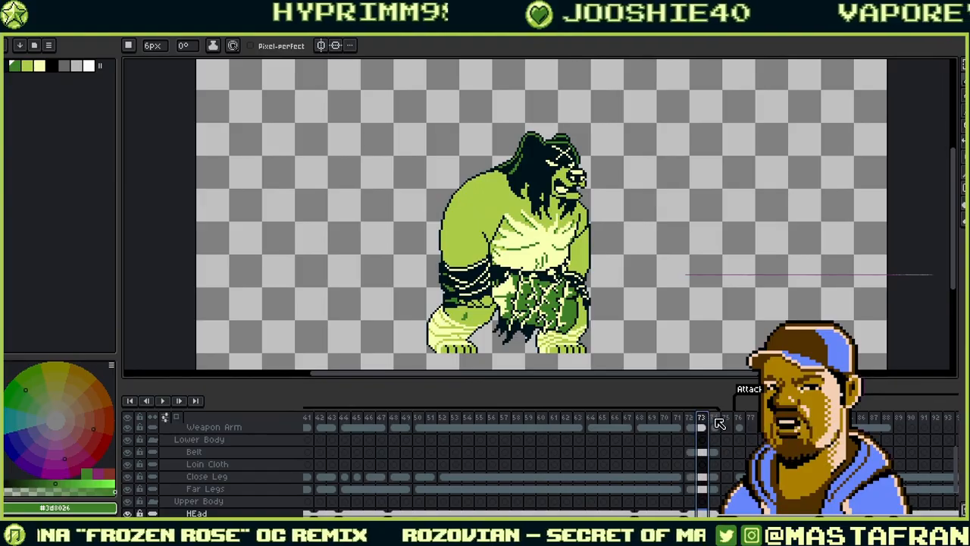
left_click(716, 425)
scroll(734, 440, "down", 3)
left_click(731, 452)
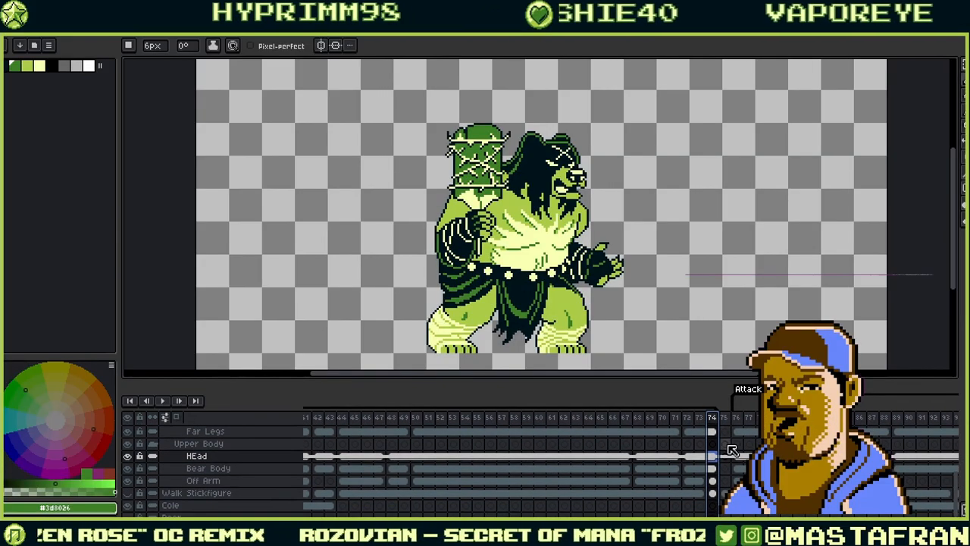
left_click(713, 482)
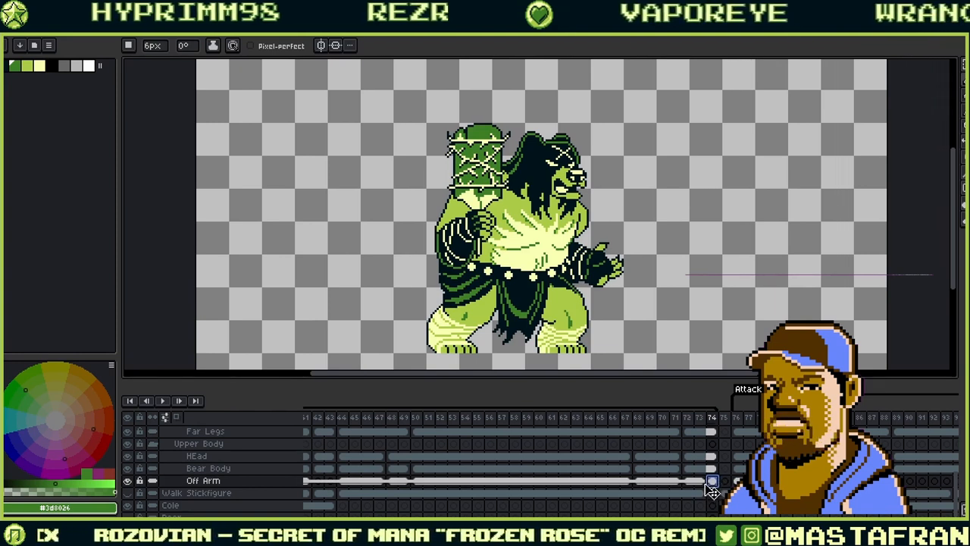
left_click(705, 483)
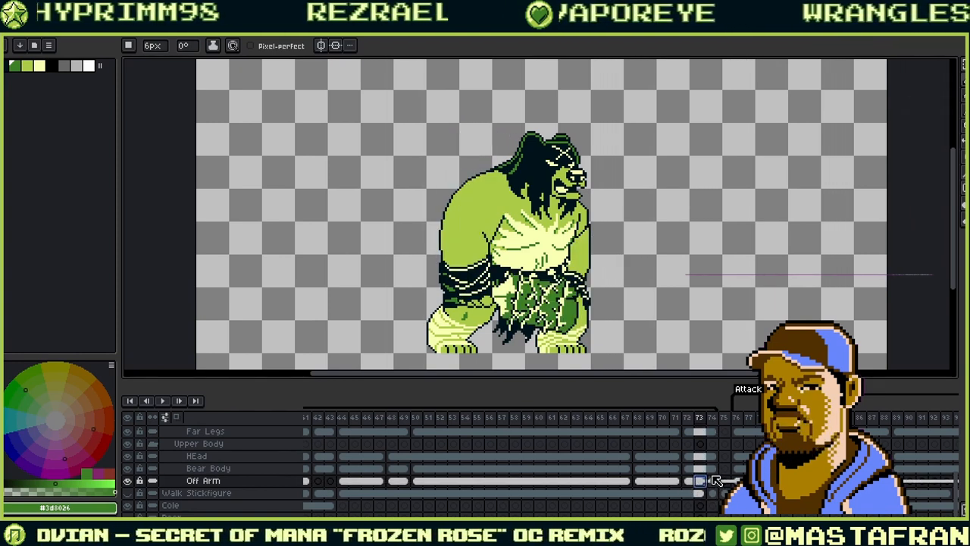
left_click(713, 469)
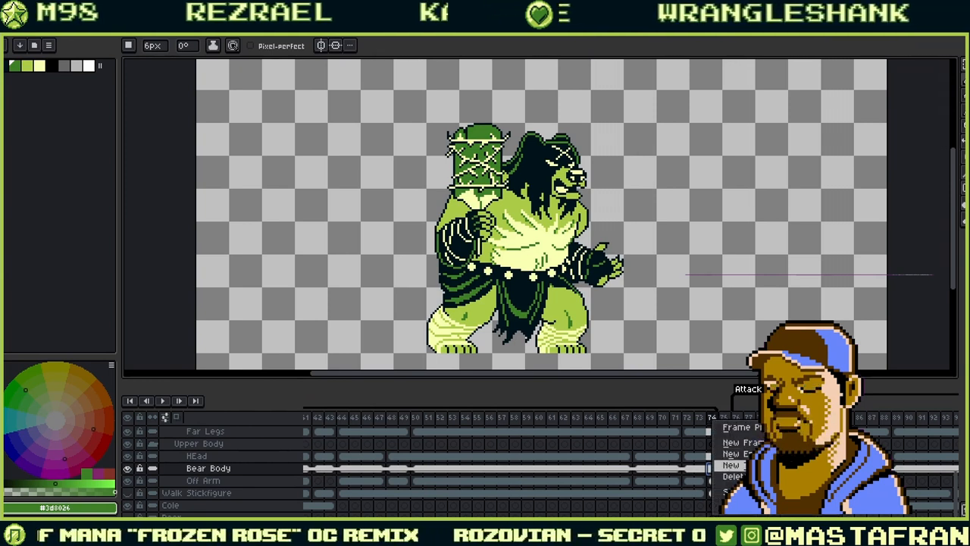
- Delete frame 74, view frame 73's crouched pose, and play the attack animation
left_click(733, 477)
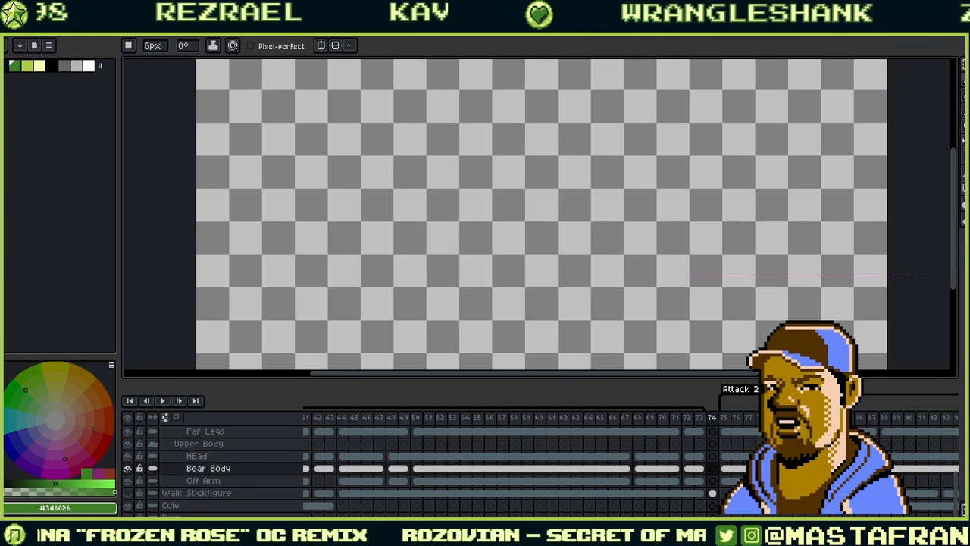
left_click(701, 419)
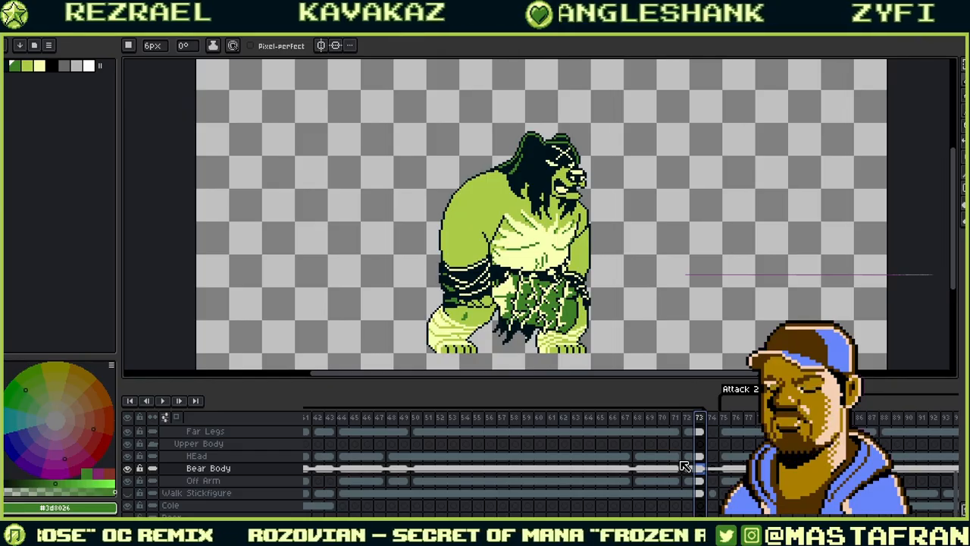
left_click(163, 400)
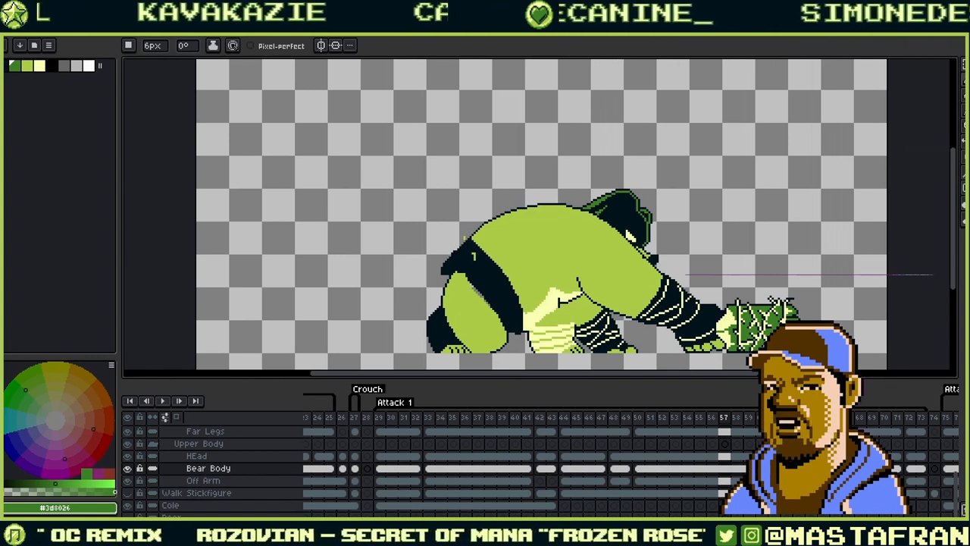
- Step back frame by frame from 50 to 45, framing the raised arm and slash shapes
left_click_drag(613, 310, 573, 234)
key("Left")
key("Left")
key("Left")
key("Left")
key("Left")
key("Left")
key("Left")
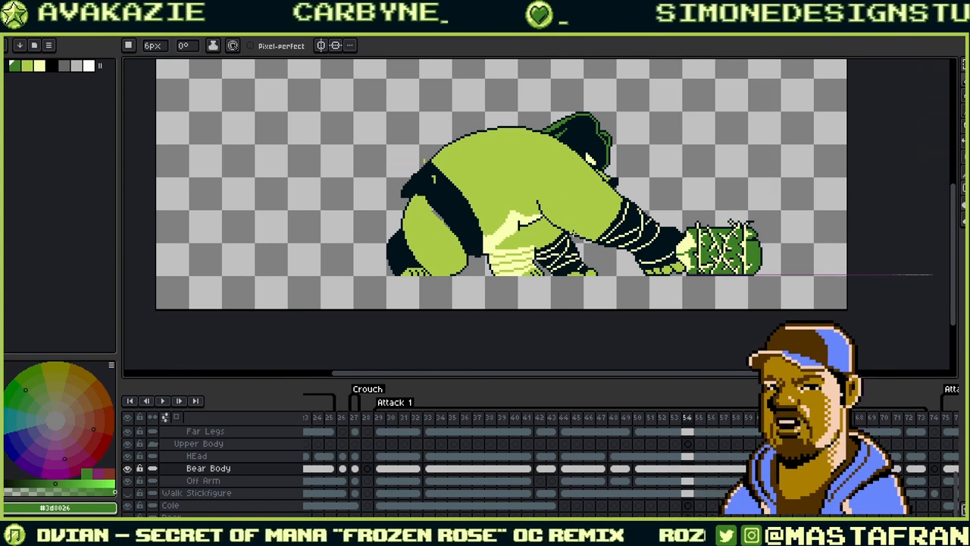
key("Left")
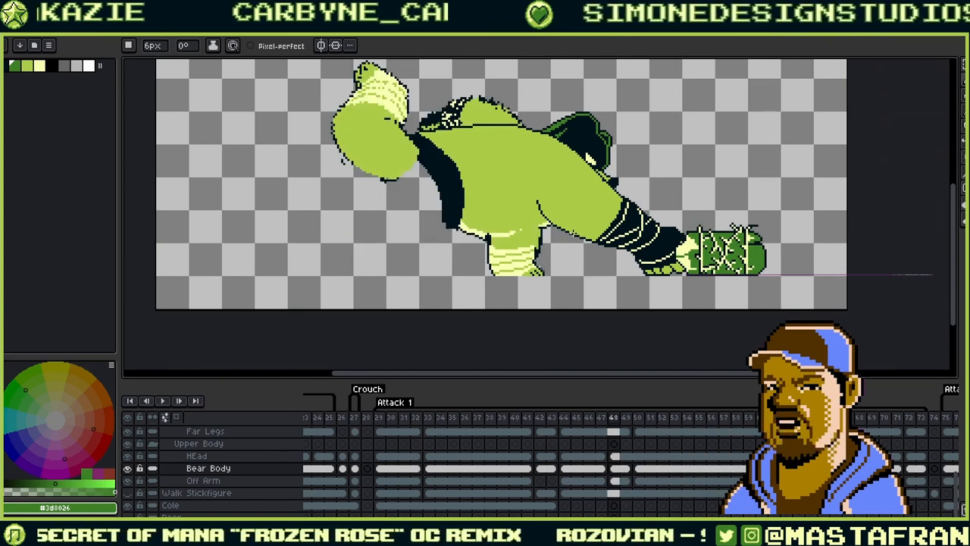
key("Left")
key("Left")
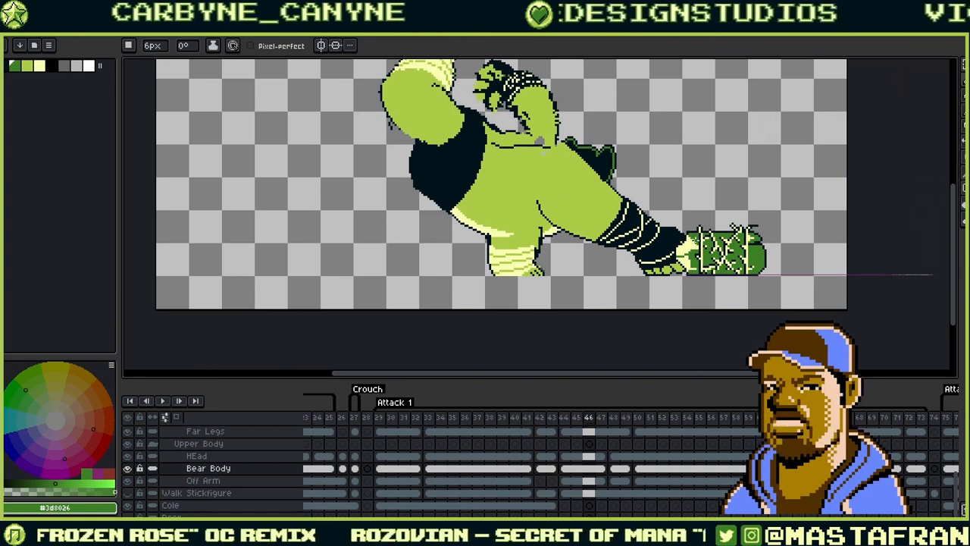
left_click_drag(685, 207, 675, 273)
key("Right")
key("Right")
key("Left")
key("Left")
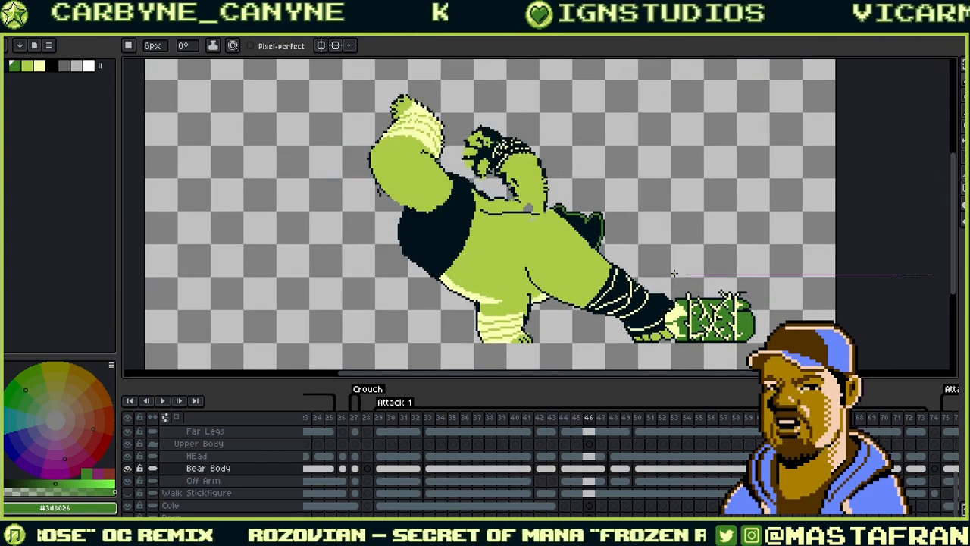
key("Left")
key("Left")
key("Left")
key("Right")
key("Right")
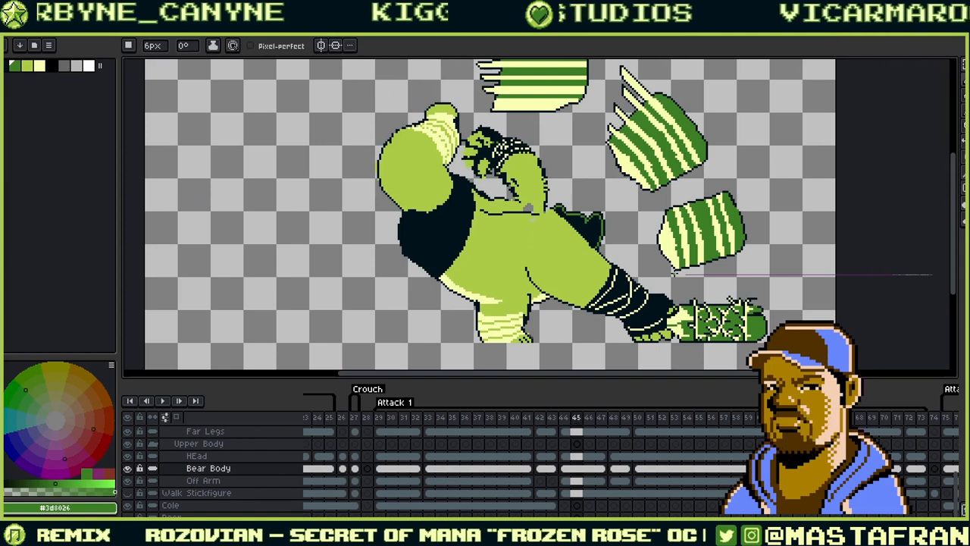
left_click_drag(519, 268, 588, 302)
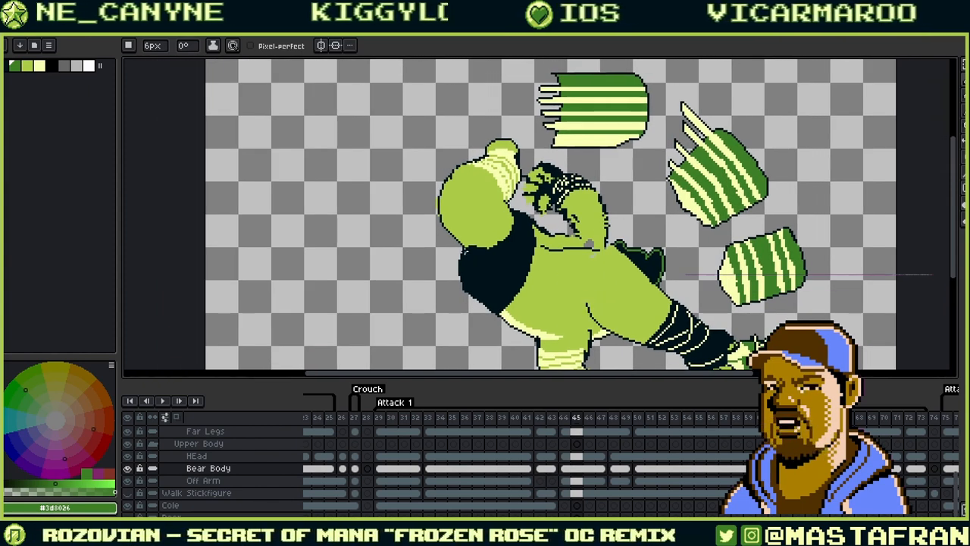
scroll(453, 229, "up", 2)
- Select the frame 45 cels on Far Legs, Close Leg, Weapon Arm and Club, ending on Close Leg
left_click_drag(430, 206, 473, 276)
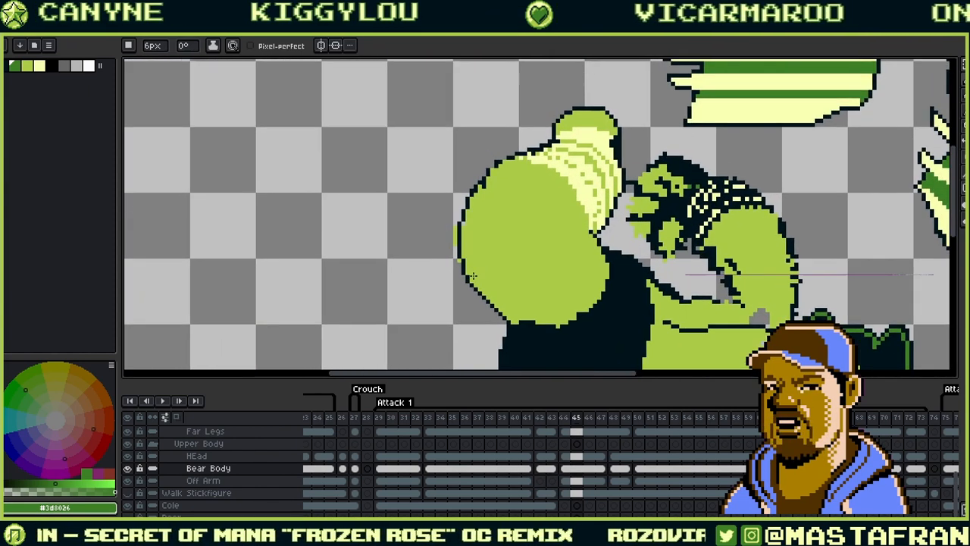
scroll(473, 276, "up", 1)
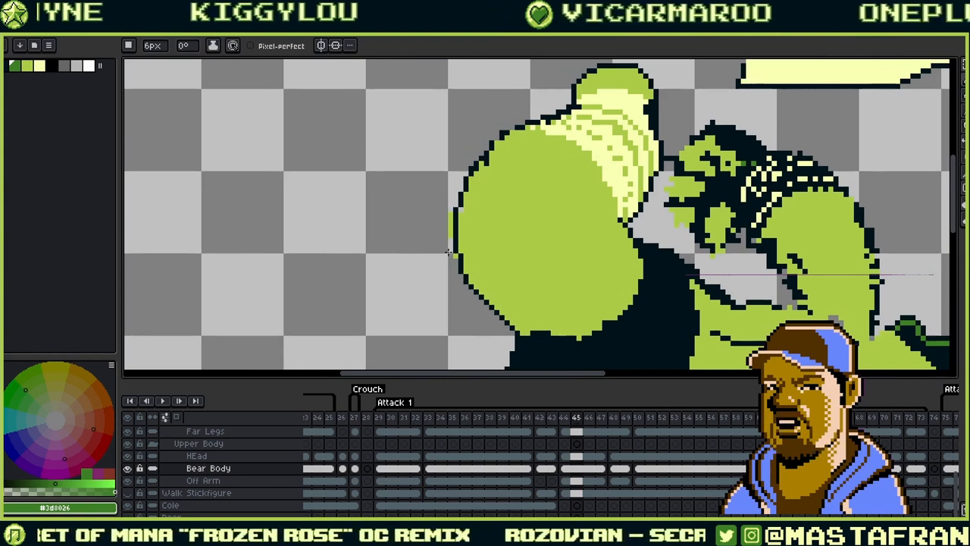
scroll(576, 500, "up", 2)
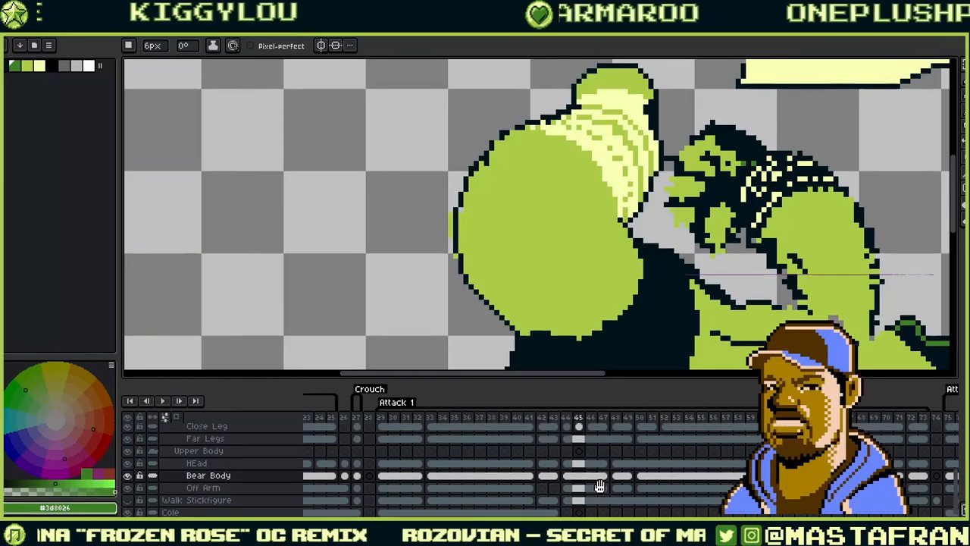
left_click(585, 480)
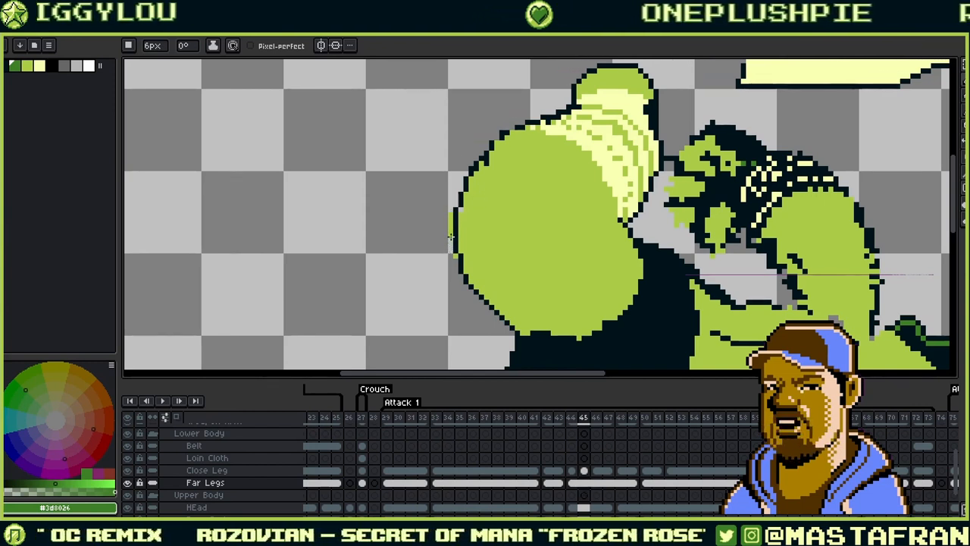
left_click(585, 470)
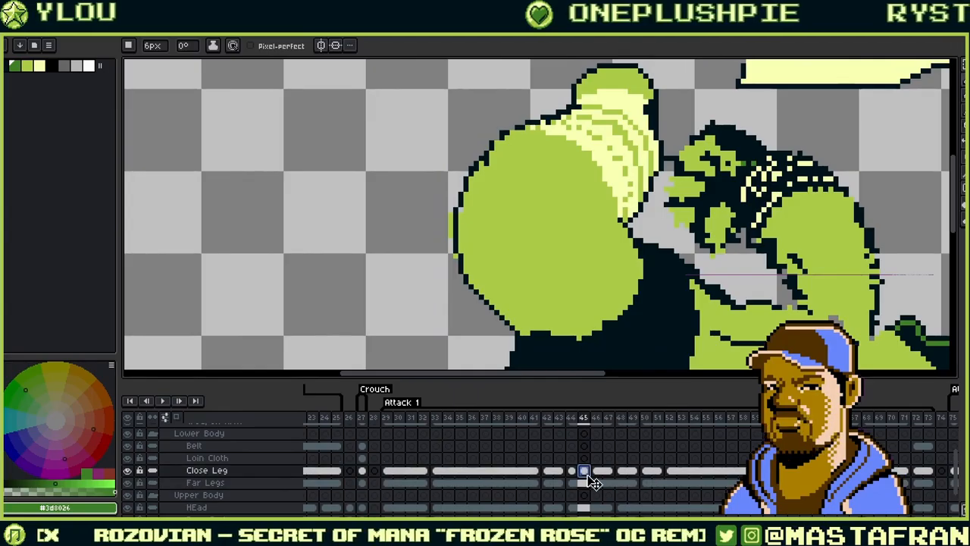
scroll(587, 455, "up", 2)
left_click(590, 461)
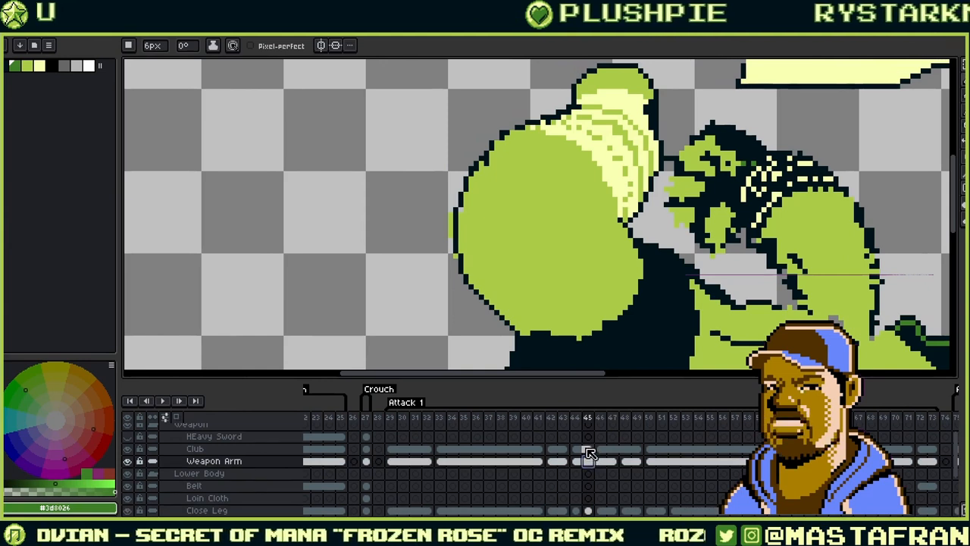
left_click(586, 448)
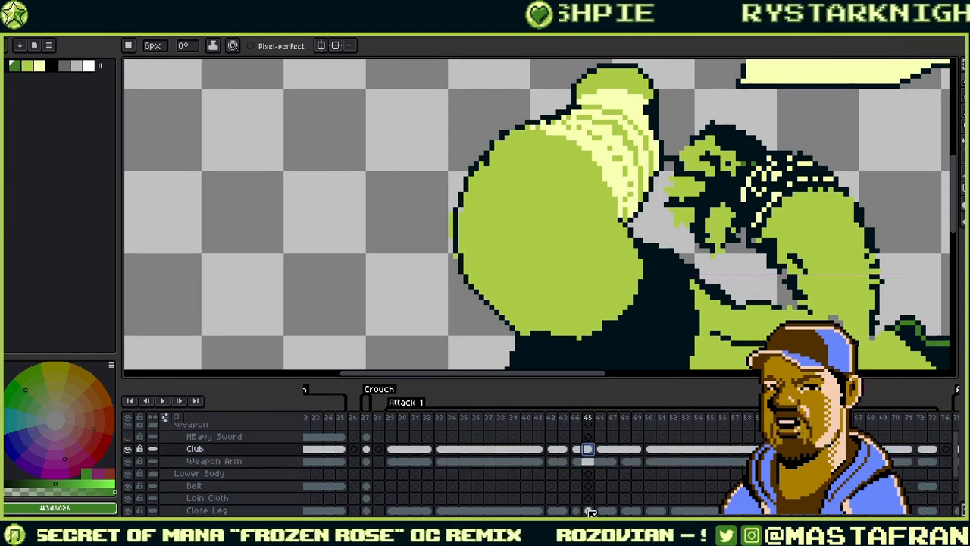
left_click(588, 510)
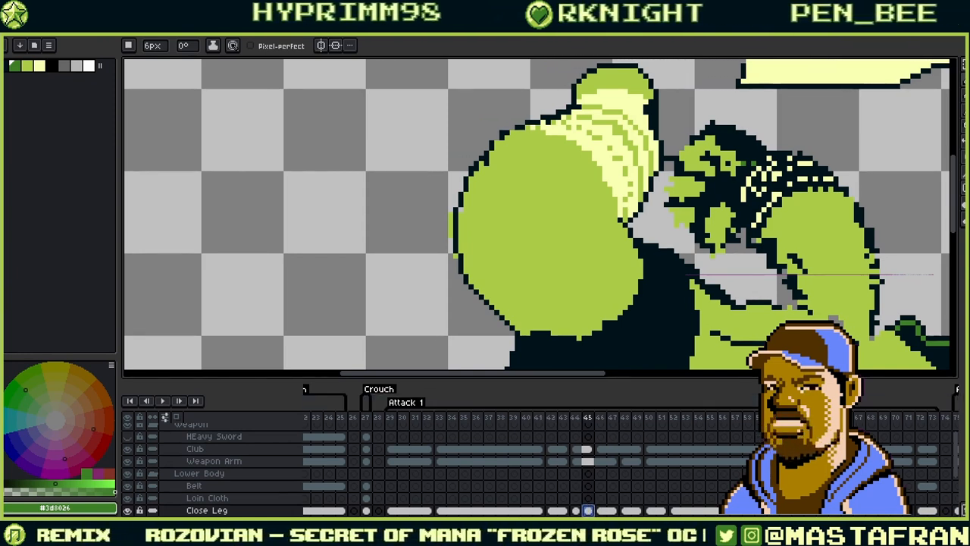
- Reselect the Close Leg cel and undo a trial dark green stroke beside the fist
left_click(588, 523)
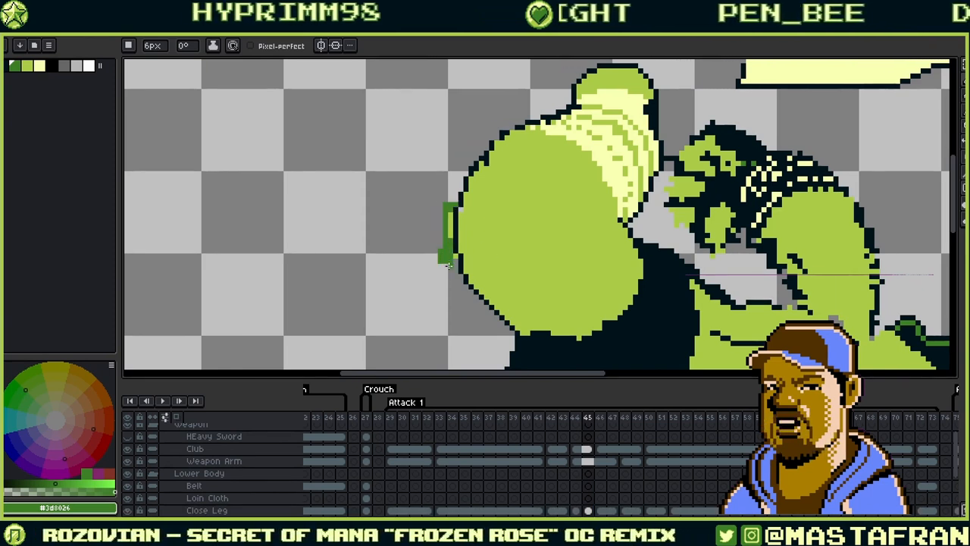
left_click(587, 510)
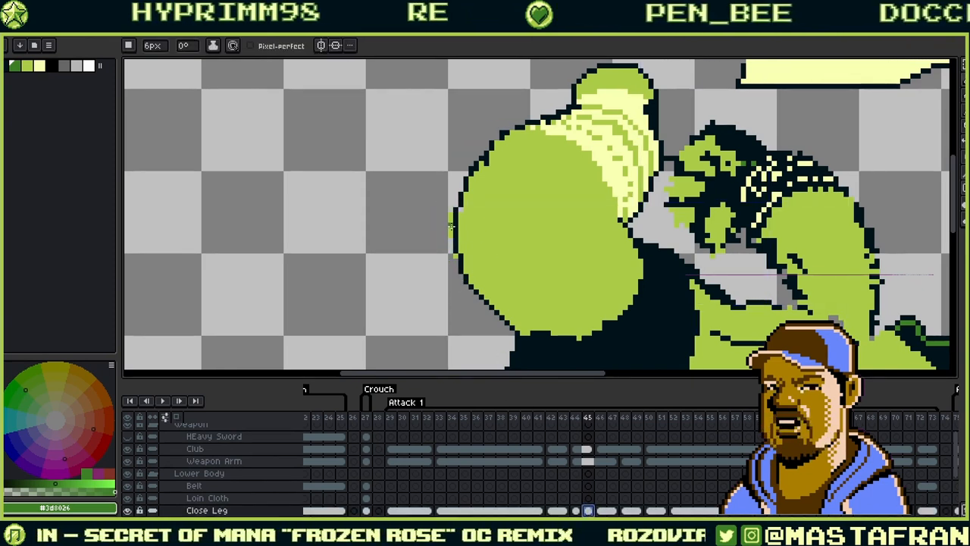
left_click_drag(448, 204, 450, 301)
key("ctrl+z")
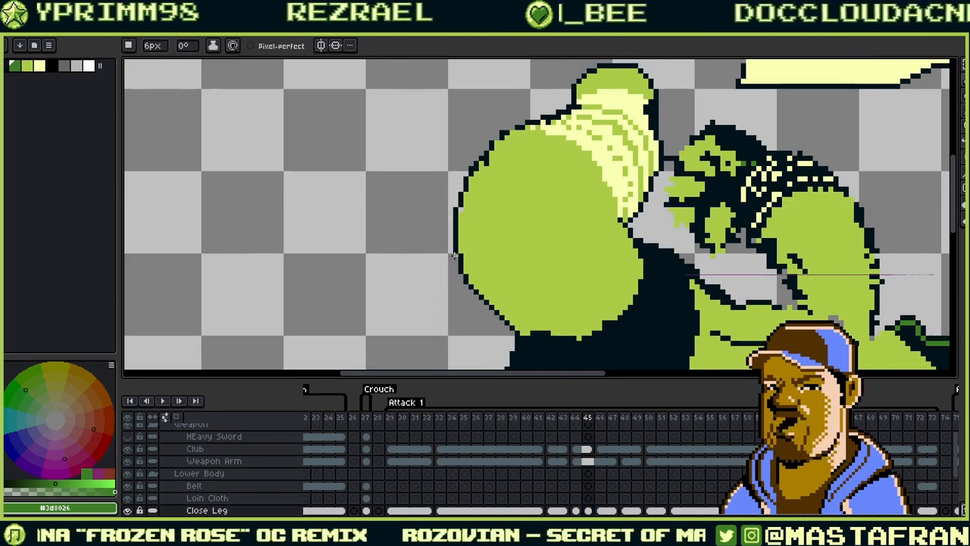
- Sample the fist's light green, then its dark outline colour #00131a as the paint colour
left_click(461, 208, "alt")
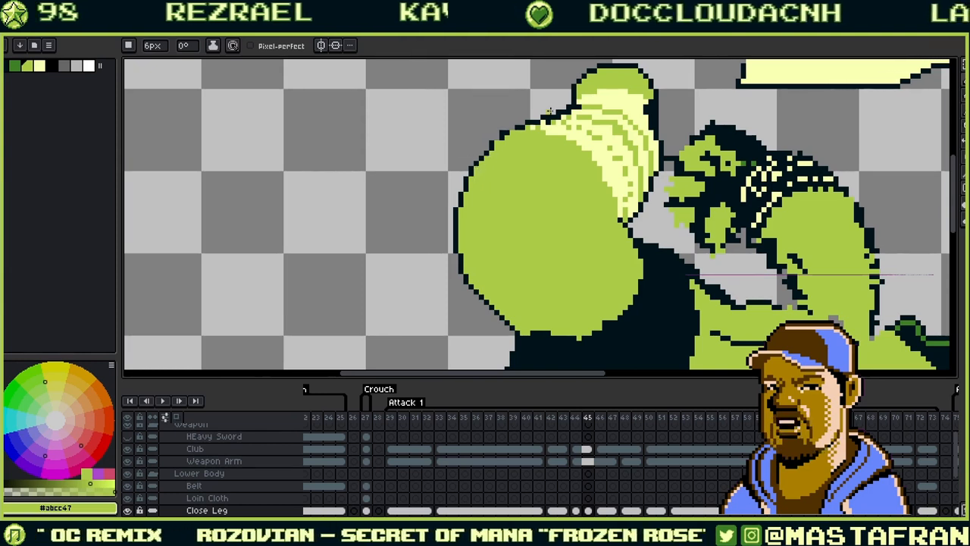
left_click(498, 135, "alt")
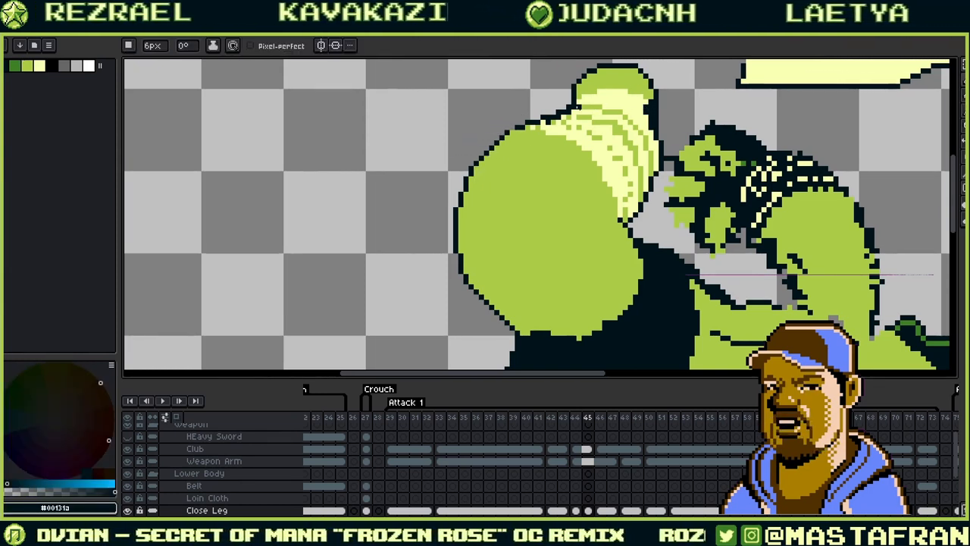
left_click(509, 132, "alt")
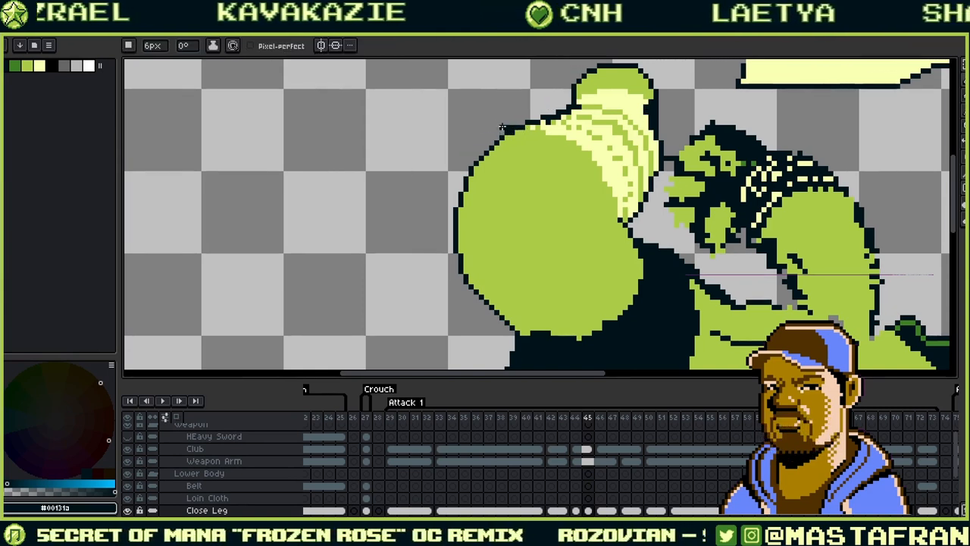
left_click_drag(635, 116, 540, 157)
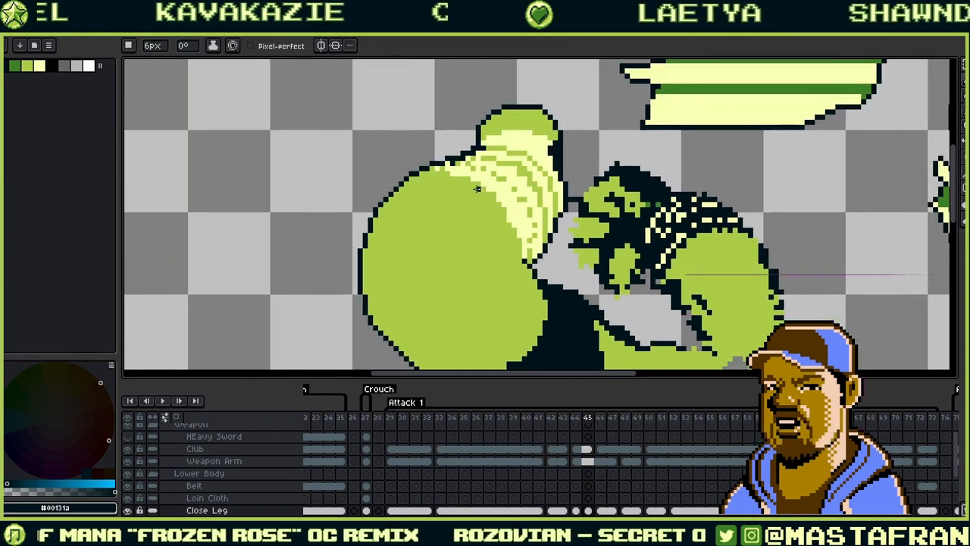
scroll(488, 178, "up", 3)
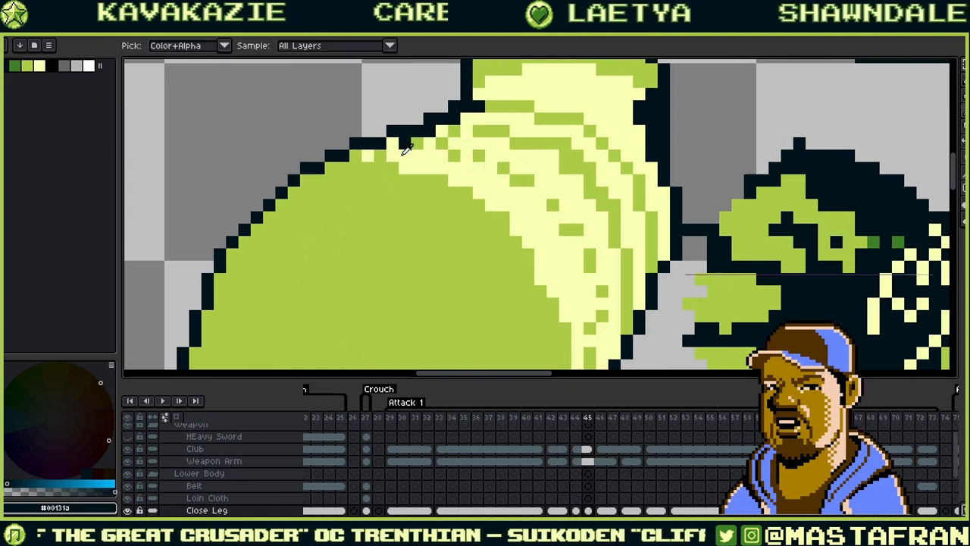
- Undo a stray light yellow block and set the Pencil brush size to 1 px
left_click(405, 142, "alt")
key("ctrl+z")
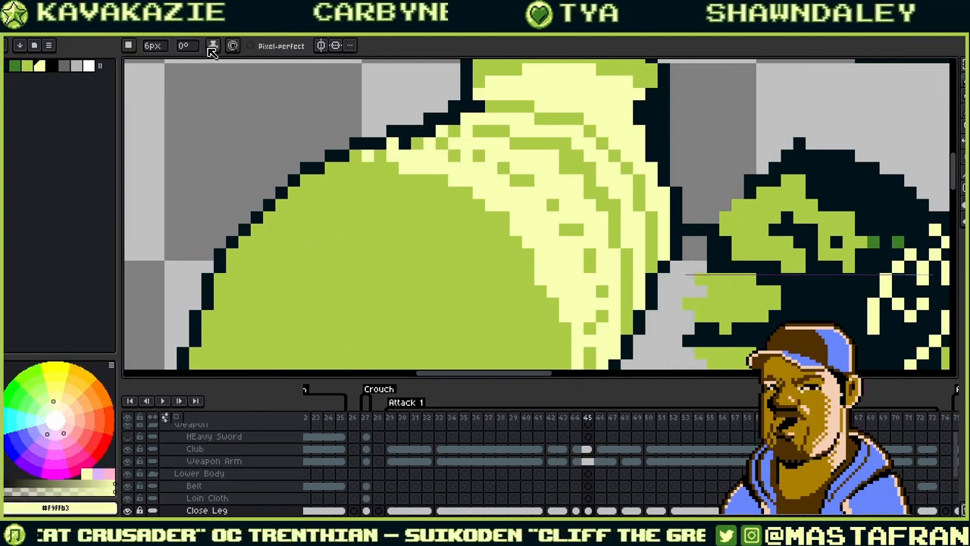
left_click(165, 47)
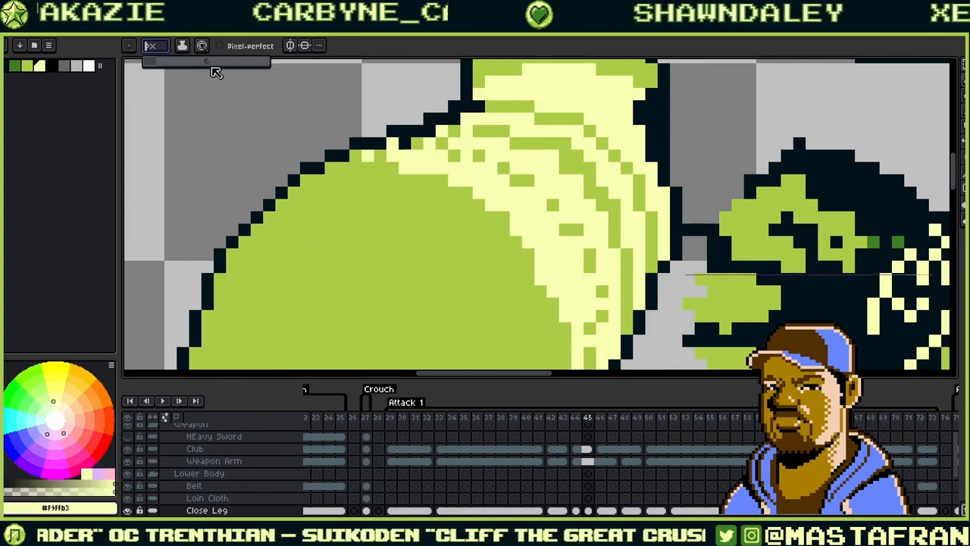
type("1")
key("Return")
- Paint light yellow pixels along the fist's top edge, resampling the fist's green
left_click(418, 158, "alt")
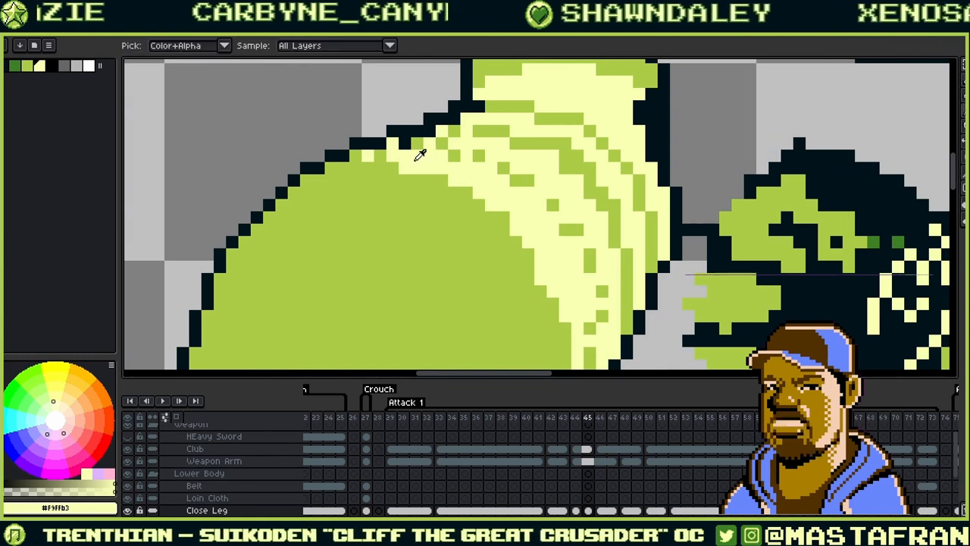
left_click_drag(418, 144, 410, 144)
left_click(432, 143, "alt")
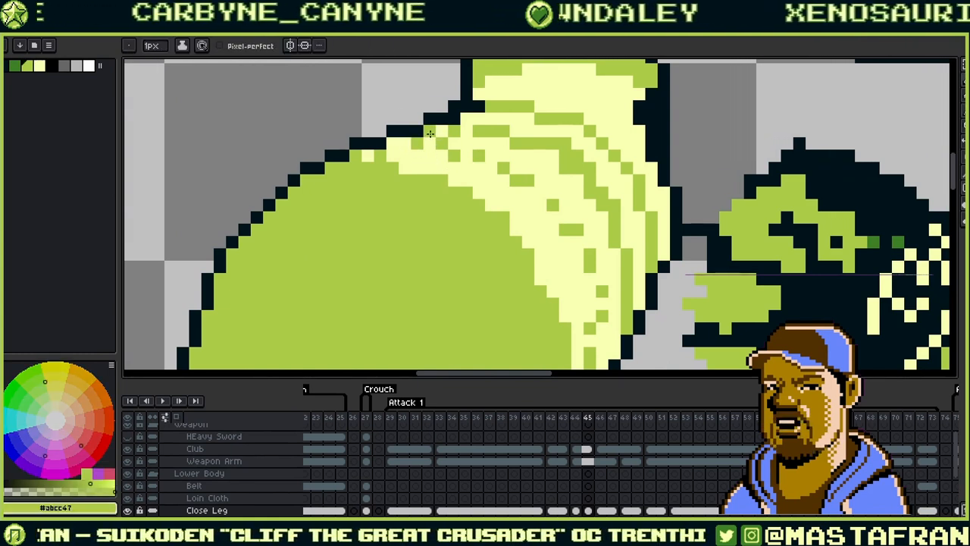
left_click(432, 130, "alt")
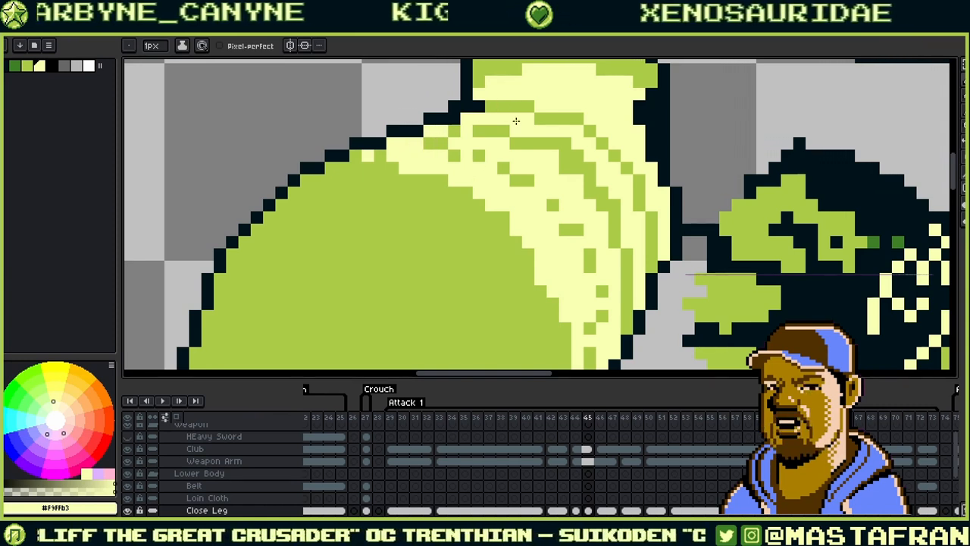
left_click(455, 152, "alt")
- Touch up the leg's fold line with green pixels, switching between #abcc47 and #f9ffb3
left_click_drag(619, 192, 607, 216)
scroll(733, 191, "down", 2)
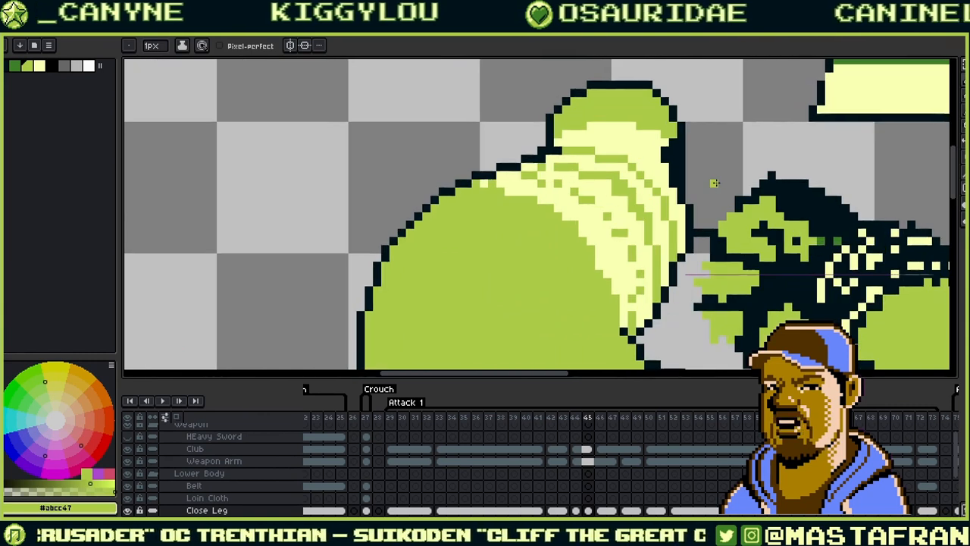
left_click(567, 181, "alt")
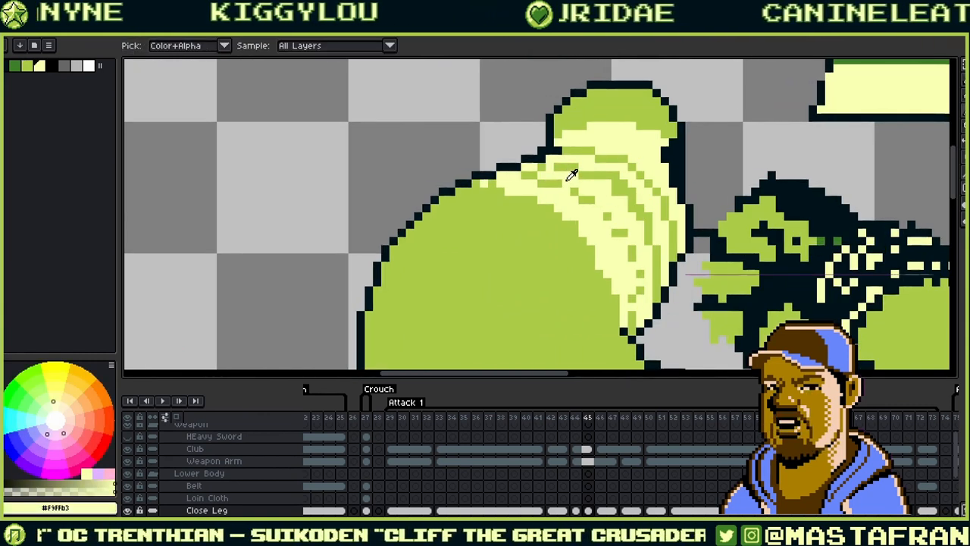
left_click(558, 190, "alt")
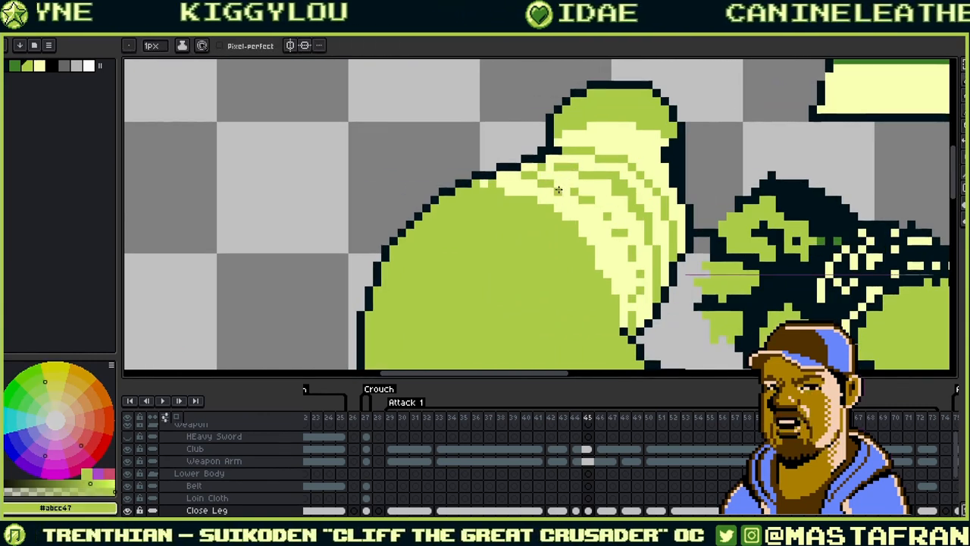
left_click_drag(640, 256, 628, 237)
left_click(602, 205)
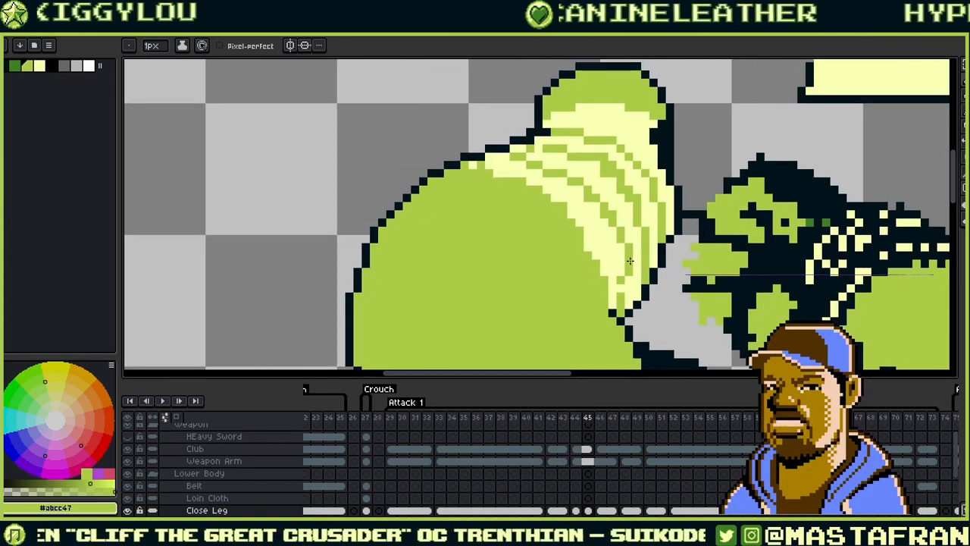
- Add green pixels to the leg's pale yellow highlight stripes
left_click(622, 284, "alt")
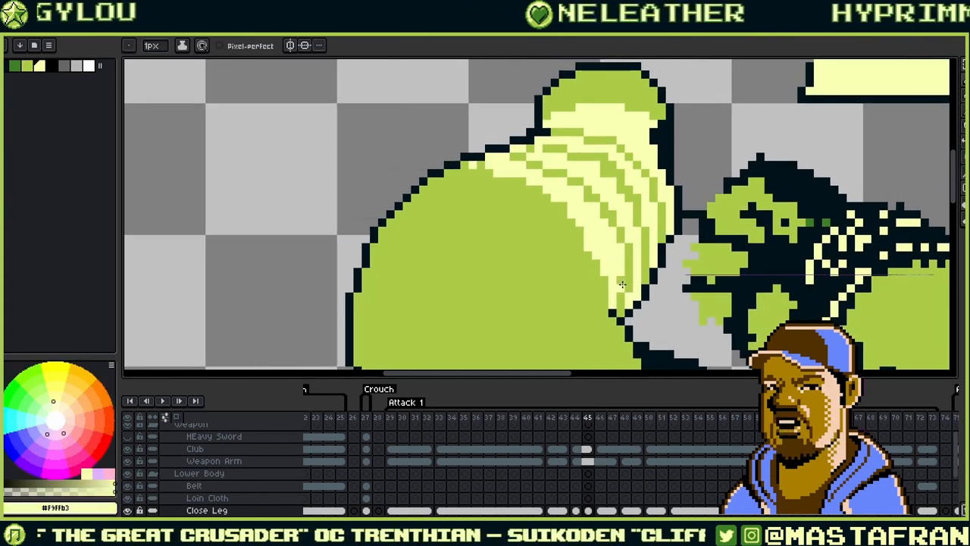
left_click_drag(623, 291, 611, 249)
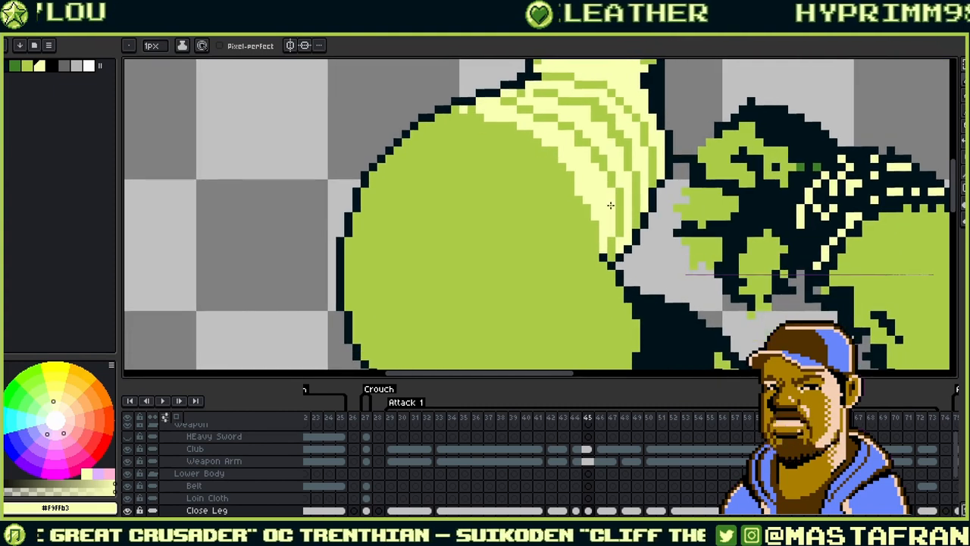
left_click(613, 247, "alt")
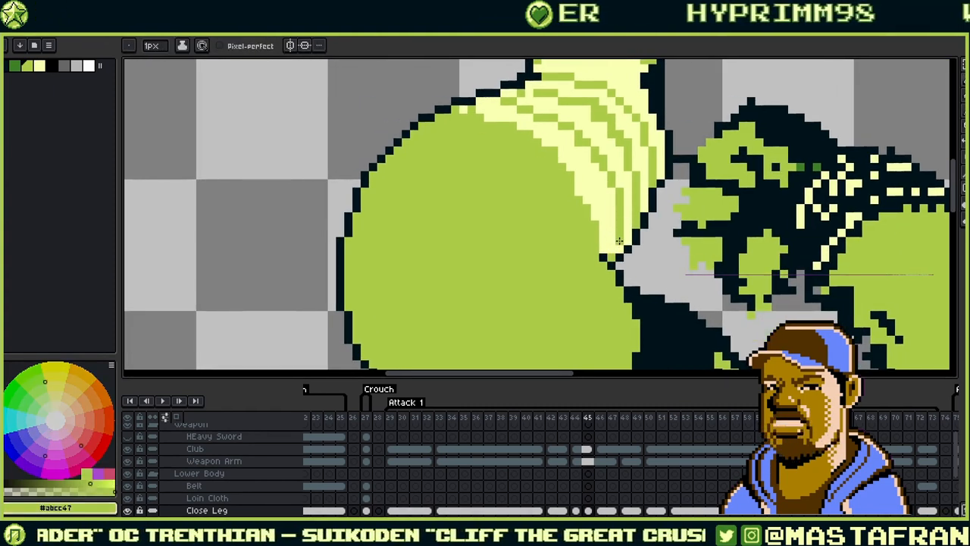
left_click(611, 256, "alt")
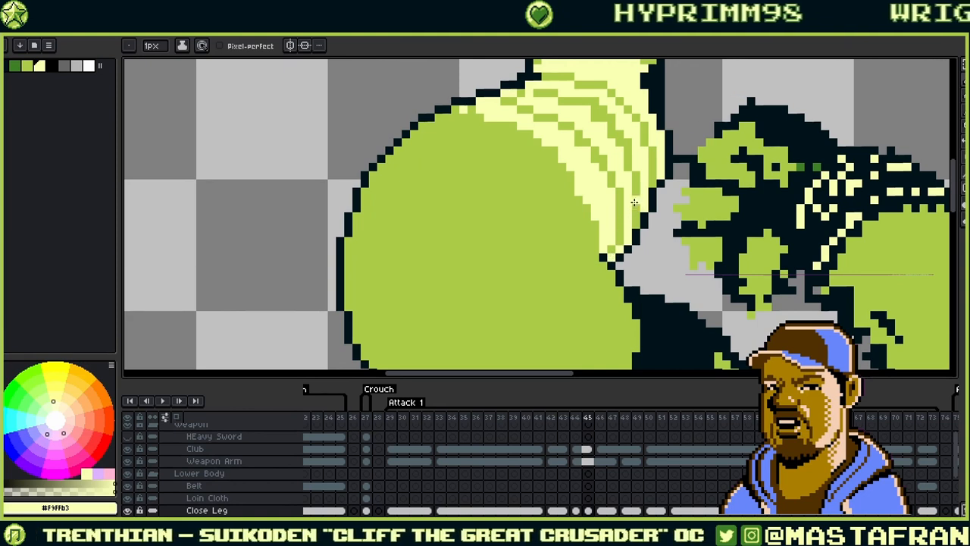
left_click_drag(632, 192, 626, 204)
left_click(615, 250, "alt")
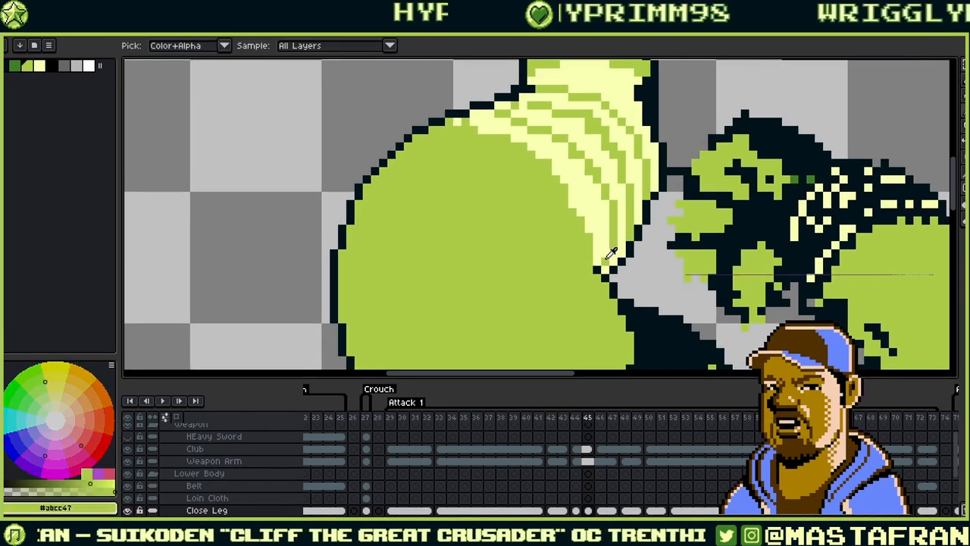
scroll(618, 228, "up", 3)
left_click(602, 219, "alt")
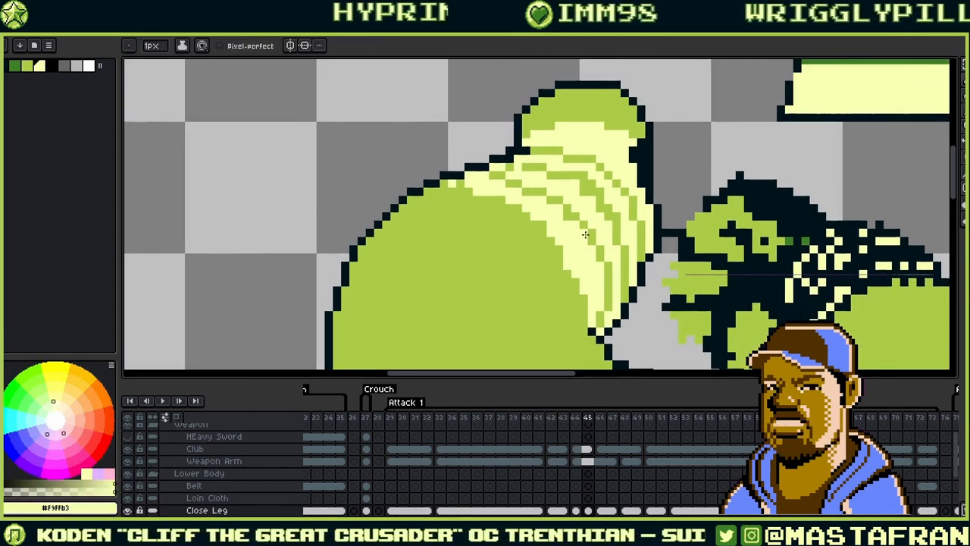
scroll(602, 231, "up", 3)
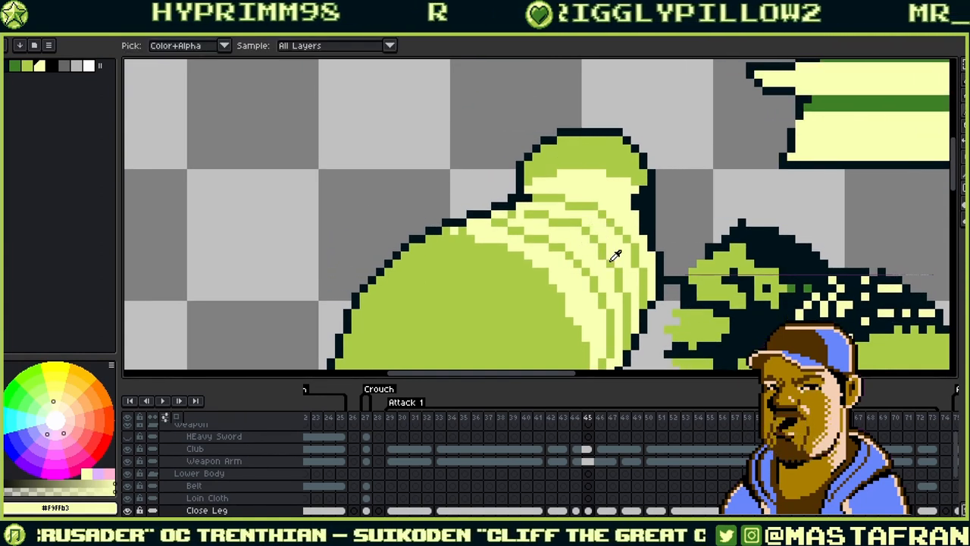
left_click(610, 262, "alt")
left_click(611, 255)
left_click(602, 267, "alt")
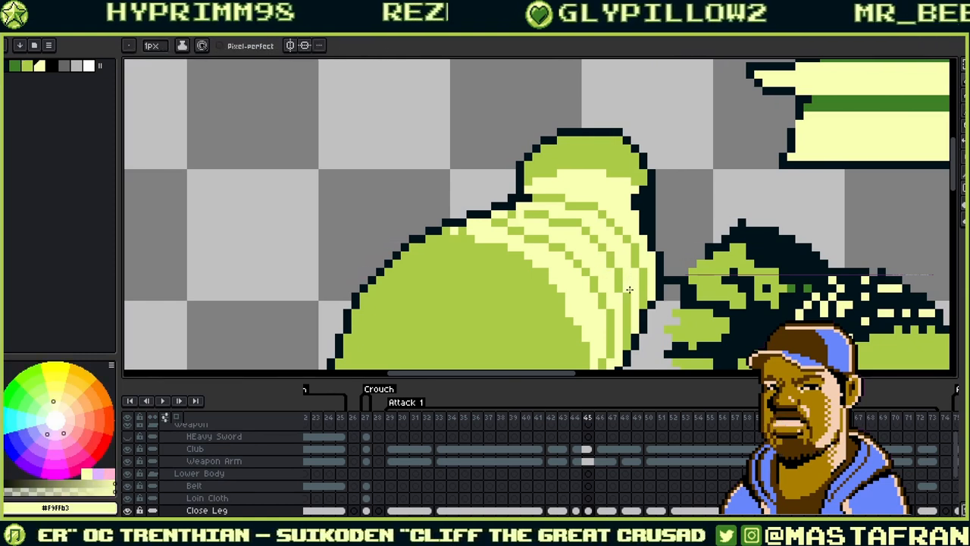
- Extend the pale #f9ffb3 highlight over green pixels at the top of the leg
left_click_drag(599, 213, 654, 230)
left_click(585, 222, "alt")
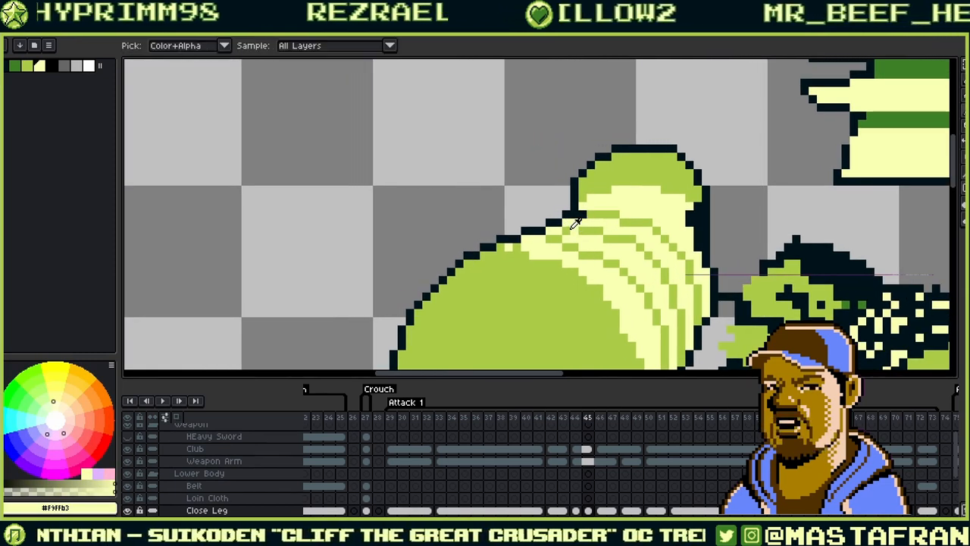
left_click(574, 225, "alt")
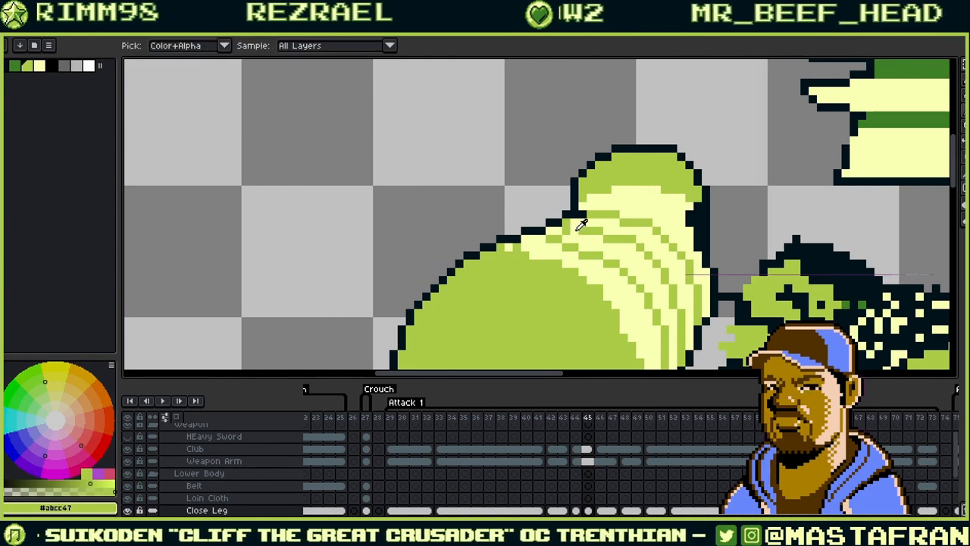
left_click(576, 226, "alt")
left_click(579, 228, "alt")
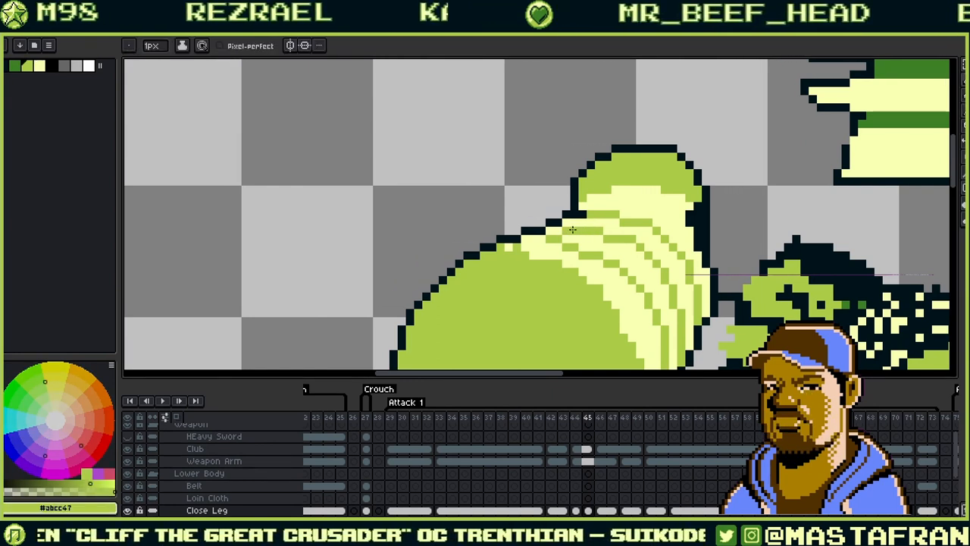
left_click(570, 224, "alt")
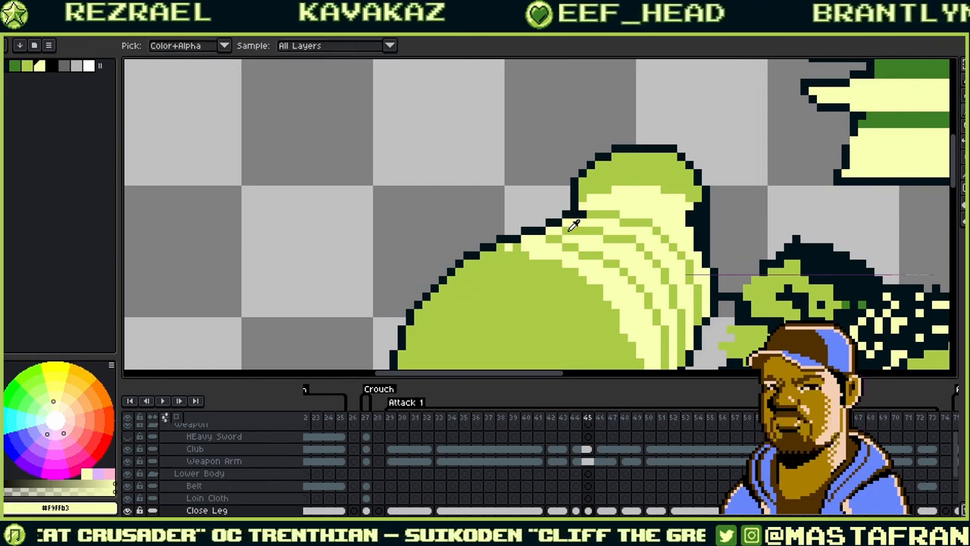
left_click(584, 224, "alt")
left_click(646, 206, "alt")
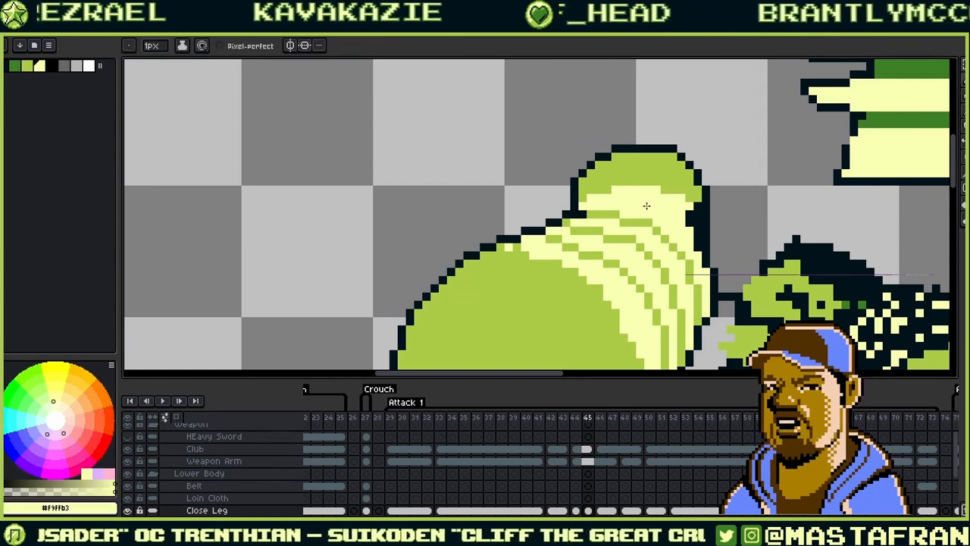
left_click(581, 224, "alt")
left_click(570, 235, "alt")
left_click_drag(575, 223, 566, 223)
- Thin the leg's right outline to one pixel and resample the mid green #abcc47
mouse_move(712, 194)
left_mouse_down()
mouse_move(661, 185)
mouse_move(649, 239)
left_mouse_up()
mouse_move(641, 206)
left_mouse_down()
mouse_move(693, 154)
mouse_move(695, 187)
mouse_move(716, 220)
left_mouse_up()
left_click(648, 188, "alt")
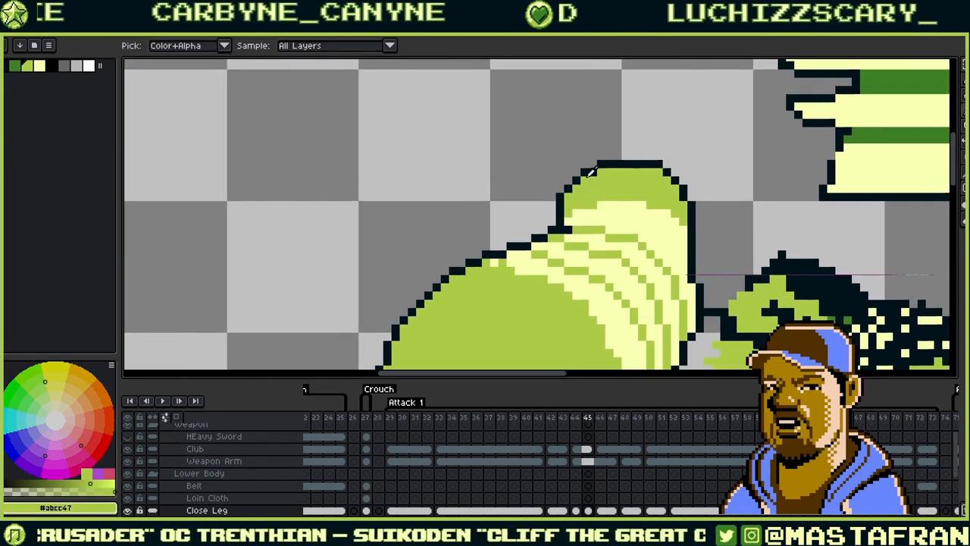
- Add dark outline along the foot's upper-right edge, undoing stray pixels
left_click(590, 175, "alt")
left_click(583, 189)
key("ctrl+z")
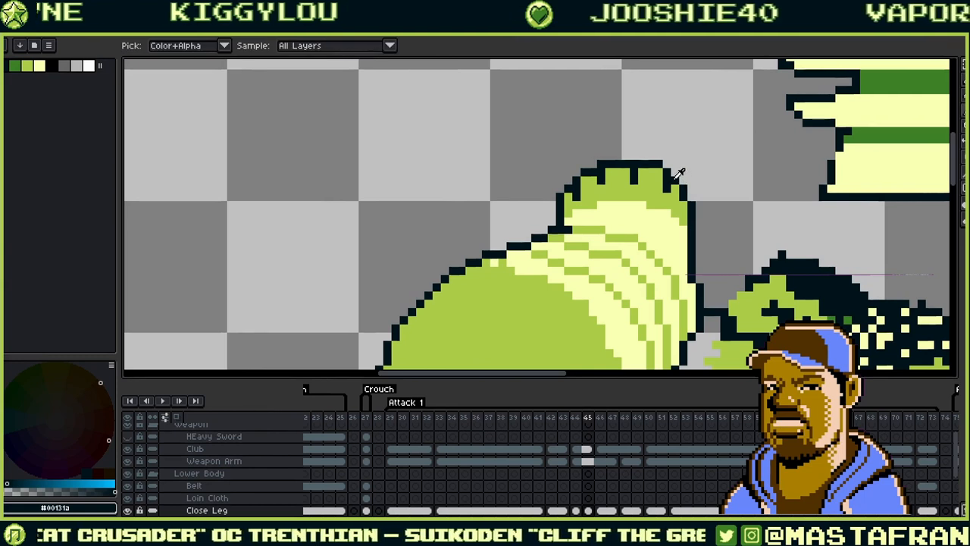
left_click_drag(675, 172, 692, 197)
left_click(680, 212, "alt")
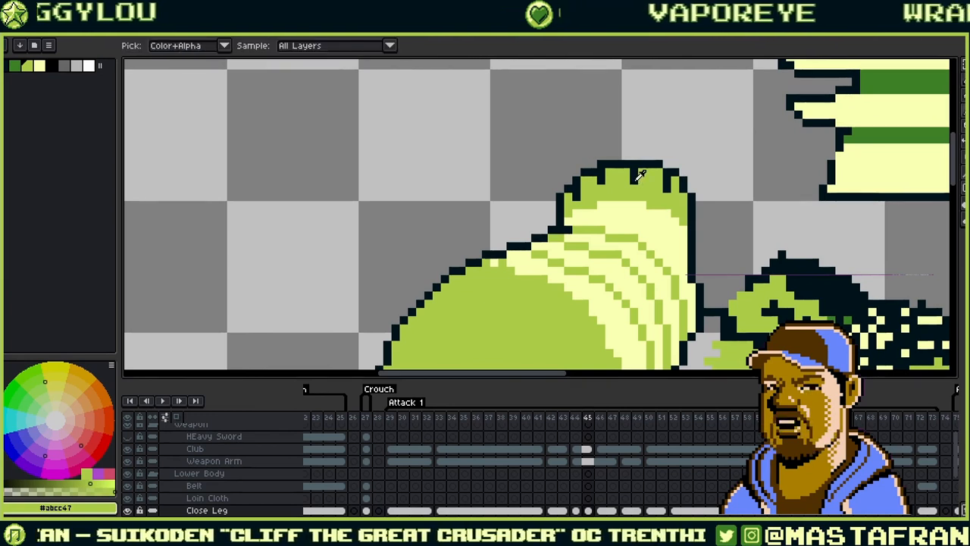
left_click(593, 188, "alt")
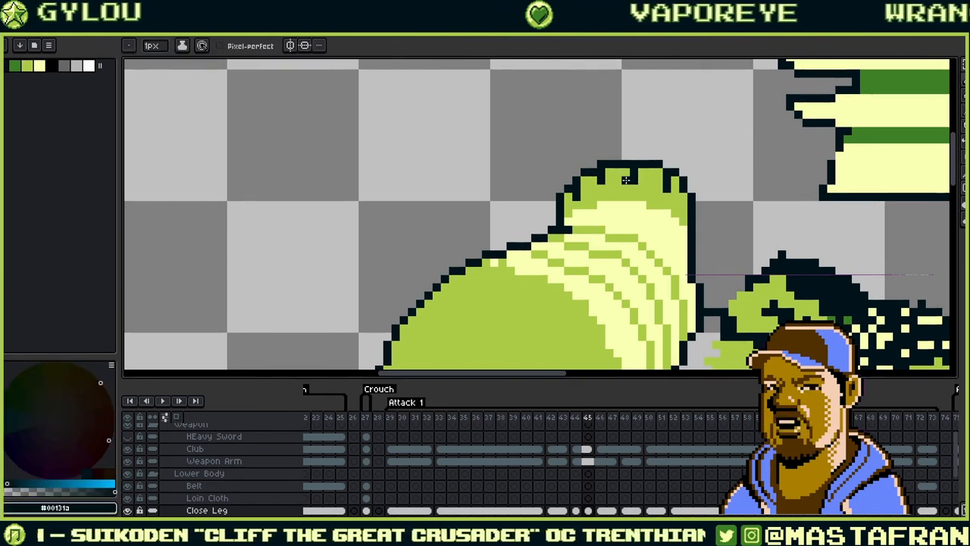
left_click(576, 195, "alt")
key("v")
key("ctrl+z")
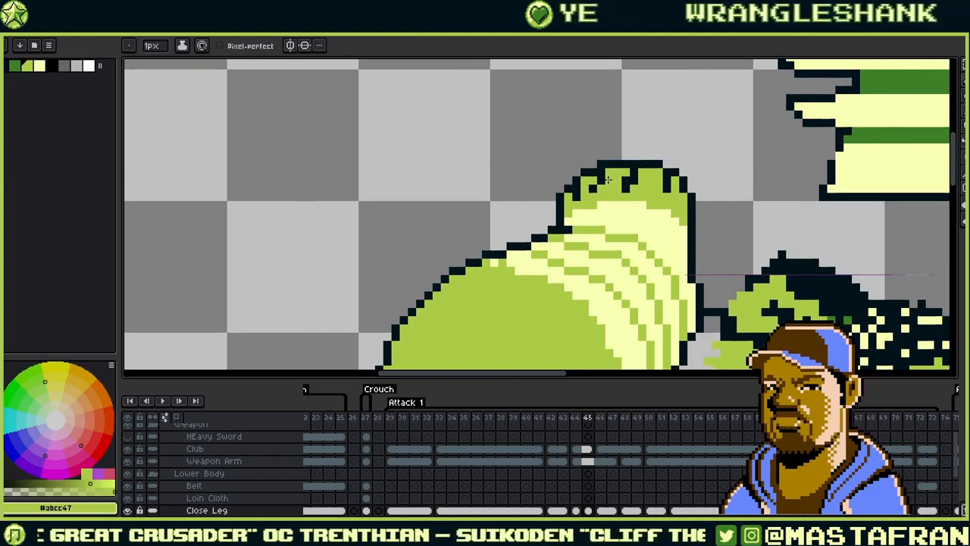
- Erase stray dark outline pixels on the foot and resample outline and green colours
left_click(642, 182, "alt")
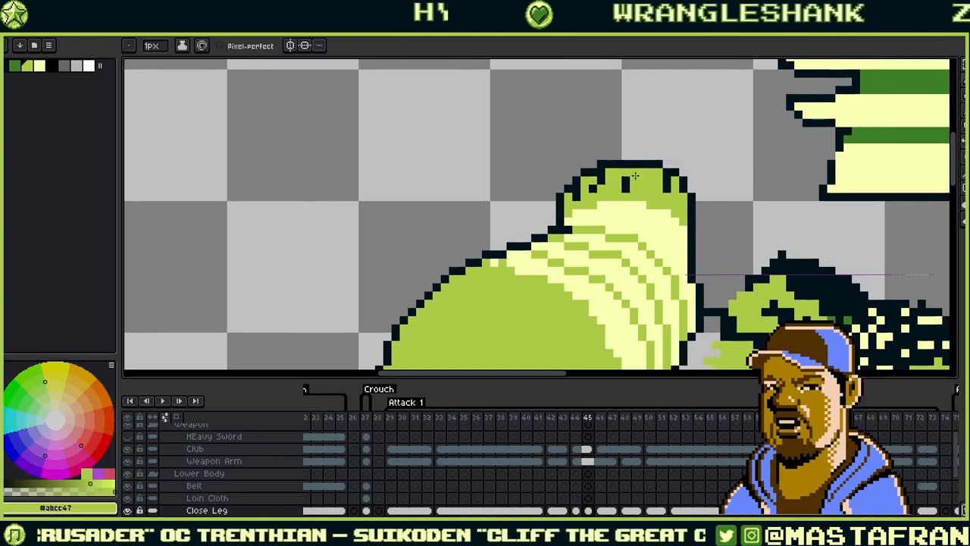
left_click(664, 188, "alt")
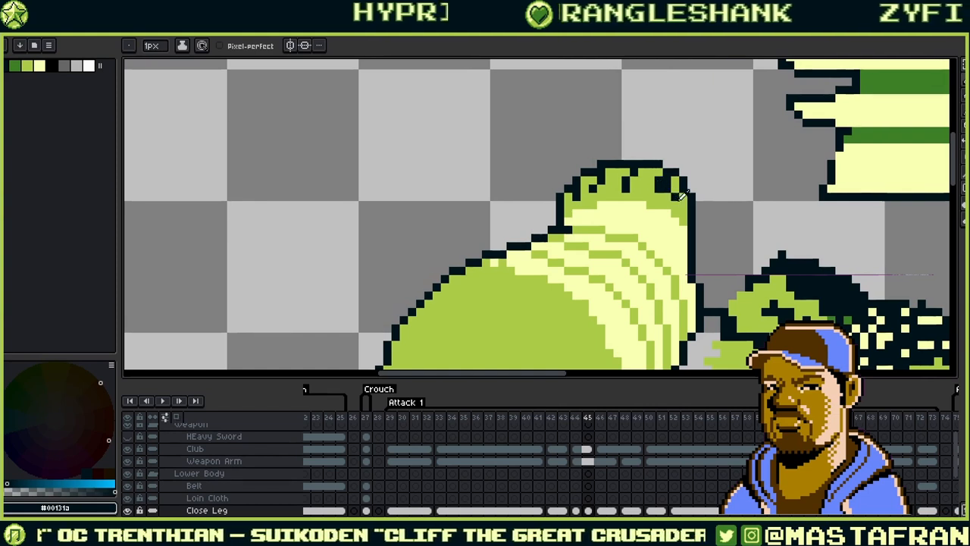
left_click(664, 182, "alt")
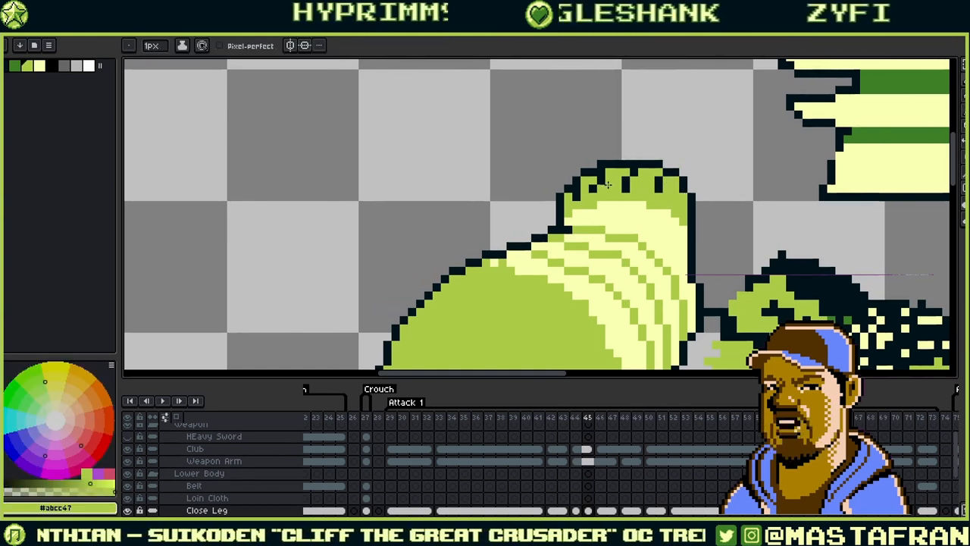
right_click(610, 156, "alt")
right_click(602, 164)
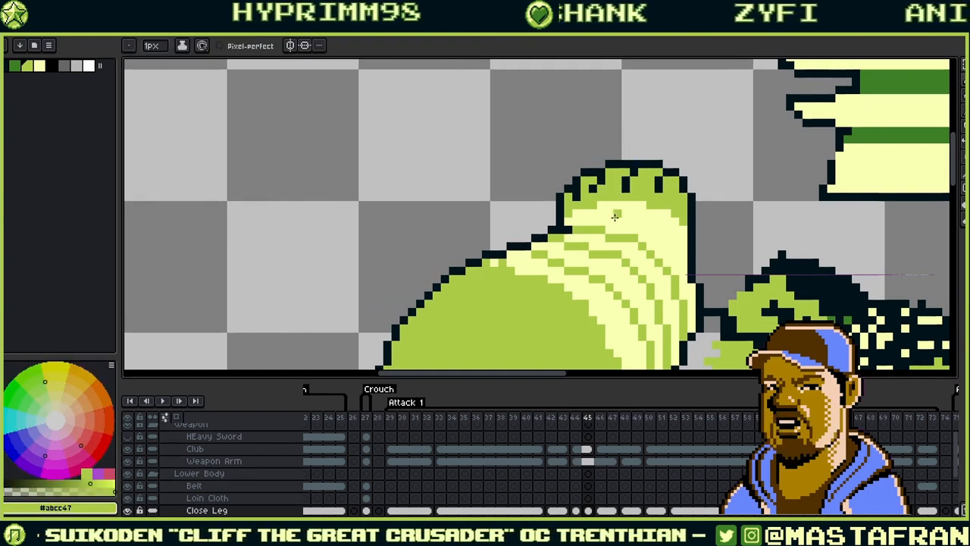
left_click(607, 188, "alt")
left_click(596, 193, "alt")
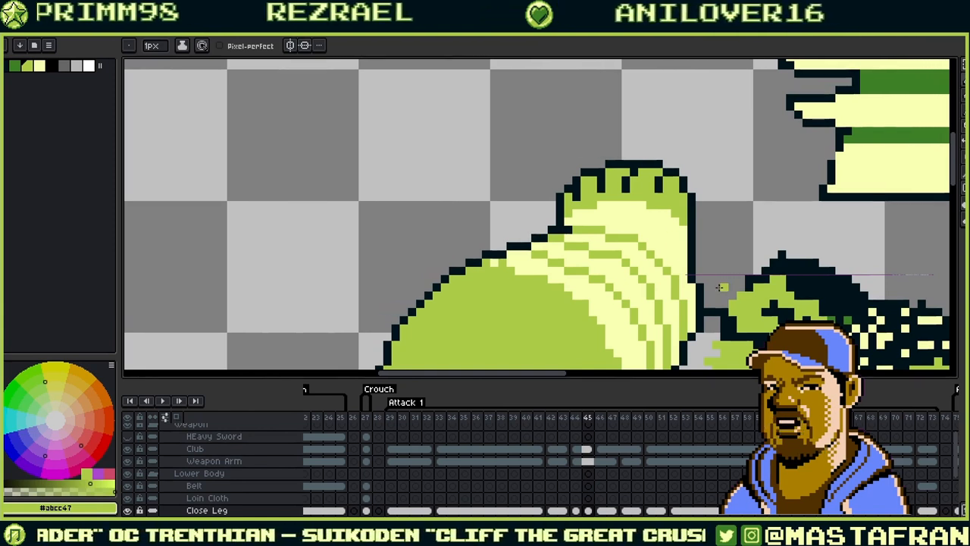
- Sample the pale yellow highlight and extend its left tip by one pixel
left_click_drag(560, 228, 725, 160)
key("i")
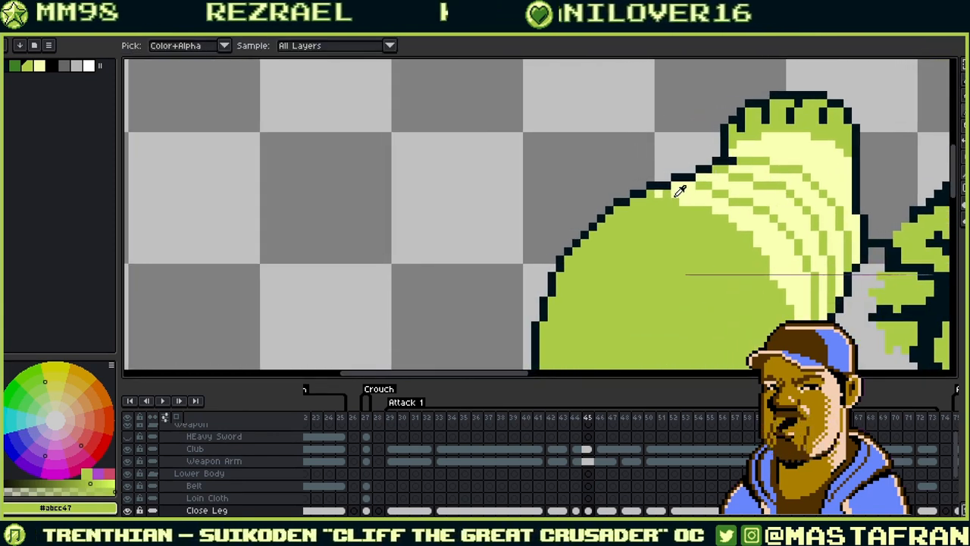
left_click(684, 191)
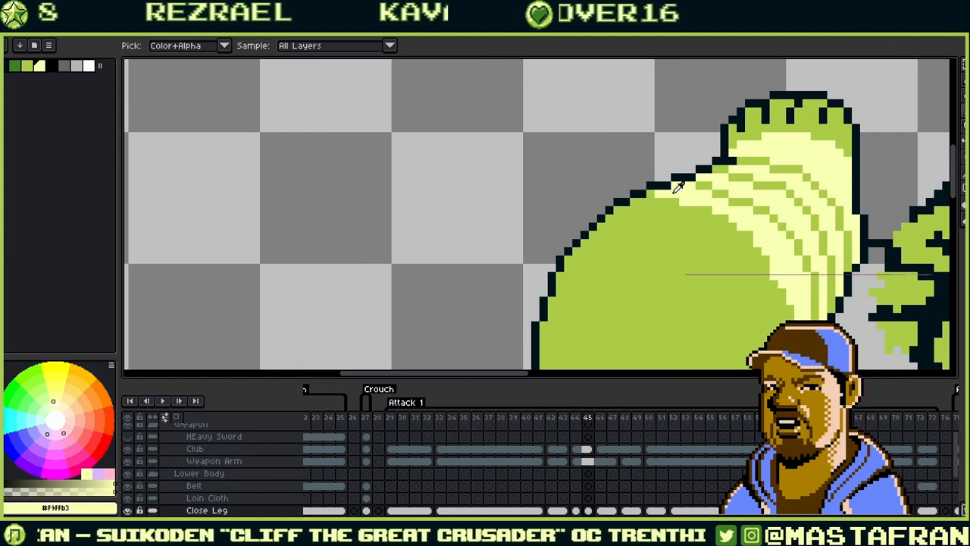
key("b")
left_click(650, 193)
- Bring the ogre's arm and head into view and sample the outline and pale yellow #f9ffb3
left_click_drag(708, 185, 734, 164)
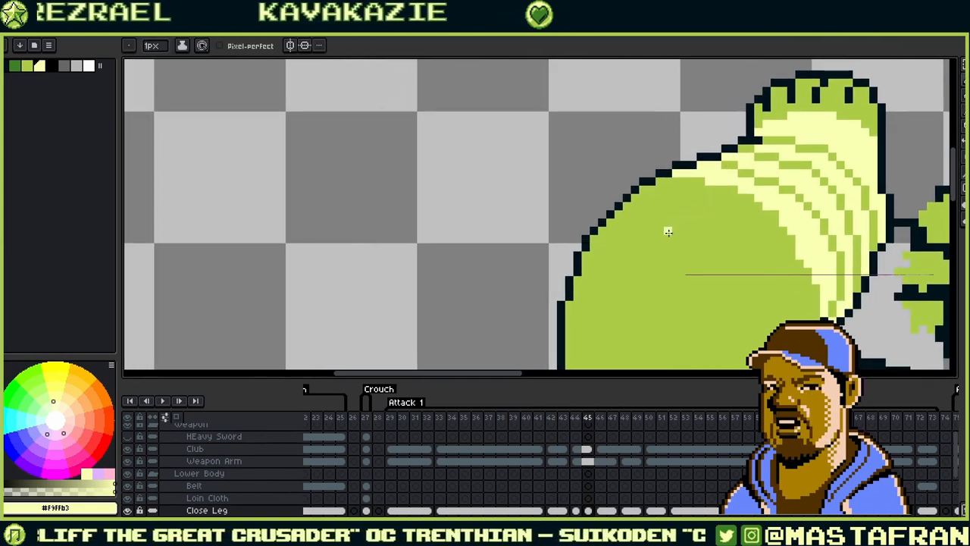
left_click_drag(620, 267, 601, 158)
left_click_drag(725, 193, 603, 168)
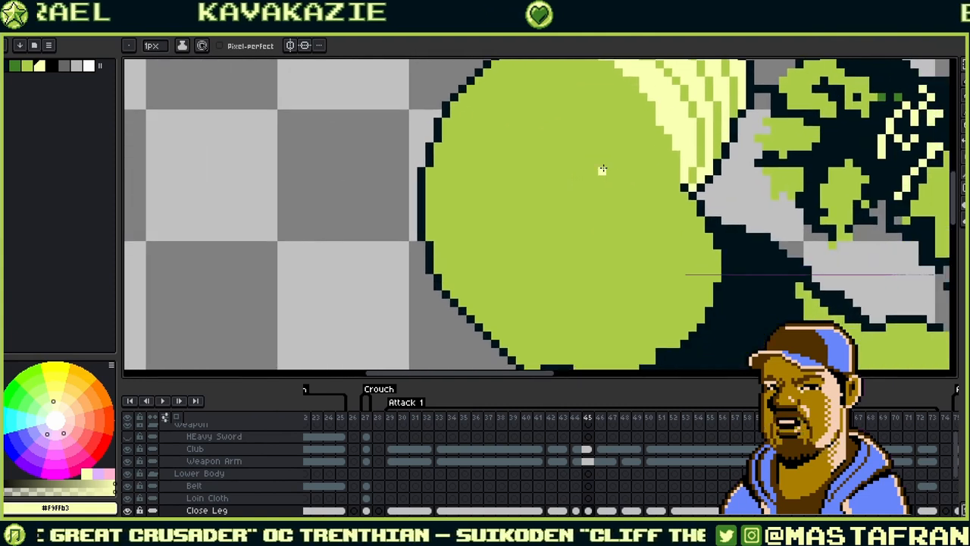
scroll(602, 169, "down", 2)
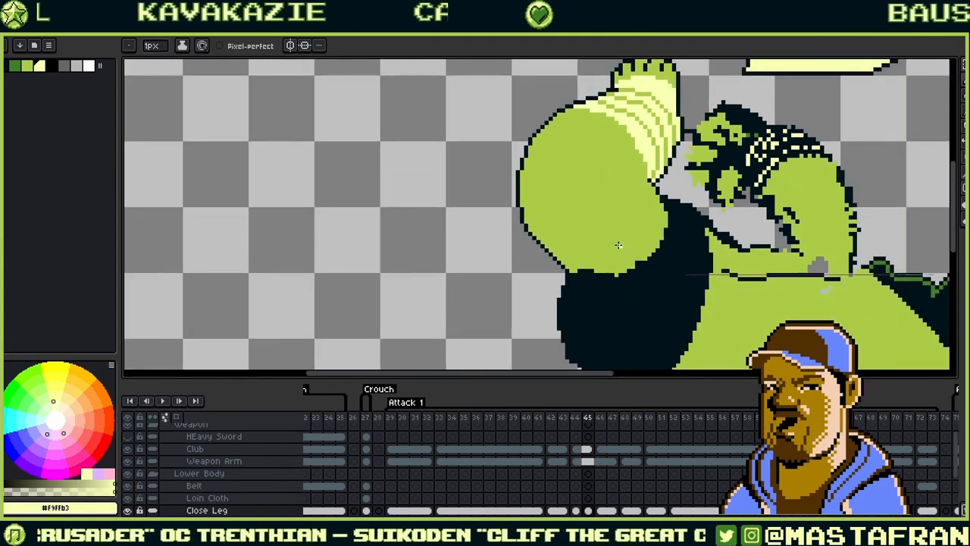
scroll(619, 245, "up", 1)
scroll(620, 227, "down", 1)
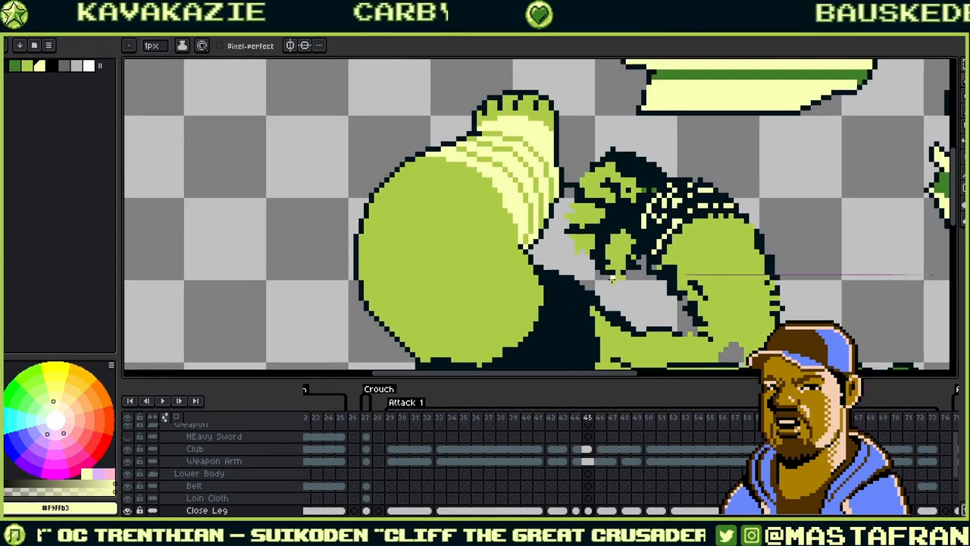
left_click_drag(567, 168, 569, 193)
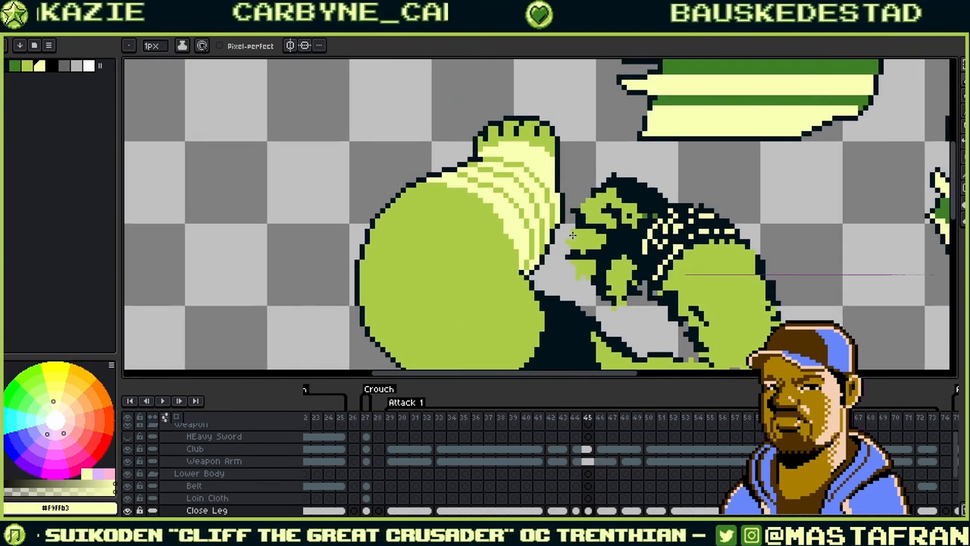
left_click(562, 216, "alt")
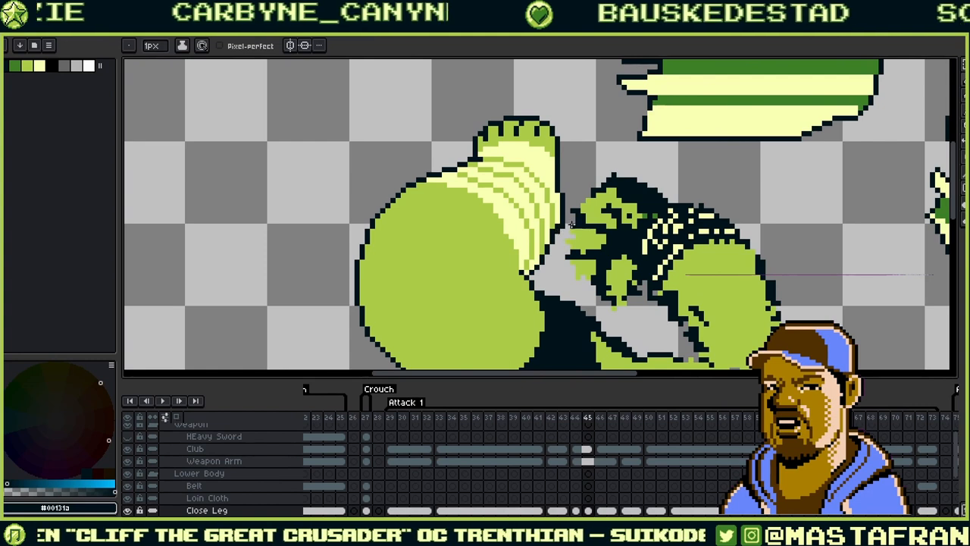
left_click(571, 226, "alt")
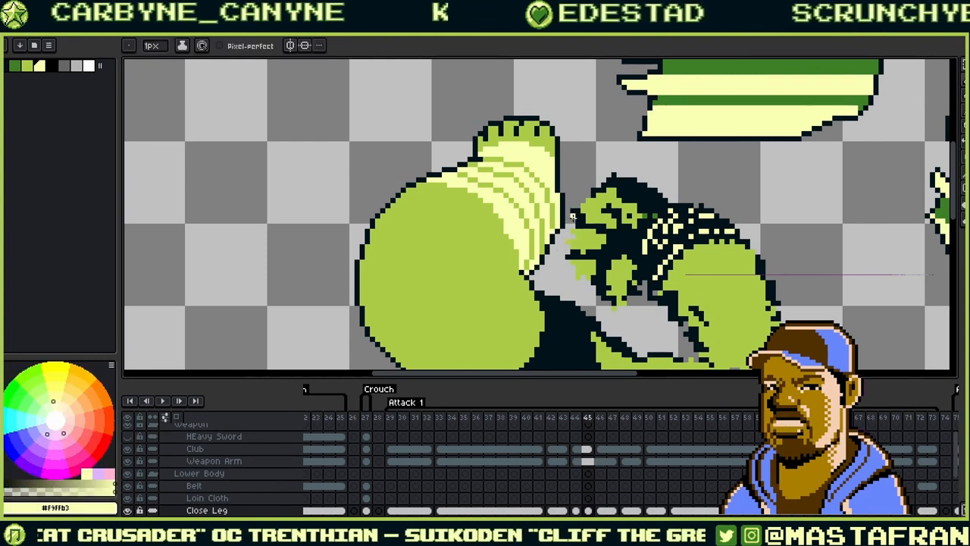
left_click_drag(573, 217, 558, 204)
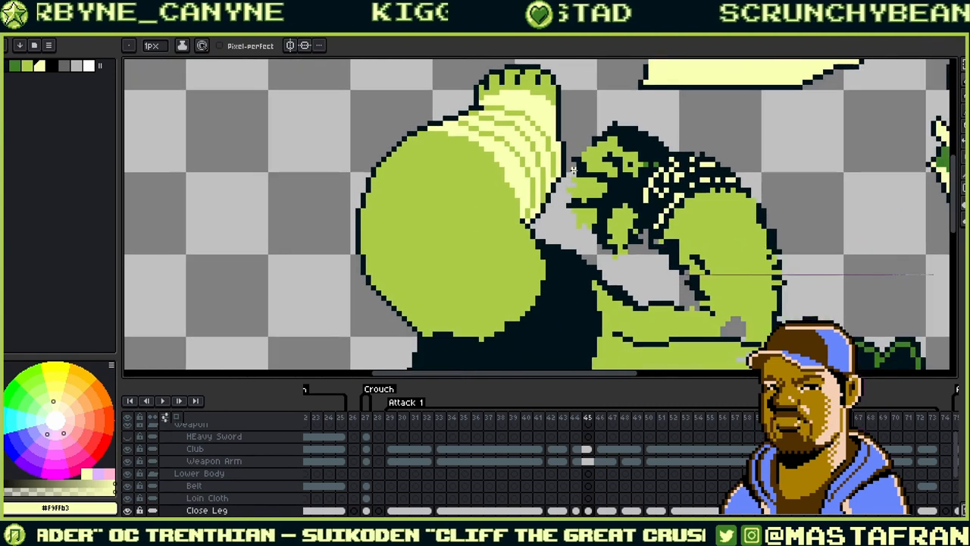
- Advance to frame 46 and sample the dark outline and mid green skin colours
key("Right")
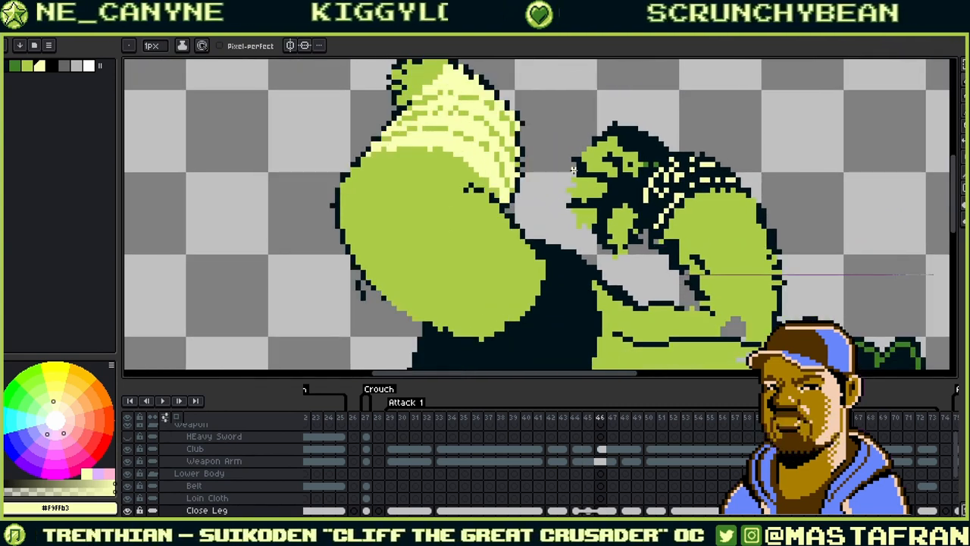
key("i")
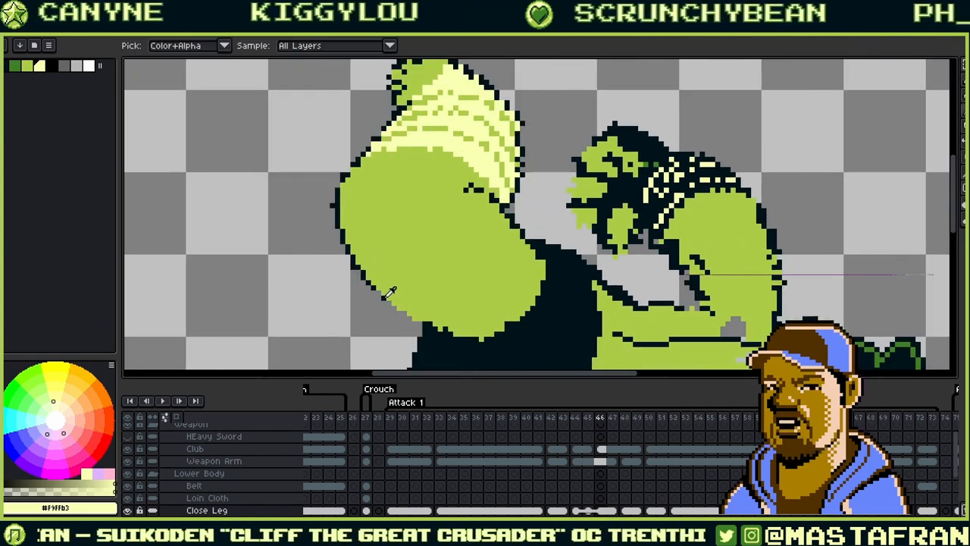
left_click(383, 294)
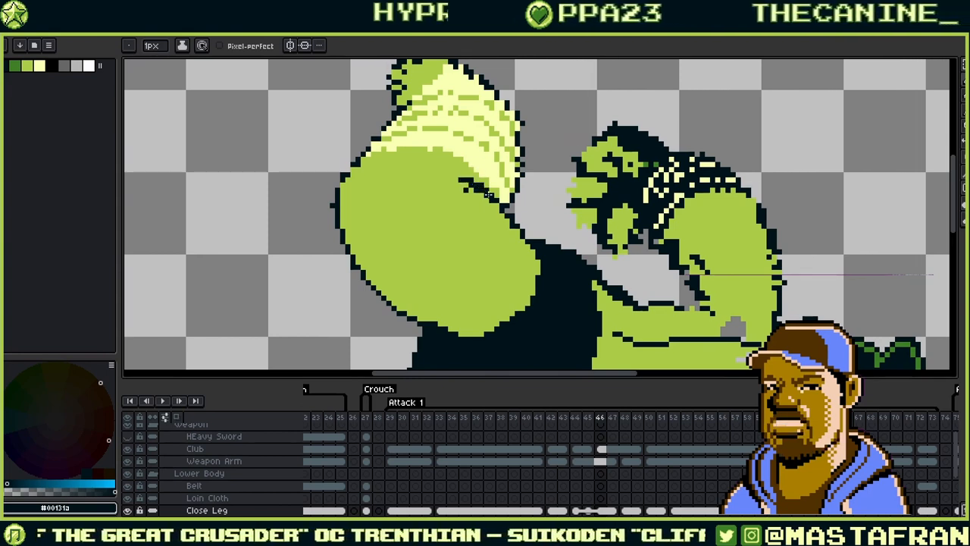
left_click(478, 205, "alt")
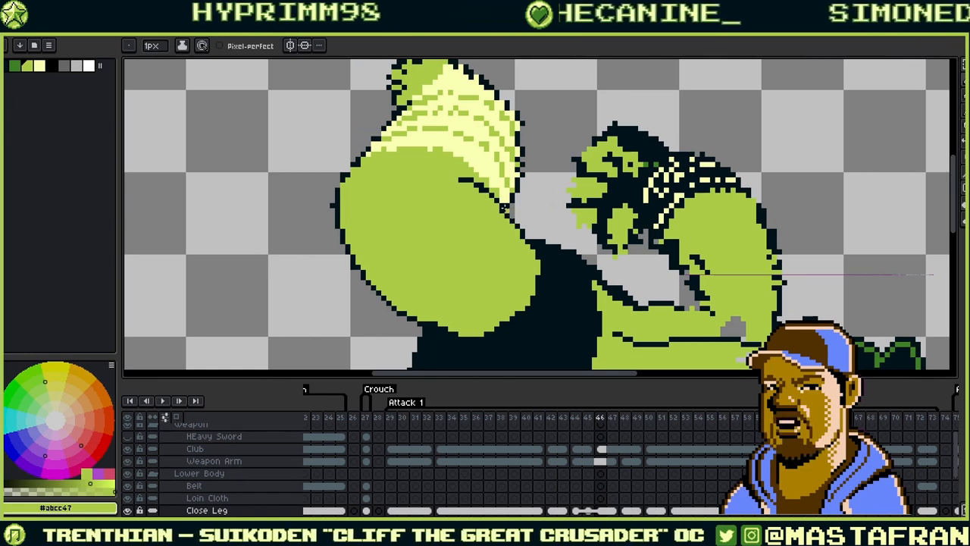
left_click(501, 199, "alt")
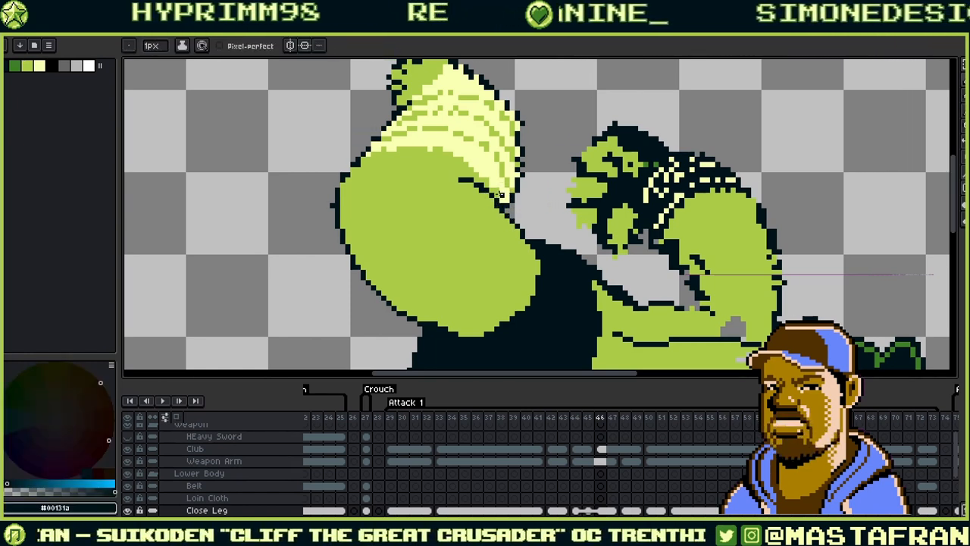
left_click_drag(502, 184, 495, 212)
left_click(488, 214, "alt")
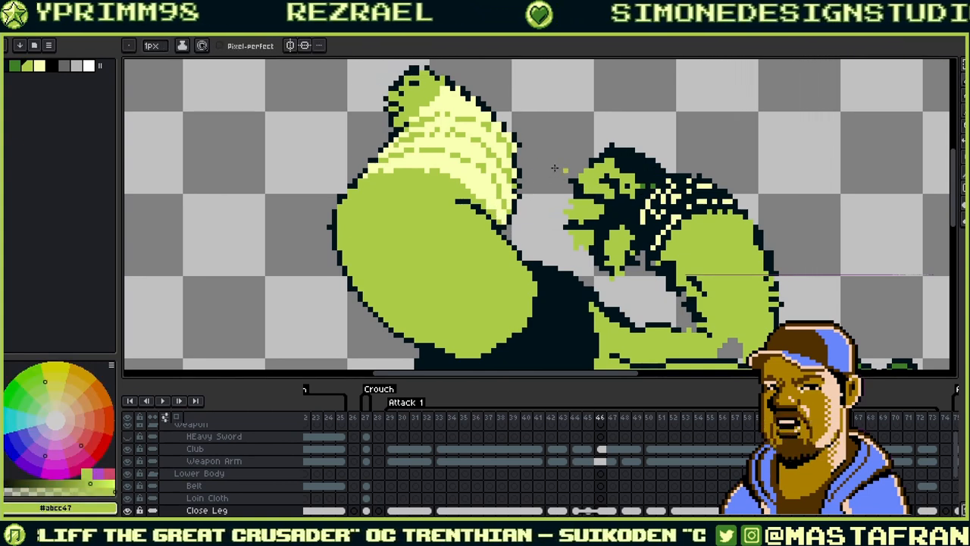
- Zoom in on the top of the raised arm and sample the dark outline #00131a
scroll(535, 165, "up", 1)
scroll(535, 165, "up", 1)
left_click_drag(518, 232, 648, 278)
left_click(619, 301, "alt")
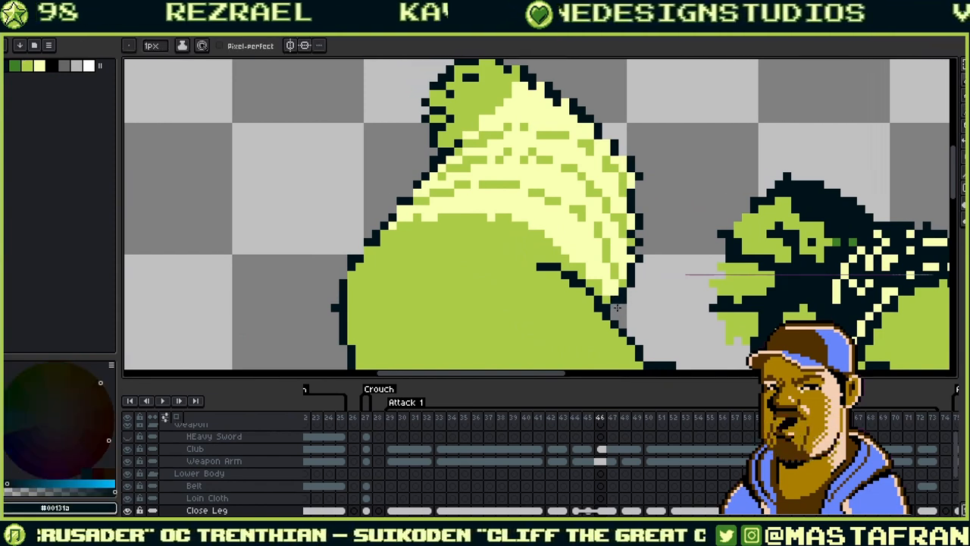
key("alt")
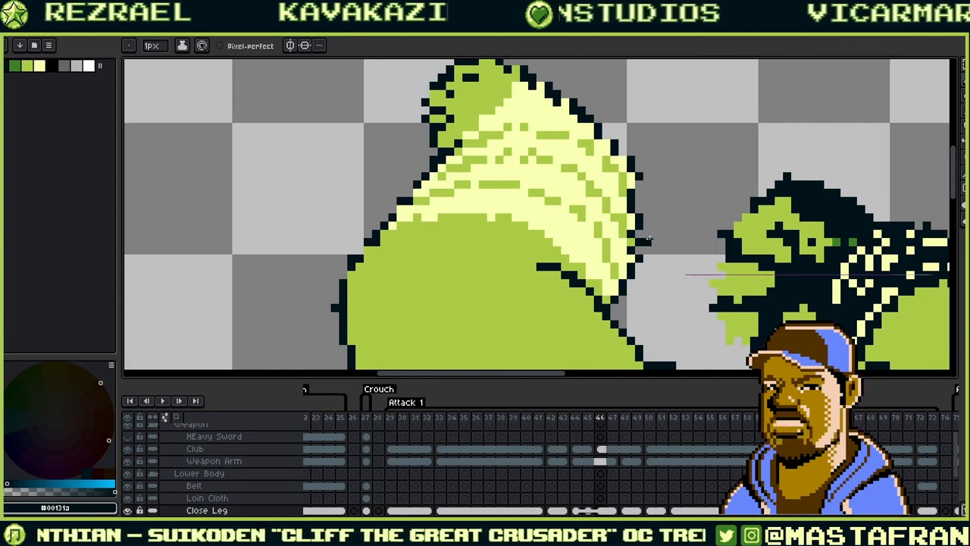
left_click_drag(649, 239, 637, 275)
key("alt")
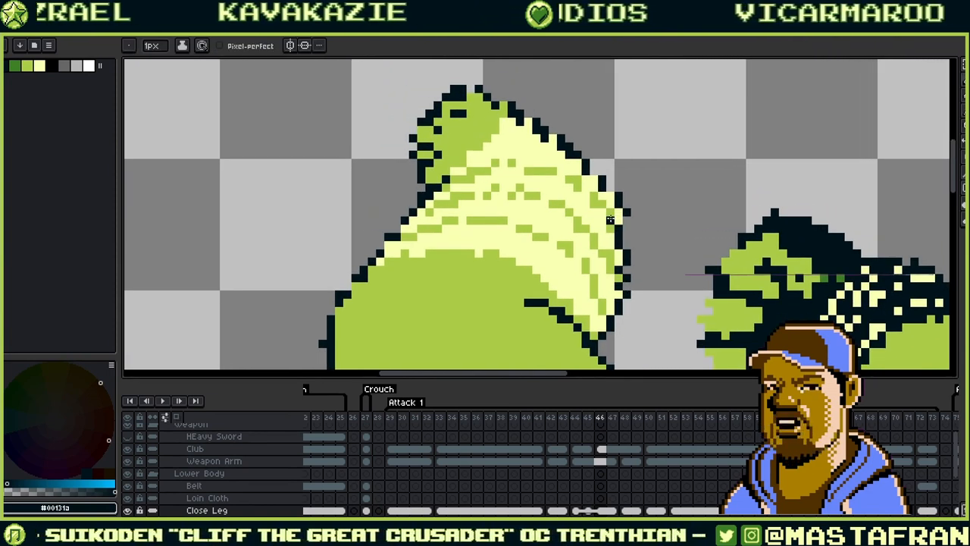
- Sample outline and pale yellow colours, then try a dark outline stroke on the arm and undo it
left_click(619, 262, "alt")
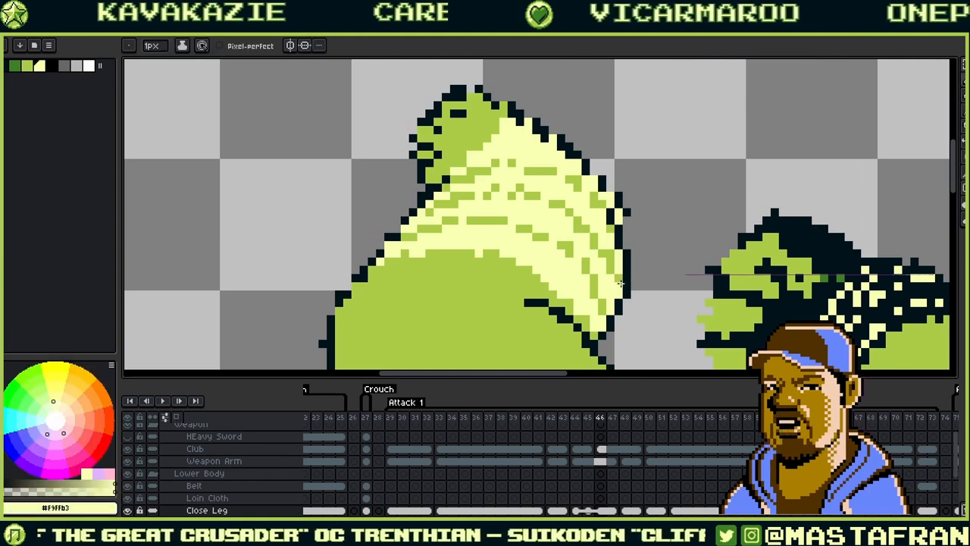
left_click_drag(642, 233, 648, 285)
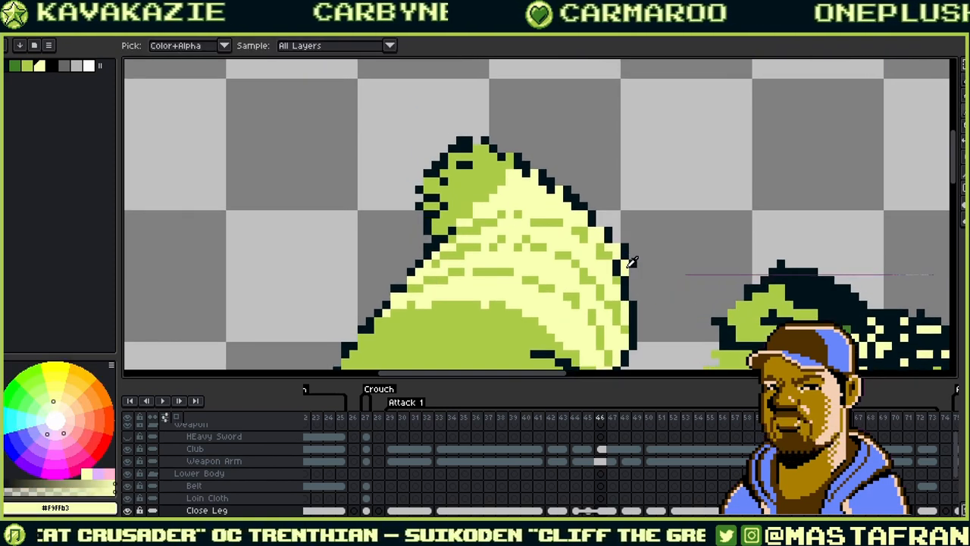
left_click(623, 240, "alt")
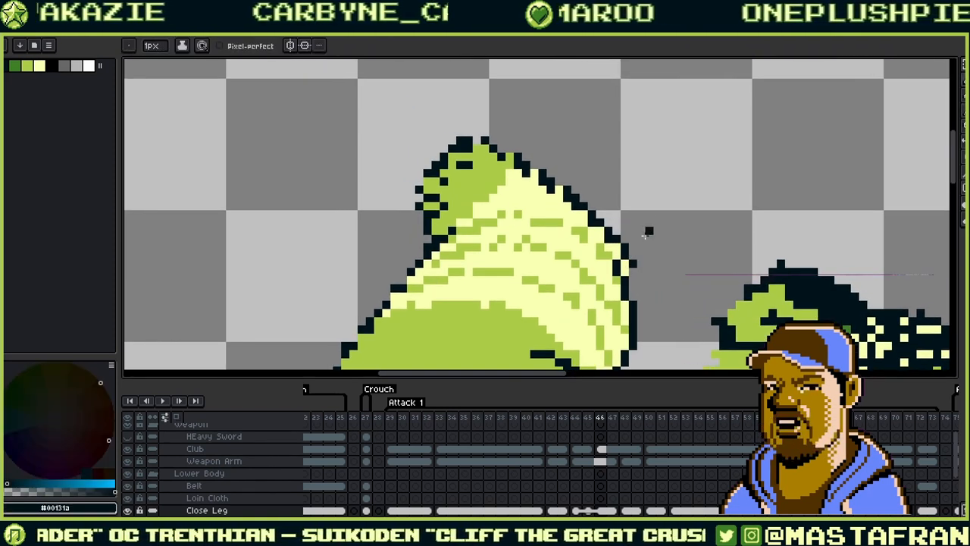
left_click(610, 238, "alt")
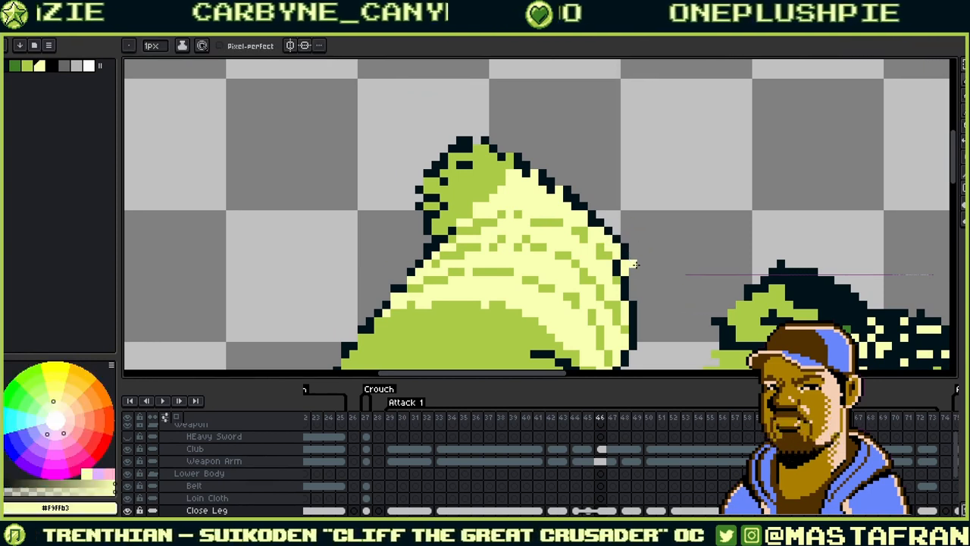
key("alt")
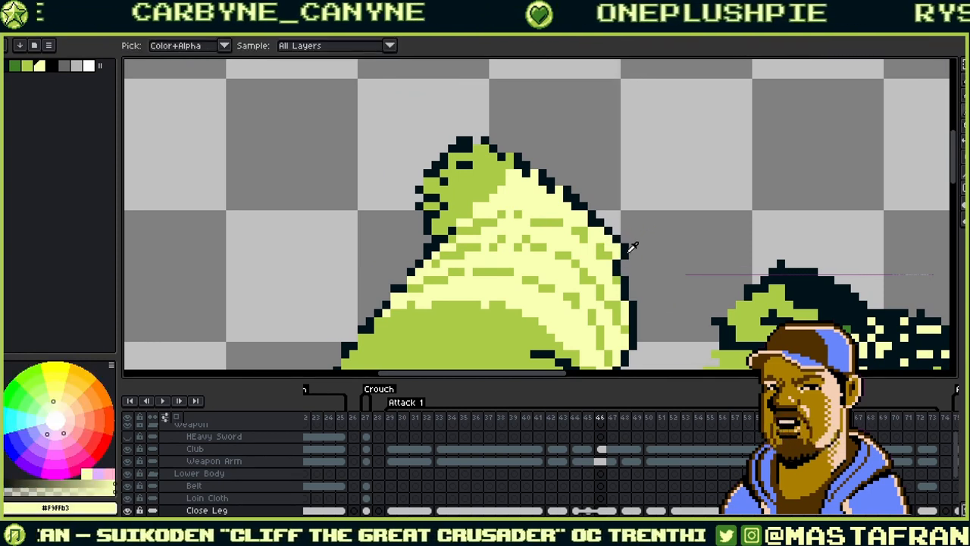
left_click(559, 182, "alt")
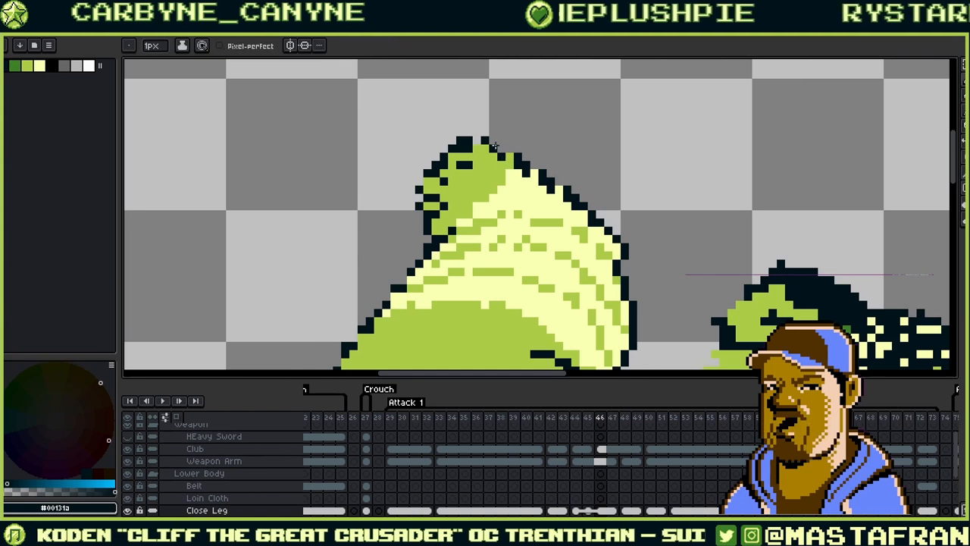
mouse_move(497, 145)
left_mouse_down()
mouse_move(614, 221)
mouse_move(622, 246)
mouse_move(565, 173)
mouse_move(496, 138)
left_mouse_up()
key("ctrl+z")
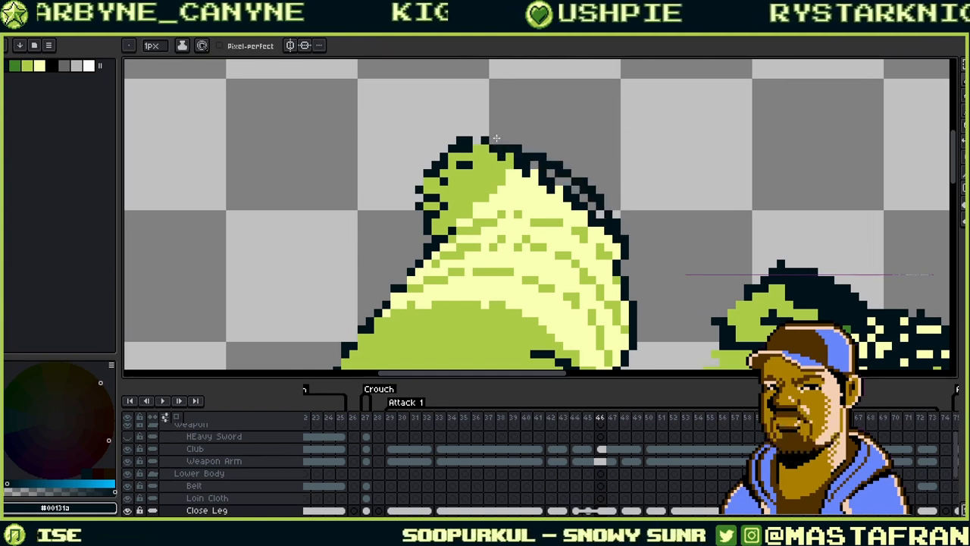
- Paint pale yellow over the arm's upper-right outline, then undo the repaint
left_click(606, 229, "alt")
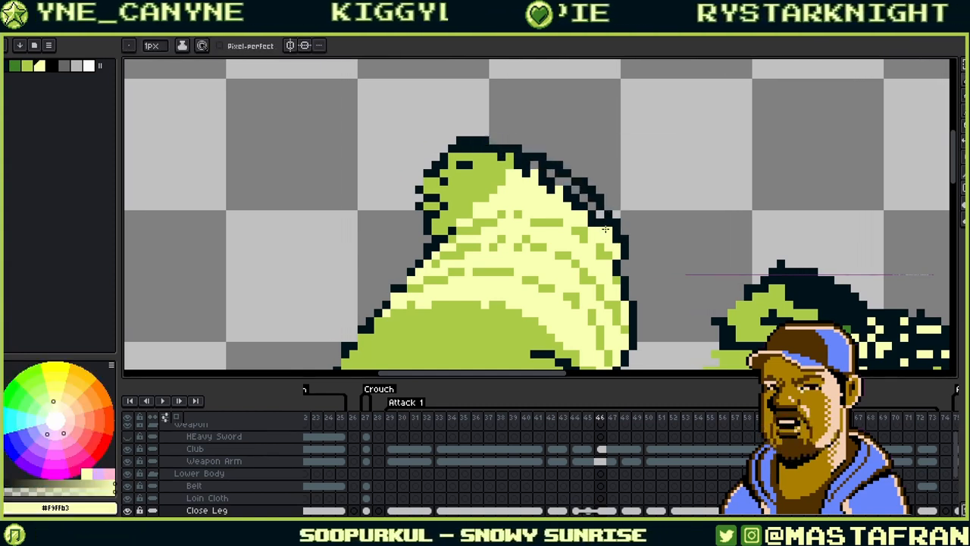
left_click_drag(520, 163, 582, 203)
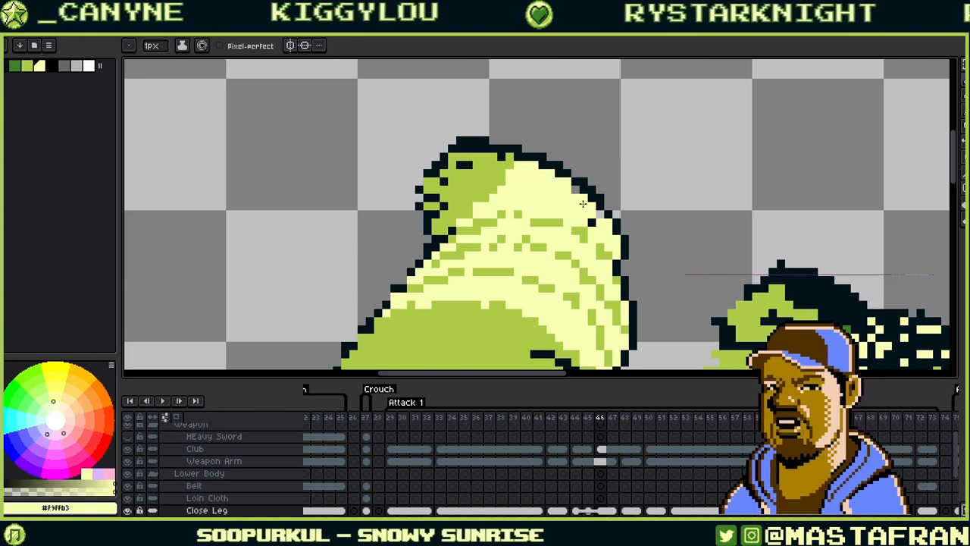
left_click(577, 190)
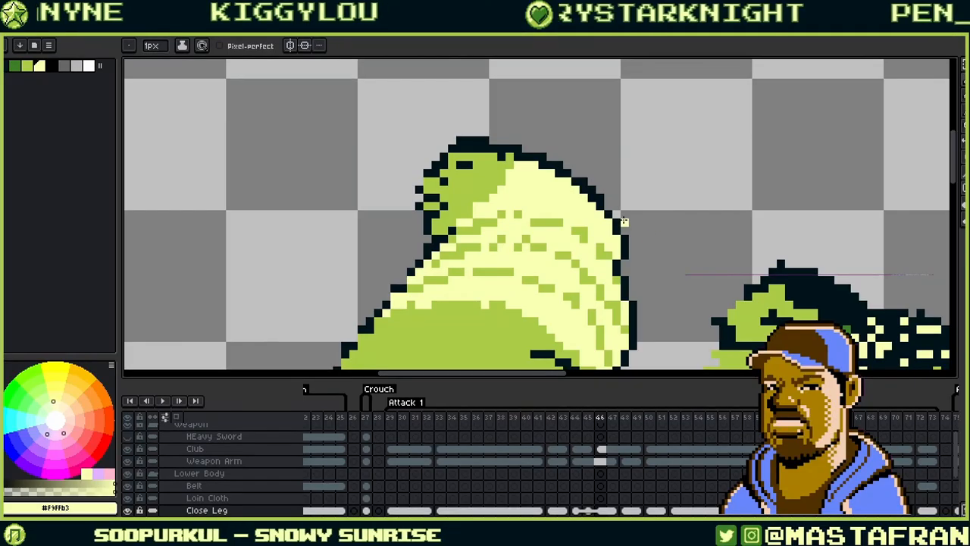
left_click_drag(638, 226, 697, 191)
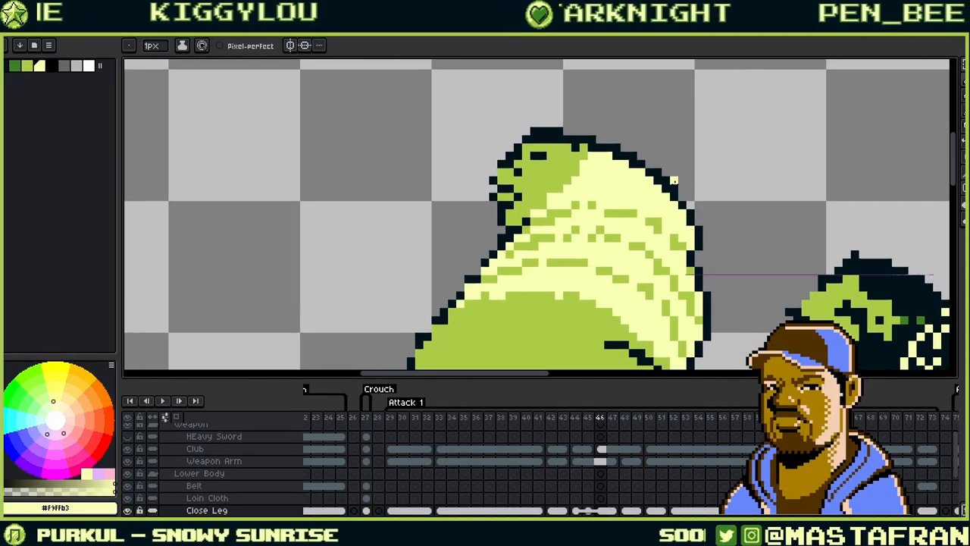
key("ctrl+z")
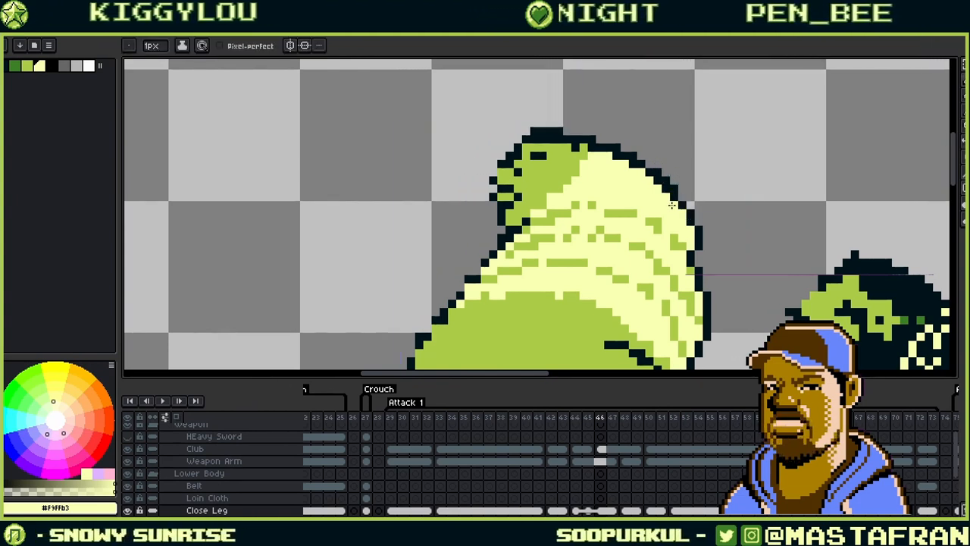
- Paint three stray dark outline pixels cream and shift four edge pixels one step outward
left_click(673, 182, "alt")
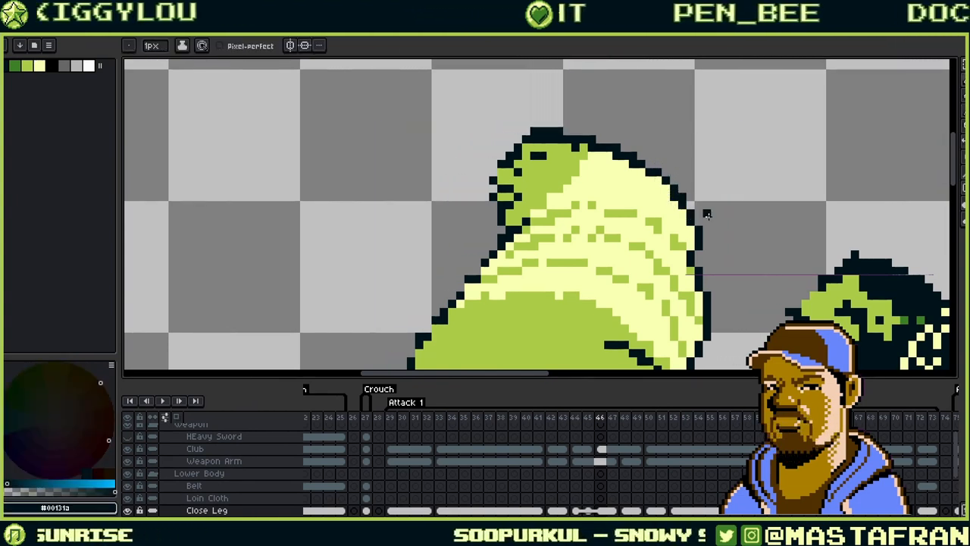
left_click(685, 216, "alt")
left_click(683, 204)
left_click(674, 196)
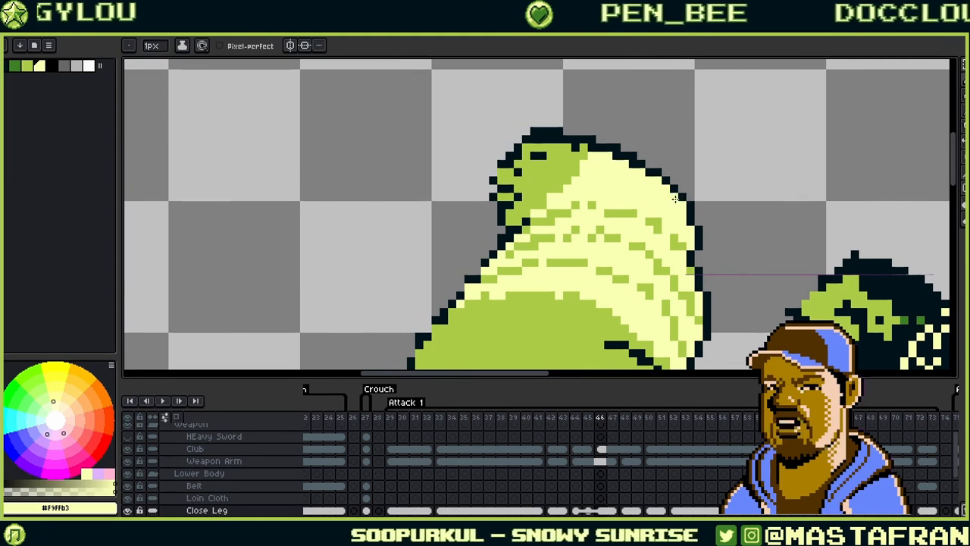
left_click(692, 212, "alt")
left_click(698, 221)
left_click(684, 214, "alt")
left_click(690, 221)
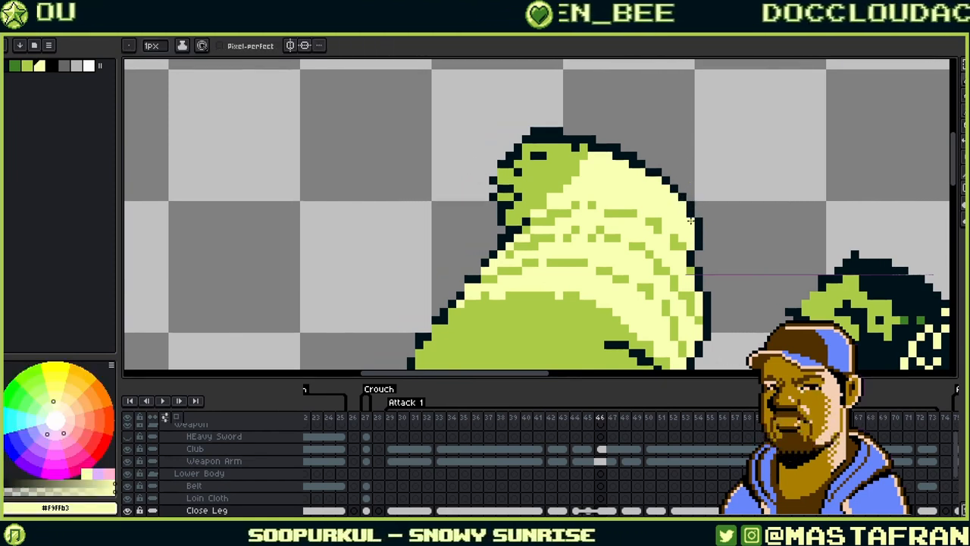
left_click_drag(653, 140, 645, 196)
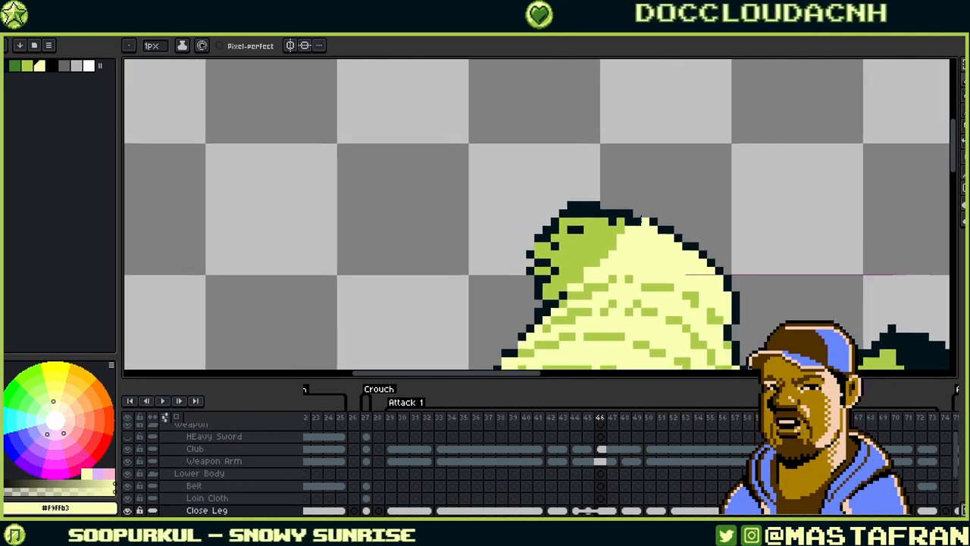
- Paint green over the old dark outline pixels along the fist's top and upper left
left_click(628, 222, "alt")
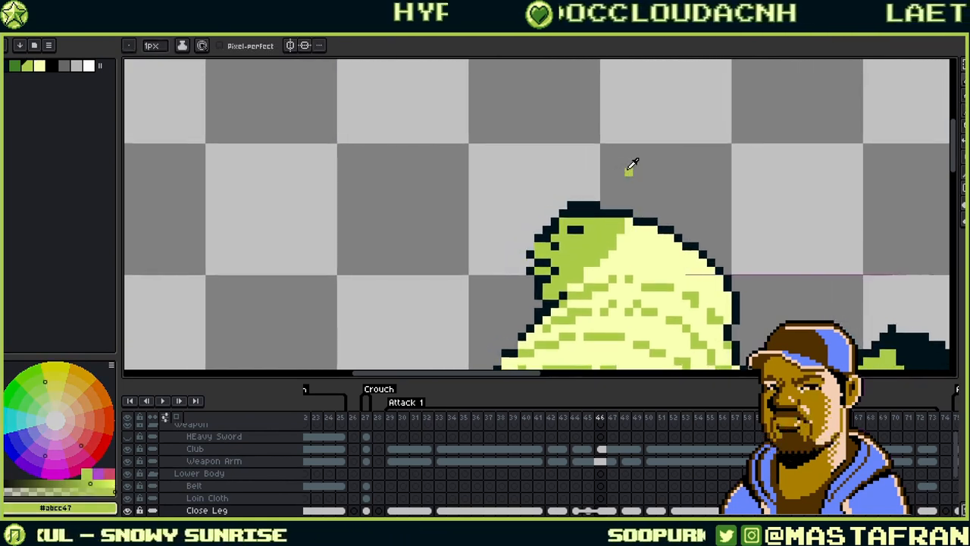
left_click_drag(595, 213, 572, 213)
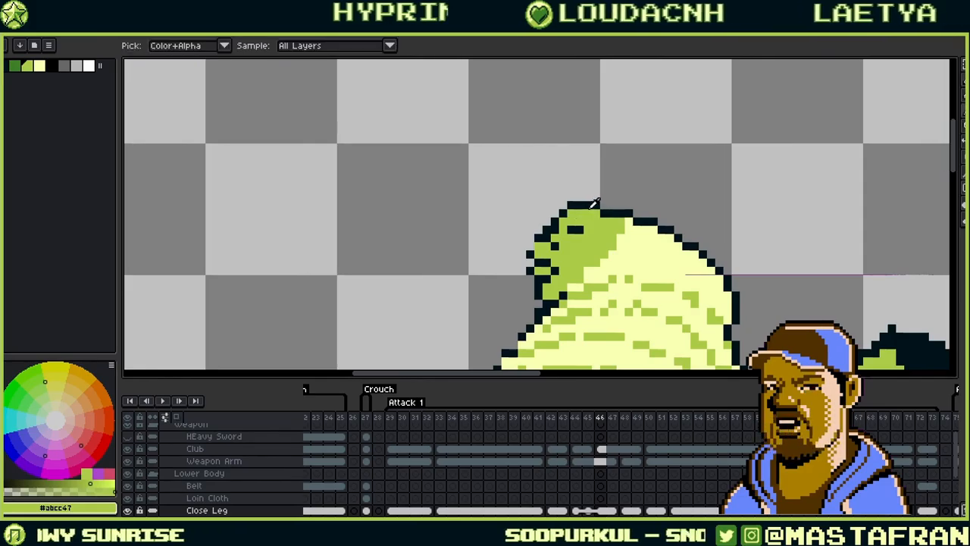
left_click(596, 203, "alt")
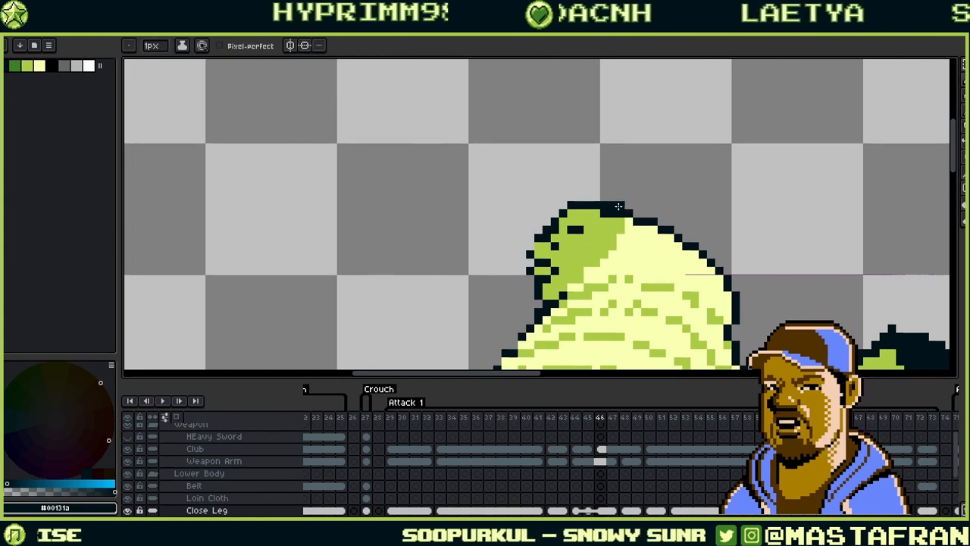
left_click(608, 217, "alt")
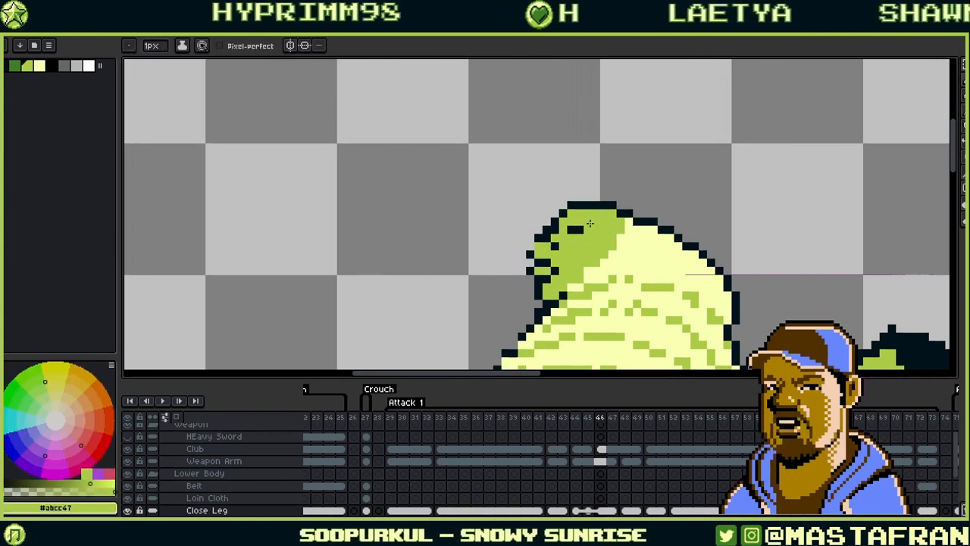
mouse_move(590, 223)
left_mouse_down()
mouse_move(547, 238)
mouse_move(555, 249)
left_mouse_up()
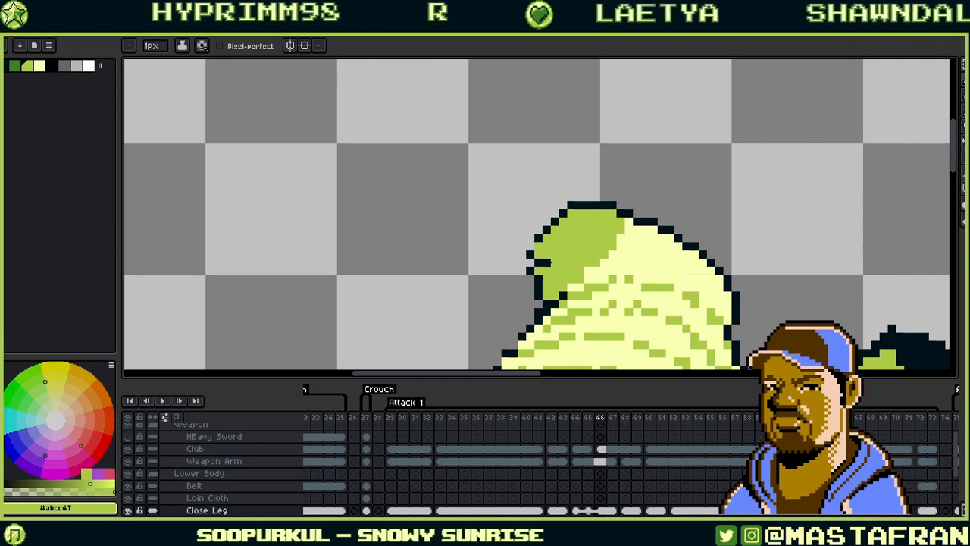
scroll(576, 147, "up", 1)
scroll(576, 147, "down", 1)
- Redraw the dark outline down the fist's left edge and green out stray interior pixels
left_click(544, 261, "alt")
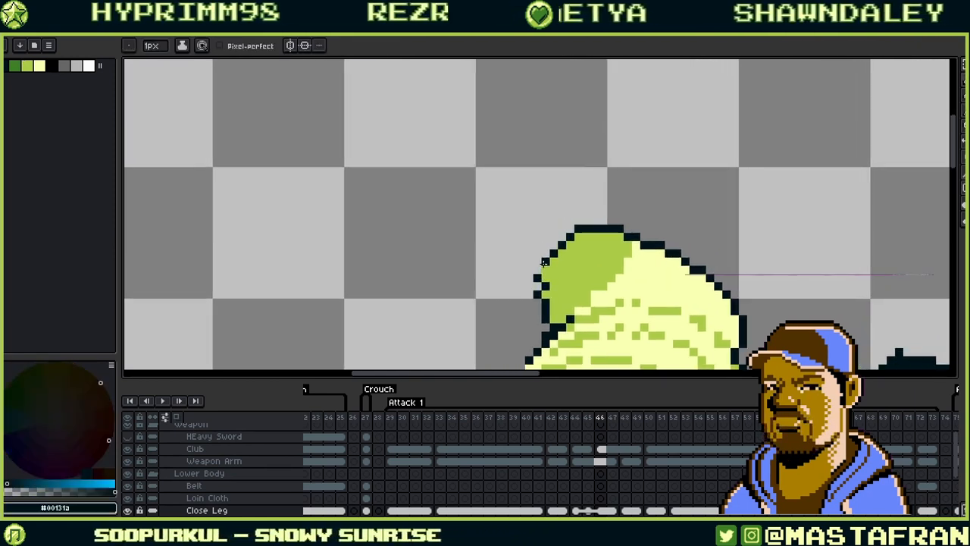
mouse_move(538, 270)
left_mouse_down()
mouse_move(550, 302)
mouse_move(538, 285)
mouse_move(539, 310)
mouse_move(553, 278)
mouse_move(560, 305)
mouse_move(548, 284)
left_mouse_up()
left_click(560, 304, "alt")
mouse_move(640, 236)
left_mouse_down()
mouse_move(629, 156)
mouse_move(643, 140)
left_mouse_up()
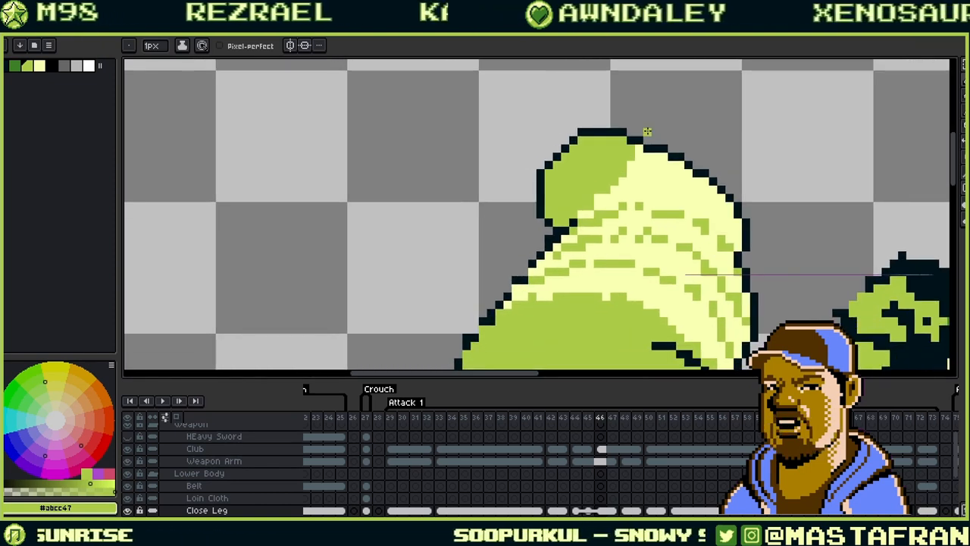
- Sample dark outline and light green colours while repositioning the view around the fist
left_click(563, 216, "alt")
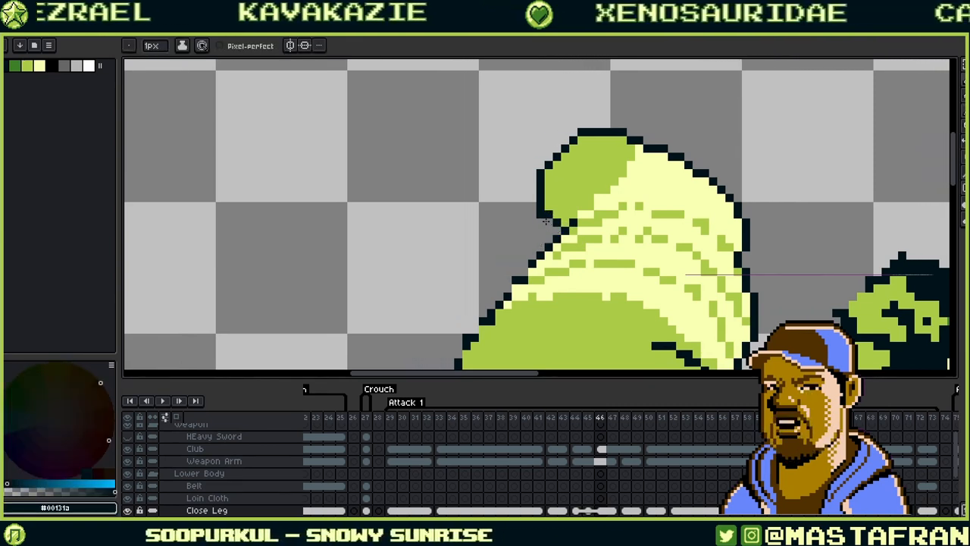
key("alt")
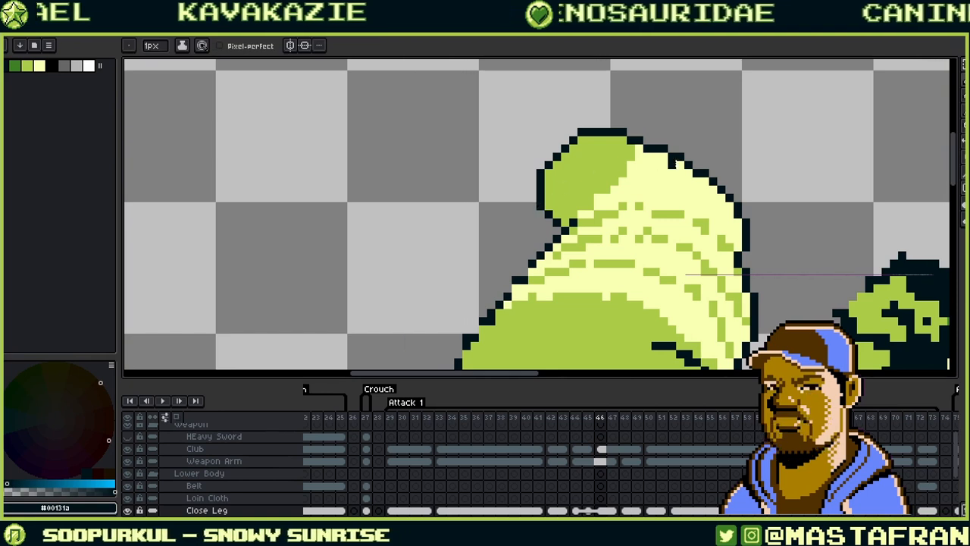
key("alt")
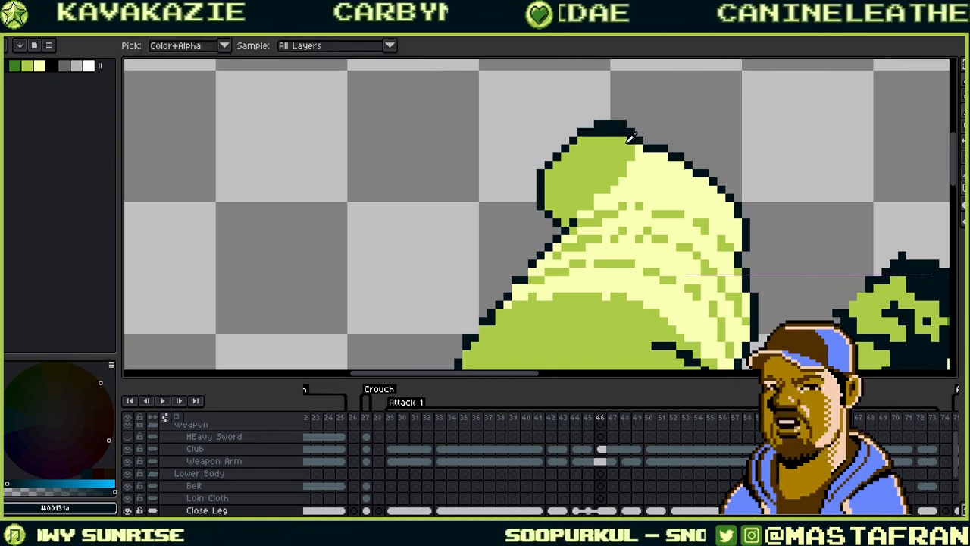
left_click(628, 139, "alt")
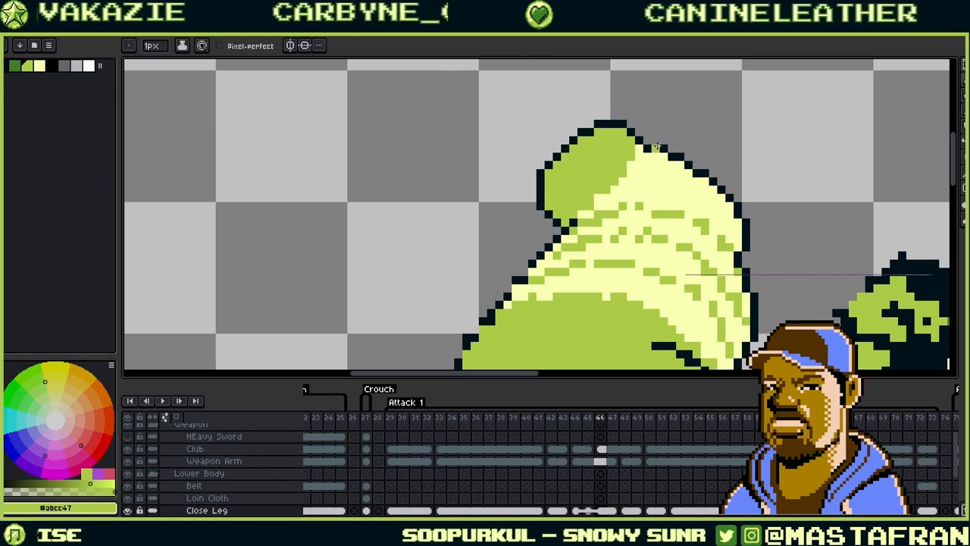
mouse_move(656, 146)
left_mouse_down()
mouse_move(636, 177)
mouse_move(679, 180)
left_mouse_up()
left_click(574, 186, "alt")
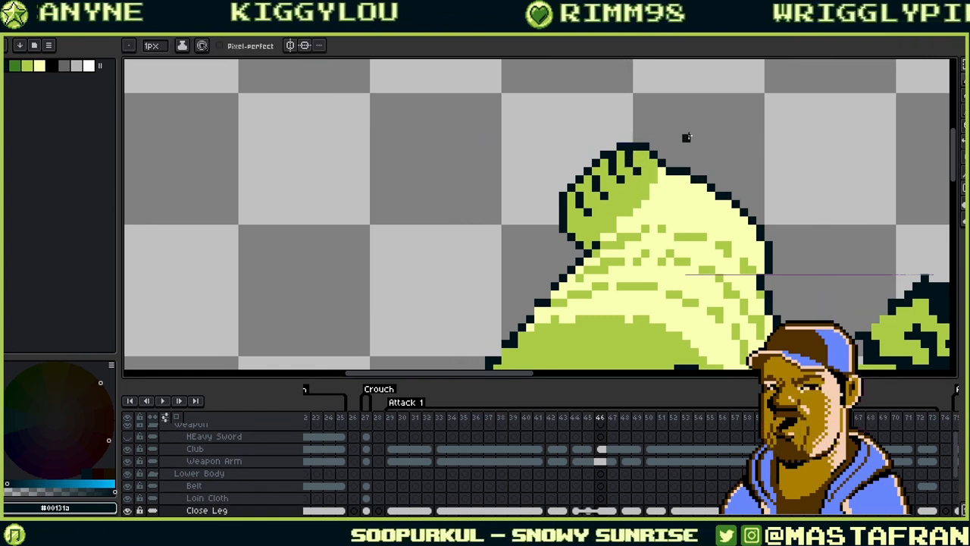
left_click_drag(608, 225, 580, 128)
- Add green pixels to the top fold line and move four fold pixels up a step
left_click_drag(634, 188, 586, 233)
left_click(594, 184, "alt")
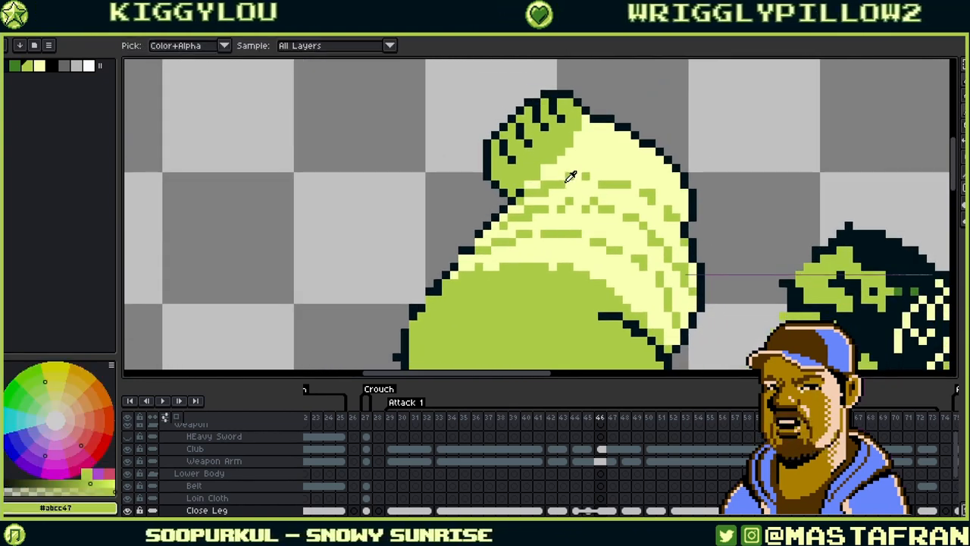
left_click(637, 186)
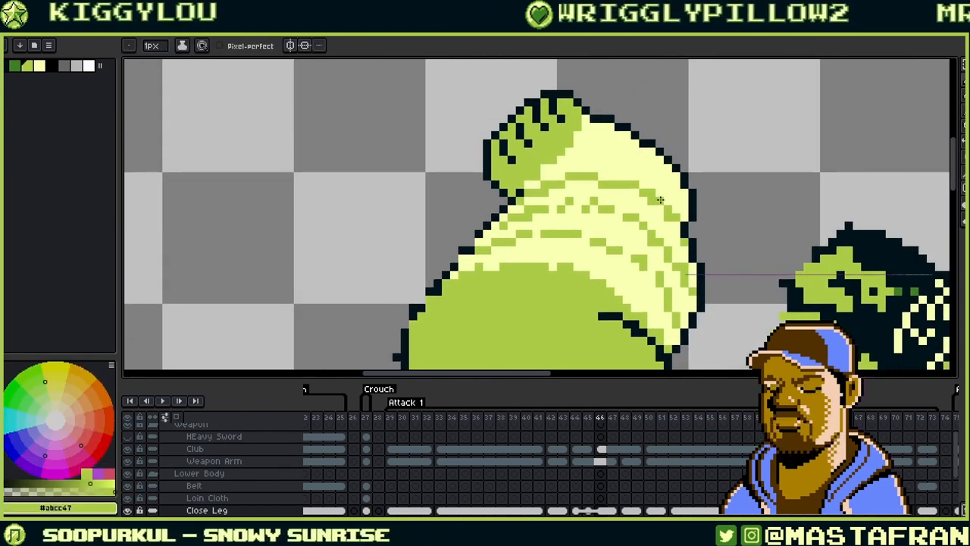
left_click_drag(657, 193, 659, 200)
left_click(667, 201)
left_click(667, 194, "alt")
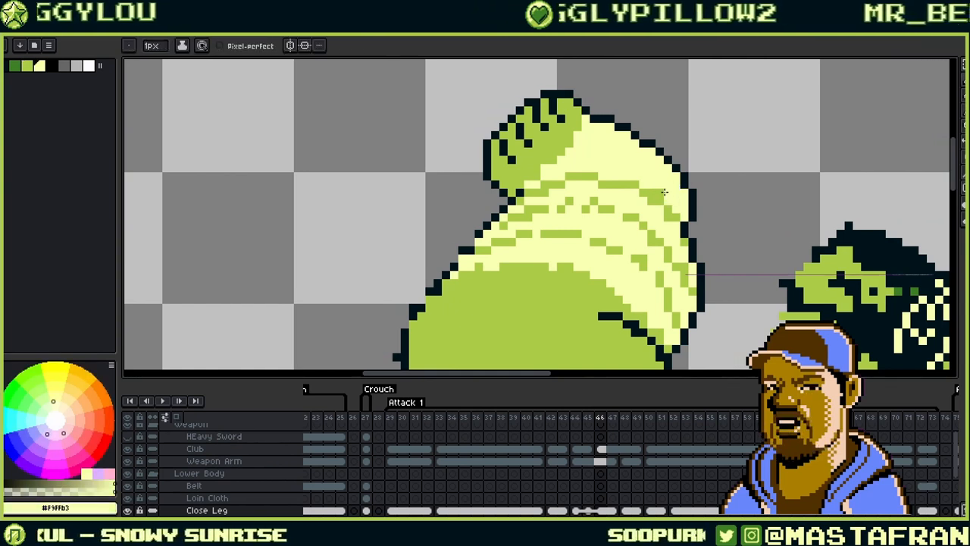
left_click(651, 200, "alt")
left_click(651, 193)
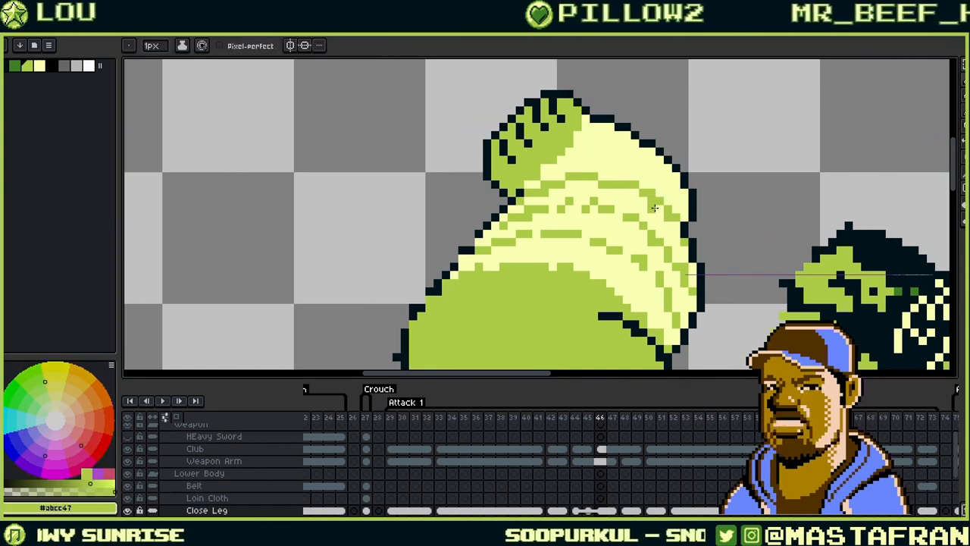
left_click(652, 209, "alt")
left_click(651, 202)
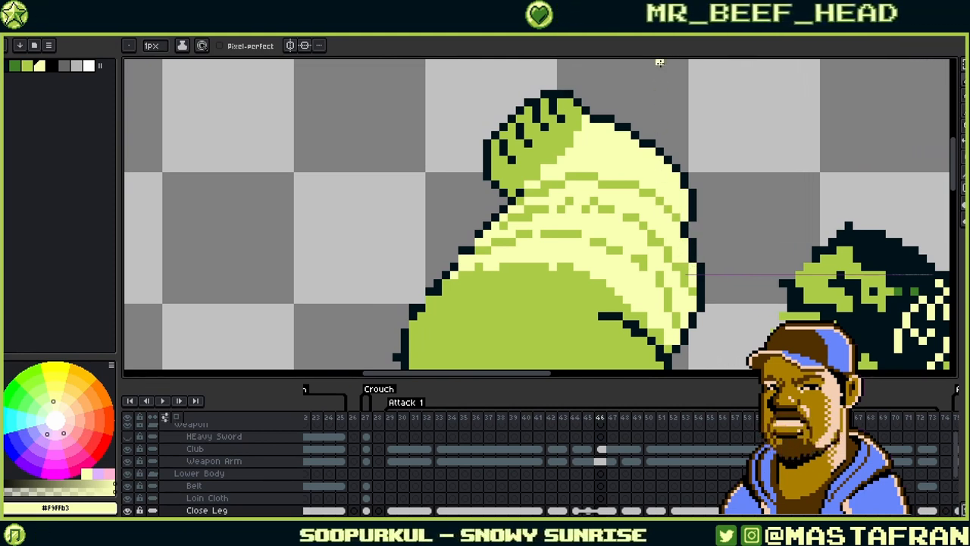
- Extend the green fold line to the right and paint green below the pale yellow
left_click(601, 175, "alt")
mouse_move(602, 175)
left_mouse_down()
mouse_move(618, 176)
mouse_move(603, 184)
left_mouse_up()
left_click(643, 184, "alt")
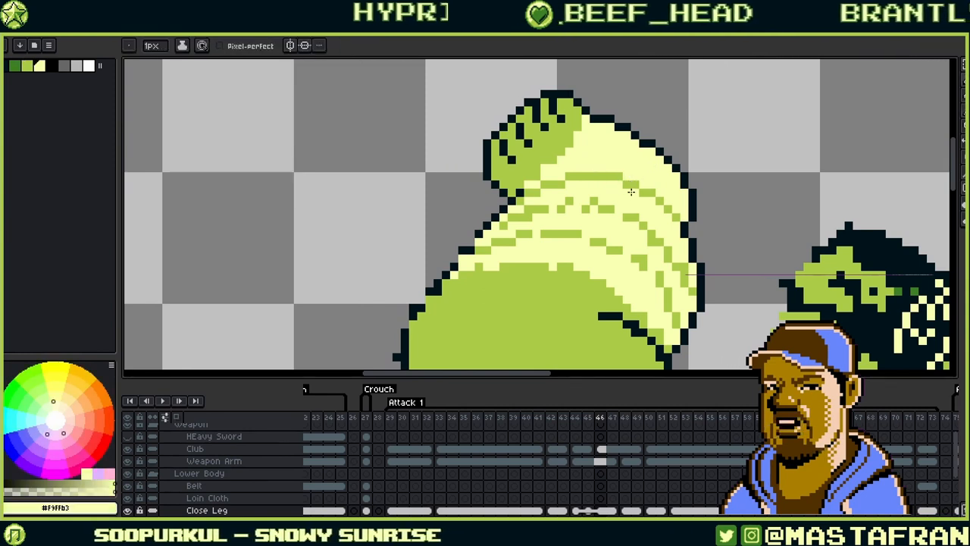
key("alt")
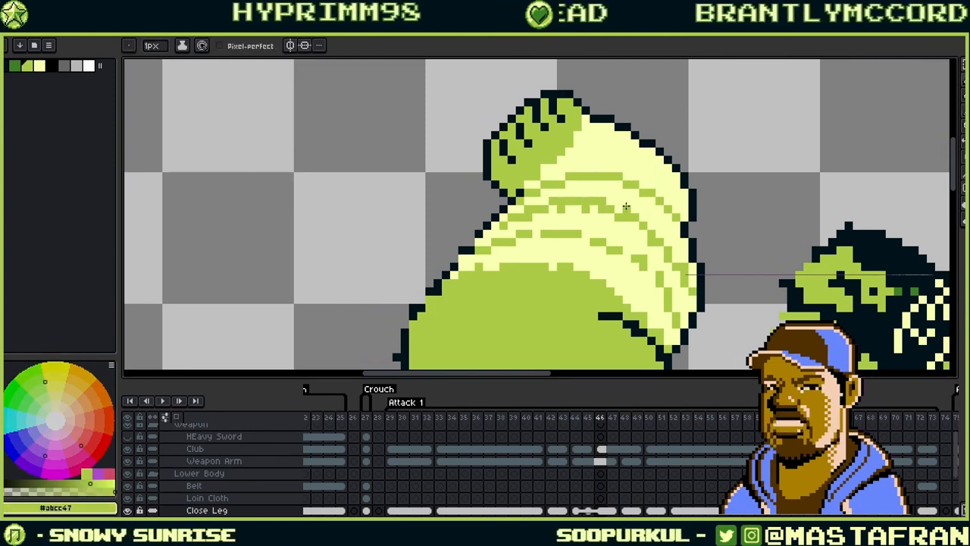
left_click(556, 210, "alt")
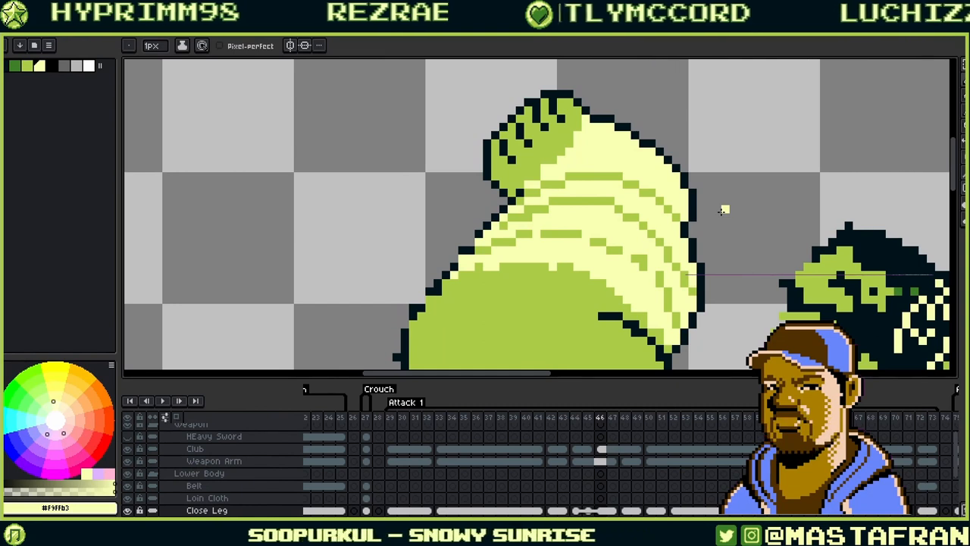
- Repaint three stripe pixels pale yellow and resample pale yellow #f9ffb3
left_click(682, 272, "alt")
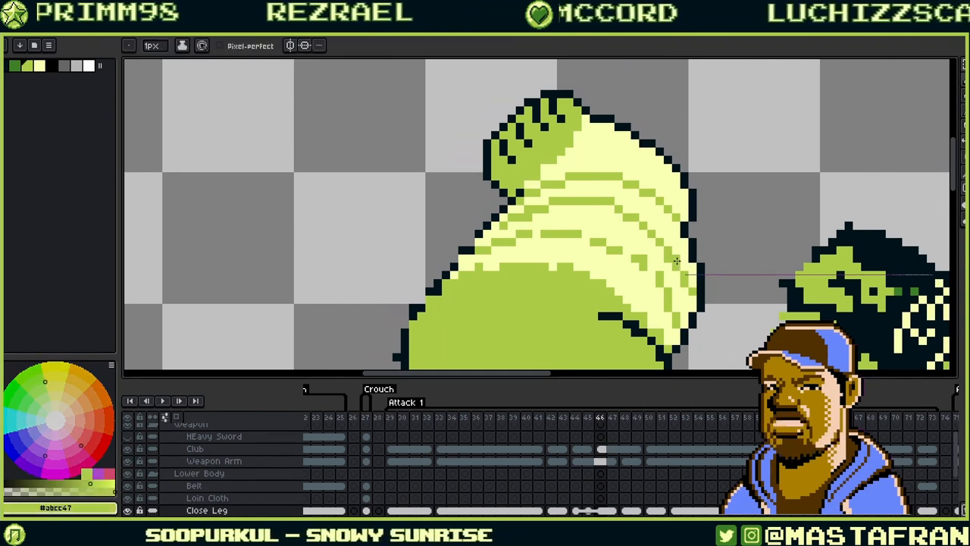
left_click(685, 269, "alt")
left_click(685, 274)
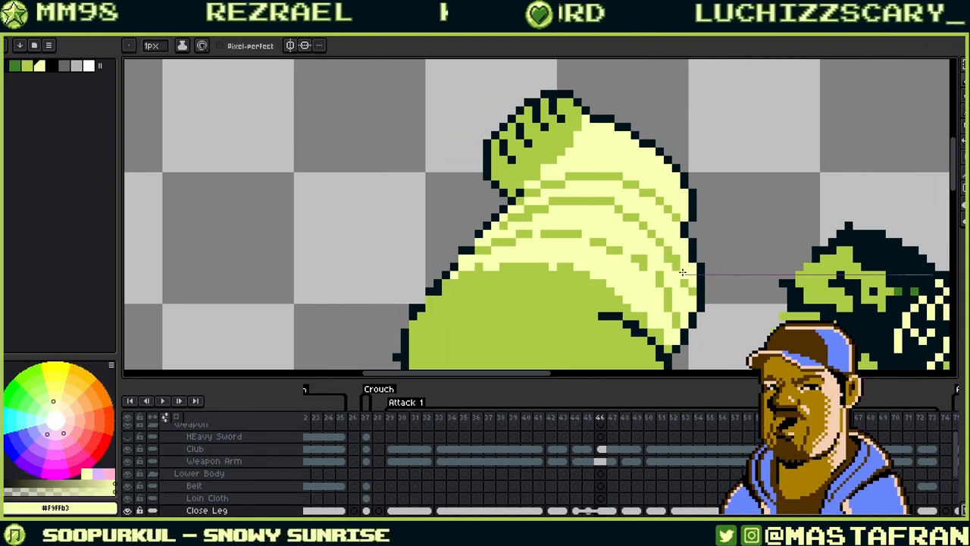
left_click(678, 265, "alt")
left_click(683, 247, "alt")
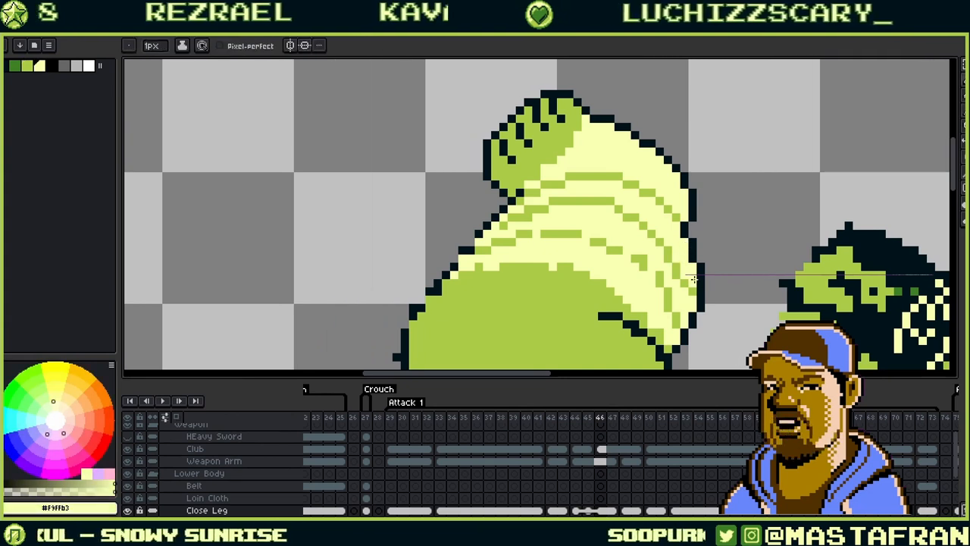
left_click_drag(685, 247, 698, 229)
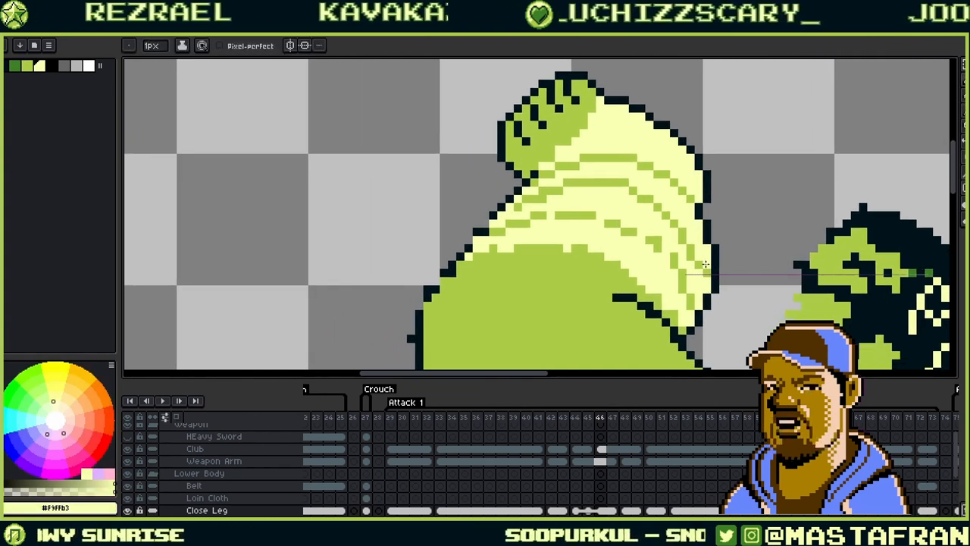
- Add green pixels to a lower fold line and paint over part of the dark stripe in pale yellow
left_click(680, 229, "alt")
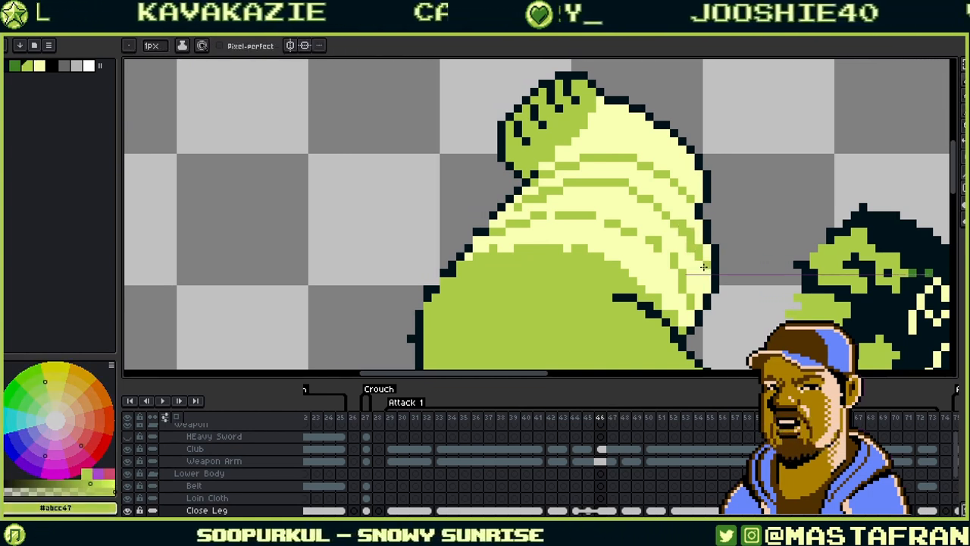
left_click(703, 245, "alt")
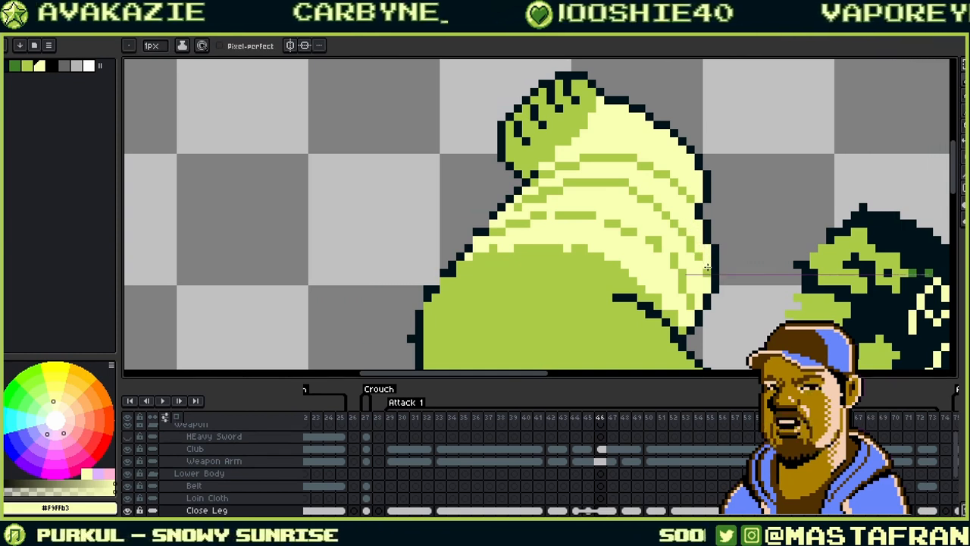
left_click(692, 248, "alt")
left_click(700, 261)
left_click(706, 266, "alt")
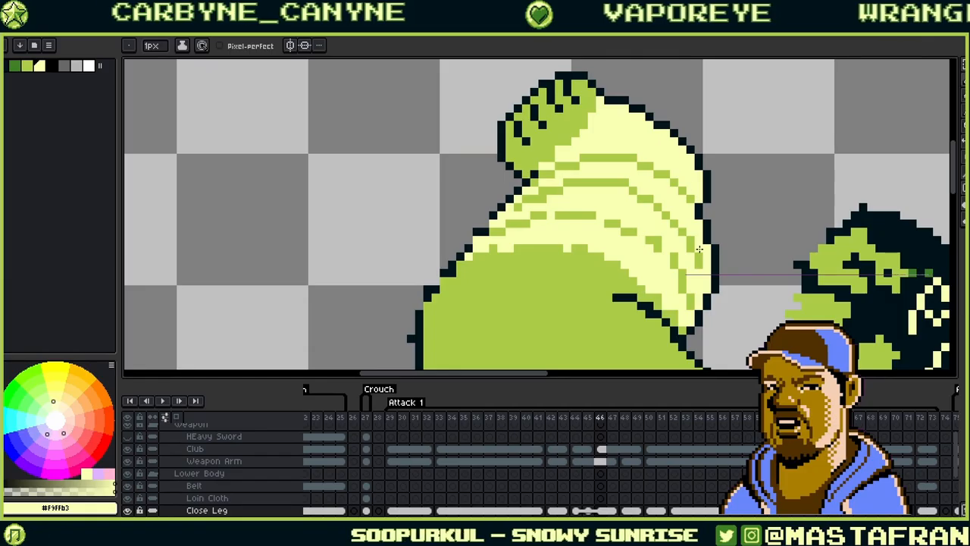
left_click(695, 264, "alt")
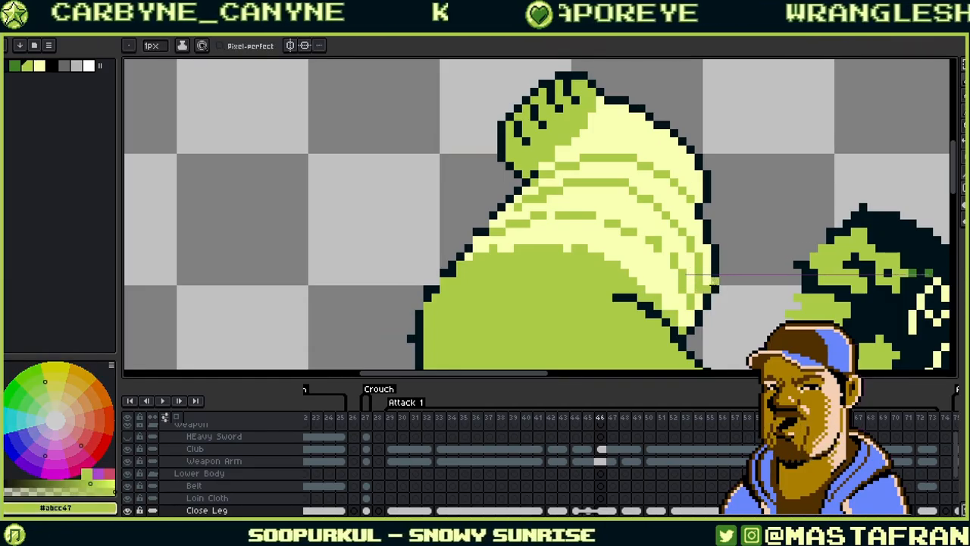
left_click(697, 305, "alt")
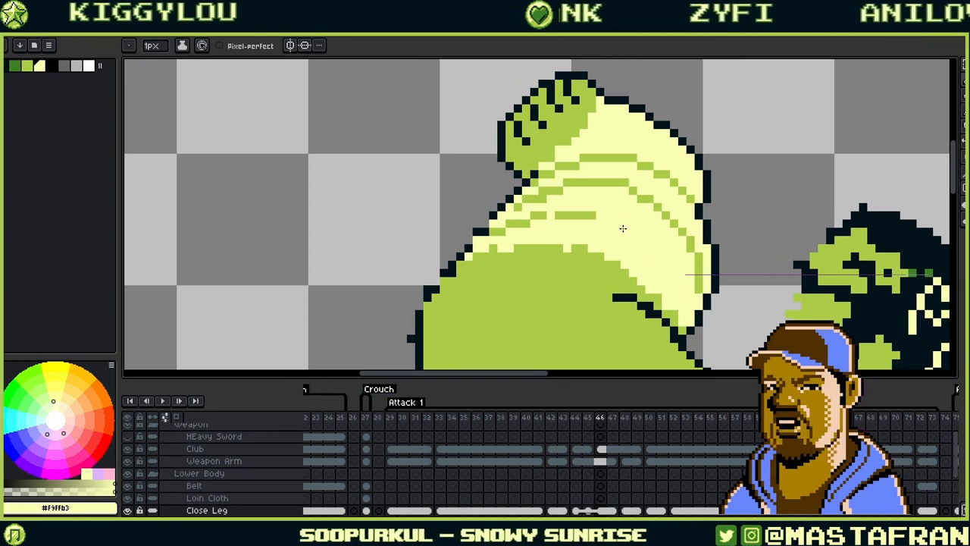
left_click_drag(598, 215, 588, 215)
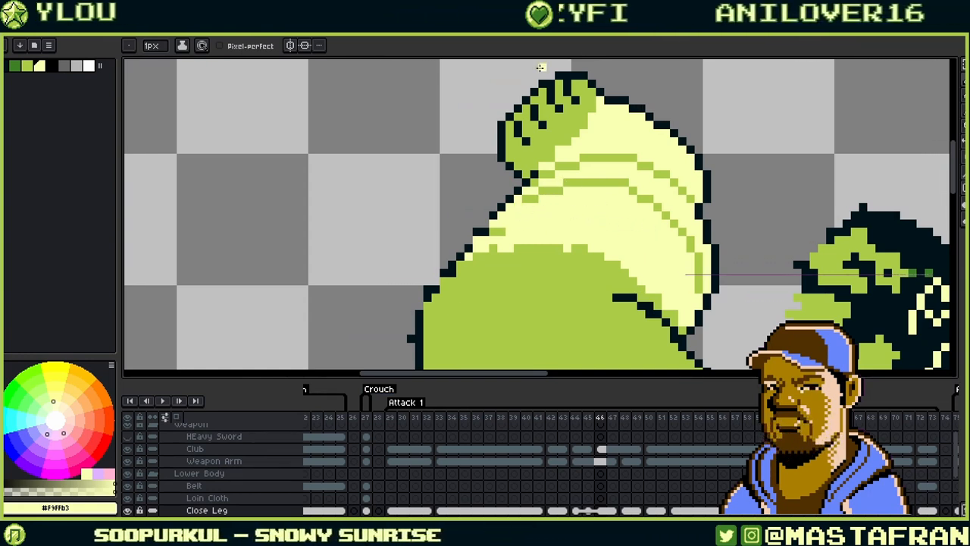
- Fill missing pixels in the arm's dark outline, switching between green and dark #00131a
left_click(509, 210, "alt")
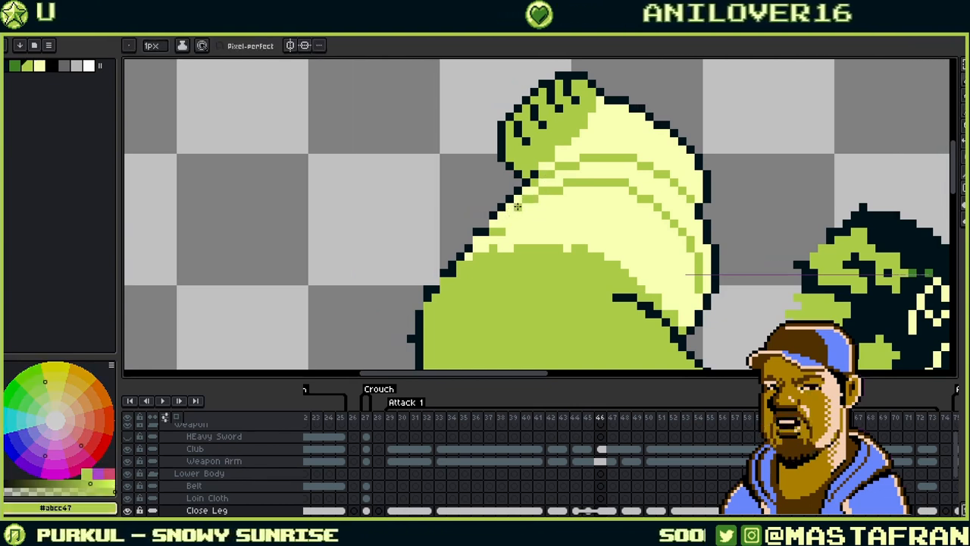
key("alt")
left_click(493, 216, "alt")
left_click(485, 223)
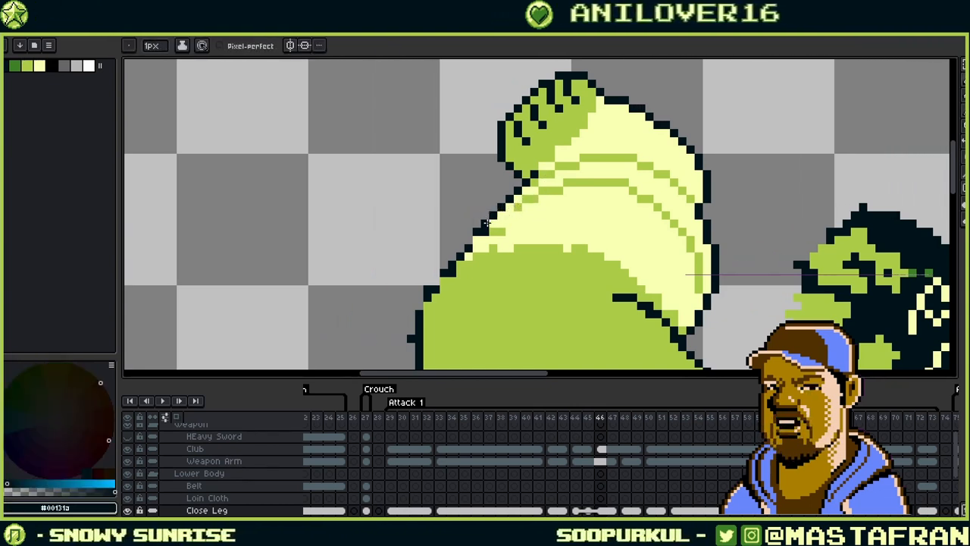
left_click(523, 214, "alt")
left_click(494, 231, "alt")
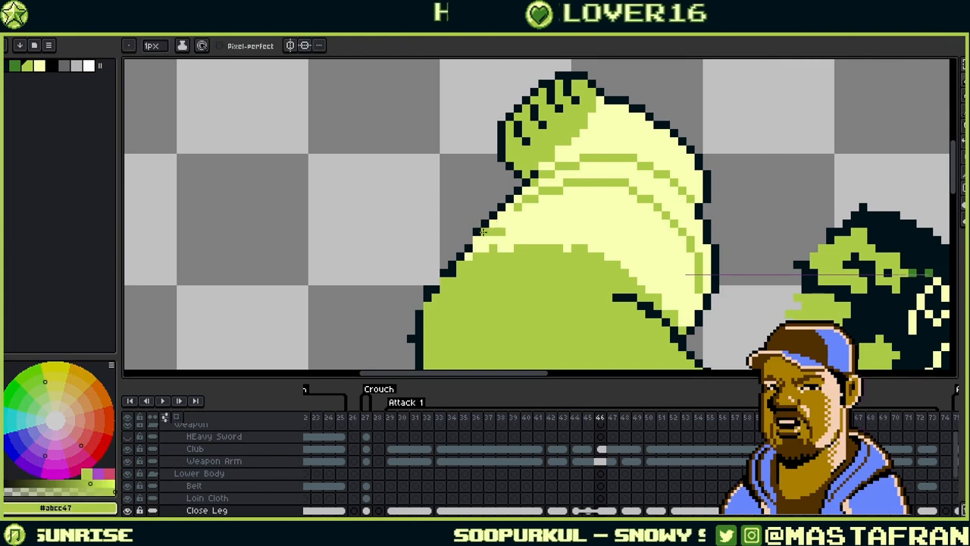
left_click(485, 231)
left_click(477, 229, "alt")
left_click(469, 239)
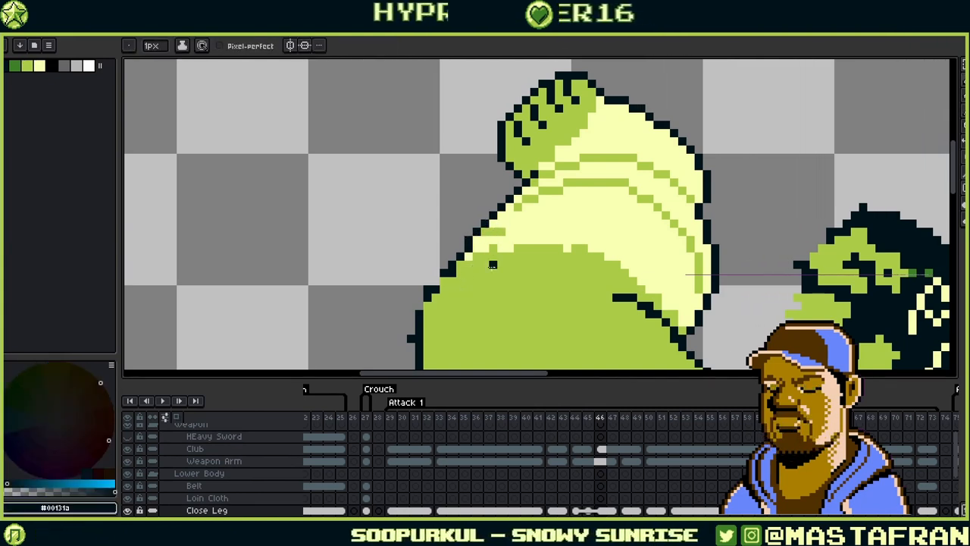
left_click_drag(458, 298, 524, 255)
- Fill an outline gap, erase the stray dark pixel outside, and add three dark outline pixels
left_click(485, 264)
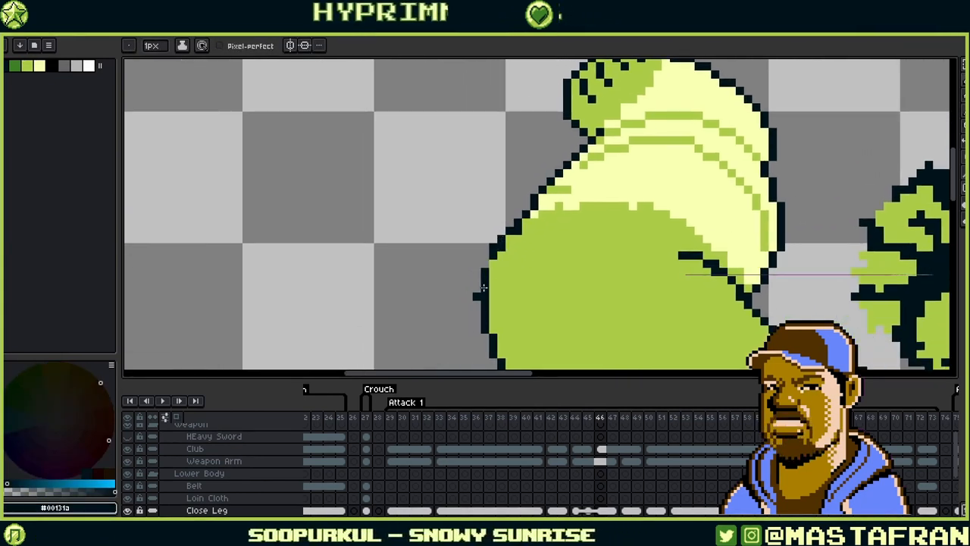
right_click(476, 294)
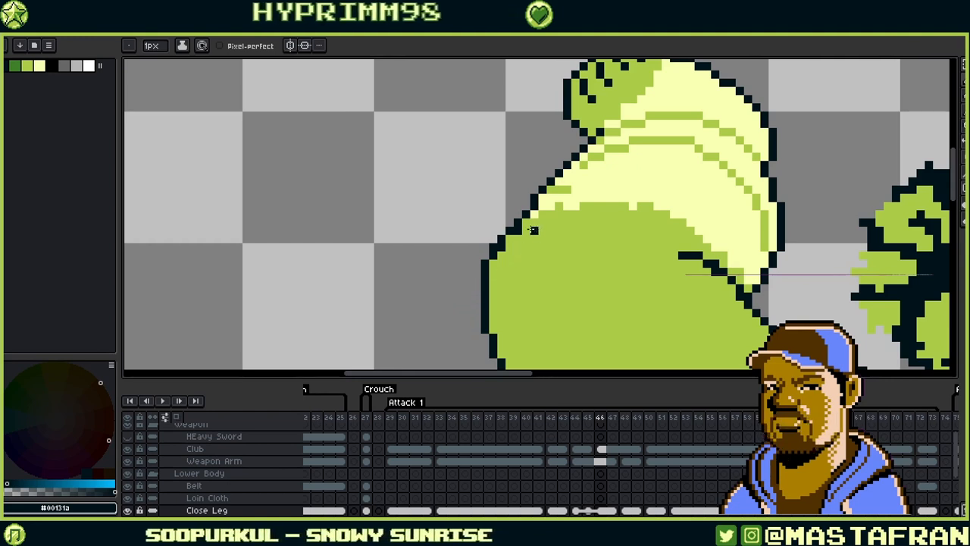
left_click(507, 255, "alt")
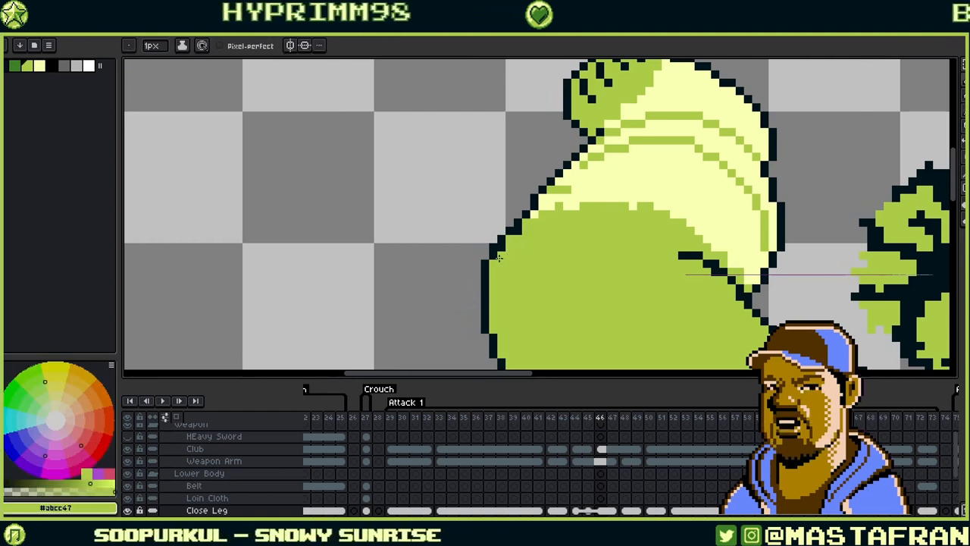
left_click(520, 225, "alt")
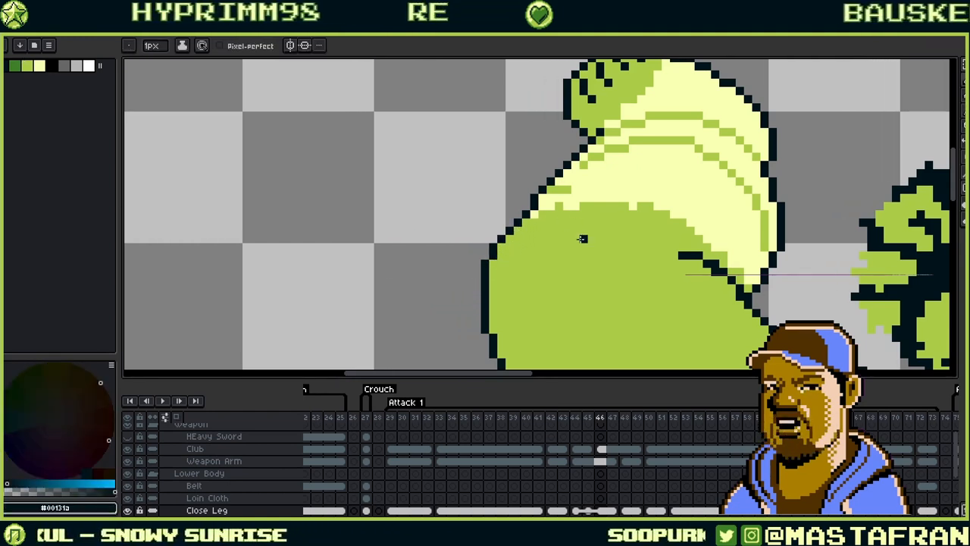
left_click(526, 206)
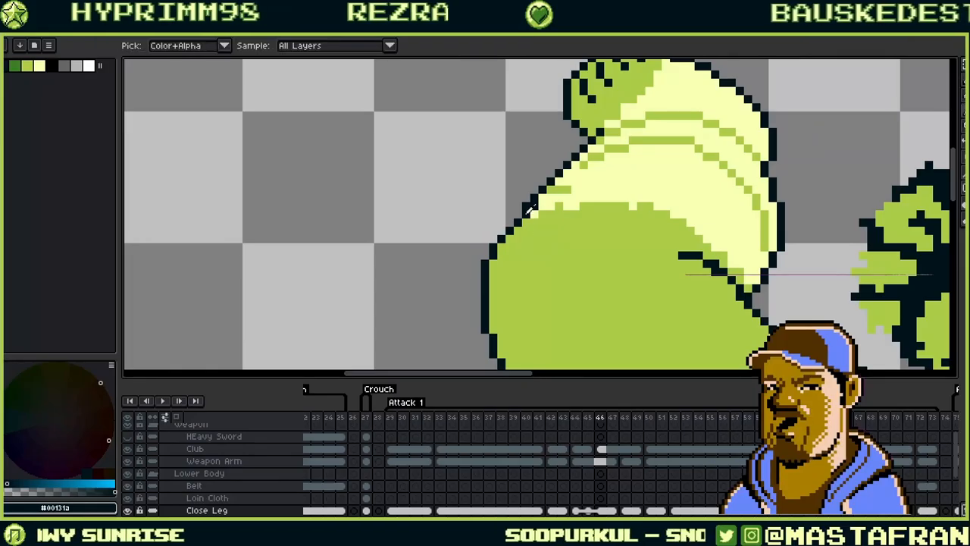
left_click(518, 215)
left_click(510, 222)
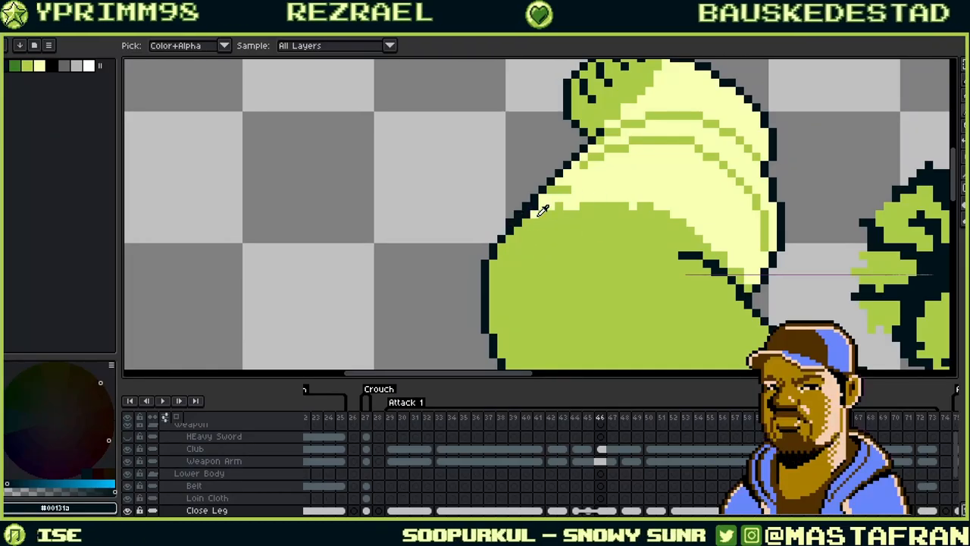
- Resample colours along the arm's outline, ending on mid green #abcc47
left_click(543, 206, "alt")
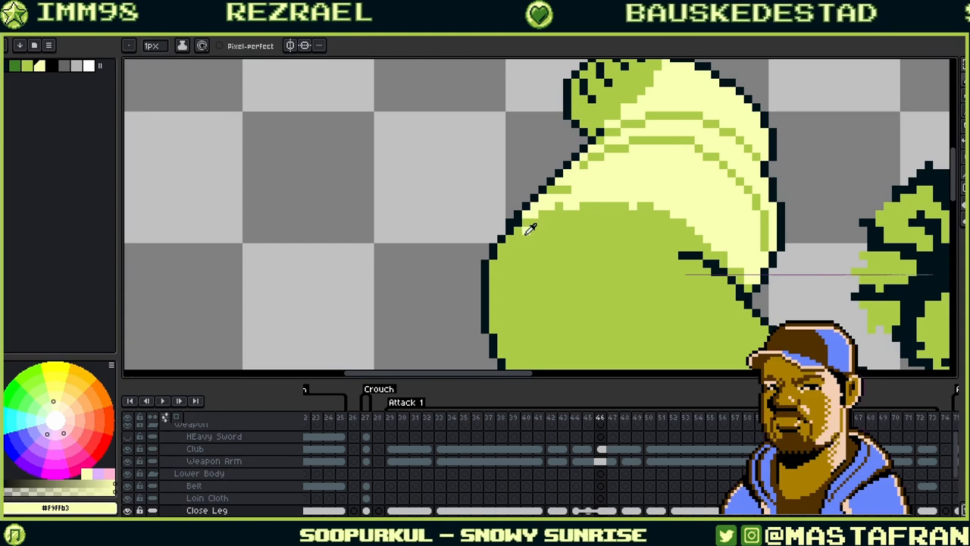
left_click(521, 222, "alt")
left_click(502, 230, "alt")
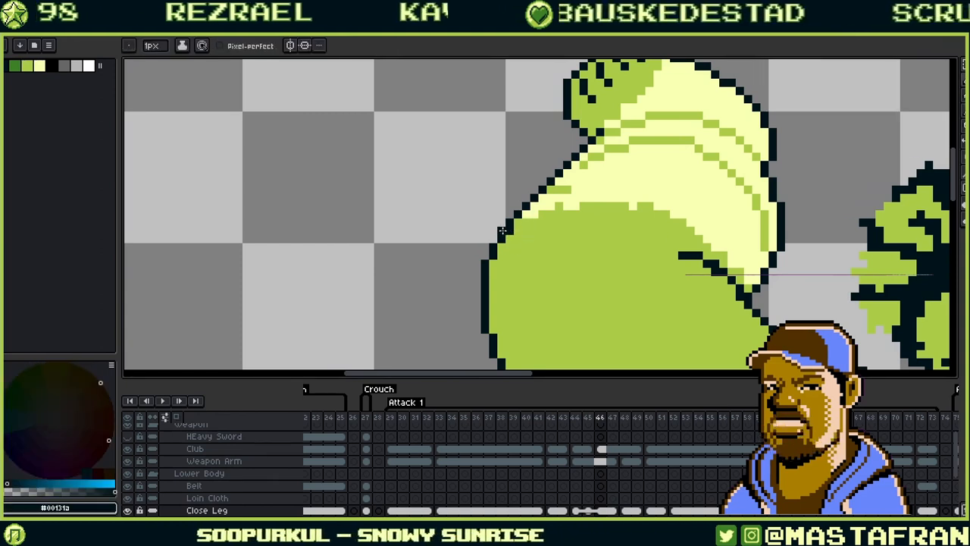
left_click_drag(632, 173, 670, 178)
left_click(549, 238, "alt")
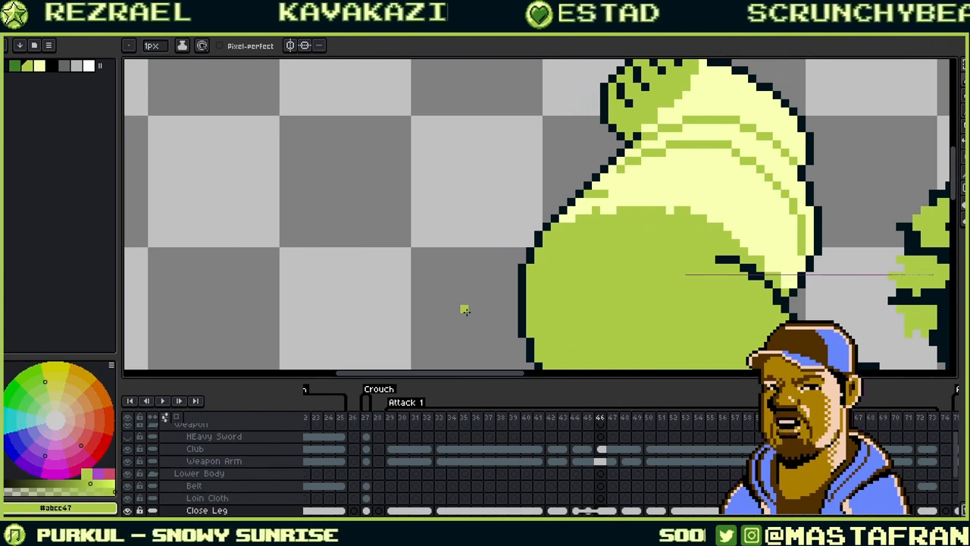
left_click_drag(711, 196, 584, 113)
left_click_drag(760, 236, 717, 288)
left_click_drag(595, 274, 593, 133)
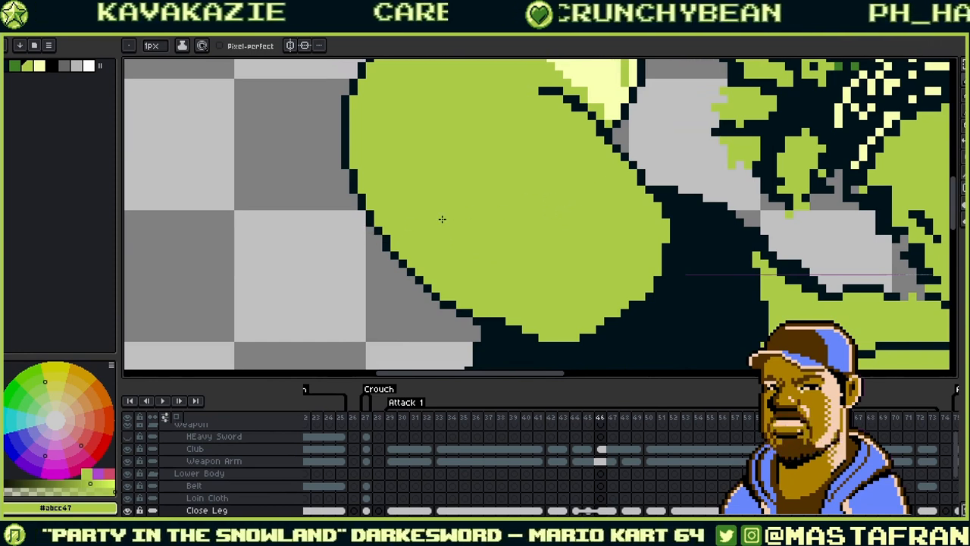
left_click(385, 232, "alt")
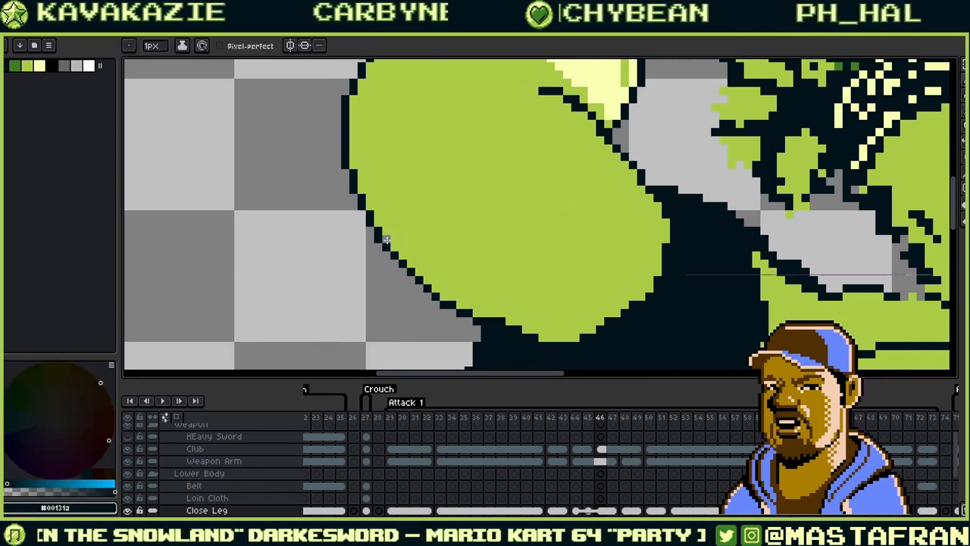
left_click(393, 230, "alt")
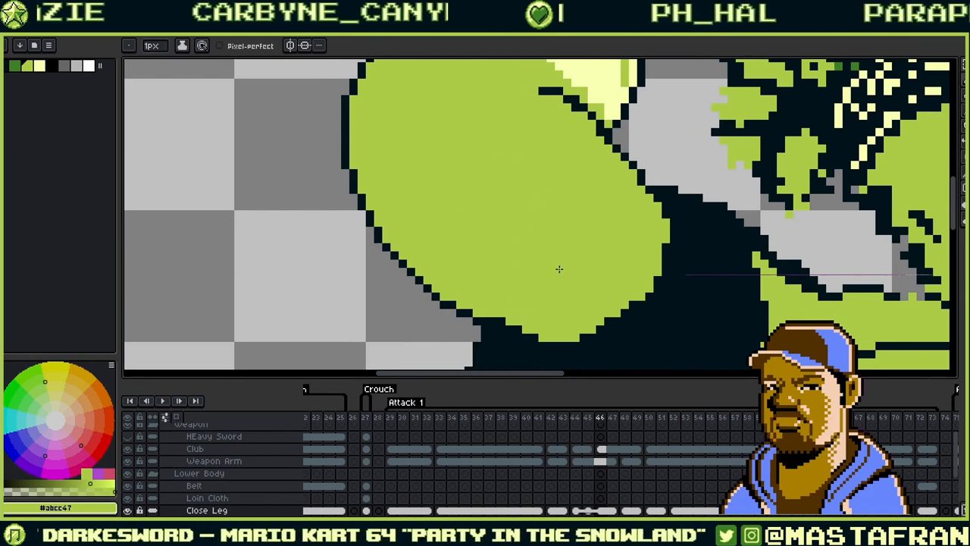
left_click_drag(561, 238, 576, 243)
left_click_drag(467, 221, 622, 228)
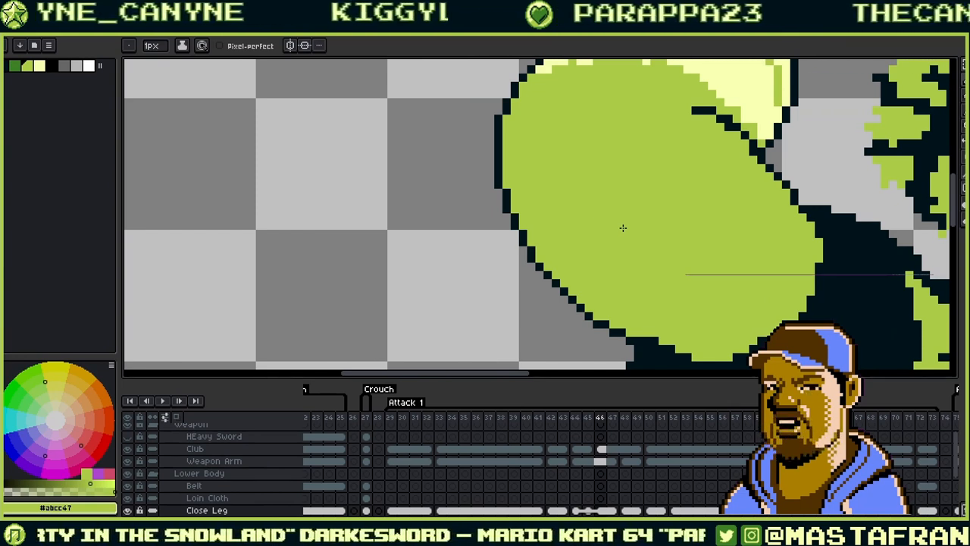
left_click_drag(704, 185, 596, 298)
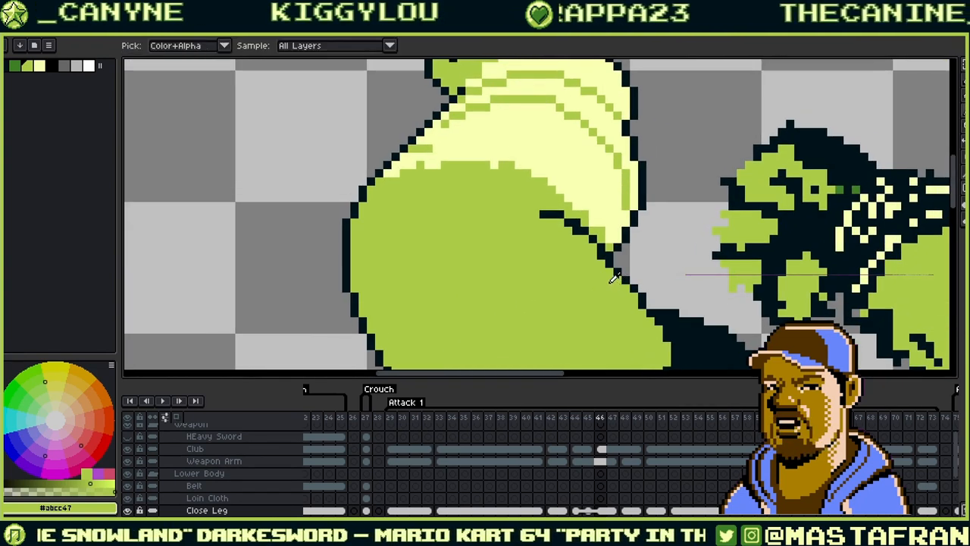
- Paint green over the stray dark outline pixels on the limb
left_click(598, 243, "alt")
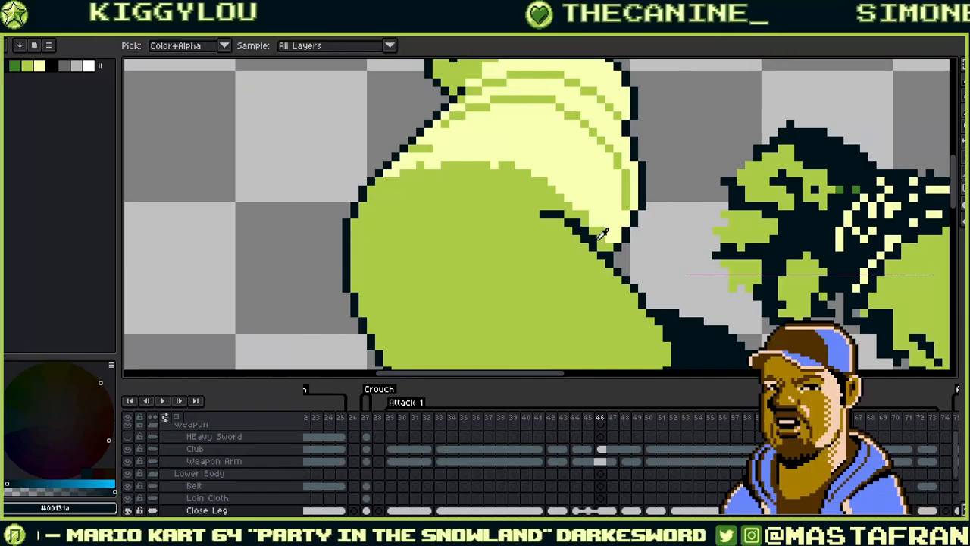
left_click(591, 237, "alt")
left_click_drag(570, 209, 541, 213)
left_click(610, 239, "alt")
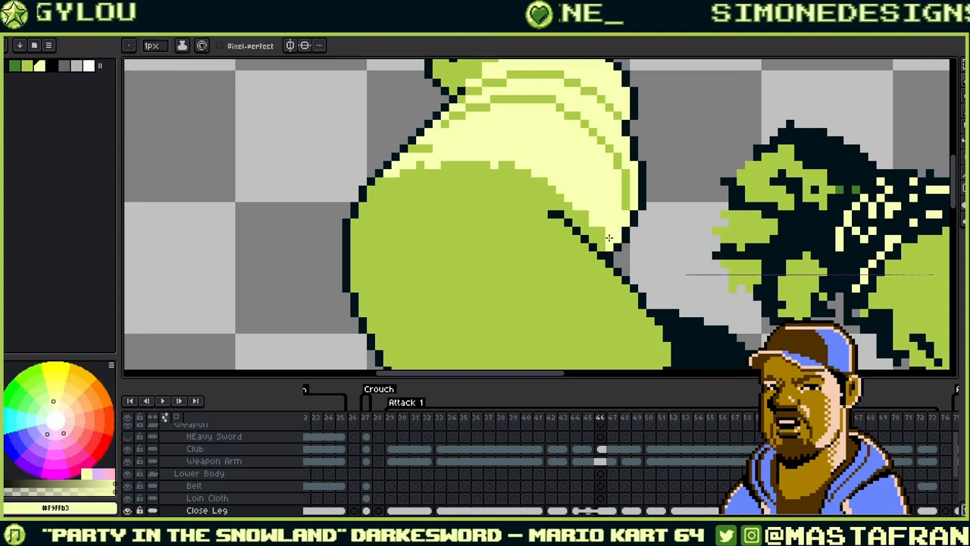
- Reshape the green dashes between the upper highlight stripes and add a green stroke below them
left_click_drag(477, 164, 597, 206)
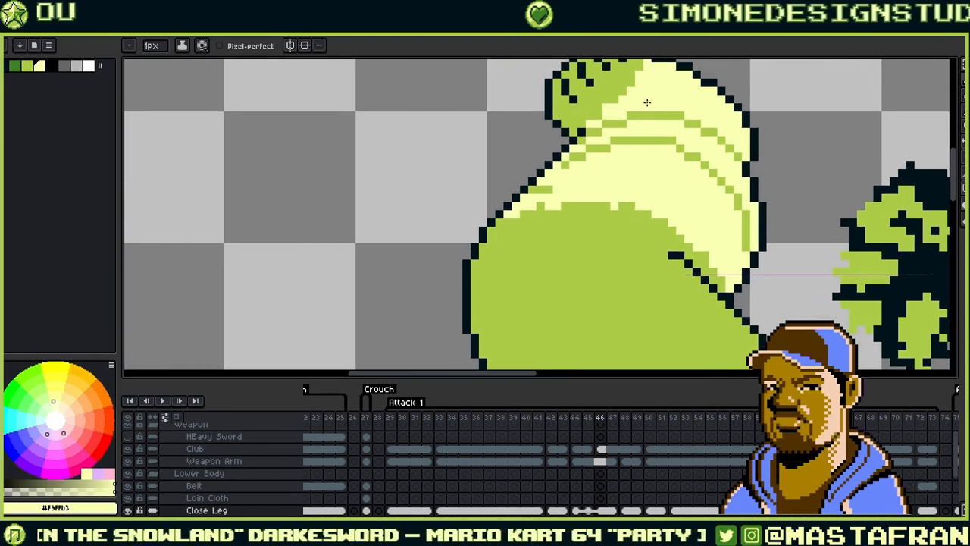
left_click(547, 188, "alt")
left_click(553, 183, "alt")
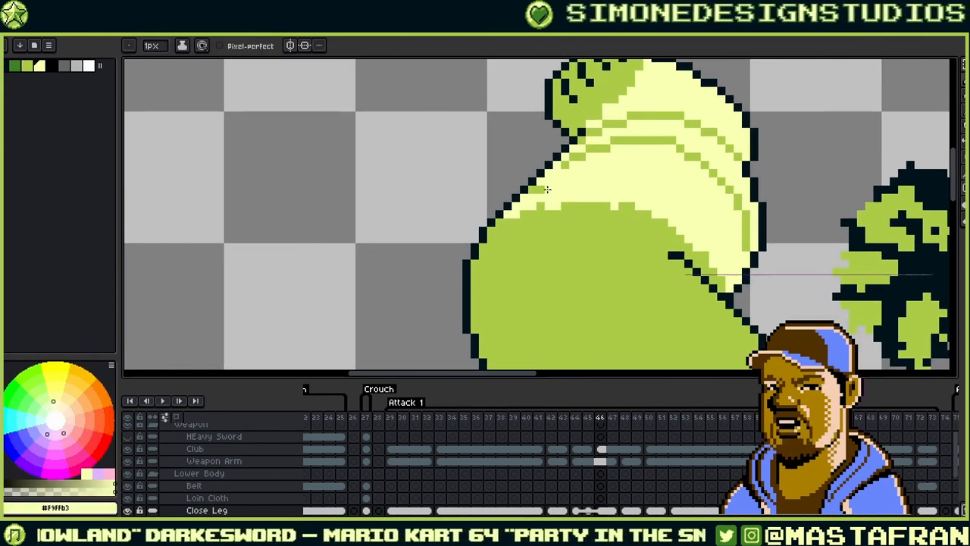
left_click(569, 168, "alt")
left_click(565, 165)
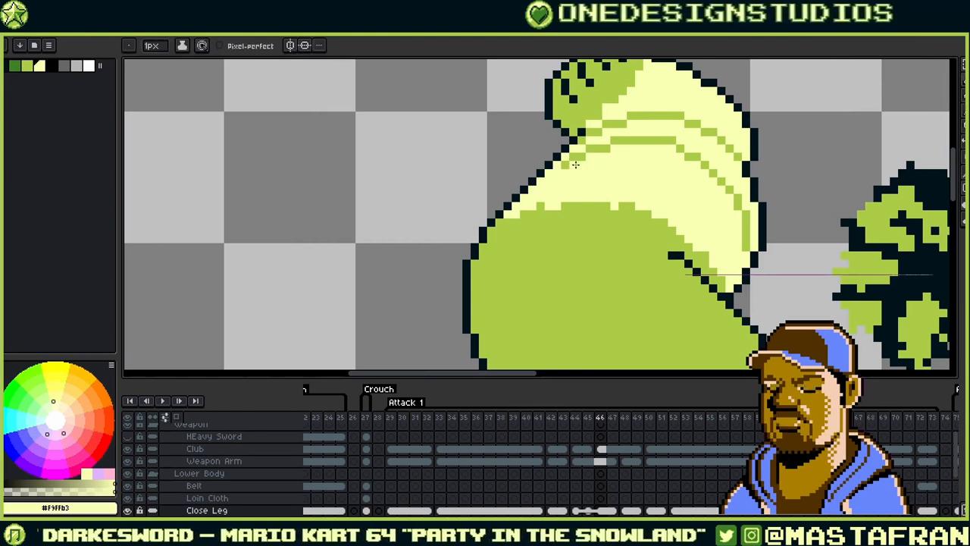
left_click(579, 157, "alt")
left_click(566, 157)
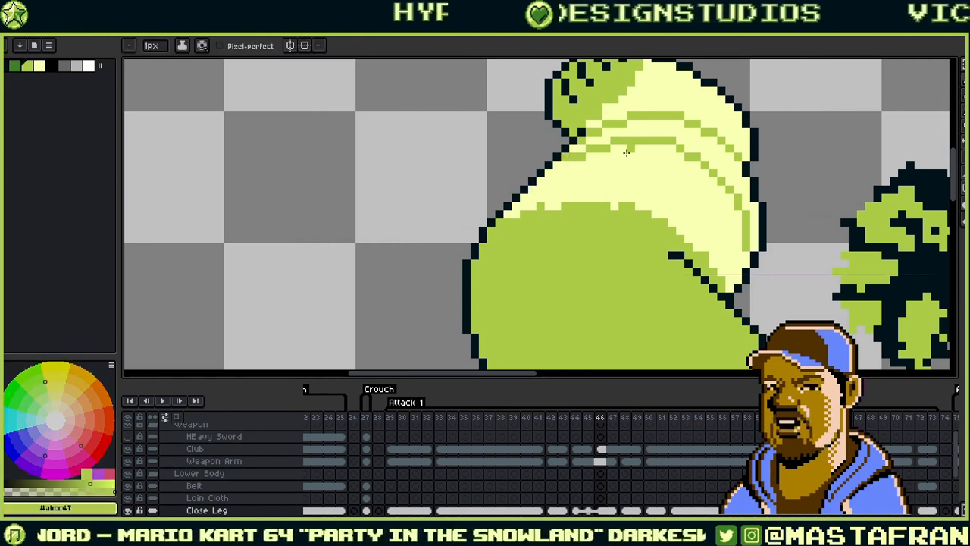
left_click(623, 155, "alt")
left_click(584, 156, "alt")
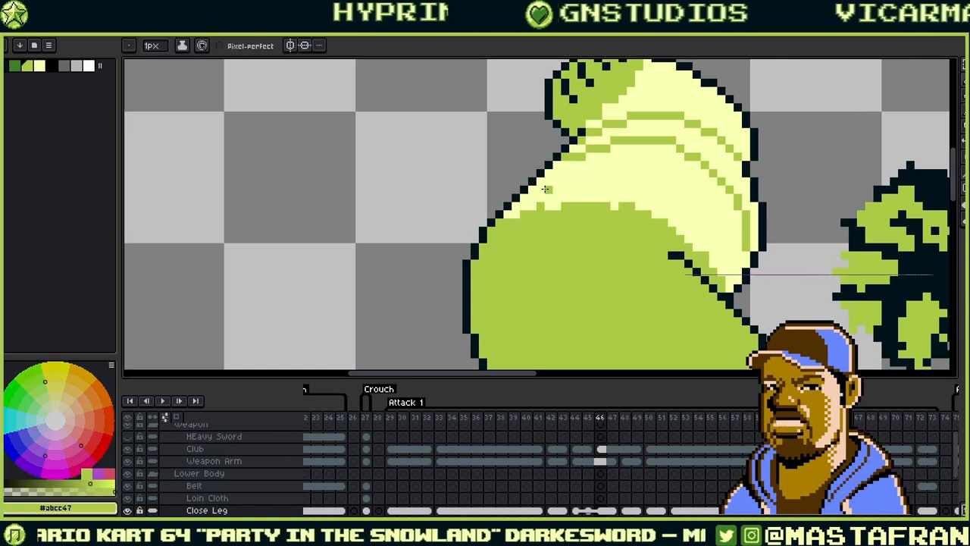
mouse_move(534, 189)
left_mouse_down()
mouse_move(647, 175)
mouse_move(753, 199)
mouse_move(705, 216)
mouse_move(712, 207)
mouse_move(739, 275)
left_mouse_up()
- Paint cream over the green pixels along the lower-left edge of the highlight bands
left_click(739, 258, "alt")
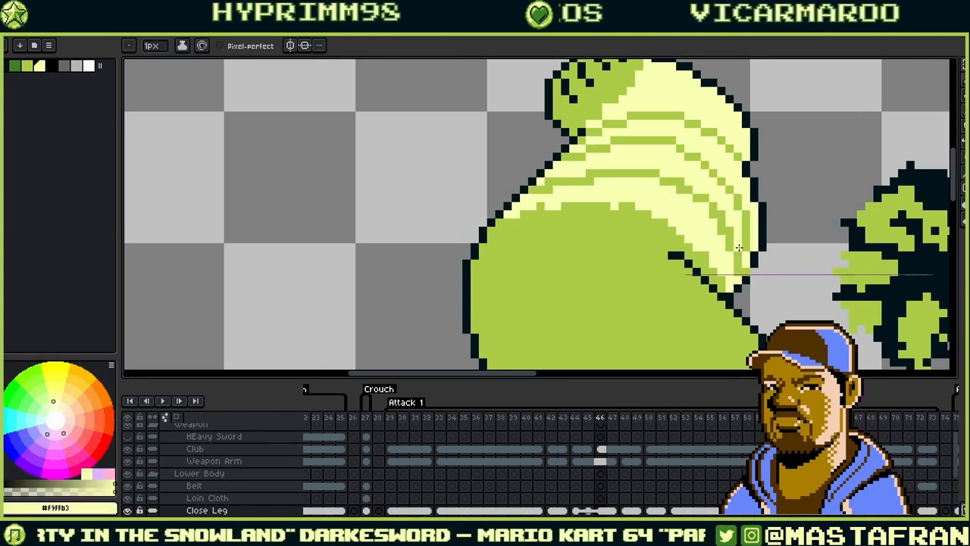
left_click(732, 260, "alt")
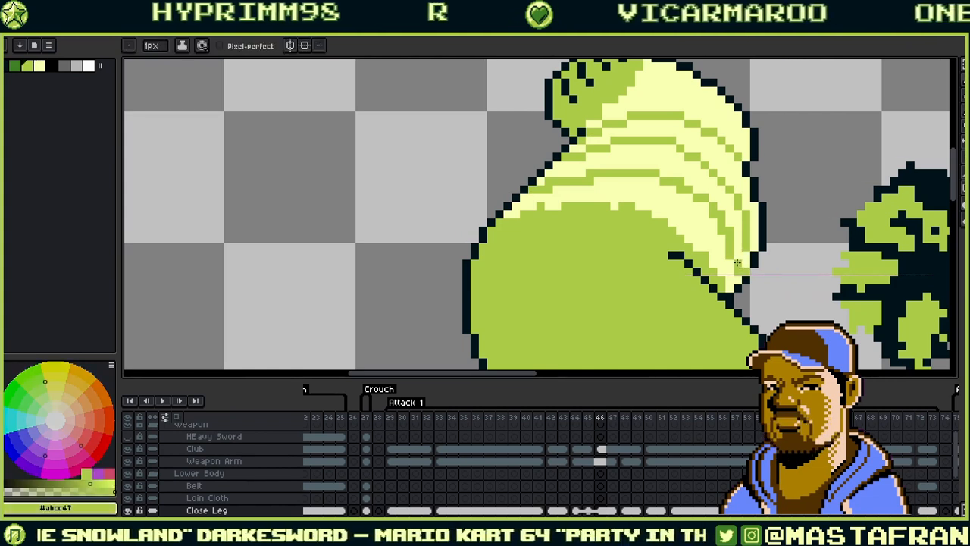
left_click(747, 267, "alt")
left_click(731, 265, "alt")
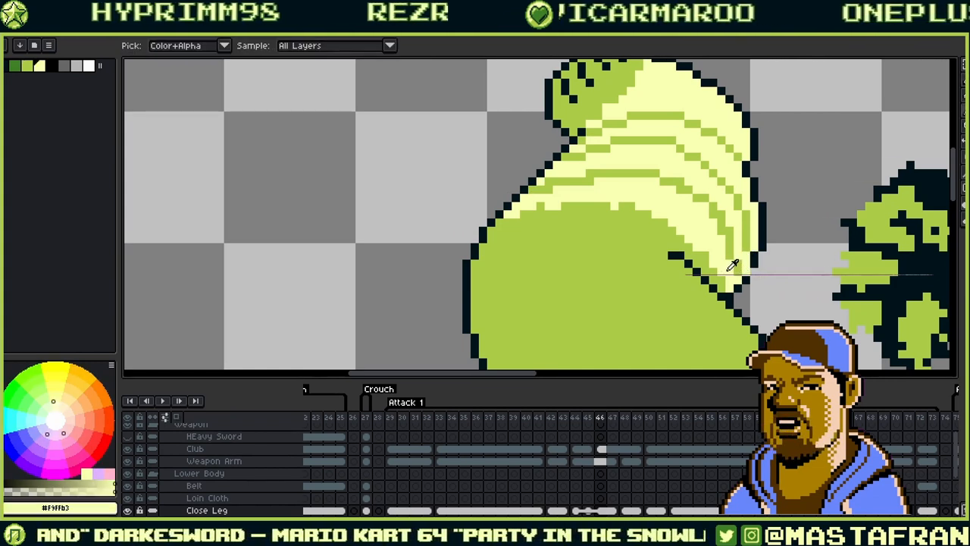
left_click_drag(724, 285, 655, 215)
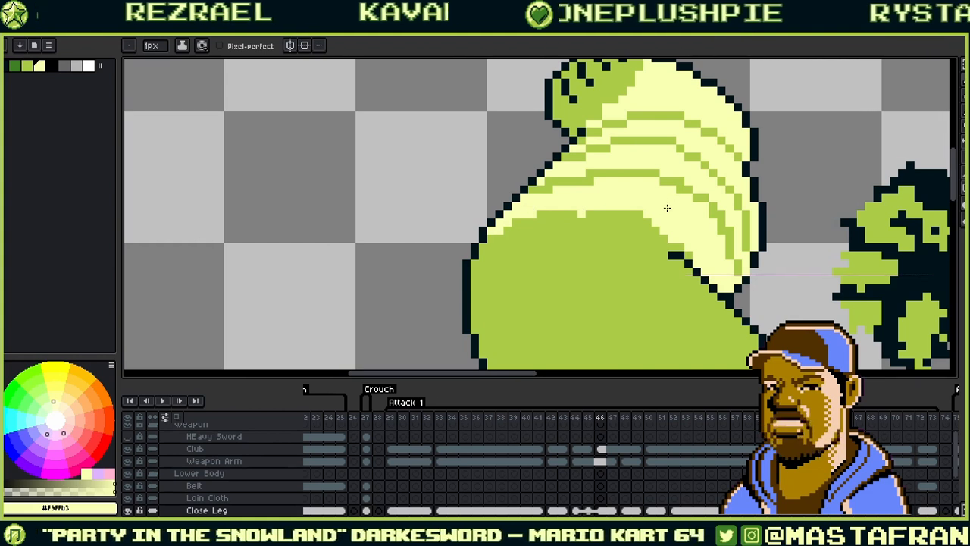
- Check the green and cream bands and finish with pale yellow #f9ffb3 as the drawing colour
left_click(617, 212, "alt")
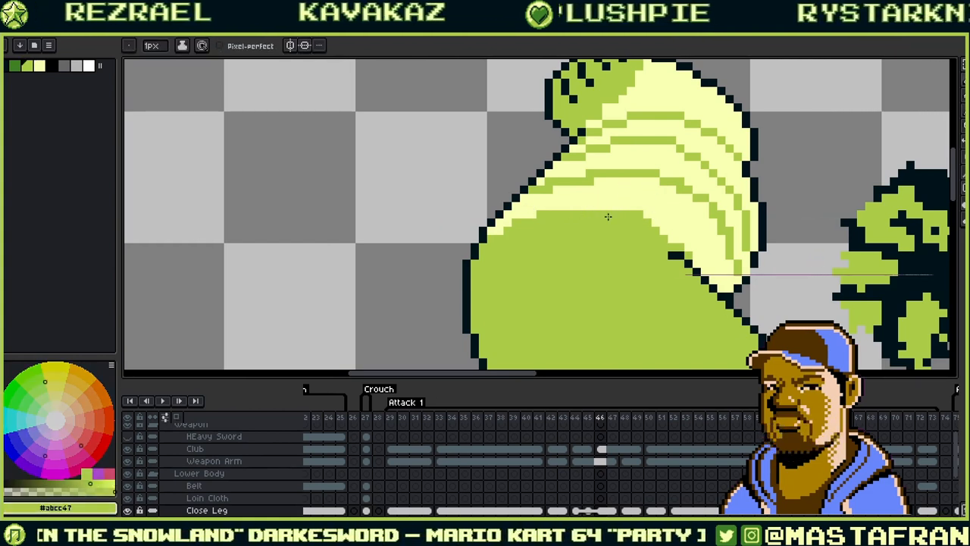
left_click(699, 256, "alt")
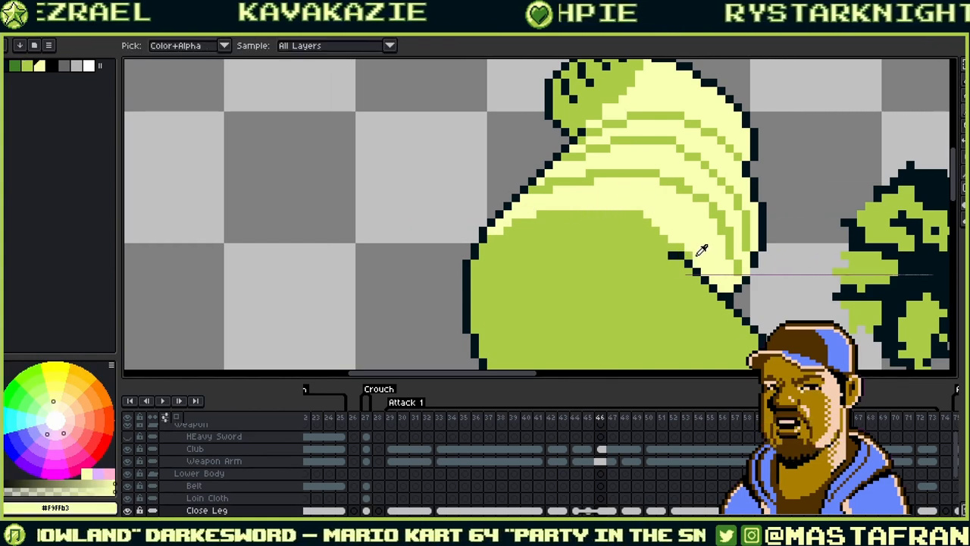
left_click(658, 231, "alt")
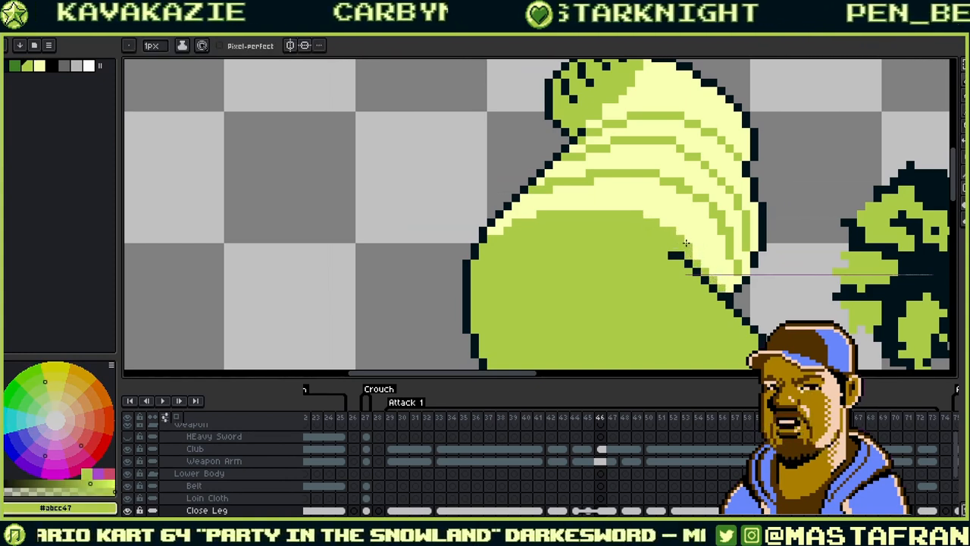
left_click(736, 273, "alt")
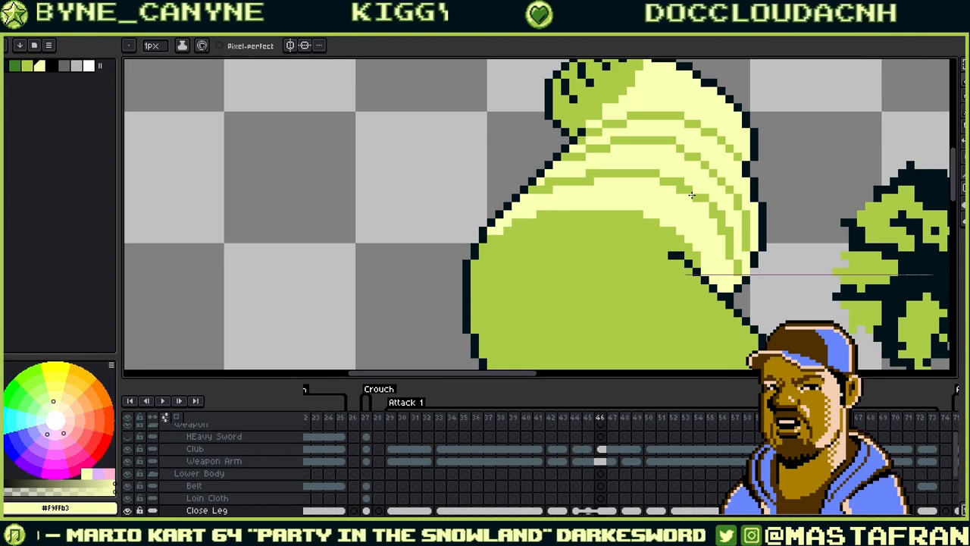
left_click(520, 231, "alt")
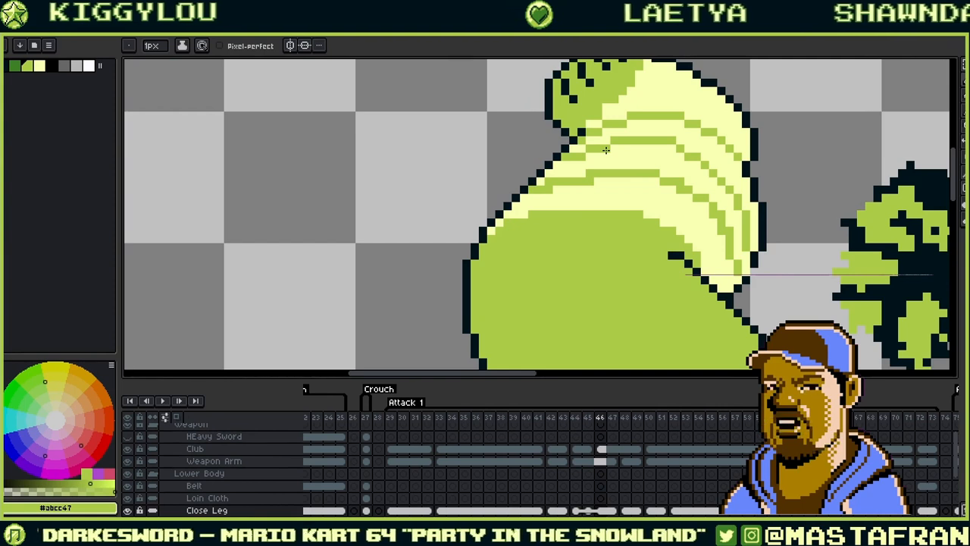
key("i")
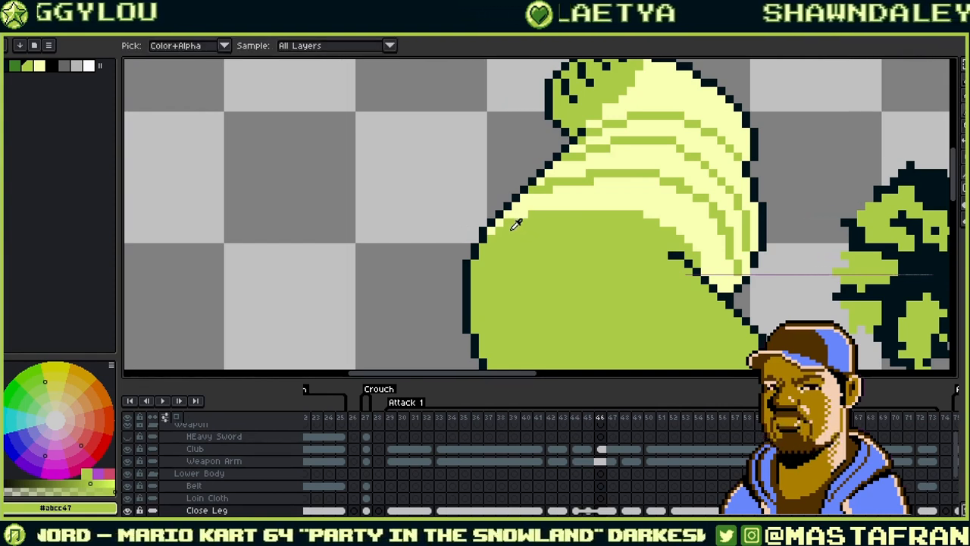
key("b")
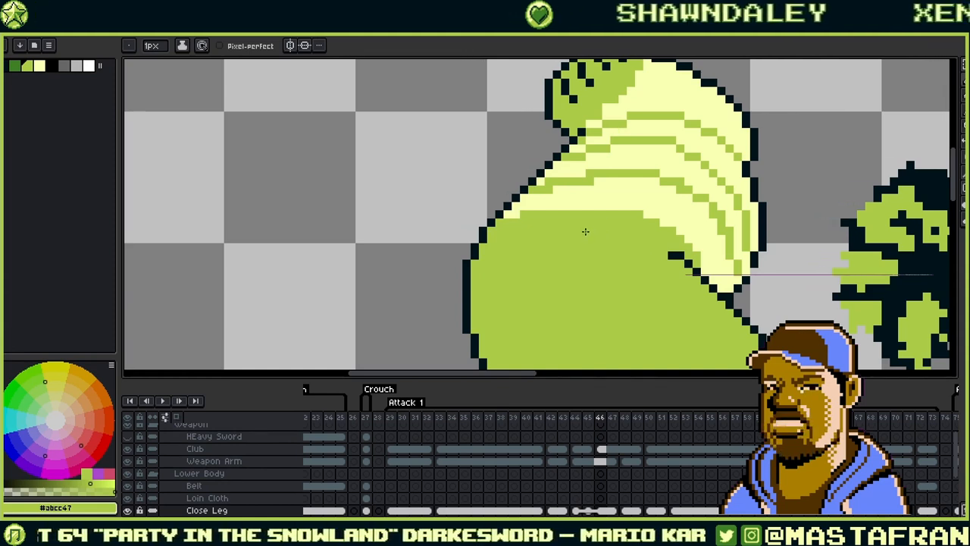
left_click(588, 189, "alt")
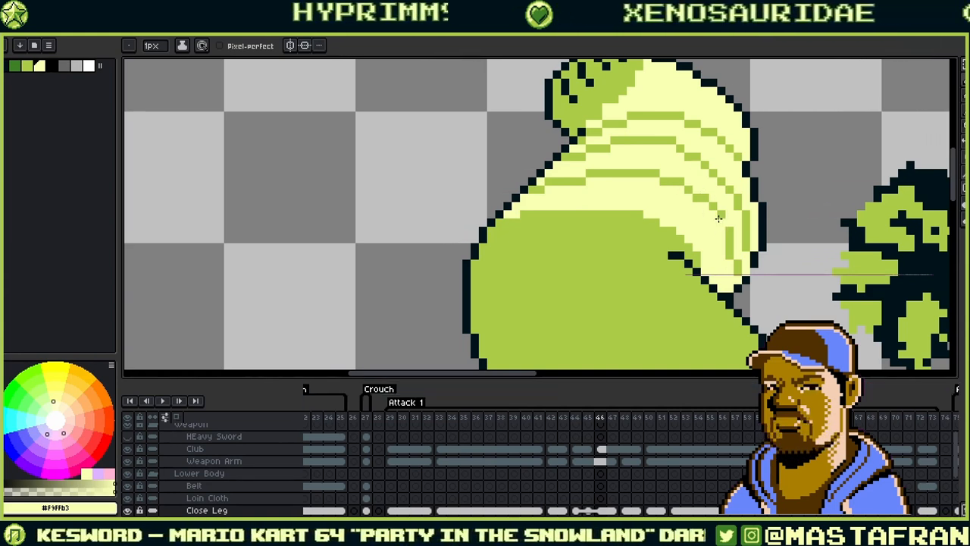
- Repaint the green stripe's left column pale yellow #f9ffb3 to thin it
scroll(735, 190, "down", 1)
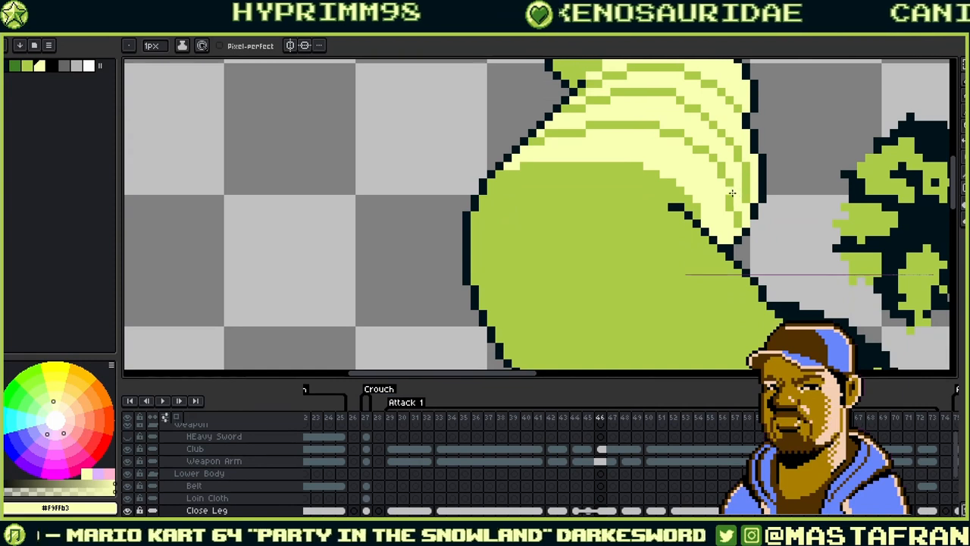
left_click(735, 193, "alt")
left_click(745, 192, "alt")
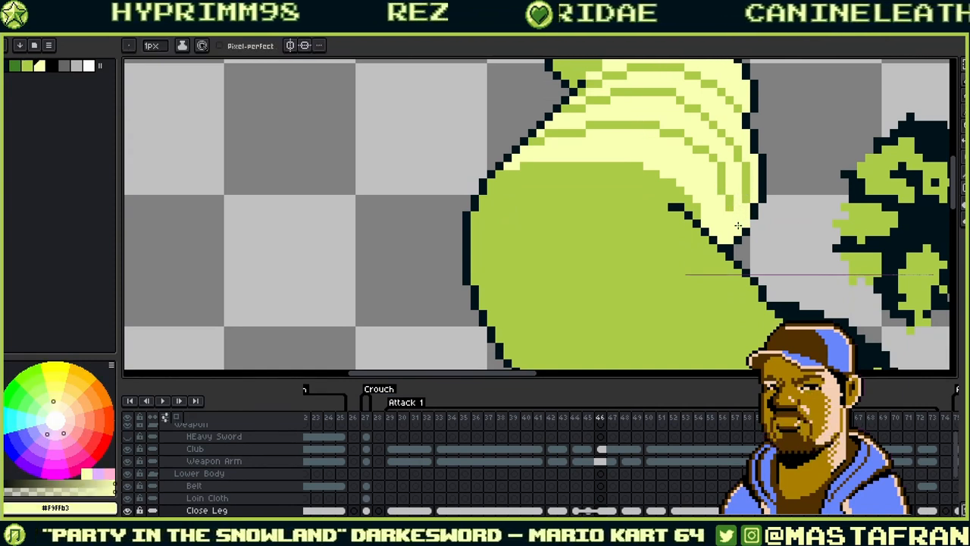
left_click(733, 188, "alt")
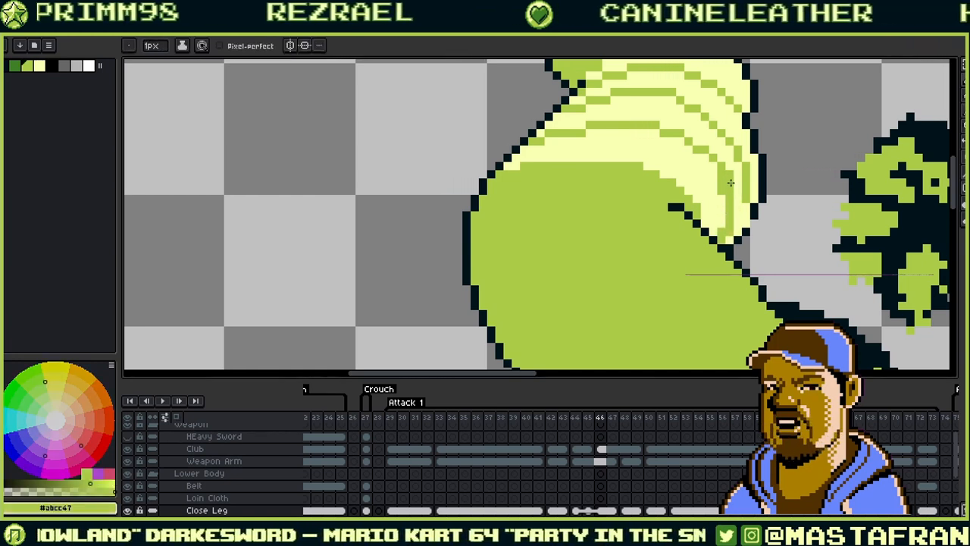
left_click(732, 222, "alt")
mouse_move(722, 199)
left_mouse_down()
mouse_move(721, 177)
mouse_move(722, 225)
left_mouse_up()
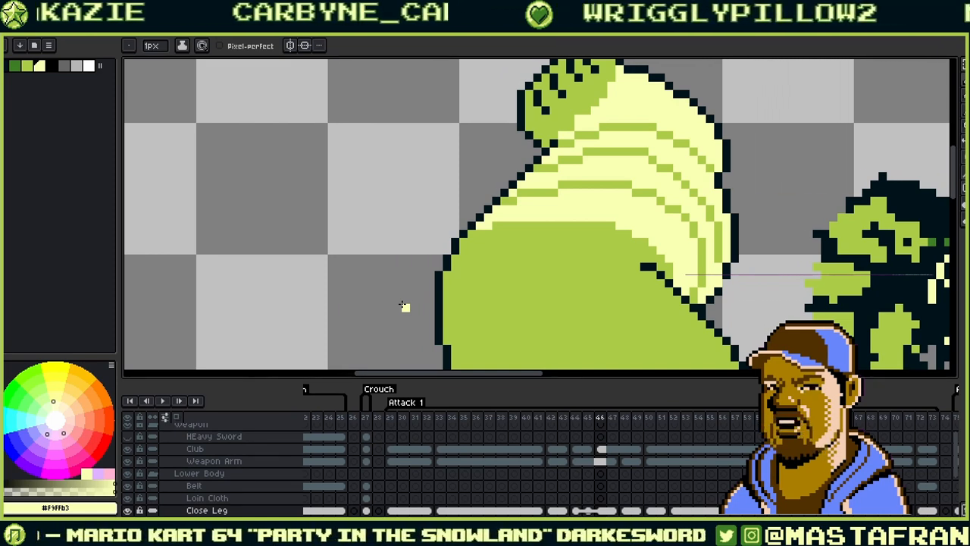
- Add two dark outline pixels on the limb's top edge with light-yellow pixels beneath them
scroll(404, 306, "down", 1)
left_click(597, 174, "alt")
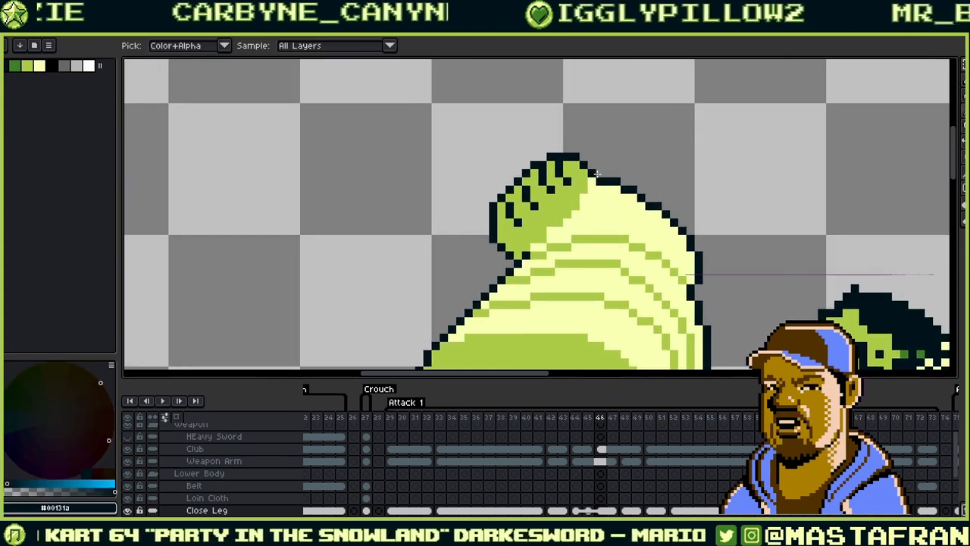
left_click(598, 174)
left_click(609, 189, "alt")
left_click(601, 181)
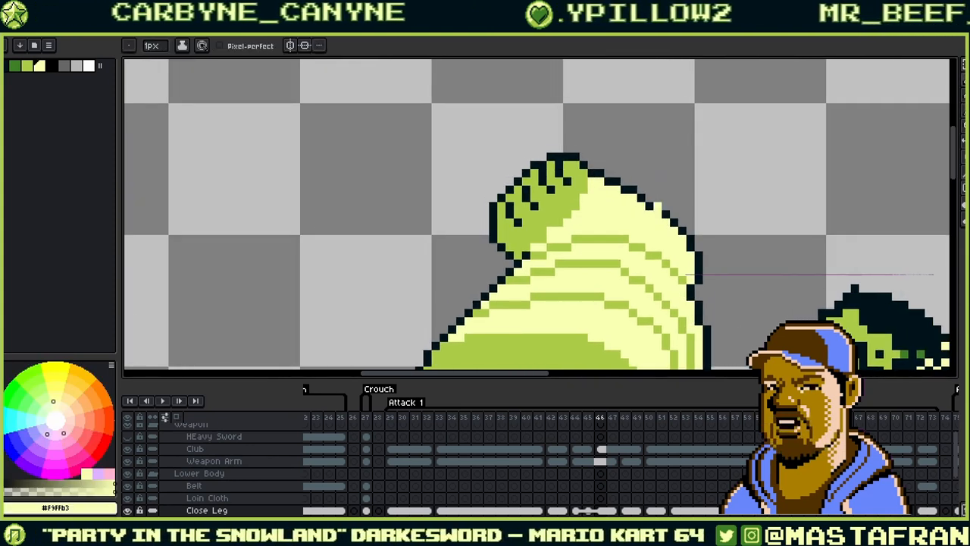
left_click_drag(658, 205, 651, 200)
left_click(635, 193, "alt")
left_click(642, 192)
left_click(647, 209, "alt")
left_click(642, 200)
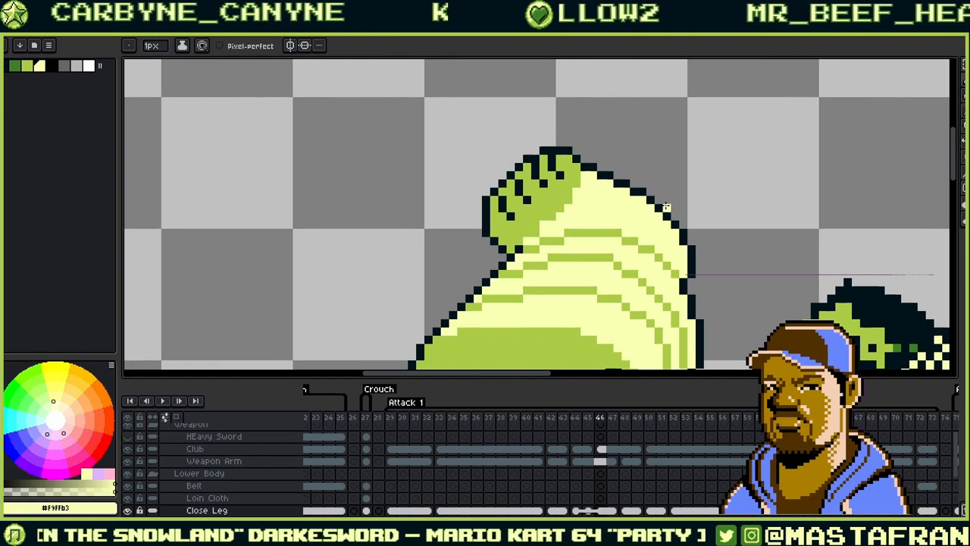
- Turn a stray green pixel pale yellow and reselect #f9ffb3 from the cream bands
left_click(588, 165, "alt")
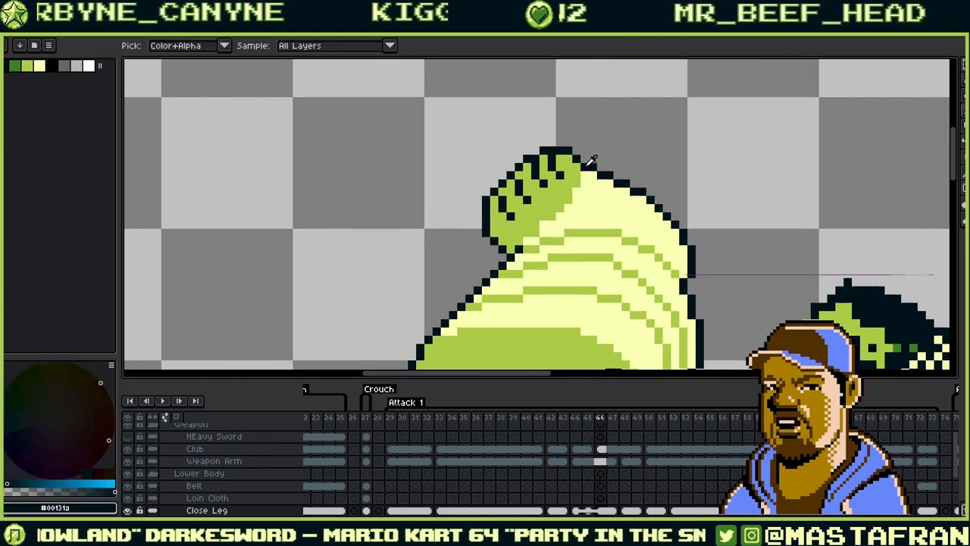
left_click(584, 175, "alt")
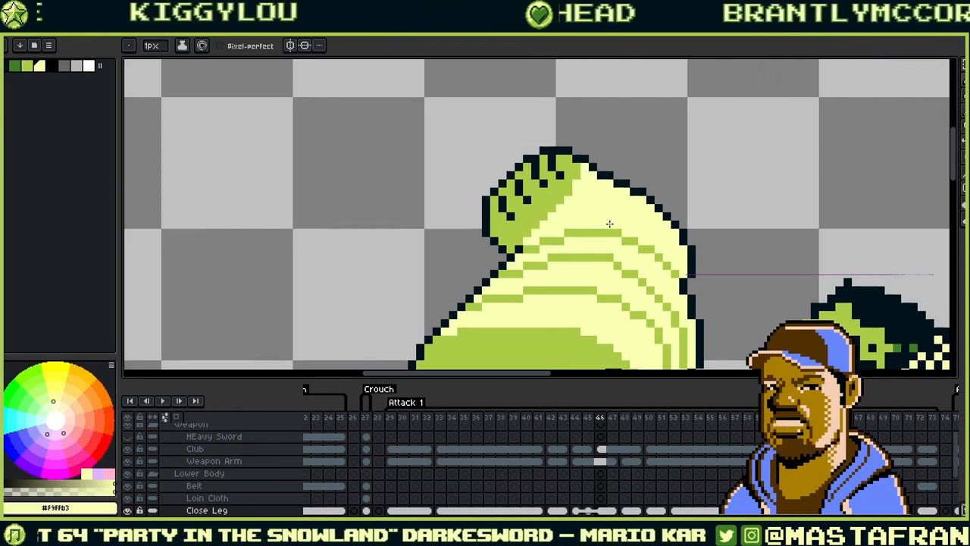
left_click(584, 223, "alt")
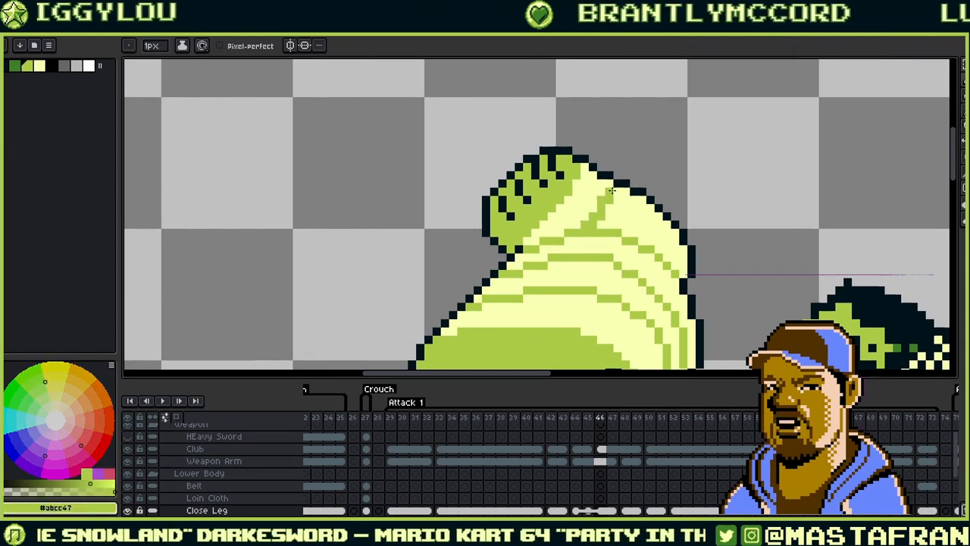
left_click(603, 200, "alt")
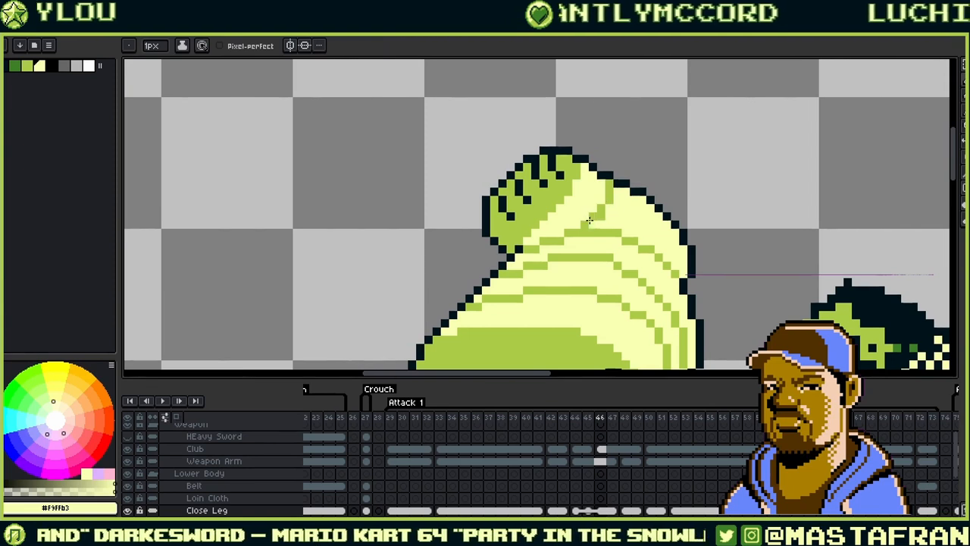
left_click(587, 224)
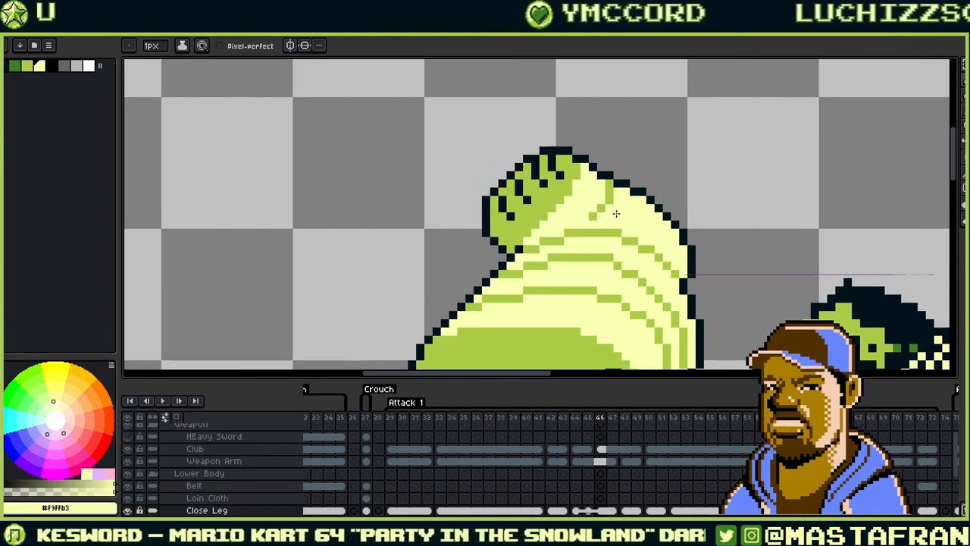
left_click(592, 215, "alt")
key("alt")
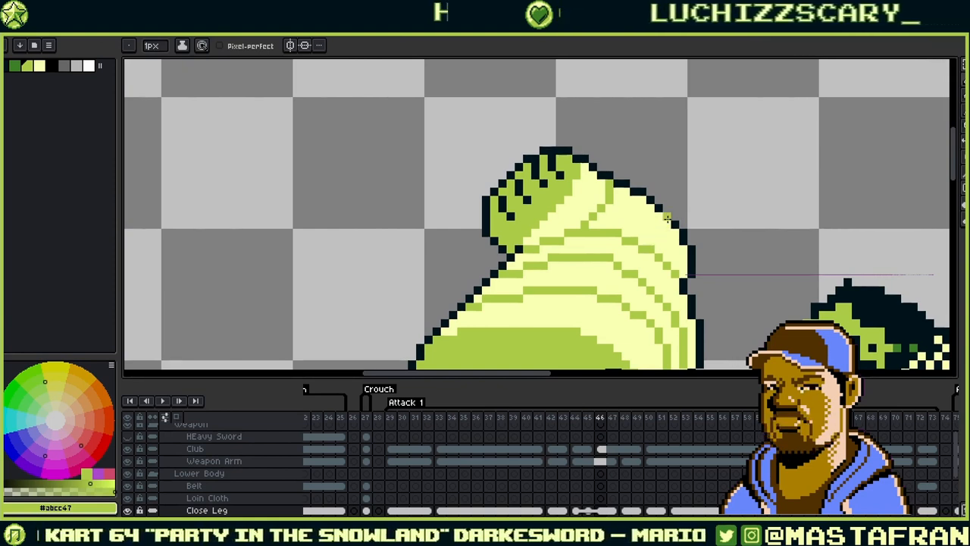
left_click_drag(631, 233, 693, 219)
left_click_drag(632, 231, 756, 102)
left_click(682, 148, "alt")
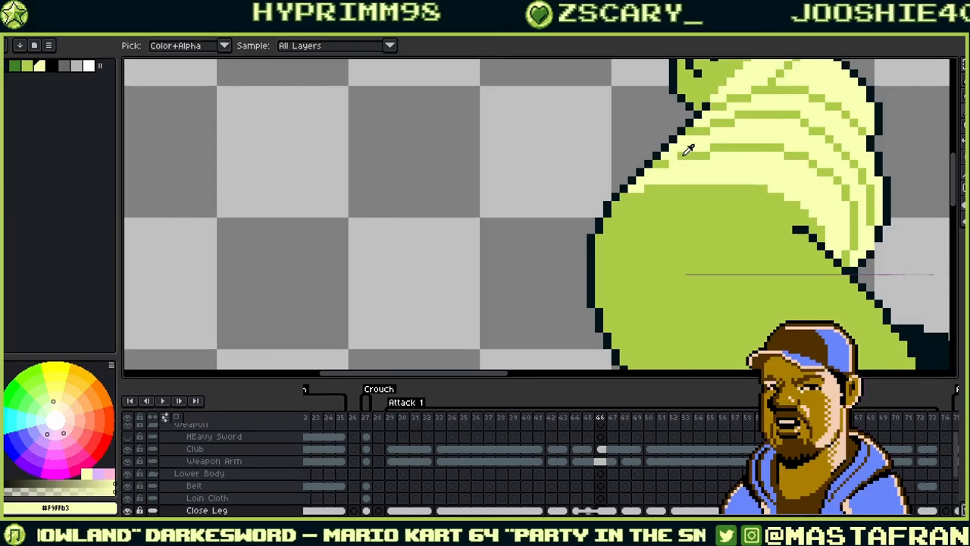
- Paint the stray light-yellow pixel on the raised thigh mid green #abcc47
left_click(674, 161, "alt")
left_click(671, 169, "alt")
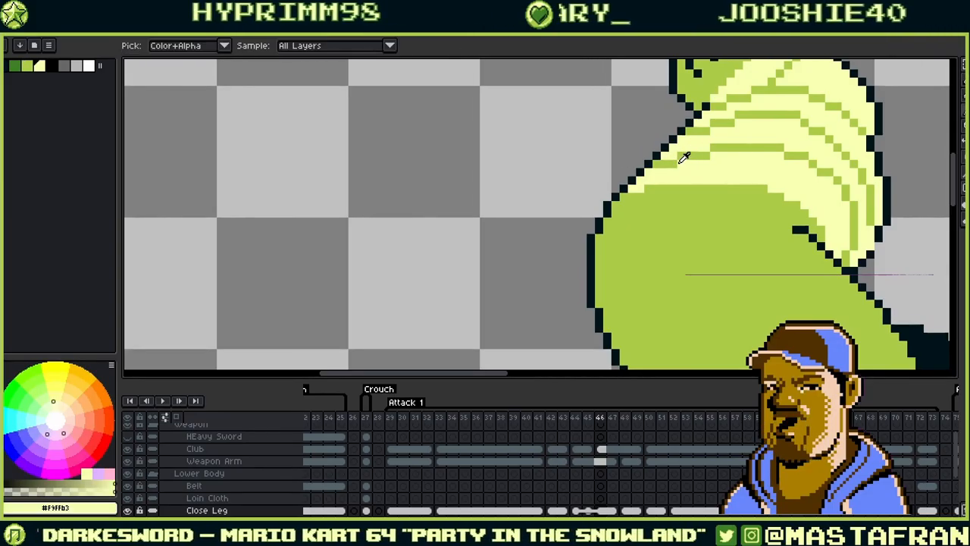
left_click(677, 188, "alt")
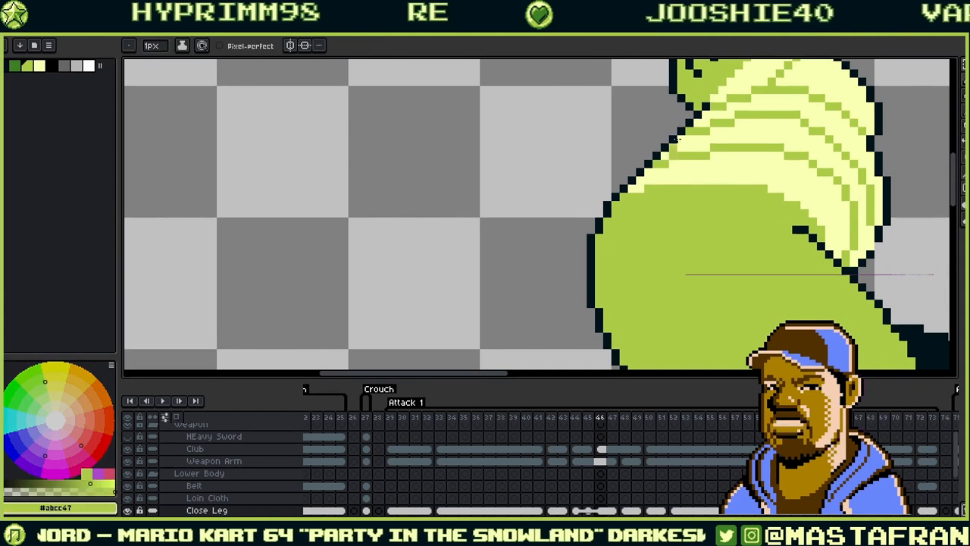
key("alt")
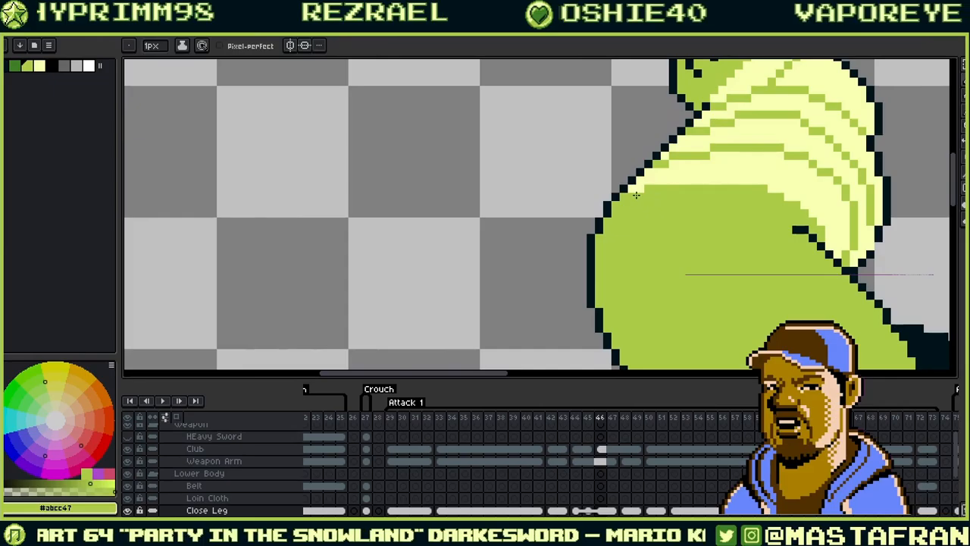
left_click(641, 189)
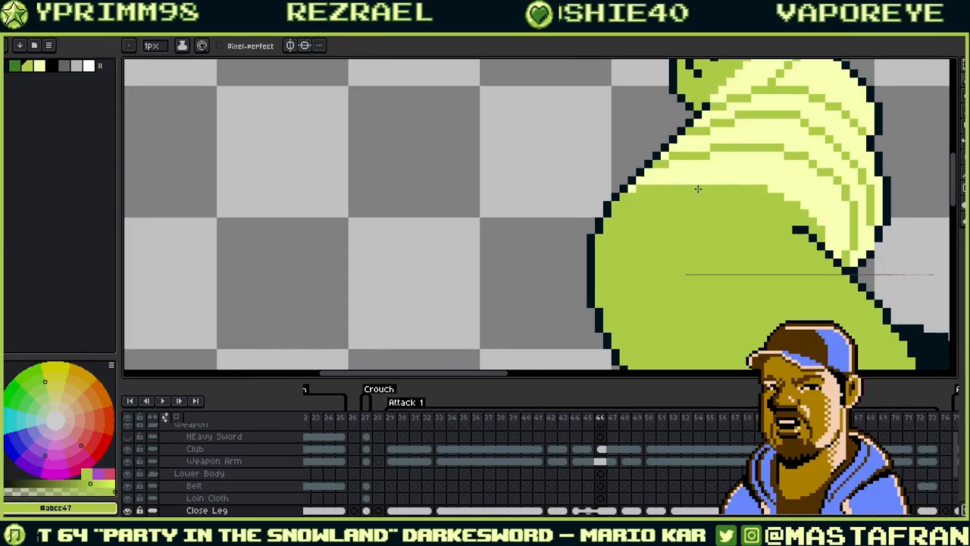
left_click_drag(829, 179, 582, 194)
scroll(681, 295, "down", 2)
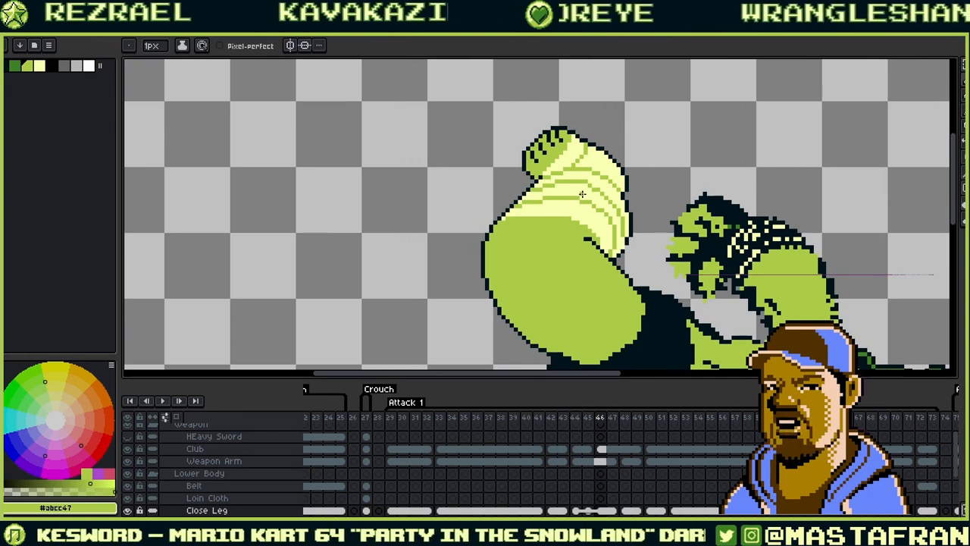
left_click_drag(582, 194, 560, 167)
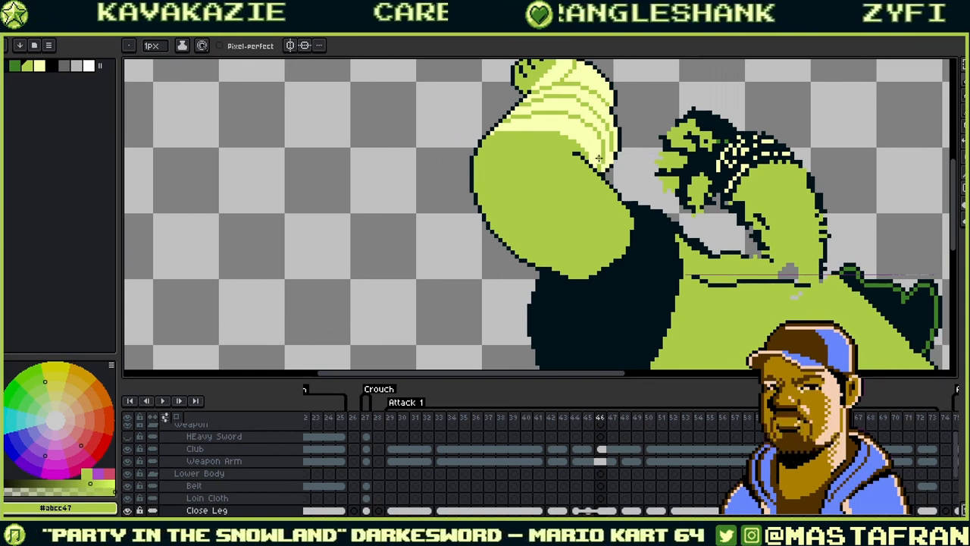
scroll(533, 134, "up", 1)
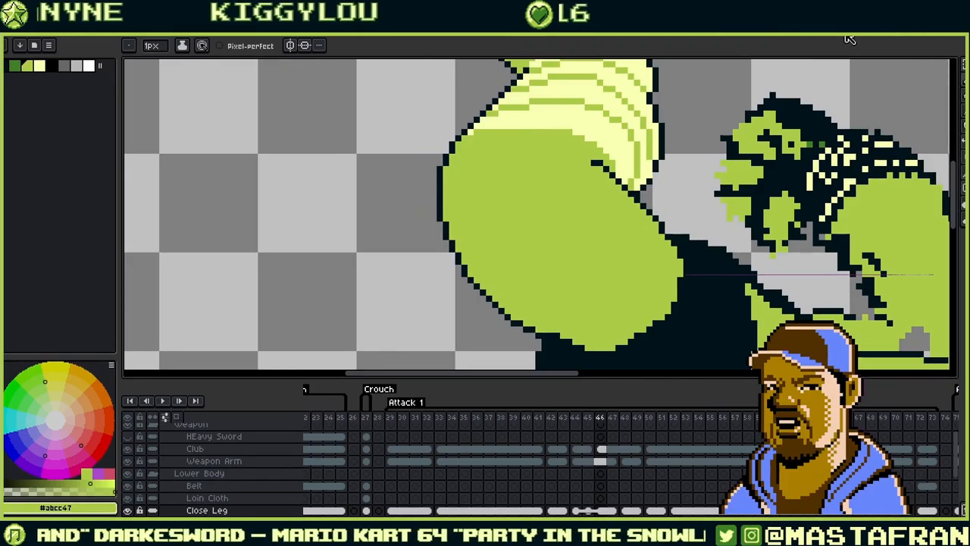
- Draw a green line along the thigh's top edge and sample the light-yellow shading
left_click_drag(633, 167, 617, 219)
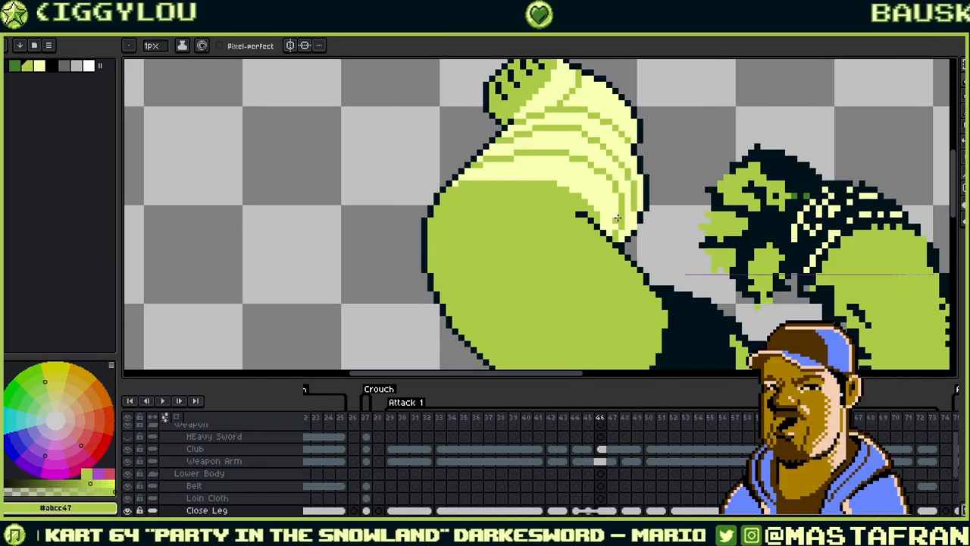
key("alt")
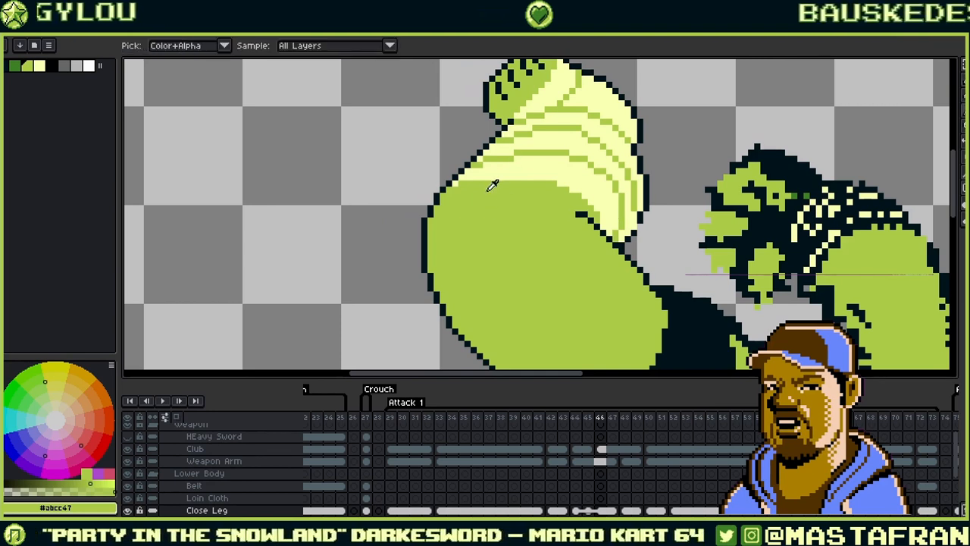
left_click_drag(492, 178, 537, 178)
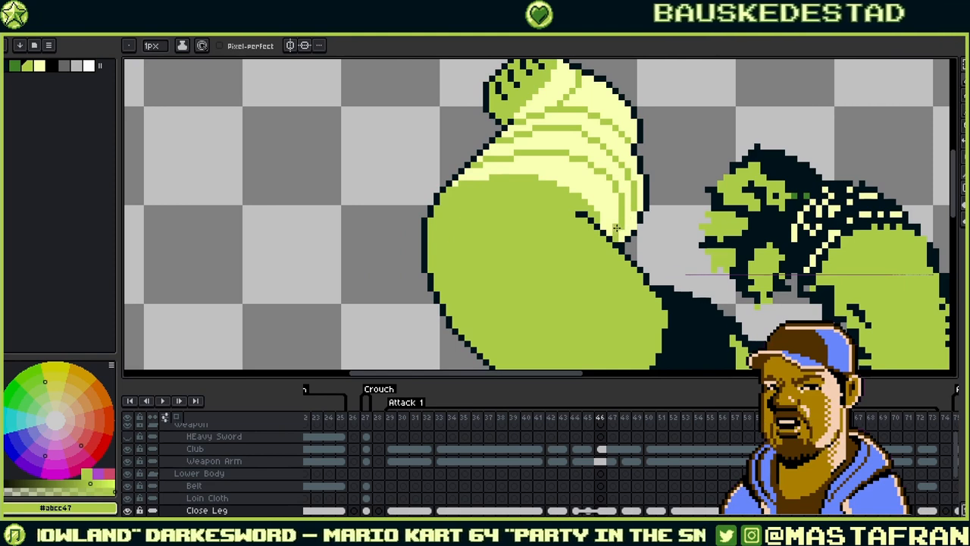
left_click(597, 165, "alt")
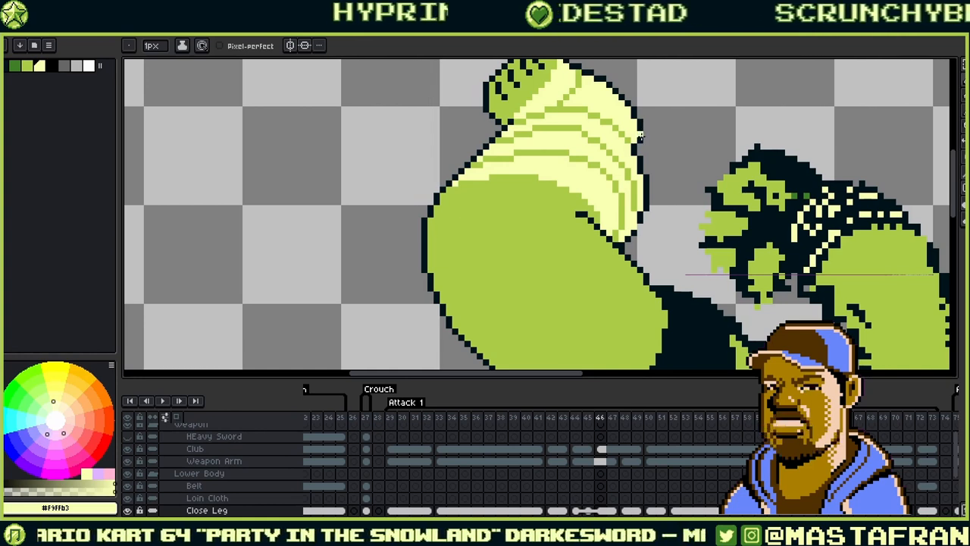
left_click(524, 154, "alt")
left_click(523, 163, "alt")
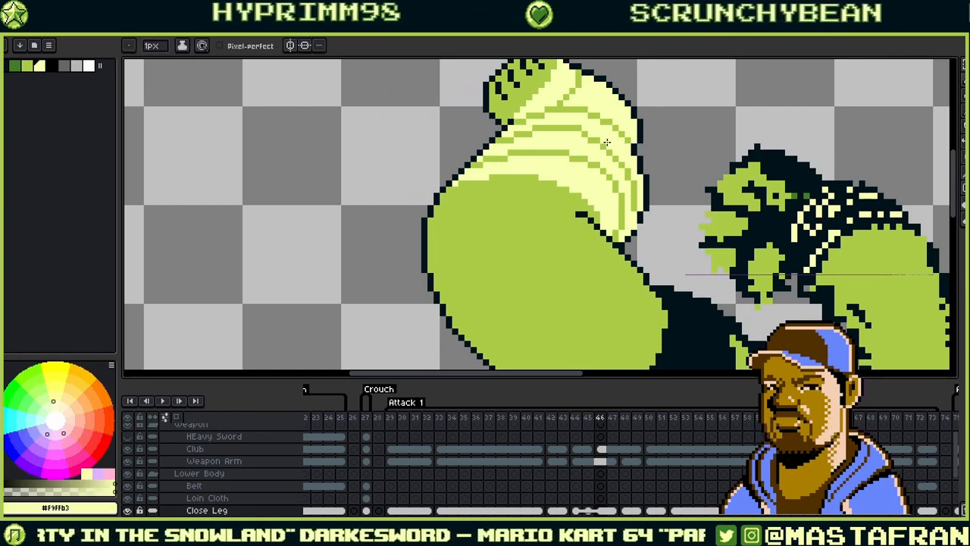
left_click(627, 213, "alt")
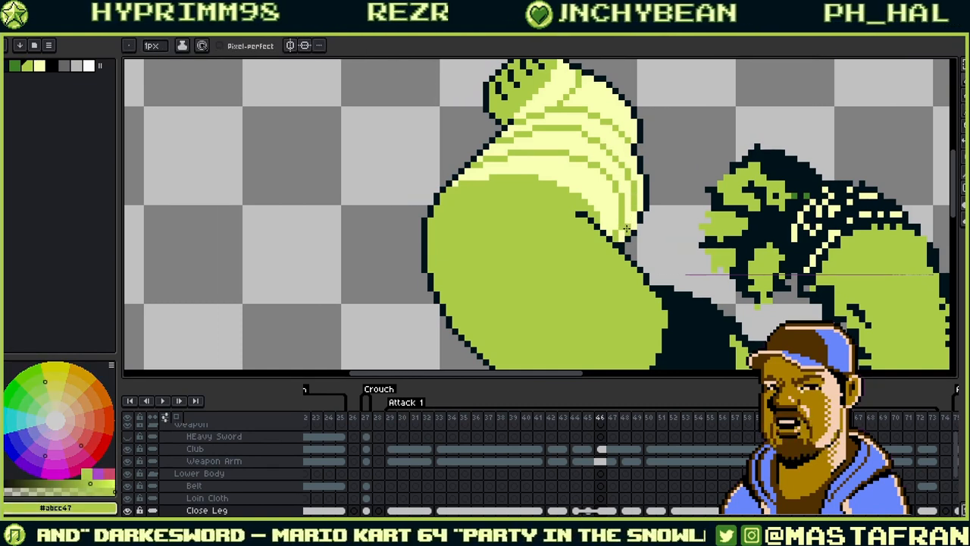
left_click(616, 232, "alt")
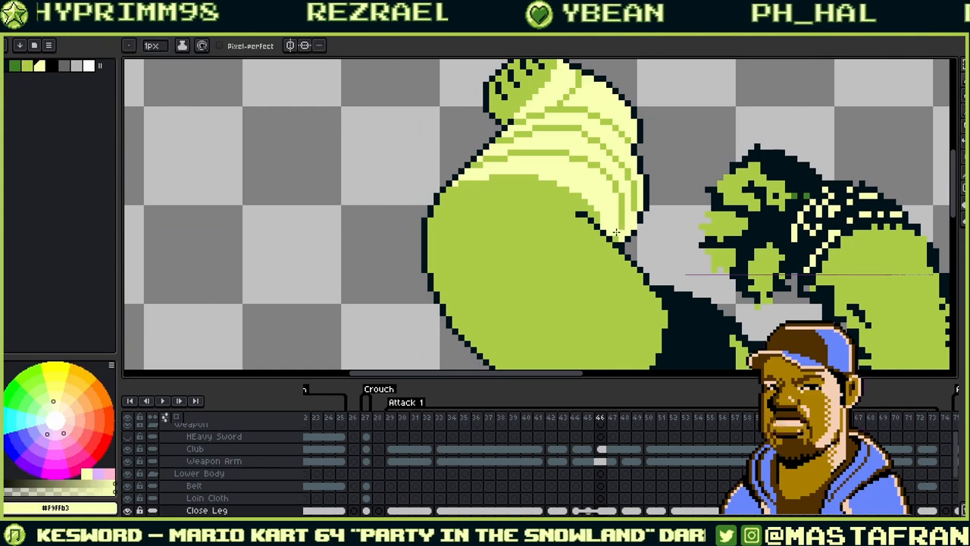
- Touch up the thigh's light-yellow and green shading stripes, then review the foot and torso
key("alt")
key("ctrl")
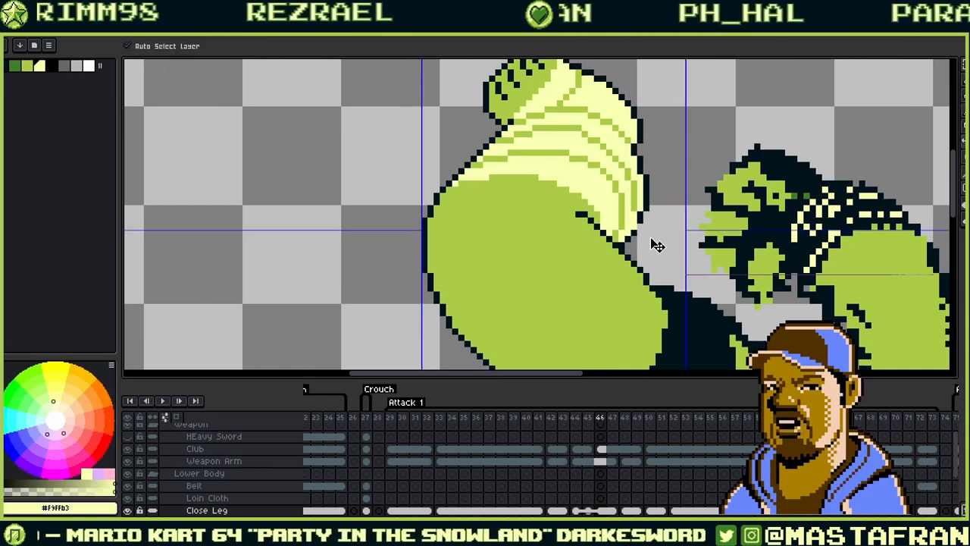
left_click(621, 226, "alt")
left_click(624, 229, "alt")
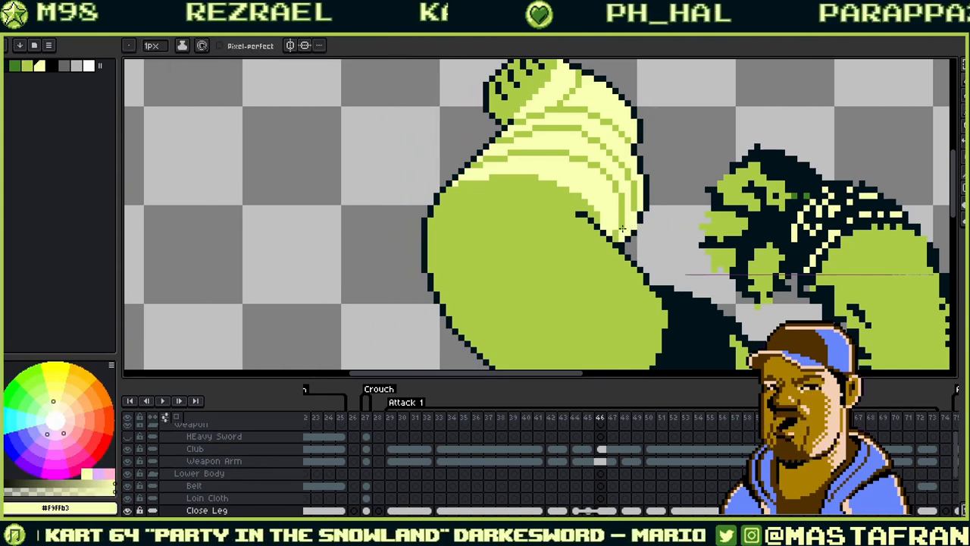
left_click(616, 225, "alt")
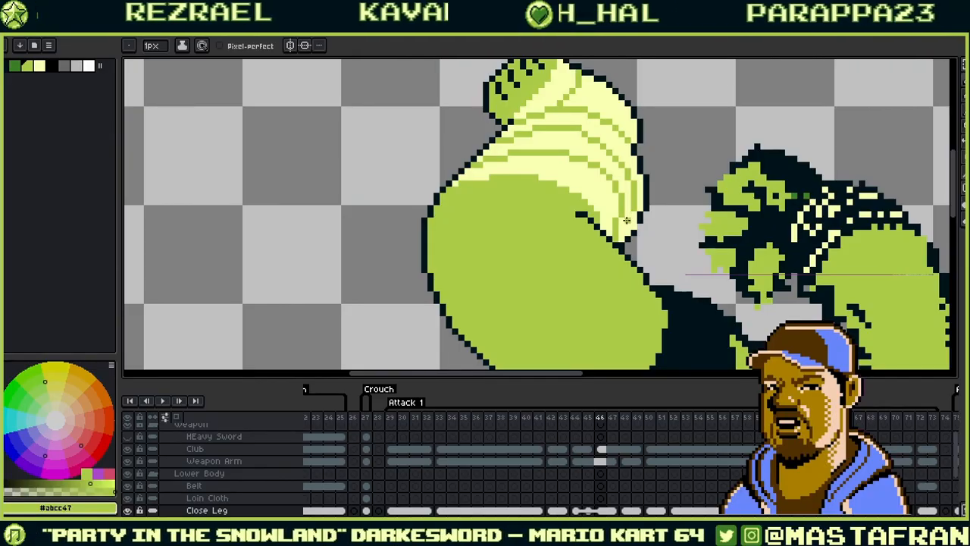
key("ctrl")
key("alt")
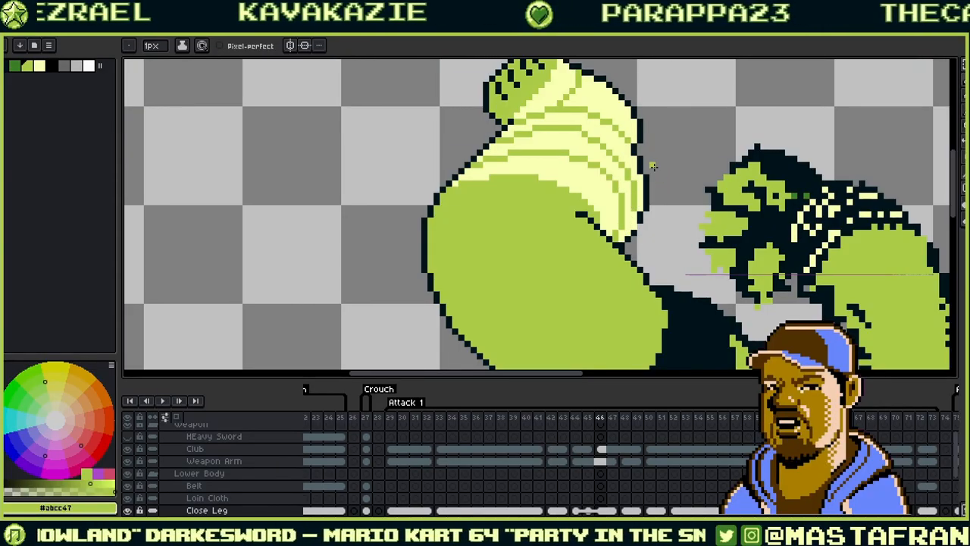
left_click_drag(674, 181, 585, 176)
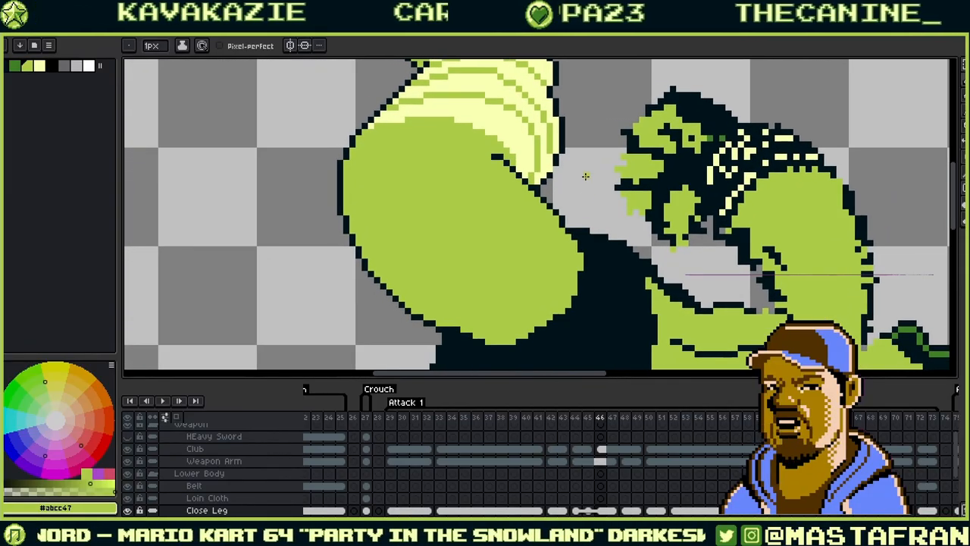
left_click_drag(610, 200, 653, 265)
left_click_drag(528, 213, 658, 95)
left_click_drag(697, 195, 531, 178)
left_click_drag(831, 290, 624, 207)
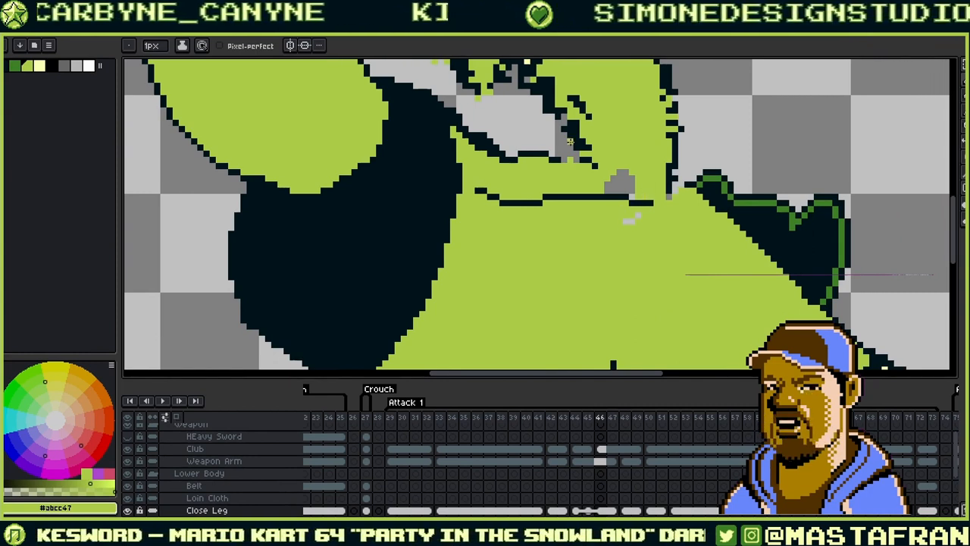
left_click_drag(519, 210, 616, 64)
left_click_drag(594, 189, 563, 259)
key("comma")
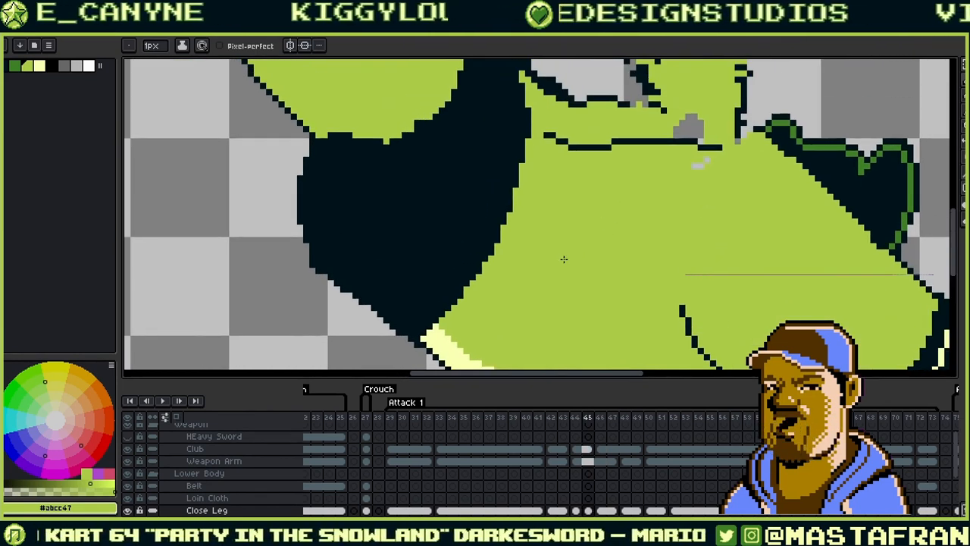
left_click_drag(568, 175, 613, 344)
key("period")
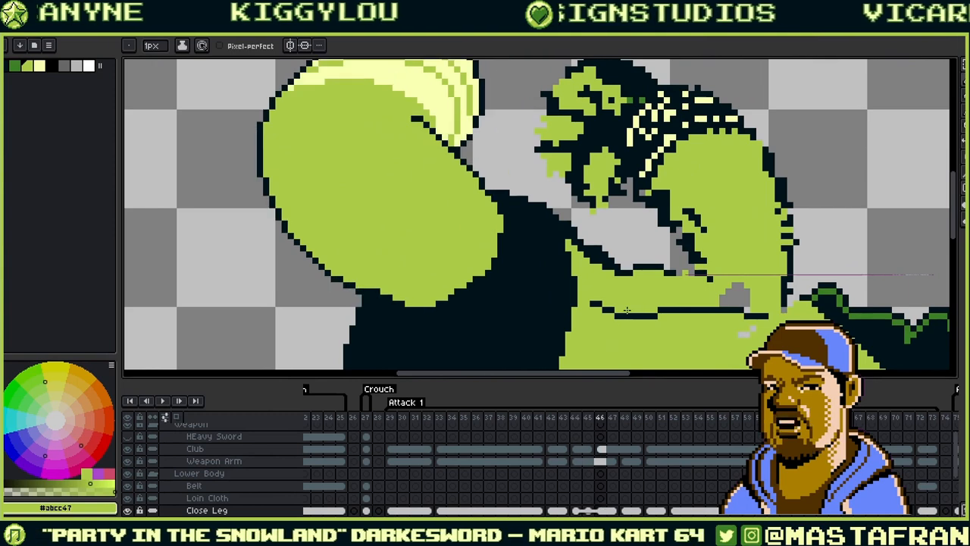
left_click_drag(620, 200, 644, 275)
key("comma")
key("comma")
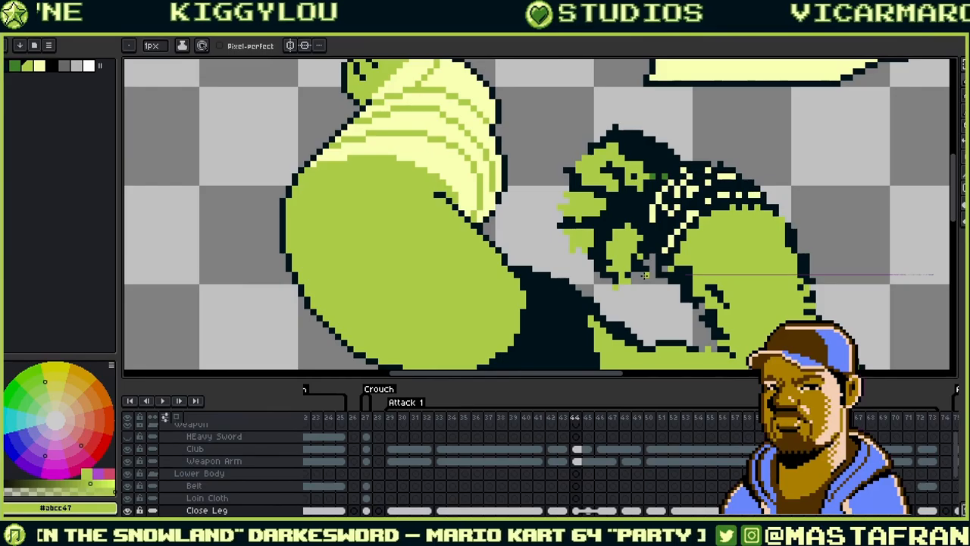
left_click_drag(623, 222, 632, 277)
key("period")
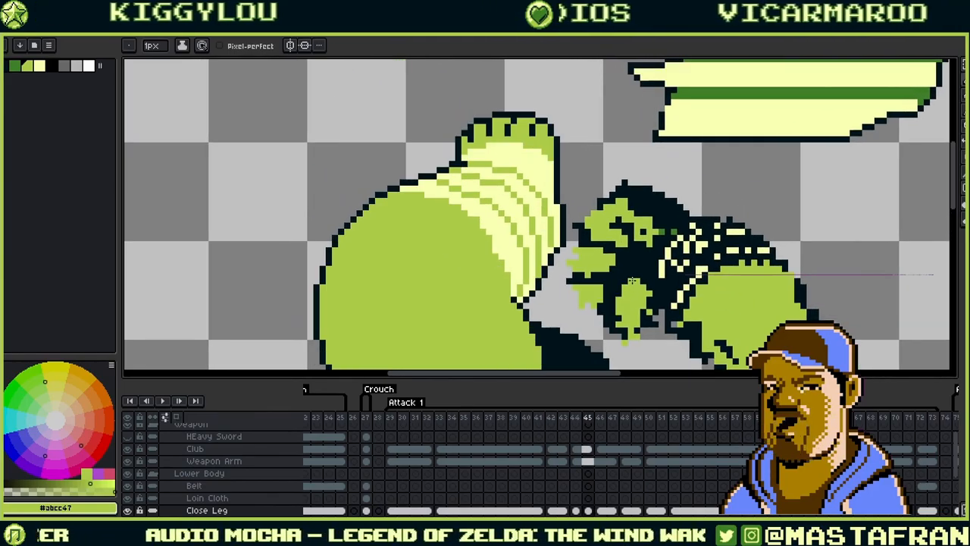
key("period")
key("comma")
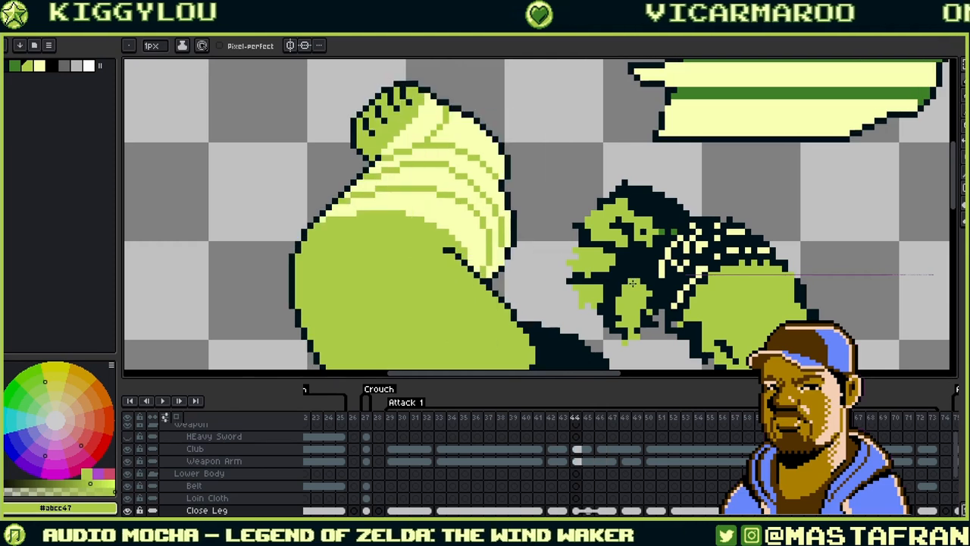
key("comma")
key("period")
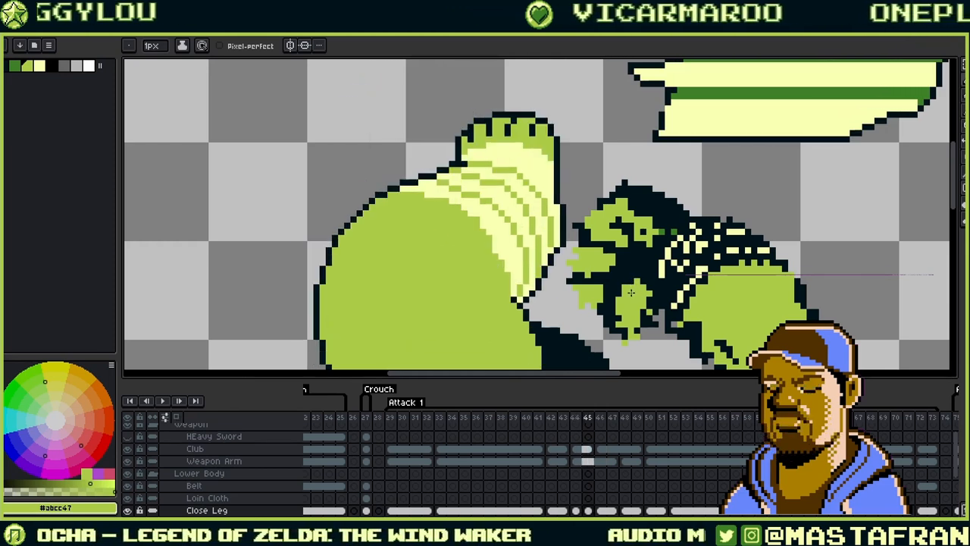
key("comma")
key("comma")
key("Right")
left_click_drag(631, 294, 624, 242)
key("Right")
key("Right")
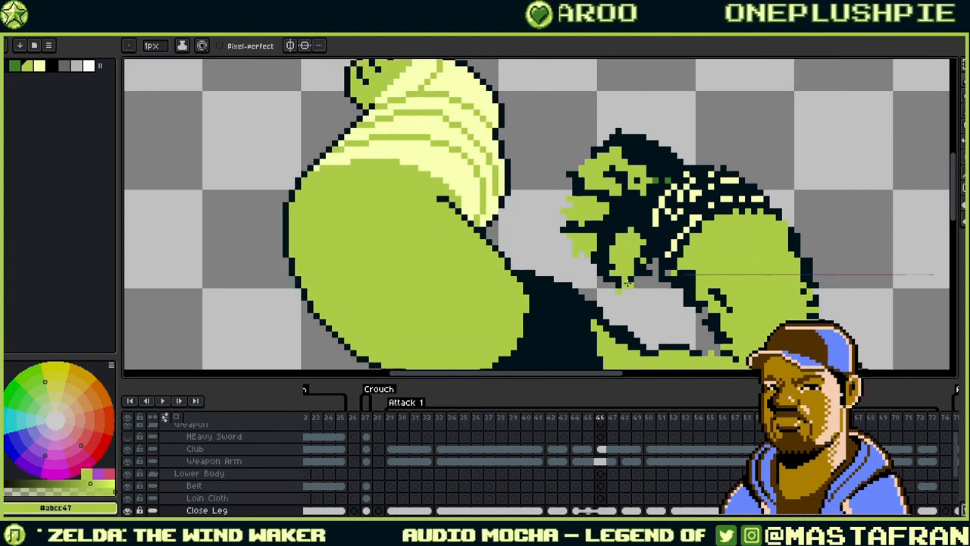
key("Left")
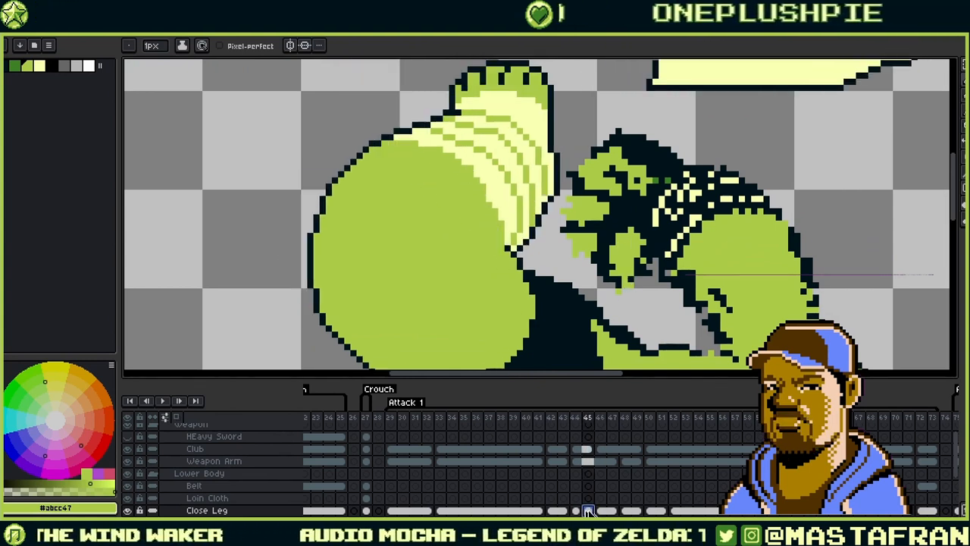
key("Right")
left_click_drag(672, 274, 622, 260)
- Play the Attack 1 animation, pausing once on a pose before resuming
scroll(677, 244, "down", 3)
scroll(620, 264, "up", 2)
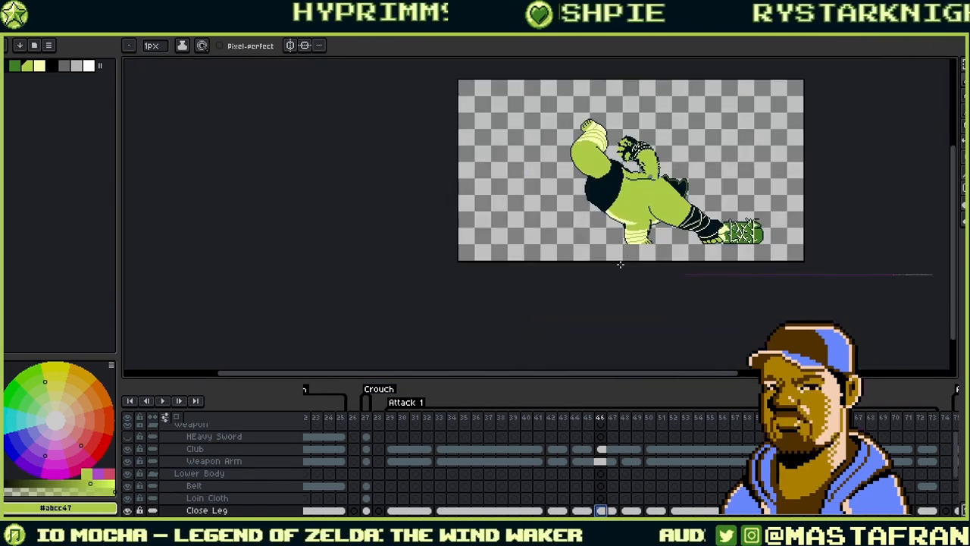
left_click(163, 401)
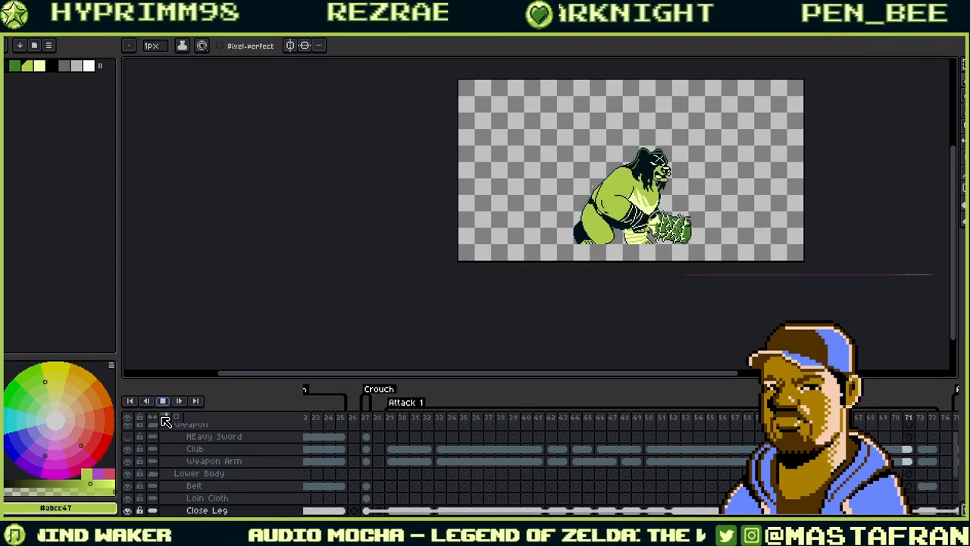
key("Return")
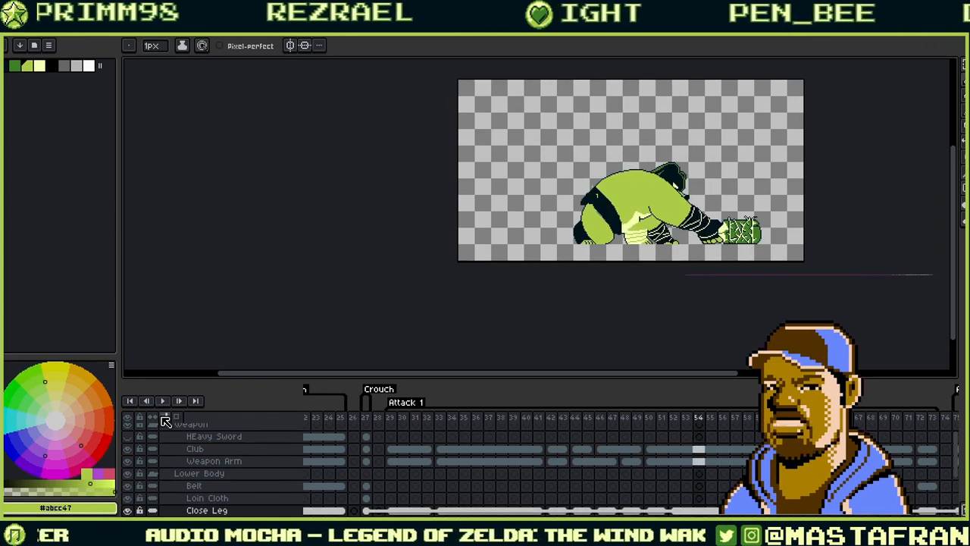
key("Return")
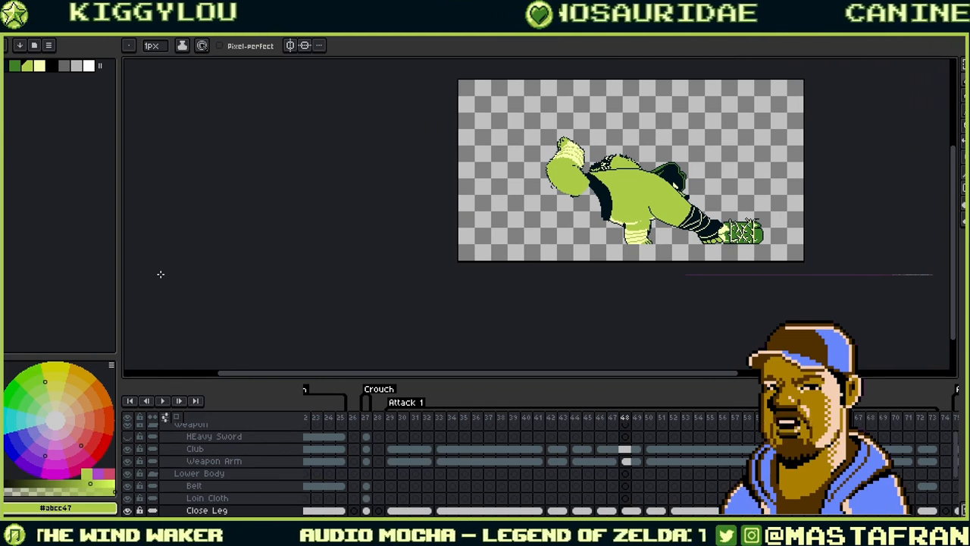
- Flick back and forth between the frames around 48 to compare the ogre's poses
left_click_drag(644, 190, 537, 261)
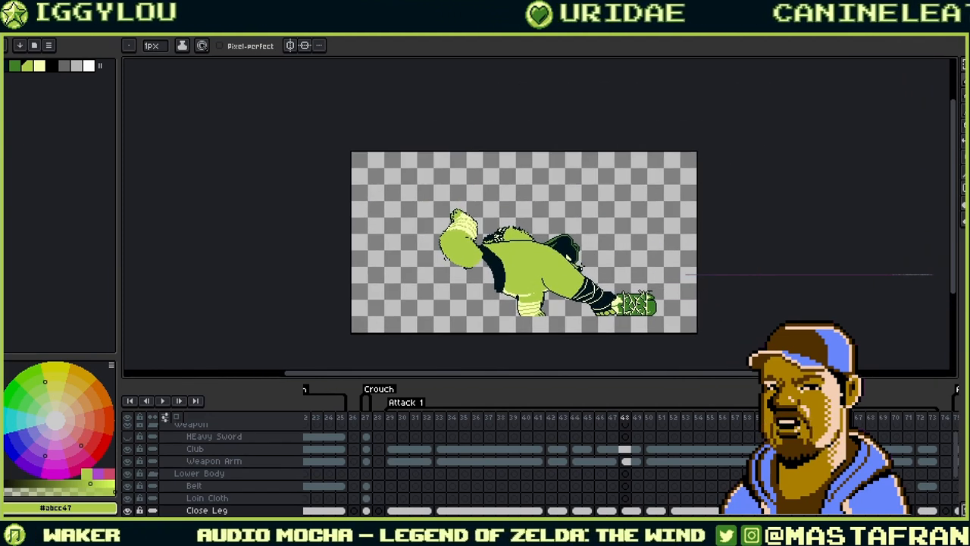
scroll(580, 264, "up", 2)
scroll(581, 264, "down", 1)
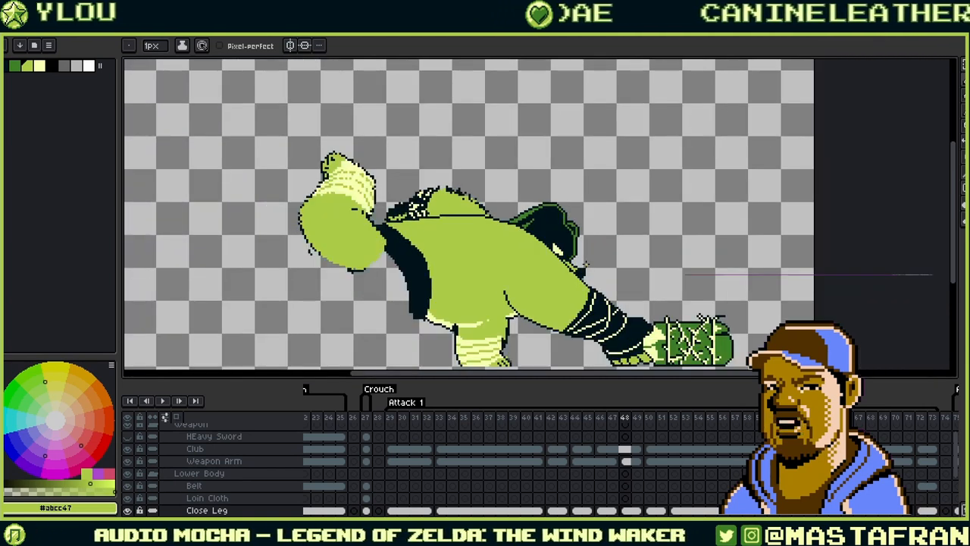
left_click_drag(587, 265, 645, 244)
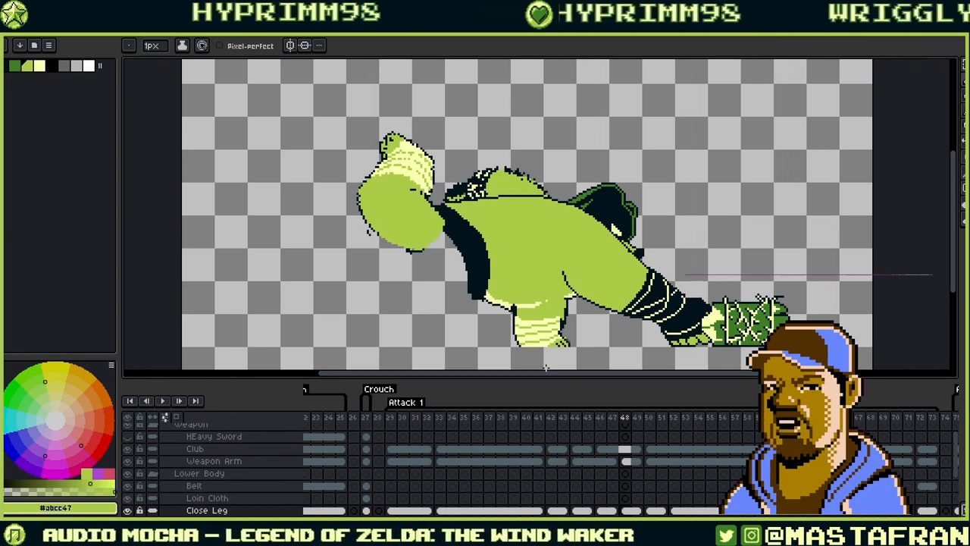
key("Left")
key("Right")
key("Right")
key("Left")
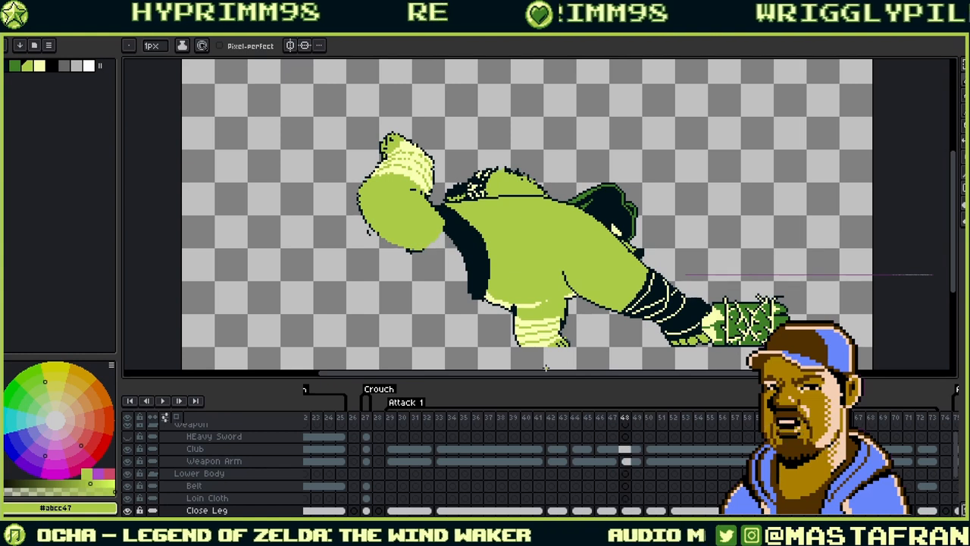
key("Left")
key("Right")
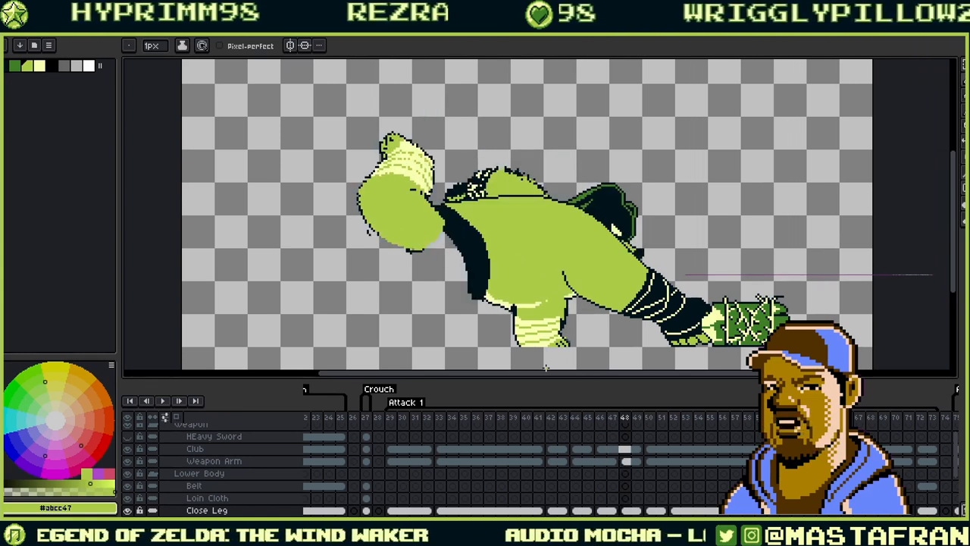
key("Left")
key("Right")
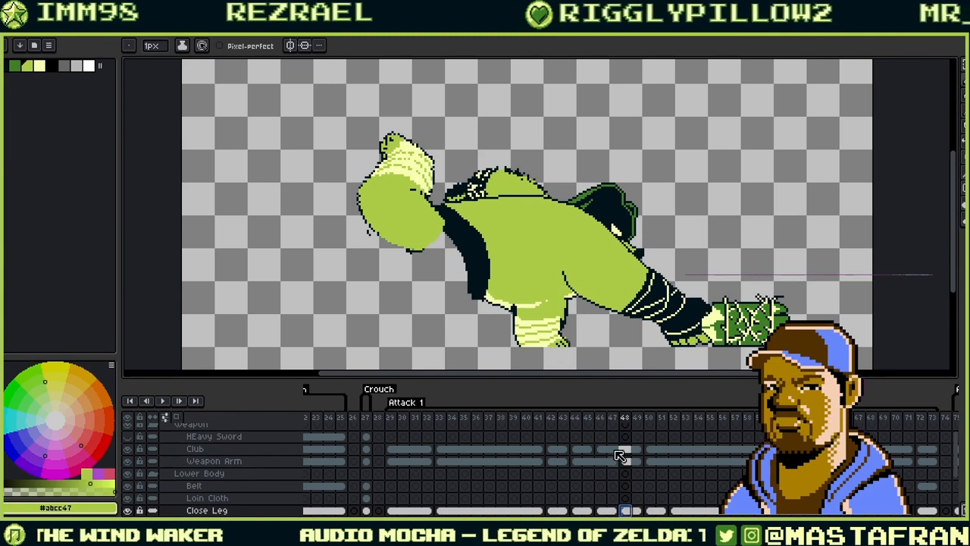
- Nudge the head piece on frame 48, compare with frames 46, 47 and 50, and enable onion skin
key("v")
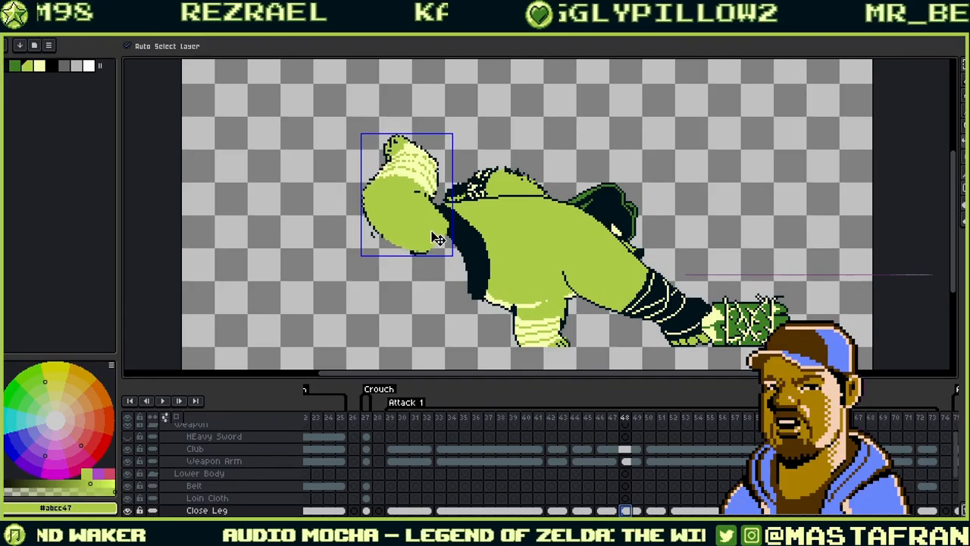
left_click_drag(438, 236, 439, 241)
key("b")
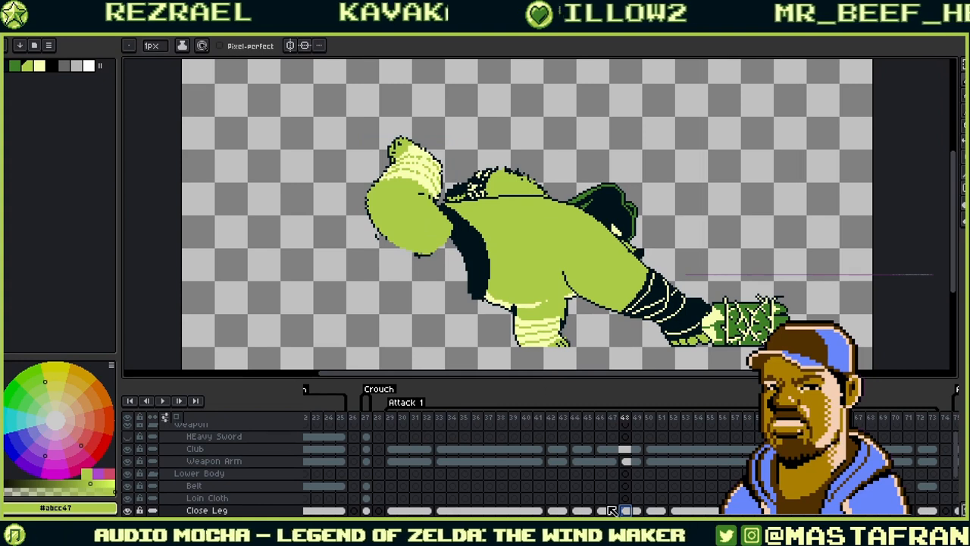
key("Left")
key("Left")
key("Left")
key("Left")
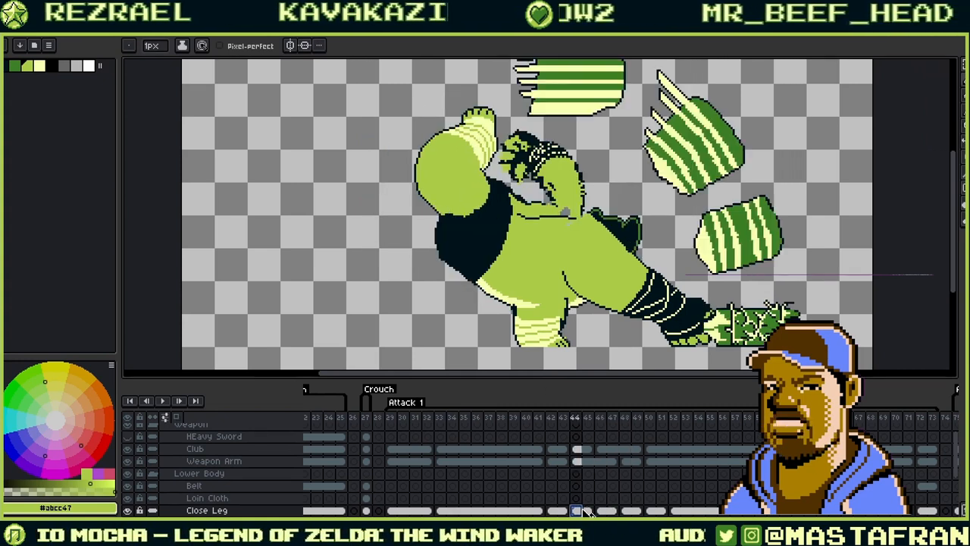
key("Right")
key("Right")
key("Right")
key("Right")
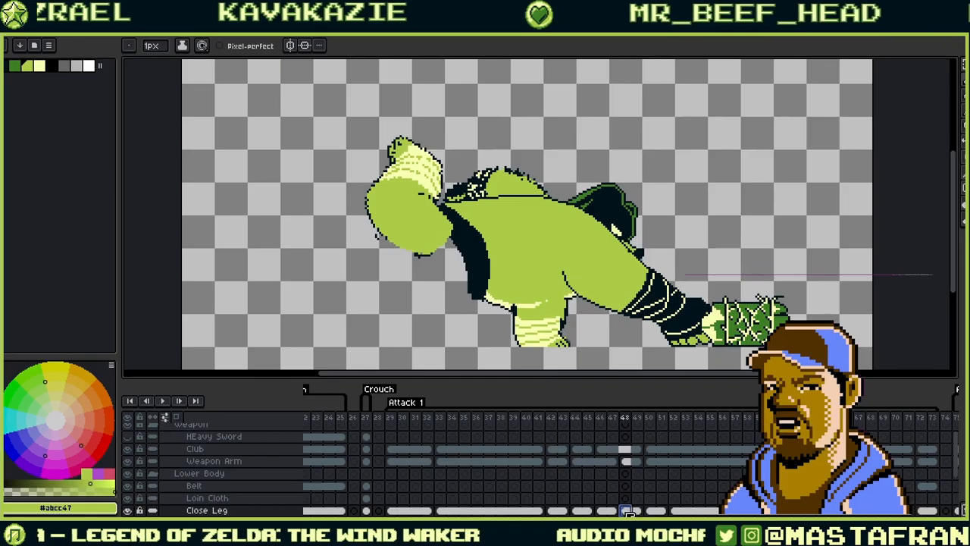
key("Left")
left_click(650, 511)
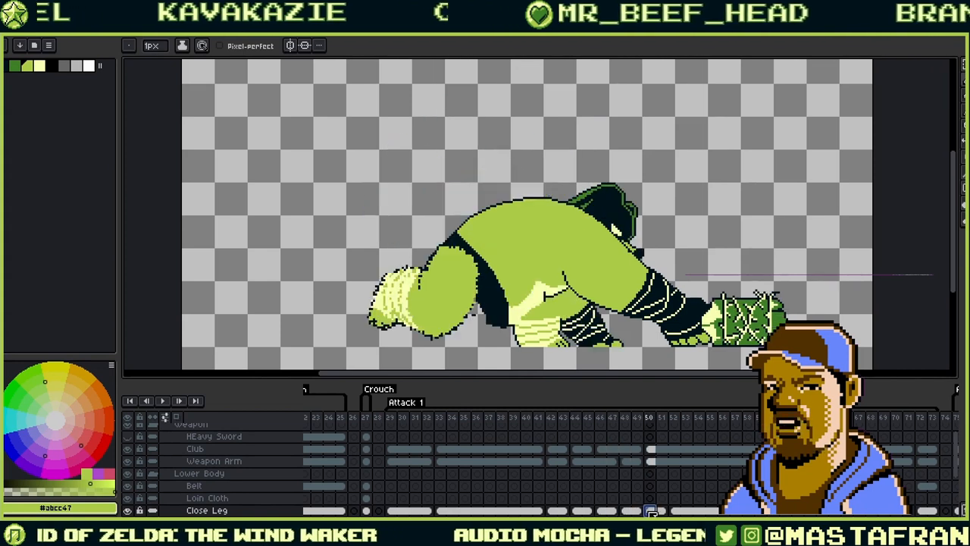
key("Left")
key("Left")
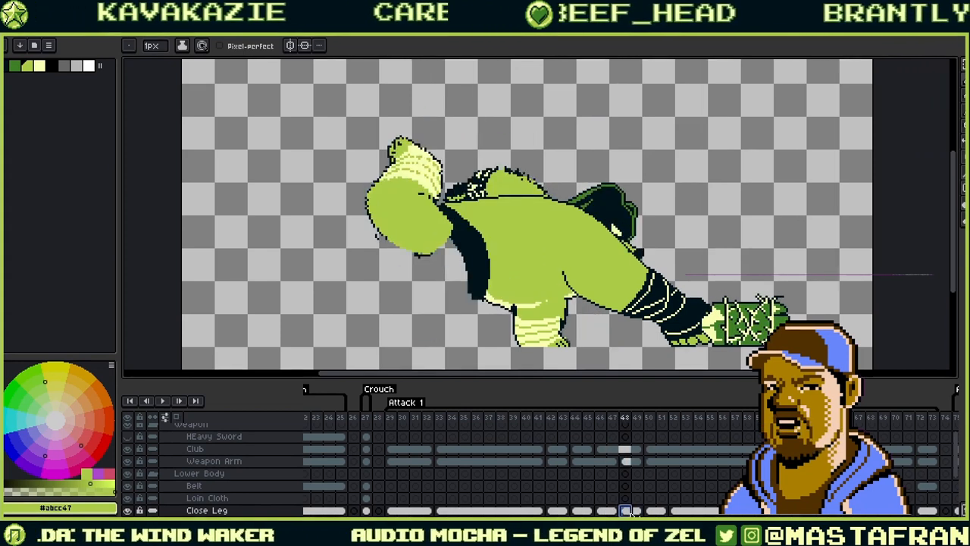
left_click(614, 511)
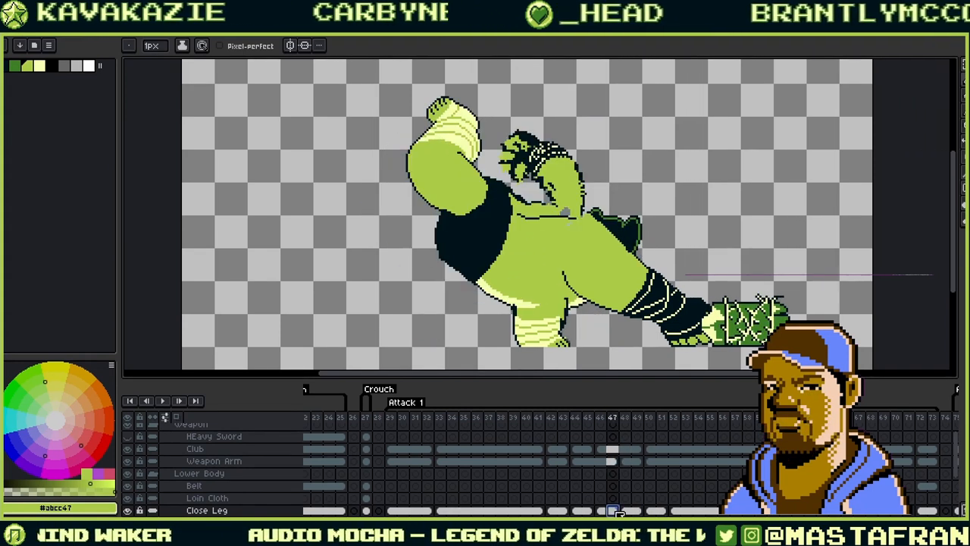
left_click(626, 511)
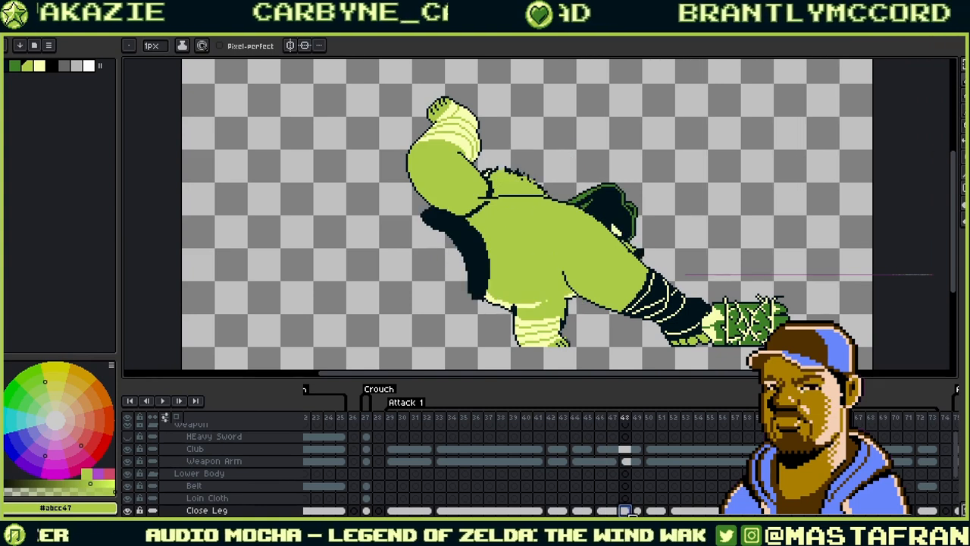
left_click(178, 417)
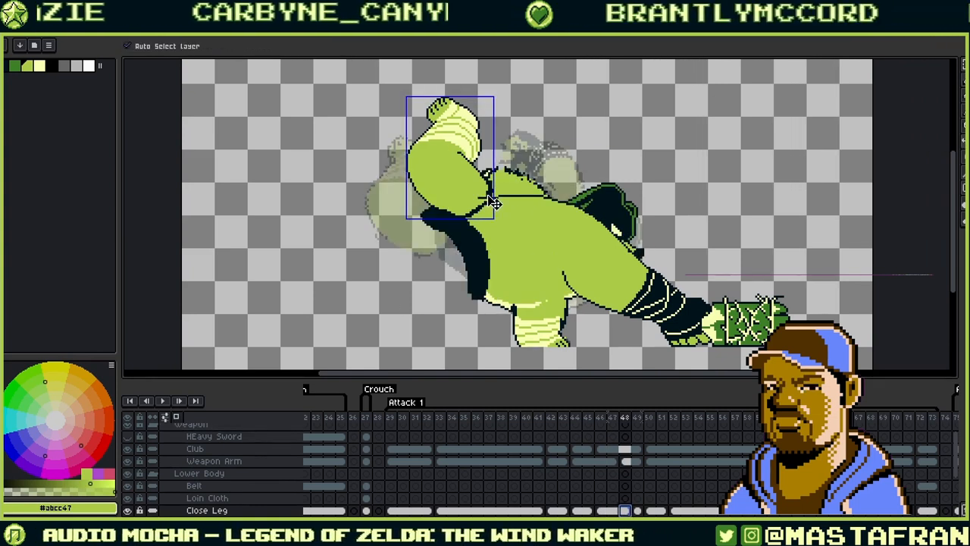
- Move frame 48's raised arm down-left toward the ghost, comparing against frames 47 and 49
key("ctrl+t")
left_click_drag(464, 190, 425, 229)
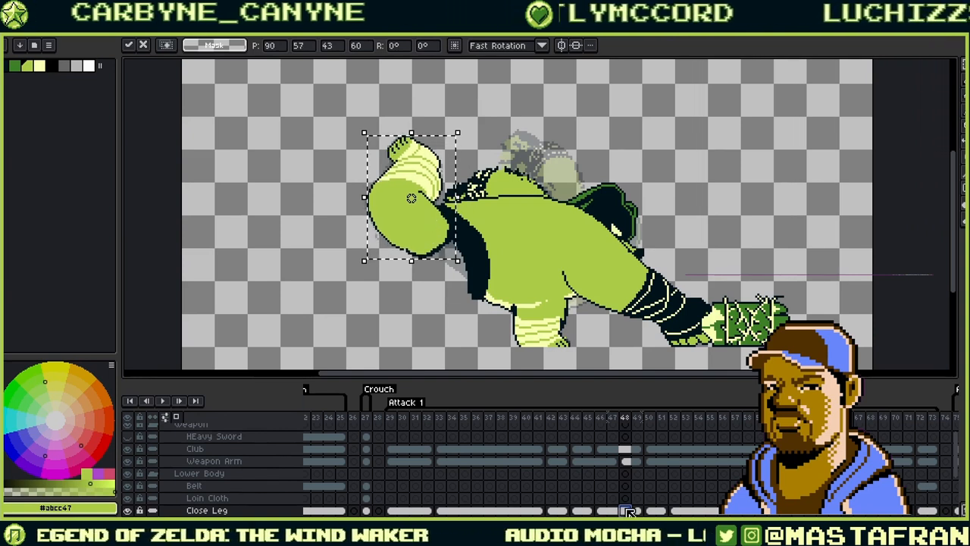
right_click(627, 511)
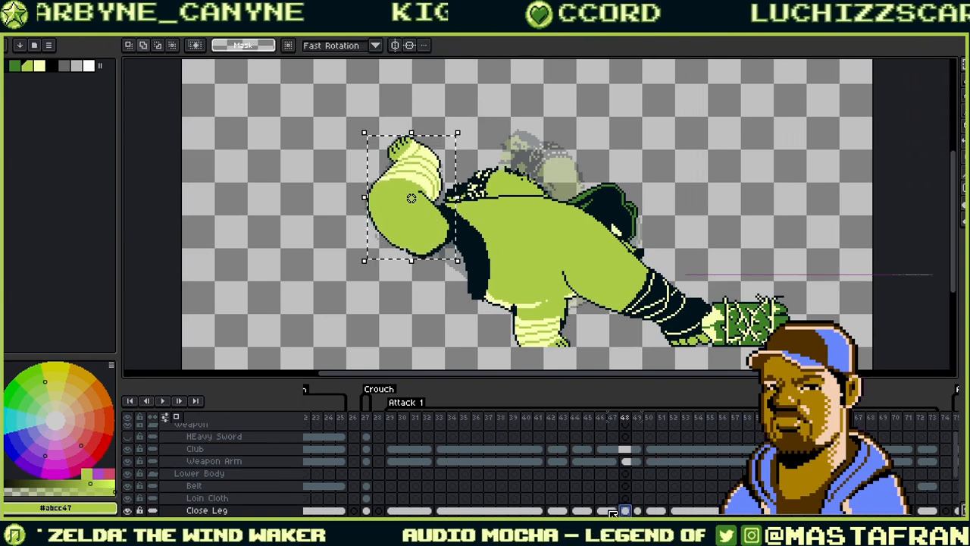
left_click(615, 511)
left_click(626, 511)
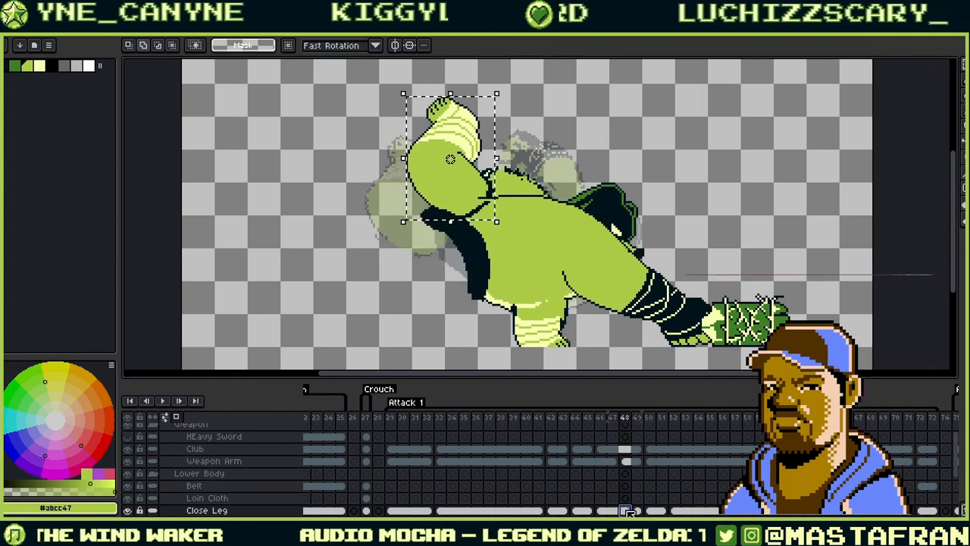
left_click(637, 511)
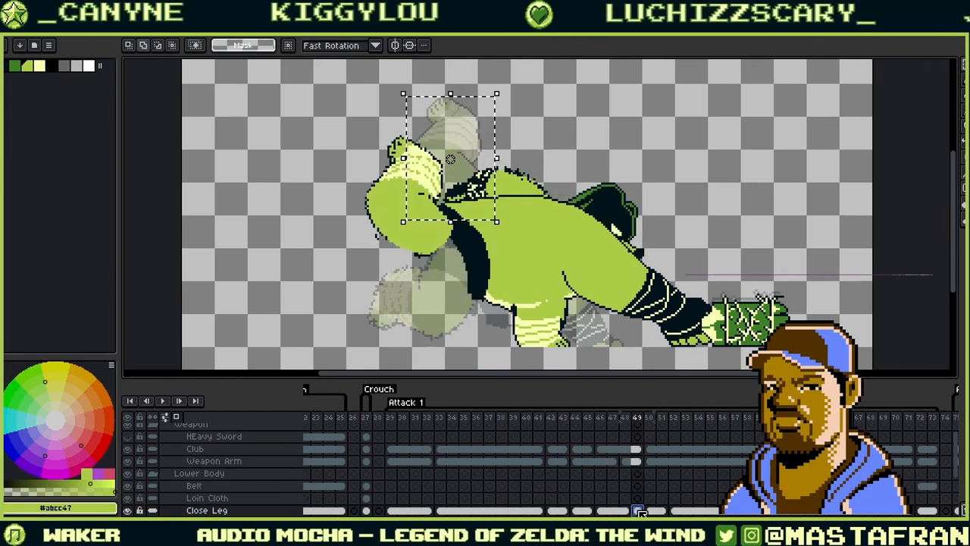
left_click(625, 511)
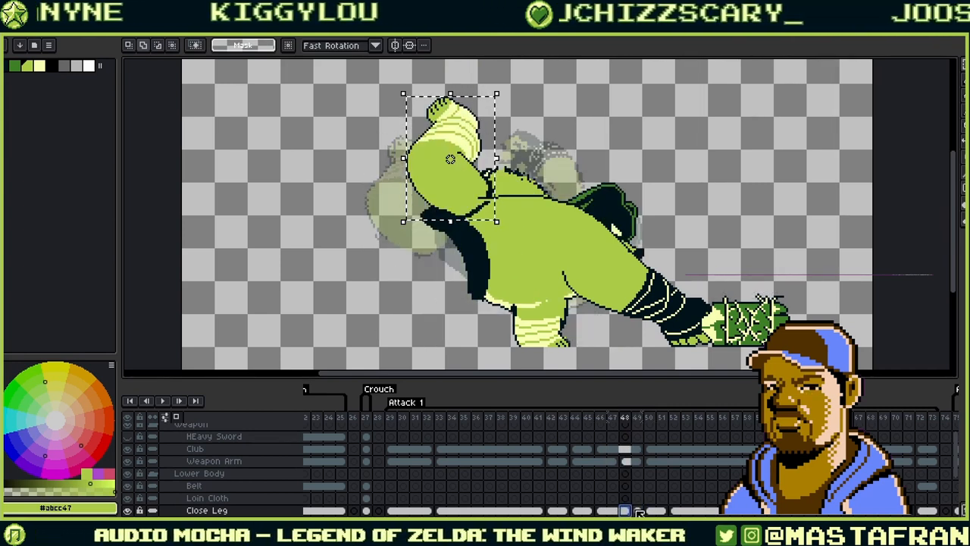
left_click(637, 511)
left_click(626, 511)
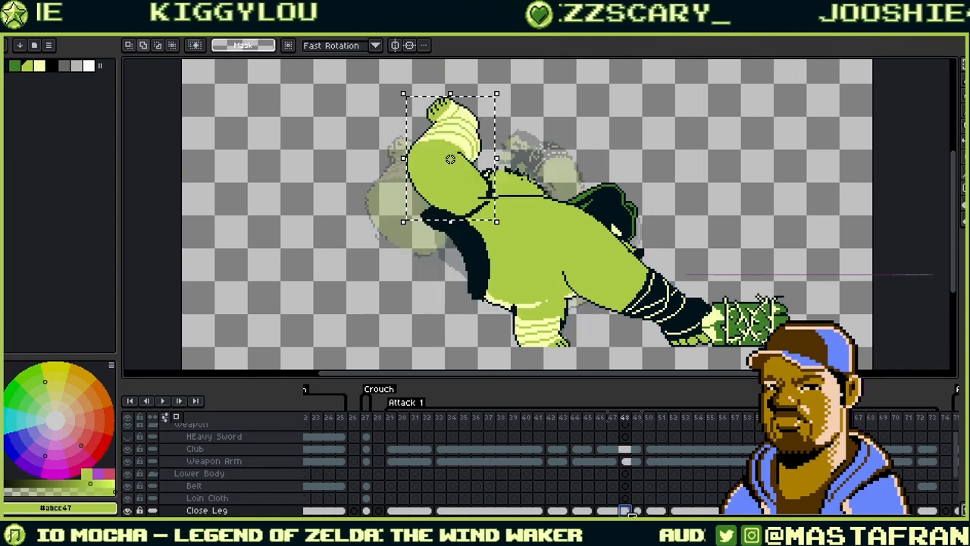
key("Left")
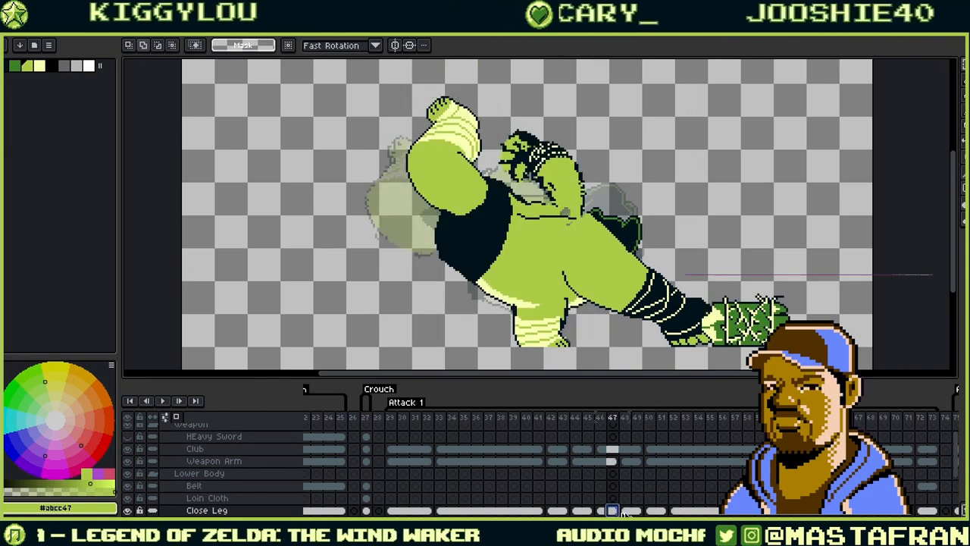
left_click(626, 510)
- Unlink frame 48's cel, shift the club arm down-left, commit it, and play the swing
left_click(654, 494)
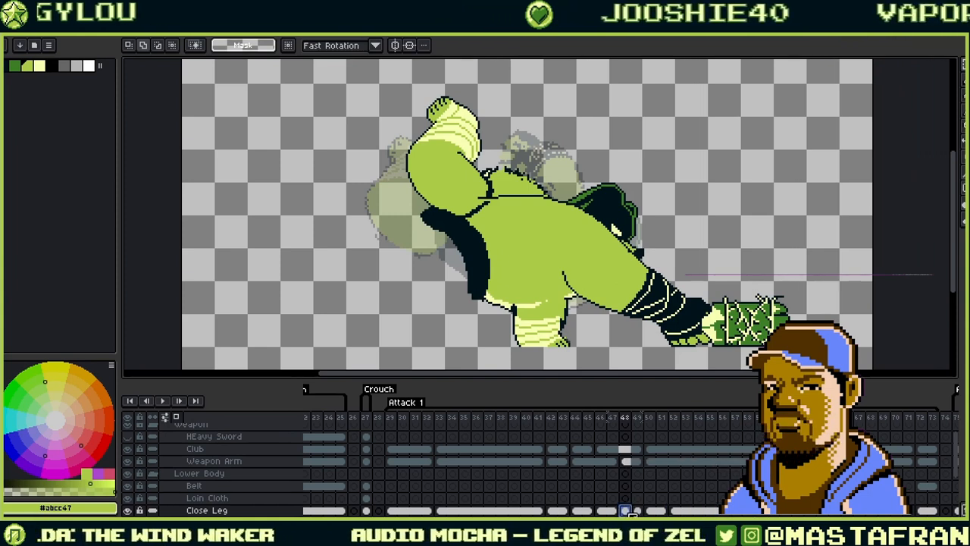
key("Left")
key("Right")
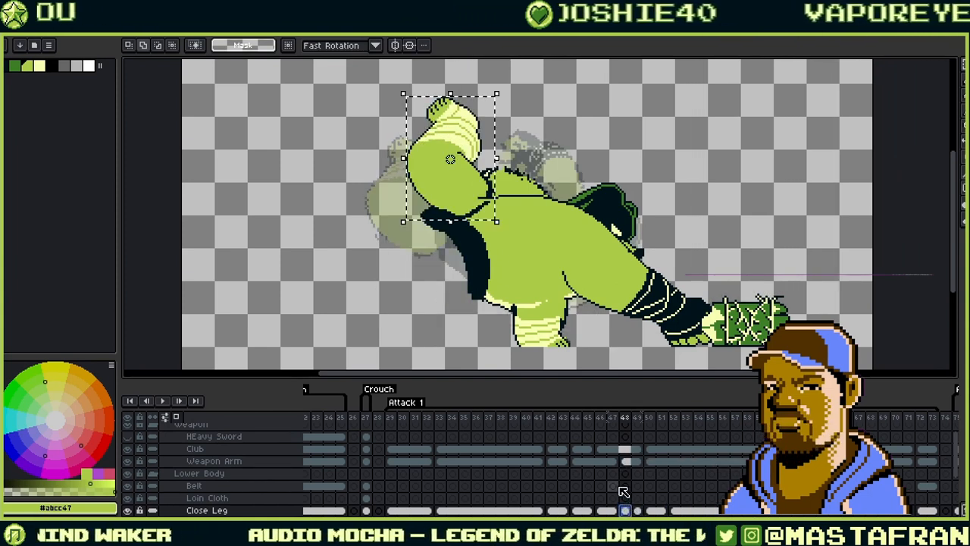
left_click_drag(470, 197, 428, 232)
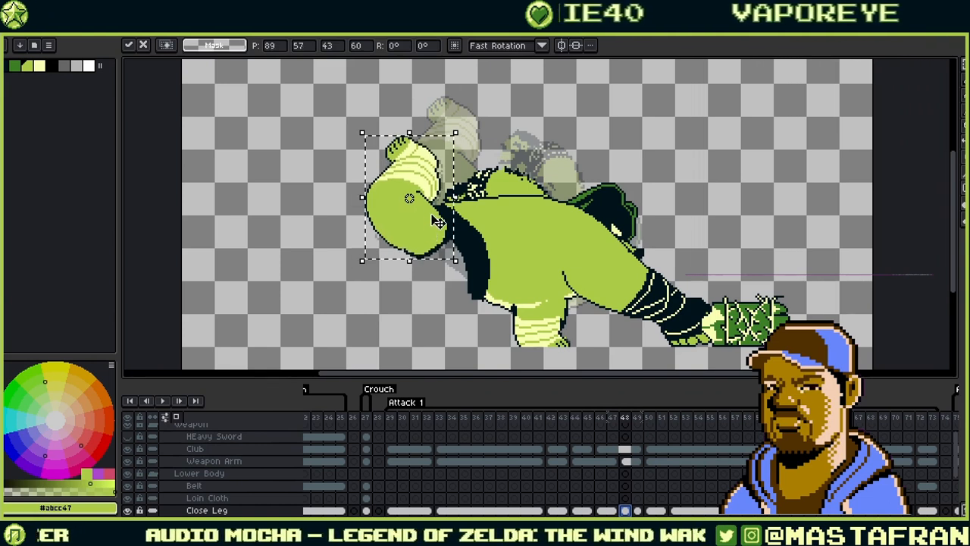
key("ctrl+d")
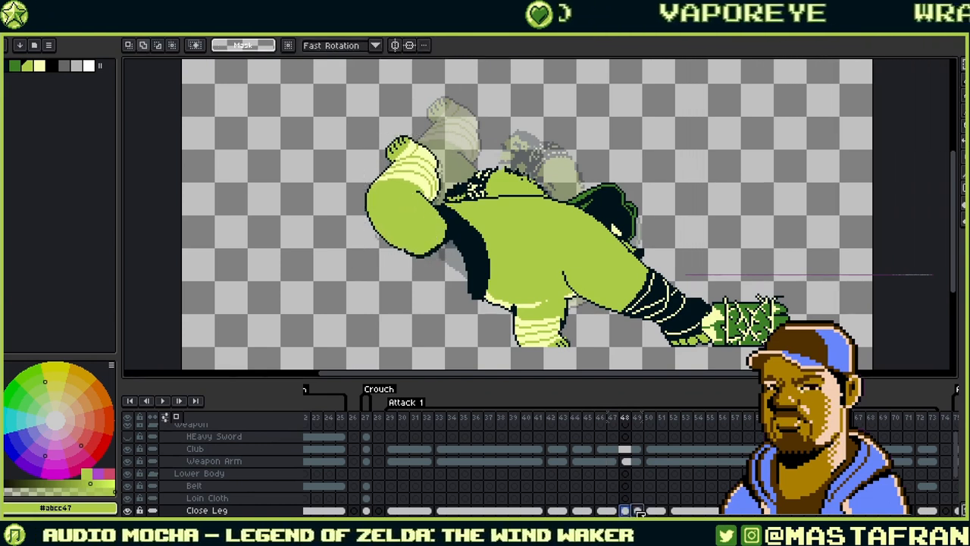
left_click(639, 511)
left_click(649, 510)
left_click(162, 401)
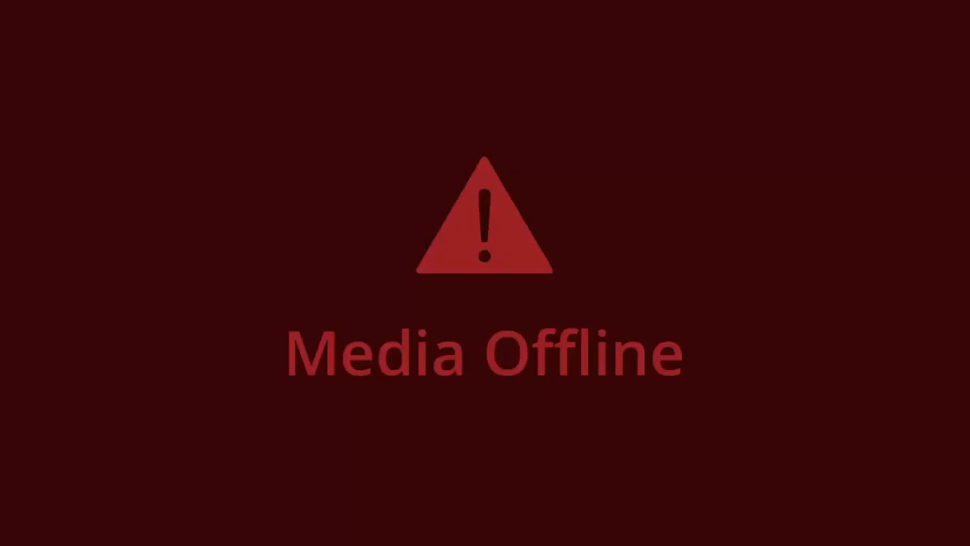
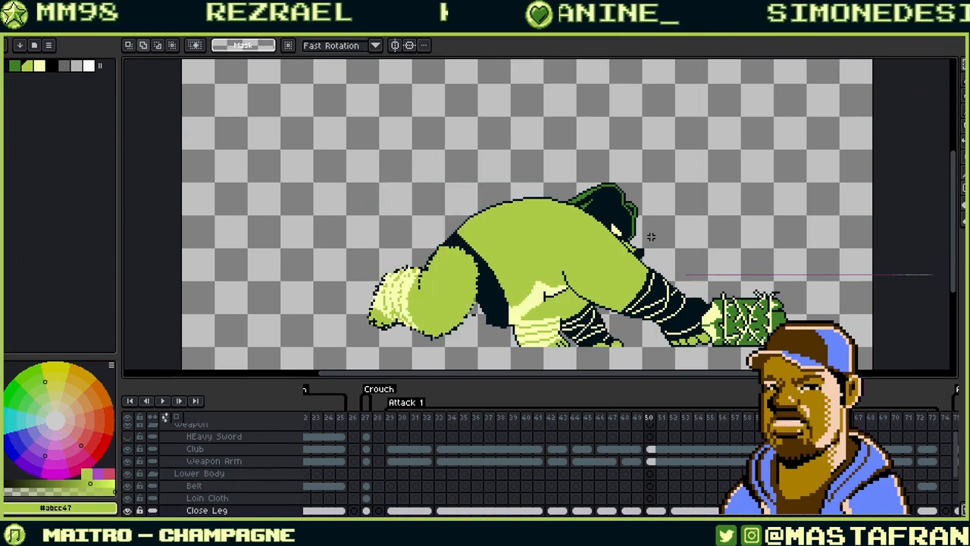
- Zoom in on the rear thigh, pick the dark outline colour and switch to the pixel-perfect Pencil
scroll(418, 322, "up", 3)
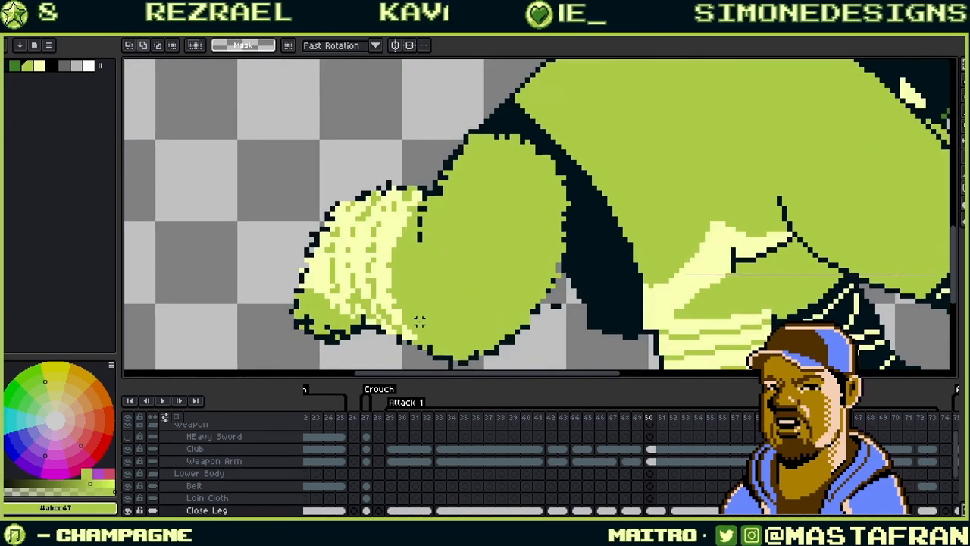
left_click(597, 251, "alt")
left_click_drag(505, 345, 577, 238)
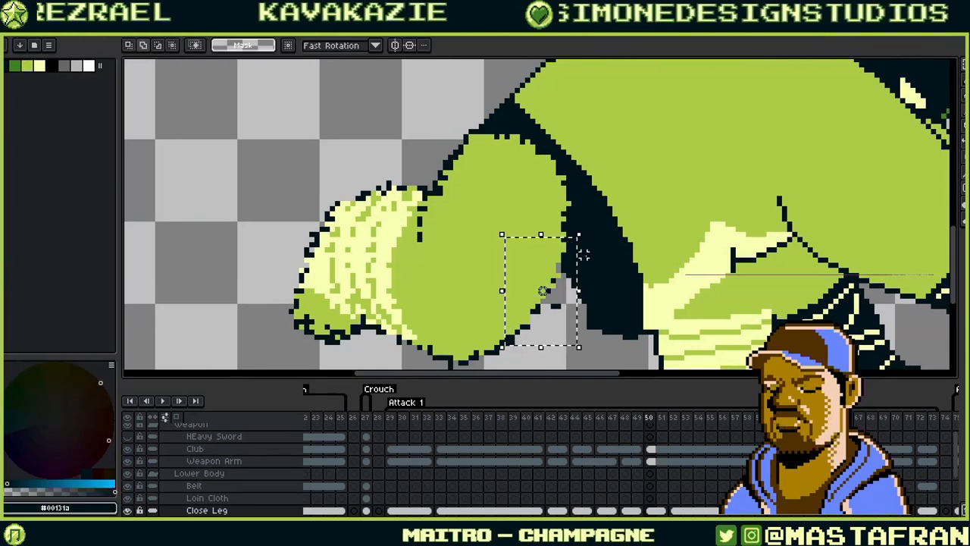
key("ctrl+d")
key("b")
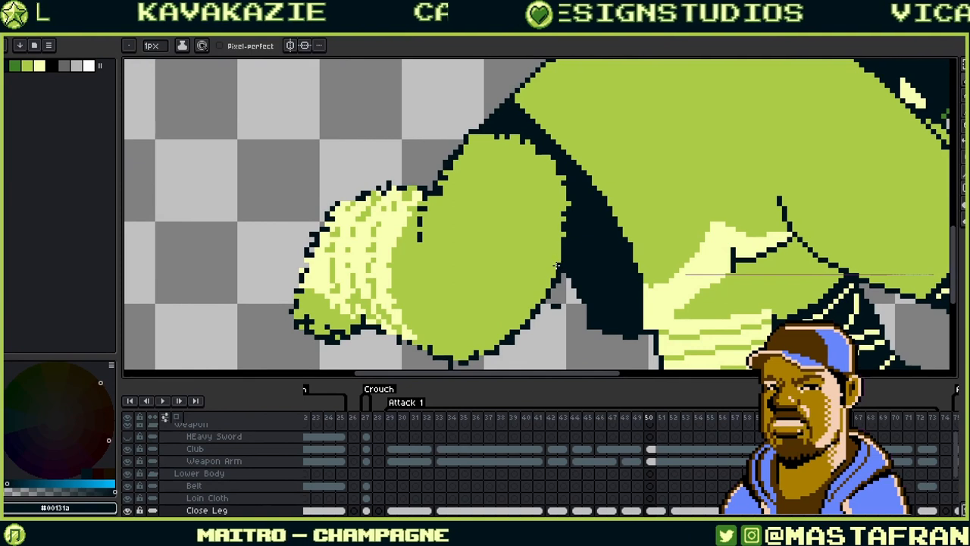
- Touch up the thigh's lower edge, alternating between green skin and dark outline colours
left_click_drag(482, 352, 573, 283)
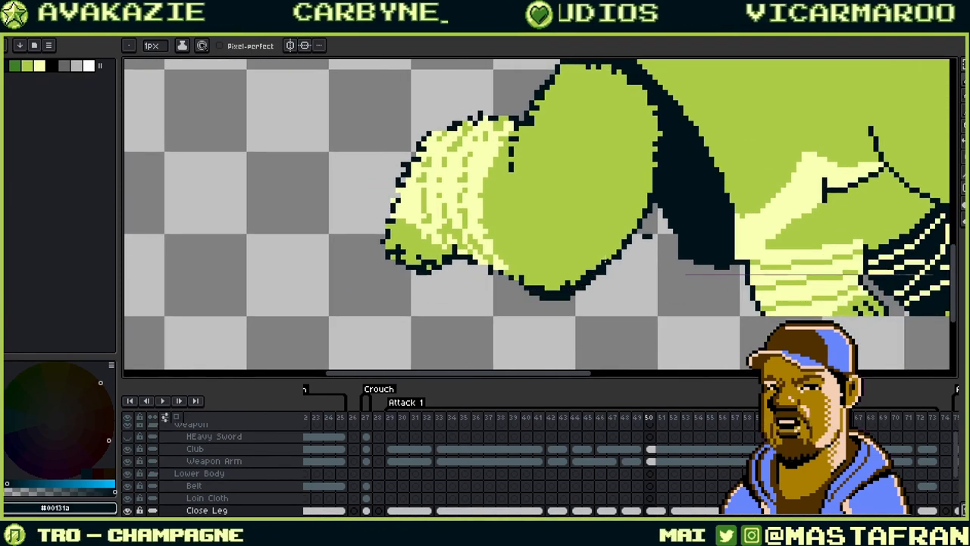
left_click(556, 290, "alt")
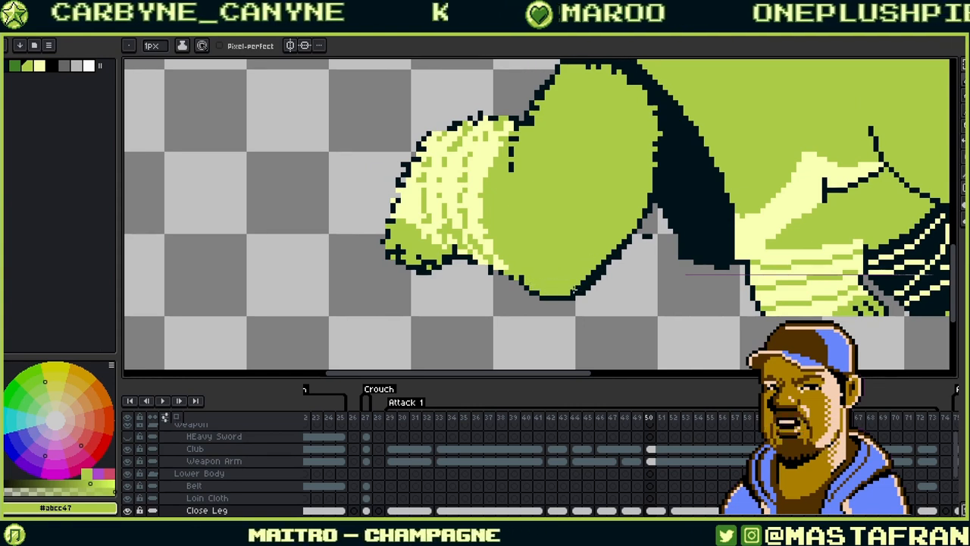
left_click(610, 262, "alt")
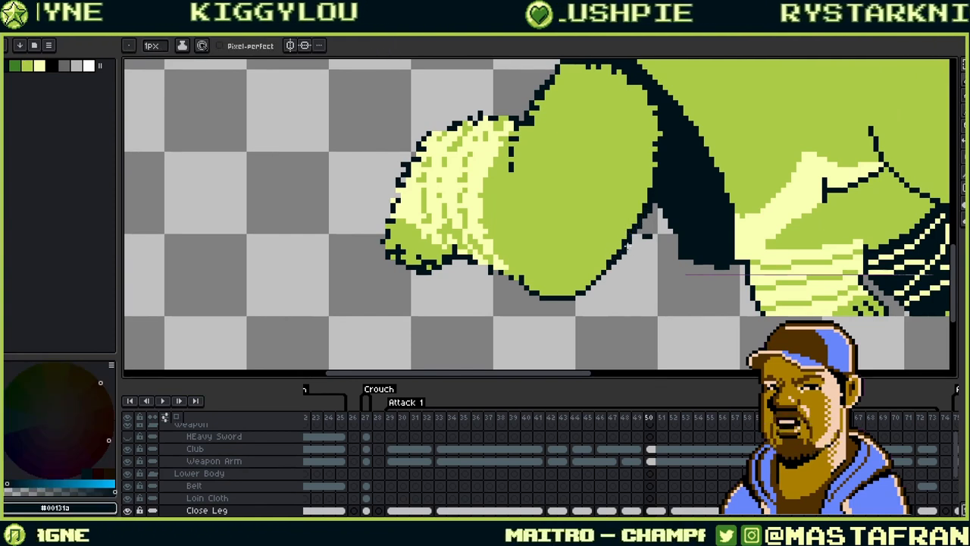
left_click(606, 261, "alt")
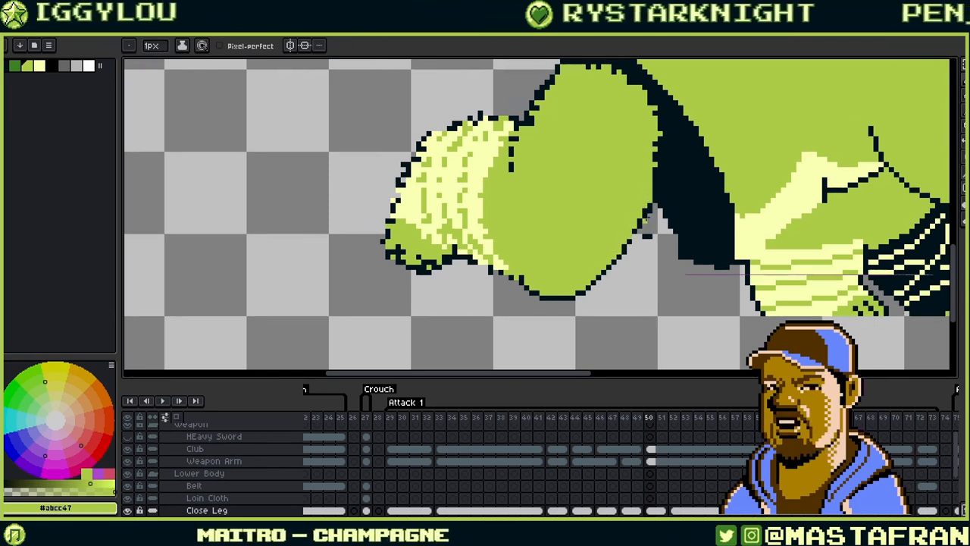
left_click(635, 236, "alt")
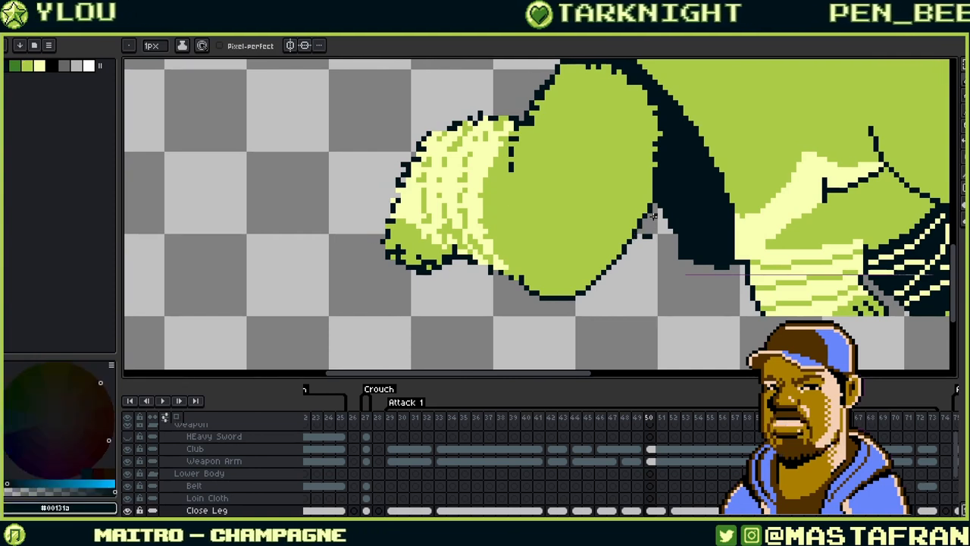
- Rework pixels along the thigh's left edge, alternating green skin and dark outline colours
left_click_drag(653, 216, 600, 255)
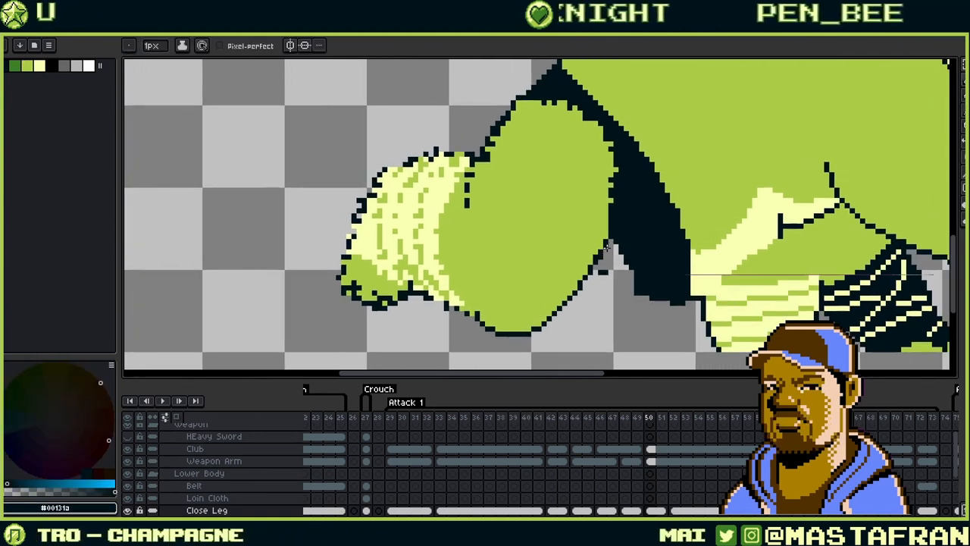
left_click(605, 244, "alt")
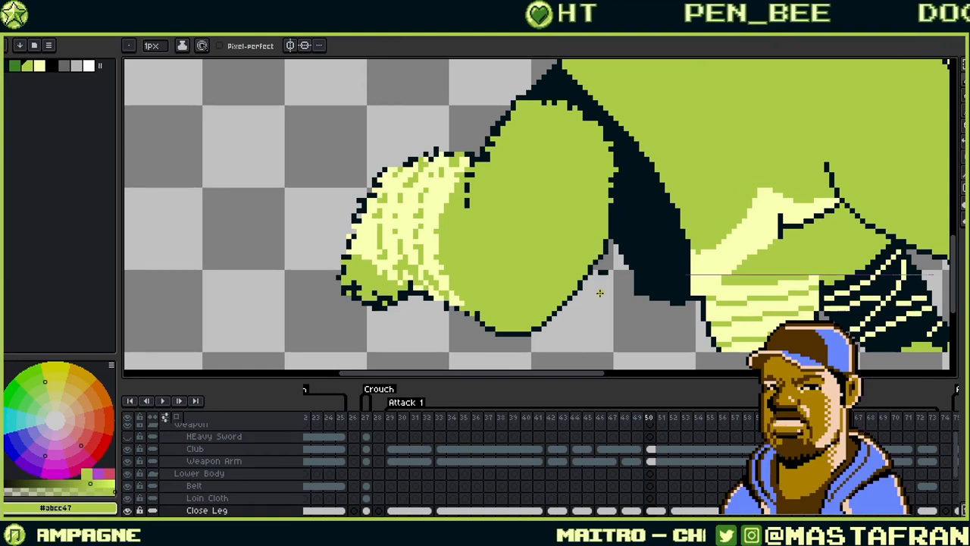
left_click_drag(598, 287, 566, 266)
left_click(561, 248, "alt")
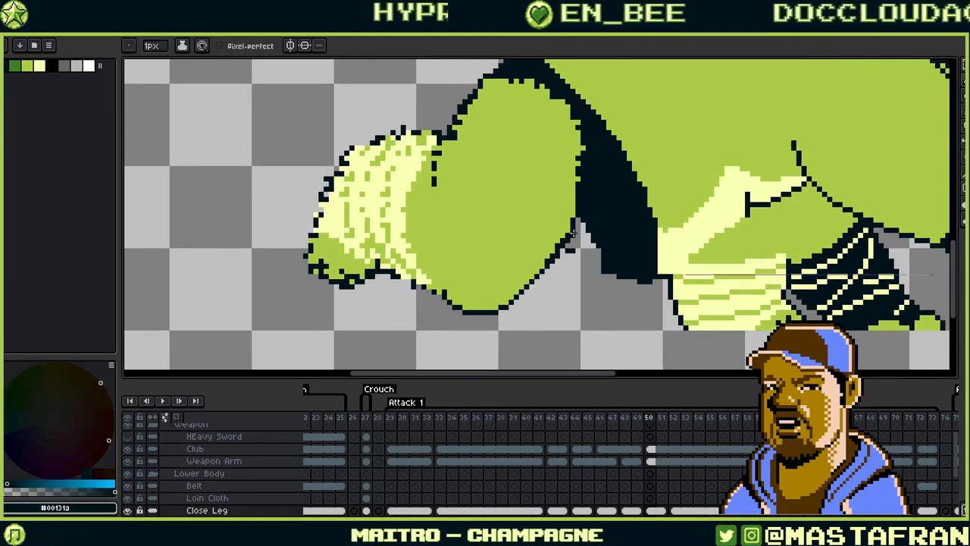
left_click(547, 257, "alt")
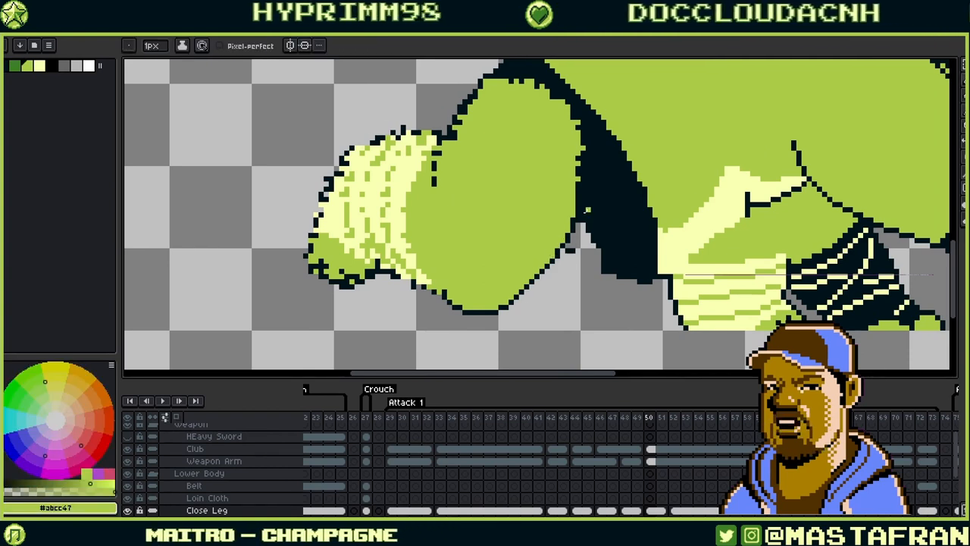
left_click(584, 211, "alt")
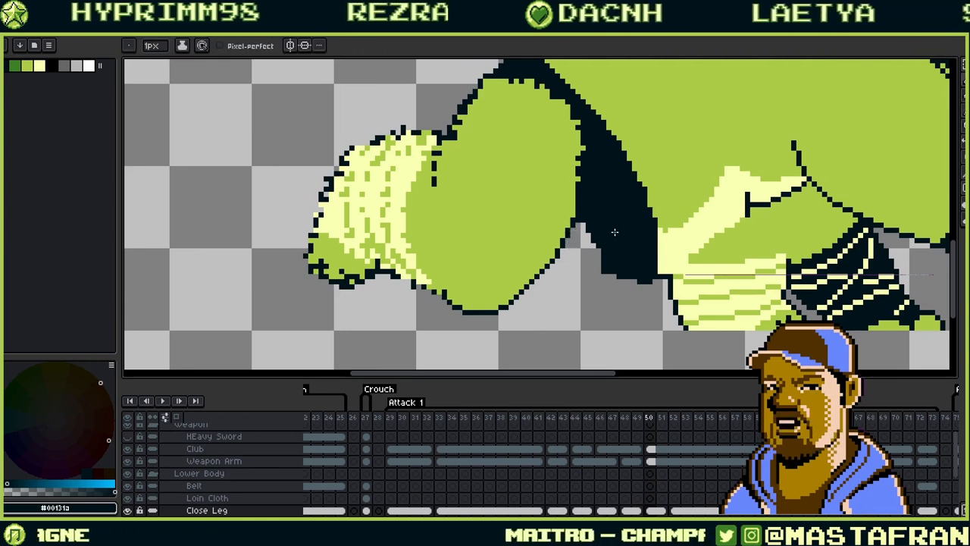
left_click_drag(516, 182, 645, 252)
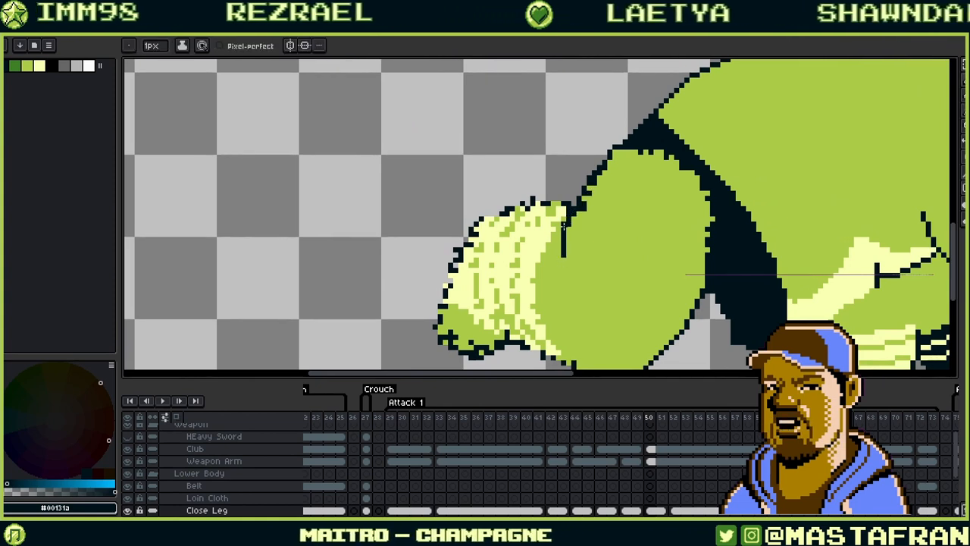
- Draw a new dark contour left of the old line and cover the thick outline in green
left_click_drag(563, 227, 553, 274)
left_click(584, 229, "alt")
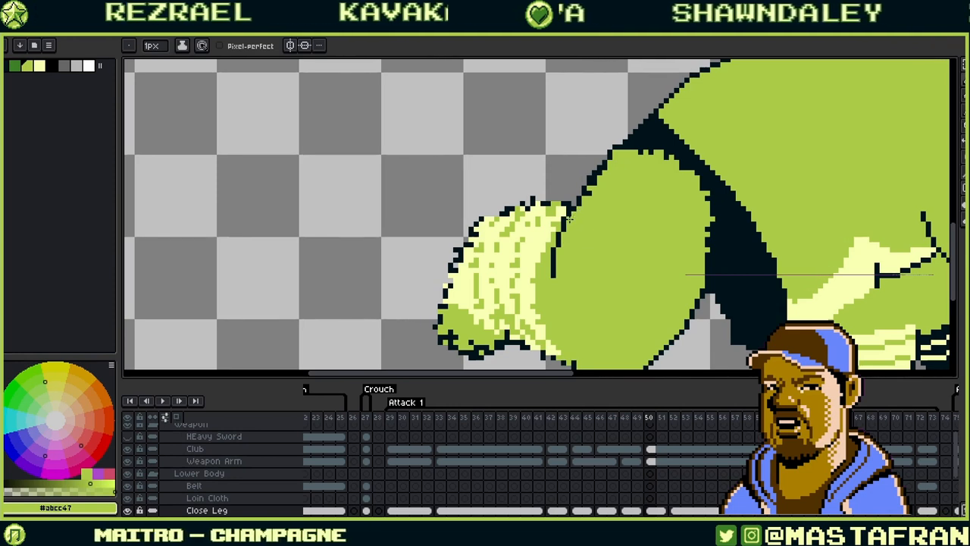
left_click_drag(585, 199, 607, 161)
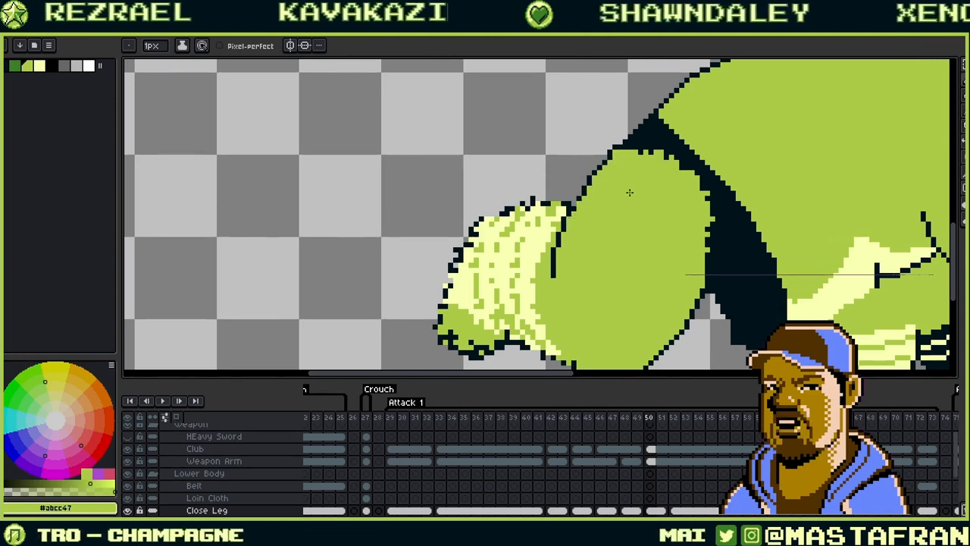
left_click_drag(589, 224, 546, 278)
- Refine the remaining thigh-fist contour pixels, switching between dark outline and green
key("alt")
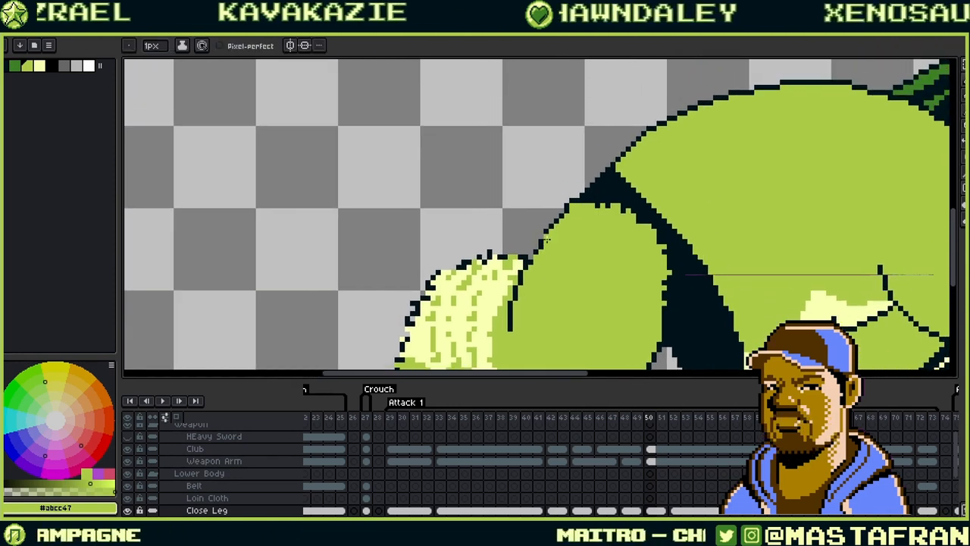
left_click(600, 181, "alt")
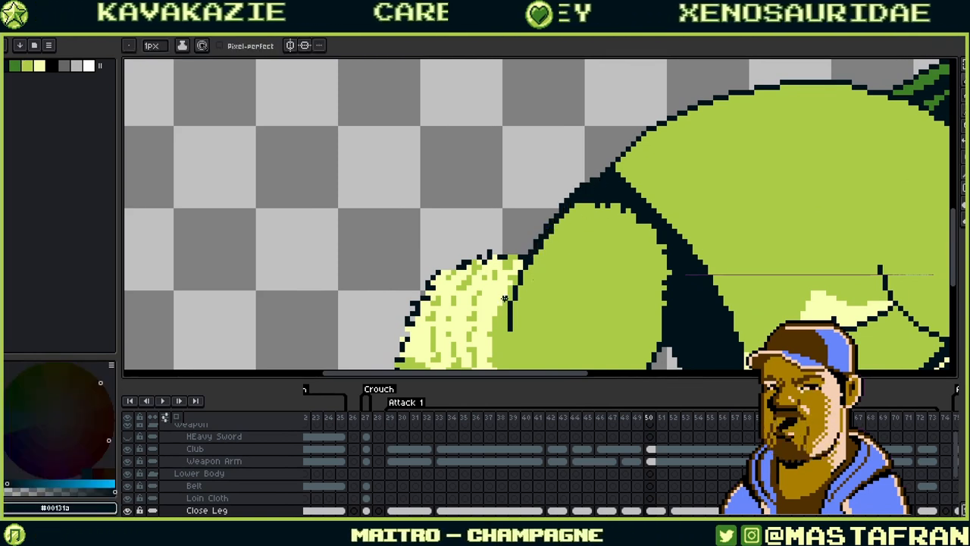
left_click(539, 250, "alt")
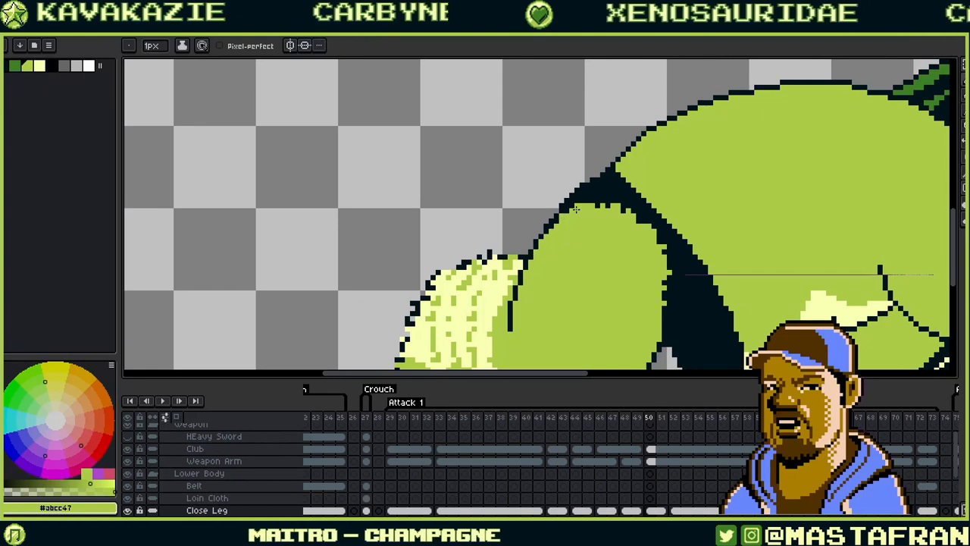
left_click(542, 236, "alt")
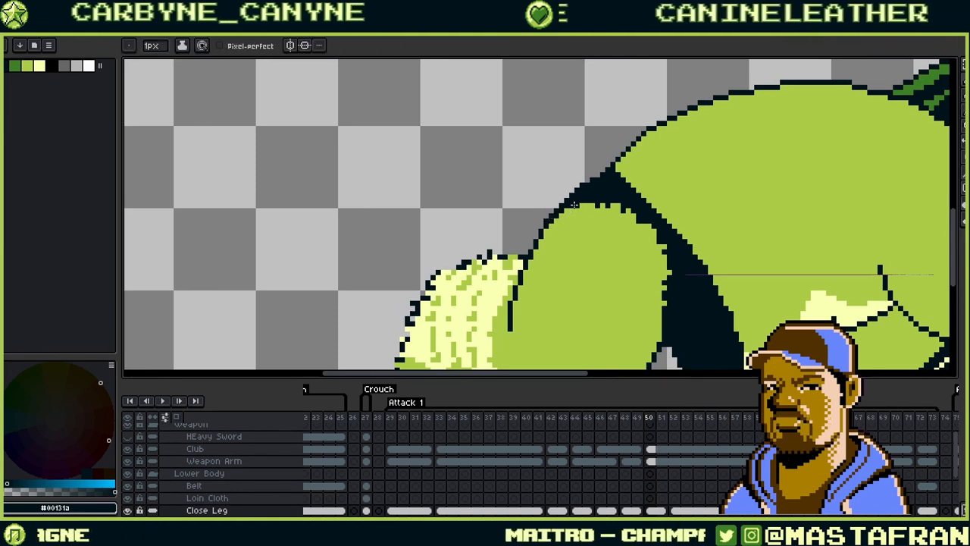
left_click(563, 214, "alt")
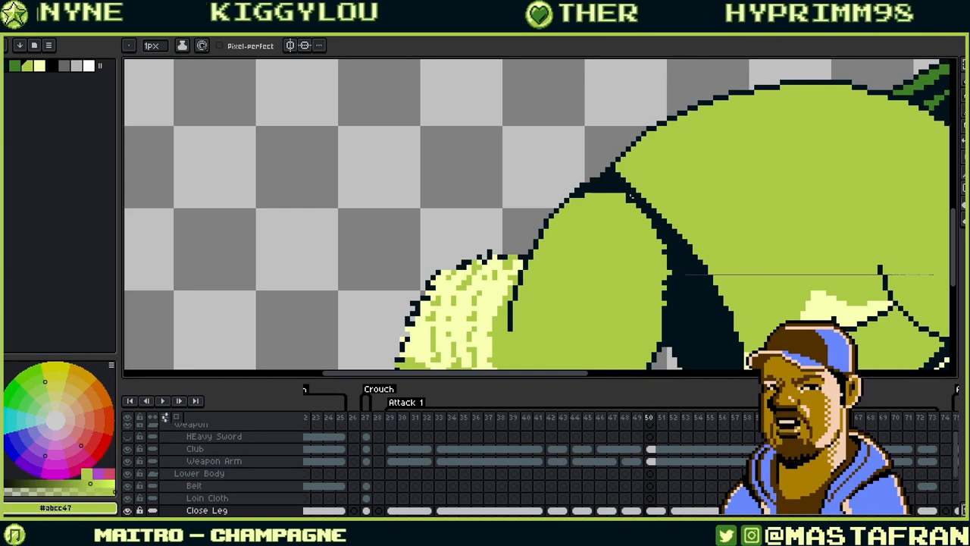
left_click(660, 241, "alt")
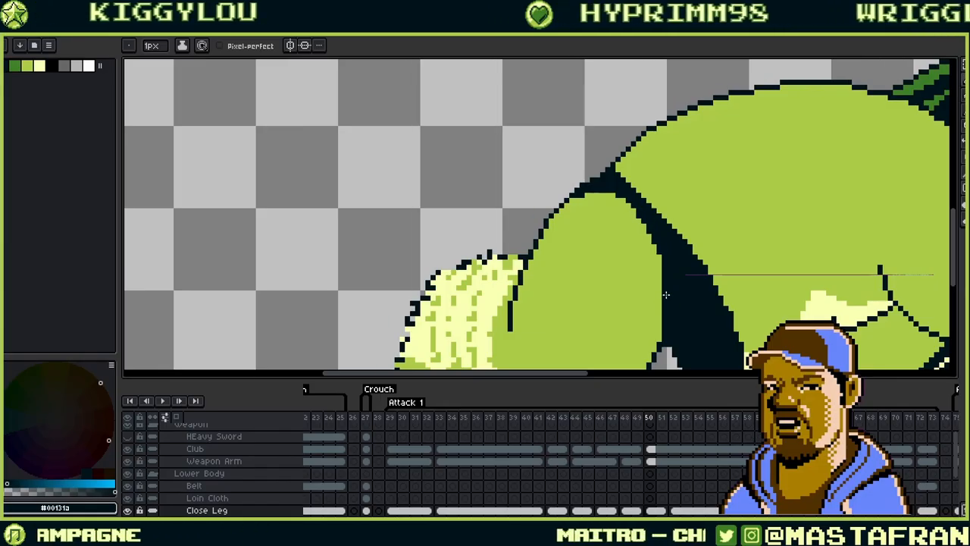
left_click_drag(666, 297, 628, 208)
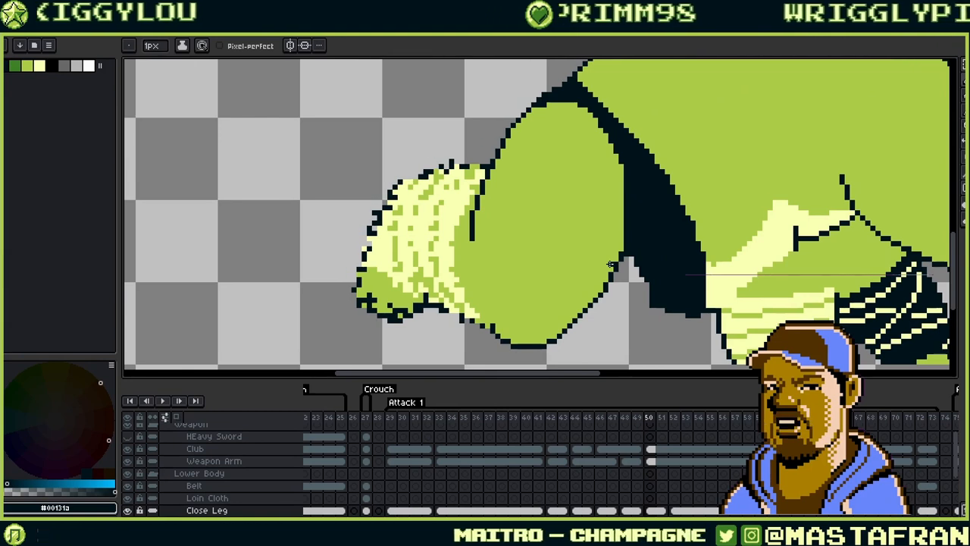
- Pencil dark #00131a outline pixels along the thigh's lower-left edge, touching up with green
left_click_drag(542, 258, 645, 167)
mouse_move(600, 246)
left_mouse_down()
mouse_move(574, 231)
mouse_move(598, 245)
left_mouse_up()
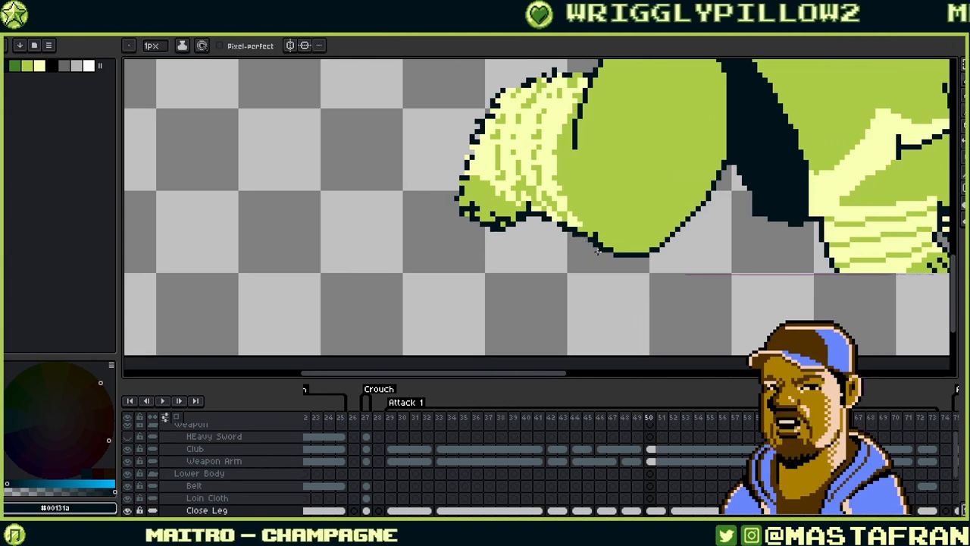
left_click(555, 214, "alt")
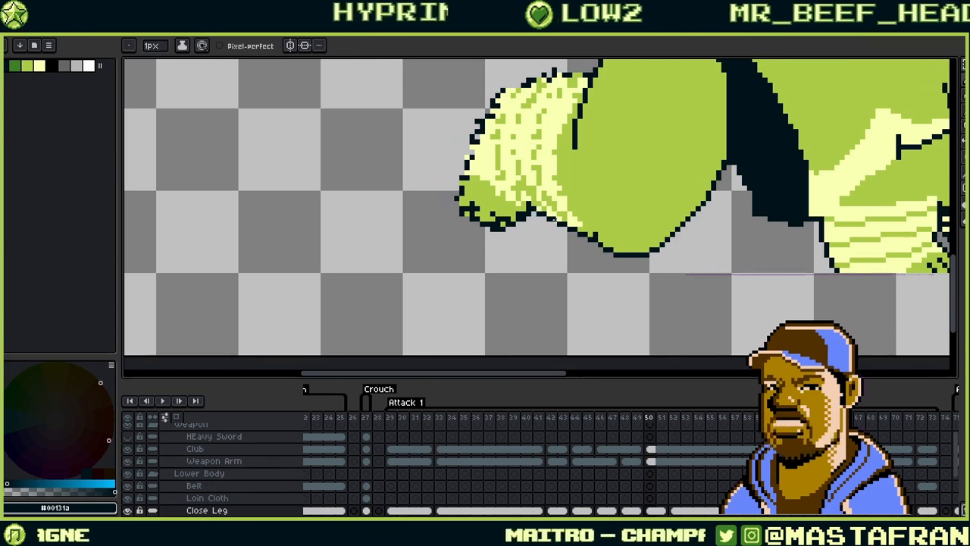
left_click(598, 237, "alt")
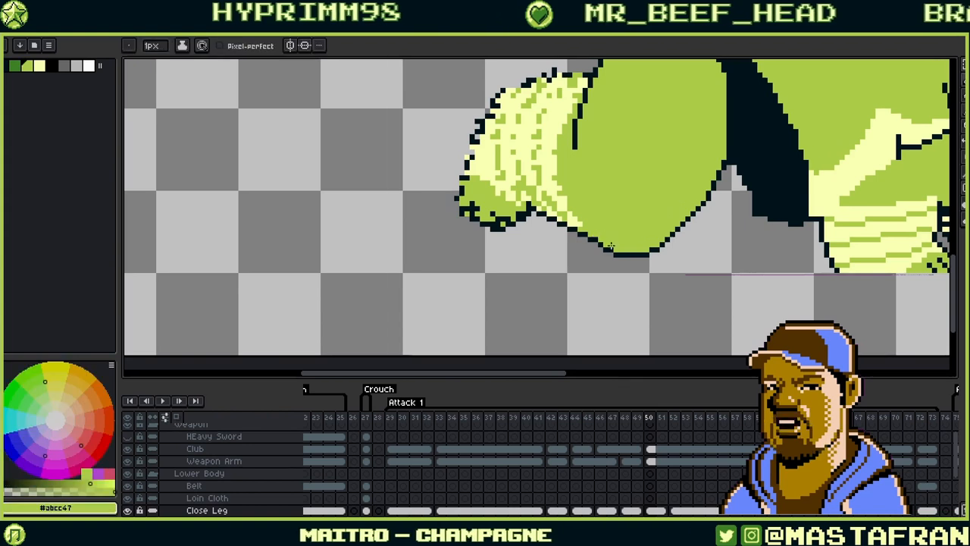
left_click(631, 258, "alt")
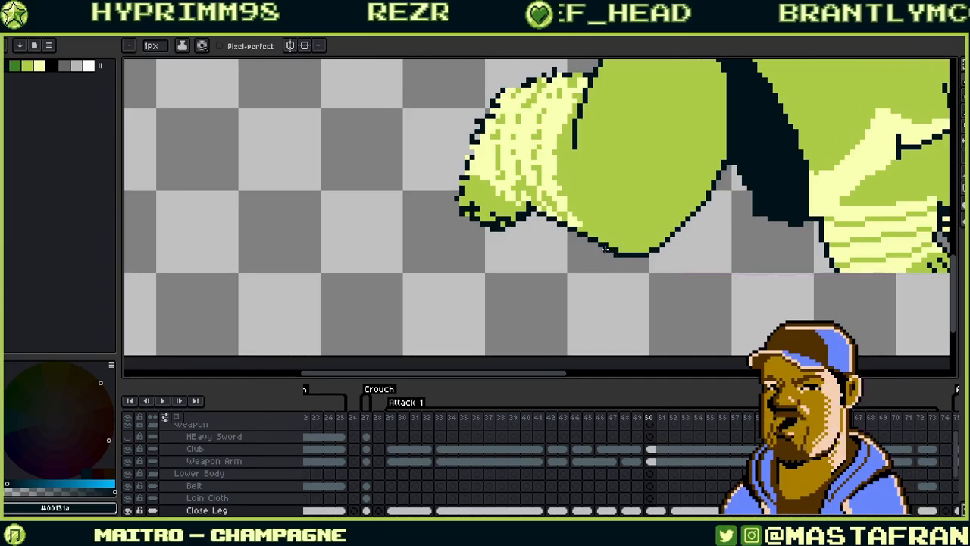
left_click(663, 185, "alt")
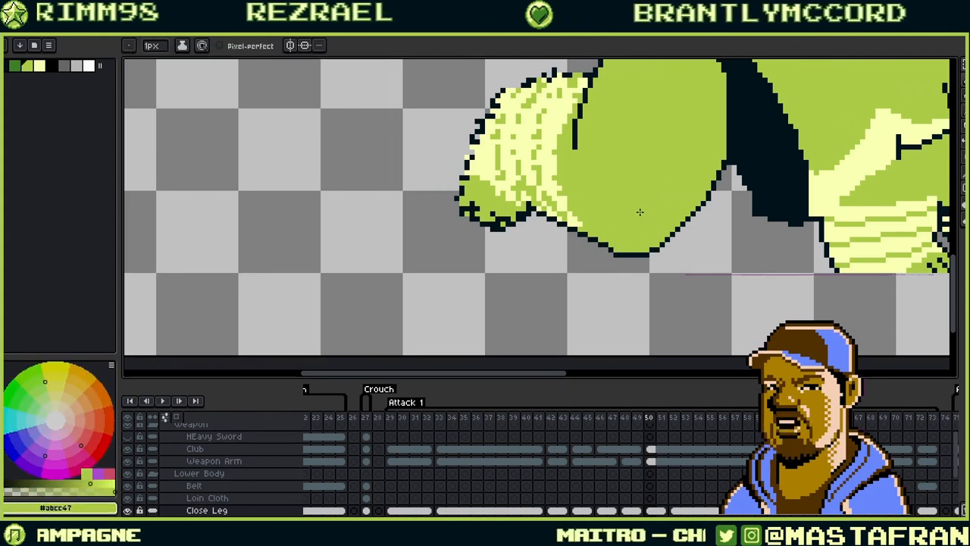
left_click(613, 250, "alt")
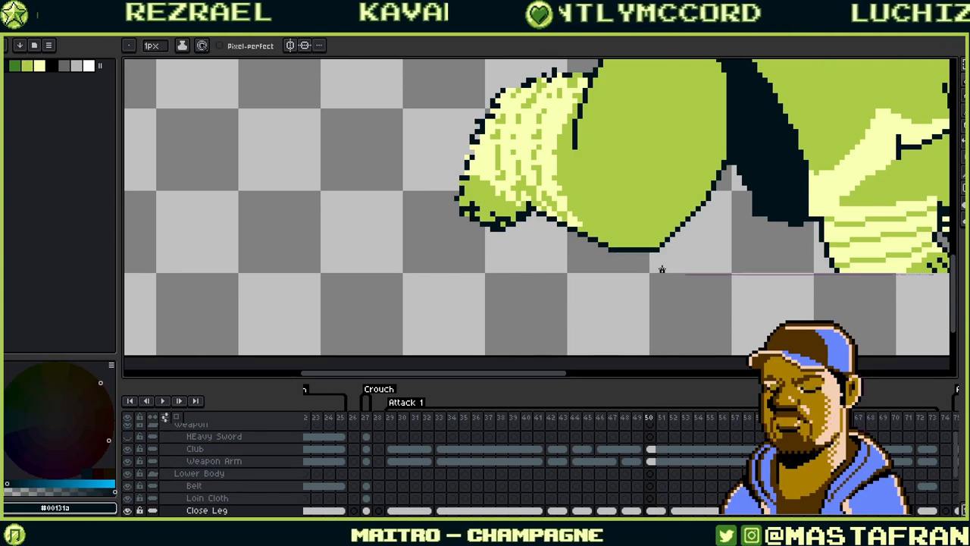
left_click_drag(655, 256, 570, 316)
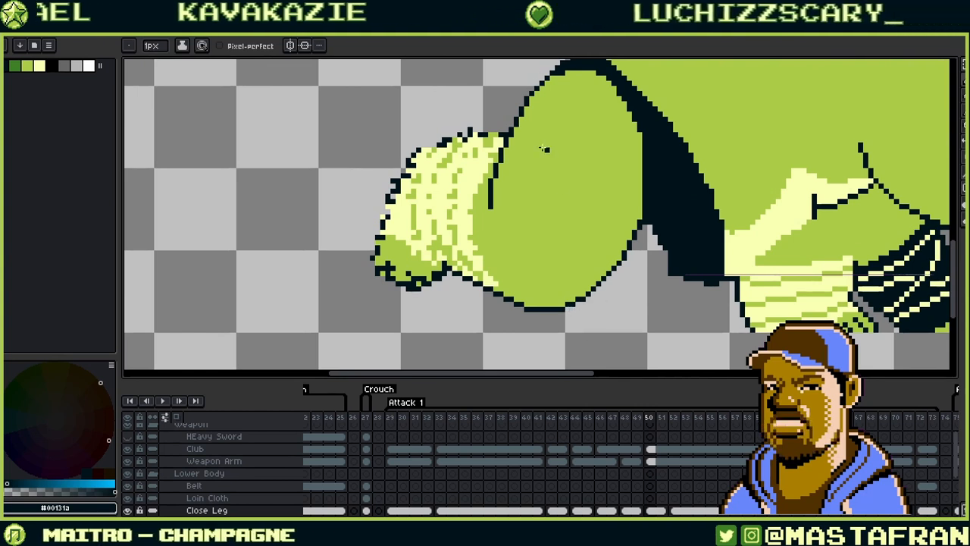
- Paint the stray dark pixels near the toe green
left_click(480, 272, "alt")
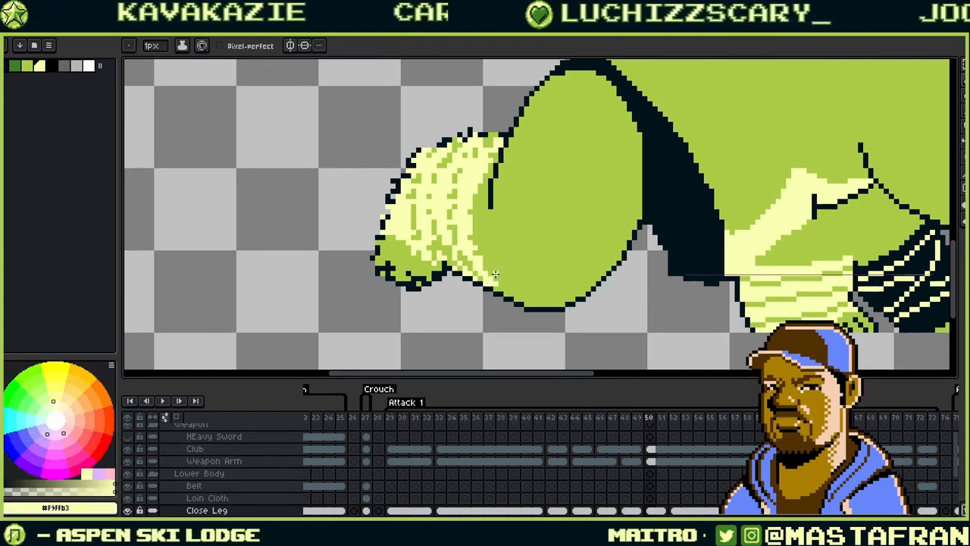
left_click(506, 275, "alt")
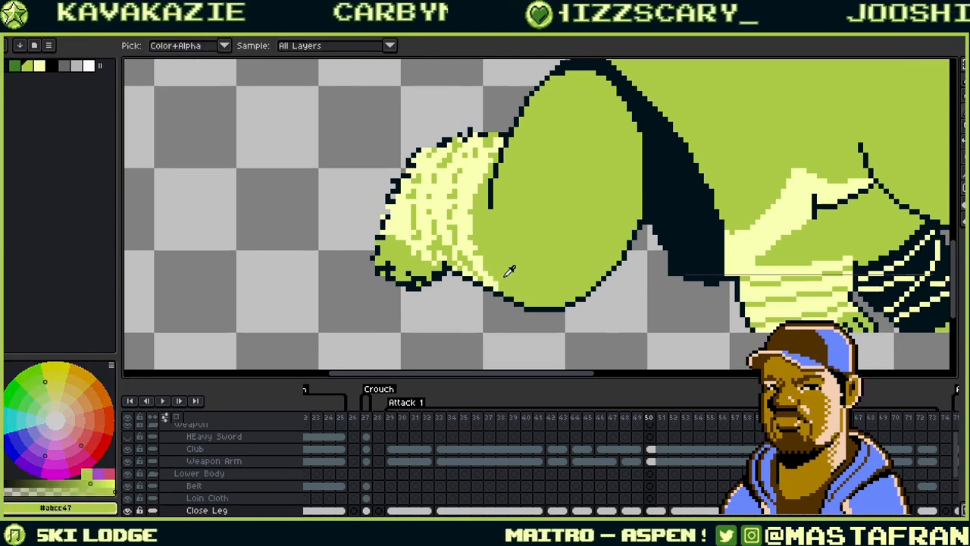
left_click(493, 148, "alt")
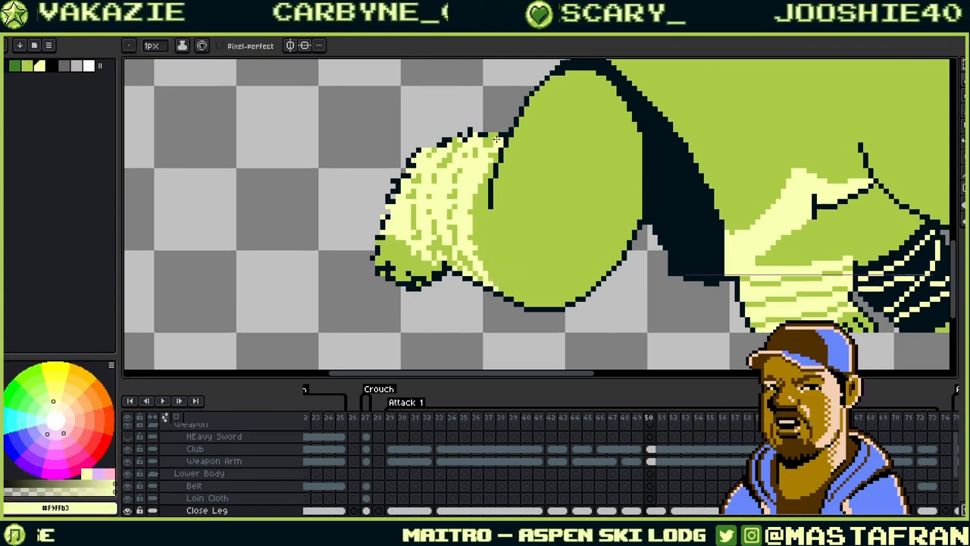
left_click(499, 134, "alt")
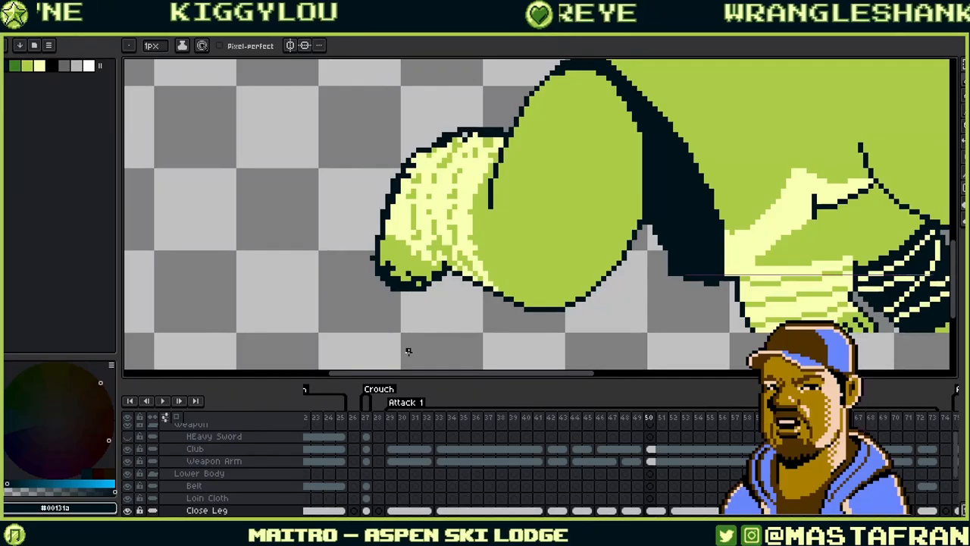
left_click(421, 265, "alt")
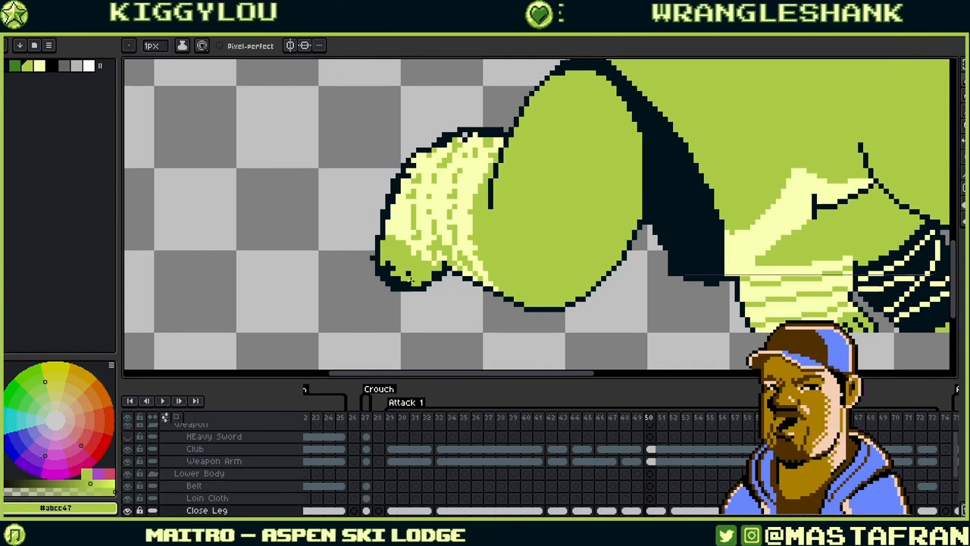
left_click(392, 268)
left_click(408, 271)
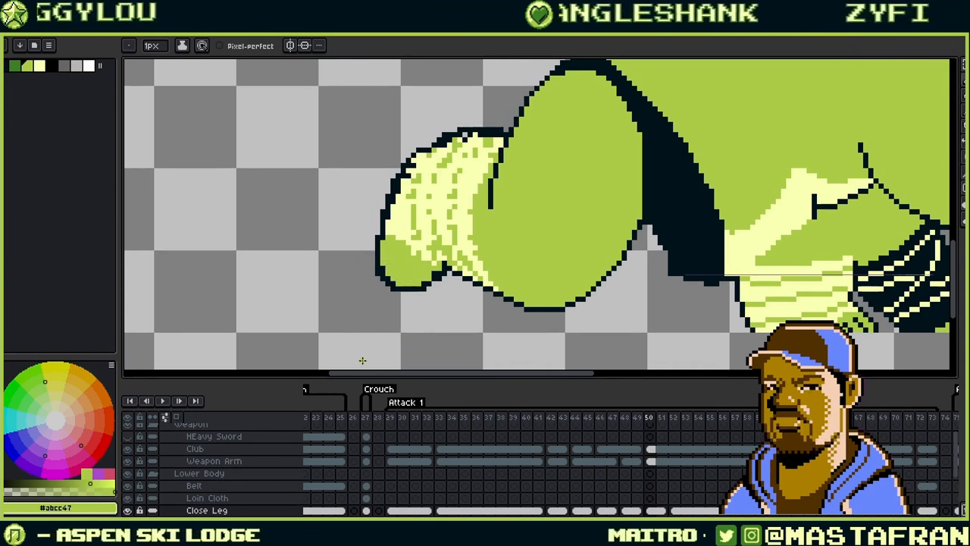
- Touch up the toe in pale yellow and dark outline, then start the green lower-left lobe
left_click(403, 203, "alt")
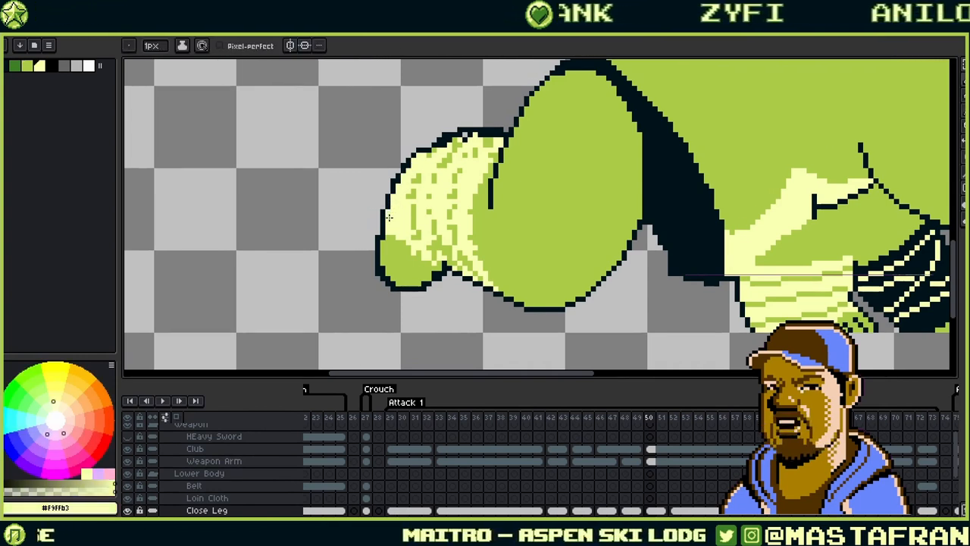
left_click(453, 136, "alt")
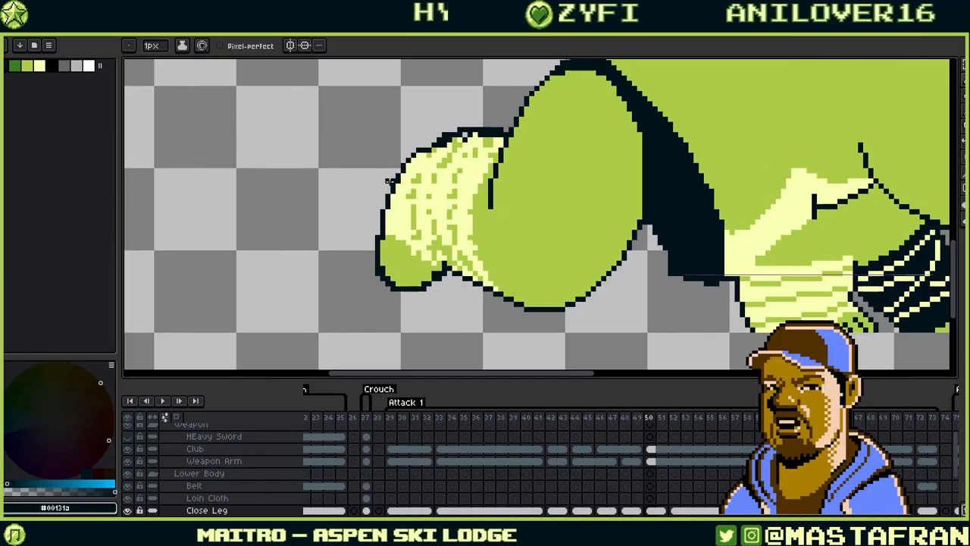
left_click(391, 226, "alt")
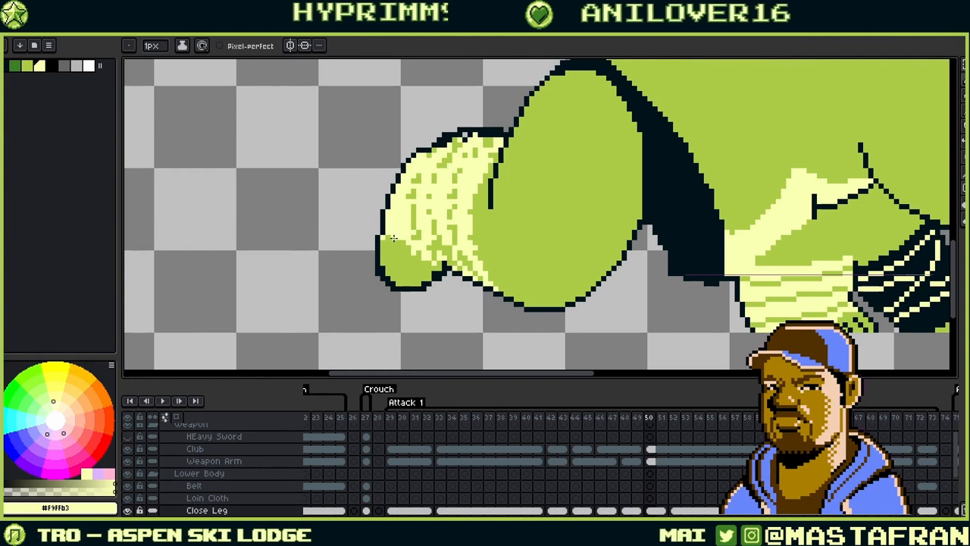
left_click(391, 273, "alt")
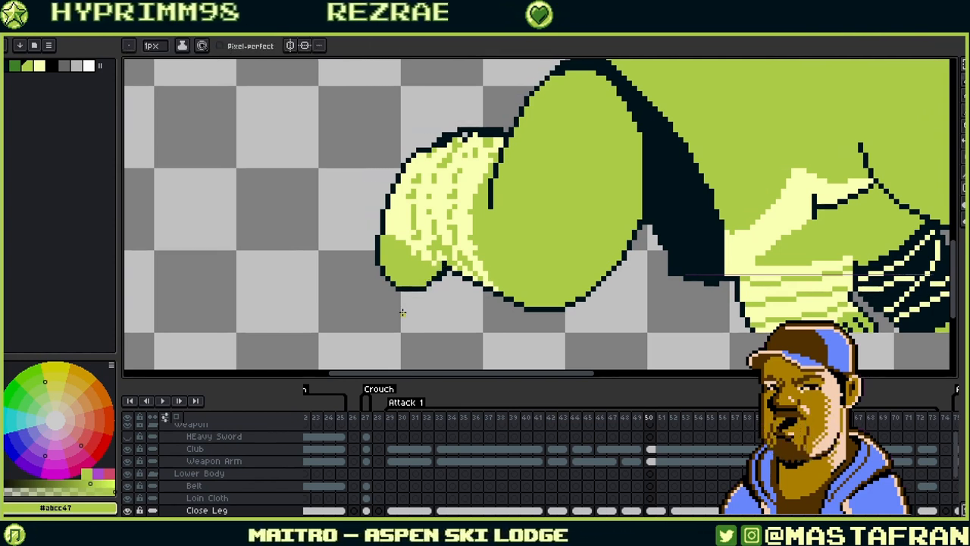
key("alt")
left_click(445, 273, "alt")
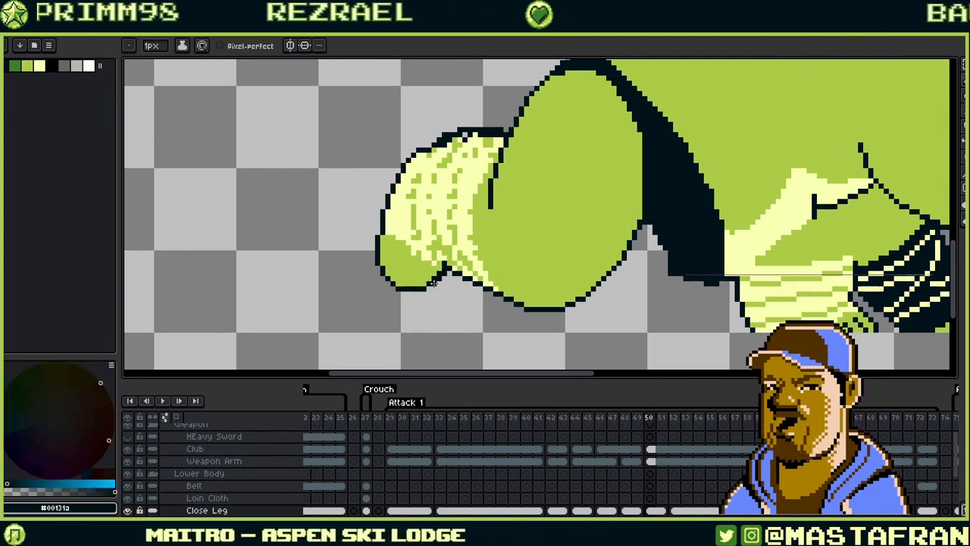
left_click(431, 278, "alt")
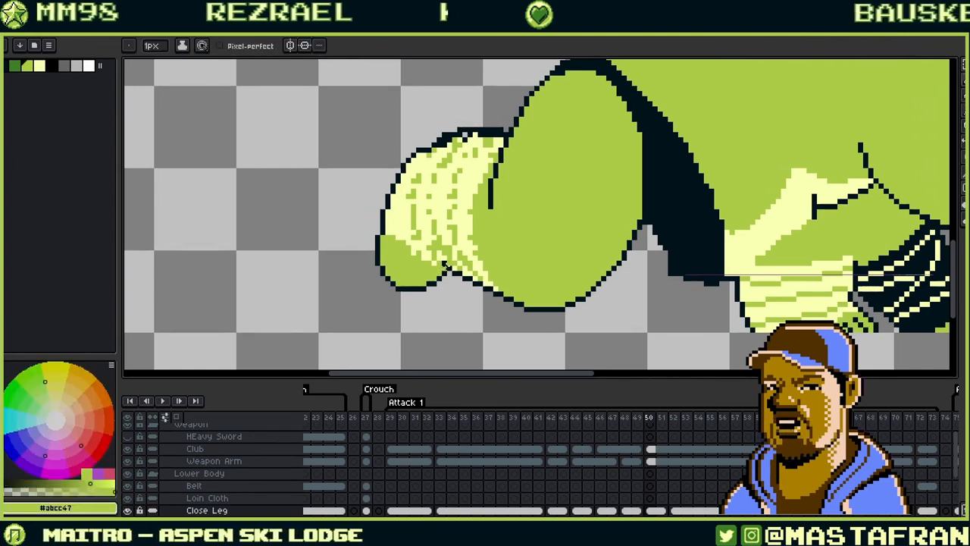
- Fill out the green lobe's edge and redraw the toe's outline with dark pixels
left_click(446, 274, "alt")
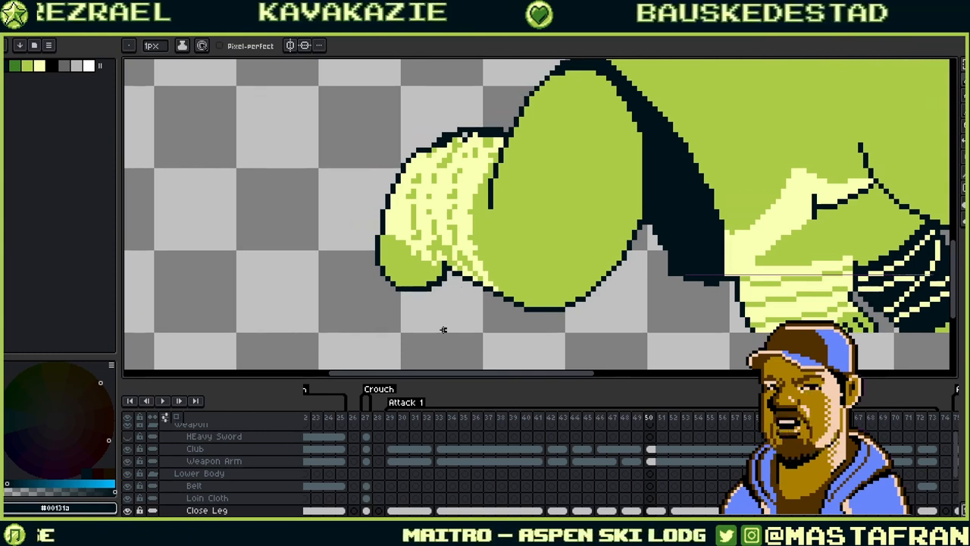
left_click(430, 272, "alt")
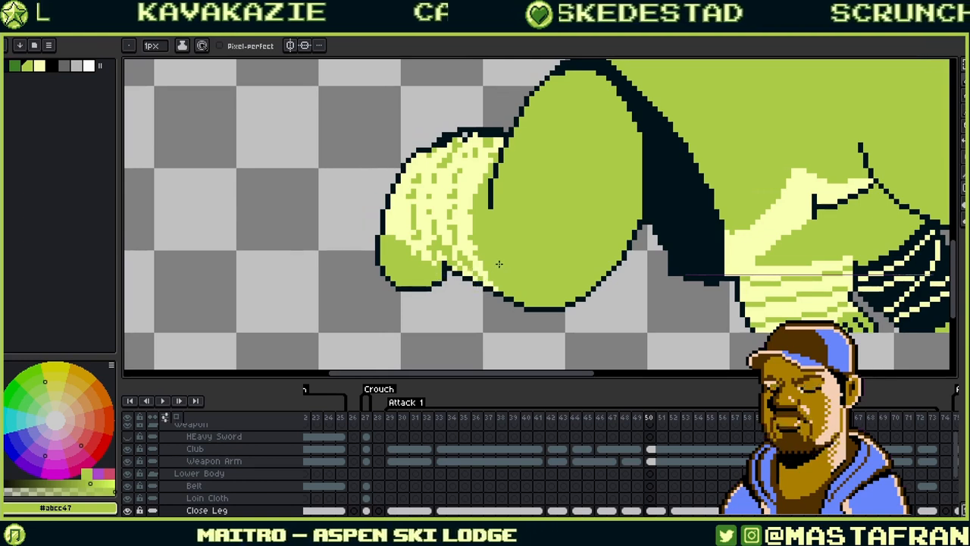
left_click(445, 269, "alt")
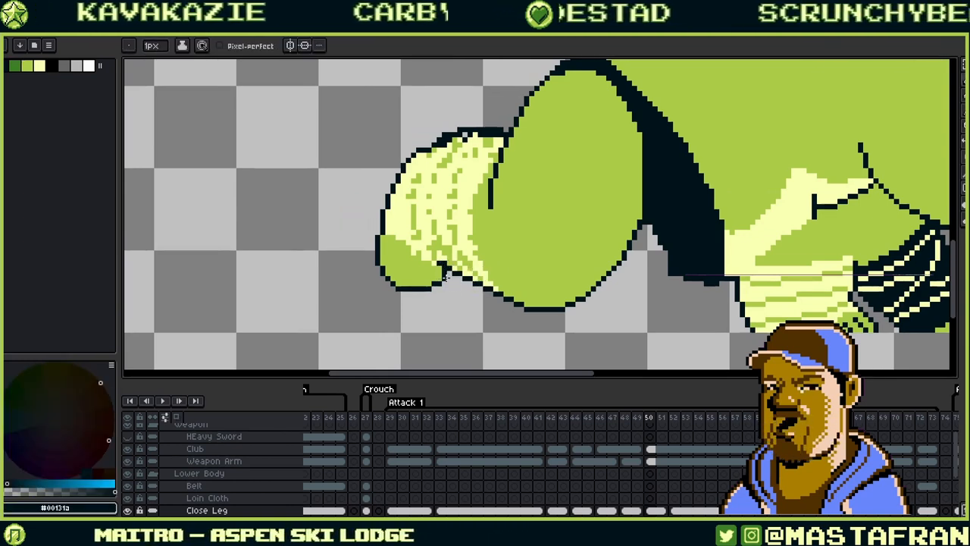
left_click(446, 268, "alt")
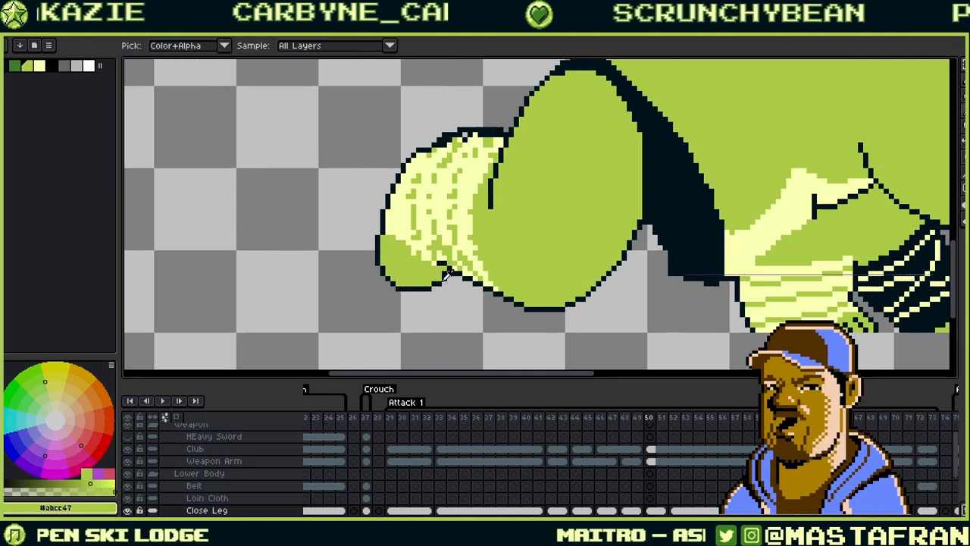
left_click(443, 282, "alt")
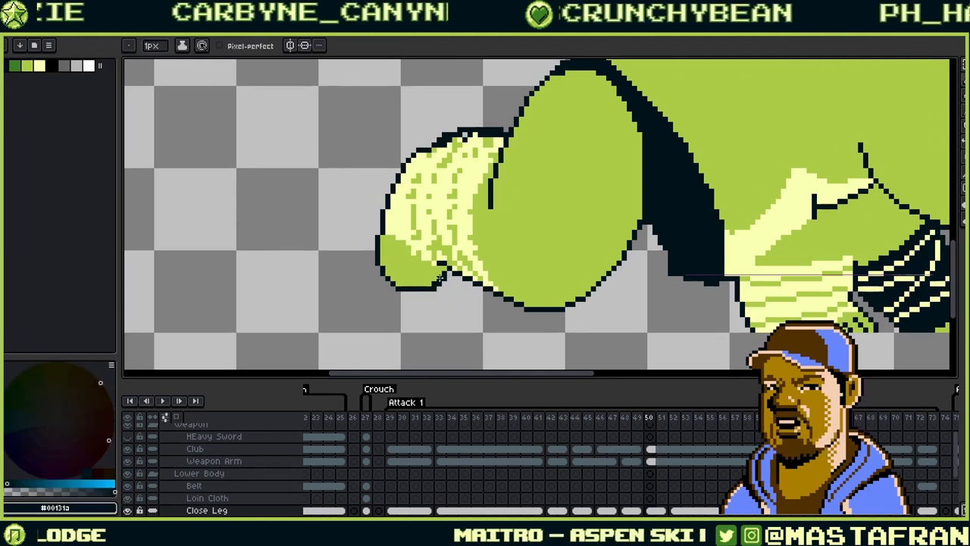
left_click(433, 281, "alt")
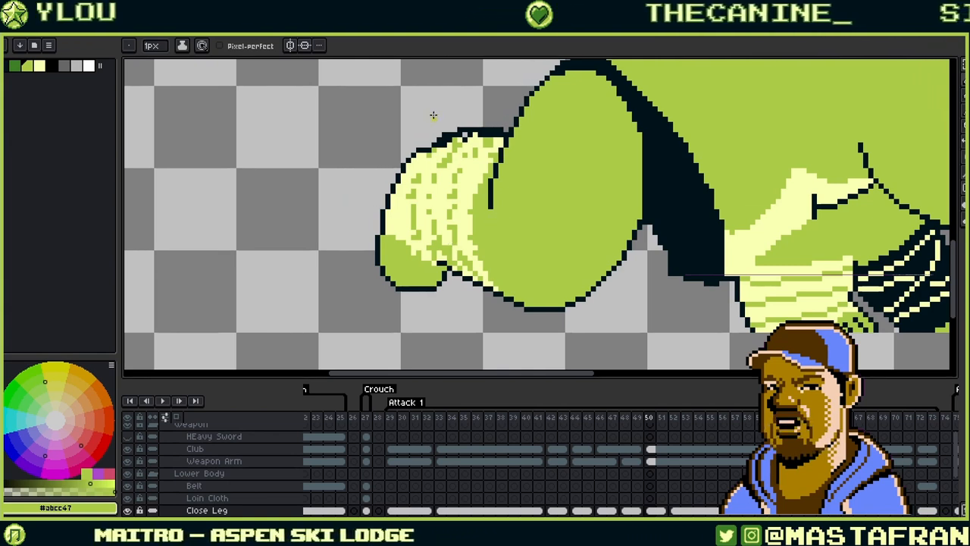
left_click(445, 144)
left_click(449, 137, "alt")
left_click_drag(434, 142, 440, 137)
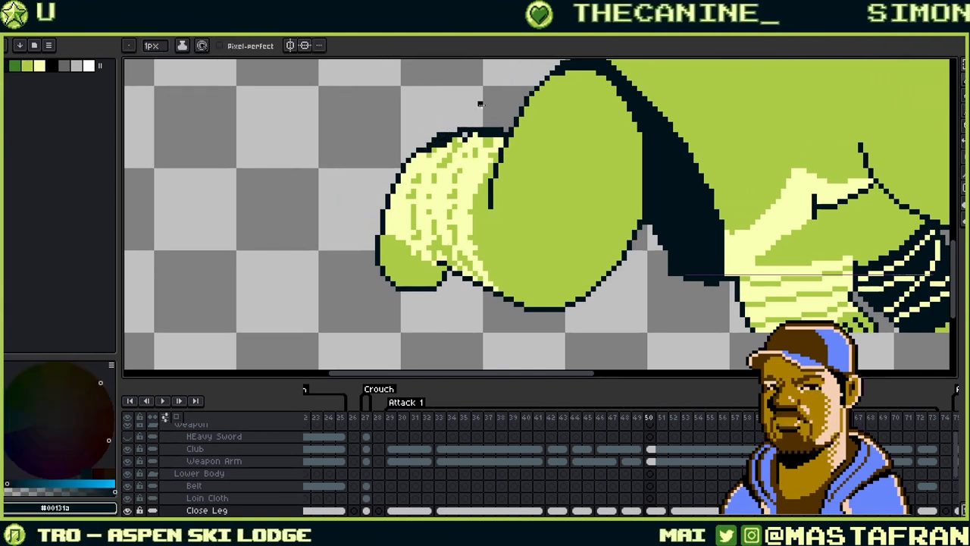
- Paint pale yellow along the toe's upper edge, turning a few outline pixels pale
left_click_drag(520, 169, 515, 273)
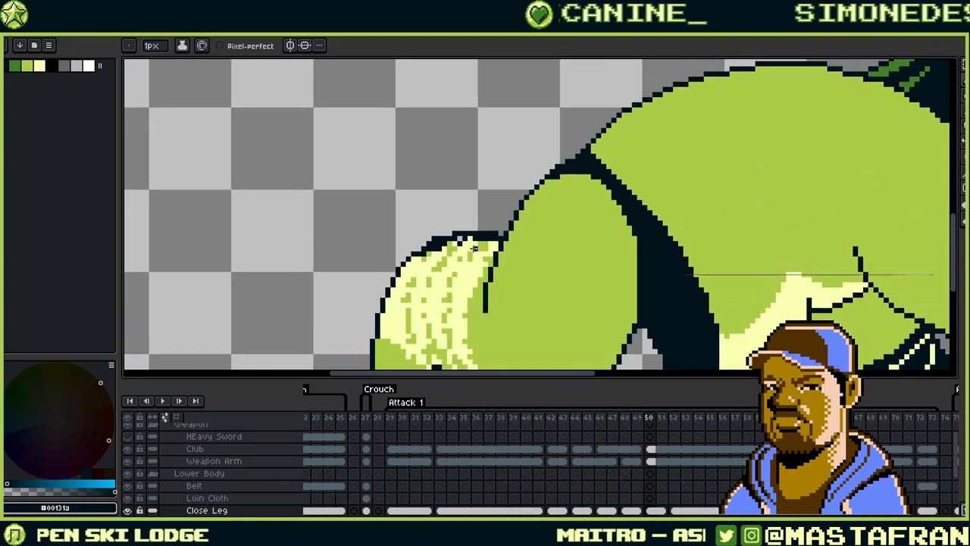
left_click(437, 257, "alt")
left_click_drag(429, 256, 459, 240)
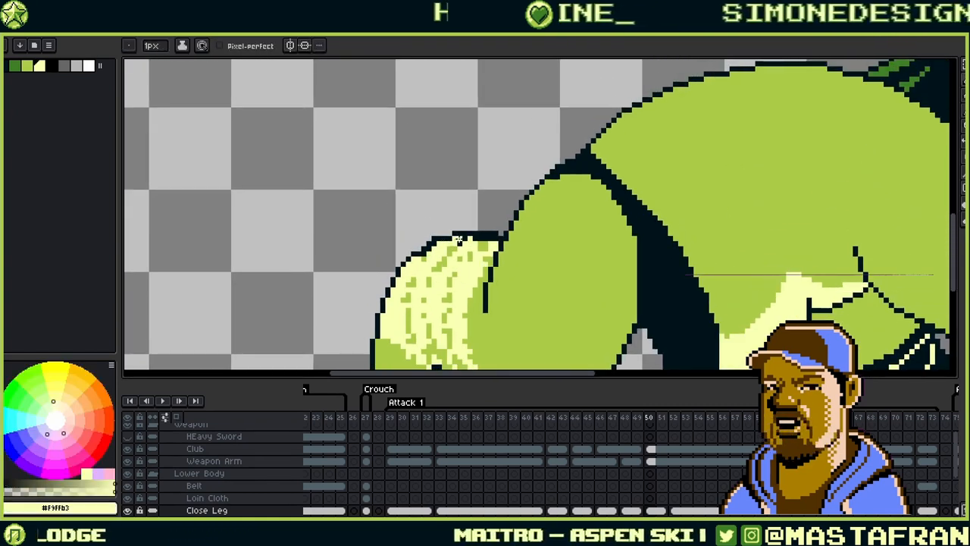
left_click(430, 246)
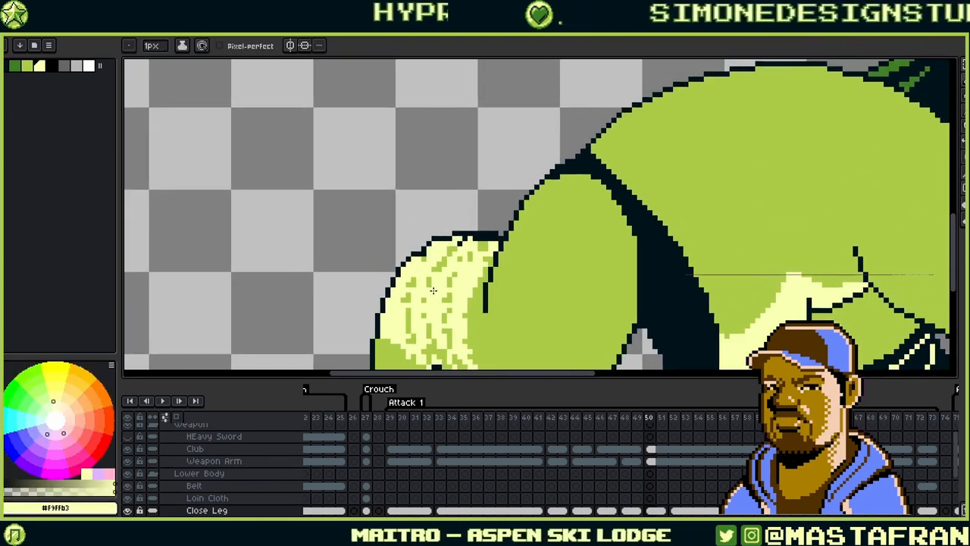
left_click_drag(432, 290, 447, 225)
- Redraw the toe's top edge with dark outline pixels and fill the gaps beneath in pale yellow
left_click(438, 192, "alt")
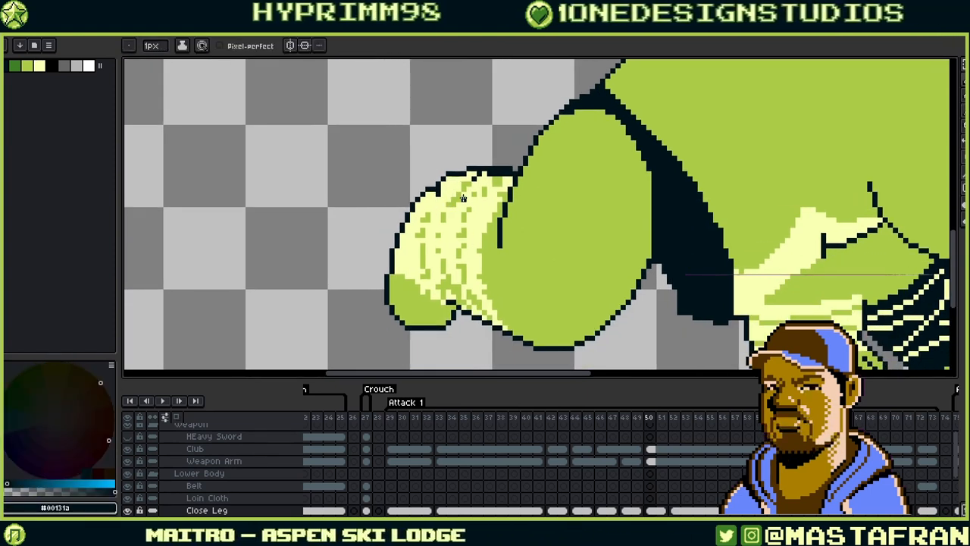
scroll(462, 197, "up", 3)
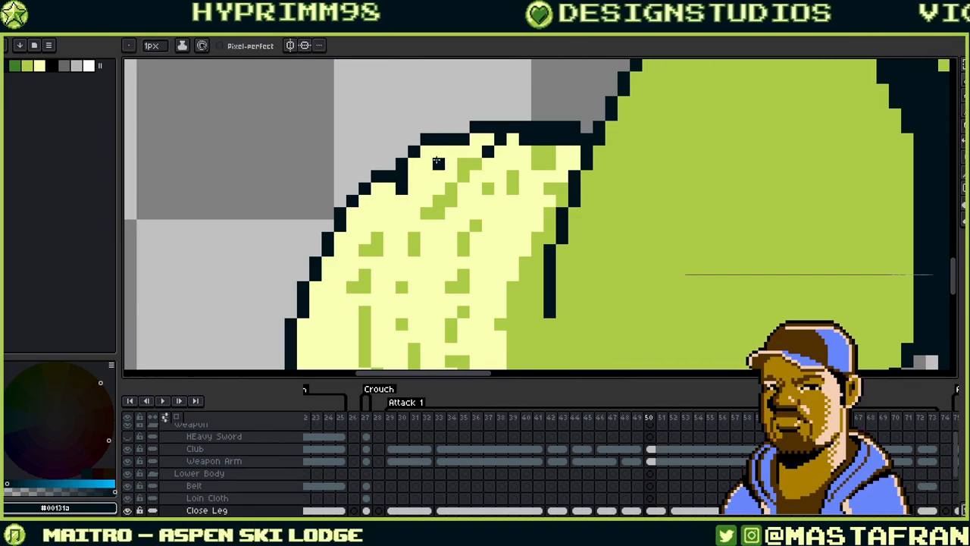
mouse_move(426, 152)
left_mouse_down()
mouse_move(464, 133)
mouse_move(400, 164)
mouse_move(437, 141)
left_mouse_up()
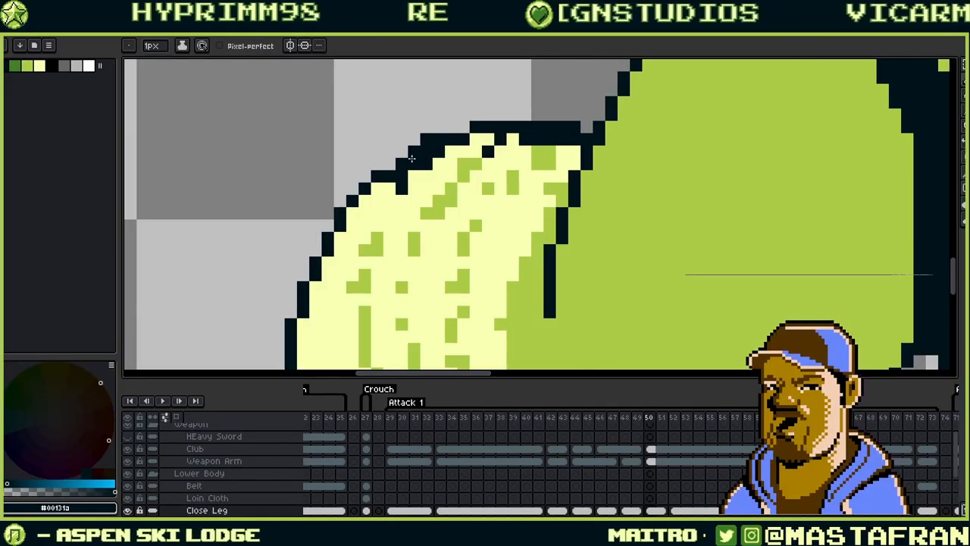
left_click(427, 176, "alt")
left_click(429, 166)
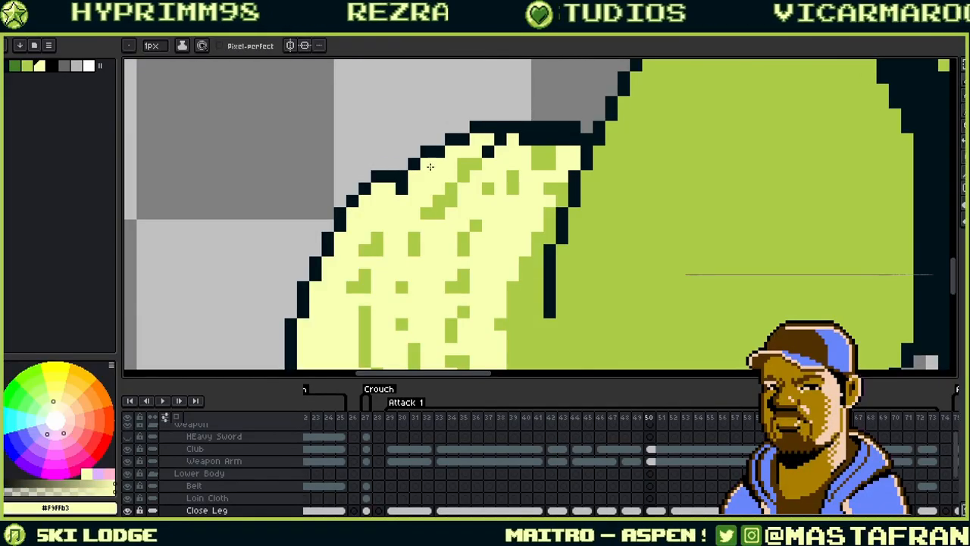
left_click_drag(516, 157, 469, 194)
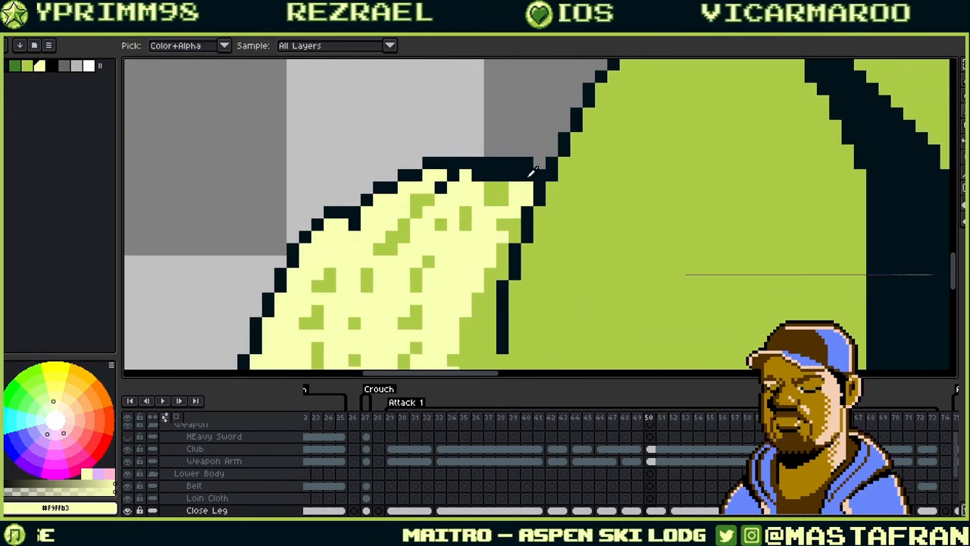
left_click_drag(528, 175, 475, 176)
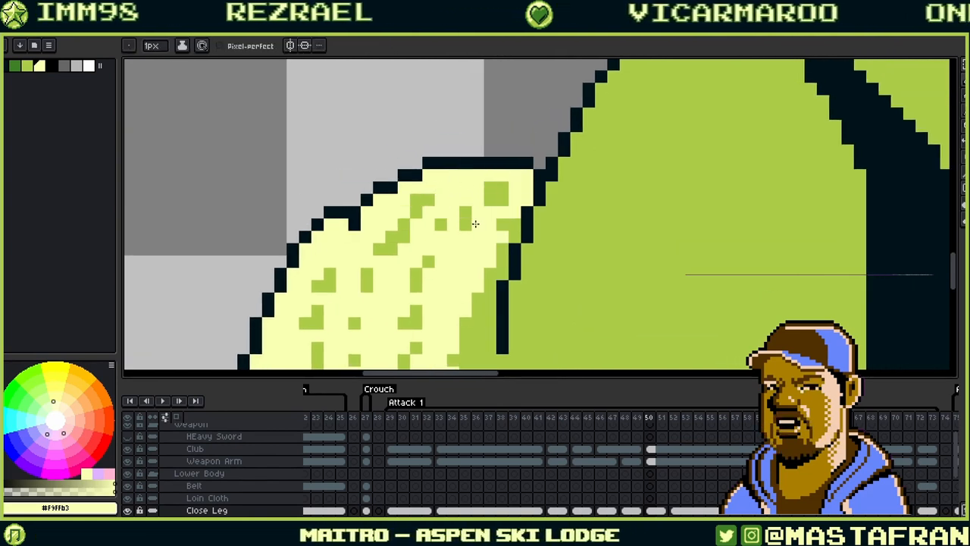
left_click_drag(475, 223, 515, 147)
scroll(472, 220, "down", 2)
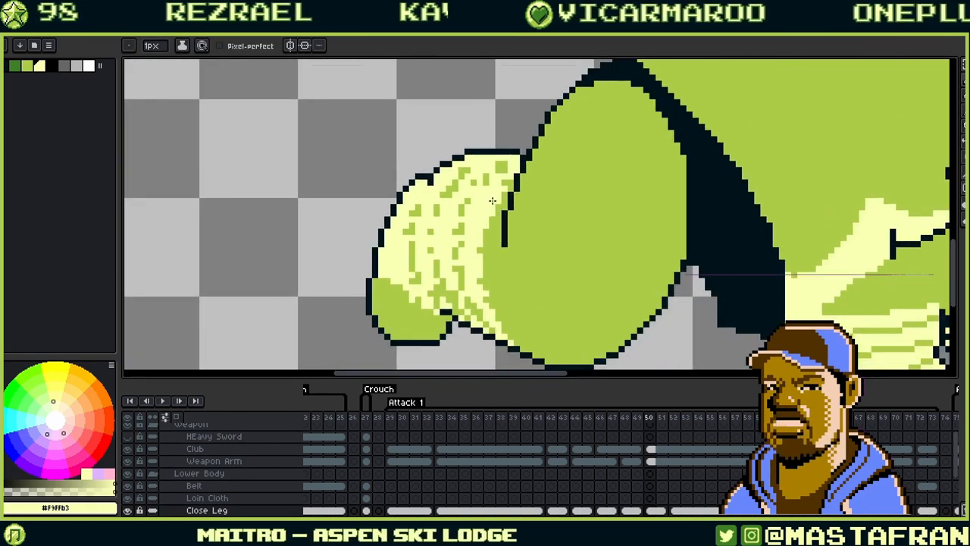
scroll(492, 201, "up", 1)
mouse_move(428, 253)
left_mouse_down()
mouse_move(463, 225)
mouse_move(552, 196)
left_mouse_up()
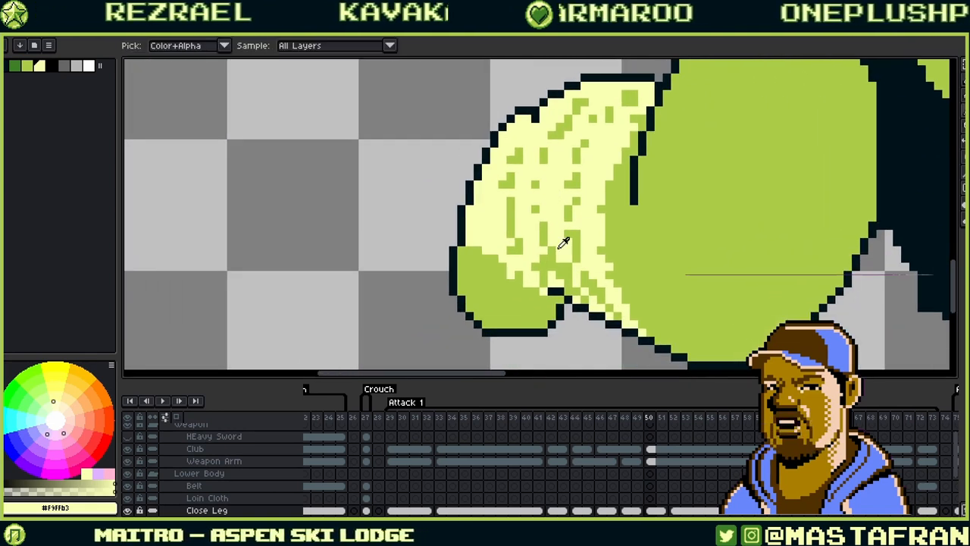
left_click_drag(550, 263, 584, 258)
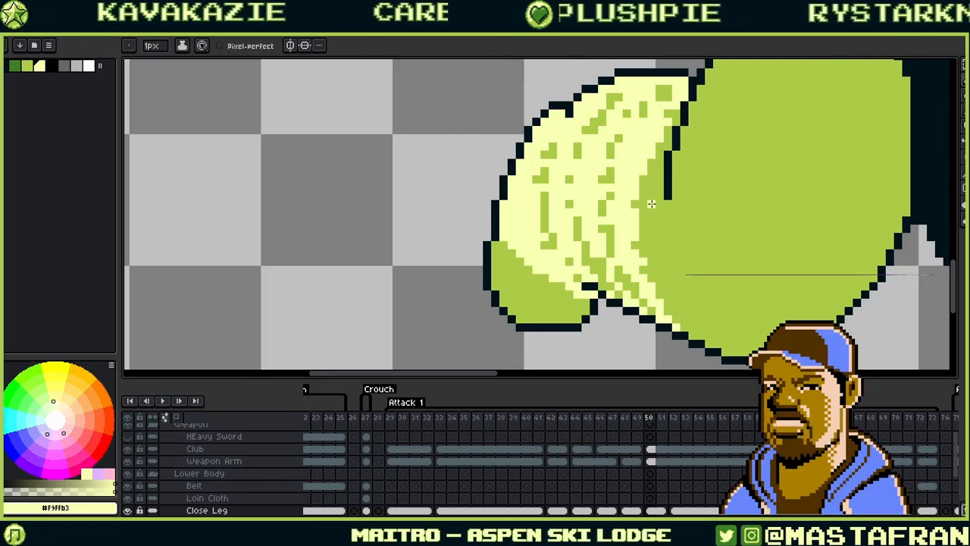
- Move over the fist and sample its green and pale-yellow stripe colours
left_click_drag(651, 203, 669, 219)
left_click(593, 289, "alt")
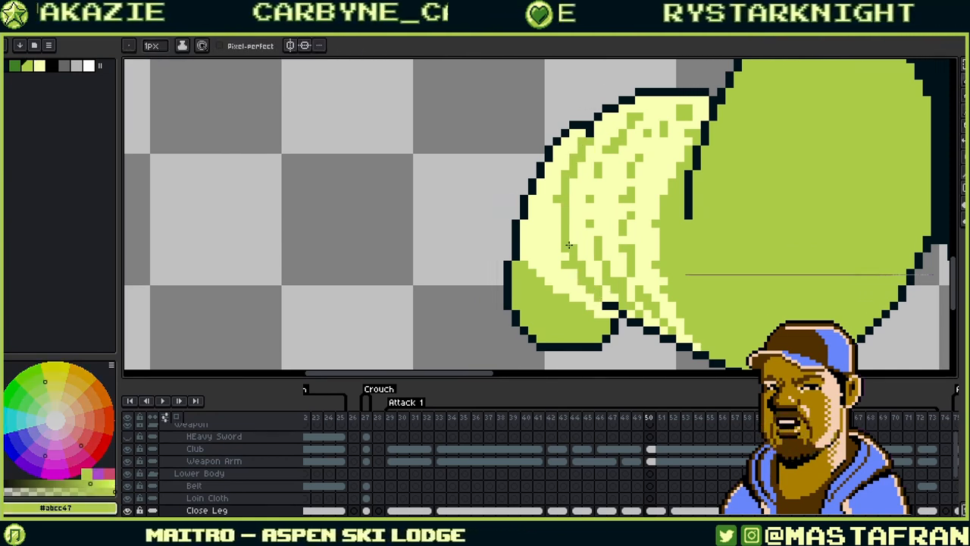
left_click(560, 199, "alt")
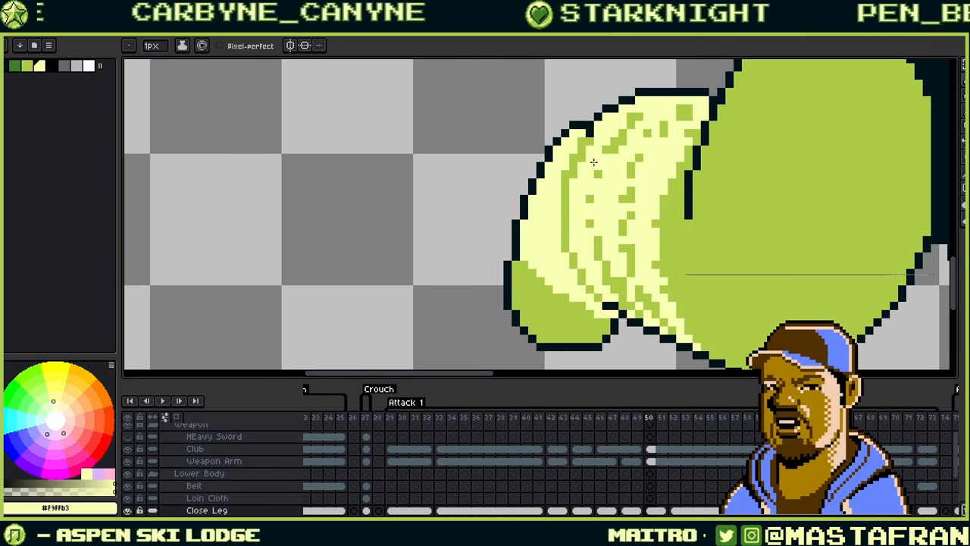
left_click_drag(593, 161, 591, 216)
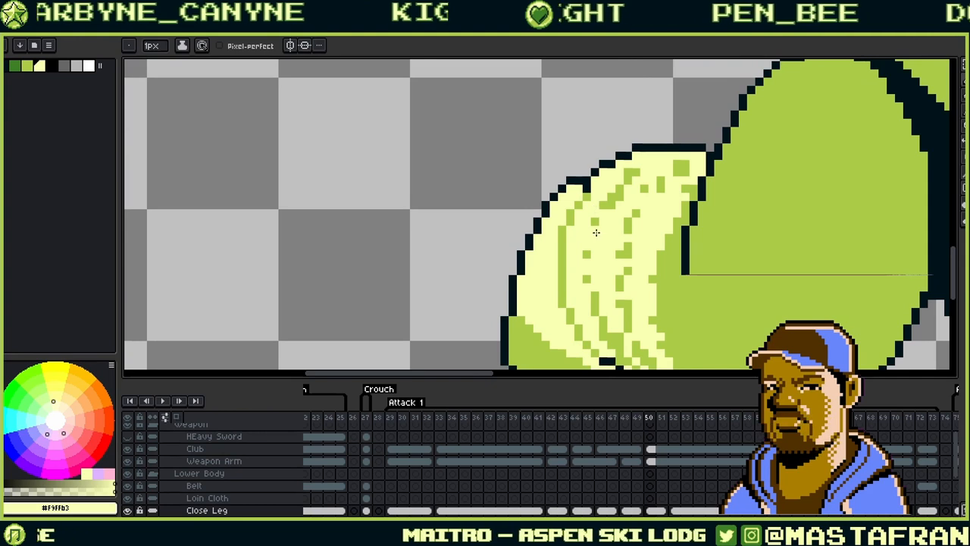
key("alt")
left_click(589, 193, "alt")
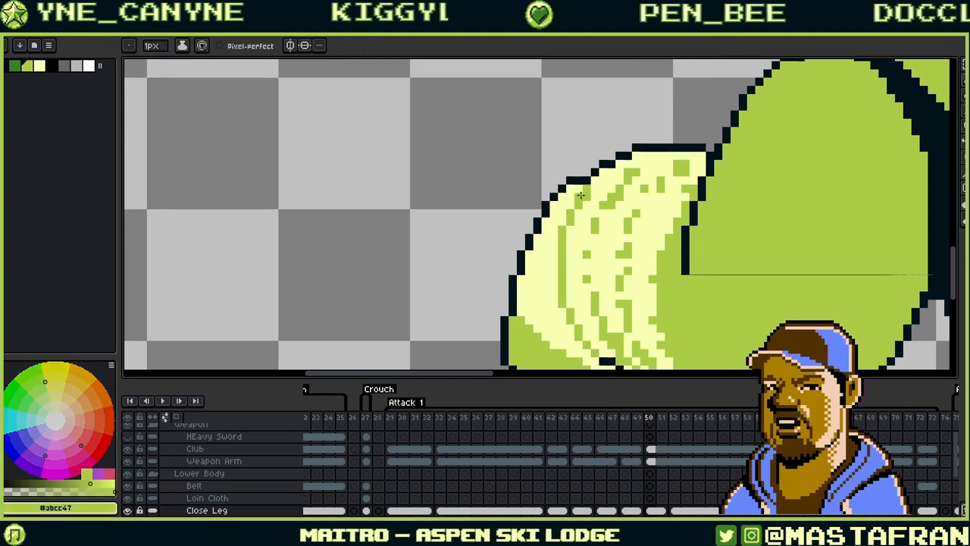
left_click(581, 196, "alt")
left_click_drag(641, 241, 628, 185)
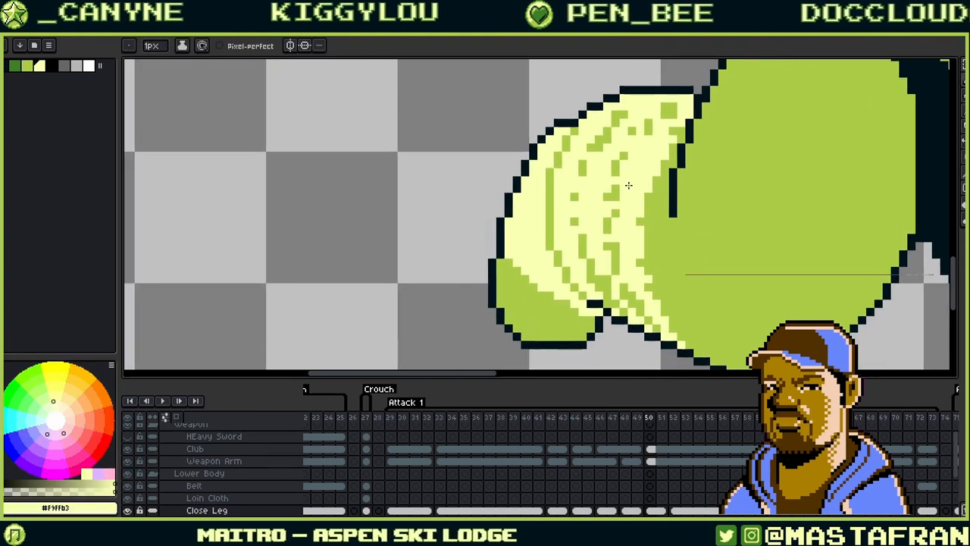
left_click_drag(611, 216, 568, 255)
key("alt")
key("alt")
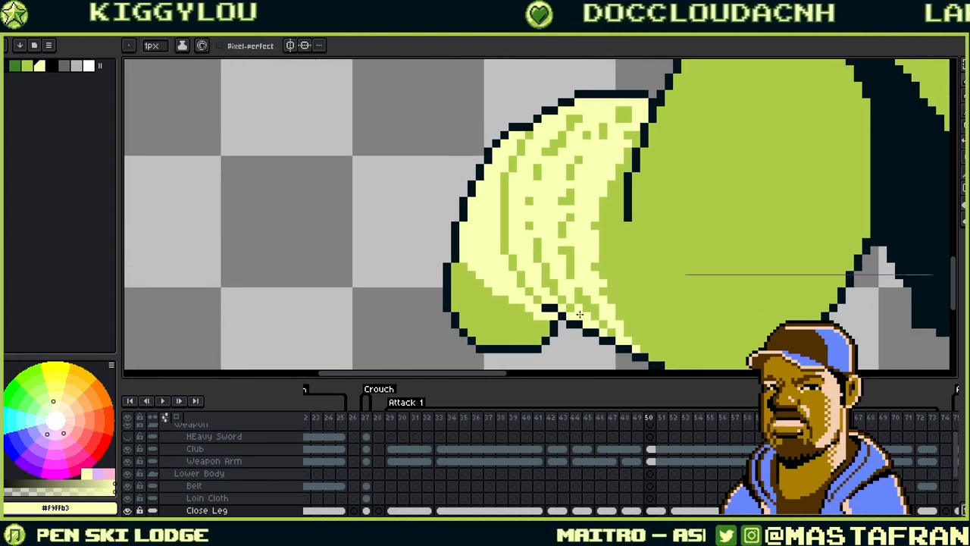
left_click_drag(574, 288, 568, 288)
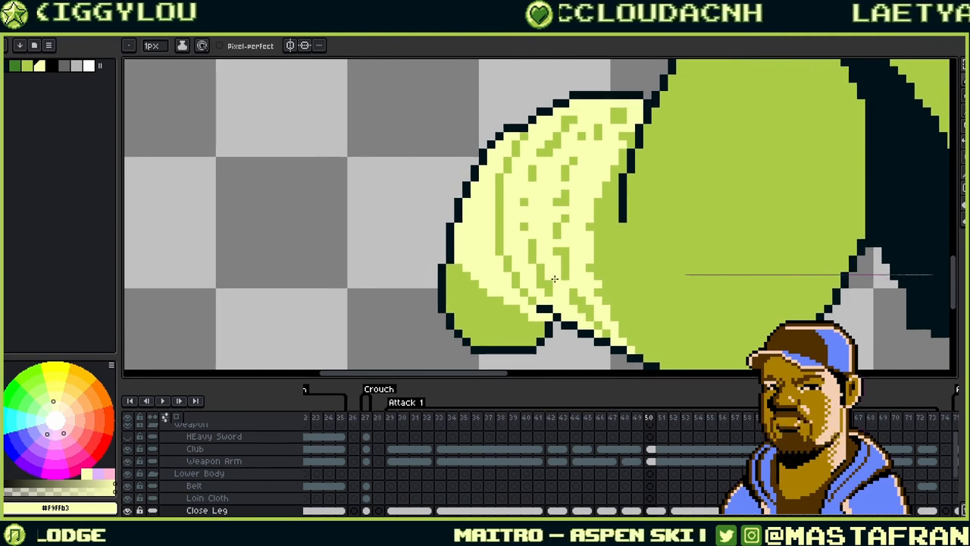
key("alt")
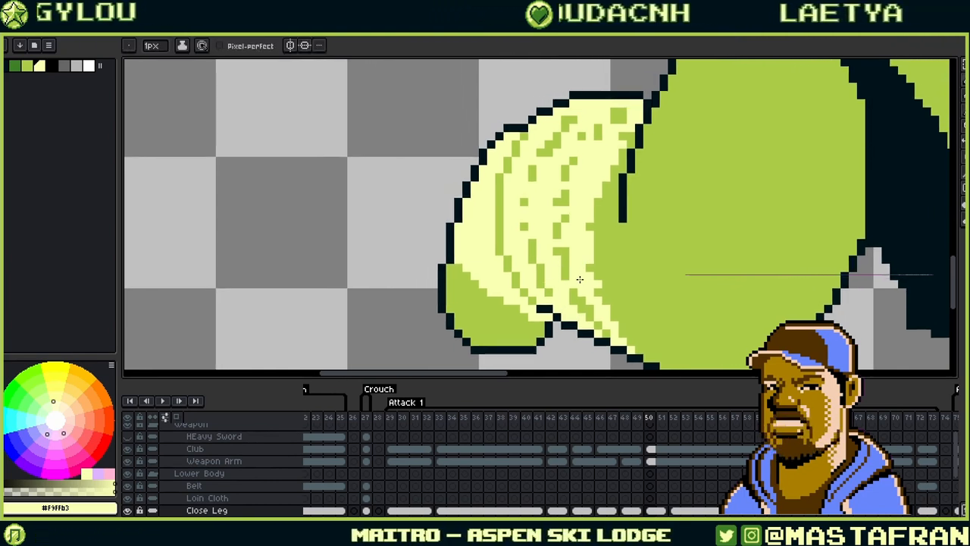
left_click(551, 298, "alt")
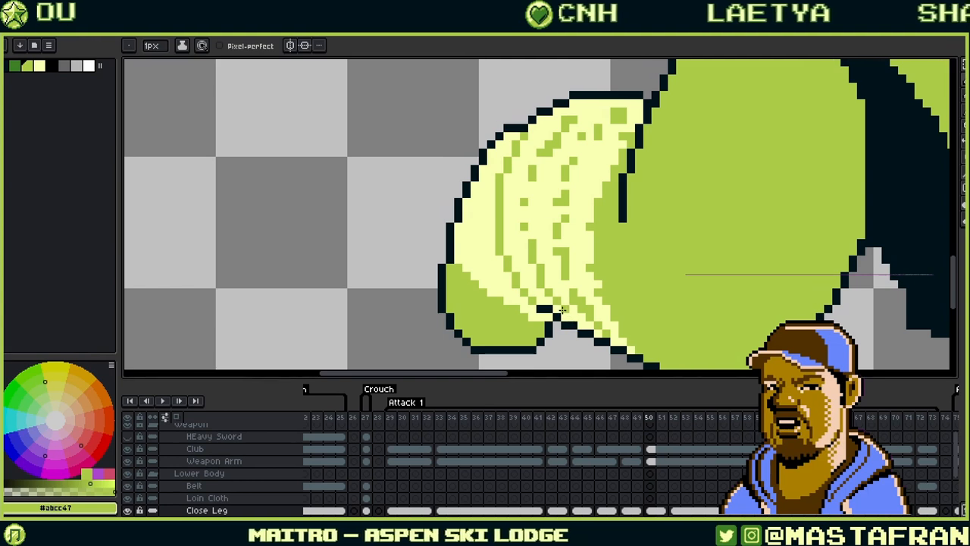
- Join the diagonal green stroke and repaint stray green stroke pixels pale yellow
left_click_drag(558, 274, 569, 308)
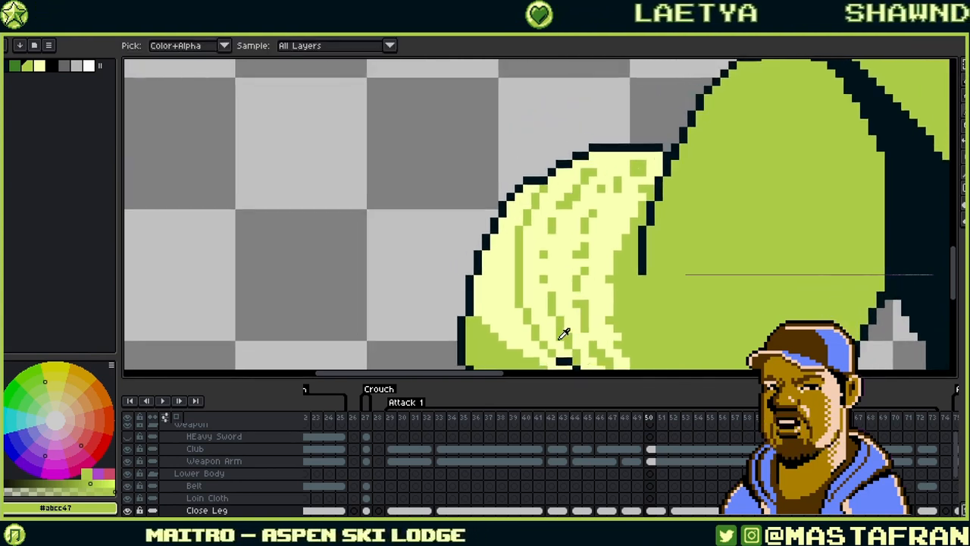
left_click(565, 335, "alt")
left_click_drag(571, 274, 594, 271)
key("alt")
left_click(576, 294, "alt")
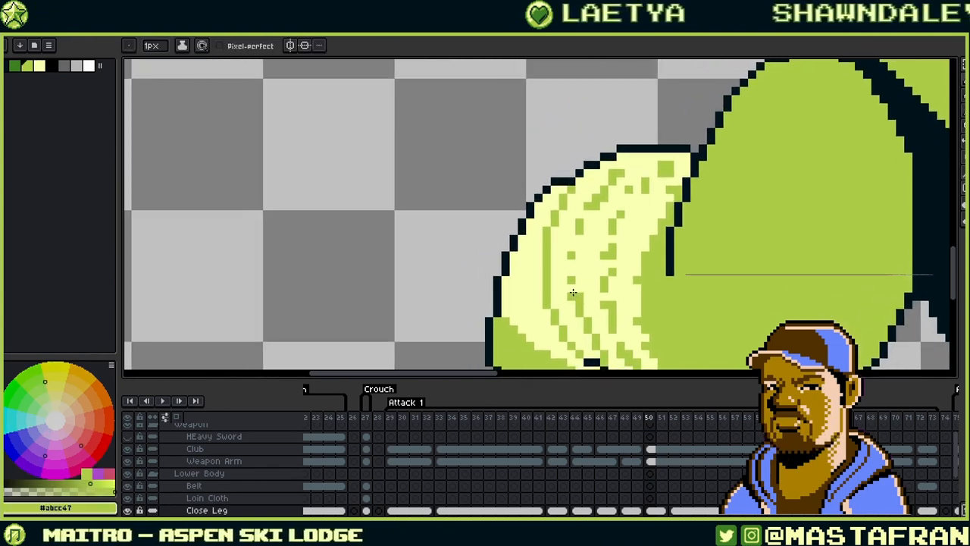
left_click_drag(641, 171, 615, 185)
left_click(563, 226)
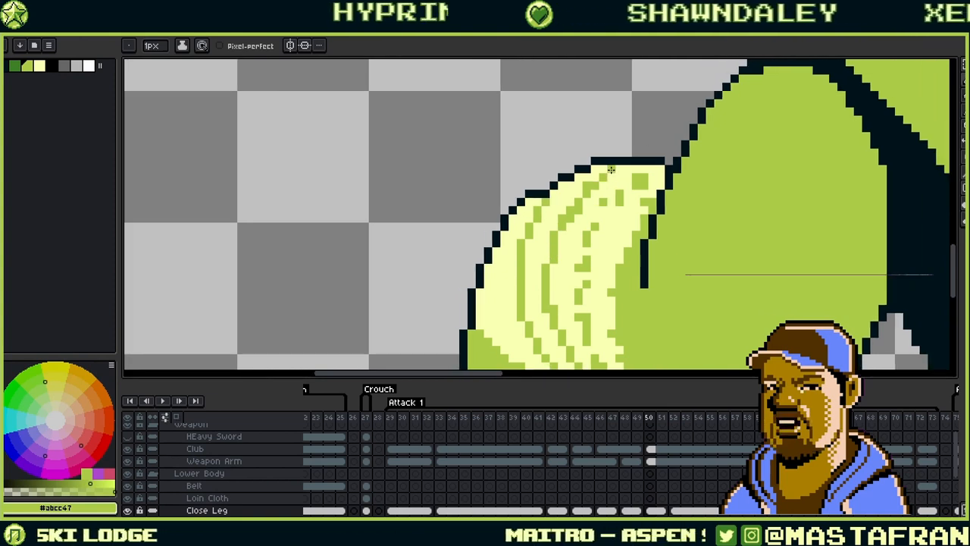
left_click(581, 211, "alt")
left_click_drag(581, 210, 569, 221)
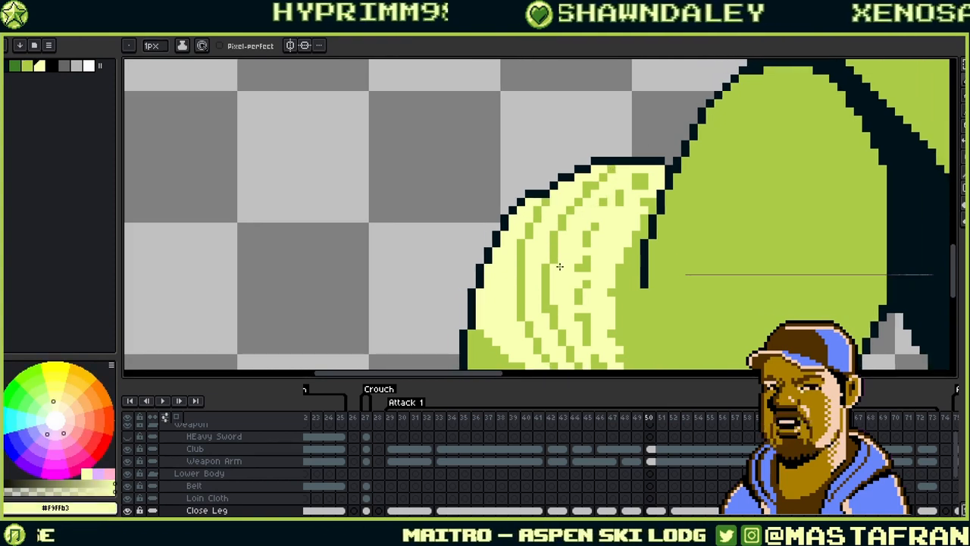
left_click_drag(559, 266, 582, 182)
left_click(576, 224)
- Paint green pixels along the fist's stripe
left_click_drag(638, 170, 586, 255)
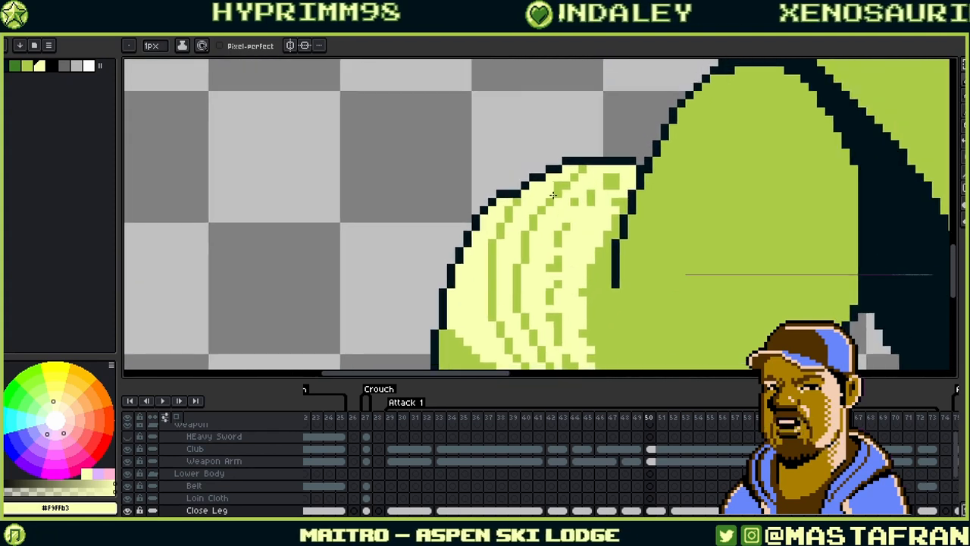
left_click(591, 168, "alt")
mouse_move(591, 169)
left_mouse_down()
mouse_move(561, 186)
mouse_move(557, 218)
mouse_move(551, 195)
mouse_move(563, 193)
mouse_move(582, 226)
mouse_move(577, 196)
mouse_move(588, 175)
mouse_move(577, 170)
mouse_move(601, 170)
mouse_move(569, 177)
mouse_move(538, 225)
left_mouse_up()
left_click(590, 175, "alt")
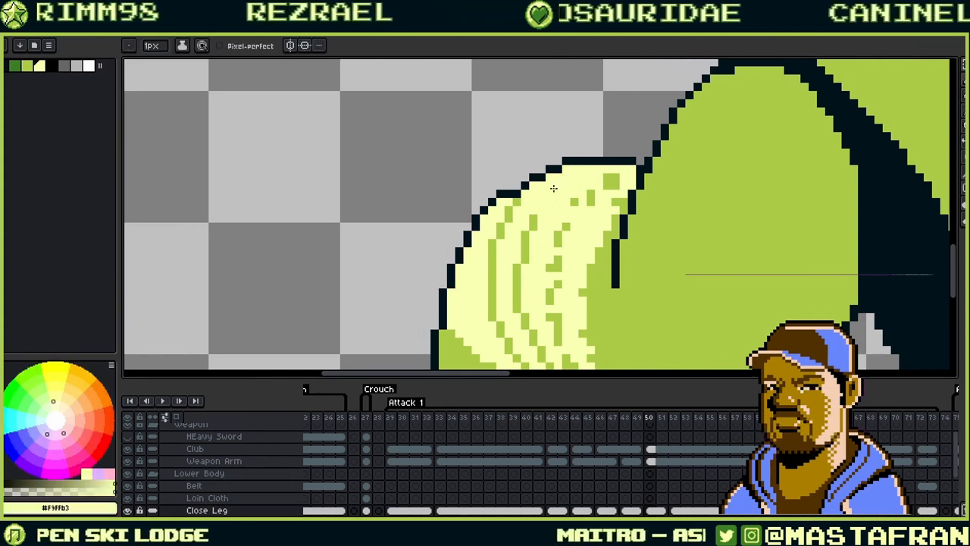
left_click(540, 209, "alt")
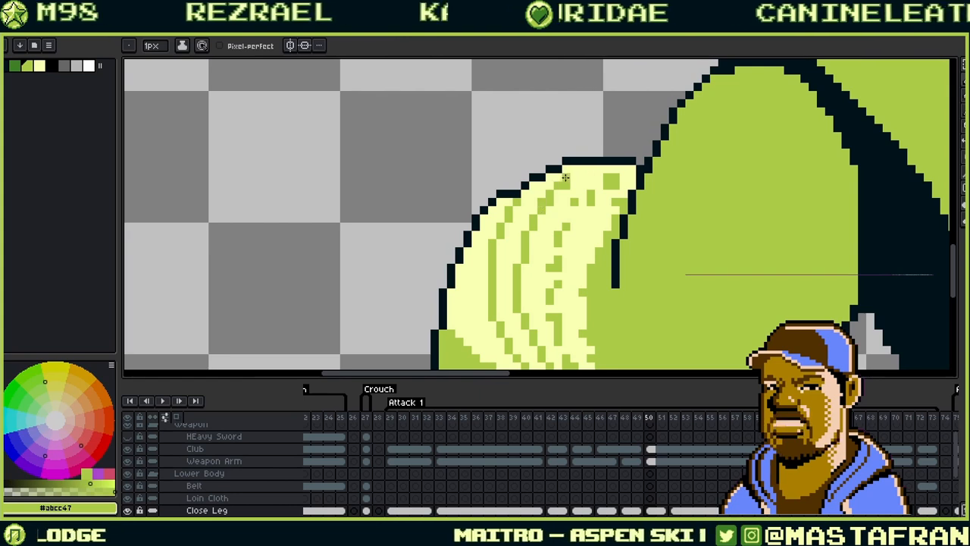
left_click(567, 184, "alt")
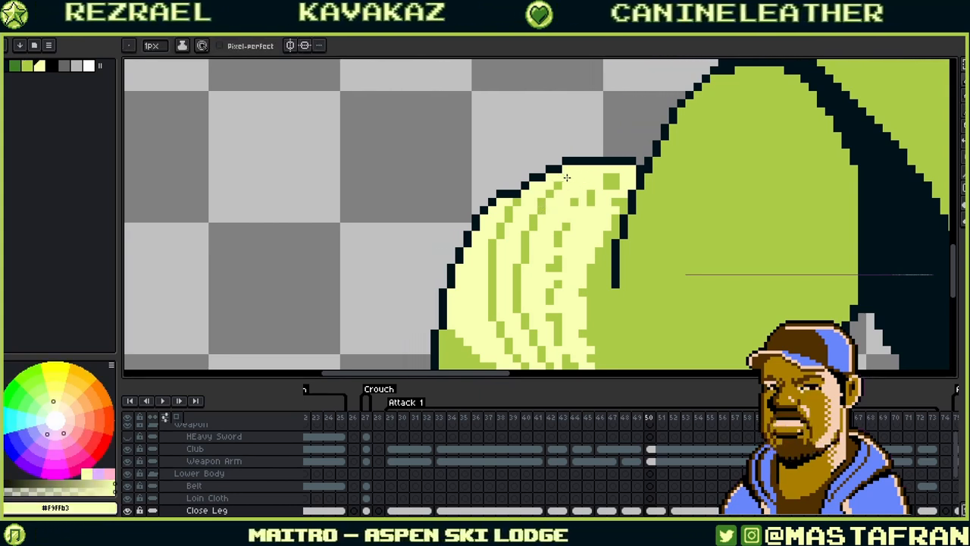
- Extend the stripe line with a green pixel and turn stray green pixels pale yellow
left_click_drag(557, 217, 529, 182)
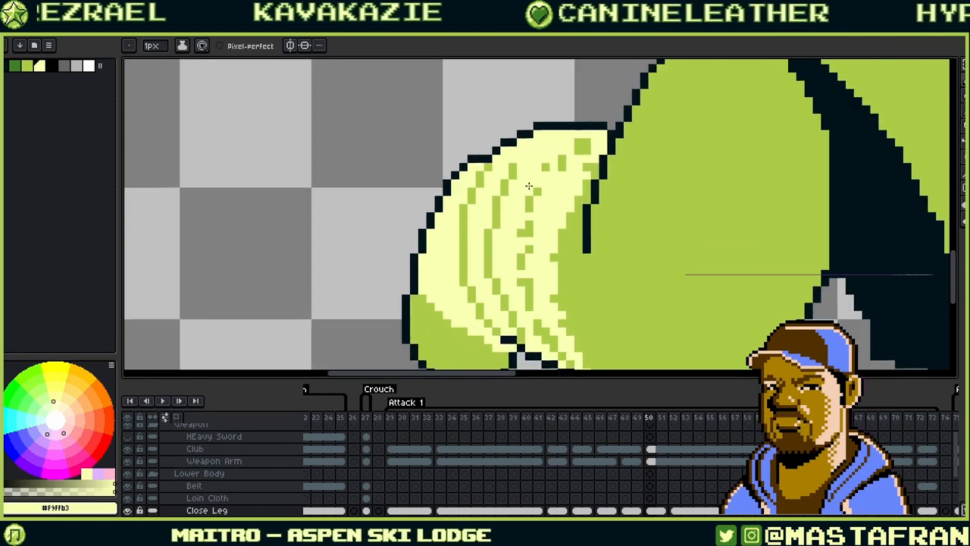
left_click(499, 226, "alt")
left_click(489, 227)
left_click(506, 226, "alt")
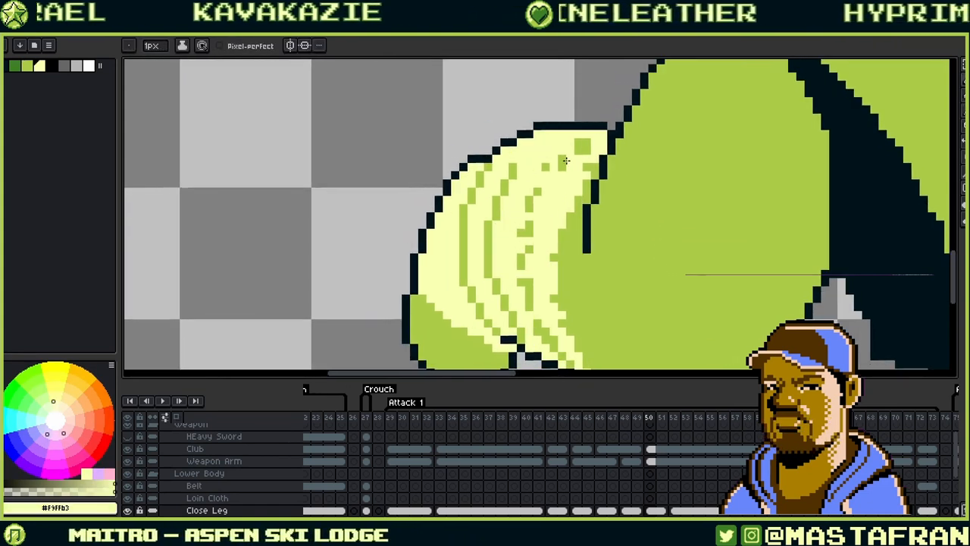
left_click(522, 166, "alt")
left_click(513, 166)
left_click(521, 164, "alt")
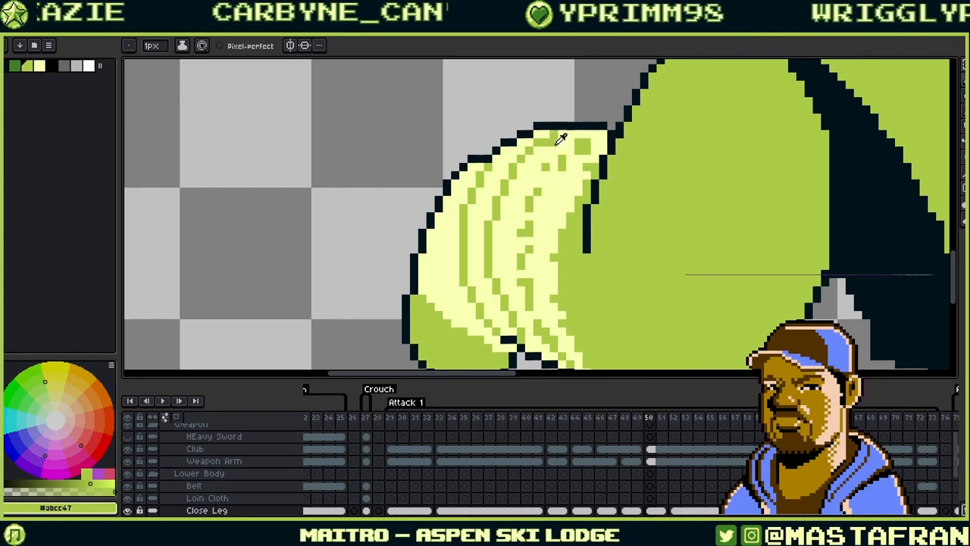
left_click(546, 142, "alt")
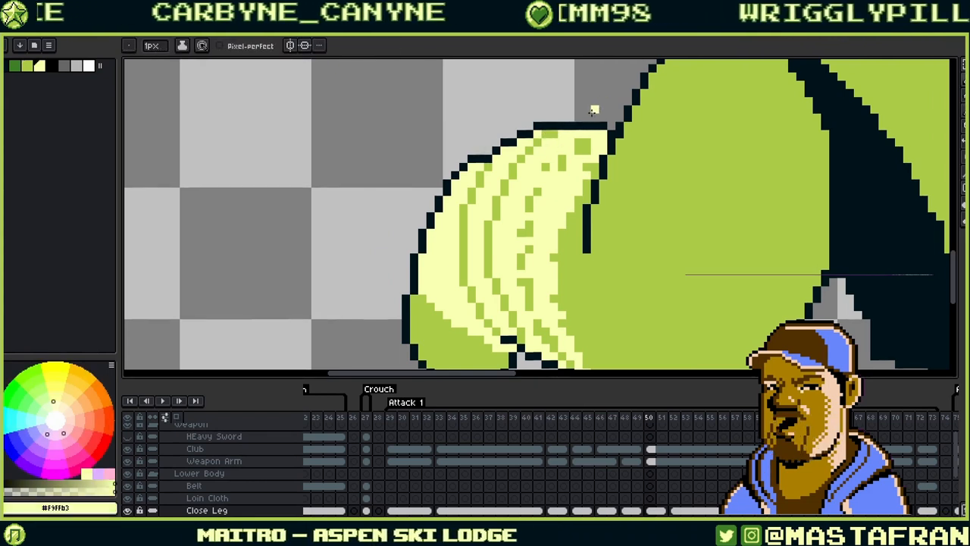
- Join the broken green stripe on the fist
mouse_move(546, 260)
left_mouse_down()
mouse_move(547, 197)
mouse_move(535, 262)
left_mouse_up()
left_click(516, 247, "alt")
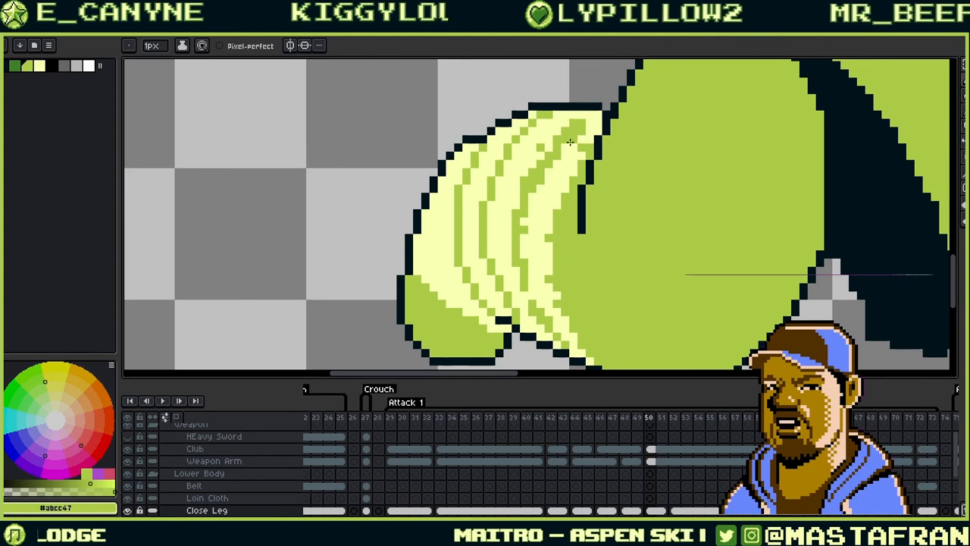
left_click(526, 180, "alt")
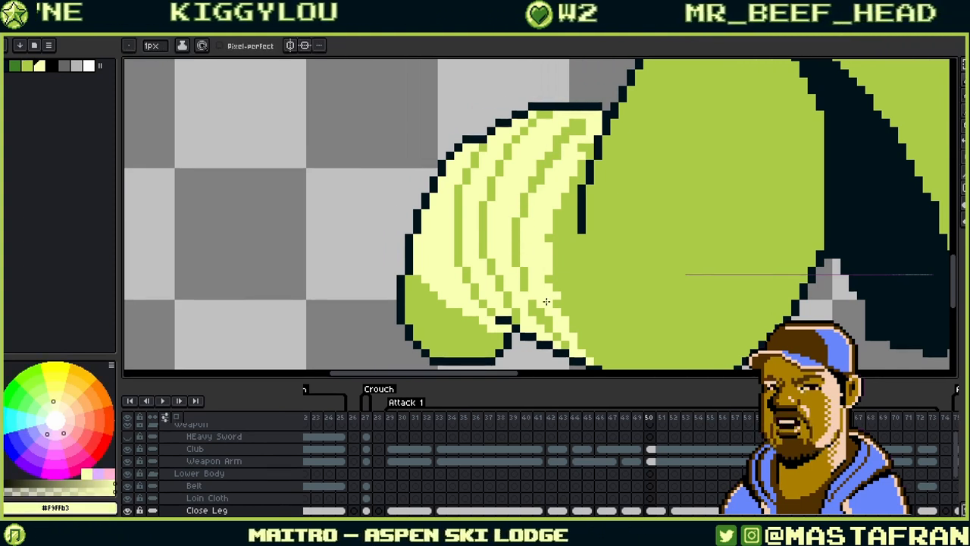
left_click_drag(546, 302, 539, 242)
left_click(519, 229, "alt")
left_click(519, 234)
left_click(543, 243, "alt")
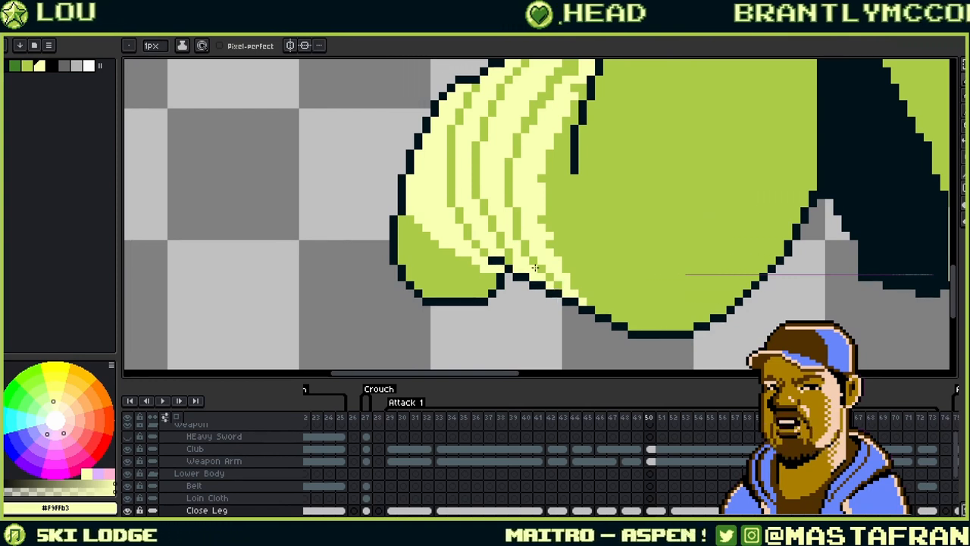
- Sample the fist's green again and zoom in to inspect the stripes
key("alt")
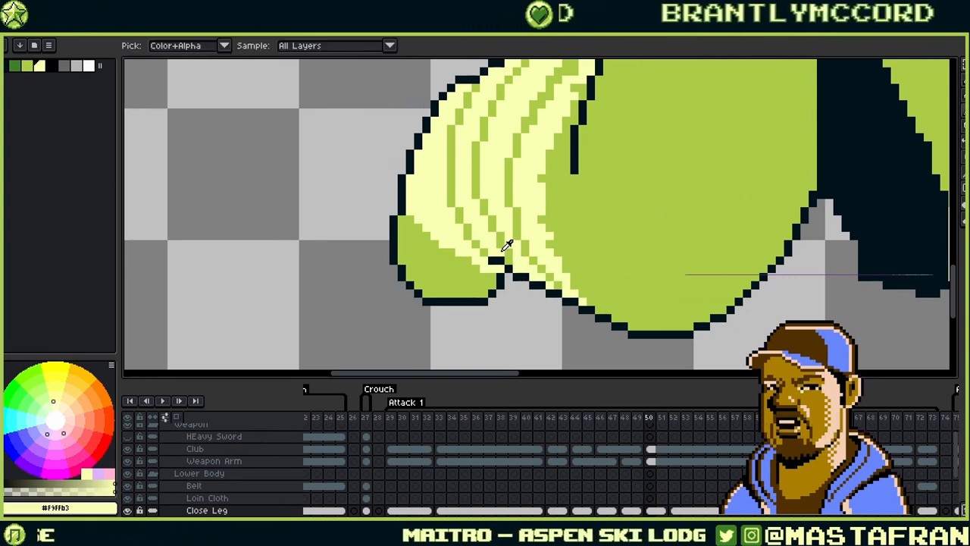
left_click(515, 264, "alt")
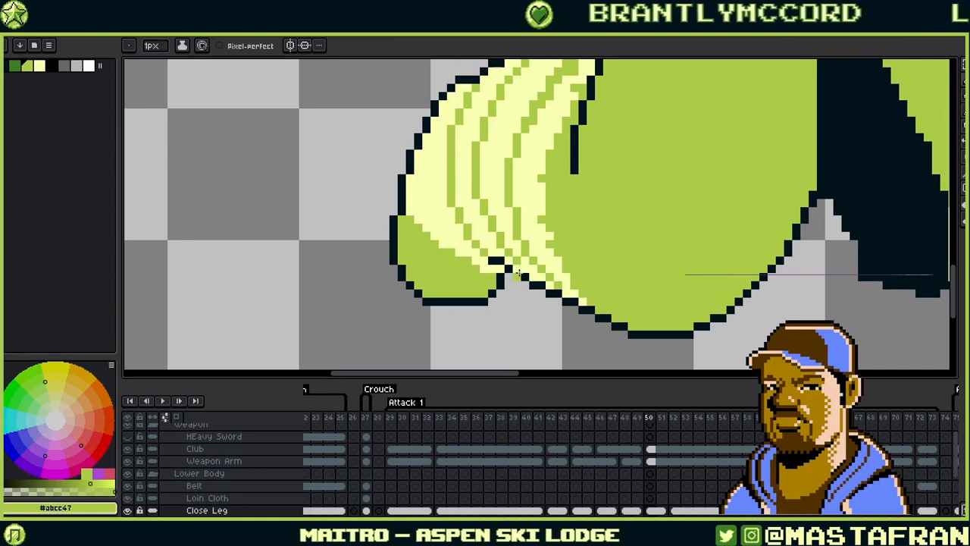
key("ctrl")
key("ctrl")
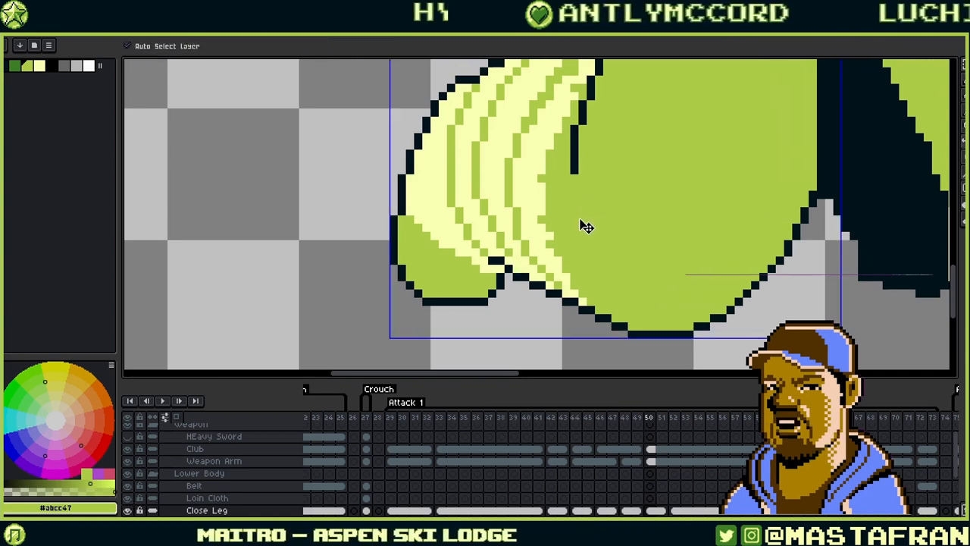
scroll(579, 218, "up", 2)
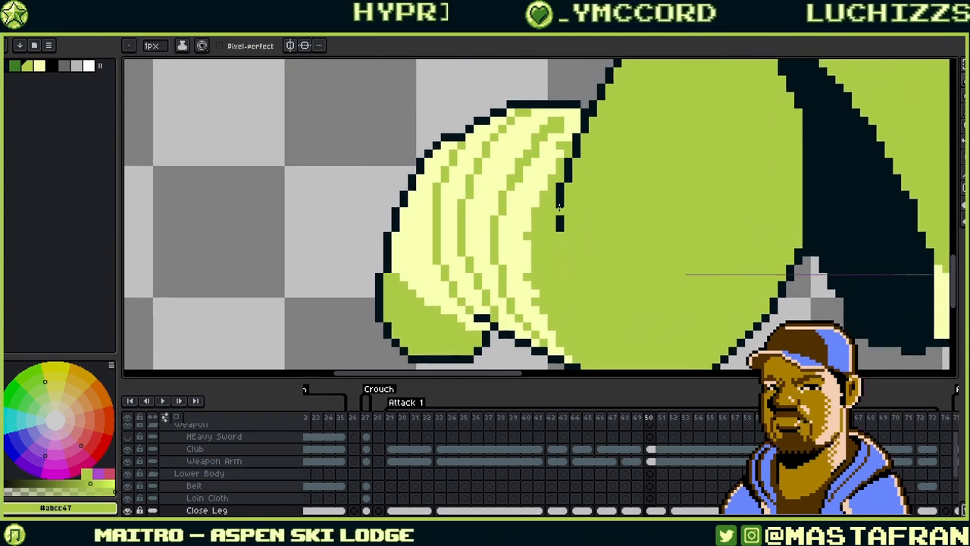
left_click_drag(554, 214, 478, 195)
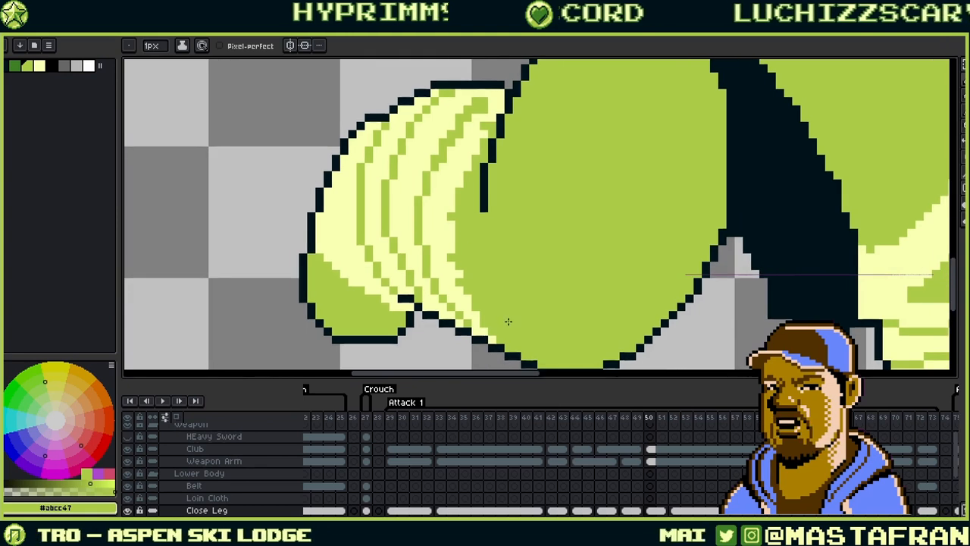
scroll(463, 243, "up", 1)
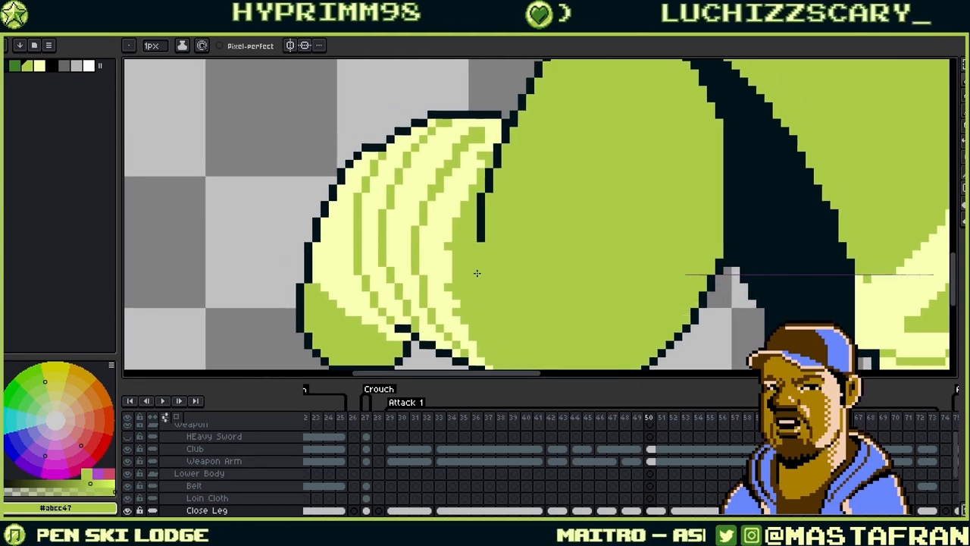
scroll(531, 256, "down", 3)
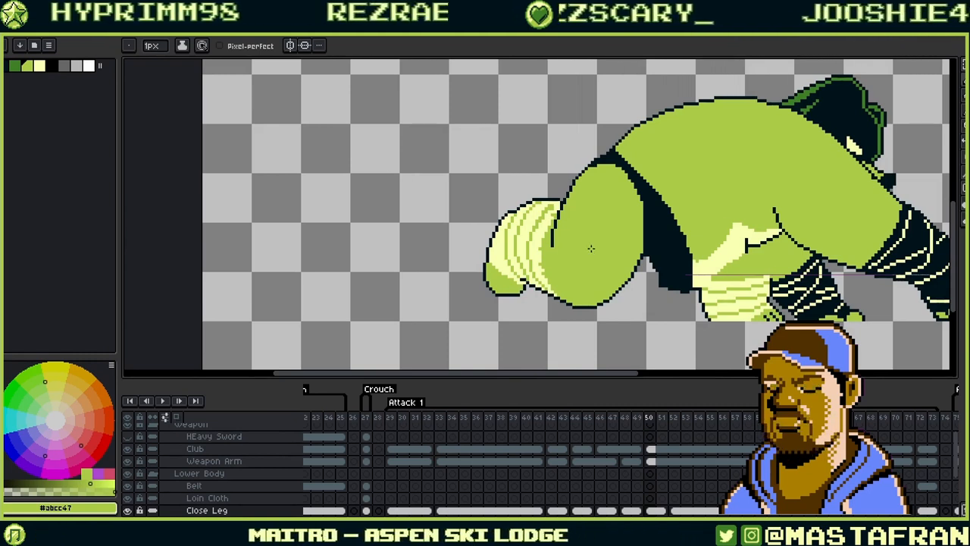
scroll(533, 235, "up", 1)
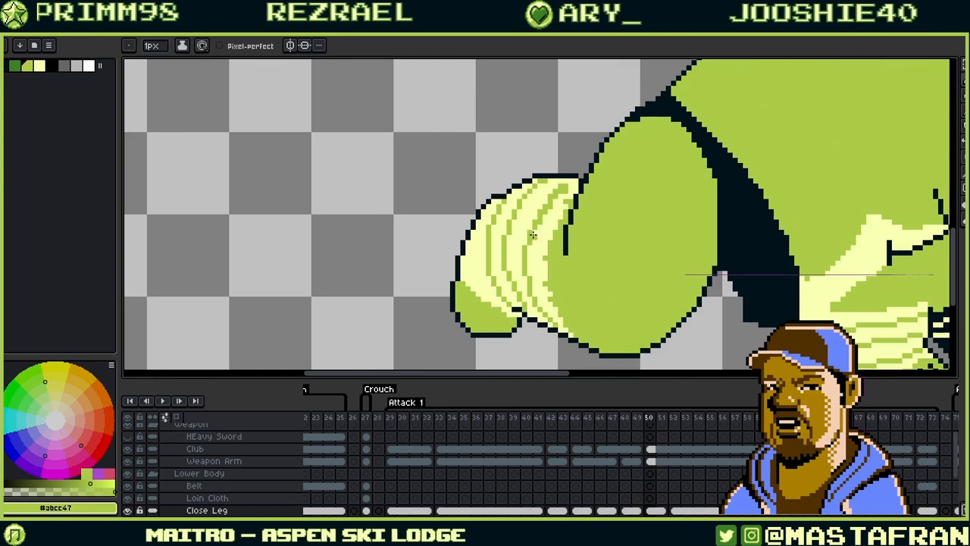
- Eyedrop the pale yellow on the fist as the foreground colour
left_click(557, 199, "alt")
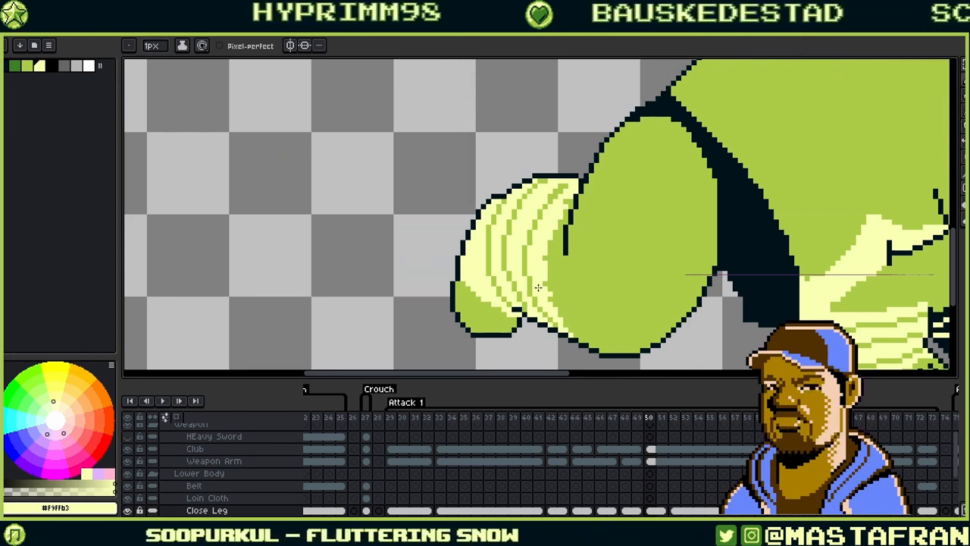
- Zoom in on the foot's tip and draw a first dark toe line into it
left_click_drag(516, 323, 523, 257)
scroll(523, 257, "up", 2)
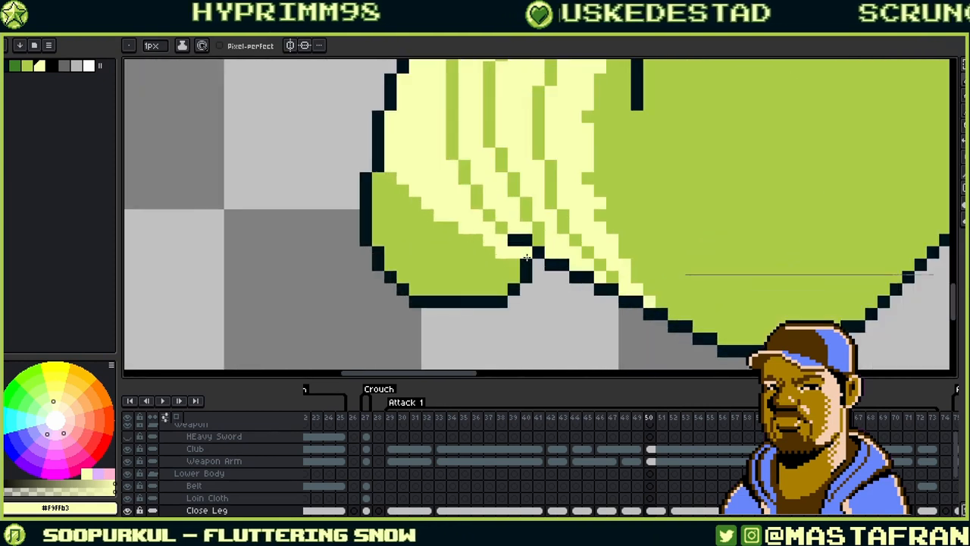
key("alt")
left_click(519, 237, "alt")
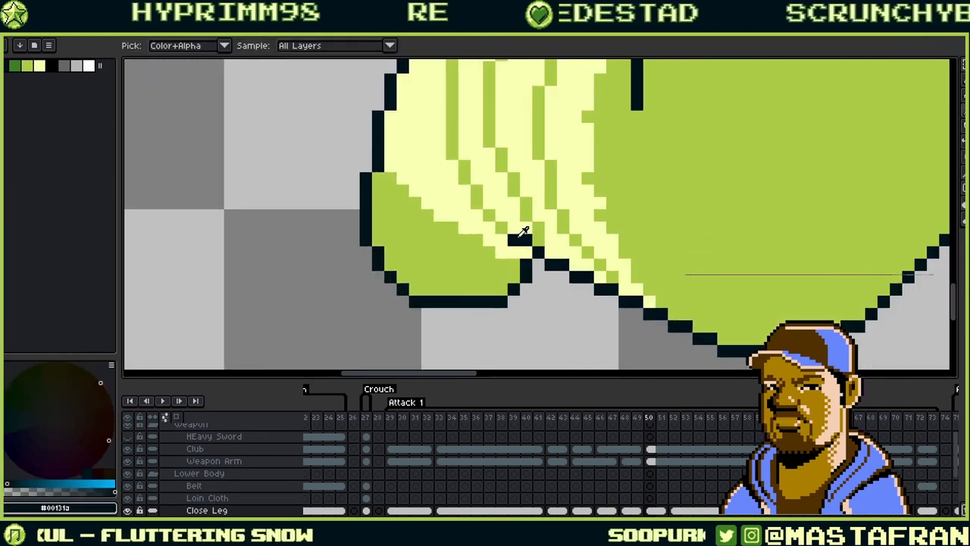
left_click_drag(489, 216, 695, 175)
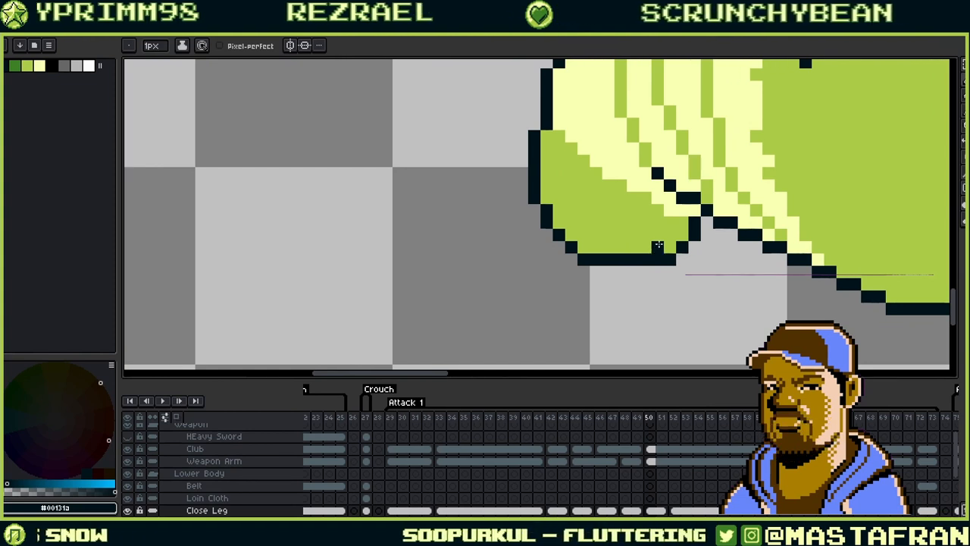
mouse_move(657, 247)
left_mouse_down()
mouse_move(671, 221)
mouse_move(655, 244)
mouse_move(675, 257)
mouse_move(699, 261)
left_mouse_up()
- Fix a stray dark pixel with green and draw a second dark toe line
left_click(702, 244, "alt")
left_click(713, 235)
left_click(708, 261, "alt")
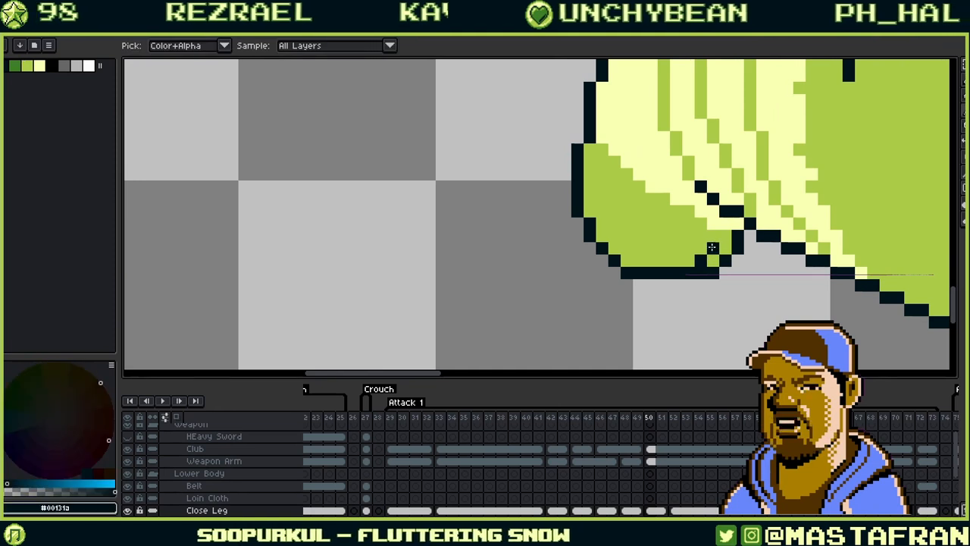
left_click_drag(679, 260, 686, 246)
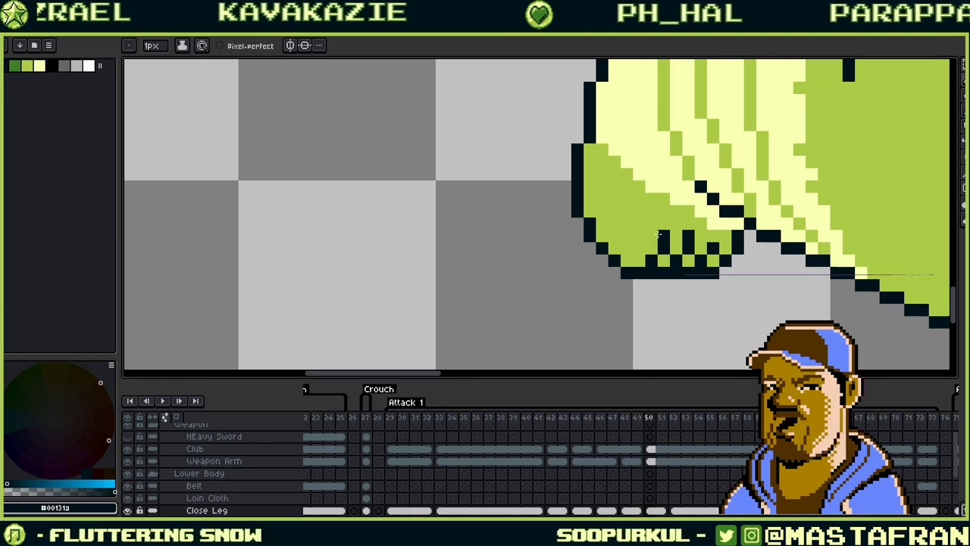
- Repaint the toe lines and bottom bumps green, then extend the foot's dark bottom outline
left_click(664, 234, "alt")
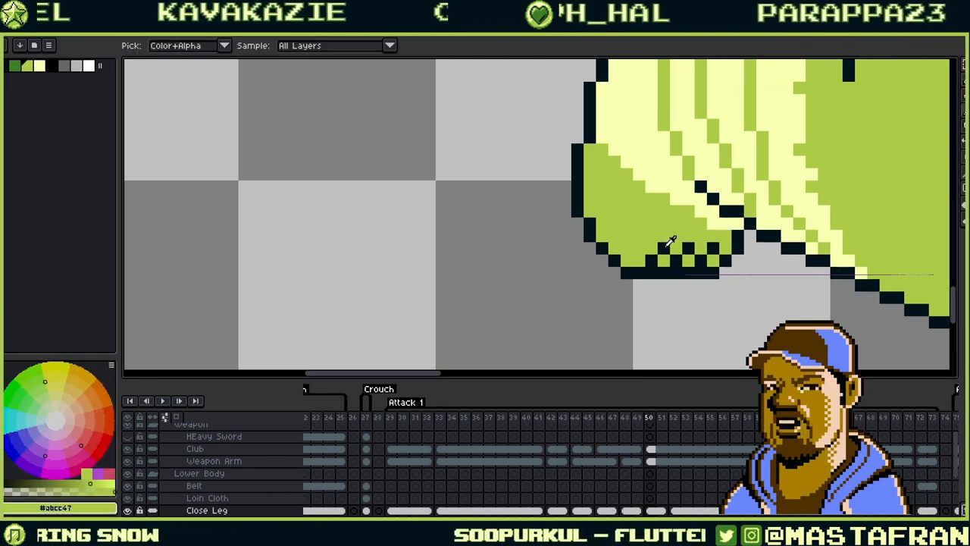
left_click(673, 248, "alt")
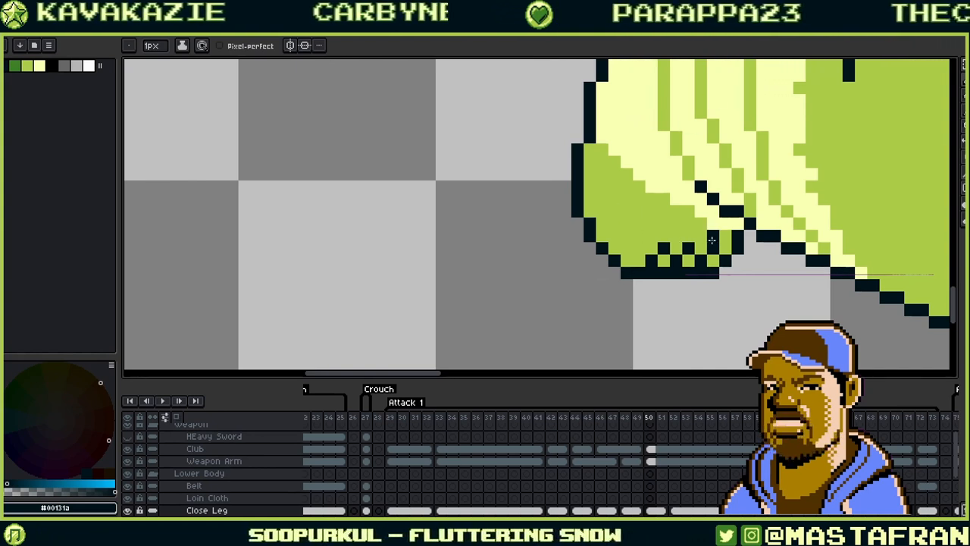
left_click(686, 245, "alt")
left_click_drag(699, 256, 644, 255)
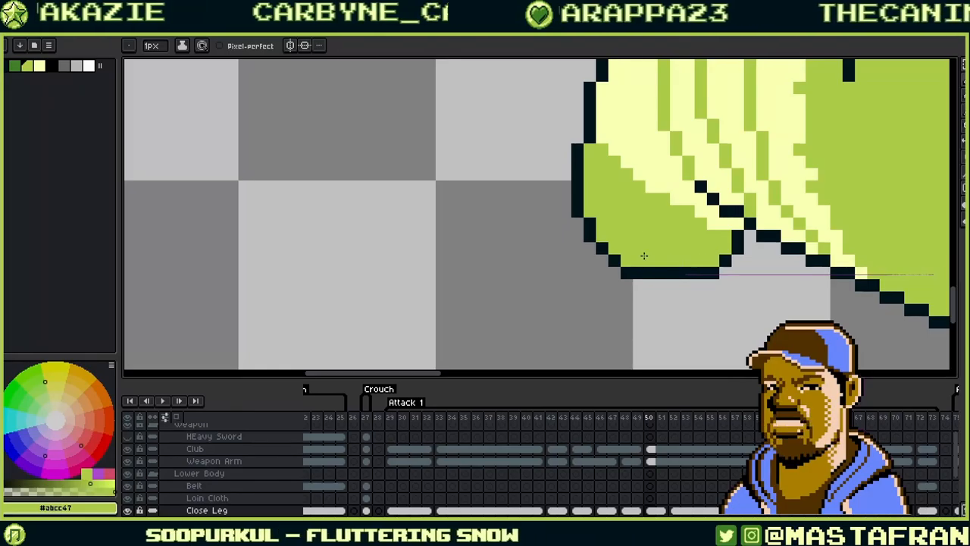
left_click_drag(726, 224, 631, 247)
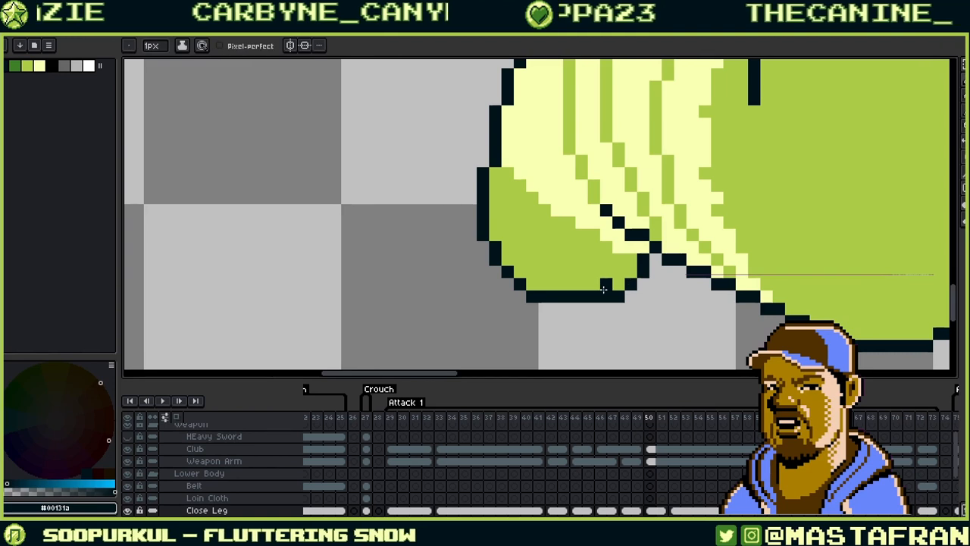
left_click_drag(584, 308, 623, 308)
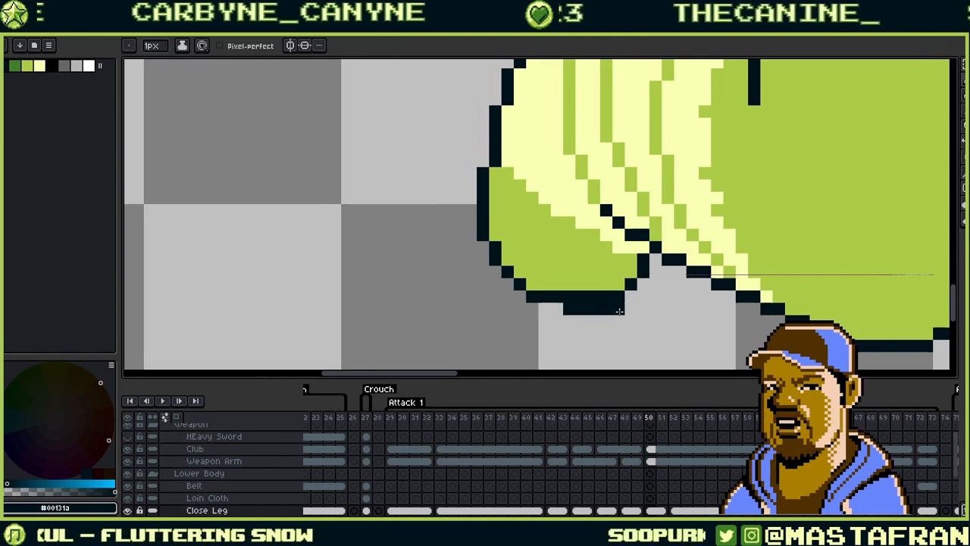
- Start a new dark toe line pixel by pixel, cleaning stray dark pixels back to green
left_click(641, 299, "alt")
left_click(623, 294, "alt")
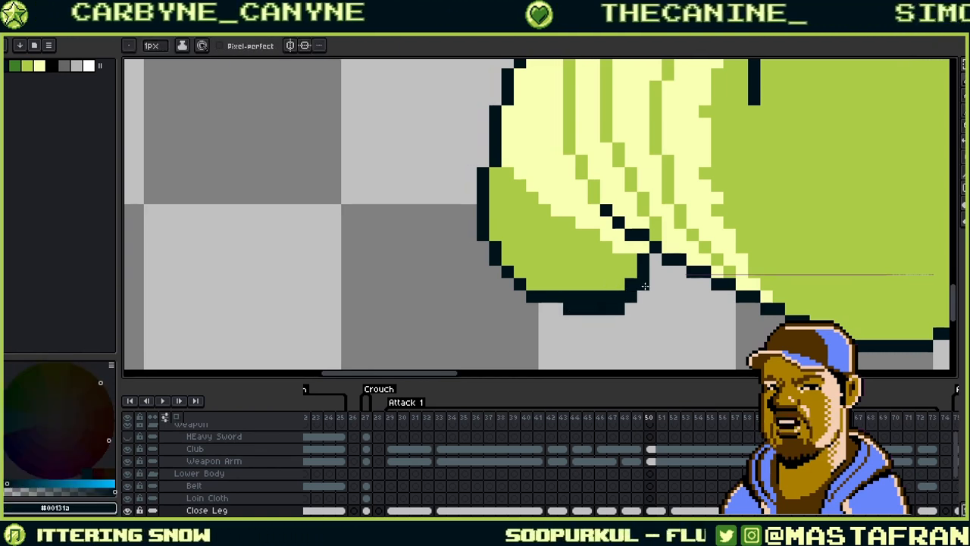
left_click(628, 285, "alt")
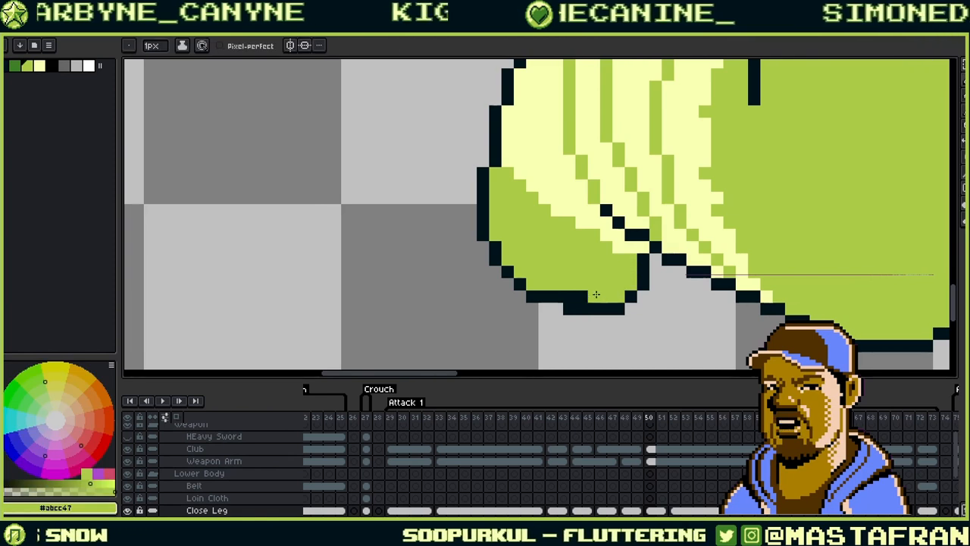
mouse_move(624, 267)
left_mouse_down()
mouse_move(596, 312)
mouse_move(605, 310)
mouse_move(594, 310)
mouse_move(608, 301)
mouse_move(570, 312)
left_mouse_up()
left_click(601, 333, "alt")
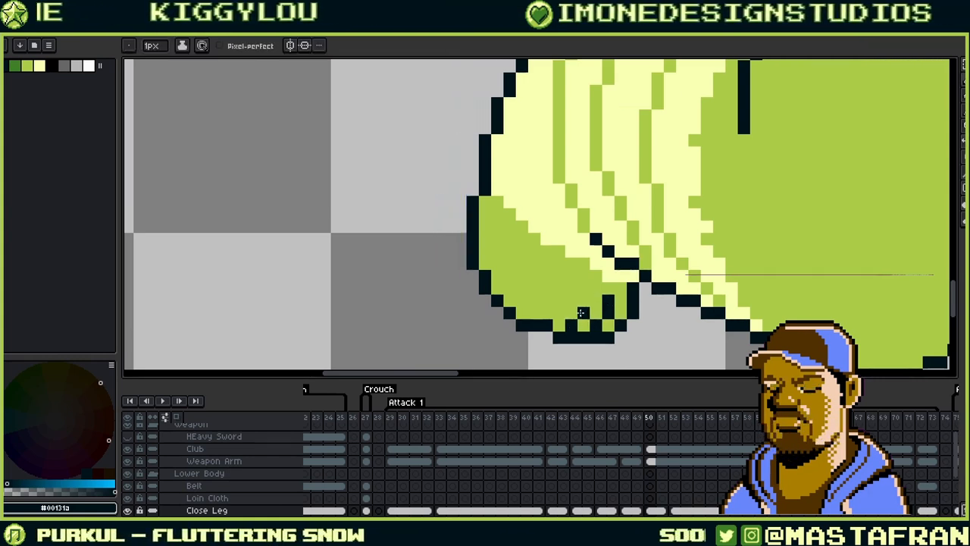
left_click(583, 301)
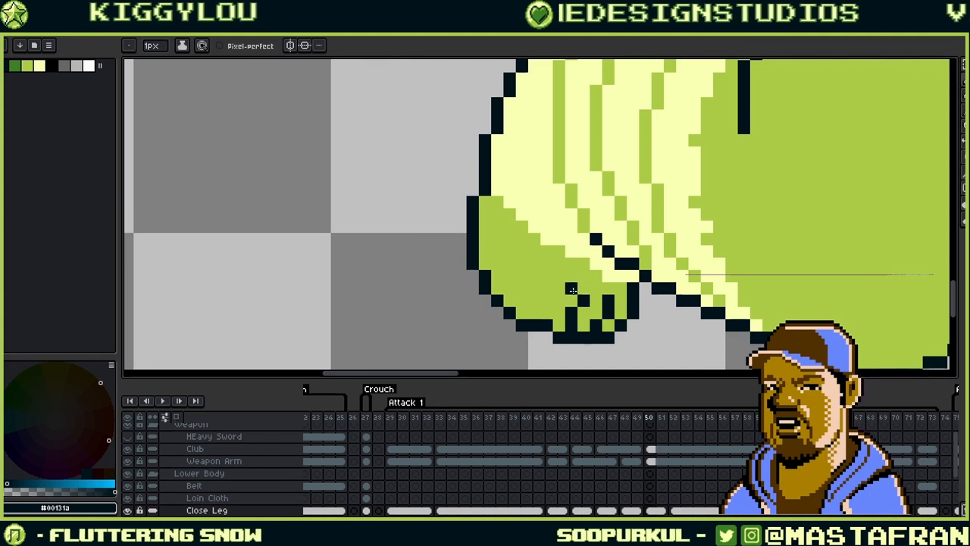
left_click(575, 292, "alt")
left_click(572, 313)
left_click(583, 301, "alt")
left_click(583, 313)
- Extend the toe line, fix a misplaced dark pixel, and mark the toe's right edge dark
left_click_drag(604, 275, 654, 283)
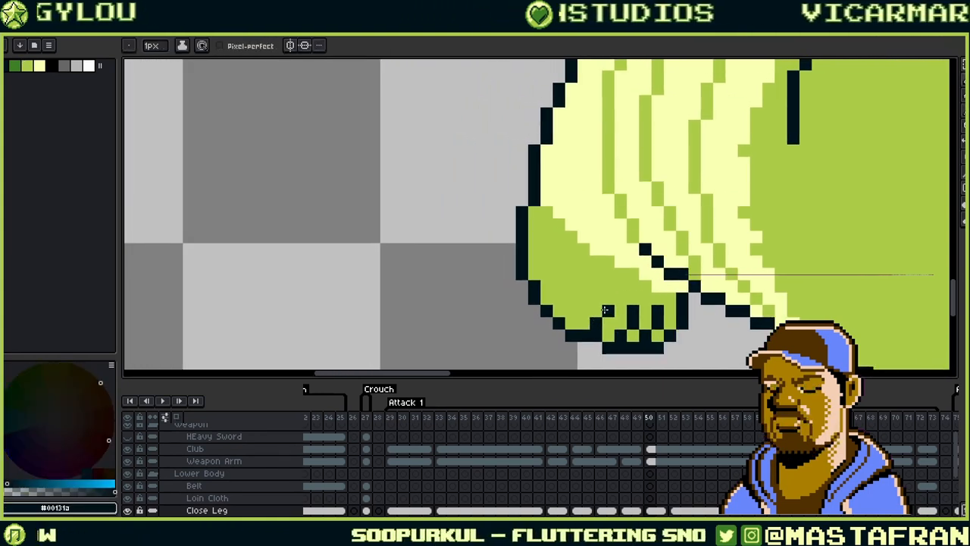
left_click(598, 322, "alt")
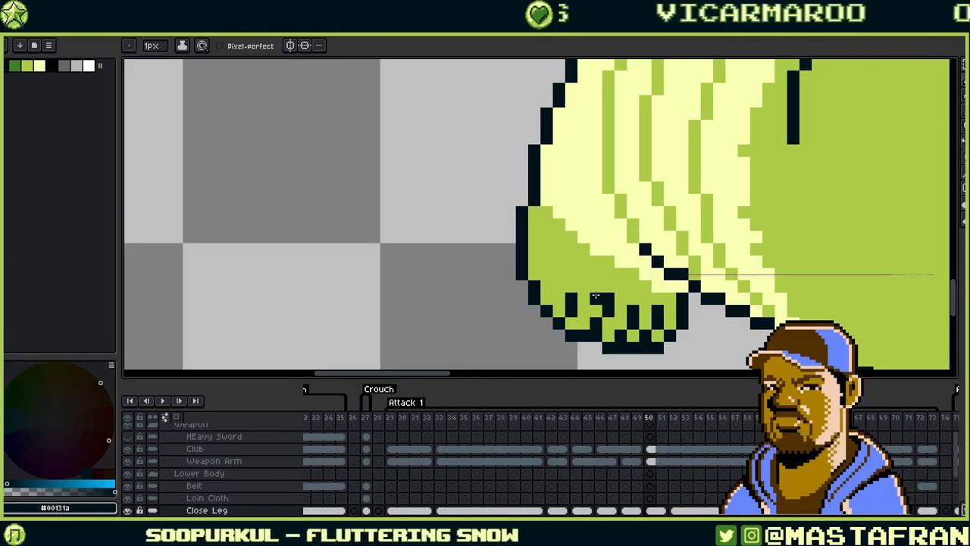
left_click(583, 298)
left_click(571, 284, "alt")
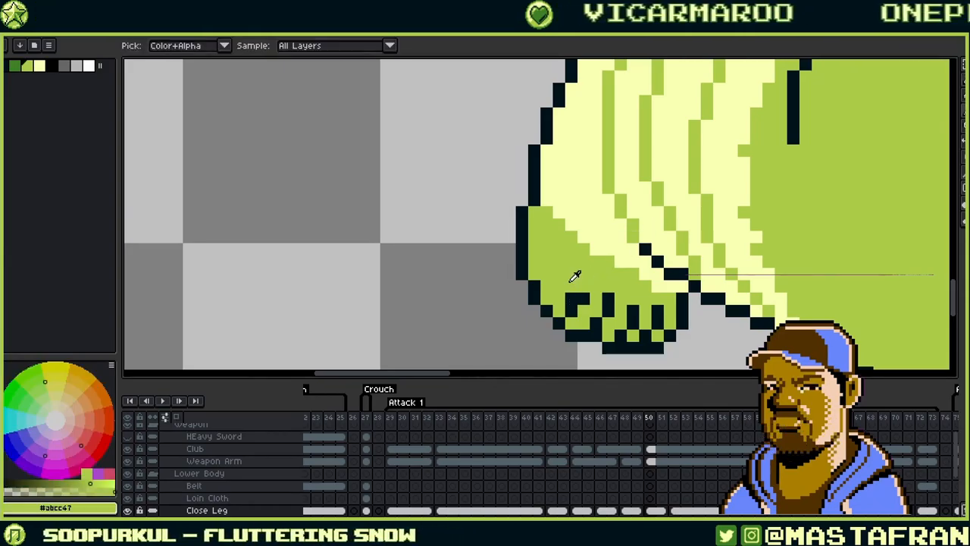
left_click(571, 298)
left_click_drag(682, 221, 606, 162)
left_click(595, 282, "alt")
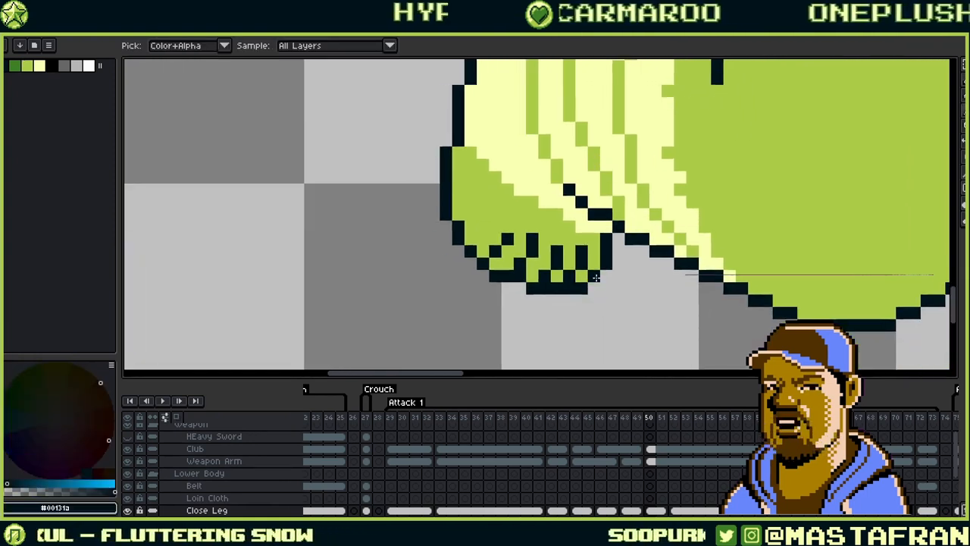
left_click(606, 275)
left_click(648, 225, "alt")
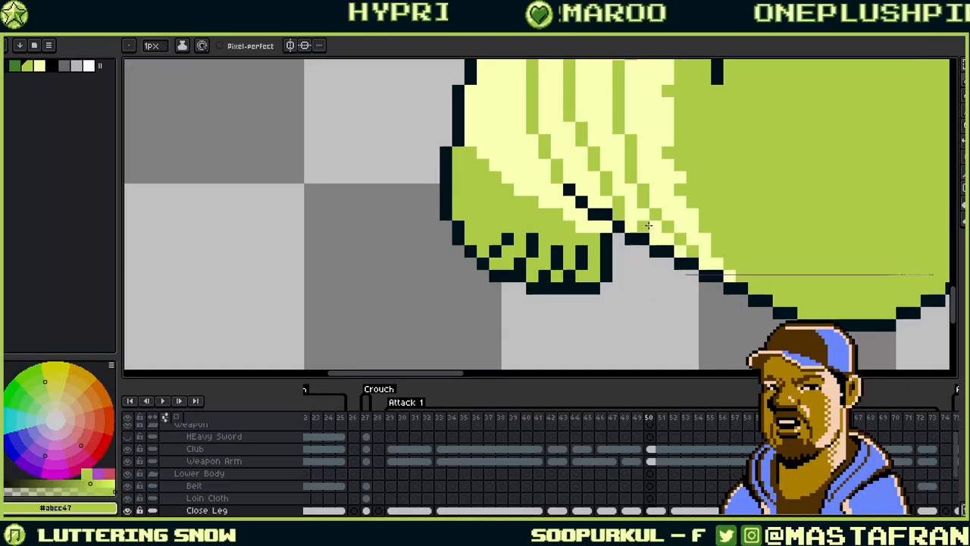
left_click(611, 276, "alt")
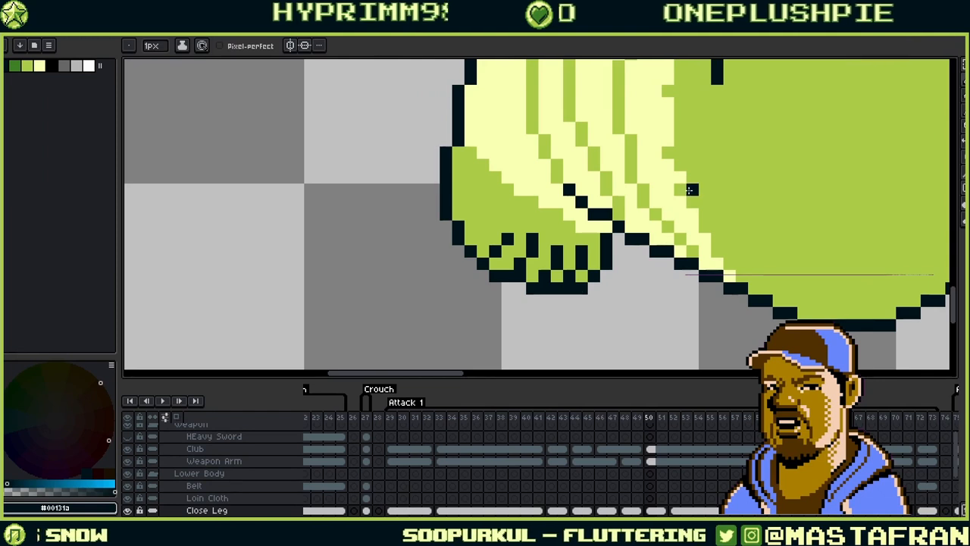
- Zoom and pan over to the pale striped shading on the ogre's fist
scroll(598, 280, "down", 1)
scroll(613, 262, "down", 2)
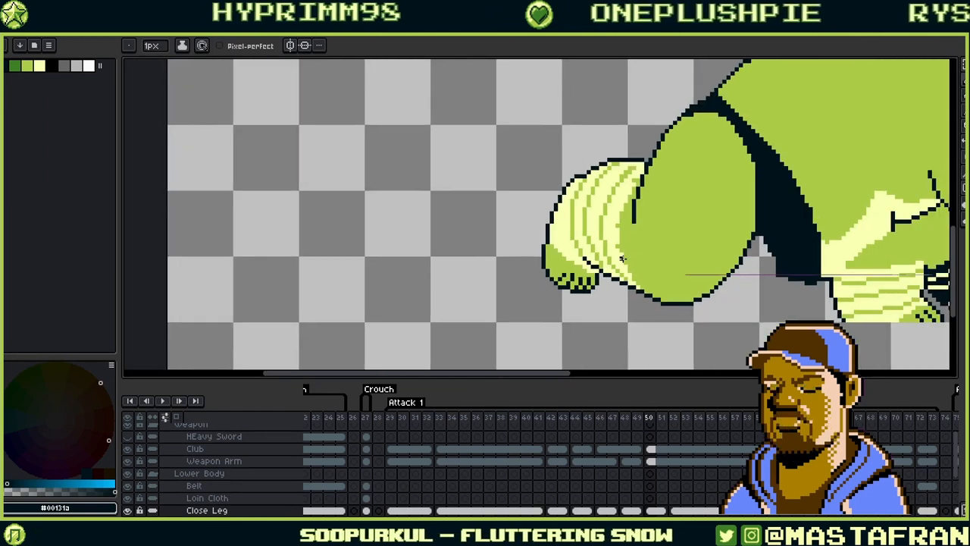
scroll(613, 263, "down", 1)
scroll(660, 247, "up", 2)
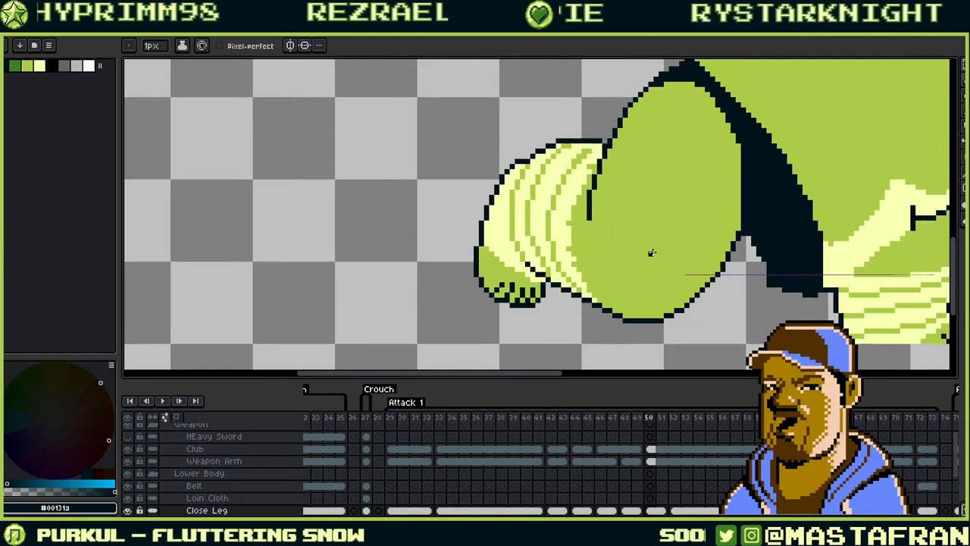
scroll(644, 145, "up", 2)
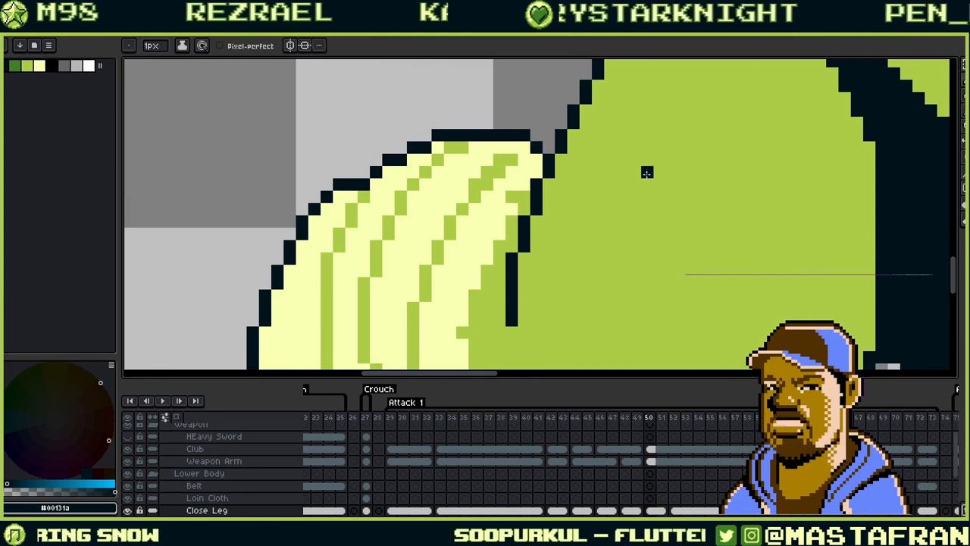
left_click_drag(574, 186, 710, 195)
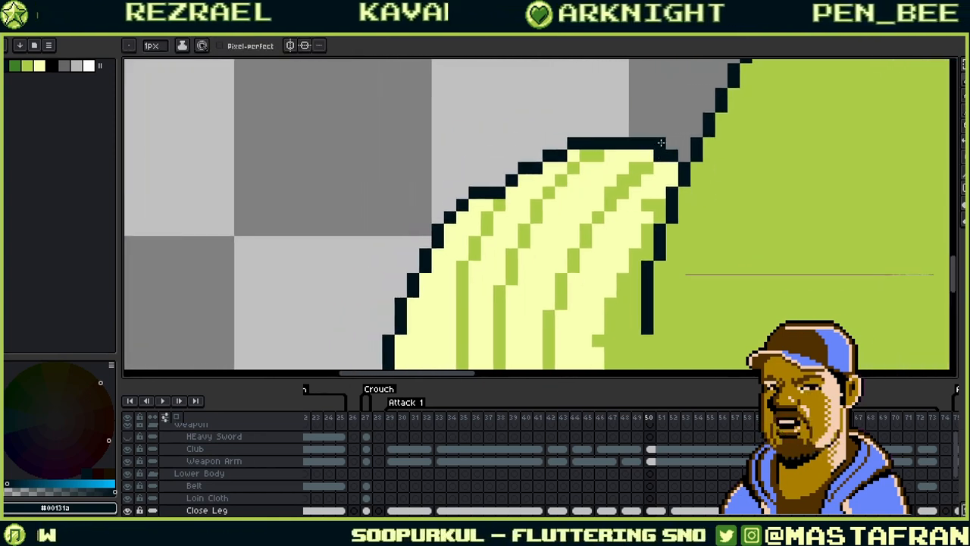
mouse_move(680, 156)
left_mouse_down()
mouse_move(769, 114)
mouse_move(731, 129)
left_mouse_up()
- Touch up the pale yellow stripes, swapping single pixels between pale yellow and green
left_click(739, 139, "alt")
left_click(709, 133)
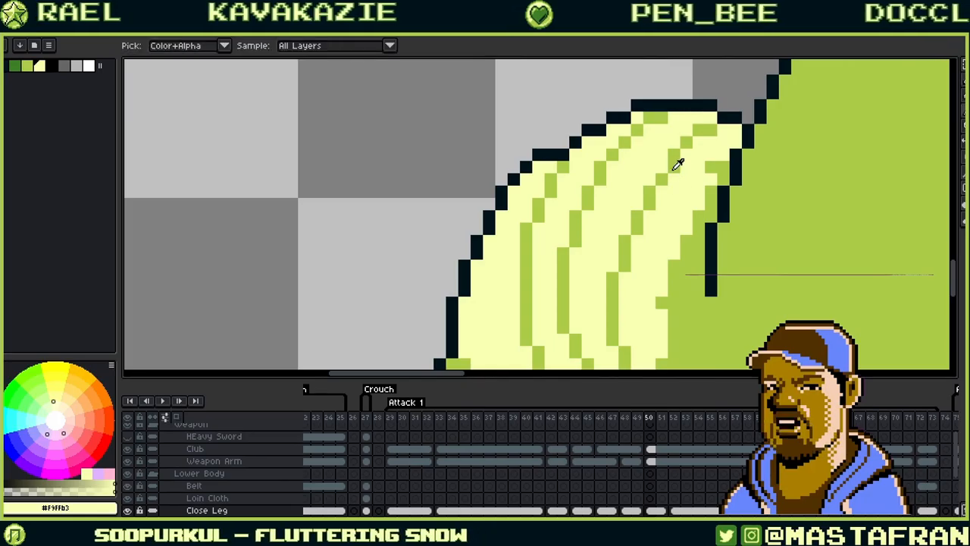
left_click(666, 164, "alt")
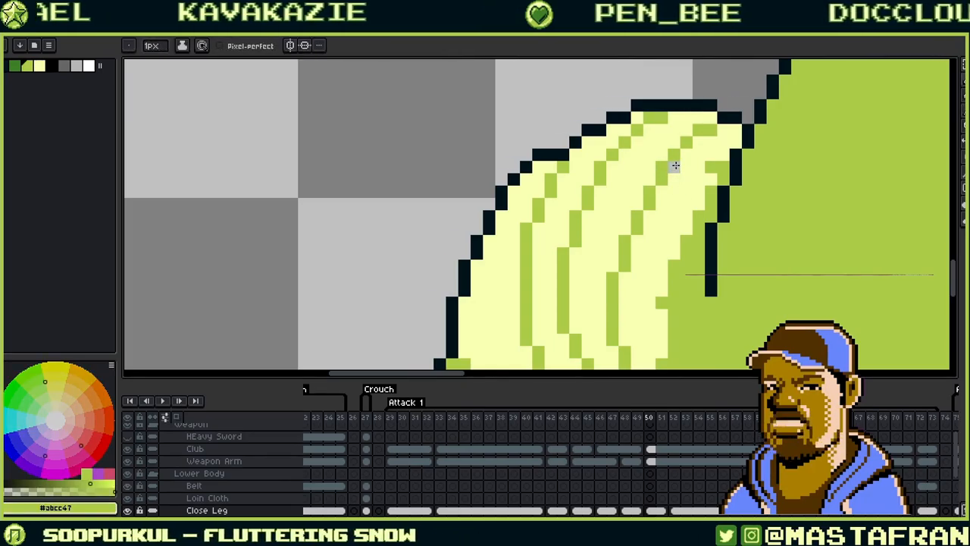
left_click(688, 174, "alt")
mouse_move(731, 129)
left_mouse_down()
mouse_move(689, 137)
mouse_move(652, 169)
left_mouse_up()
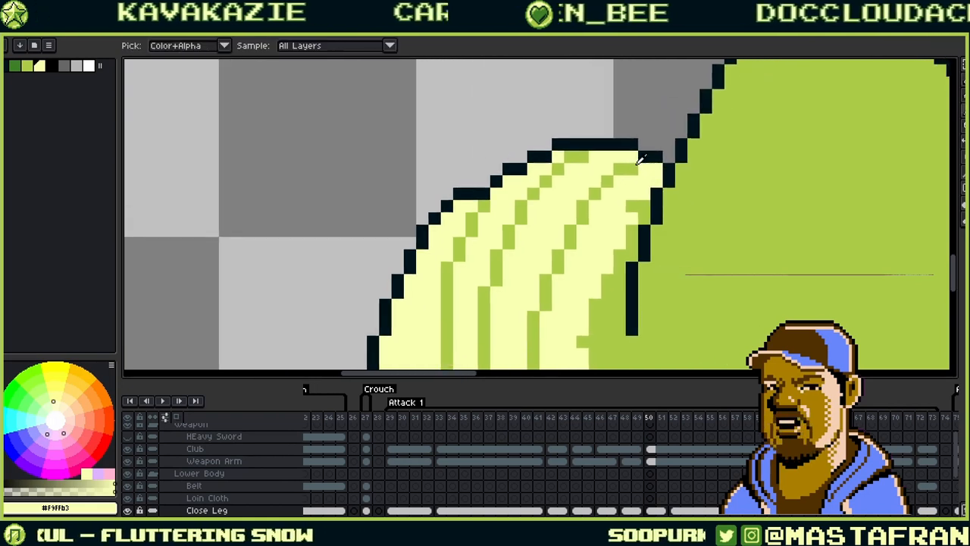
left_click(633, 168, "alt")
left_click(632, 160)
left_click(644, 174, "alt")
- Bring the whole foot and thigh back into view, picking up the foot's green
scroll(639, 161, "down", 3)
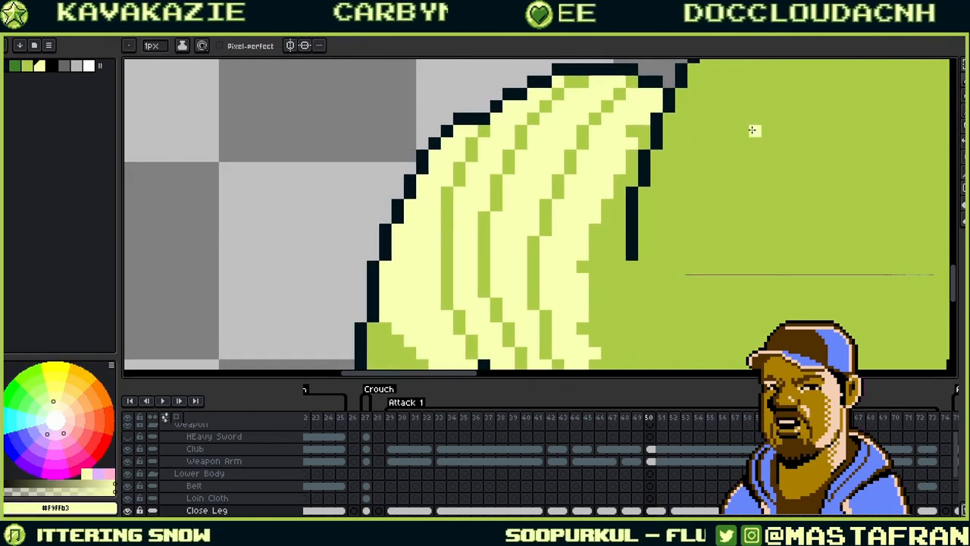
scroll(849, 179, "down", 2)
scroll(852, 165, "up", 1)
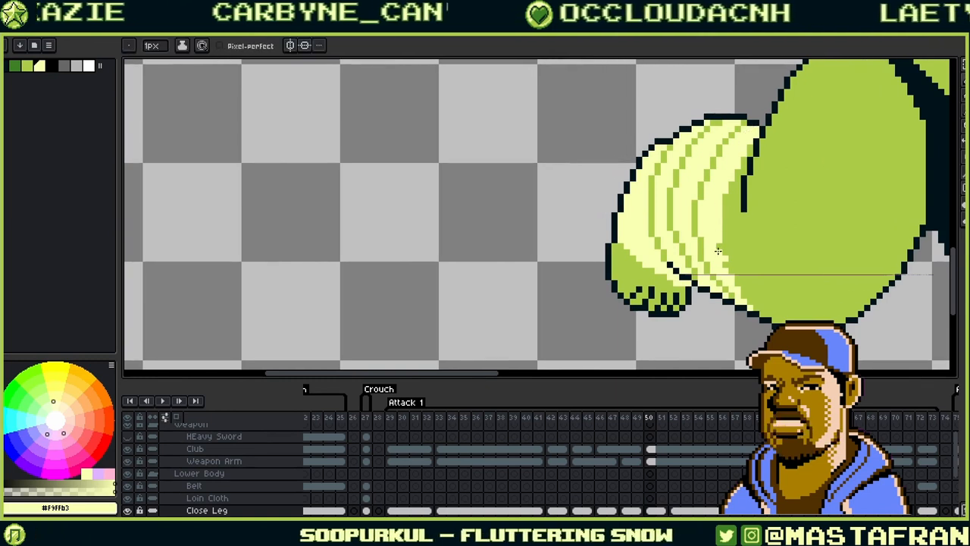
left_click_drag(791, 199, 693, 260)
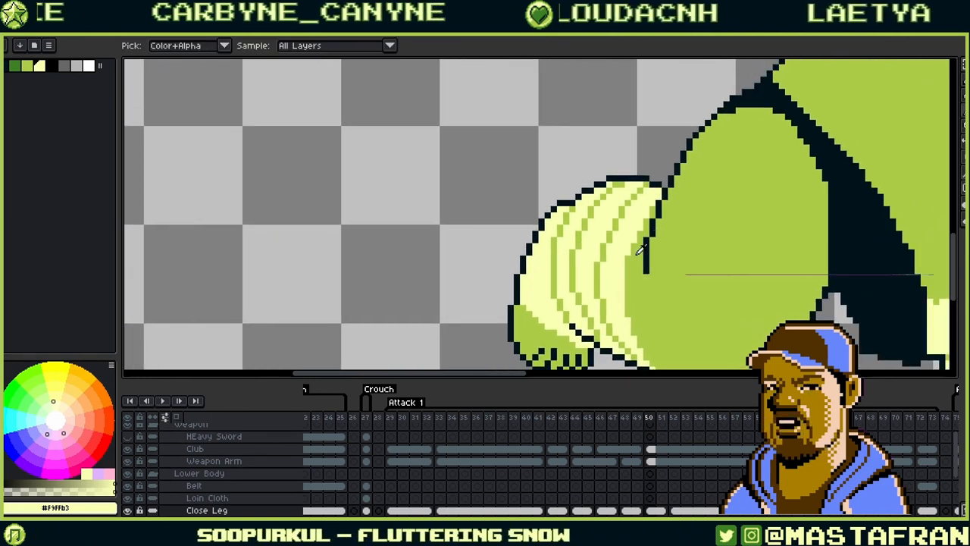
left_click(667, 247, "alt")
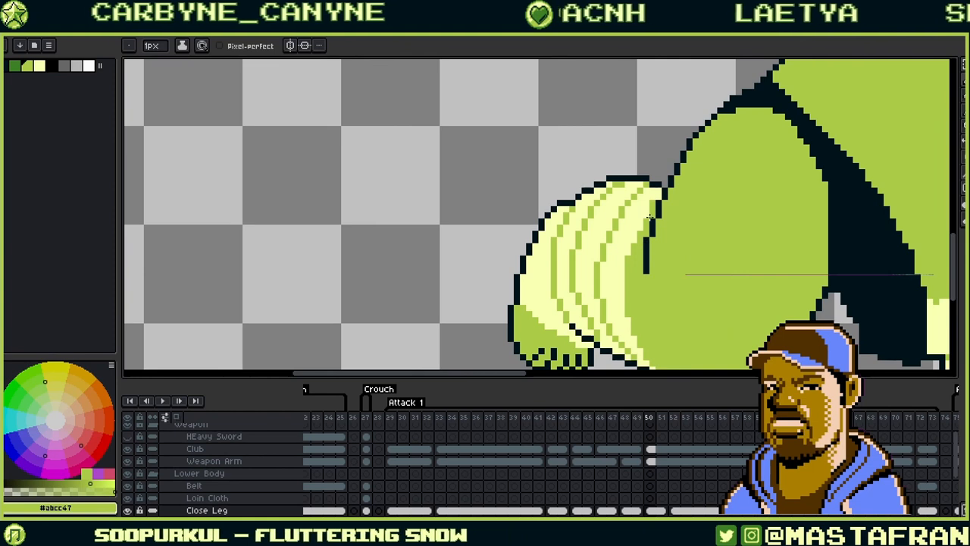
left_click_drag(663, 225, 633, 246)
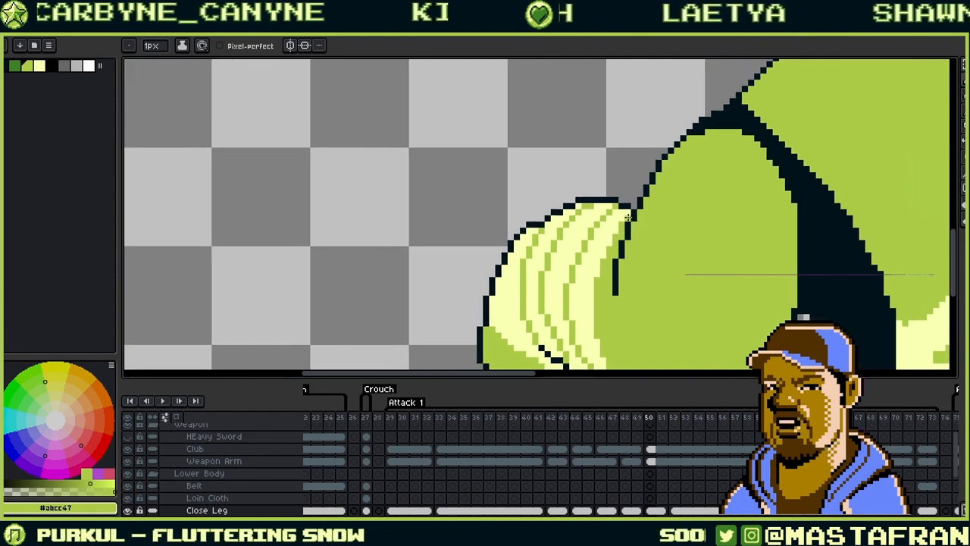
left_click_drag(706, 241, 715, 181)
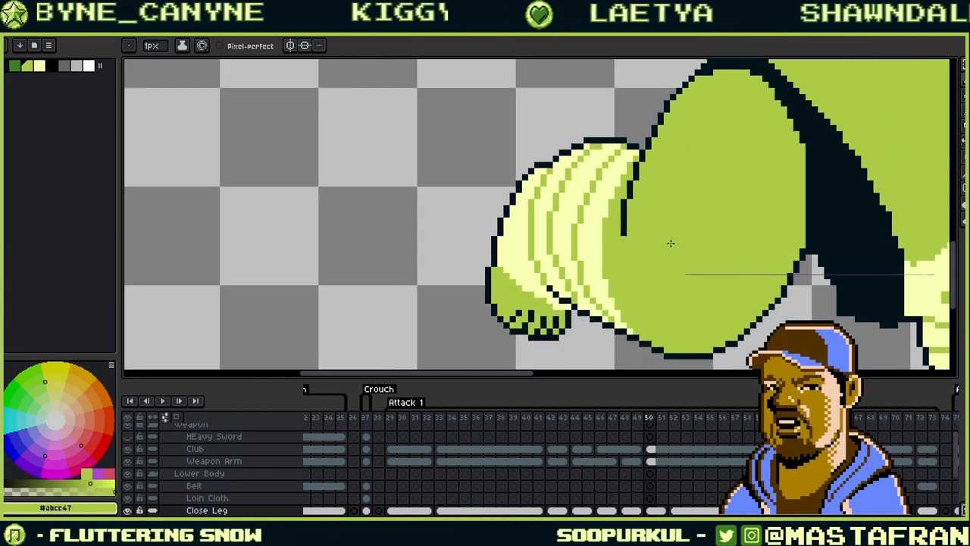
left_click_drag(646, 275, 639, 314)
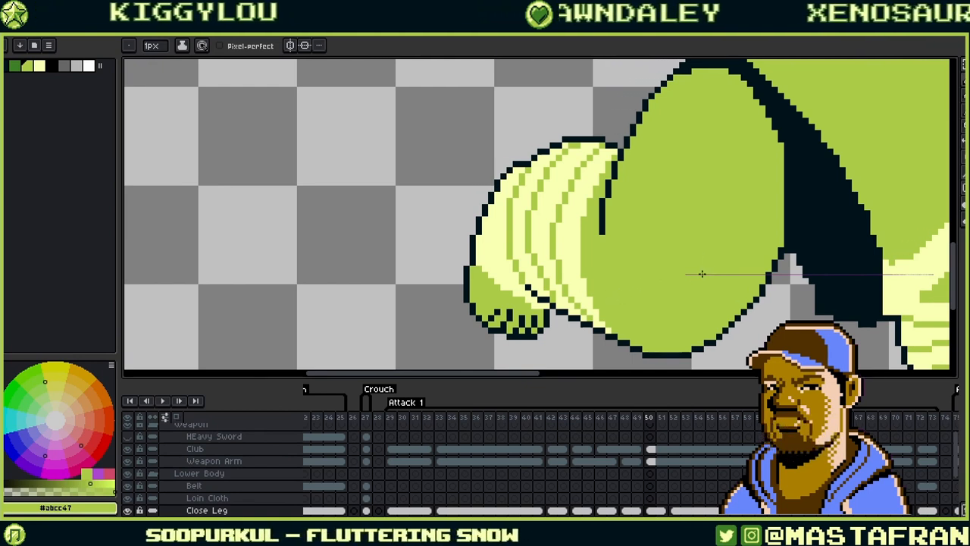
- Sample the leg's green, then switch to the dark outline colour
left_click(591, 273, "alt")
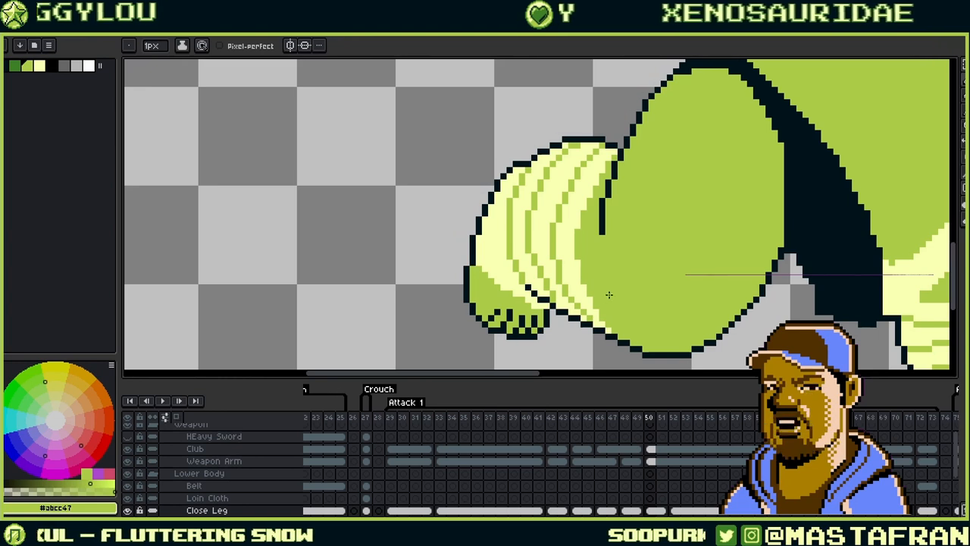
left_click_drag(707, 288, 644, 291)
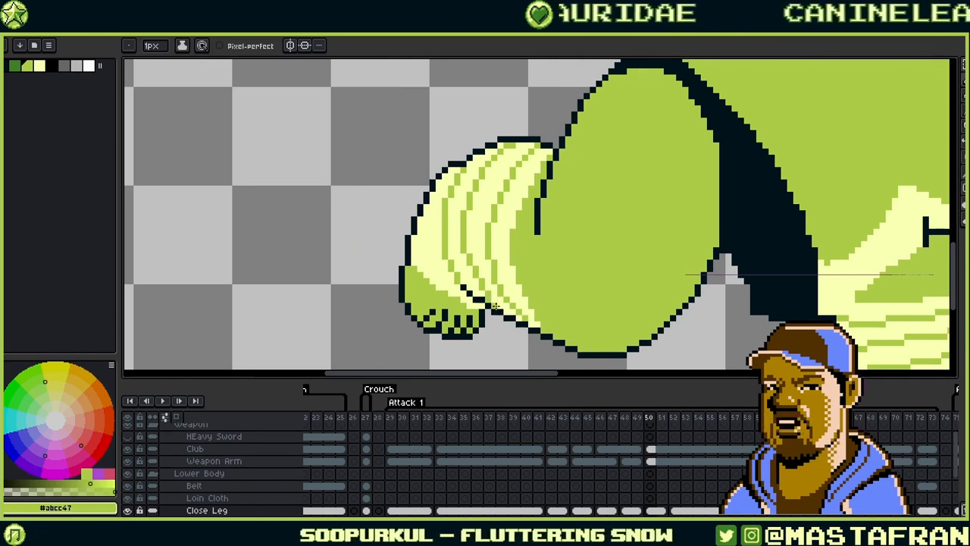
left_click(496, 291, "alt")
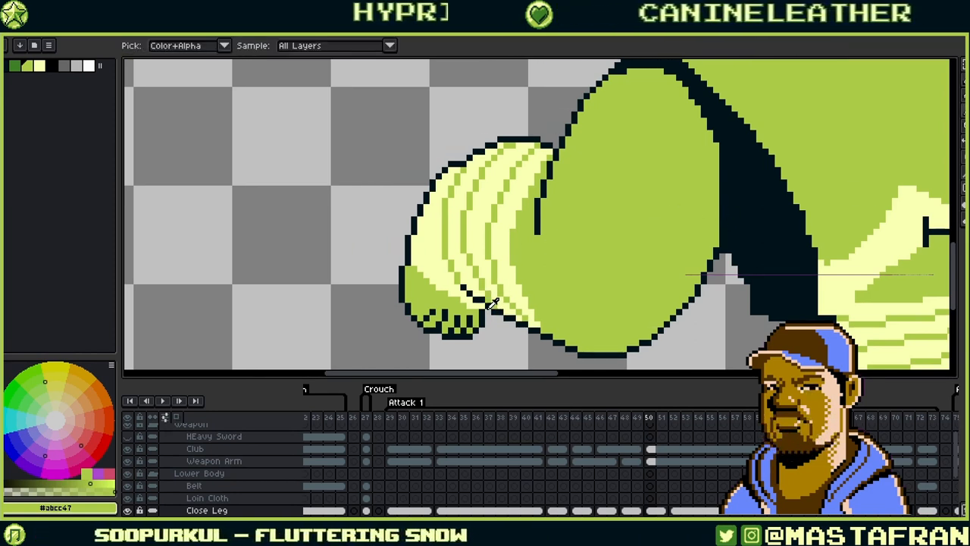
left_click(505, 322, "alt")
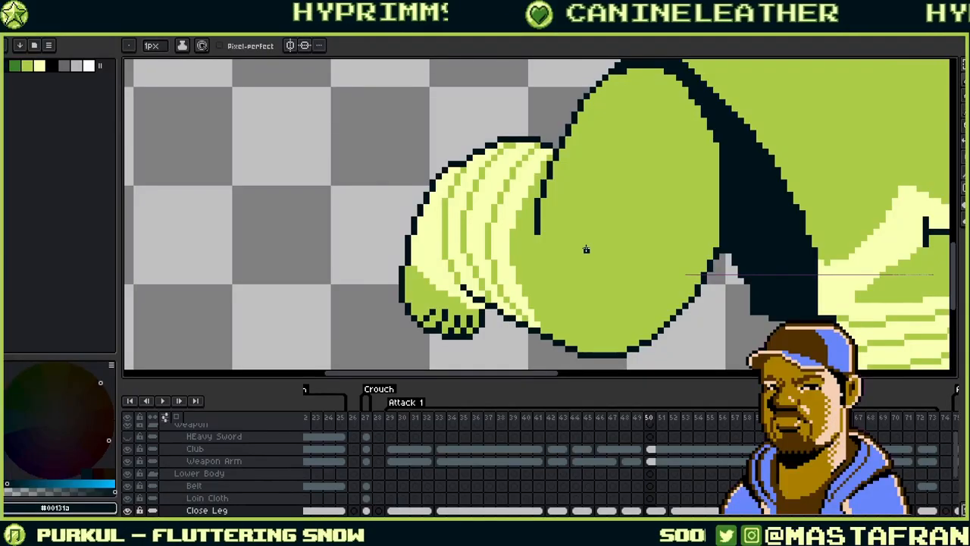
- Zoom out and centre the whole crouching ogre in view
left_click_drag(615, 244, 732, 152)
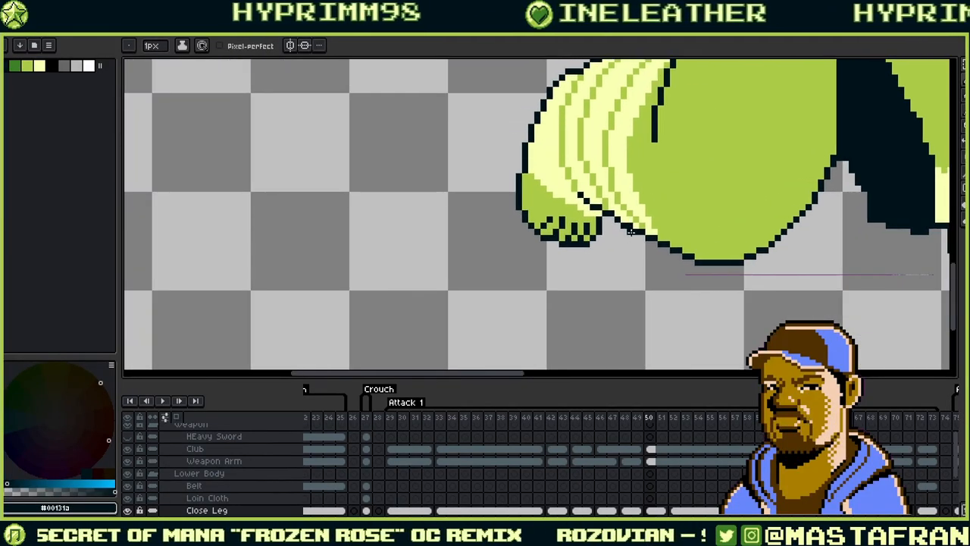
left_click_drag(814, 126, 687, 191)
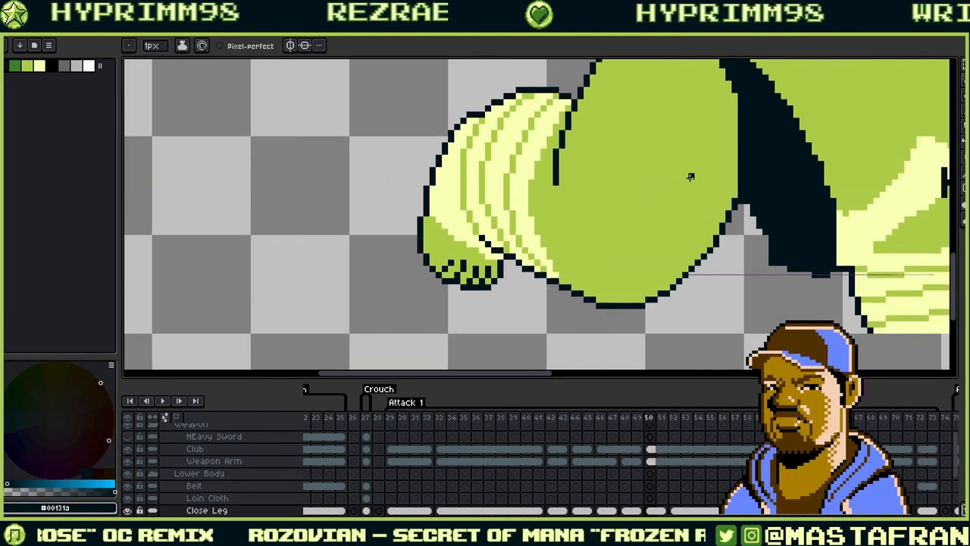
scroll(692, 175, "down", 2)
left_click_drag(793, 174, 620, 238)
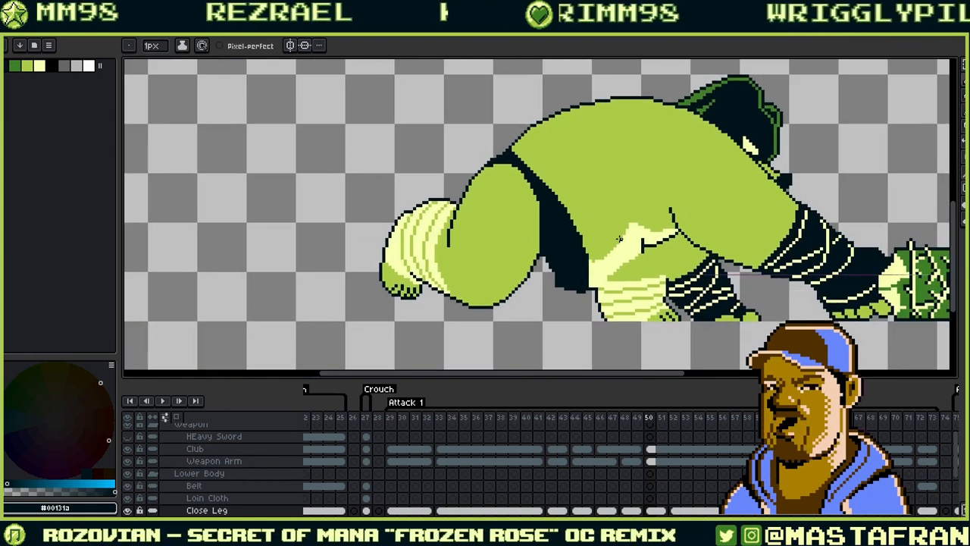
- Toggle between frames 49 and 50 to compare poses, then advance to frame 52
key("Left")
key("Right")
key("Left")
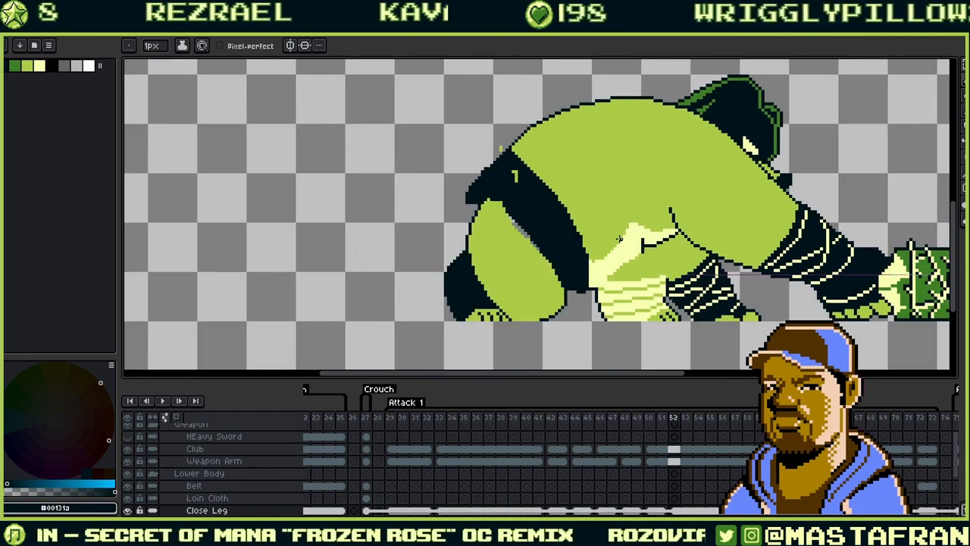
key("Right")
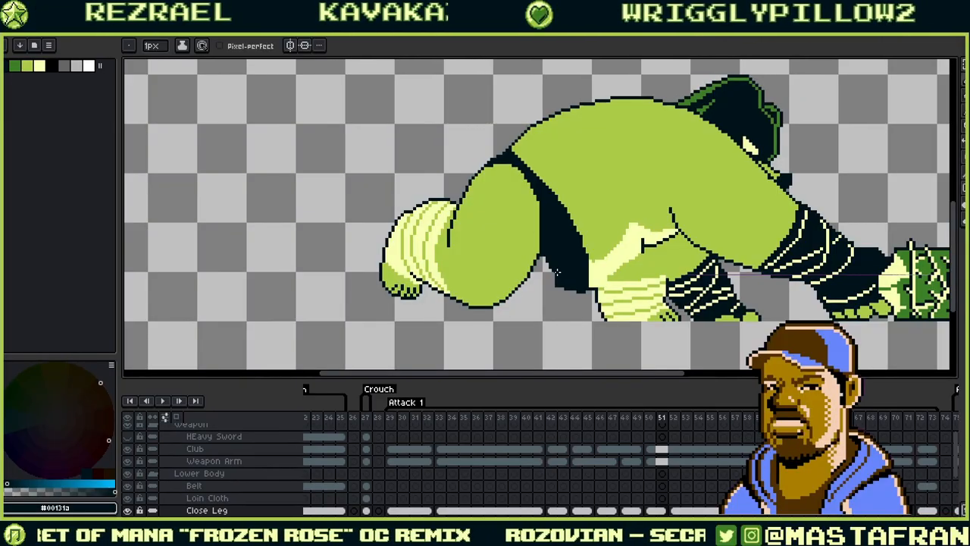
key("Left")
key("Left")
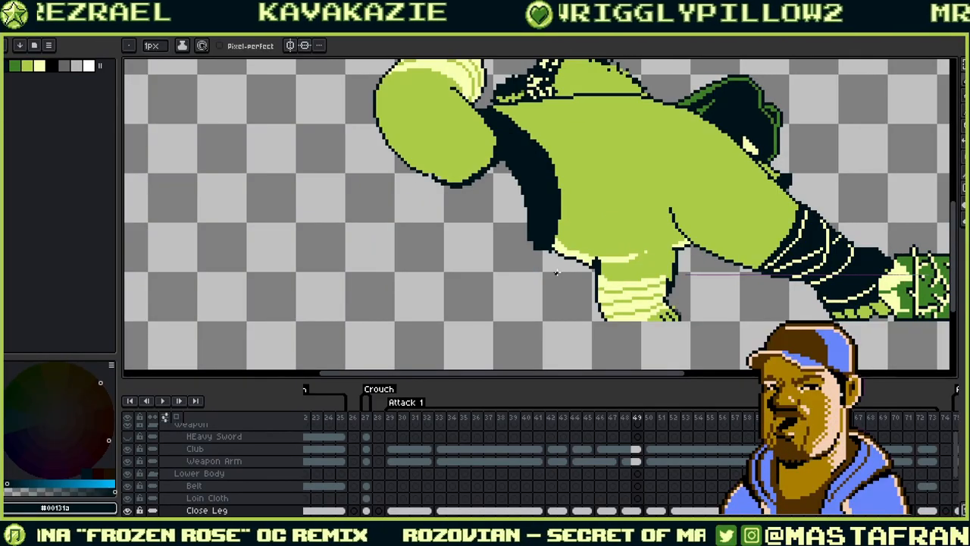
key("Right")
key("Left")
key("Right")
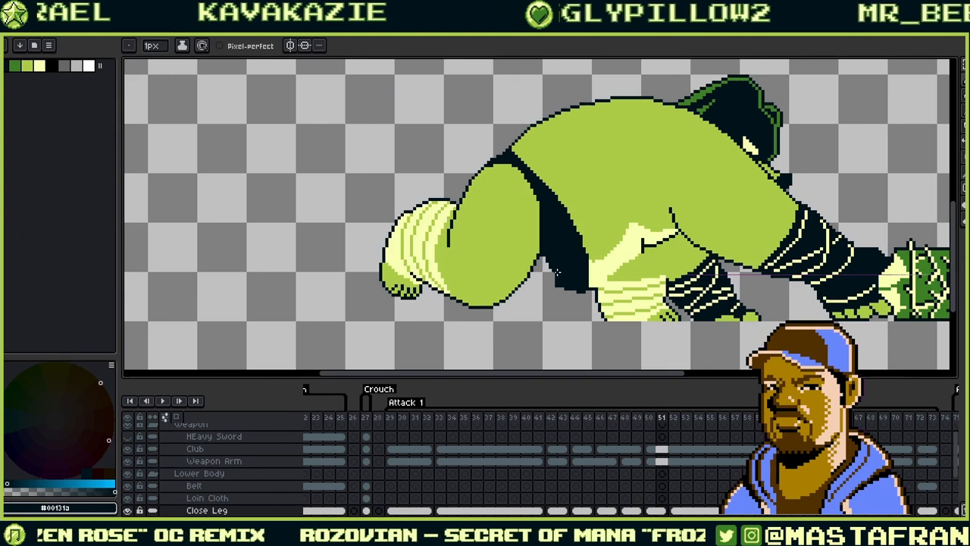
key("Right")
key("Left")
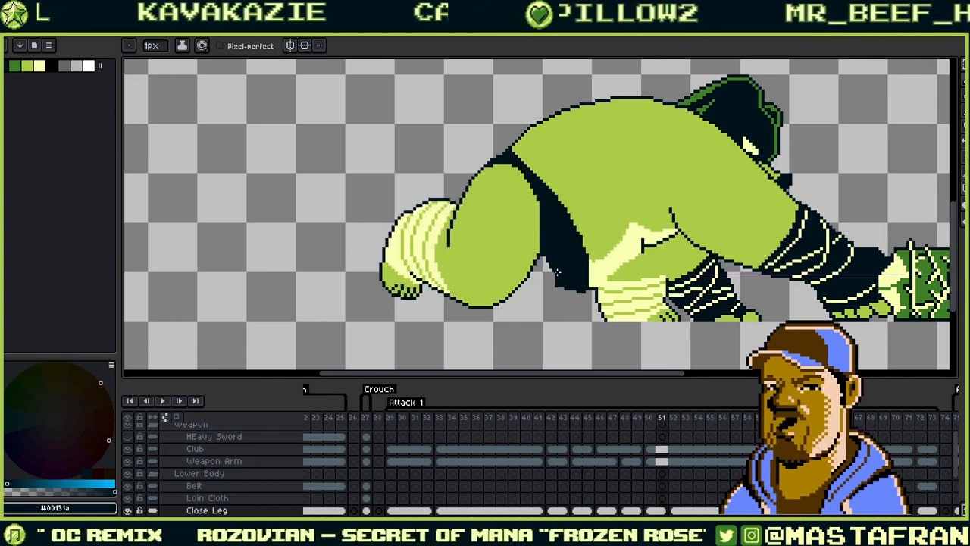
key("Left")
key("Left")
left_click_drag(560, 217, 605, 306)
key("Right")
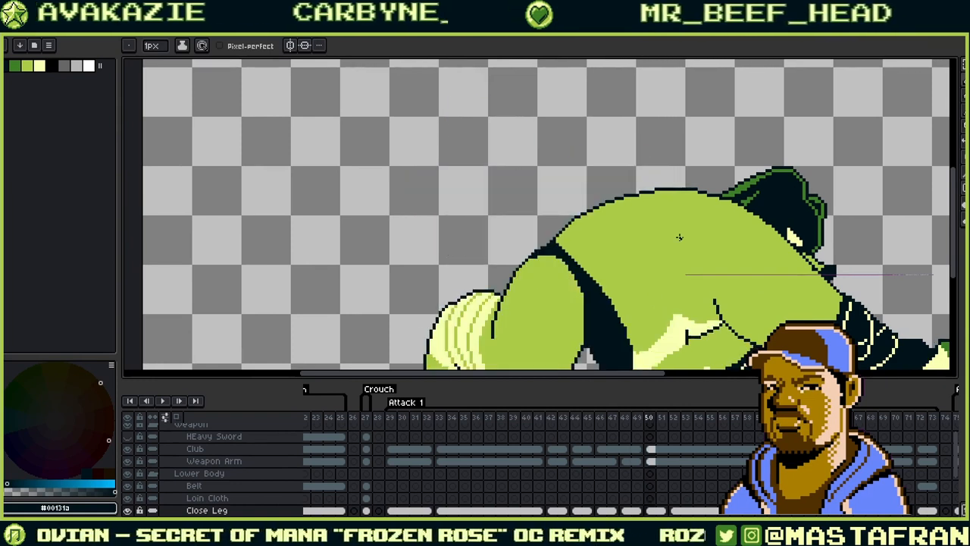
key("Right")
key("Right")
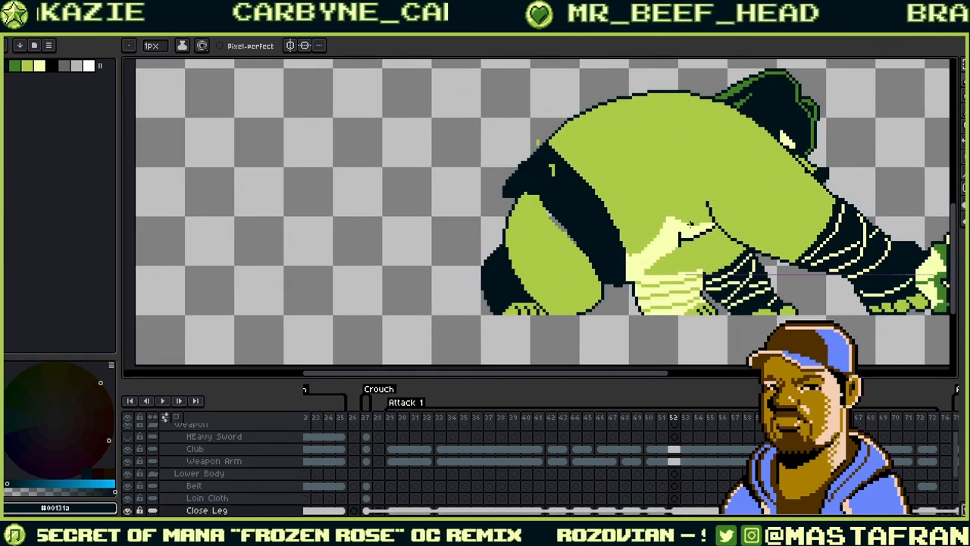
- Bring the thigh into view, sample the body green, and zoom in with the Pencil active
left_click_drag(654, 249, 689, 218)
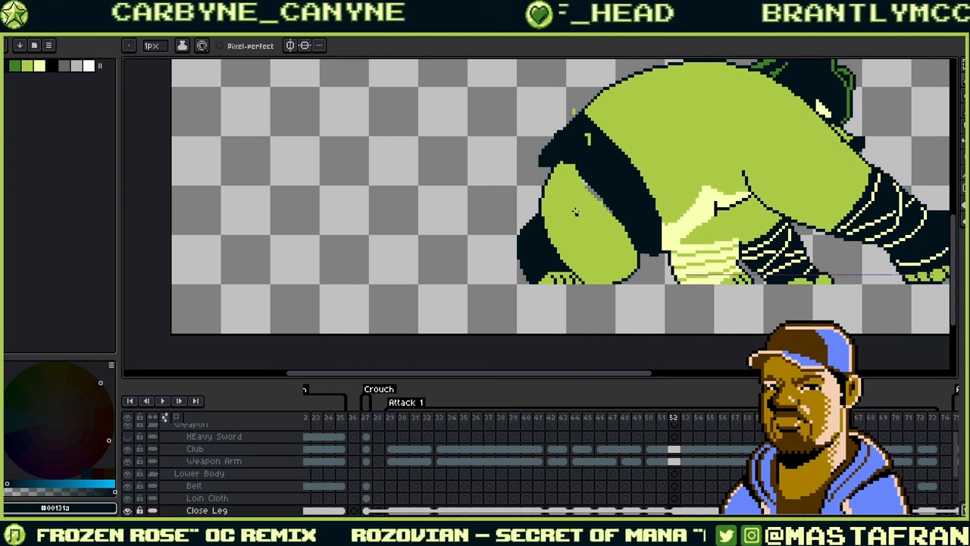
left_click(552, 191, "alt")
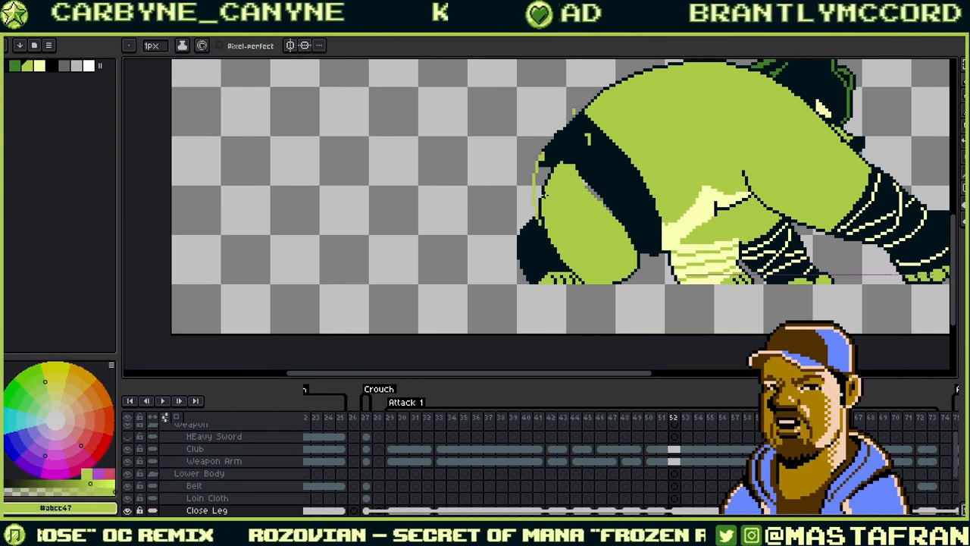
key("v")
key("b")
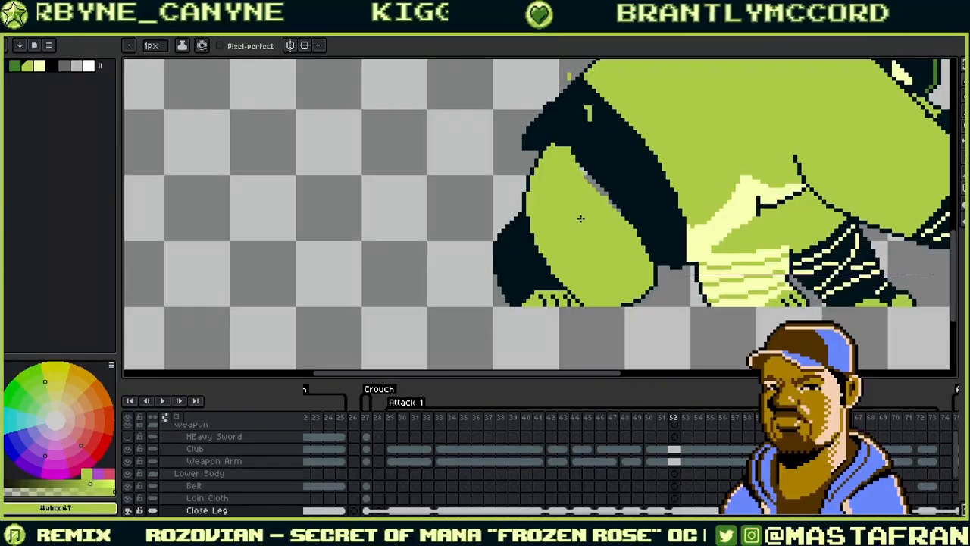
scroll(581, 241, "up", 3)
scroll(582, 242, "up", 1)
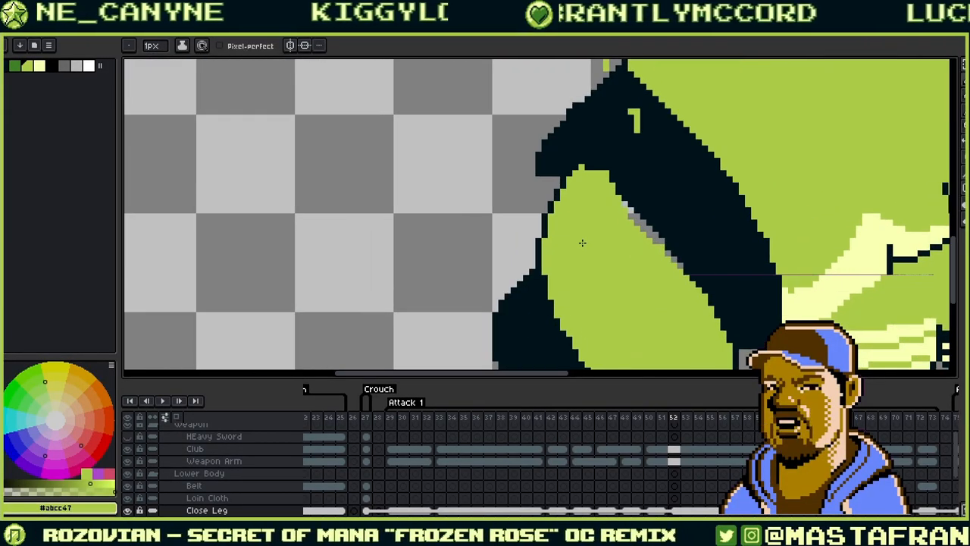
- Redraw the thigh's left edge as a dark outline, filling green along its inside
key("alt")
left_click(543, 241, "alt")
left_click_drag(534, 181, 533, 264)
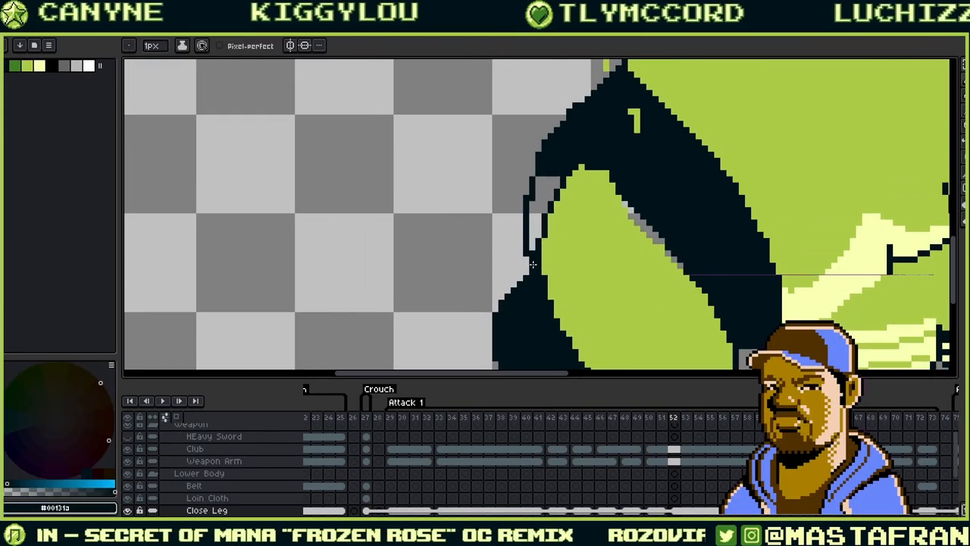
left_click(598, 242, "alt")
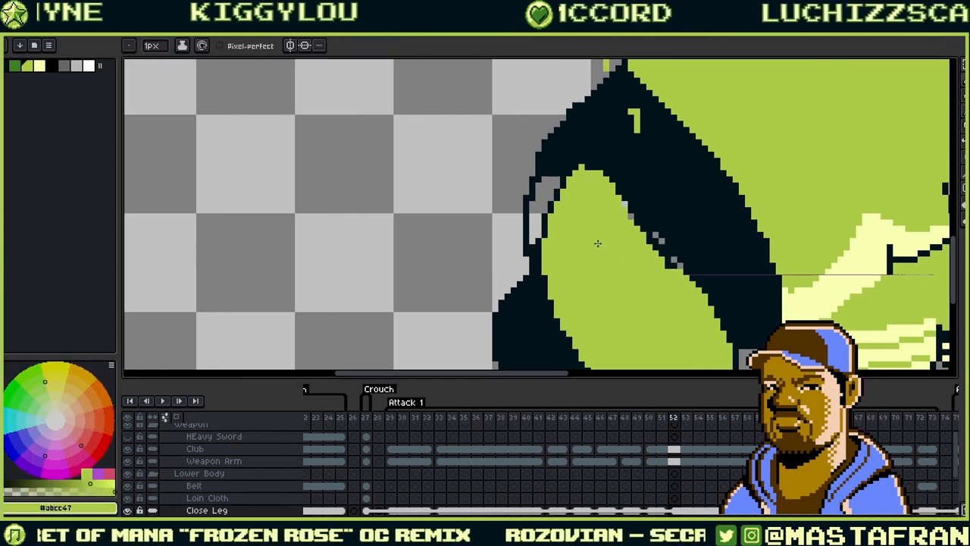
mouse_move(556, 185)
left_mouse_down()
mouse_move(544, 269)
mouse_move(536, 244)
left_mouse_up()
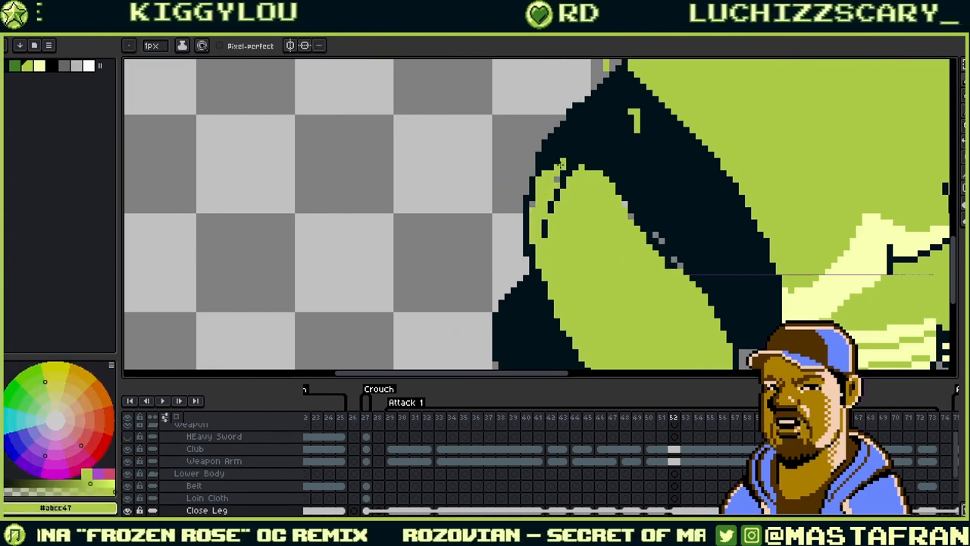
left_click_drag(560, 187, 545, 222)
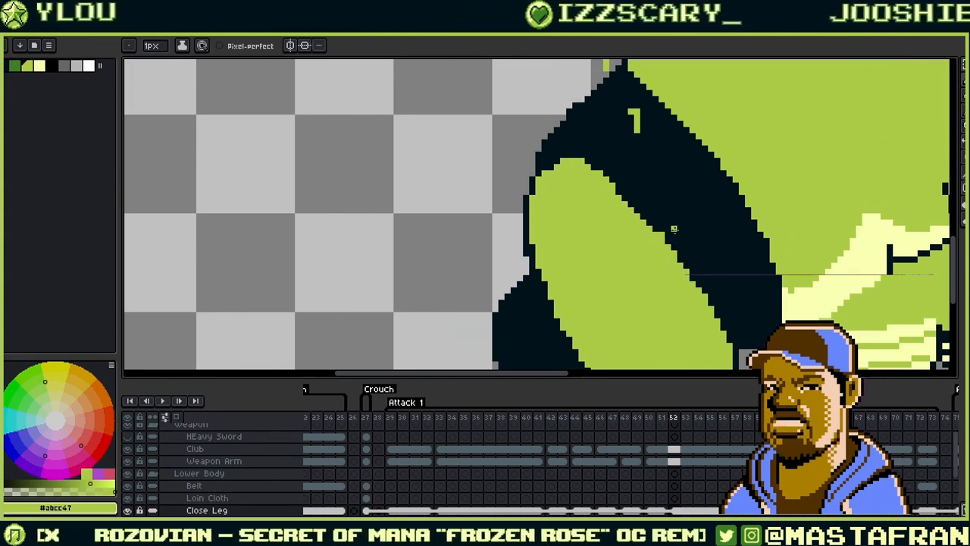
- Cover the stray green marks in the dark band above the thigh with dark pixels
mouse_move(673, 205)
left_mouse_down()
mouse_move(654, 151)
mouse_move(657, 250)
left_mouse_up()
left_click_drag(620, 175, 618, 155)
left_click(614, 156)
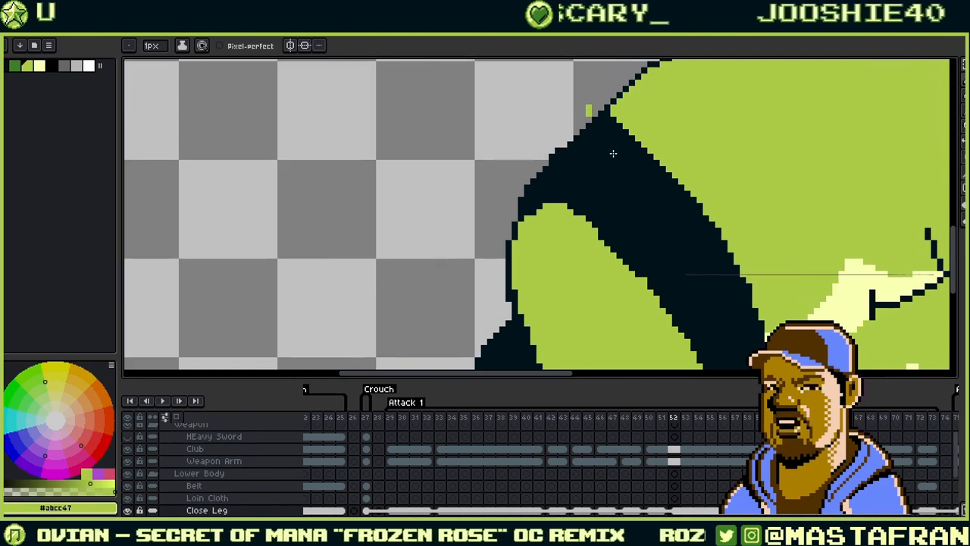
left_click_drag(588, 107, 587, 114)
- Draw a dark diagonal line across the upper thigh and clean leftover dark pixels green
left_click_drag(732, 200, 620, 114)
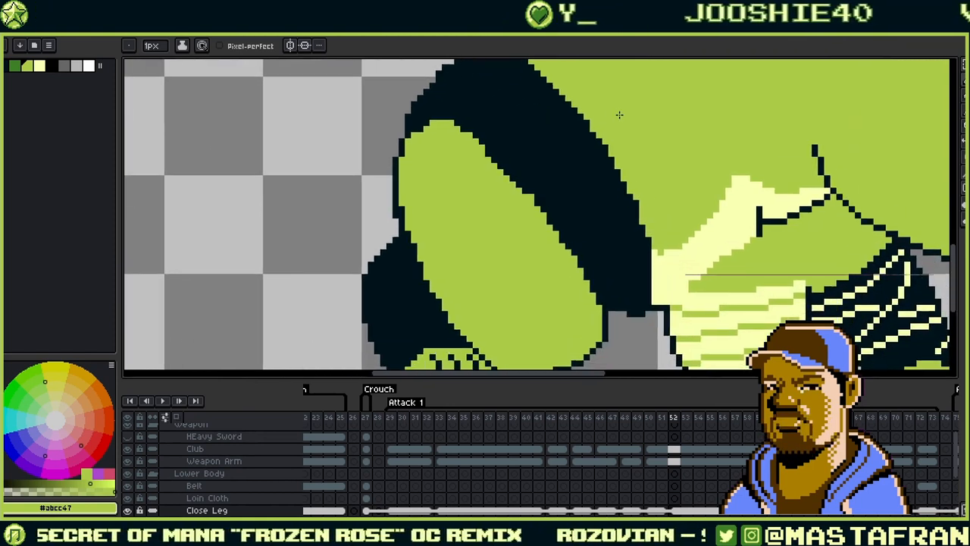
left_click_drag(588, 203, 698, 187)
mouse_move(610, 151)
left_mouse_down()
mouse_move(682, 226)
mouse_move(703, 274)
left_mouse_up()
left_click_drag(686, 242, 615, 156)
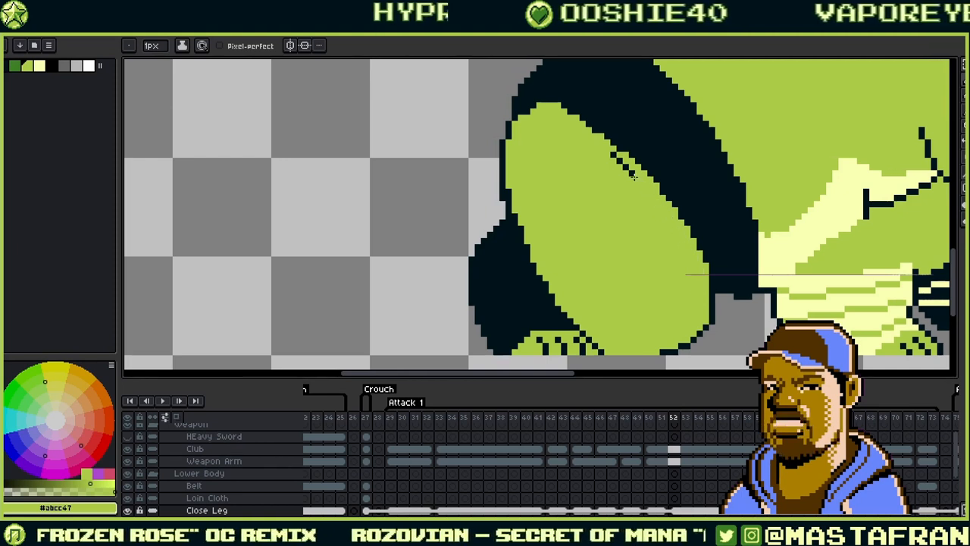
left_click(628, 170)
- Recentre the view on the thigh and select the pale highlight colour from the palette
left_click_drag(720, 212, 639, 184)
left_click_drag(635, 292, 717, 203)
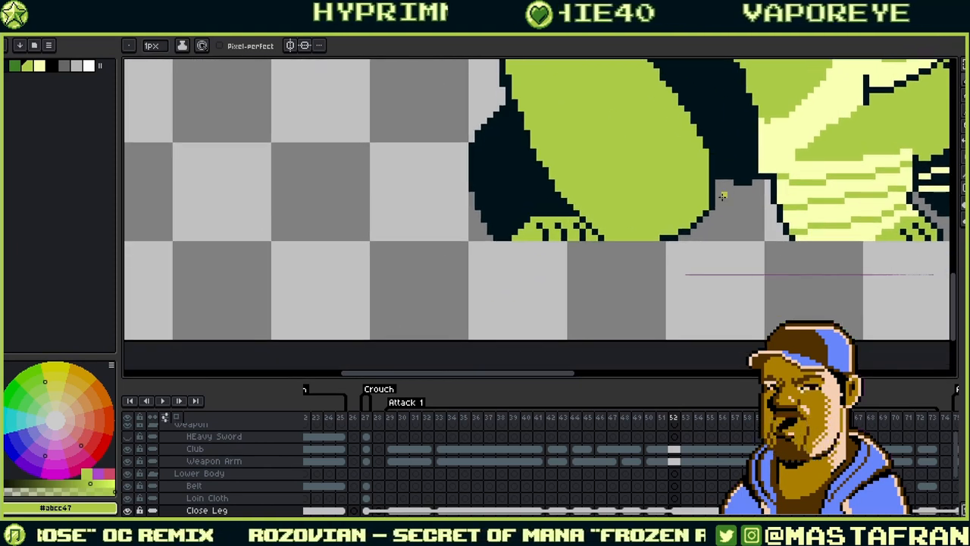
left_click_drag(589, 171, 729, 266)
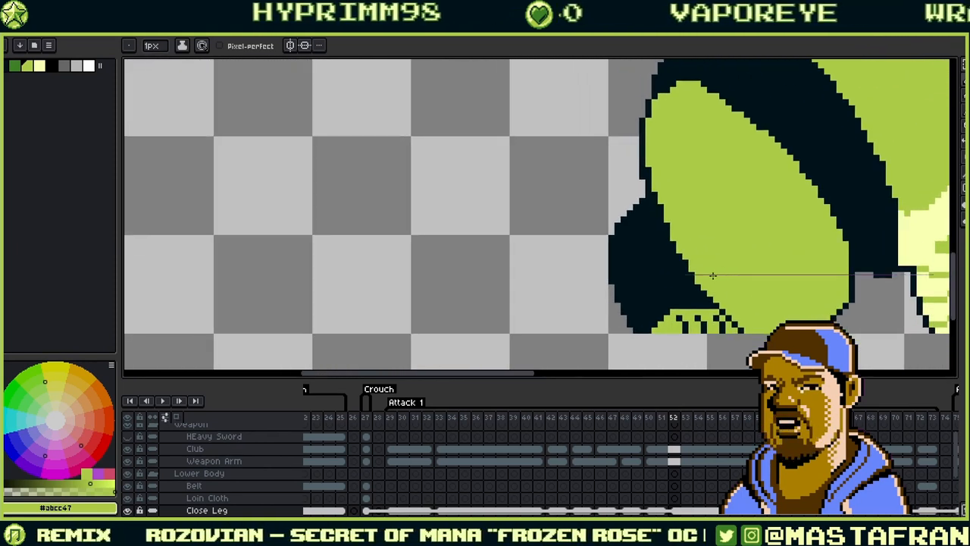
left_click(44, 60)
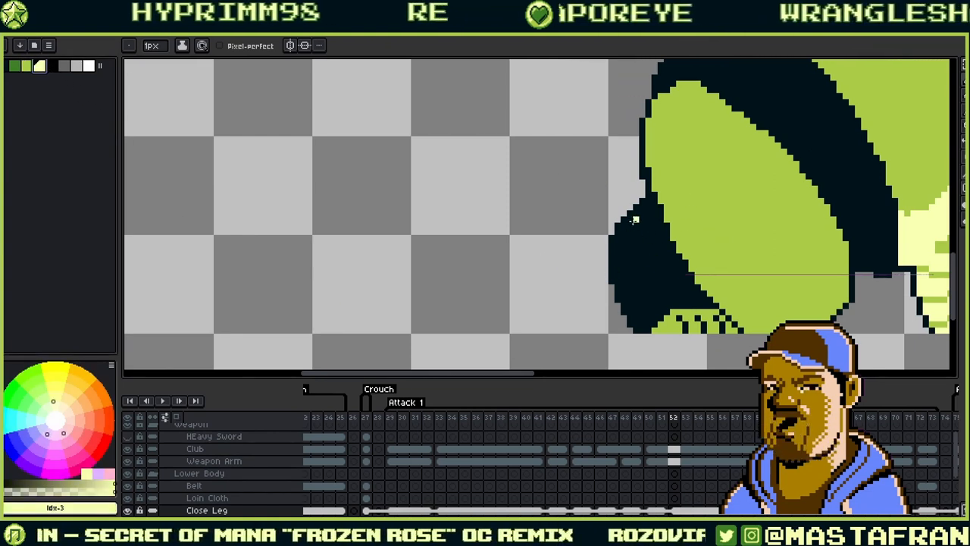
- Draw a 1px pale yellow #f9ffb3 line along the leg's lower outline
left_click_drag(623, 225, 625, 297)
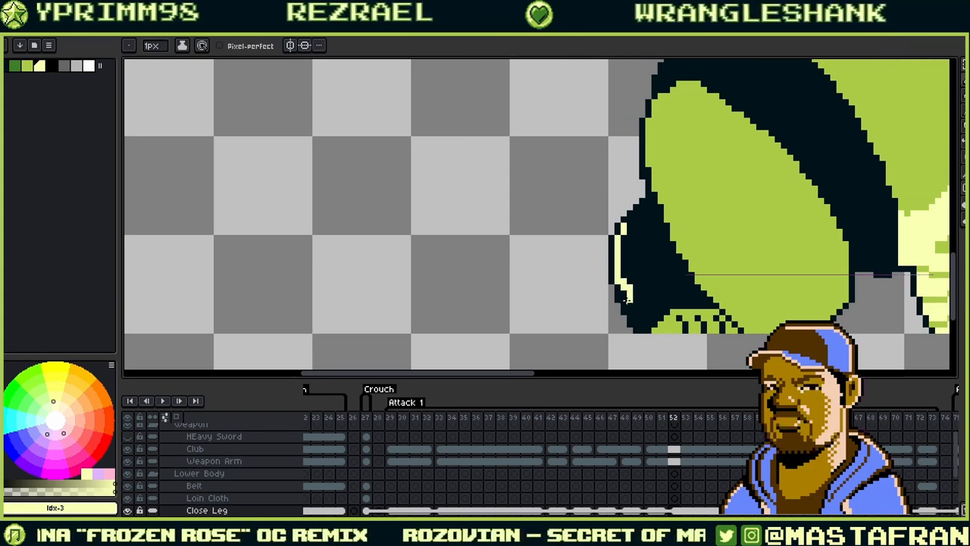
left_click(621, 306, "alt")
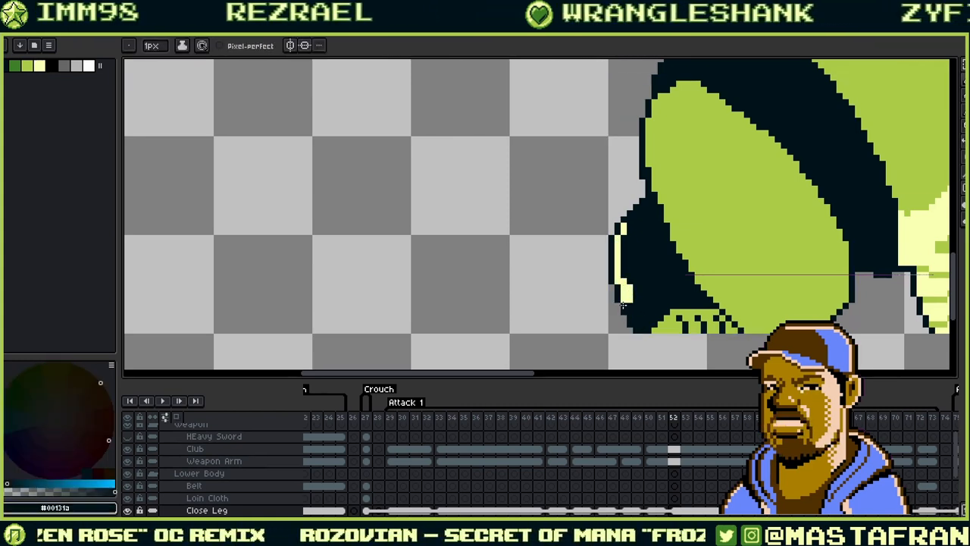
left_click(628, 299, "alt")
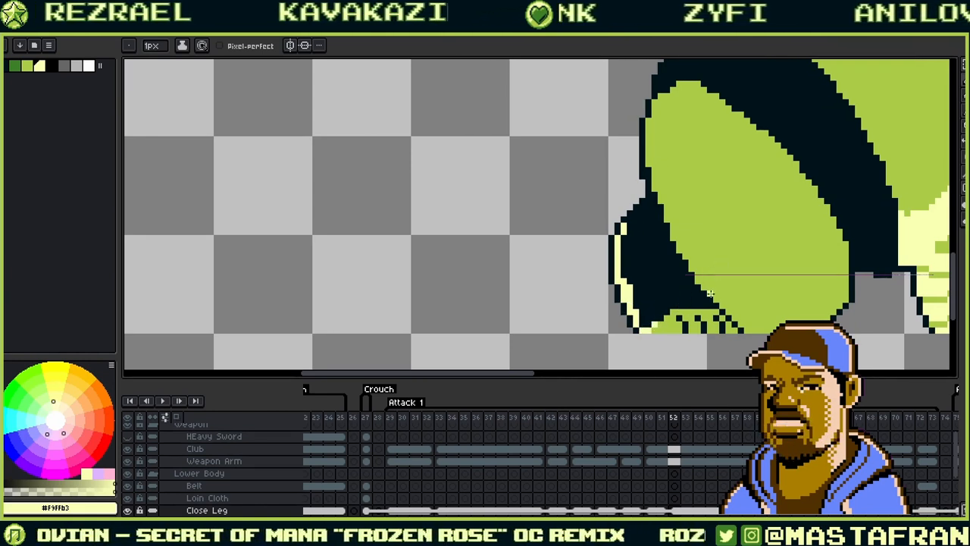
mouse_move(709, 305)
left_mouse_down()
mouse_move(661, 314)
mouse_move(703, 300)
mouse_move(649, 210)
left_mouse_up()
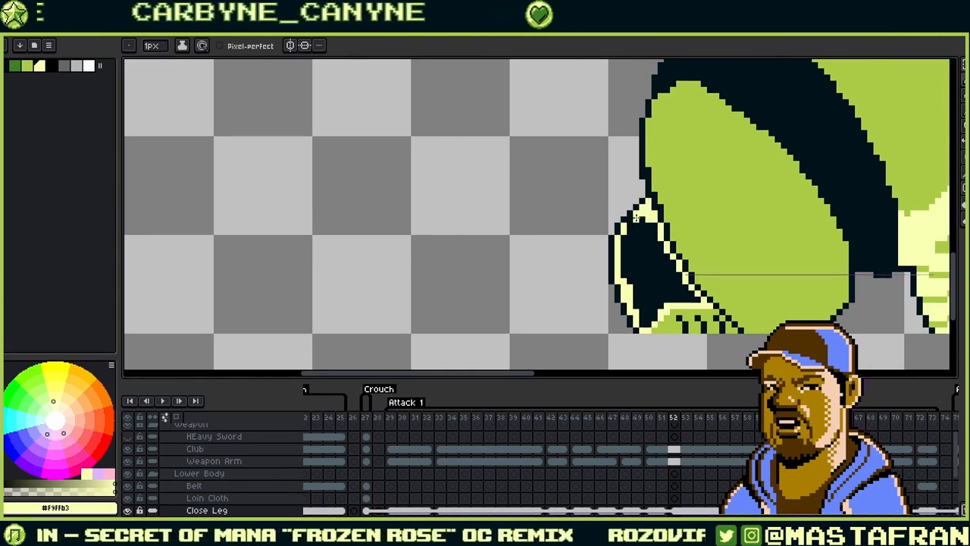
- Bucket-fill the leftover dark gap with pale yellow and zoom out to check
left_click_drag(650, 243, 596, 240)
key("g")
left_click(596, 240)
mouse_move(776, 199)
left_mouse_down()
mouse_move(582, 273)
mouse_move(565, 264)
left_mouse_up()
scroll(566, 264, "down", 4)
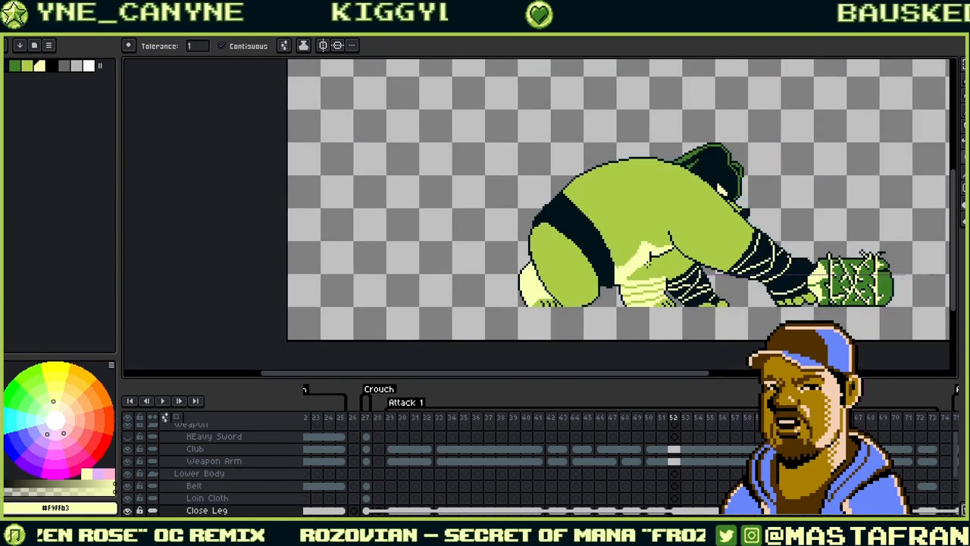
- Centre the crouching ogre in view and pan back toward its close leg
scroll(648, 259, "down", 1)
scroll(652, 258, "up", 2)
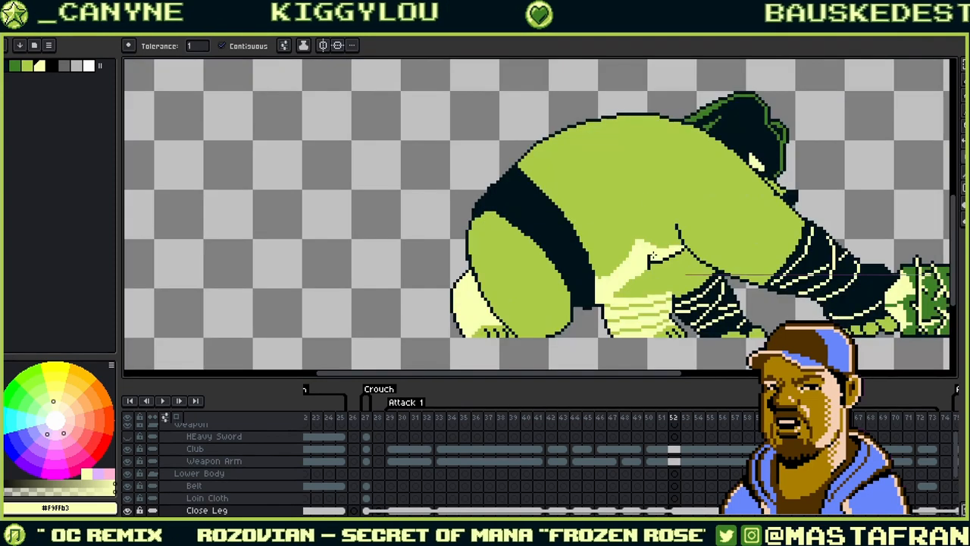
left_click_drag(706, 261, 522, 276)
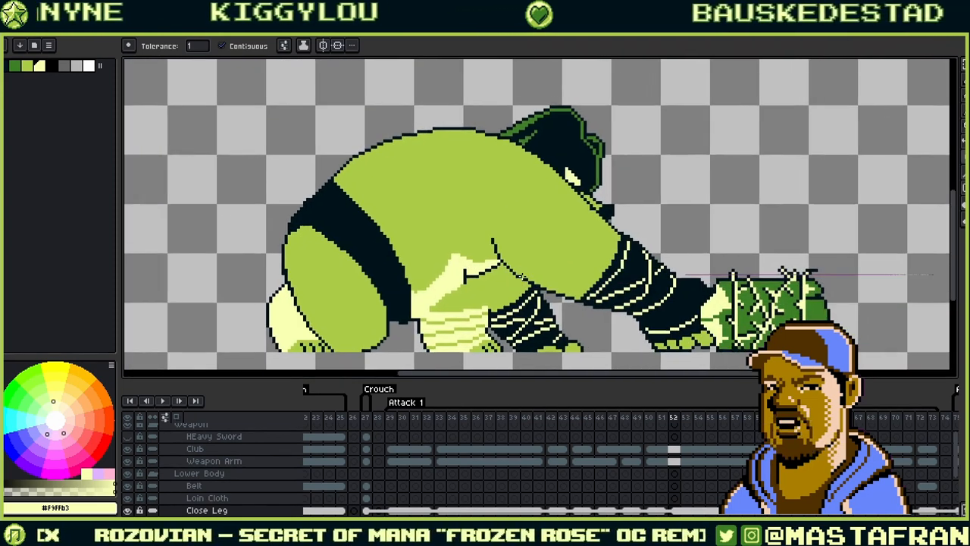
scroll(521, 276, "down", 1)
scroll(503, 237, "up", 1)
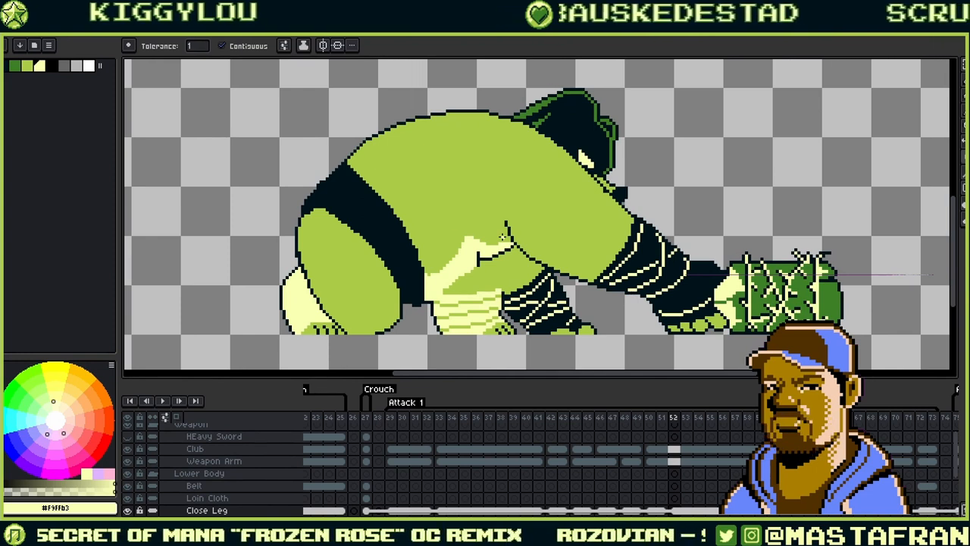
left_click_drag(513, 243, 633, 226)
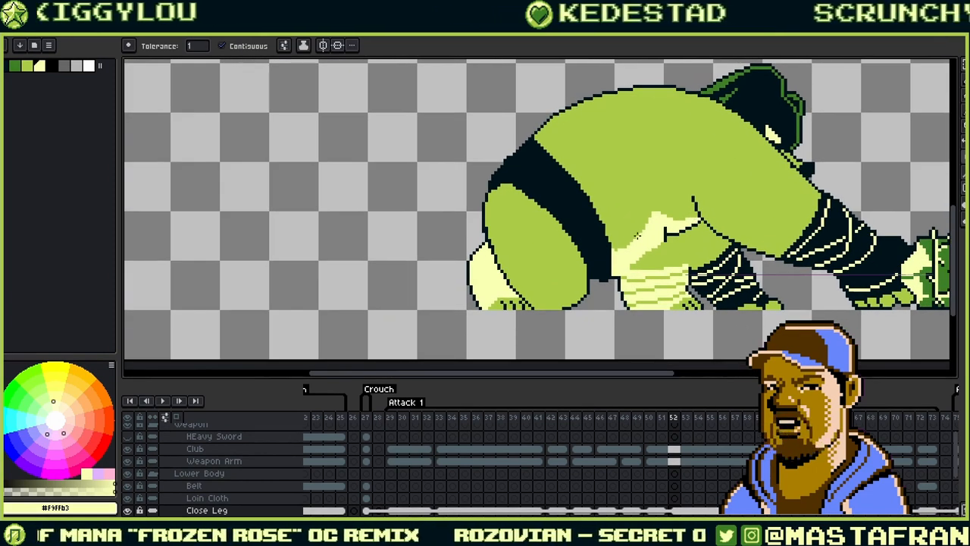
- Zoom in on the leg, pick the green #abcc47, and touch up the outline with one green pixel
scroll(573, 263, "up", 1)
scroll(533, 215, "up", 1)
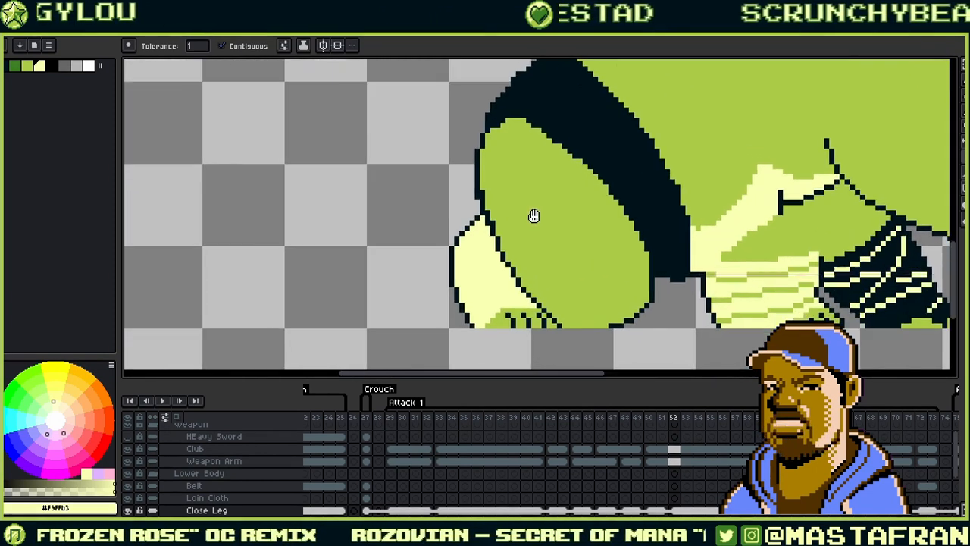
scroll(641, 204, "up", 1)
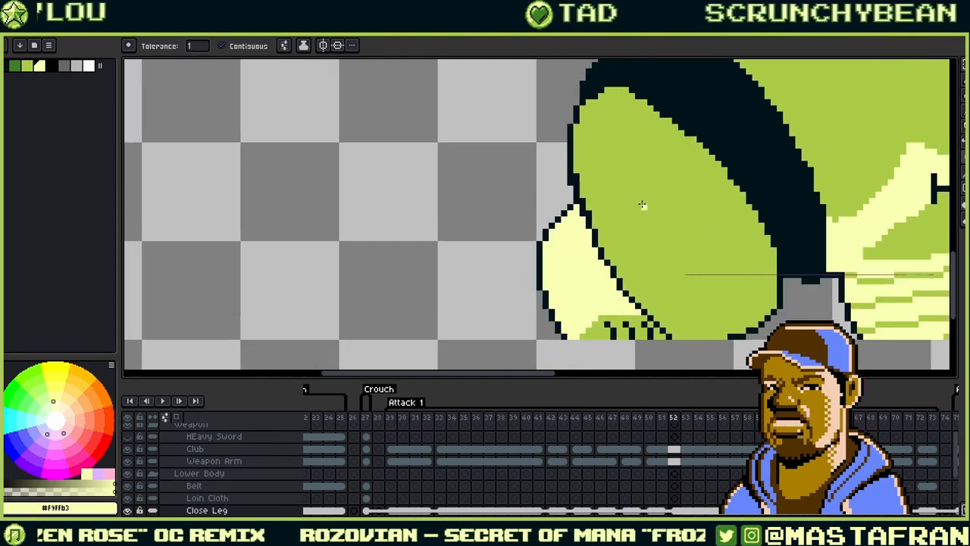
left_click(595, 178, "alt")
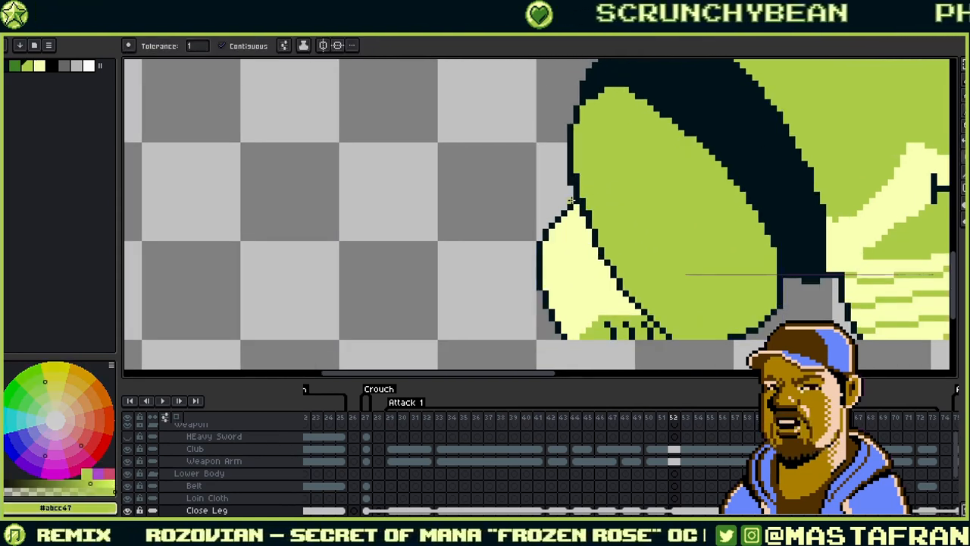
key("b")
left_click(591, 163, "alt")
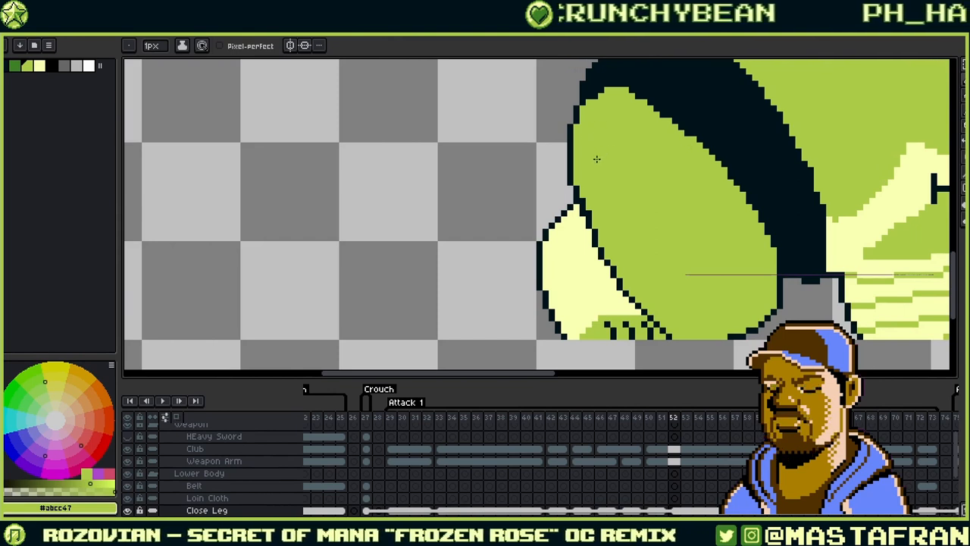
- Draw a diagonal dark #00131a crease down the front of the close leg
left_click_drag(620, 221, 596, 210)
left_click(558, 213, "alt")
left_click(555, 217)
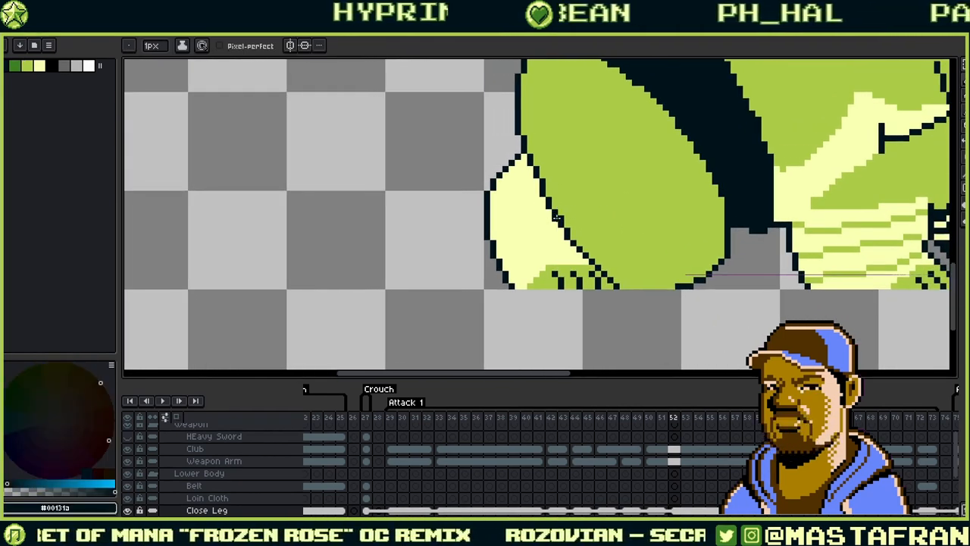
left_click(573, 211, "alt")
left_click_drag(646, 197, 641, 201)
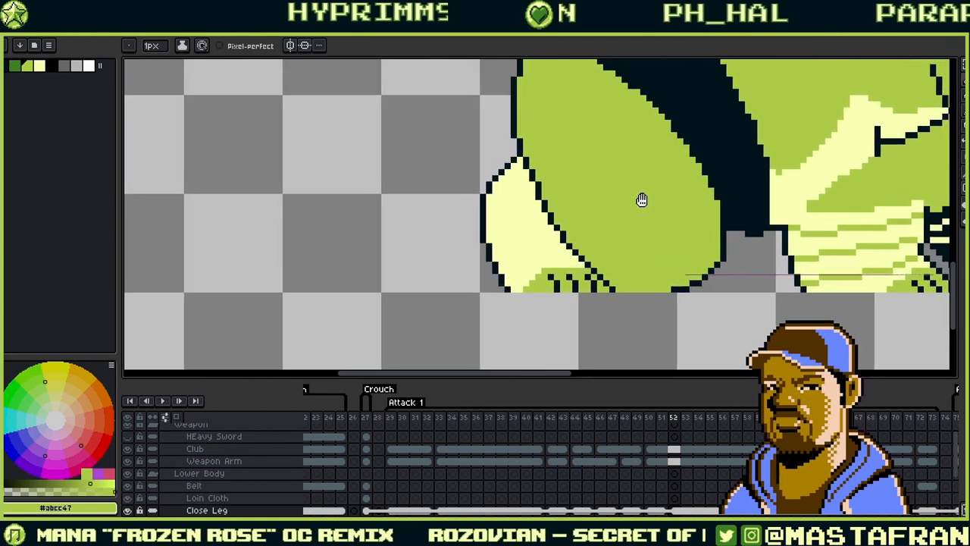
left_click(558, 234, "alt")
left_click(599, 225, "alt")
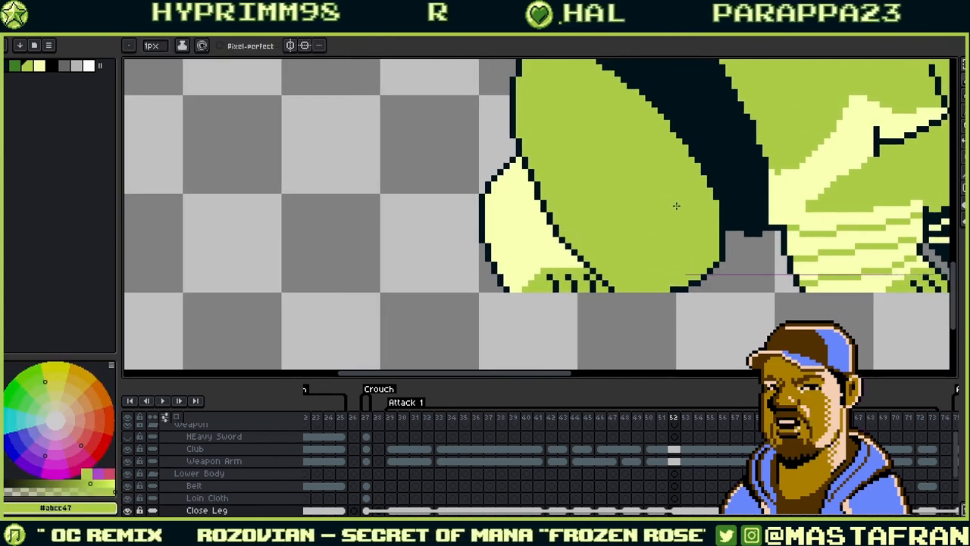
key("alt")
left_click(541, 187, "alt")
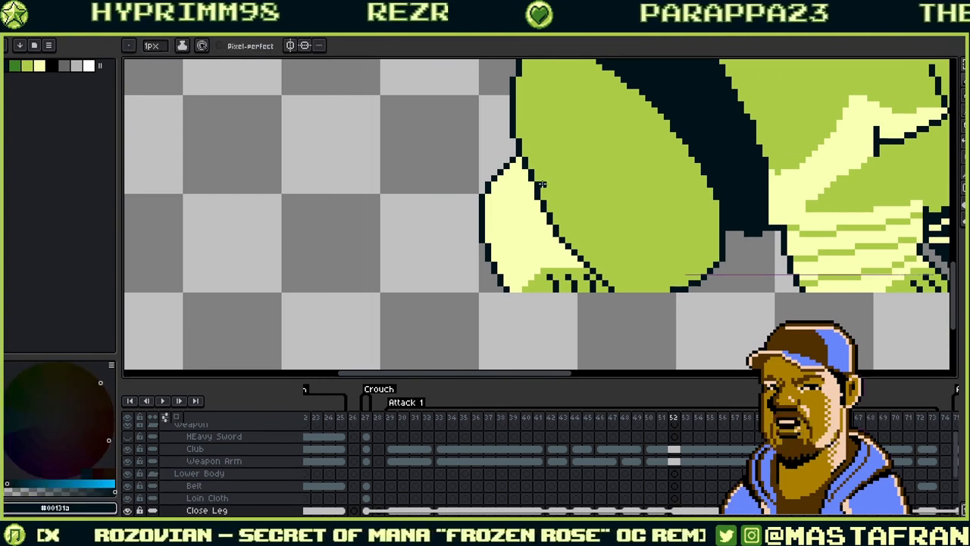
left_click_drag(542, 183, 633, 277)
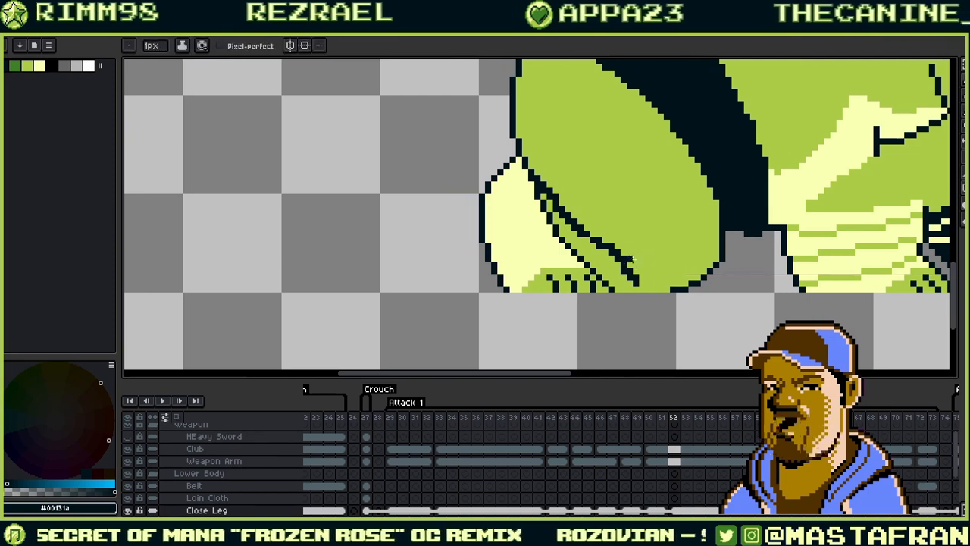
- Thin the dark crease line with leg green #abcc47
left_click(609, 232, "alt")
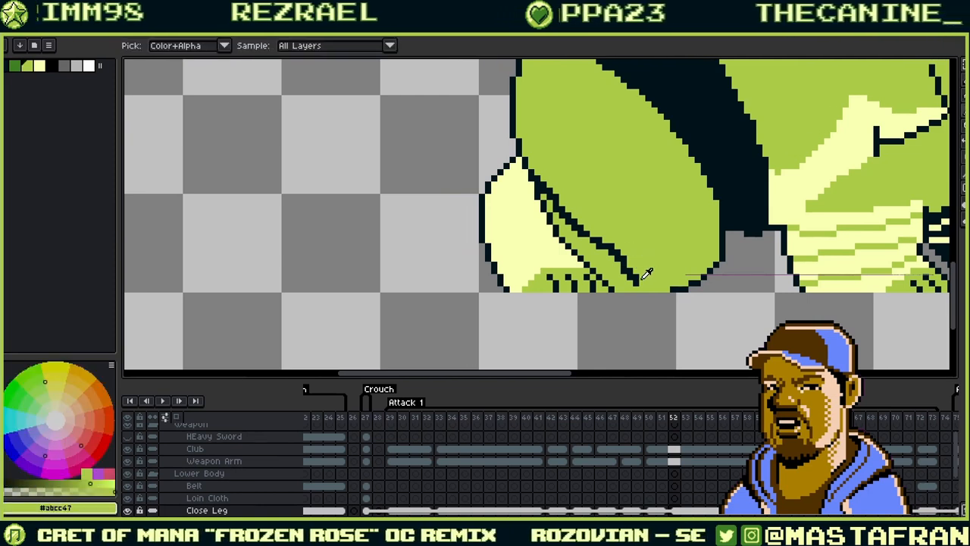
left_click(614, 243, "alt")
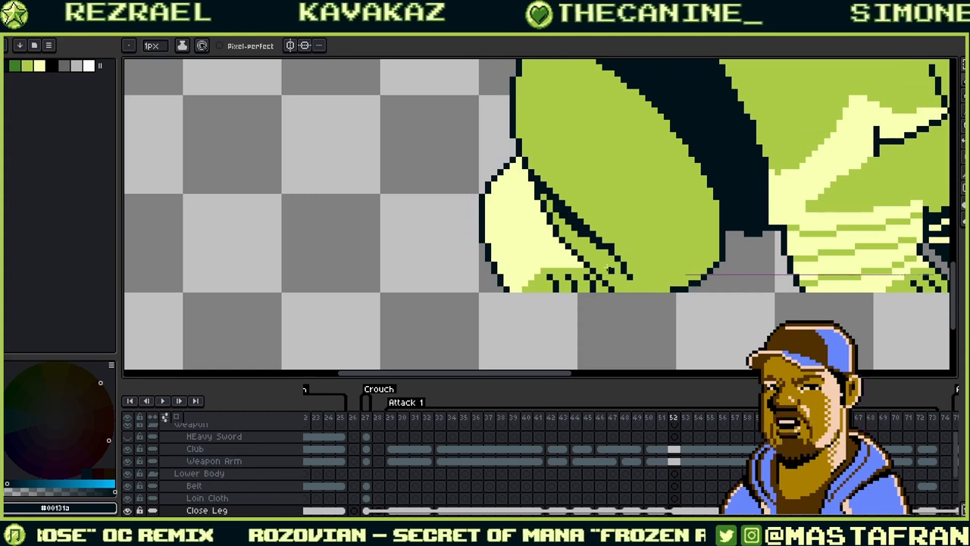
left_click(609, 268, "alt")
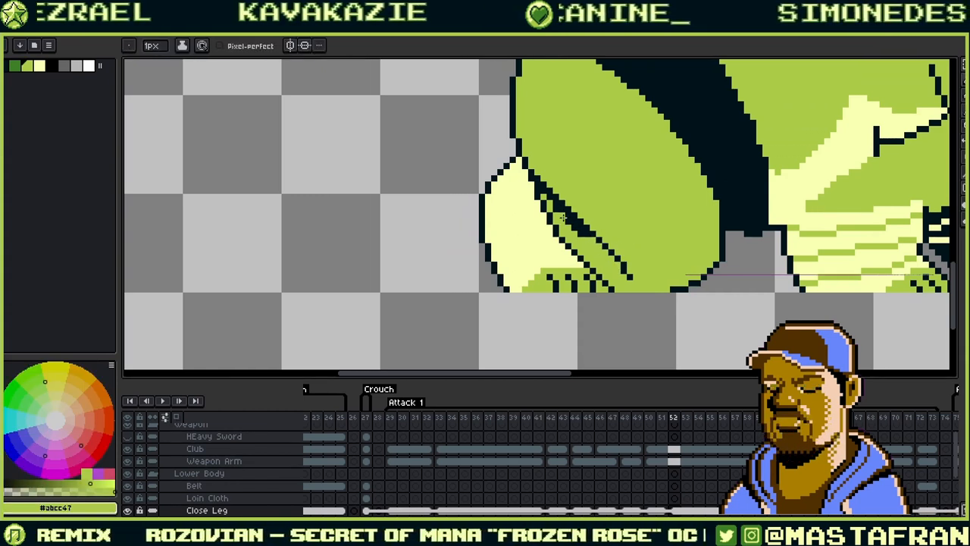
left_click_drag(559, 214, 592, 235)
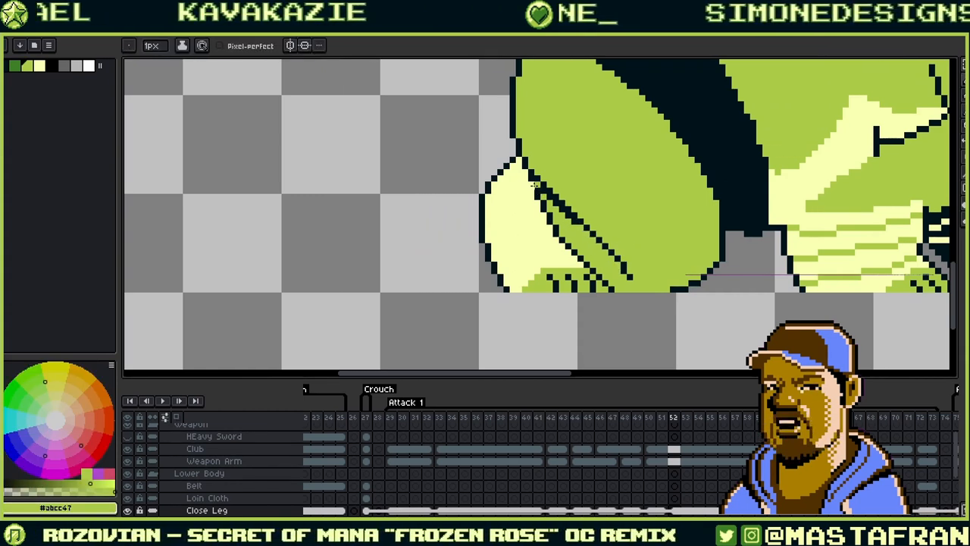
- Fill the strip between the leg lines with pale yellow #f9ffb3
left_click(552, 199, "alt")
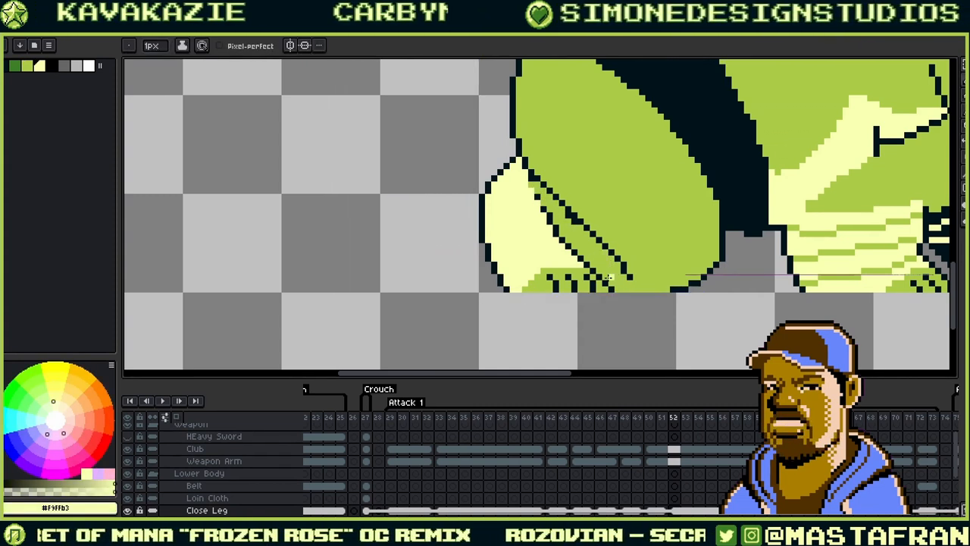
key("g")
left_click(605, 243)
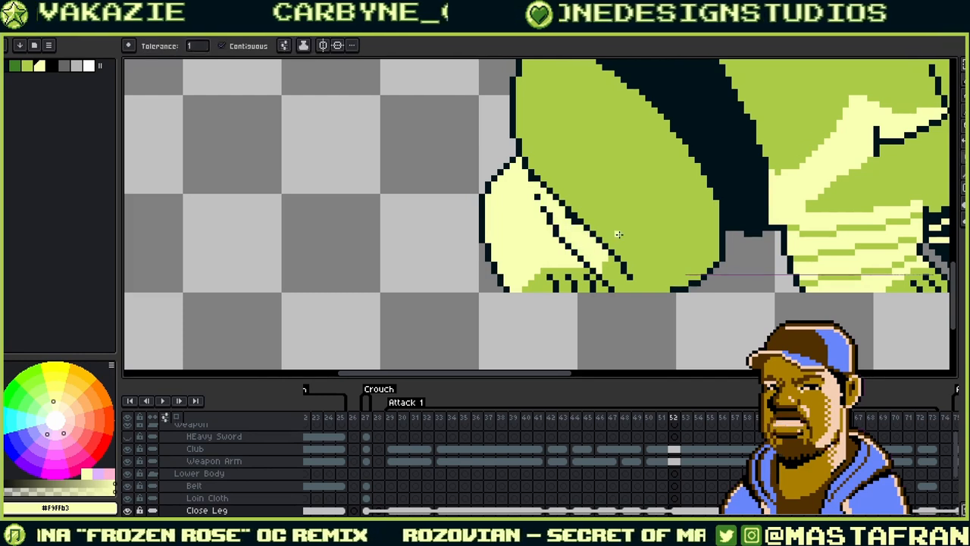
left_click_drag(570, 206, 625, 198)
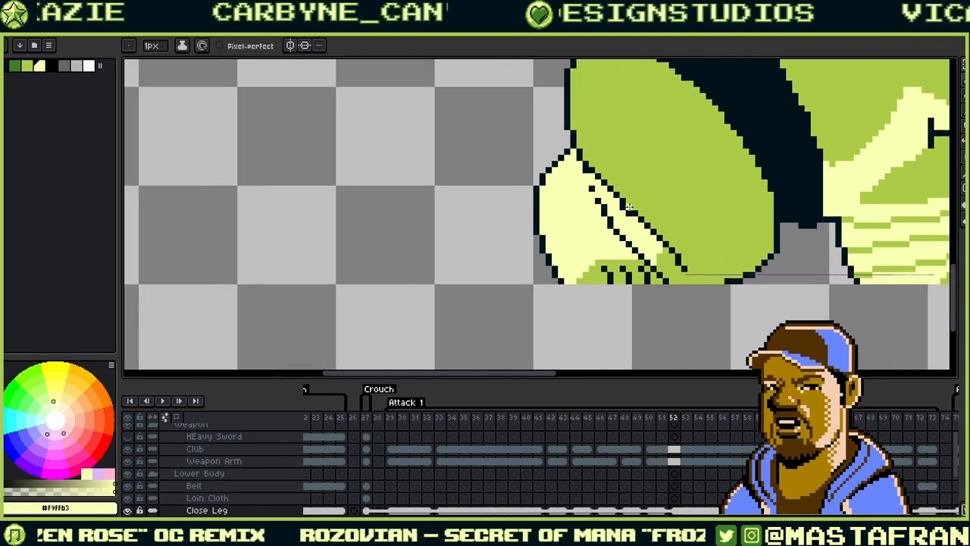
- Repaint a couple of dark outline pixels on the thigh with cream #f9ffb3
key("g")
left_click(593, 192, "alt")
key("b")
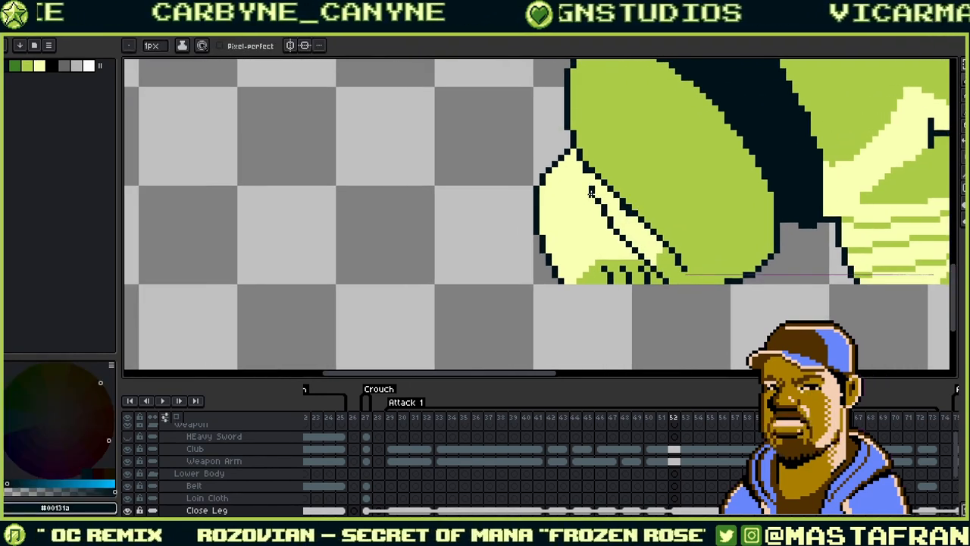
left_click(613, 210, "alt")
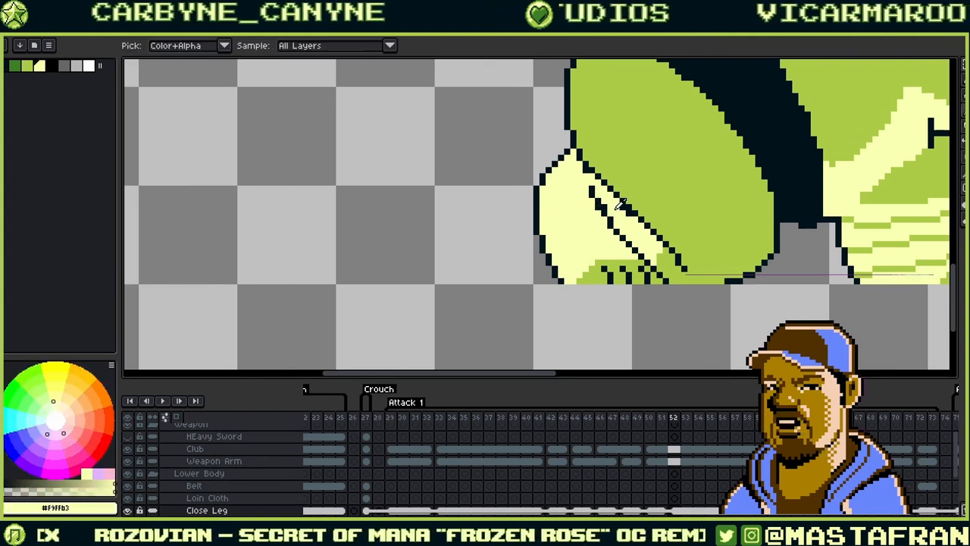
left_click(610, 214)
left_click(609, 223, "alt")
left_click(616, 233, "alt")
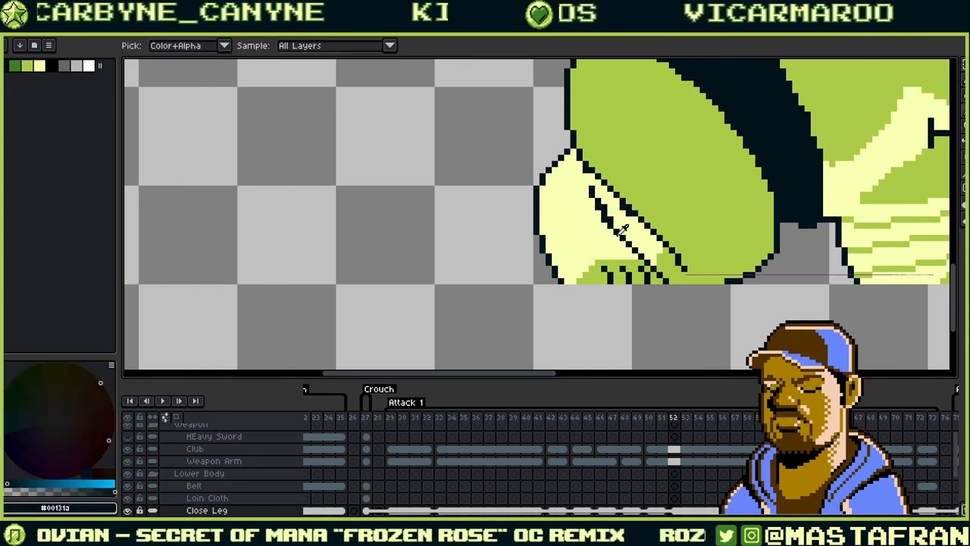
left_click(618, 218, "alt")
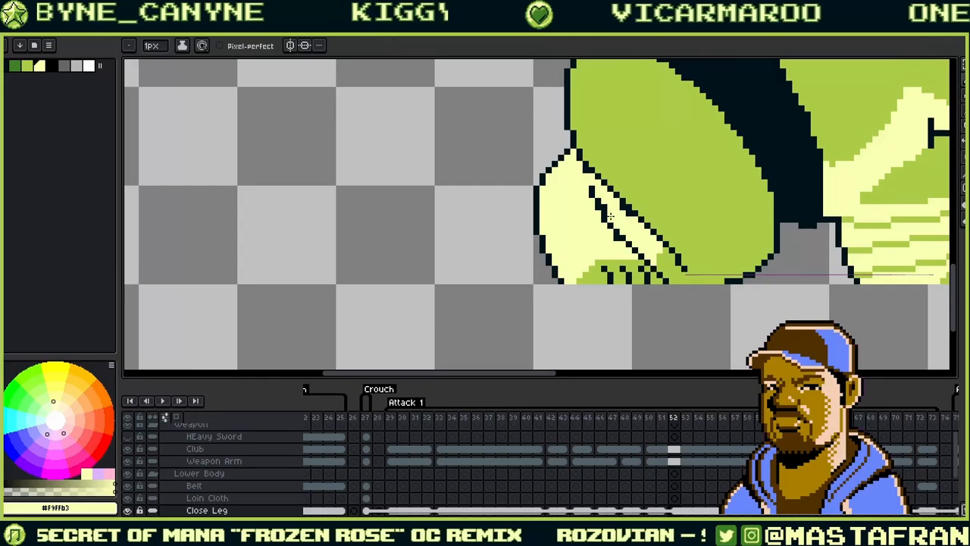
left_click(605, 206)
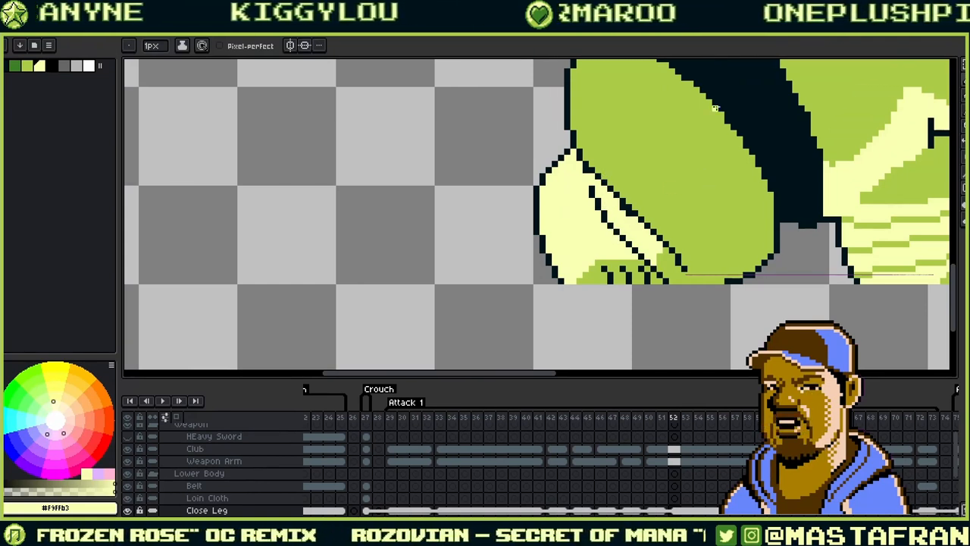
key("alt")
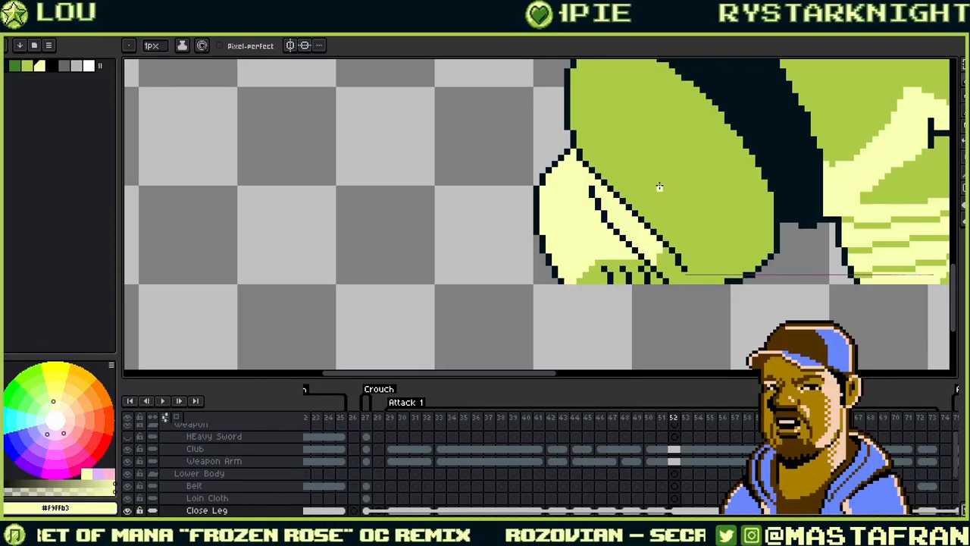
- Extend the cream highlight along the lower leg, turning stray green pixels cream
left_click_drag(689, 201, 704, 255)
left_click(653, 229, "alt")
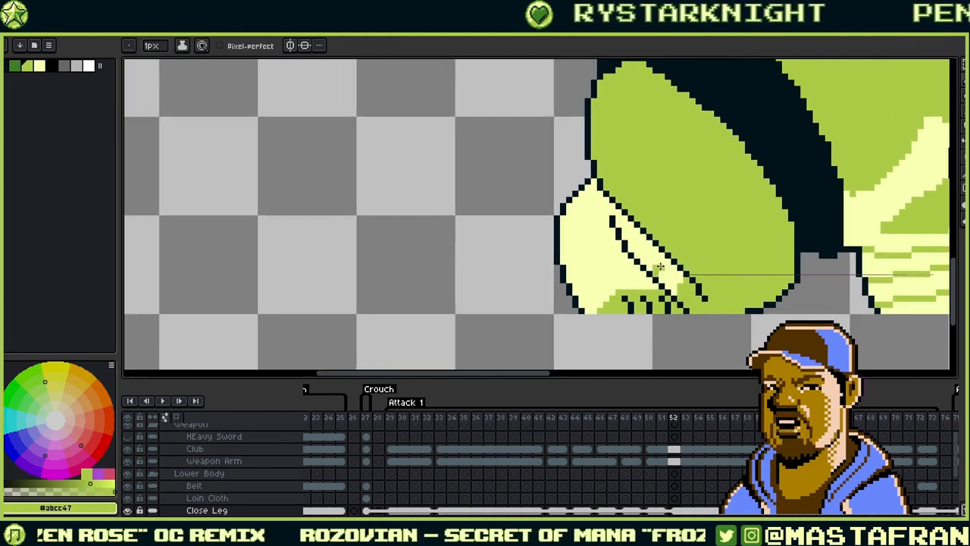
left_click(671, 275, "alt")
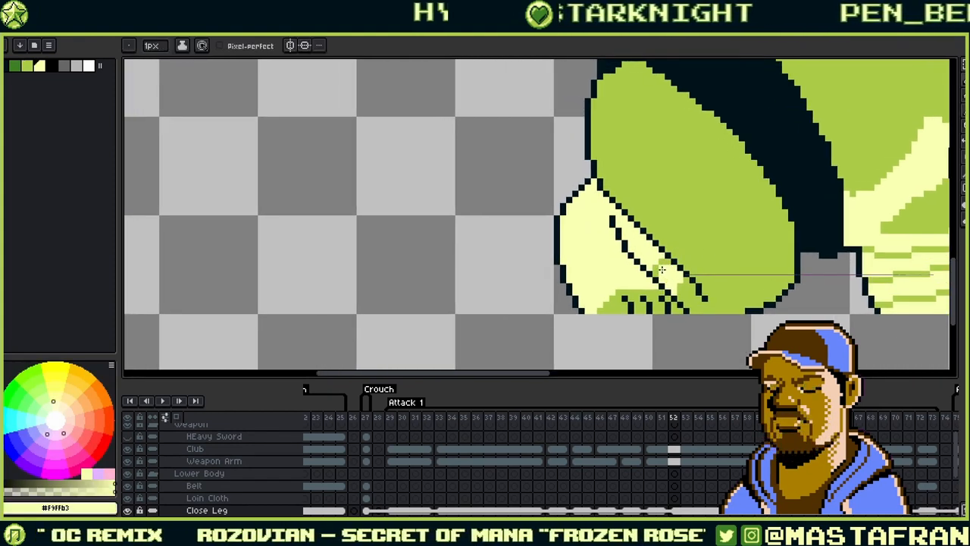
left_click(664, 267)
left_click(661, 264, "alt")
left_click(668, 272, "alt")
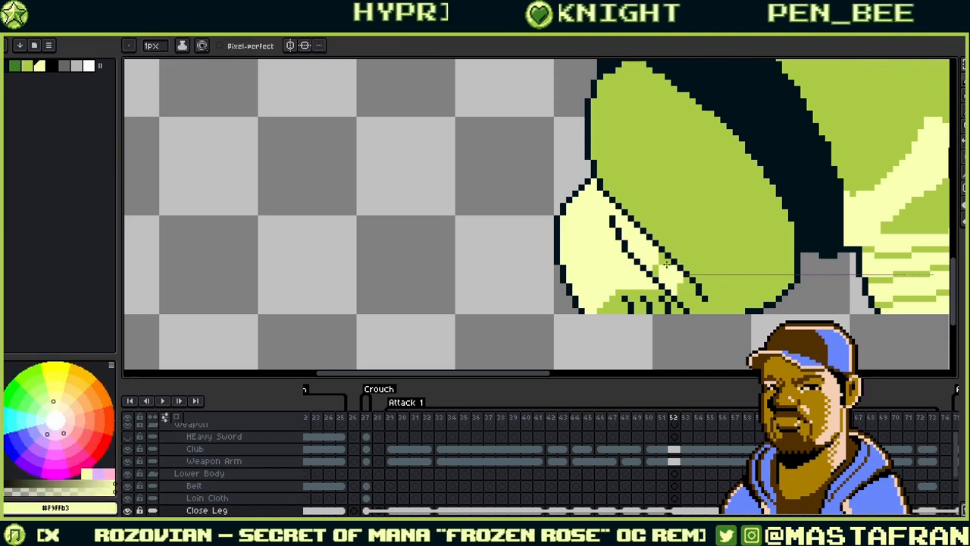
left_click(667, 263)
left_click(664, 256, "alt")
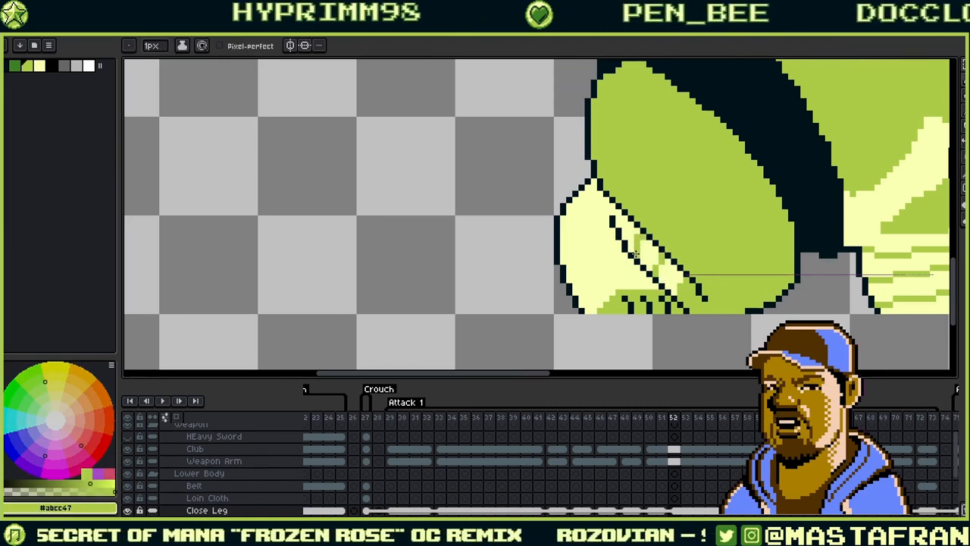
- Trim the cream highlight with a few green #abcc47 pixels
left_click(660, 256, "alt")
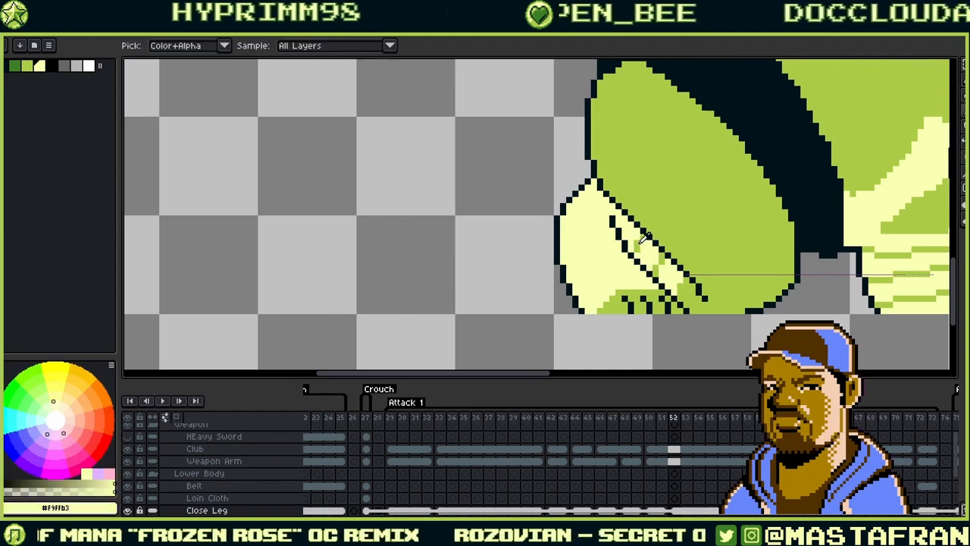
left_click(637, 245, "alt")
left_click(635, 251)
left_click(638, 251, "alt")
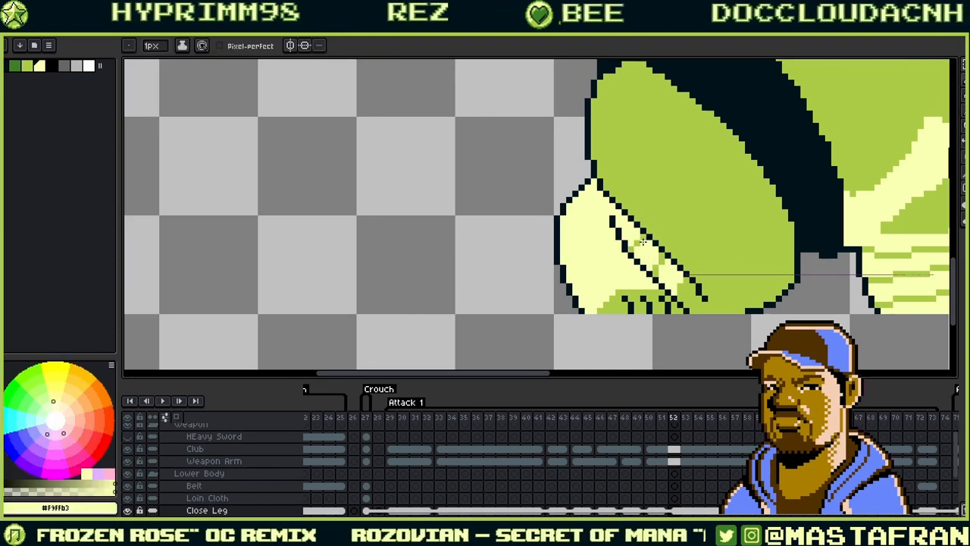
left_click(637, 247, "alt")
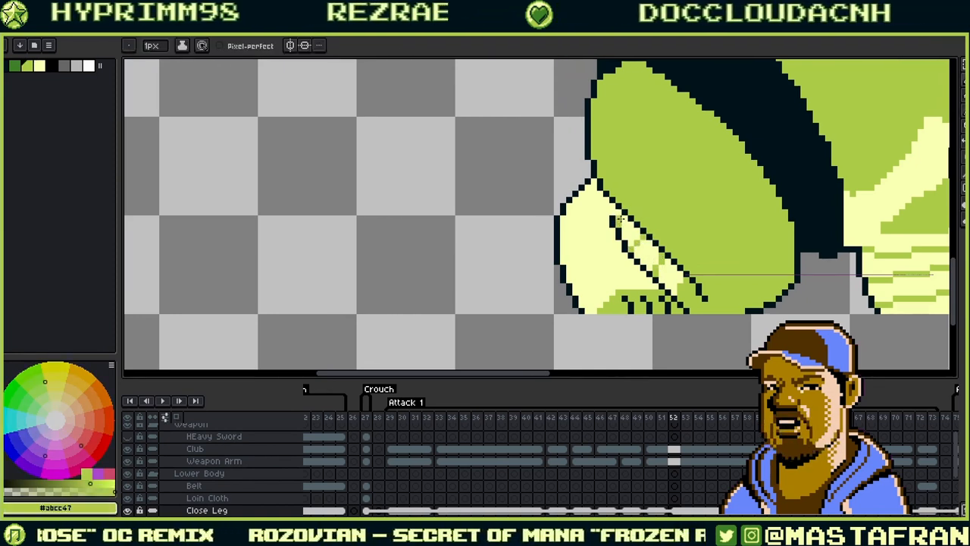
left_click_drag(658, 248, 707, 228)
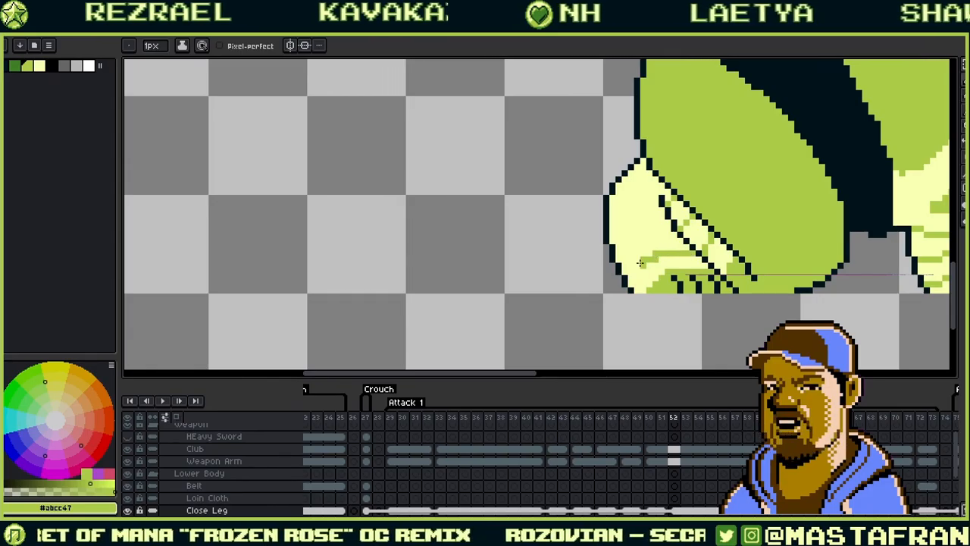
- Pencil curved alternating cream #f9ffb3 and green #abcc47 stripes along the lower leg's bottom edge
left_click(659, 262, "alt")
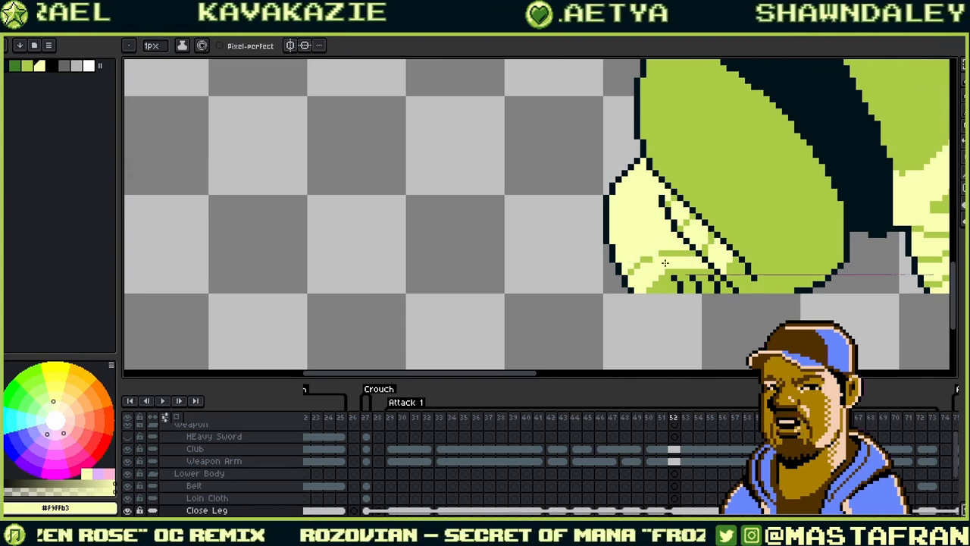
left_click(657, 257, "alt")
key("alt")
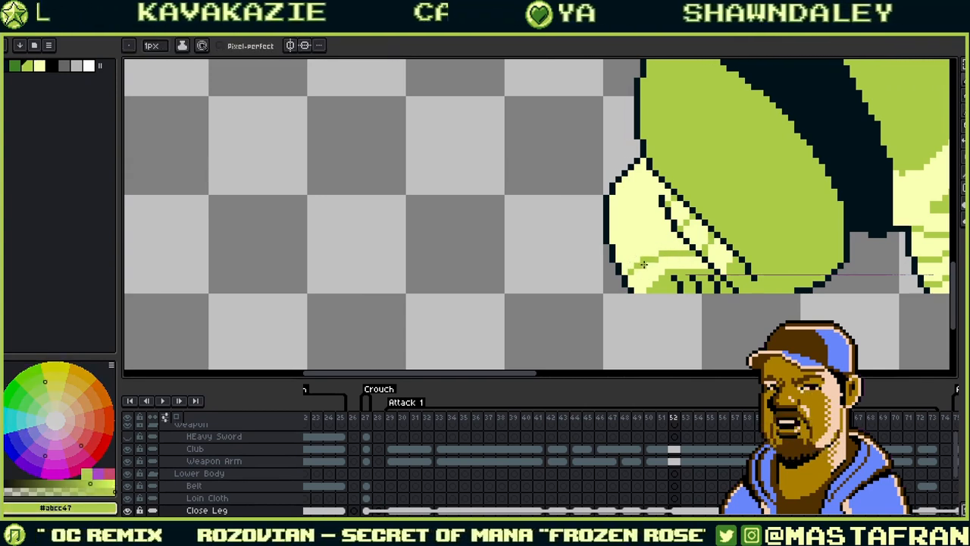
left_click(643, 262, "alt")
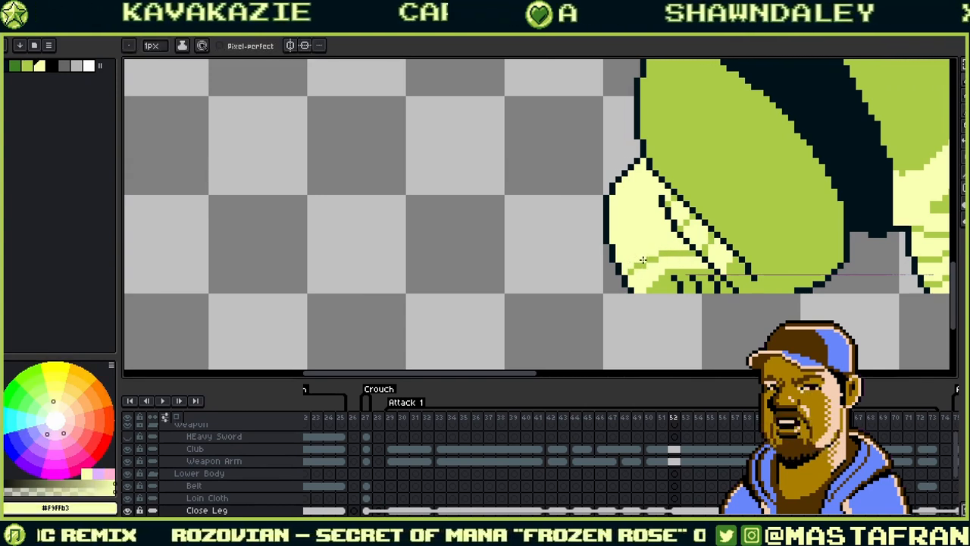
left_click(689, 251, "alt")
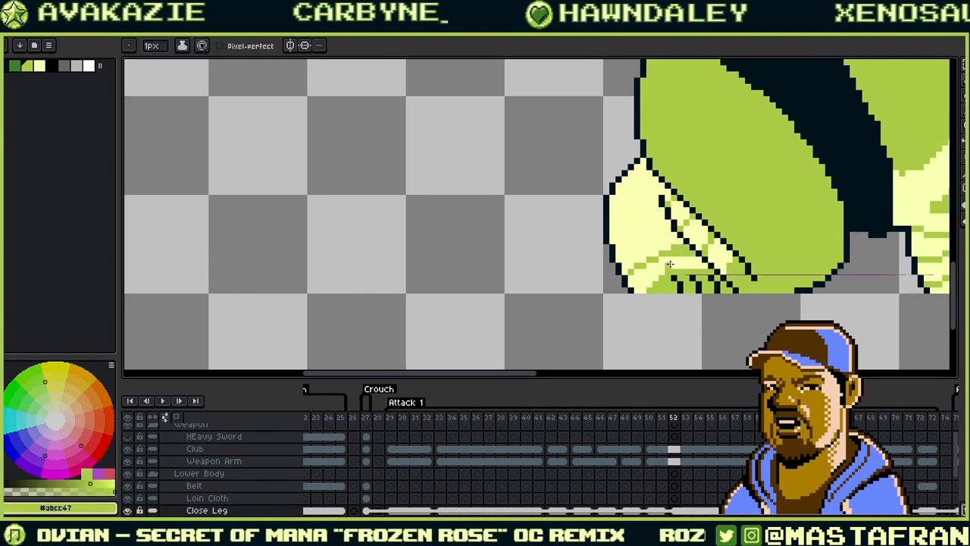
left_click(670, 264, "alt")
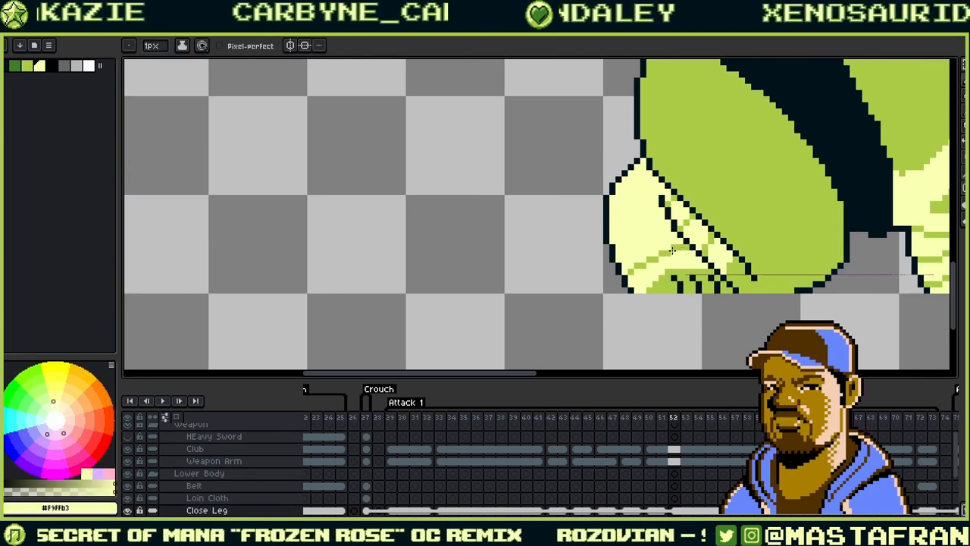
left_click(670, 246, "alt")
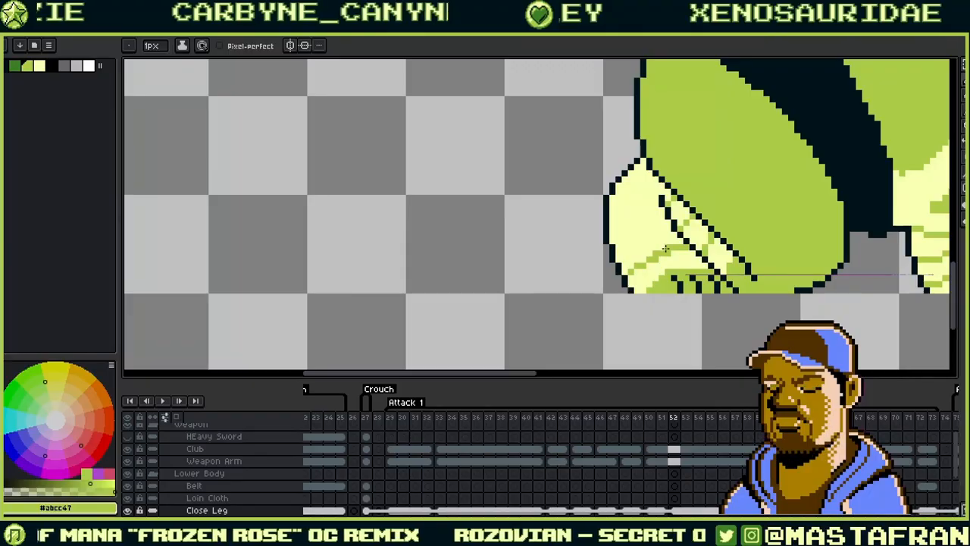
left_click(665, 259, "alt")
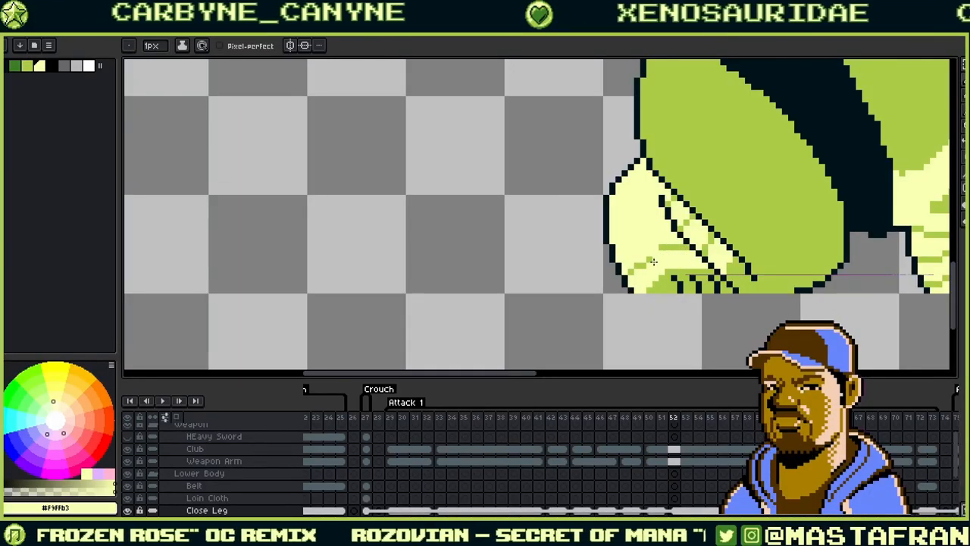
left_click(656, 251, "alt")
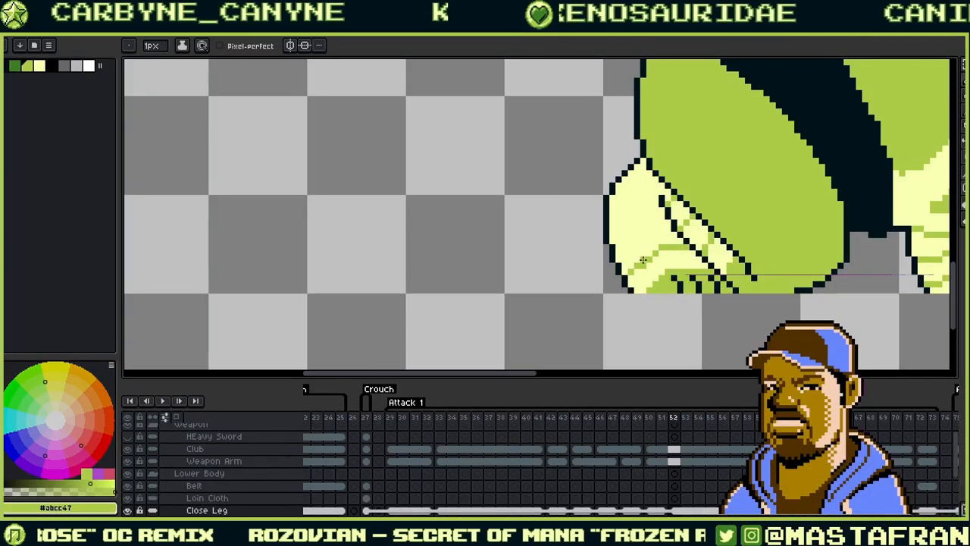
left_click(656, 256, "alt")
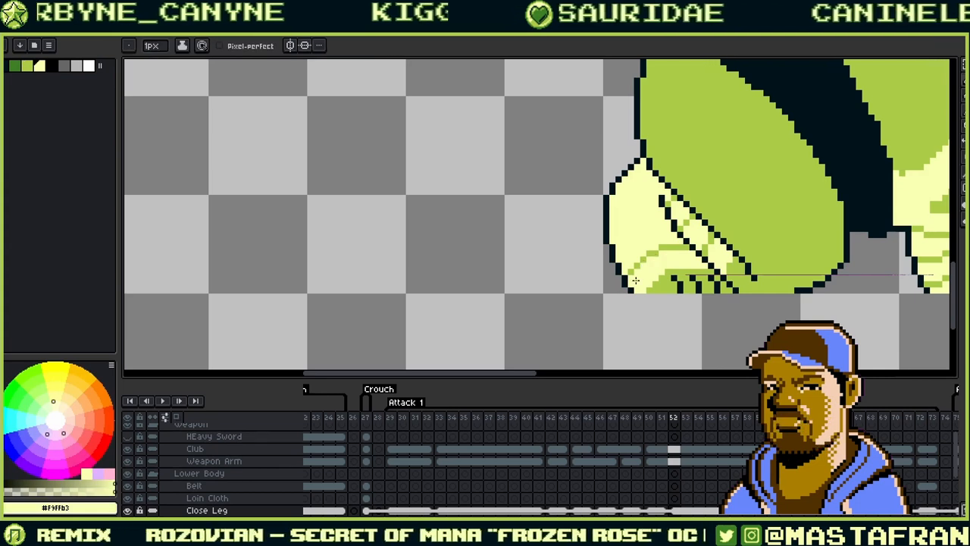
left_click(652, 252, "alt")
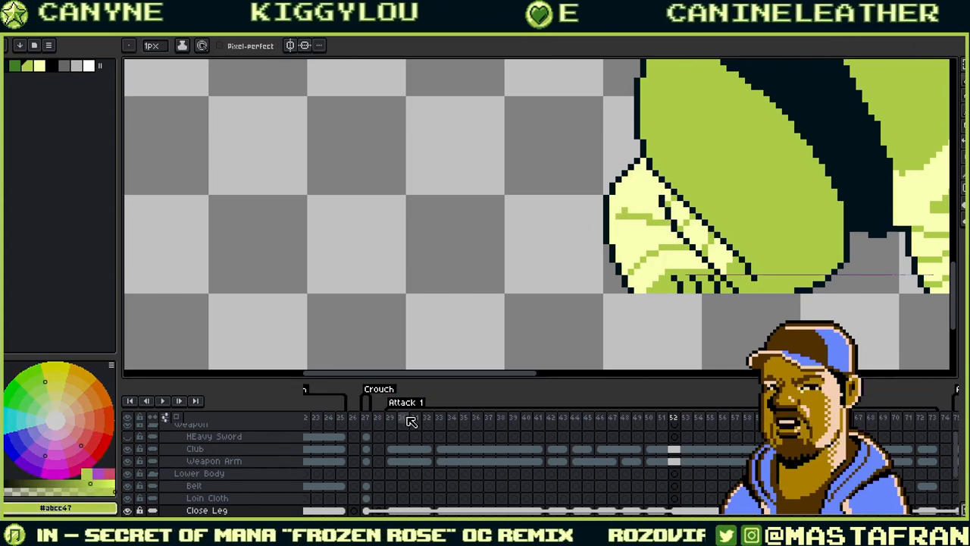
left_click(623, 220, "alt")
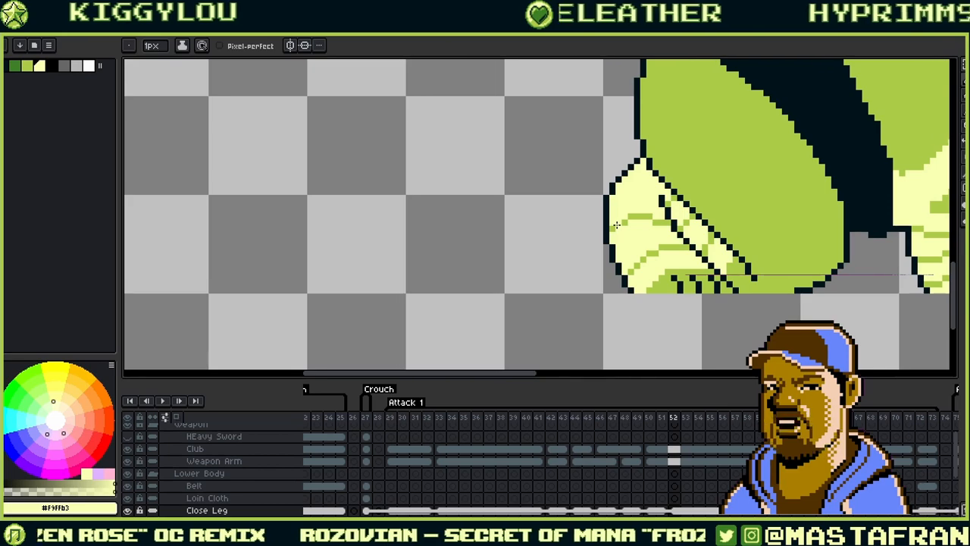
scroll(616, 224, "right", 3)
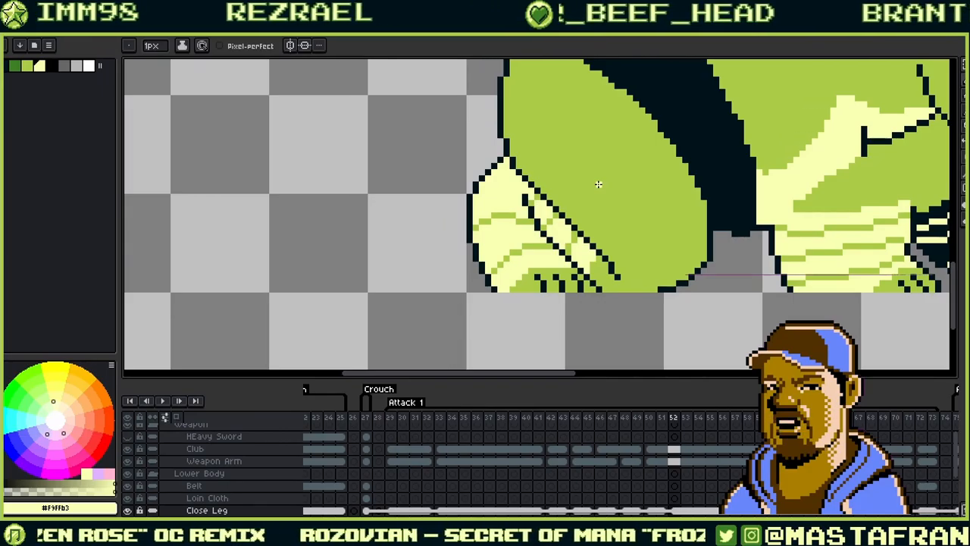
key("i")
left_click(638, 258)
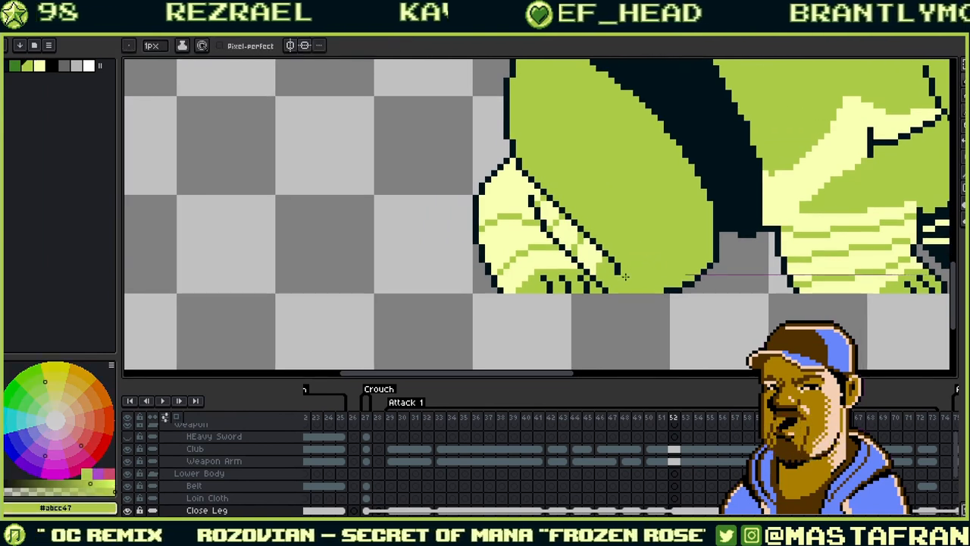
key("b")
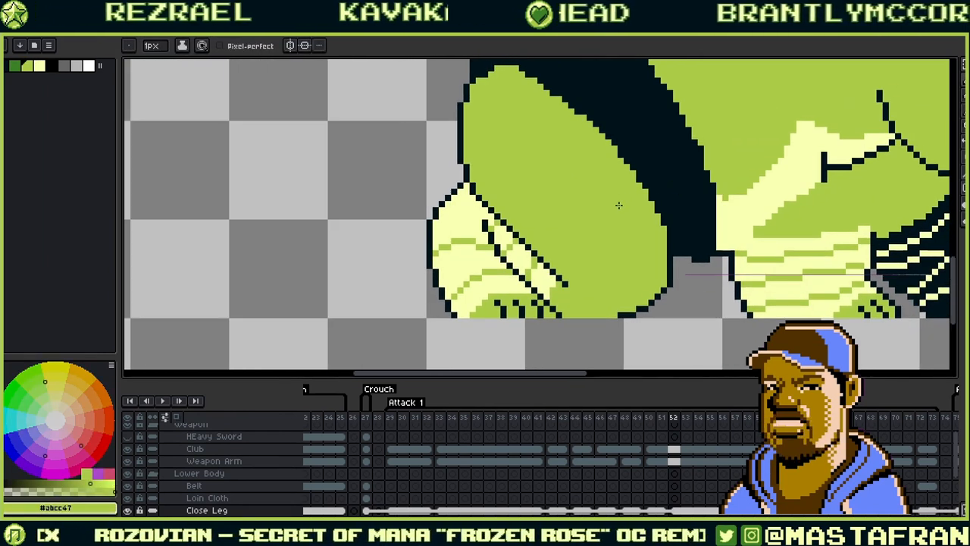
scroll(619, 205, "down", 2)
scroll(649, 204, "down", 1)
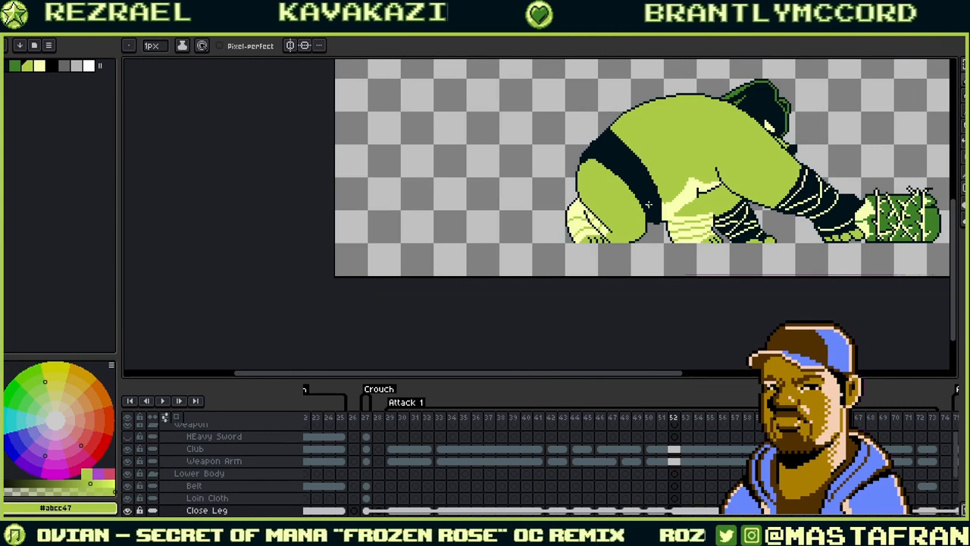
key("Left")
key("Right")
key("Right")
key("Right")
key("Right")
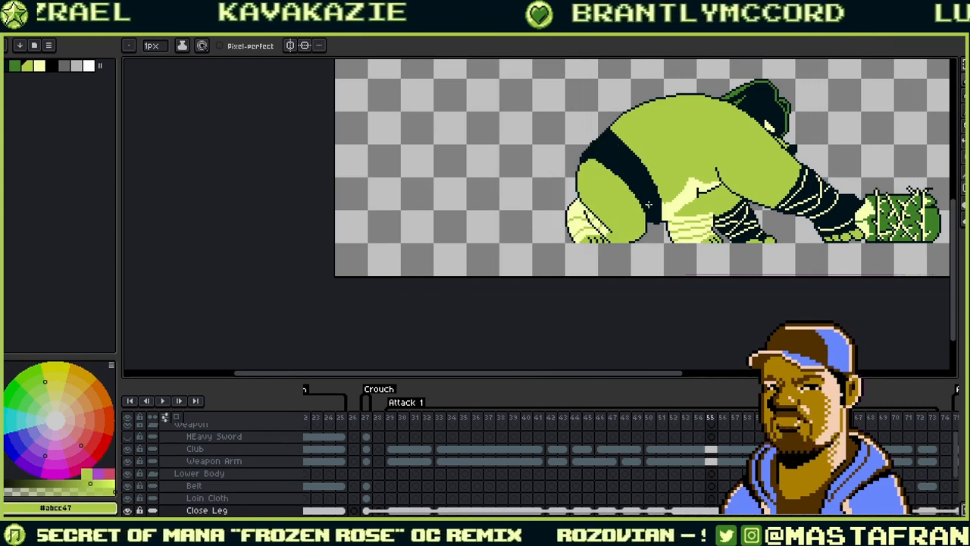
- Step to frame 27, where Crouch begins, and play the animation
key("Right")
key("Right")
key("Left")
key("Left")
key("Left")
key("Left")
key("Left")
key("Left")
key("Left")
key("Left")
key("Left")
key("Left")
key("Left")
key("Left")
key("Left")
key("Left")
key("Left")
key("Left")
key("Left")
key("Left")
key("Left")
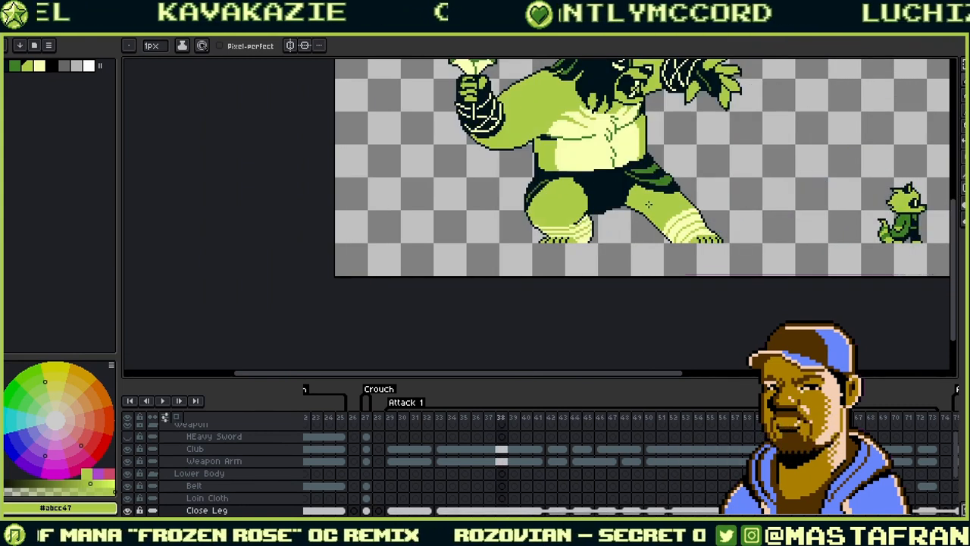
key("Left")
key("Left")
key("Left")
key("Left")
key("Left")
key("Left")
key("Left")
key("Left")
key("Left")
key("Left")
key("Left")
key("Left")
key("Left")
key("Left")
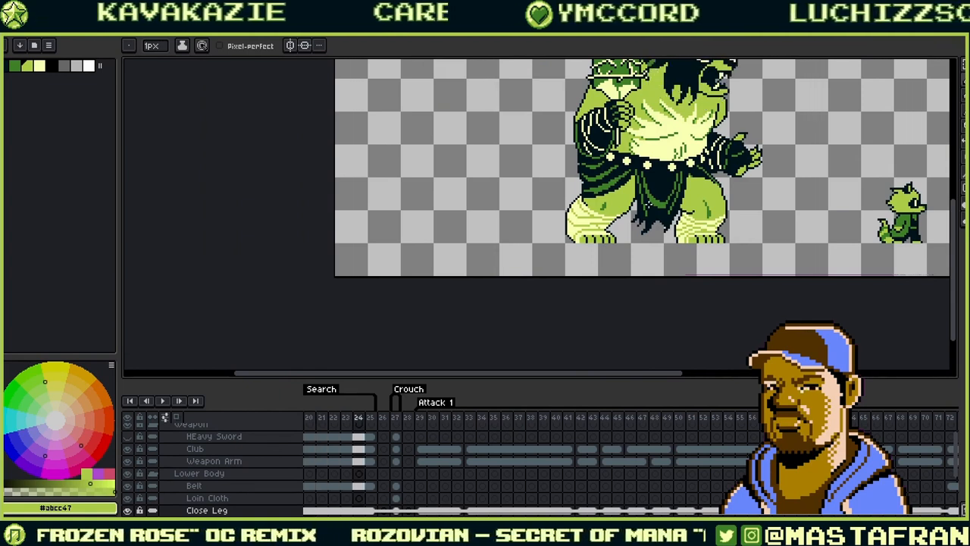
key("Right")
key("Right")
key("Right")
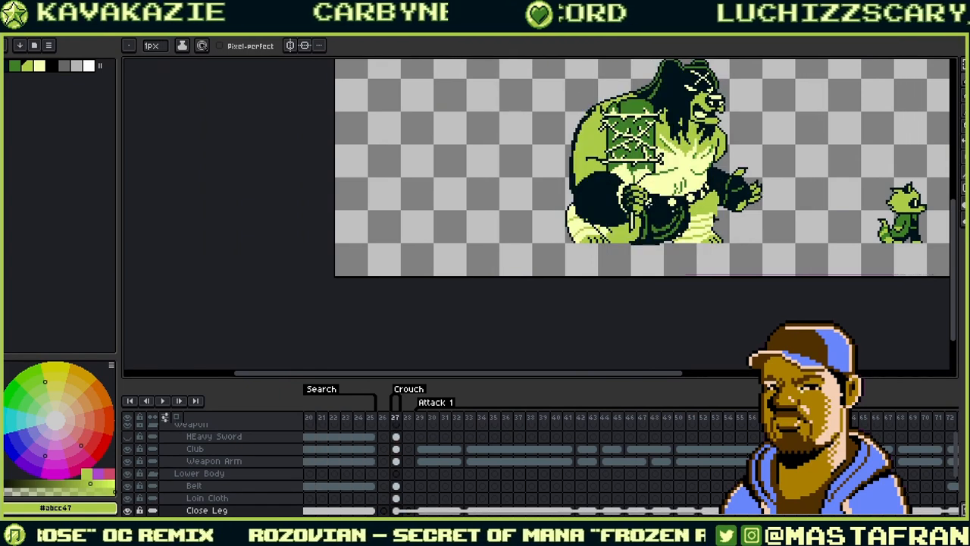
key("Return")
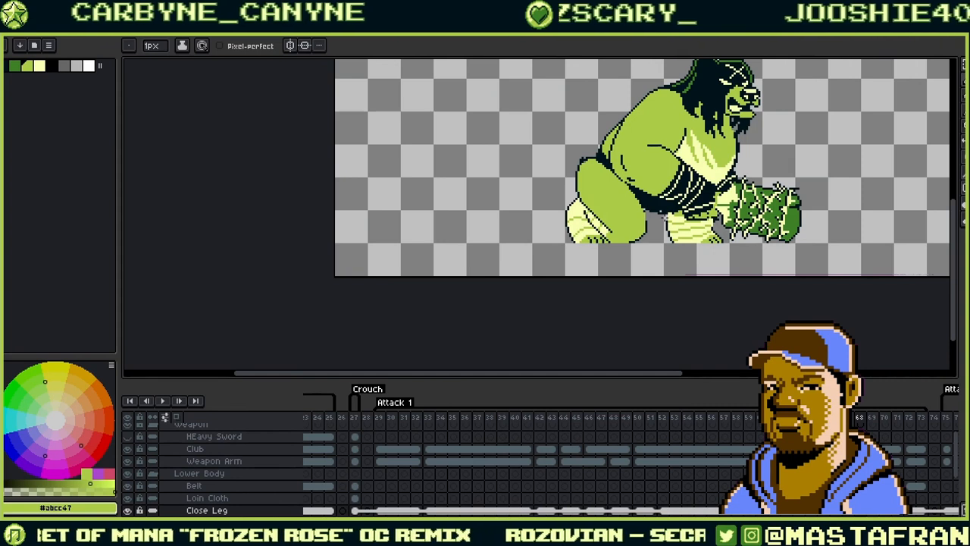
- Draw a short dark-green crease down the knee of the close leg
scroll(650, 195, "up", 3)
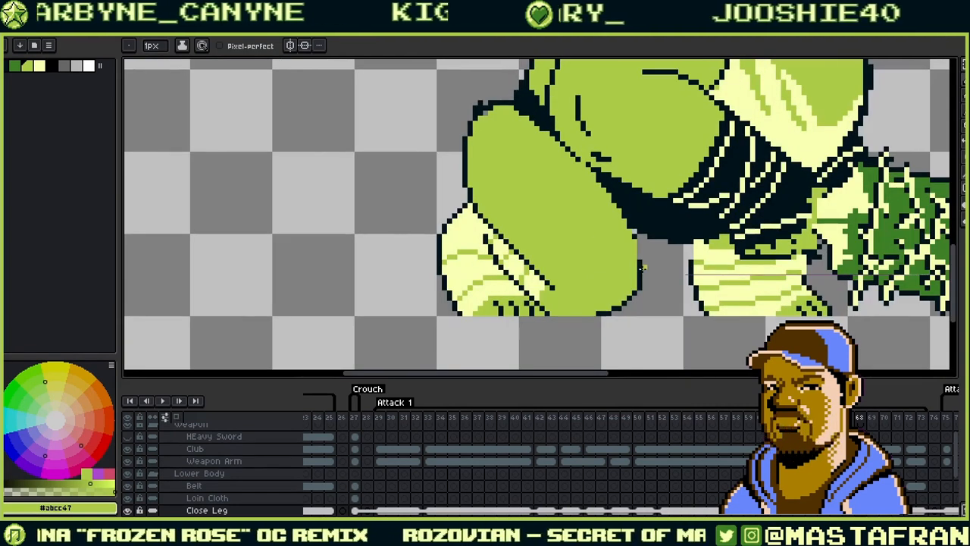
left_click(638, 251, "alt")
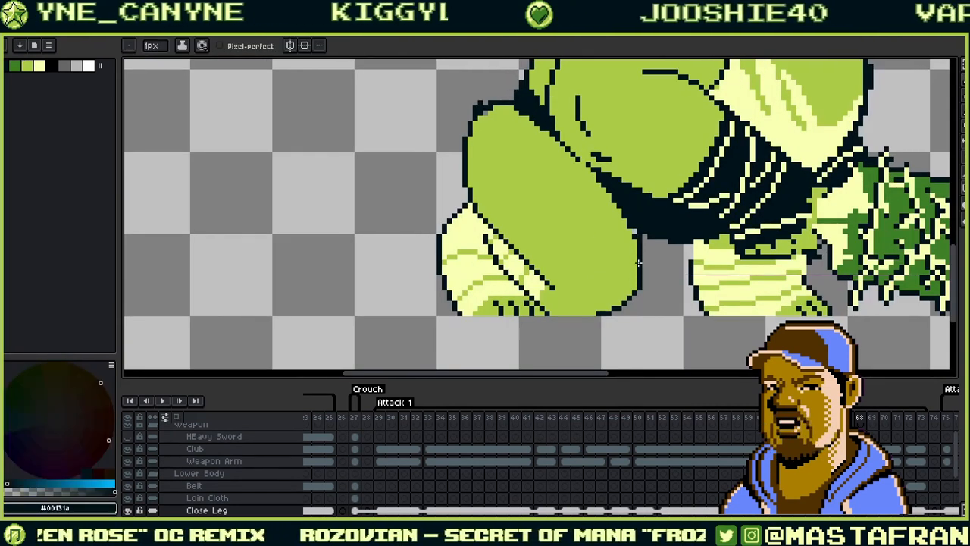
scroll(611, 209, "up", 2)
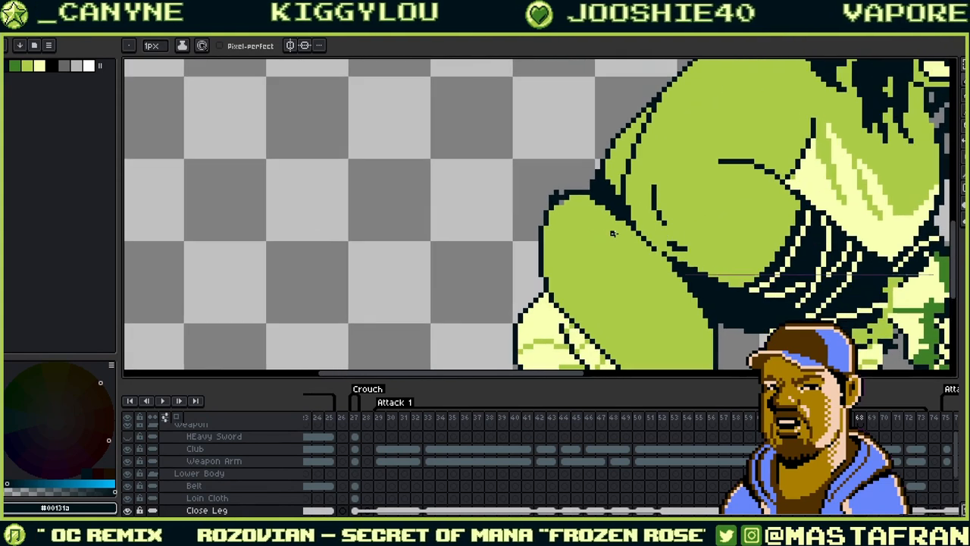
left_click(575, 219, "alt")
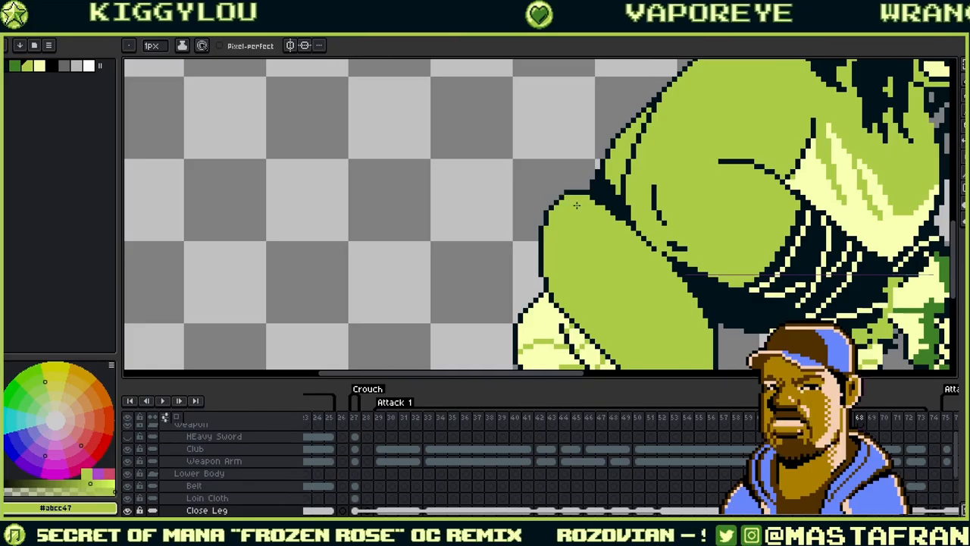
left_click(546, 210, "alt")
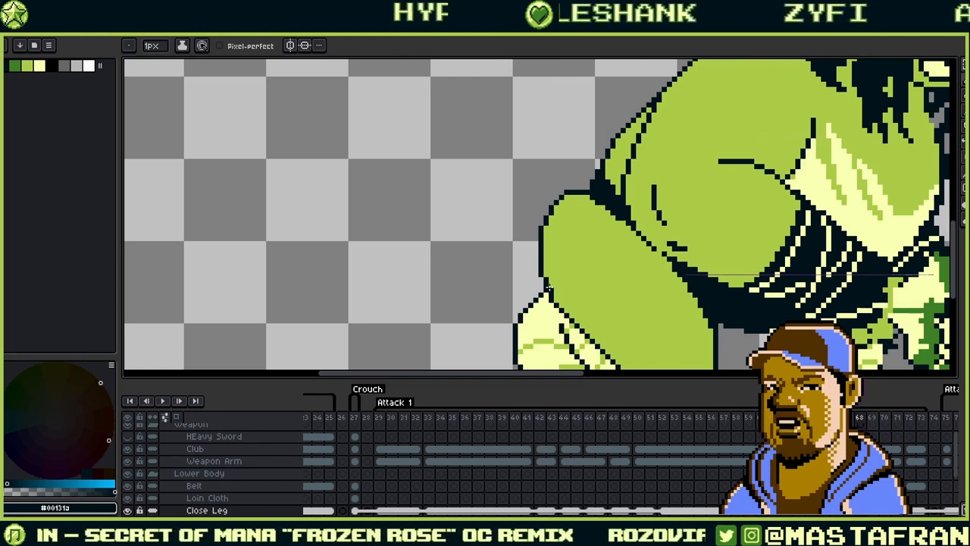
left_click_drag(691, 262, 600, 216)
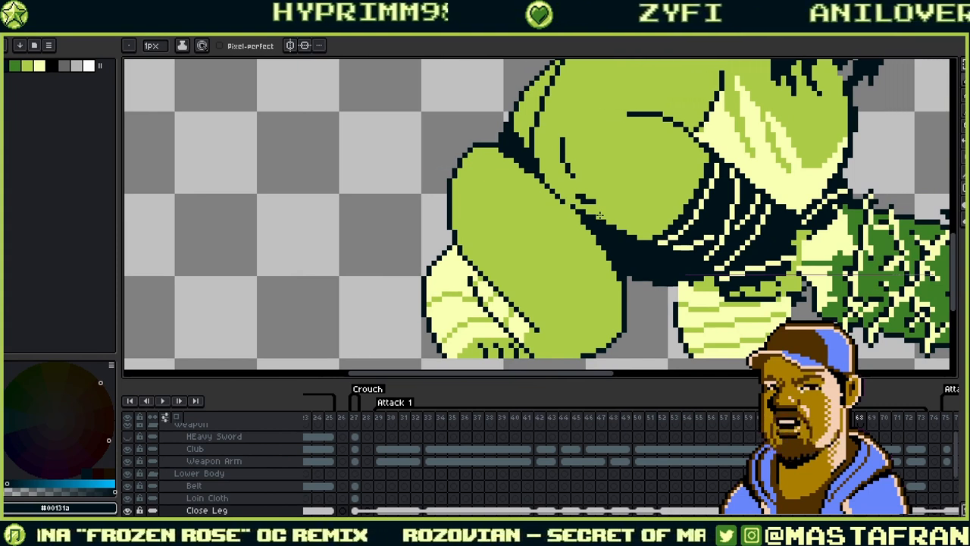
scroll(637, 212, "down", 3)
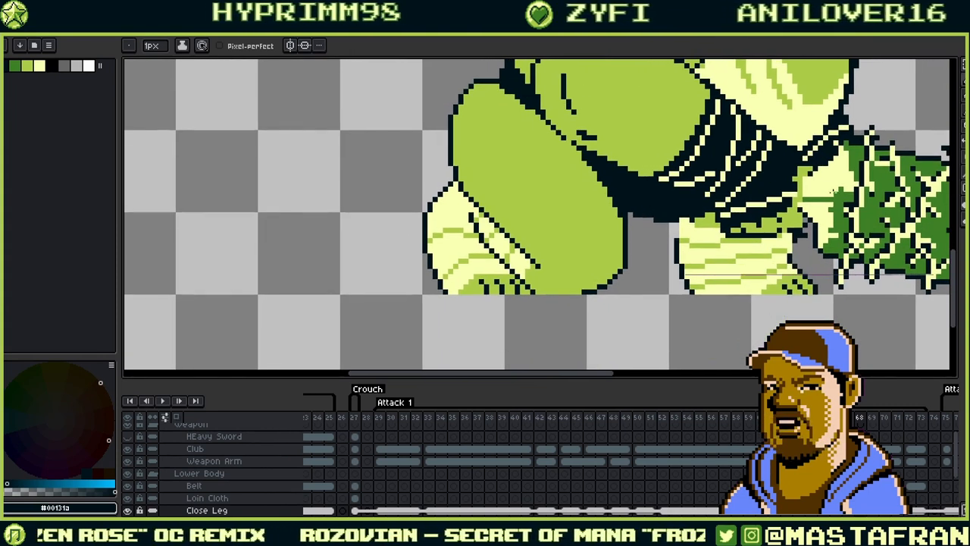
key("i")
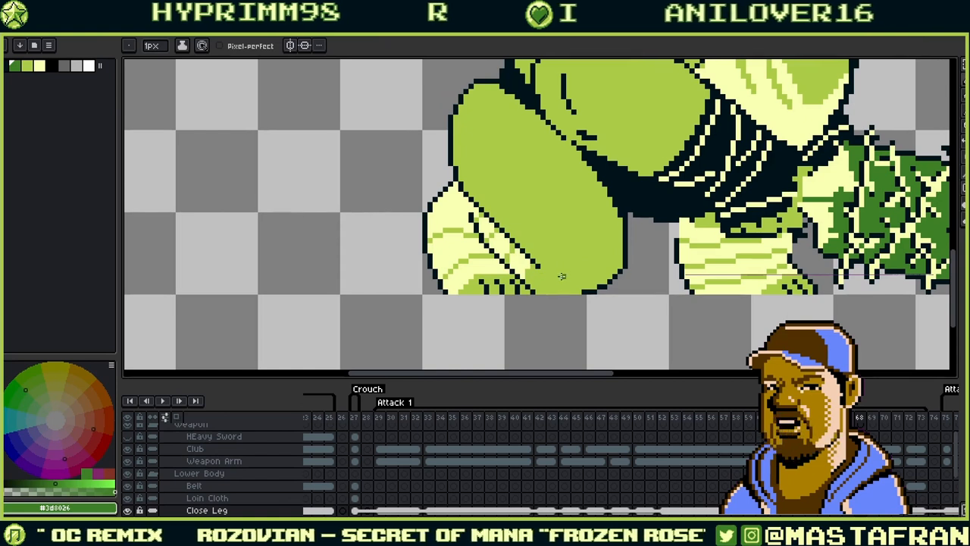
left_click_drag(563, 252, 560, 280)
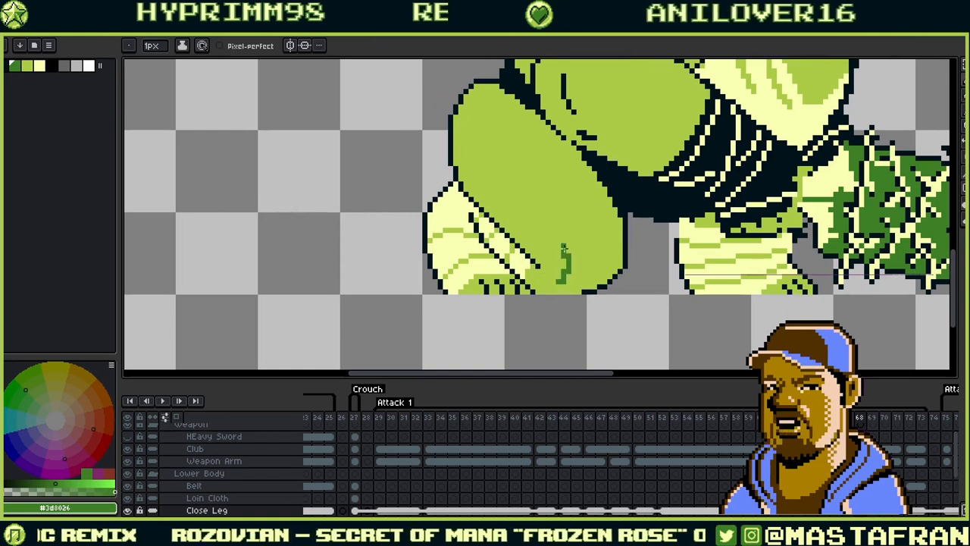
- Taper the bottom of the knee stroke with light green pixels
left_click(576, 263, "alt")
left_click(560, 275)
left_click(566, 281)
left_click(570, 276)
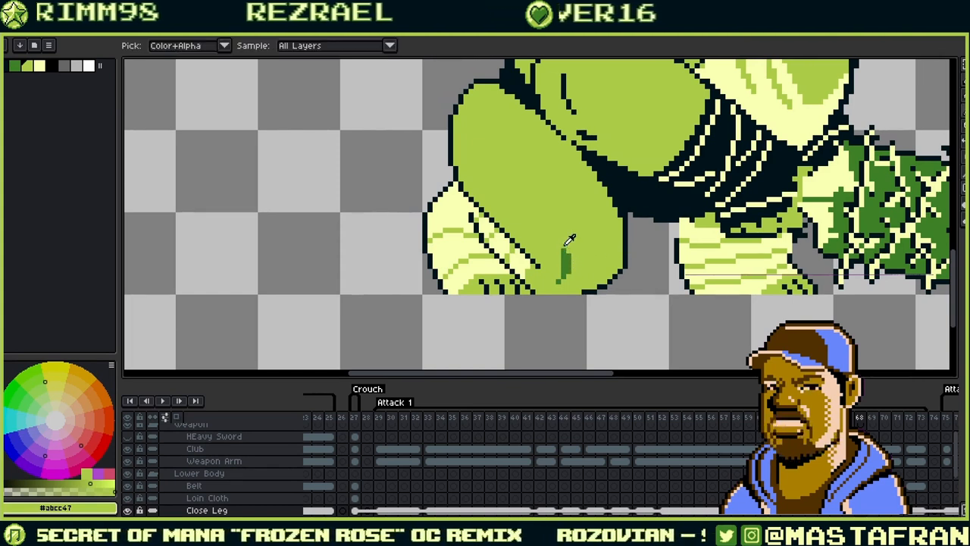
- Refine the knee crease pixels, alternating dark and light green
left_click(565, 261, "alt")
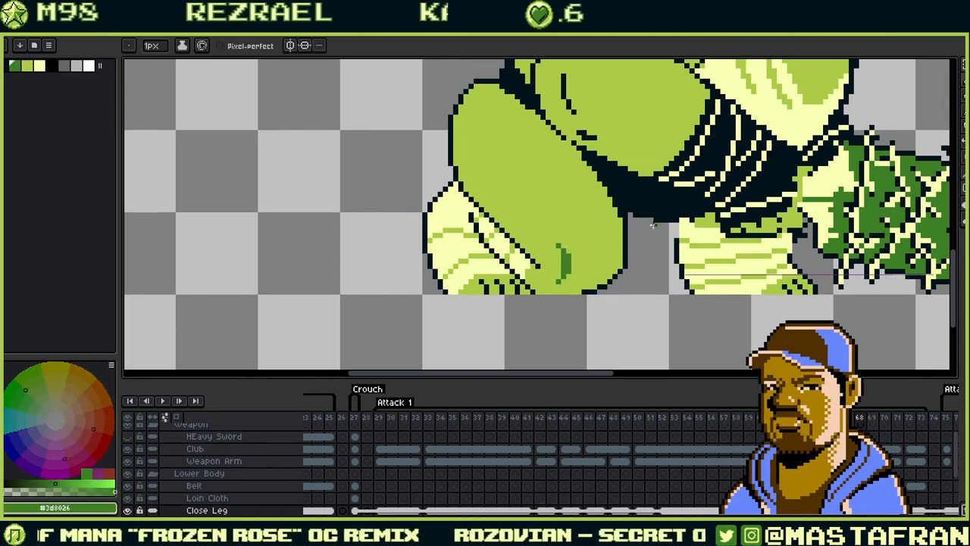
key("alt")
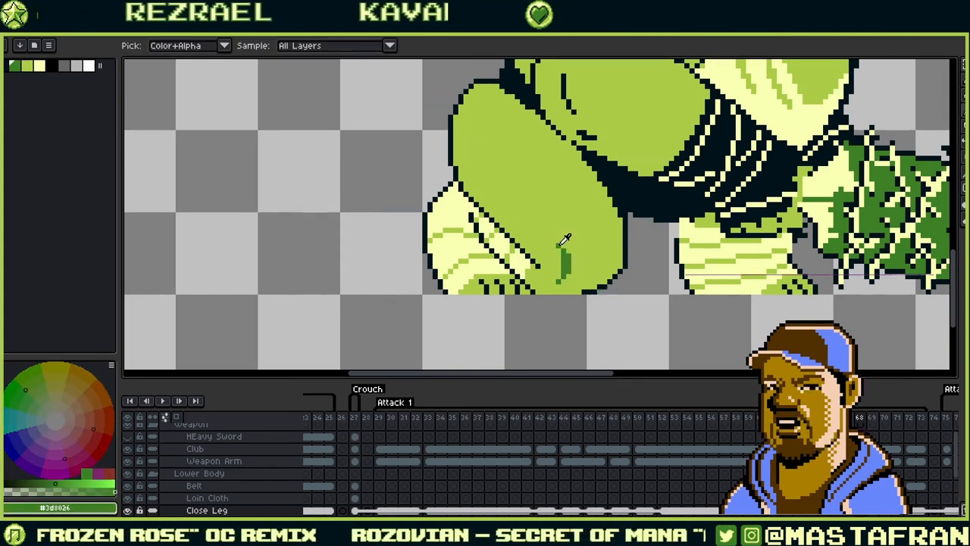
left_click(574, 238, "alt")
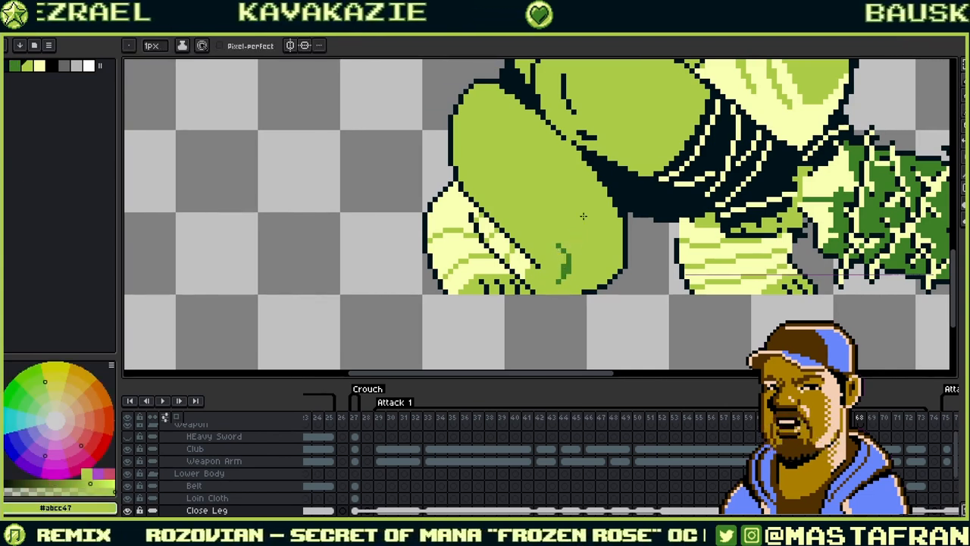
left_click(558, 241, "alt")
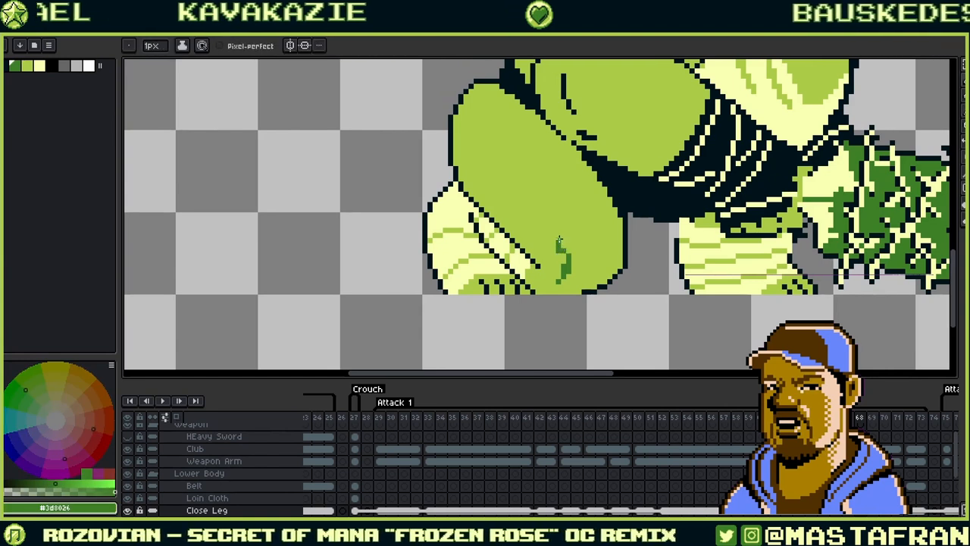
left_click(568, 241, "alt")
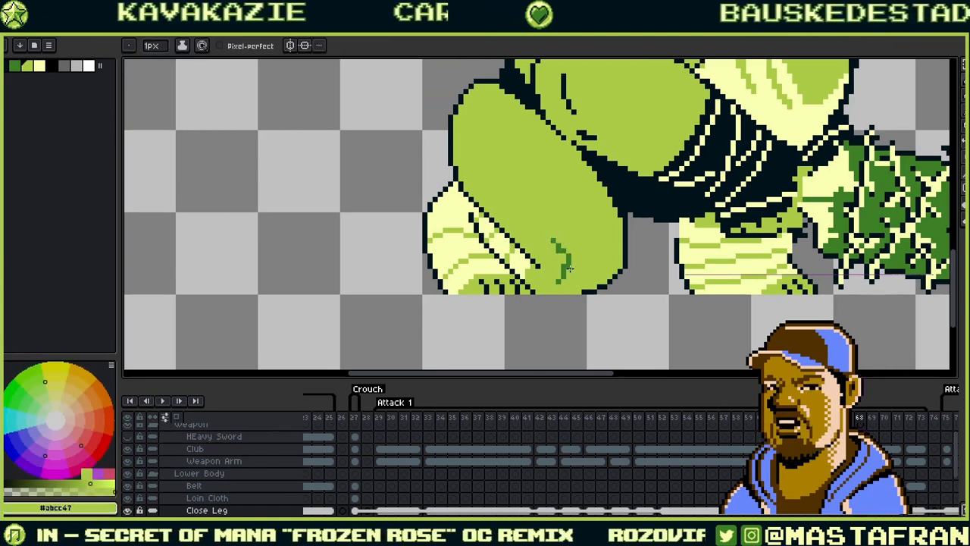
left_click(568, 260, "alt")
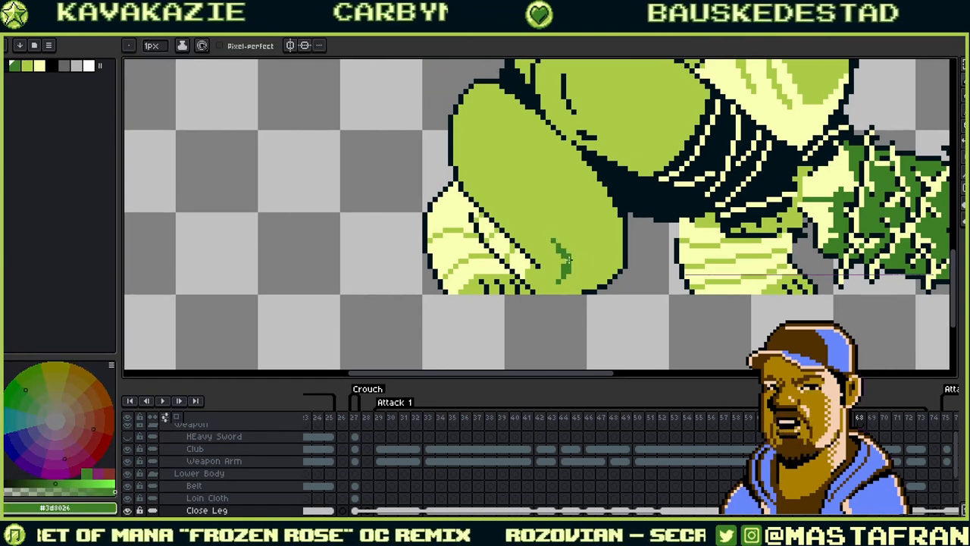
left_click(572, 273, "alt")
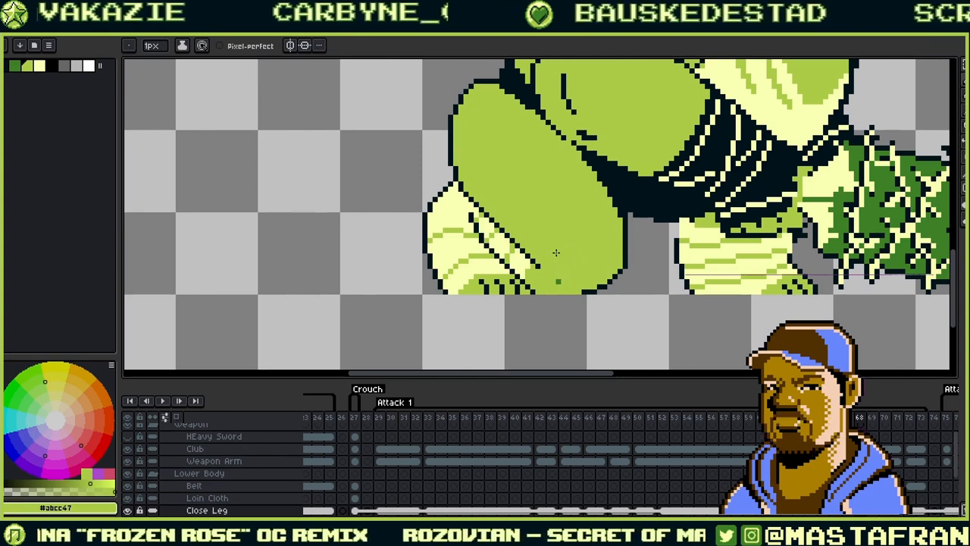
left_click(871, 213, "alt")
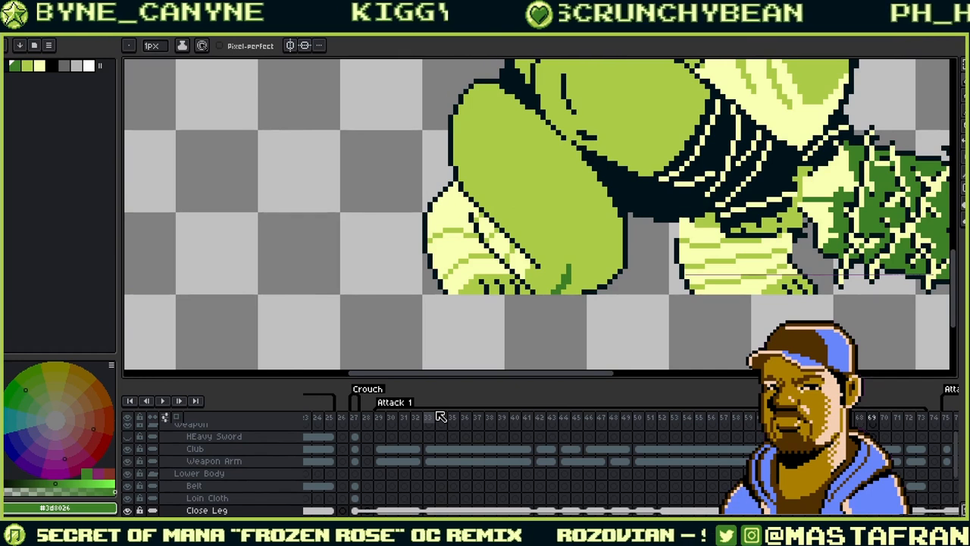
- Step through the Attack 1 frames around 70–73 and settle on frame 70's crouch pose
key("Left")
key("Right")
key("Right")
key("Right")
key("Right")
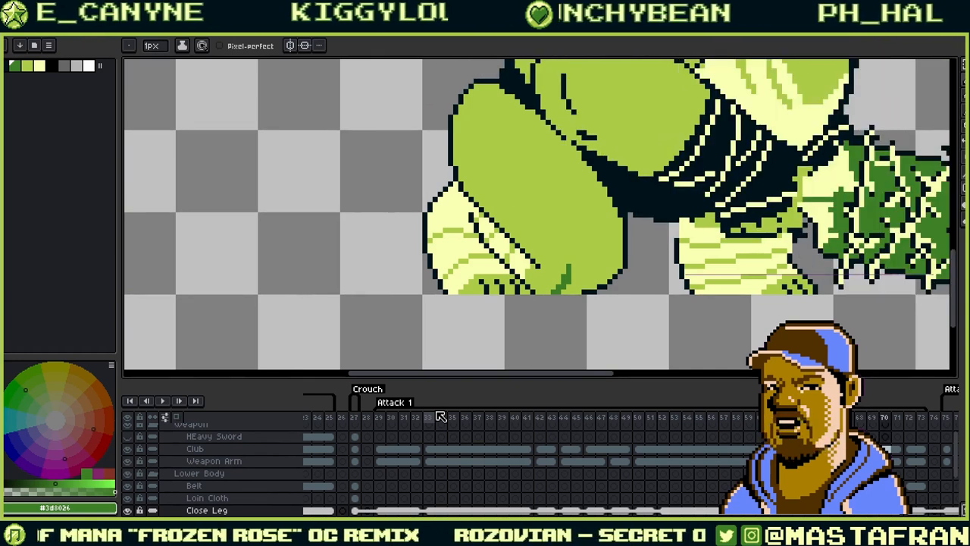
key("Left")
key("Left")
key("Left")
key("Left")
key("Left")
key("Left")
key("Left")
key("Left")
key("Left")
key("Left")
key("Left")
key("Left")
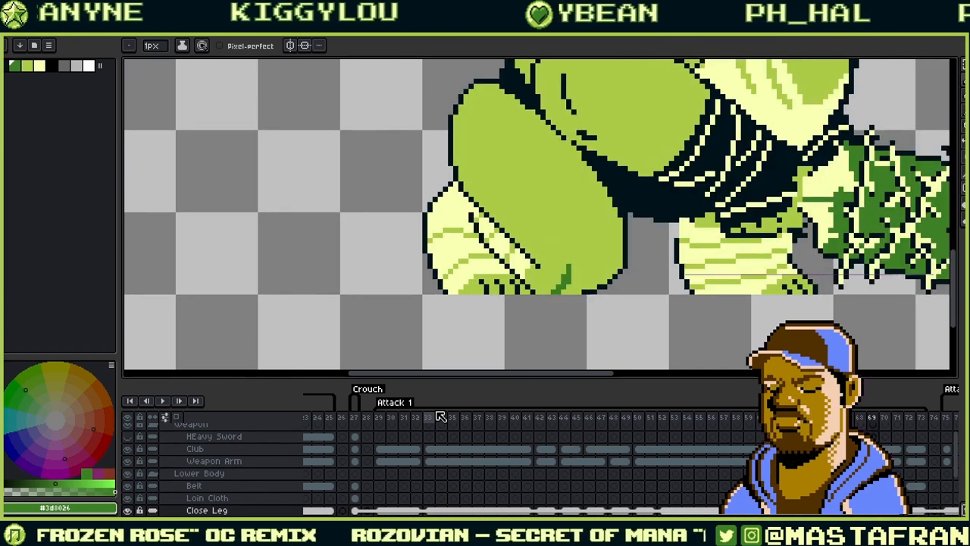
key("Left")
key("Left")
key("Left")
key("Left")
key("Left")
key("Left")
key("Left")
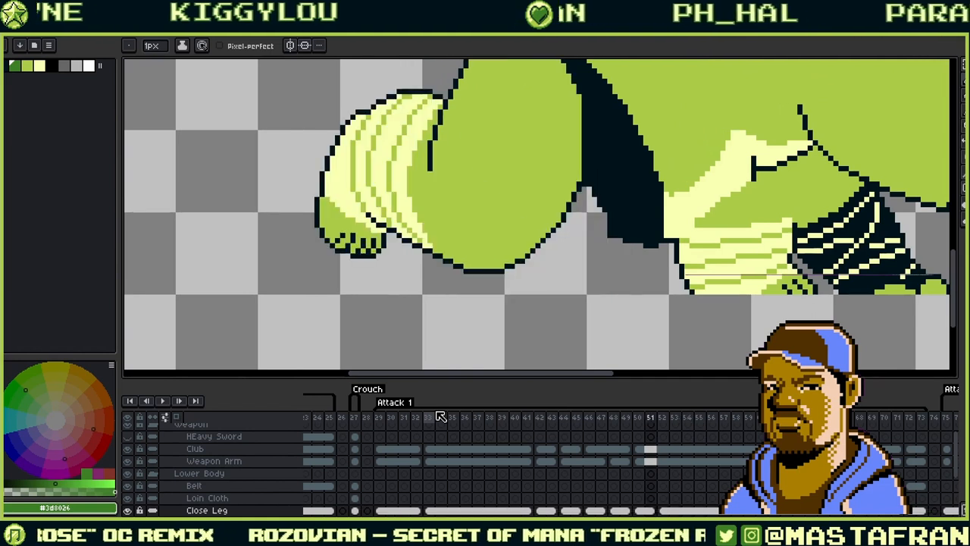
key("Right")
key("Right")
key("Right")
key("Right")
key("Right")
key("Right")
key("Right")
key("Right")
key("Right")
key("Right")
key("Right")
key("Right")
key("Right")
key("Right")
key("Right")
key("Right")
key("Right")
key("Right")
key("Right")
key("Right")
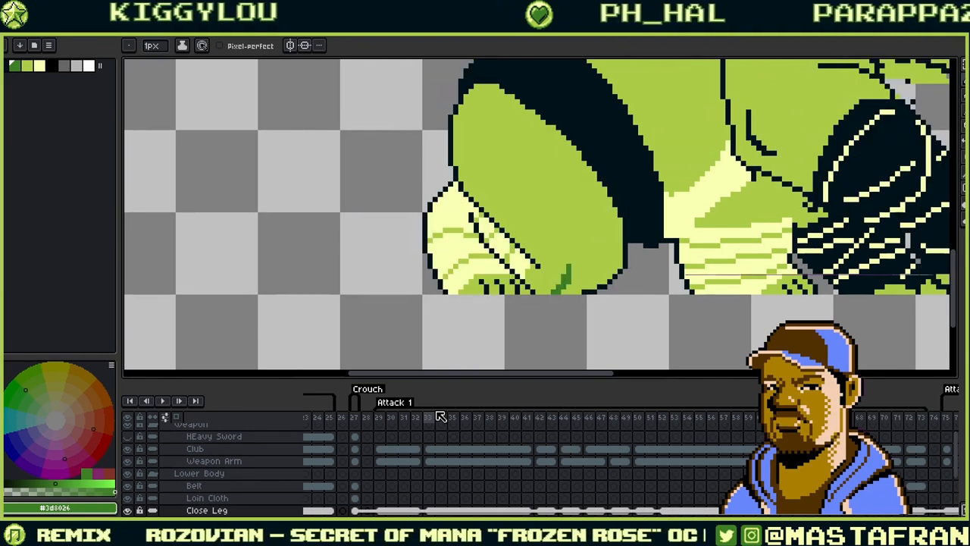
key("Left")
key("Left")
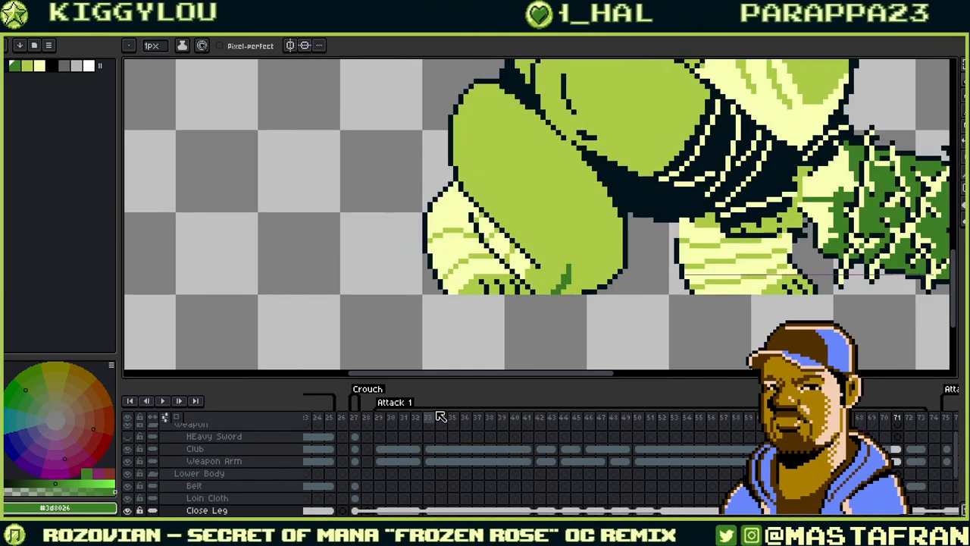
left_click_drag(757, 258, 642, 357)
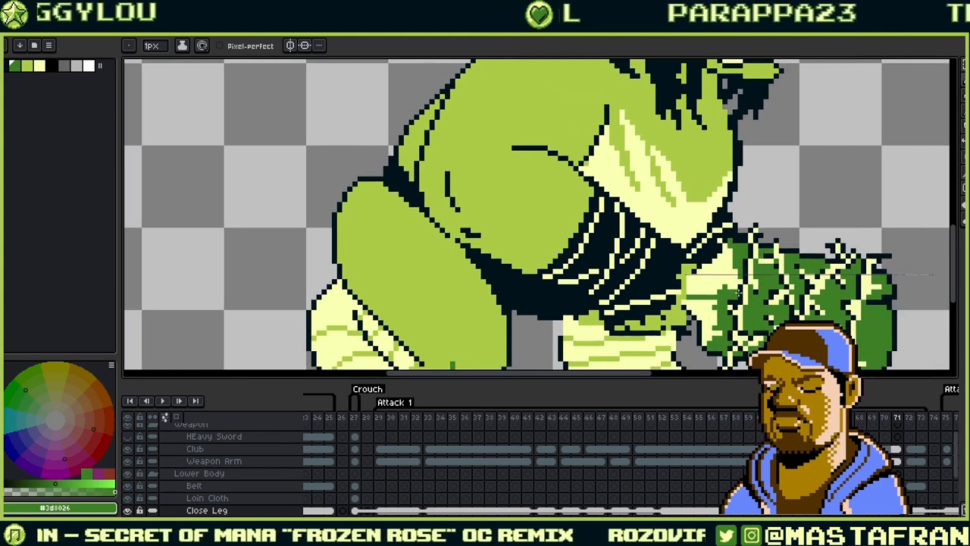
scroll(593, 244, "down", 3)
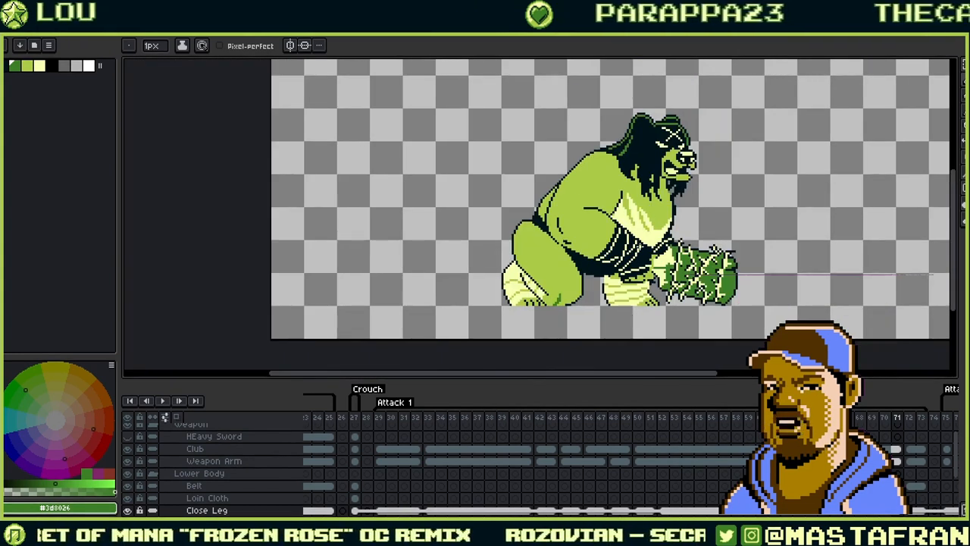
key("Right")
key("Left")
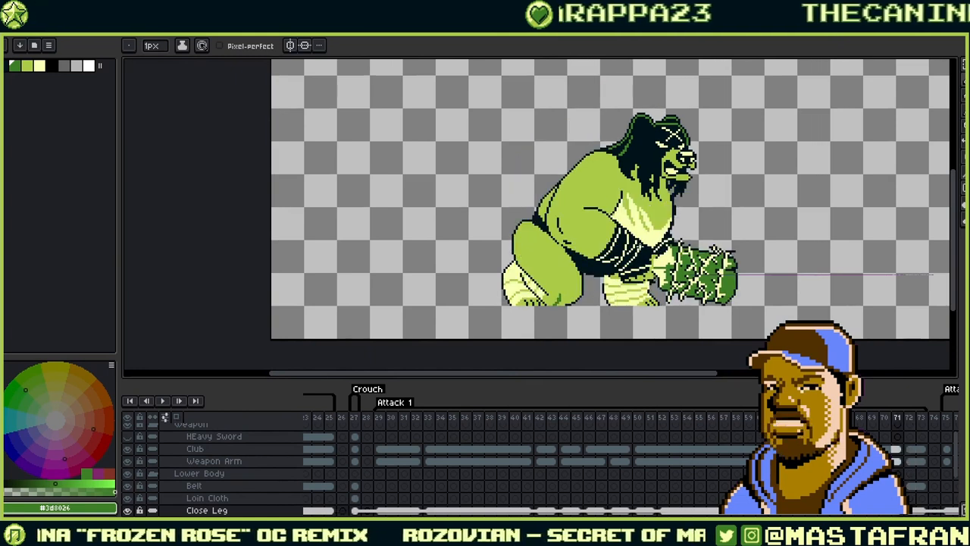
key("Left")
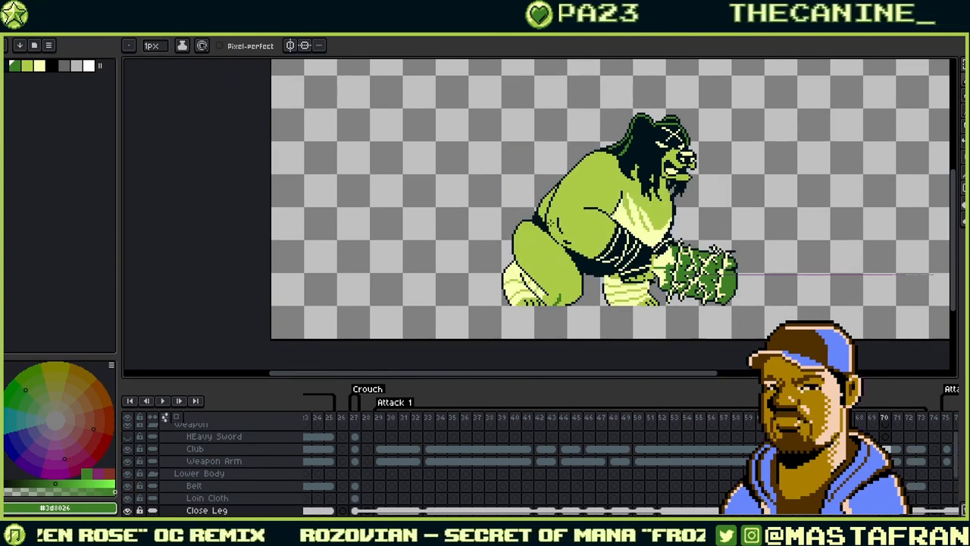
scroll(549, 220, "up", 2)
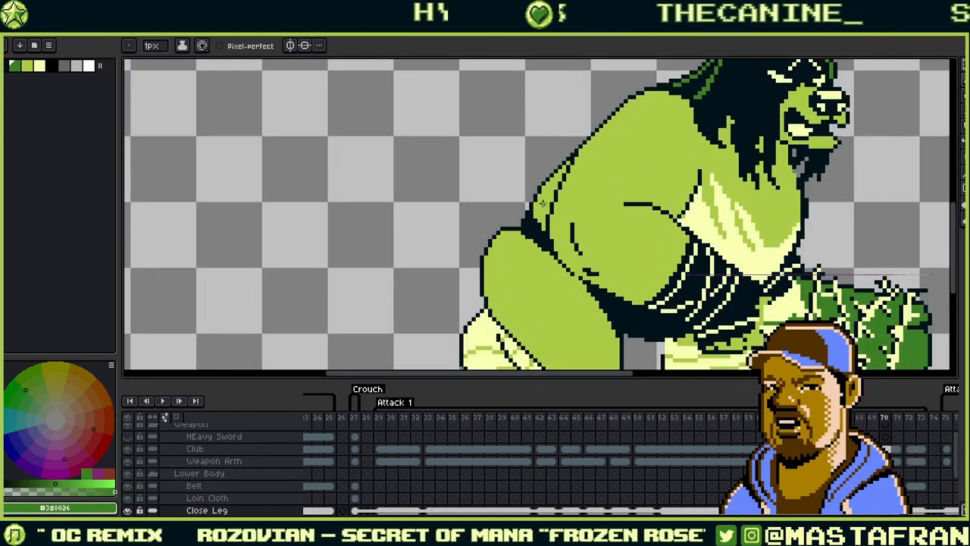
mouse_move(540, 274)
left_mouse_down()
mouse_move(541, 235)
mouse_move(509, 228)
left_mouse_up()
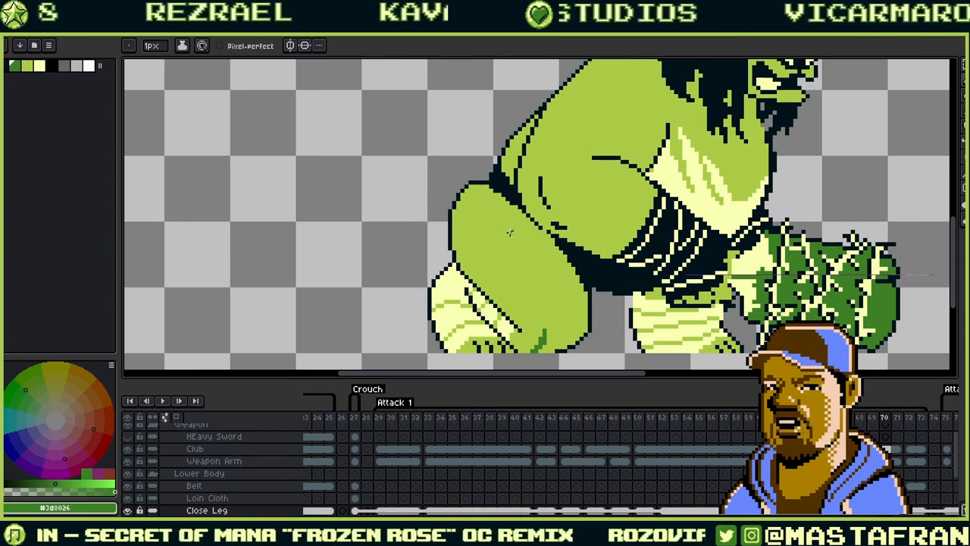
scroll(510, 233, "down", 3)
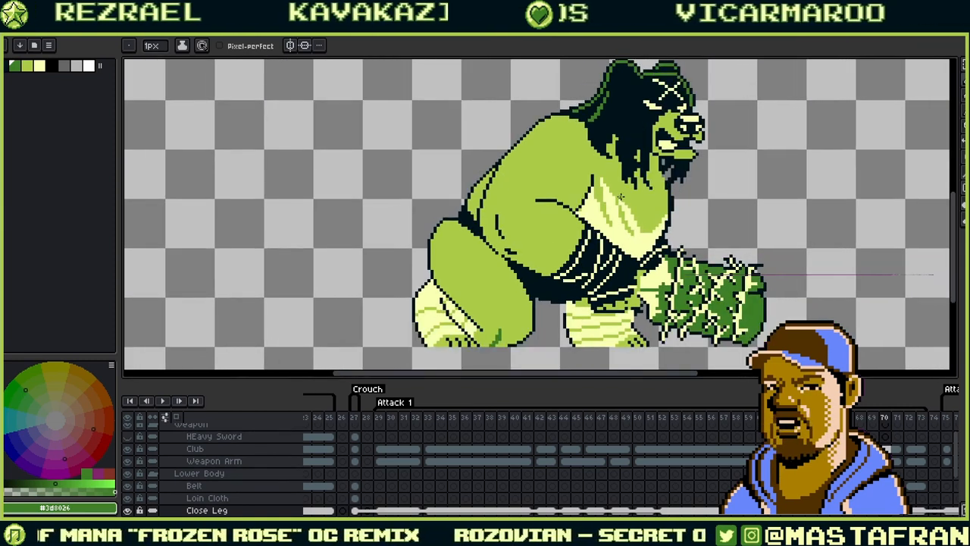
left_click_drag(585, 270, 555, 269)
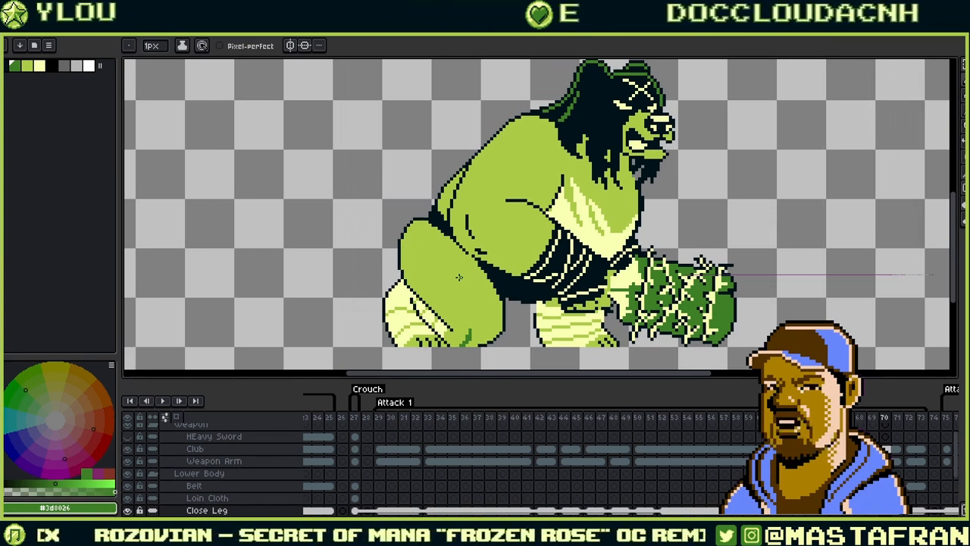
left_click_drag(694, 215, 691, 210)
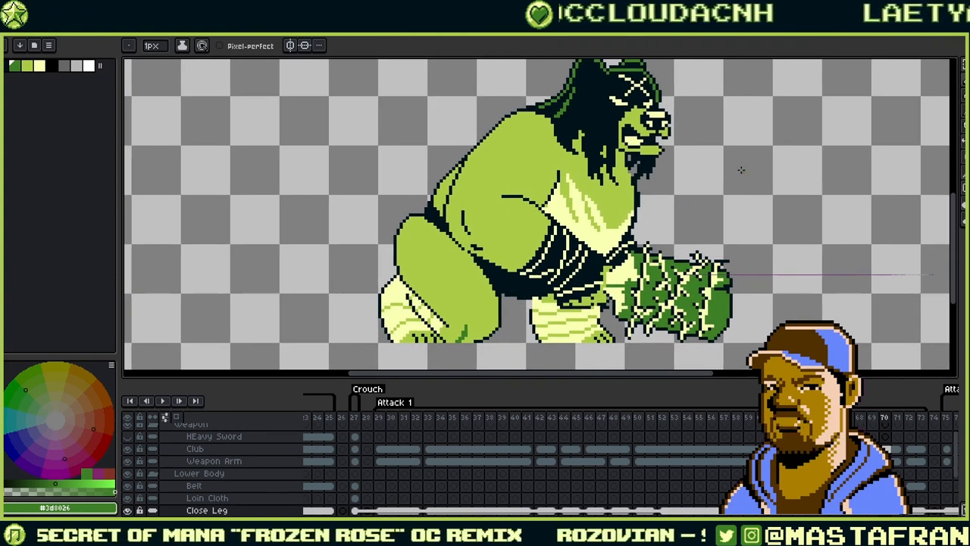
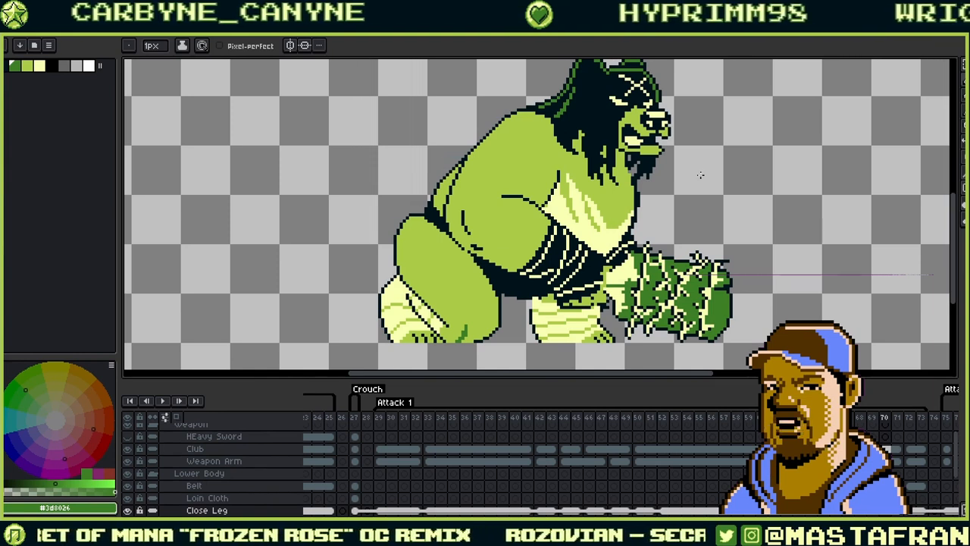
- Recentre the view on the ogre and step back and forth through nearby Attack 1 frames
left_click_drag(701, 175, 657, 210)
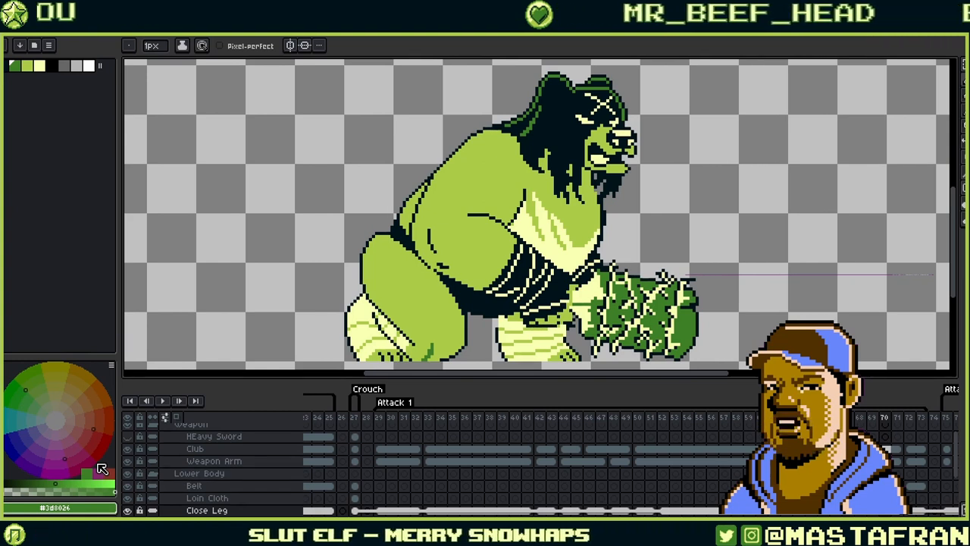
left_click_drag(746, 219, 621, 209)
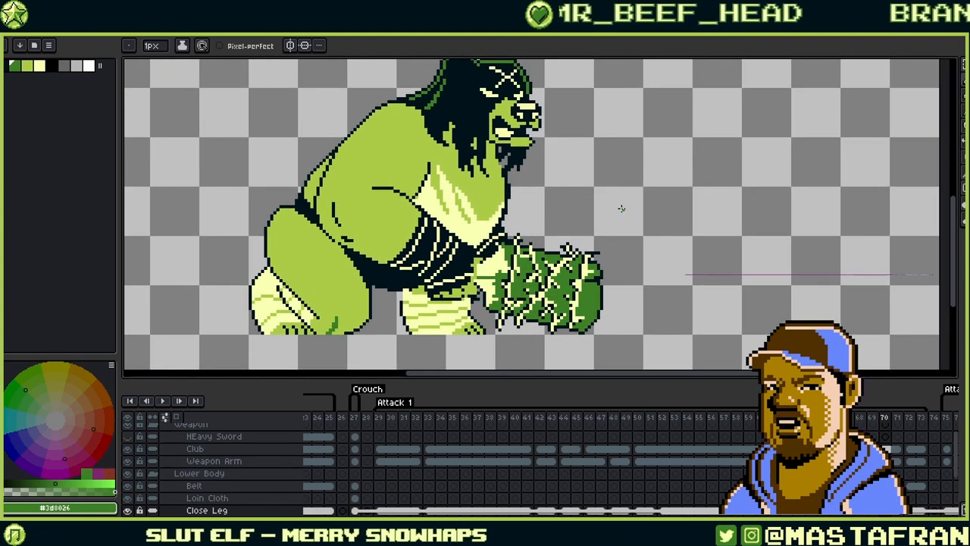
key("Right")
key("Right")
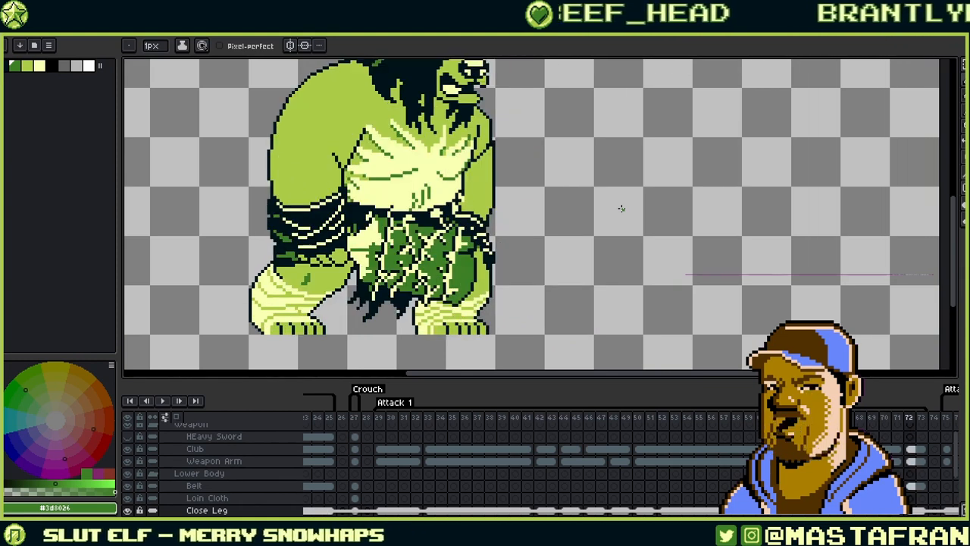
key("Left")
key("Left")
key("Left")
key("Left")
key("Left")
key("Left")
key("Left")
key("Left")
key("Left")
key("Left")
key("Left")
key("Left")
key("Left")
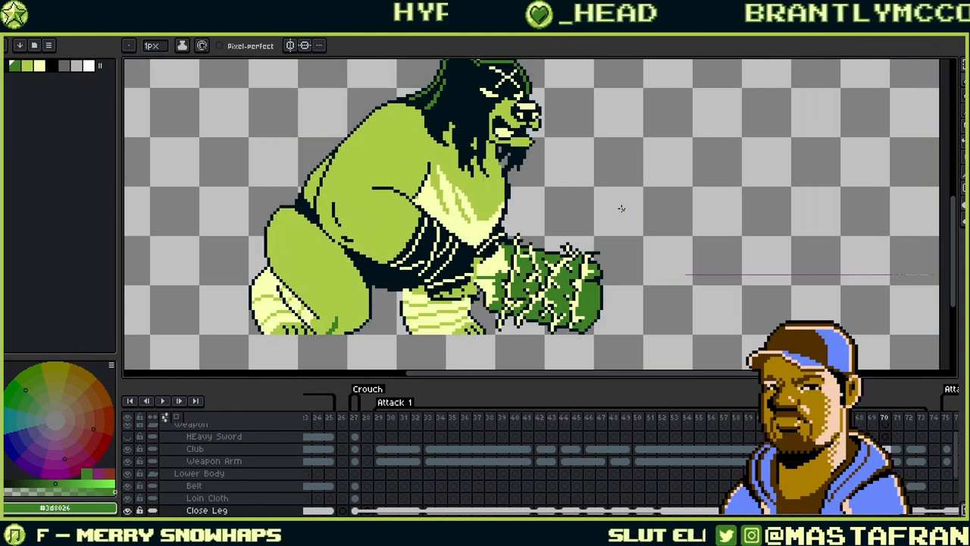
key("Left")
key("Left")
key("Left")
key("Left")
key("Left")
key("Left")
key("Left")
key("Left")
key("Left")
key("Left")
key("Left")
key("Left")
key("Left")
key("Left")
key("Left")
key("Left")
key("Left")
key("Left")
key("Left")
key("Left")
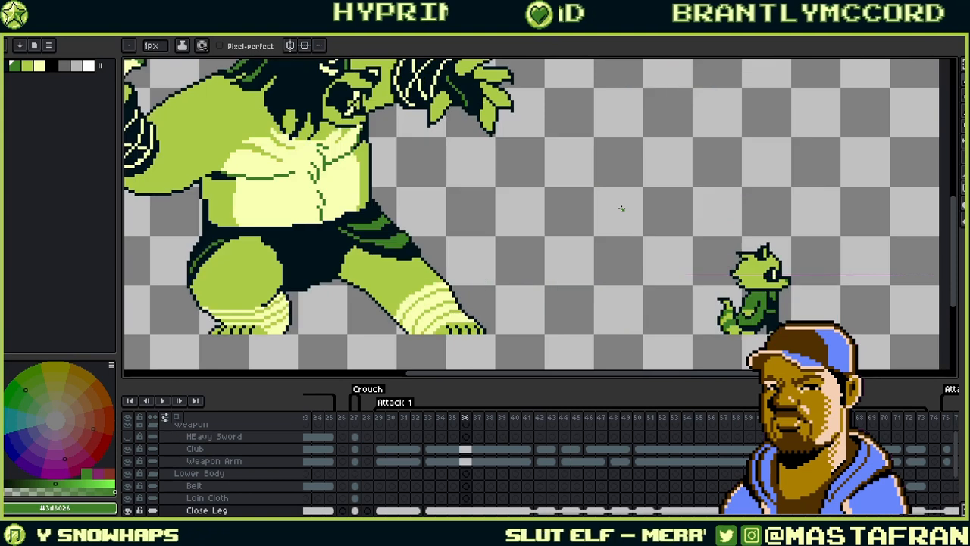
key("Right")
key("Right")
key("Right")
key("Right")
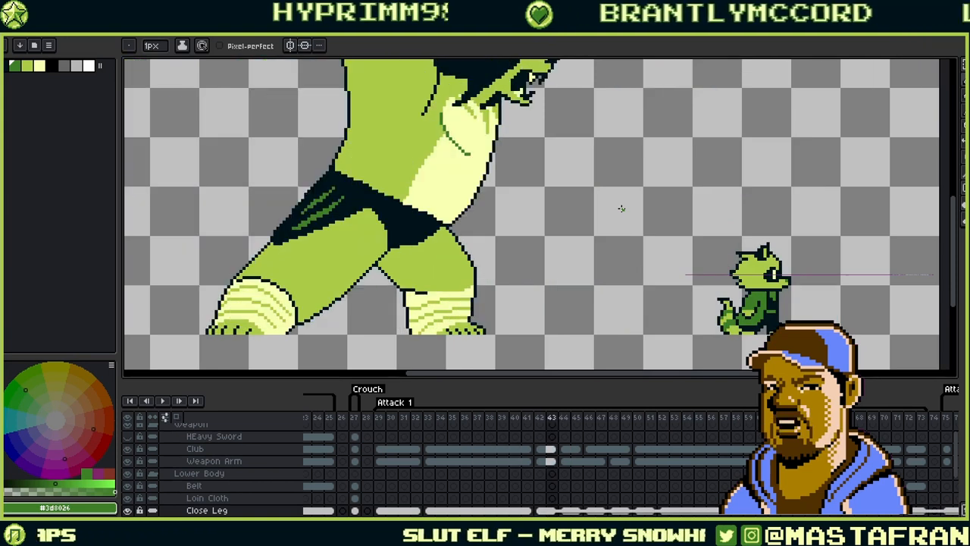
scroll(612, 294, "down", 3)
scroll(613, 294, "up", 1)
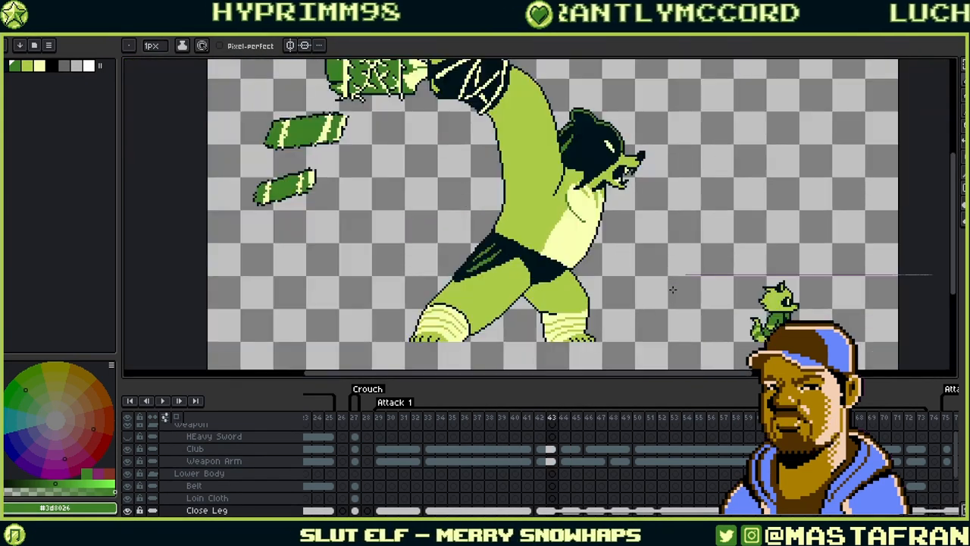
- Advance to the extended-club frame and play the attack animation as a preview
key("Right")
key("Right")
key("Right")
key("Right")
key("Right")
key("Right")
key("Right")
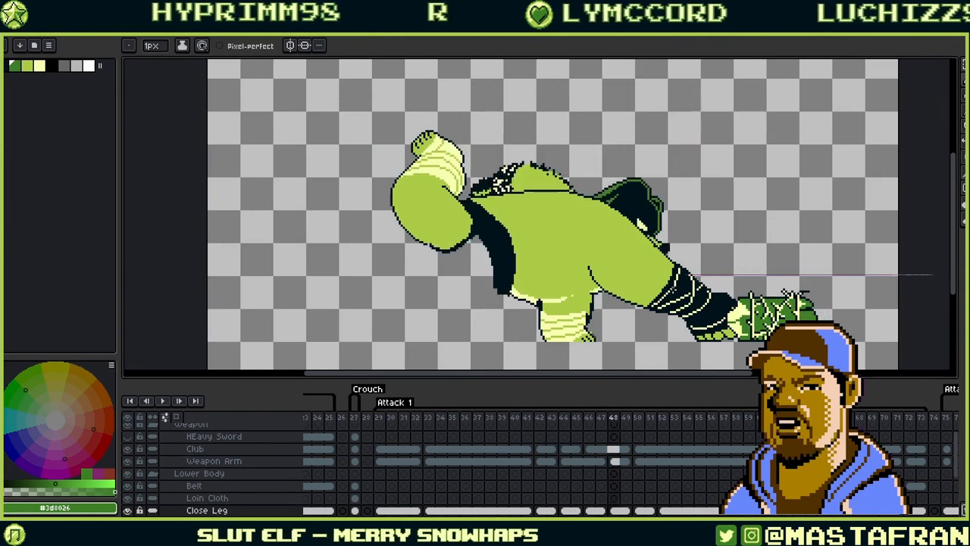
key("Right")
key("Right")
key("Right")
key("Right")
key("Right")
key("Right")
key("Right")
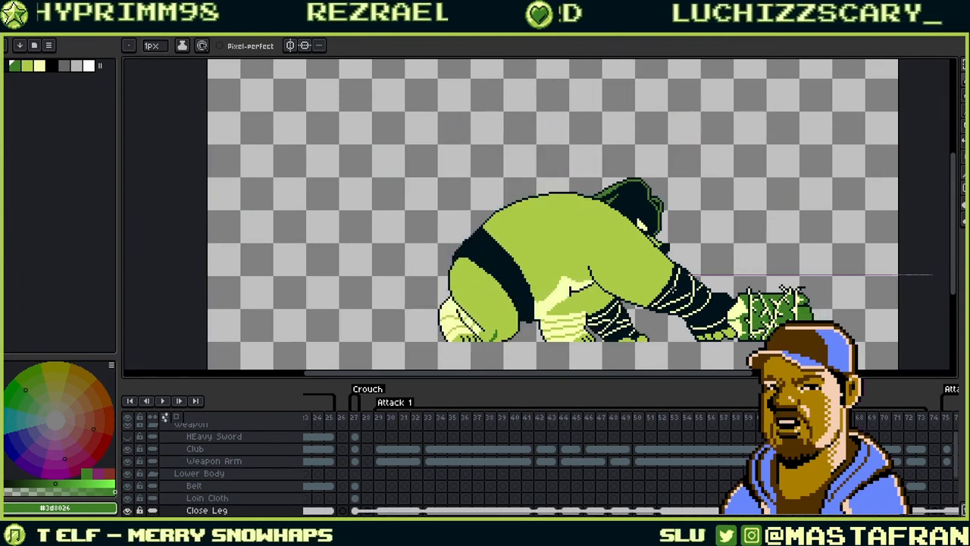
key("Right")
key("Left")
key("Left")
key("Left")
key("Left")
key("Left")
key("Left")
key("Left")
key("Left")
key("Left")
key("Left")
key("Left")
key("Left")
key("Left")
key("Left")
key("Left")
key("Left")
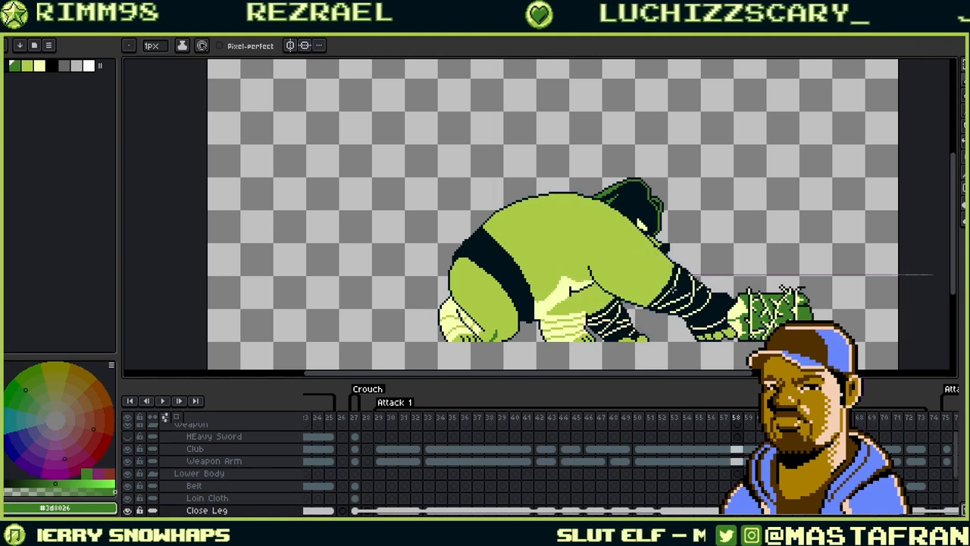
key("Right")
key("space")
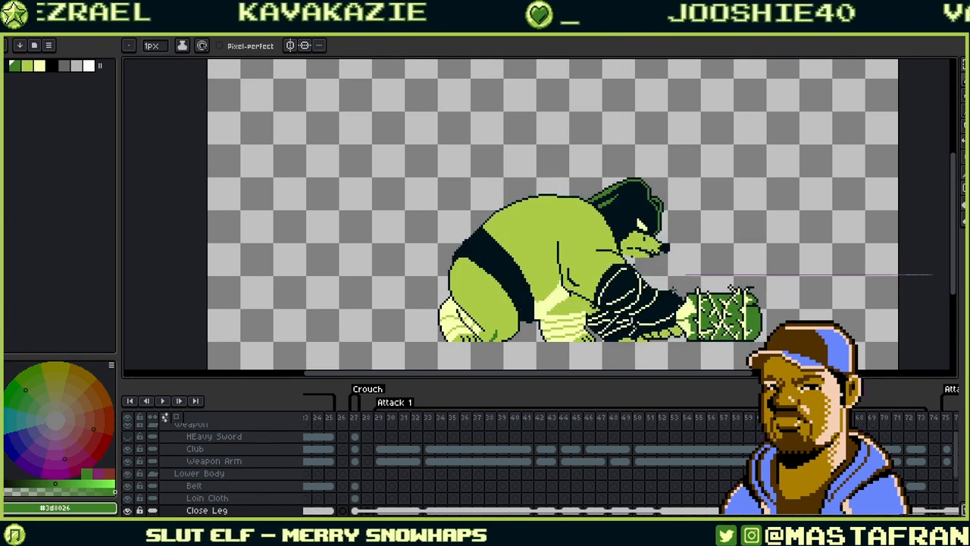
- Set the brush size to 16 px
scroll(671, 290, "up", 1)
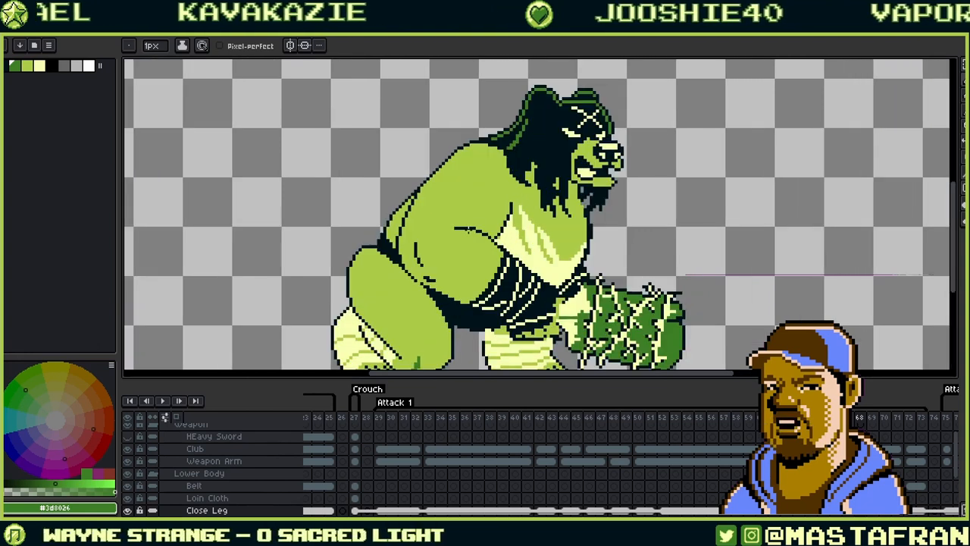
scroll(383, 257, "up", 1)
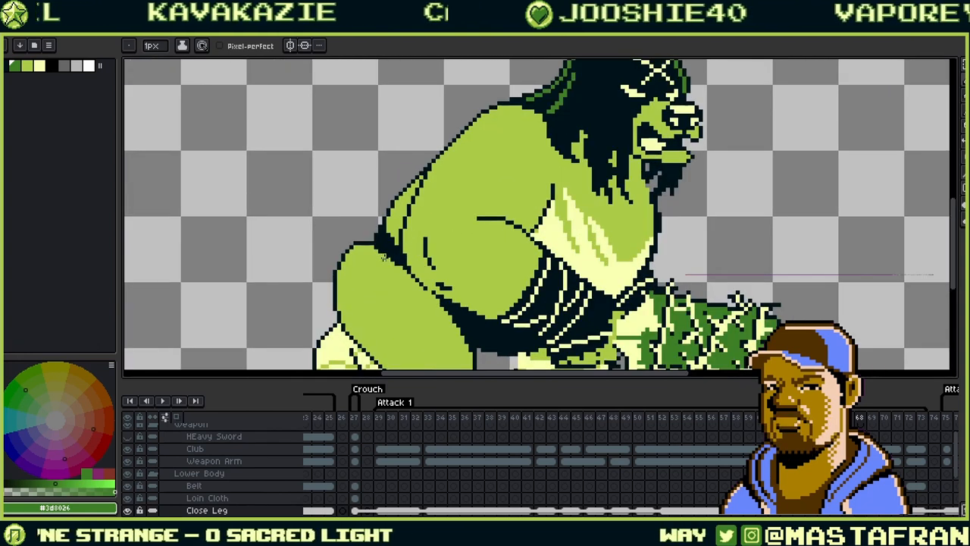
left_click(164, 46)
type("16")
key("Return")
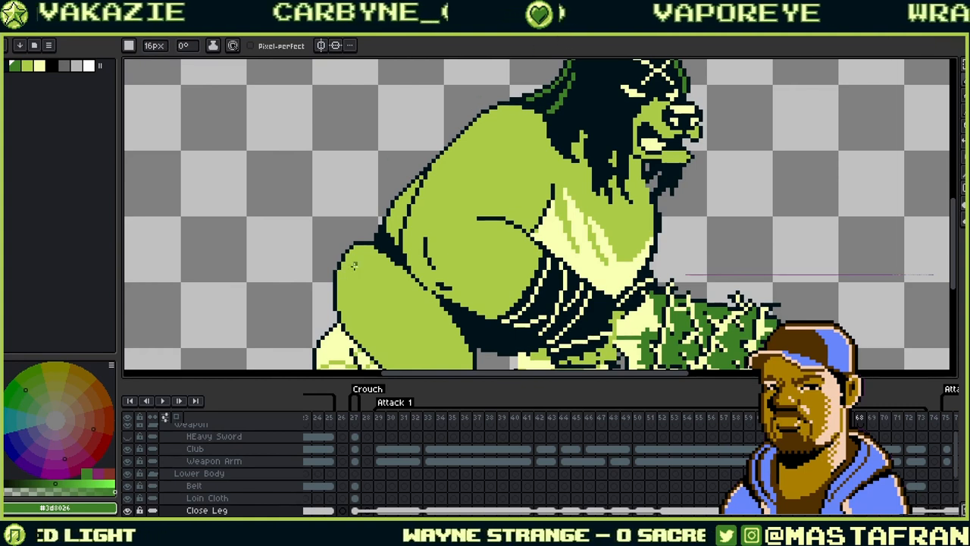
- Paint a dark shadow along the back of the leg and fill the strip above it
left_click(342, 272, "alt")
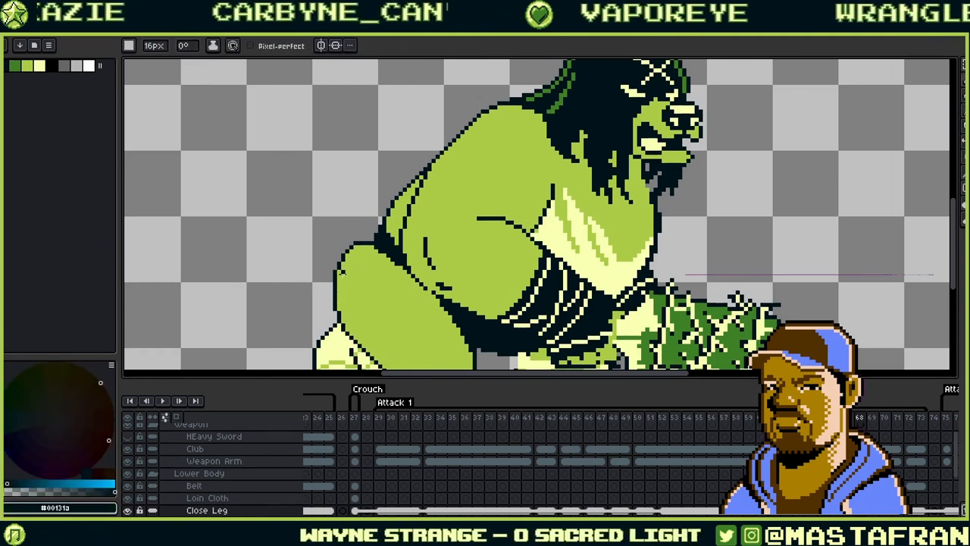
left_click_drag(334, 296, 380, 216)
key("ctrl+z")
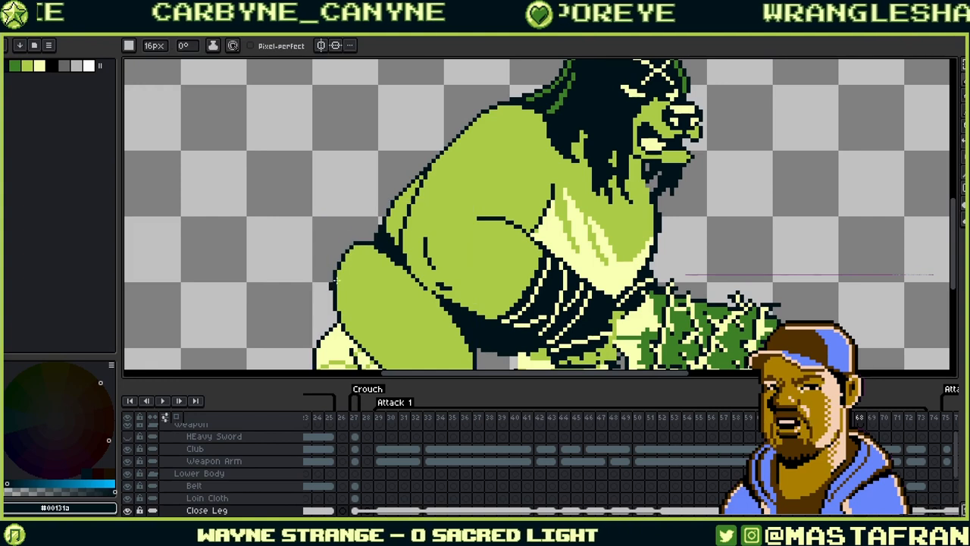
left_click_drag(340, 275, 365, 243)
key("ctrl+z")
left_click(233, 45)
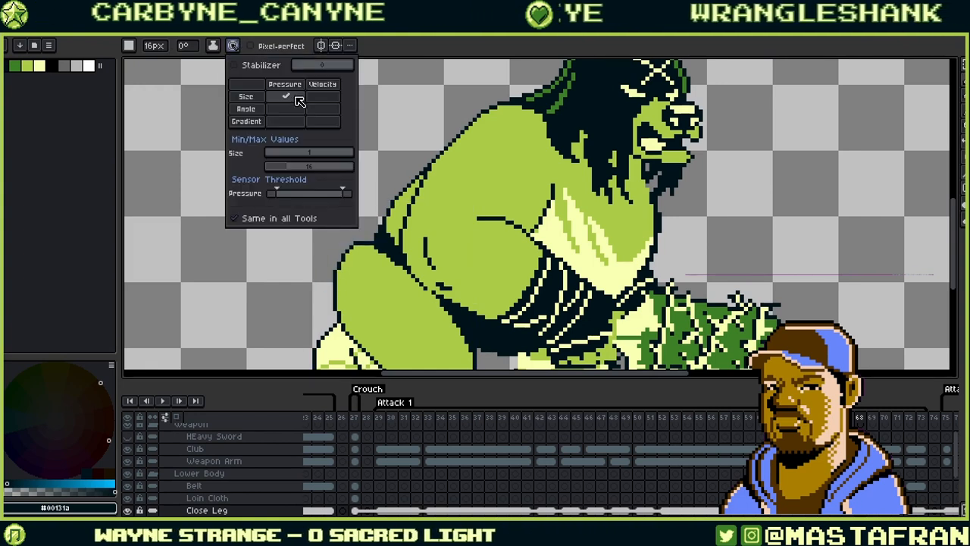
left_click(503, 46)
left_click_drag(342, 286, 384, 219)
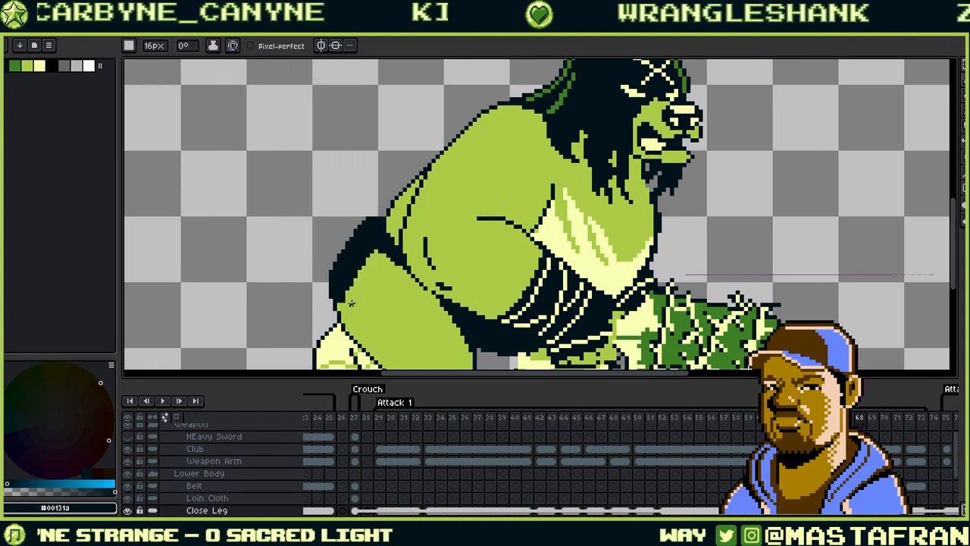
mouse_move(351, 303)
left_mouse_down()
mouse_move(380, 282)
mouse_move(374, 265)
left_mouse_up()
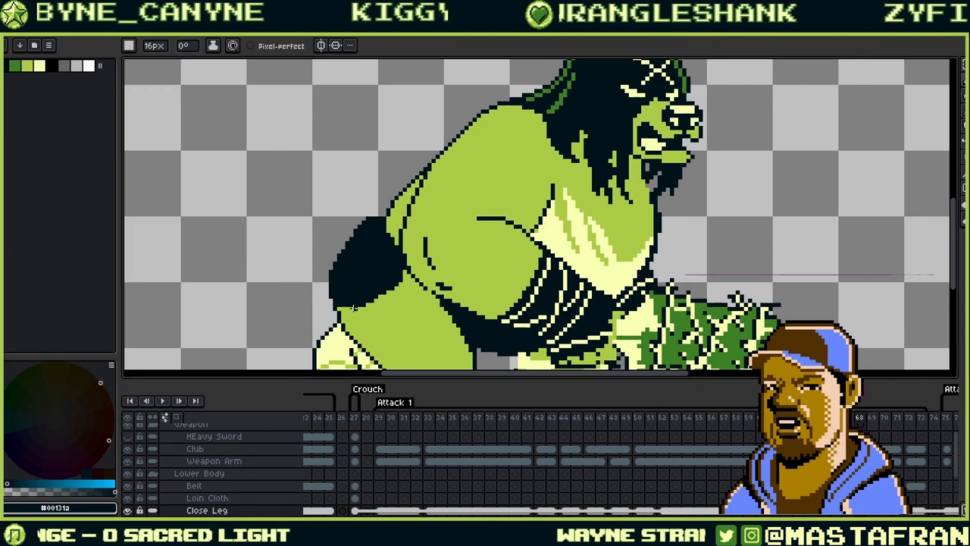
mouse_move(353, 304)
left_mouse_down()
mouse_move(395, 293)
mouse_move(426, 250)
left_mouse_up()
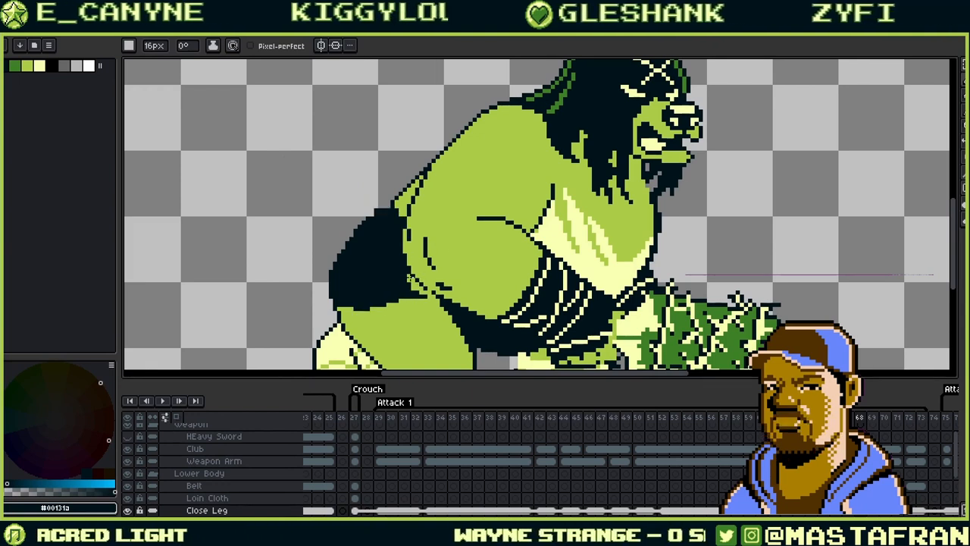
left_click_drag(537, 212, 632, 125)
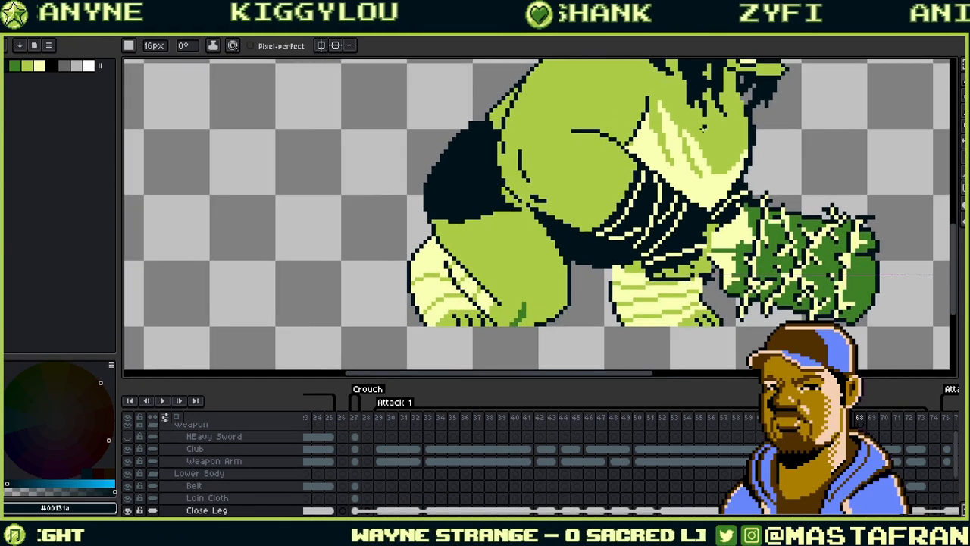
left_click_drag(471, 189, 516, 189)
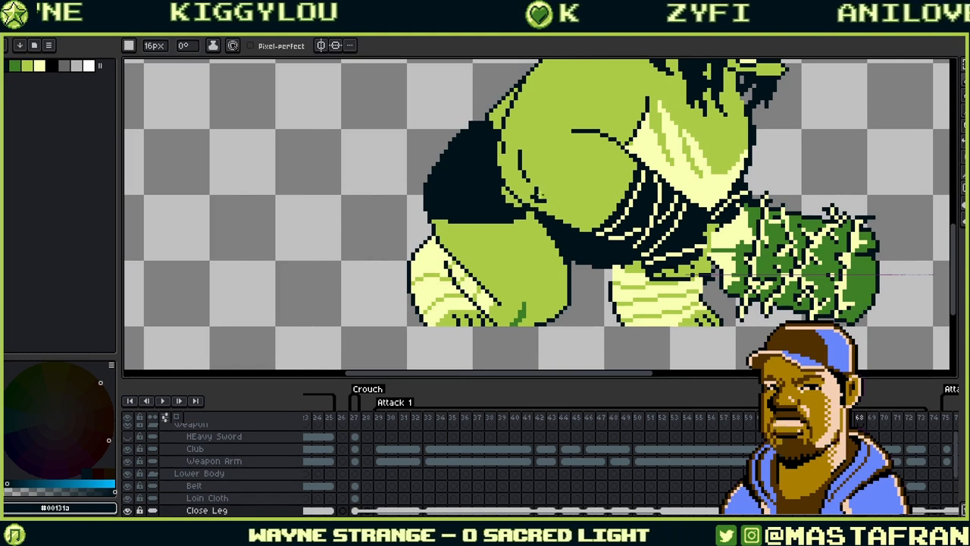
- Switch to dark green with a round brush and test a stroke across the belt
left_click_drag(591, 163, 652, 205)
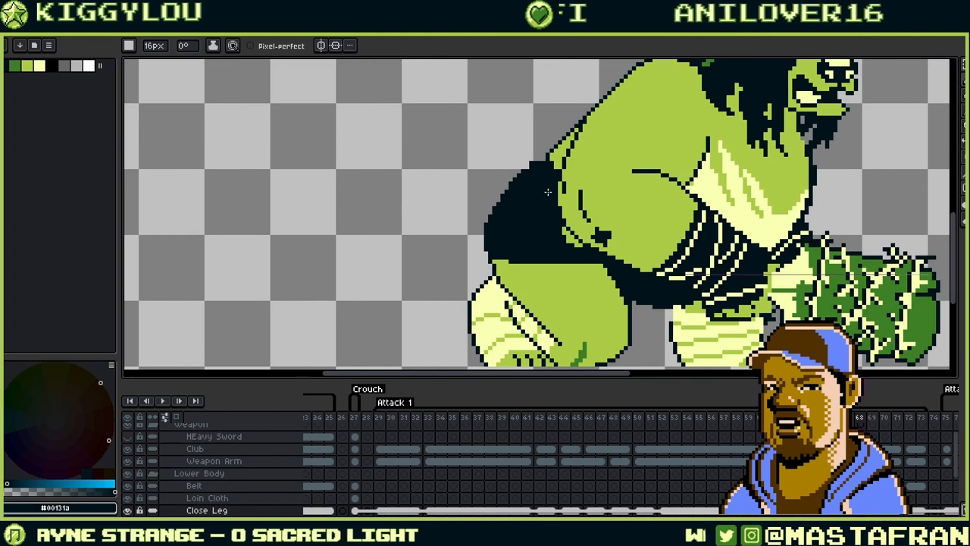
left_click(27, 64)
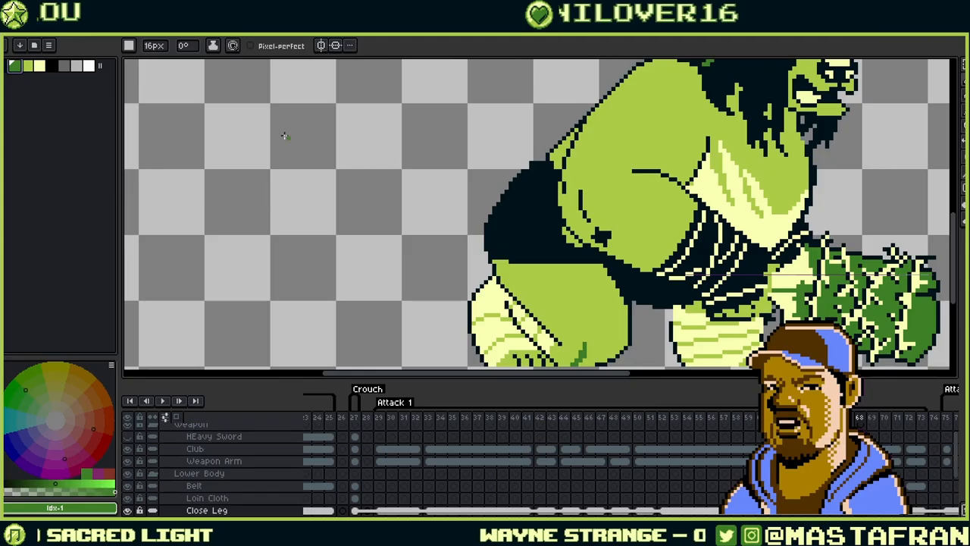
left_click(129, 45)
left_click(132, 63)
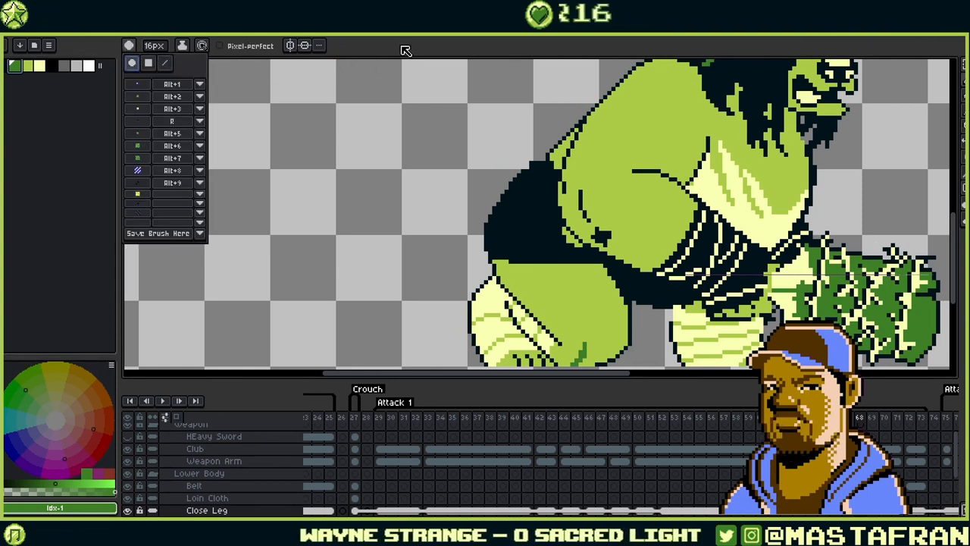
left_click(434, 57)
left_click_drag(500, 243, 571, 239)
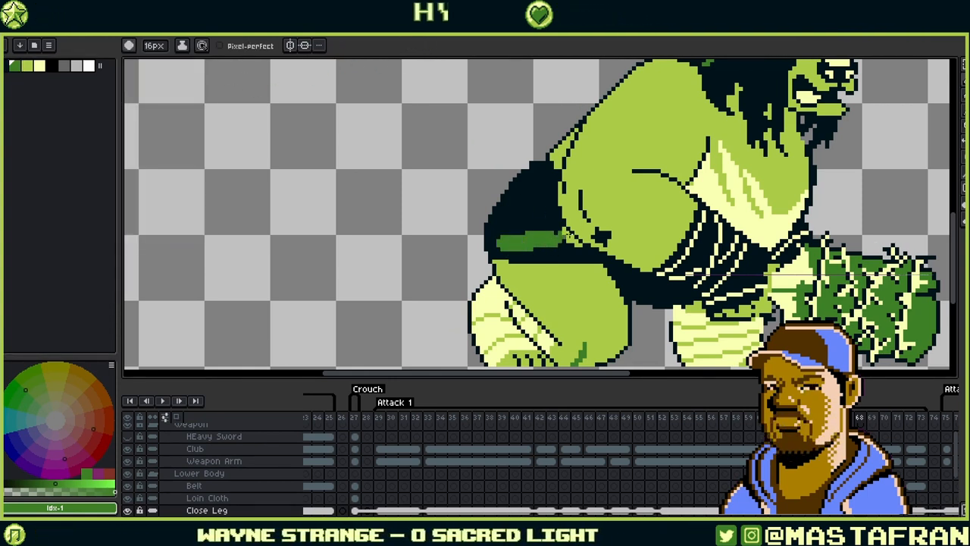
key("ctrl+z")
- Paint short dark-green stripes across the ogre's belt
left_click(202, 46)
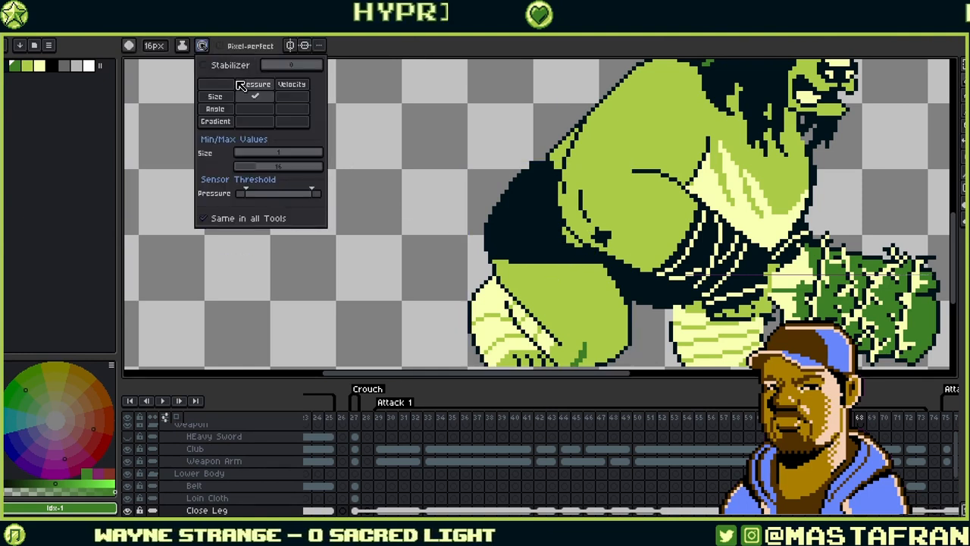
left_click(539, 36)
left_click_drag(490, 171, 416, 251)
key("ctrl+z")
left_click_drag(499, 241, 564, 237)
key("ctrl+z")
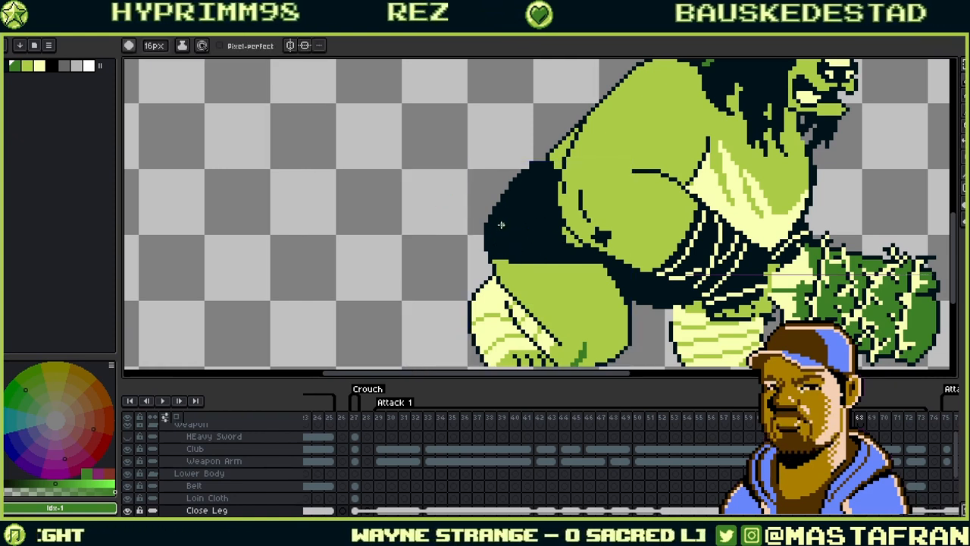
mouse_move(503, 230)
left_mouse_down()
mouse_move(511, 241)
mouse_move(561, 241)
left_mouse_up()
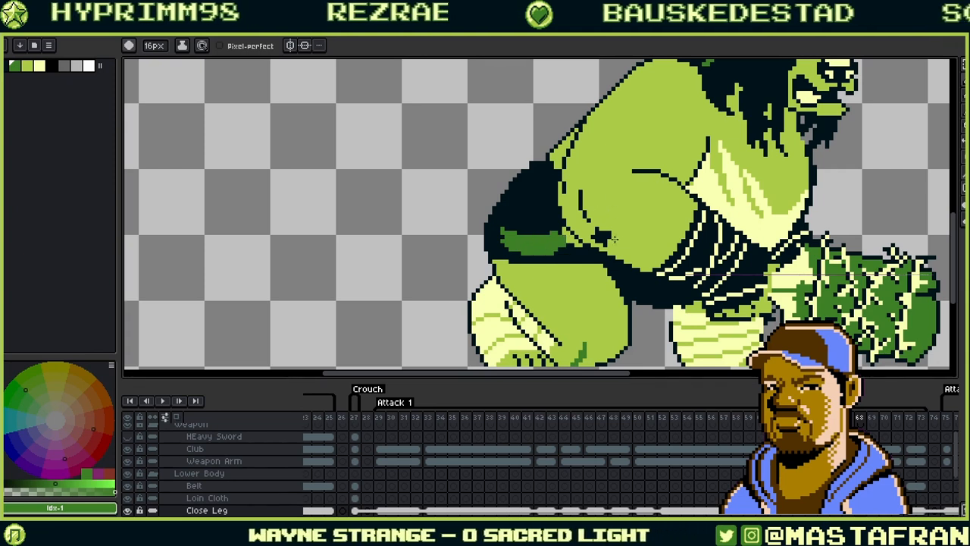
left_click_drag(523, 194, 574, 212)
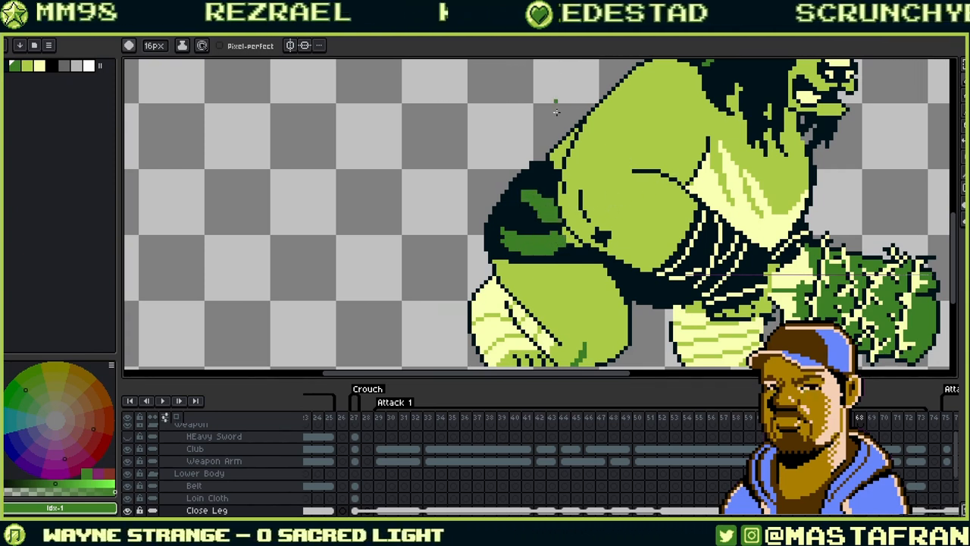
- Eyedrop the dark outline and mid-green stripe colours from the leg
left_click(548, 192, "alt")
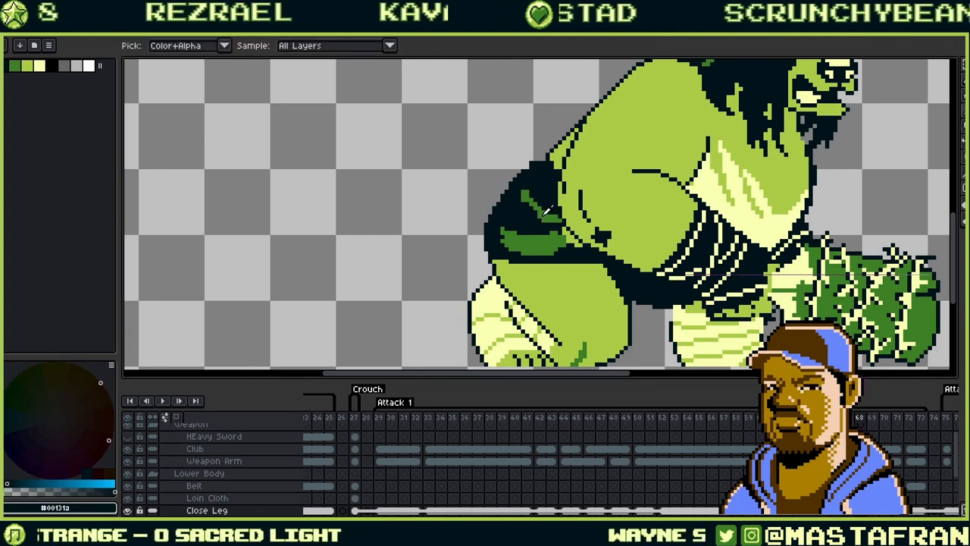
left_click(526, 207, "alt")
left_click(514, 228, "alt")
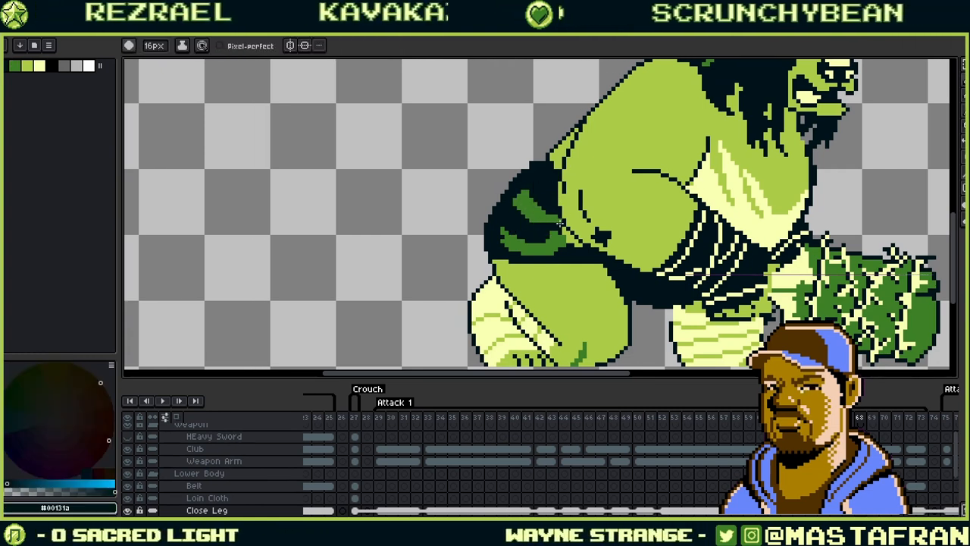
left_click_drag(689, 234, 626, 235)
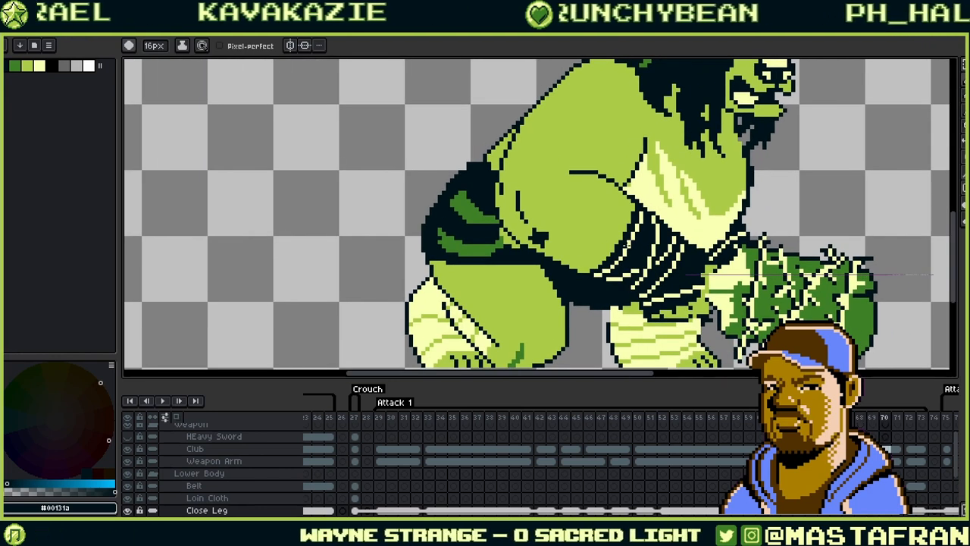
- Play back Attack 1, then trim the lower green stripe's tail and extend it right
key("Return")
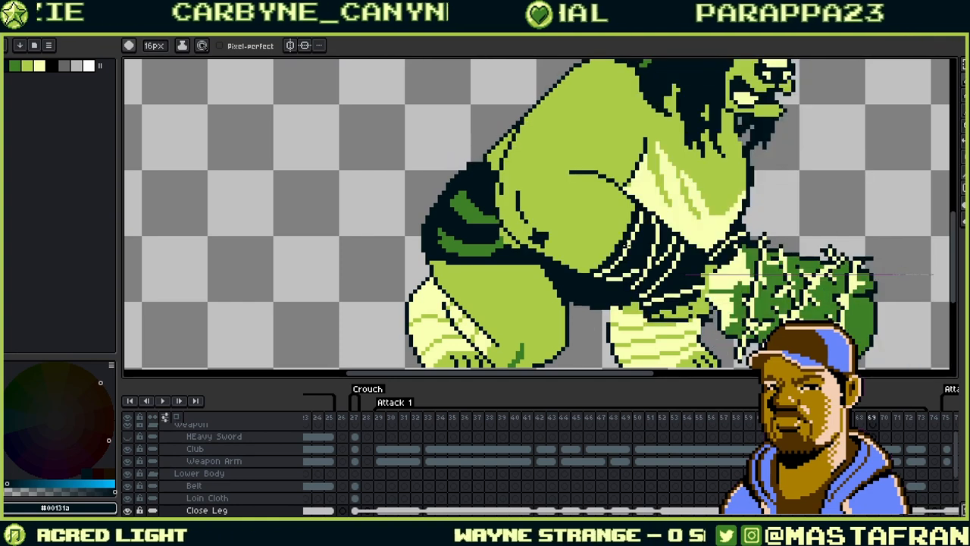
left_click(494, 247, "alt")
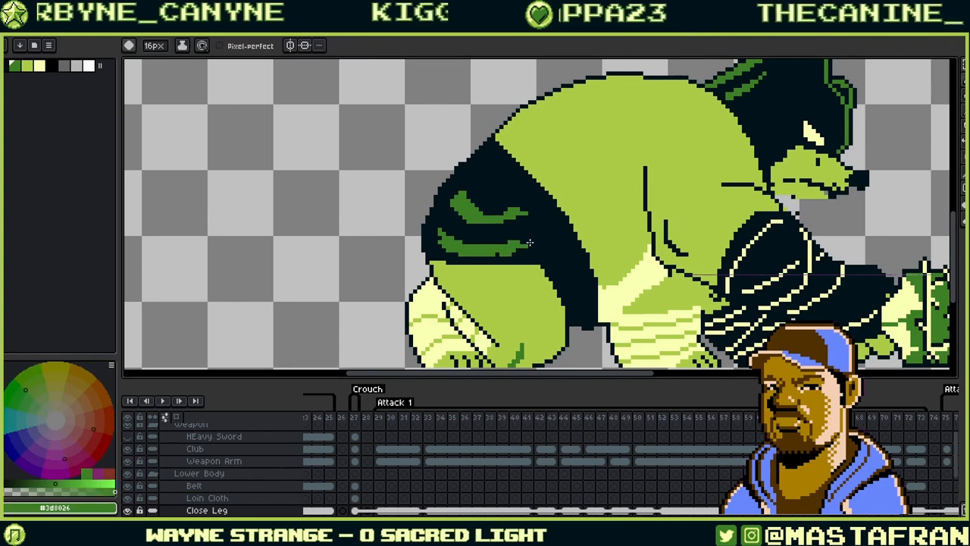
left_click(498, 254, "alt")
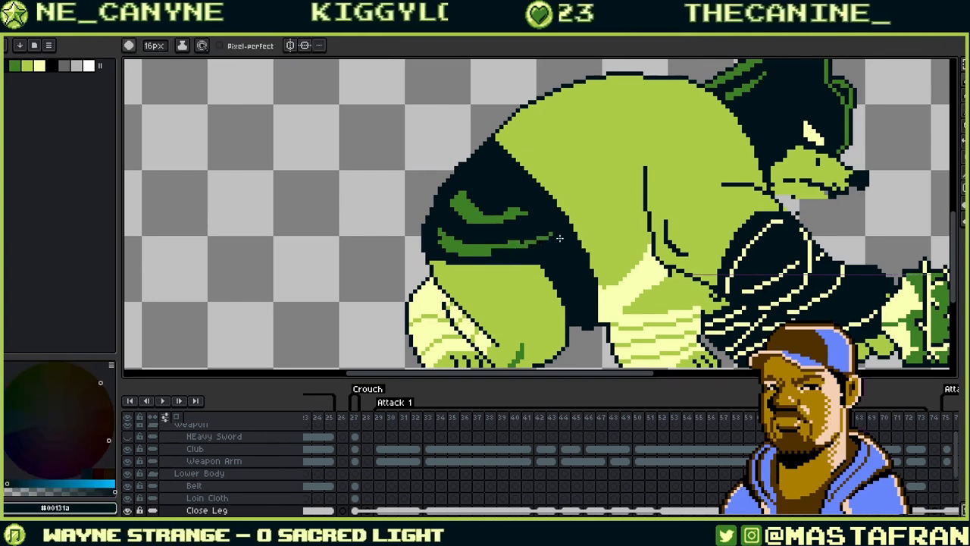
left_click(491, 251, "alt")
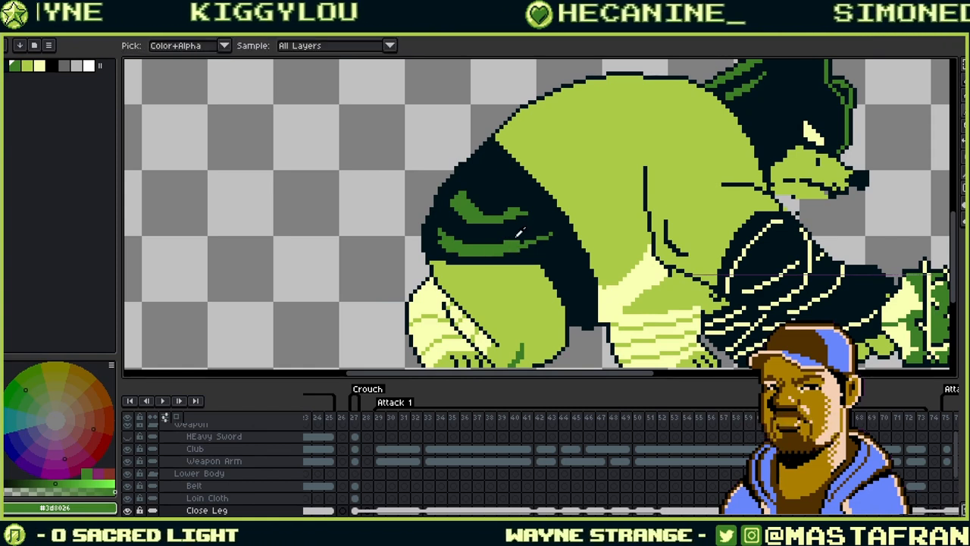
left_click(520, 234, "alt")
left_click_drag(508, 240, 563, 223)
left_click(509, 246, "alt")
left_click_drag(513, 242, 536, 238)
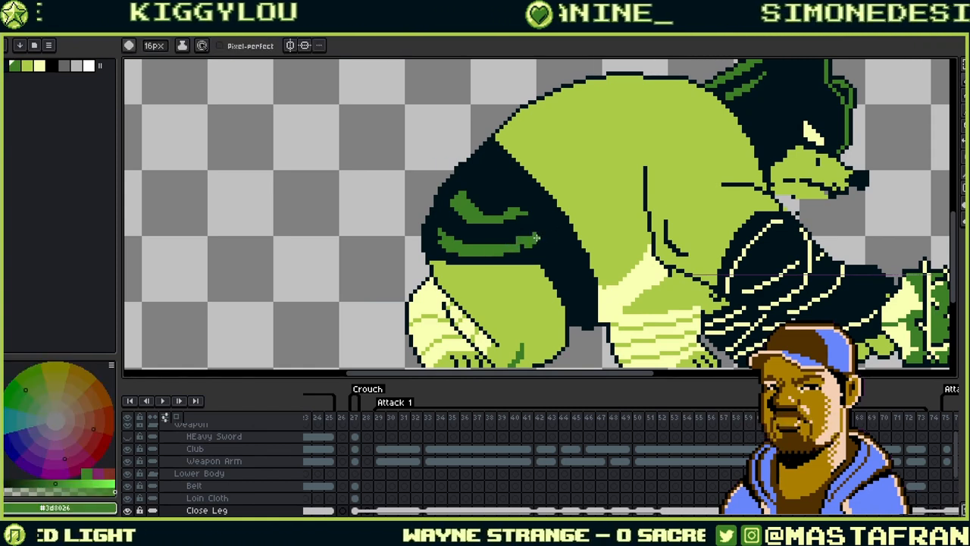
- Extend the upper green stripe with a block and fill its dip
left_click(514, 253, "alt")
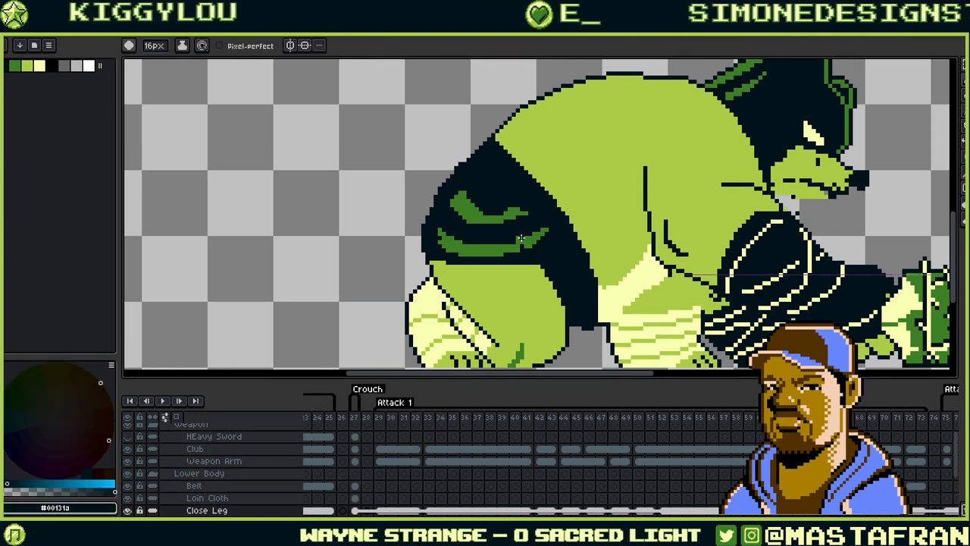
left_click(521, 242, "alt")
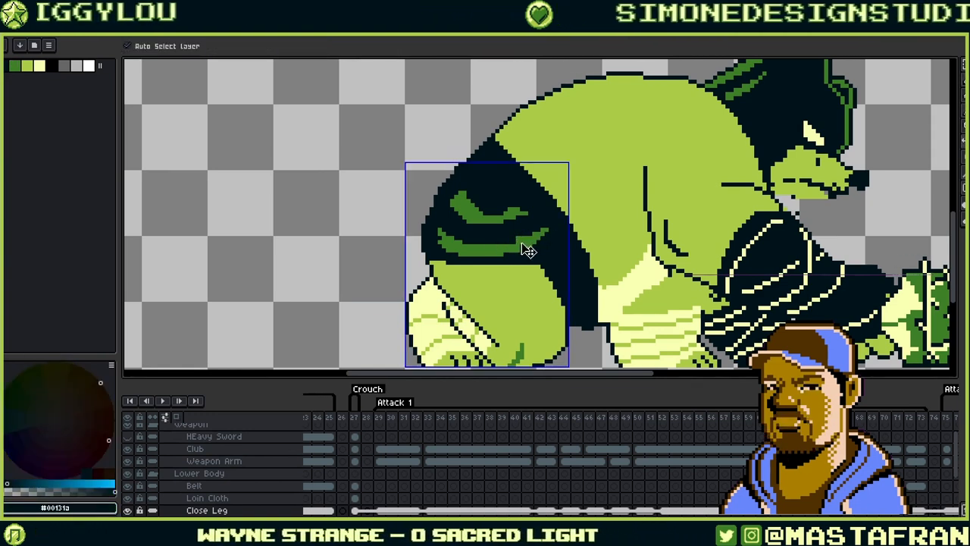
left_click(519, 247, "alt")
left_click(513, 247, "alt")
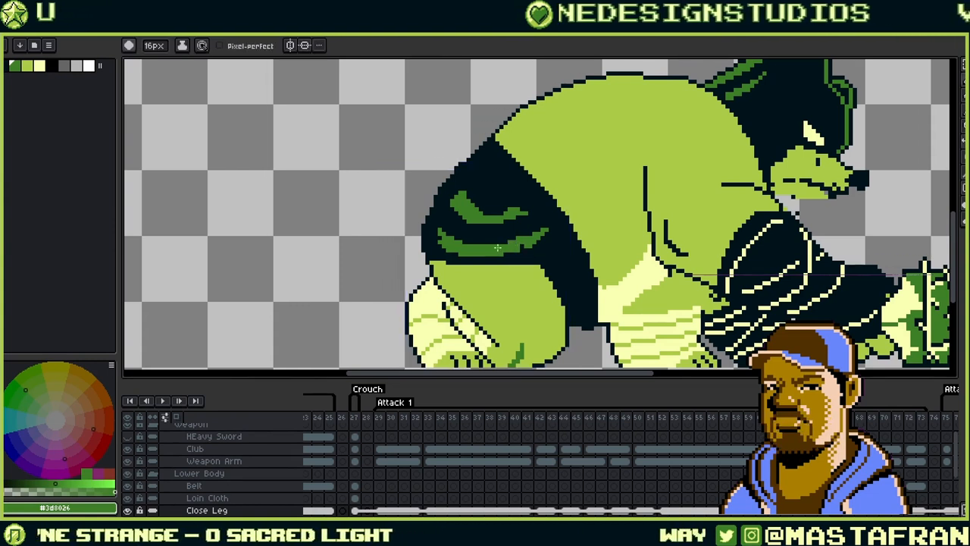
left_click(527, 222, "alt")
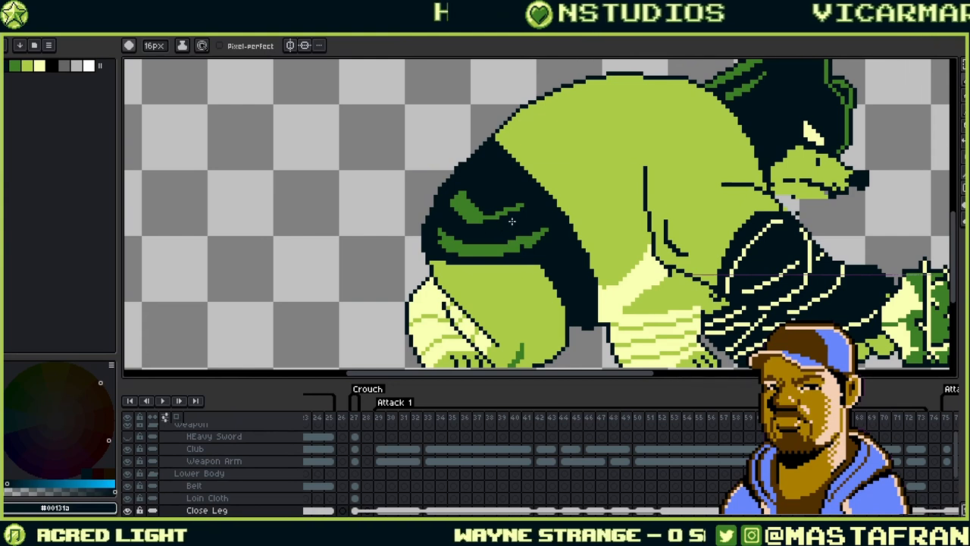
left_click(512, 224, "alt")
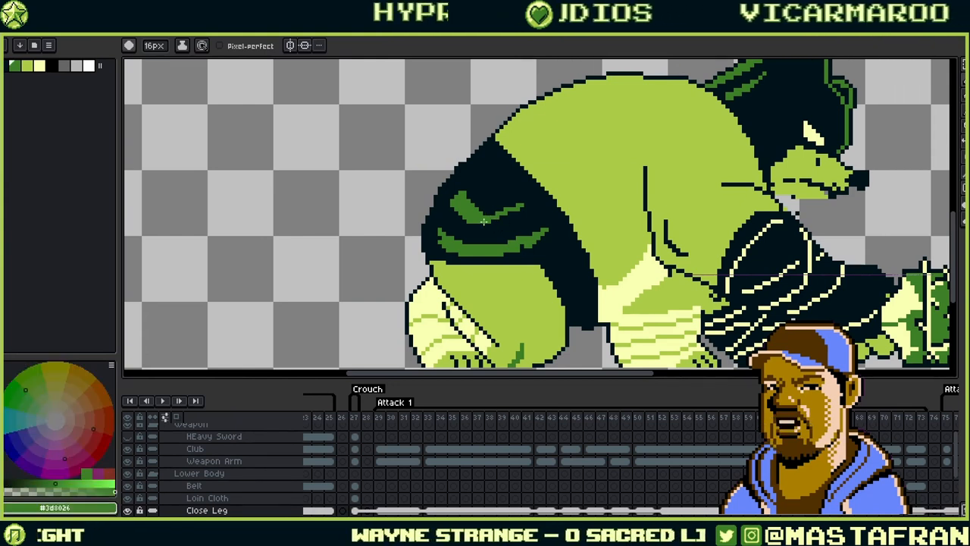
left_click(523, 210)
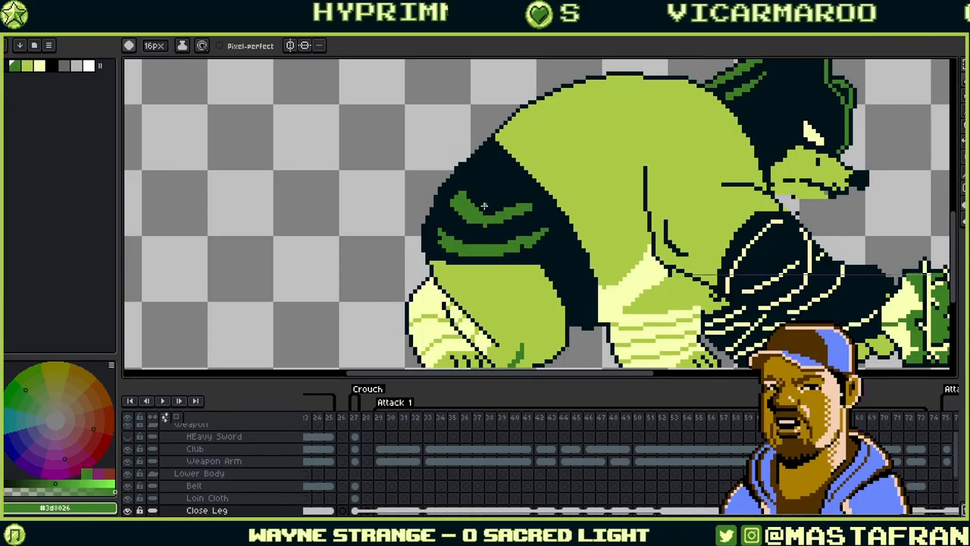
left_click_drag(479, 209, 496, 216)
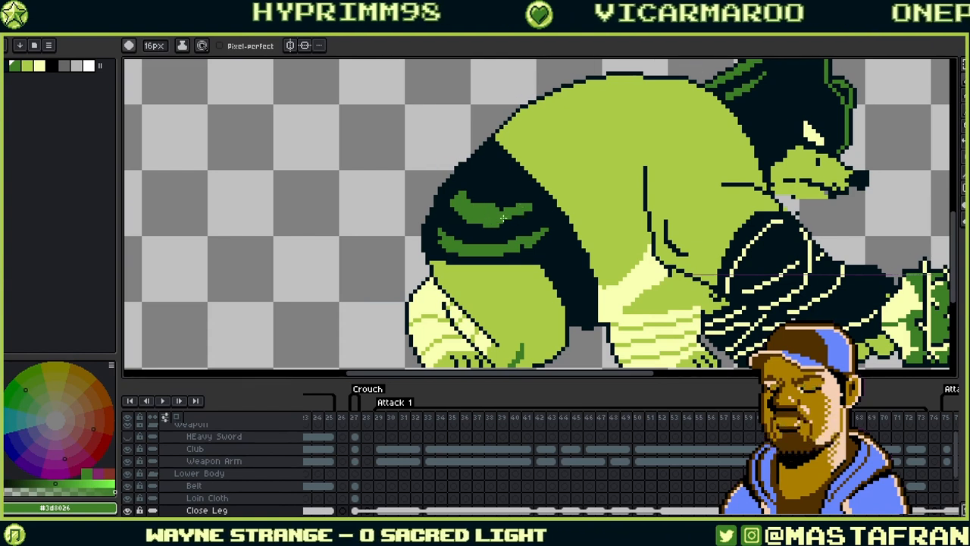
- Trim the upper stripe's top edge and remove a stray green pixel with #00131a
left_click(531, 203, "alt")
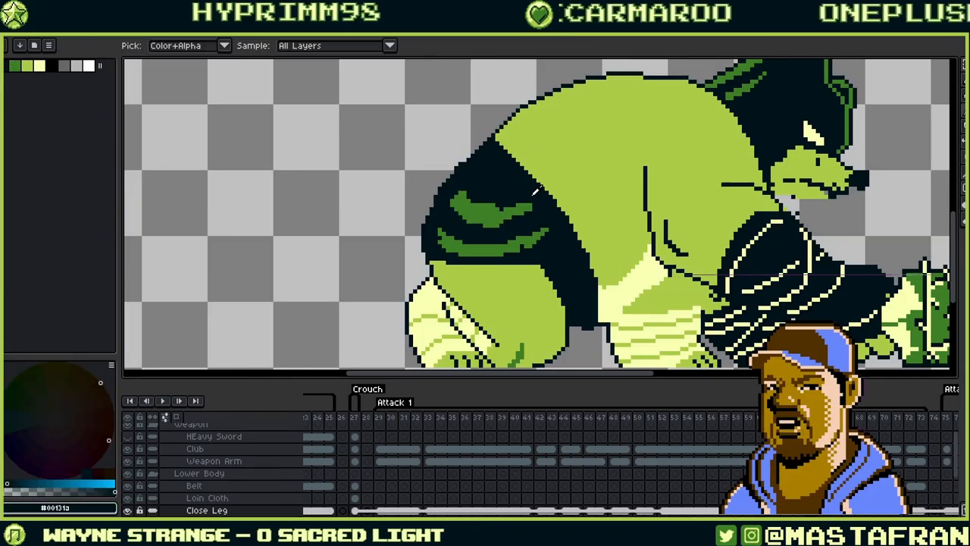
left_click_drag(515, 200, 463, 196)
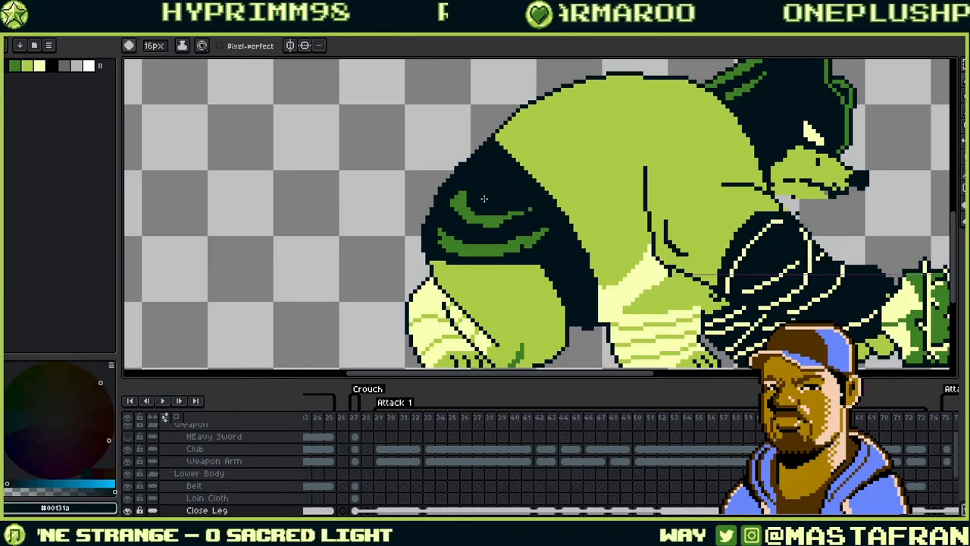
left_click(532, 210)
left_click(498, 220, "alt")
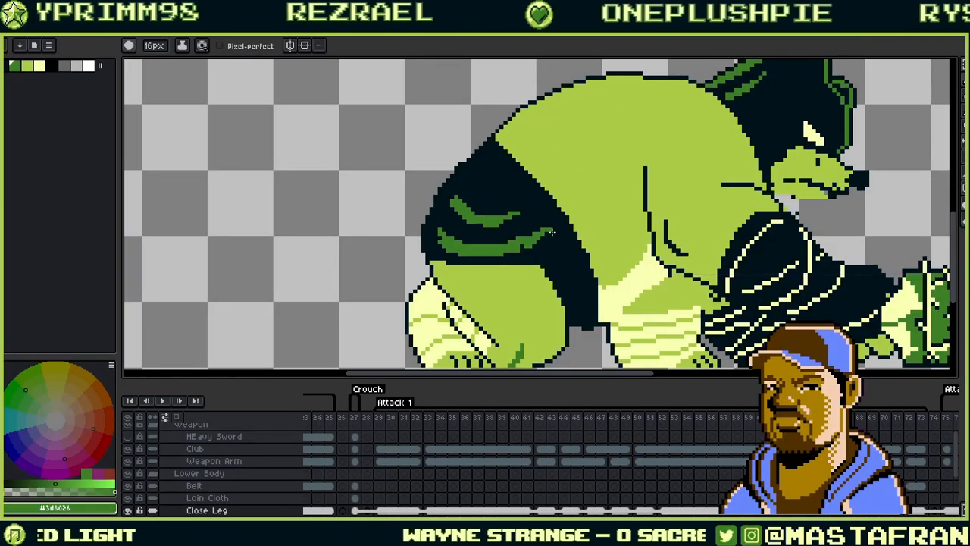
- Darken the lower edge of the shorts with #00131a and undo a green patch
left_click(548, 228, "alt")
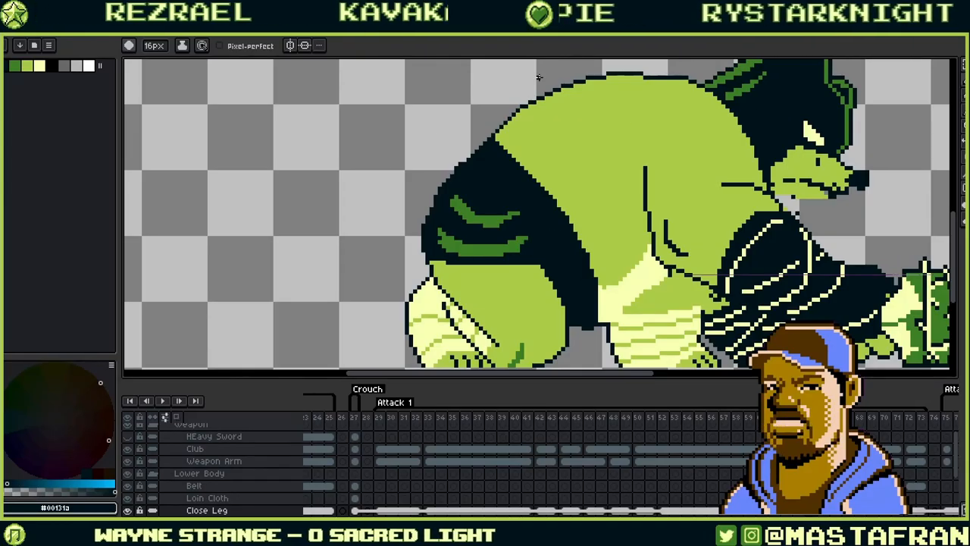
left_click_drag(442, 265, 526, 257)
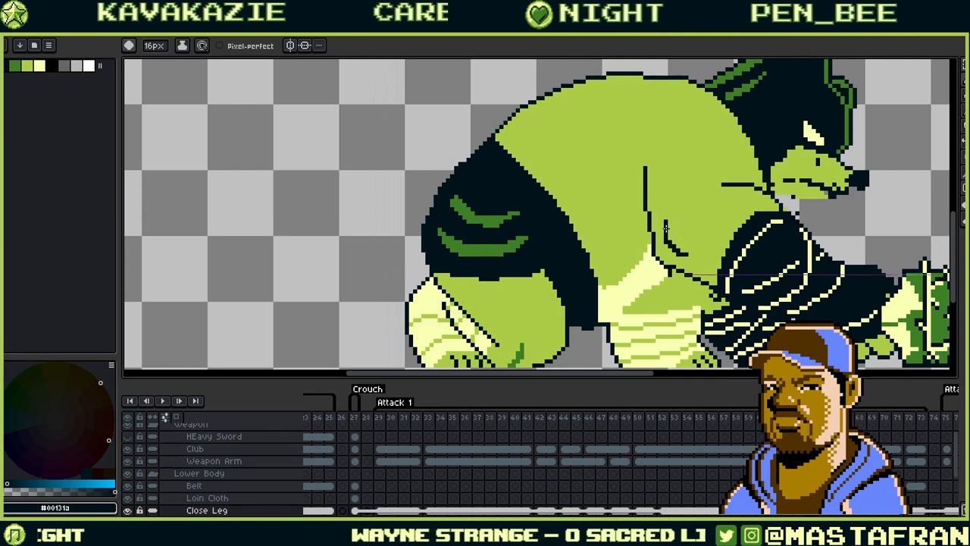
left_click_drag(663, 218, 667, 238)
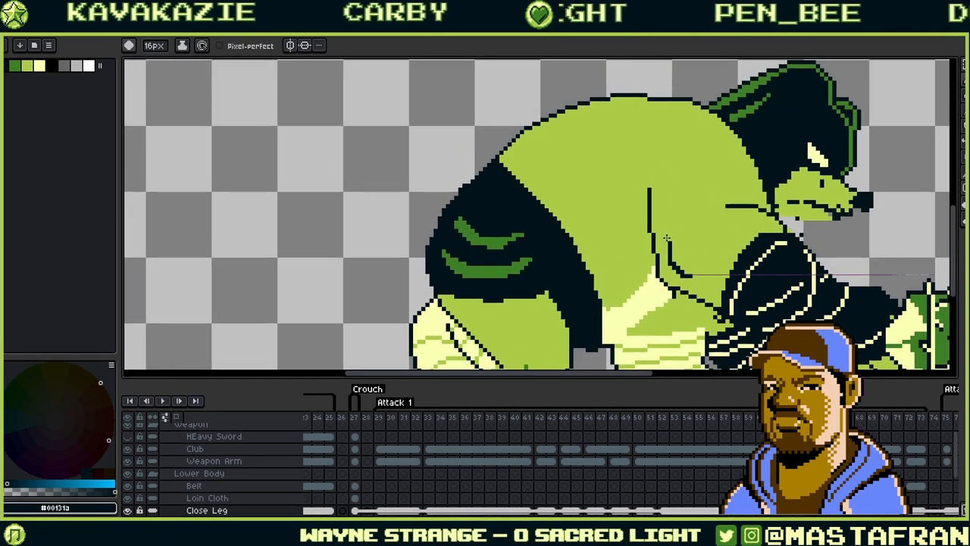
left_click(463, 227, "alt")
key("ctrl+z")
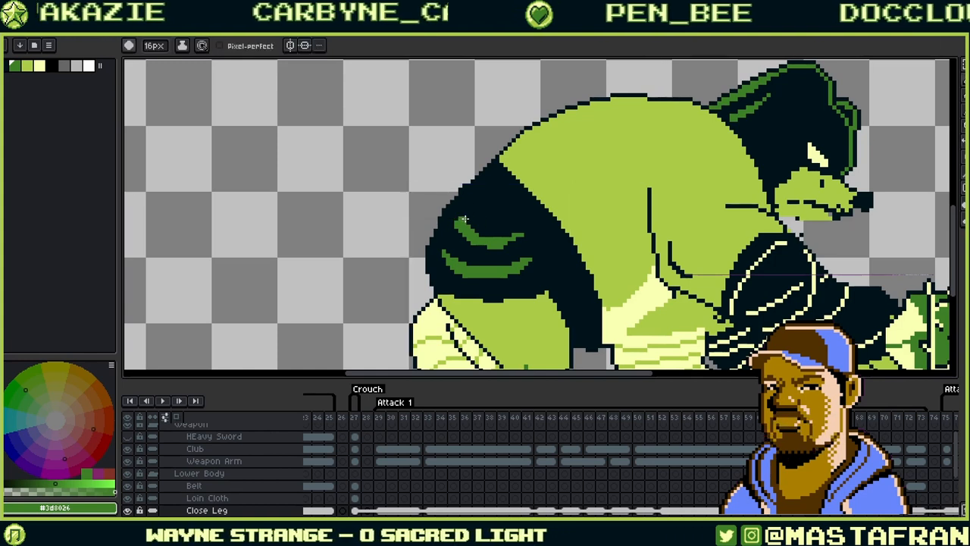
left_click(162, 47)
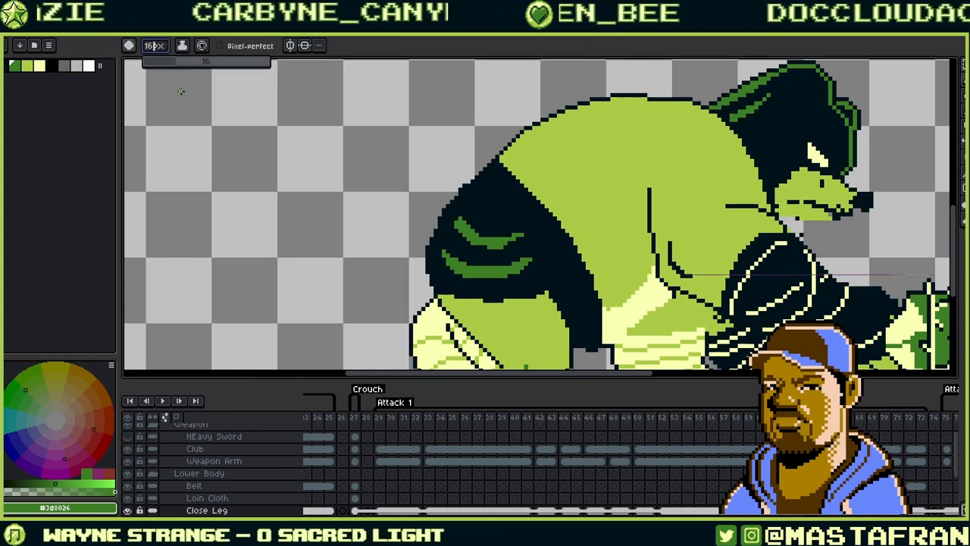
- With a 4 px brush, thicken the upper stripe's left end and thin it from above
type("4")
key("Return")
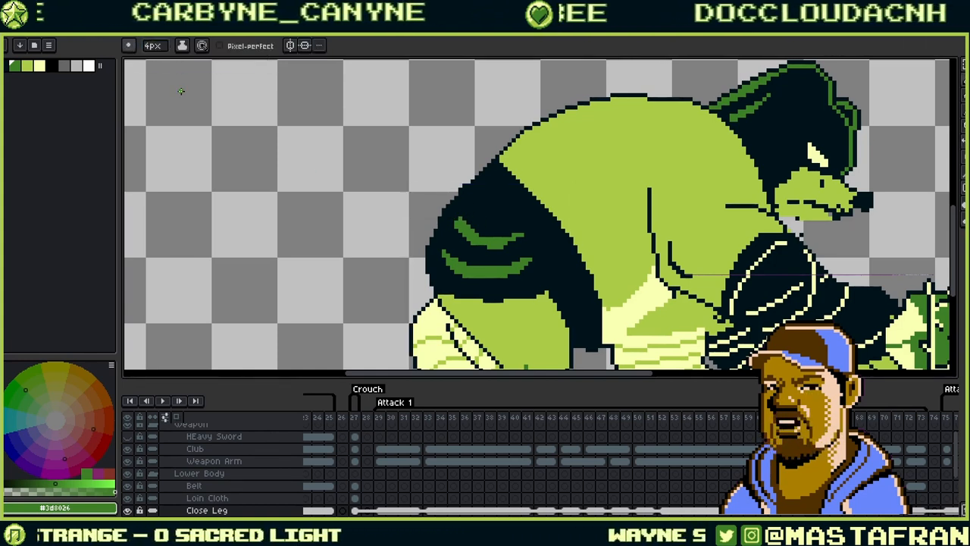
mouse_move(456, 218)
left_mouse_down()
mouse_move(466, 207)
mouse_move(457, 216)
mouse_move(496, 247)
mouse_move(465, 208)
mouse_move(490, 234)
left_mouse_up()
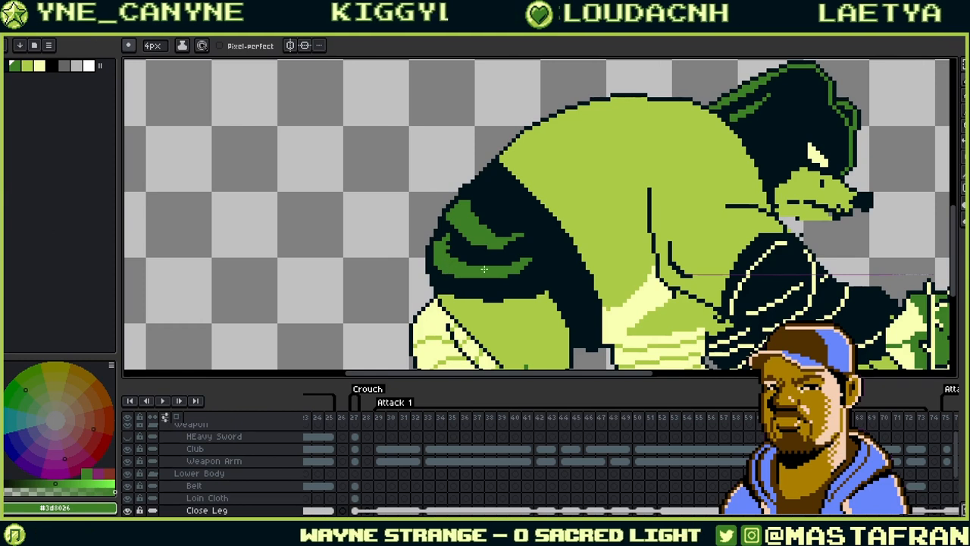
left_click(449, 242, "alt")
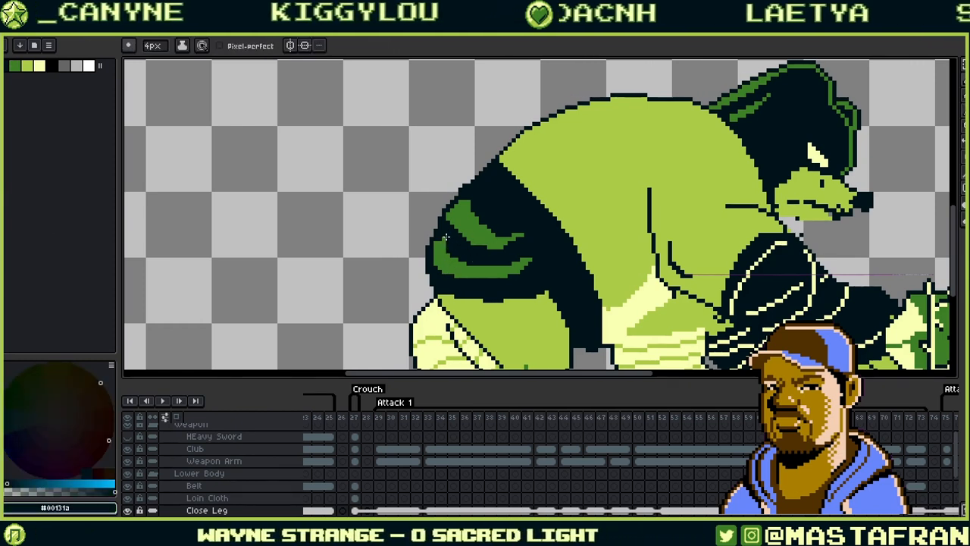
left_click_drag(469, 213, 486, 227)
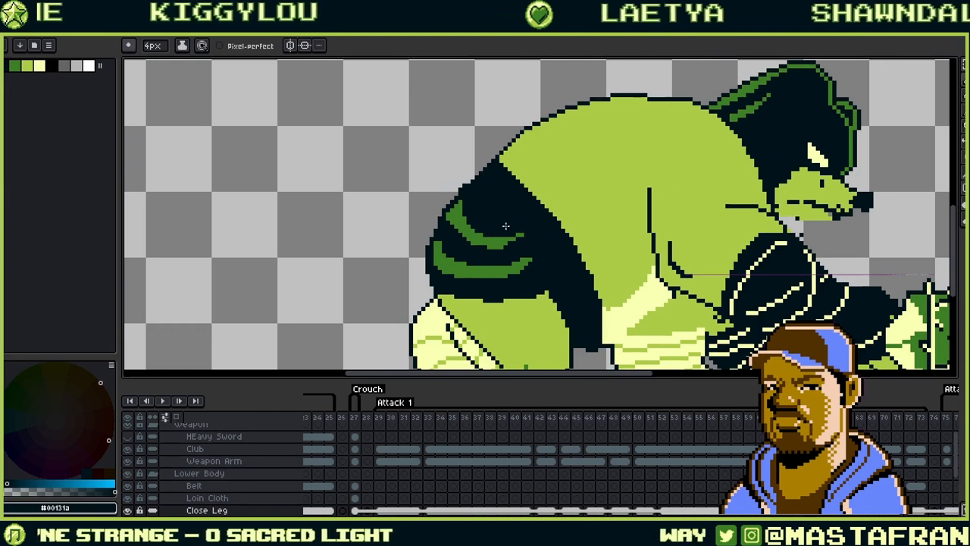
- Re-sample green #3d8026 and dark #00131a from the thigh, then pan across the body
left_click(473, 241, "alt")
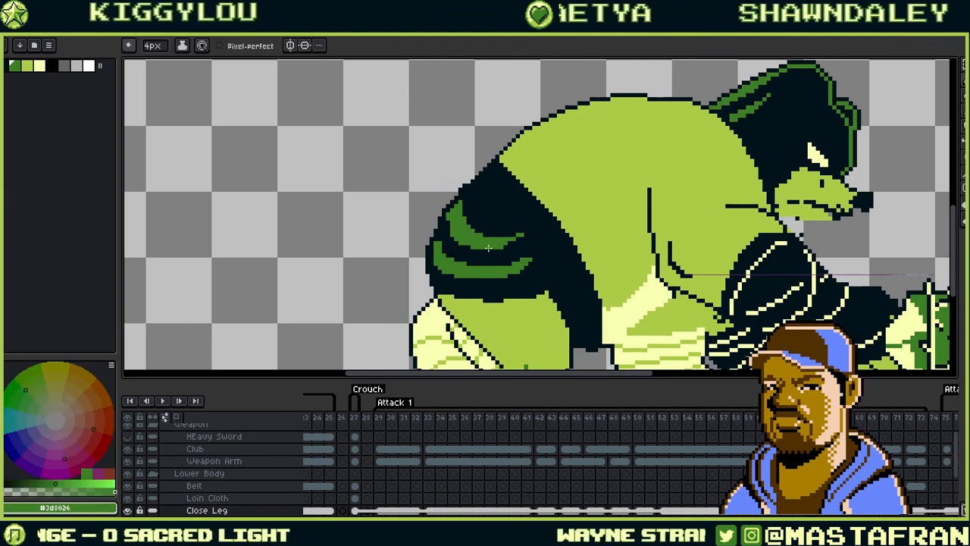
left_click(444, 219, "alt")
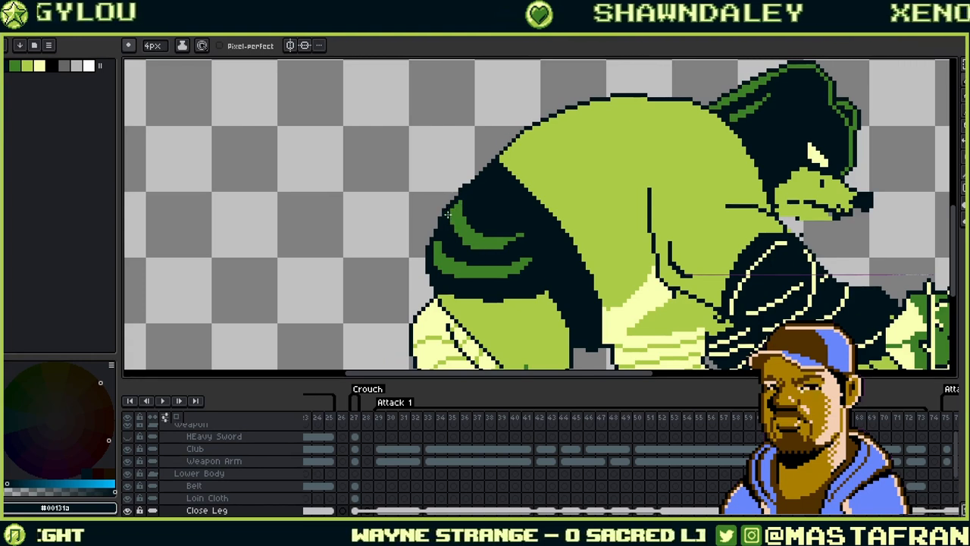
left_click(454, 209, "alt")
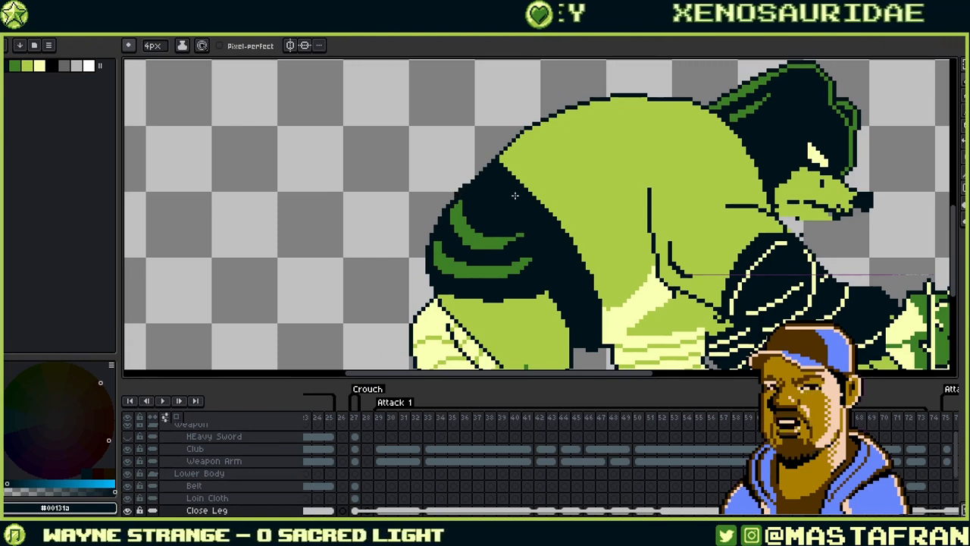
left_click(536, 258, "alt")
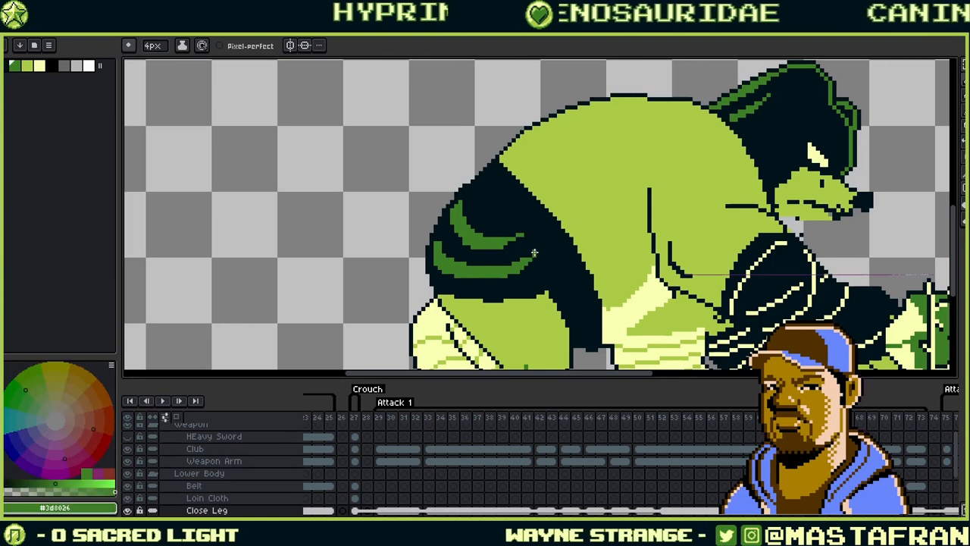
left_click(530, 256, "alt")
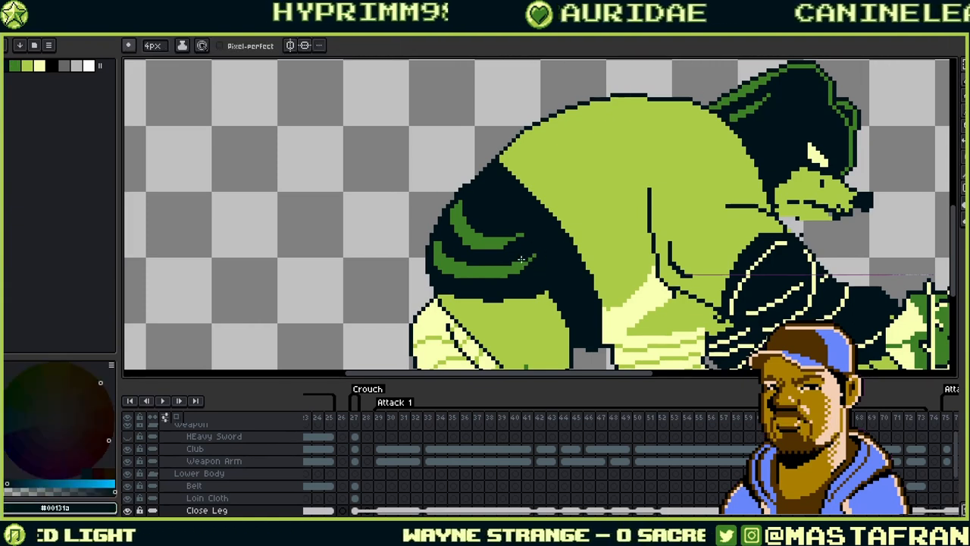
left_click(525, 237, "alt")
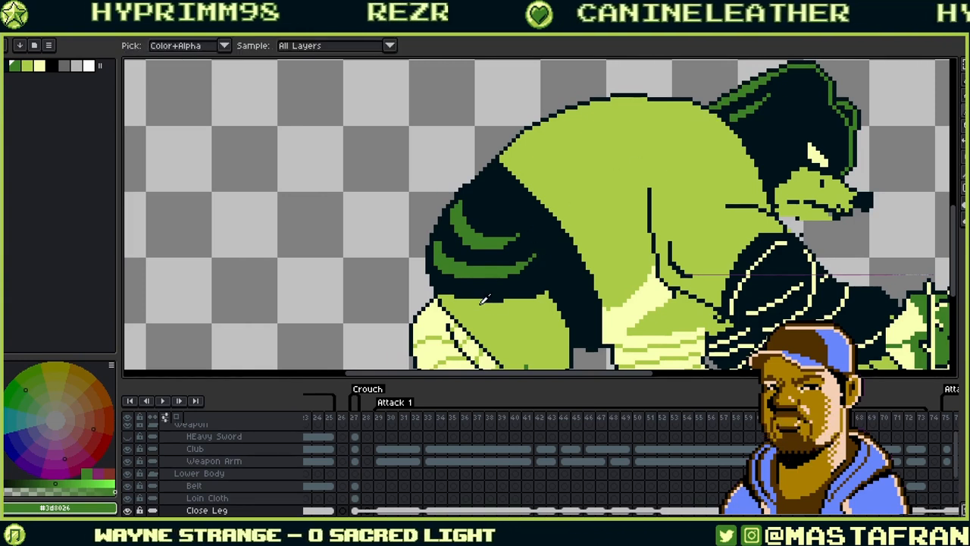
left_click_drag(526, 298, 449, 251)
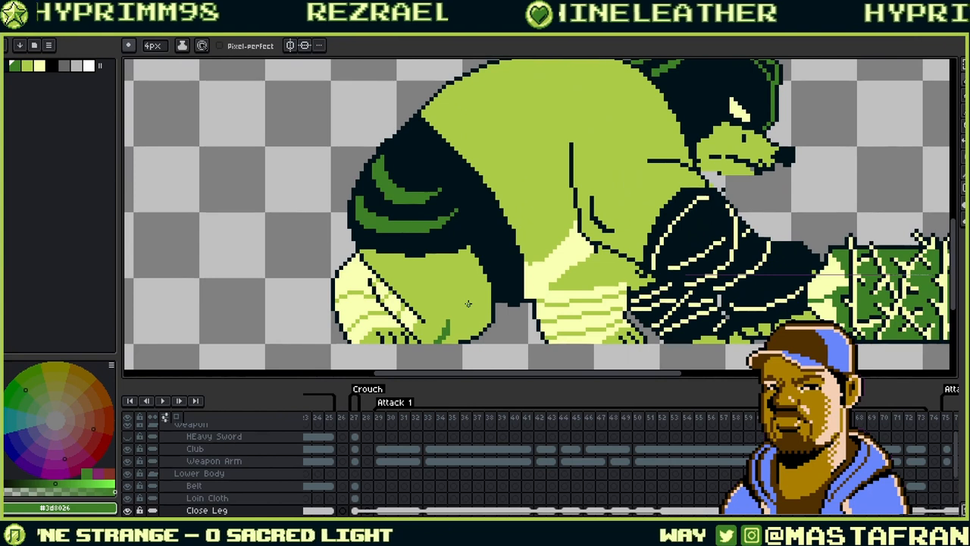
- Turn on onion skin and compare attack frames 51 and 52
scroll(468, 304, "down", 4)
scroll(496, 320, "up", 2)
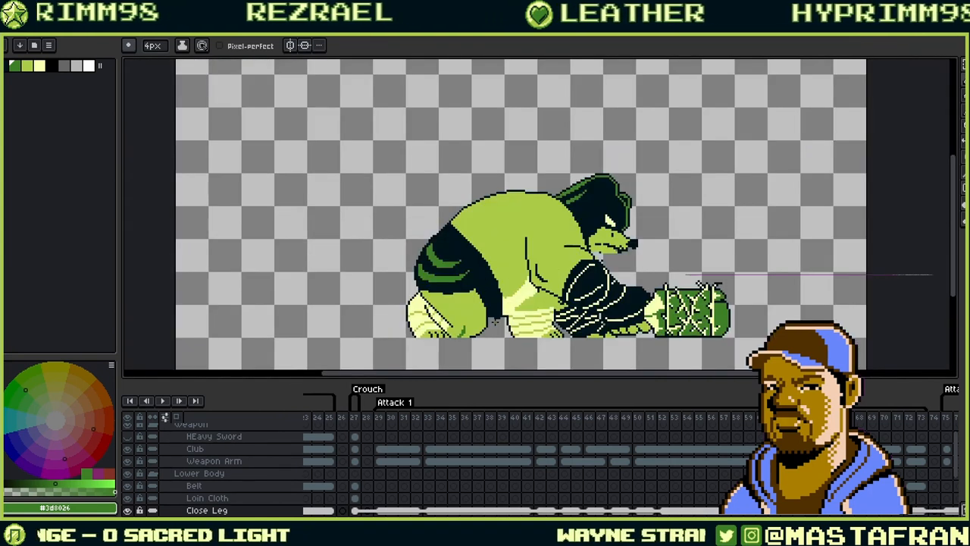
key("Left")
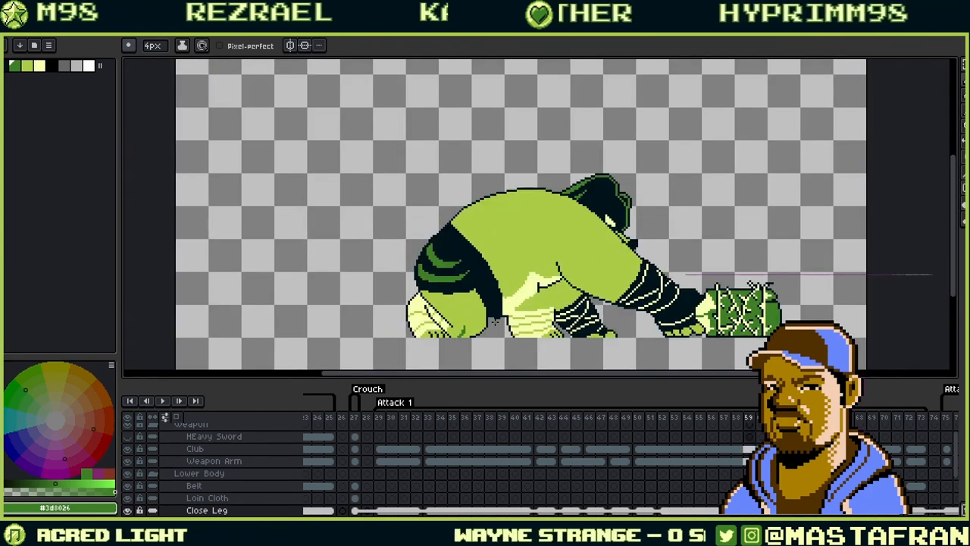
key("Left")
key("Left")
key("Left")
key("Left")
key("Left")
key("Left")
key("Left")
key("Left")
key("Right")
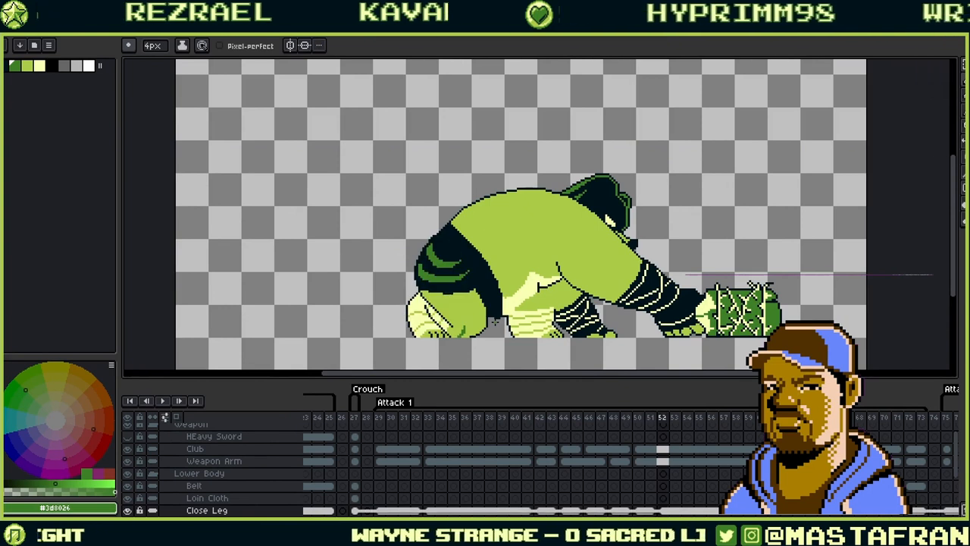
left_click(176, 417)
key("Left")
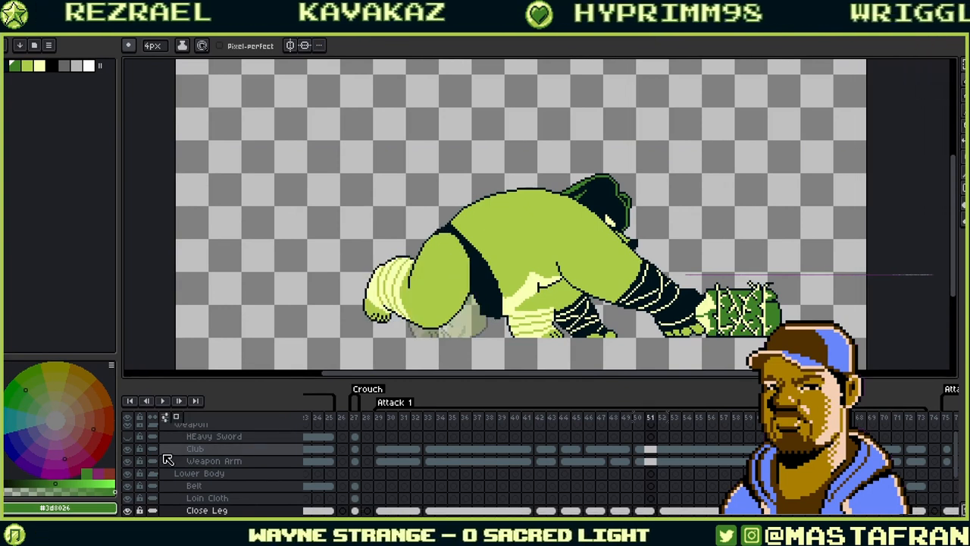
key("Right")
key("Left")
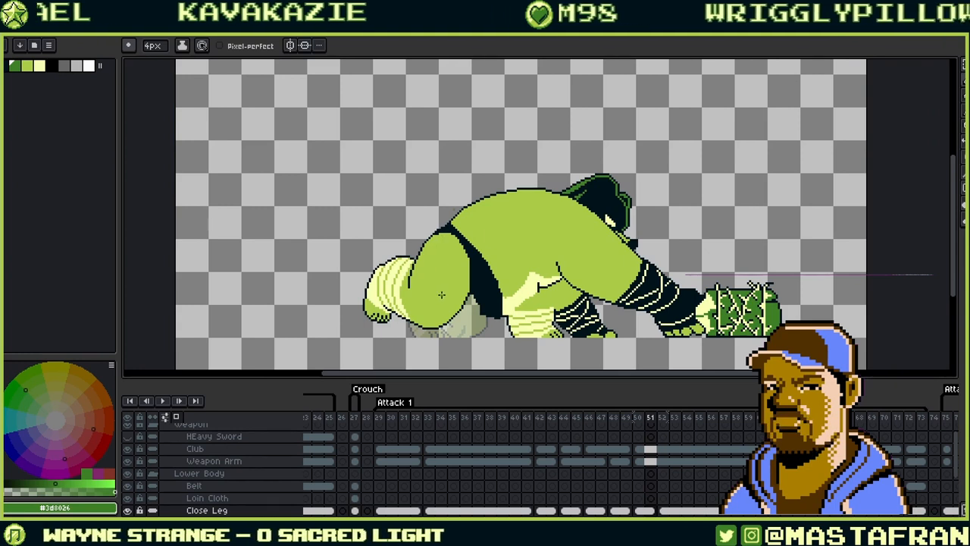
- Select the transparent colour and flip between frames 51 and 52 to compare the leg
left_click(6, 67)
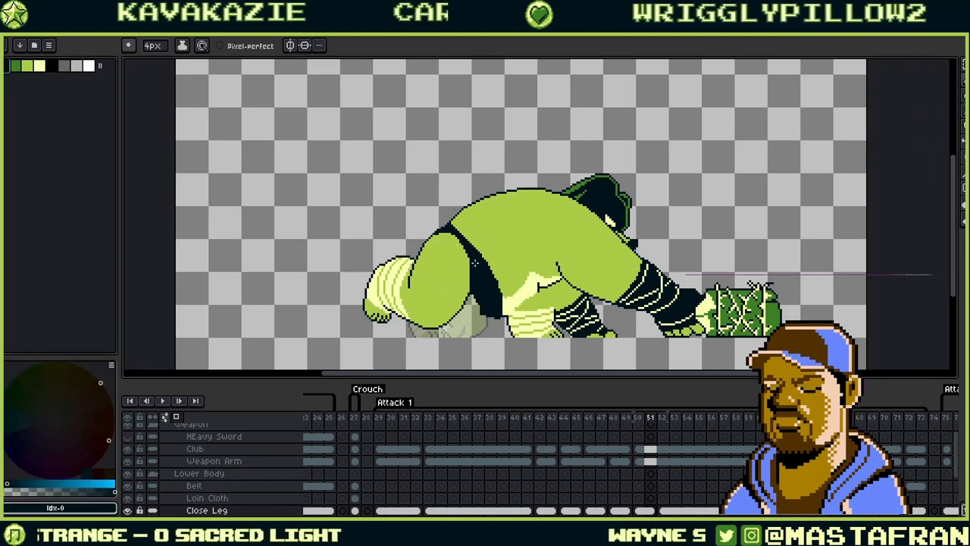
key("Right")
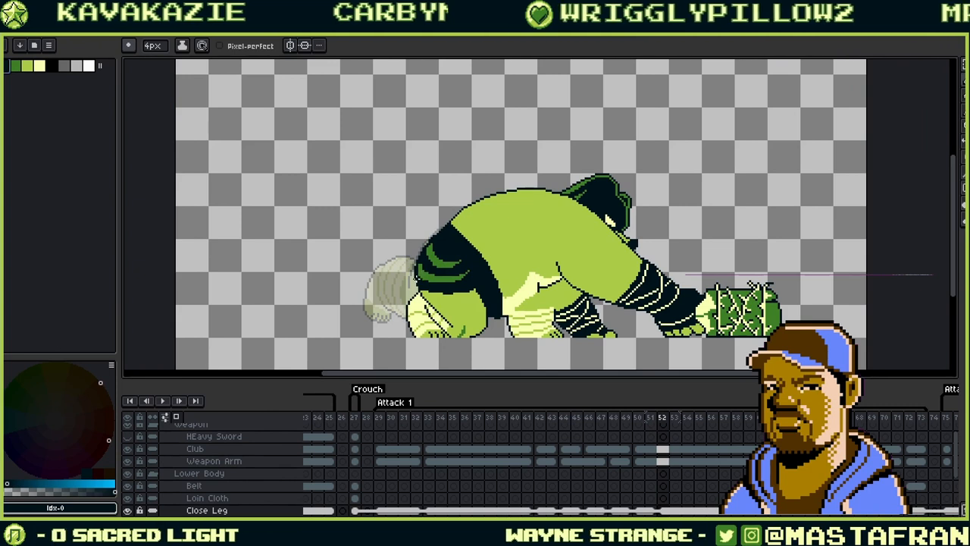
key("Left")
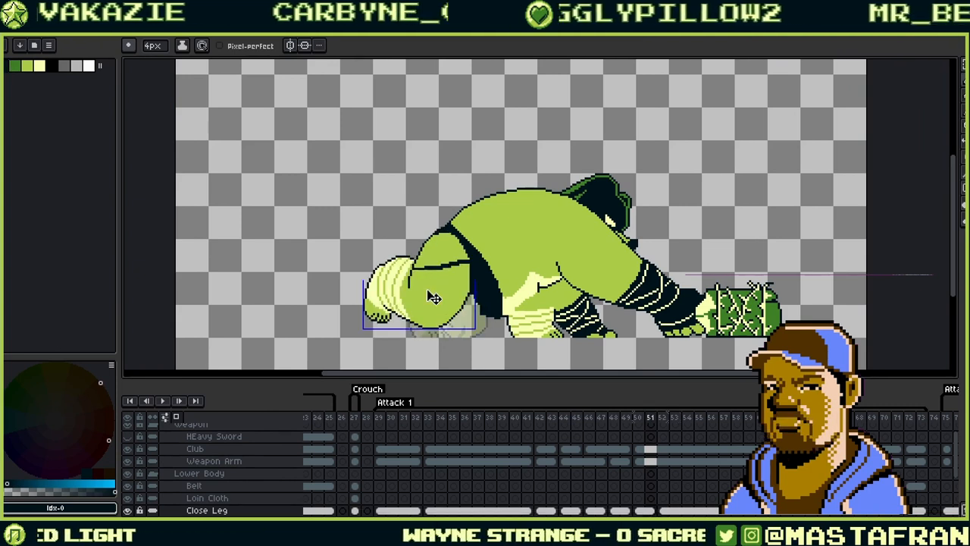
key("Right")
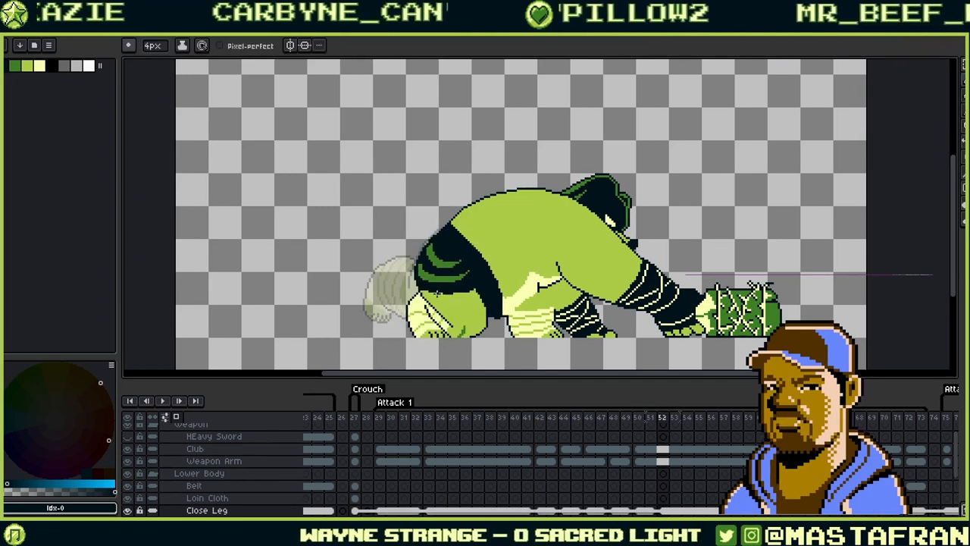
key("Left")
key("Right")
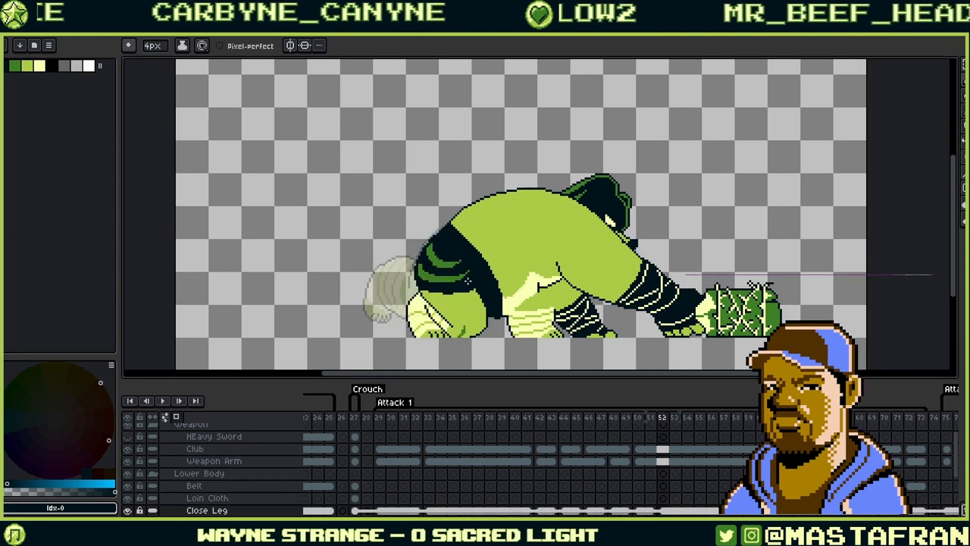
key("Left")
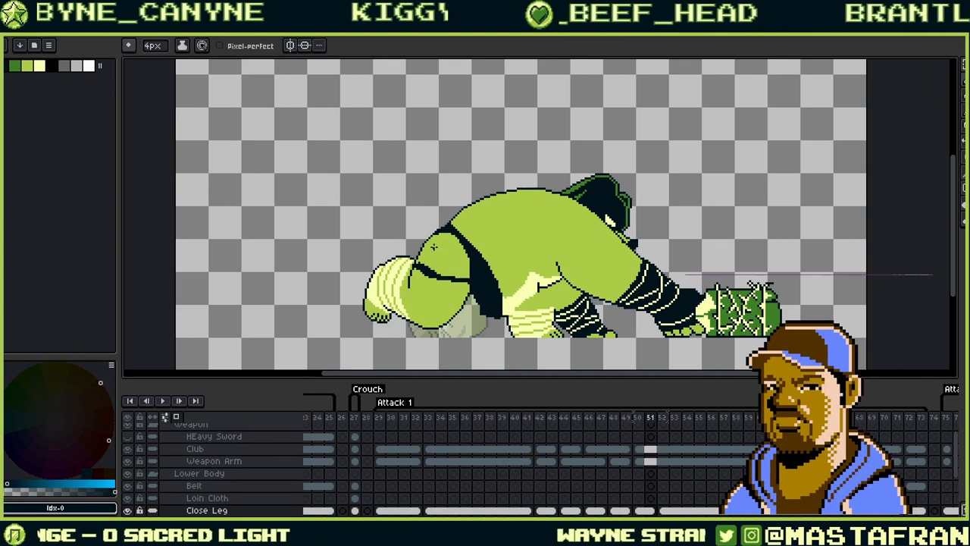
- Sketch green creases on frame 51's thigh and bucket-fill the band with dark #00131a
left_click(22, 67)
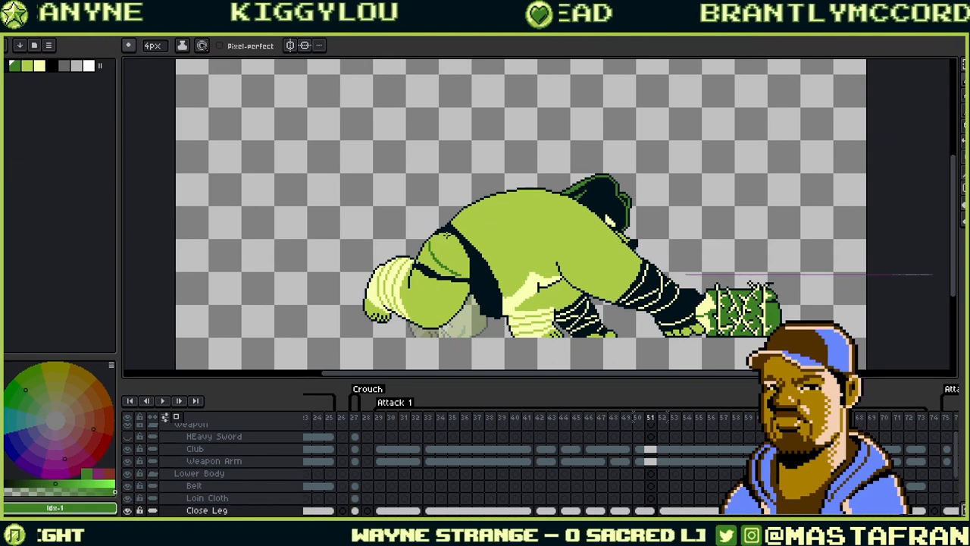
mouse_move(447, 235)
left_mouse_down()
mouse_move(459, 262)
mouse_move(430, 252)
mouse_move(448, 268)
left_mouse_up()
left_click_drag(446, 235, 453, 250)
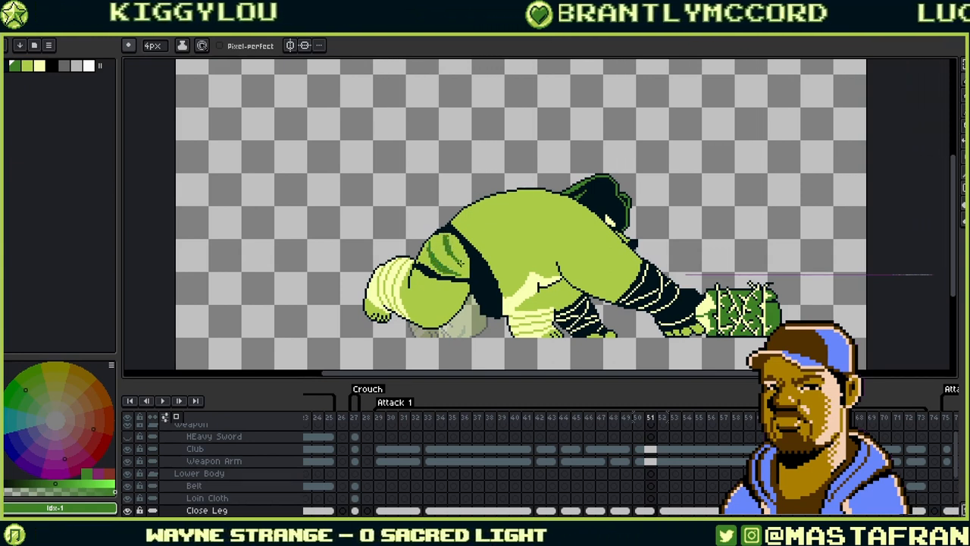
key("g")
left_click(461, 263)
key("ctrl+z")
key("alt")
left_click(485, 261, "alt")
left_click(448, 265)
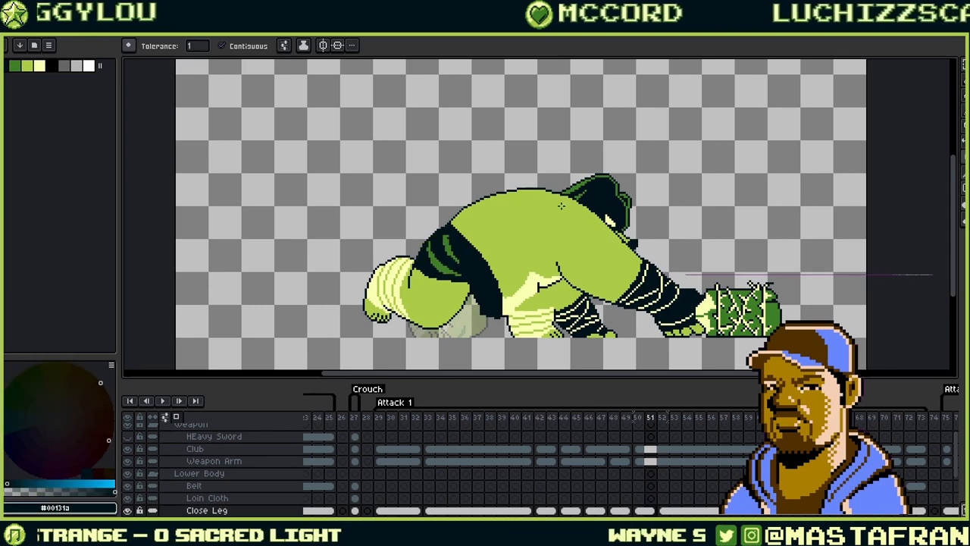
- Back on the pencil, darken the left stripe's edge and thicken it with green
key("b")
scroll(452, 292, "up", 3)
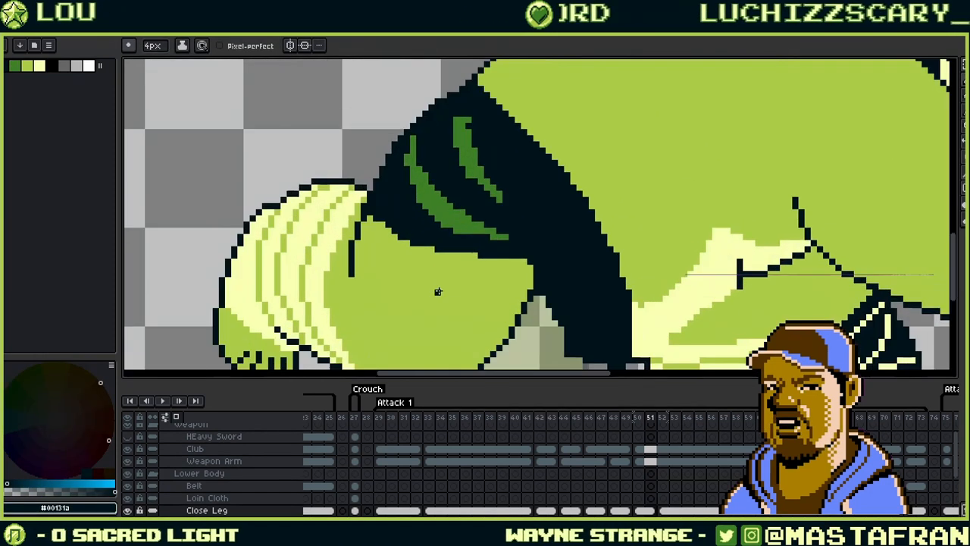
mouse_move(462, 97)
left_mouse_down()
mouse_move(433, 255)
mouse_move(458, 201)
mouse_move(575, 143)
left_mouse_up()
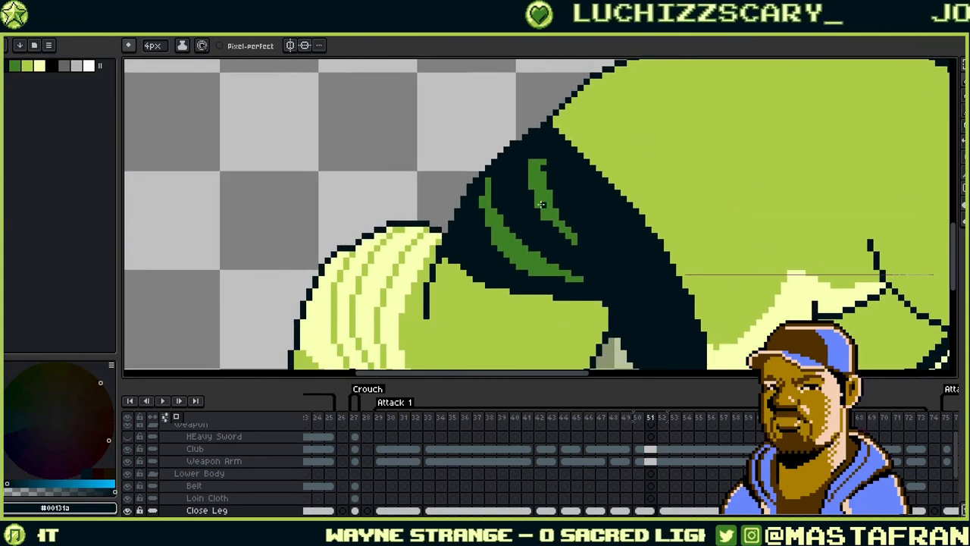
left_click(486, 214, "alt")
mouse_move(481, 198)
left_mouse_down()
mouse_move(504, 219)
mouse_move(494, 185)
mouse_move(492, 239)
mouse_move(519, 211)
mouse_move(491, 194)
left_mouse_up()
left_click(497, 220, "alt")
- Thin the right green stripe with dark pixels and extend the stripe further right
left_click(509, 190, "alt")
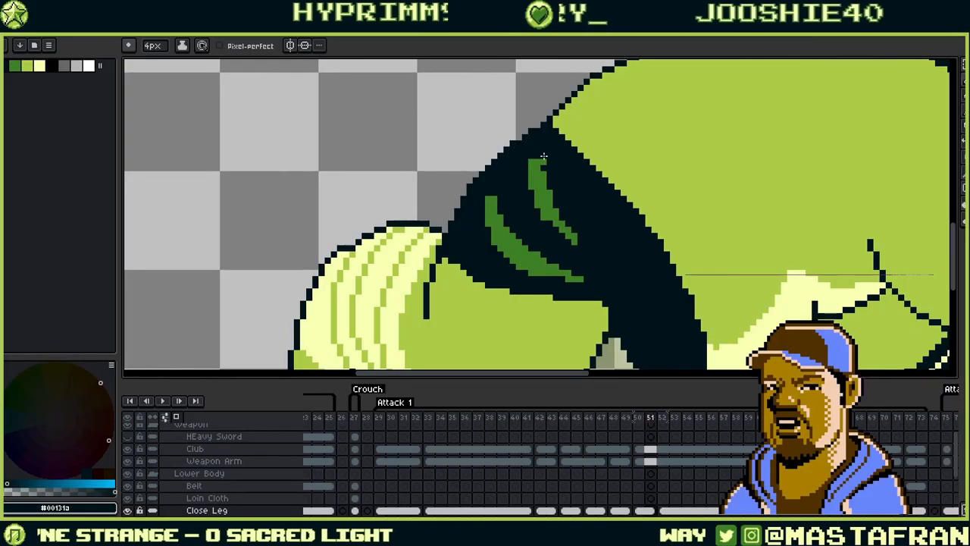
left_click_drag(547, 160, 552, 185)
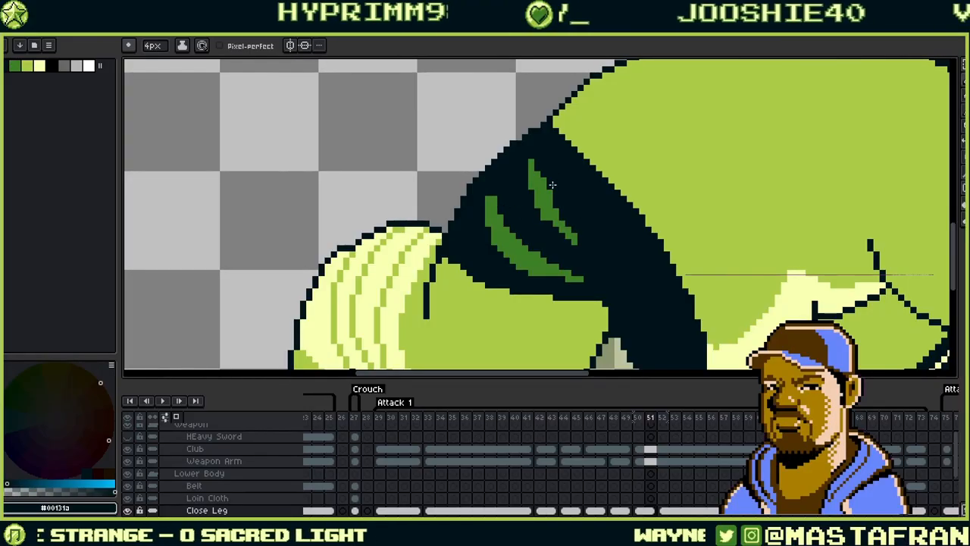
left_click(573, 233, "alt")
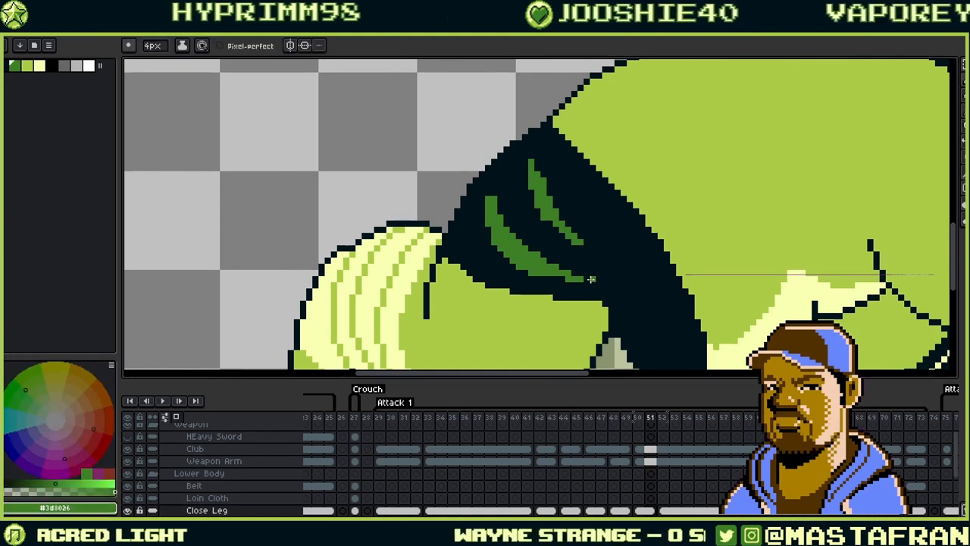
left_click_drag(585, 277, 613, 277)
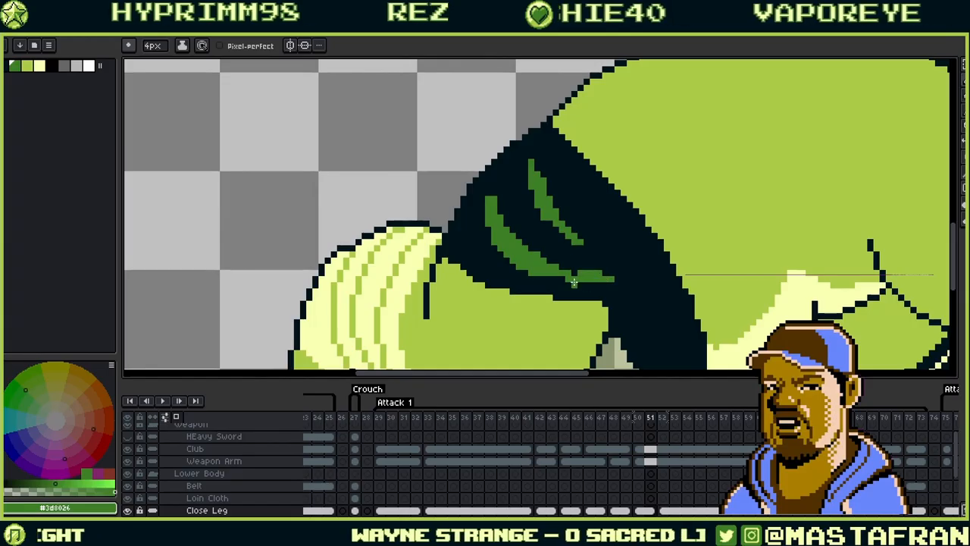
left_click(612, 255, "alt")
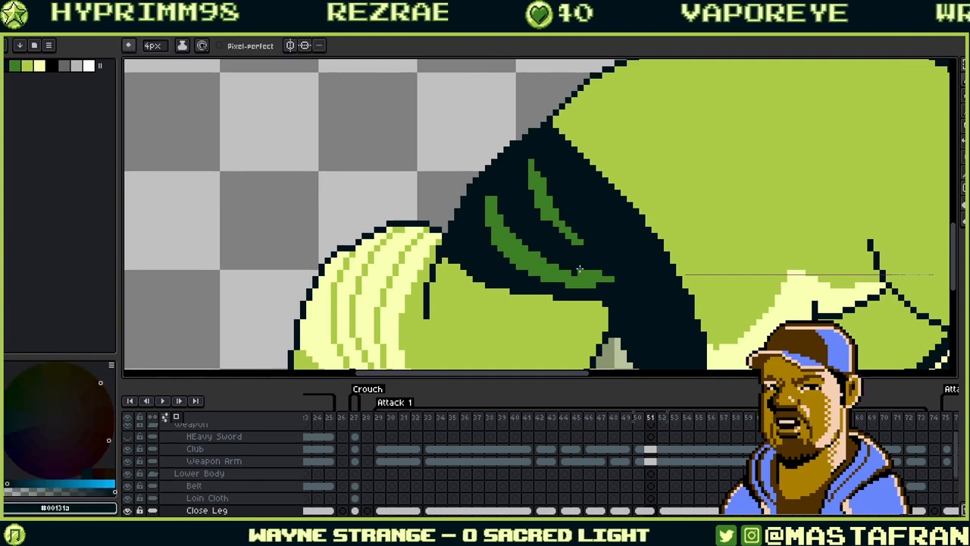
scroll(595, 262, "up", 2)
left_click(576, 273, "alt")
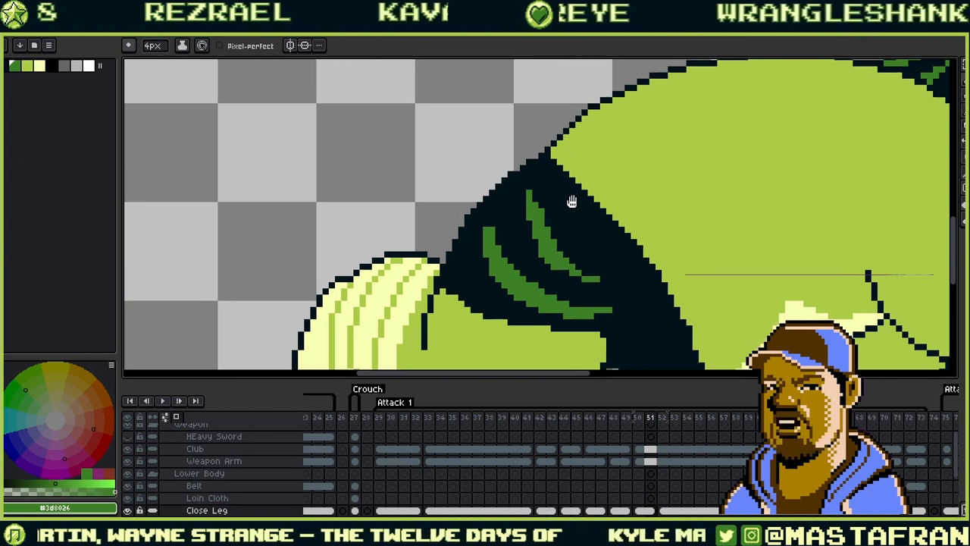
- Step between frames 50 and 52 to preview the leg motion
left_click_drag(573, 200, 556, 158)
scroll(614, 241, "down", 2)
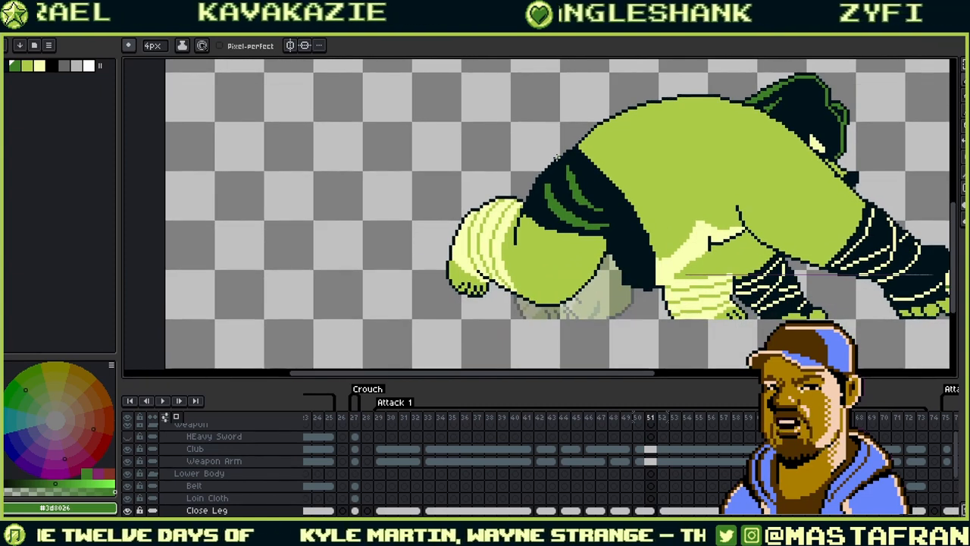
key("Left")
key("Left")
key("Right")
key("Right")
key("Right")
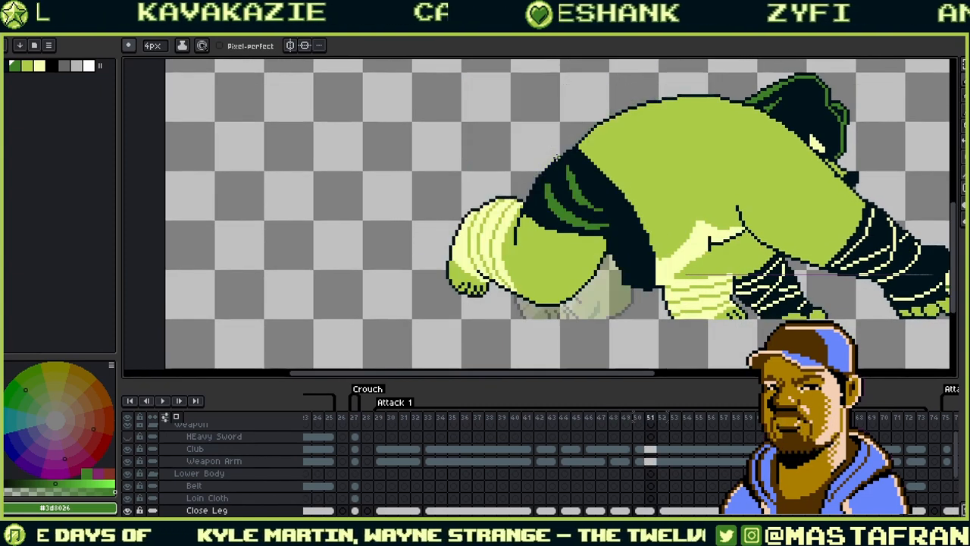
key("Left")
key("Left")
key("Right")
key("Right")
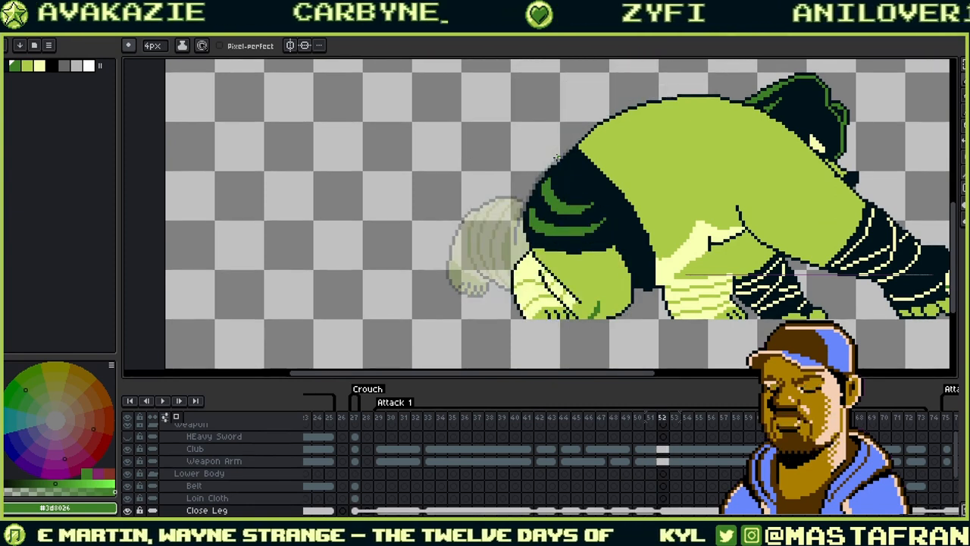
key("Left")
key("Left")
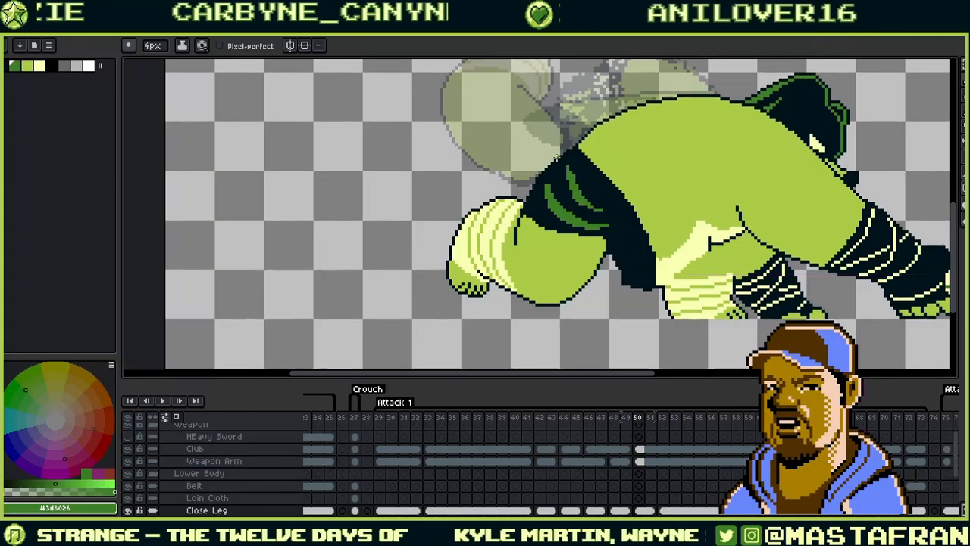
- Play the Attack 1 animation, then recentre and zoom in on the ogre's thigh
left_click(163, 400)
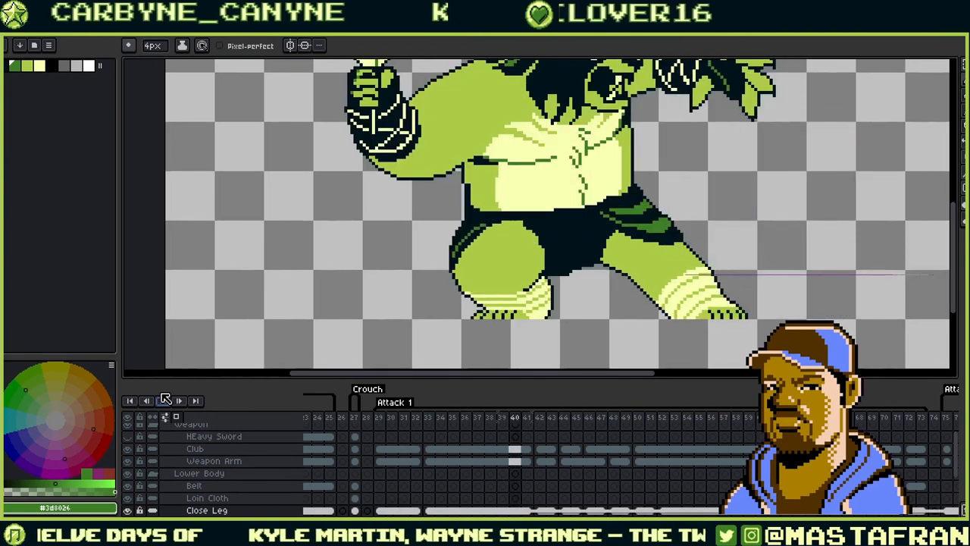
scroll(313, 336, "down", 4)
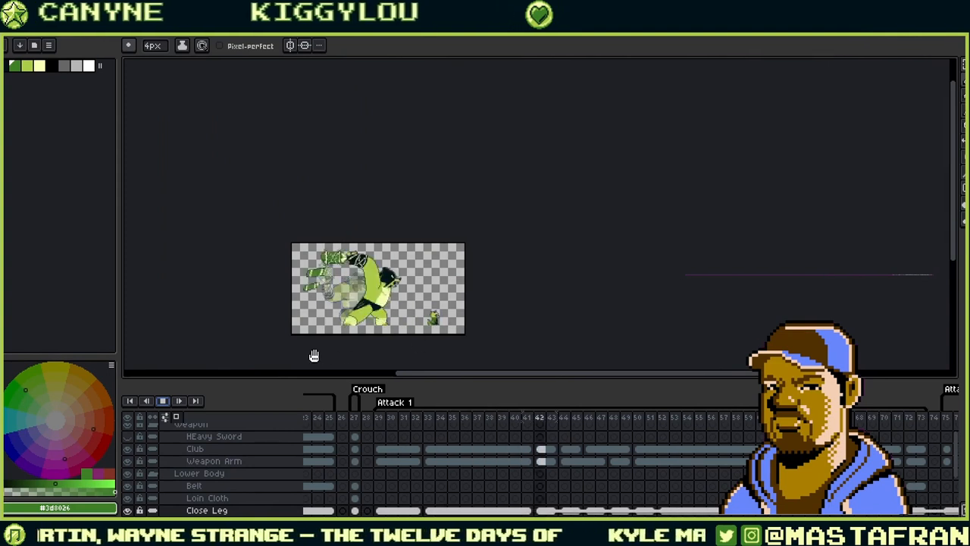
scroll(379, 350, "up", 3)
left_click_drag(390, 251, 601, 278)
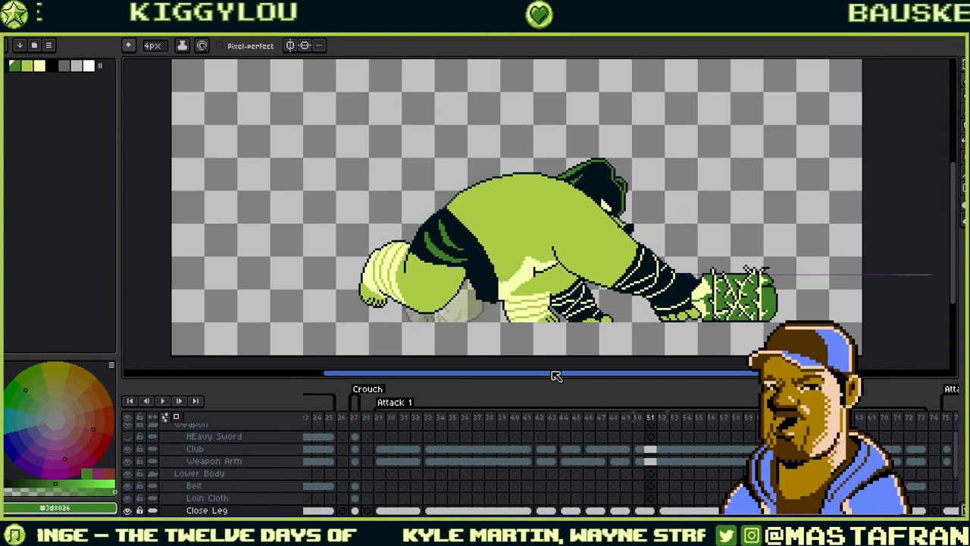
left_click_drag(472, 283, 582, 229)
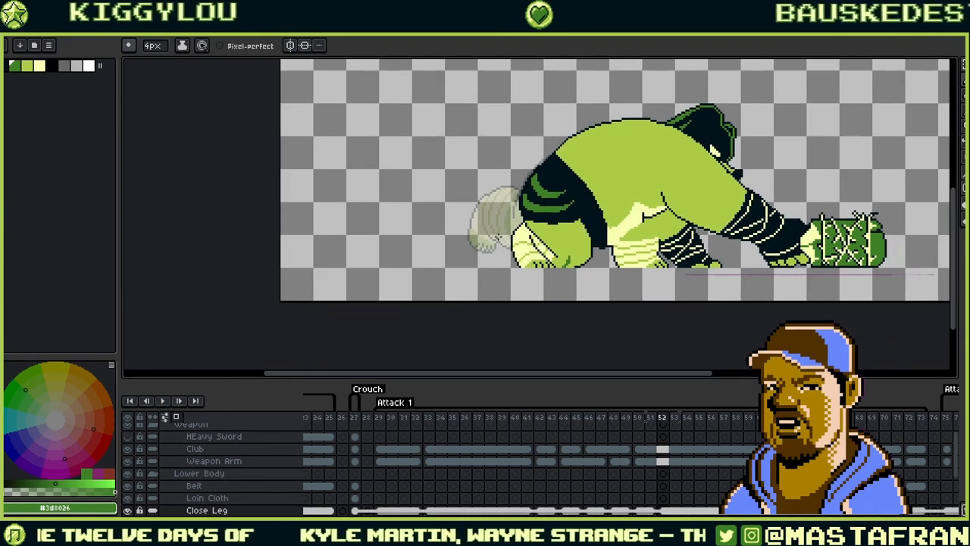
scroll(495, 238, "up", 2)
scroll(573, 224, "up", 1)
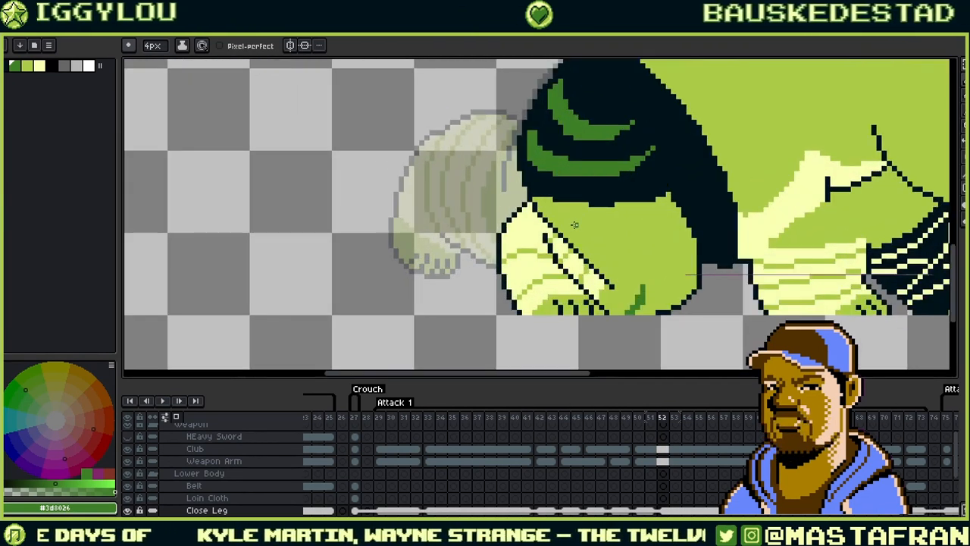
- Paint over the old diagonal thigh outline in frame 52 with the sampled light green skin colour
key("i")
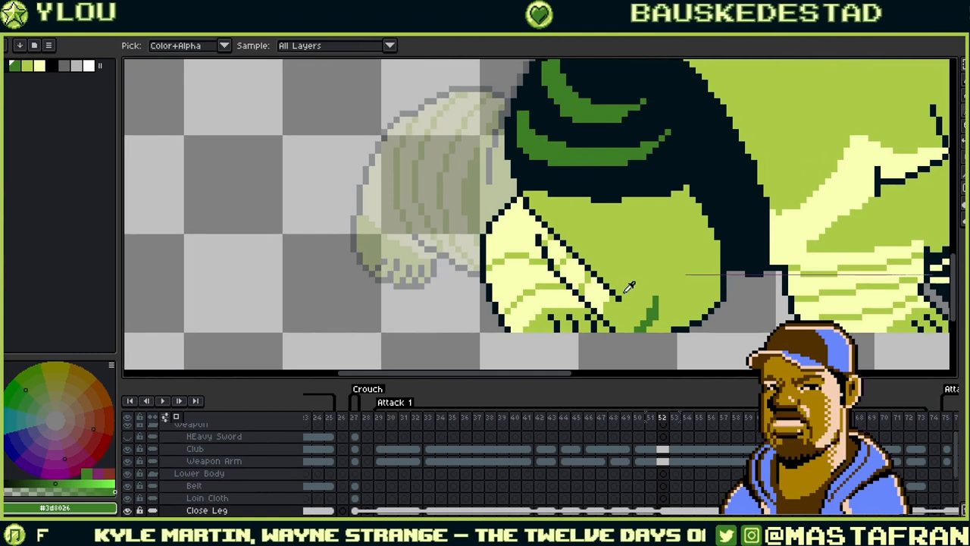
left_click(581, 265)
key("alt")
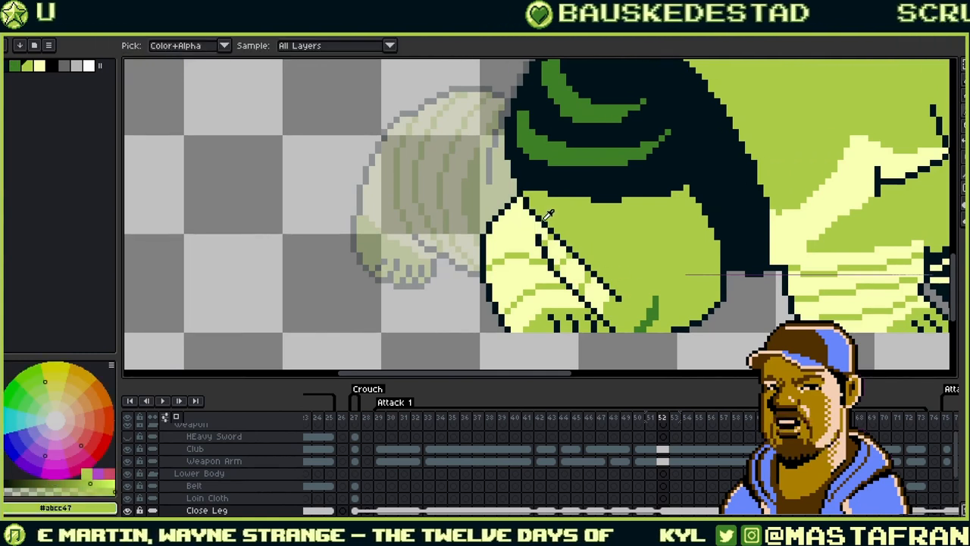
left_click(537, 214, "alt")
mouse_move(525, 203)
left_mouse_down()
mouse_move(569, 241)
mouse_move(538, 214)
mouse_move(576, 273)
mouse_move(585, 277)
mouse_move(568, 253)
mouse_move(589, 270)
left_mouse_up()
left_click(546, 213, "alt")
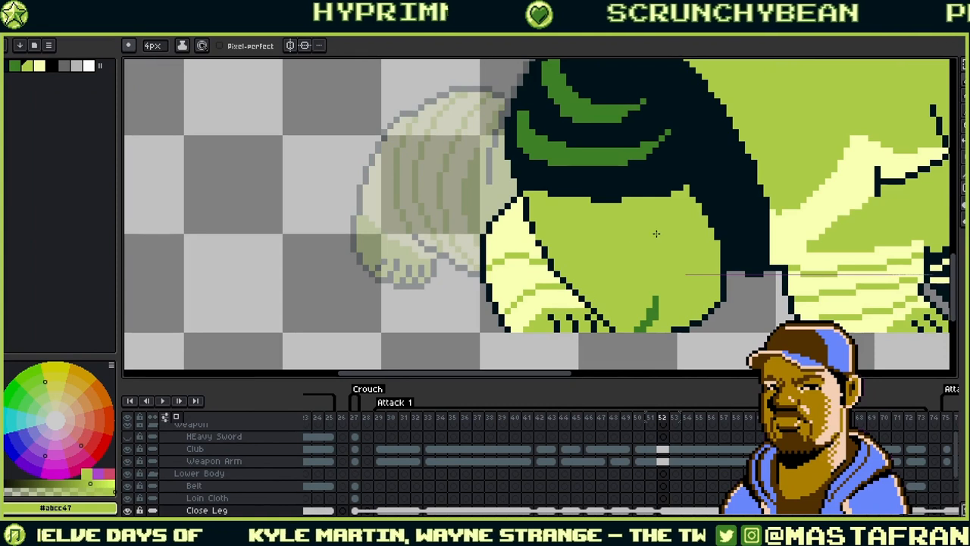
left_click(536, 238, "alt")
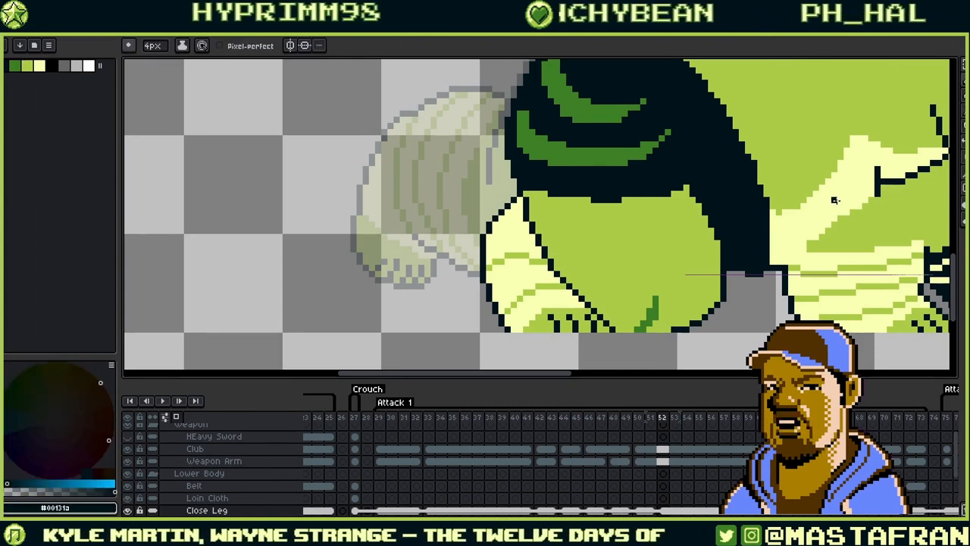
- Zoom out and play the attack animation to check the thigh fix
scroll(838, 194, "down", 2)
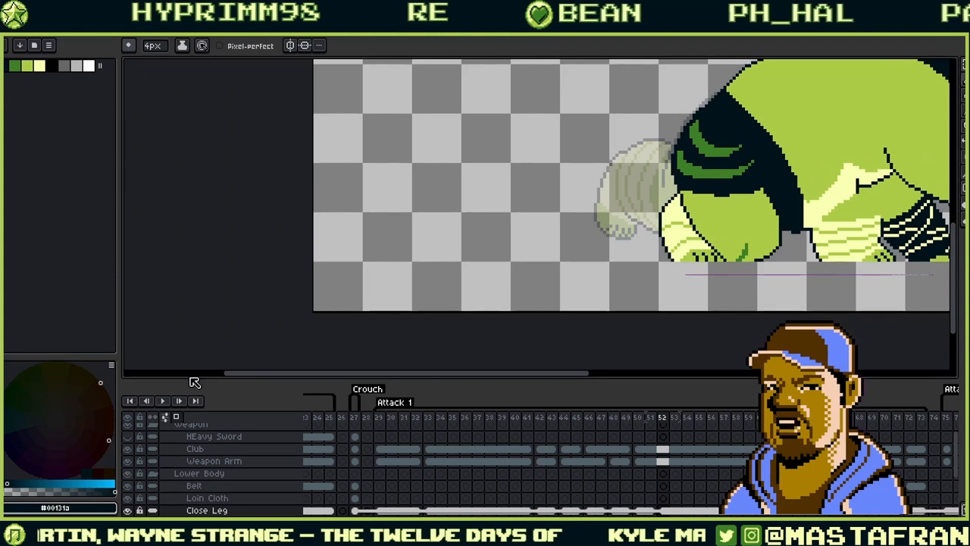
left_click(161, 400)
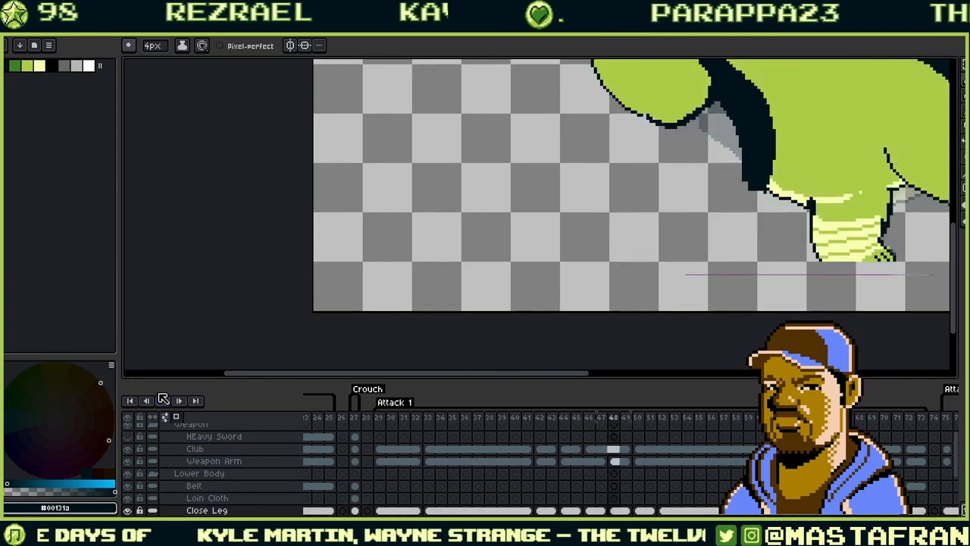
left_click_drag(753, 170, 606, 291)
- On frame 50, draw a dark outline along the hip band's edge and widen the dark green stripe
key("Right")
key("Right")
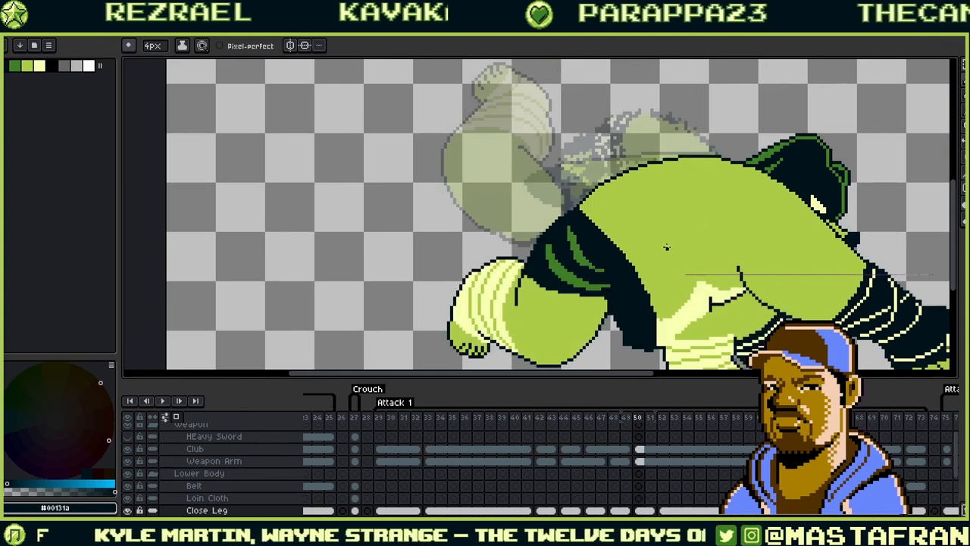
left_click_drag(648, 217, 676, 201)
key("Left")
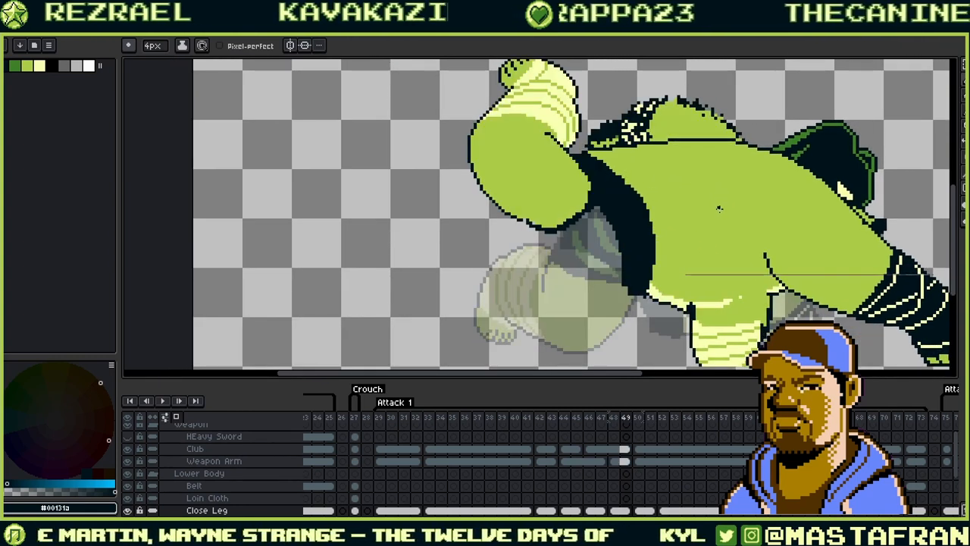
key("Right")
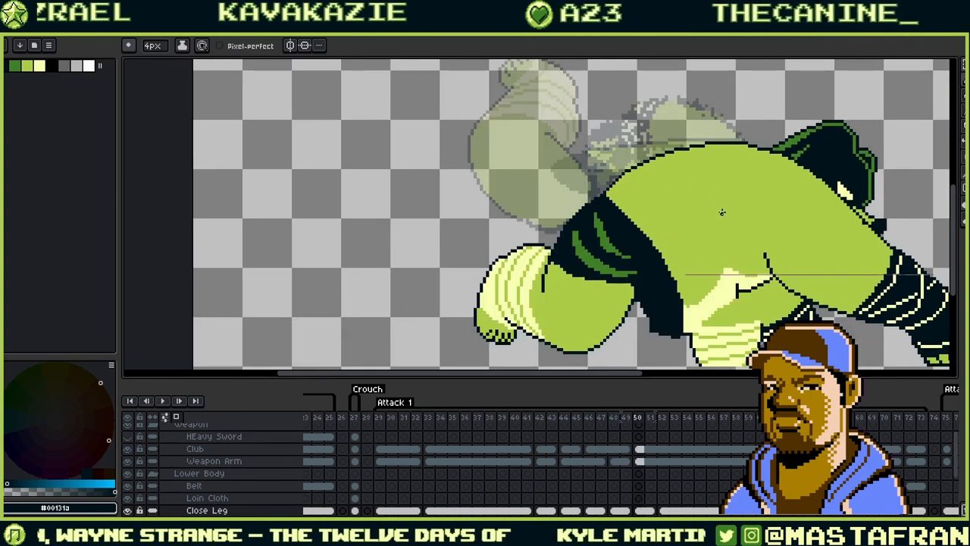
scroll(719, 211, "up", 2)
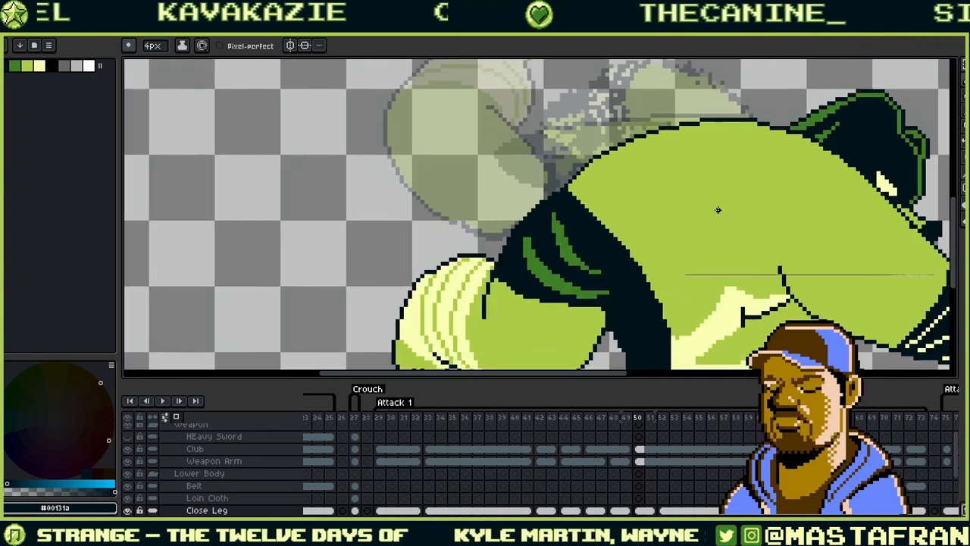
key("i")
key("b")
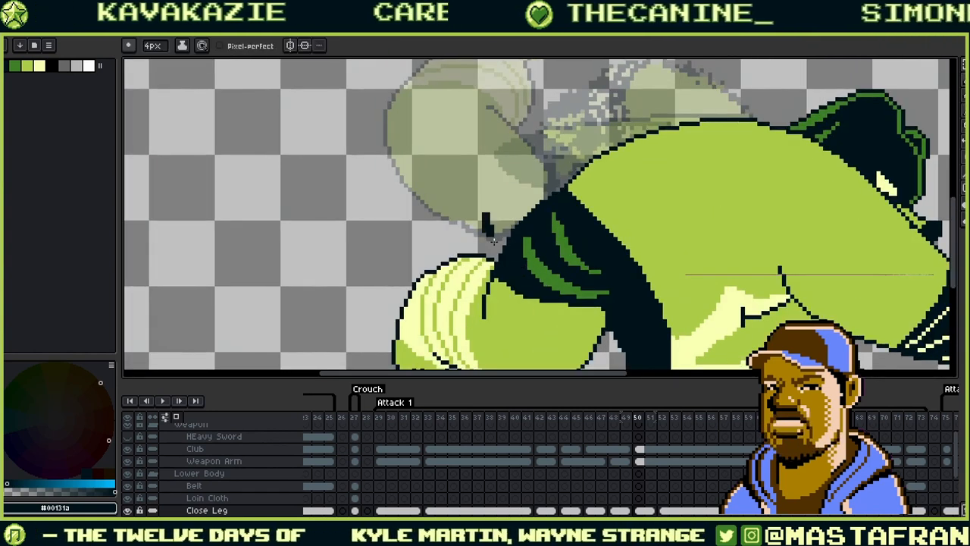
left_click_drag(486, 216, 565, 187)
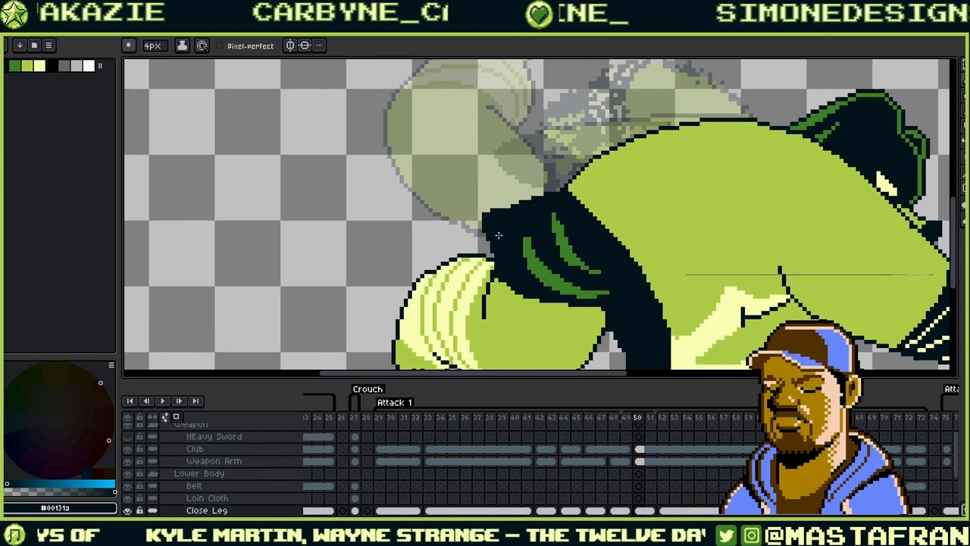
left_click(530, 254, "alt")
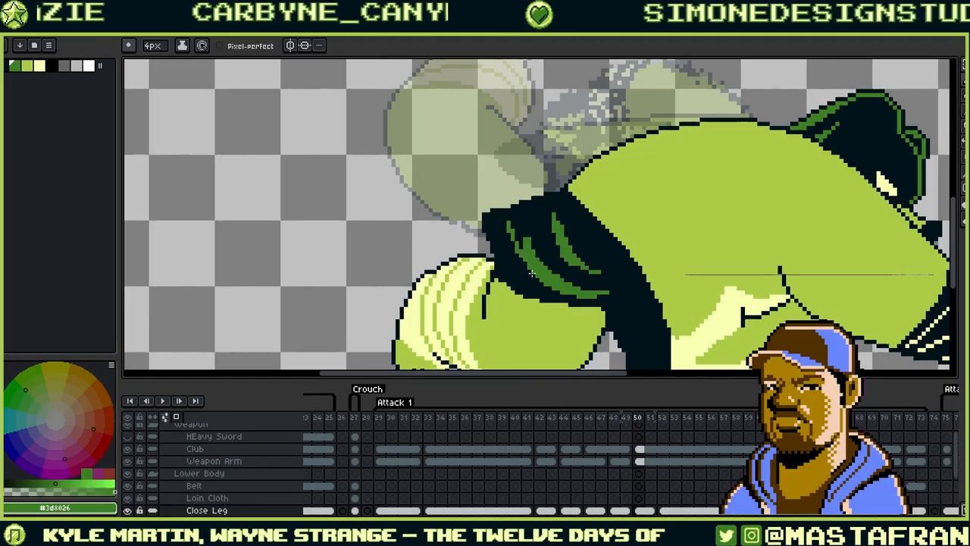
left_click_drag(518, 221, 544, 270)
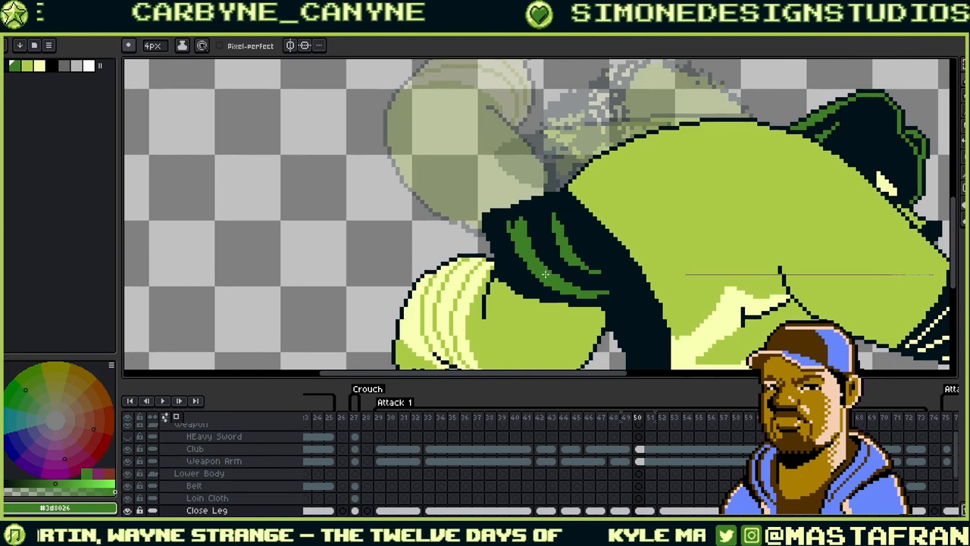
- Tidy the band's corner outline, undoing stray dark blocks, alternating colours #00131a and #3d8026
key("alt")
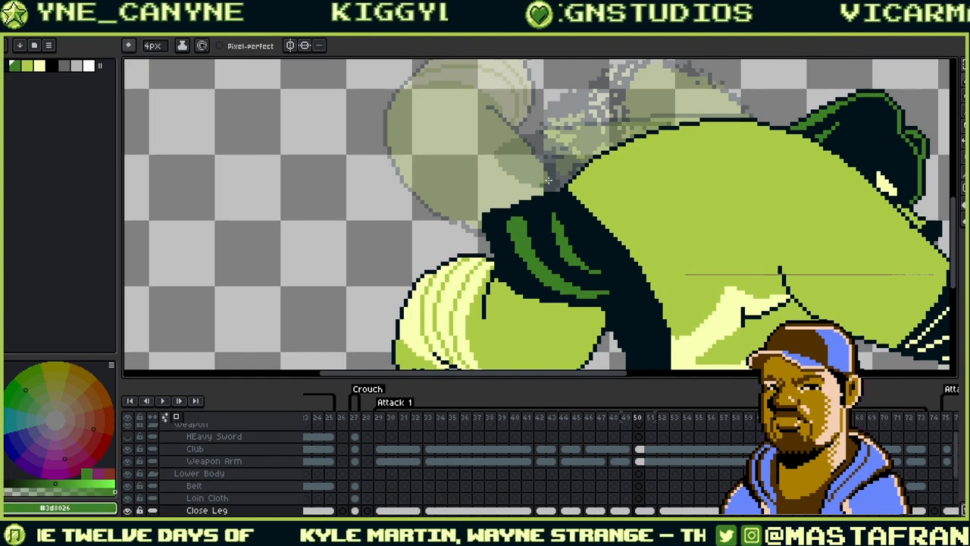
left_click(490, 211, "alt")
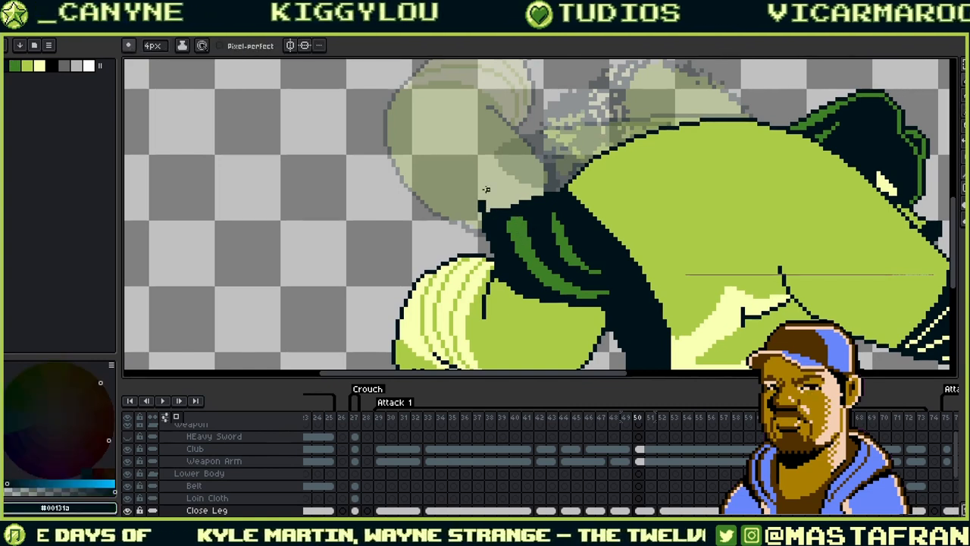
key("ctrl+z")
left_click_drag(489, 217, 483, 200)
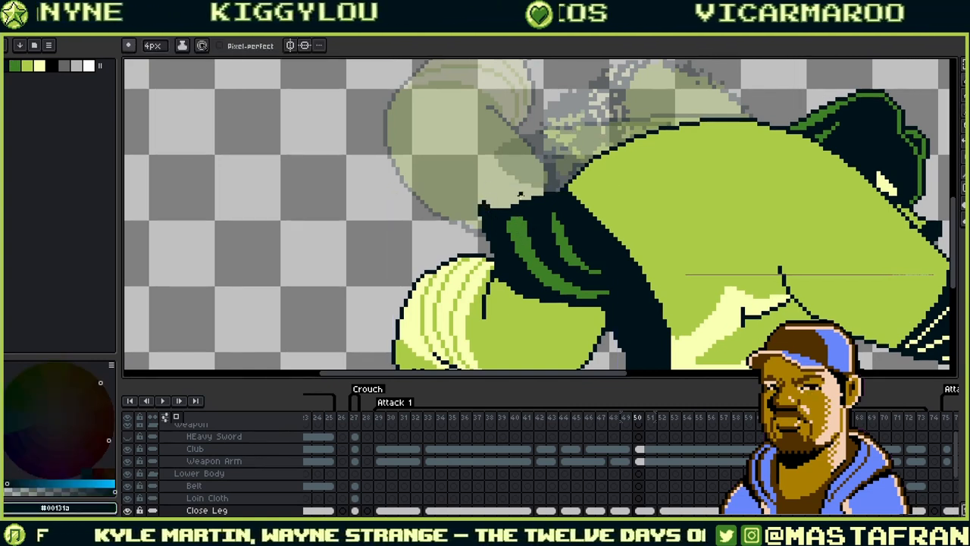
key("ctrl+z")
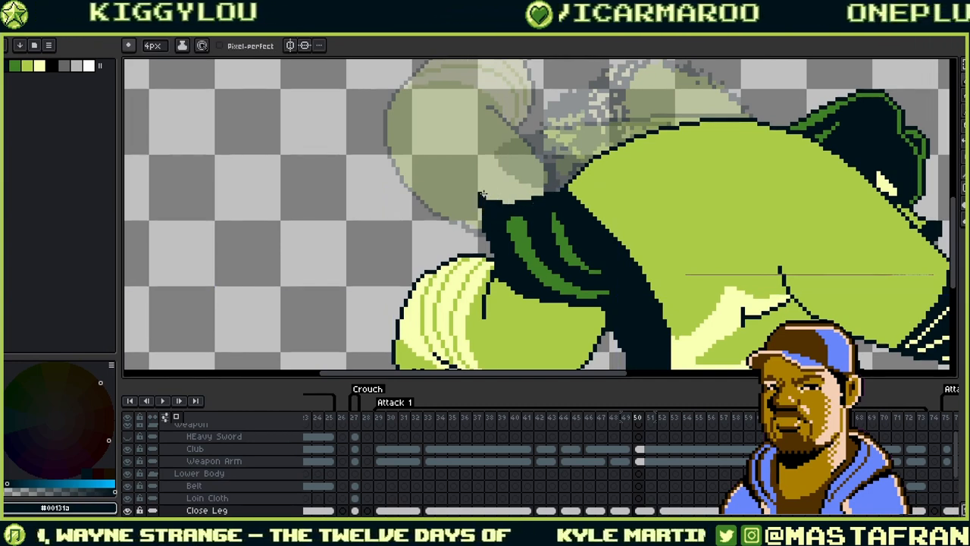
left_click(485, 201, "alt")
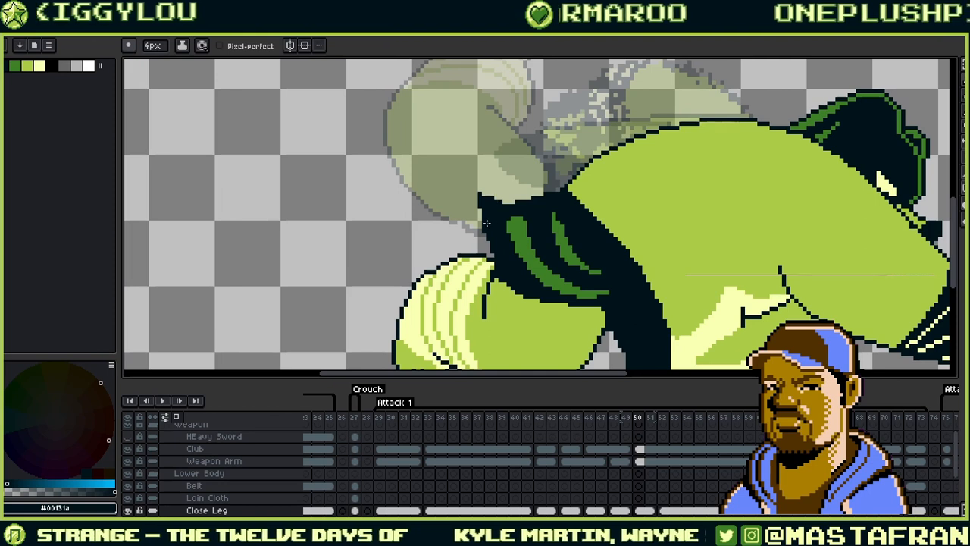
key("ctrl+z")
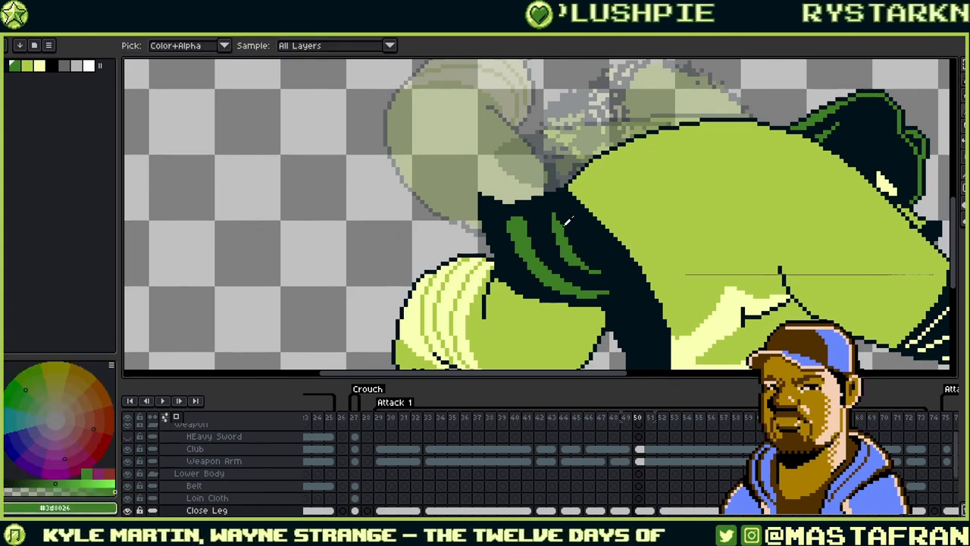
left_click(551, 218, "alt")
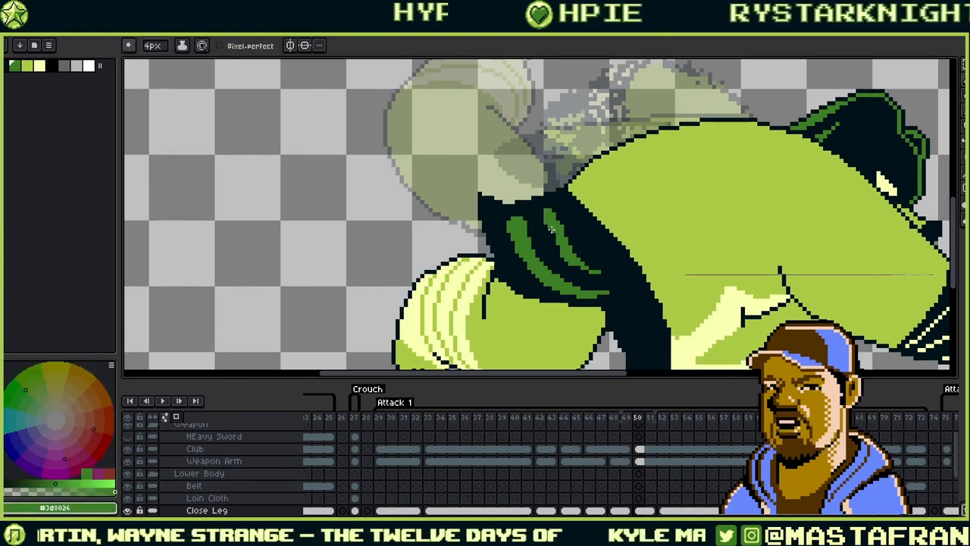
left_click(568, 239, "alt")
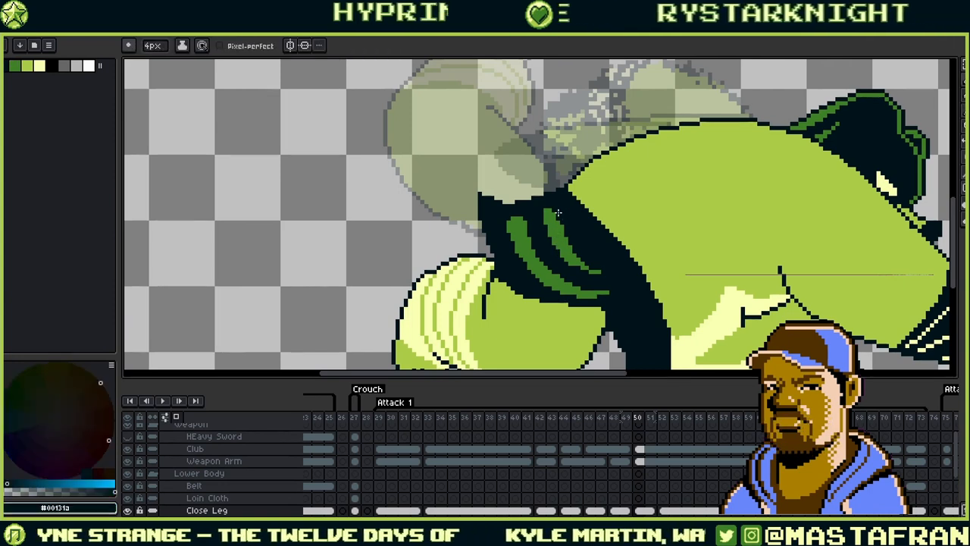
left_click(552, 222, "alt")
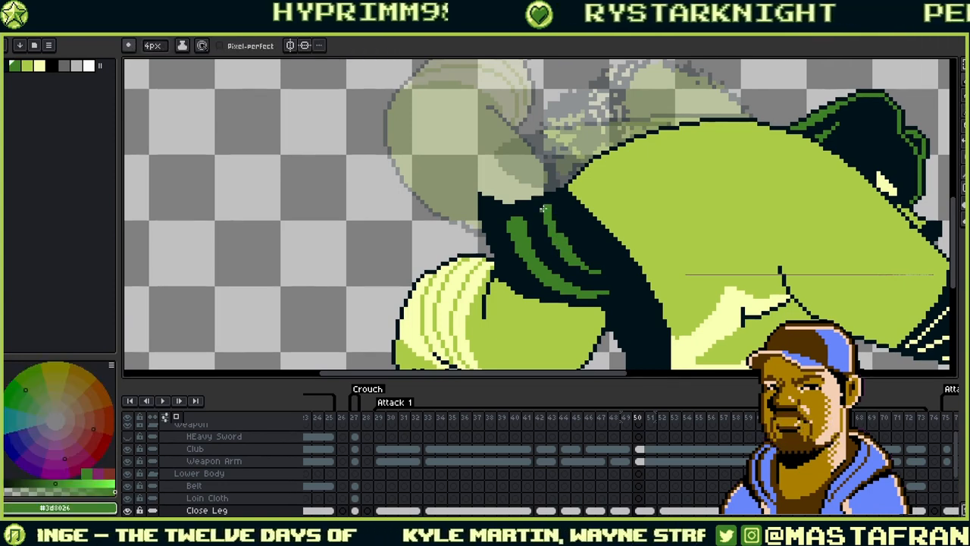
left_click(546, 226, "alt")
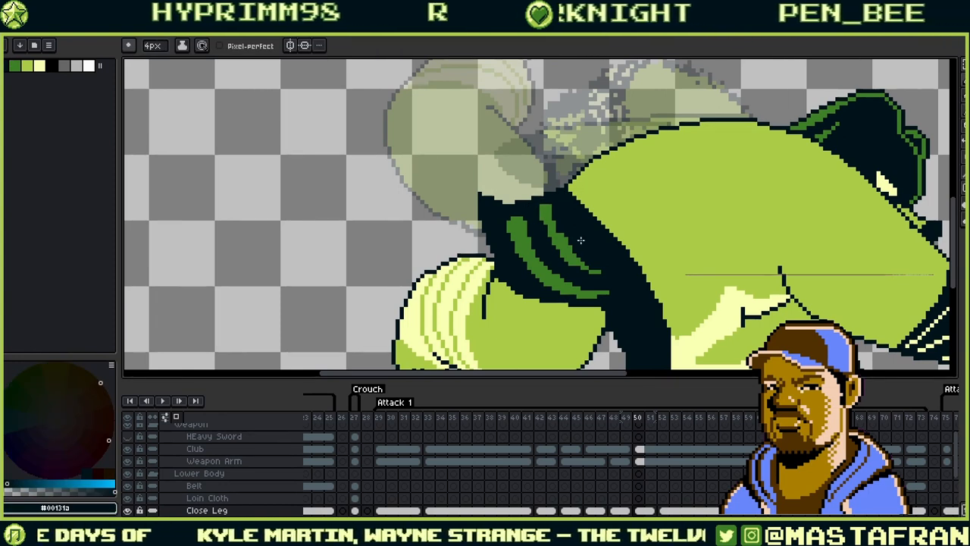
left_click_drag(733, 263, 620, 218)
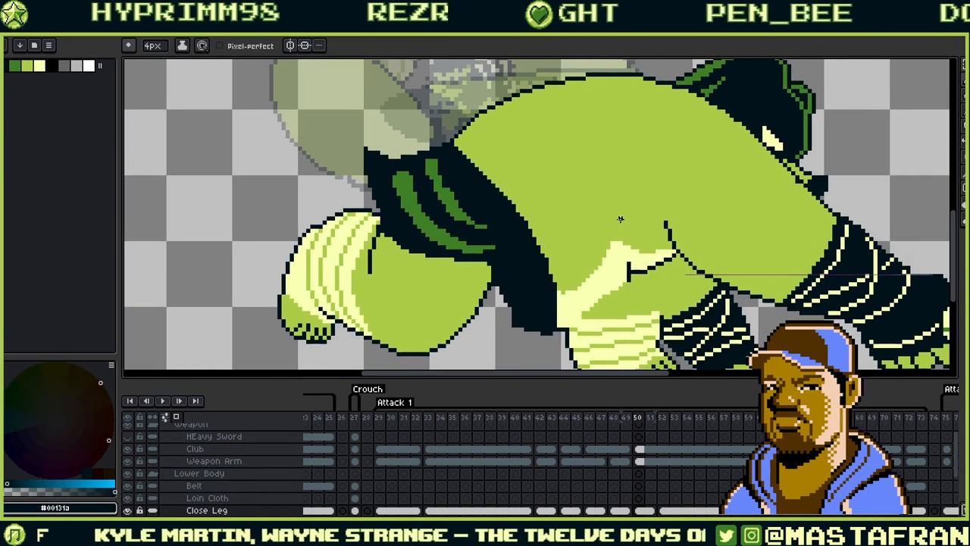
- Flip back and forth through frames 46–49 to compare leg poses, settling on frame 46
key("Right")
key("Right")
key("Right")
key("Right")
key("Right")
key("Right")
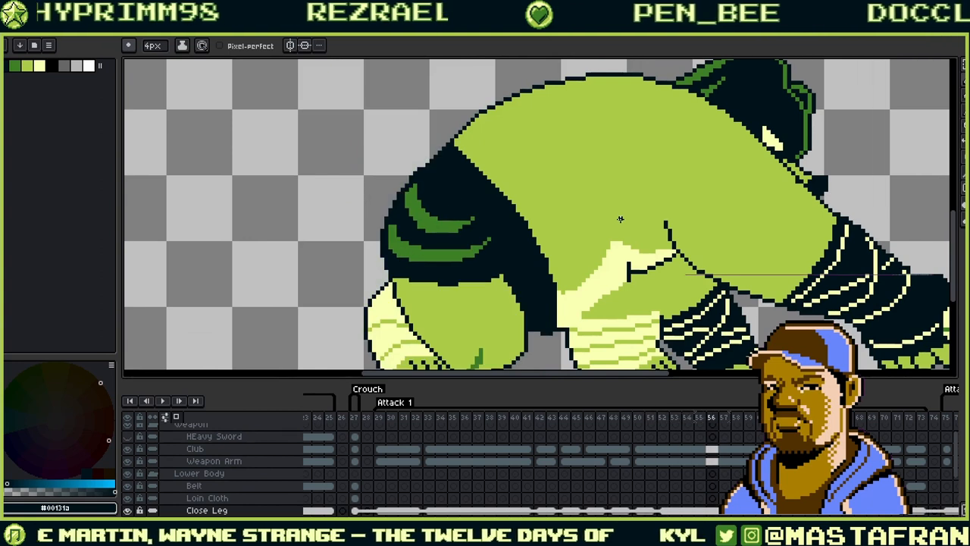
key("Left")
key("Left")
key("Left")
key("Left")
key("Left")
key("Left")
key("Left")
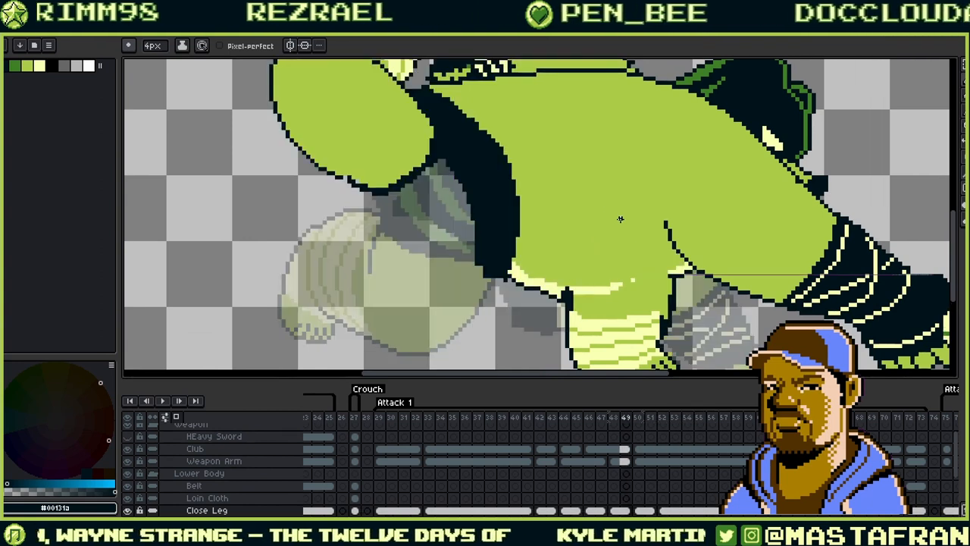
key("Left")
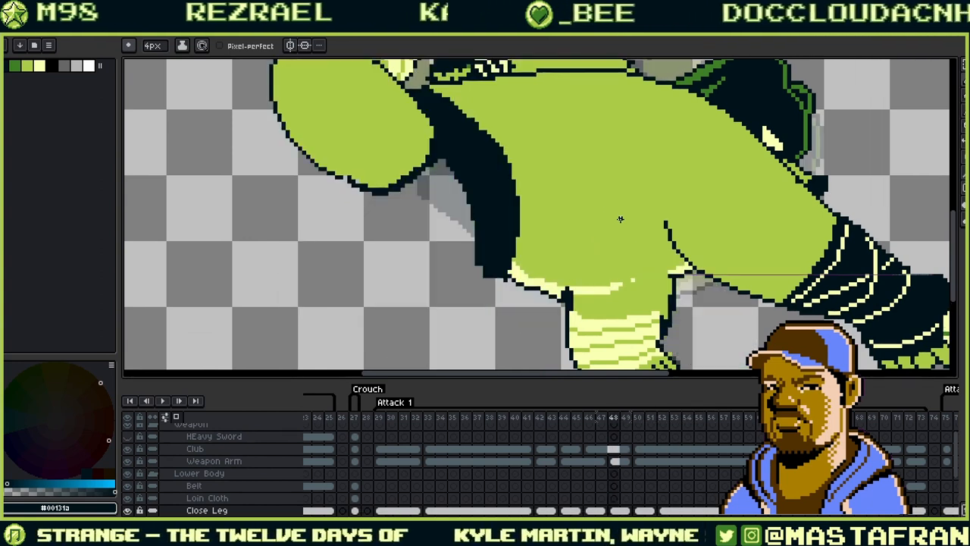
key("Left")
key("Right")
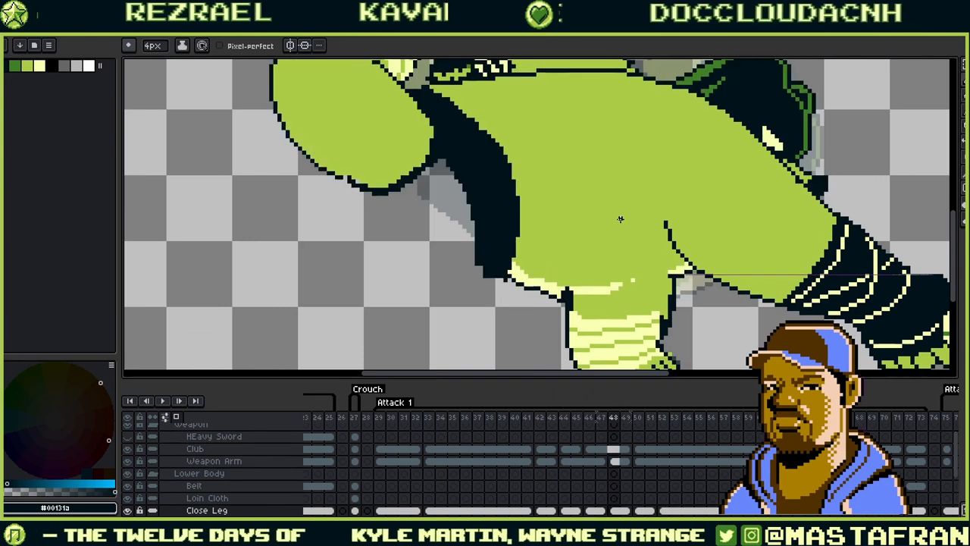
key("Left")
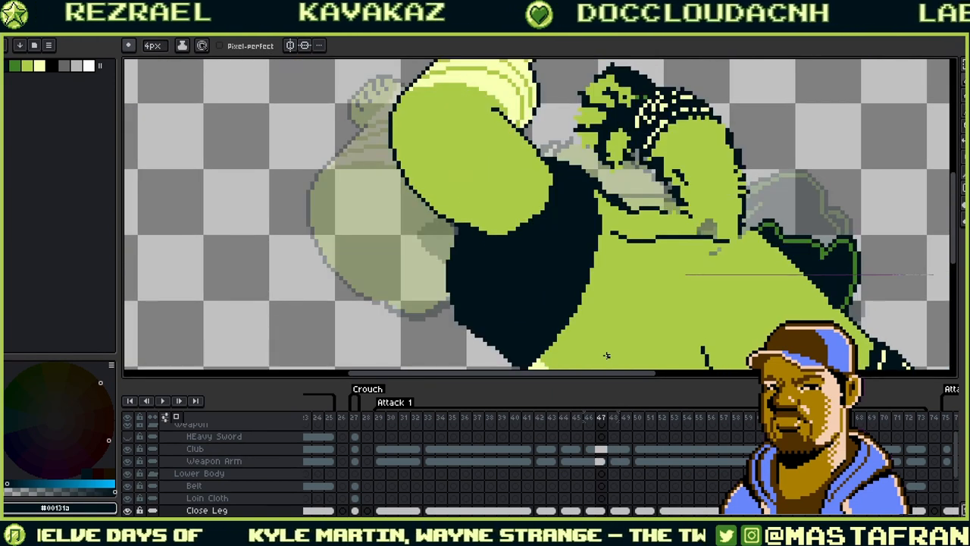
key("Right")
key("Right")
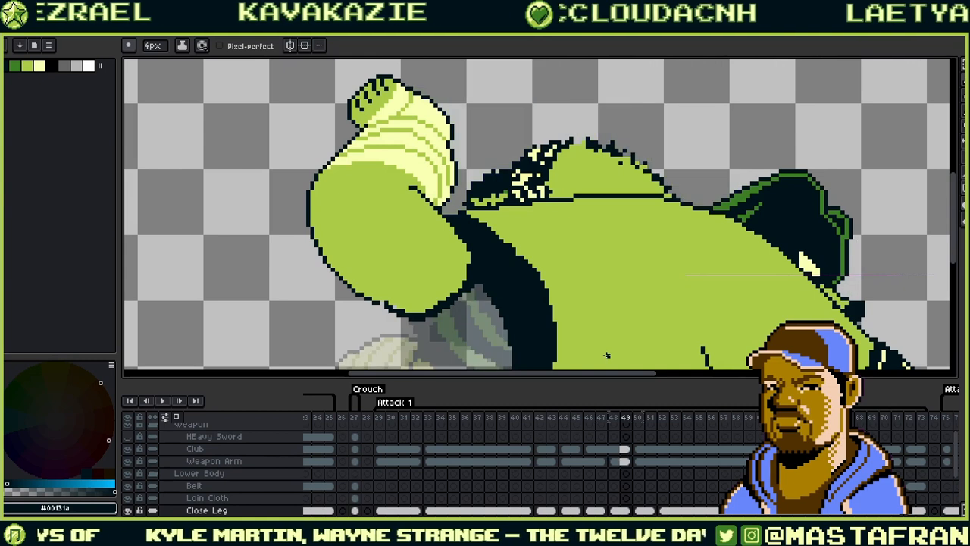
key("Right")
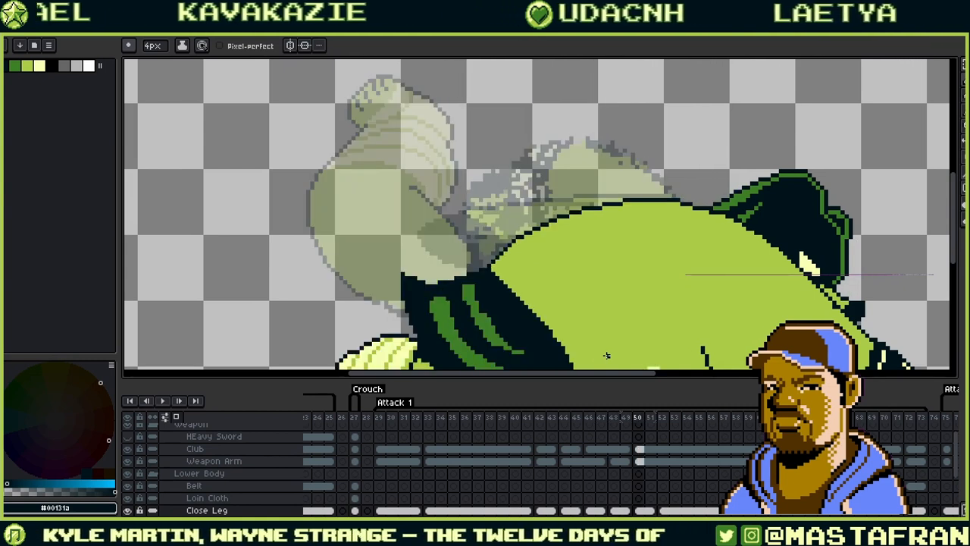
key("Left")
key("Left")
key("Left")
key("Left")
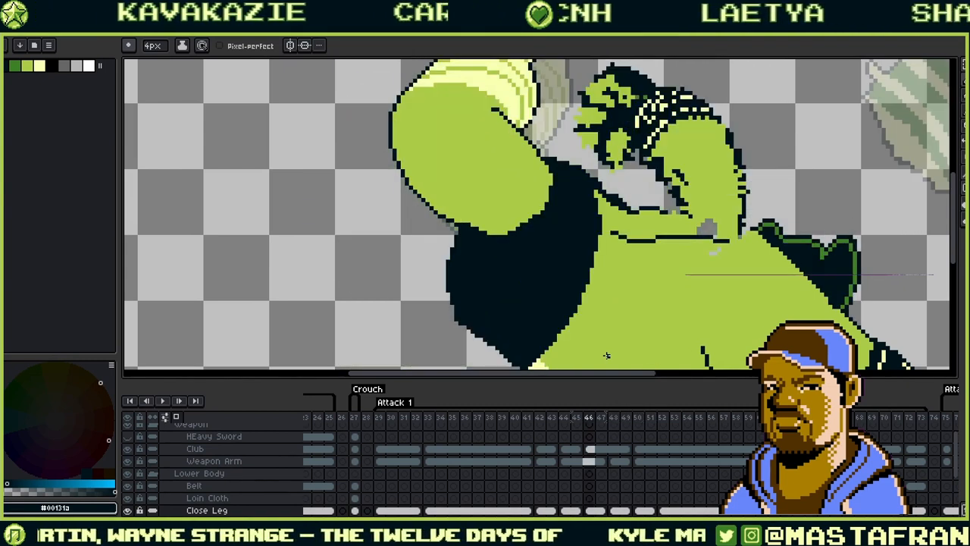
scroll(606, 354, "down", 2)
scroll(650, 243, "up", 2)
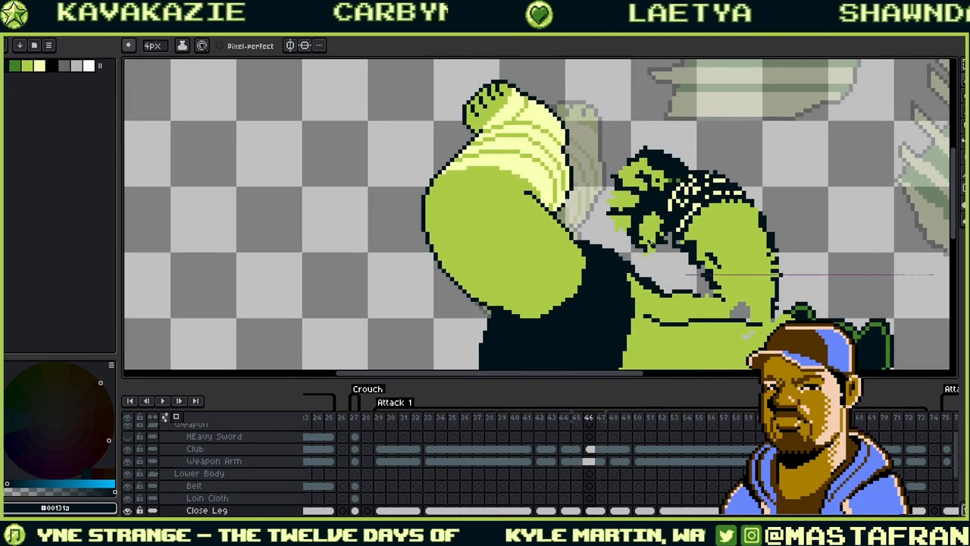
key("Right")
key("Left")
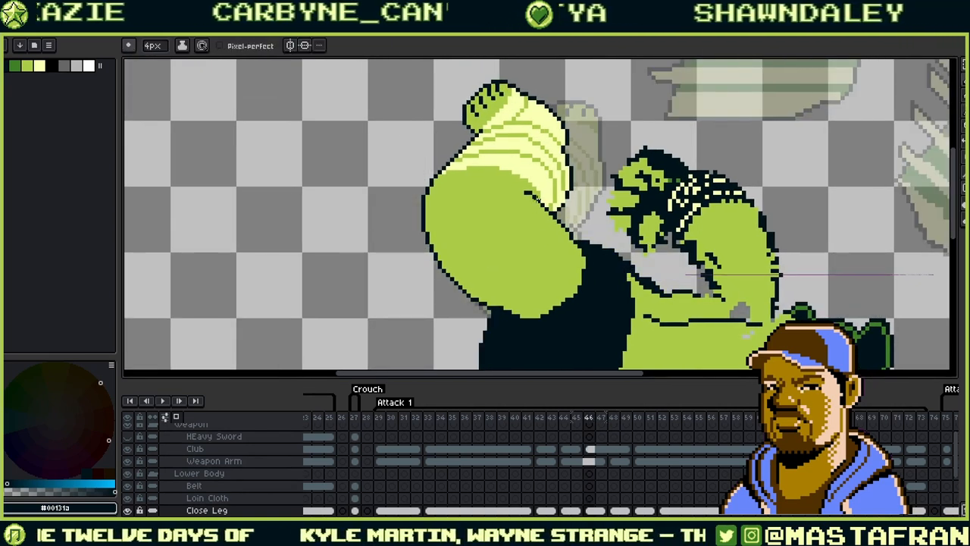
- Redraw the dark leg line slightly further right and bucket-fill the green leg area dark
key("ctrl+z")
left_click_drag(529, 203, 512, 305)
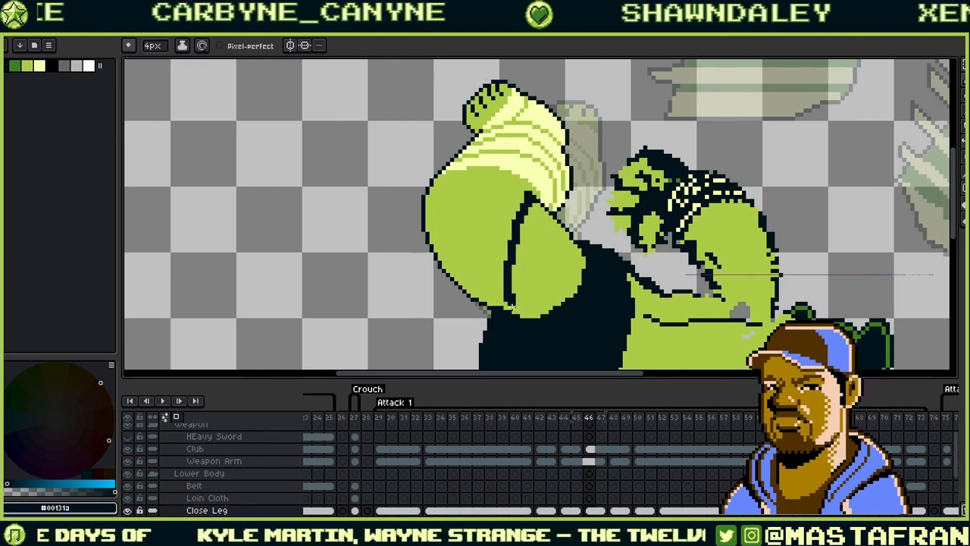
key("g")
left_click(558, 275)
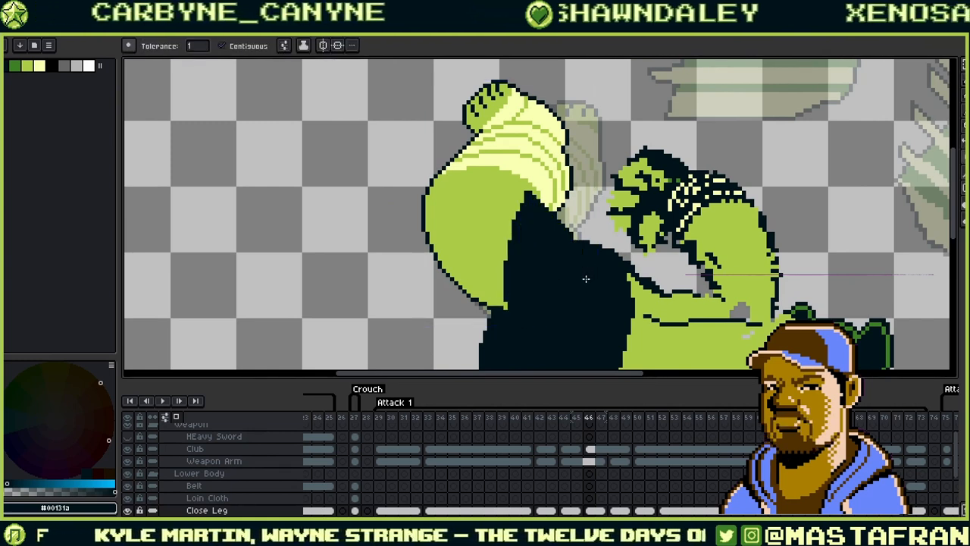
- Shade the thigh with dark green stripes, alternating between the stripe and outline colours
left_click(509, 309, "alt")
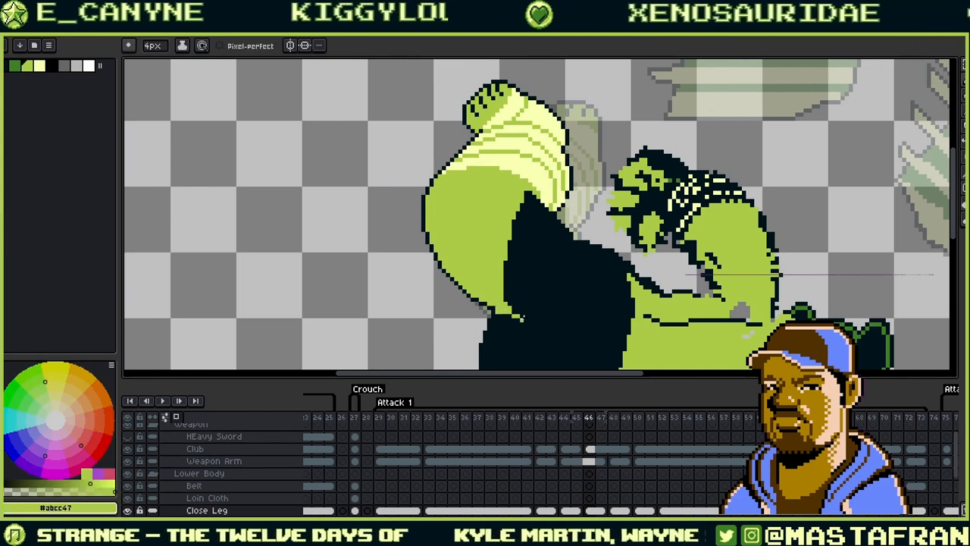
left_click_drag(578, 241, 673, 173)
left_click(636, 229, "alt")
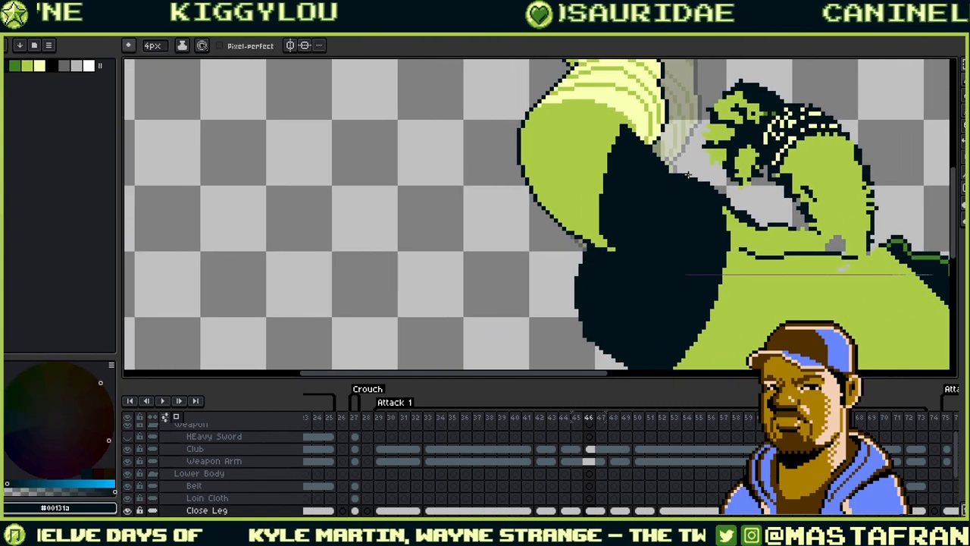
left_click(17, 67)
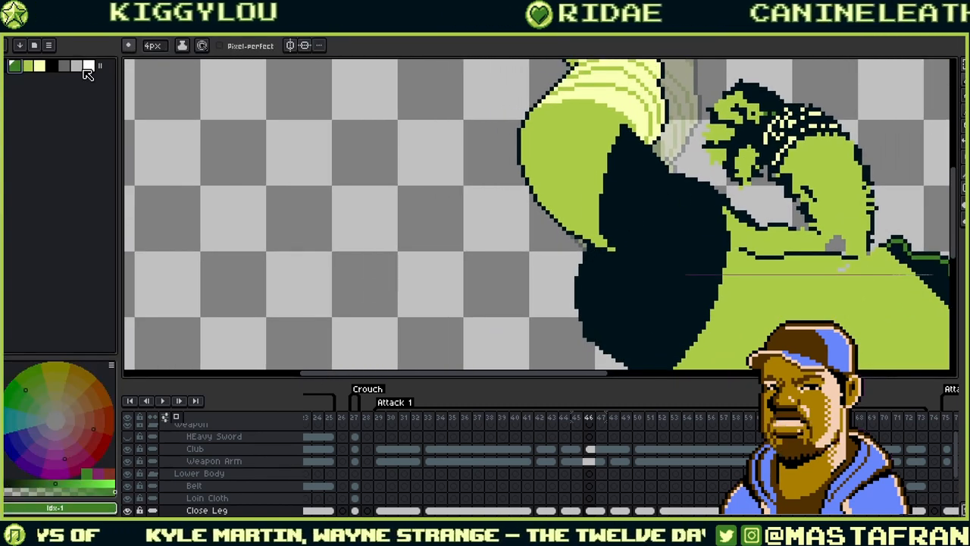
left_click_drag(635, 154, 622, 235)
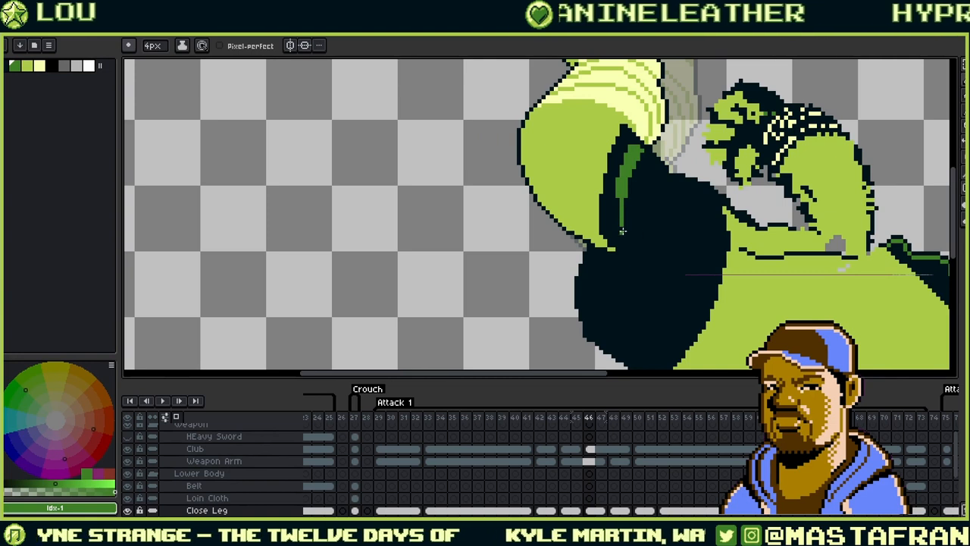
left_click(676, 182, "alt")
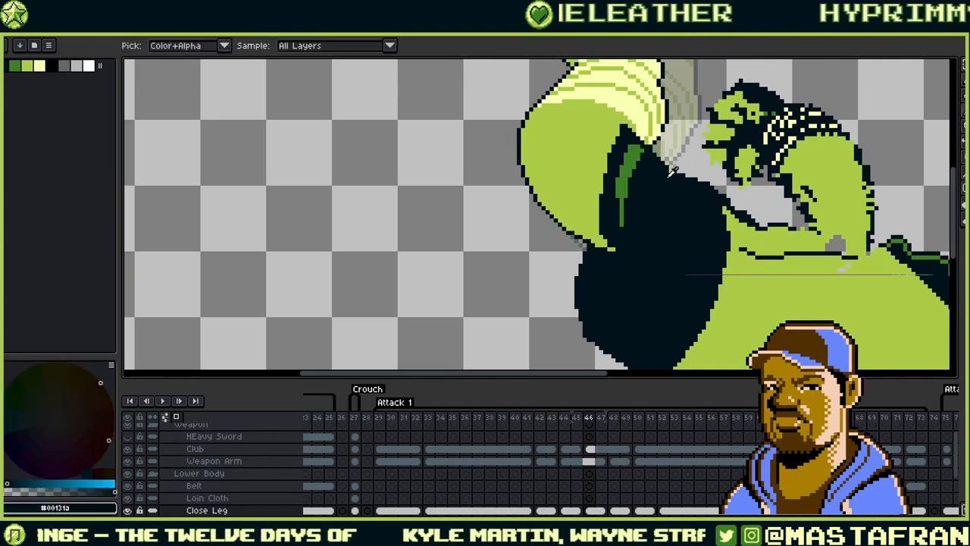
left_click_drag(675, 182, 649, 224)
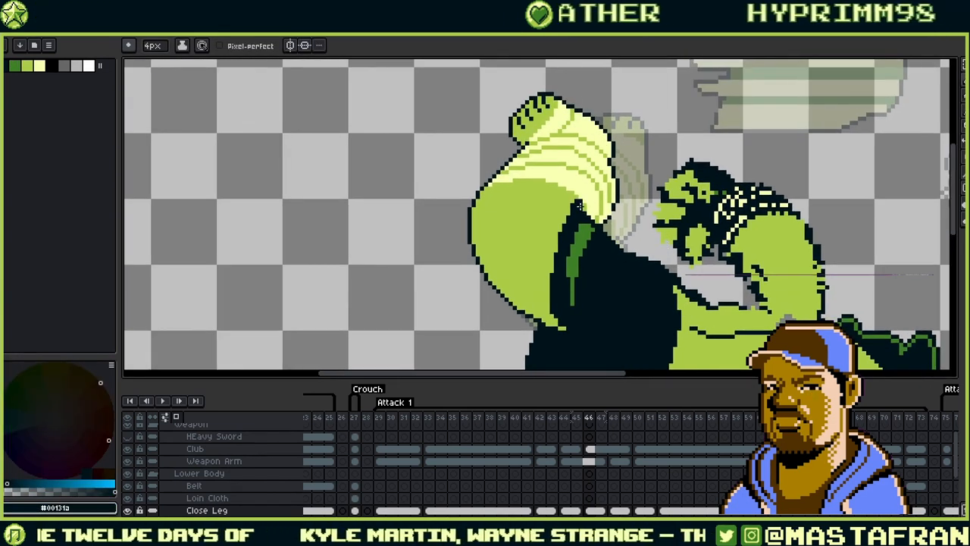
left_click(582, 250, "alt")
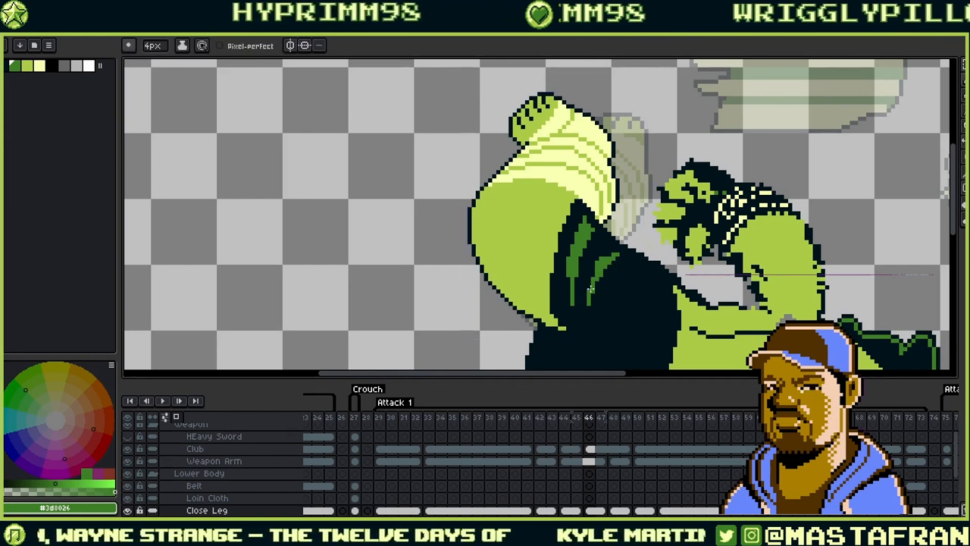
left_click(614, 300, "alt")
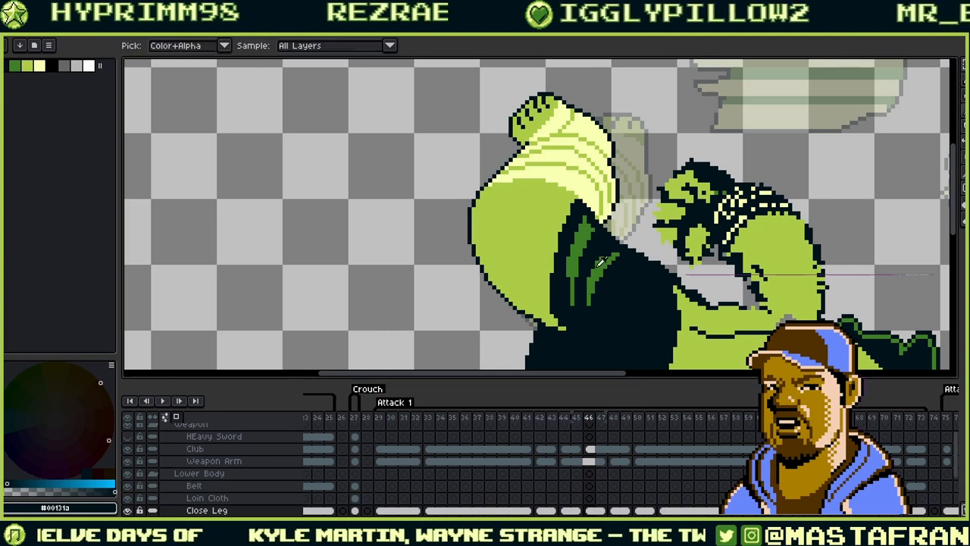
left_click(610, 250, "alt")
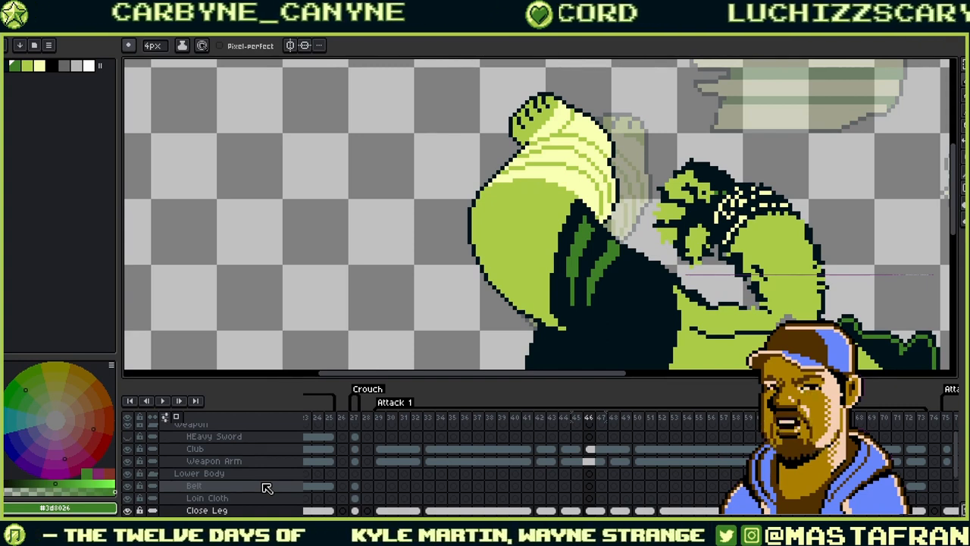
- Touch up the stripe's tip, painting green over the nearby outline and trimming it with a dark pixel
left_click_drag(641, 270, 684, 189)
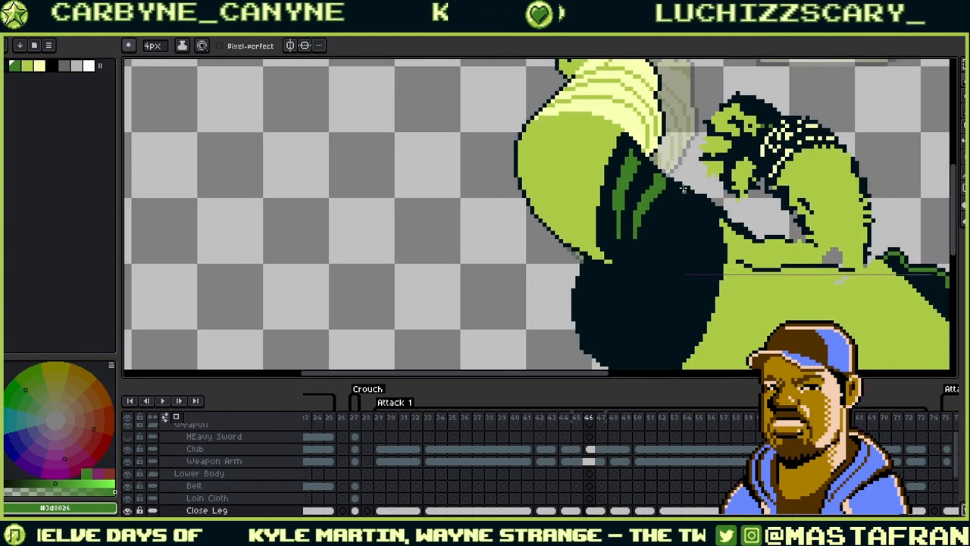
key("b")
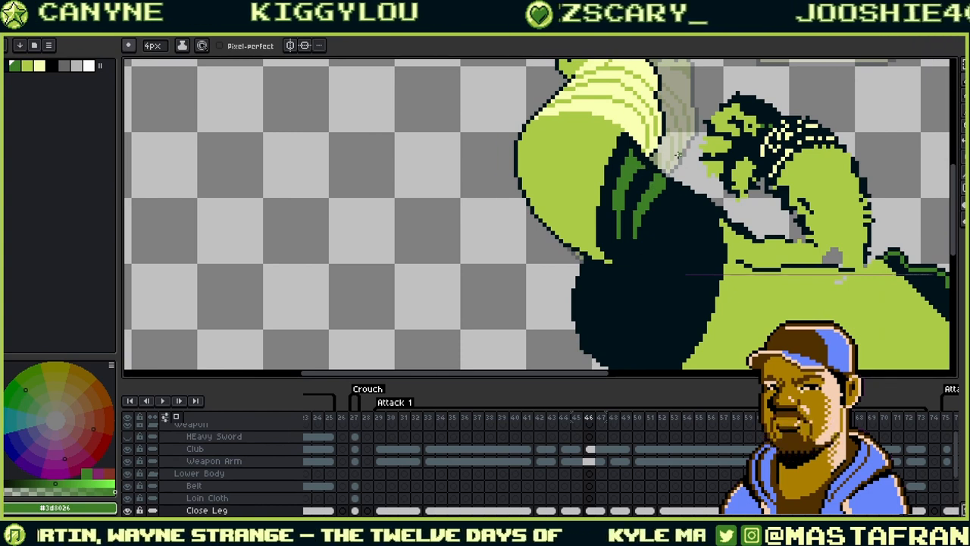
scroll(678, 154, "up", 3)
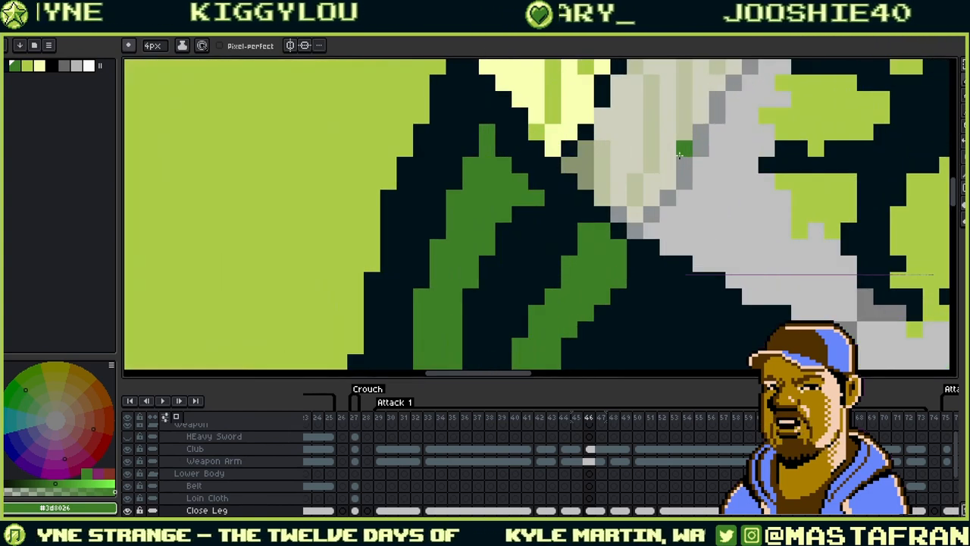
left_click_drag(556, 183, 591, 212)
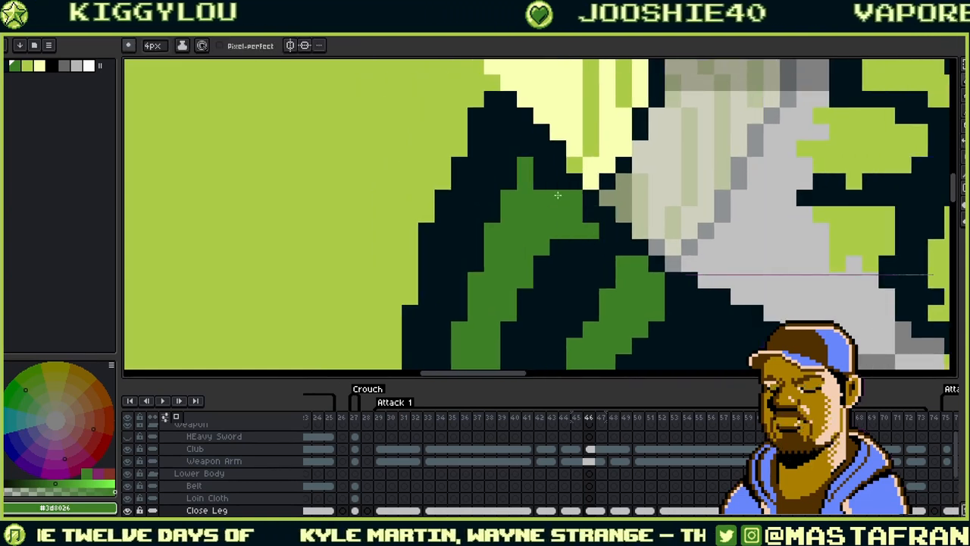
mouse_move(542, 182)
left_mouse_down()
mouse_move(555, 158)
mouse_move(558, 178)
mouse_move(564, 157)
mouse_move(586, 221)
left_mouse_up()
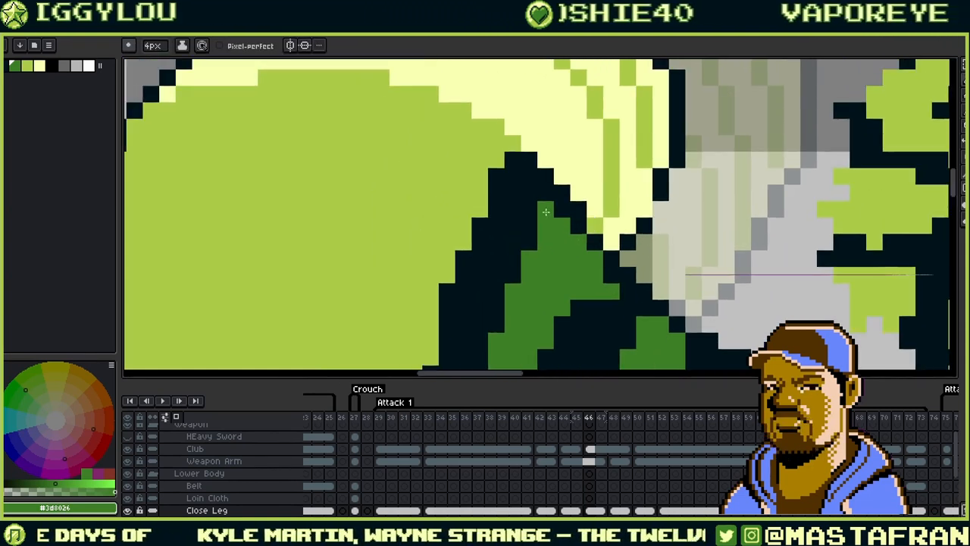
scroll(545, 207, "down", 4)
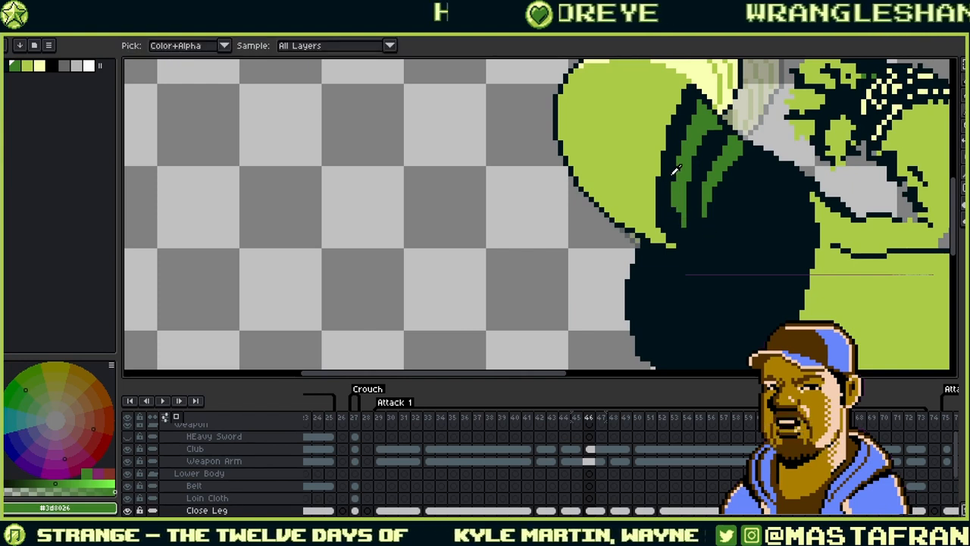
left_click(681, 224, "alt")
left_click(686, 216)
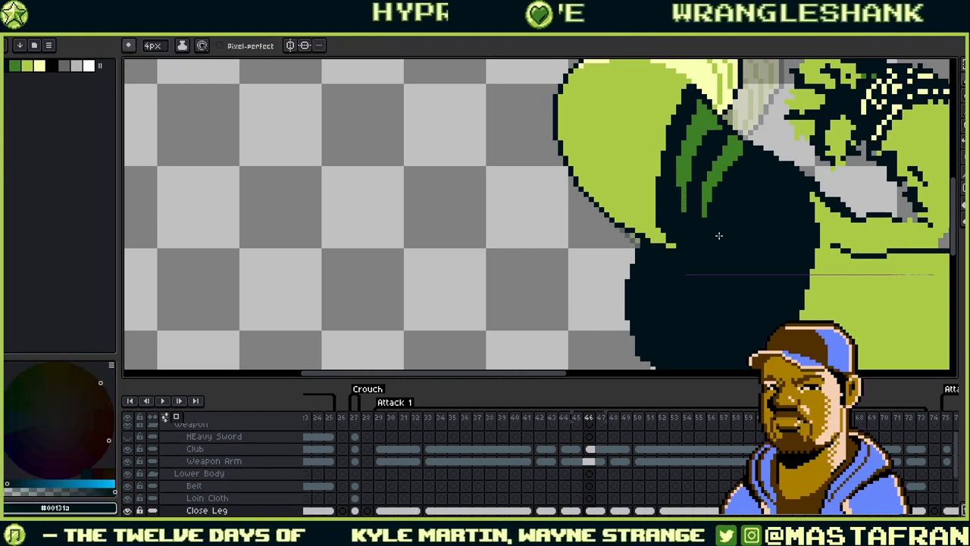
- Restore the green shading colour and zoom out to review the thigh stripes from a wider view
mouse_move(736, 204)
left_mouse_down()
mouse_move(635, 241)
mouse_move(635, 266)
left_mouse_up()
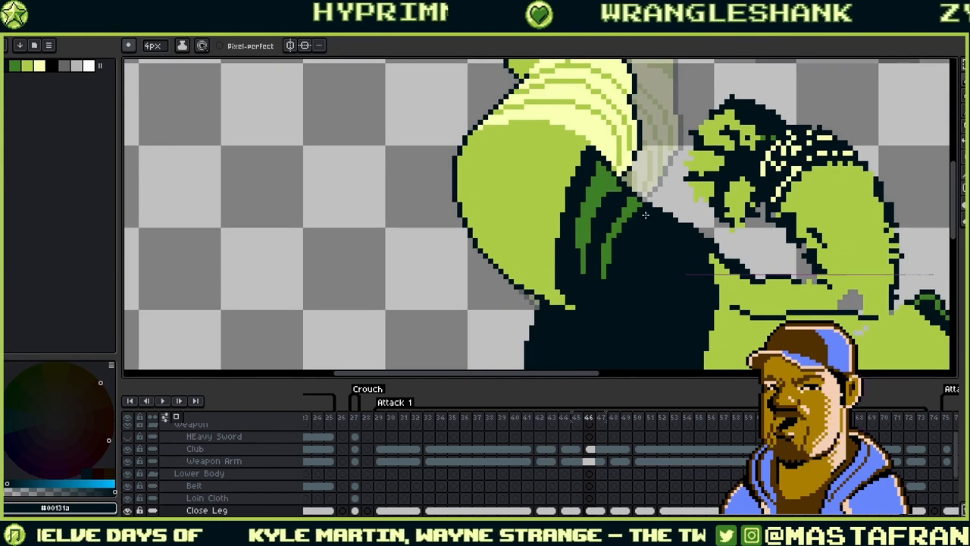
left_click(628, 198, "alt")
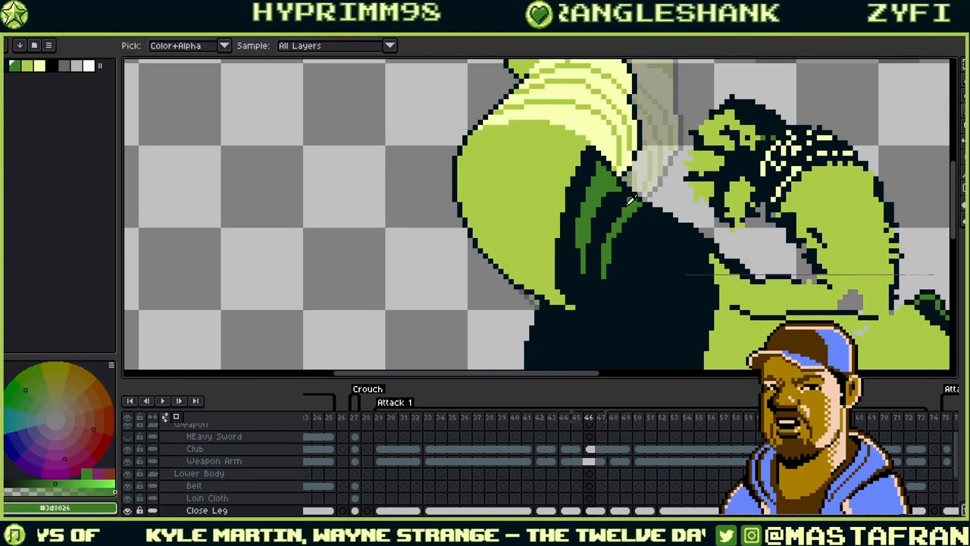
left_click(634, 201, "alt")
left_click(641, 209, "alt")
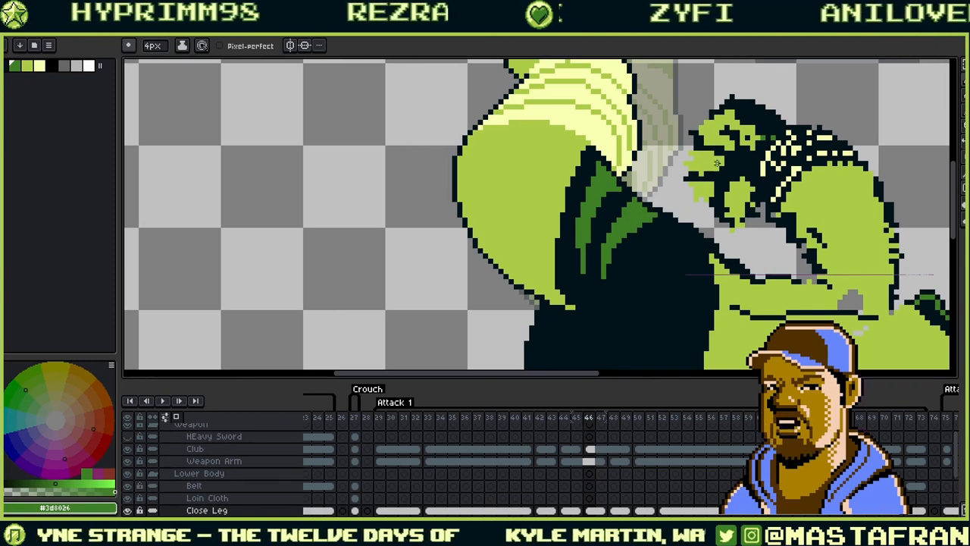
scroll(716, 162, "down", 1)
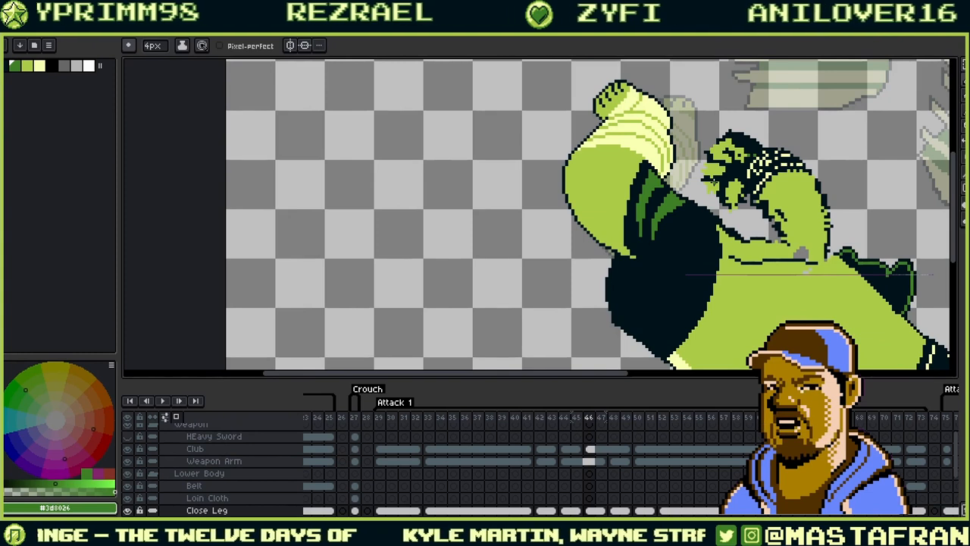
left_click_drag(714, 182, 594, 180)
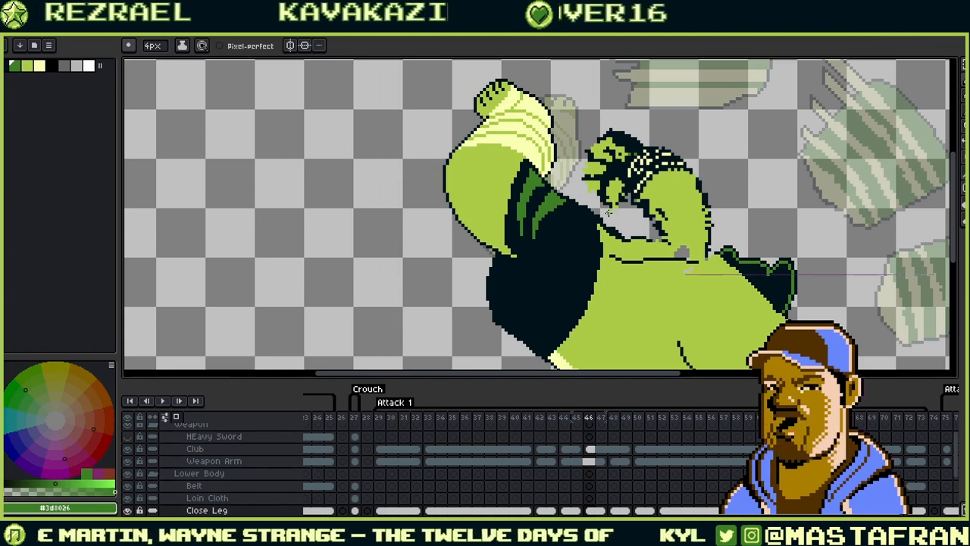
- Save the sprite with Ctrl+S, then play the attack animation from the timeline
key("v")
key("ctrl+s")
key("b")
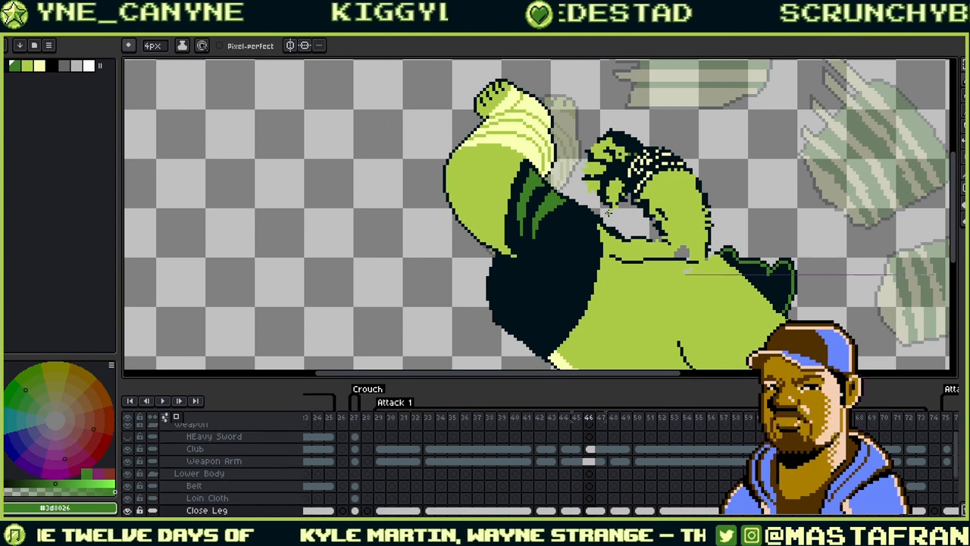
left_click(162, 401)
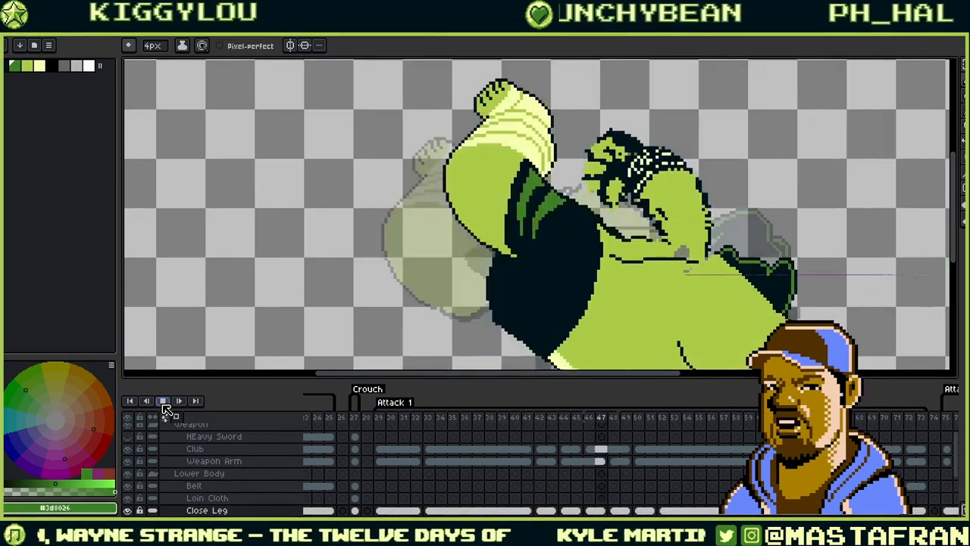
left_click_drag(496, 327, 439, 219)
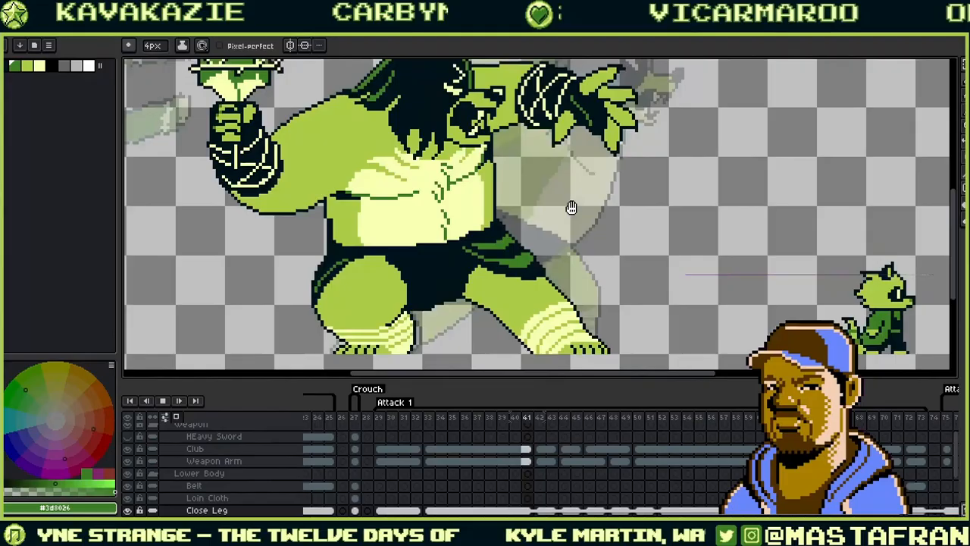
- Zoom out to show the full canvas, ogre and small green creature, while the animation plays
scroll(494, 240, "down", 3)
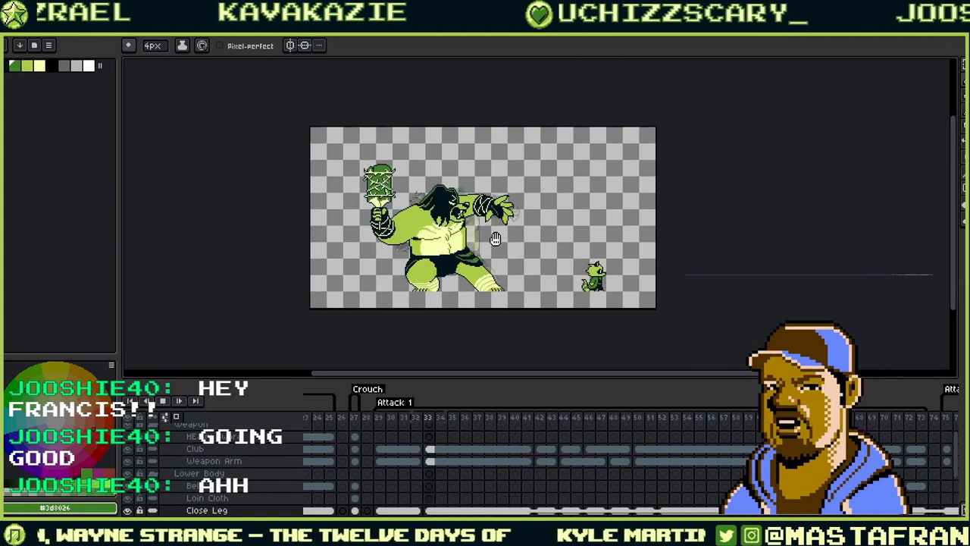
- Adjust the view and step from frame 25 through the Attack 1 club raise to frame 51's crouch
left_click_drag(510, 253, 477, 227)
scroll(455, 205, "up", 3)
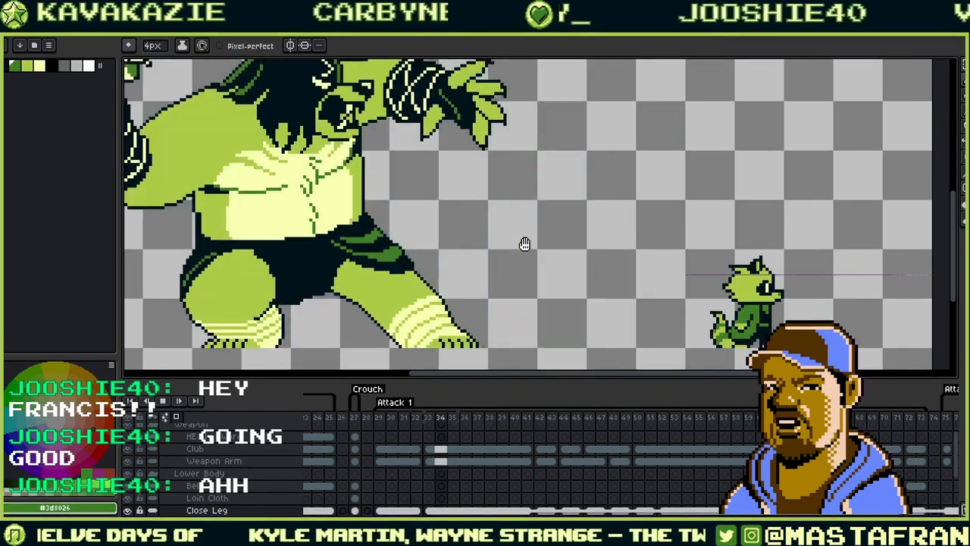
scroll(525, 243, "down", 3)
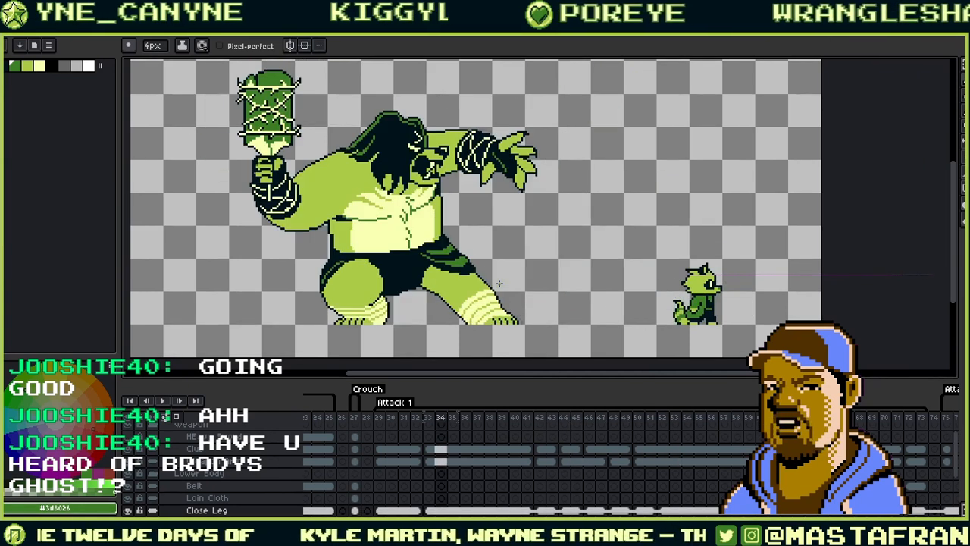
key("Left")
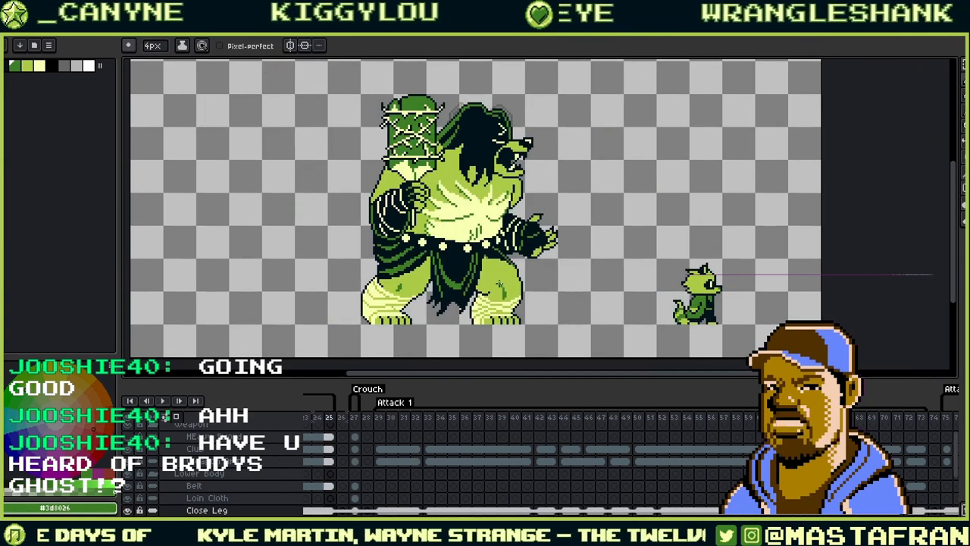
key("Right")
key("Right")
key("Right")
key("Right")
key("Right")
key("Right")
key("Right")
key("Right")
key("Right")
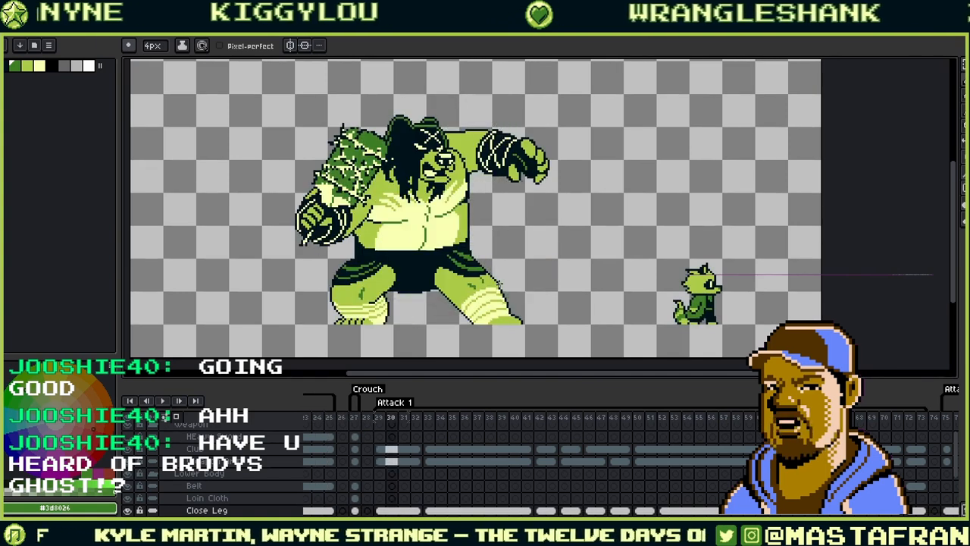
key("Right")
key("Right")
key("Right")
key("Right")
key("Right")
key("Right")
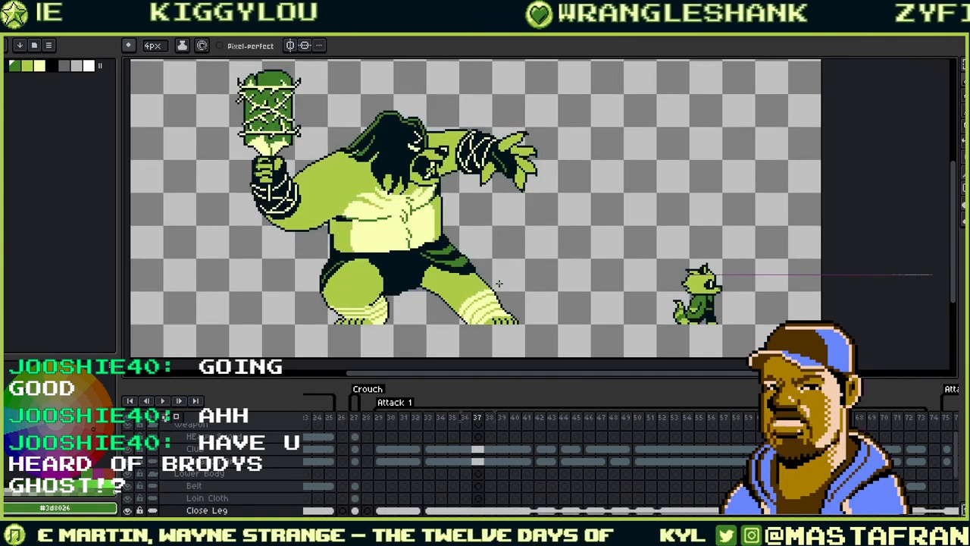
key("Right")
key("Right")
key("Right")
key("Right")
key("Right")
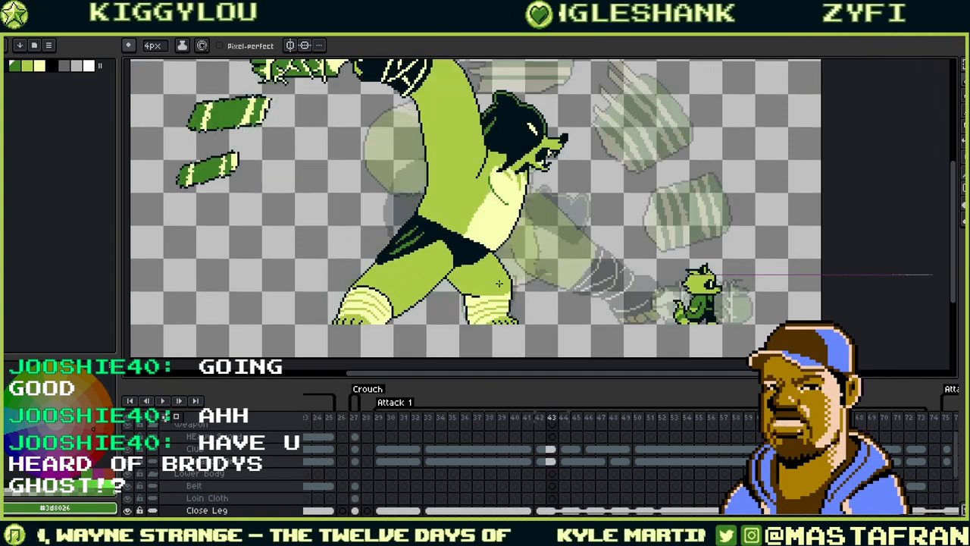
key("Right")
key("Right")
key("Right")
key("Right")
key("Right")
key("Right")
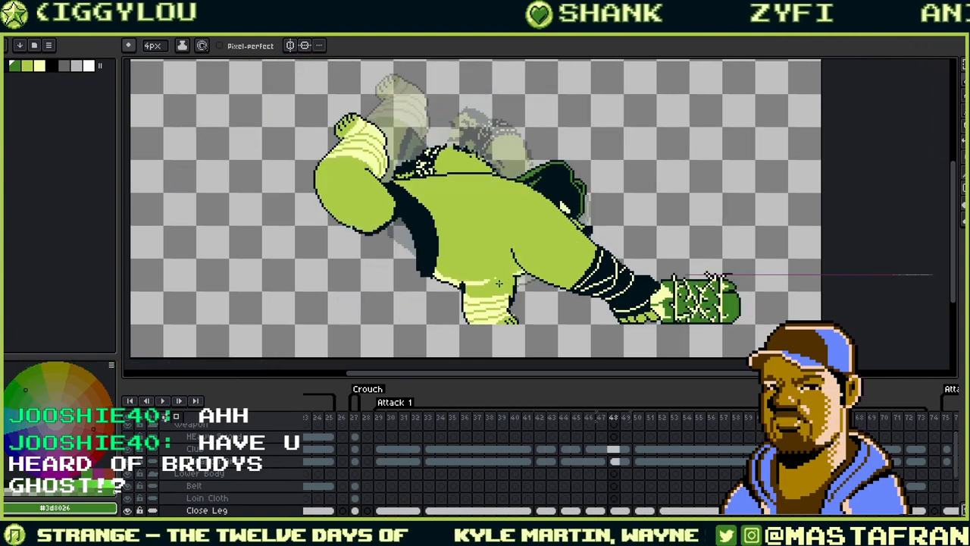
- Continue stepping from the slam through the crouch and upright poses to frame 71's fist lunge
key("Left")
key("Left")
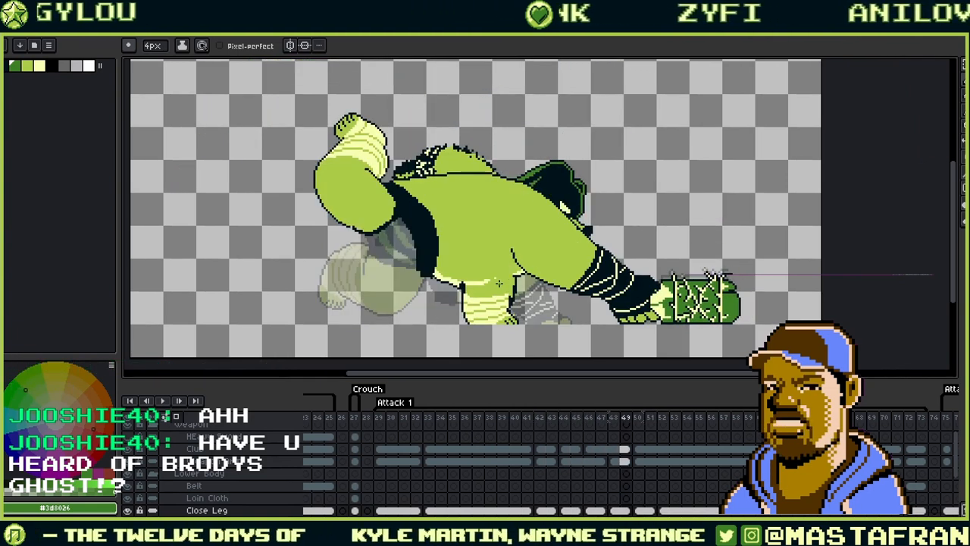
key("Right")
key("Right")
key("Right")
key("Right")
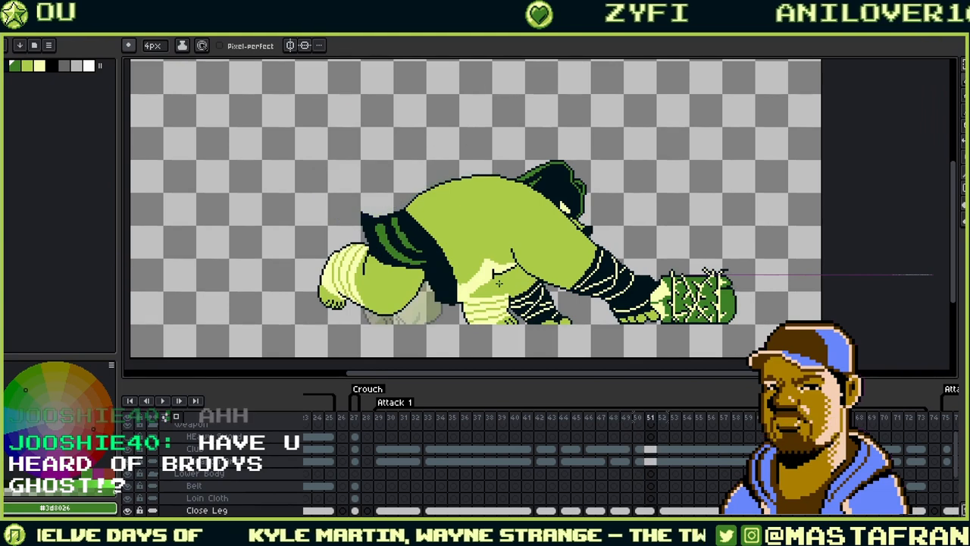
key("Right")
key("Right")
key("Right")
key("Right")
key("Right")
key("Right")
key("Right")
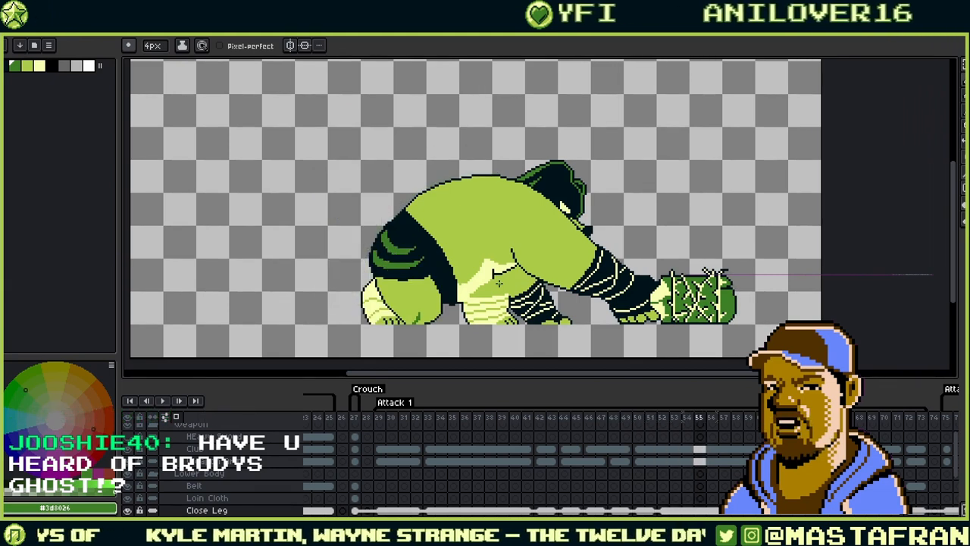
key("Right")
key("Right")
key("Right")
key("Right")
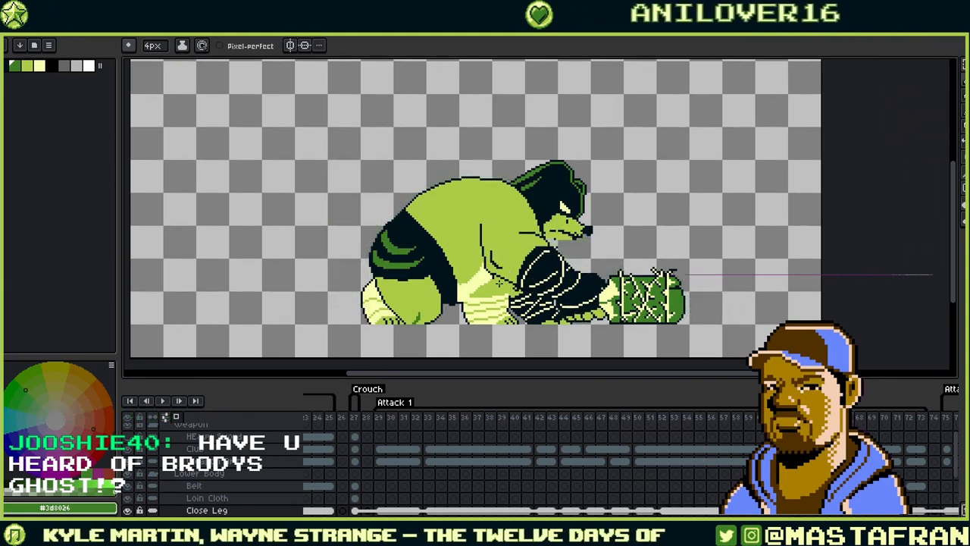
key("Right")
key("Right")
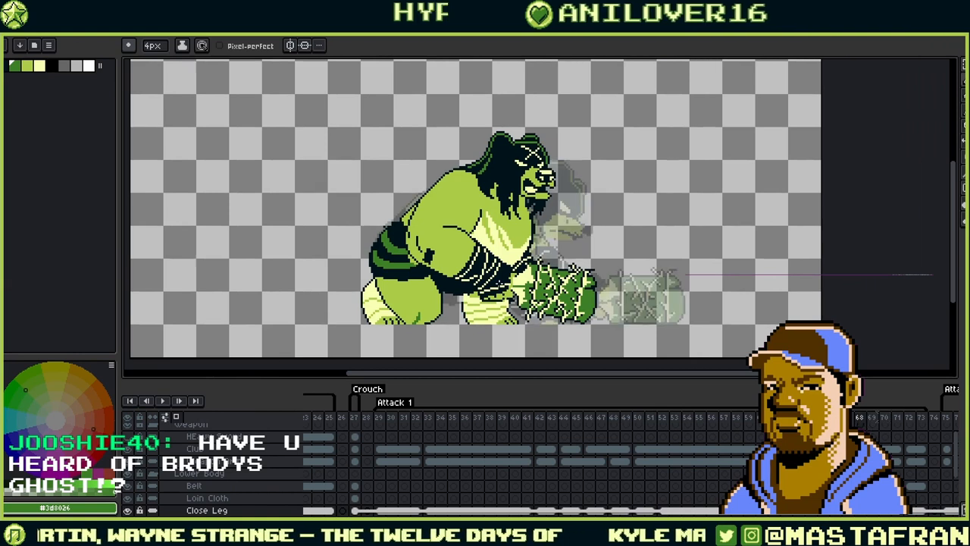
key("Right")
key("Right")
key("Right")
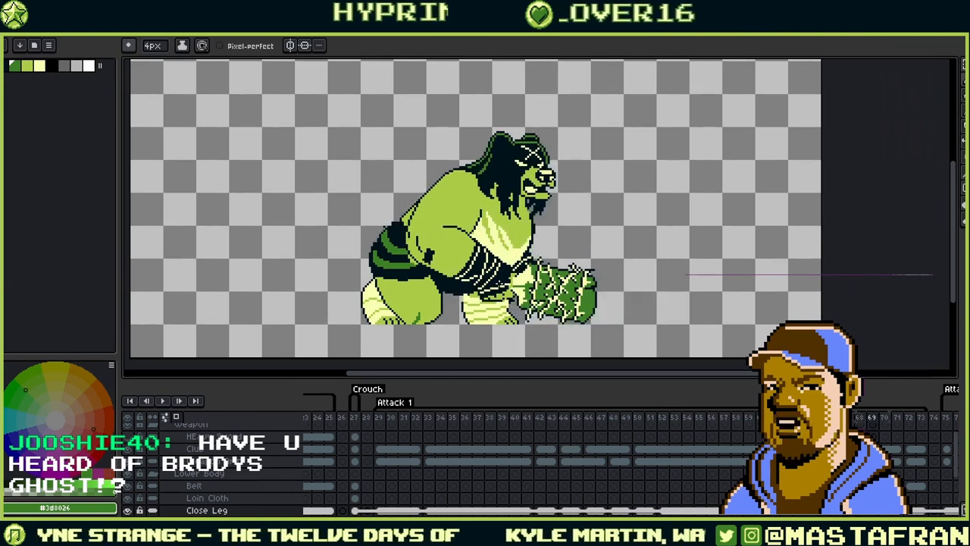
key("Right")
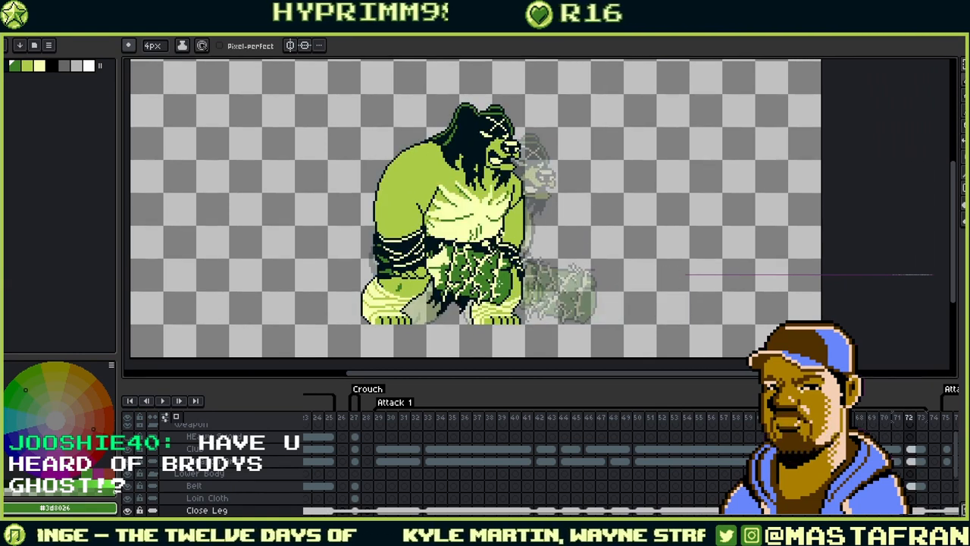
key("Left")
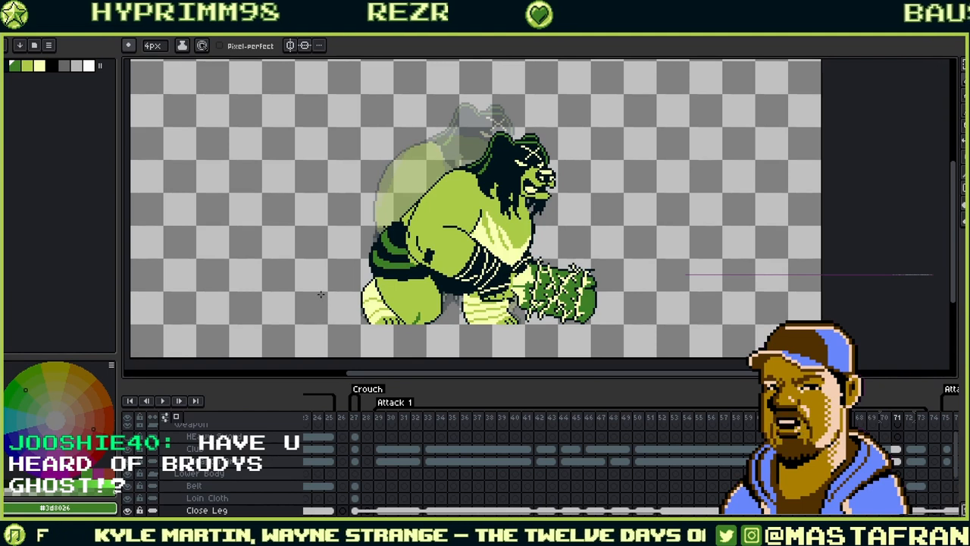
- Zoom in and flip between frames around 71, bringing the shaded thigh into view
scroll(364, 220, "up", 3)
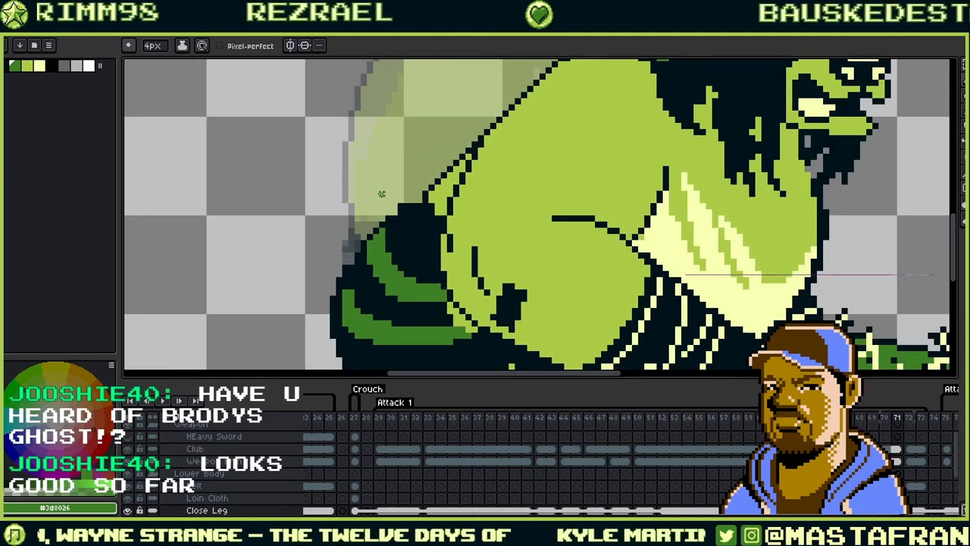
key("Left")
key("Left")
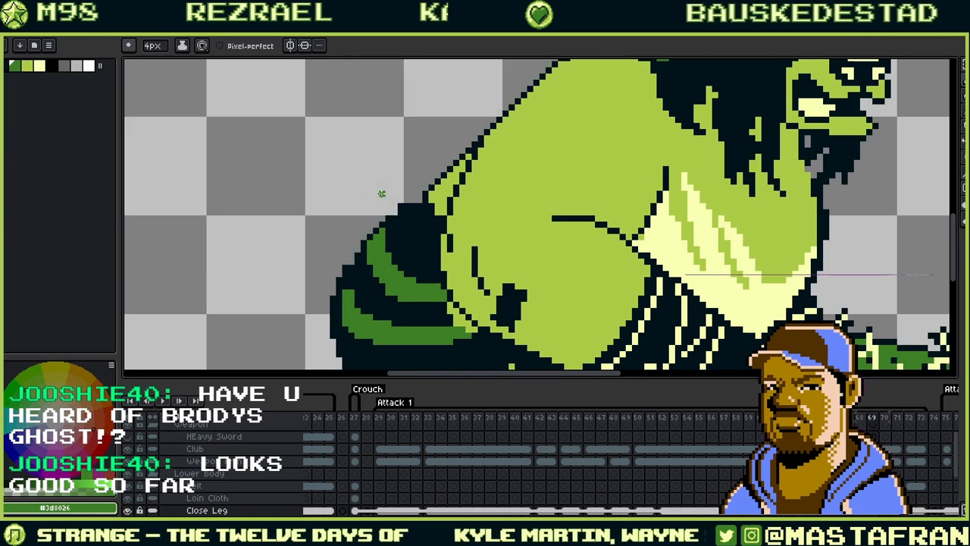
key("Right")
key("Right")
key("Right")
key("Left")
key("Left")
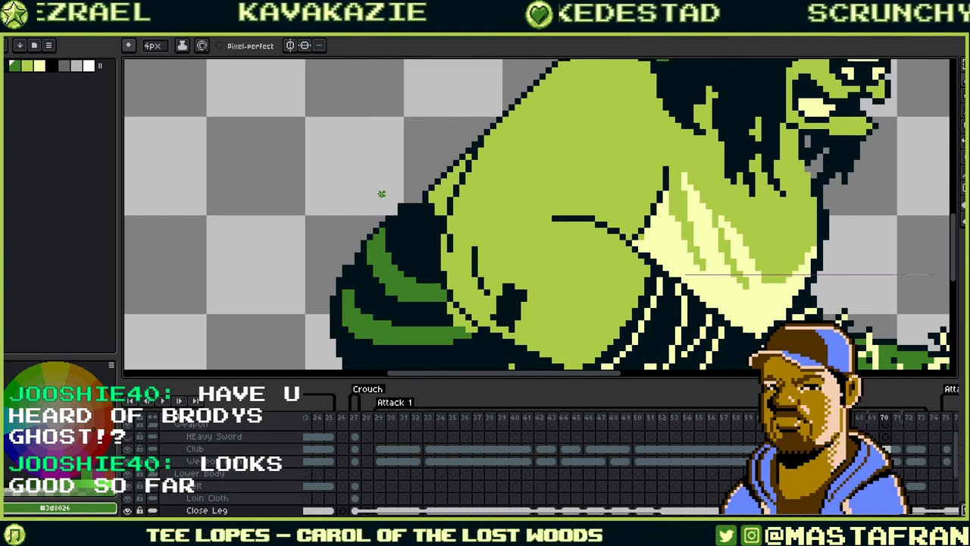
left_click_drag(587, 269, 535, 252)
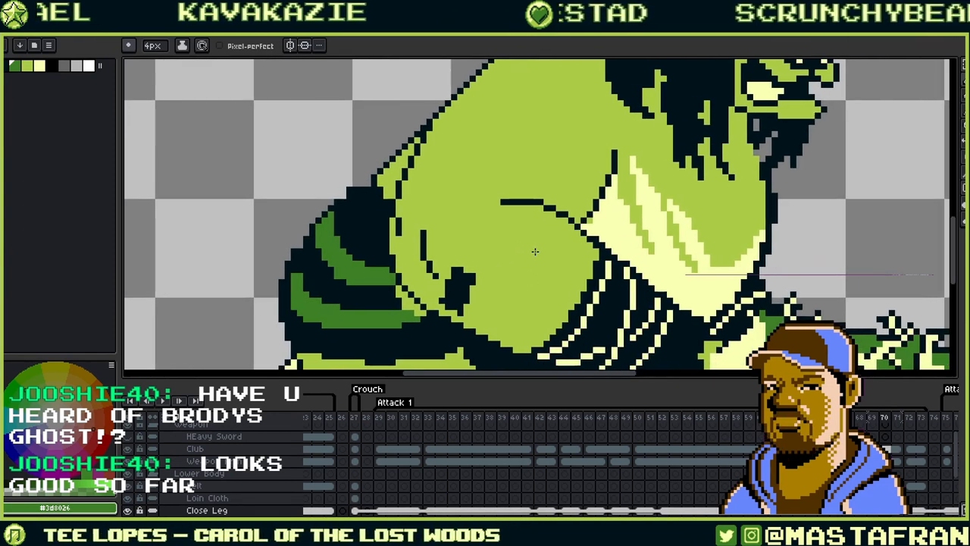
- Compare poses from frame 68 to 72, then sample the dark outline #00131a from the ogre
key("Right")
key("Right")
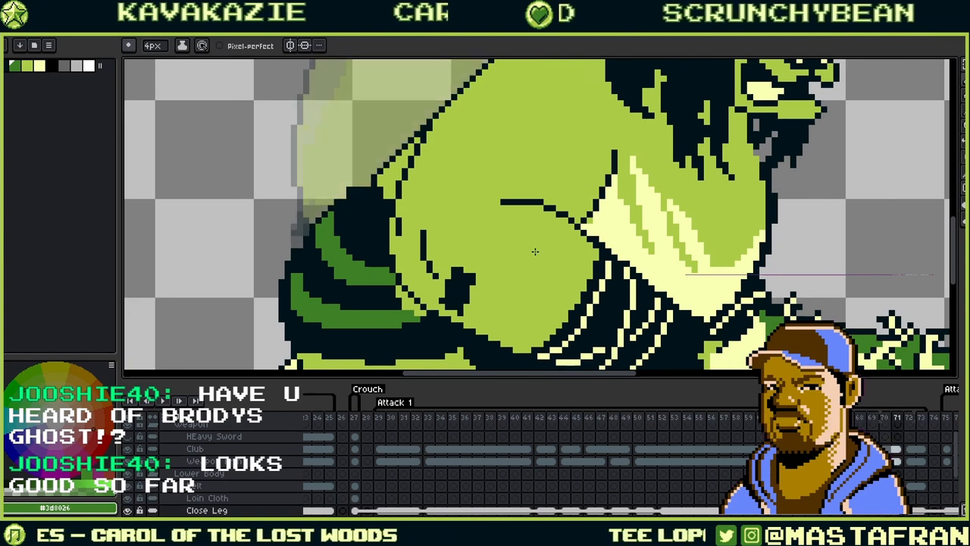
key("Right")
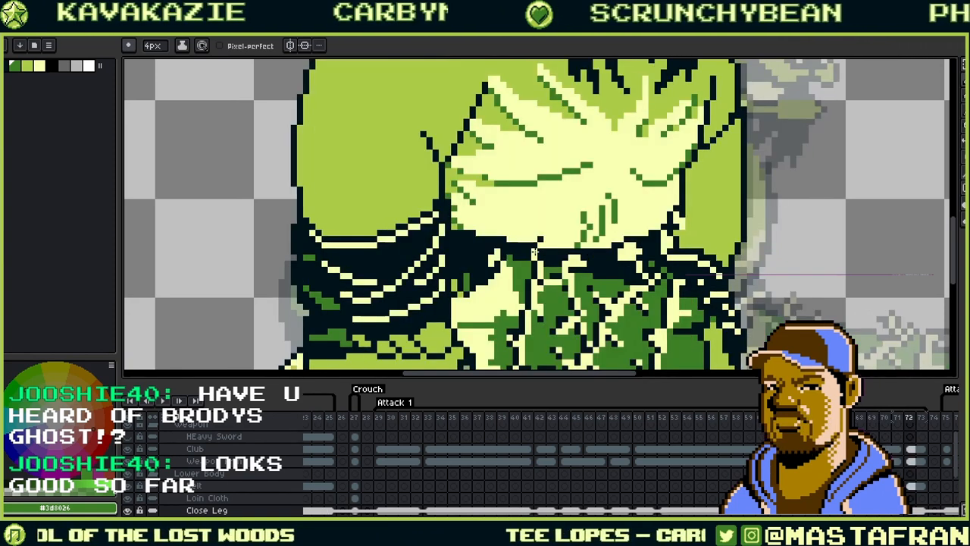
key("Left")
key("Left")
key("Left")
key("Right")
key("Right")
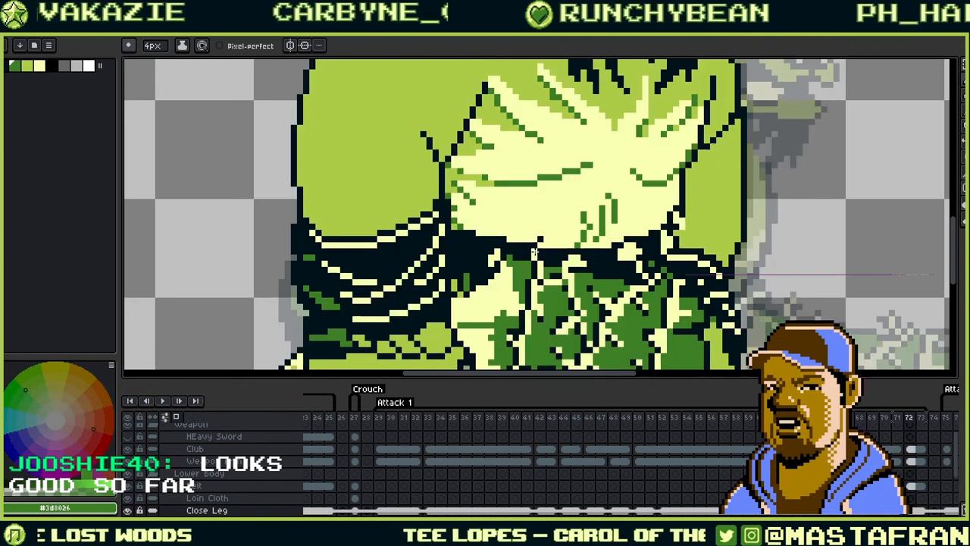
key("Left")
key("Left")
key("Left")
key("Left")
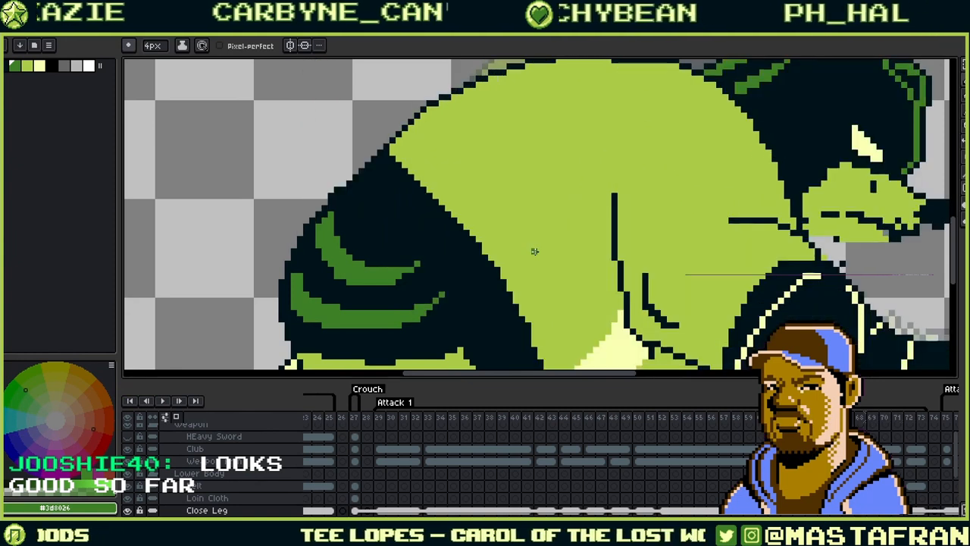
key("Right")
key("Left")
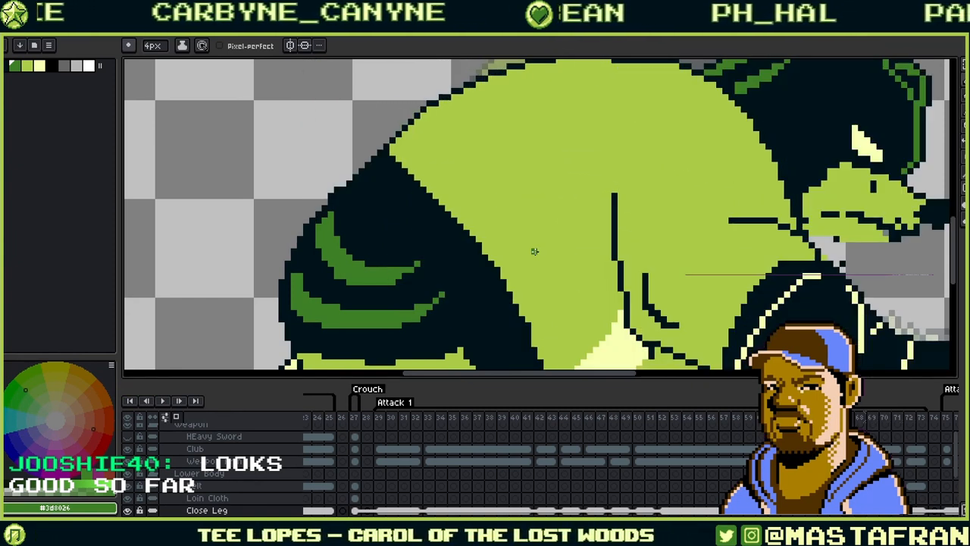
key("Right")
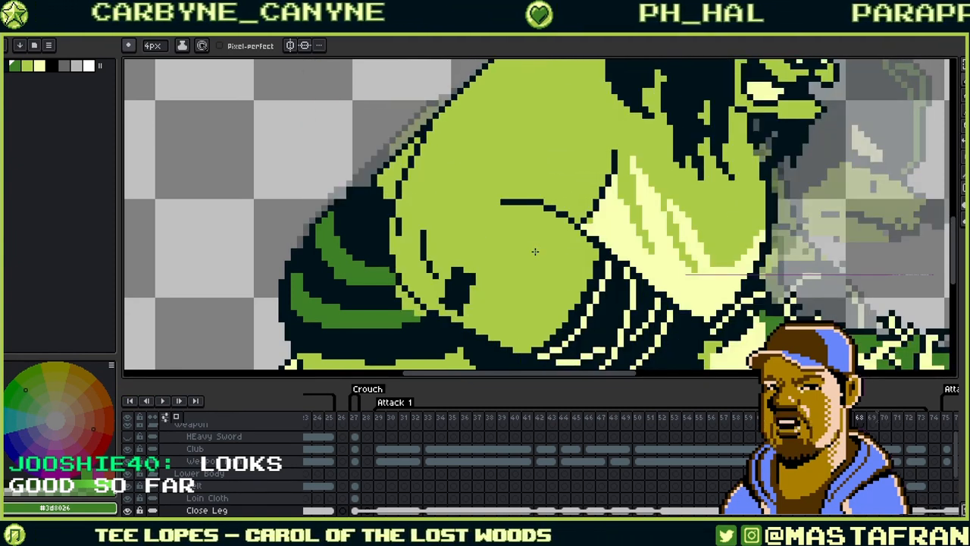
left_click(353, 211, "alt")
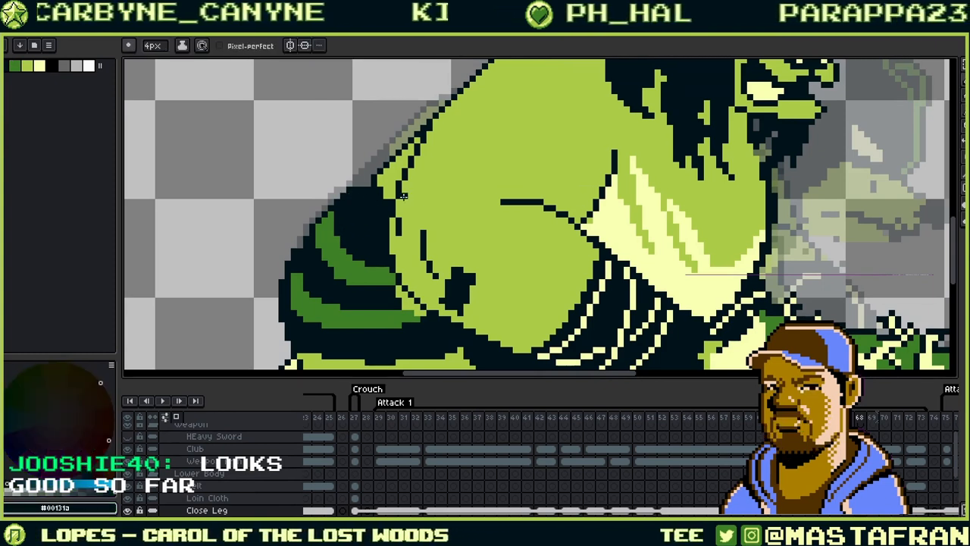
key("Left")
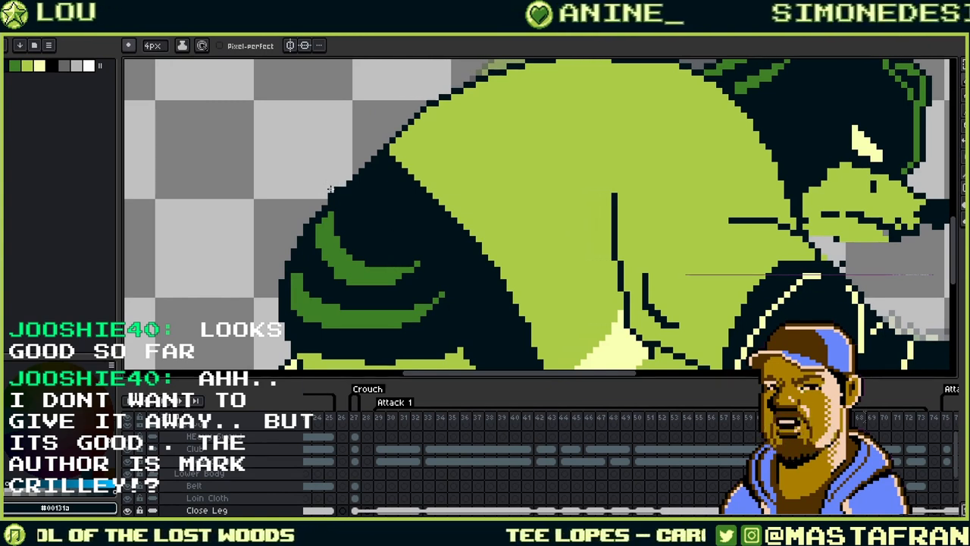
- Jump through frames 72, 70 and 69 in the timeline and select the Bear Body layer
left_click(911, 510)
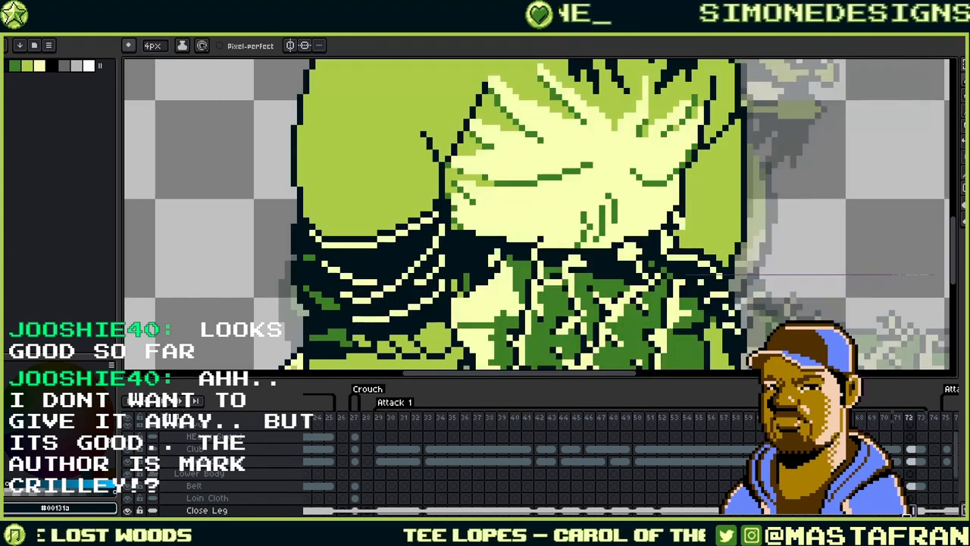
left_click(885, 510)
key("Left")
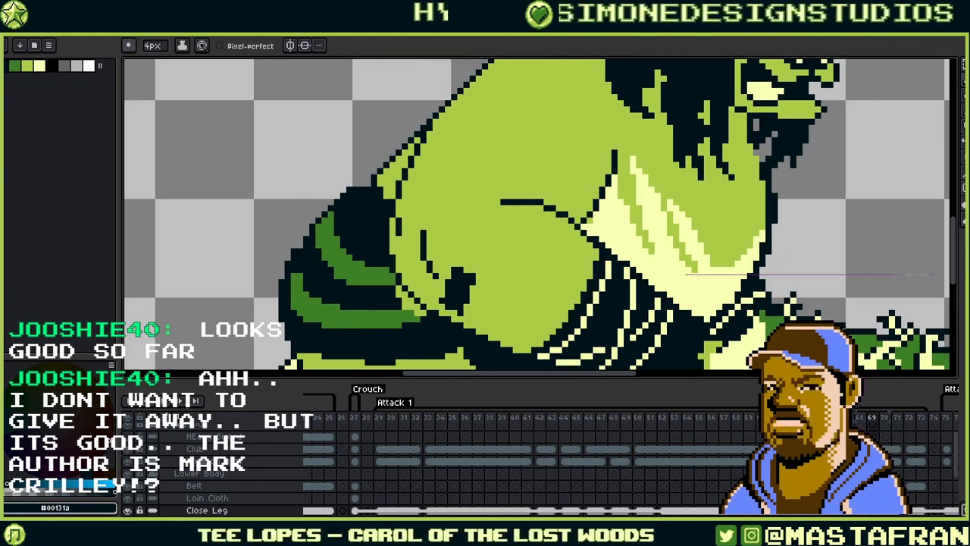
scroll(884, 485, "down", 5)
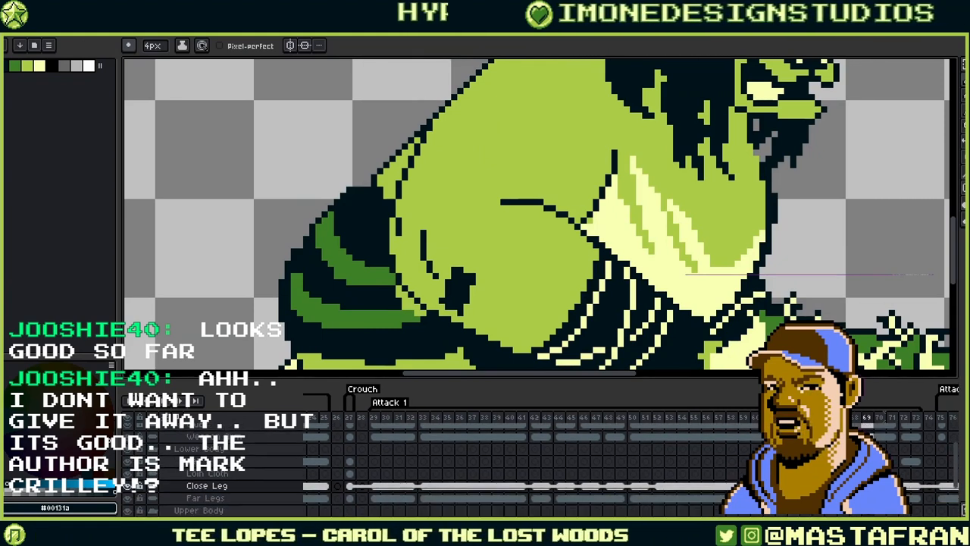
left_click(868, 498)
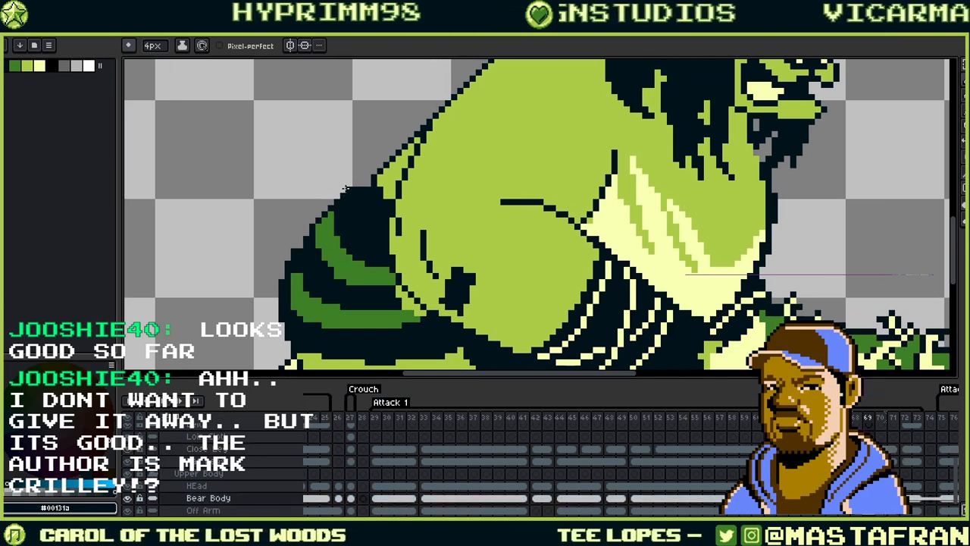
key("Left")
key("Right")
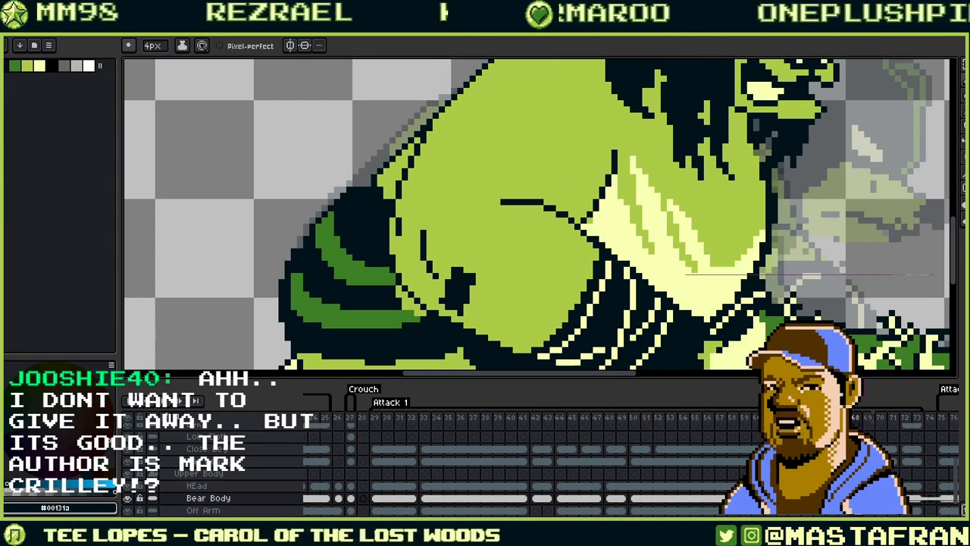
- Select the Close Leg layer, toggle the shoulder layer's visibility, and step to frame 70 with a 3px brush
left_click(207, 449)
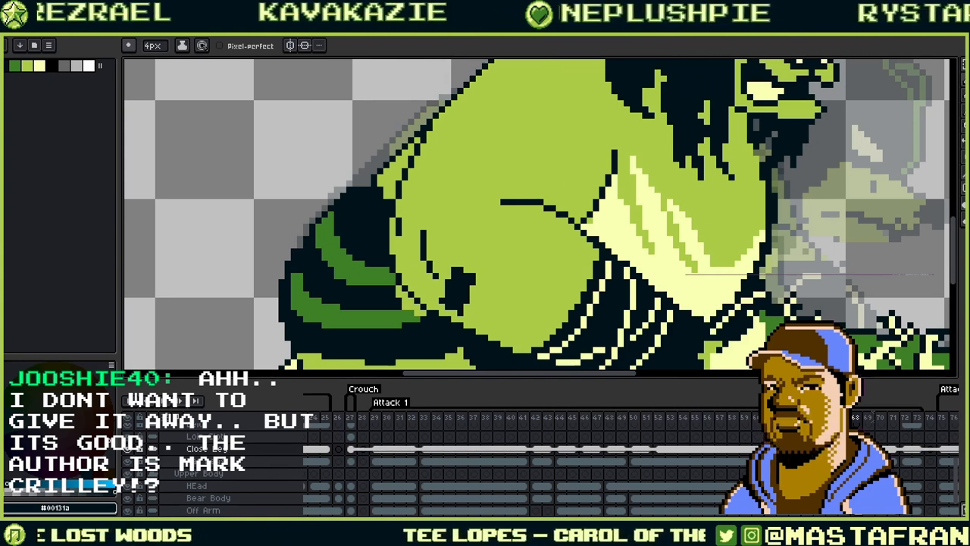
left_click(207, 460)
left_click(207, 448)
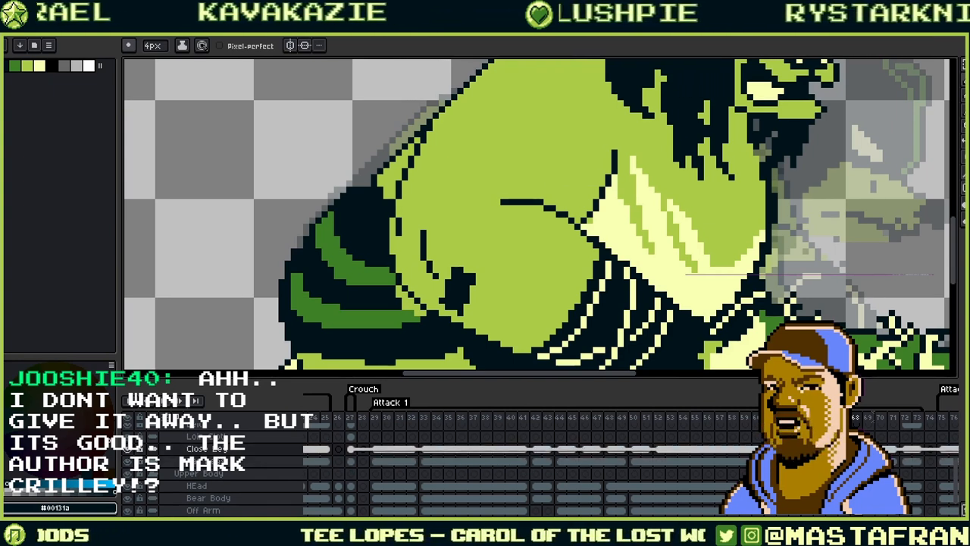
left_click(130, 449)
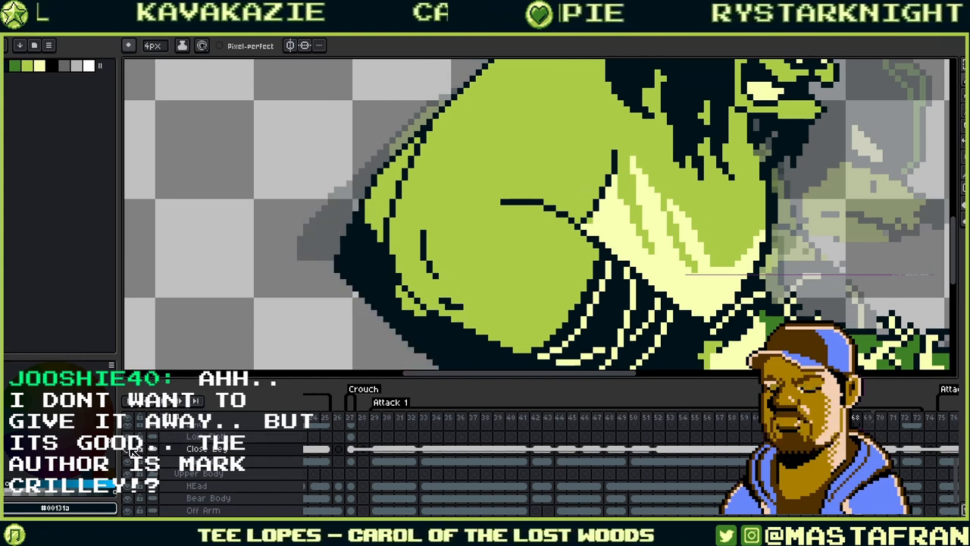
left_click(130, 449)
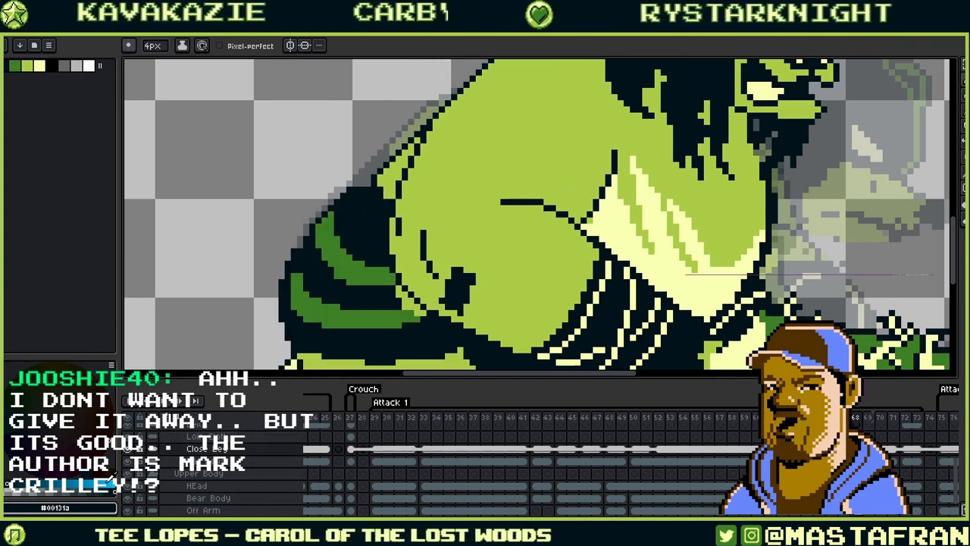
key("Right")
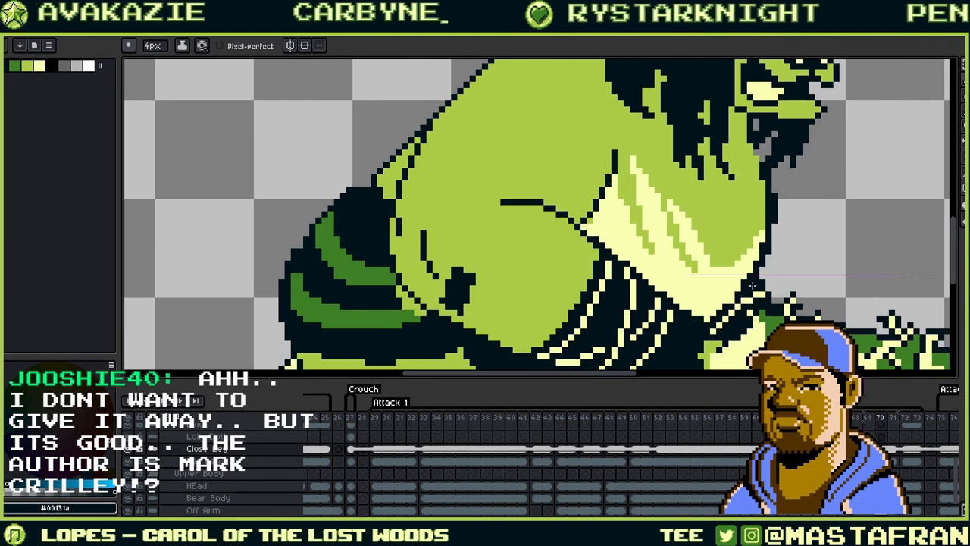
key("Right")
key("Right")
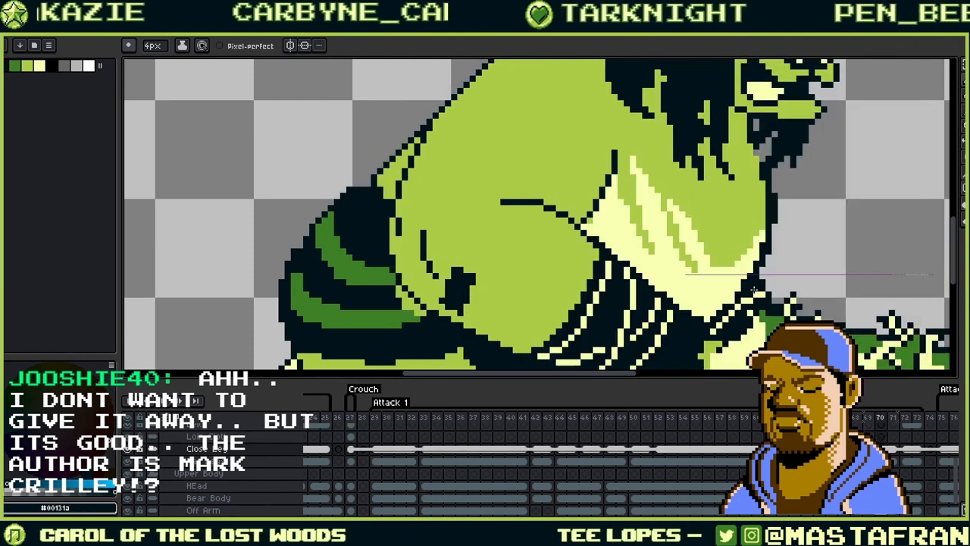
key("b")
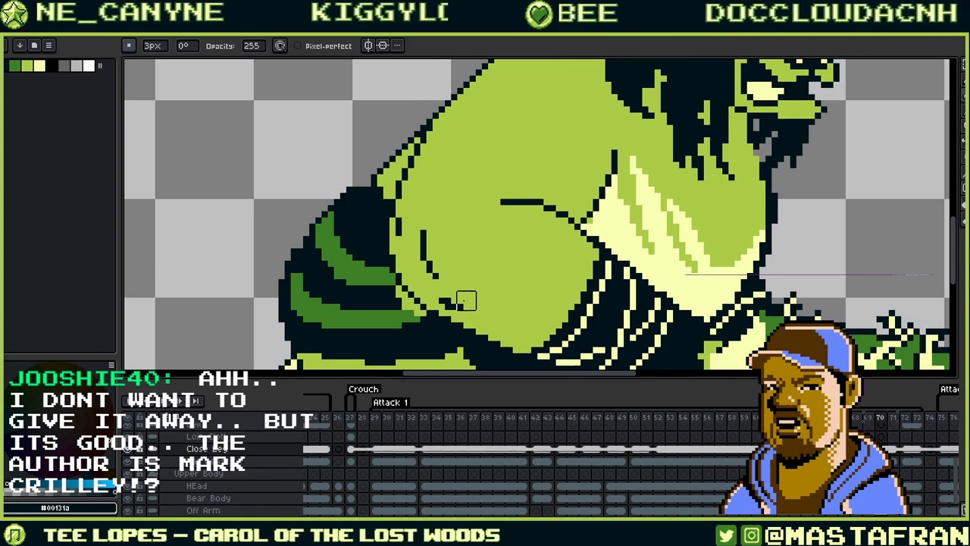
- Compare frames 71 and 72, then go back to the crouching pose frame
key("b")
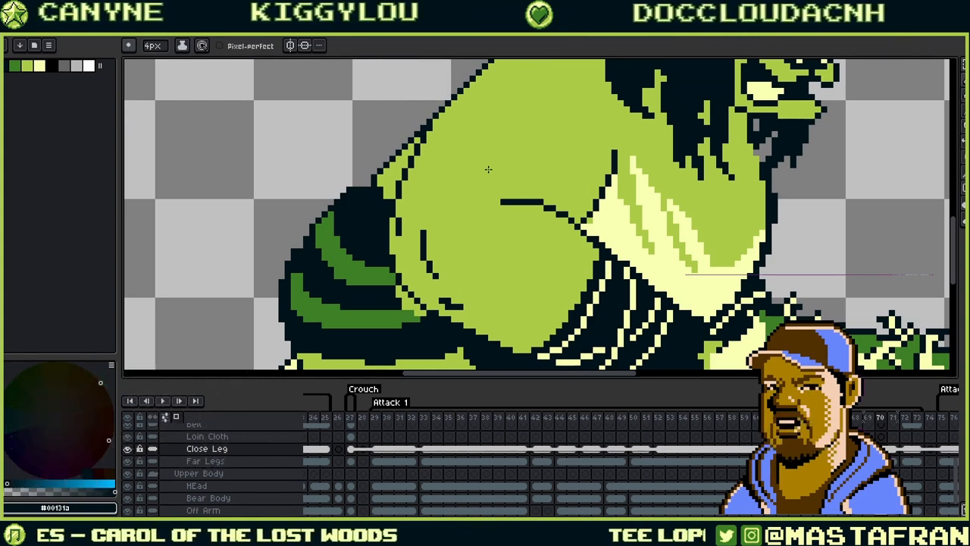
key("e")
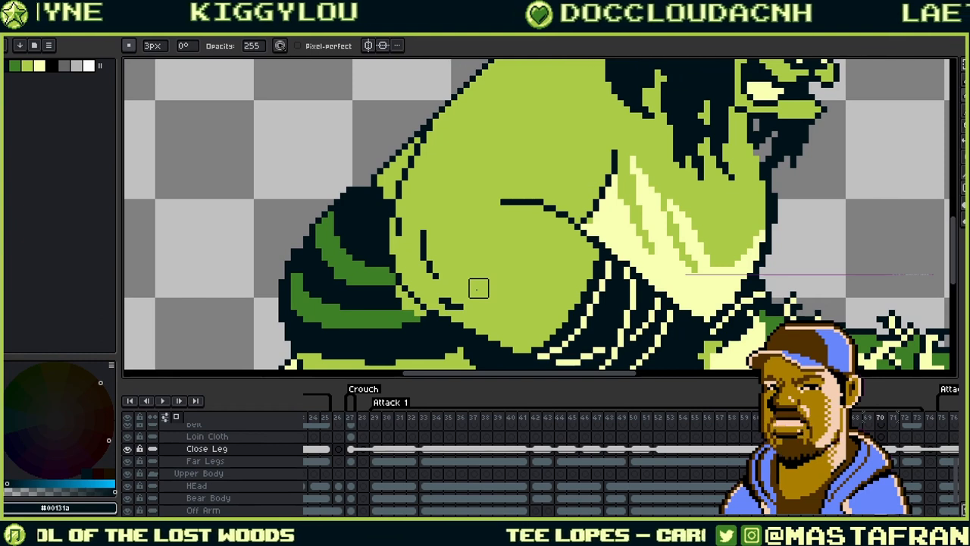
key("Right")
key("Right")
key("Left")
key("Left")
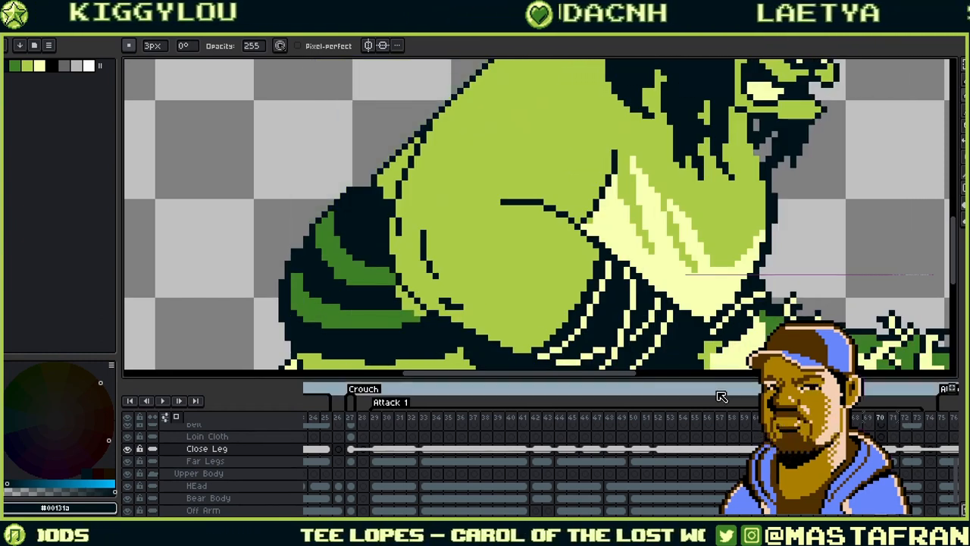
scroll(834, 462, "up", 5)
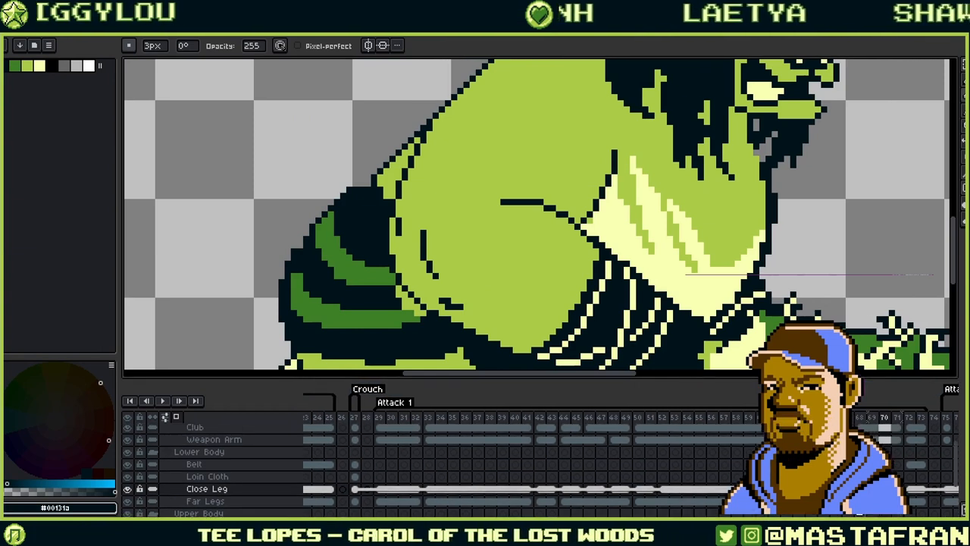
left_click(870, 512)
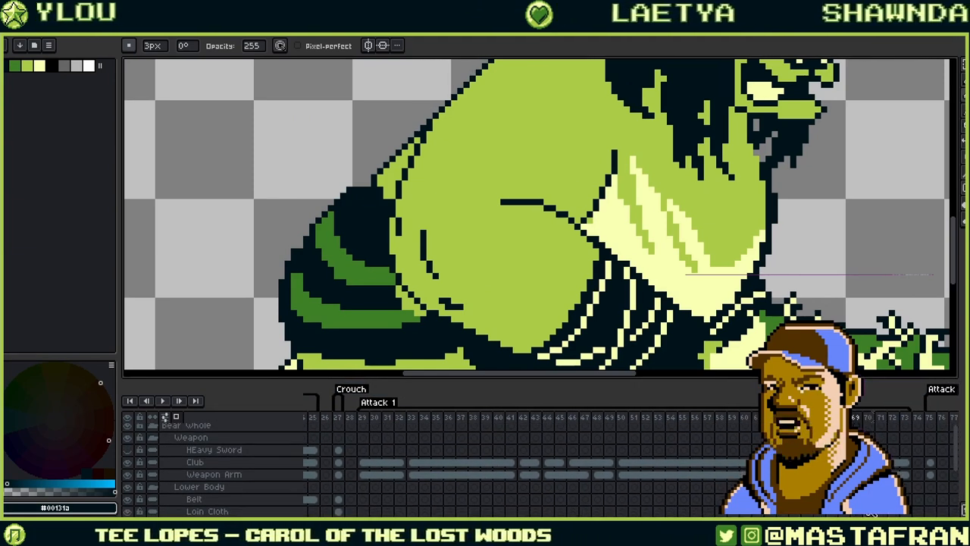
key("Left")
key("Left")
- Switch to the pencil, zoom out to the whole sprite, and turn off onion skin
key("b")
left_click_drag(535, 276, 614, 280)
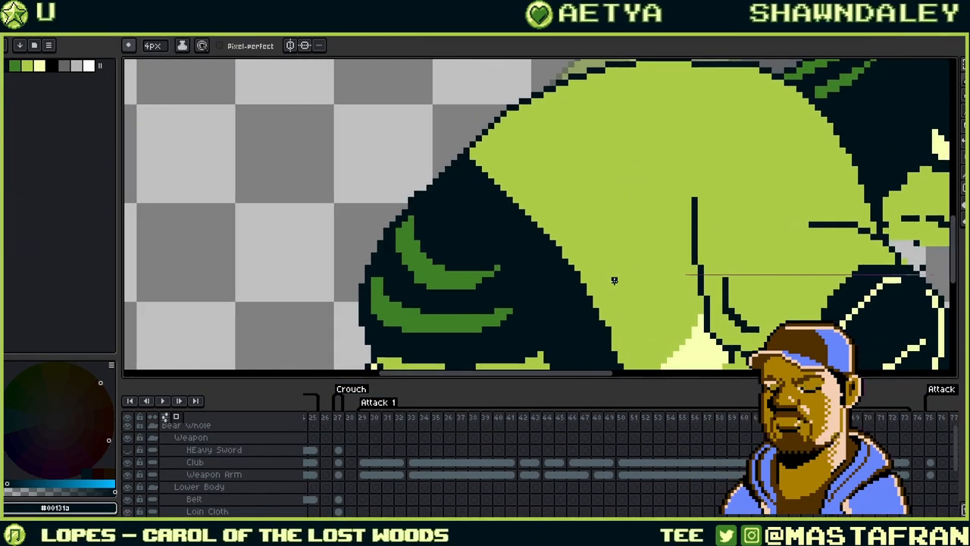
scroll(547, 275, "down", 3)
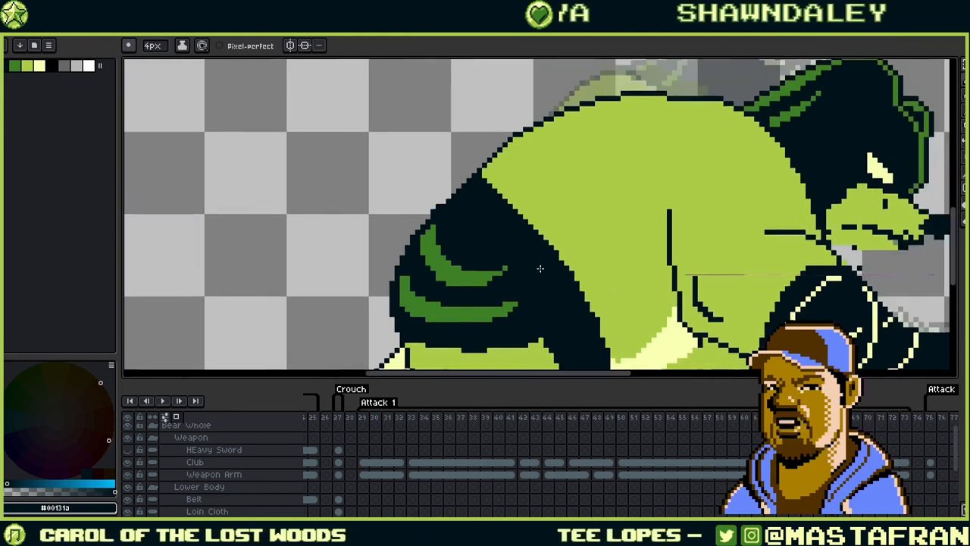
key("Left")
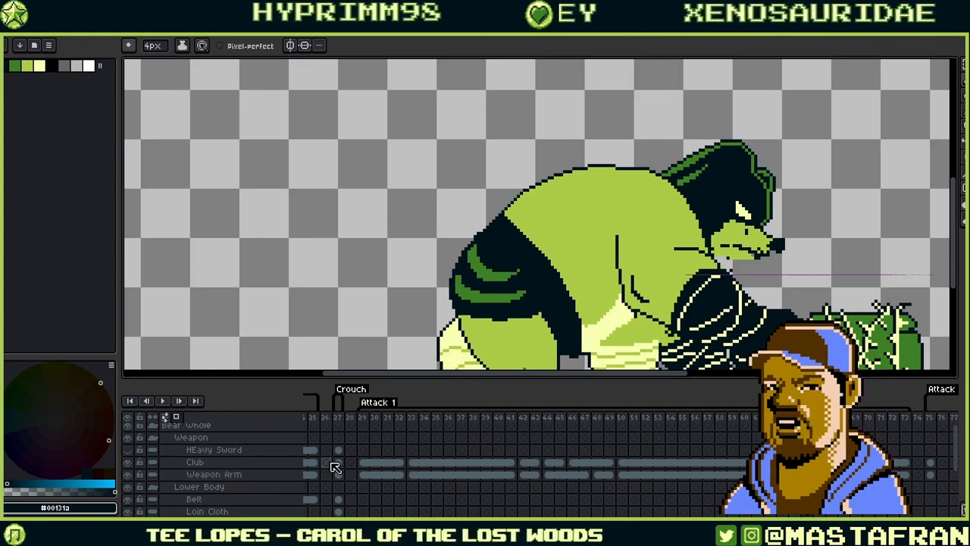
- Re-enable onion skin and settle on Attack 1 frame 49, the raised-leg pose, after checking frame 51
key("Right")
key("Right")
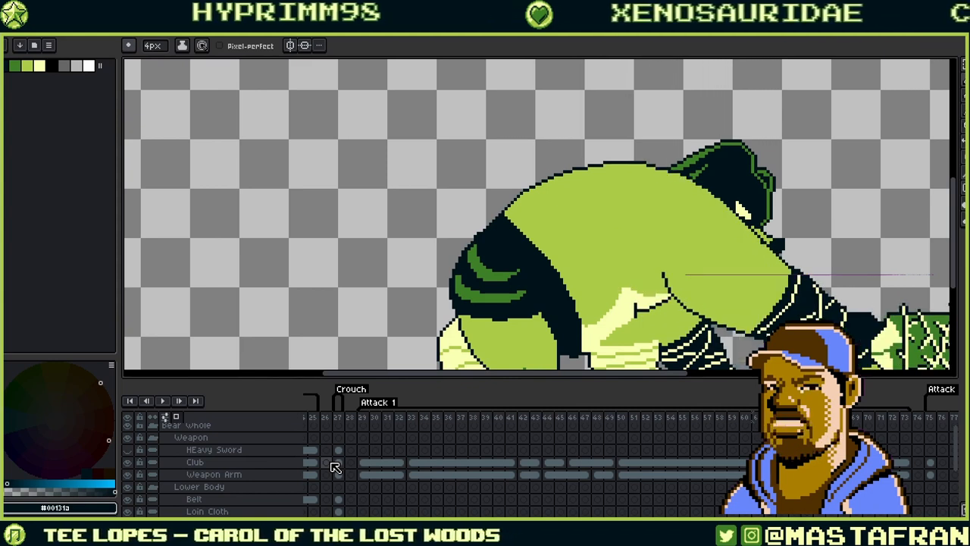
left_click_drag(650, 243, 519, 220)
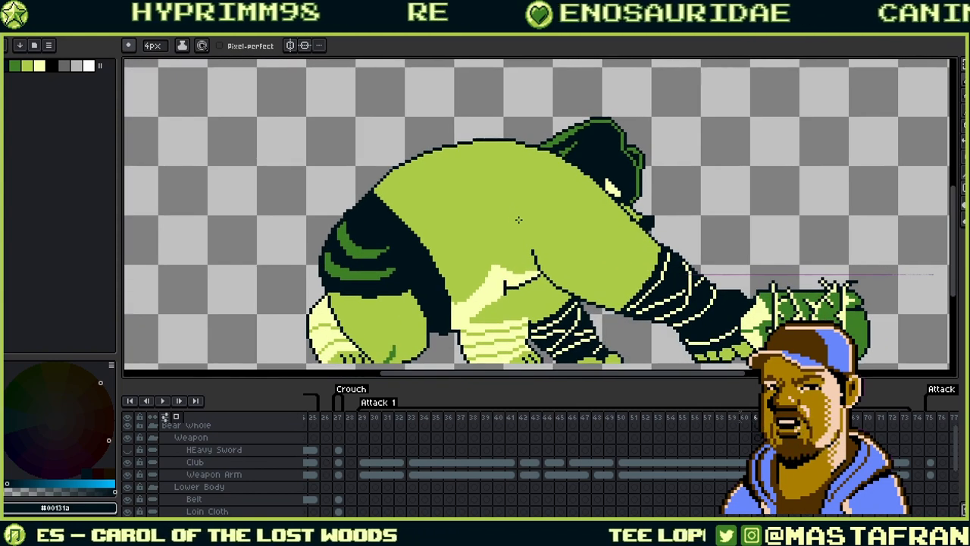
key("Right")
key("Left")
key("Left")
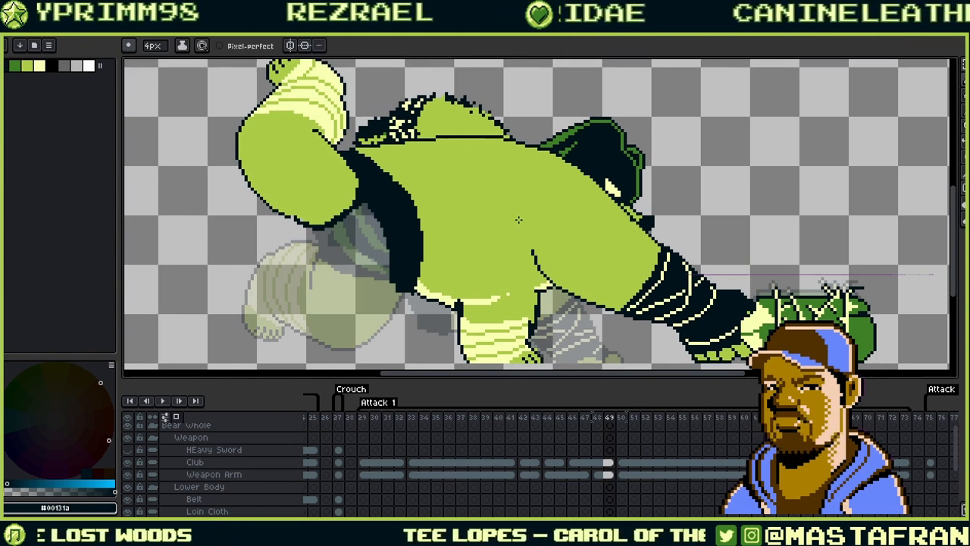
left_click_drag(446, 187, 616, 210)
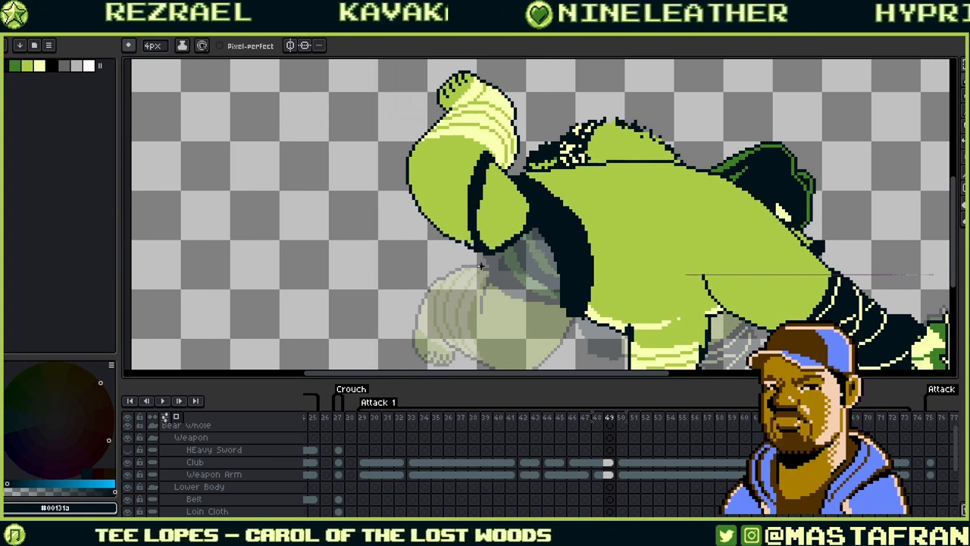
key("g")
left_click(503, 215)
left_click_drag(570, 180, 534, 242)
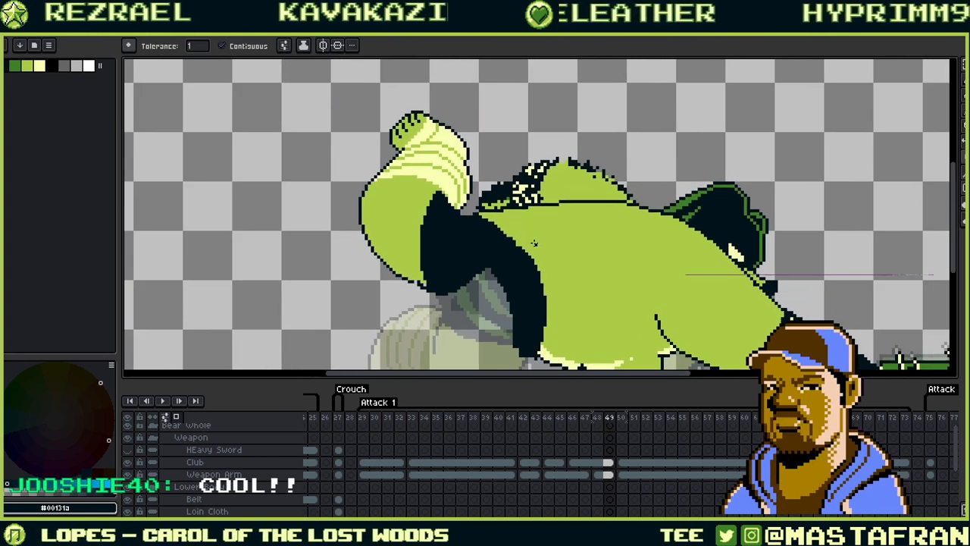
scroll(358, 261, "up", 3)
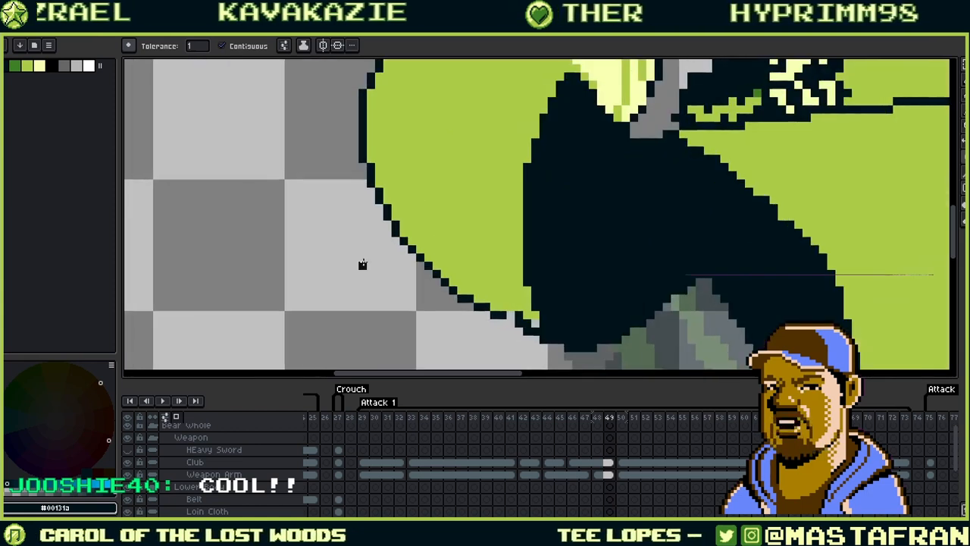
left_click(519, 313)
key("ctrl+z")
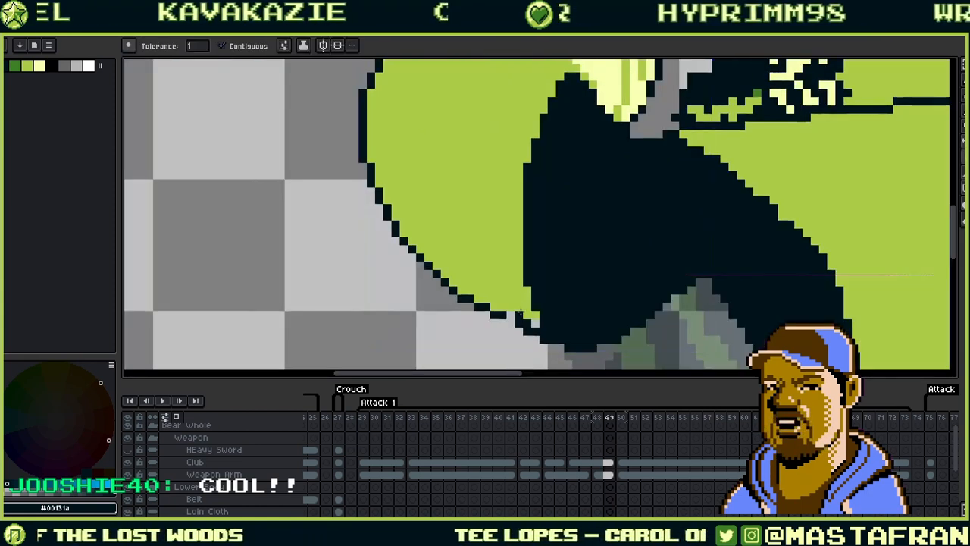
left_click(521, 298, "alt")
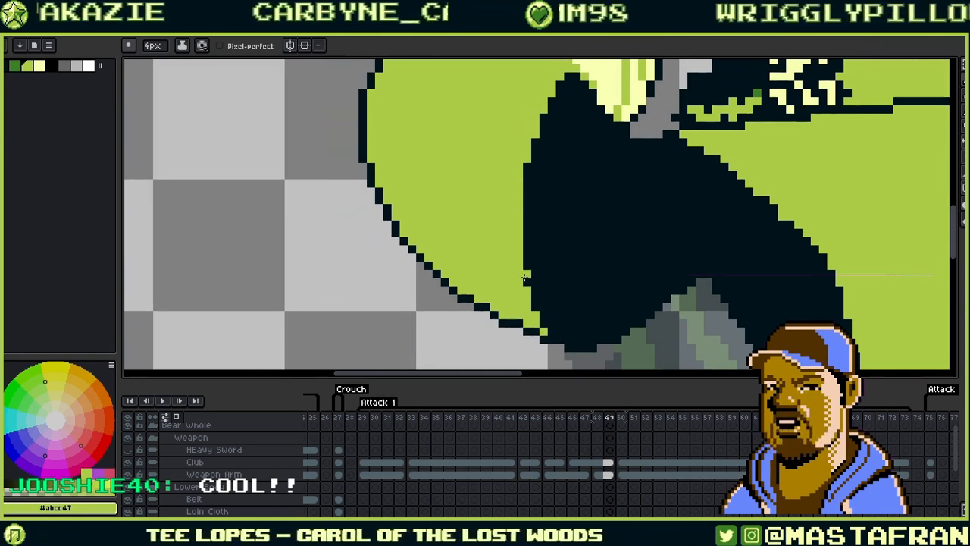
- Patch the small gaps in the ogre's outline with dark outline pixels
left_click(537, 331, "alt")
left_click(519, 331)
left_click(530, 317, "alt")
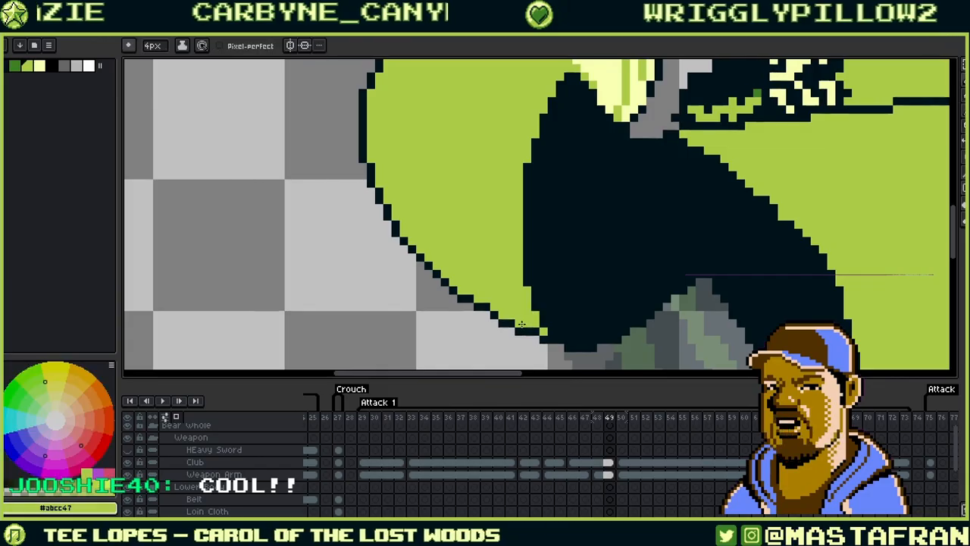
left_click(531, 331, "alt")
left_click(513, 331)
left_click_drag(554, 309, 535, 270)
left_click(522, 292, "alt")
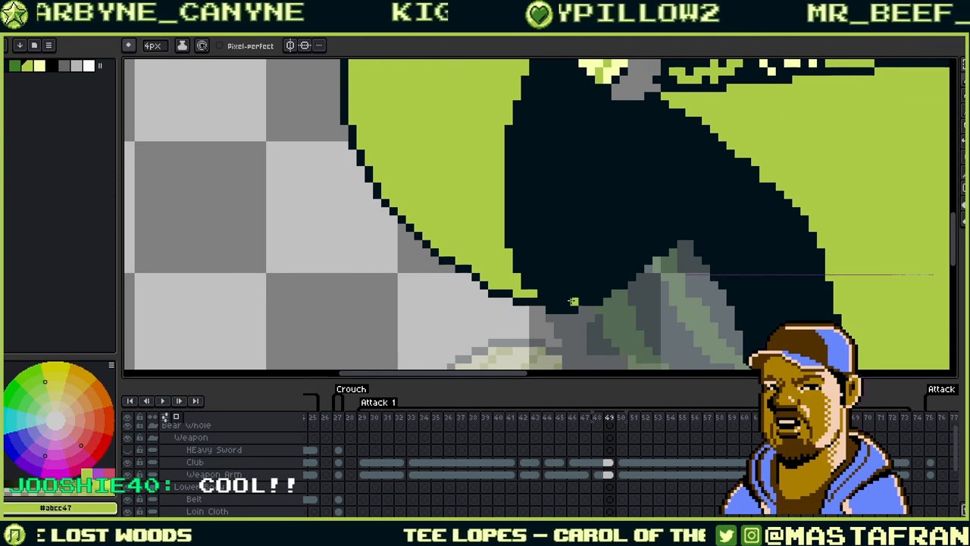
left_click(561, 304, "alt")
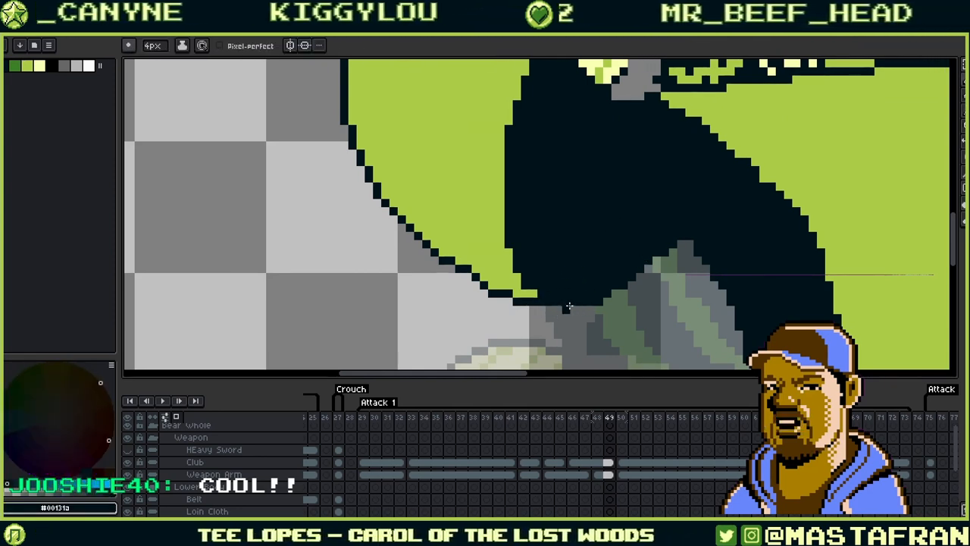
- Darken and reshape the lower edge of the club tip
left_click_drag(624, 222, 546, 271)
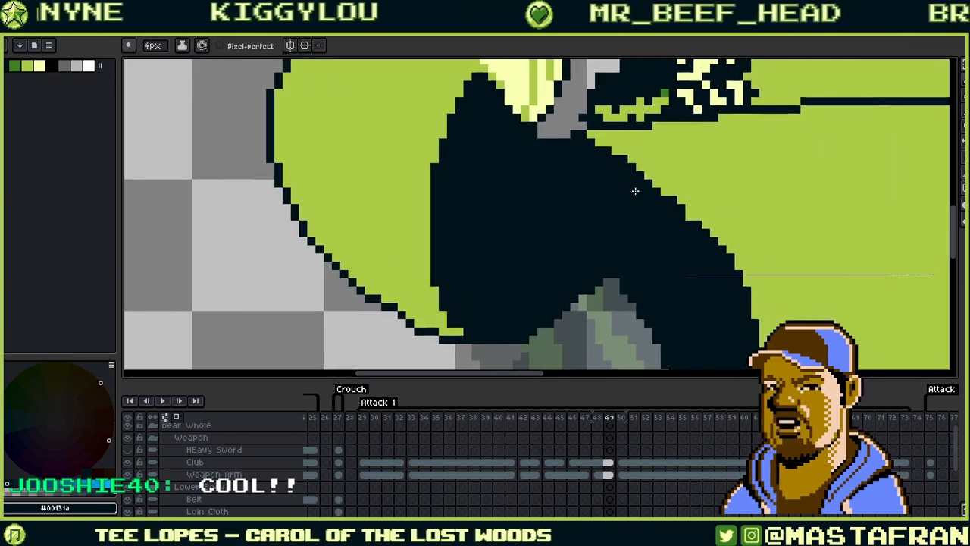
scroll(635, 191, "down", 2)
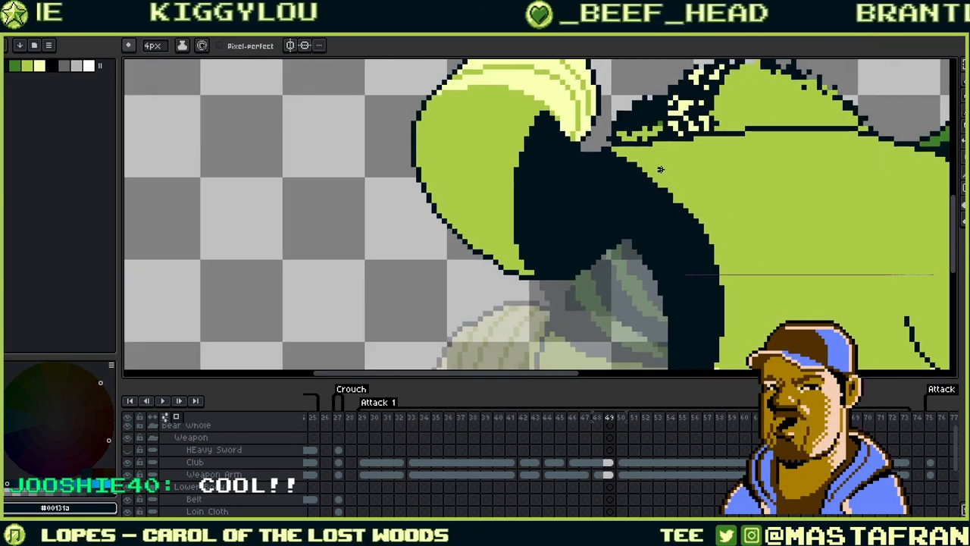
scroll(675, 175, "down", 1)
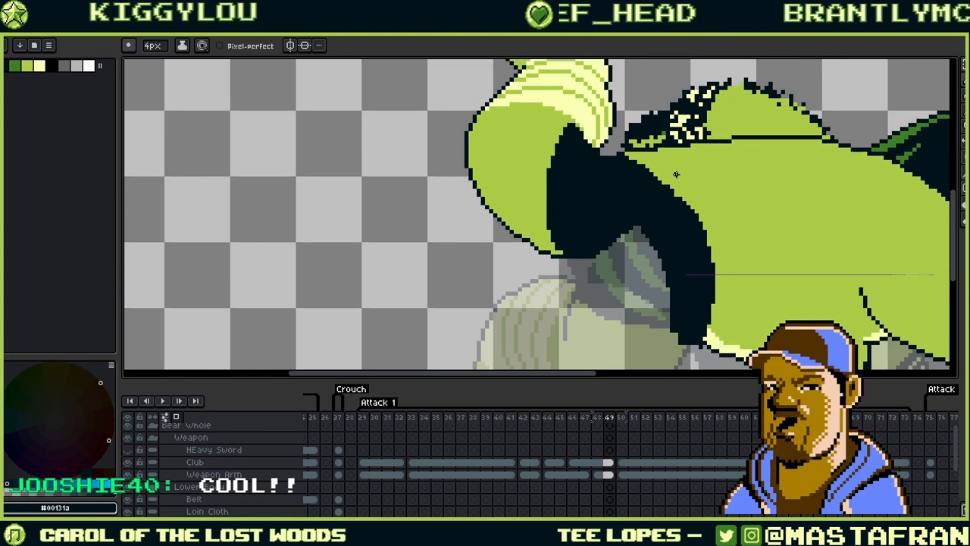
scroll(602, 261, "down", 1)
scroll(610, 257, "up", 2)
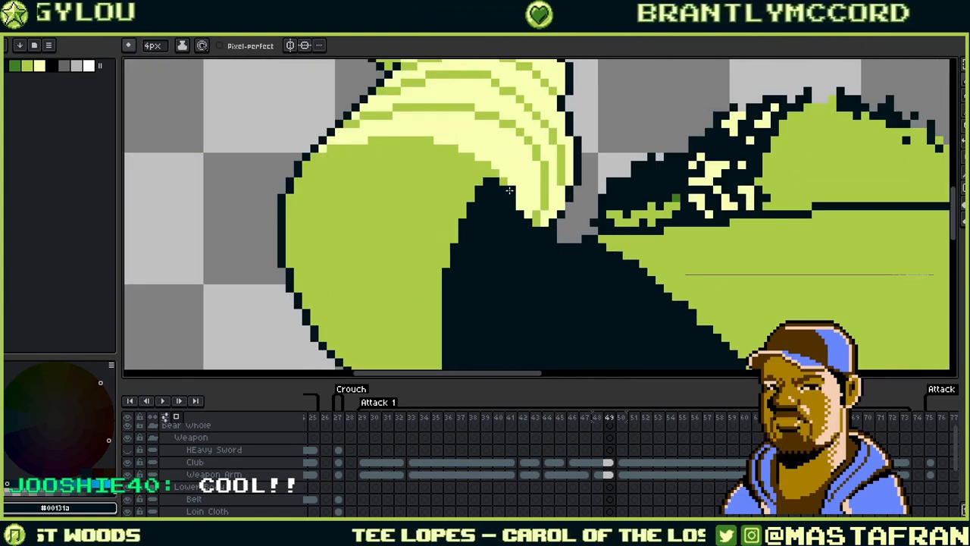
left_click_drag(530, 219, 549, 240)
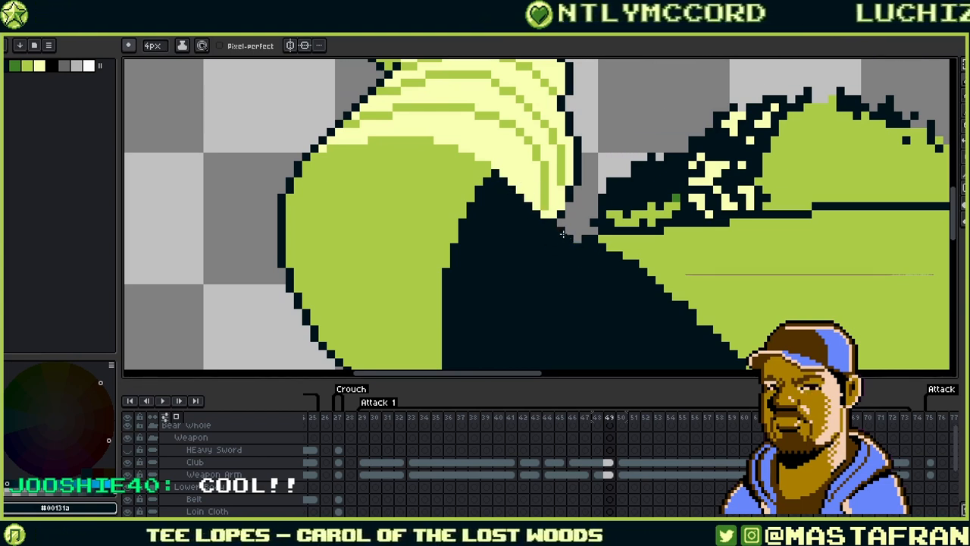
- Paint a thin curved #3d8026 green stripe down the dark thigh band
scroll(567, 227, "down", 2)
scroll(667, 164, "down", 1)
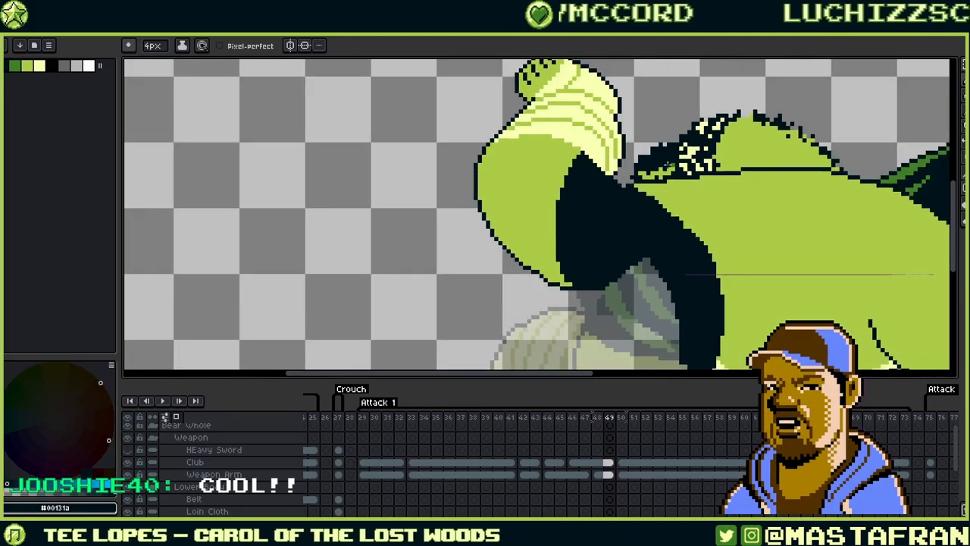
scroll(755, 171, "right", 2)
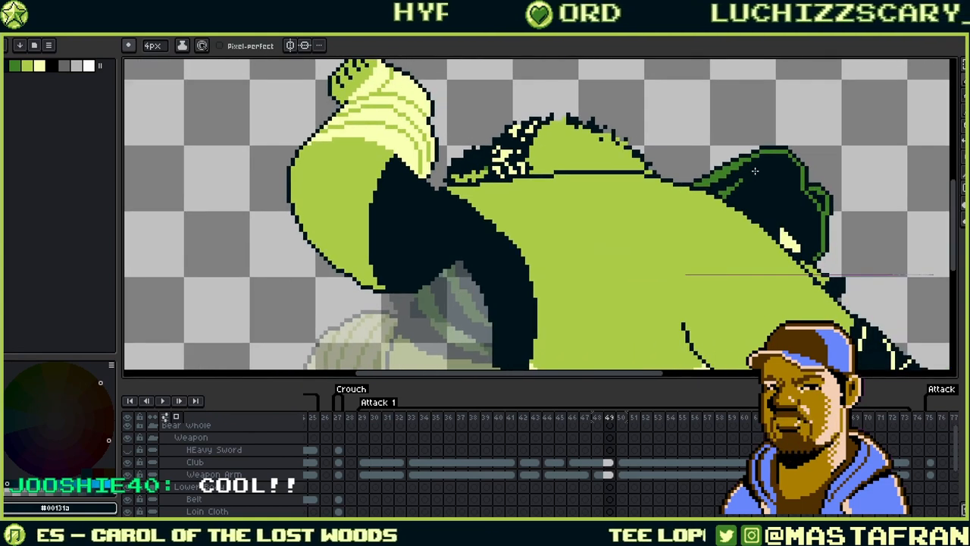
left_click(725, 166, "alt")
scroll(518, 252, "left", 1)
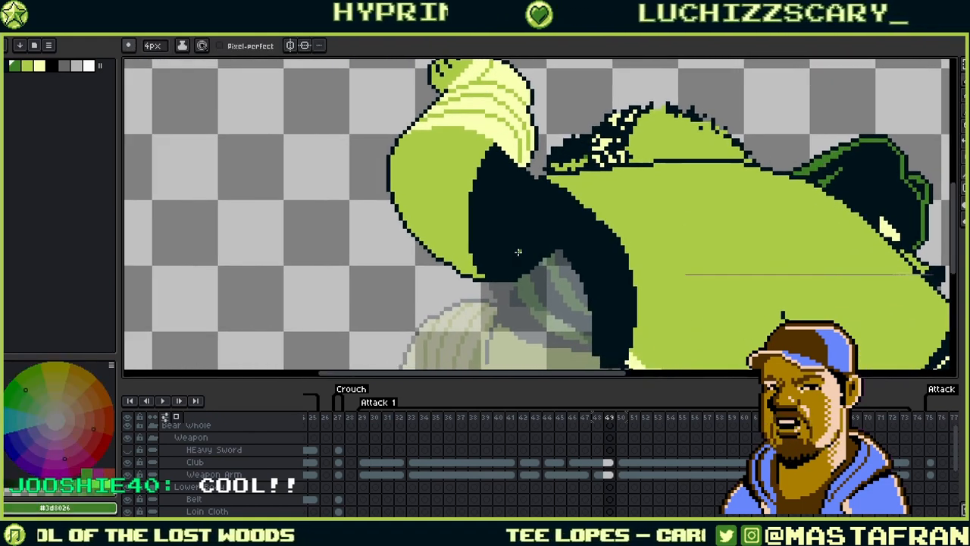
scroll(518, 252, "up", 1)
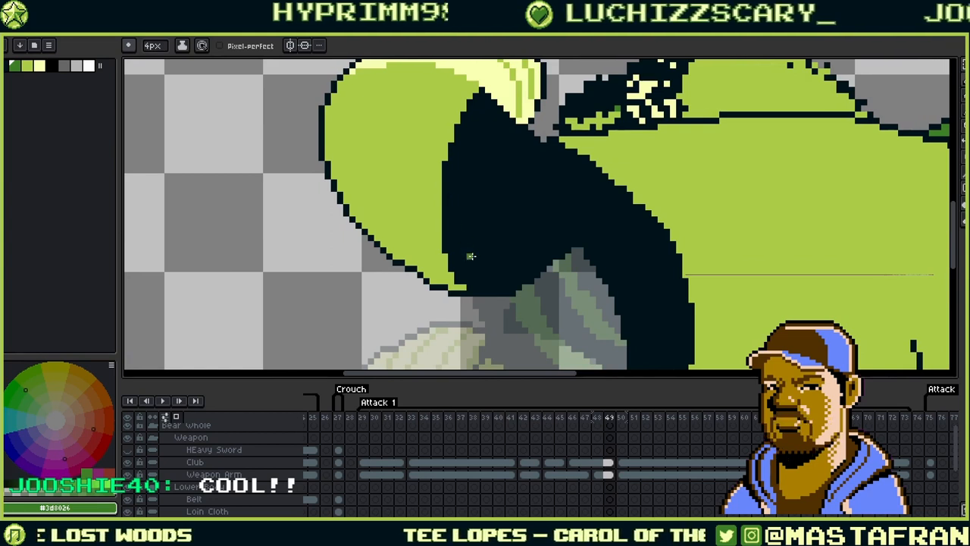
left_click_drag(476, 244, 487, 135)
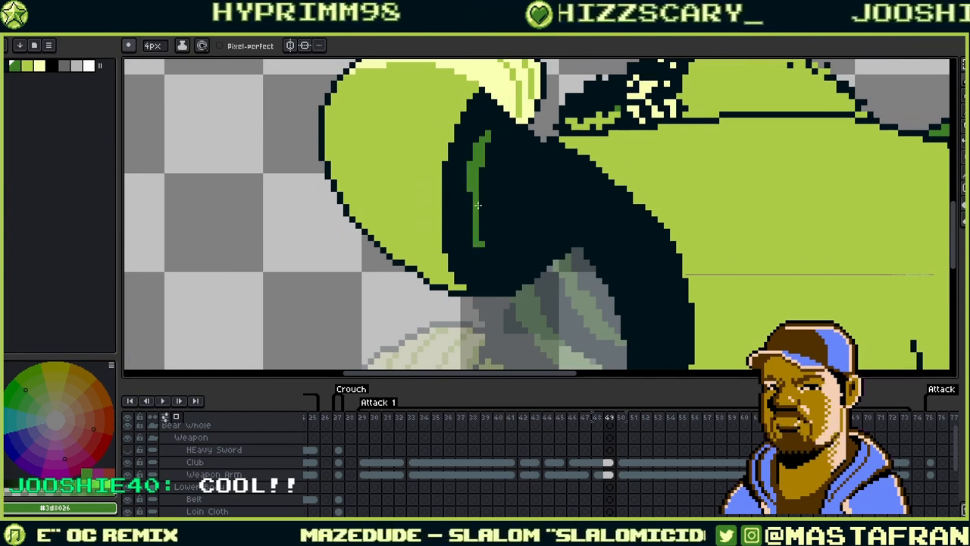
left_click(497, 111)
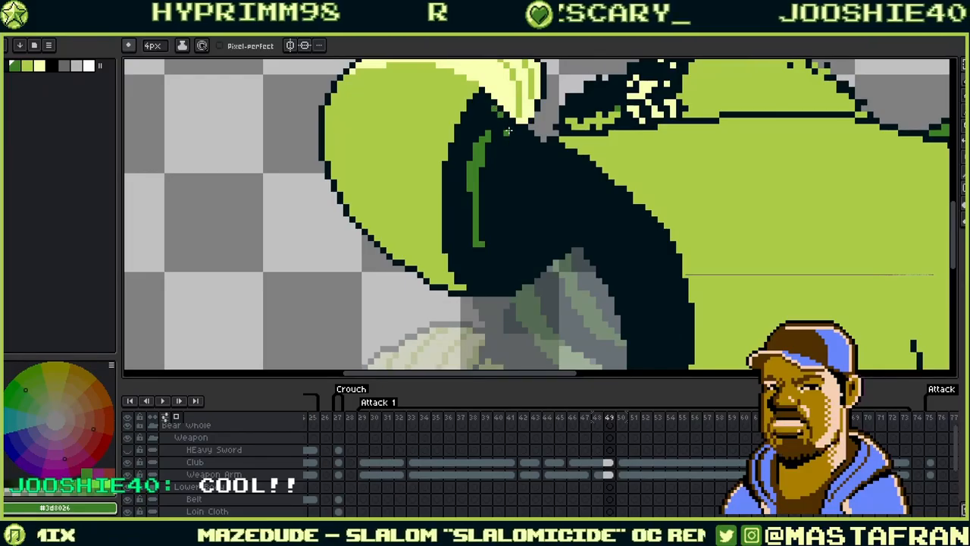
left_click(506, 120)
left_click(512, 126)
mouse_move(491, 115)
left_mouse_down()
mouse_move(474, 166)
mouse_move(500, 175)
mouse_move(509, 126)
mouse_move(475, 212)
mouse_move(499, 124)
left_mouse_up()
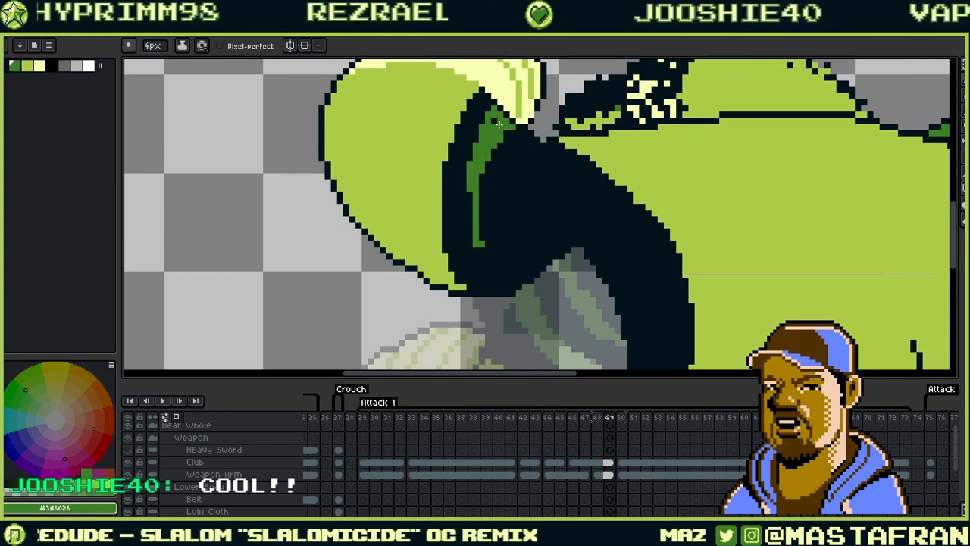
left_click(494, 120)
left_click_drag(470, 206, 470, 187)
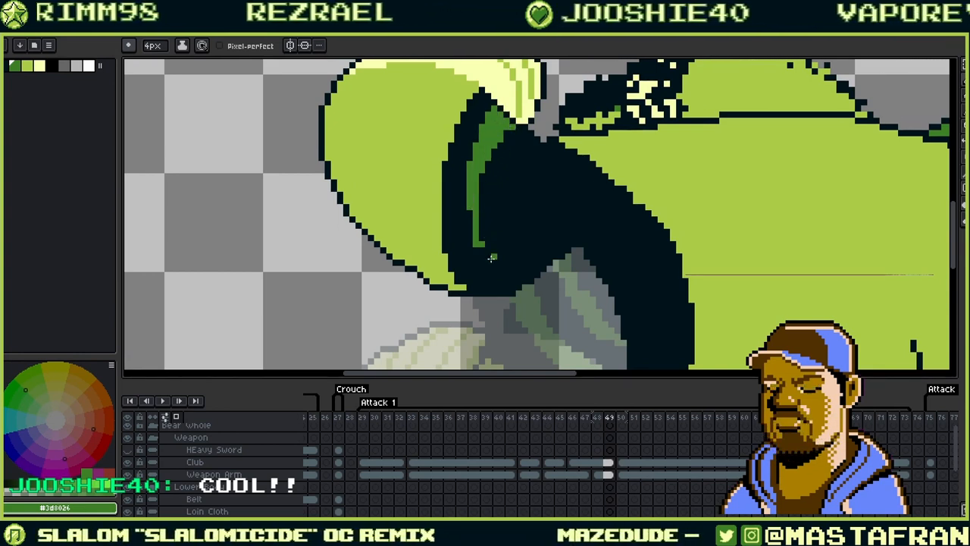
- Cover the stray green pixel at the stripe's tip and touch up with dark and green
key("alt")
left_click(478, 260, "alt")
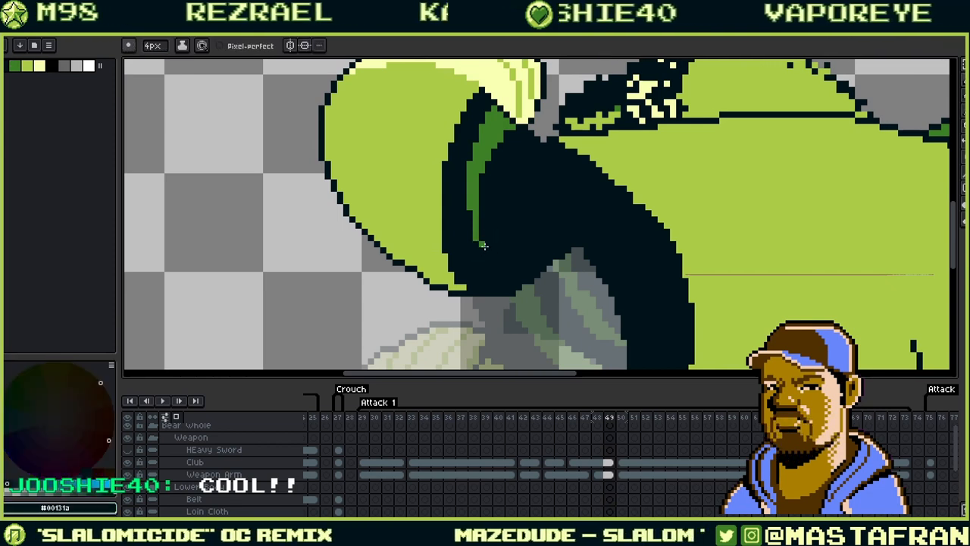
left_click(491, 250)
left_click_drag(560, 176, 505, 213)
left_click(425, 196, "alt")
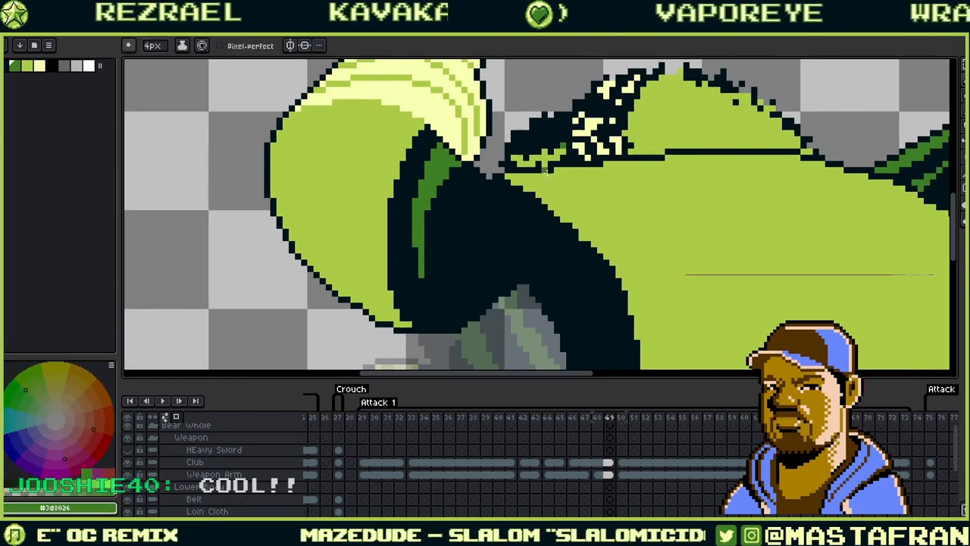
left_click(499, 185, "alt")
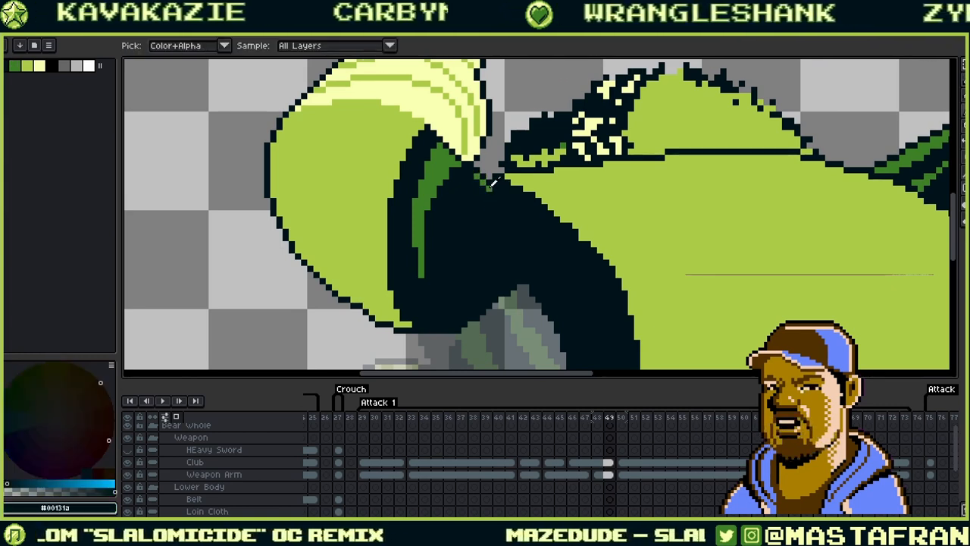
left_click(477, 188, "alt")
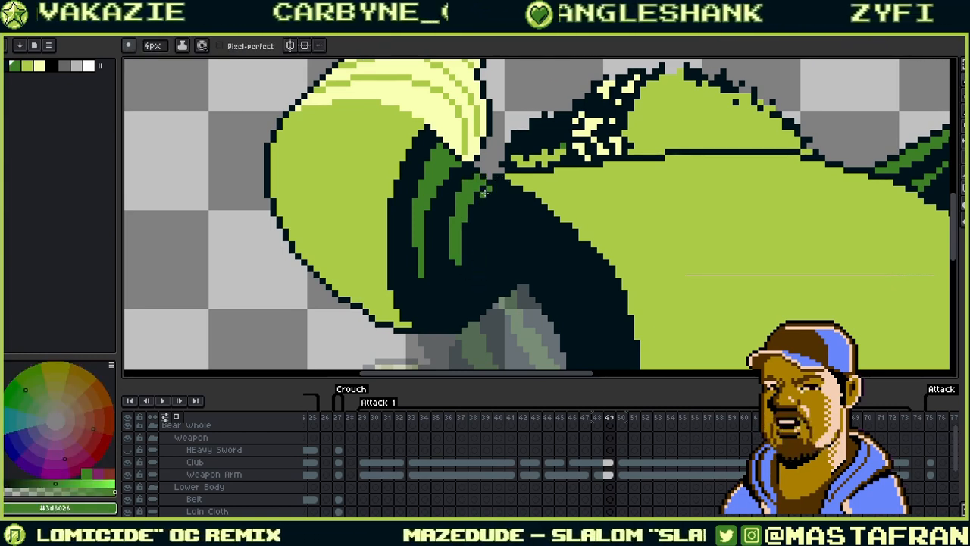
left_click(447, 213, "alt")
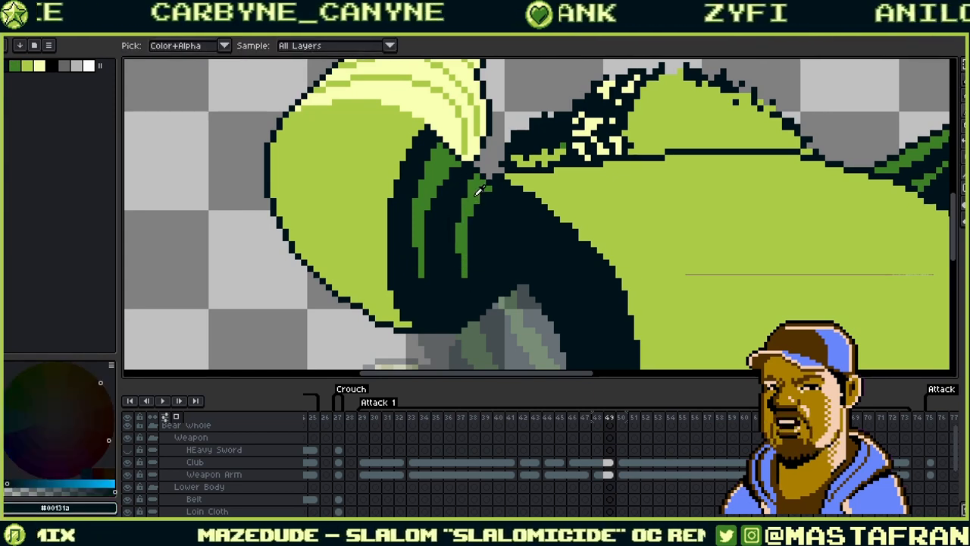
left_click(478, 190, "alt")
left_click(489, 198, "alt")
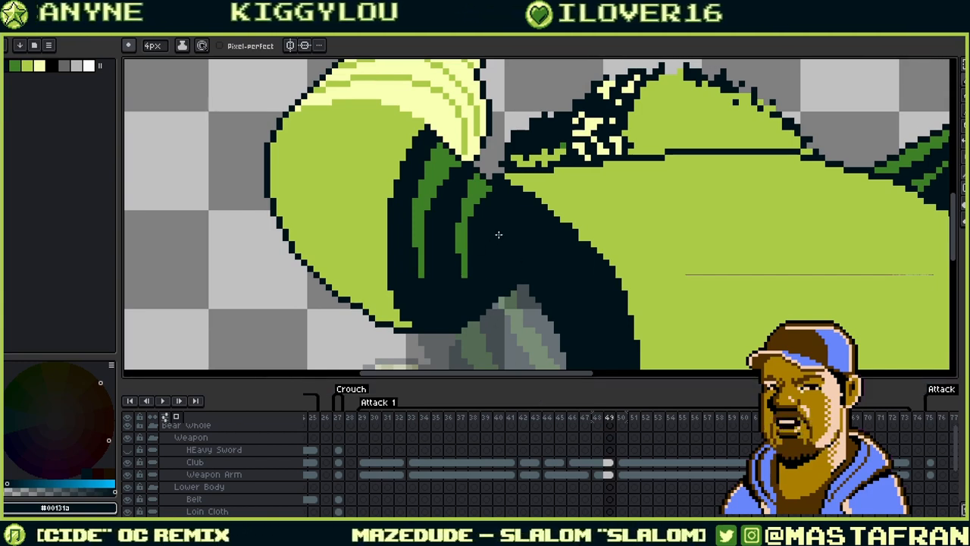
- Add a second green stripe's lower end and trim its lower-left edge dark
key("i")
left_click(467, 263, "alt")
mouse_move(470, 262)
left_mouse_down()
mouse_move(470, 272)
mouse_move(464, 263)
mouse_move(427, 275)
left_mouse_up()
left_click(470, 278, "alt")
left_click(422, 269, "alt")
left_click(426, 284, "alt")
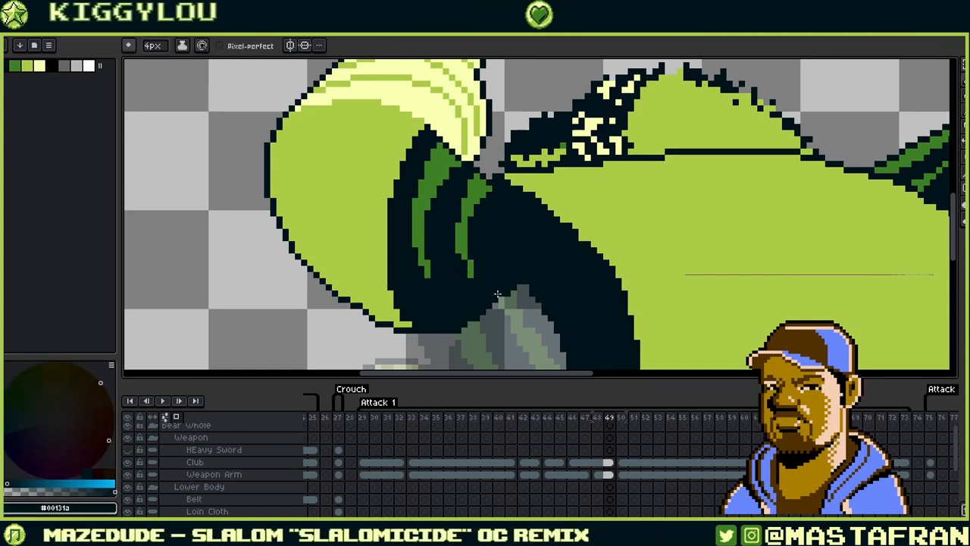
left_click(469, 268, "alt")
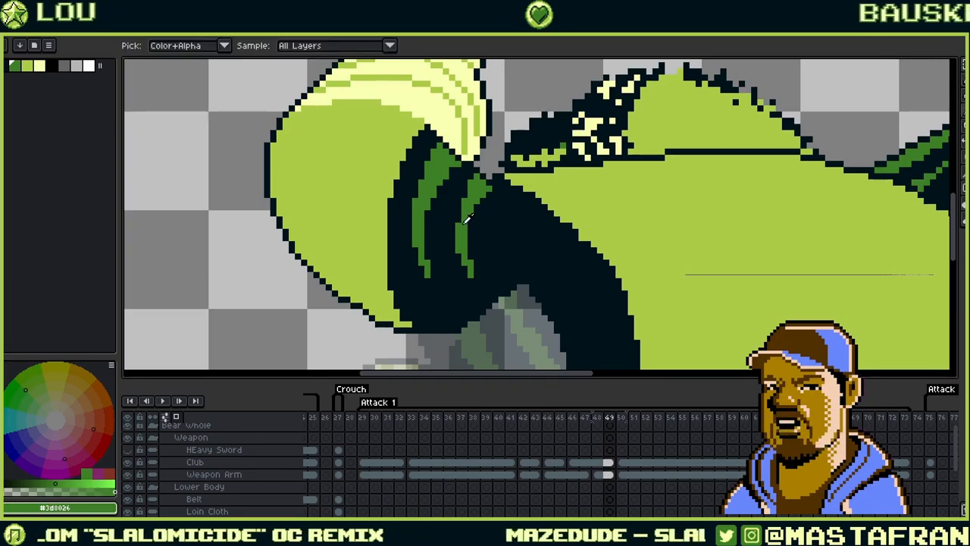
left_click(475, 206, "alt")
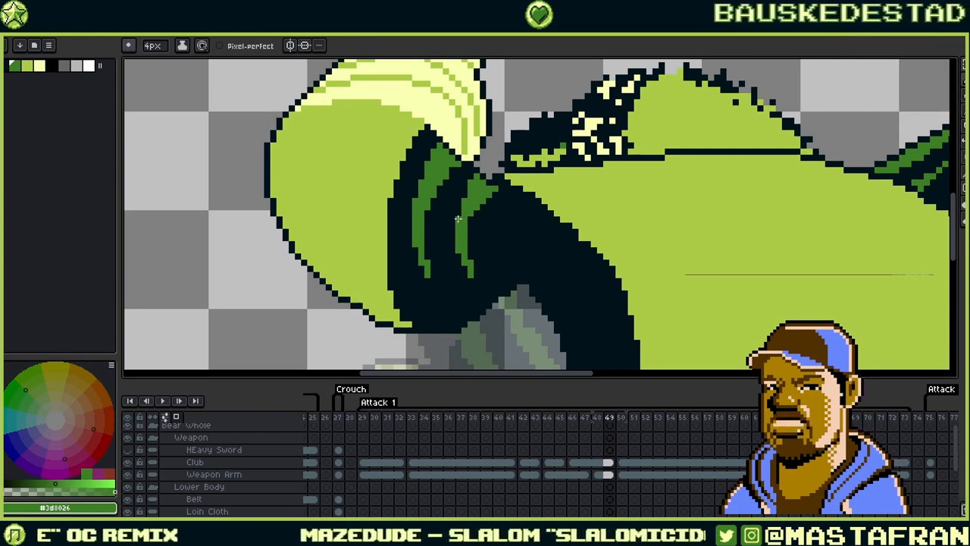
scroll(507, 163, "left", 3)
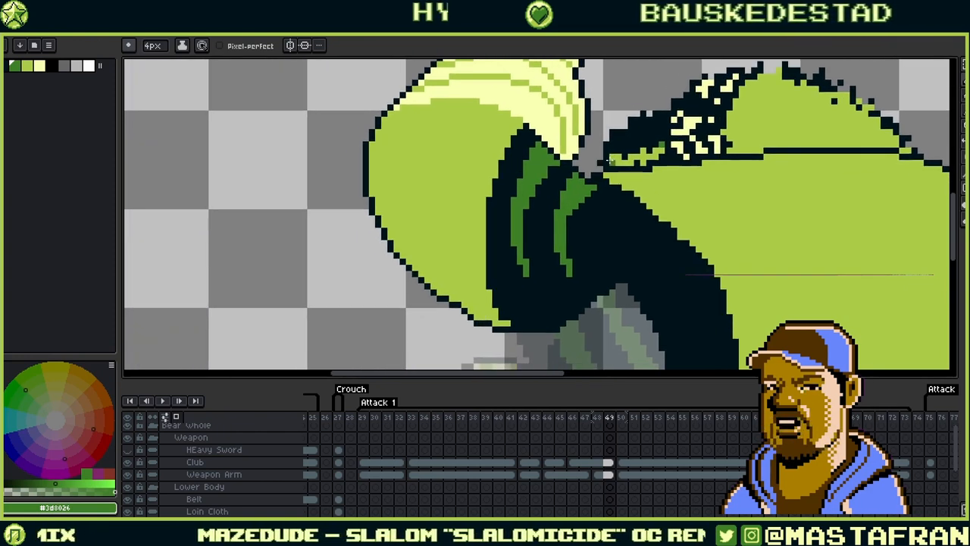
- Trim the left stripe's right and lower-left edges with dark #00131a pixels
left_click(527, 258, "alt")
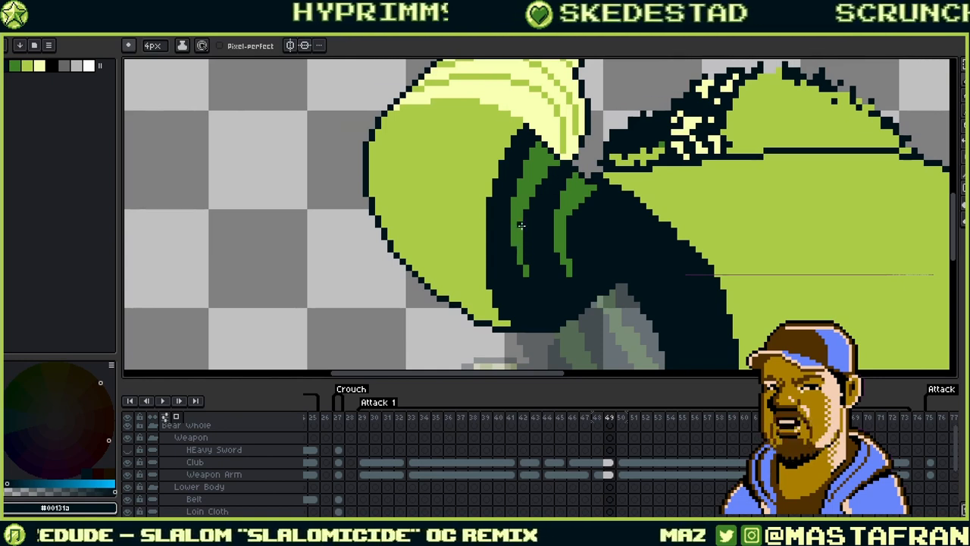
mouse_move(531, 222)
left_mouse_down()
mouse_move(531, 234)
mouse_move(512, 216)
mouse_move(525, 171)
left_mouse_up()
left_click(515, 225, "alt")
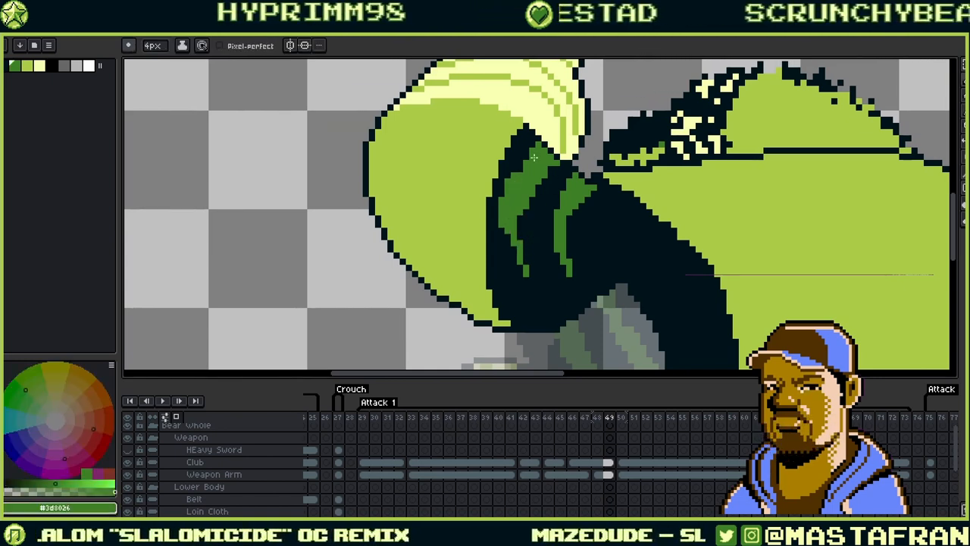
left_click(506, 239, "alt")
left_click_drag(501, 225, 514, 169)
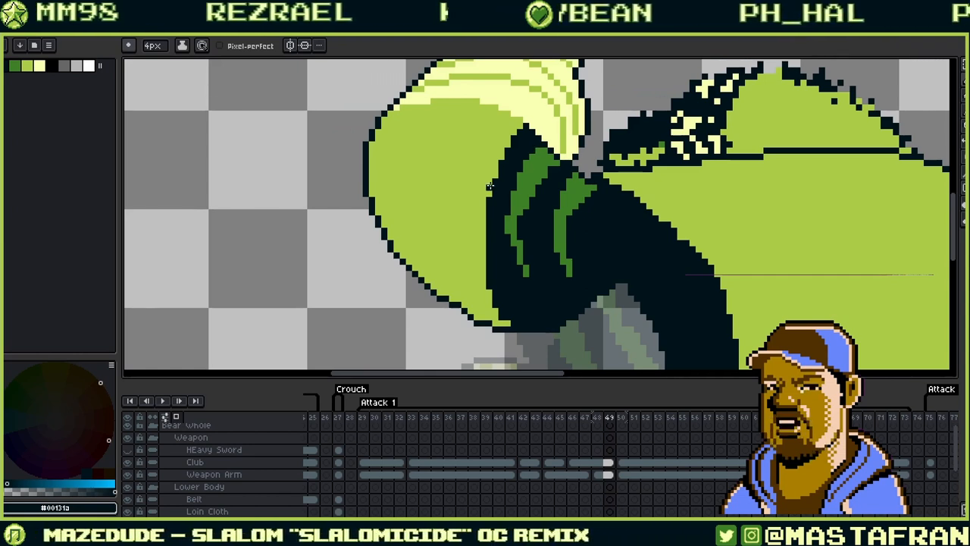
- Tidy the stripe edges further along the thigh, alternating green #3d8026 and dark, then zoom out
key("i")
left_click(522, 228)
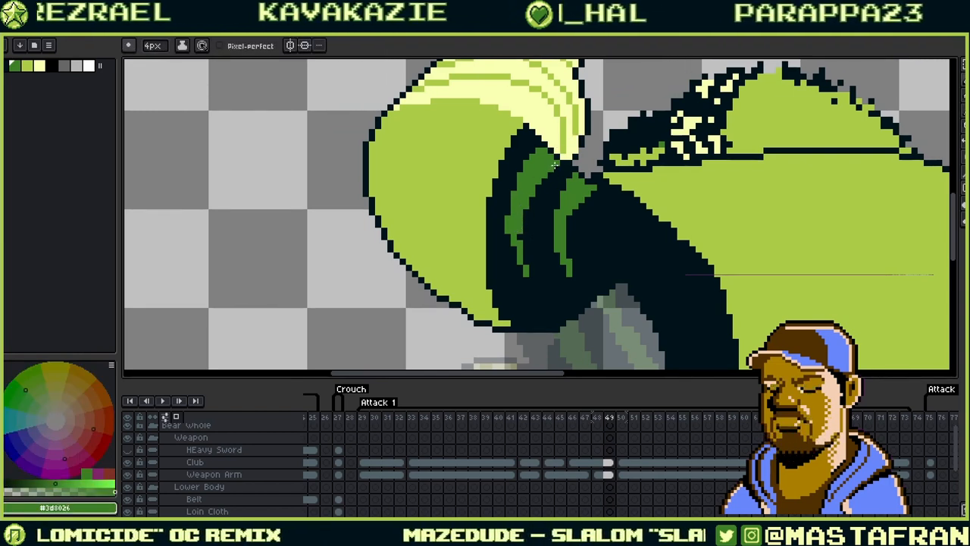
left_click(521, 231, "alt")
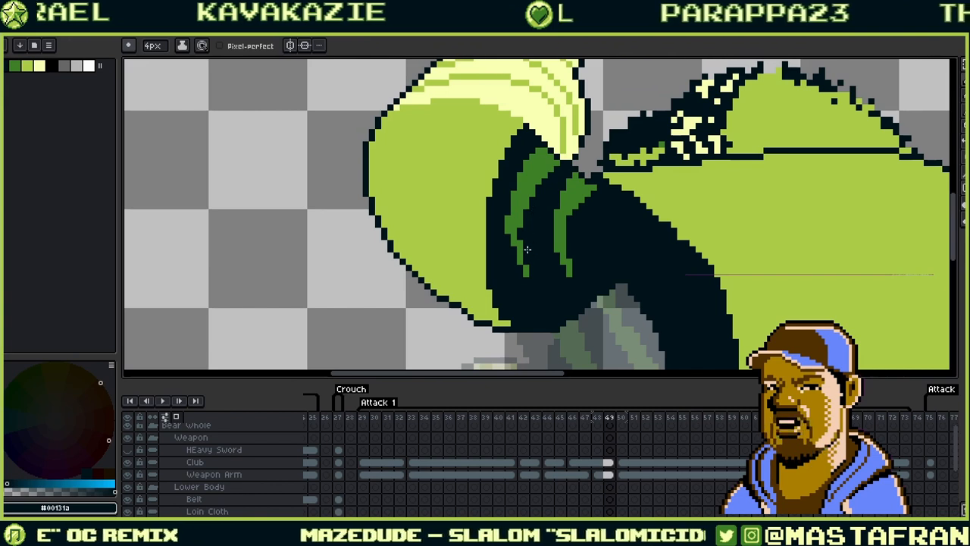
left_click_drag(571, 223, 514, 220)
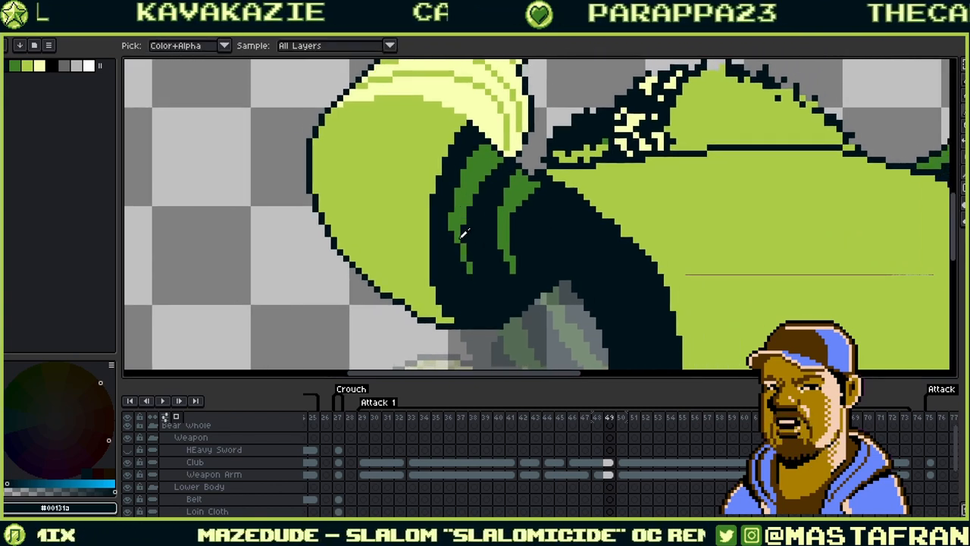
left_click(457, 241, "alt")
left_click_drag(630, 184, 541, 219)
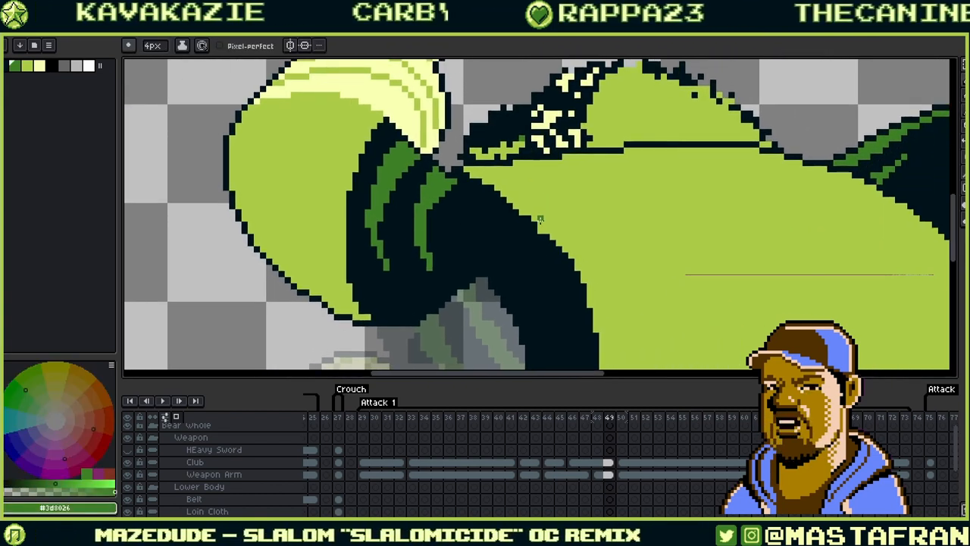
left_click(440, 246, "alt")
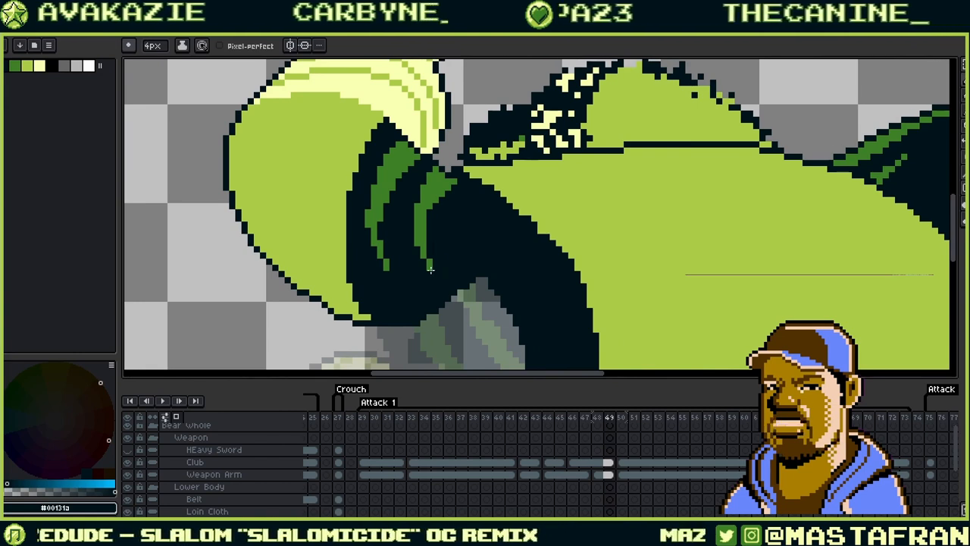
left_click(428, 262, "alt")
left_click_drag(573, 191, 474, 206)
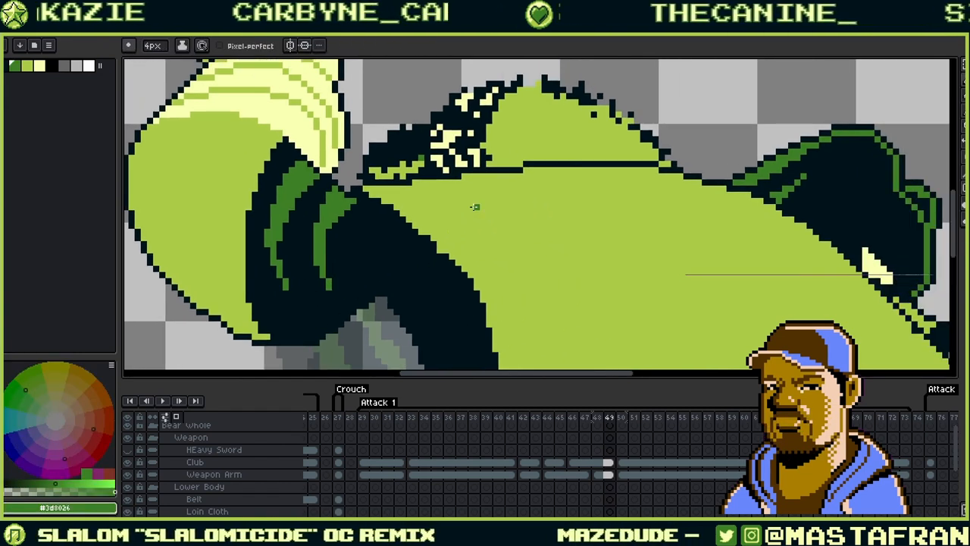
scroll(474, 206, "down", 2)
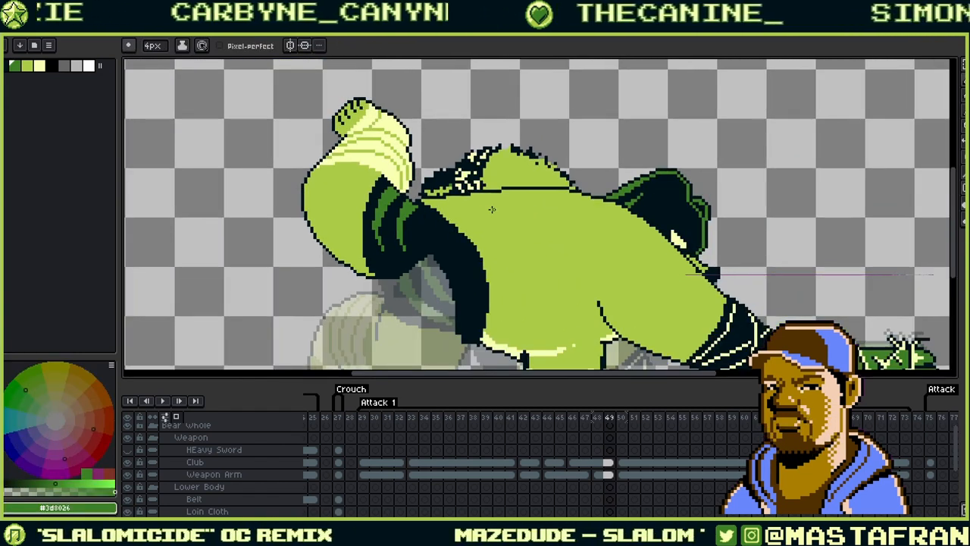
- Step through frames 45–55 comparing the thigh stripes, stopping on frame 46
key("Left")
key("Right")
key("Right")
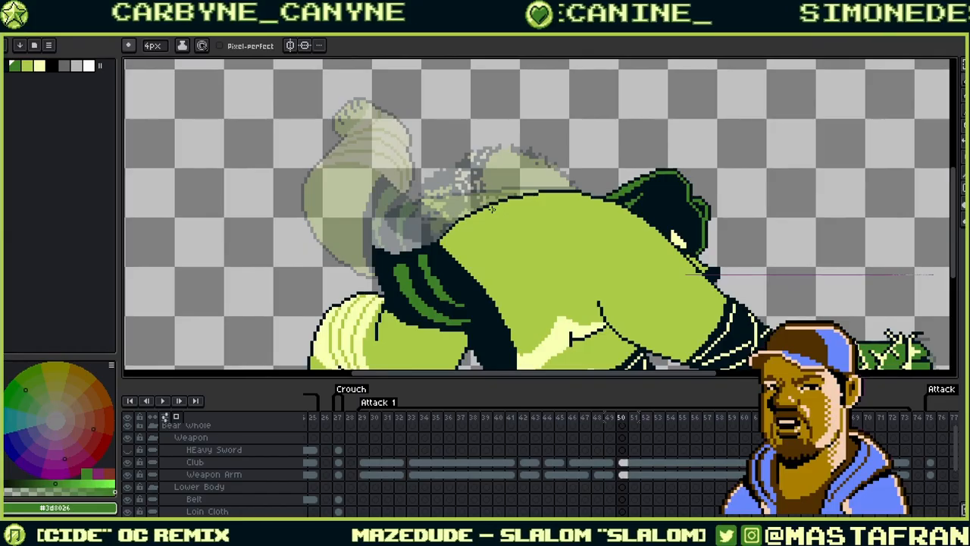
key("Left")
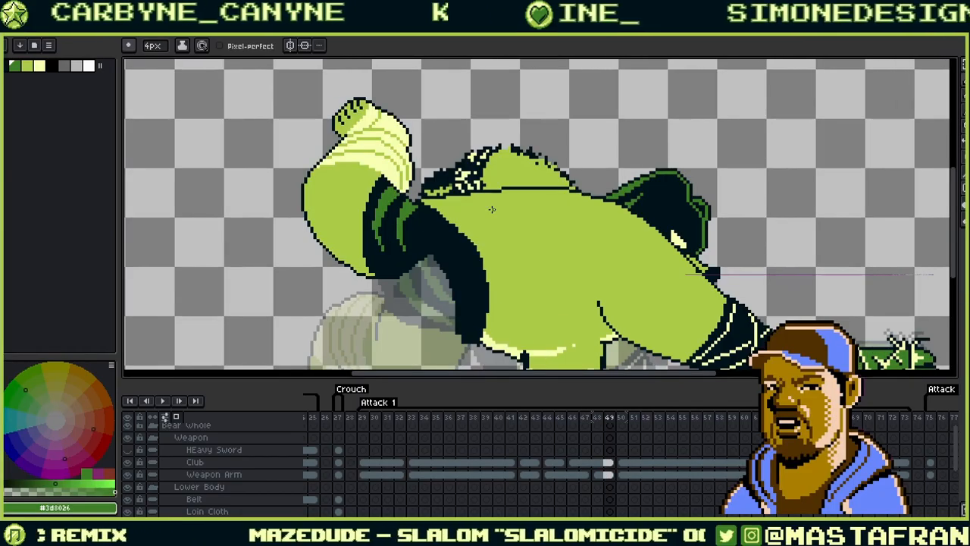
key("Left")
key("Left")
key("Left")
key("Left")
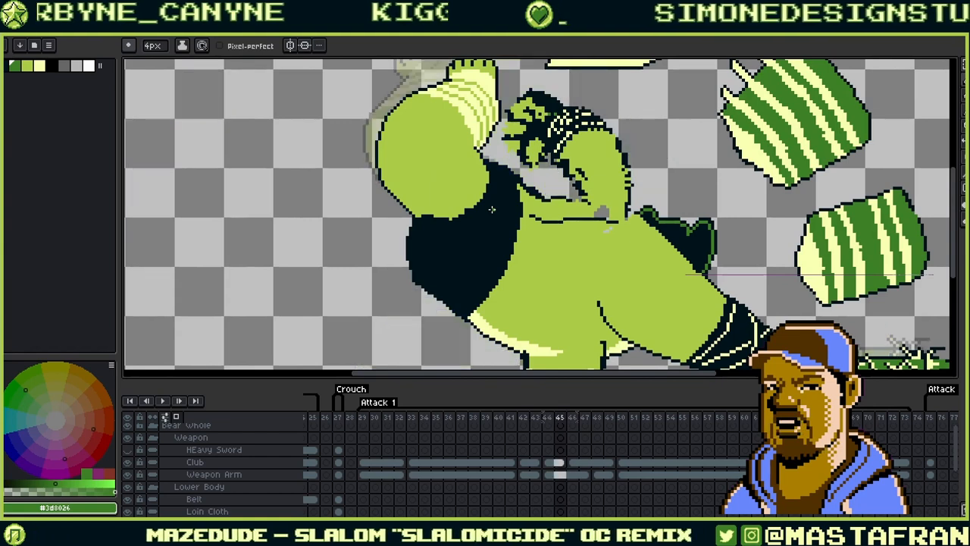
key("Right")
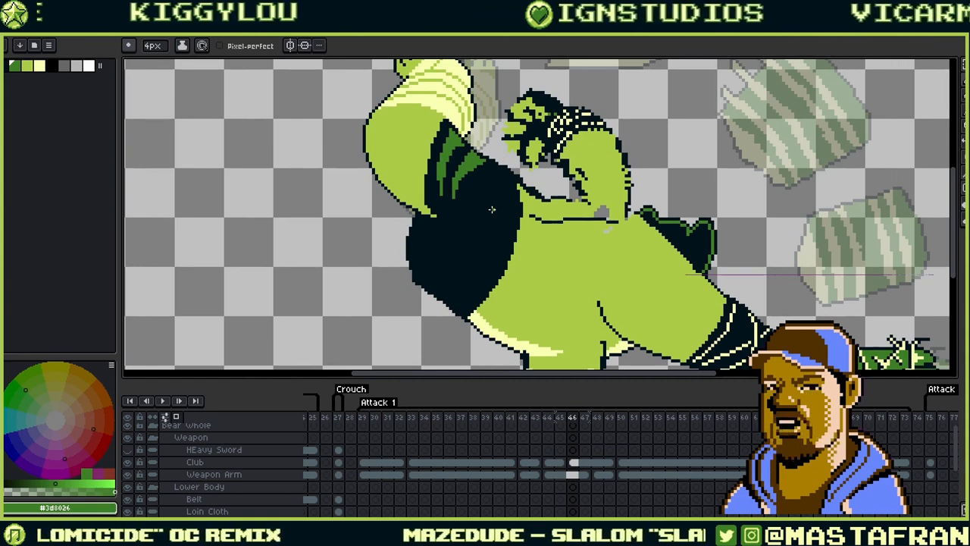
key("Right")
key("Right")
key("Right")
key("Right")
key("Right")
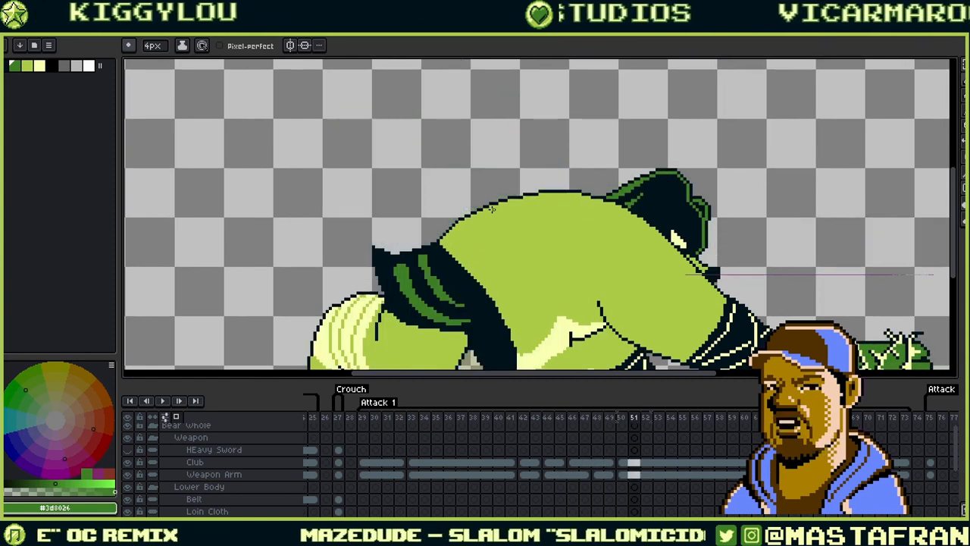
key("Right")
key("Right")
key("Right")
key("Right")
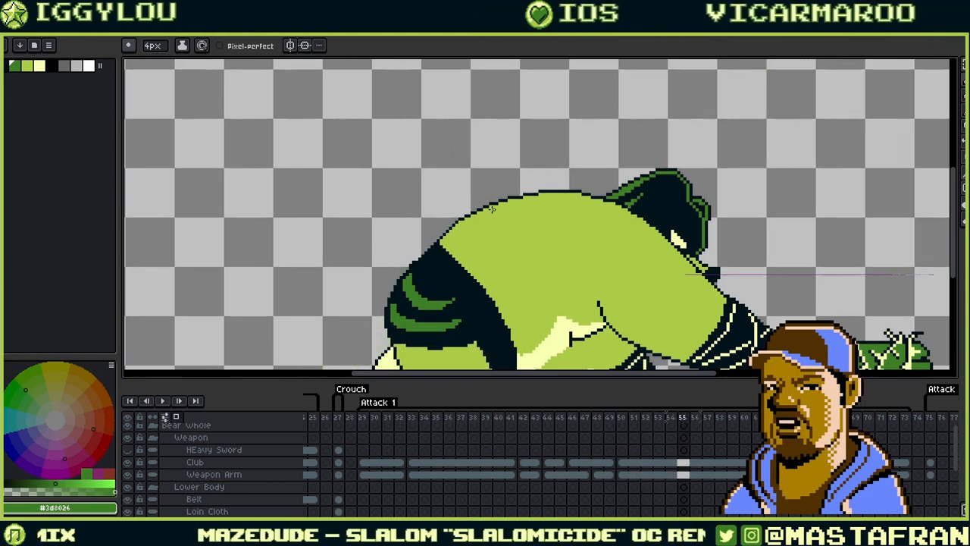
key("Left")
key("Left")
key("Left")
key("Left")
key("Left")
key("Left")
key("Left")
key("Left")
key("Left")
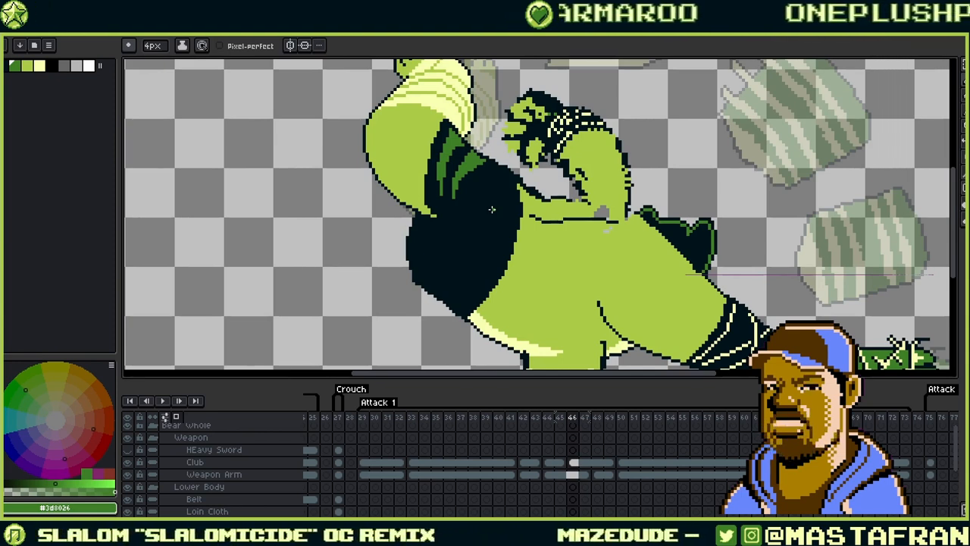
scroll(484, 137, "up", 1)
- Advance to frame 48, glancing at frames 49–50, with the thigh stripes in view
left_click_drag(483, 137, 588, 230)
left_click(570, 215, "alt")
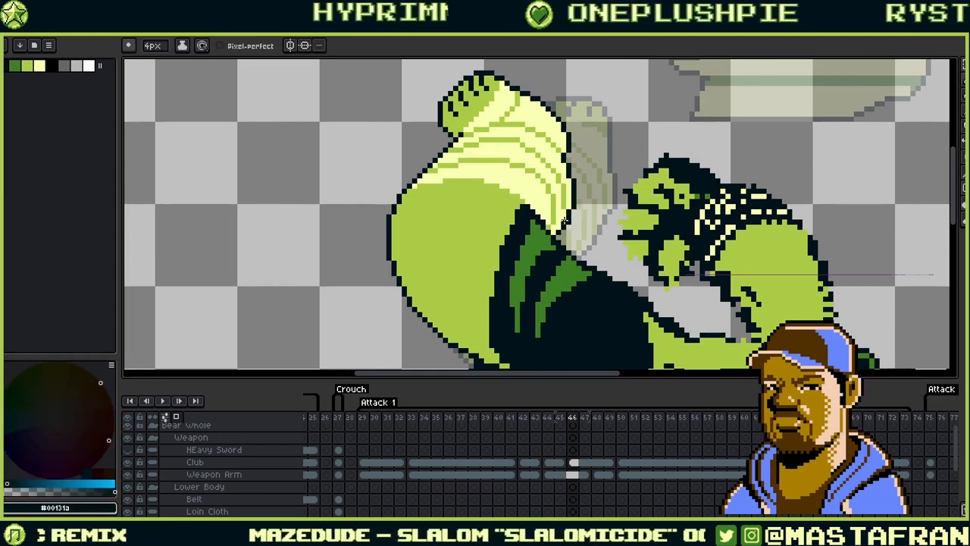
left_click_drag(720, 158, 657, 134)
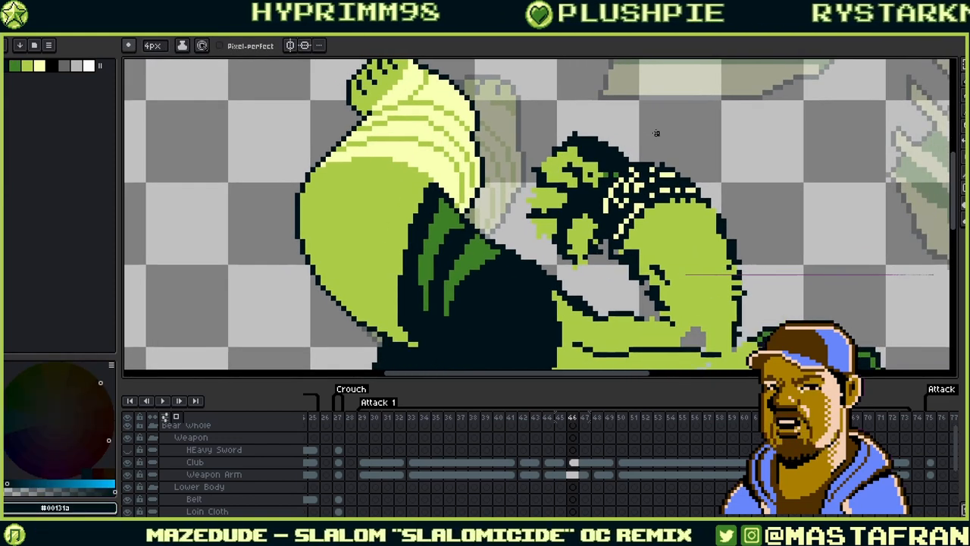
key("period")
key("Right")
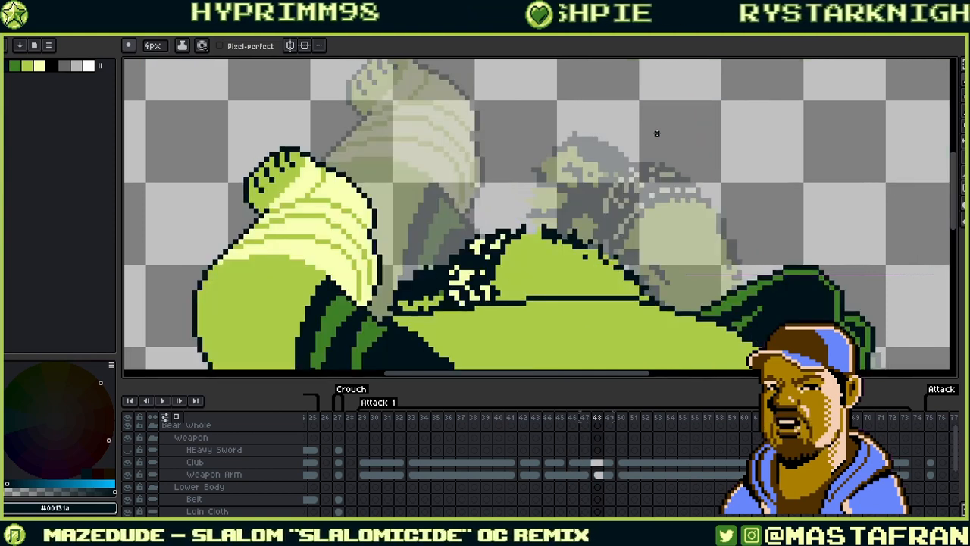
left_click_drag(480, 274, 582, 134)
scroll(581, 134, "down", 2)
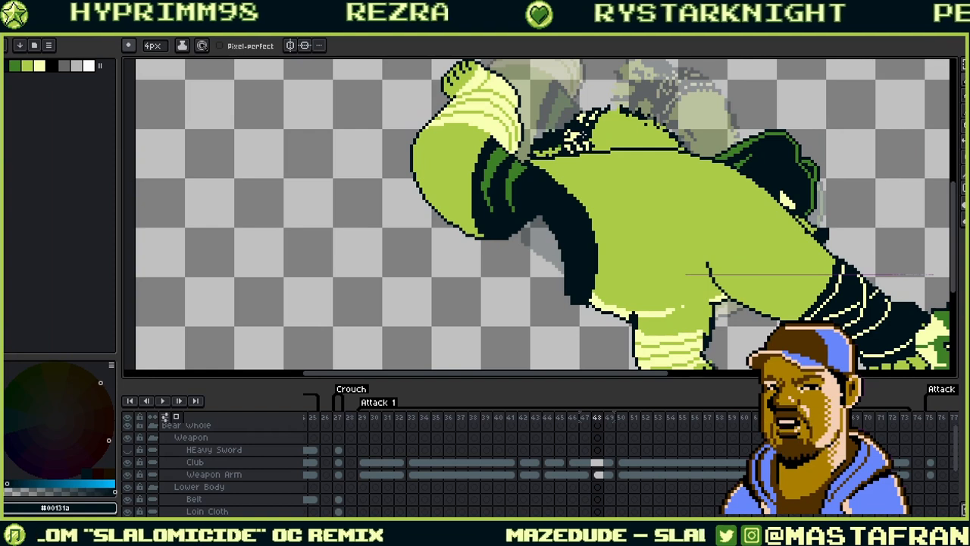
key("Right")
key("Right")
key("Left")
key("Left")
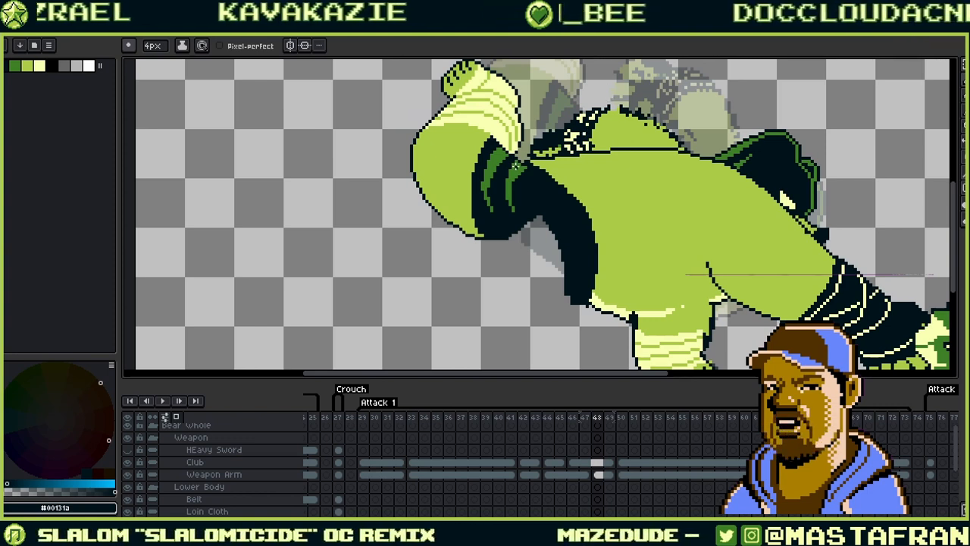
- Fill the notch in frame 48's left stripe with green #3d8026
scroll(517, 164, "up", 2)
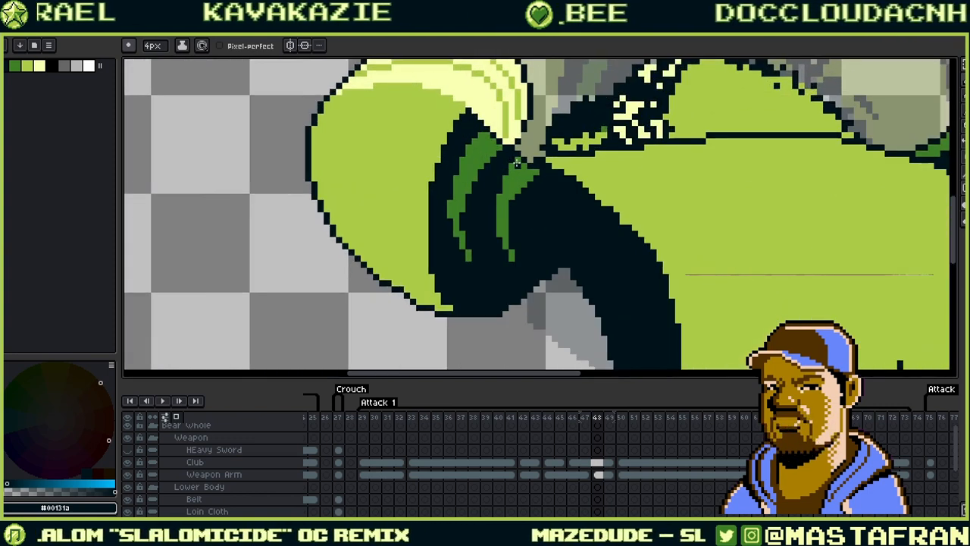
left_click(513, 208, "alt")
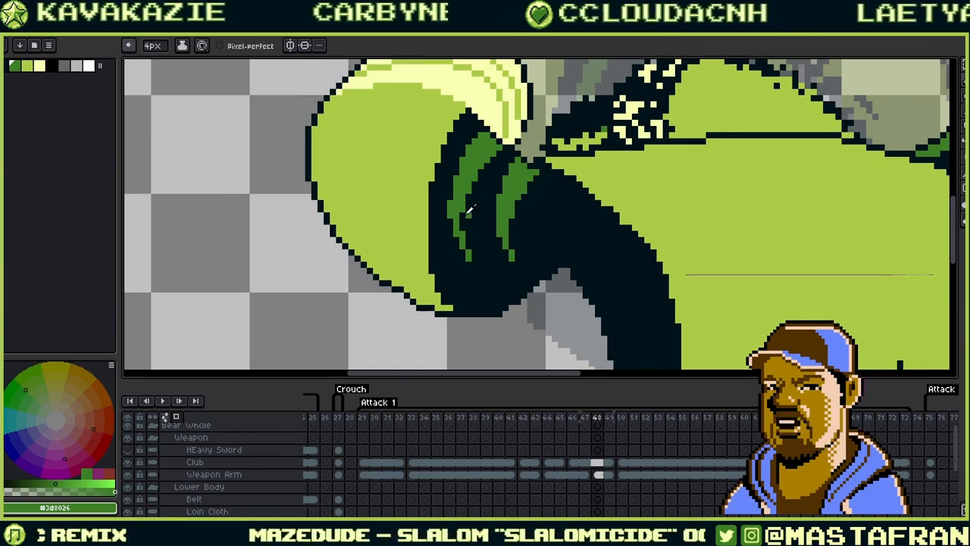
left_click_drag(463, 214, 462, 228)
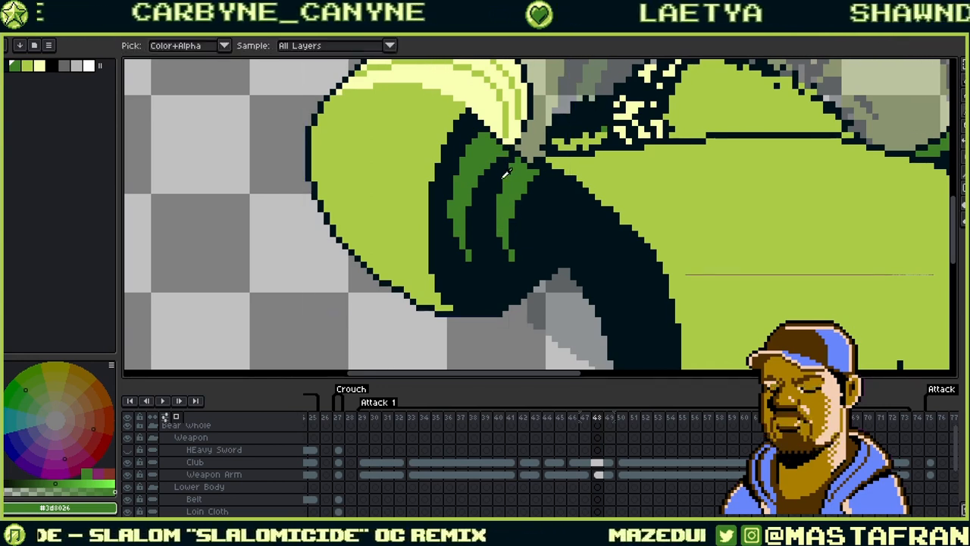
left_click(505, 153, "alt")
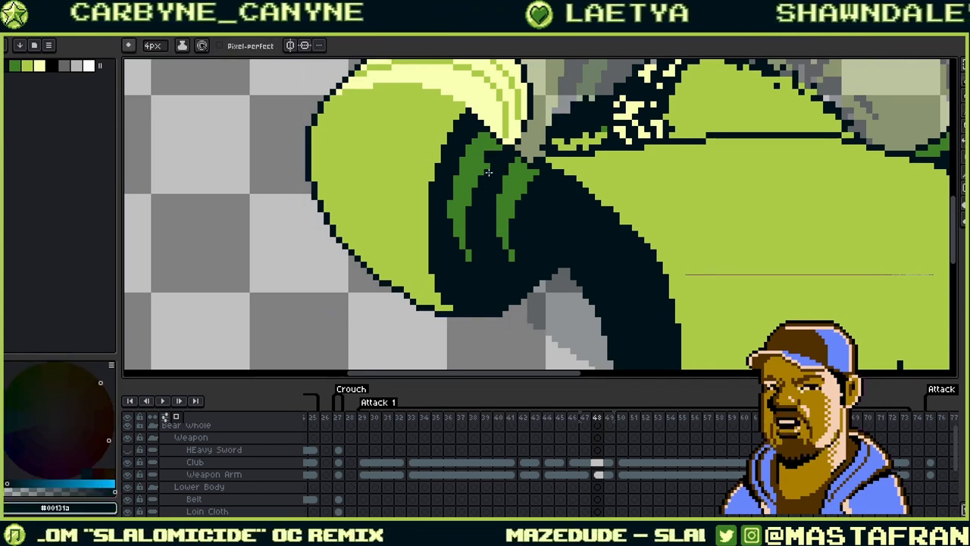
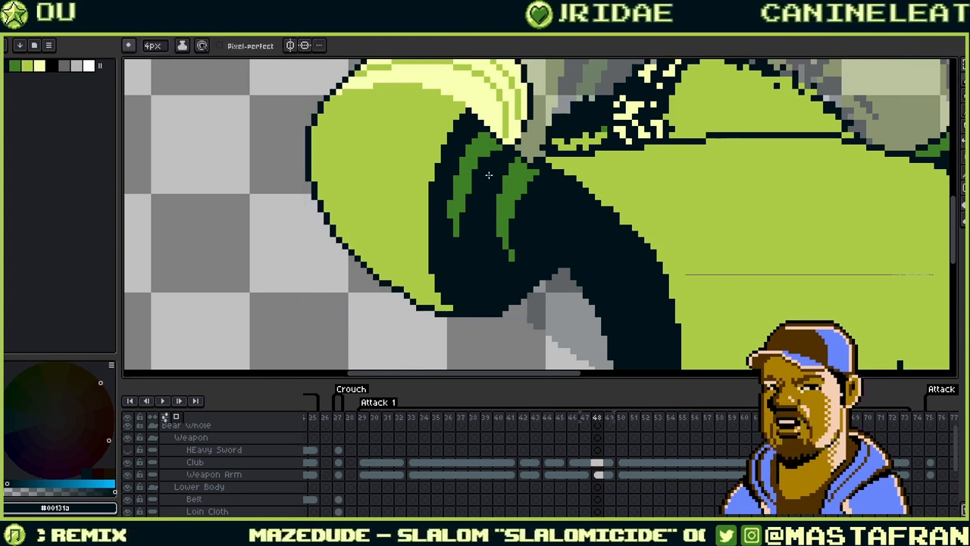
- Sample the arm's stripe, outline and fill colours and retouch the outline step under the raised arm
left_click(451, 199, "alt")
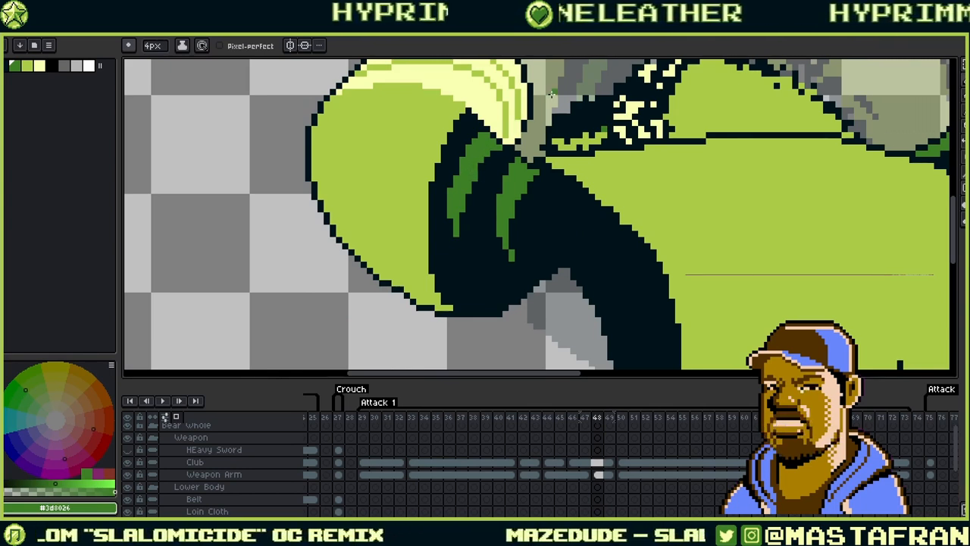
left_click(413, 298, "alt")
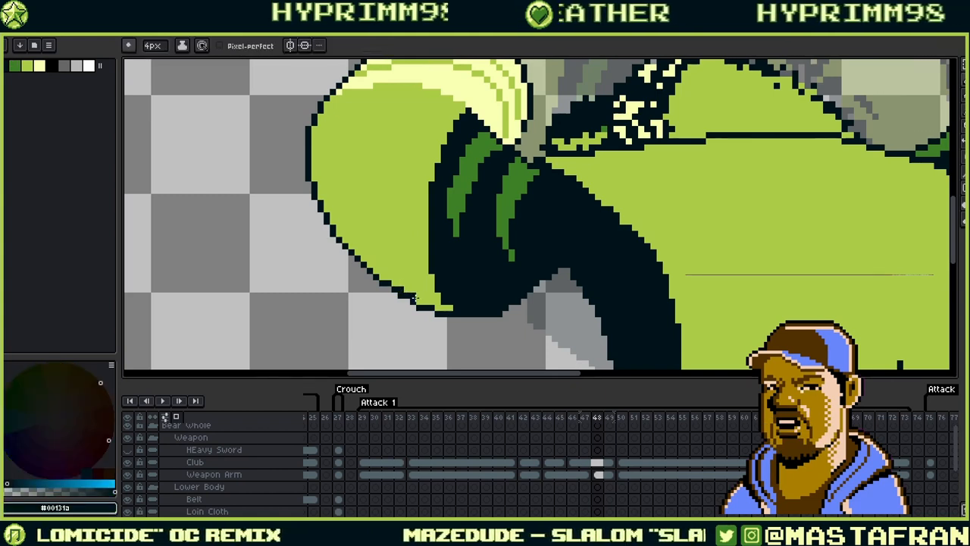
left_click(406, 289, "alt")
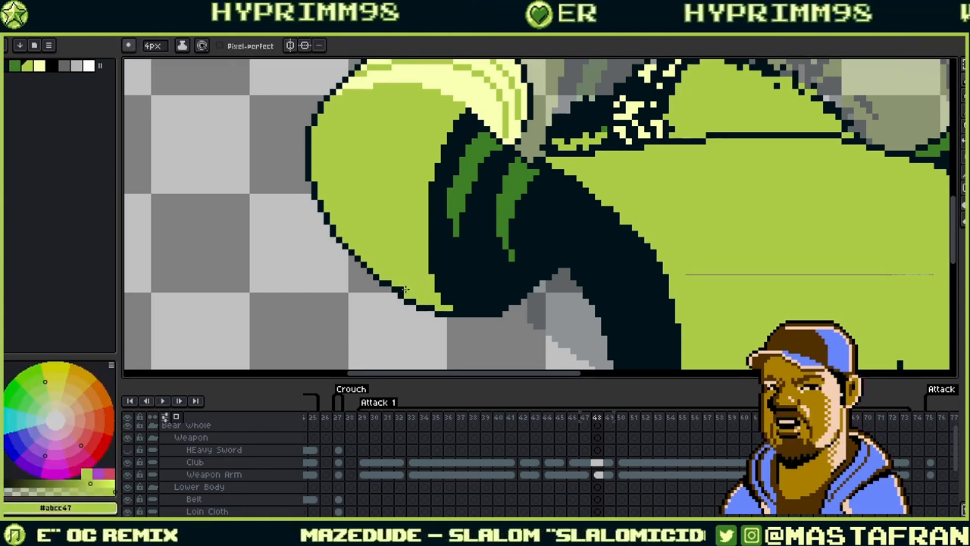
left_click_drag(406, 289, 516, 246)
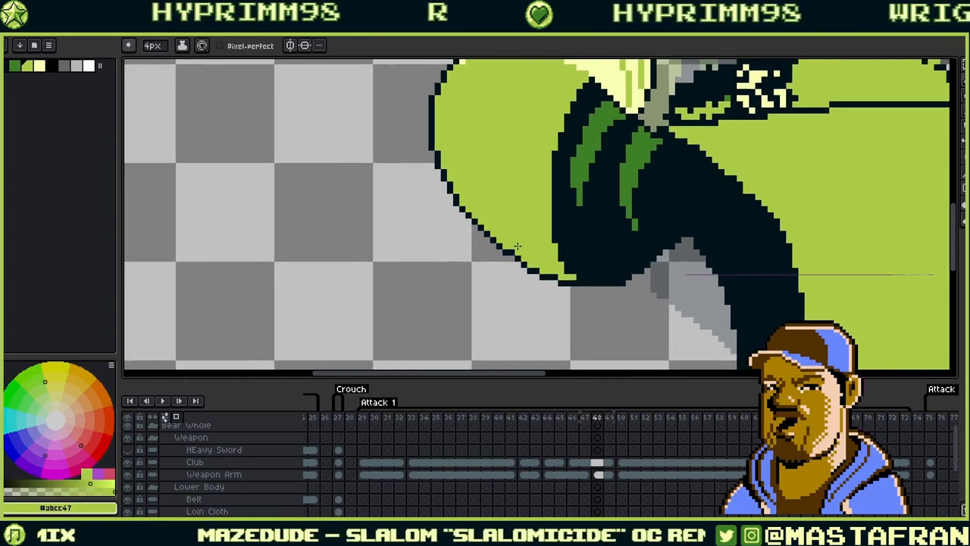
left_click(509, 252, "alt")
left_click(511, 258)
left_click(521, 243, "alt")
left_click(513, 252)
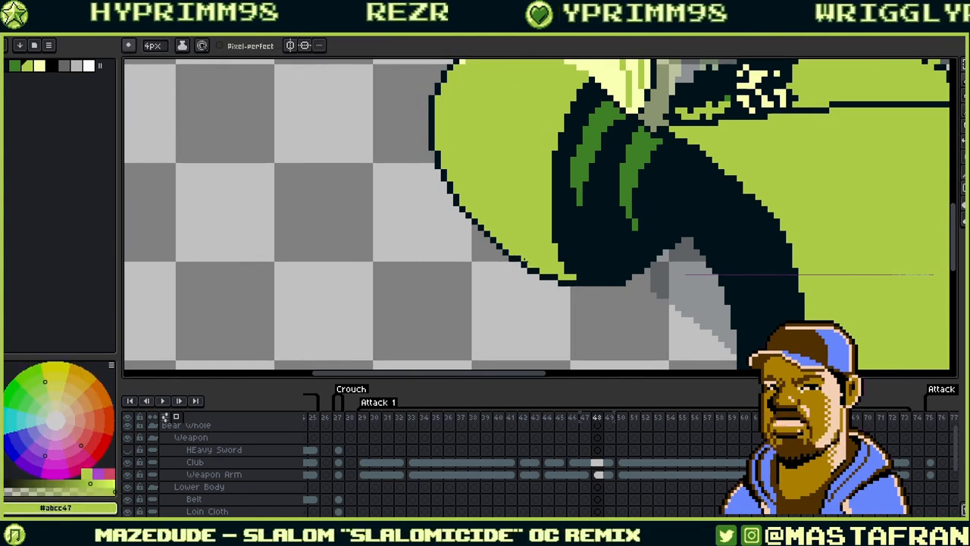
- Add dark outline pixels along the arm's lower edge on frame 48, then zoom back out
left_click(530, 269, "alt")
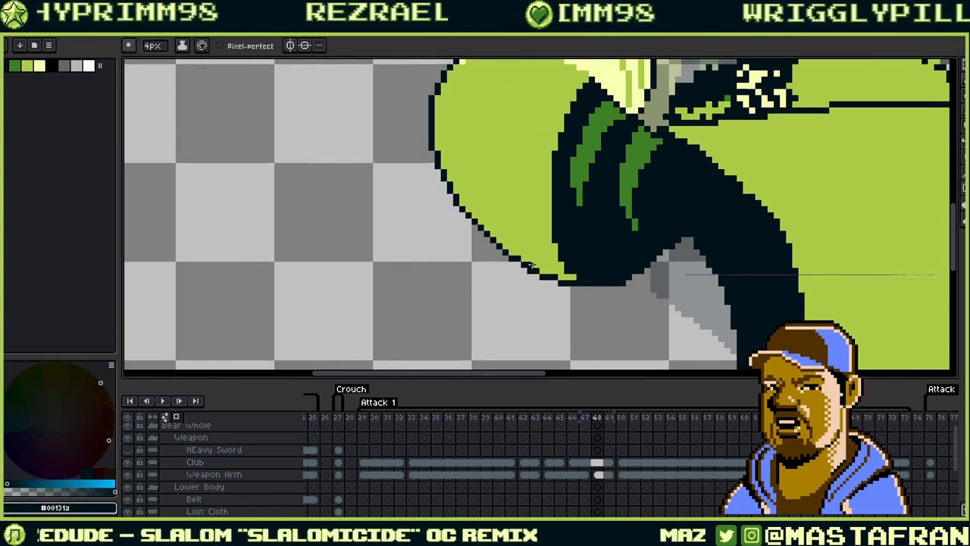
left_click(538, 271, "alt")
left_click(542, 273)
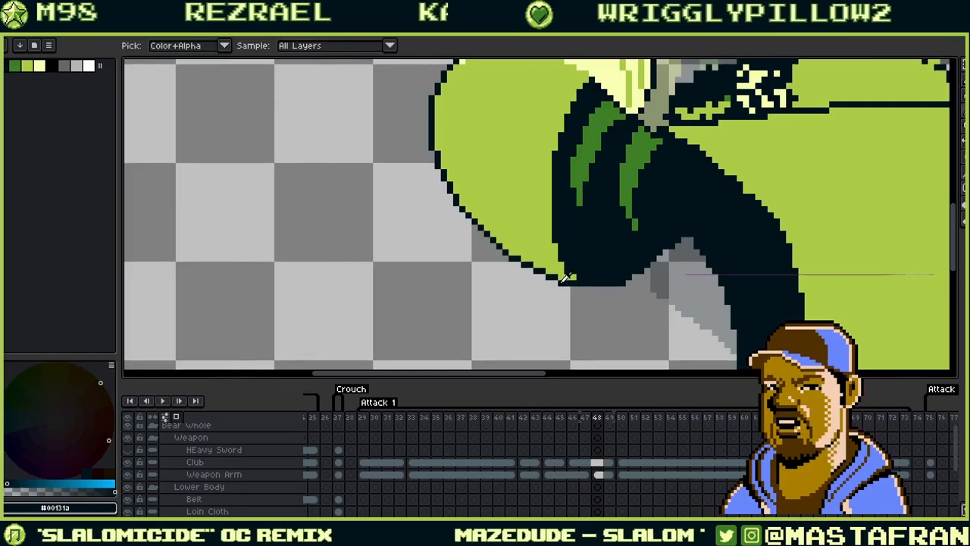
left_click_drag(666, 201, 557, 253)
left_click_drag(587, 188, 576, 165)
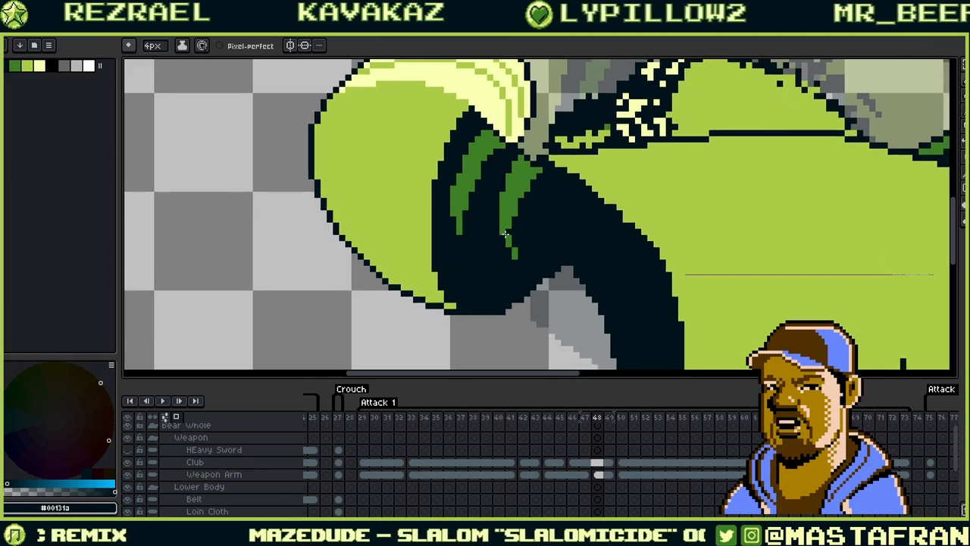
scroll(496, 251, "down", 2)
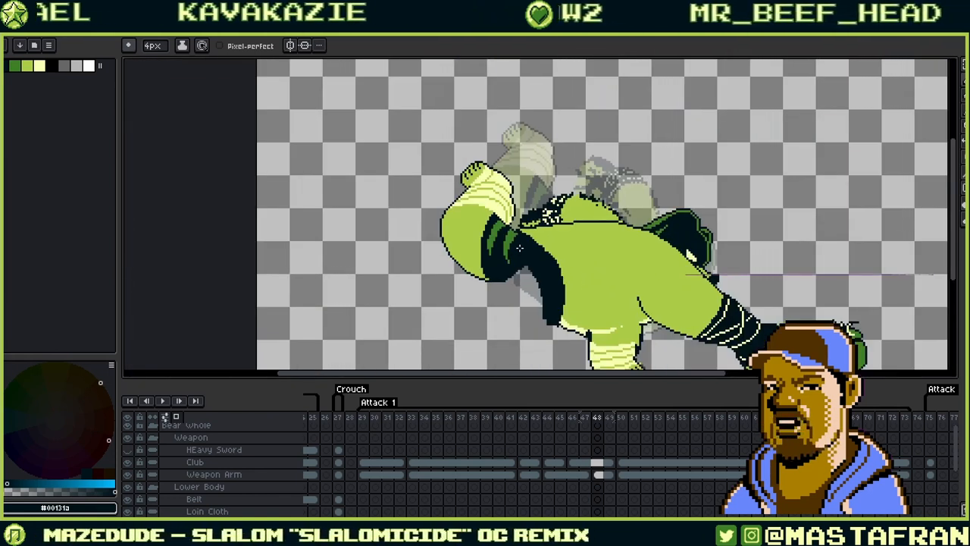
- Step from frame 48 through frames 49–52 and on to frame 72
key("Right")
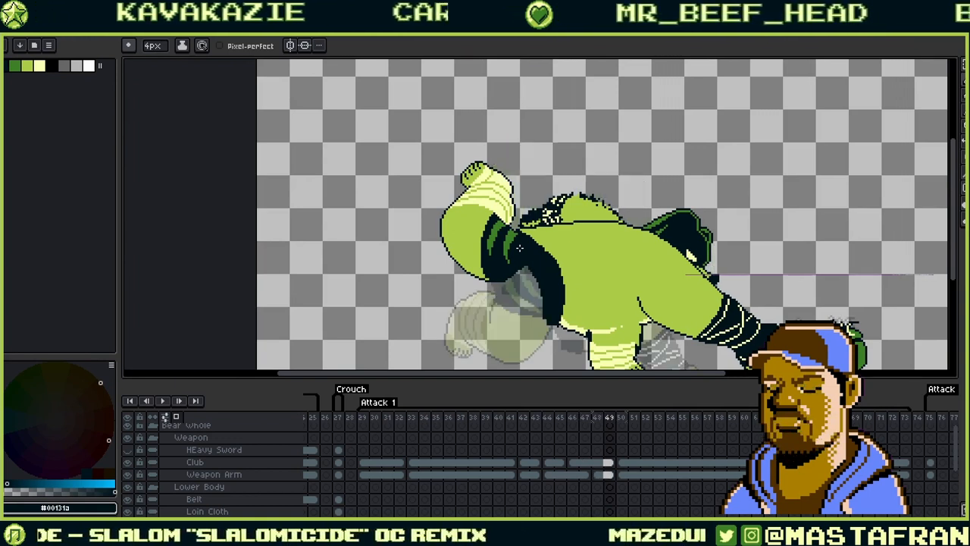
key("Left")
key("Right")
key("Right")
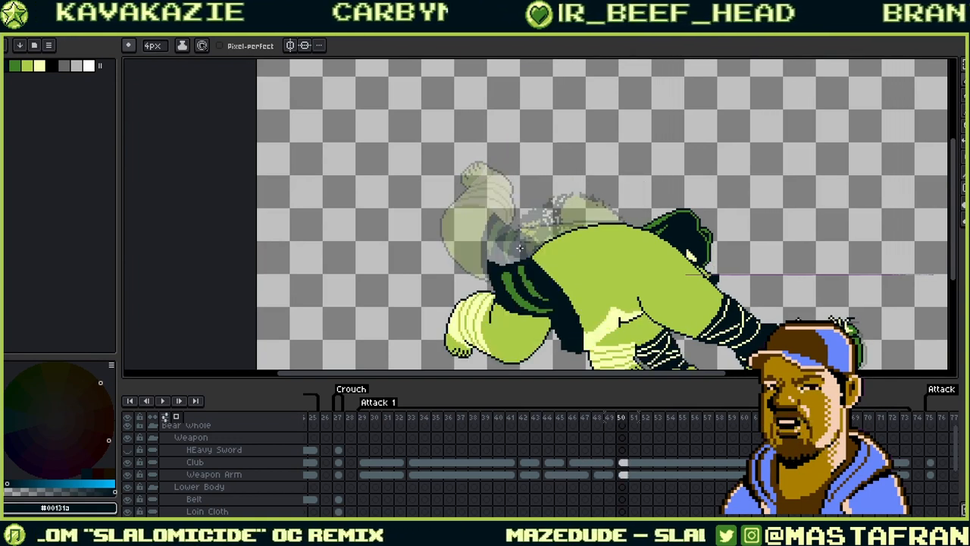
key("Right")
key("Right")
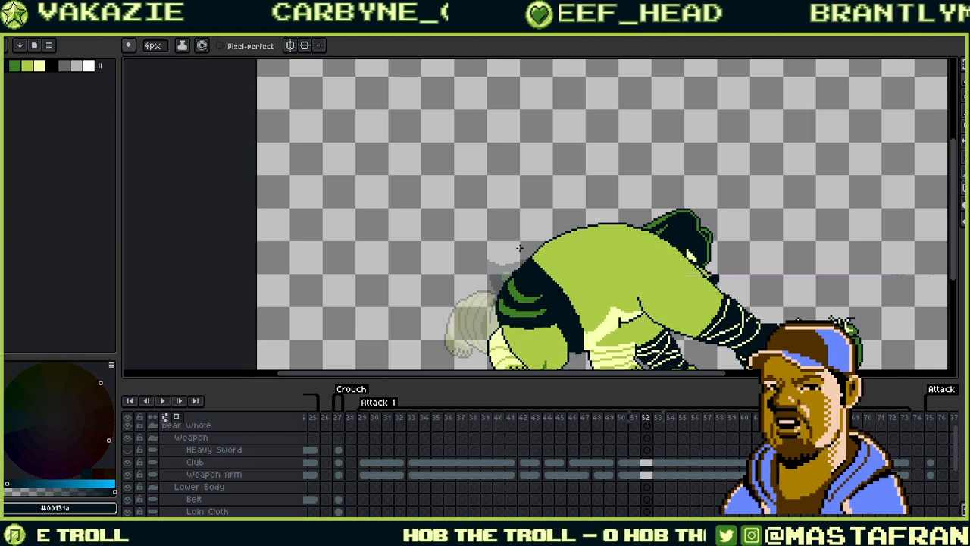
key("Right")
key("Right")
key("Right")
key("Right")
key("Right")
key("Right")
key("Right")
key("Right")
key("Right")
key("Right")
key("Right")
key("Right")
key("Right")
key("Right")
key("Right")
key("Right")
key("Right")
key("Right")
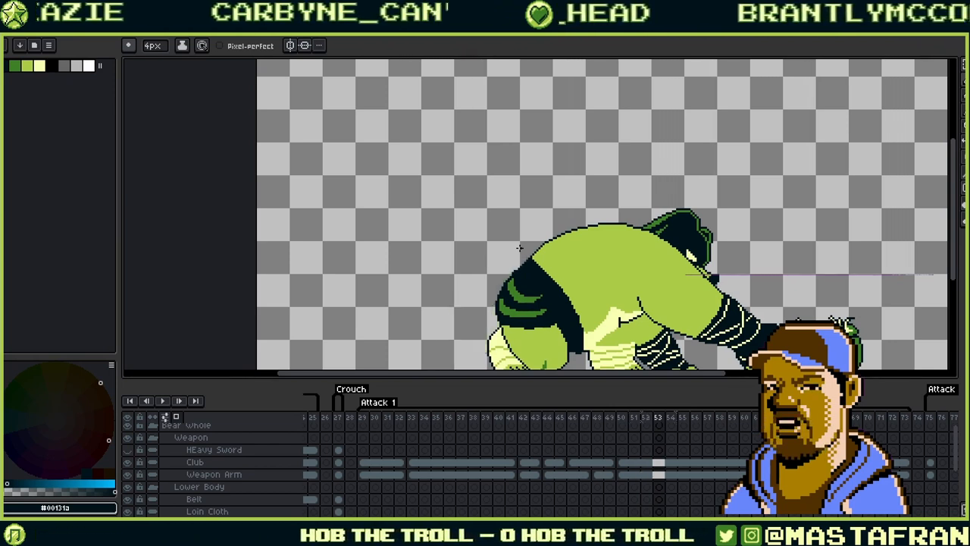
key("Right")
key("Right")
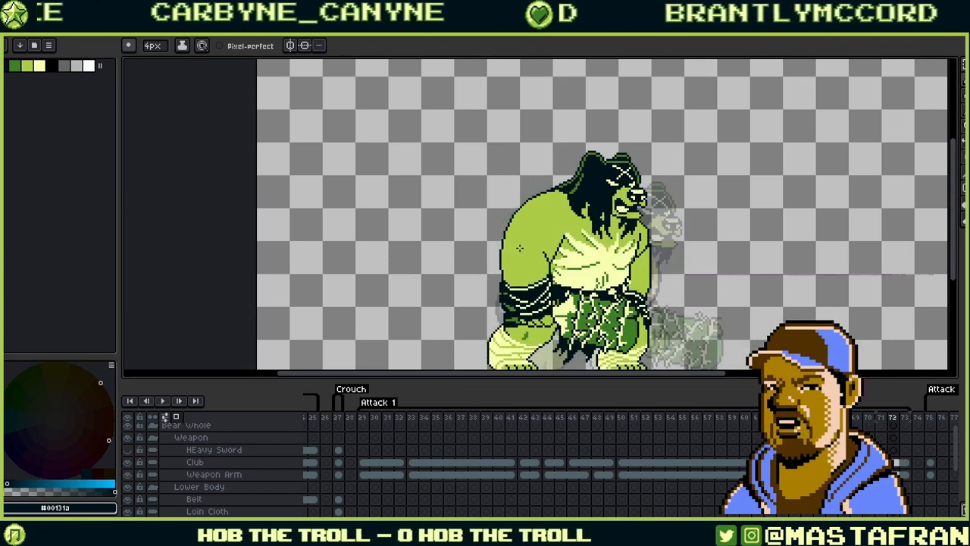
key("Right")
key("Right")
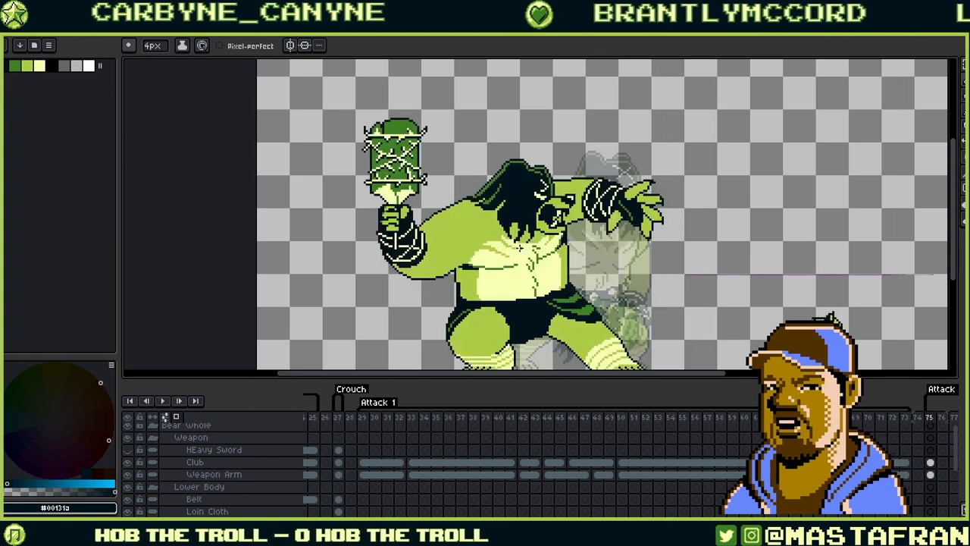
- Play and stop the animation, check frame 50, and replay the swing from frame 42
key("Return")
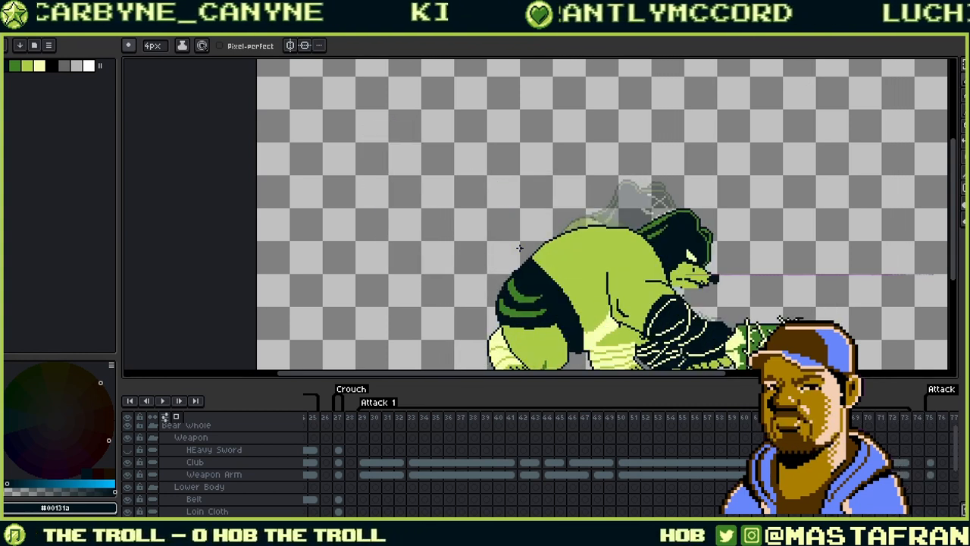
key("Return")
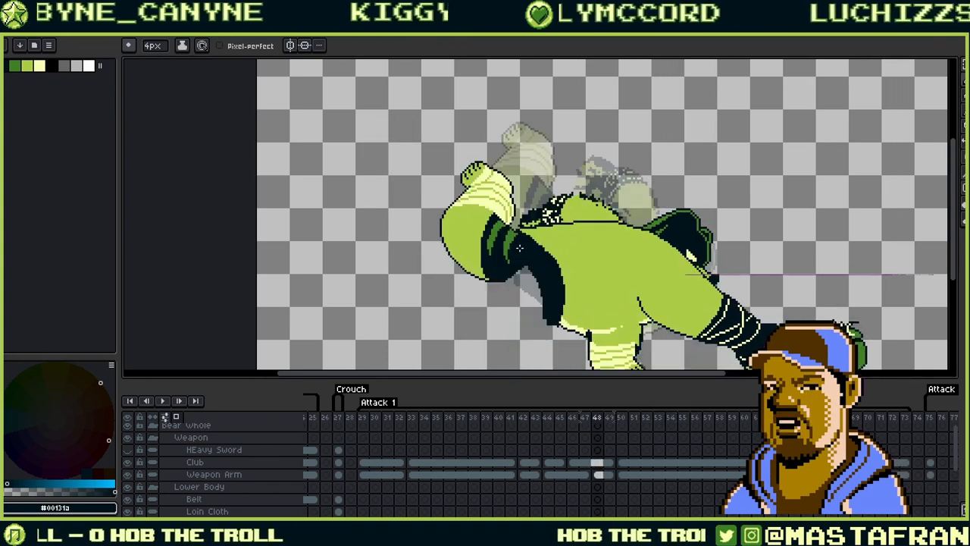
key("Right")
key("Right")
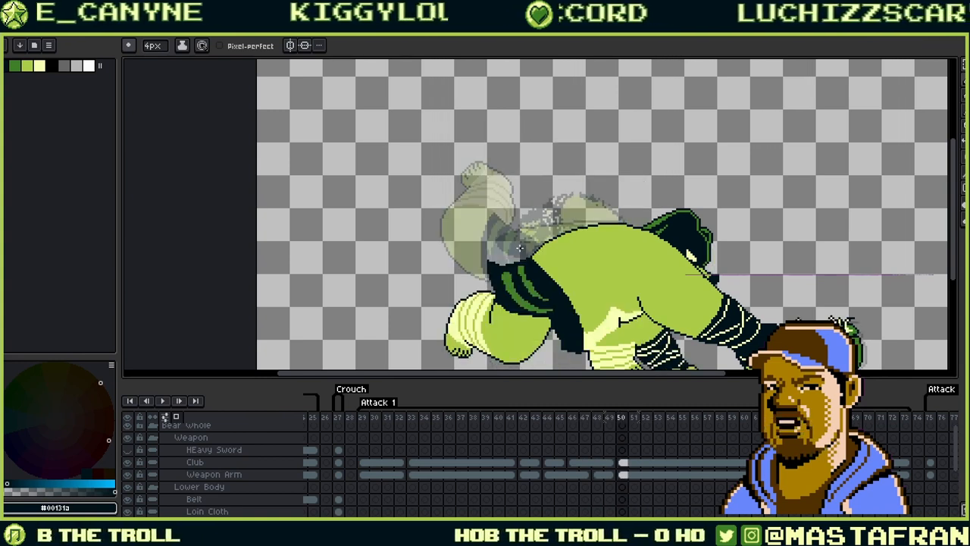
key("Left")
key("Left")
key("Left")
key("Left")
key("Left")
key("Left")
key("Left")
key("Left")
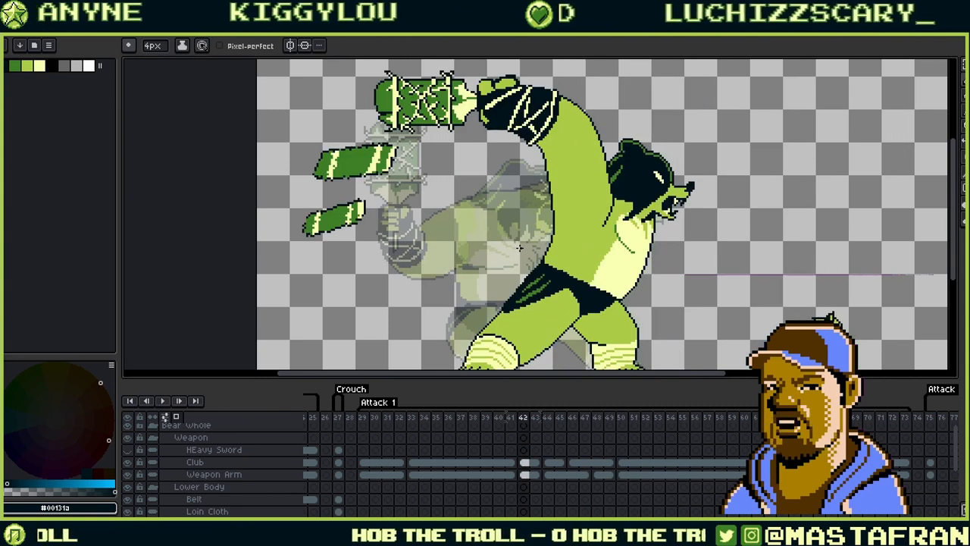
key("Return")
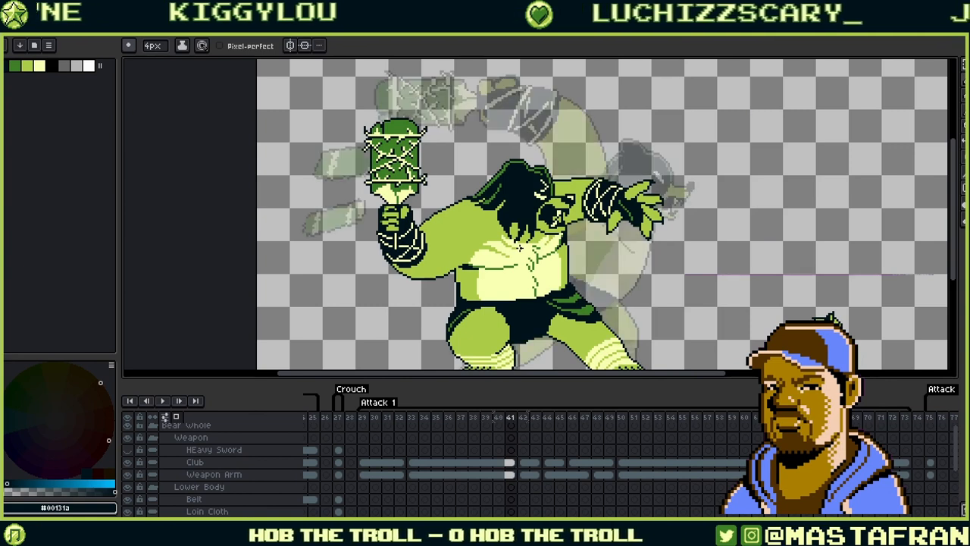
key("Return")
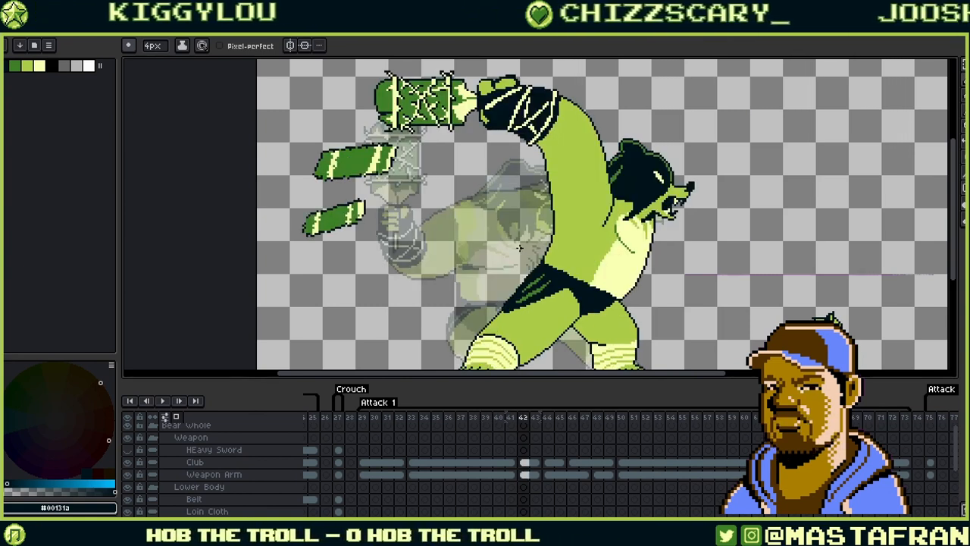
- Step through frames 43–47 and settle on frame 46
key("Right")
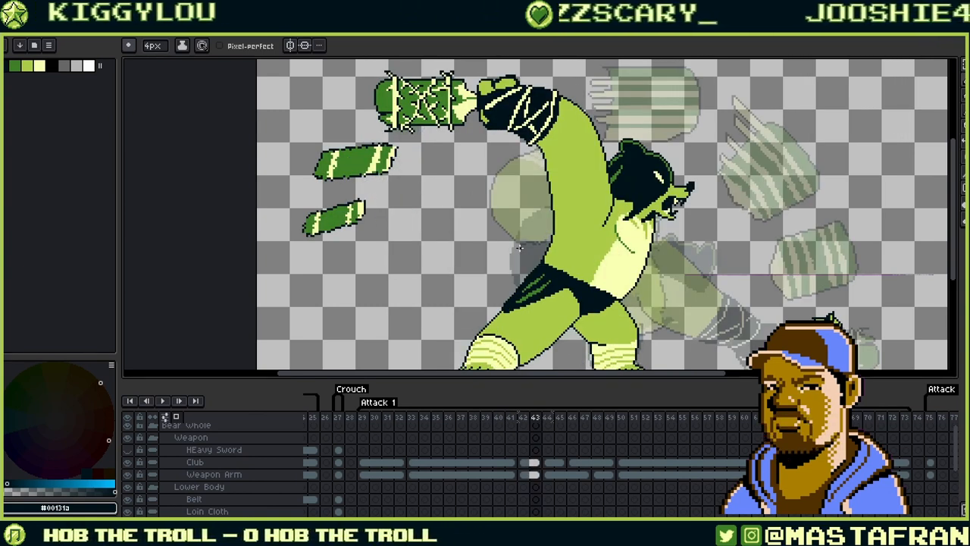
key("Right")
key("Right")
key("Right")
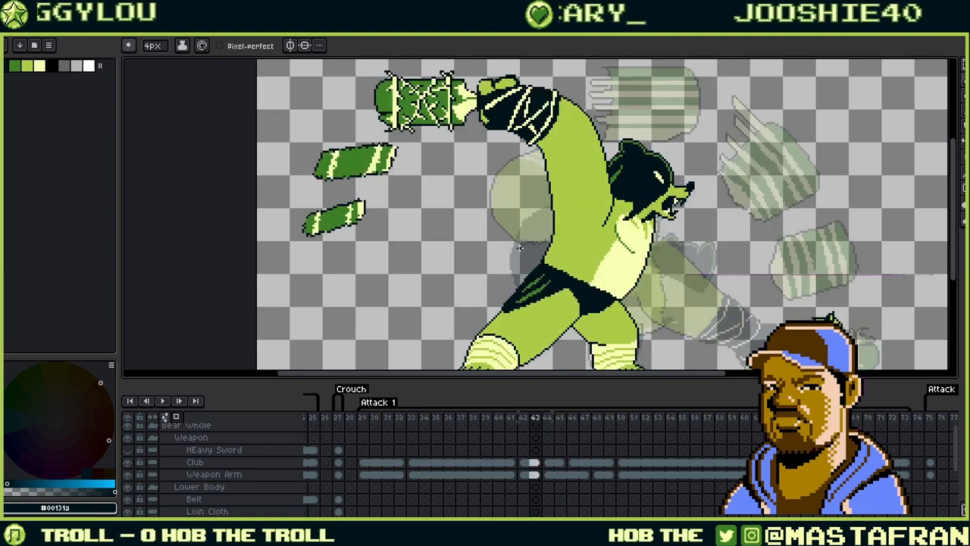
key("Right")
key("Left")
key("Left")
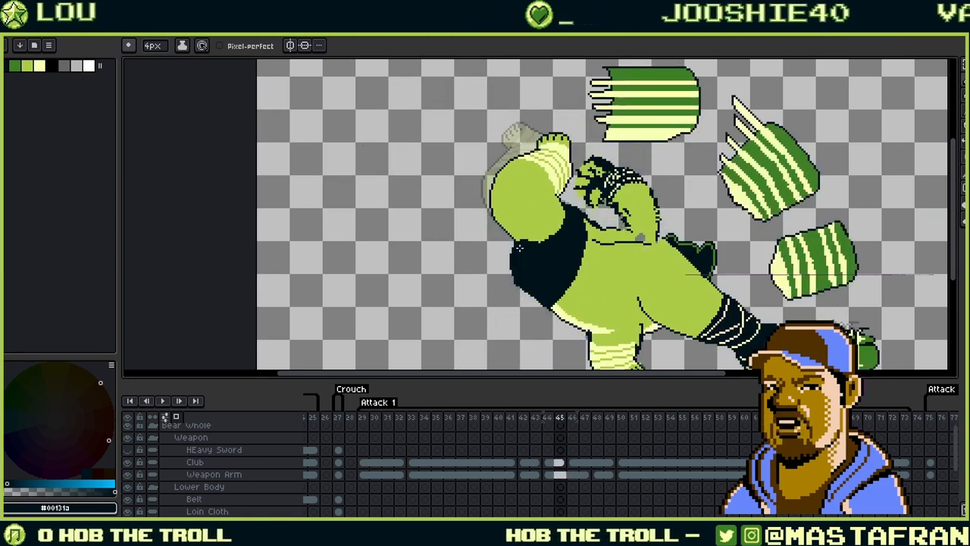
key("Left")
key("Left")
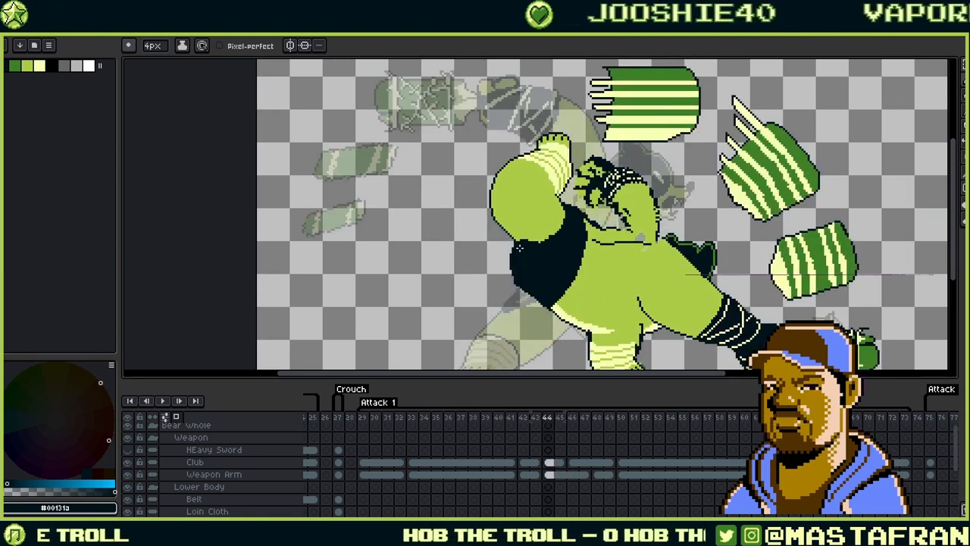
key("Right")
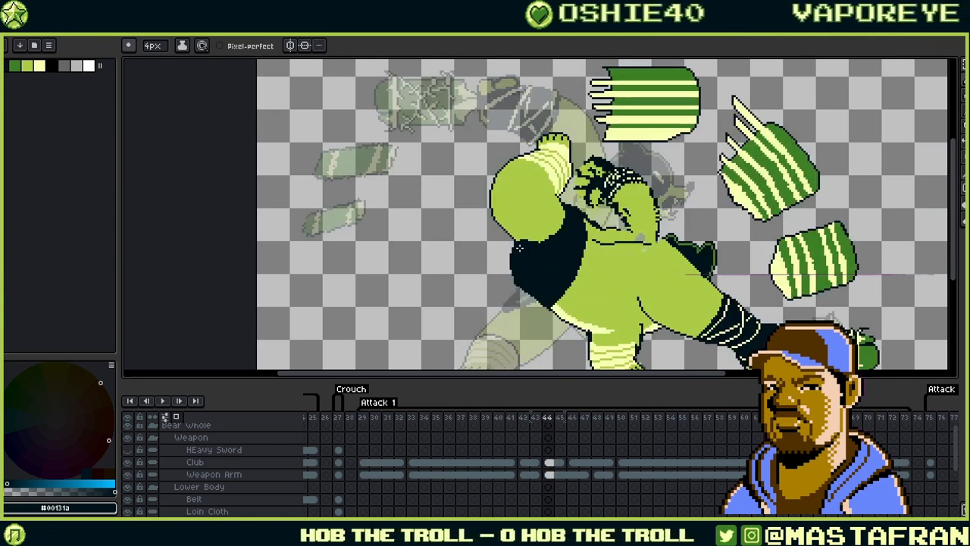
key("Right")
key("Right")
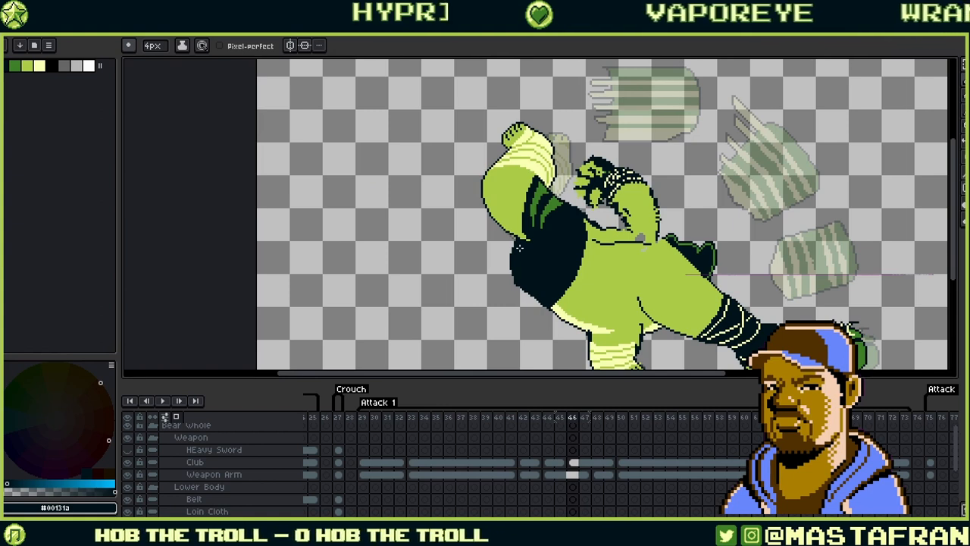
scroll(517, 178, "up", 3)
key("Left")
key("Right")
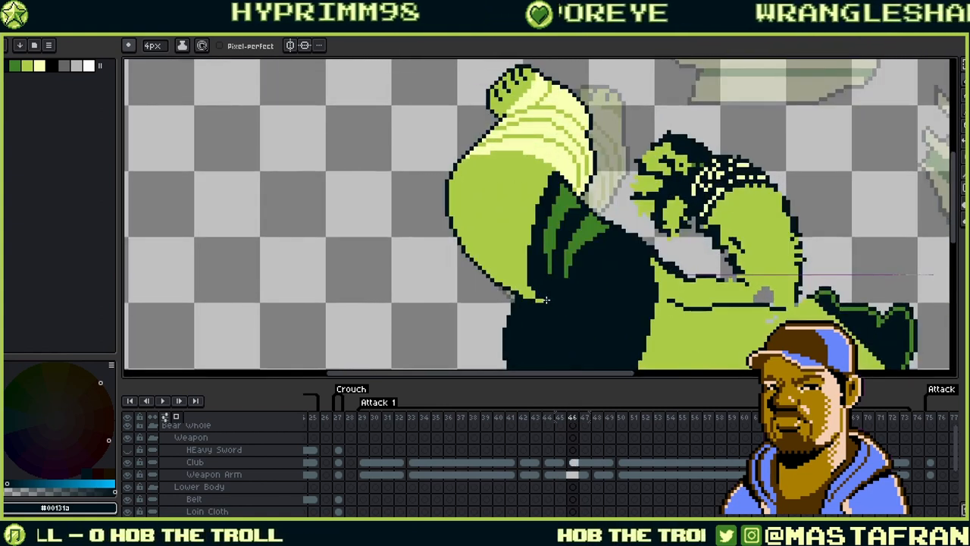
key("Left")
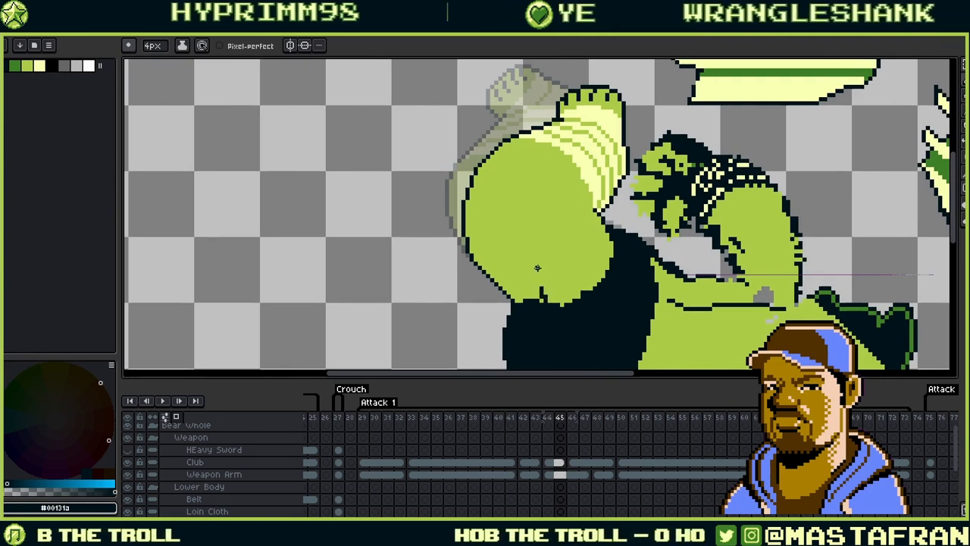
key("Left")
key("Right")
key("Right")
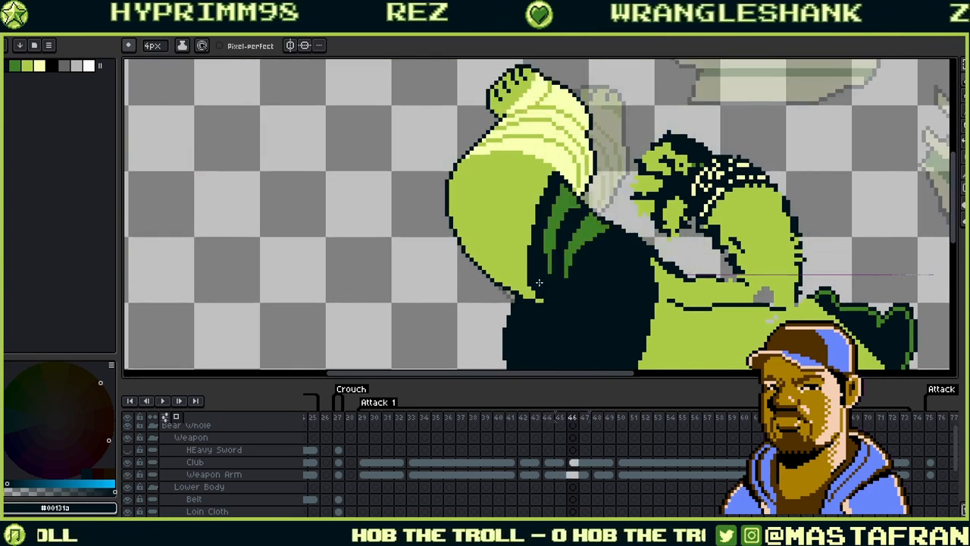
key("Right")
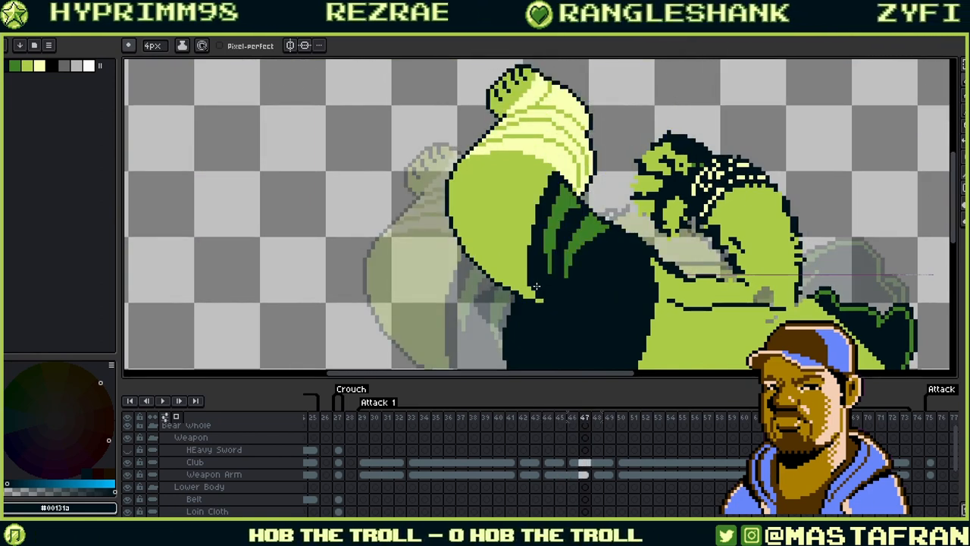
key("Right")
key("Left")
key("Left")
key("Left")
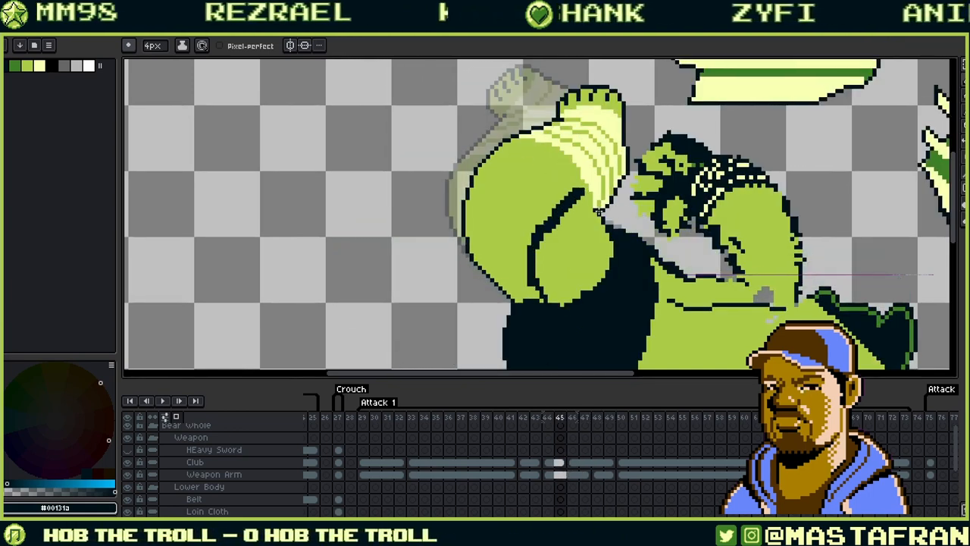
key("Left")
key("Right")
key("Right")
key("Left")
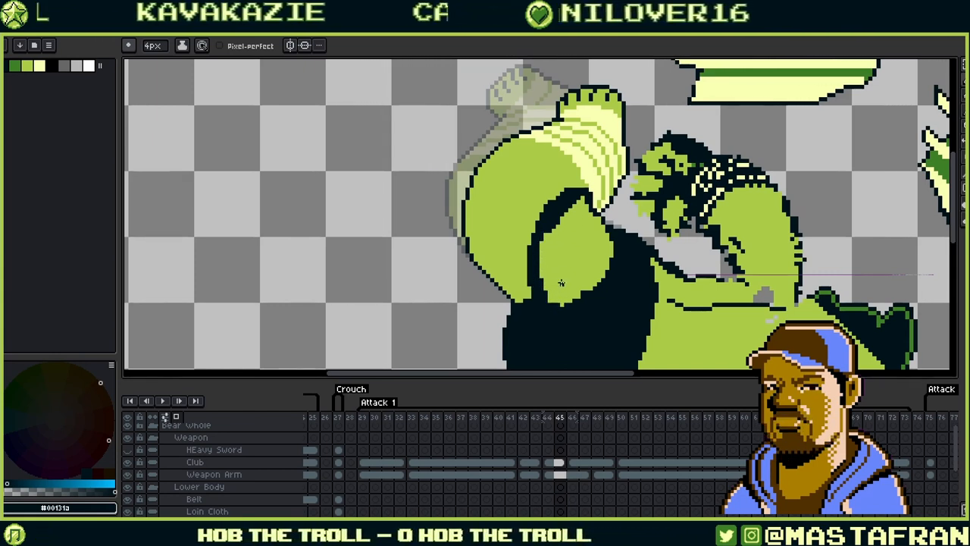
- Fill the troll's inner arm dark on frame 45, then try and undo a green #3d8026 fill
key("g")
left_click(580, 264)
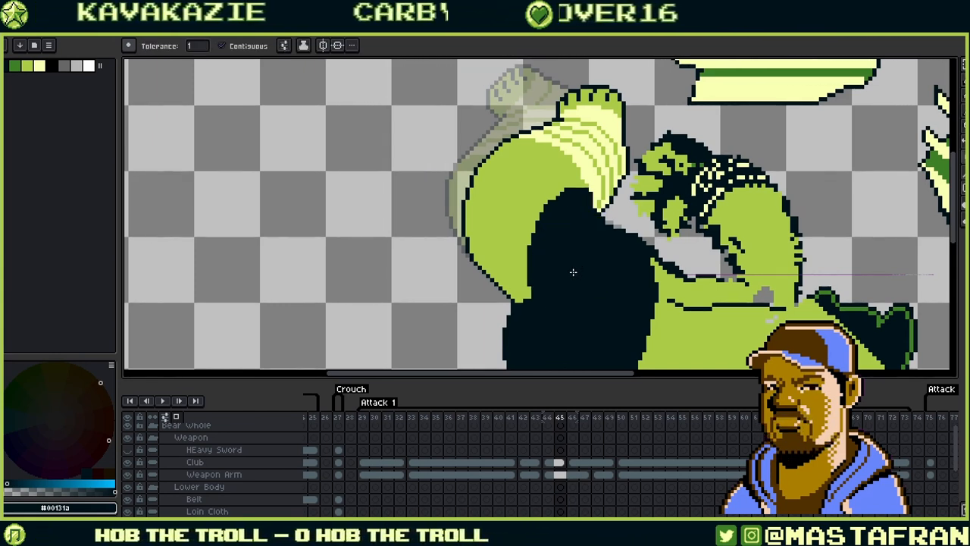
key(".")
left_click(555, 240, "alt")
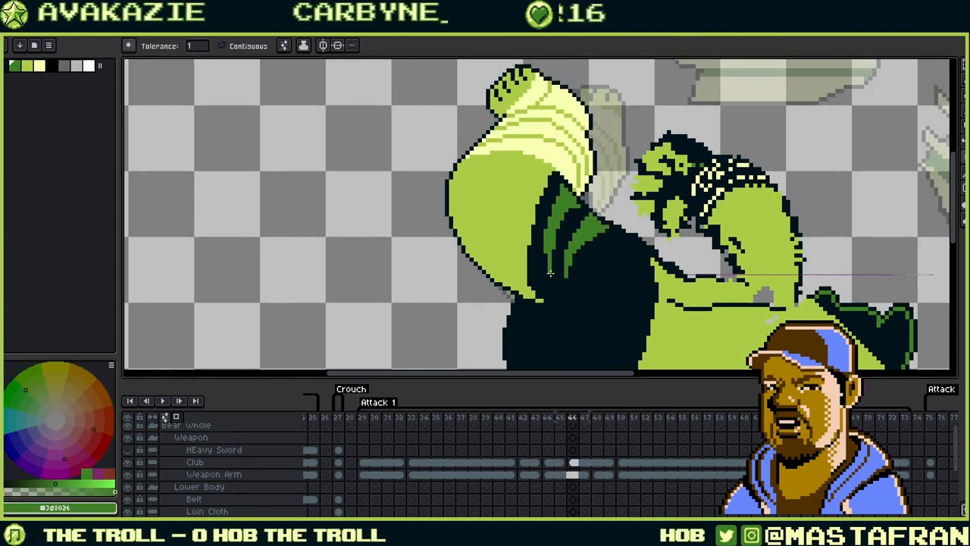
key("Right")
key("Left")
key("Left")
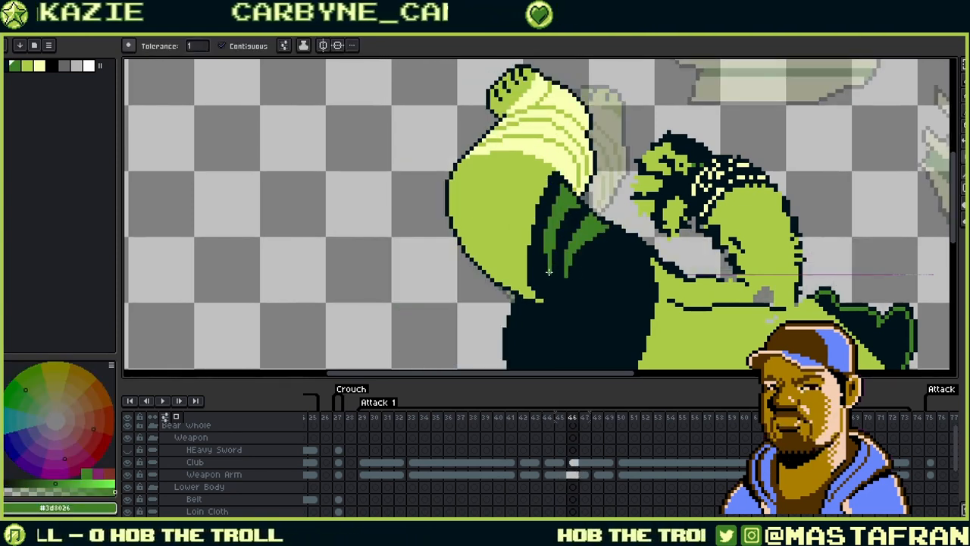
left_click(550, 271)
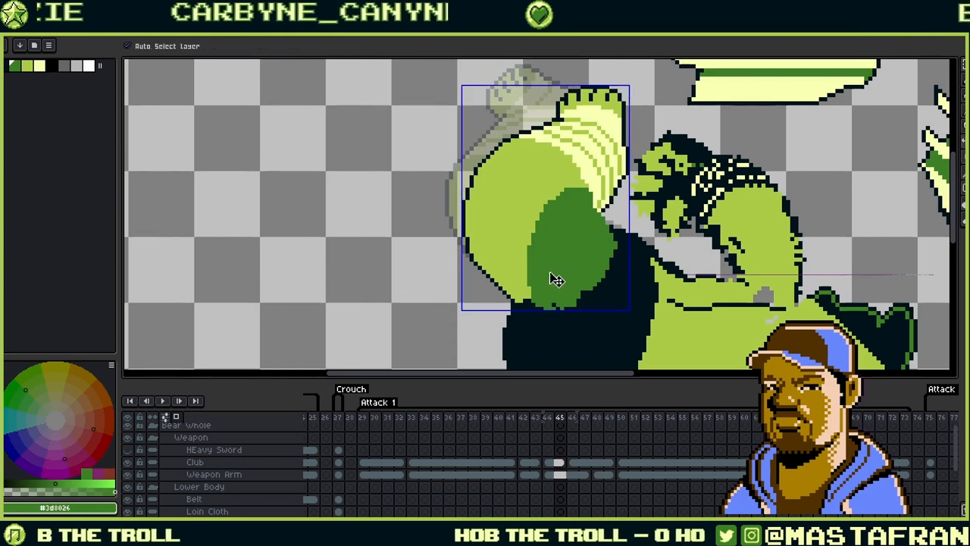
key("ctrl+z")
- Flip between frames 43 and 47 to compare the arm pose against frame 45
key("Right")
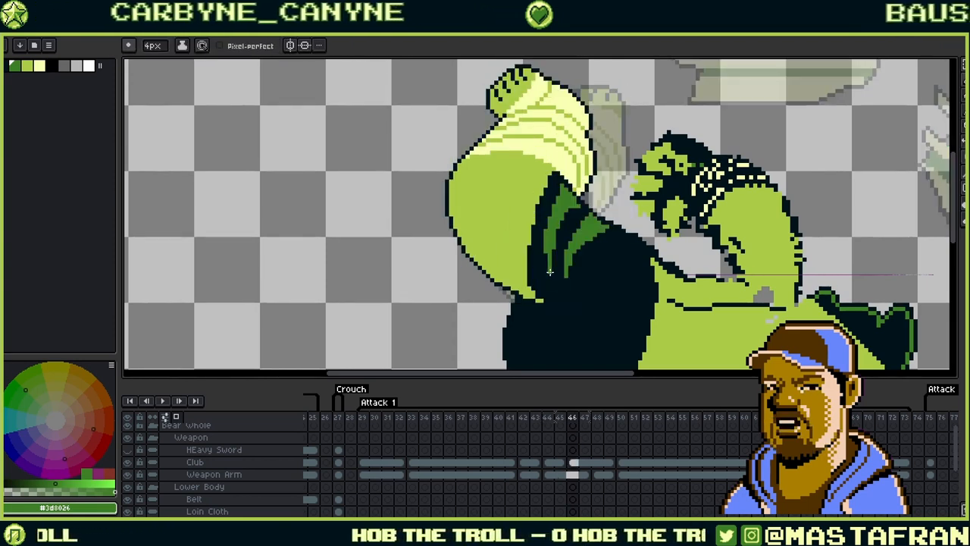
key("Right")
key("Left")
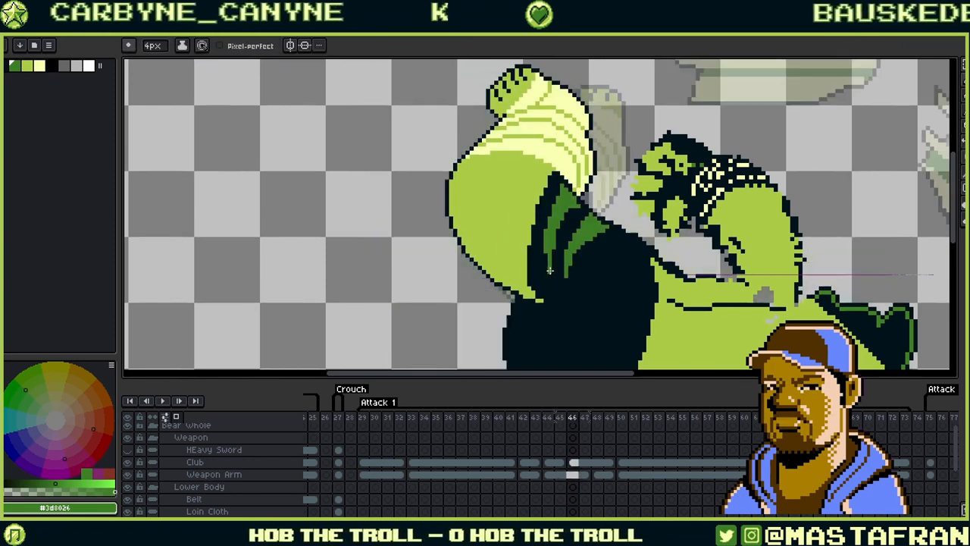
key("Left")
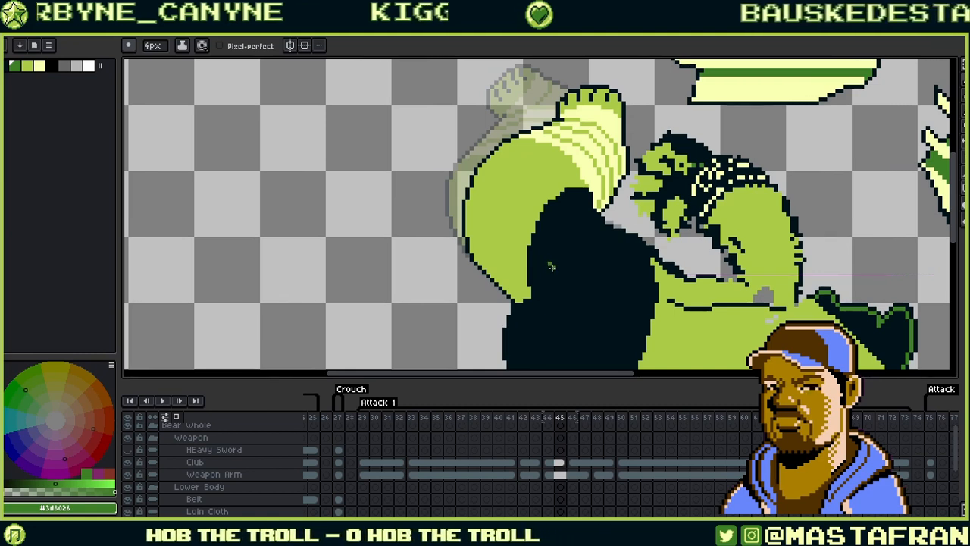
key("Right")
key("Right")
key("Left")
key("Left")
key("Right")
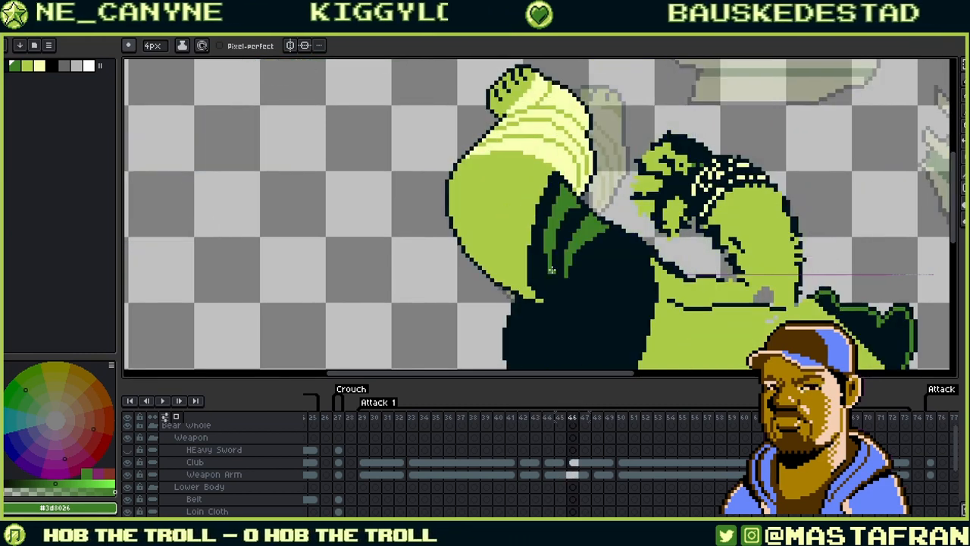
key("Left")
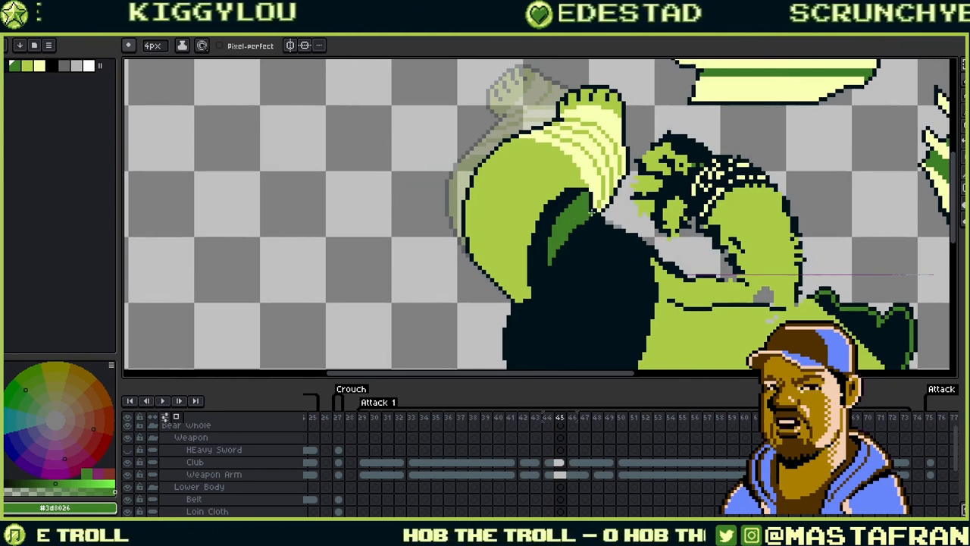
key("Left")
key("Left")
key("Right")
key("Right")
key("Right")
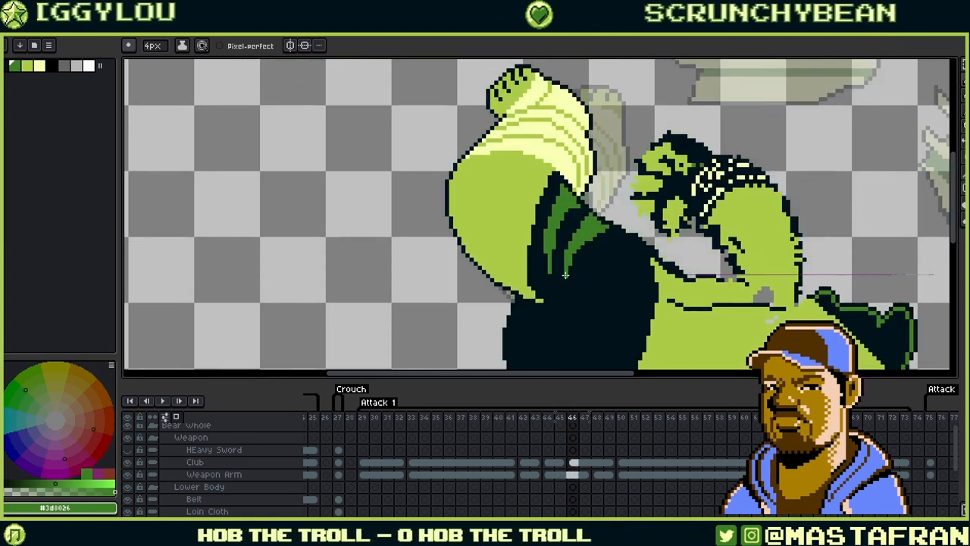
key("Left")
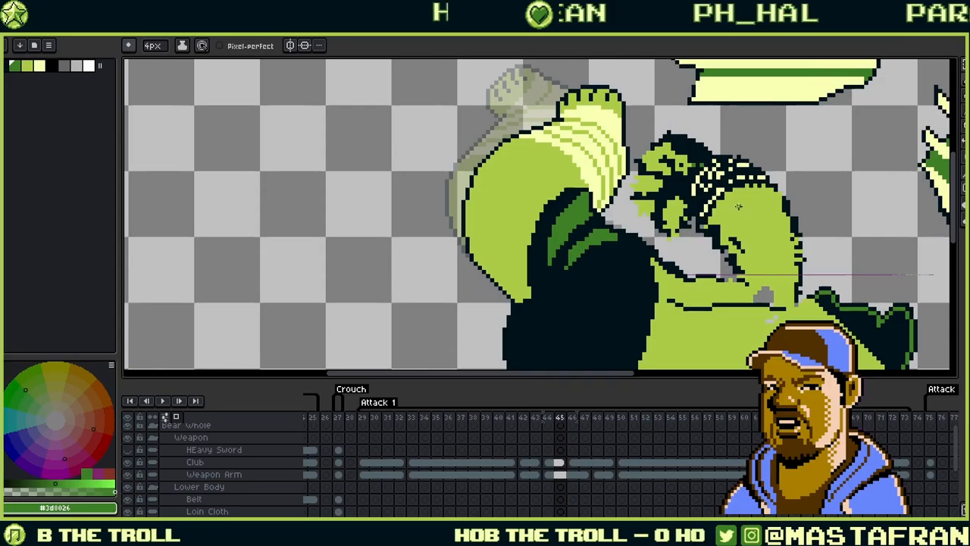
- Pan toward the troll's head and keep comparing the arm across frames 43–46
left_click_drag(786, 239, 676, 173)
key("Left")
key("Left")
key("Right")
key("Right")
key("Right")
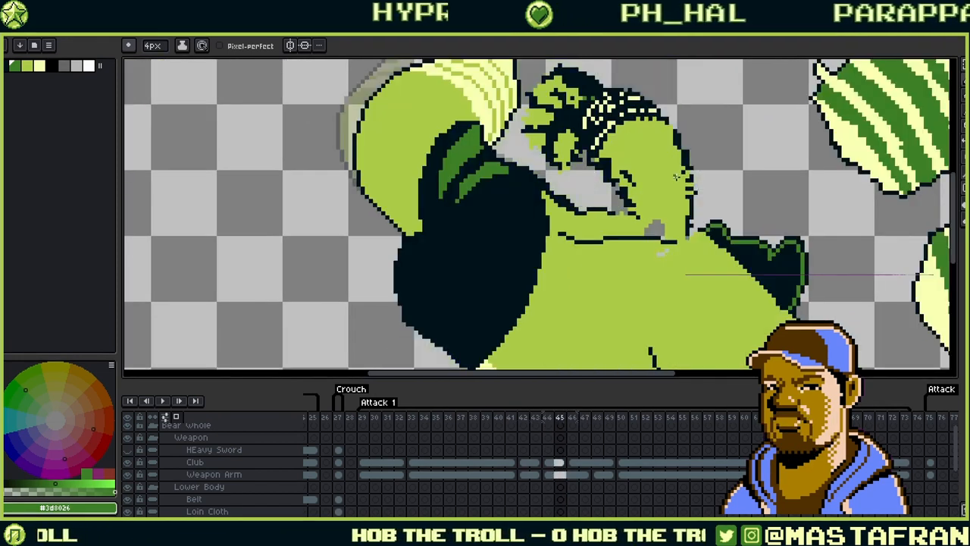
key("Left")
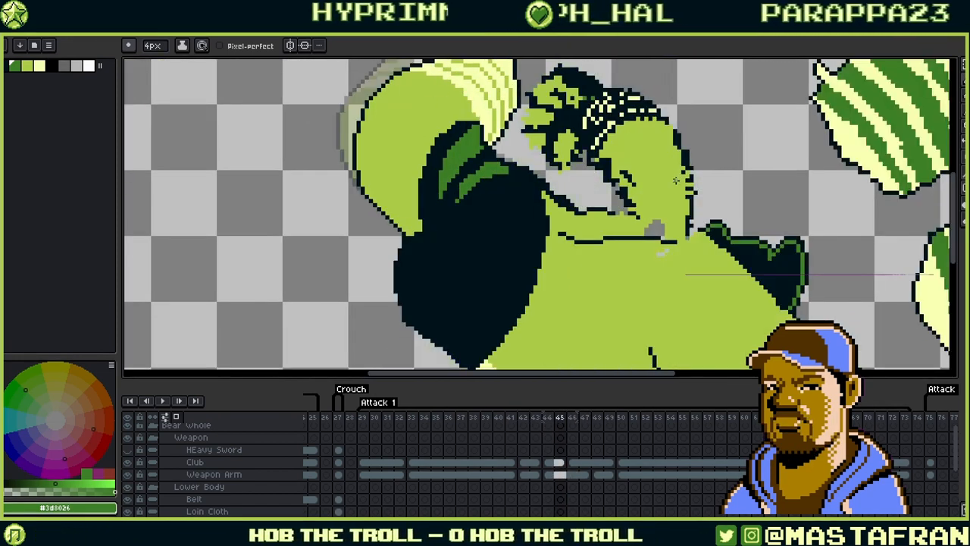
key("Left")
key("Left")
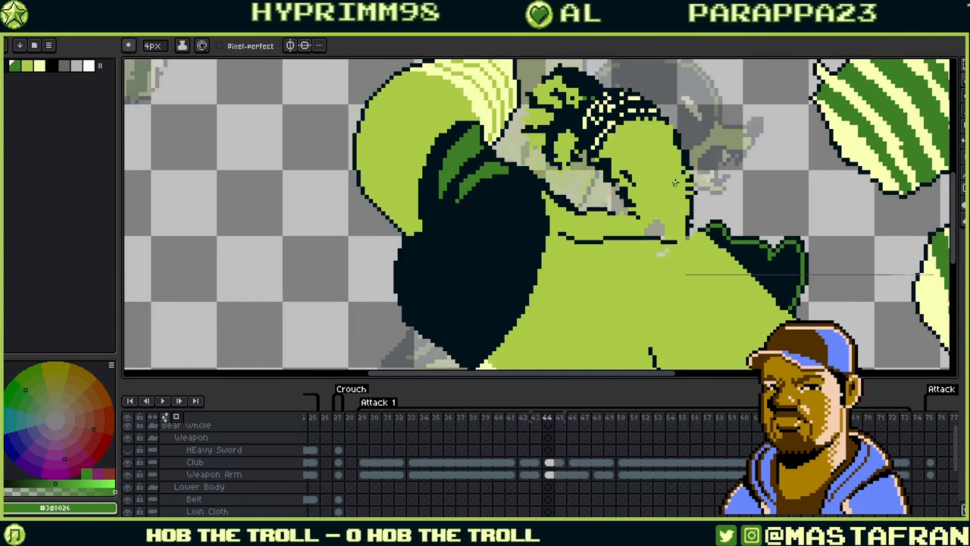
key("Right")
key("Right")
key("Left")
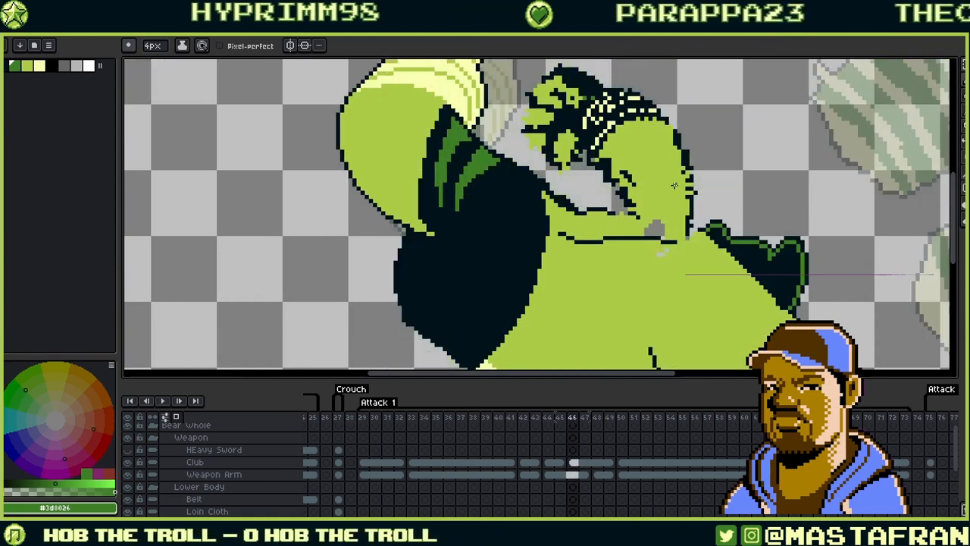
key("Right")
key("Left")
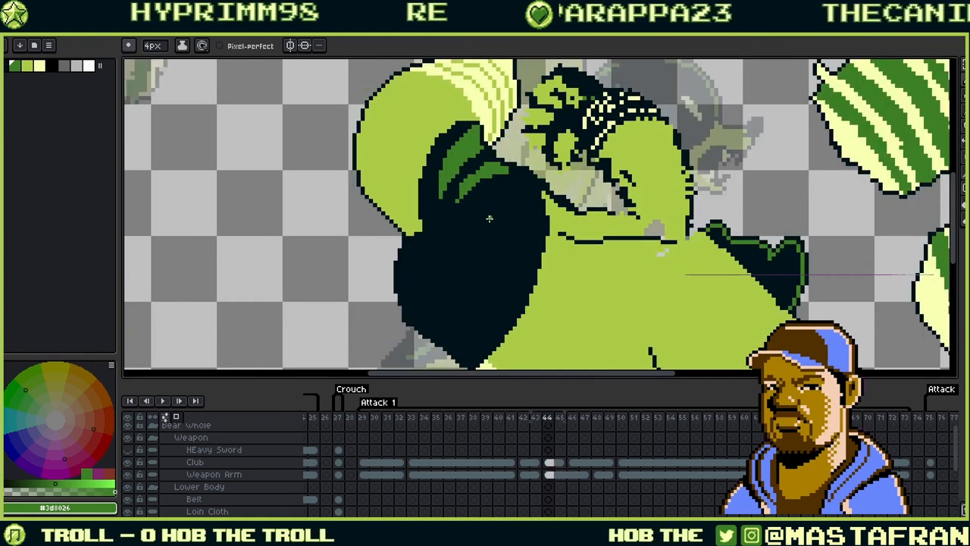
key("Right")
key("Right")
key("Left")
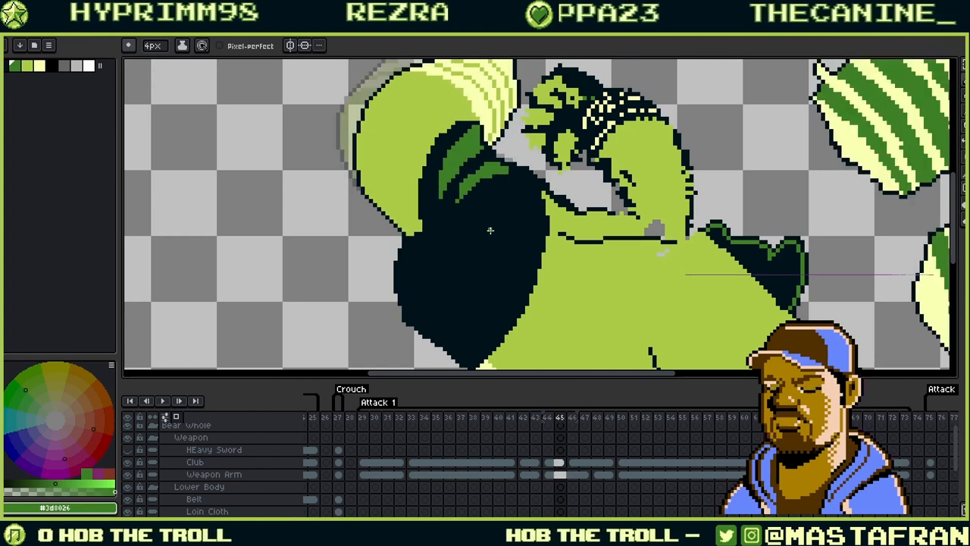
key("Right")
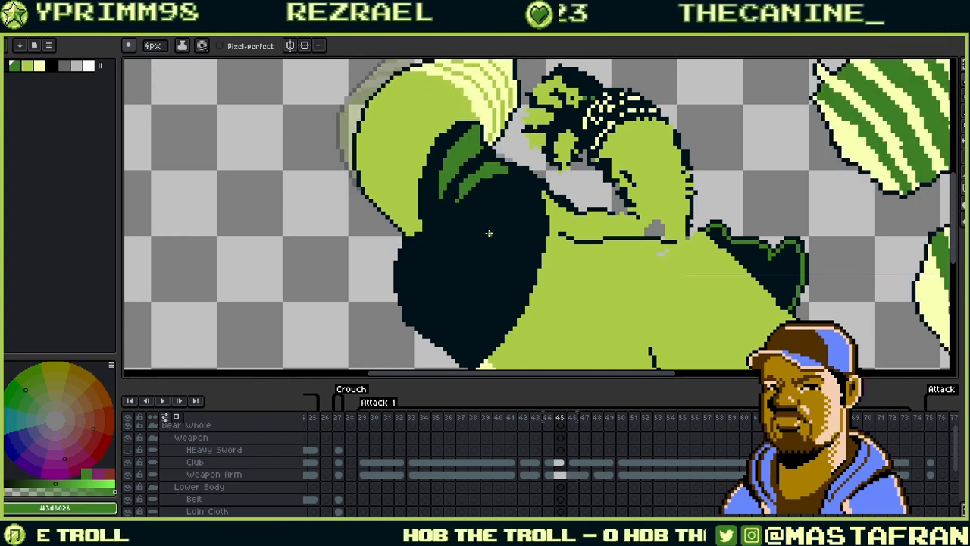
key("Left")
key("Right")
key("Right")
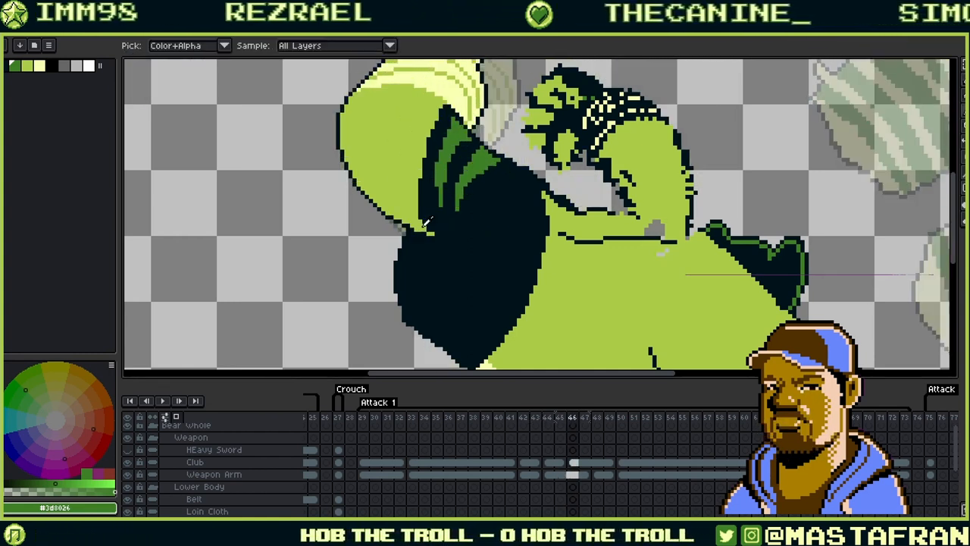
- Sample light green #abcc47, compare the club across frames 44–46, then loop playback
left_click(422, 219)
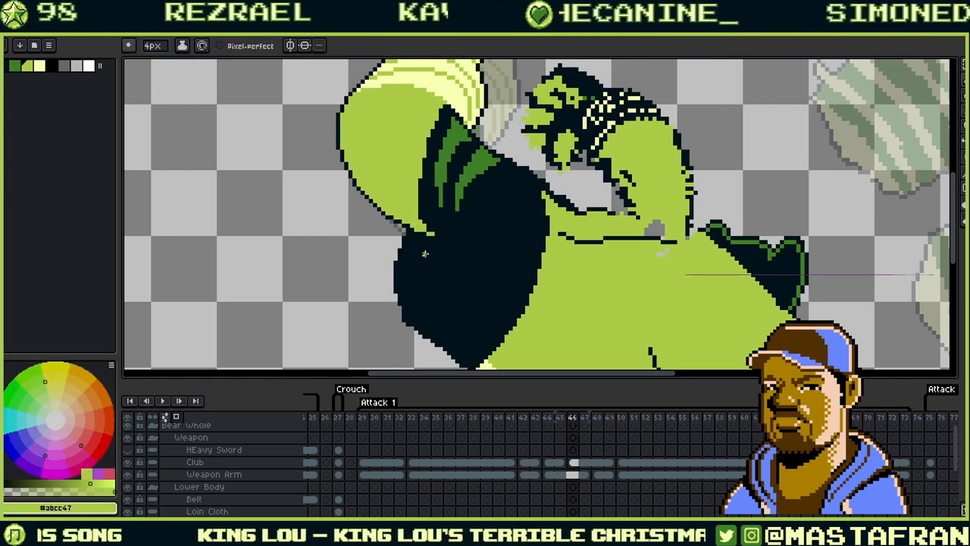
key("Left")
key("Right")
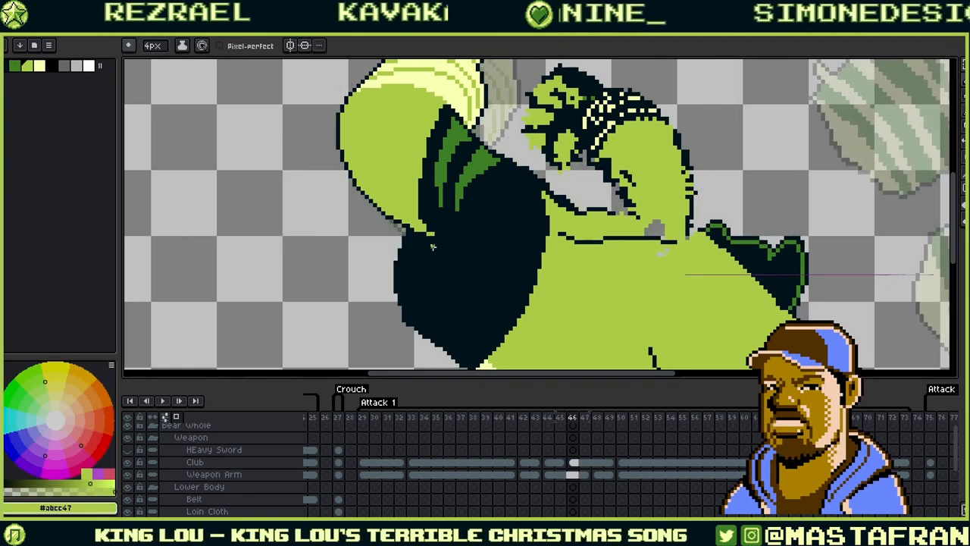
key("Left")
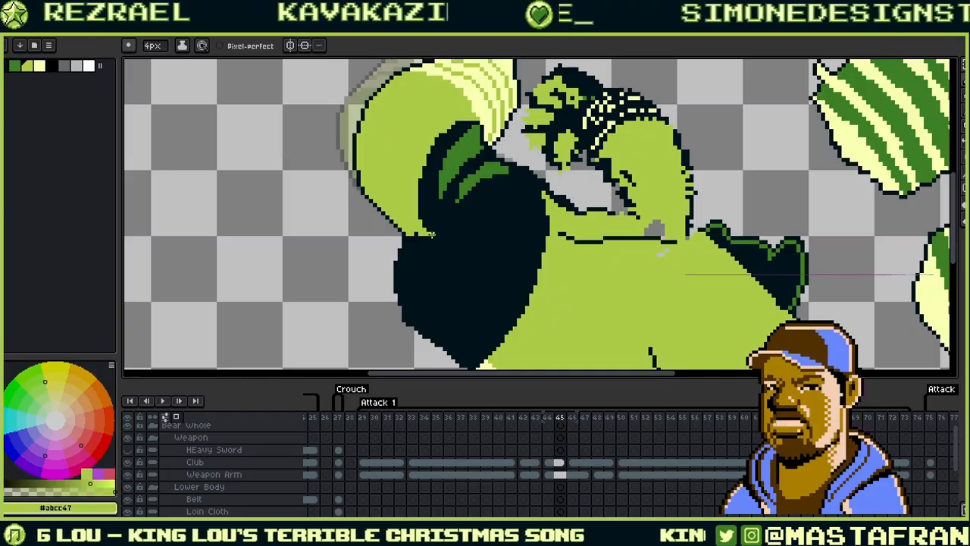
key("Left")
key("Right")
key("Right")
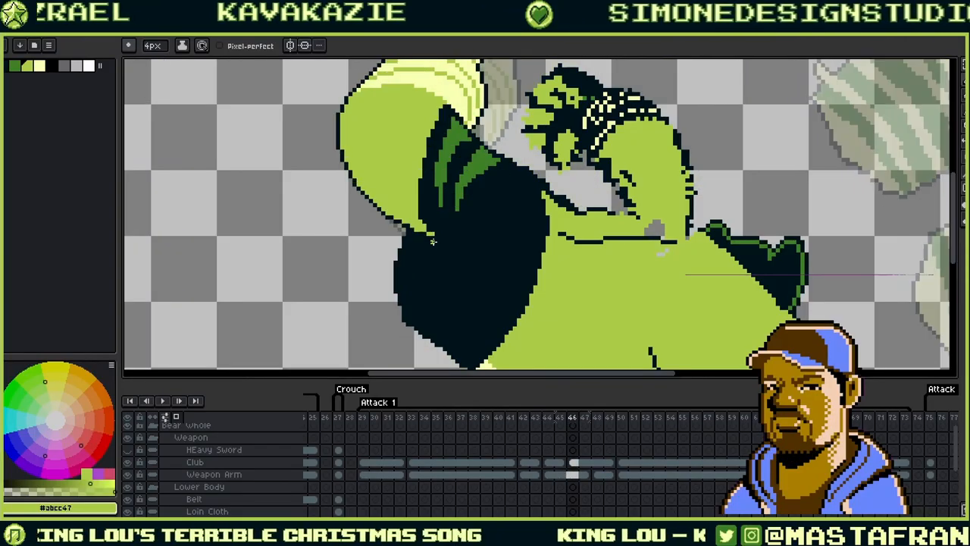
key("Left")
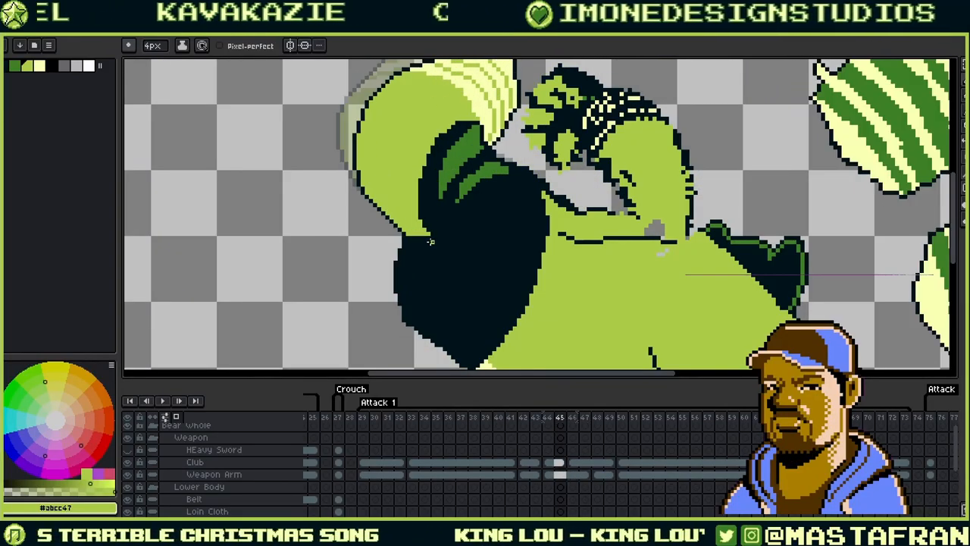
key("Right")
key("Left")
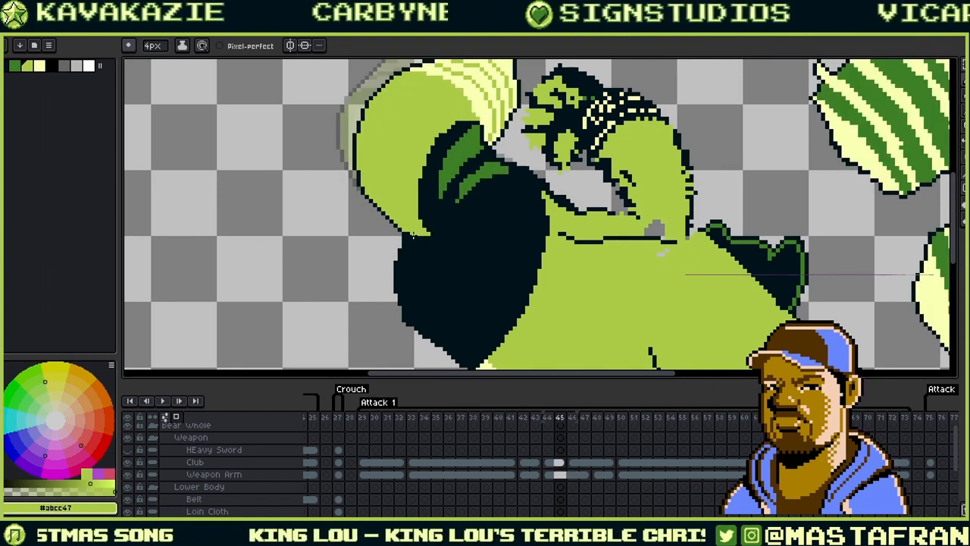
key("Right")
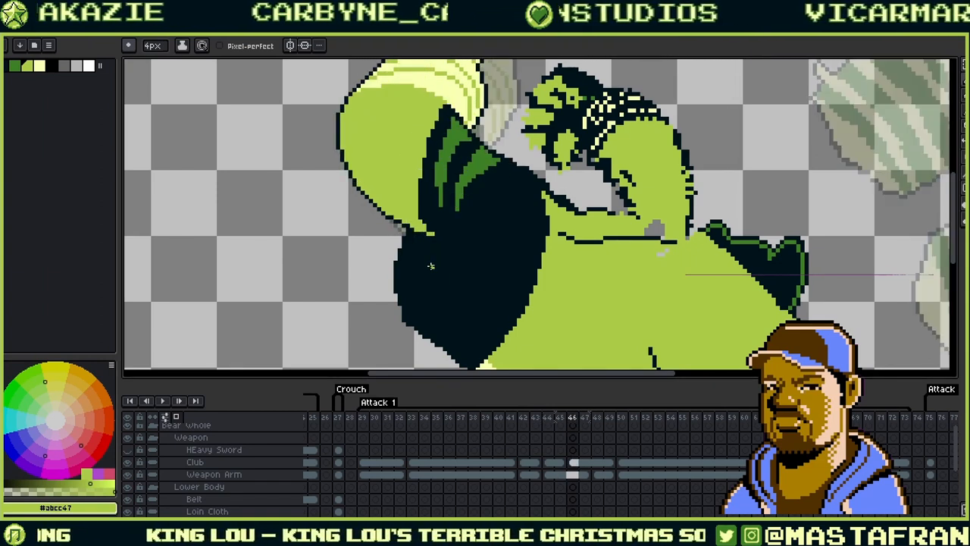
key("Return")
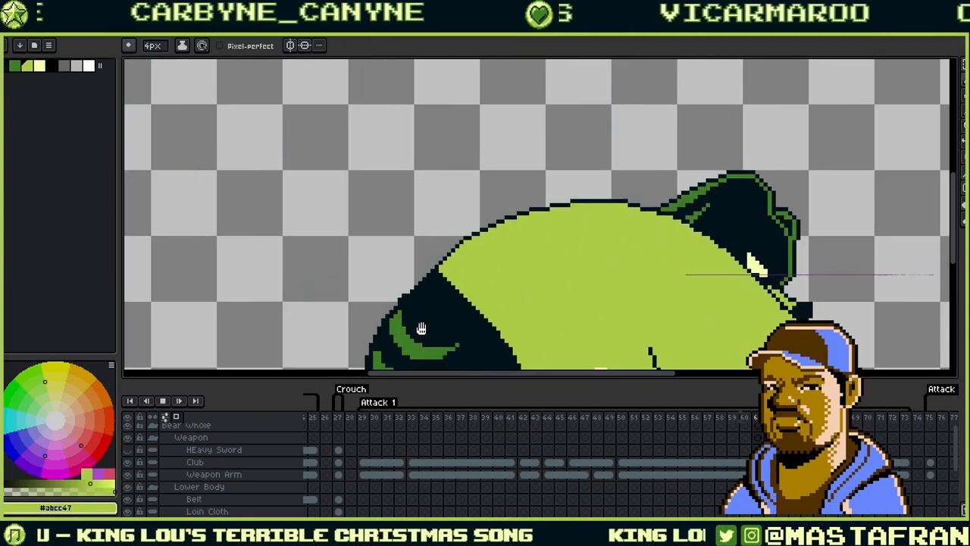
- Zoom and pan until the ogre's frame 44 arm-swing pose fills the view
left_click_drag(438, 281, 447, 115)
scroll(445, 122, "down", 2)
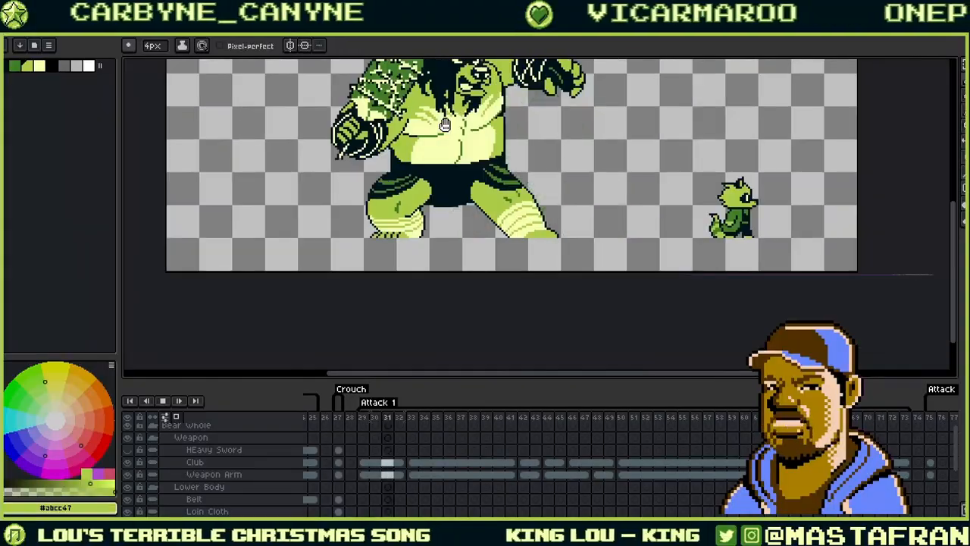
left_click_drag(572, 173, 531, 238)
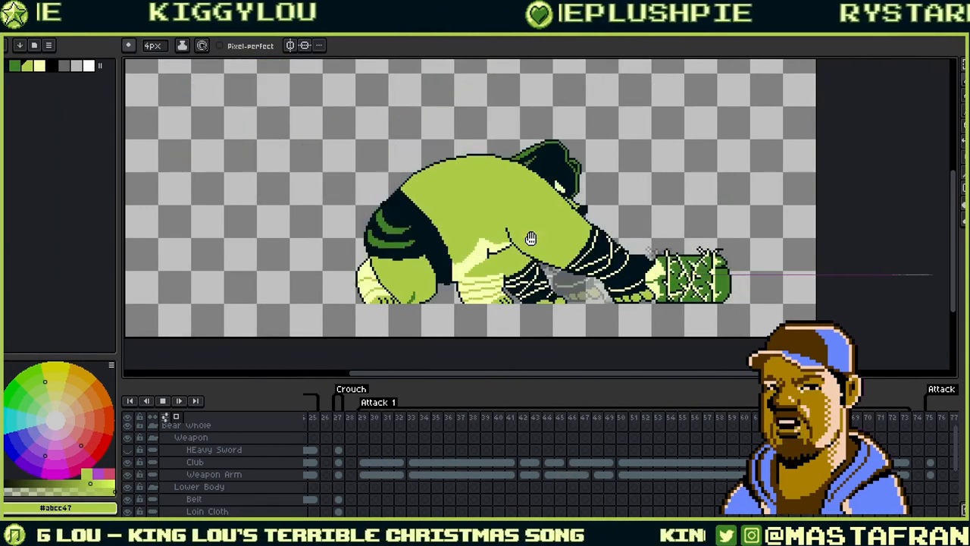
left_click_drag(663, 167, 607, 206)
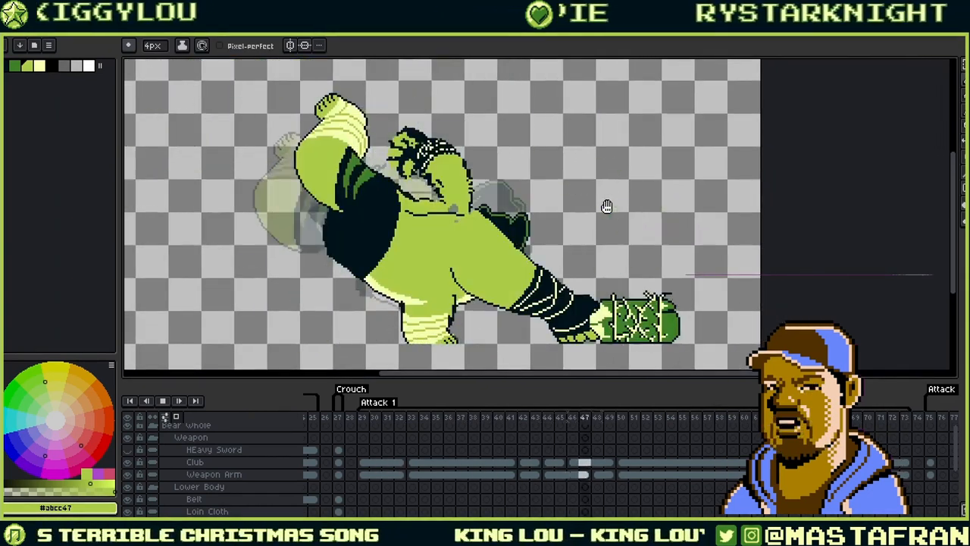
scroll(447, 250, "down", 4)
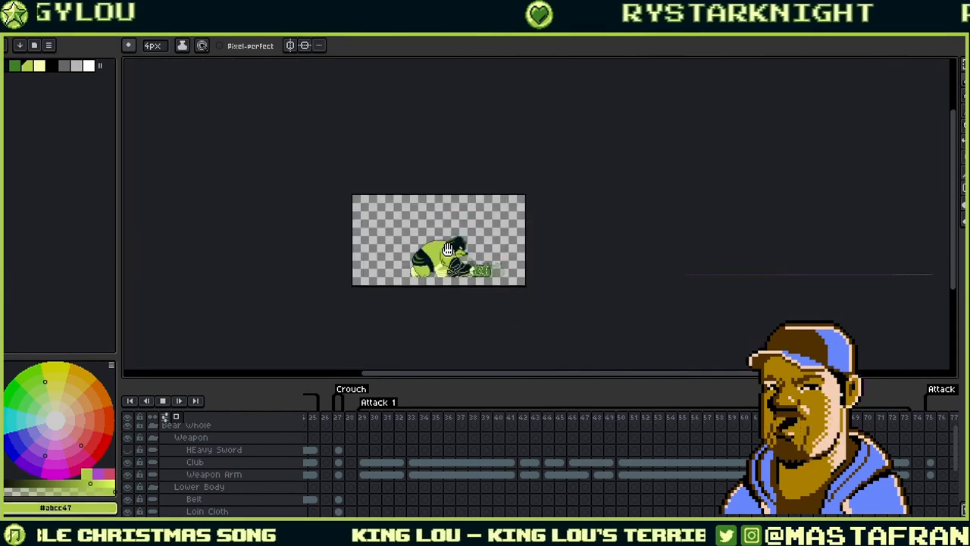
scroll(448, 243, "up", 4)
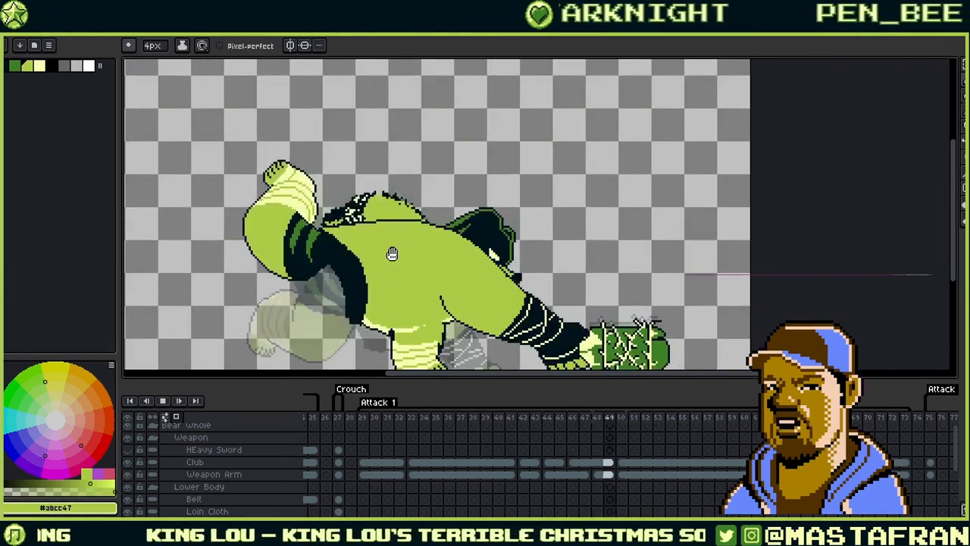
left_click_drag(464, 272, 501, 257)
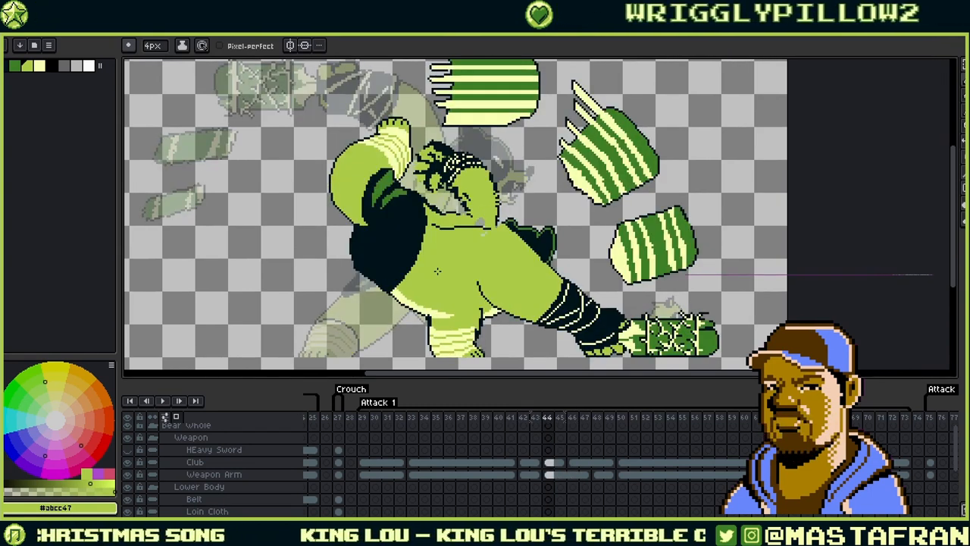
- Draw crescent smear strokes left of the ogre, redrawing the long curve shorter
left_click(352, 189, "alt")
left_click_drag(299, 209, 308, 222)
mouse_move(298, 168)
left_mouse_down()
mouse_move(286, 192)
mouse_move(307, 222)
left_mouse_up()
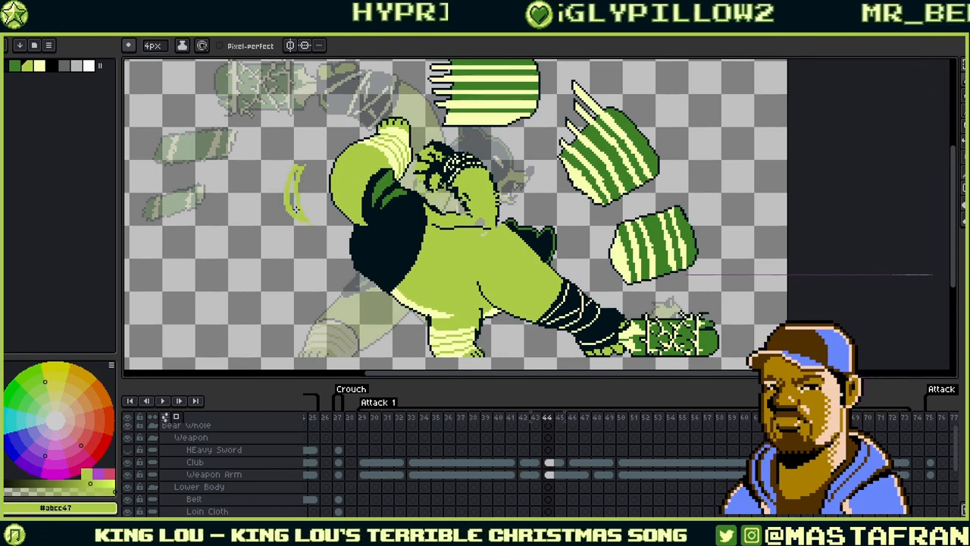
left_click_drag(291, 186, 297, 210)
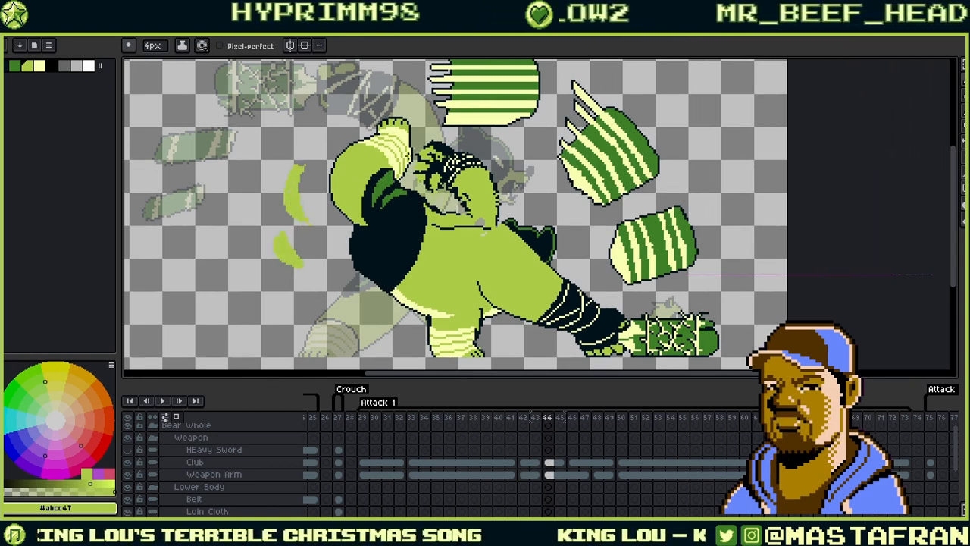
key("ctrl+z")
key("ctrl+z")
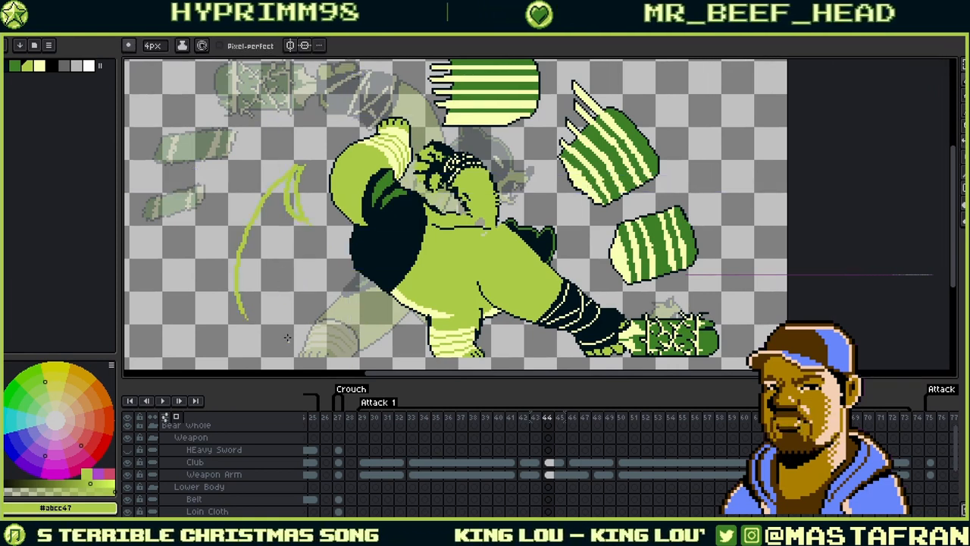
key("ctrl+z")
mouse_move(283, 180)
left_mouse_down()
mouse_move(268, 198)
mouse_move(261, 312)
left_mouse_up()
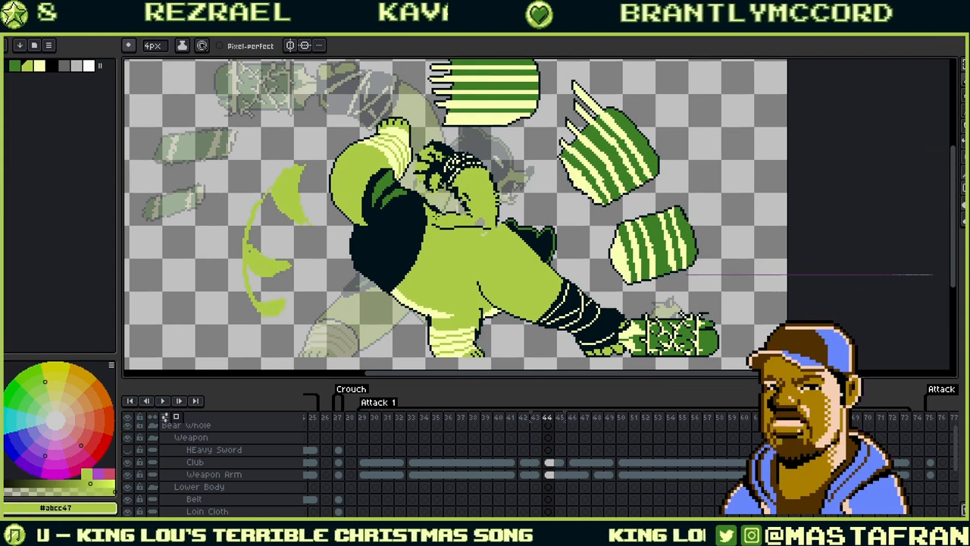
- After playback, fill the leaf-shaped smear with pale yellow and save
left_click(162, 401)
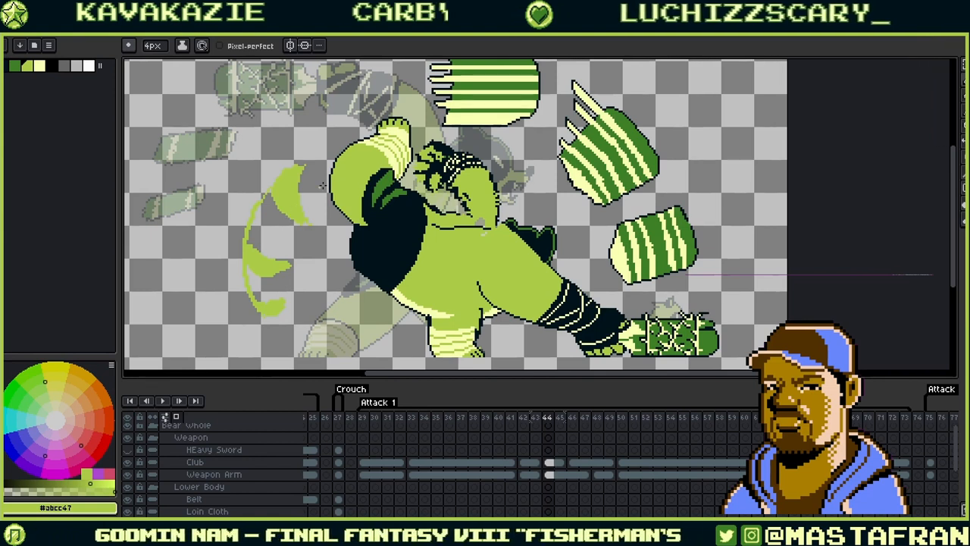
left_click(389, 145)
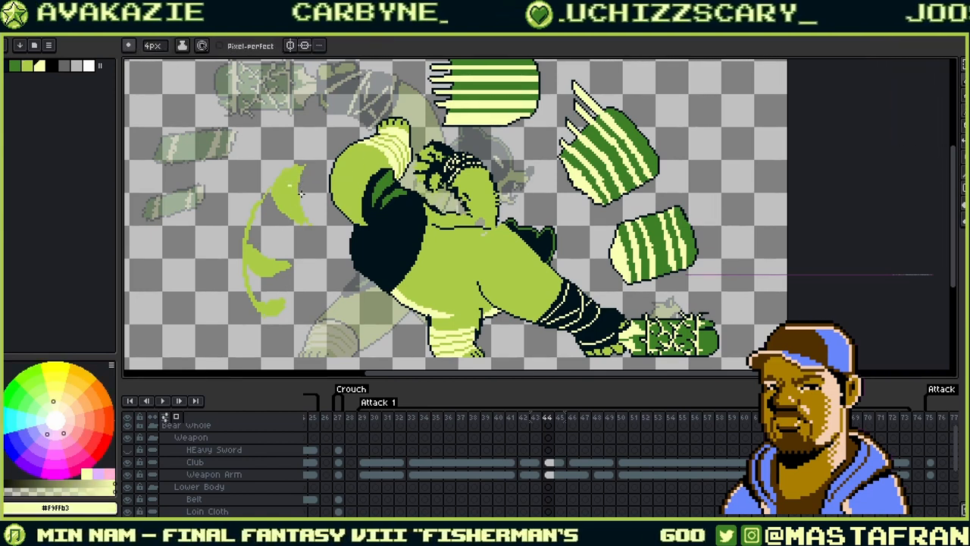
key("g")
left_click(289, 180)
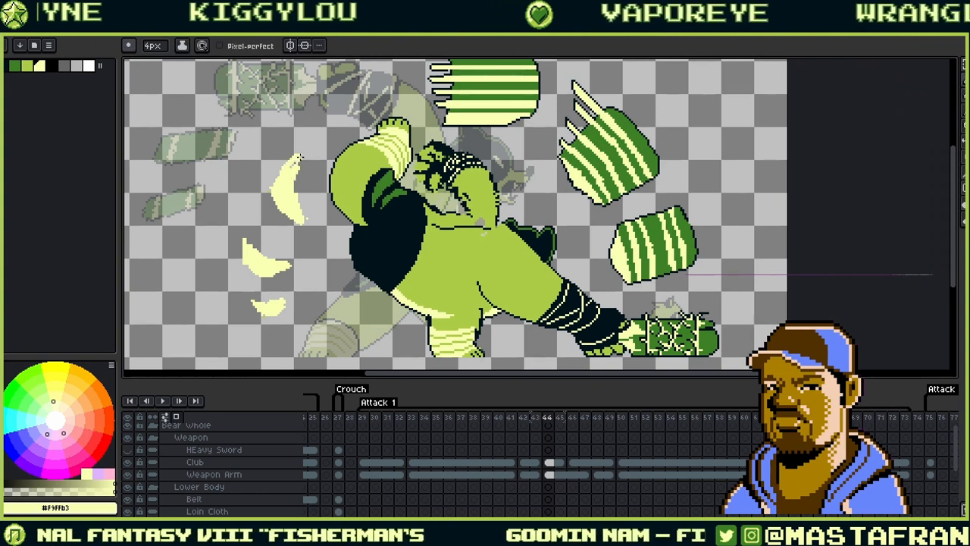
key("ctrl+s")
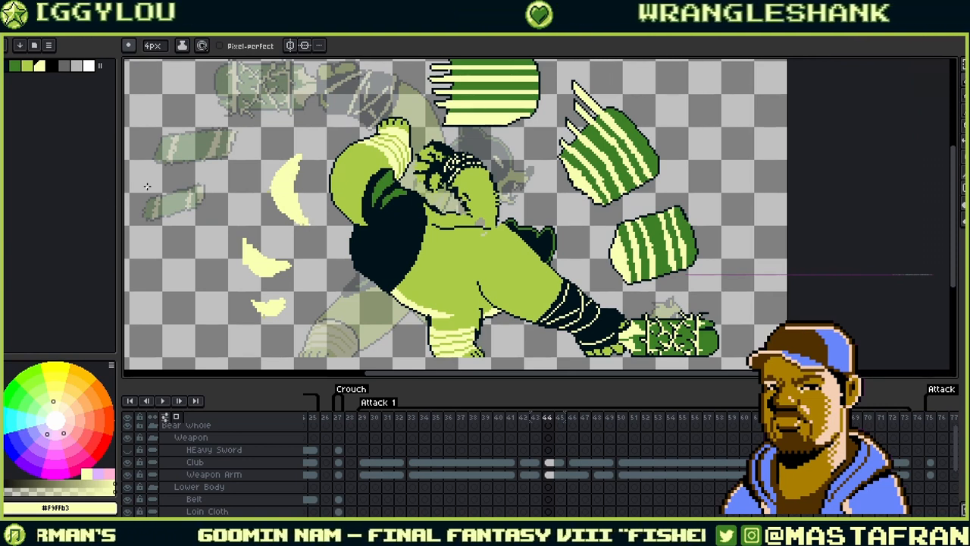
- Lasso-select the three smear shapes left of the ogre
key("q")
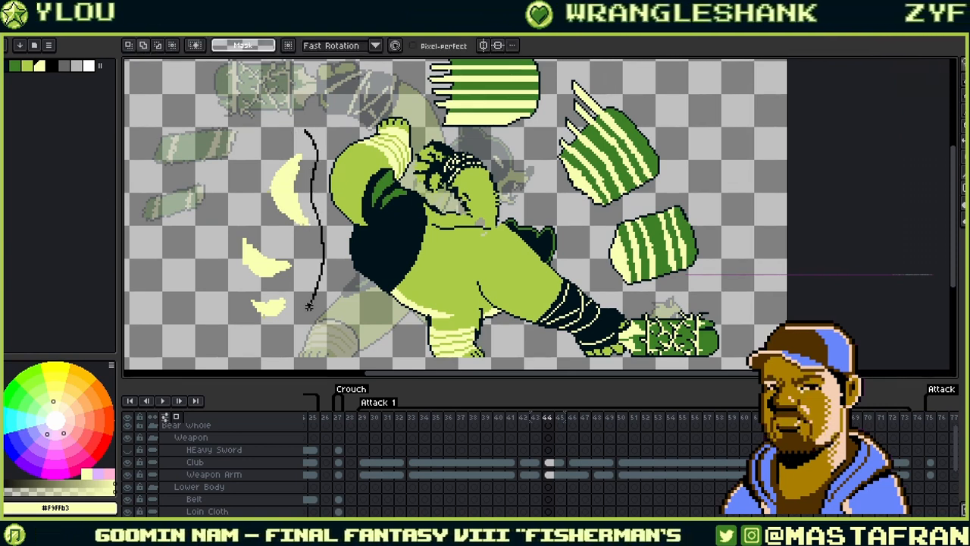
left_click_drag(309, 306, 313, 109)
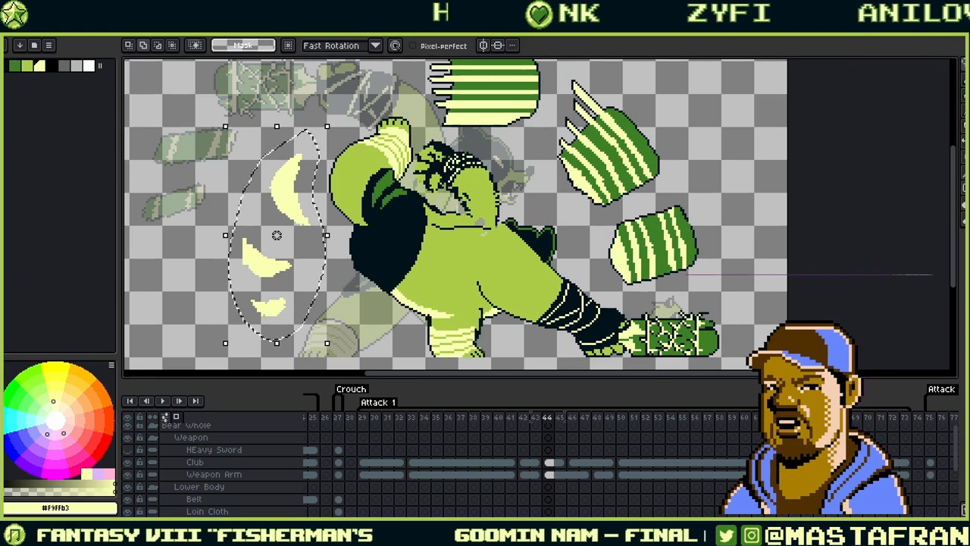
left_click(28, 21)
mouse_move(173, 285)
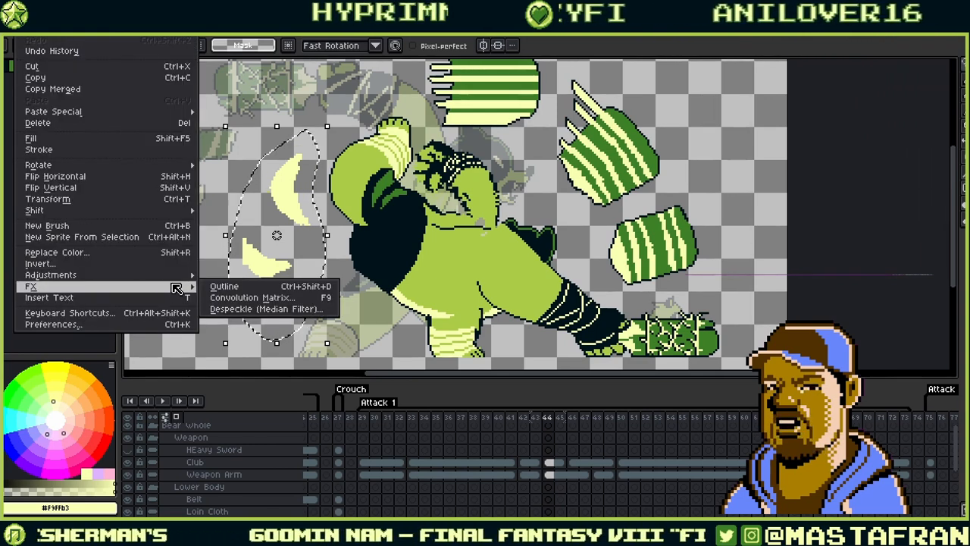
left_click(756, 40)
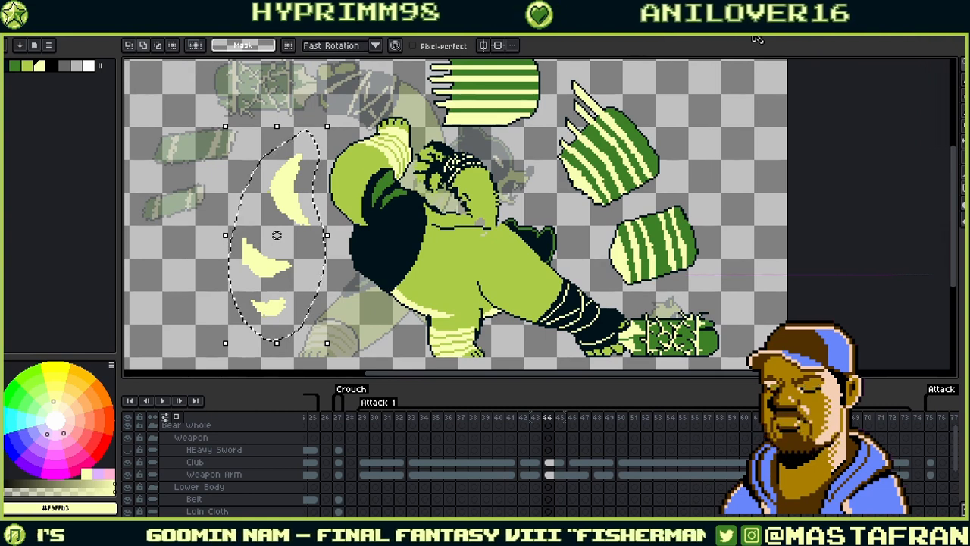
- Apply an Outline effect to the selected smears using the darkest palette colour
key("shift+o")
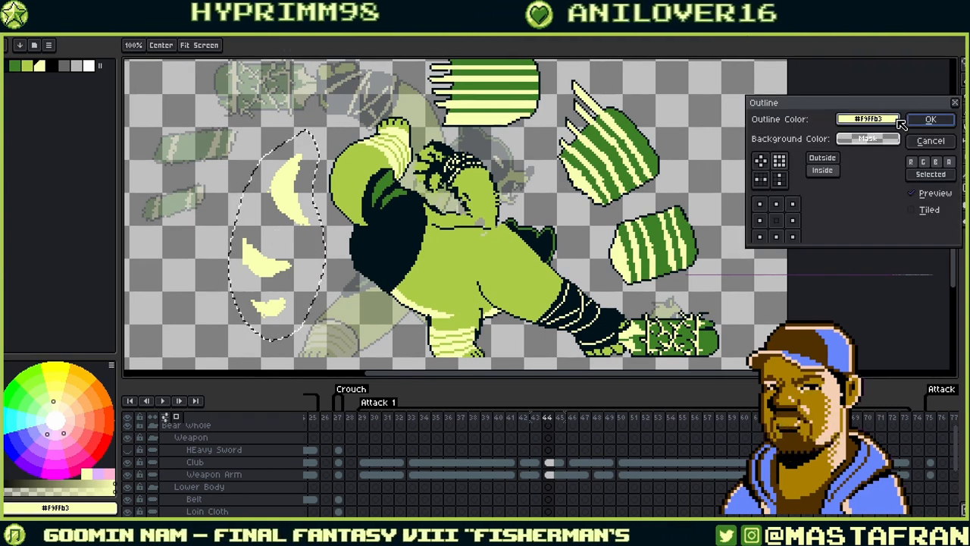
left_click(868, 119)
left_click(686, 140)
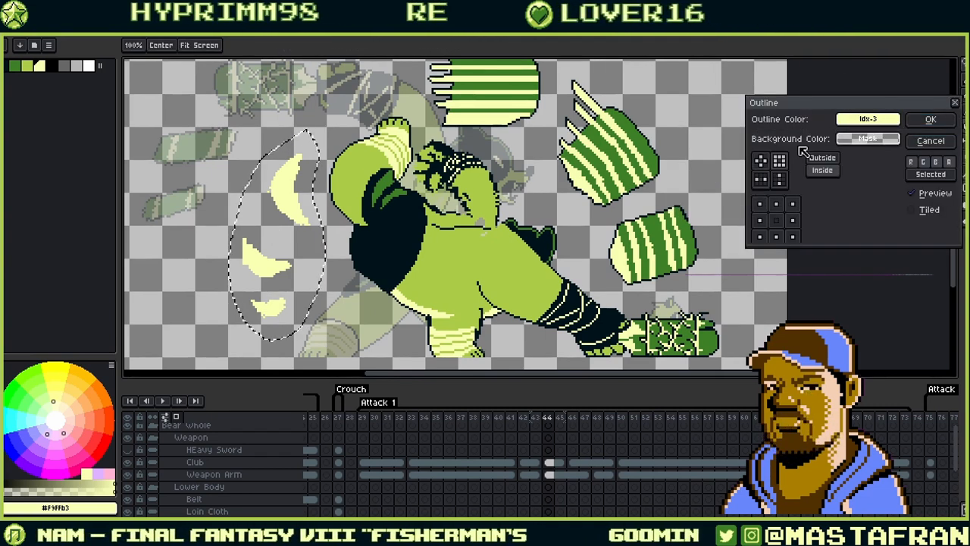
left_click(855, 120)
left_click(688, 164)
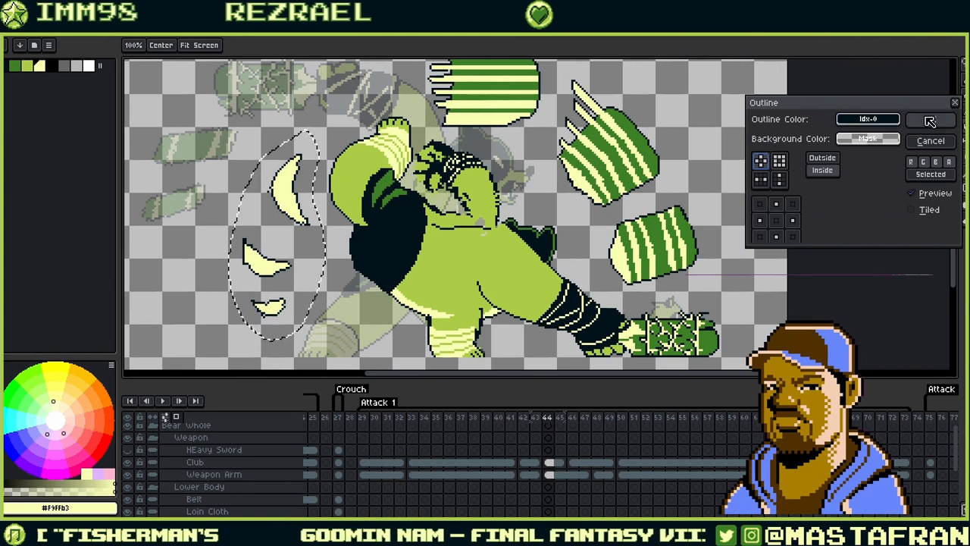
left_click(930, 121)
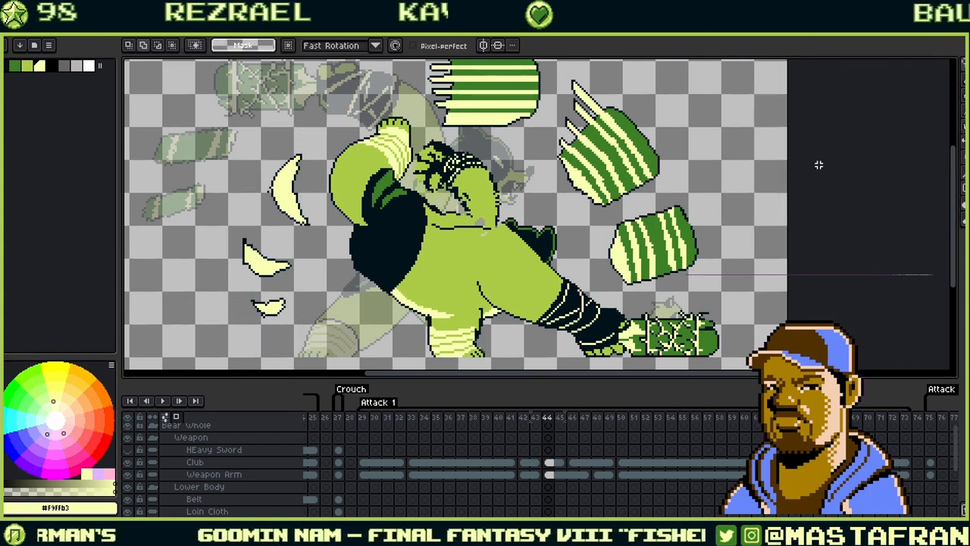
- Review playback and fill the middle smear shape with the ogre's green
left_click(162, 401)
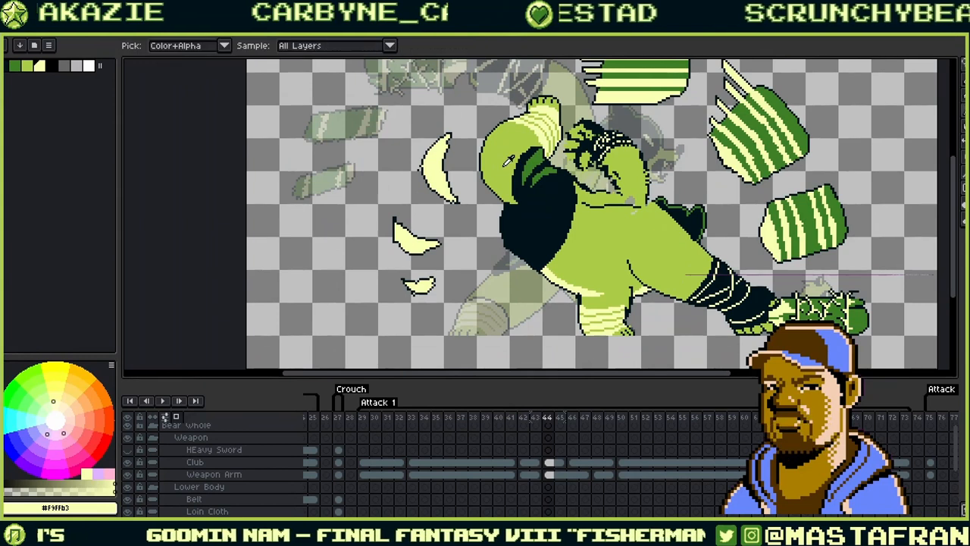
left_click(502, 169, "alt")
key("g")
left_click(416, 247)
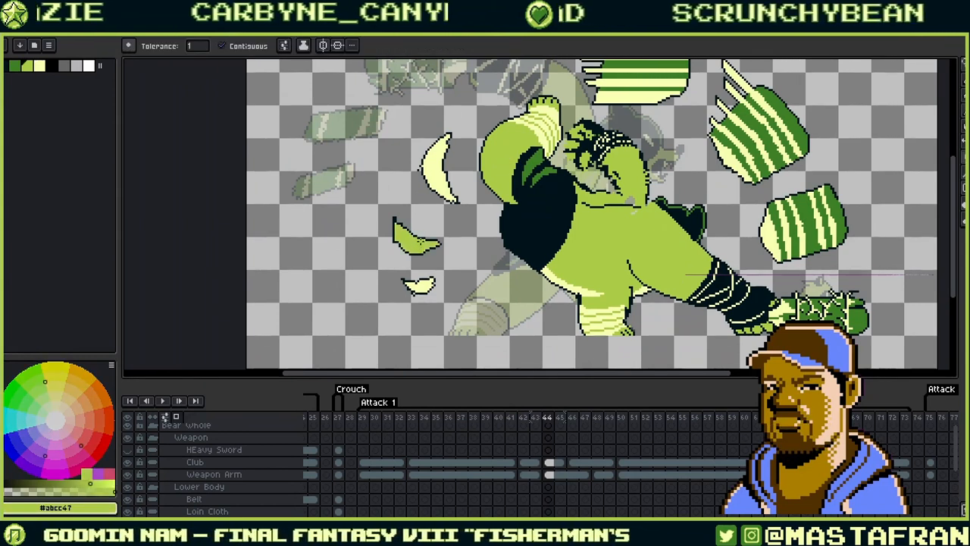
- Lasso the three smears and shift them up, then nudge the lower two up-left
left_click_drag(550, 144, 493, 208)
key("q")
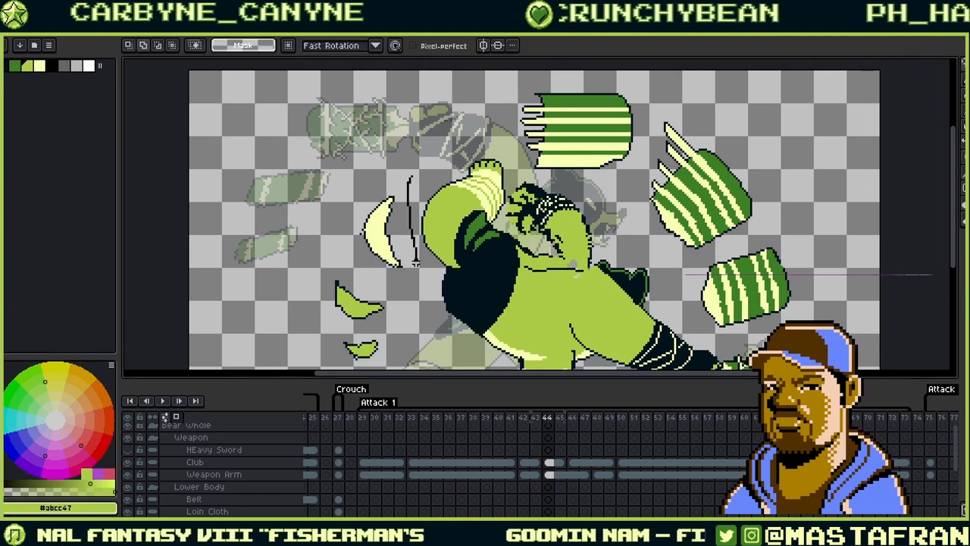
mouse_move(406, 328)
left_mouse_down()
mouse_move(301, 324)
mouse_move(407, 103)
left_mouse_up()
mouse_move(413, 187)
left_mouse_down()
mouse_move(390, 238)
mouse_move(382, 202)
left_mouse_up()
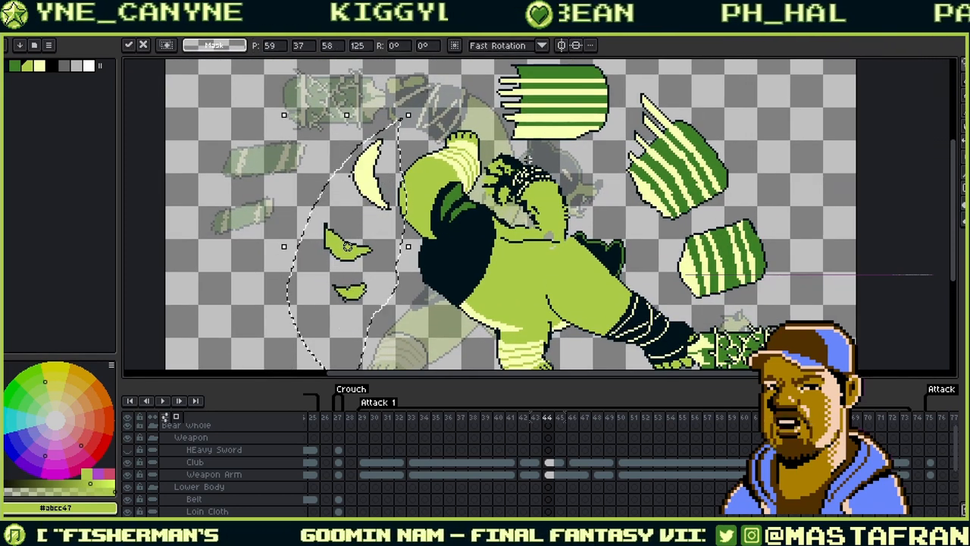
key("ctrl+d")
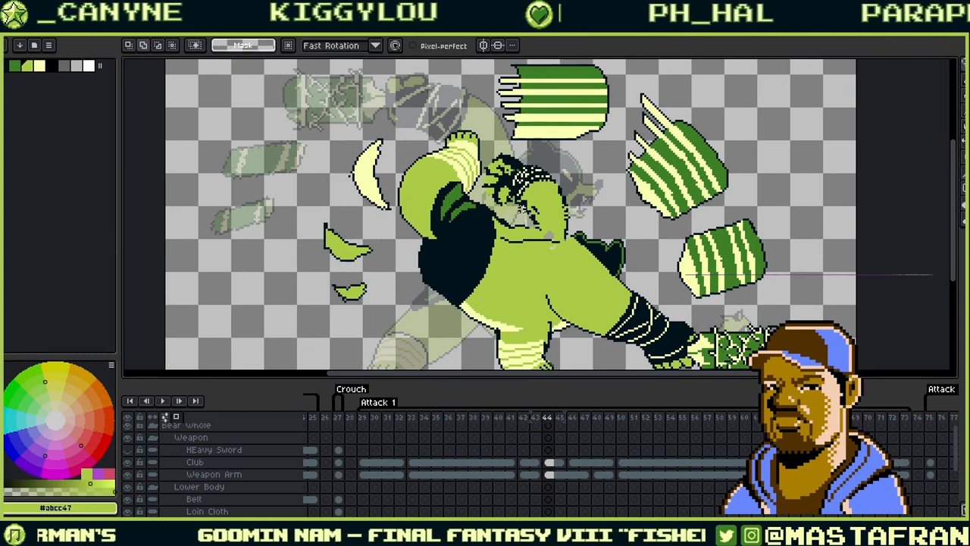
mouse_move(355, 203)
left_mouse_down()
mouse_move(379, 326)
mouse_move(385, 227)
mouse_move(357, 236)
mouse_move(368, 229)
left_mouse_up()
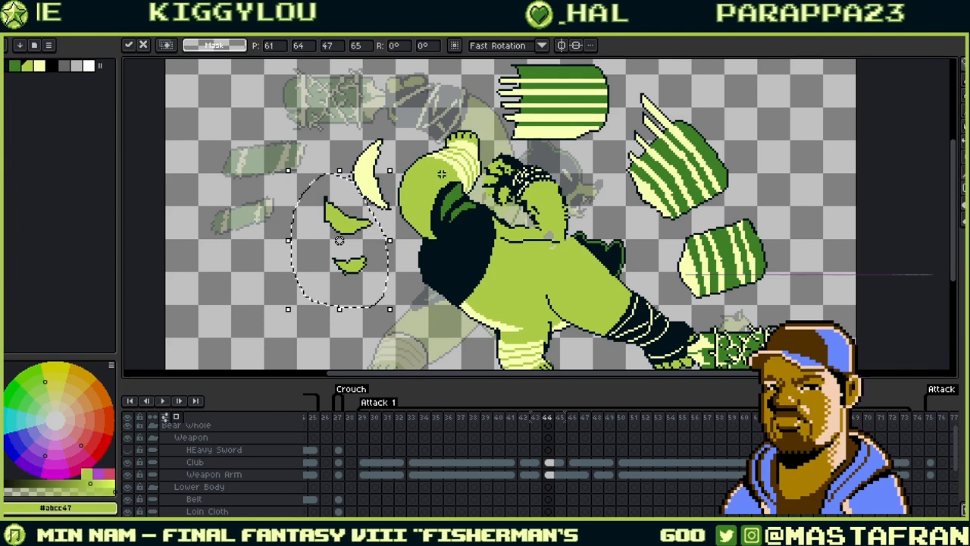
left_click(421, 202)
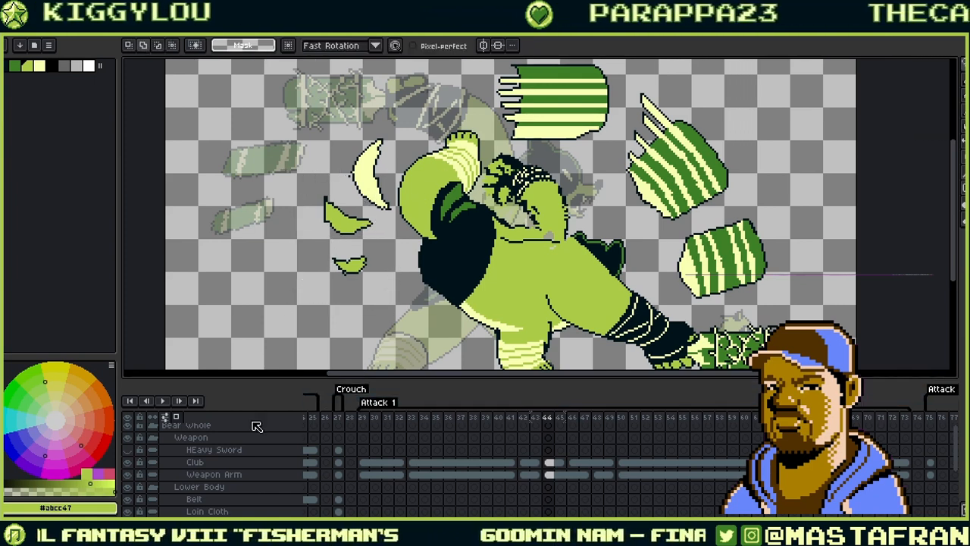
- Play the swing back and reframe the canvas around the sprite
left_click(162, 400)
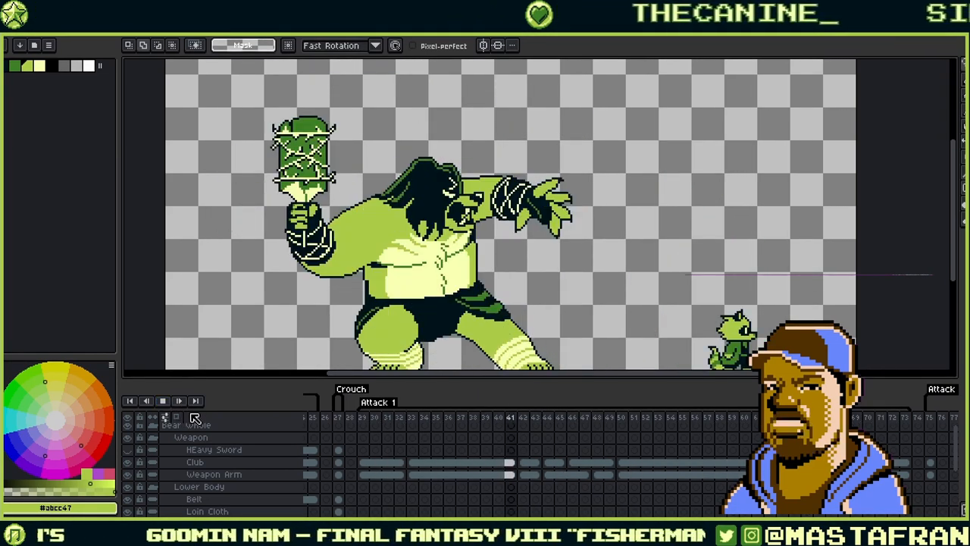
scroll(346, 302, "down", 4)
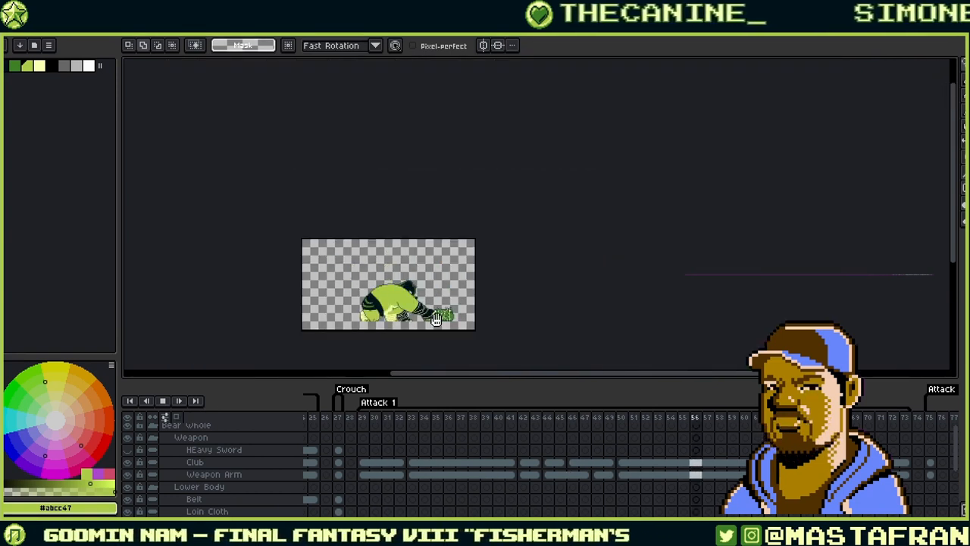
scroll(426, 318, "up", 3)
scroll(504, 281, "up", 1)
left_click_drag(504, 281, 585, 265)
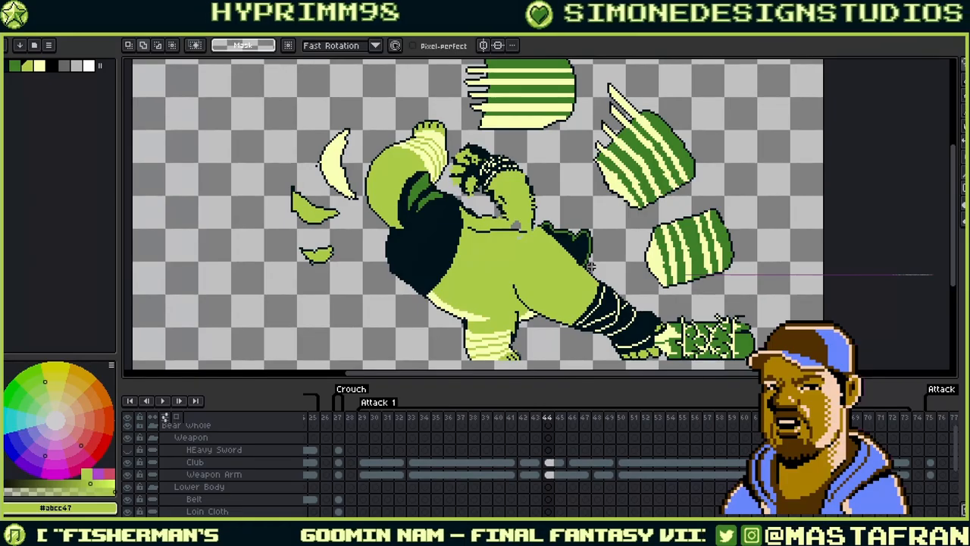
- Move the smears down and left of the ogre and refill the lower ones pale yellow
left_click_drag(284, 165, 292, 168)
left_click_drag(312, 214, 312, 240)
left_click_drag(368, 108, 363, 114)
left_click_drag(318, 228, 306, 256)
key("ctrl+d")
right_click(297, 266)
right_click(306, 311)
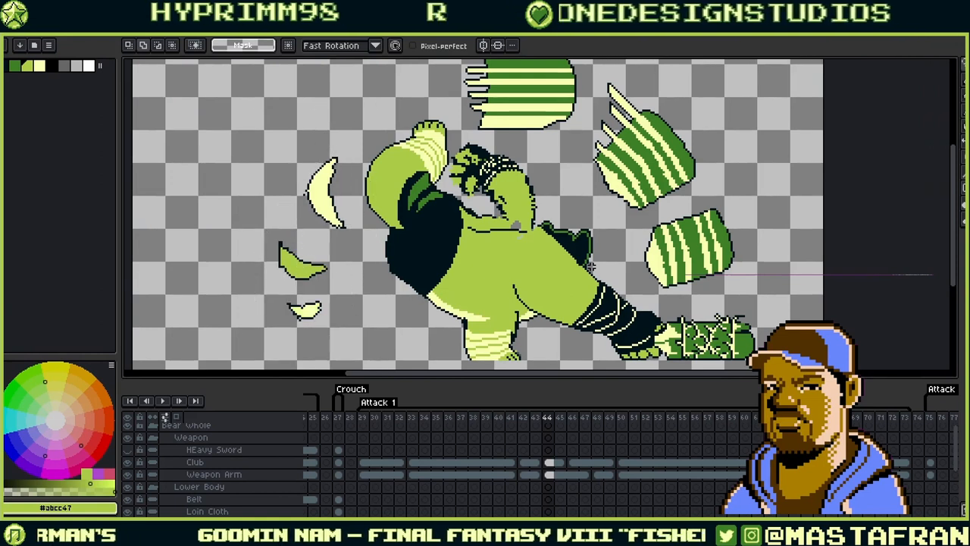
left_click_drag(333, 121, 322, 123)
key("ctrl+d")
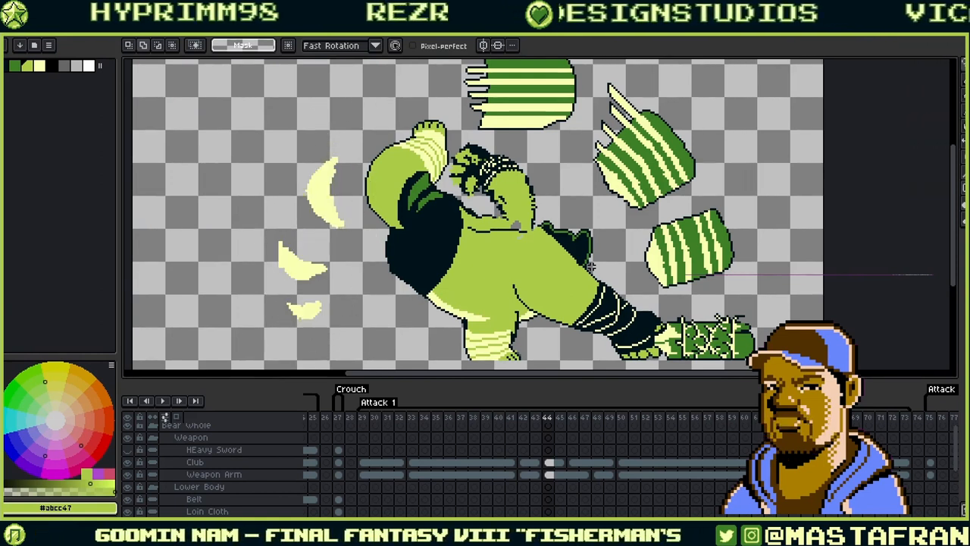
mouse_move(345, 147)
left_mouse_down()
mouse_move(363, 249)
mouse_move(264, 344)
mouse_move(282, 141)
left_mouse_up()
key("Delete")
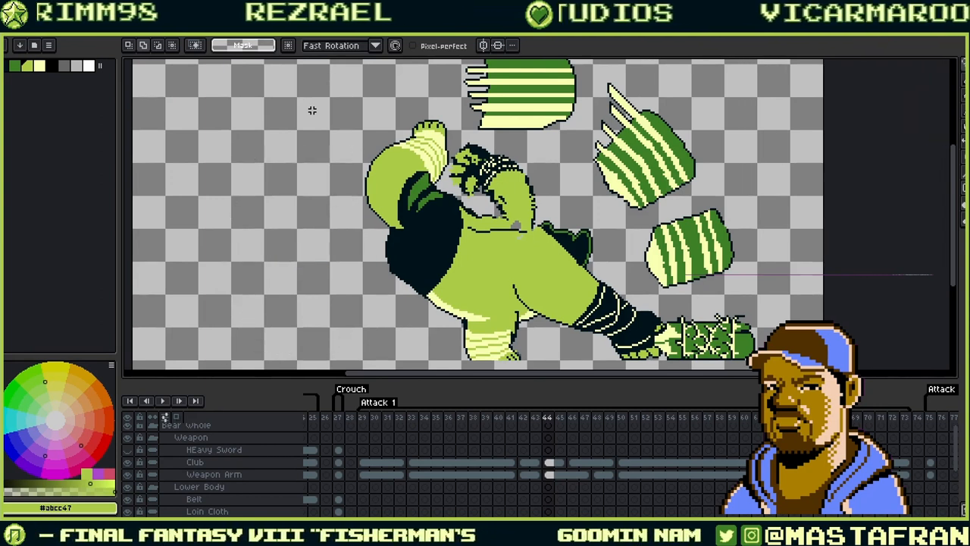
left_click(529, 462)
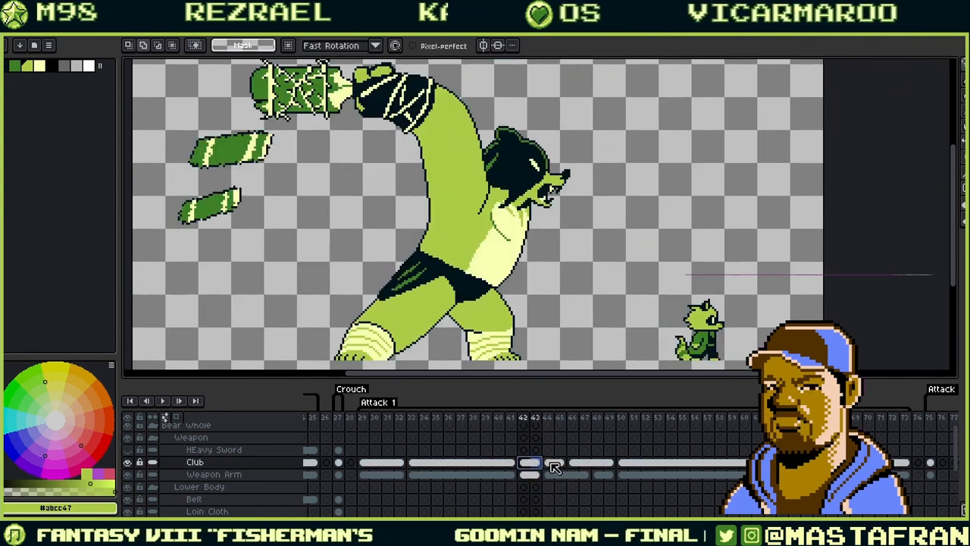
left_click(552, 463)
left_click(535, 463)
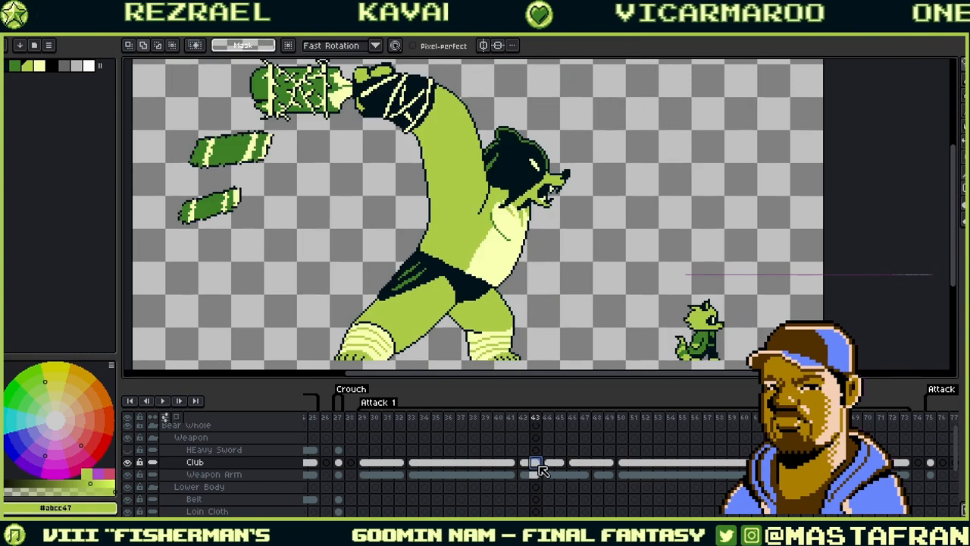
left_click(549, 463)
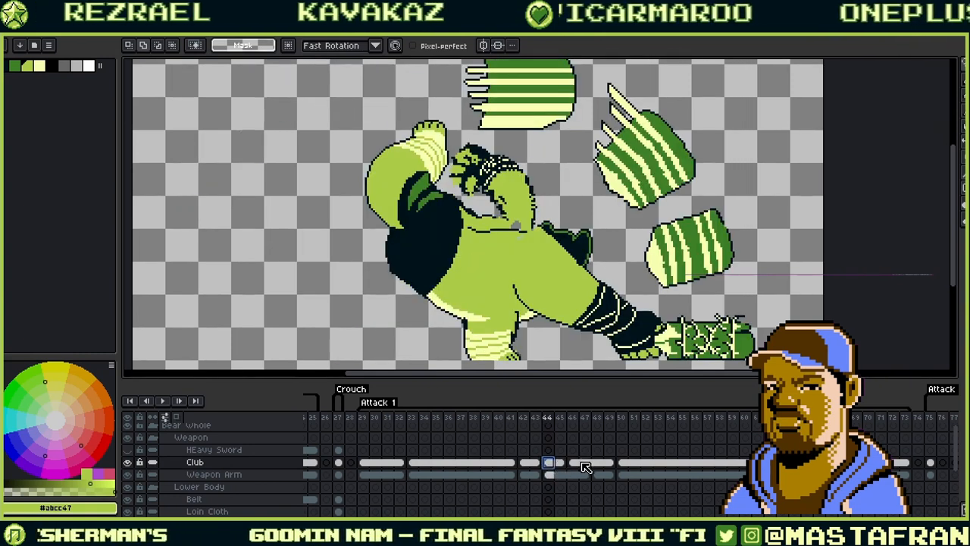
left_click(576, 463)
left_click(536, 463)
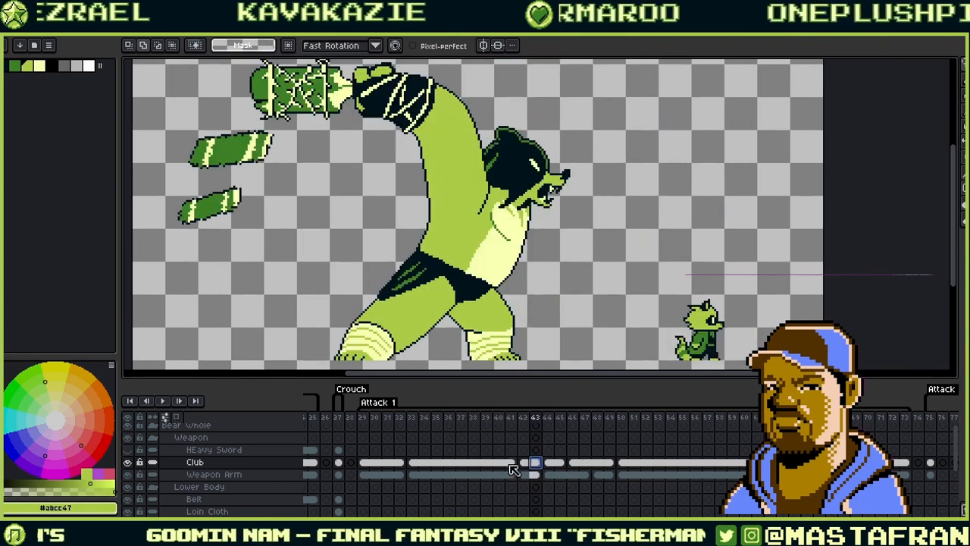
left_click(511, 463)
left_click(524, 464)
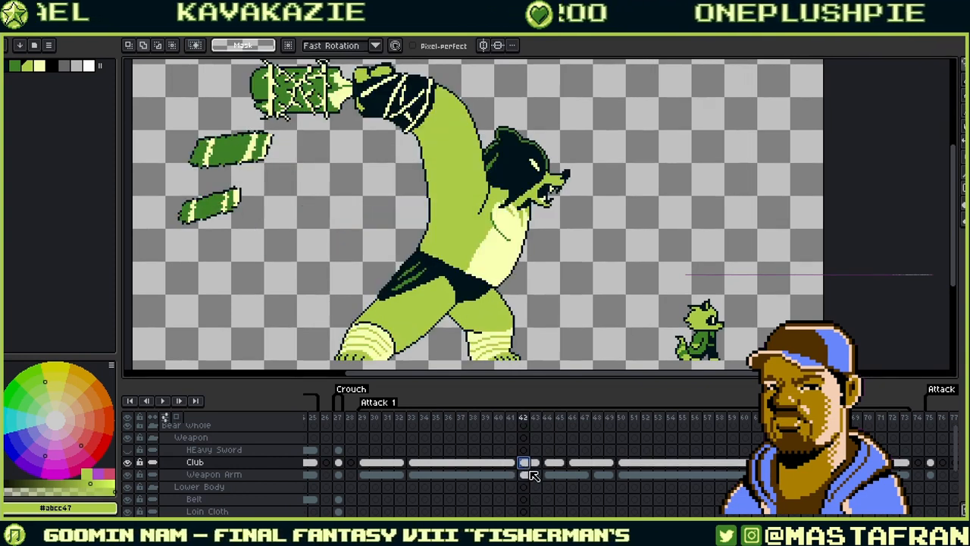
left_click(513, 463)
left_click(524, 464)
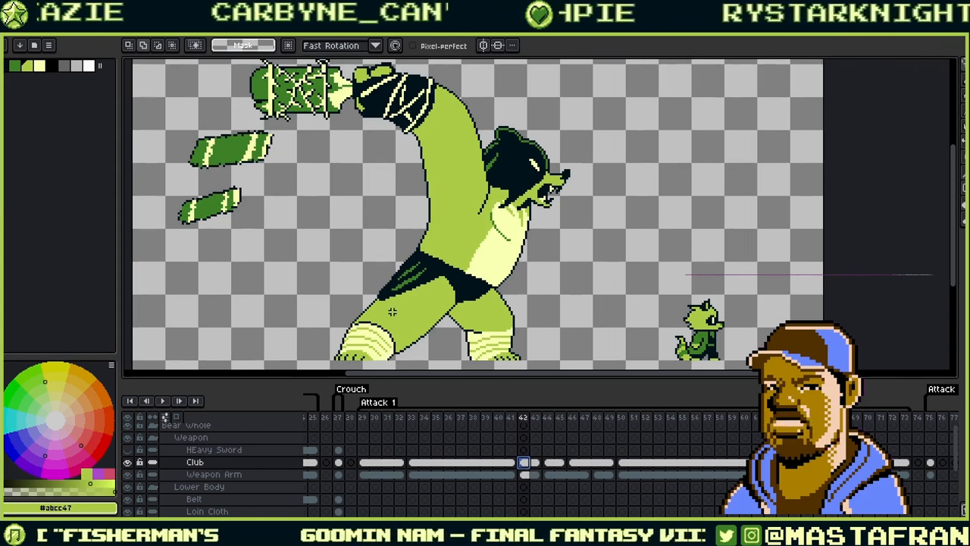
scroll(392, 311, "up", 2)
scroll(392, 311, "down", 3)
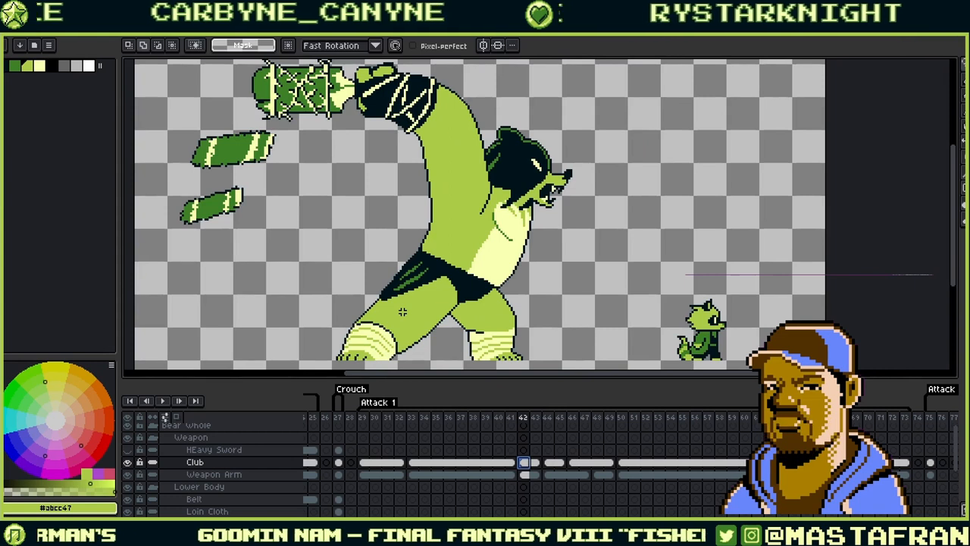
key("Left")
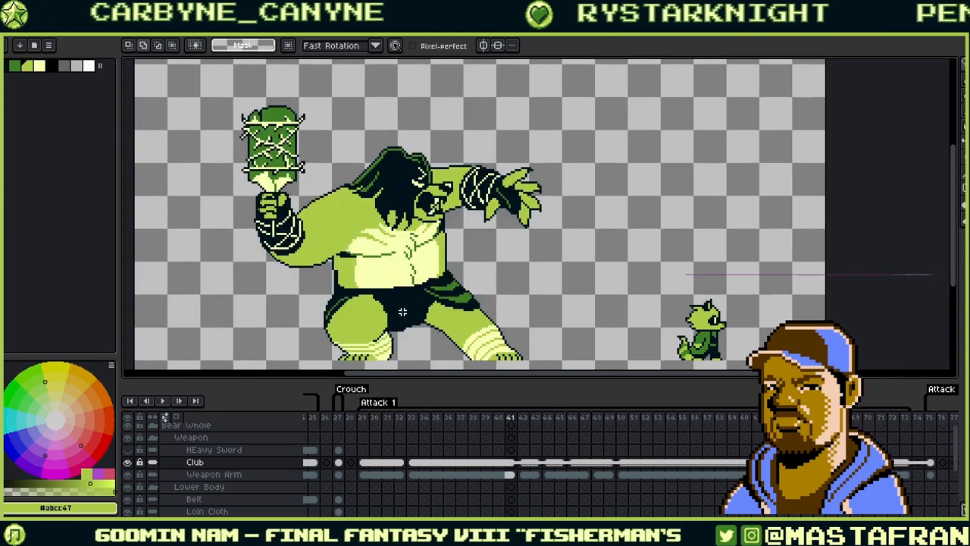
key("Right")
key("Left")
key("Right")
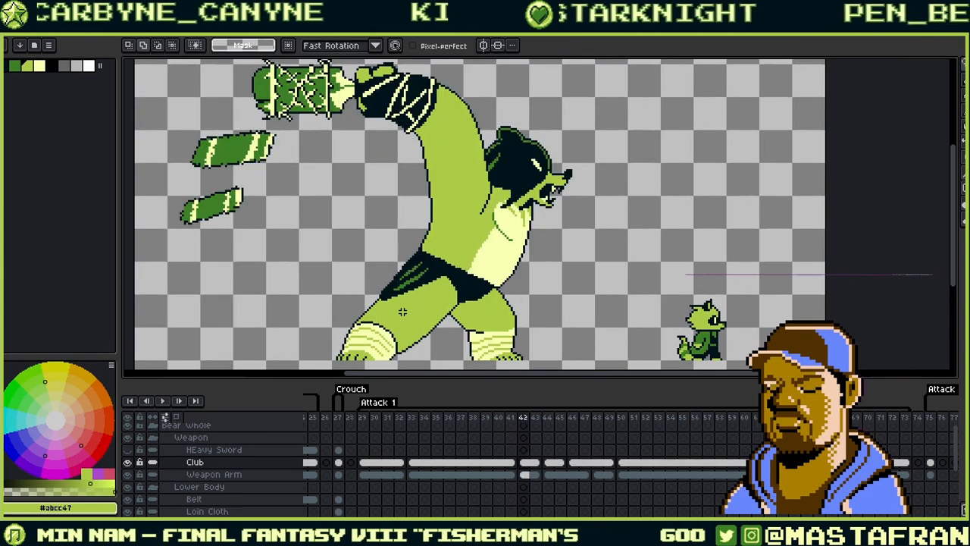
key("Right")
key("Left")
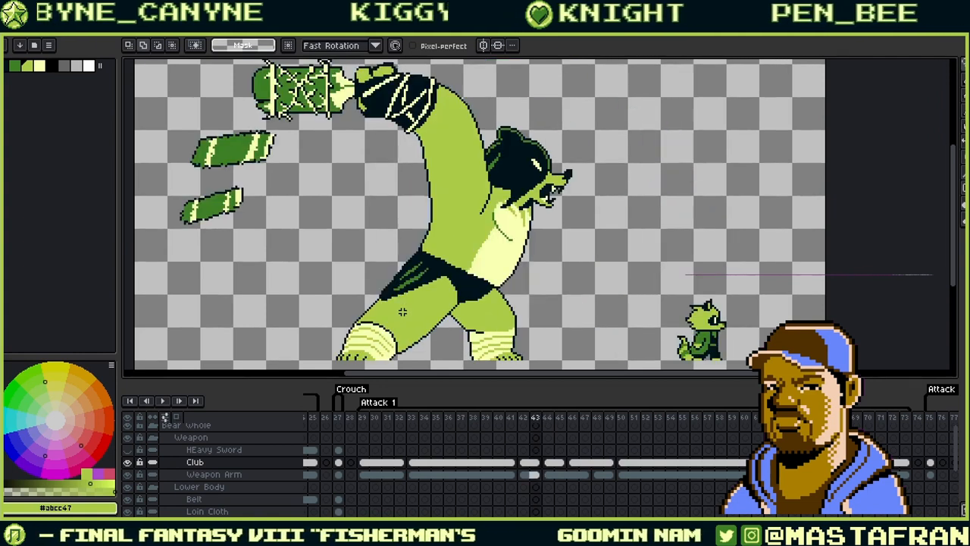
key("Right")
key("Left")
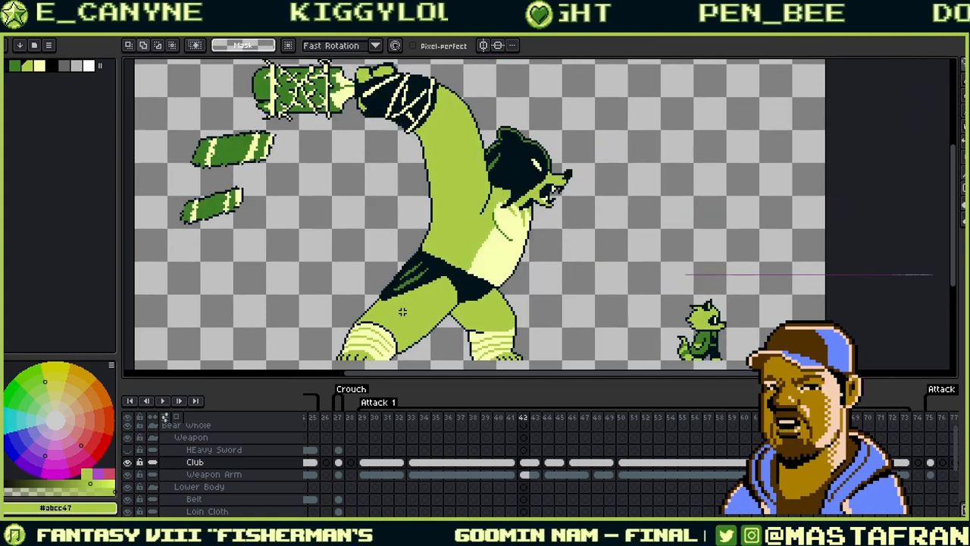
key("Right")
key("Left")
key("Left")
key("Left")
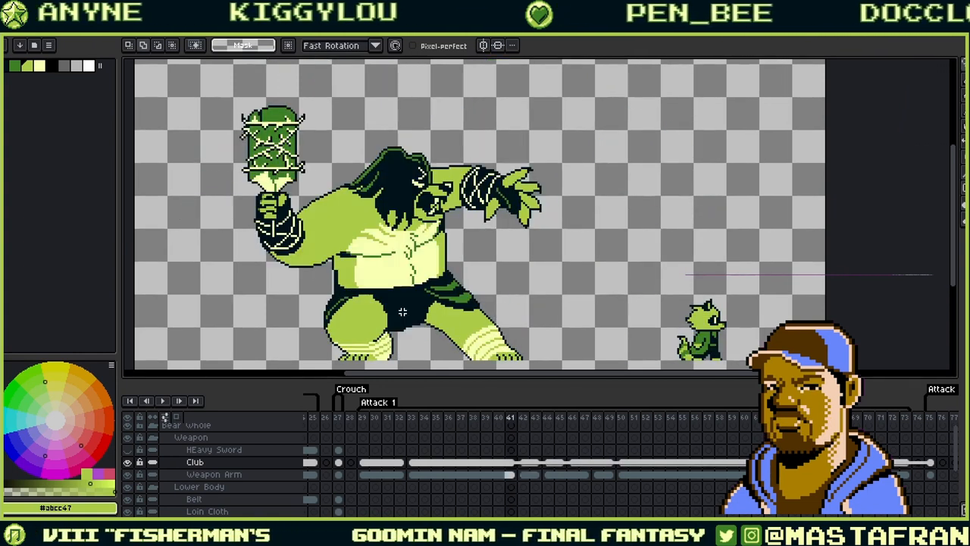
key("Right")
key("Left")
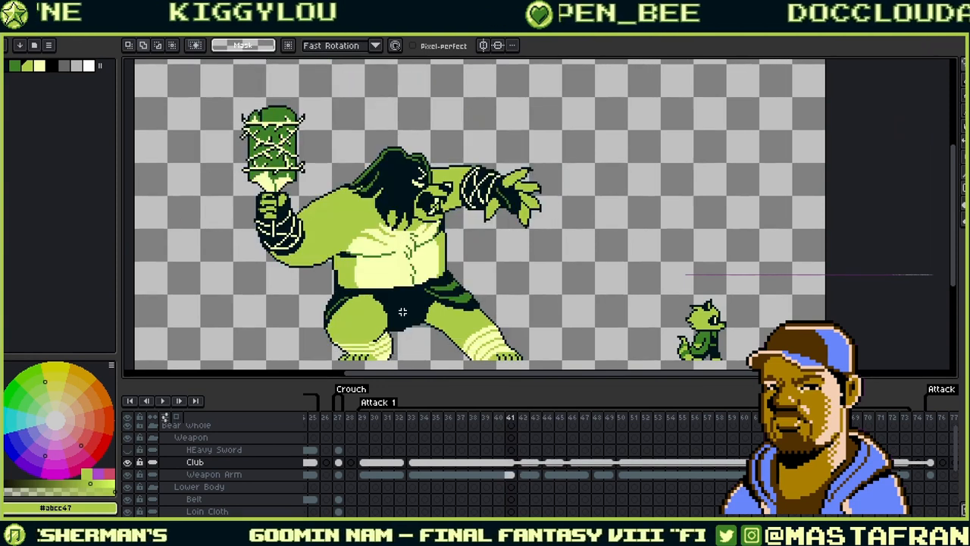
key("Right")
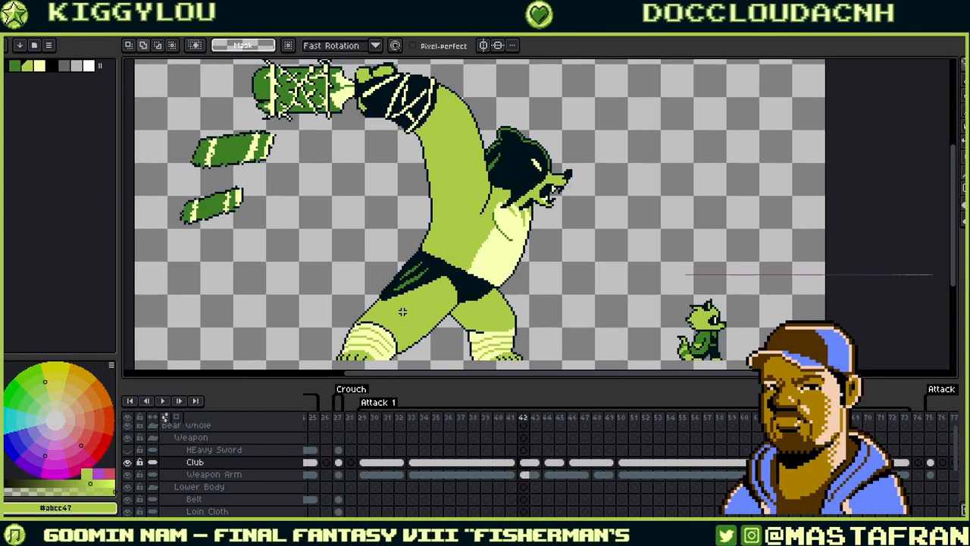
key("Right")
key("Right")
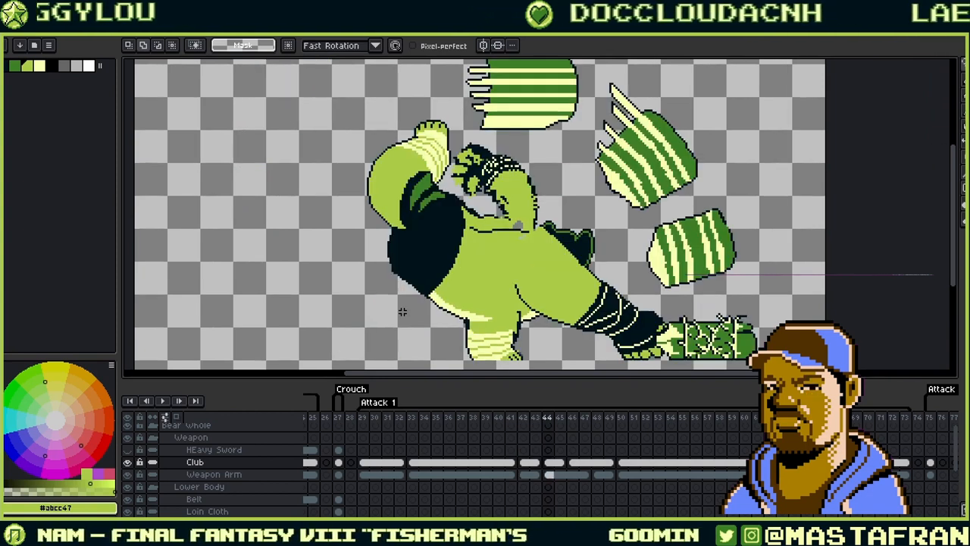
key("Left")
key("Right")
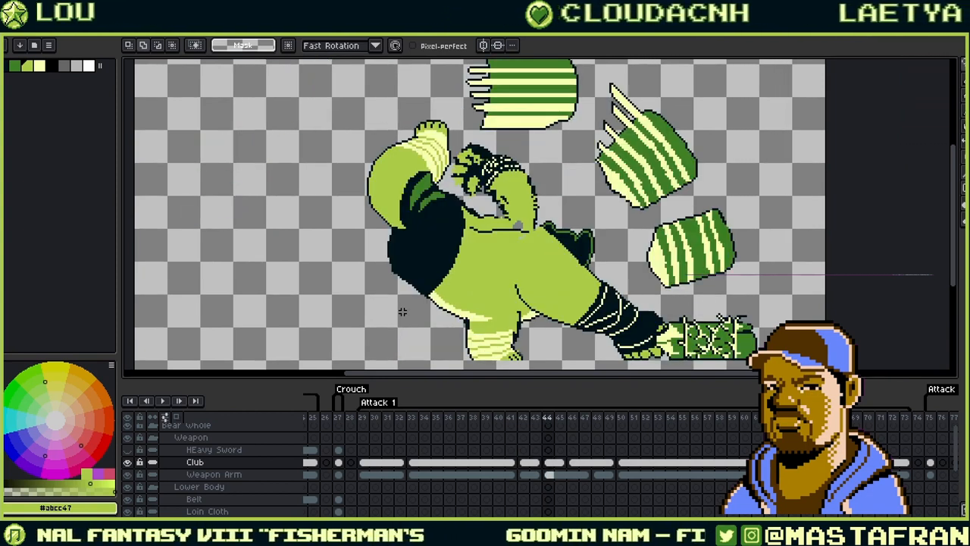
key("Right")
key("Right")
key("Right")
key("Right")
key("Right")
key("Right")
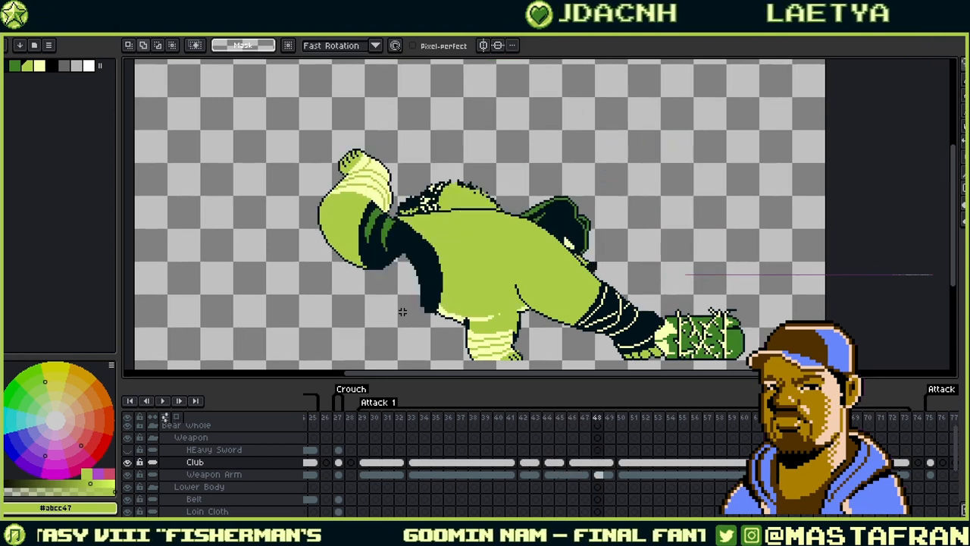
key("Right")
key("Right")
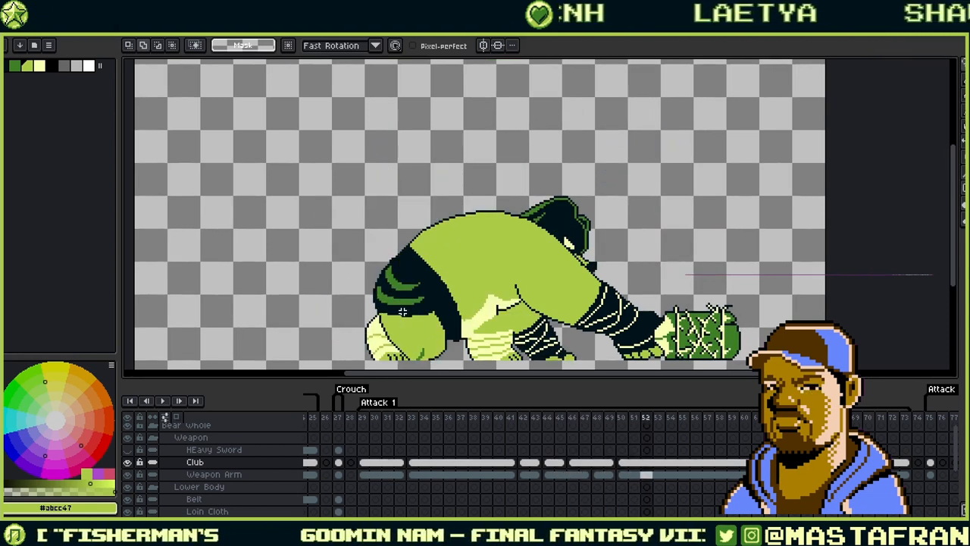
key("Left")
key("Left")
key("Left")
key("Left")
key("Left")
key("Left")
key("Left")
key("Left")
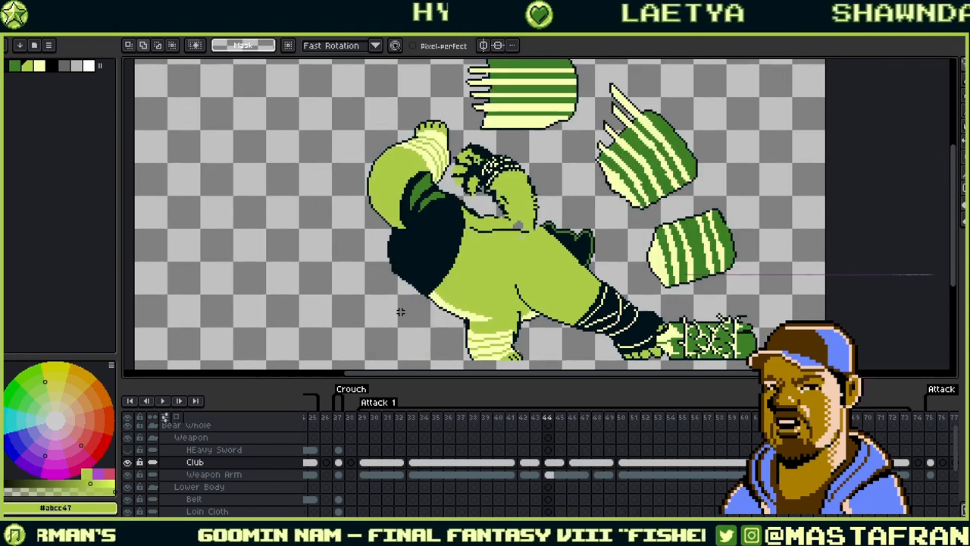
scroll(353, 513, "down", 1)
key("Down")
key("Down")
key("Down")
key("Down")
key("Down")
key("Down")
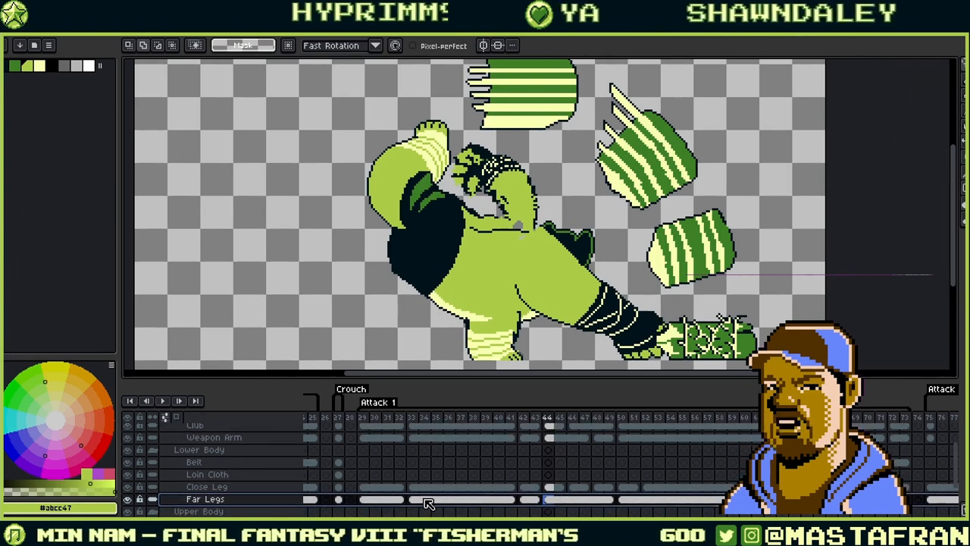
- Reorder Far Legs between Bear Body and Off Arm, checking the result on frames 42 to 52
scroll(433, 506, "down", 2)
key("Left")
key("Left")
key("Left")
key("Left")
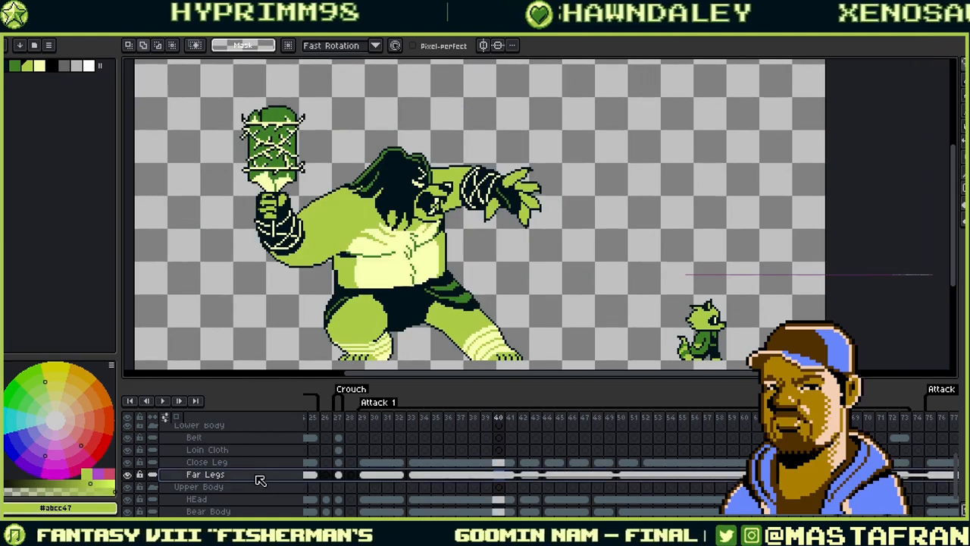
scroll(260, 484, "down", 1)
scroll(279, 496, "down", 2)
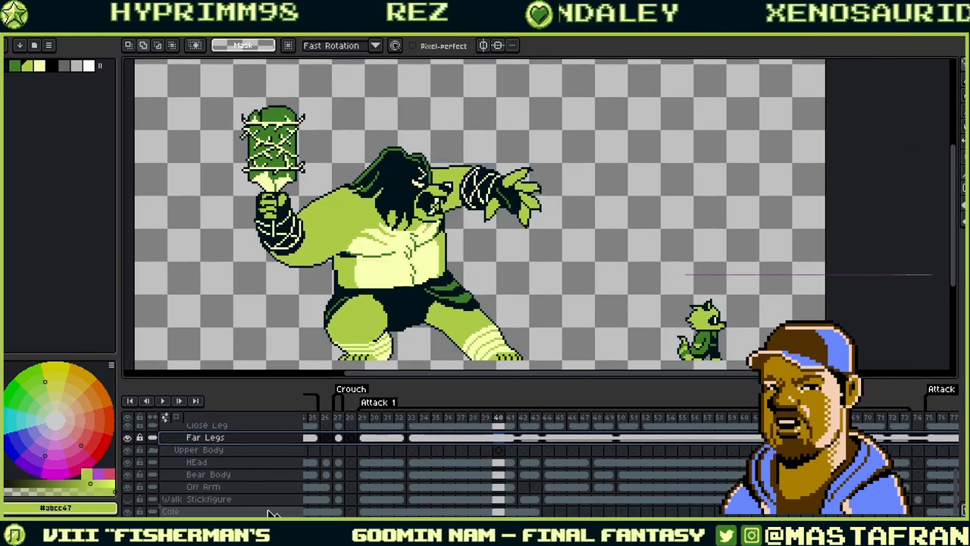
left_click_drag(276, 493, 283, 484)
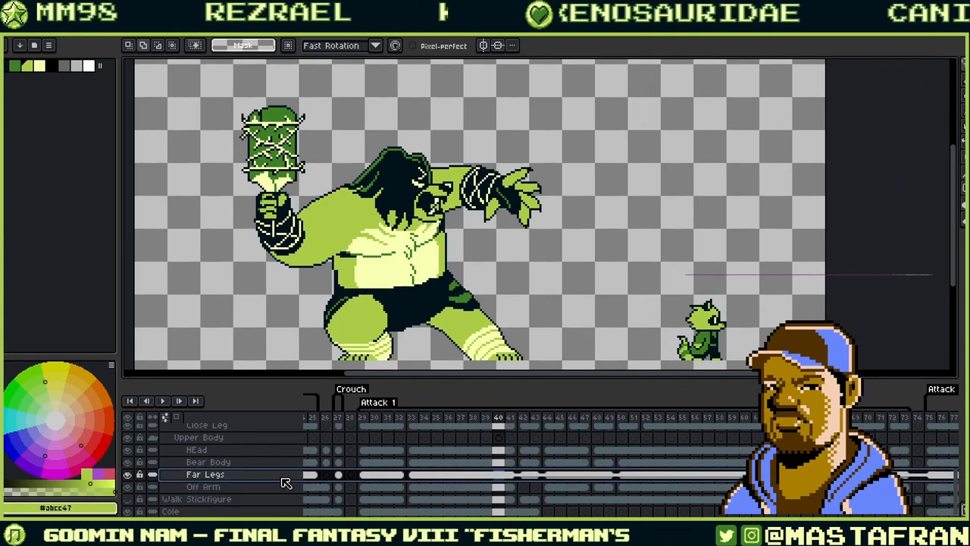
left_click_drag(288, 485, 285, 493)
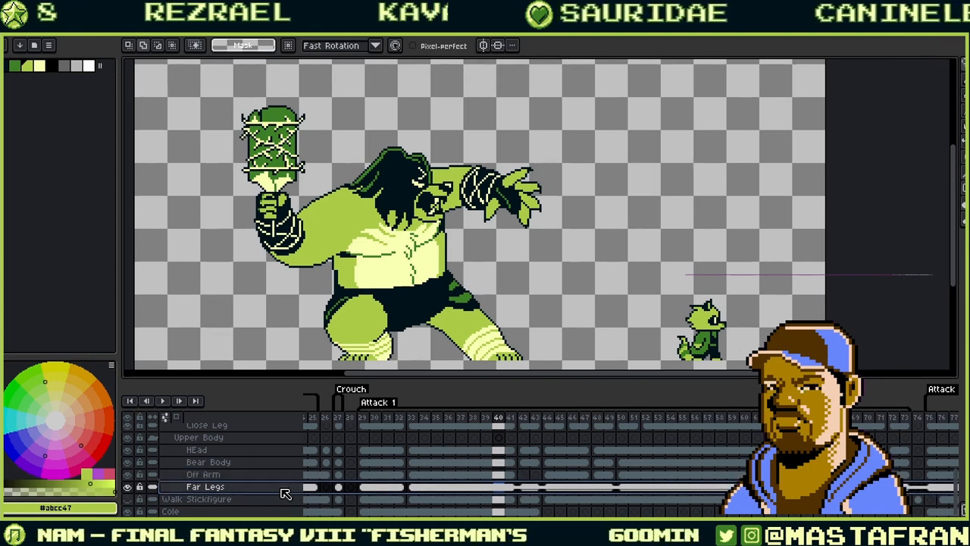
key("Right")
key("Right")
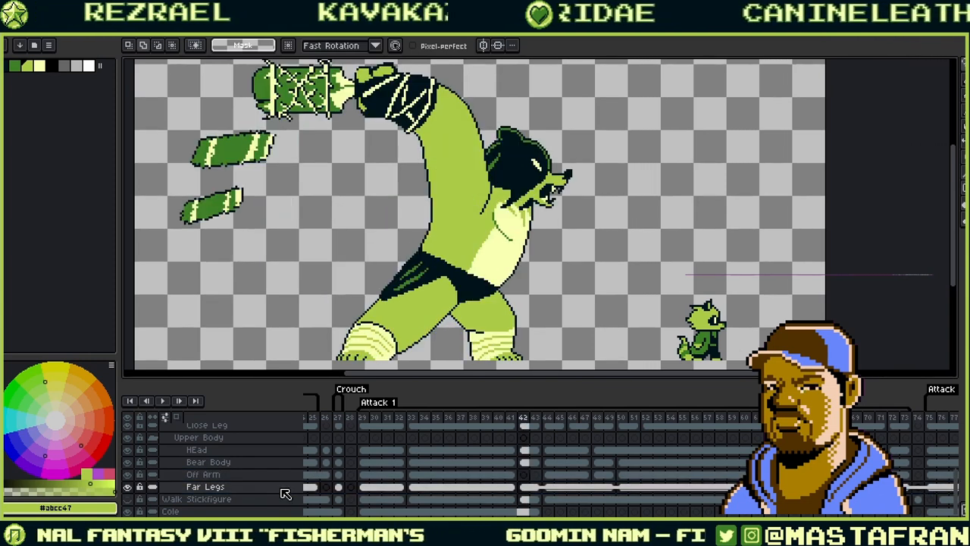
key("Right")
key("Right")
key("Right")
key("Right")
key("Right")
key("Right")
key("Right")
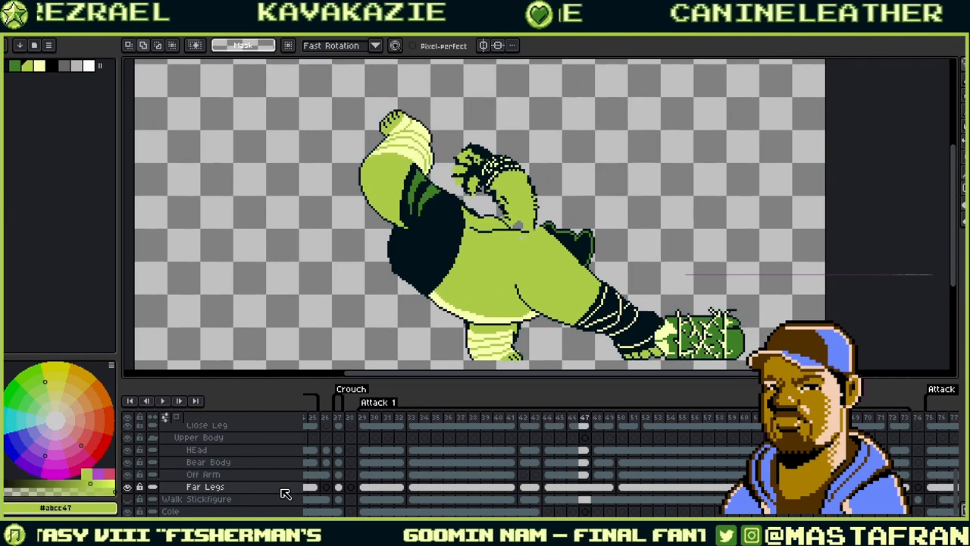
key("Right")
key("Right")
key("Right")
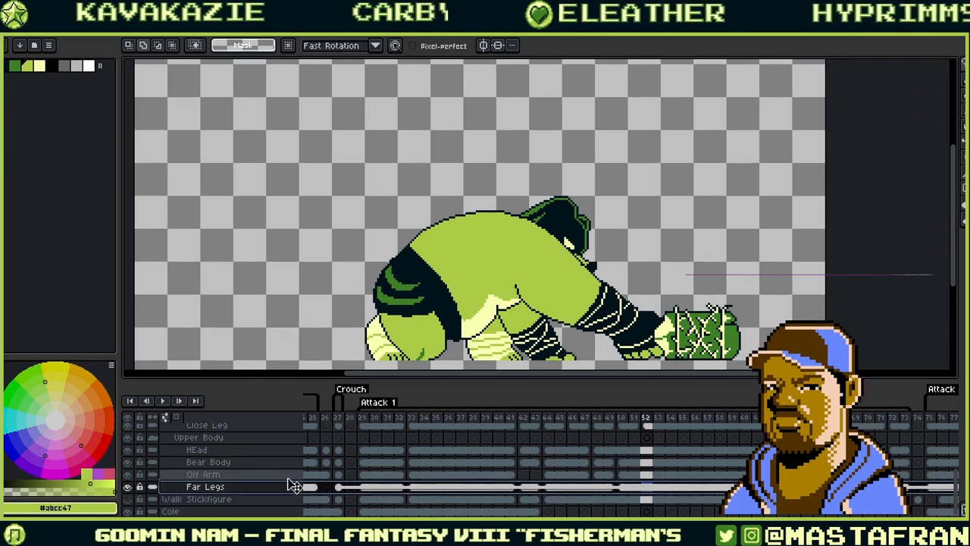
left_click_drag(295, 478, 295, 475)
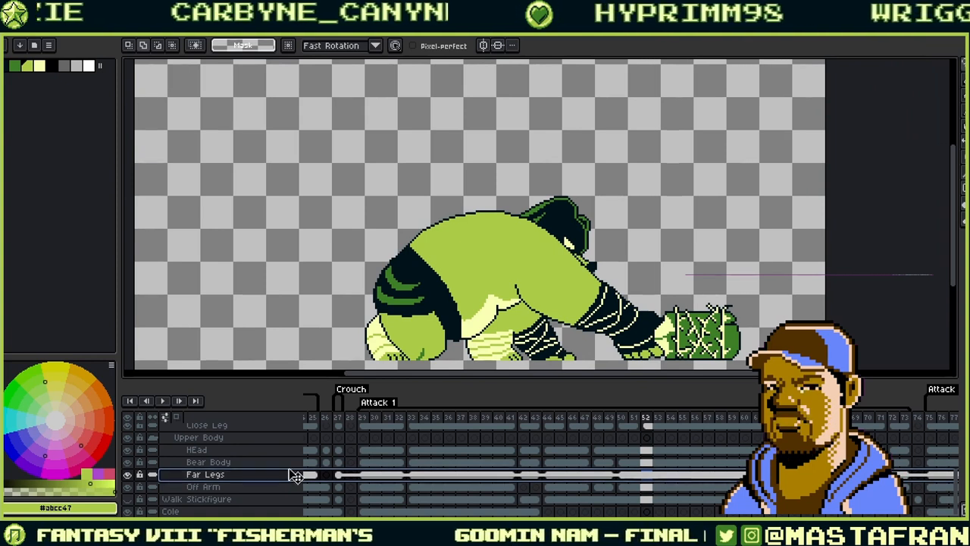
- Toggle Off Arm's visibility to compare, leaving the layer hidden
left_click(133, 488)
left_click(133, 488)
left_click(132, 488)
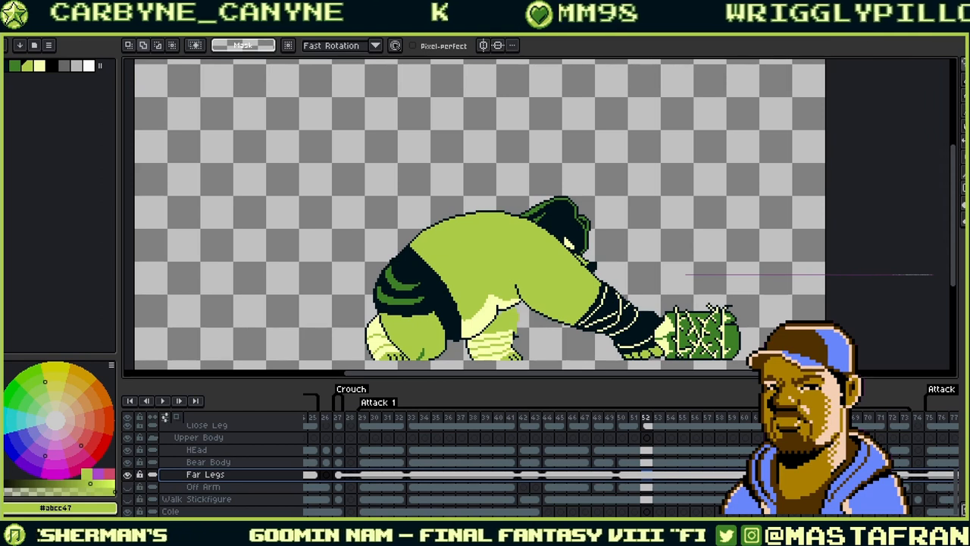
left_click(657, 476)
scroll(518, 345, "up", 5)
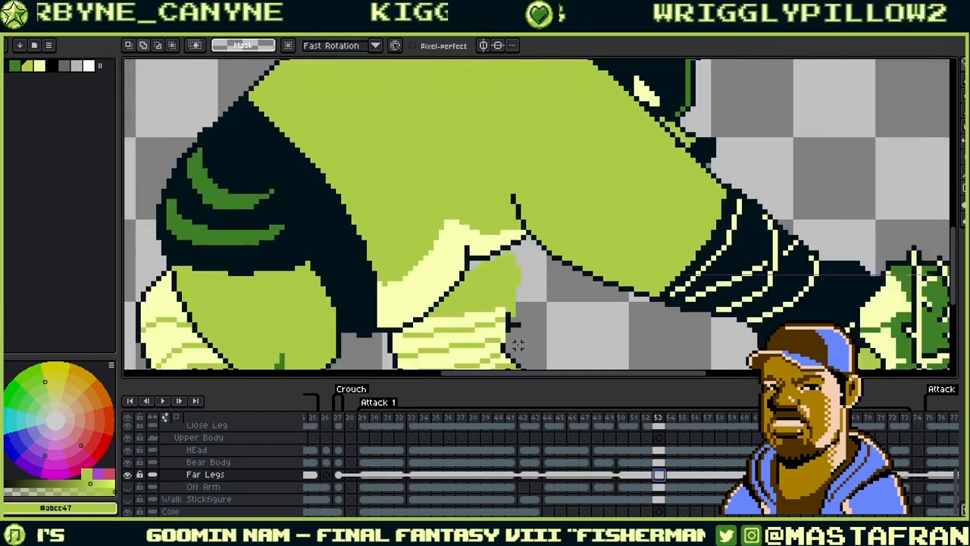
key("Right")
key("Right")
key("Right")
key("Right")
key("Right")
key("Right")
key("Right")
key("Right")
key("Right")
key("Right")
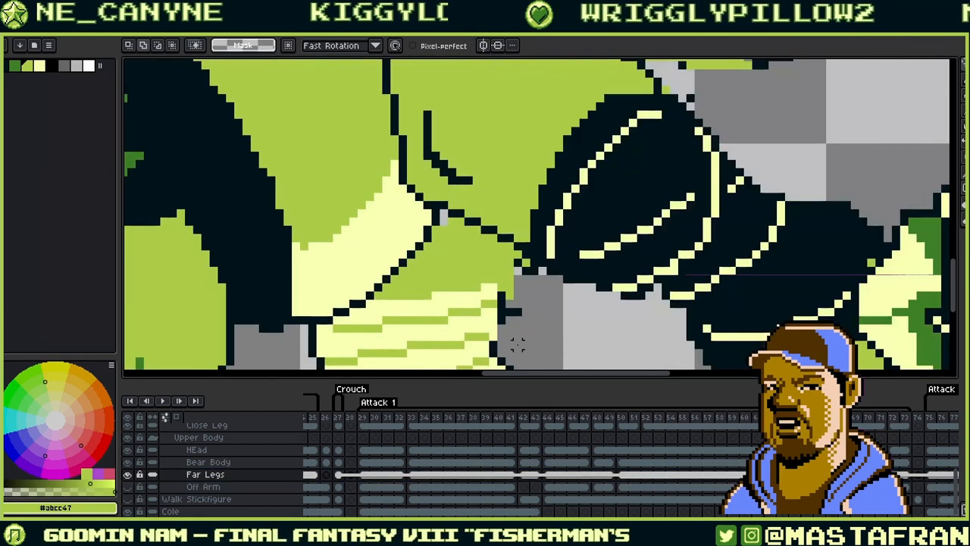
key("Left")
key("Left")
key("Left")
key("Left")
key("Left")
key("Left")
key("Left")
key("Left")
key("Left")
key("Left")
key("Left")
key("Left")
key("Left")
key("Left")
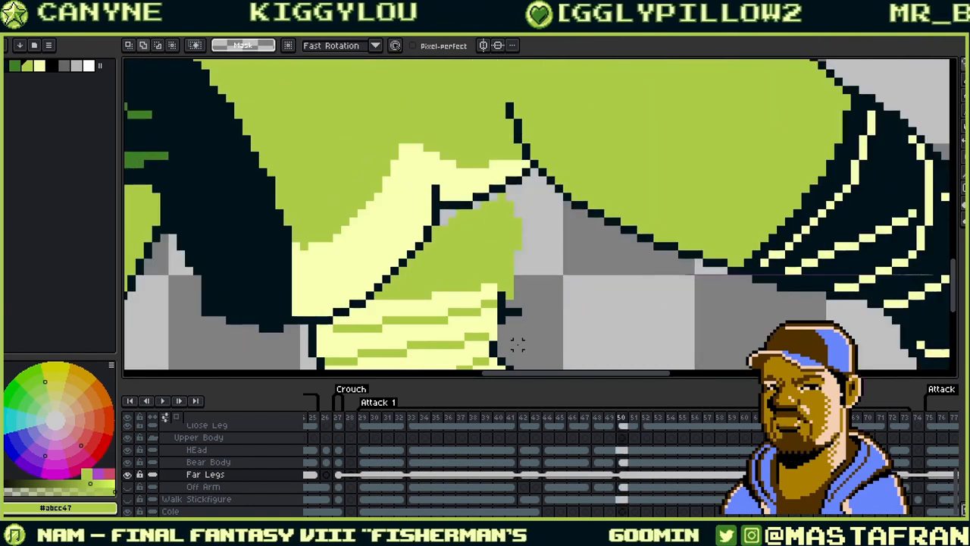
key("Right")
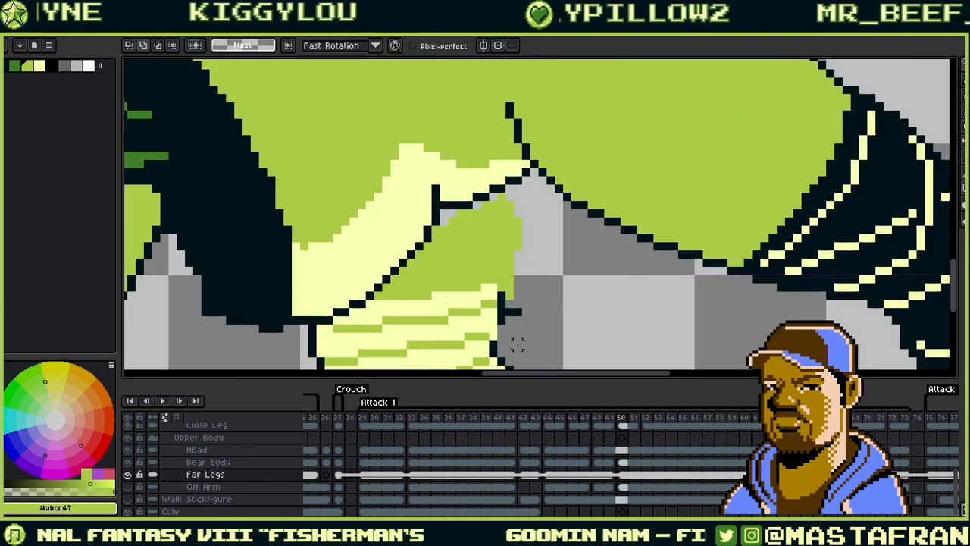
scroll(485, 247, "down", 2)
key("Right")
key("Right")
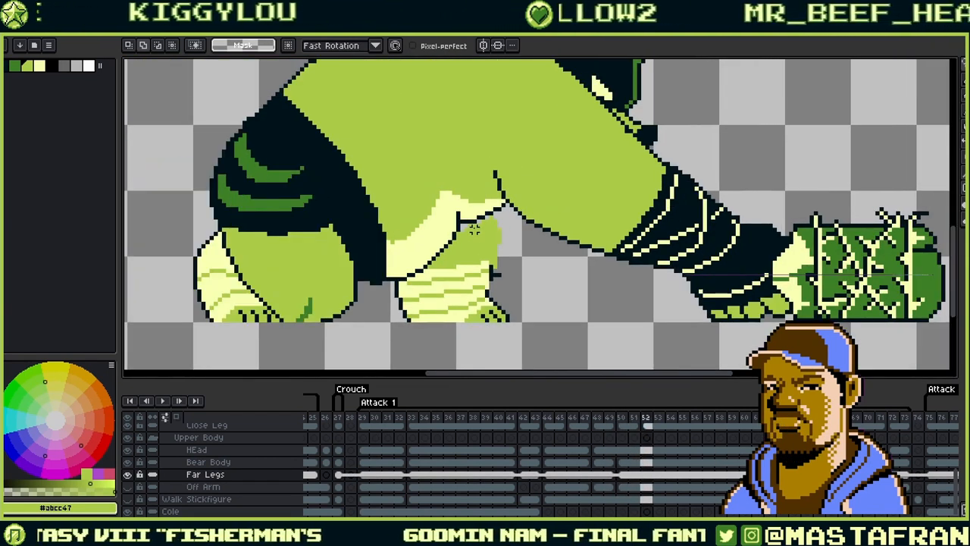
key("Left")
key("Left")
key("Left")
key("Left")
key("Left")
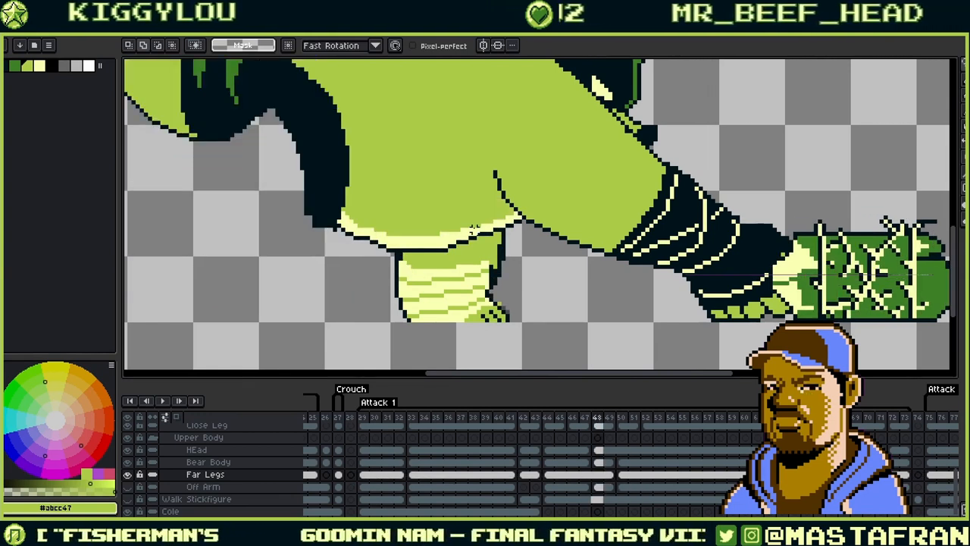
key("Right")
key("Right")
key("Right")
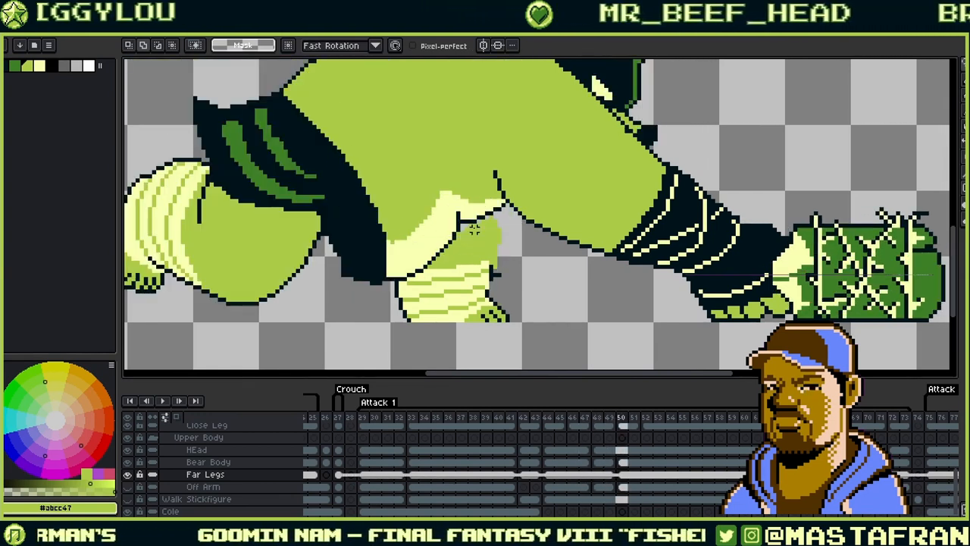
key("Left")
key("Right")
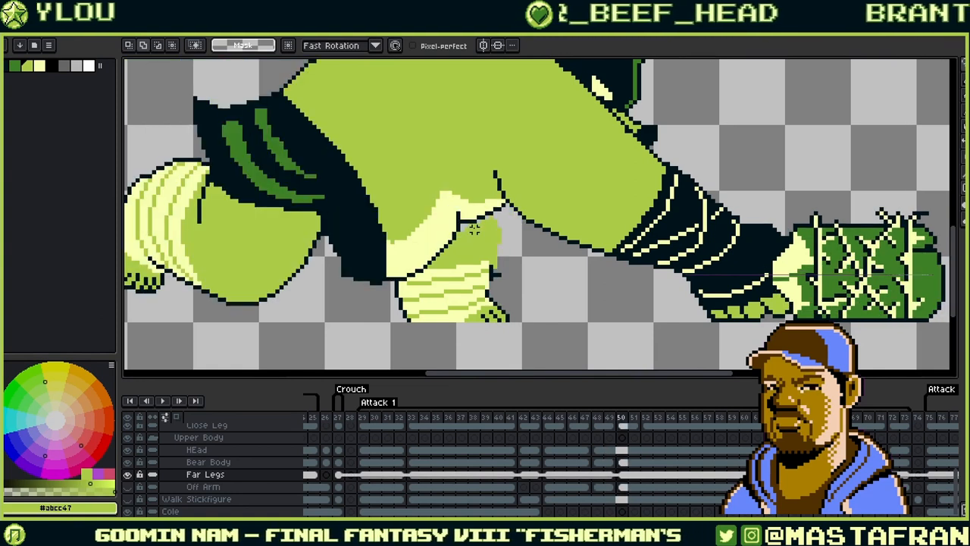
key("Left")
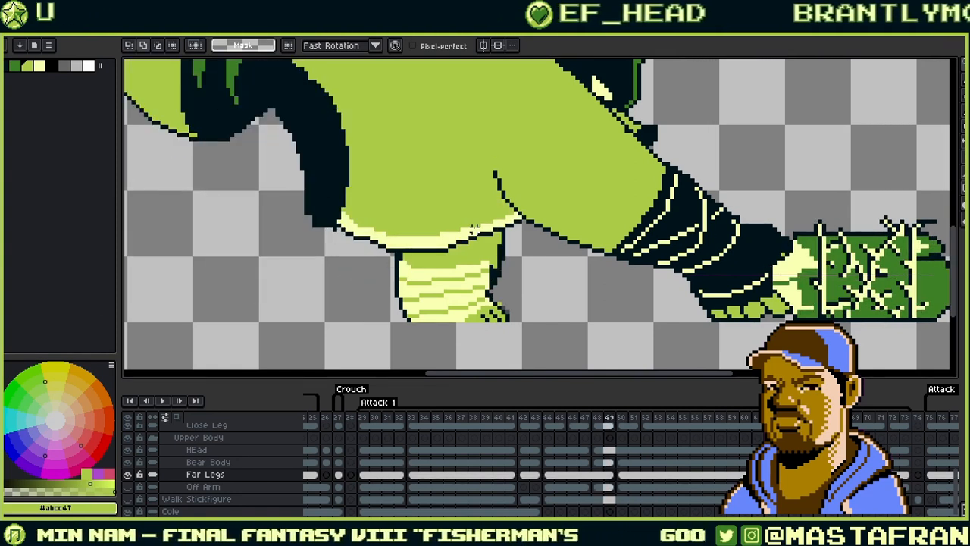
key("Left")
key("Right")
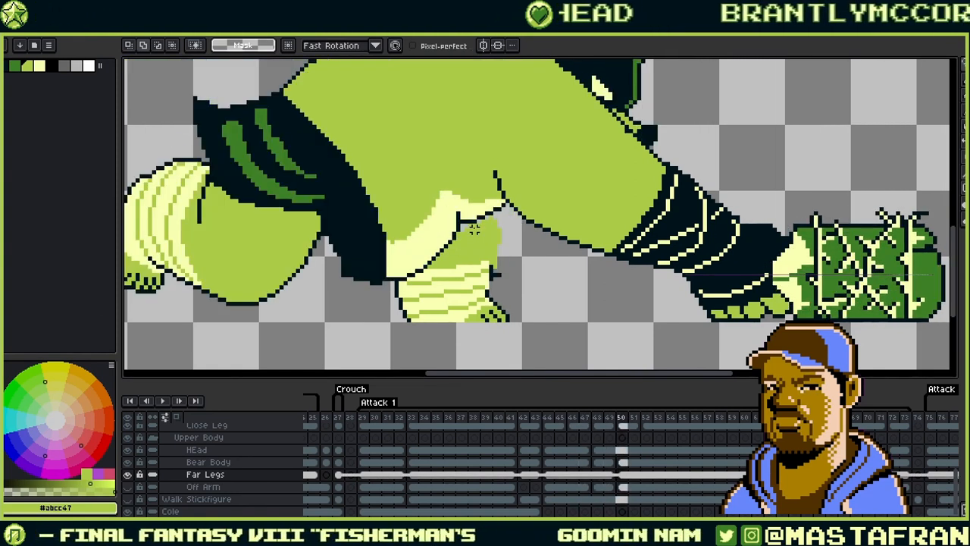
key("Right")
key("Right")
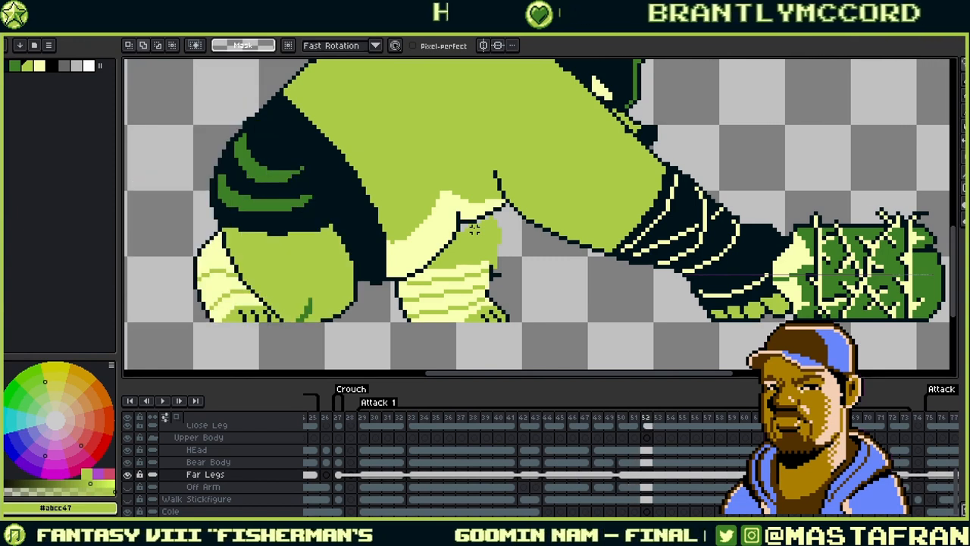
key("Left")
key("Left")
key("Left")
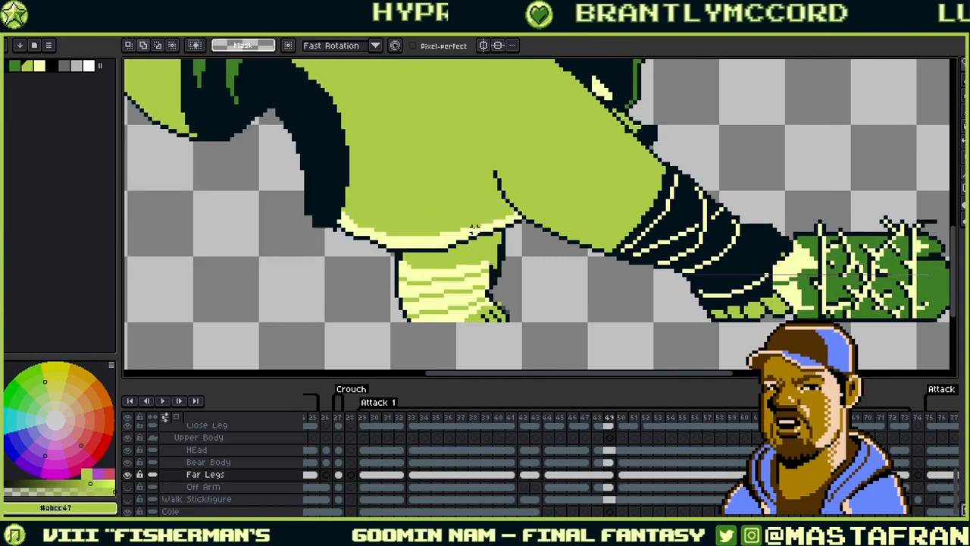
left_click(598, 475)
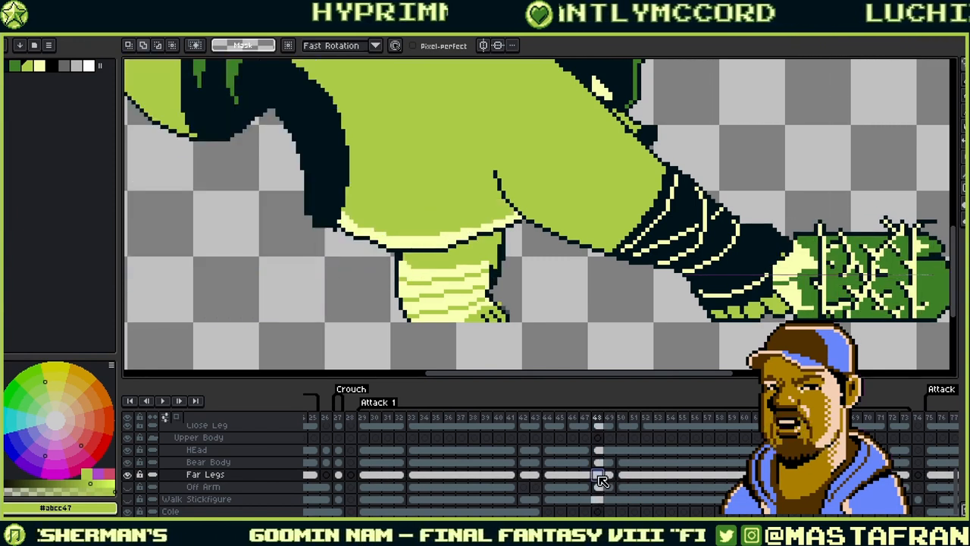
left_click(561, 476)
left_click(608, 476)
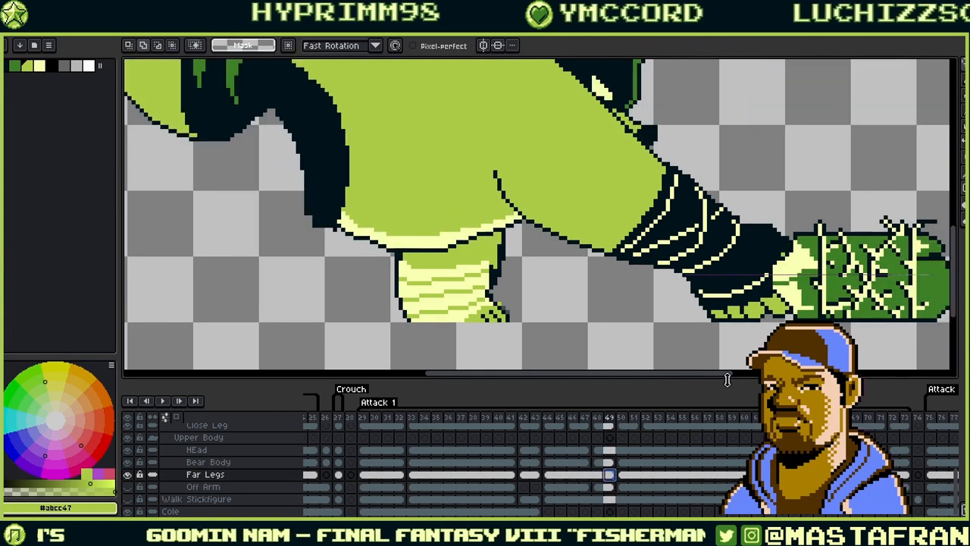
left_click(894, 475)
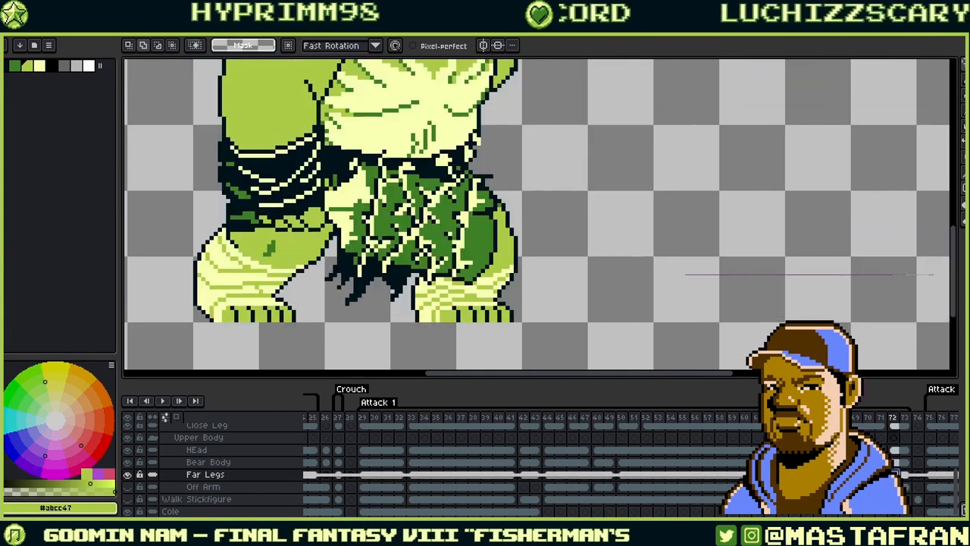
left_click(880, 474)
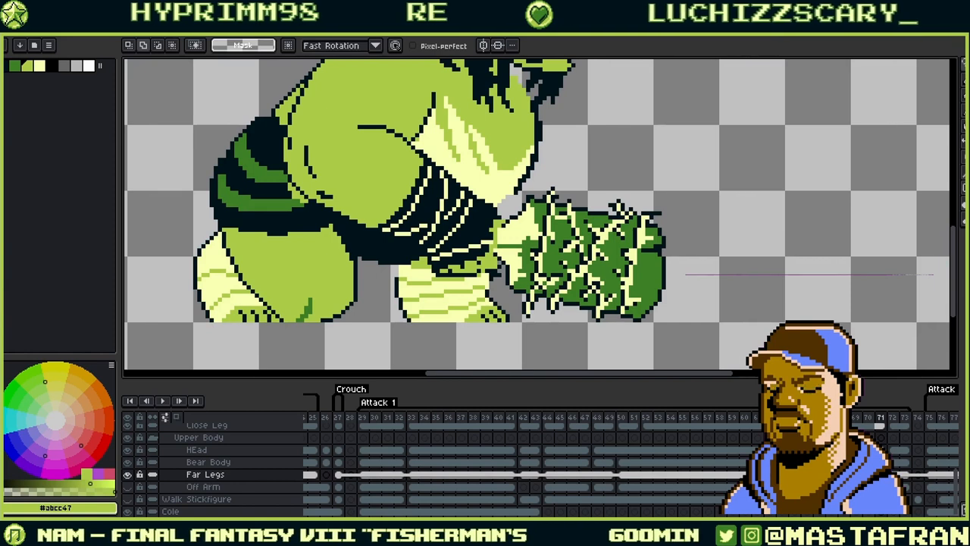
left_click(615, 475)
left_click(638, 476)
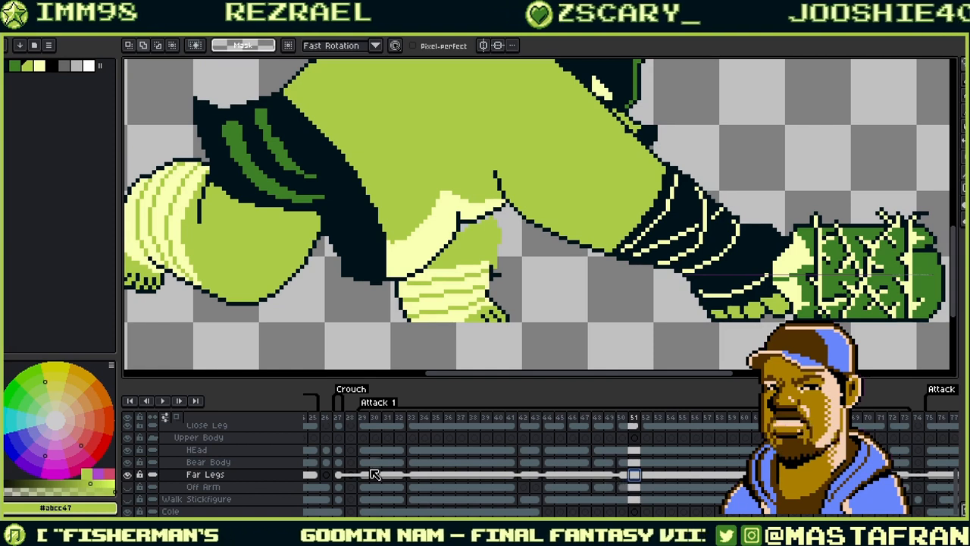
left_click(338, 476)
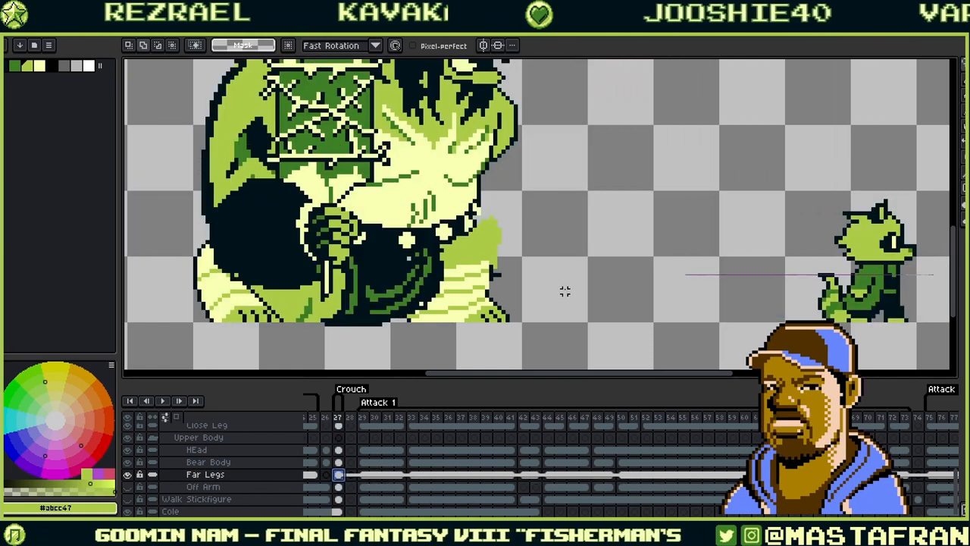
left_click(413, 476)
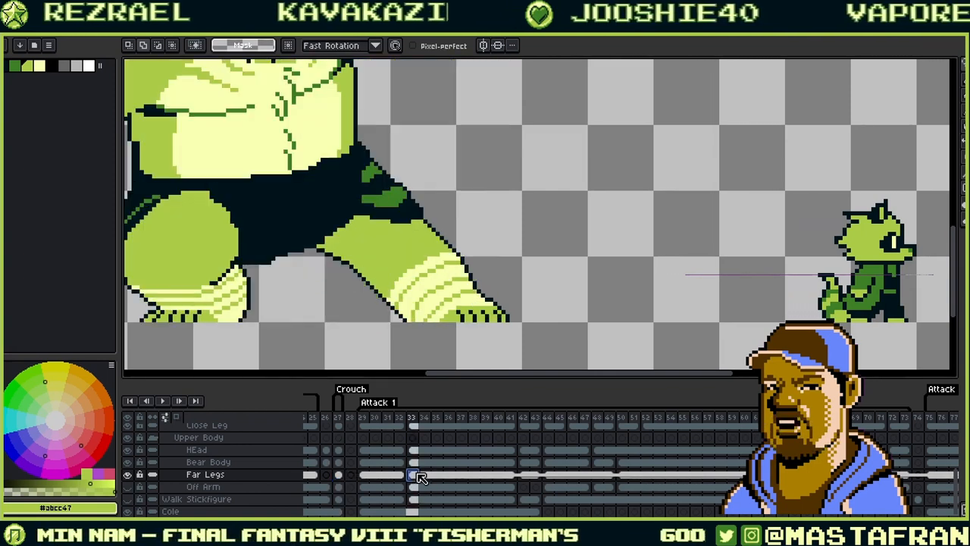
left_click(522, 476)
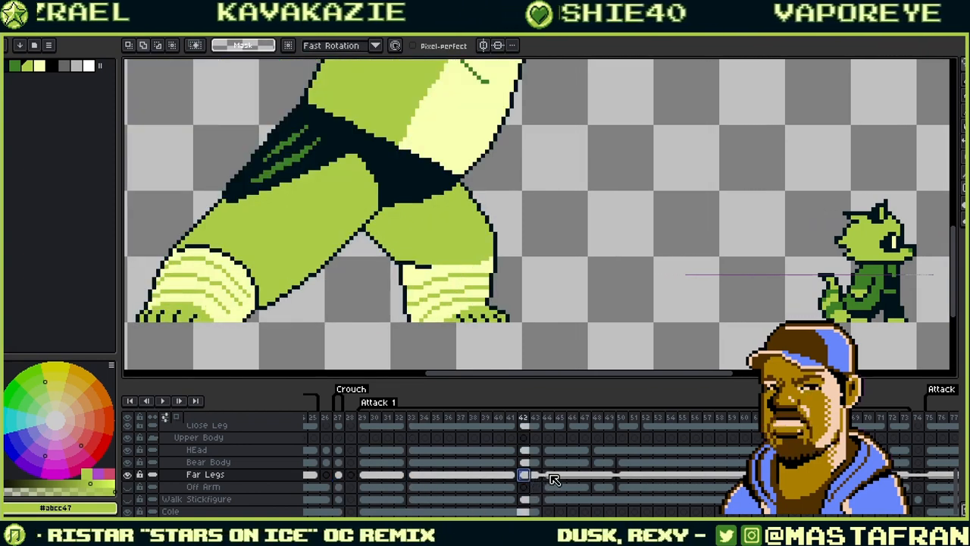
left_click(550, 476)
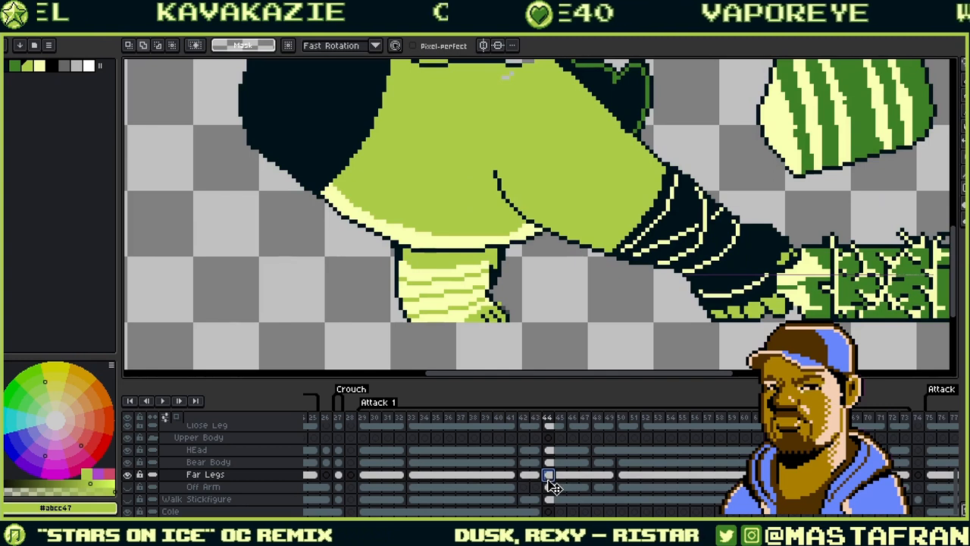
left_click(613, 475)
left_click(623, 476)
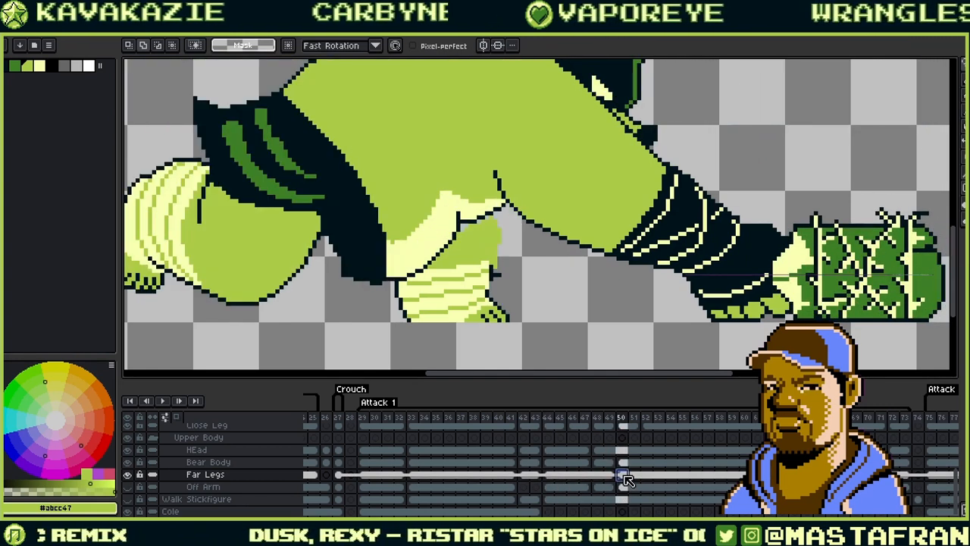
left_click(610, 476)
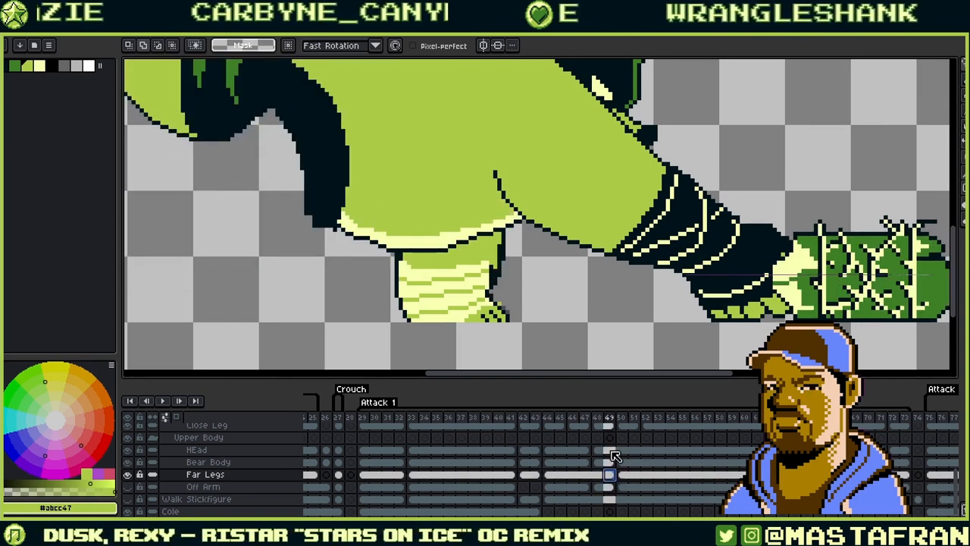
scroll(457, 261, "up", 1)
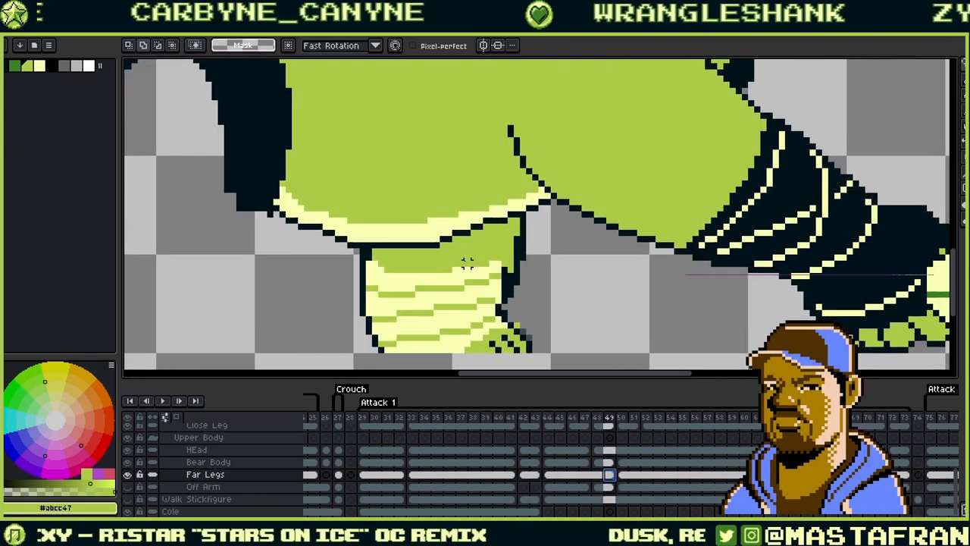
- Touch up the far leg's stripe with cream and green sampled from the leg
key("i")
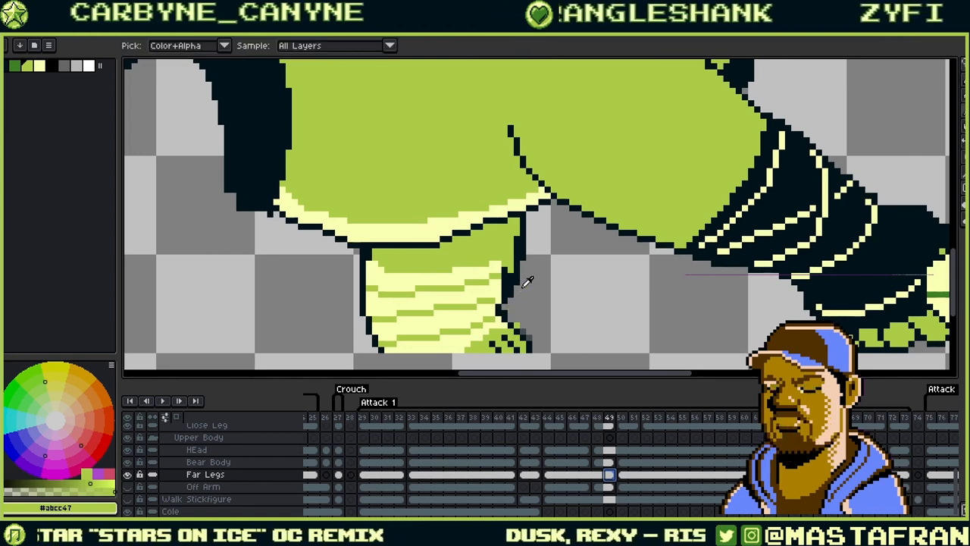
left_click(497, 280)
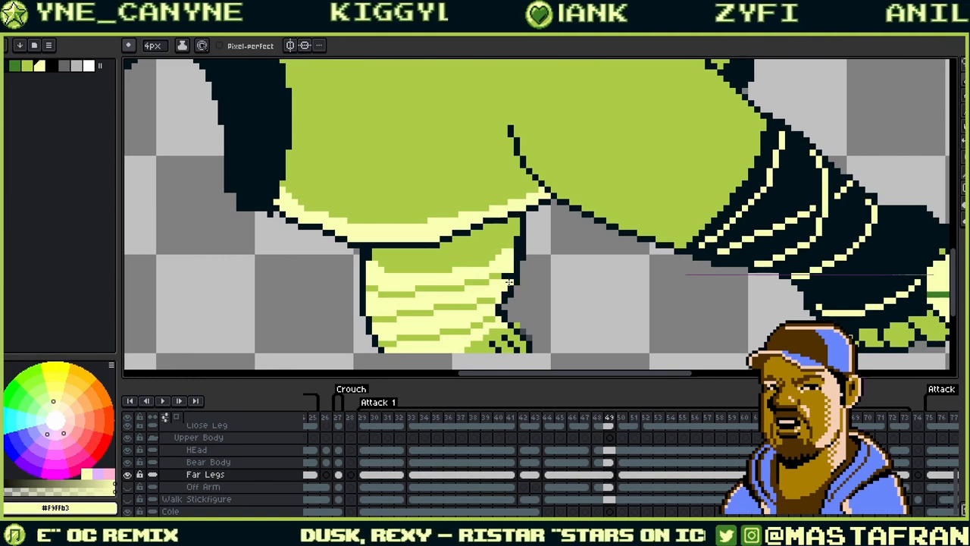
left_click(504, 275, "alt")
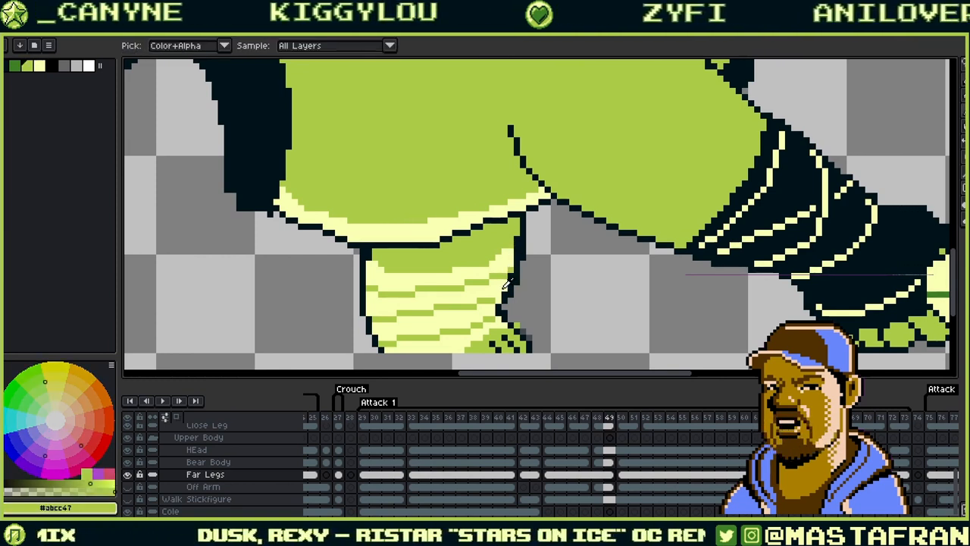
mouse_move(533, 273)
left_mouse_down()
mouse_move(579, 232)
mouse_move(581, 213)
mouse_move(611, 216)
mouse_move(564, 258)
left_mouse_up()
left_click(549, 249, "alt")
left_click(567, 246, "alt")
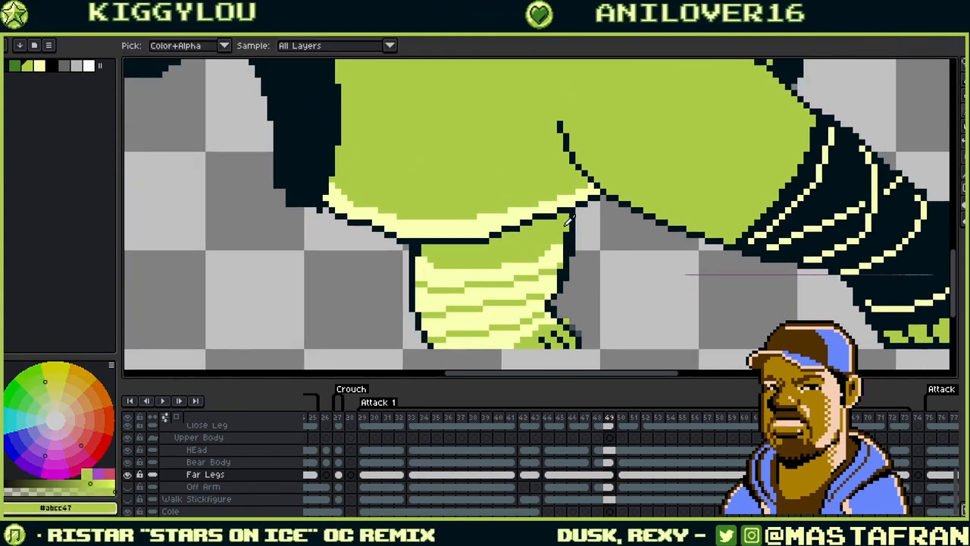
left_click(560, 265)
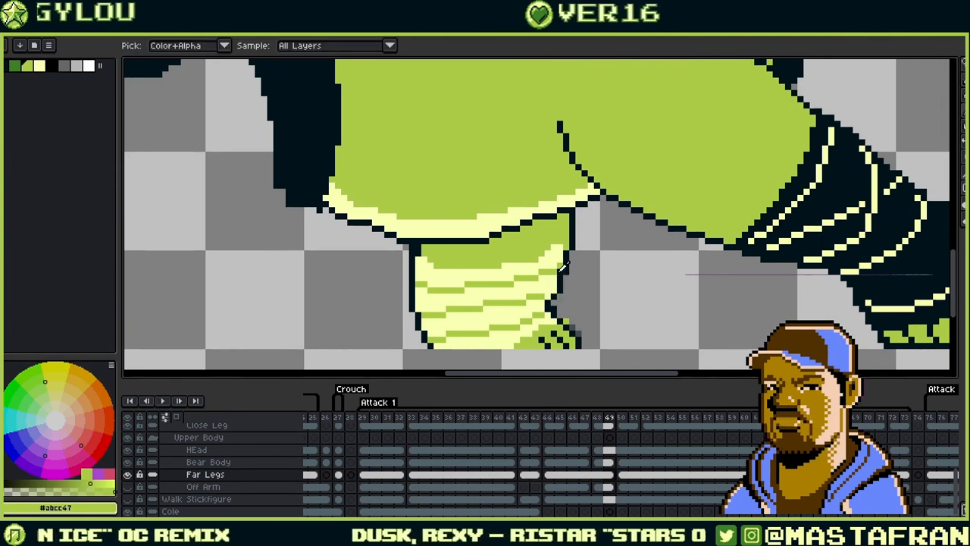
left_click(554, 290, "alt")
left_click(560, 263)
left_click(561, 266, "alt")
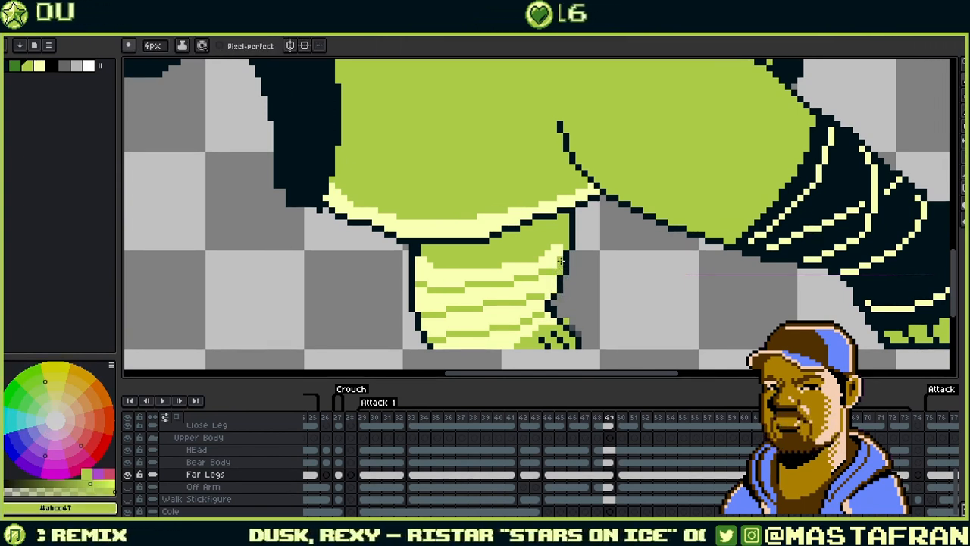
left_click(556, 278, "alt")
- Repaint the green stripes on the far leg in pale yellow
mouse_move(576, 283)
left_mouse_down()
mouse_move(596, 213)
mouse_move(607, 209)
left_mouse_up()
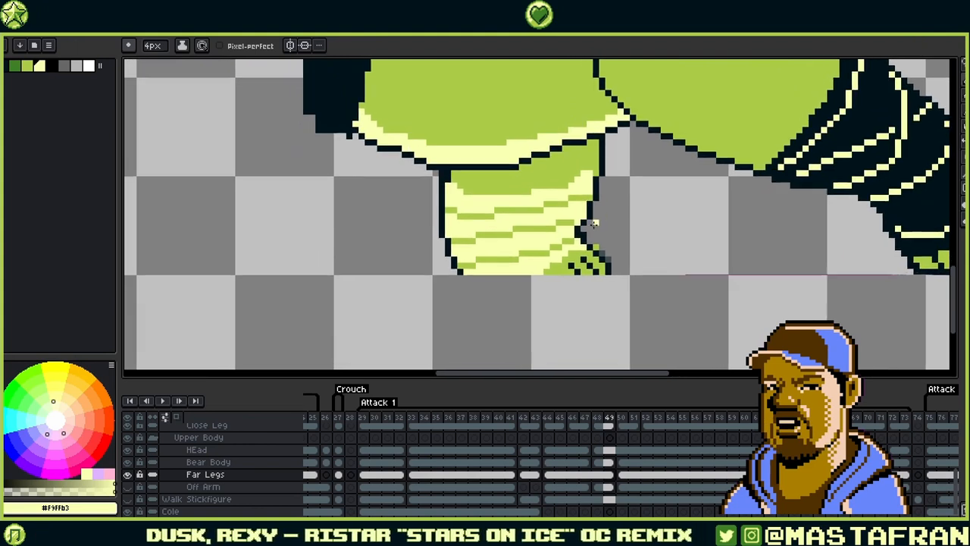
left_click_drag(639, 178, 620, 212)
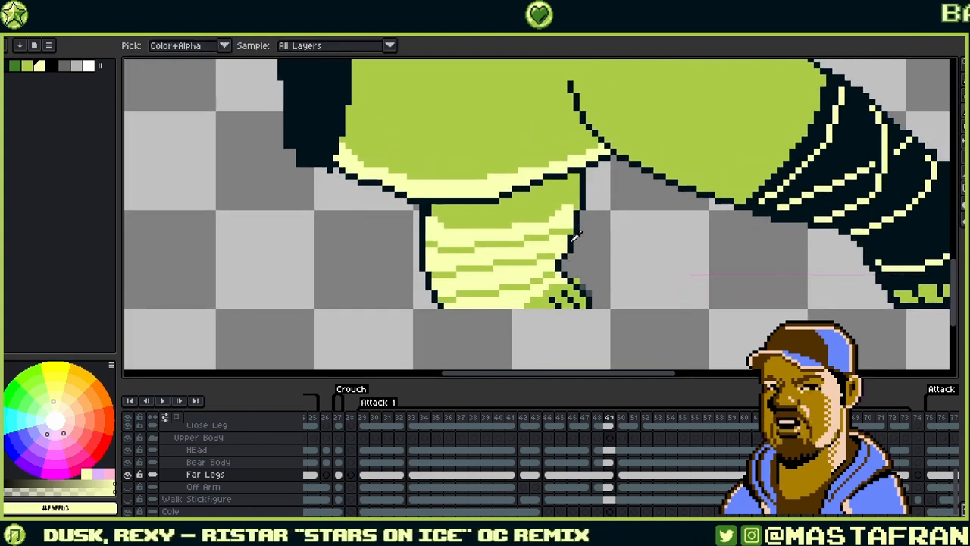
left_click(596, 212, "alt")
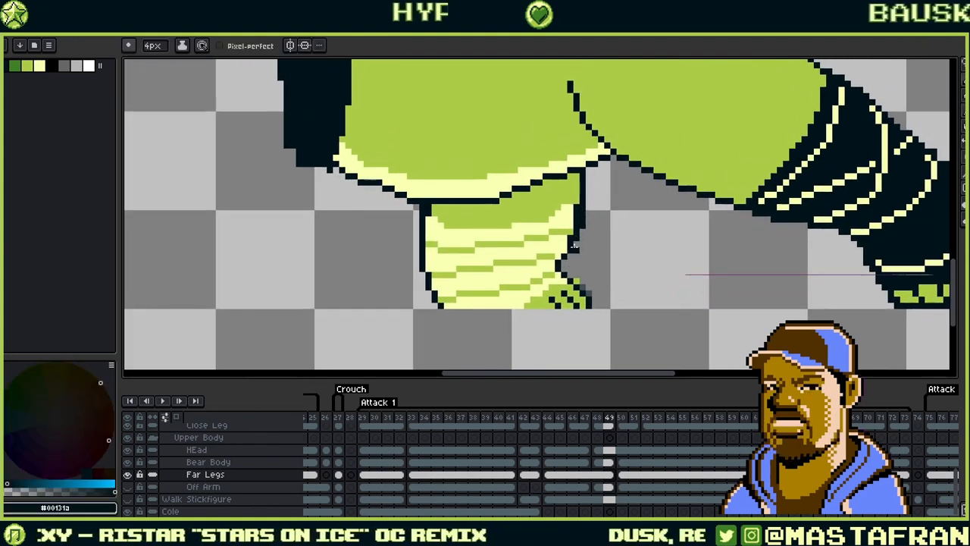
left_click(576, 208, "alt")
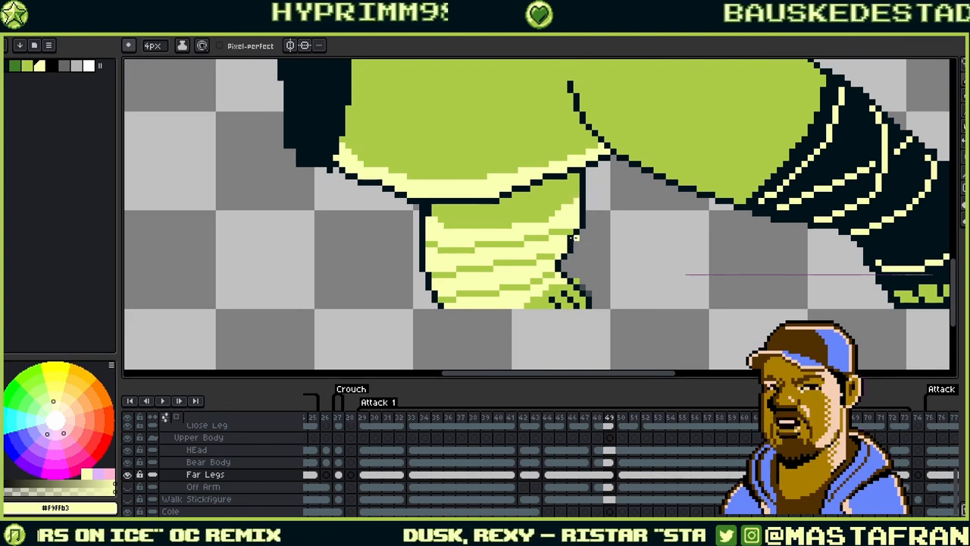
left_click(572, 225, "alt")
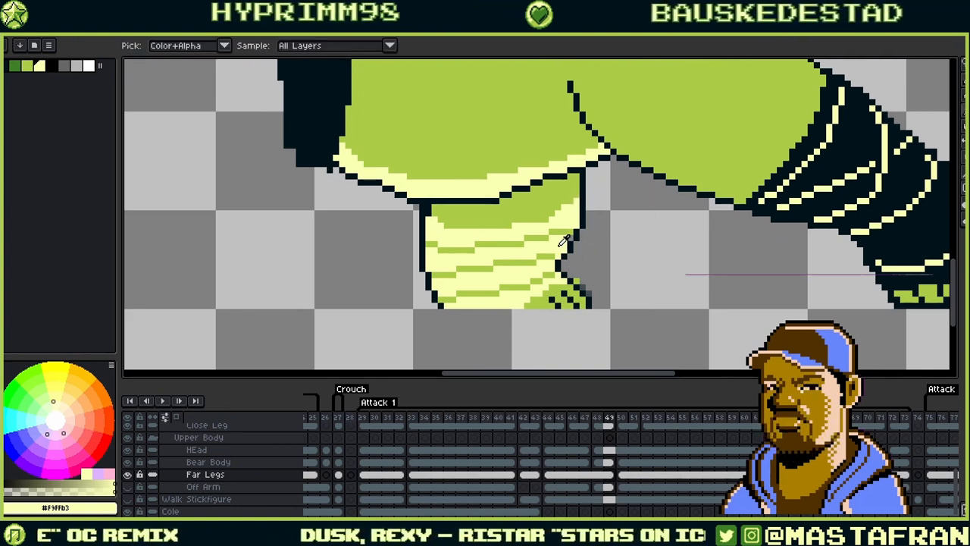
left_click(575, 228, "alt")
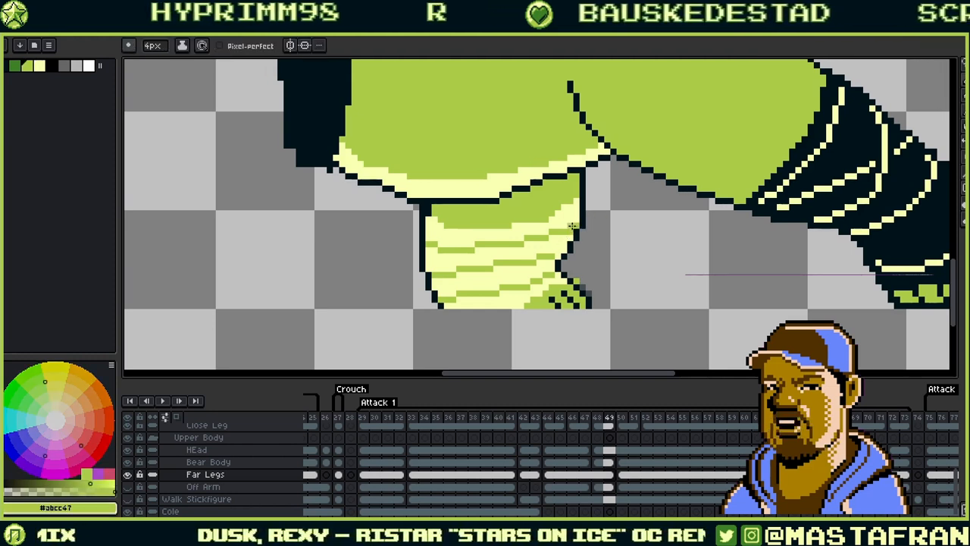
left_click(571, 225, "alt")
left_click_drag(567, 230, 553, 231)
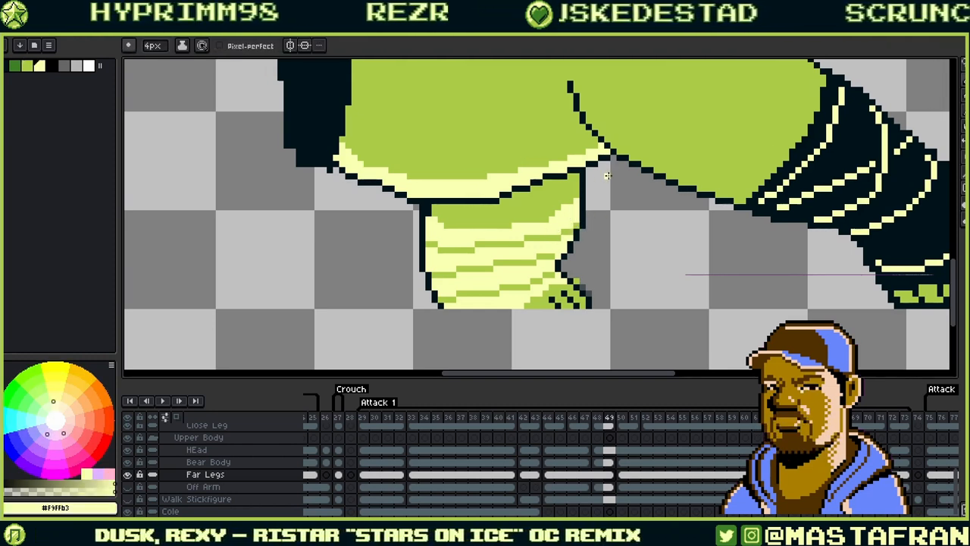
left_click_drag(590, 199, 606, 213)
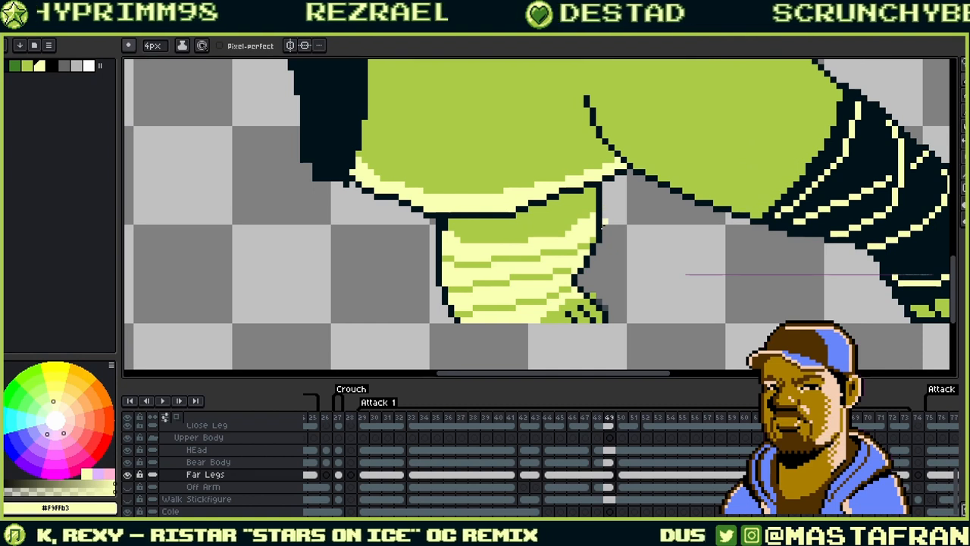
- Redraw the leg's right outline in the dark colour just outside its edge
scroll(604, 275, "up", 3)
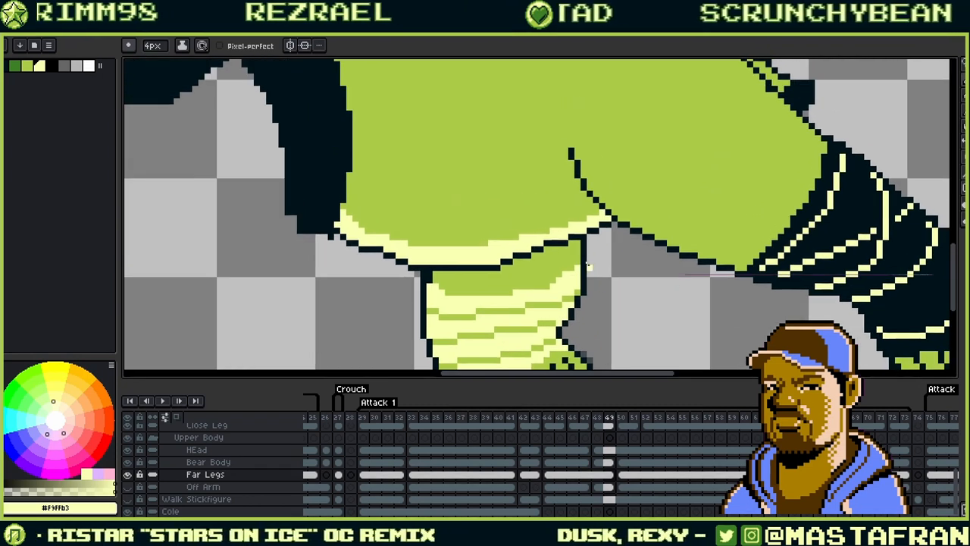
left_click(588, 259, "alt")
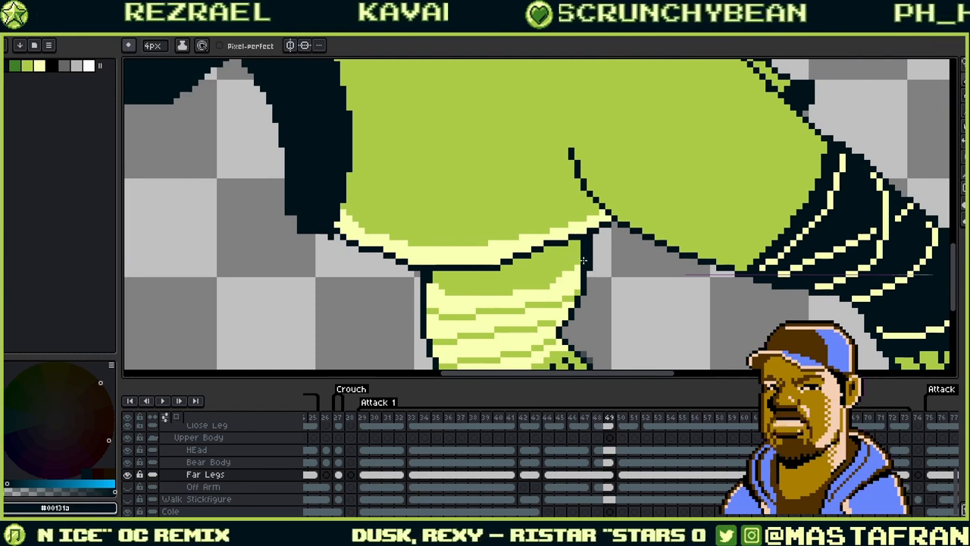
mouse_move(590, 262)
left_mouse_down()
mouse_move(590, 237)
mouse_move(577, 247)
left_mouse_up()
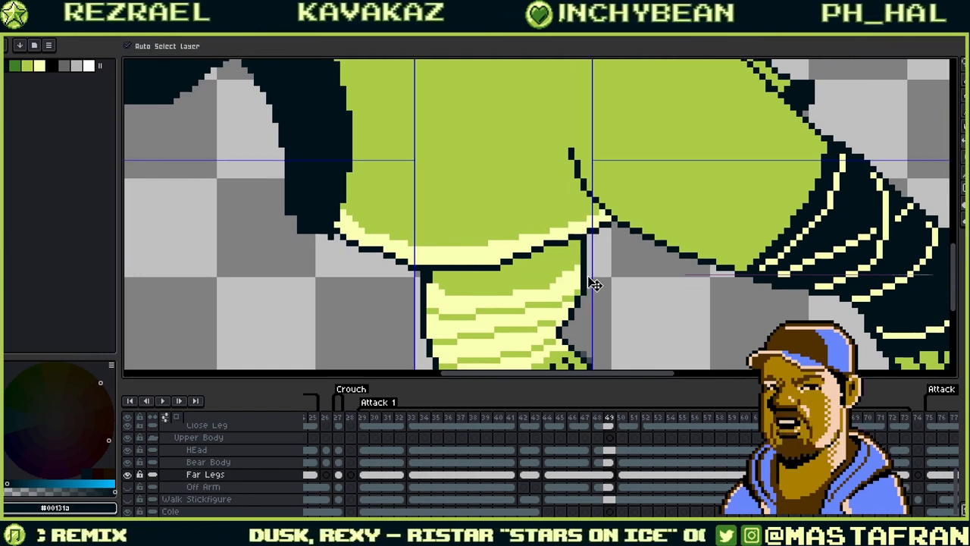
key("ctrl+z")
left_click_drag(589, 281, 591, 239)
- Swap the drawing colour between mid-green and pale yellow sampled from the leg
left_click(582, 262, "alt")
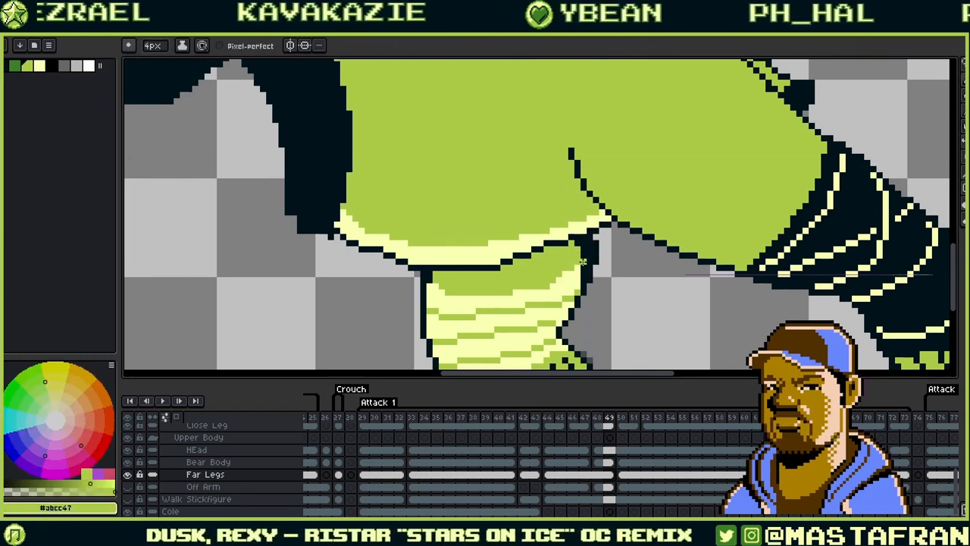
left_click(582, 278, "alt")
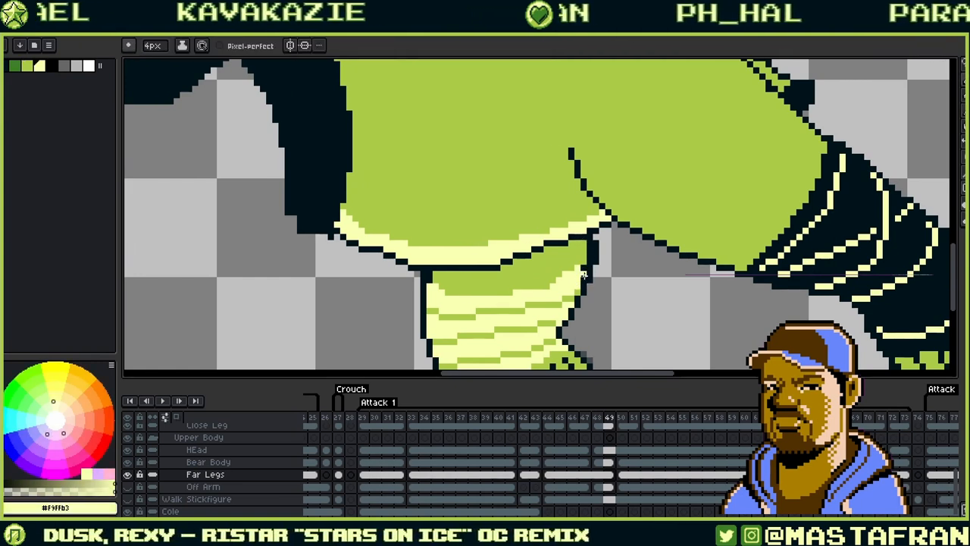
left_click(582, 265, "alt")
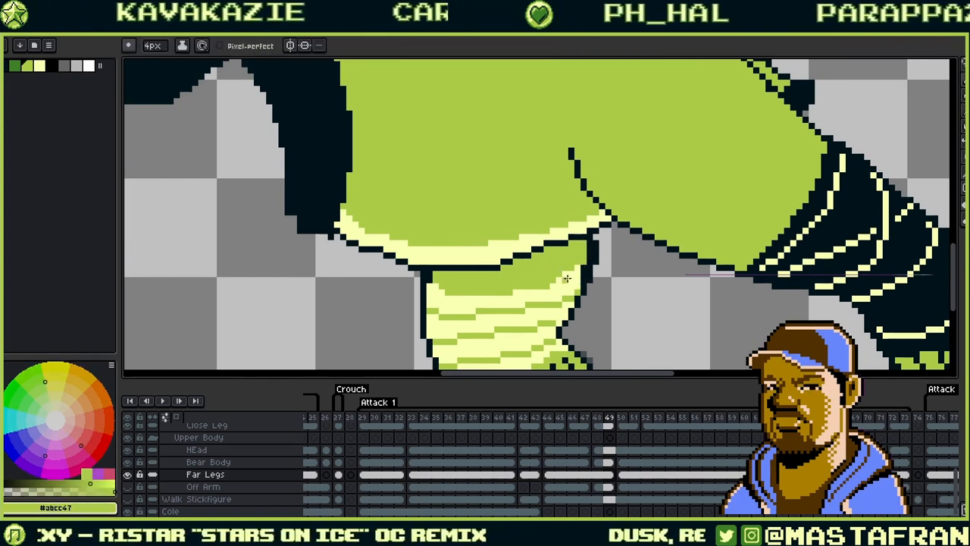
left_click(567, 279, "alt")
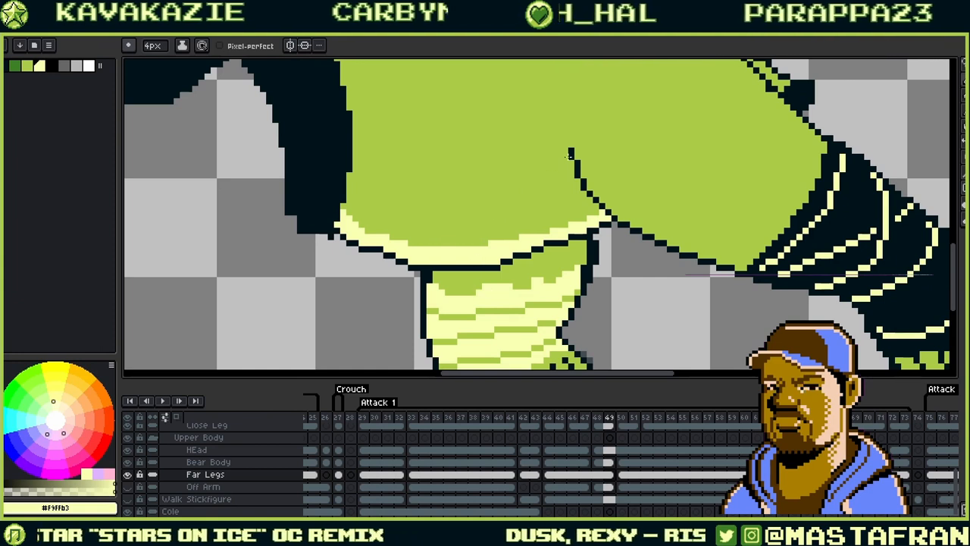
left_click(471, 286, "alt")
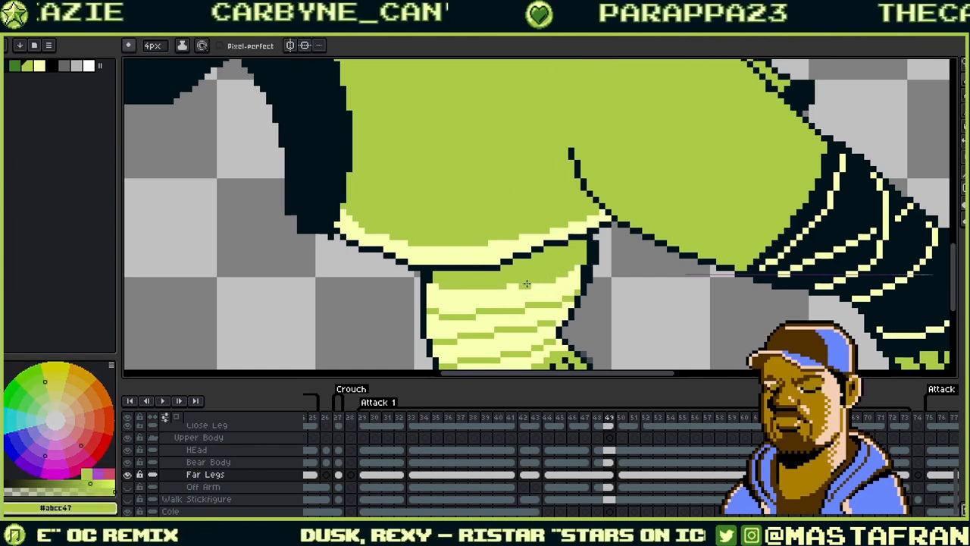
key("alt")
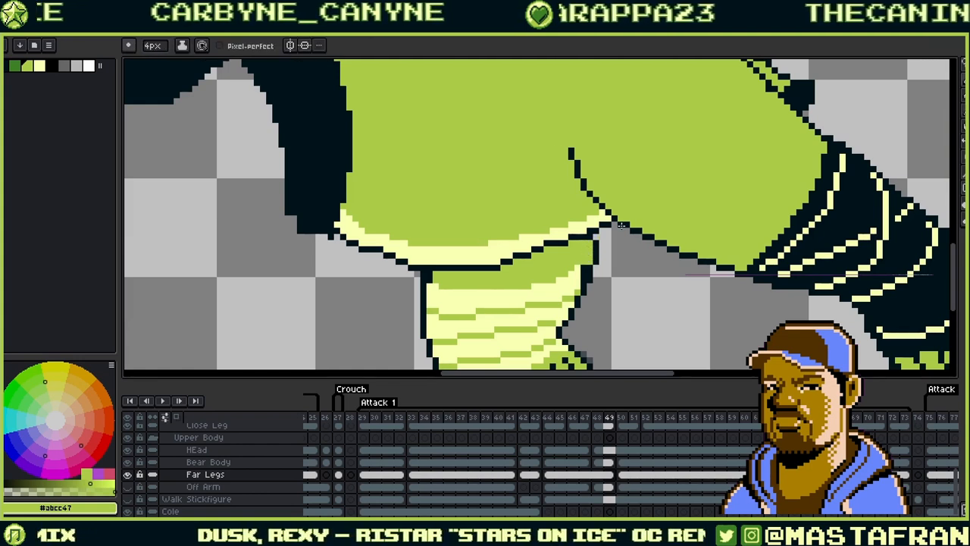
left_click(582, 279, "alt")
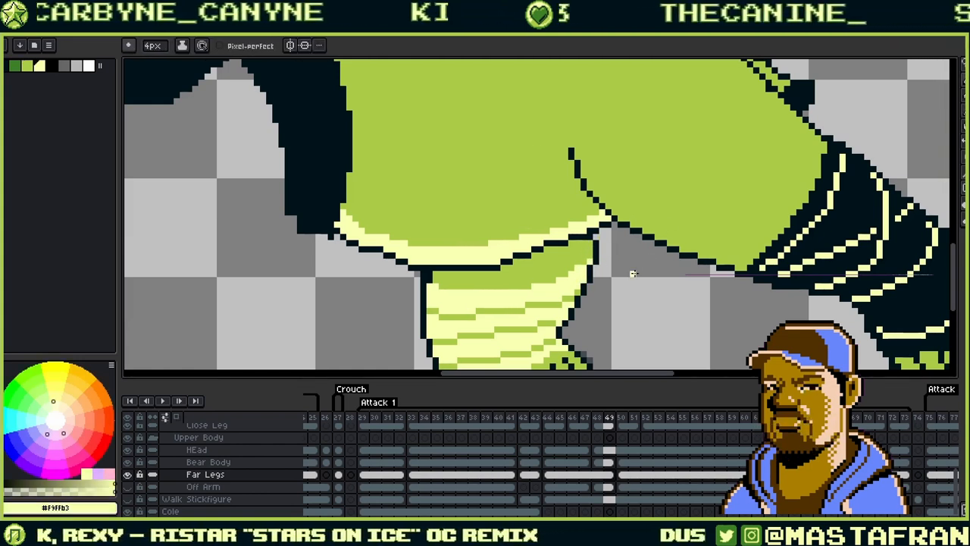
key("alt")
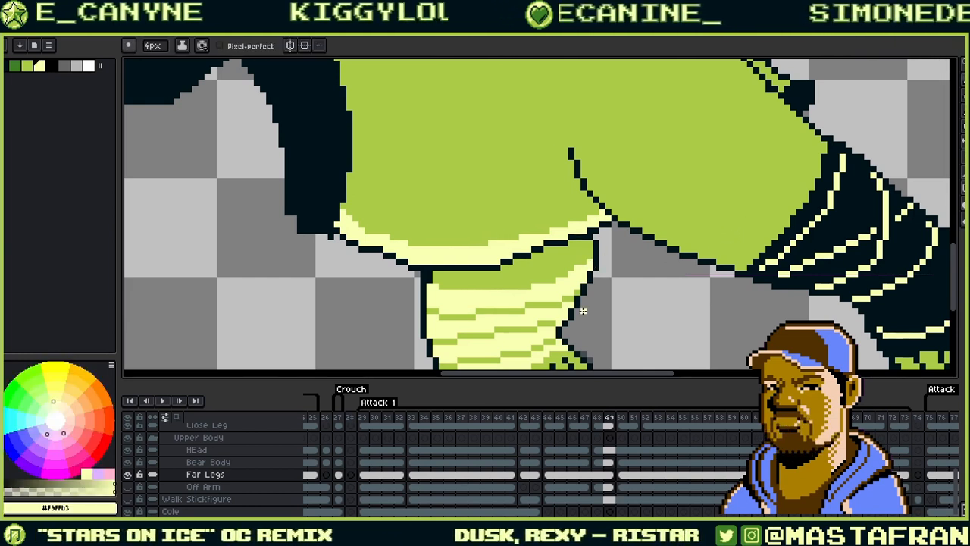
- Compare the far leg pose between frames 49 and 50
scroll(584, 266, "right", 3)
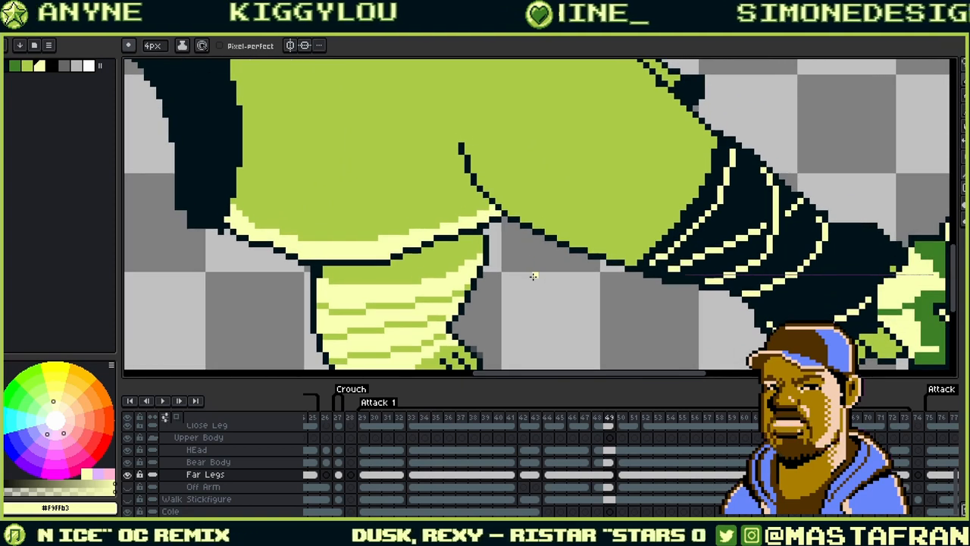
key("Right")
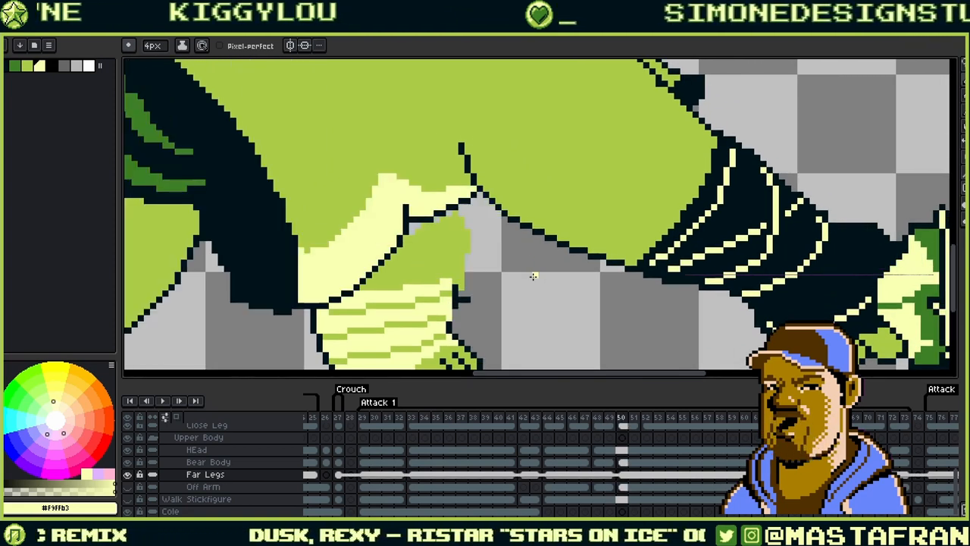
key("Left")
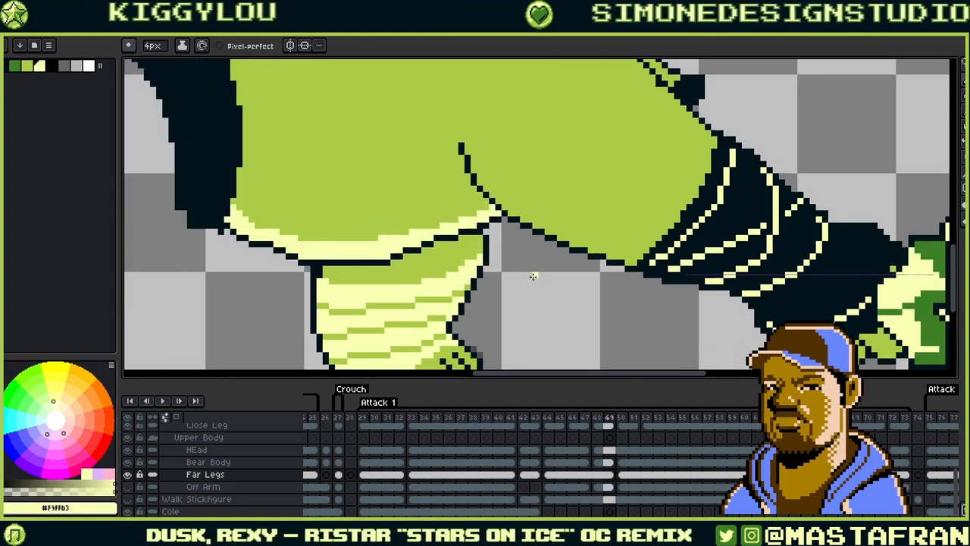
left_click_drag(533, 276, 518, 169)
key("Right")
key("Left")
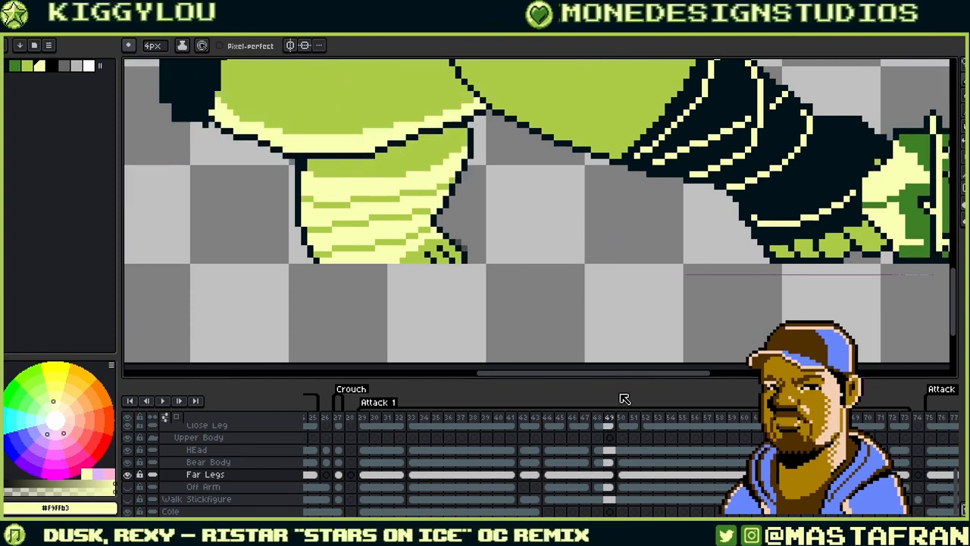
- Unlink the frame 50 Far Legs cel and compare it with frame 49
left_click(613, 476)
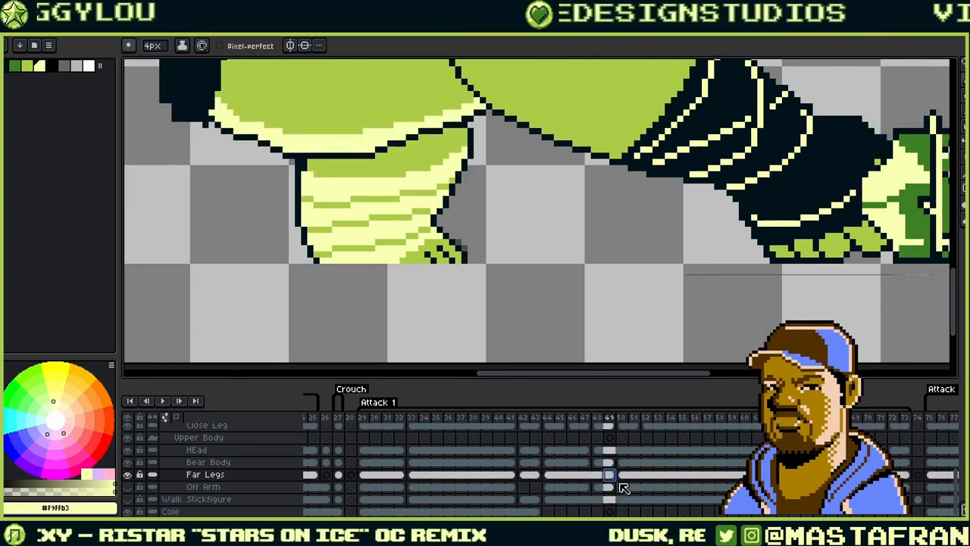
left_click(621, 475)
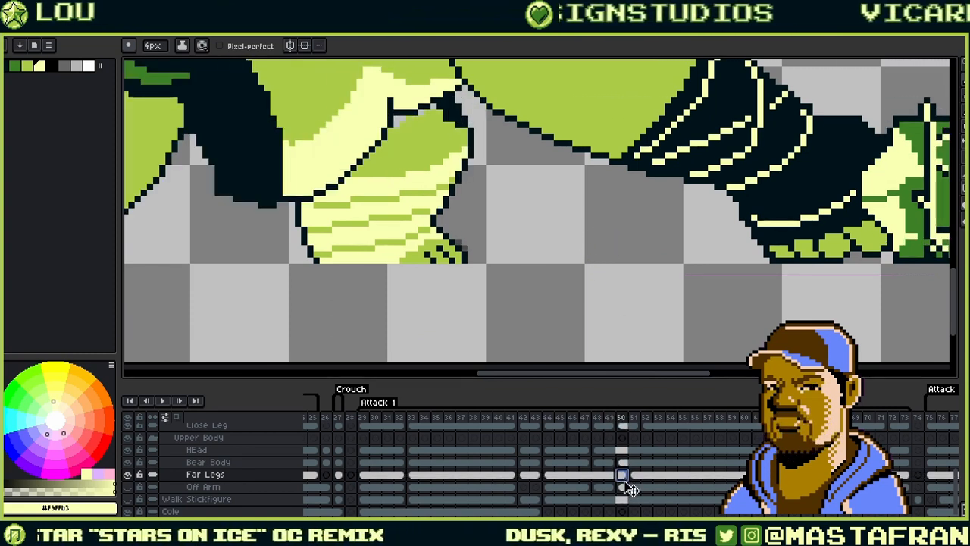
right_click(622, 474)
left_click(670, 496)
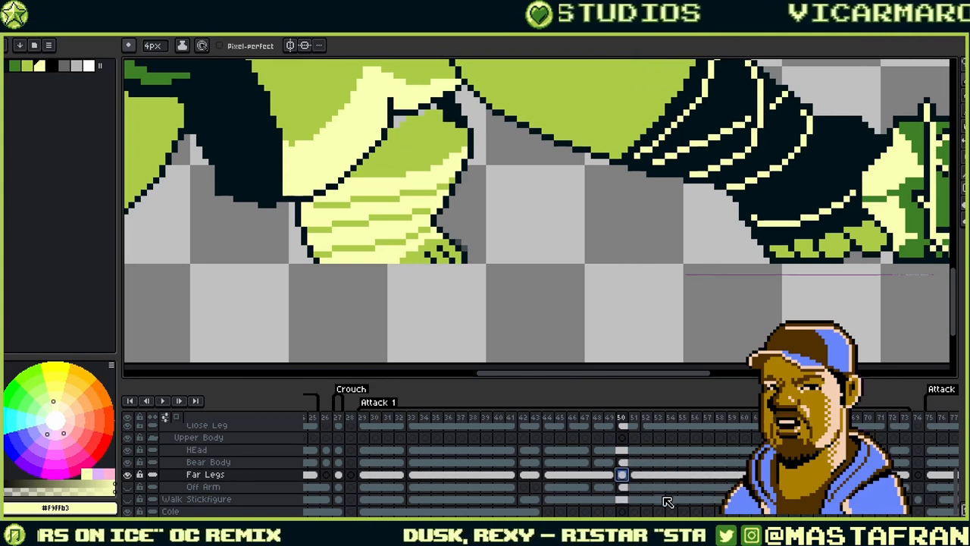
left_click(613, 474)
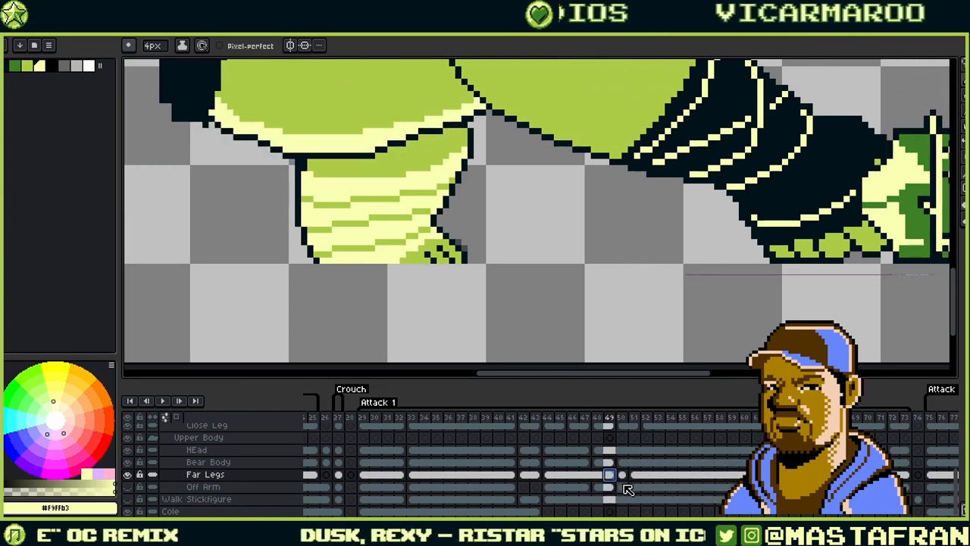
left_click(622, 476)
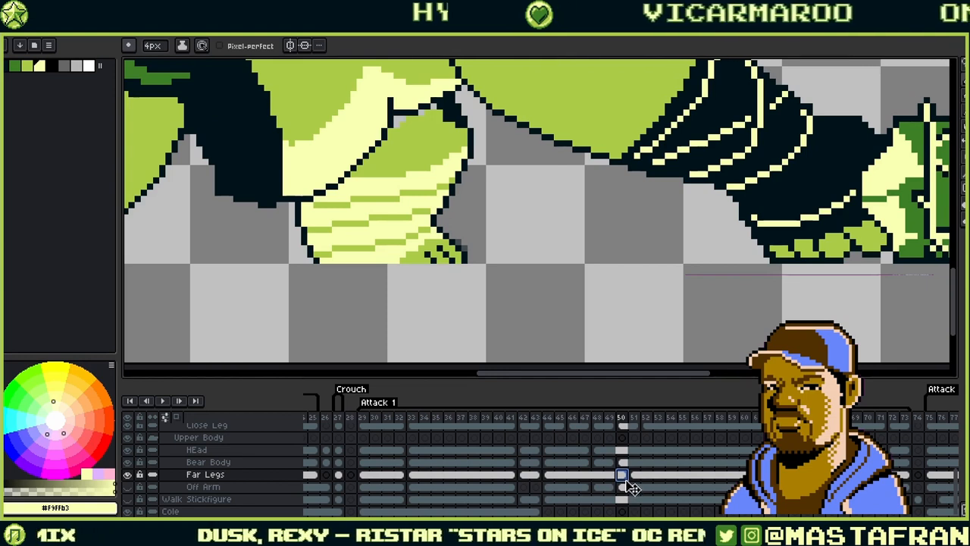
- Move the frame 50 Far Legs cel onto frame 51
left_click(635, 477)
key("Left")
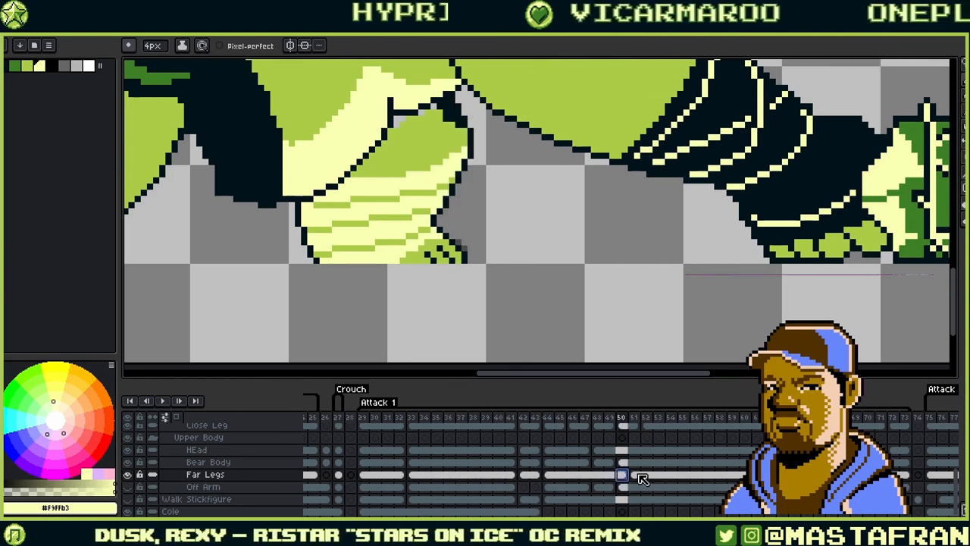
left_click(636, 476)
left_click(625, 474)
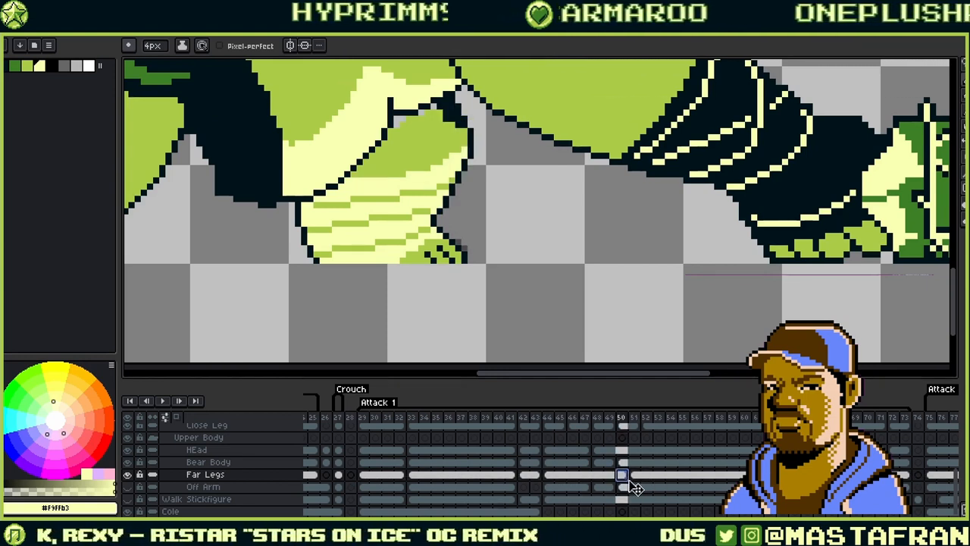
left_click_drag(628, 477, 639, 478)
- Review the Far Legs cels on frames 52 through 59
left_click(649, 475)
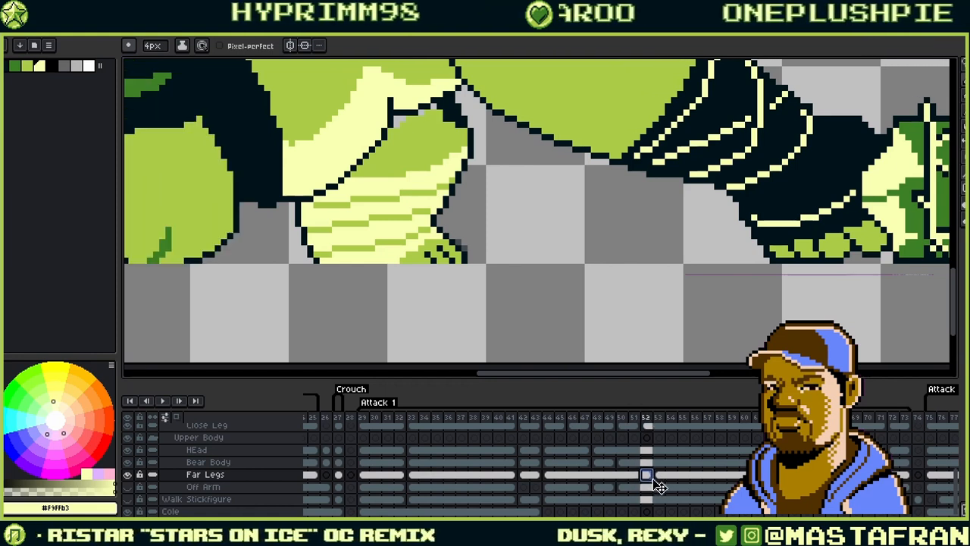
left_click(661, 477)
left_click_drag(625, 250, 759, 332)
scroll(831, 315, "down", 4)
scroll(831, 315, "up", 3)
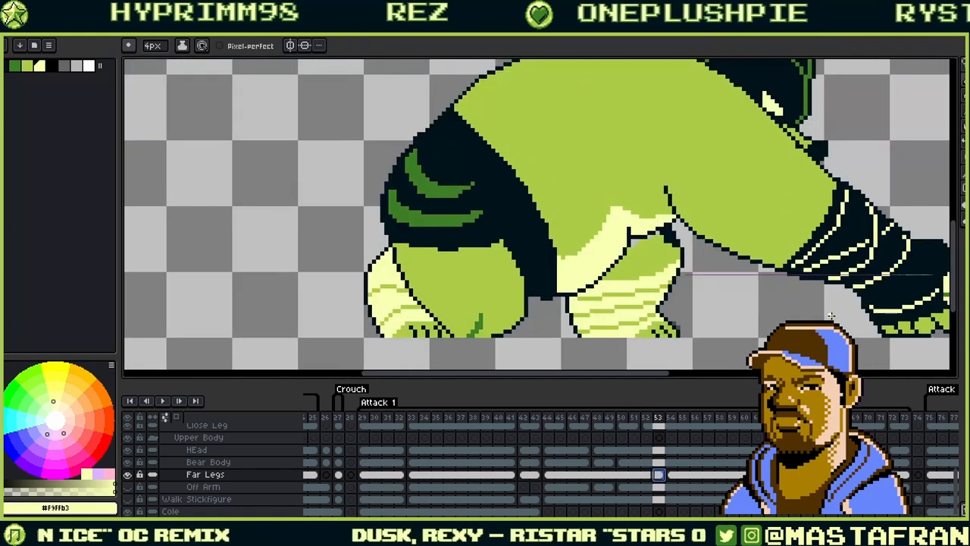
scroll(831, 316, "down", 2)
scroll(696, 269, "down", 1)
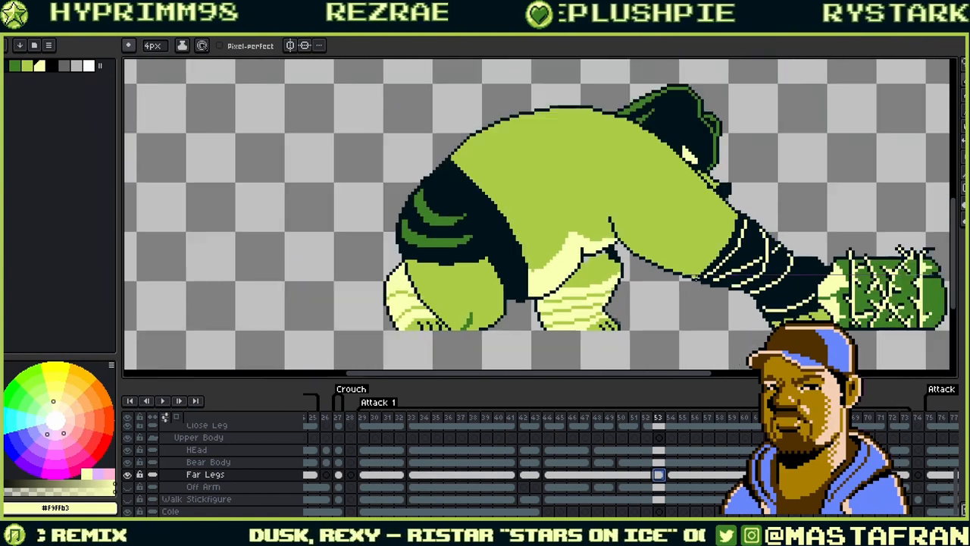
left_click(670, 475)
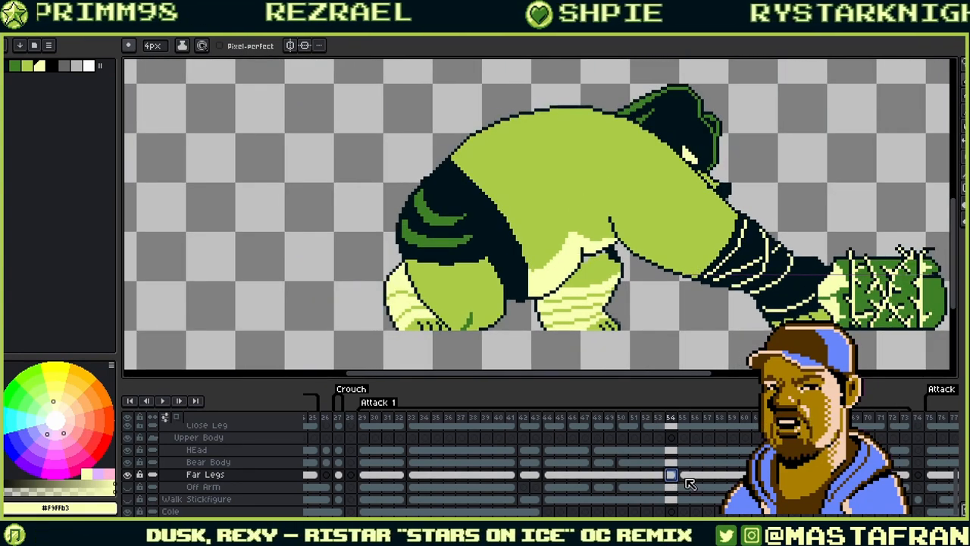
left_click(683, 476)
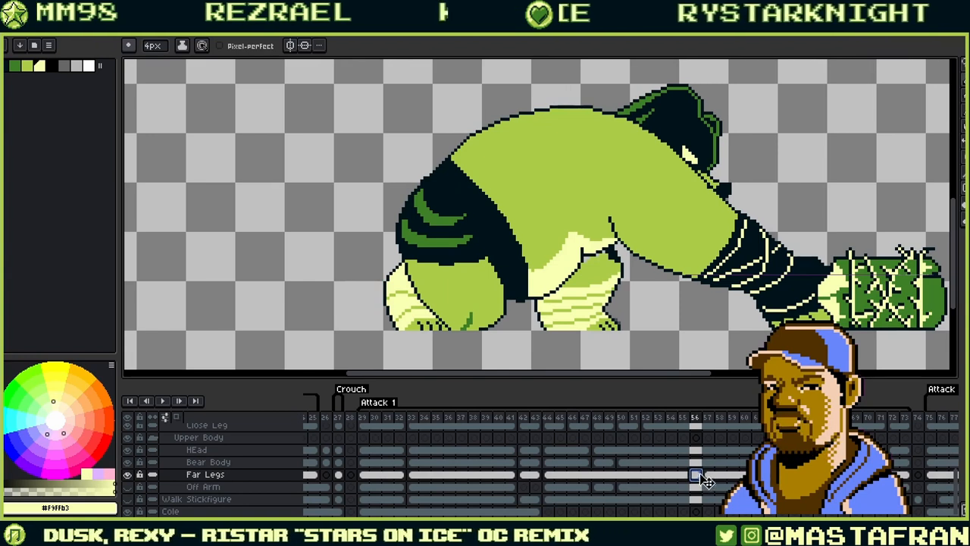
left_click(707, 476)
left_click(720, 476)
left_click(732, 476)
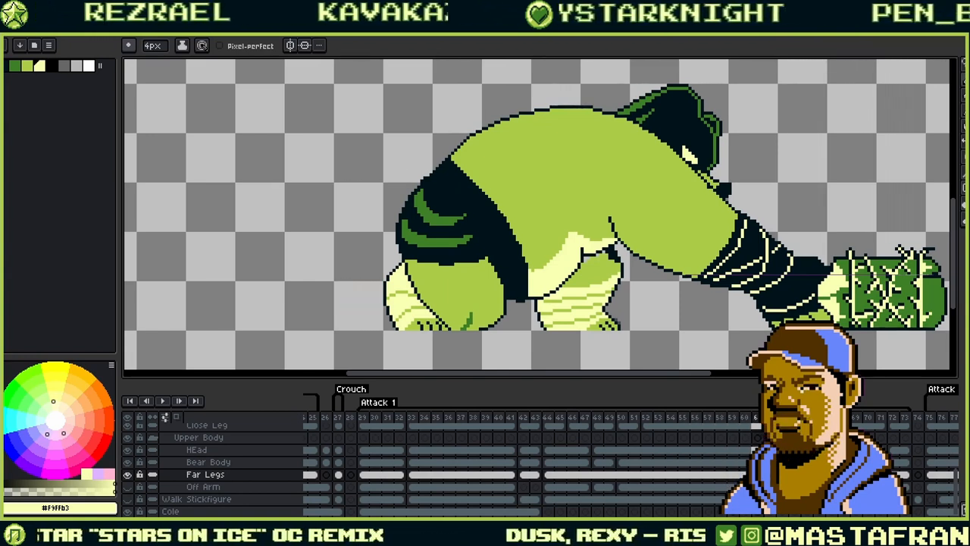
- Step ahead to frame 72, flipping between 71 and 72 to compare
left_click(781, 476)
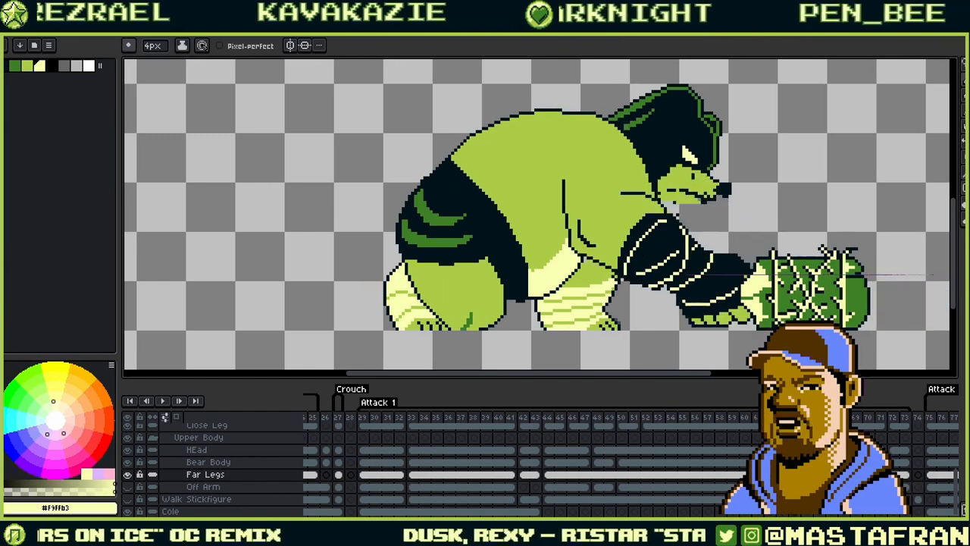
left_click(793, 476)
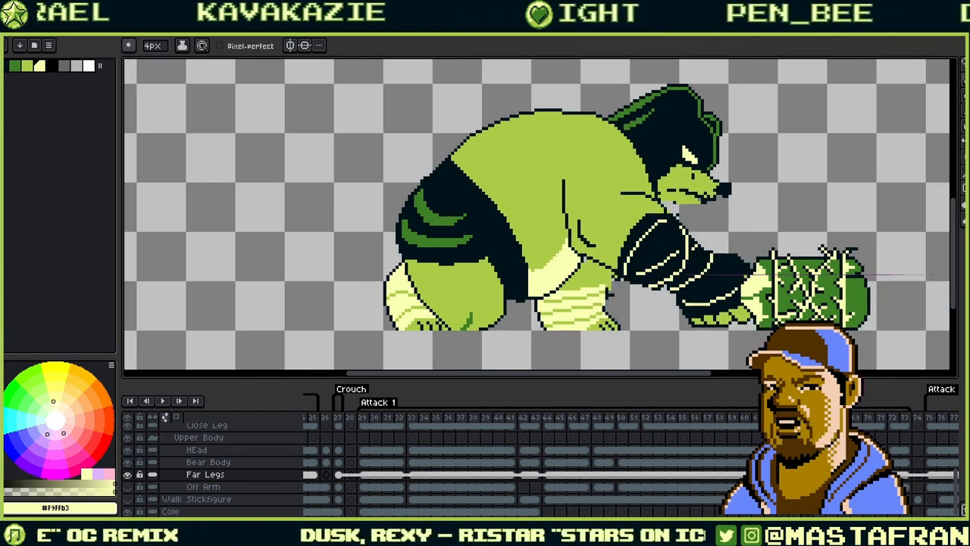
key("Right")
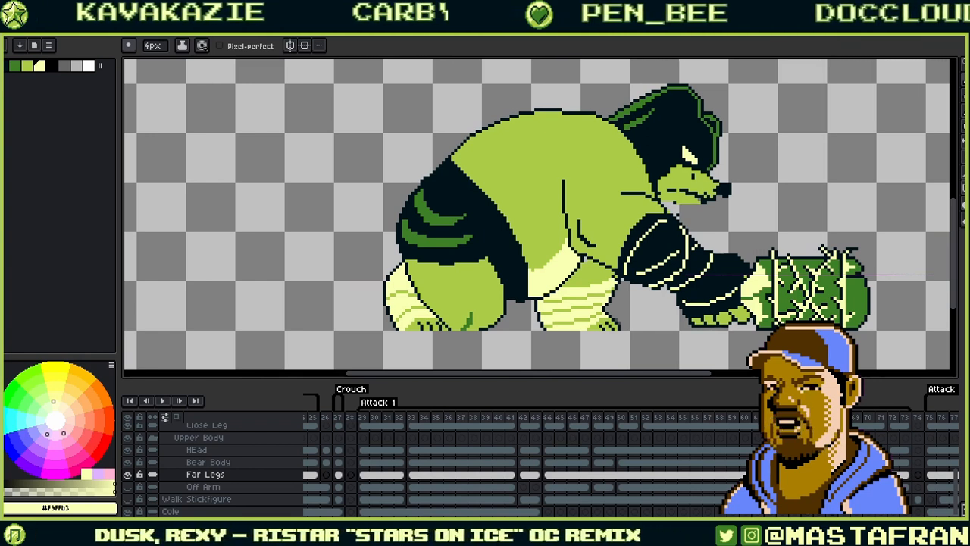
key("Right")
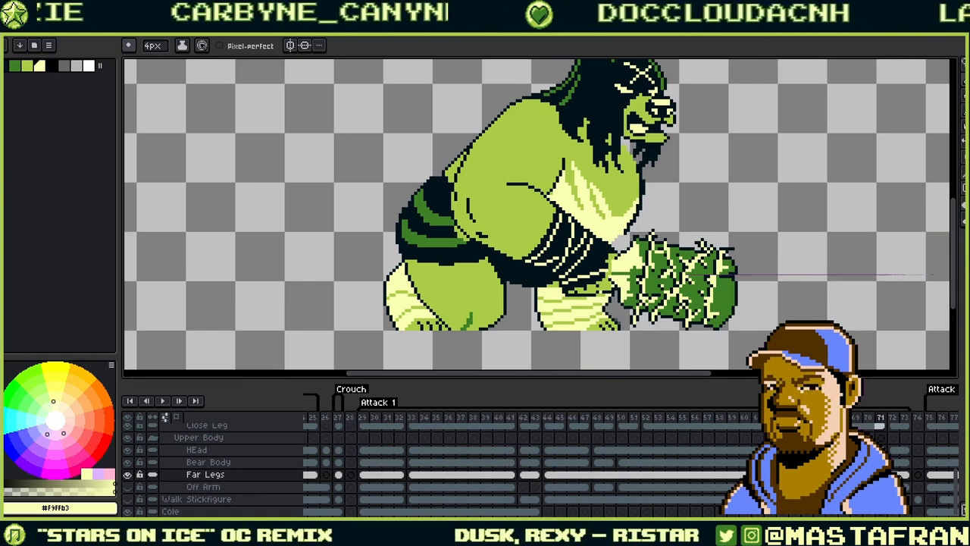
key("Right")
key("Left")
key("Right")
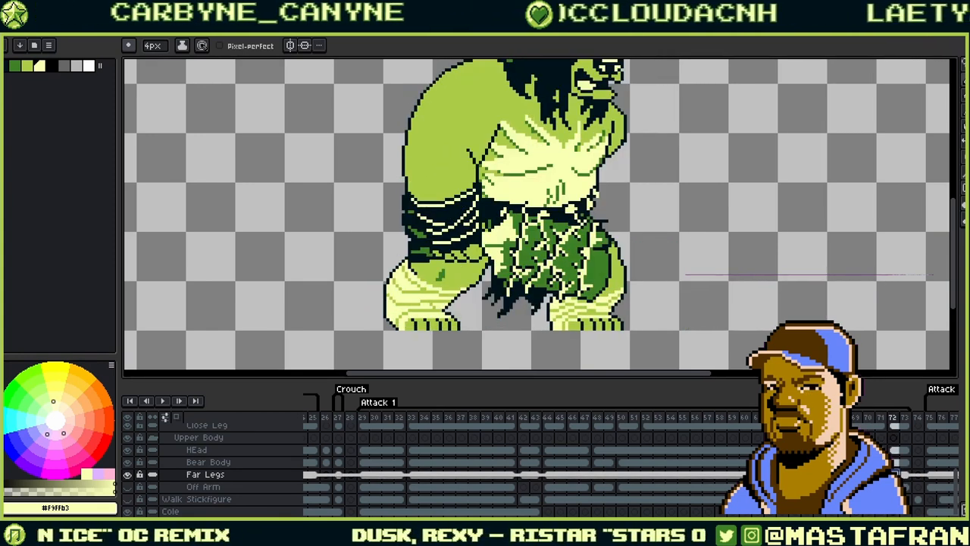
key("Left")
key("Right")
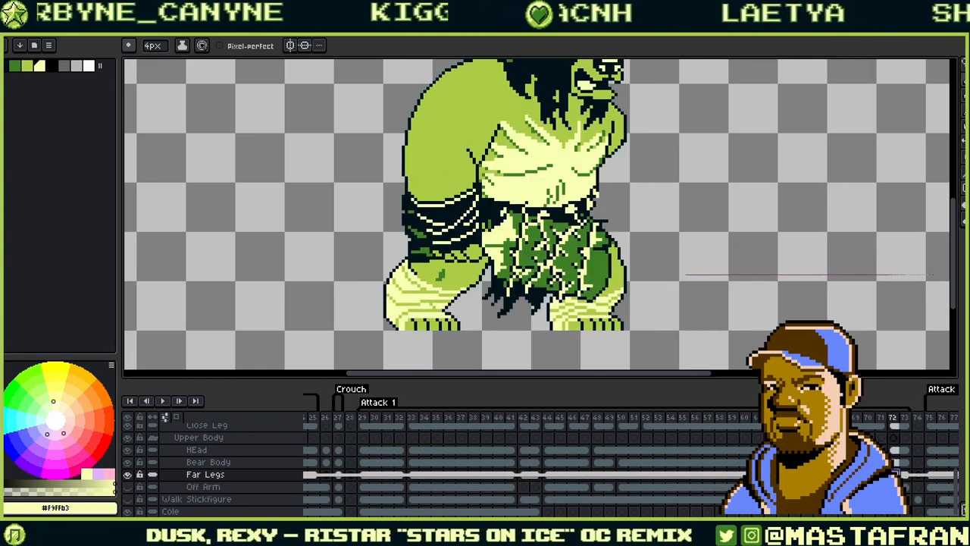
- Compare the Far Legs cels on frames 44, 27 and 42
left_click(548, 475)
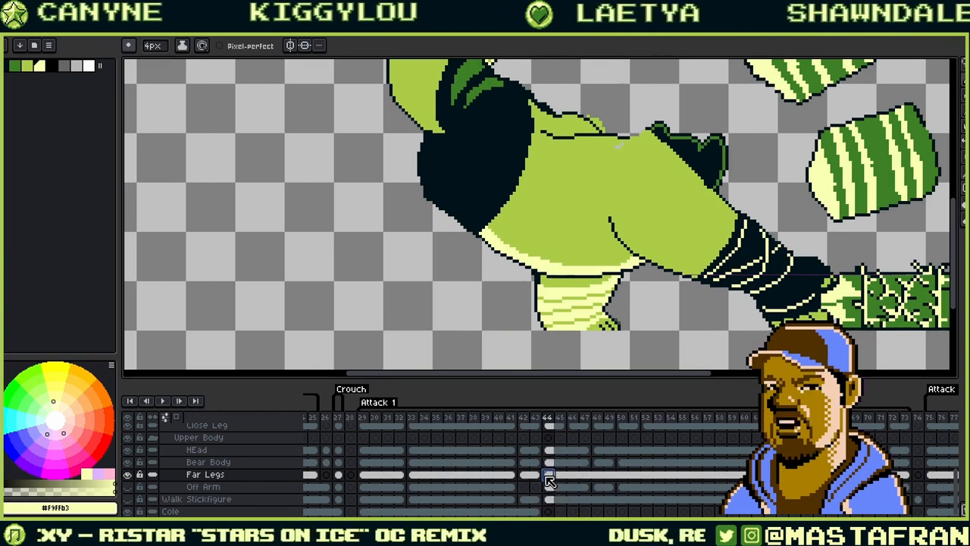
left_click(338, 474)
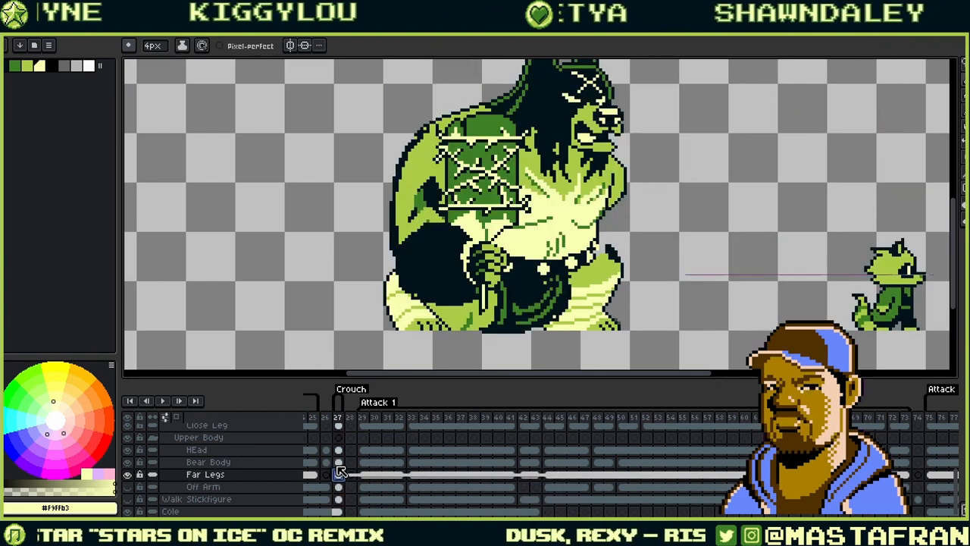
left_click(552, 479)
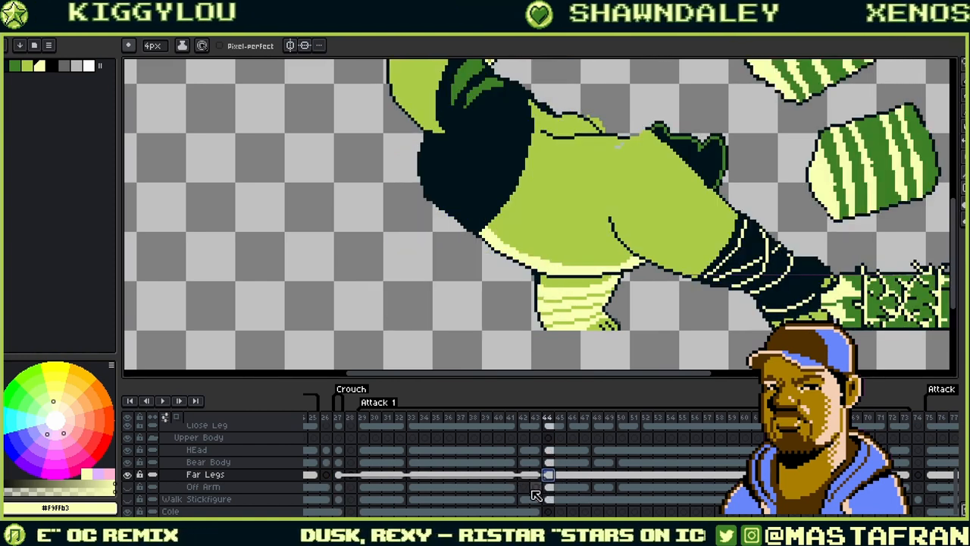
left_click(529, 477)
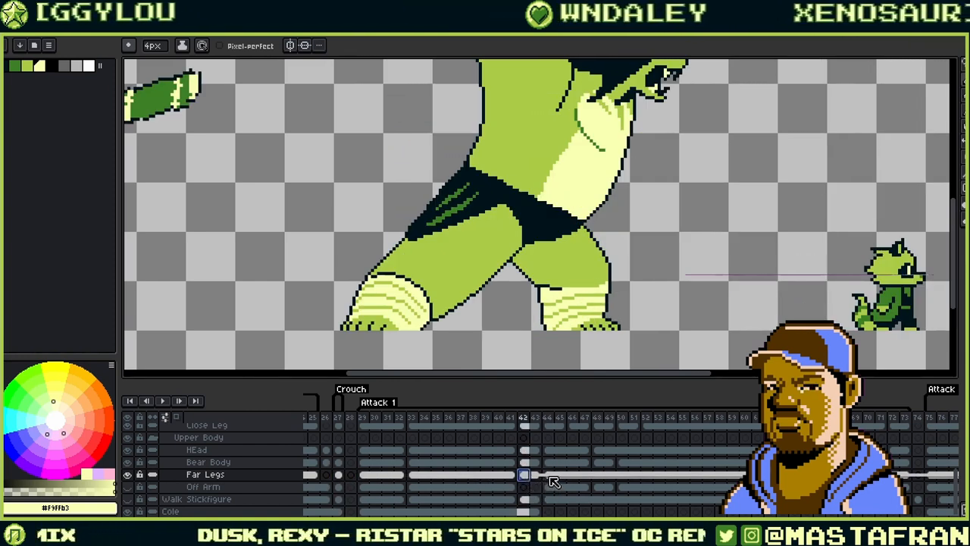
left_click(551, 479)
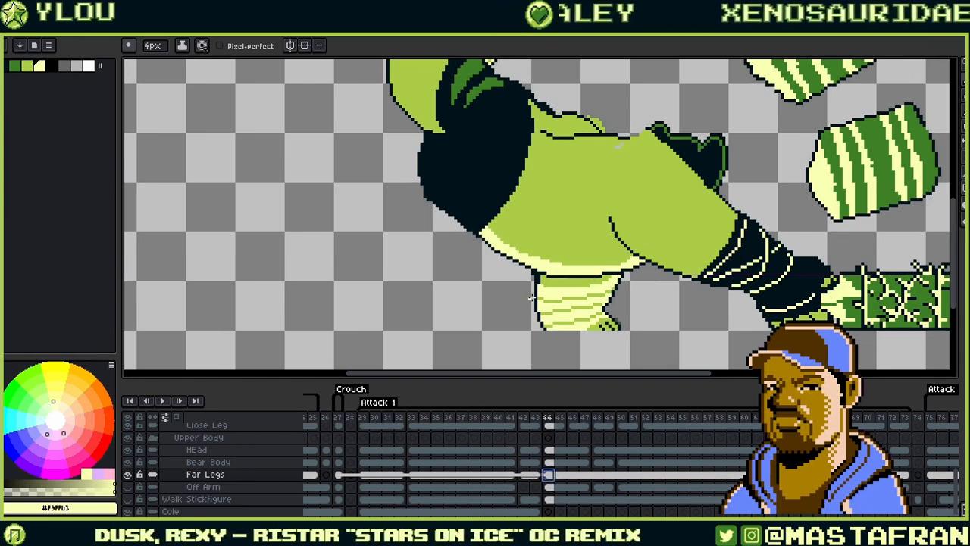
scroll(530, 298, "up", 1)
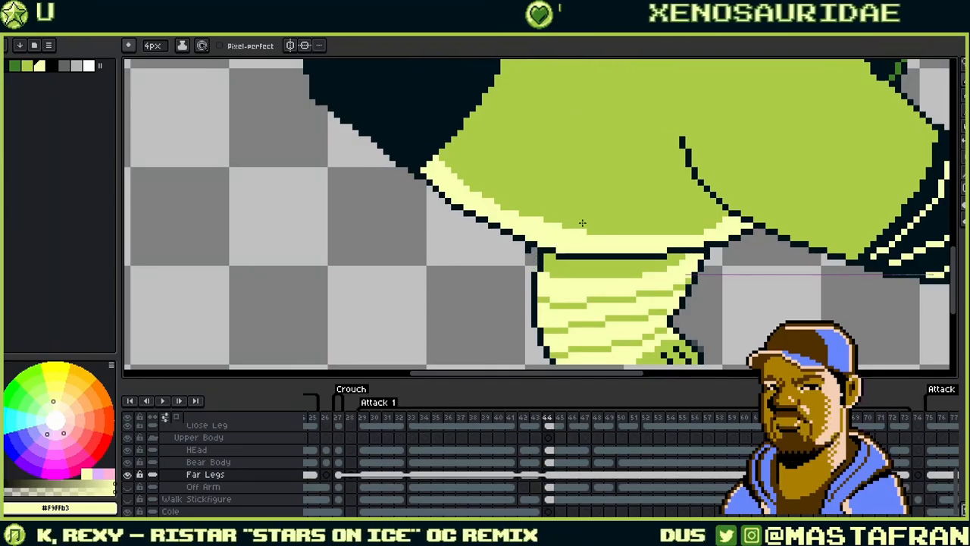
left_click_drag(676, 170, 559, 131)
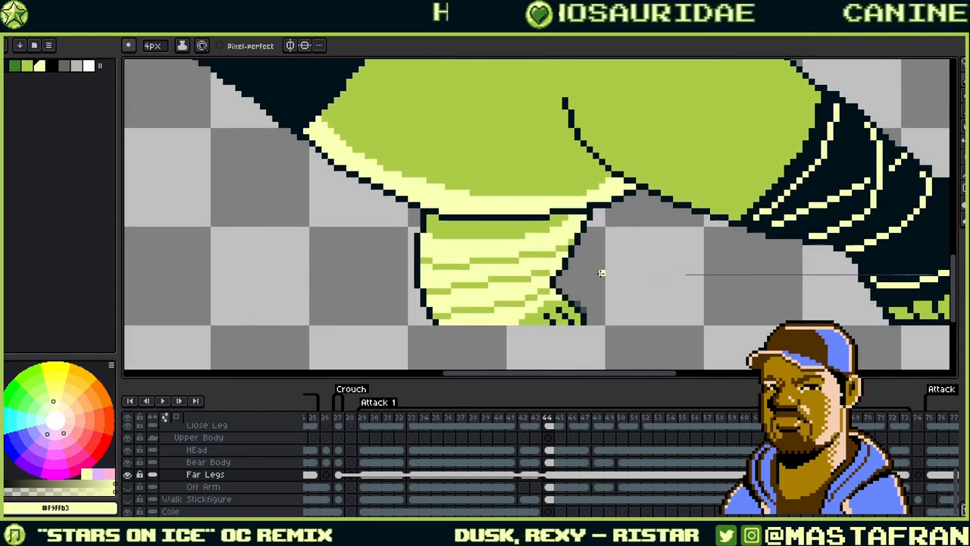
- On frame 50, pencil #00131a pixels closing the leg outline, then step to frame 53
left_click(600, 474)
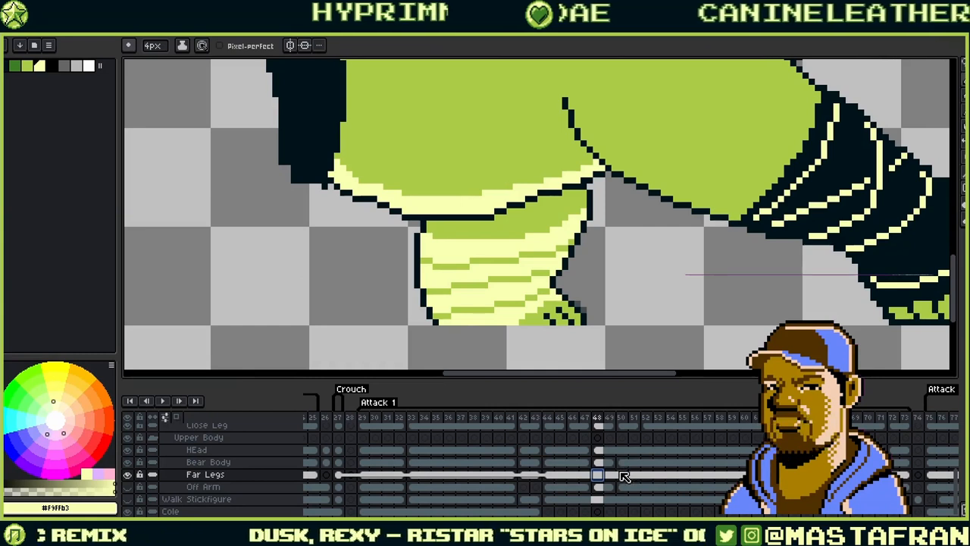
left_click(627, 474)
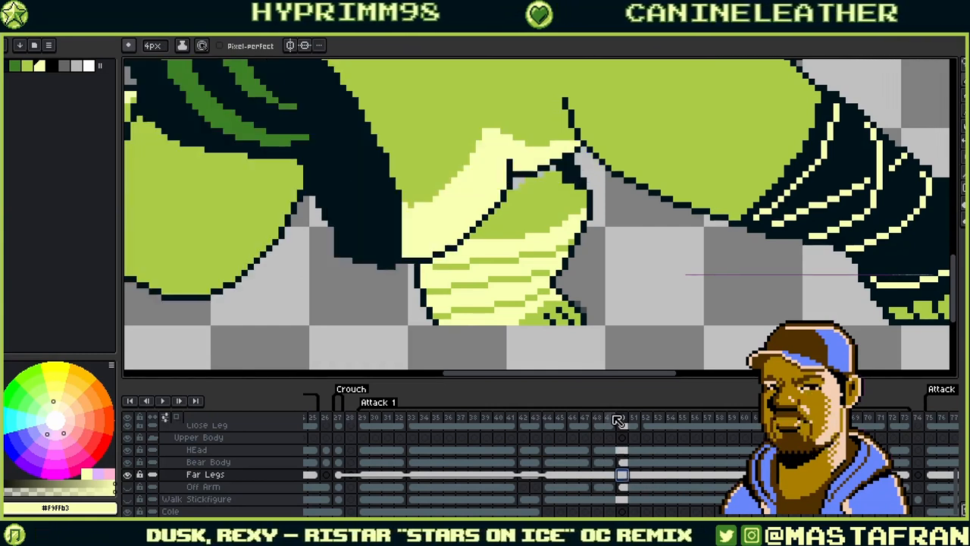
left_click_drag(639, 199, 647, 286)
left_click(580, 283, "alt")
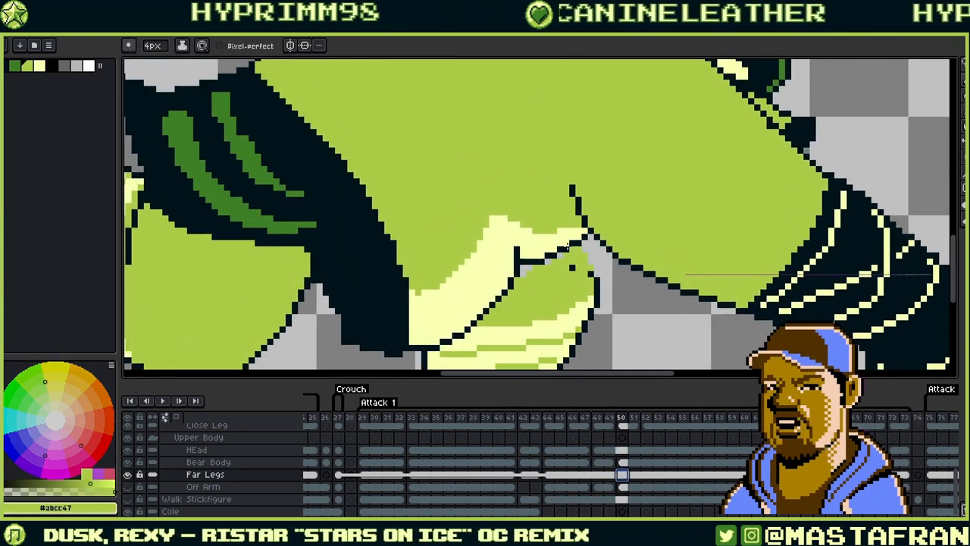
left_click(594, 275, "alt")
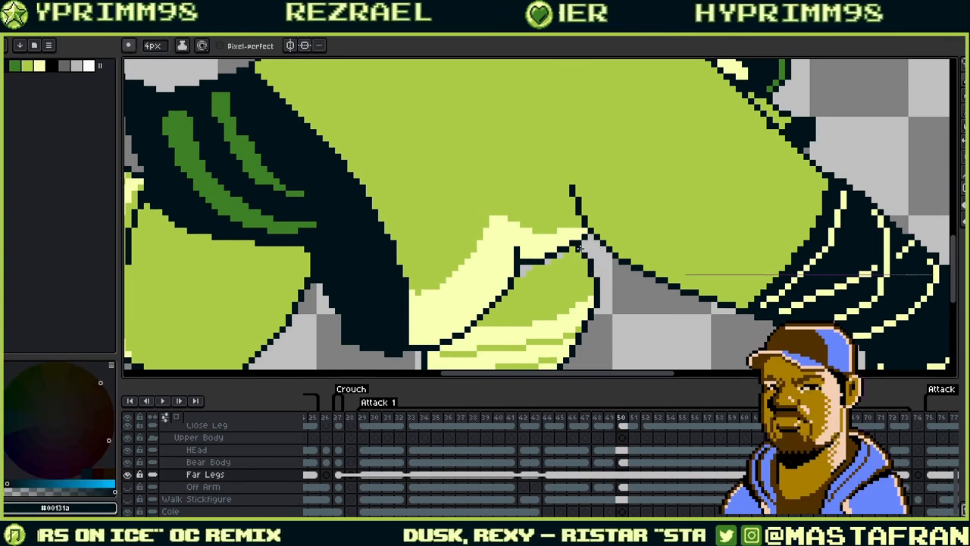
mouse_move(574, 248)
left_mouse_down()
mouse_move(629, 257)
mouse_move(669, 245)
left_mouse_up()
left_click(614, 245, "alt")
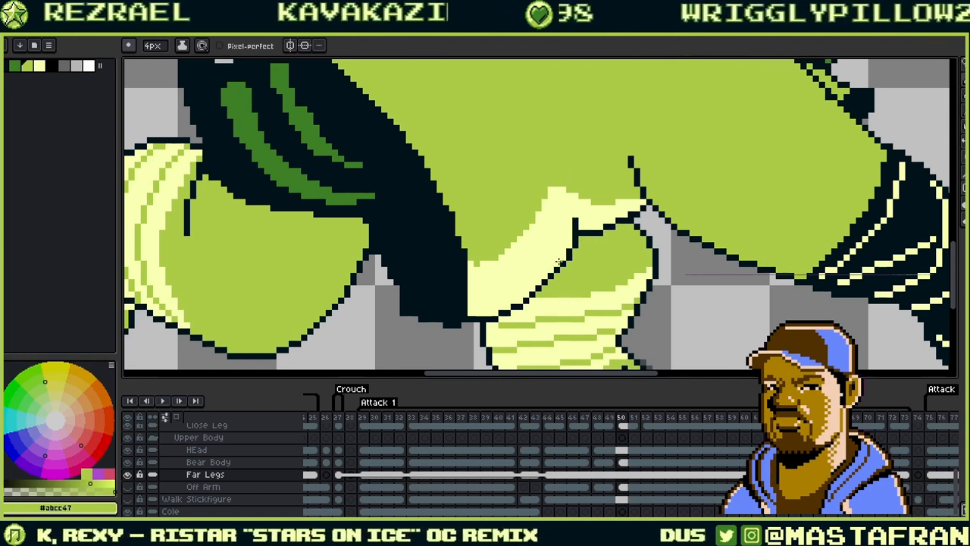
left_click_drag(616, 221, 546, 151)
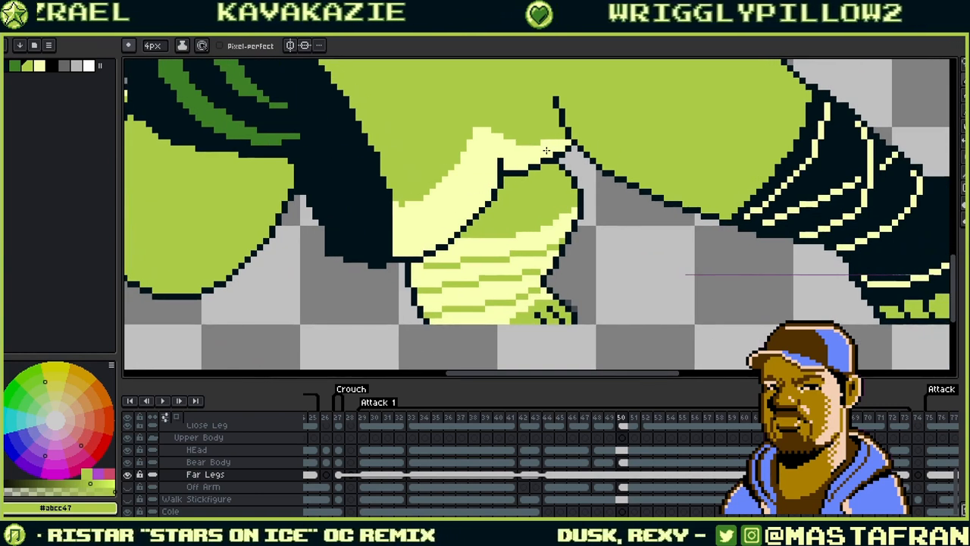
key("Right")
key("Right")
key("Right")
scroll(559, 116, "down", 2)
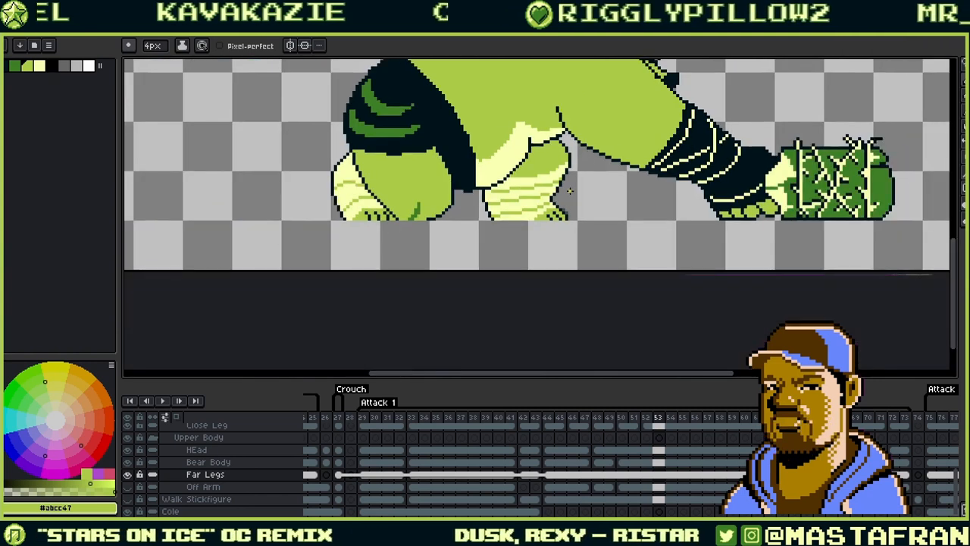
- Step through attack frames 42 to 52, then play the animation, stopping on frame 27
left_click_drag(666, 244, 645, 332)
key("Right")
key("Right")
key("Right")
key("Right")
key("Right")
key("Right")
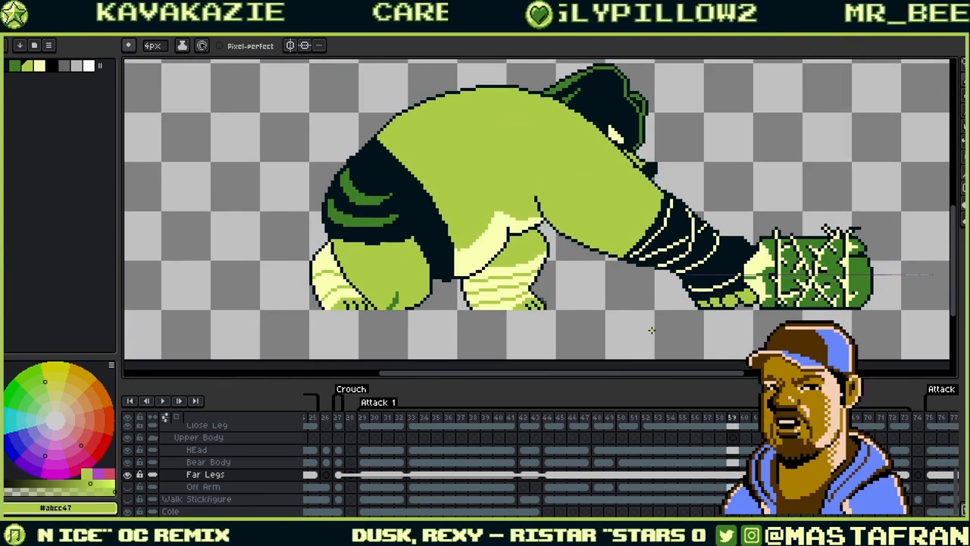
key("Right")
key("Right")
key("Right")
key("Right")
key("Right")
key("Right")
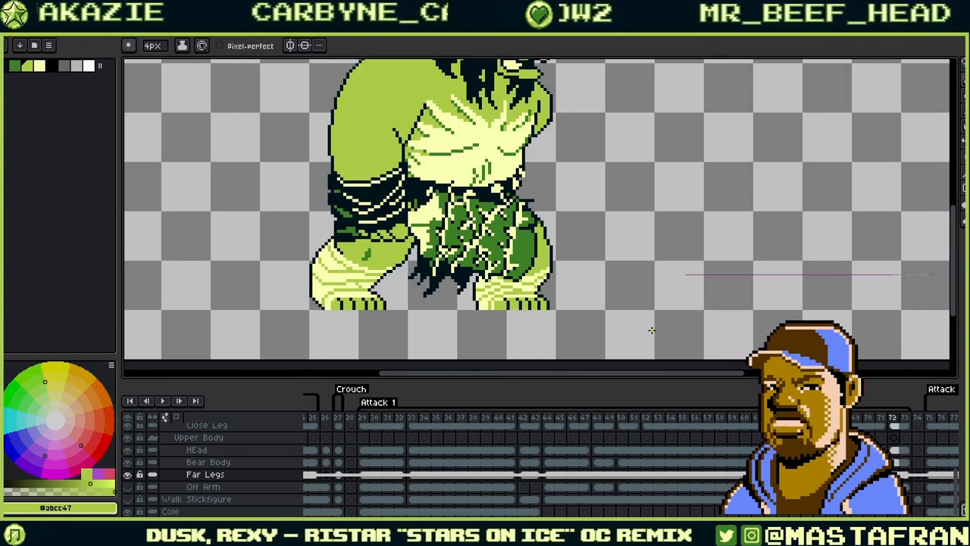
key("Left")
key("Left")
key("Left")
key("Left")
key("Left")
key("Left")
key("Left")
key("Left")
key("Left")
key("Left")
key("Left")
key("Left")
key("Left")
key("Left")
key("Left")
key("Left")
key("Left")
key("Left")
key("Left")
key("Left")
key("Right")
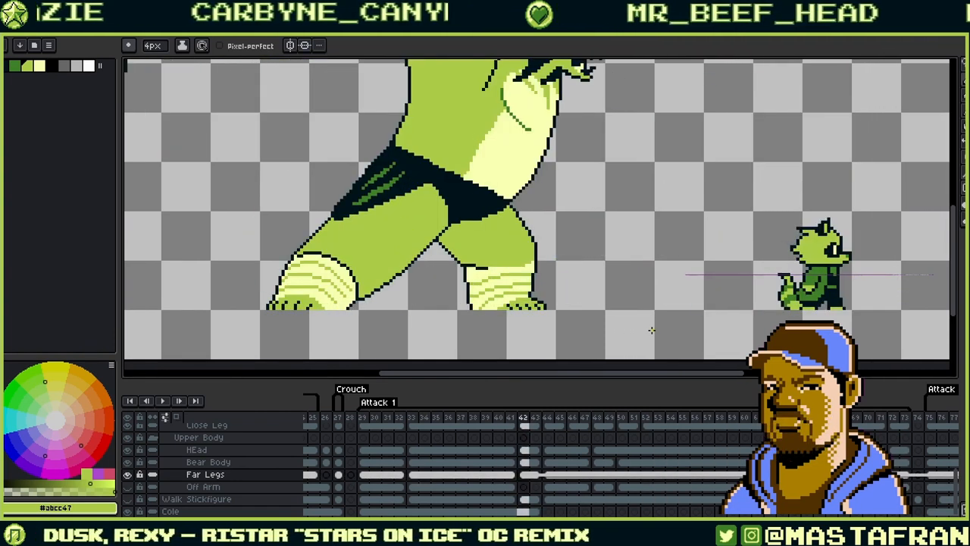
key("Right")
key("Right")
key("Right")
key("Right")
key("Right")
key("Right")
key("Right")
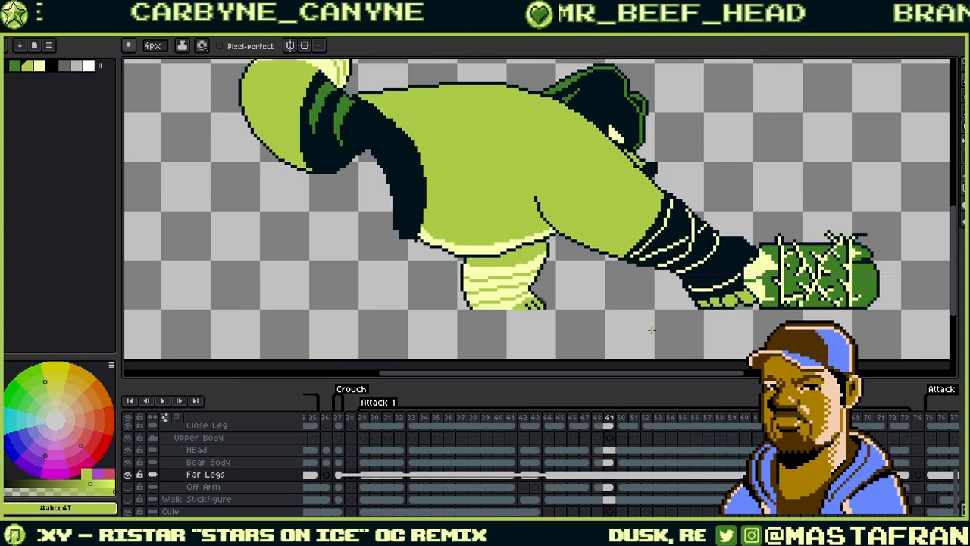
key("Right")
key("Right")
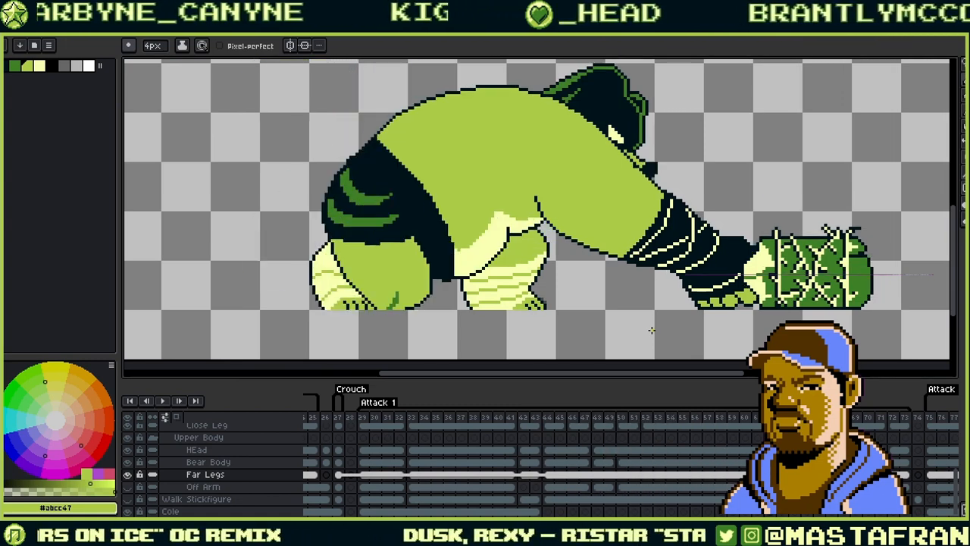
key("Return")
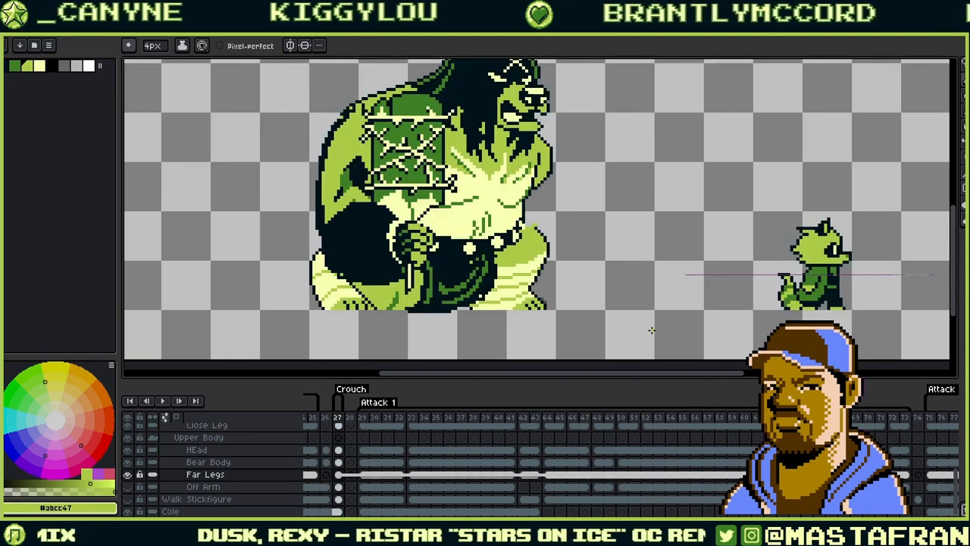
- Pencil #00131a over the outline gap atop the leg on frame 27, then pick #abcc47
scroll(492, 194, "up", 4)
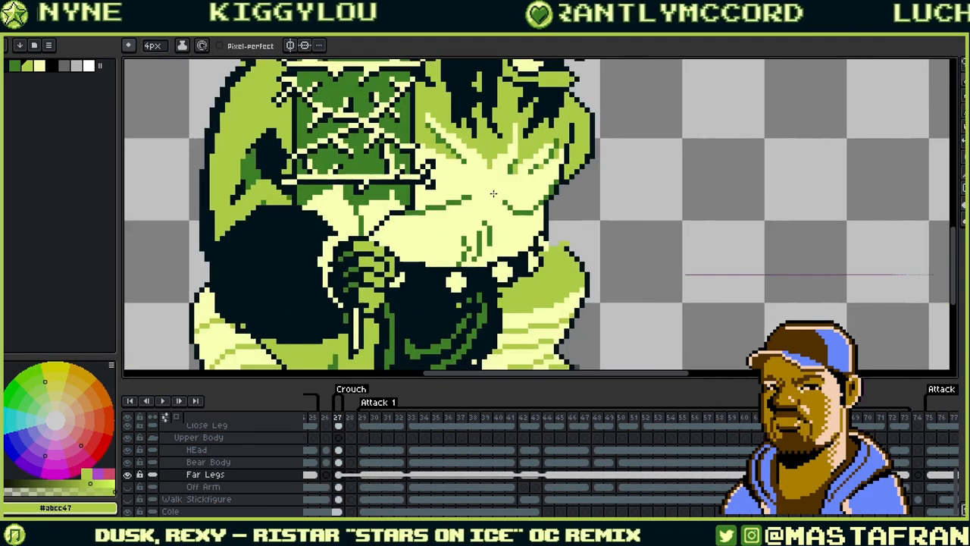
left_click(579, 248, "alt")
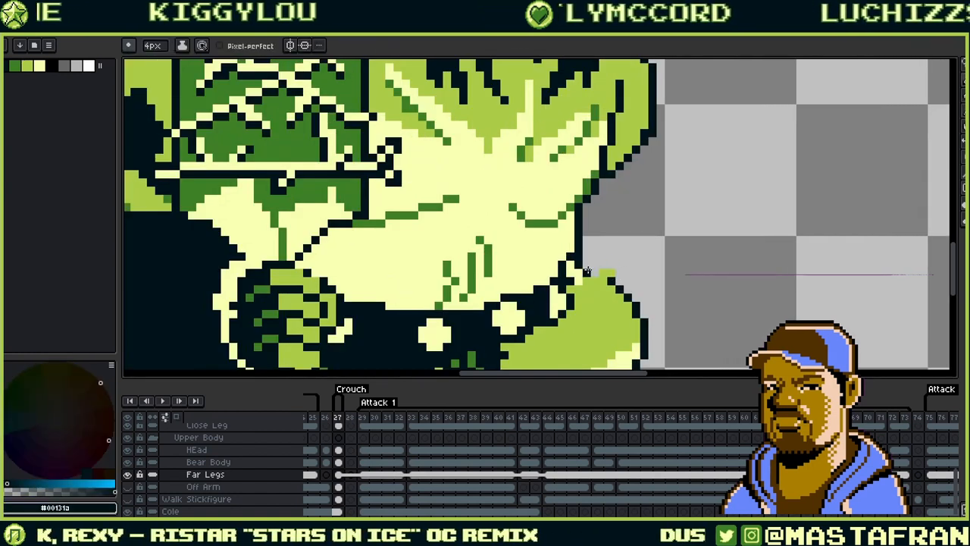
left_click_drag(587, 258, 612, 288)
key("ctrl+z")
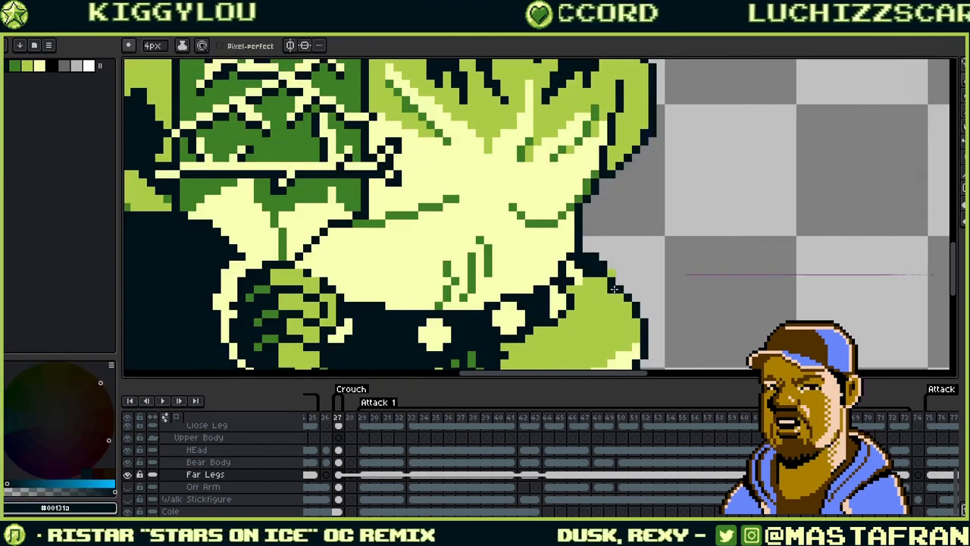
key("ctrl+z")
left_click(602, 269, "alt")
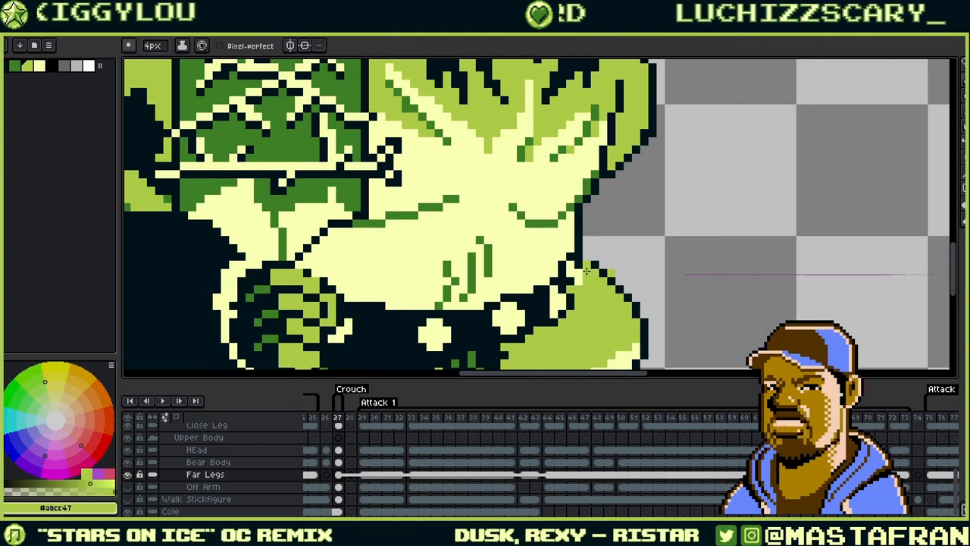
left_click(597, 263, "alt")
mouse_move(586, 265)
left_mouse_down()
mouse_move(604, 265)
mouse_move(733, 176)
left_mouse_up()
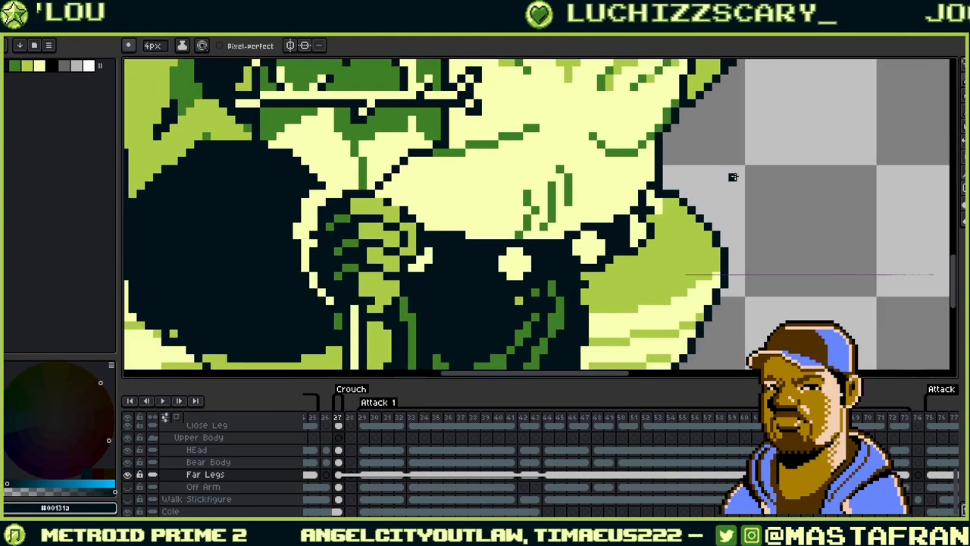
left_click(670, 200, "alt")
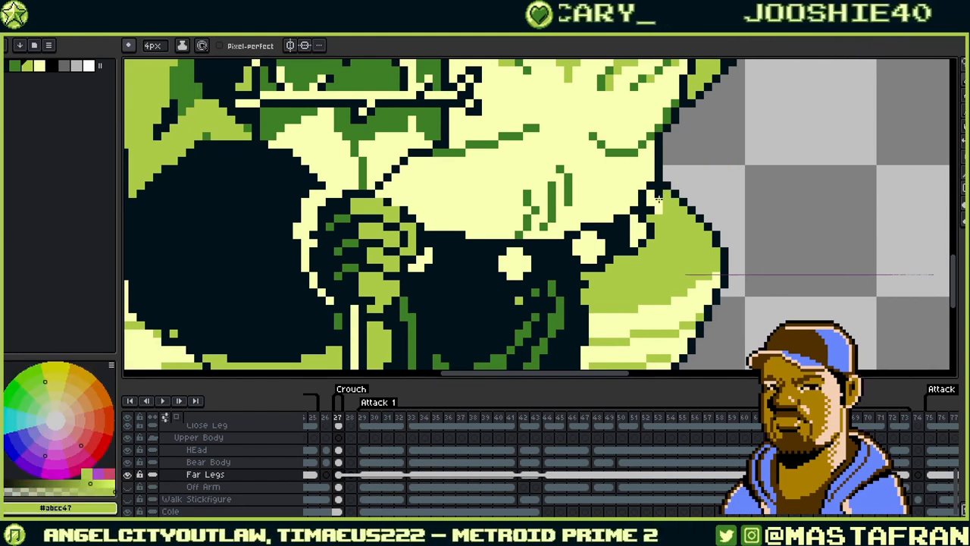
scroll(725, 197, "down", 4)
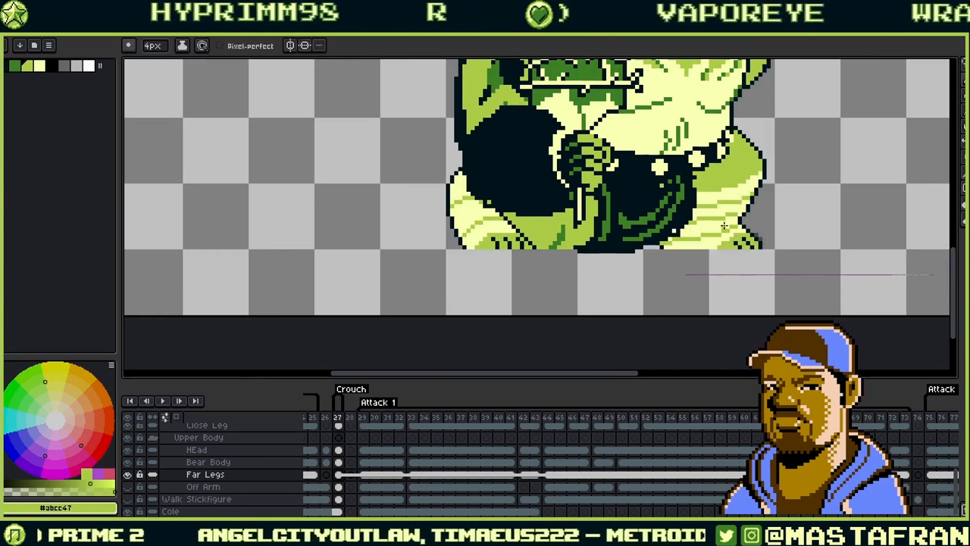
- Step through the Attack 1 swing from frame 30 to frame 70, rechecking frames 56-57
key("Right")
key("Right")
key("Right")
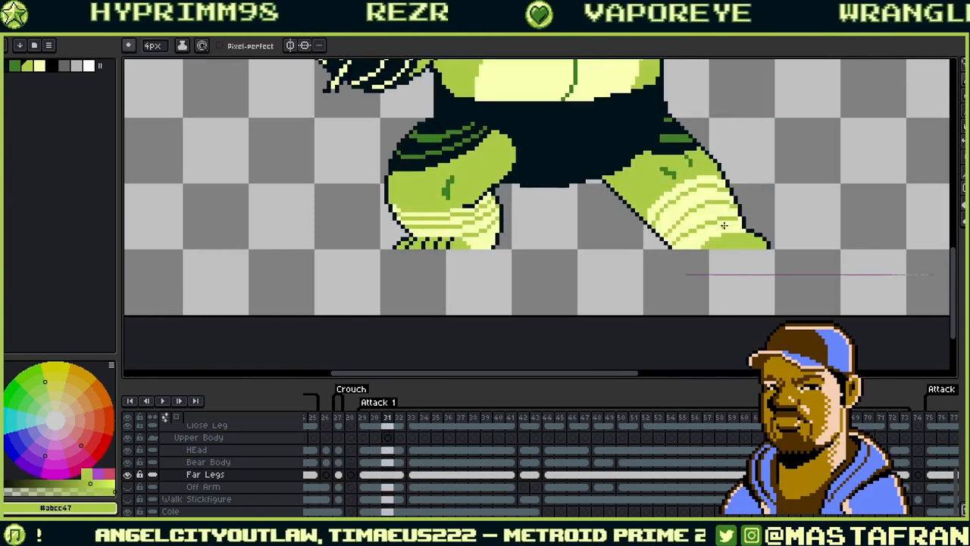
key("Right")
key("Right")
key("Right")
key("Right")
key("Right")
key("Right")
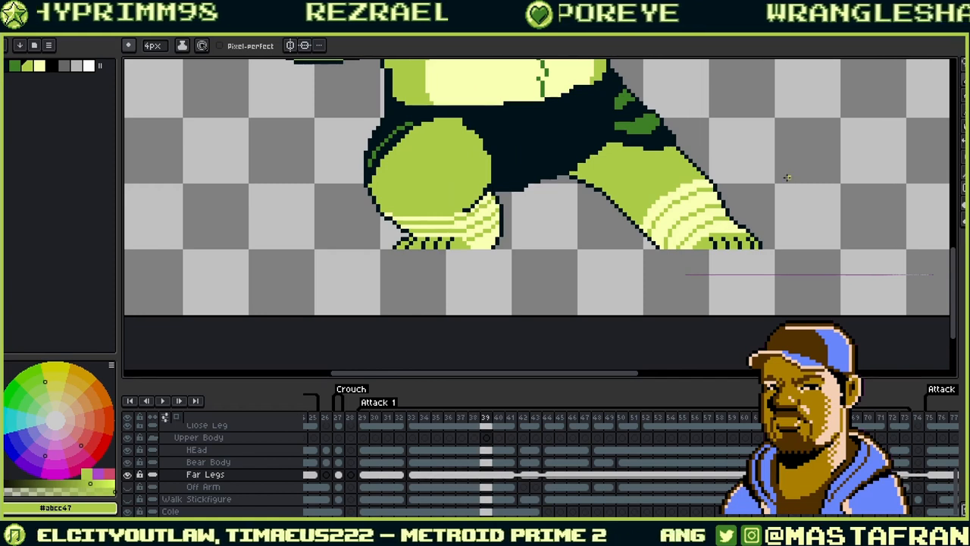
key("Right")
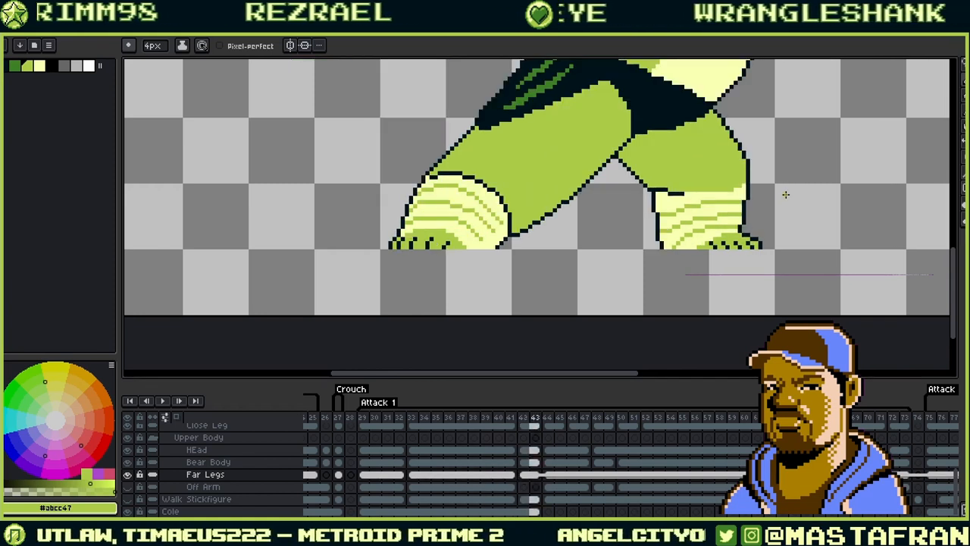
key("Right")
key("Right")
key("Right")
key("Right")
key("Right")
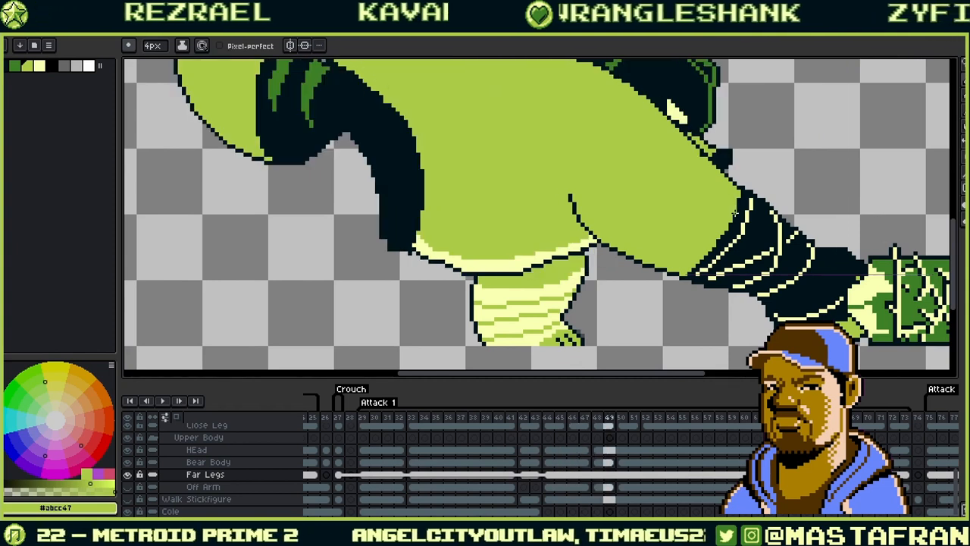
key("Right")
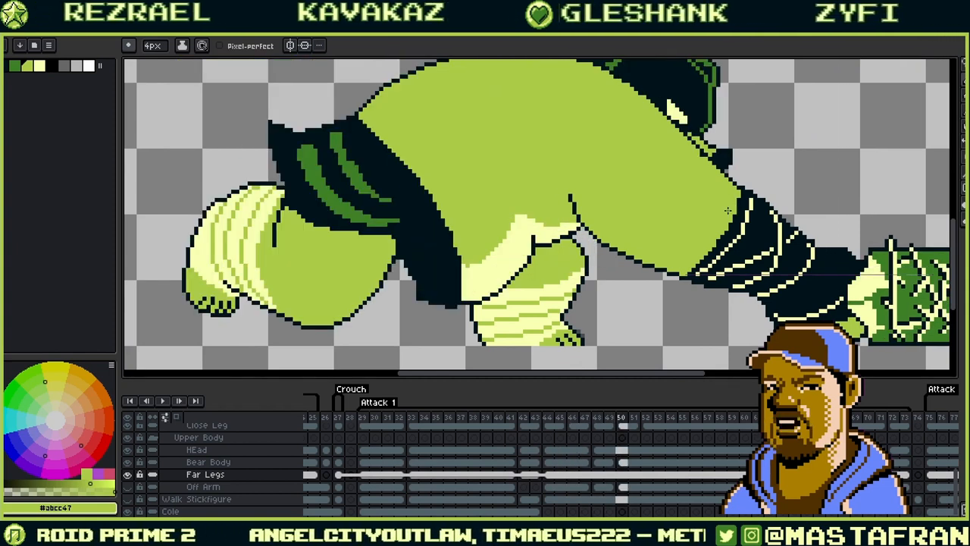
key("Right")
key("Right")
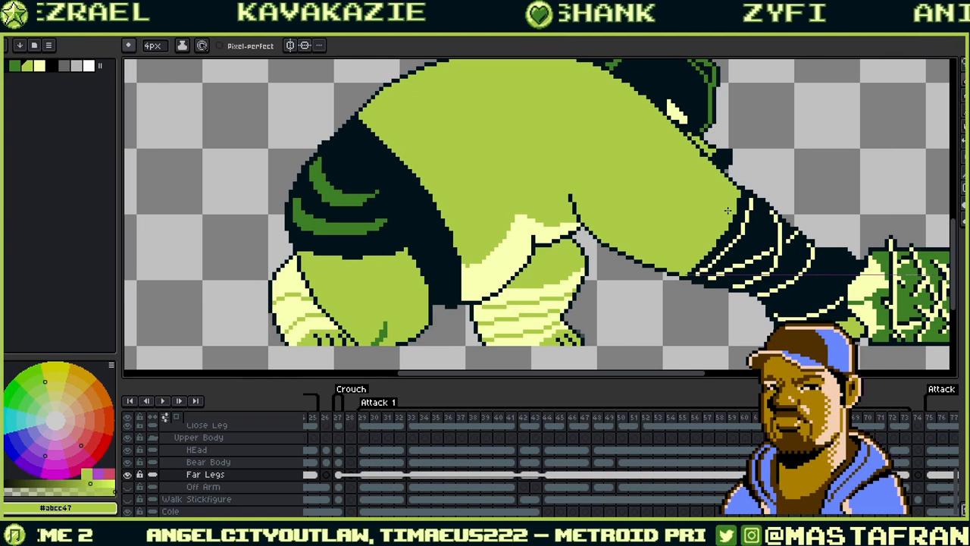
key("Right")
key("Right")
key("Right")
key("Right")
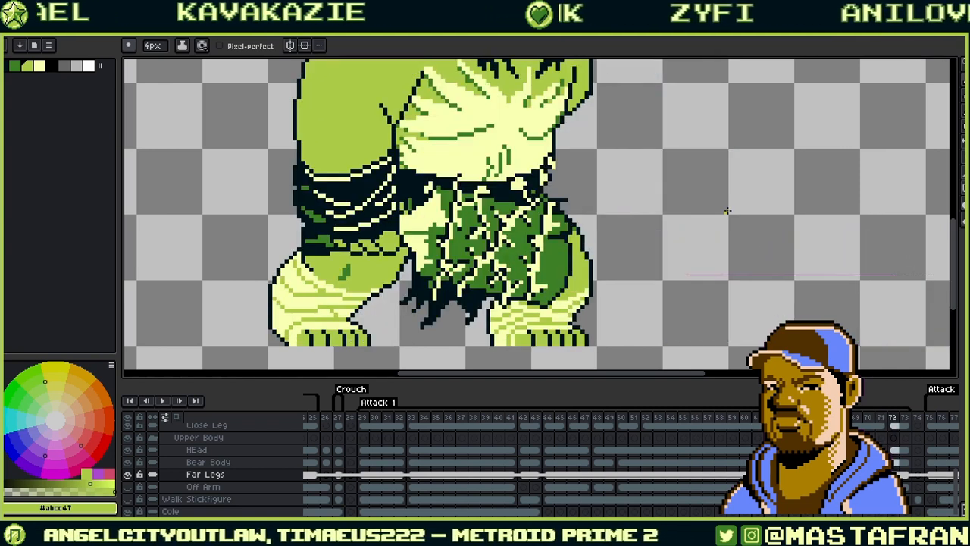
key("Left")
key("Left")
key("Left")
key("Left")
key("Left")
key("Left")
key("Left")
key("Left")
key("Left")
key("Left")
key("Left")
key("Left")
key("Left")
key("Left")
key("Left")
key("Left")
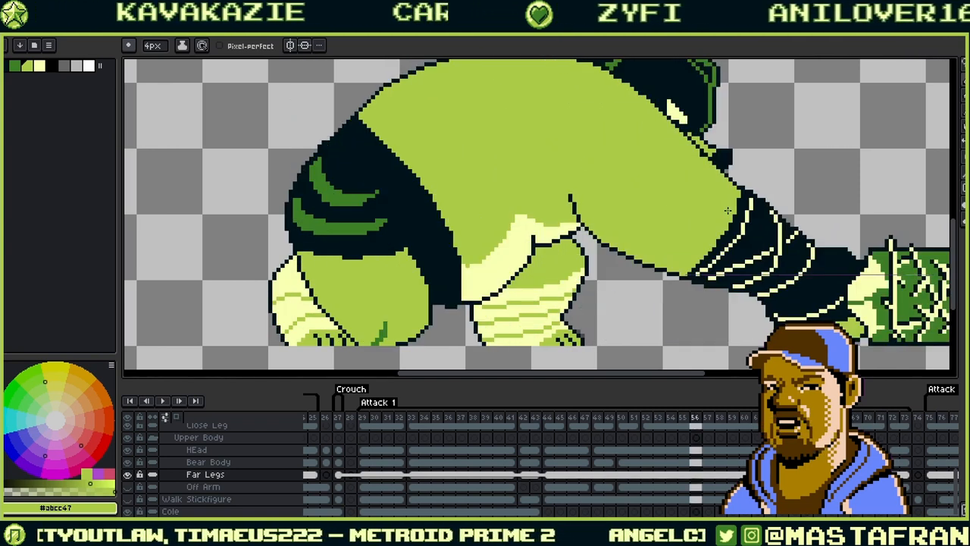
key("Right")
key("Right")
key("Right")
key("Right")
key("Right")
key("Right")
key("Right")
key("Right")
key("Right")
key("Right")
key("Right")
key("Right")
key("Right")
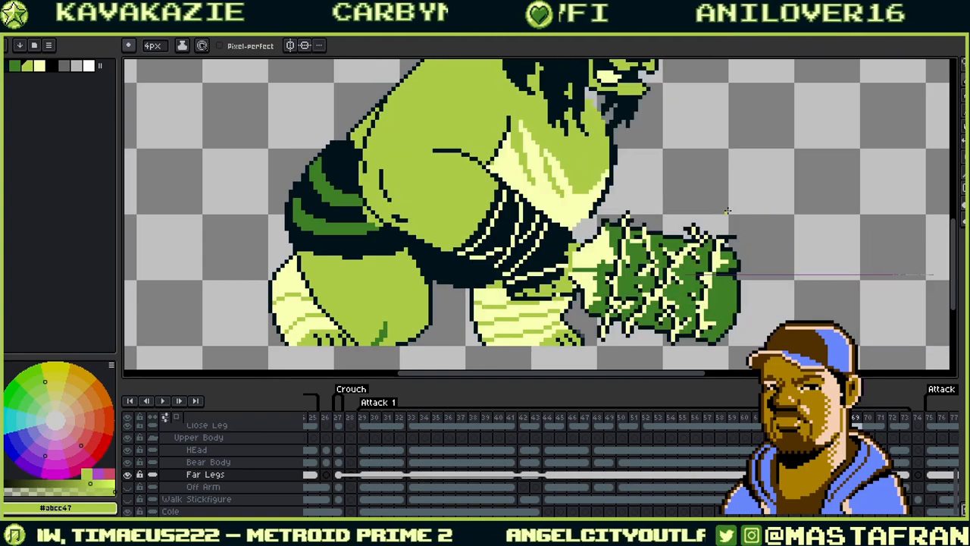
key("Right")
scroll(678, 327, "down", 3)
key("Right")
key("Right")
key("Right")
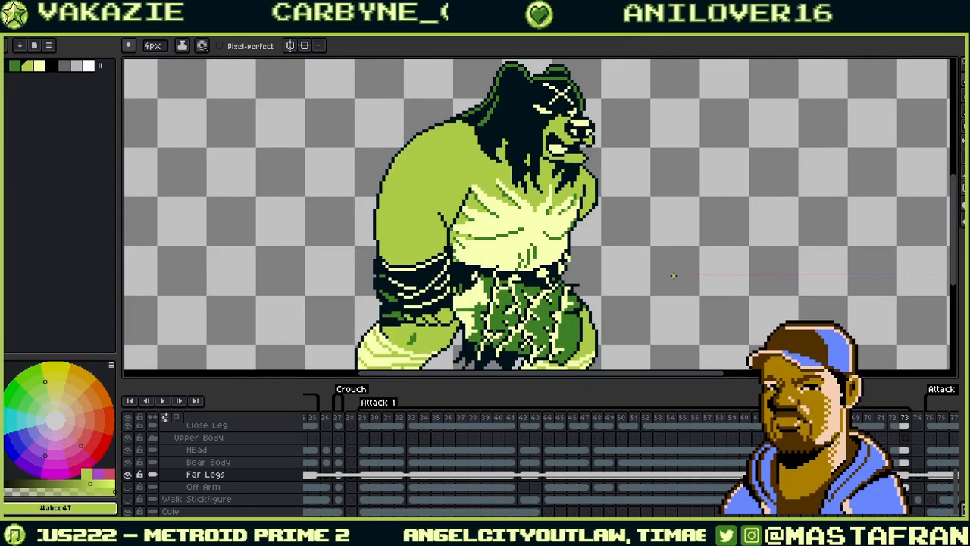
- Preview the attack, save the sprite with Ctrl+S, and resume playback
key("Return")
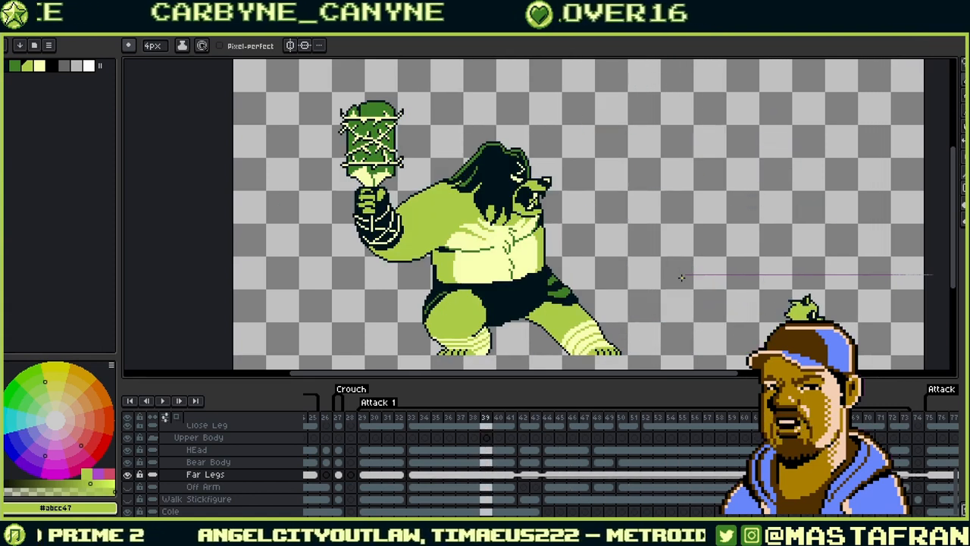
key("Right")
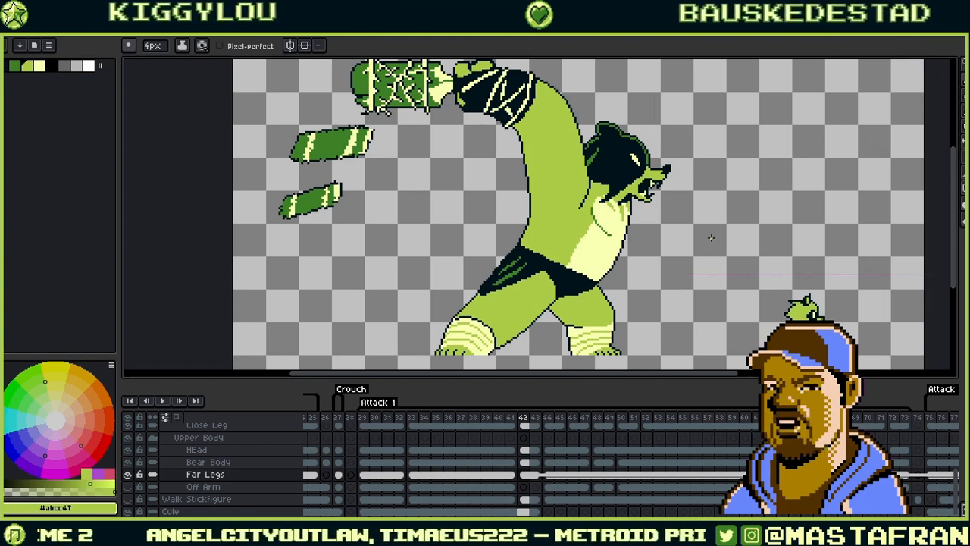
key("ctrl+s")
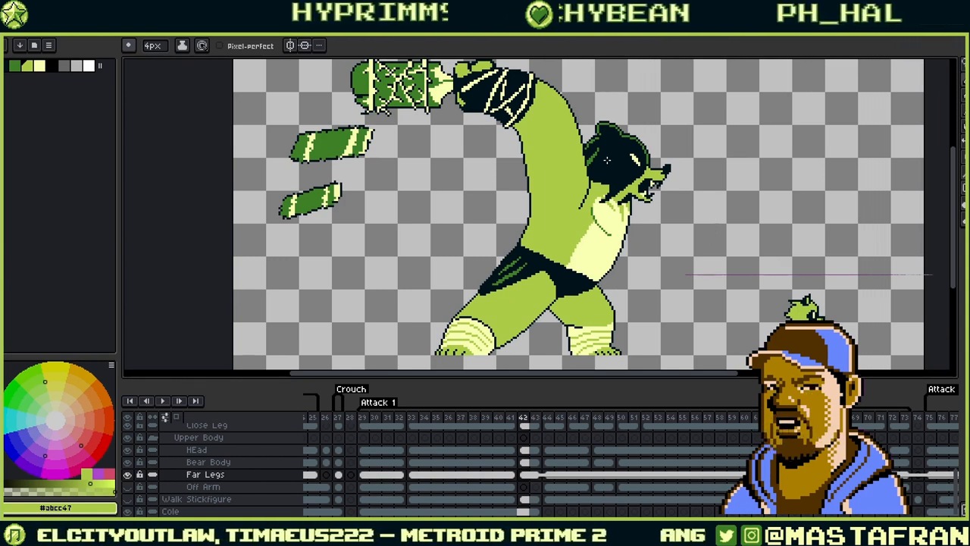
left_click(162, 401)
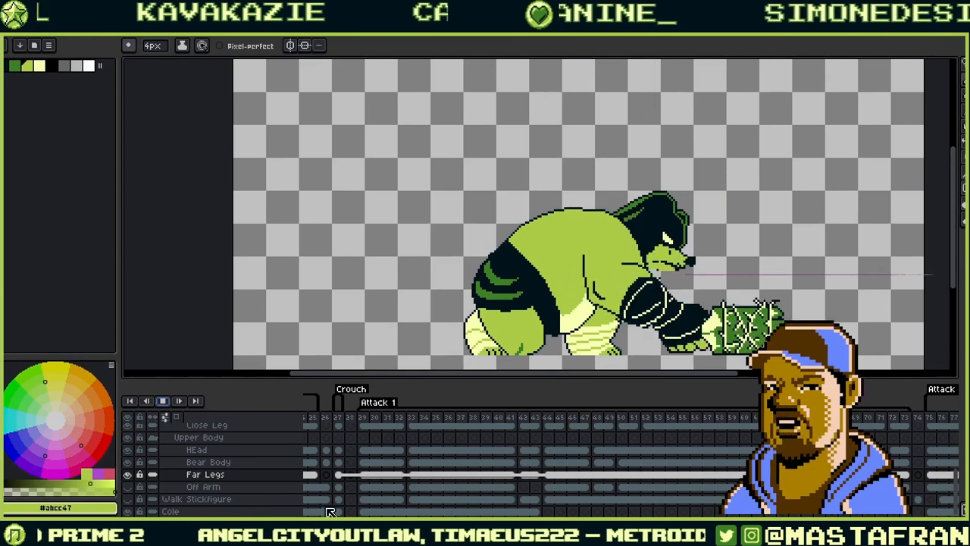
- Stop the animation that is currently playing
scroll(576, 495, "down", 1)
scroll(579, 489, "up", 5)
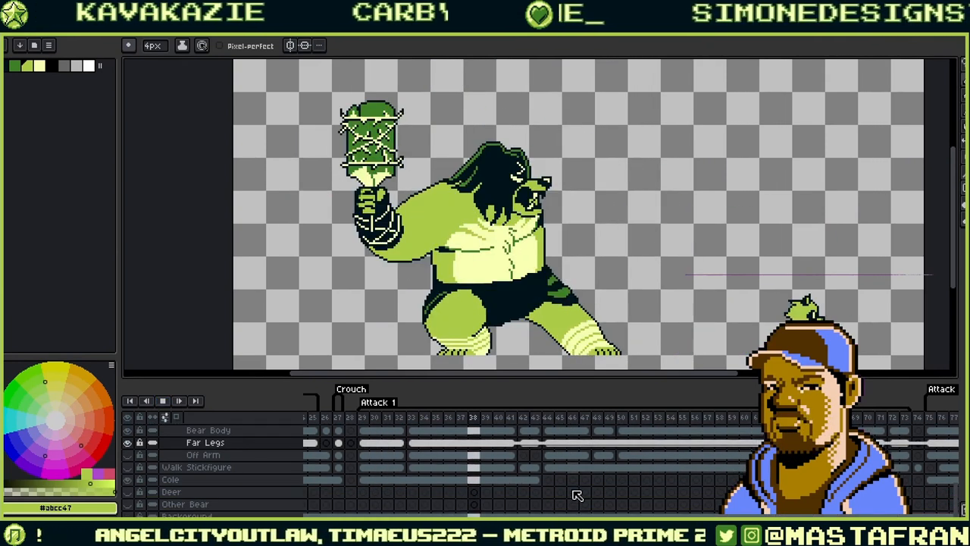
scroll(591, 480, "right", 8)
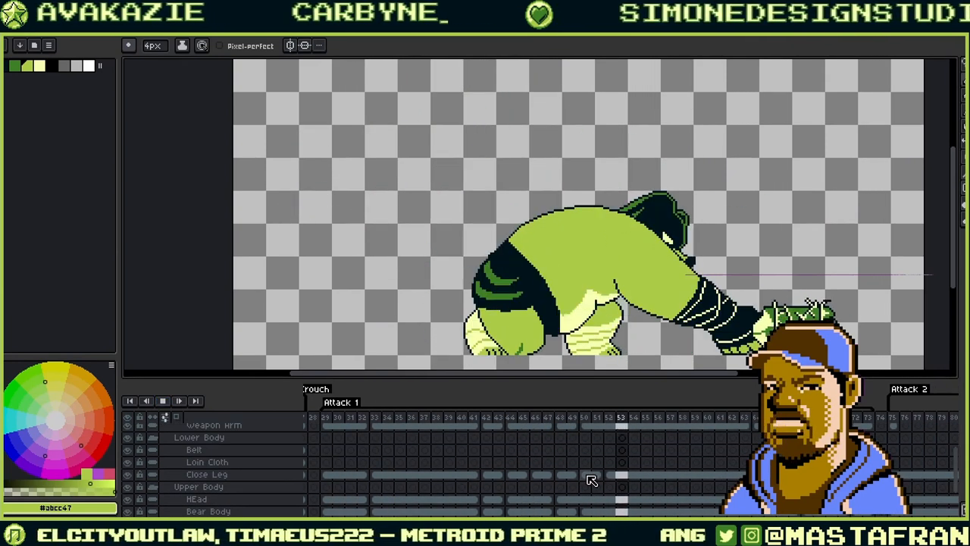
scroll(598, 482, "left", 20)
scroll(609, 486, "right", 10)
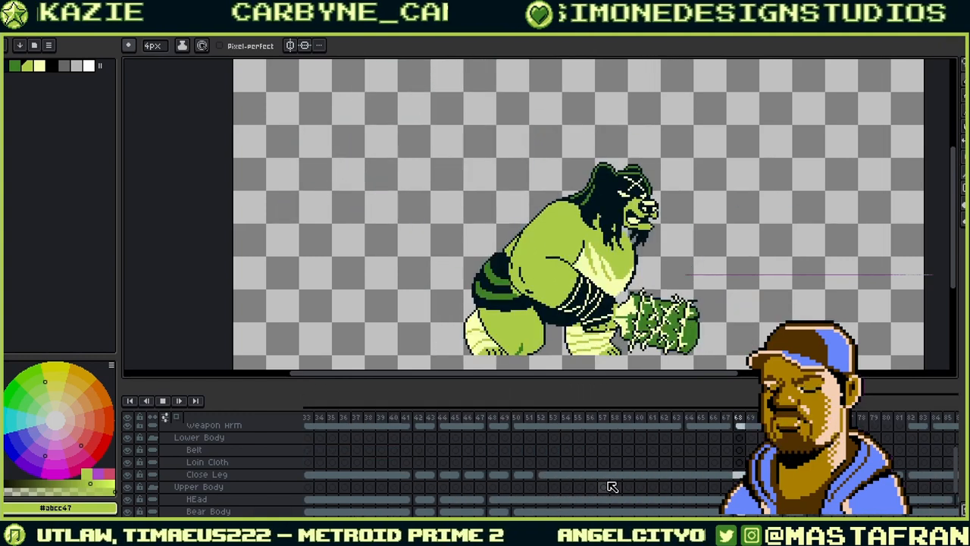
scroll(616, 488, "left", 12)
scroll(620, 489, "down", 6)
scroll(651, 491, "up", 5)
scroll(697, 493, "right", 10)
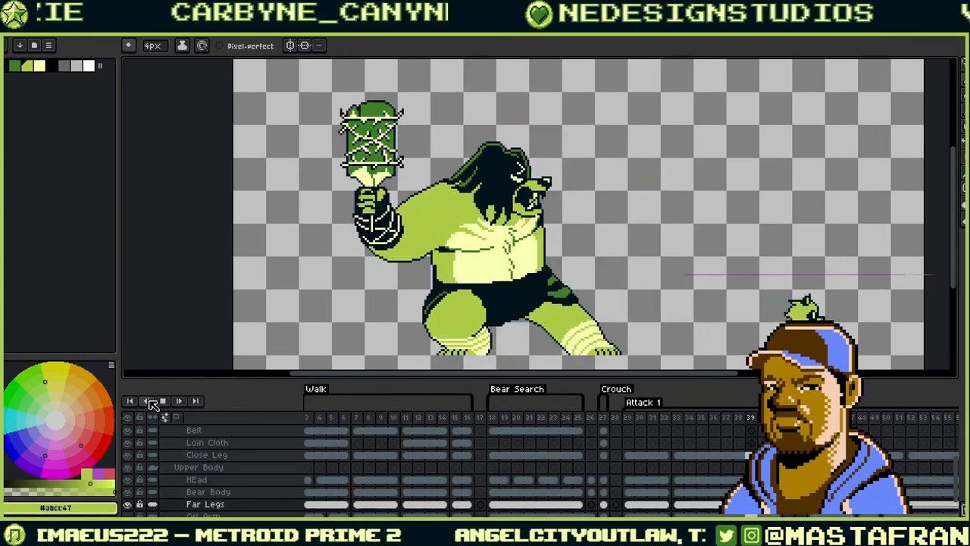
left_click(164, 403)
- Play the Attack 2 animation starting from its first frame, 75
scroll(664, 482, "up", 3)
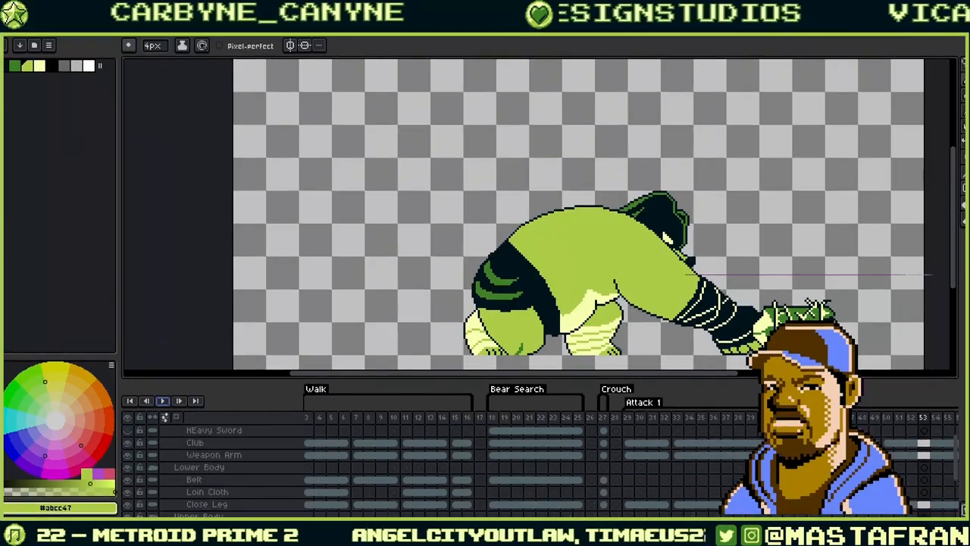
scroll(679, 422, "right", 10)
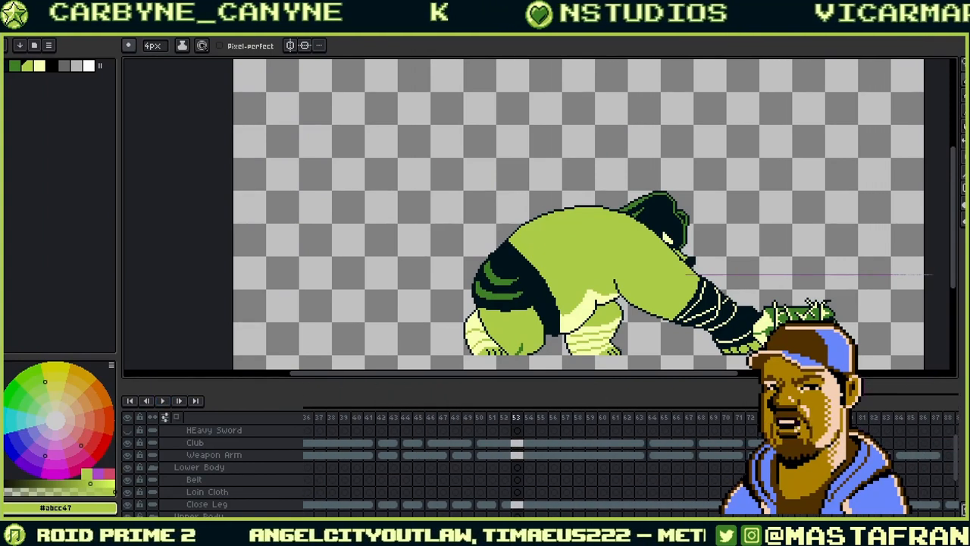
left_click(662, 419)
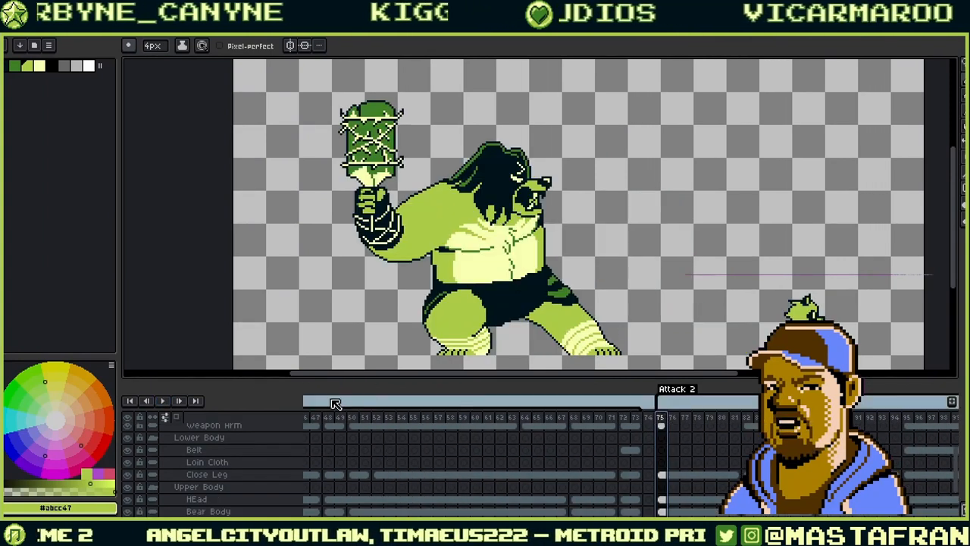
left_click(164, 401)
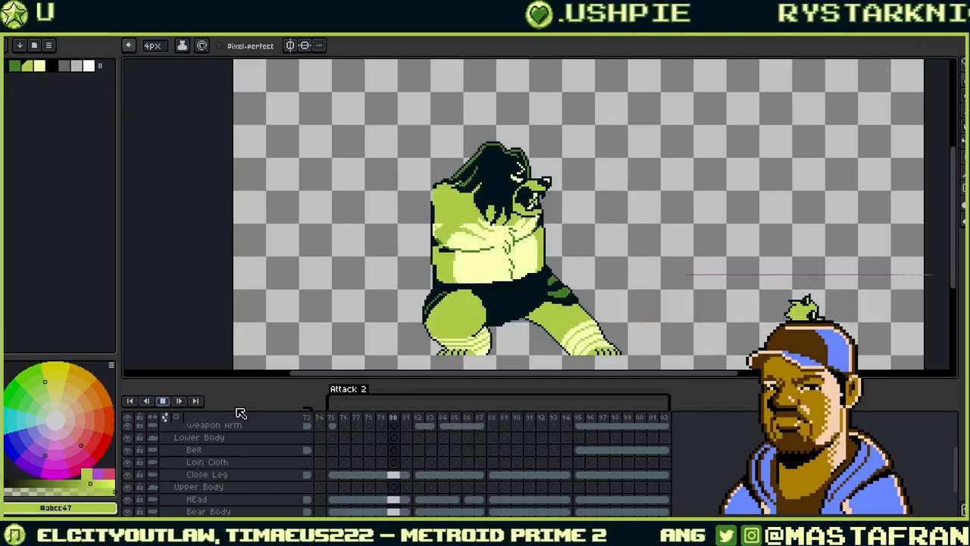
- Stop Attack 2 playback and step back through frame 80 to frame 75
left_click(167, 402)
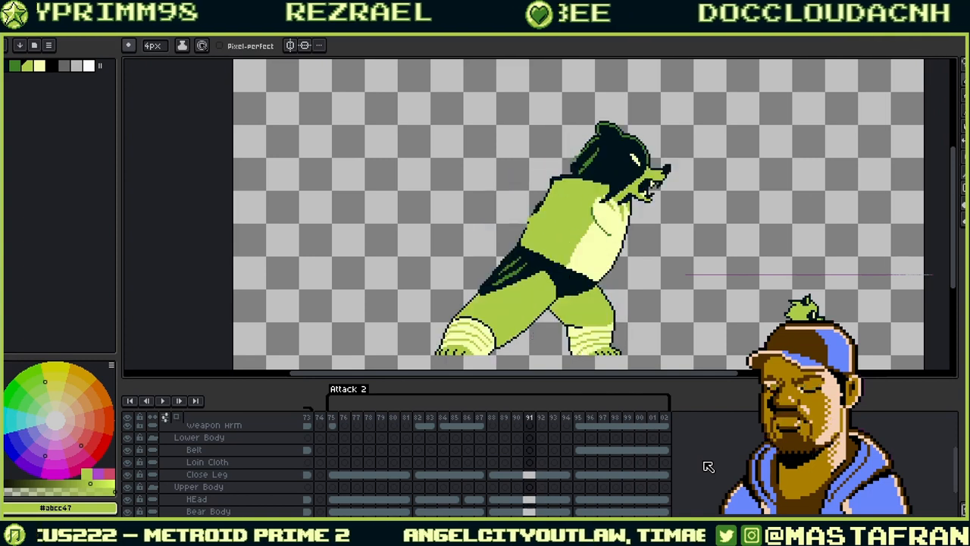
key("Left")
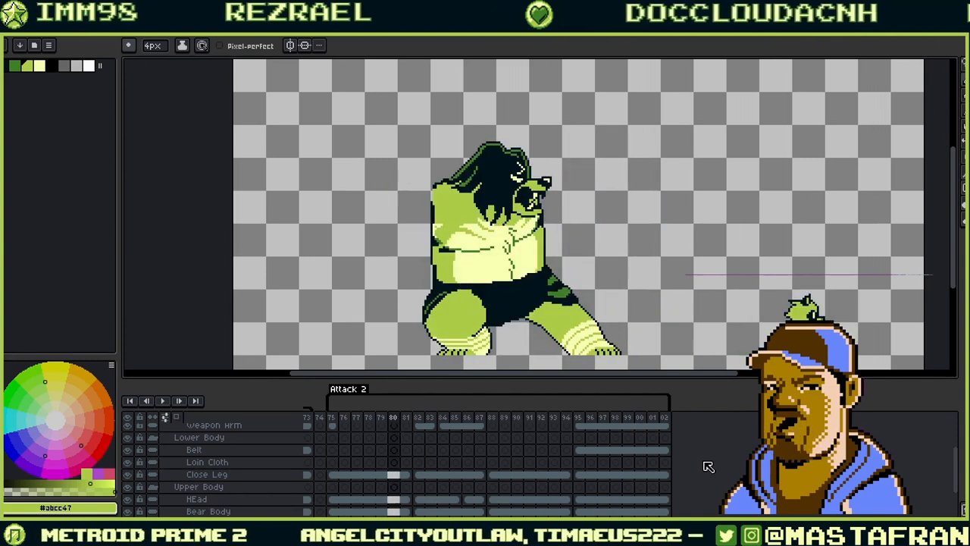
key("Left")
key("Left")
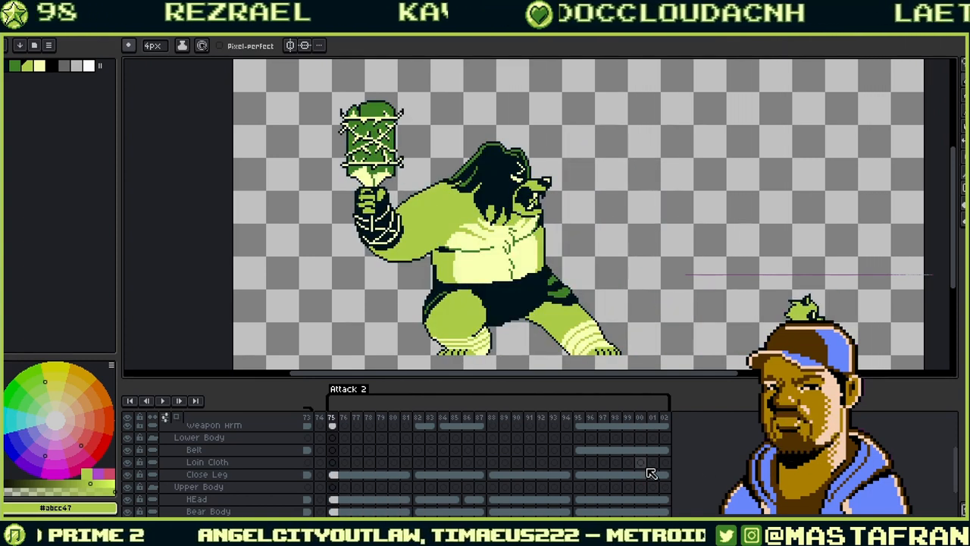
scroll(496, 460, "up", 2)
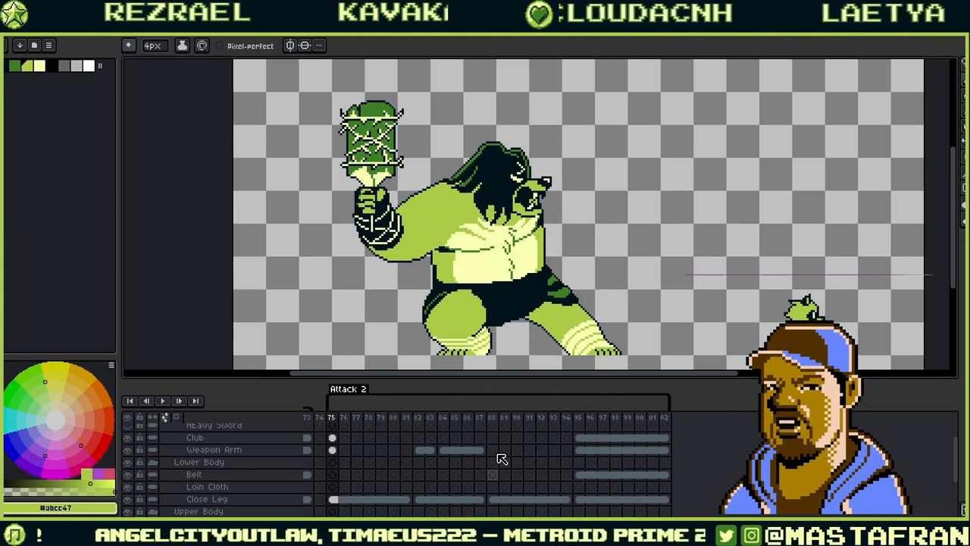
scroll(500, 458, "up", 1)
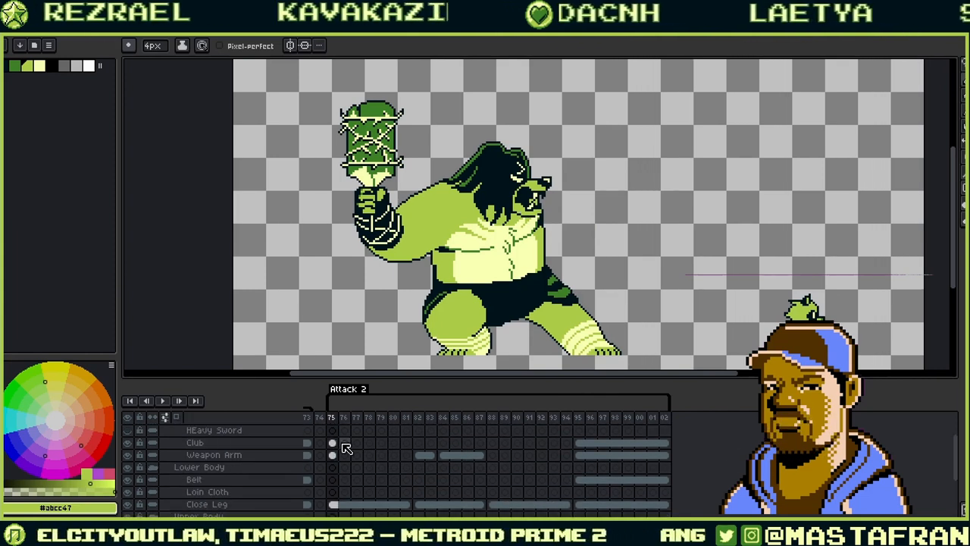
- Flip between frames 75 and 76 to compare the pose with and without the club
left_click(345, 419)
scroll(345, 421, "down", 2)
key("Left")
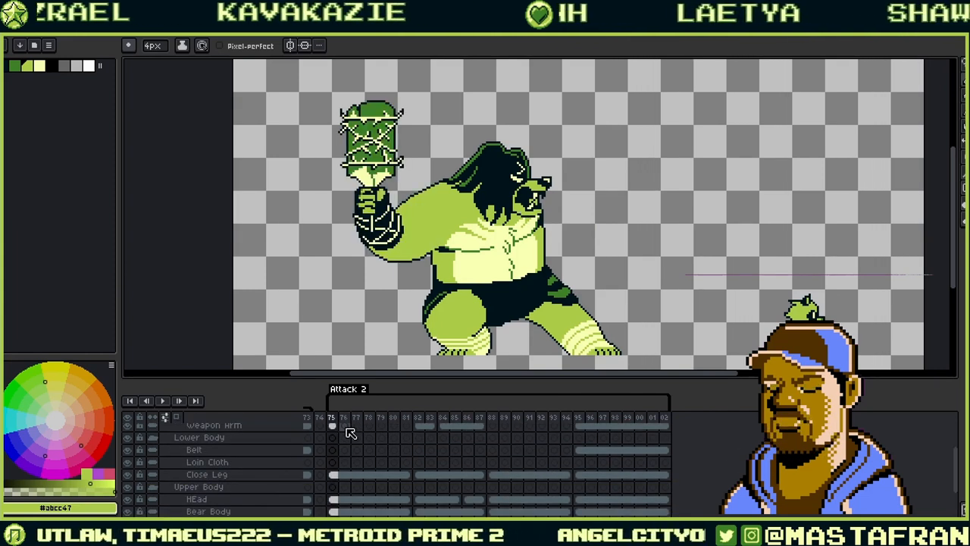
scroll(364, 448, "left", 3)
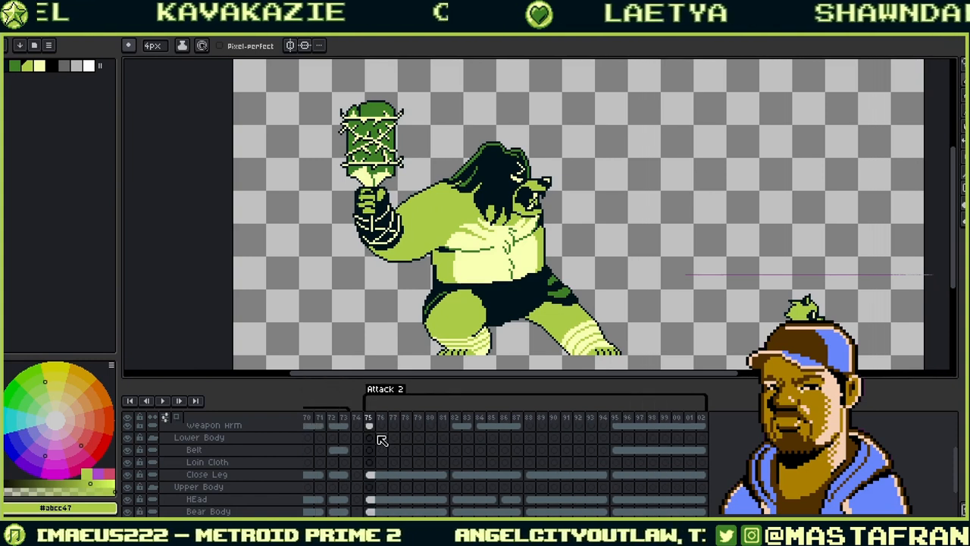
key("Right")
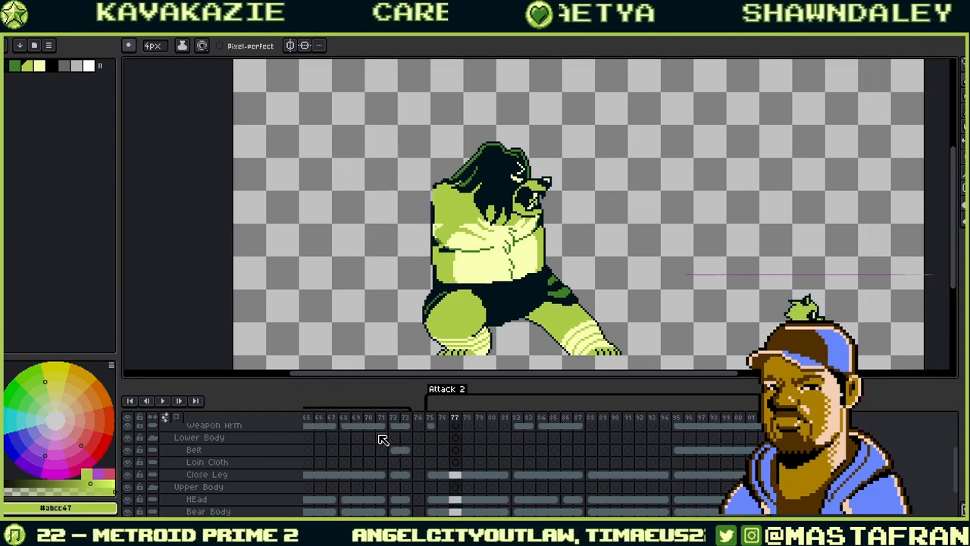
key("Left")
key("Left")
key("Right")
key("Right")
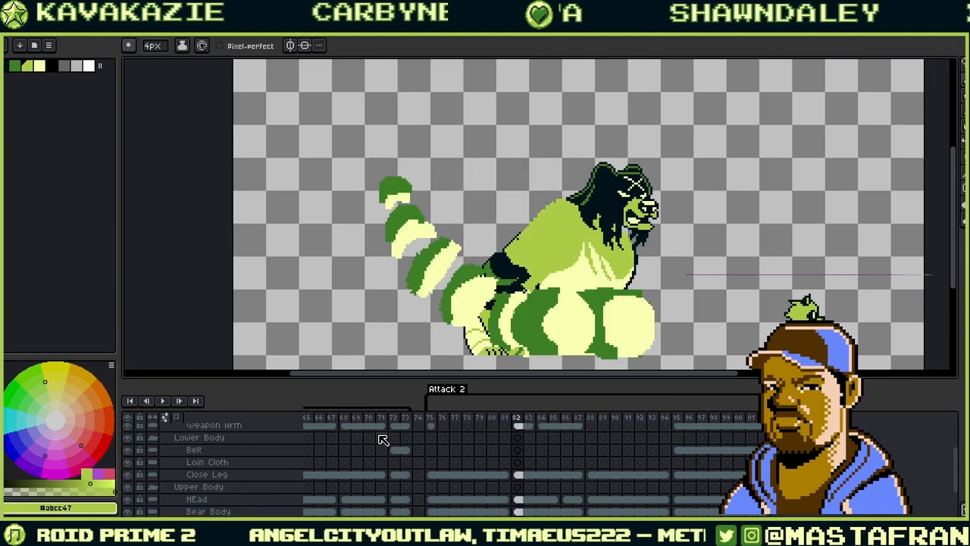
key("Left")
key("Left")
key("Left")
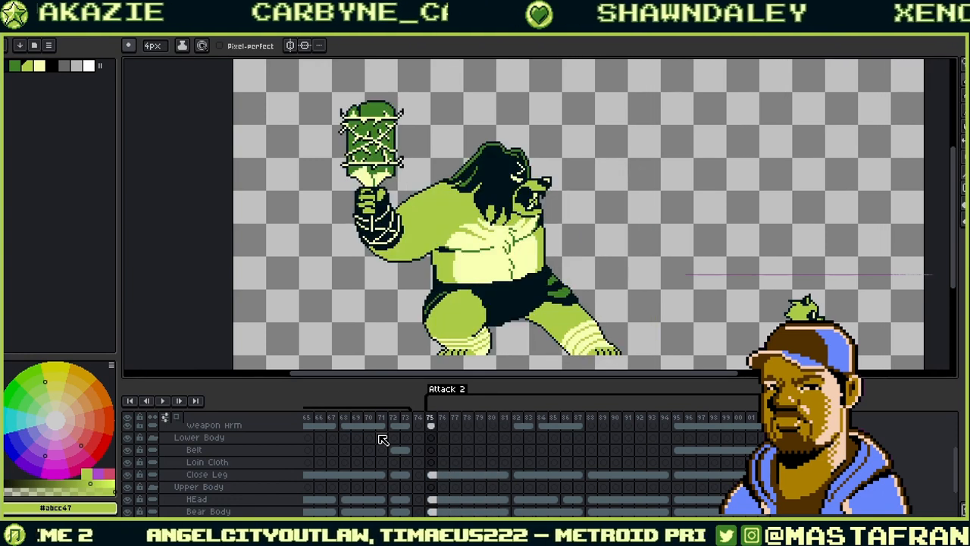
key("Right")
key("Right")
key("Right")
key("Right")
key("Right")
key("Right")
key("Right")
key("Right")
key("Left")
key("Left")
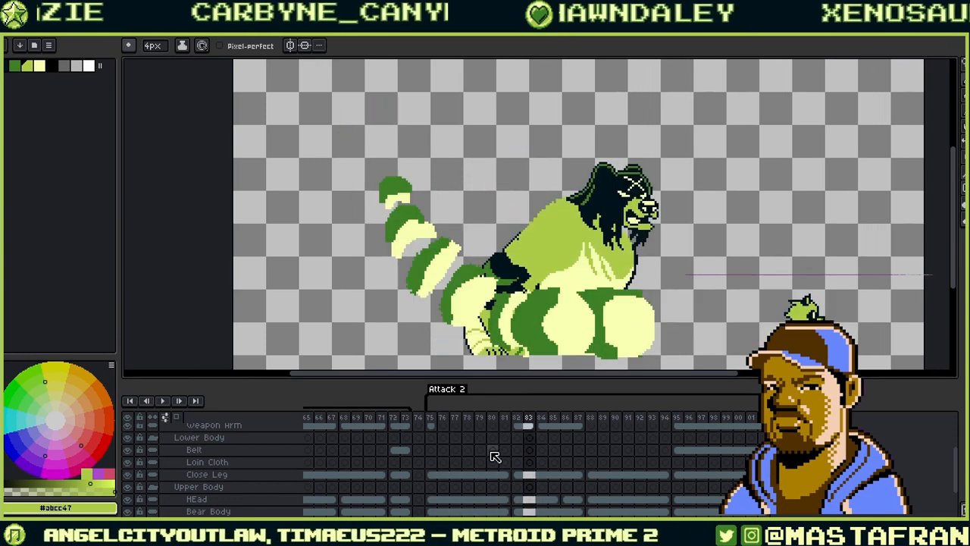
scroll(516, 467, "up", 5)
key("Left")
scroll(516, 467, "down", 2)
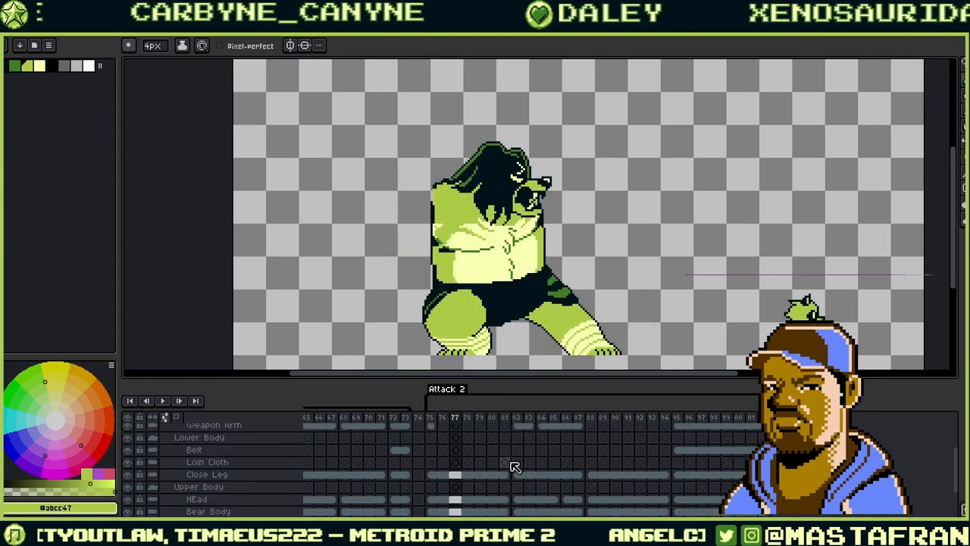
key("Left")
key("Left")
scroll(515, 467, "up", 2)
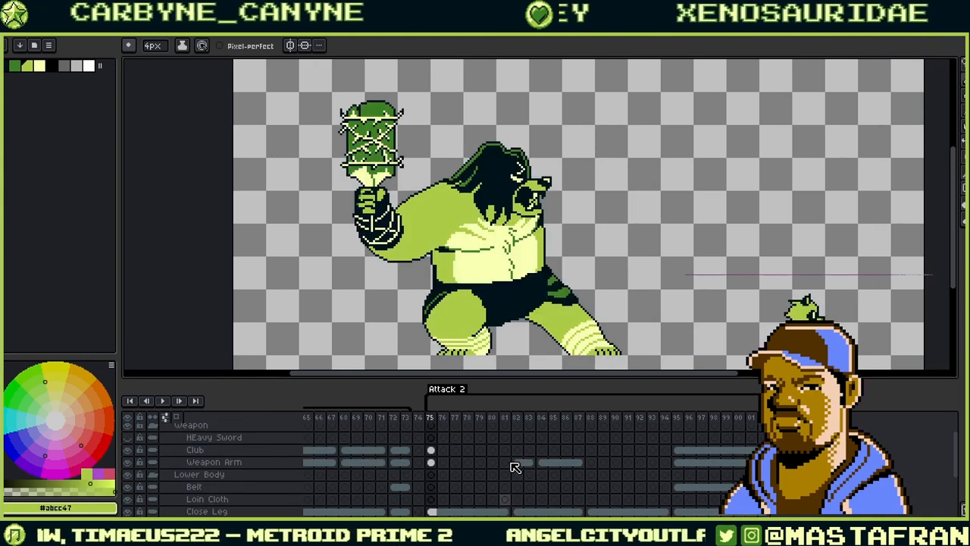
scroll(515, 467, "up", 1)
- Move the frame-75 Club and Weapon Arm cels two frames later
left_click(435, 475)
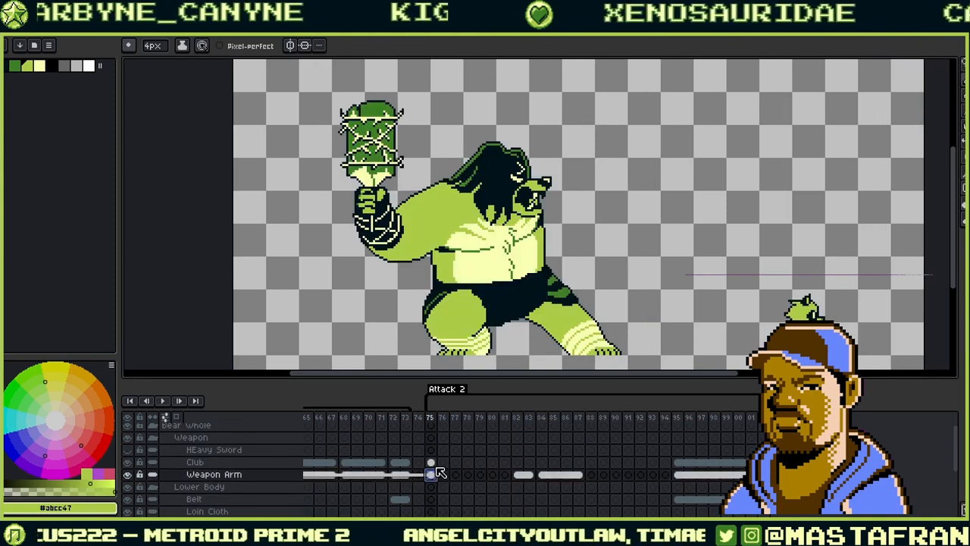
left_click(436, 463, "shift")
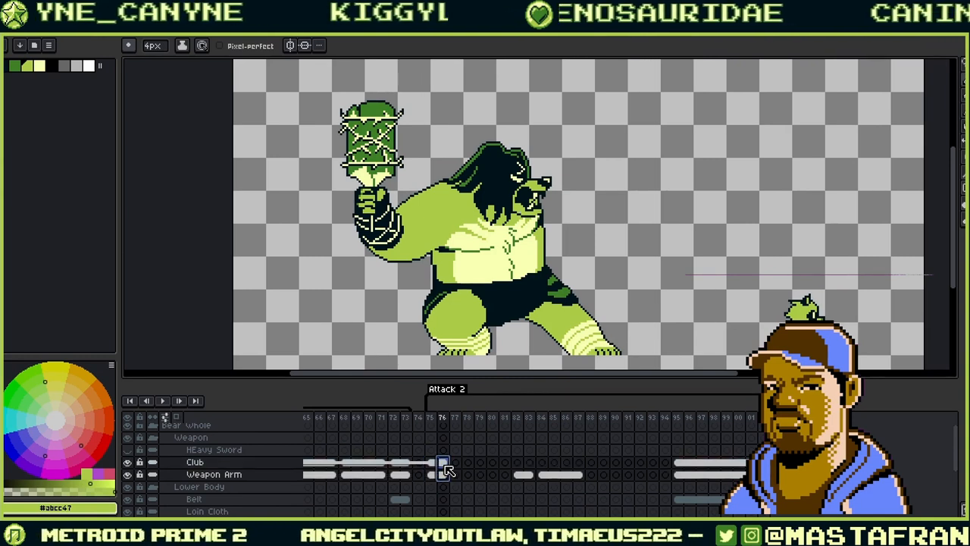
left_click_drag(468, 471, 491, 470)
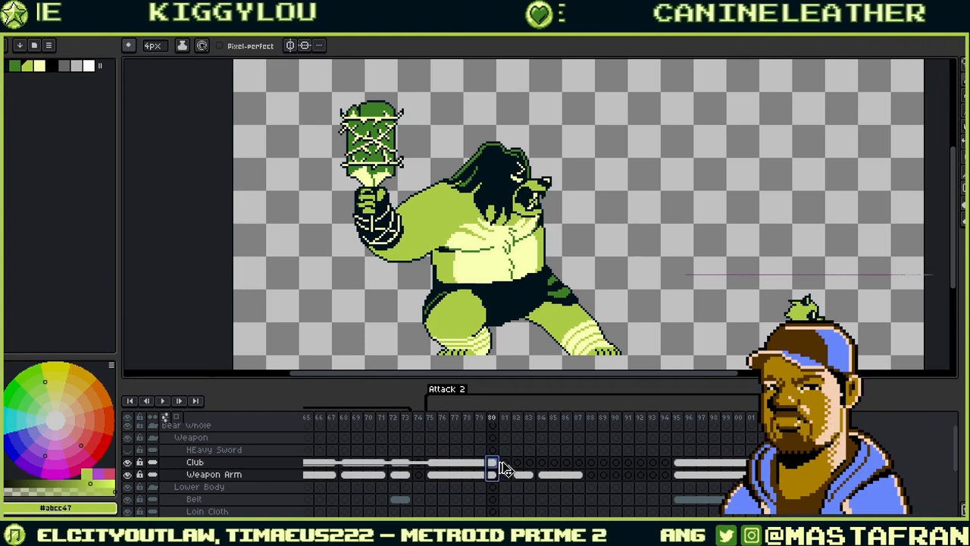
- Delete the Weapon Arm cels from frames 82–87
left_click(524, 475)
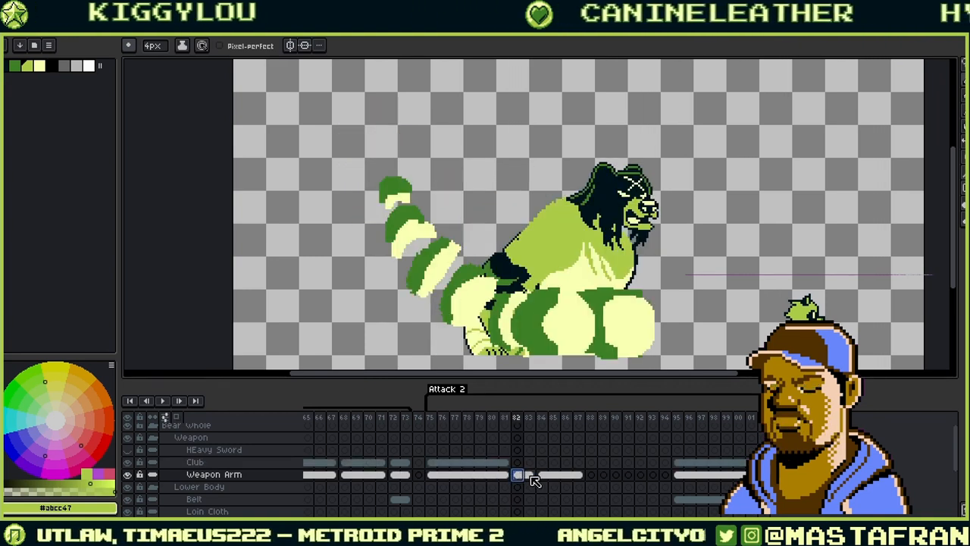
left_click(542, 476)
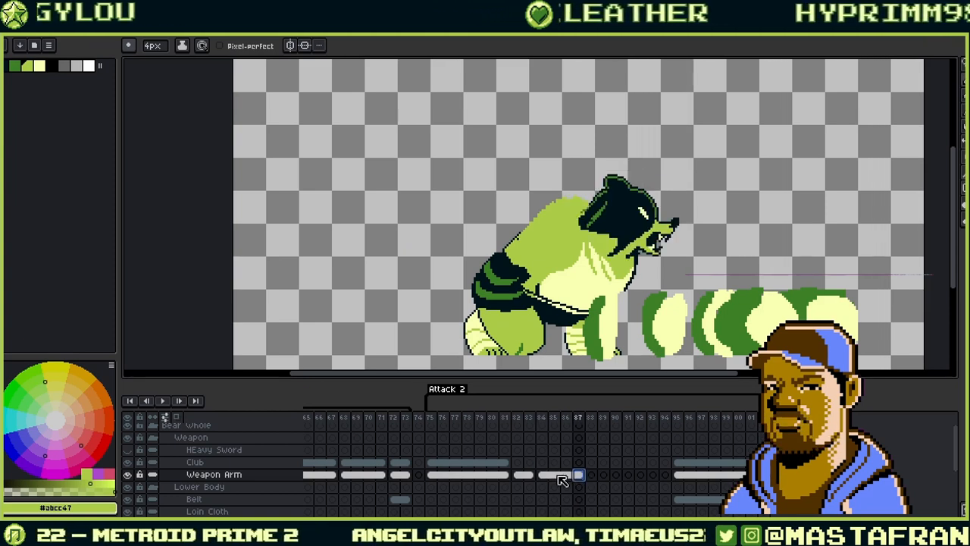
left_click(520, 476)
left_click_drag(526, 474, 585, 479)
key("ctrl+z")
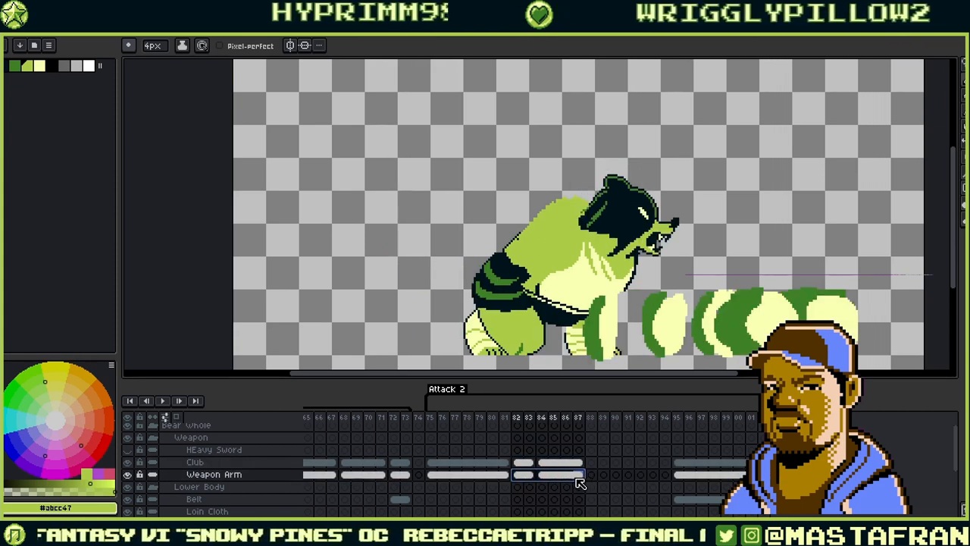
right_click(580, 480)
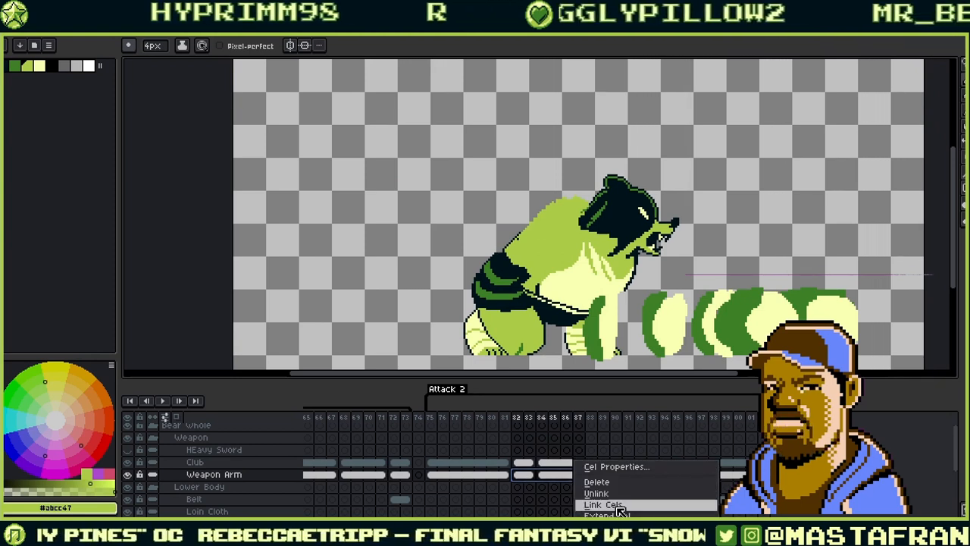
left_click(615, 483)
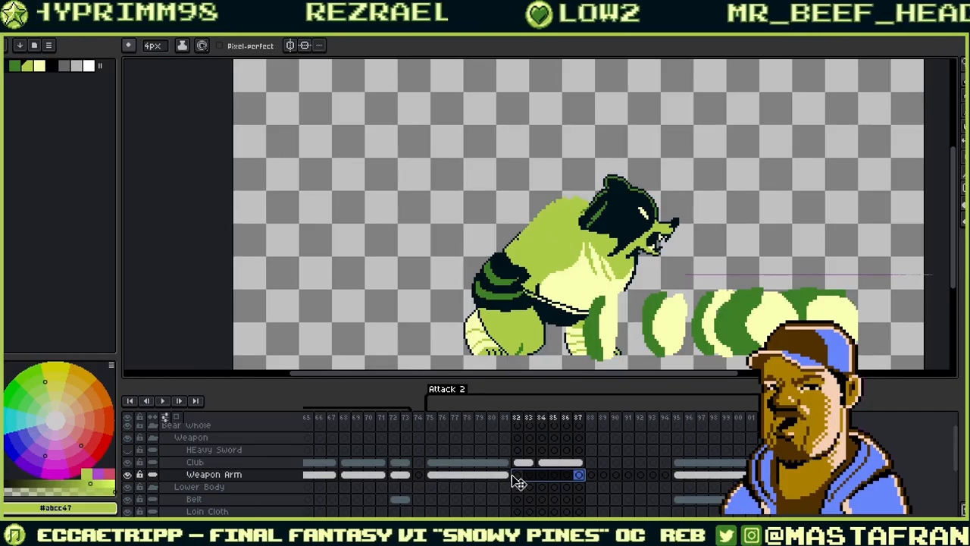
- Step forward to frame 95 and play the retimed animation
key("Right")
key("Right")
key("Right")
key("Right")
key("Right")
key("Right")
key("Right")
key("Right")
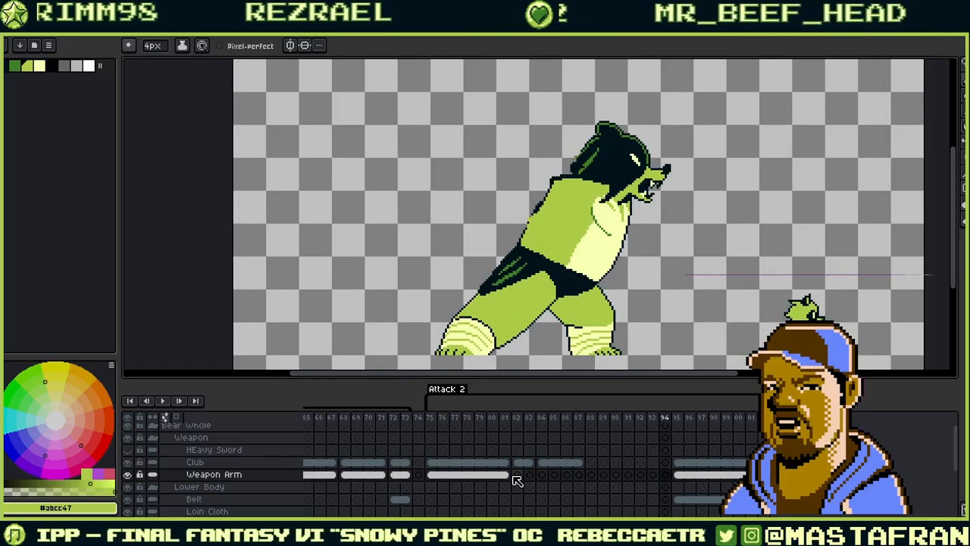
key("Right")
key("Right")
key("Right")
key("Right")
key("Right")
key("Right")
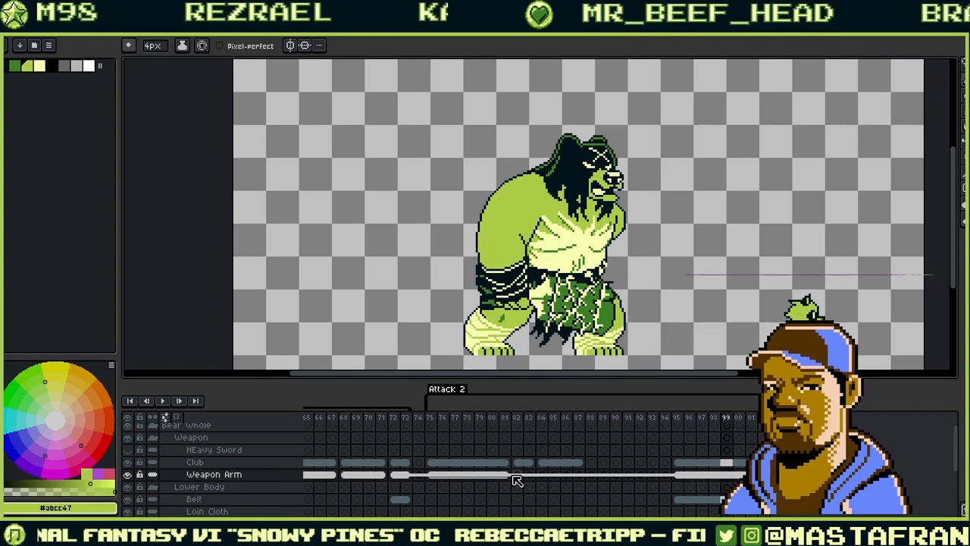
key("Return")
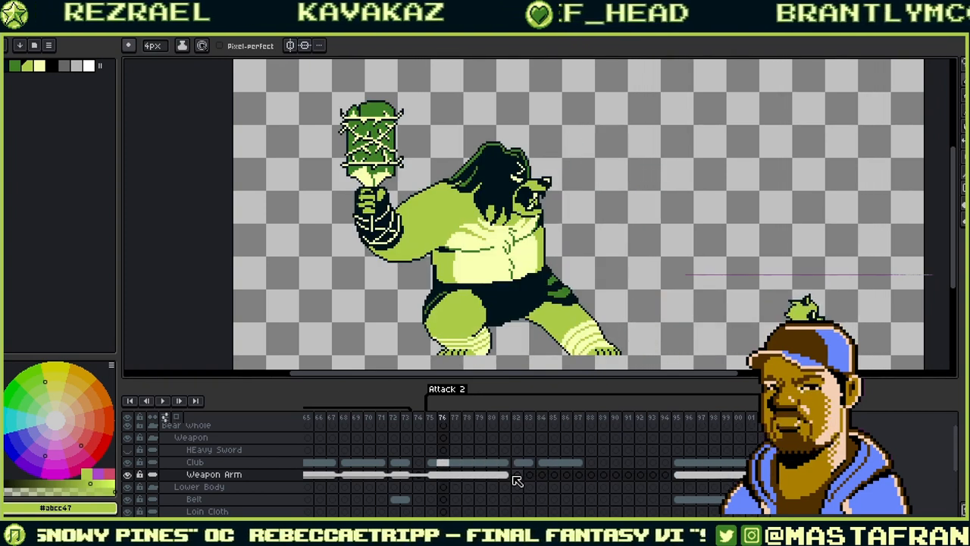
left_click(165, 401)
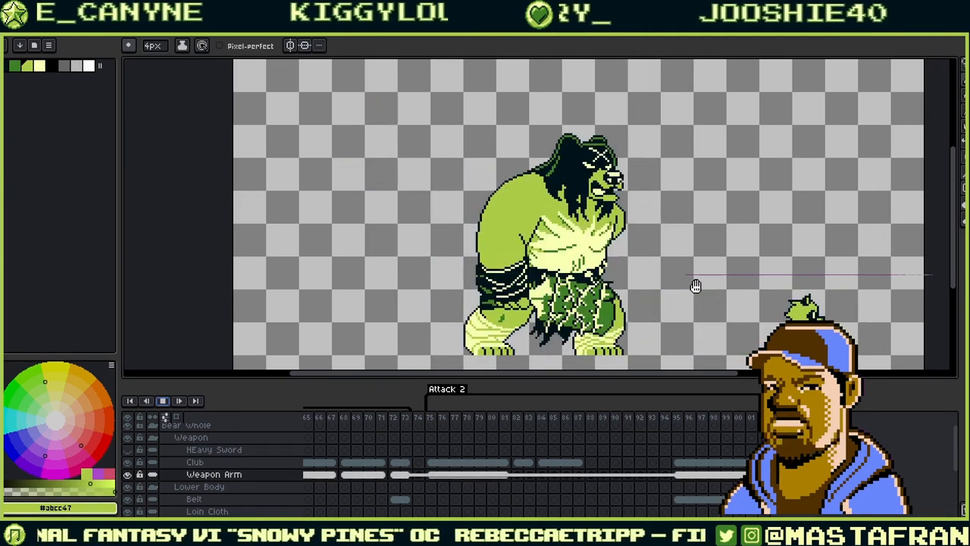
scroll(792, 285, "up", 3)
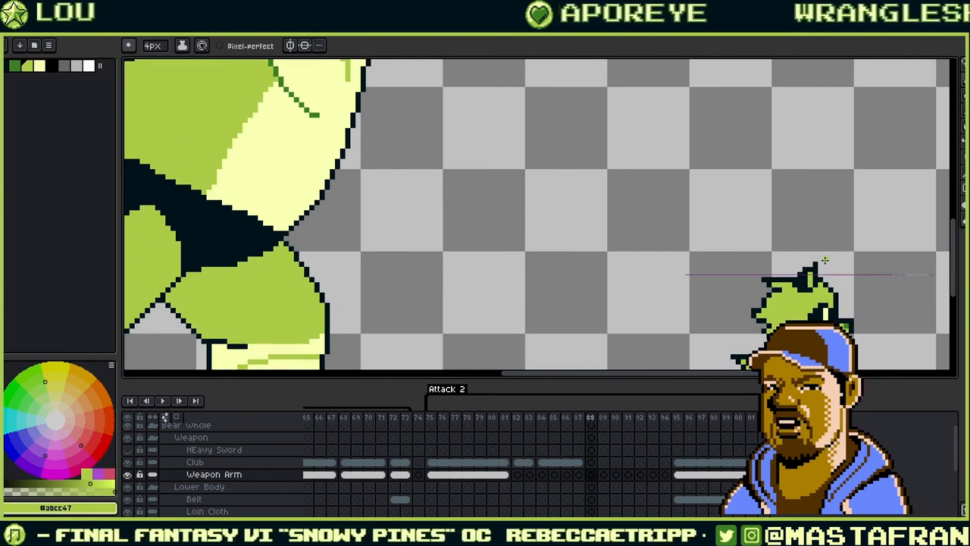
scroll(824, 260, "down", 5)
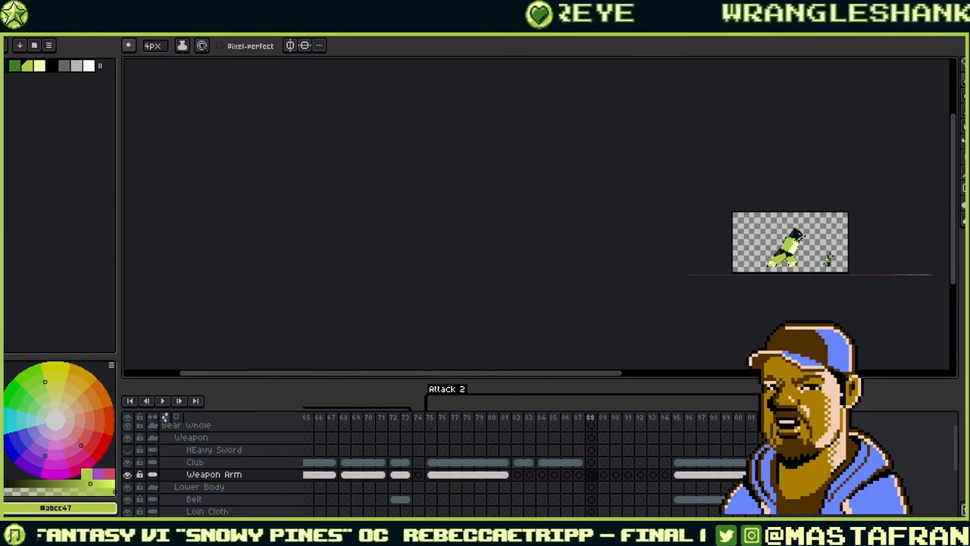
scroll(828, 260, "up", 4)
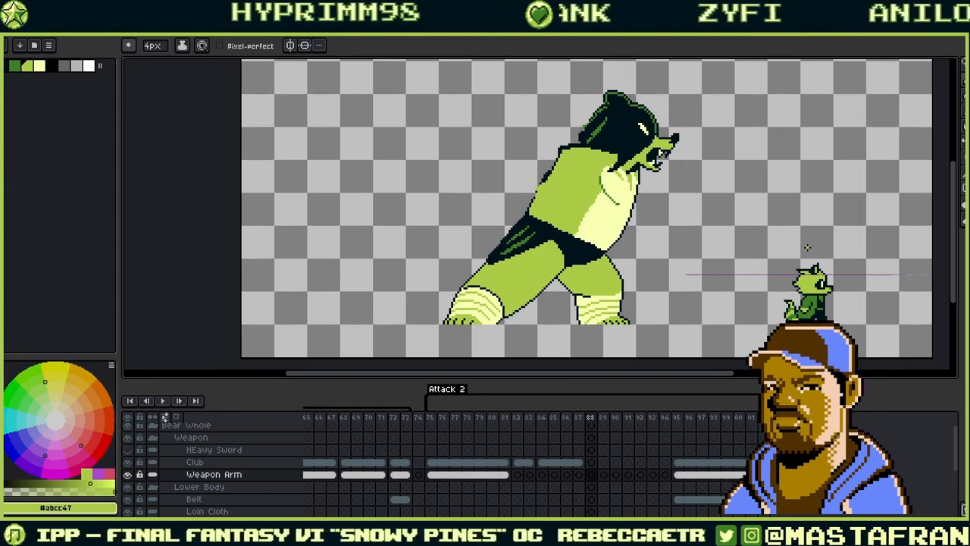
key("Left")
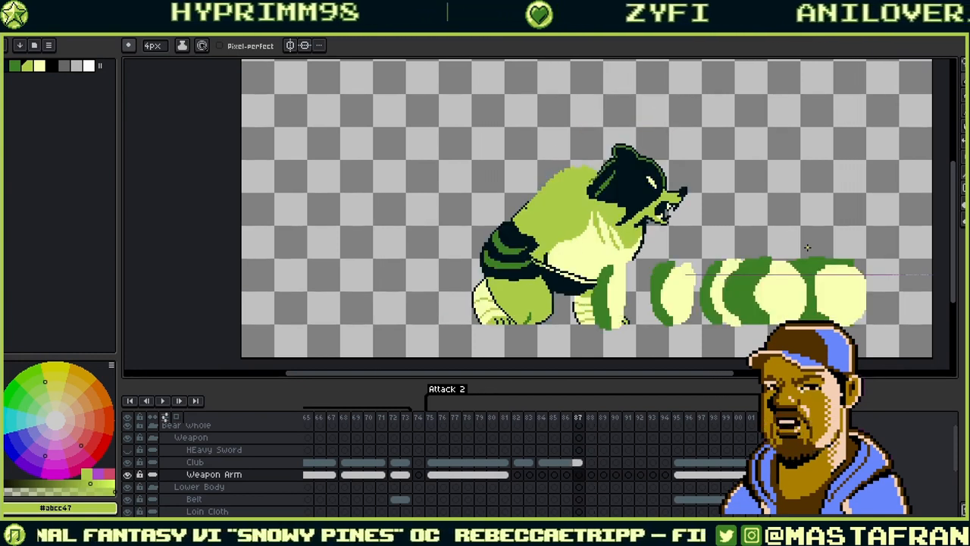
scroll(824, 270, "up", 2)
scroll(824, 270, "down", 1)
scroll(826, 265, "up", 1)
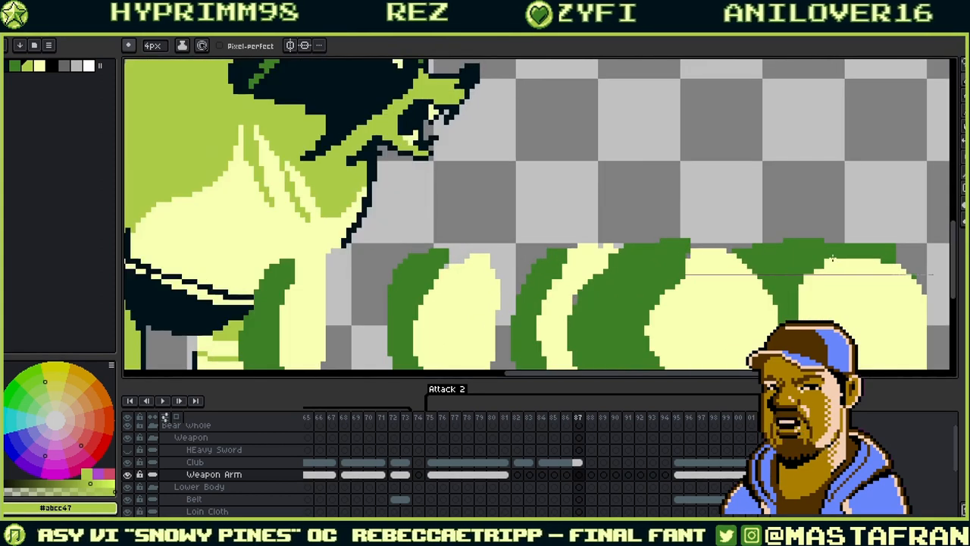
scroll(831, 256, "down", 1)
key("Right")
key("Right")
key("Right")
key("Right")
key("Right")
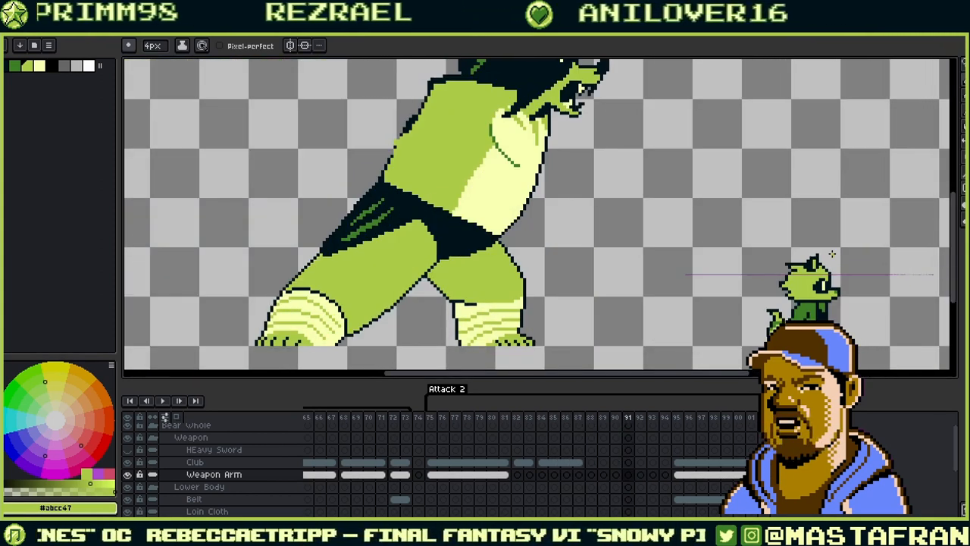
key("Left")
key("Left")
key("Left")
key("Left")
key("Left")
key("Left")
key("Left")
key("Left")
key("Left")
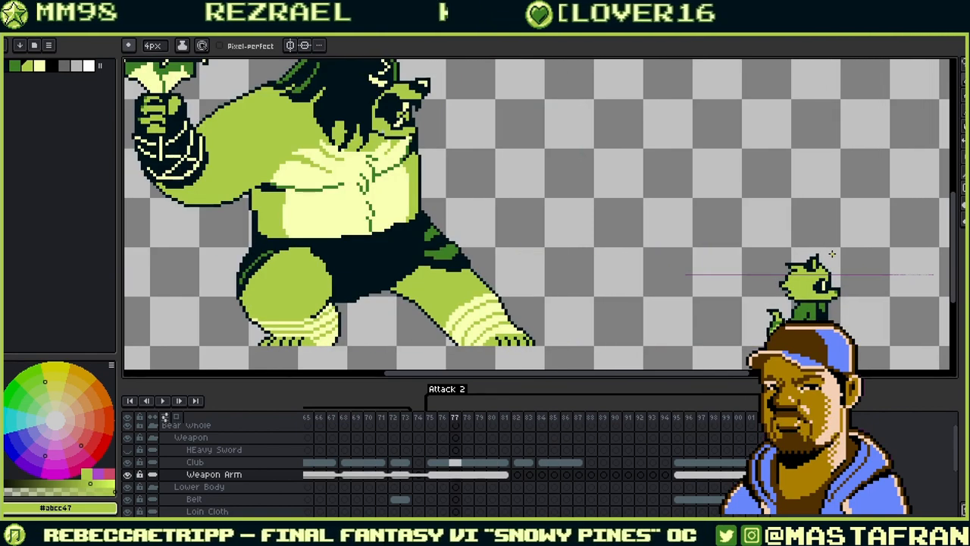
key("Right")
key("Right")
key("Right")
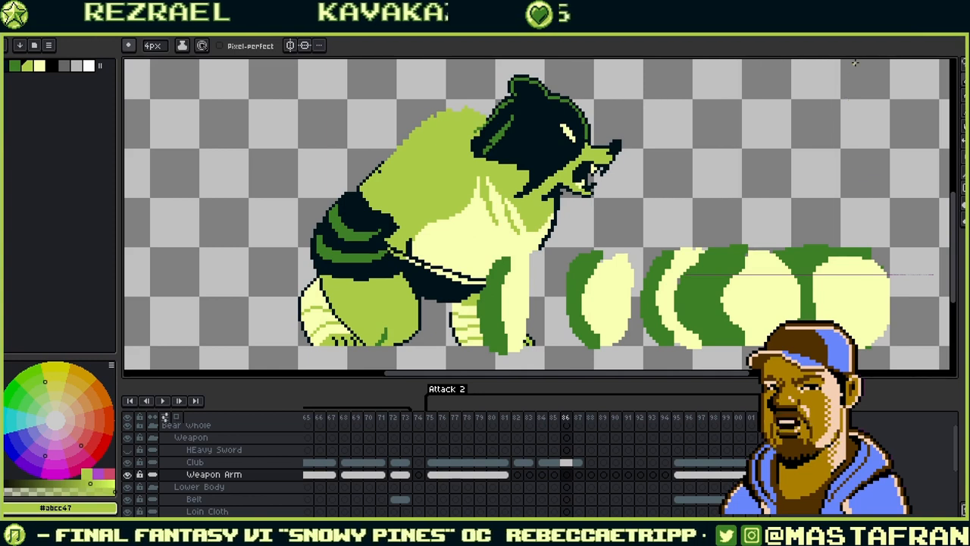
scroll(609, 106, "down", 2)
left_click_drag(609, 101, 566, 130)
key("Left")
key("Return")
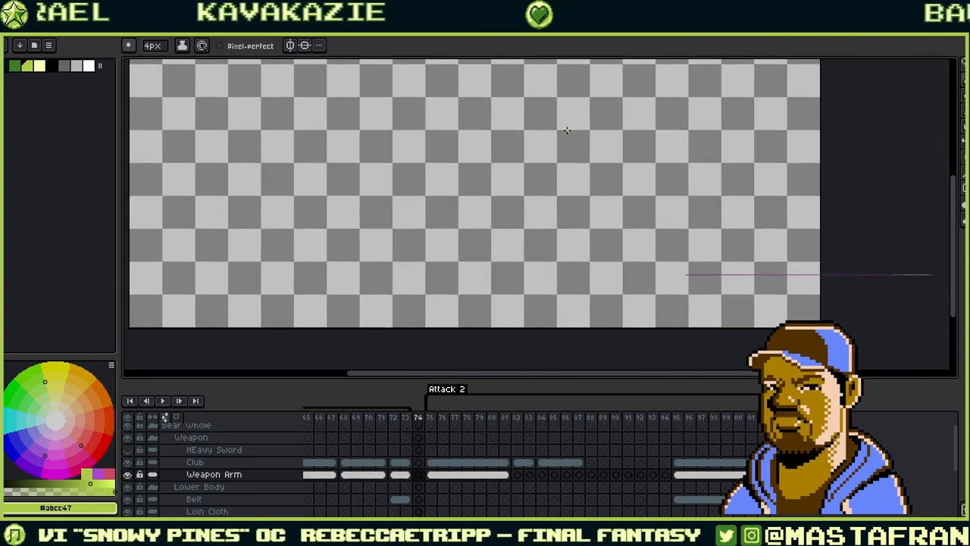
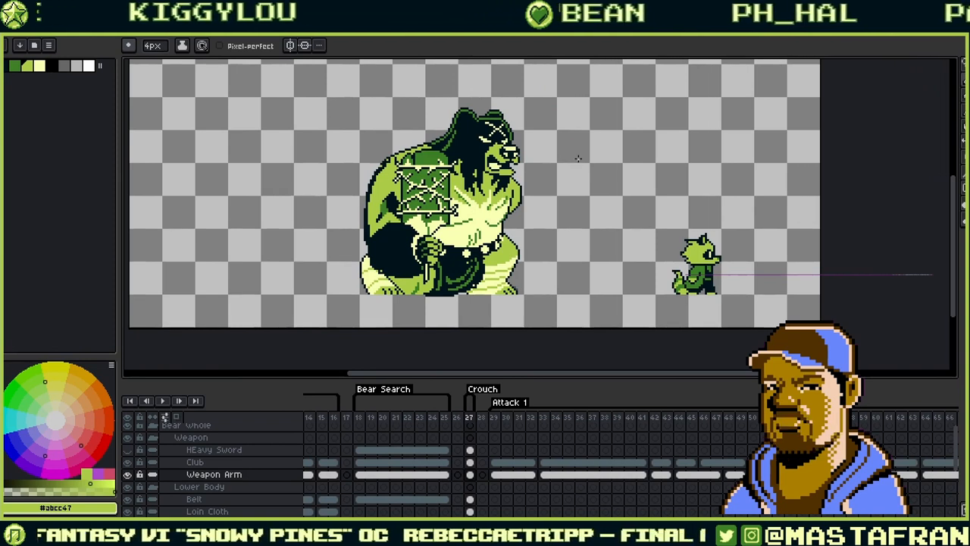
- Insert two empty frames between the crouch pose and Attack 1
left_click(482, 418)
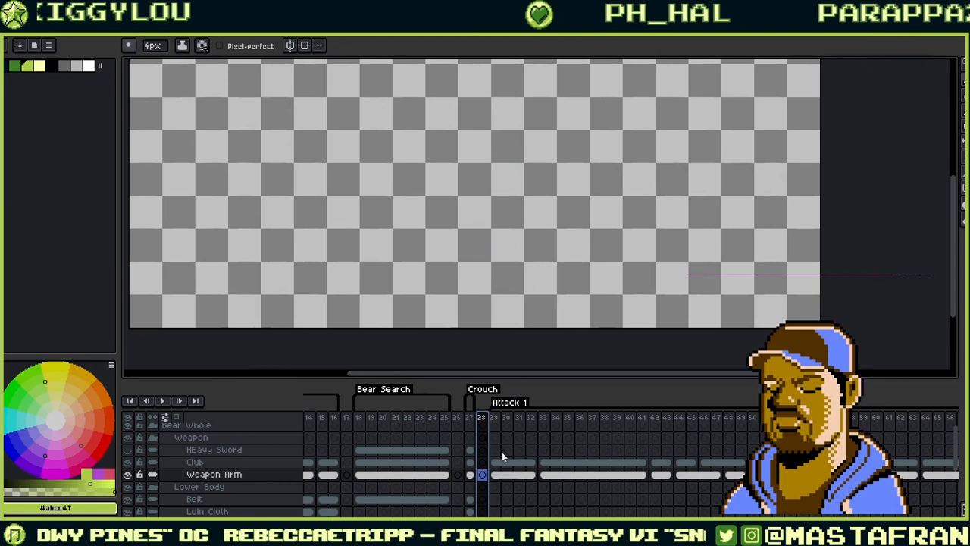
key("alt+n")
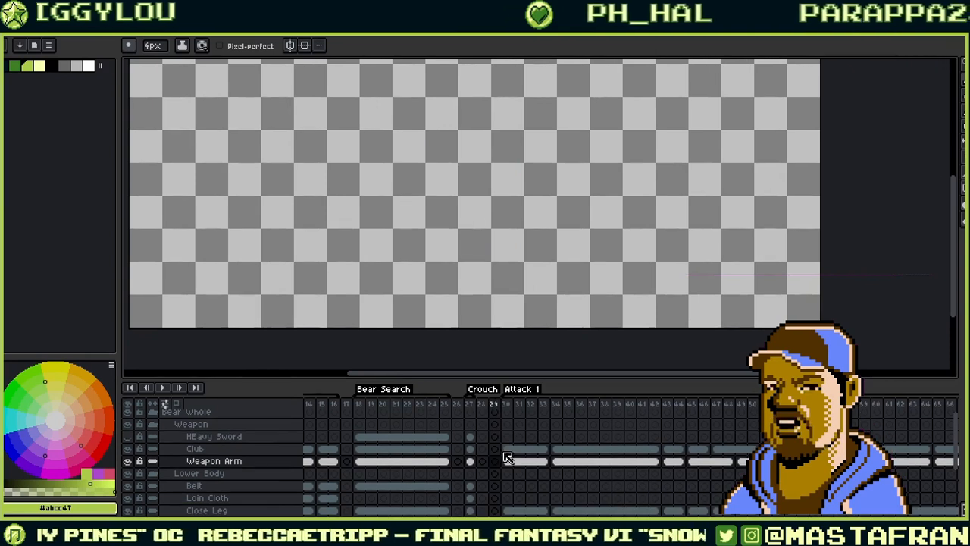
right_click(500, 409)
left_click(516, 380)
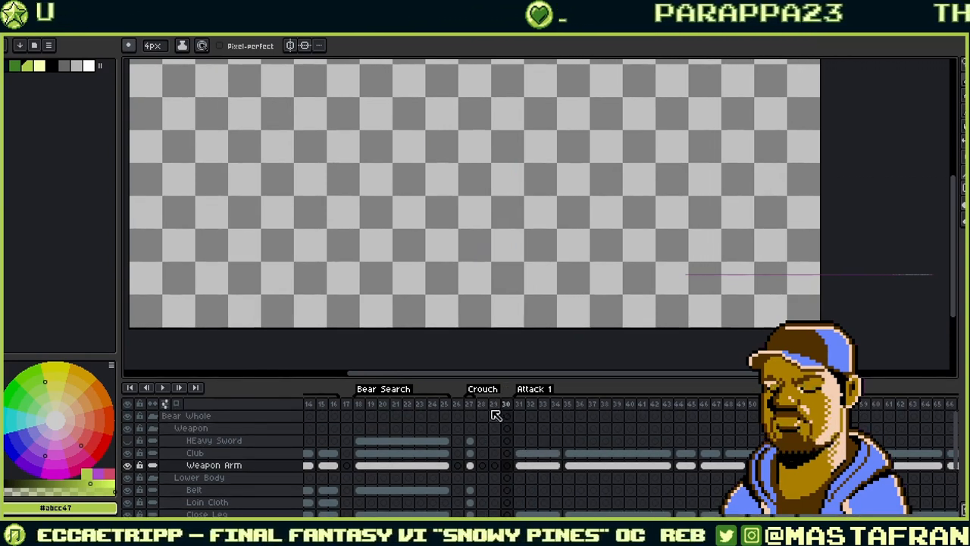
- Tag frame 29 as 'Stun' and select the Belt cel on crouch frame 27
right_click(496, 409)
left_click(507, 448)
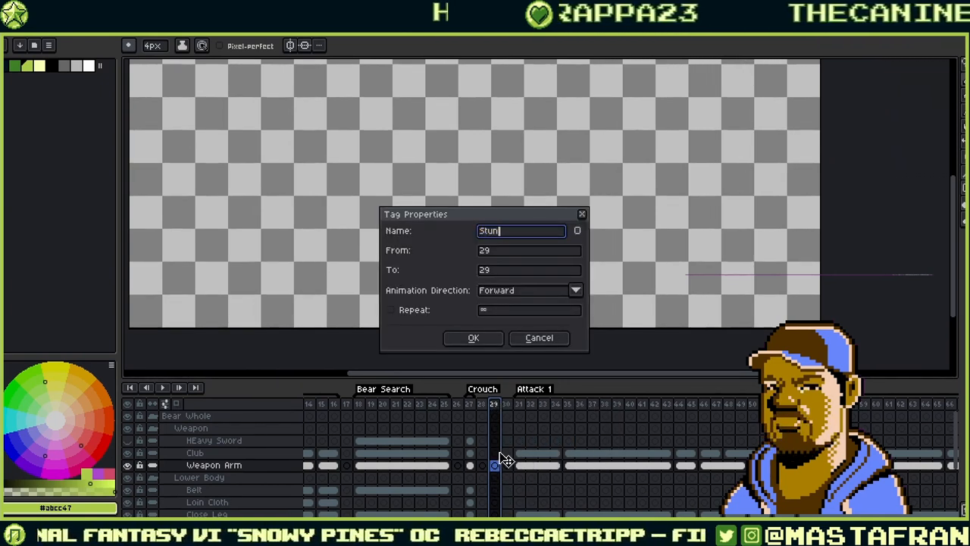
key("Return")
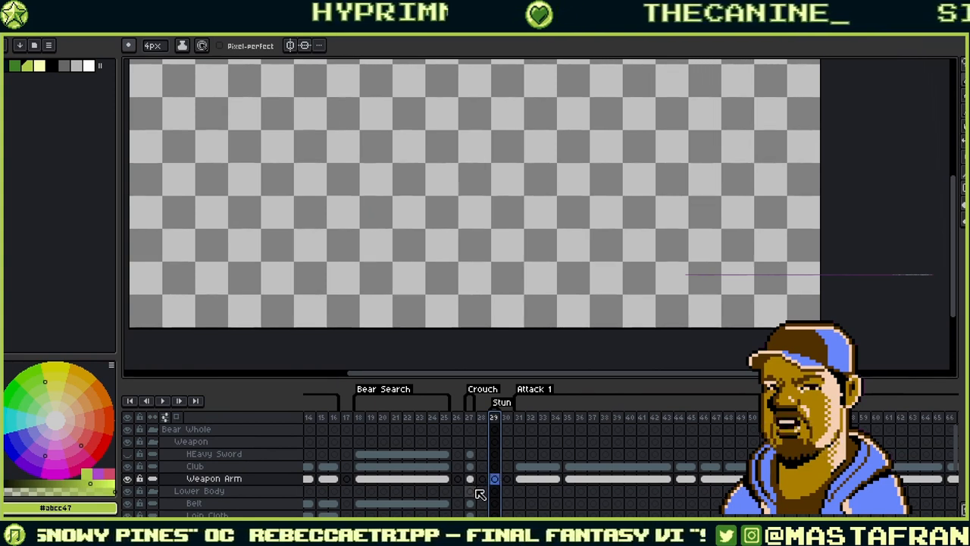
scroll(480, 495, "down", 1)
left_click(470, 479)
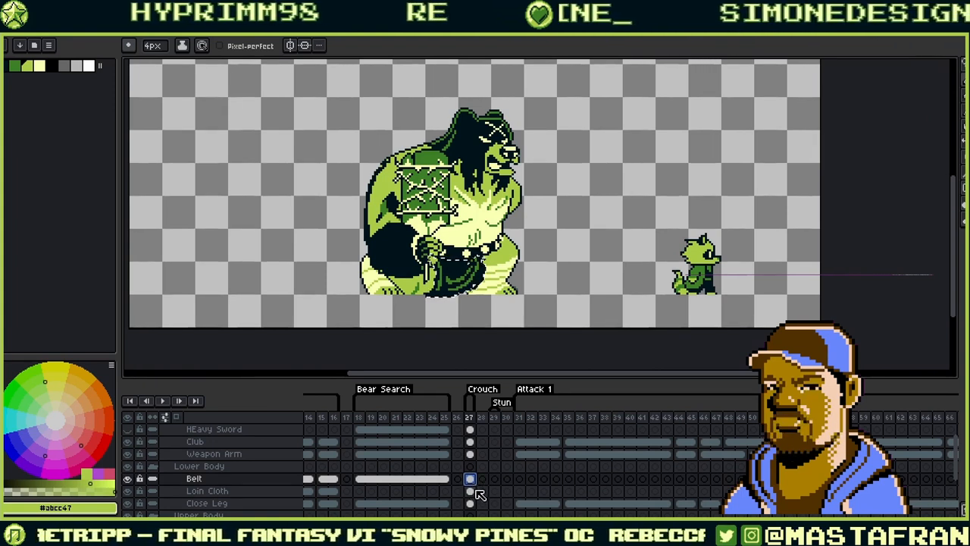
- Compare frames 27 and 29 on the Loin Cloth, Bear Body, Far Legs and HEad layers
left_click(497, 491)
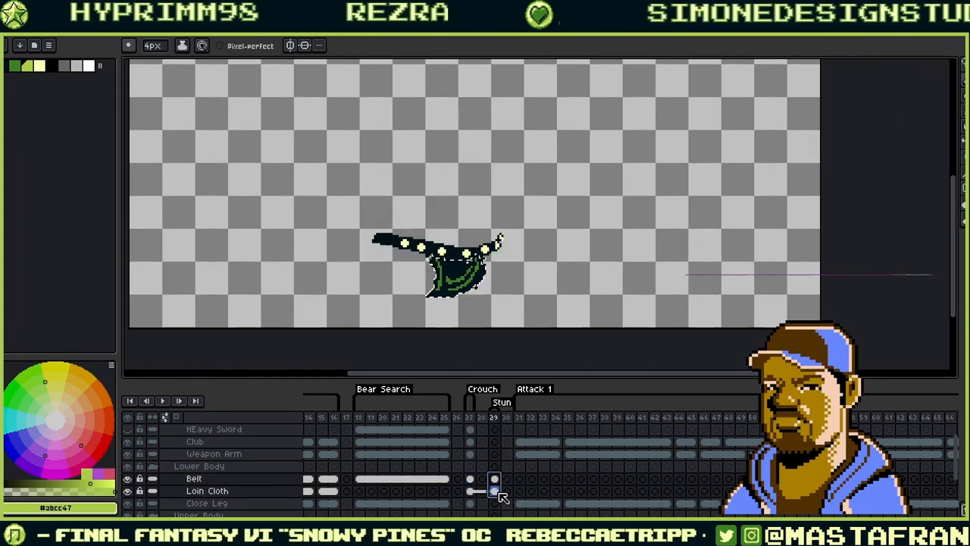
scroll(482, 467, "down", 2)
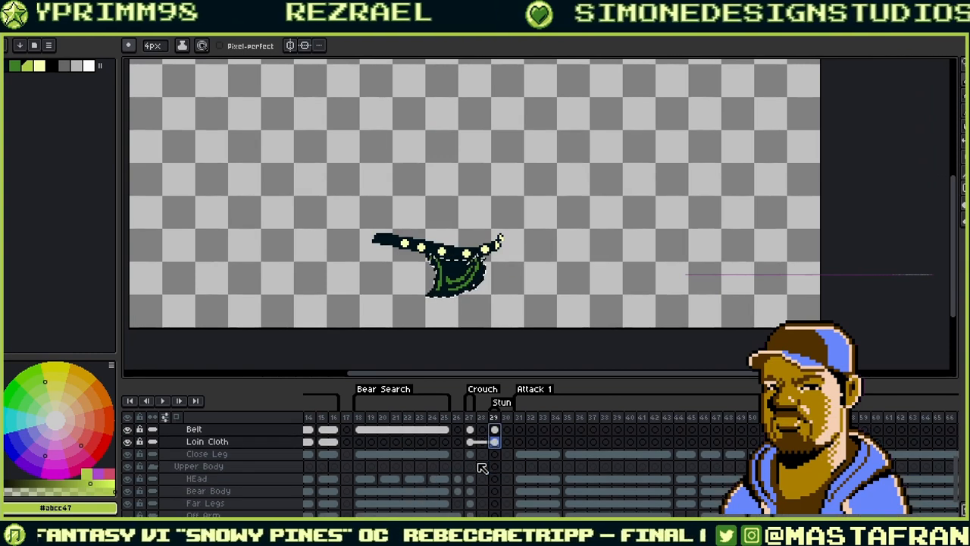
left_click(469, 491)
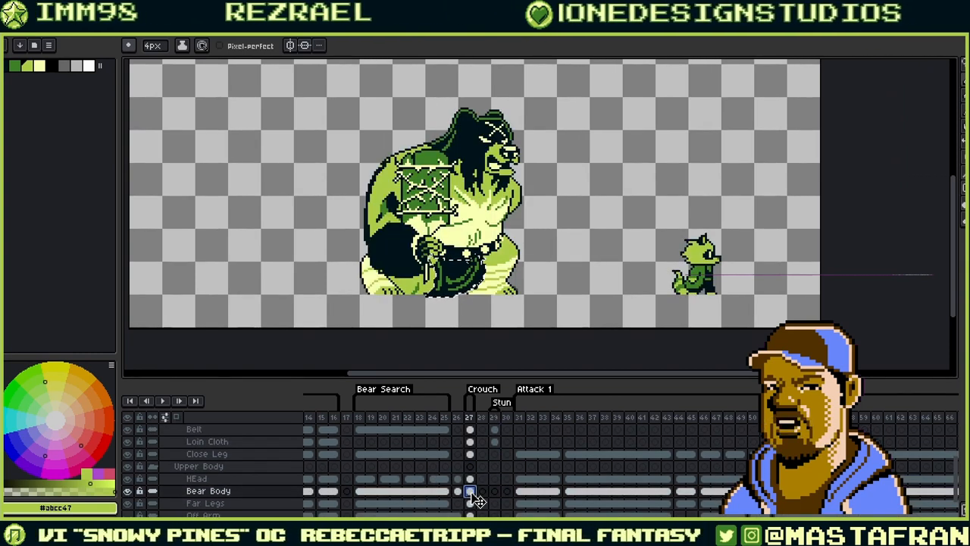
left_click(495, 492)
left_click(470, 505)
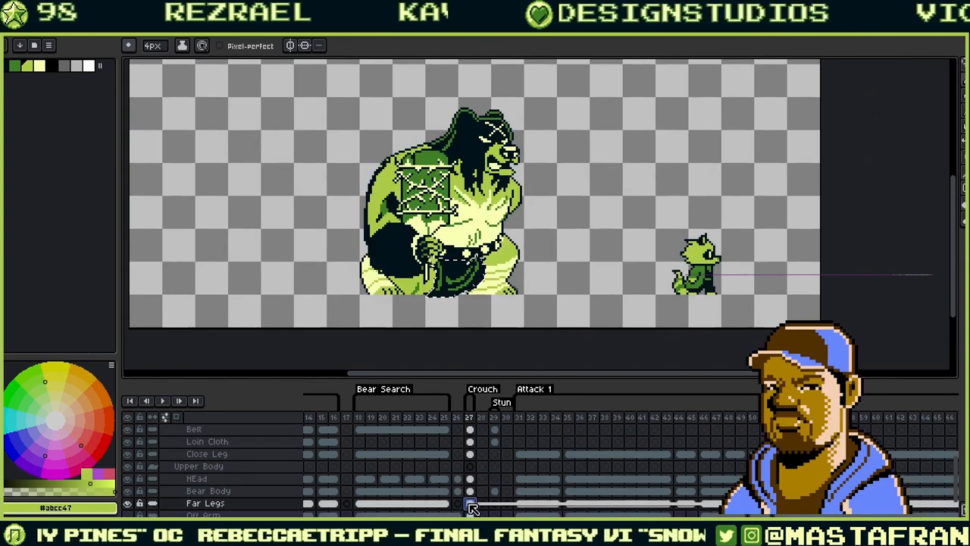
left_click(494, 505)
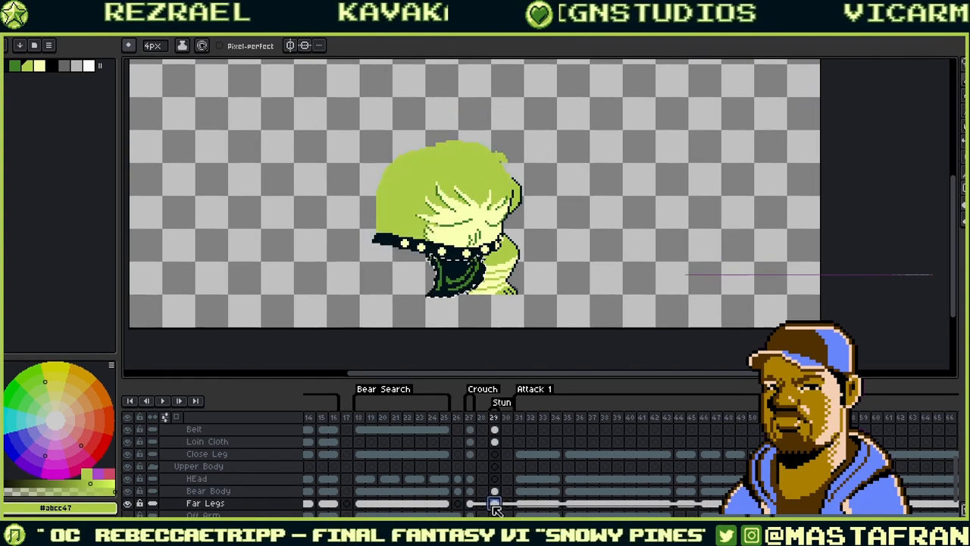
left_click(470, 504)
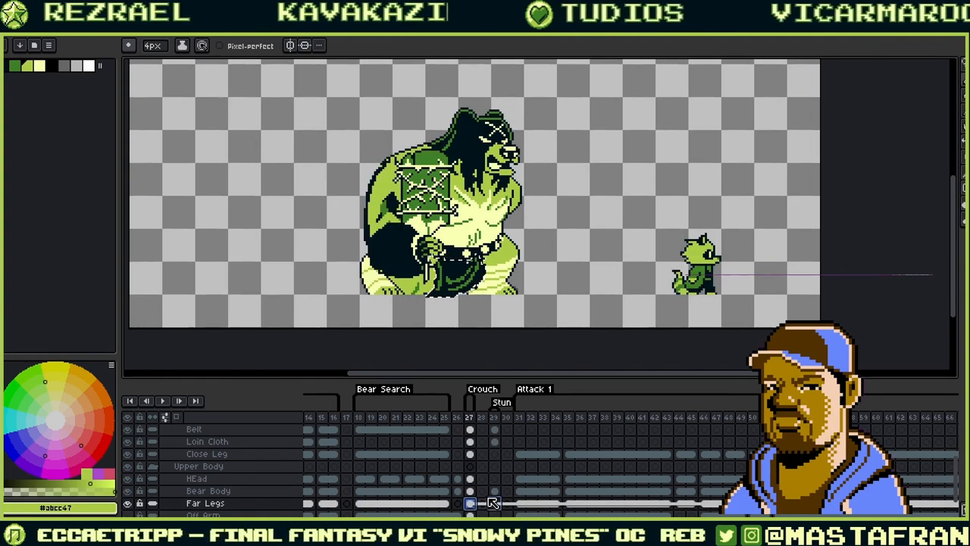
left_click(470, 479)
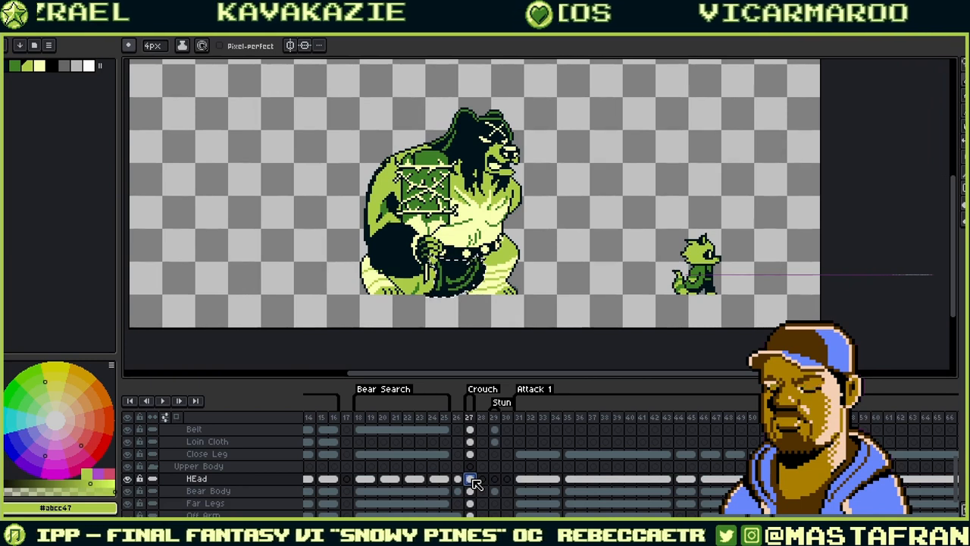
left_click(494, 480)
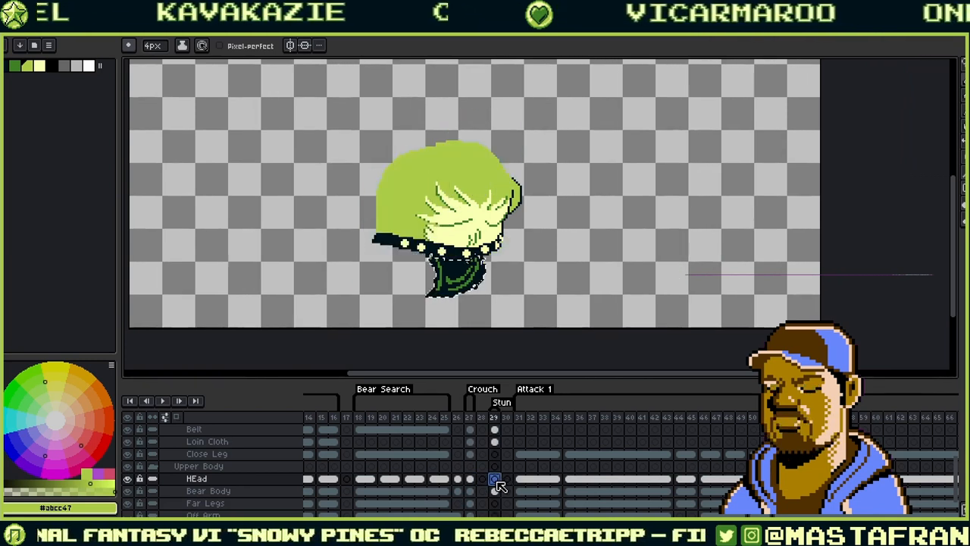
left_click(470, 479)
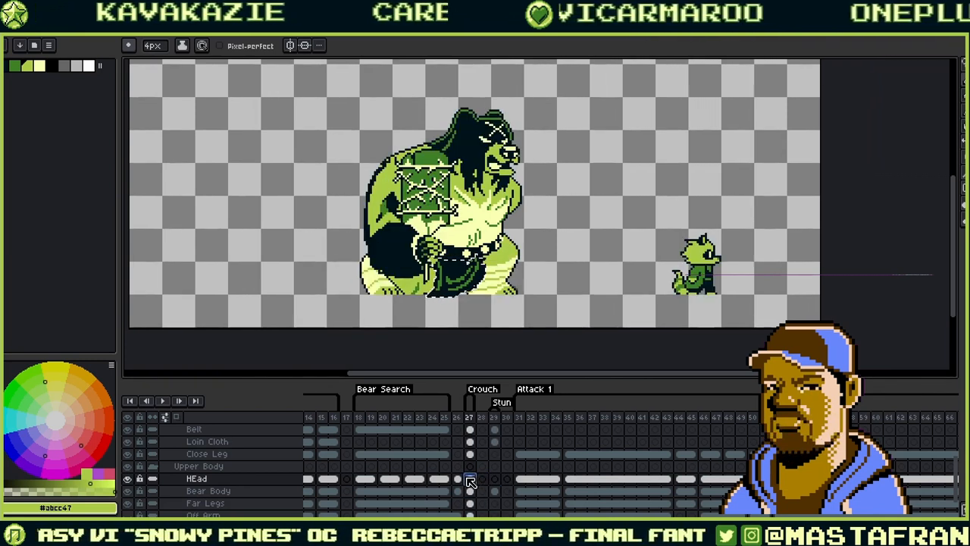
left_click(458, 479)
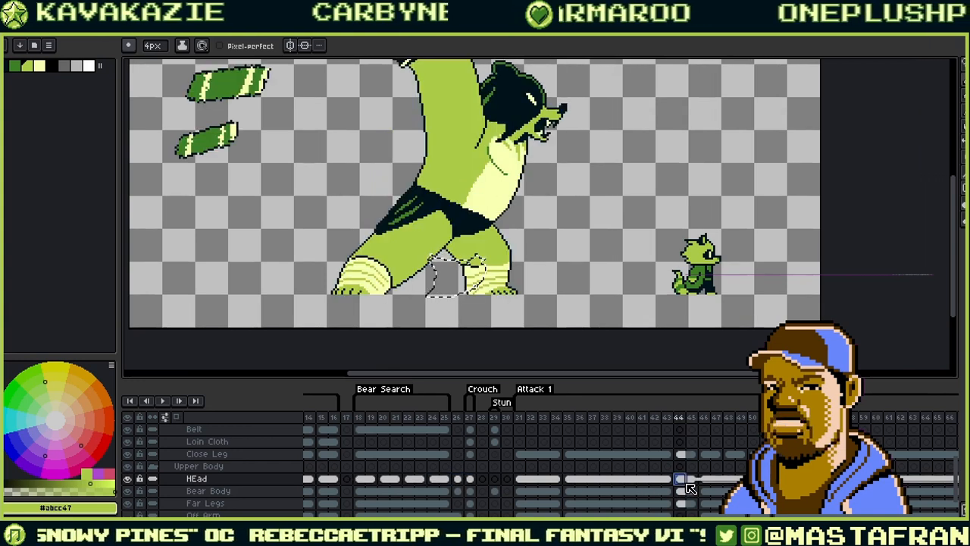
- Check the attack poses from frame 44 and standing frame 14, then flip between frames 27 and 29
left_click(680, 479)
left_click(716, 480)
left_click(767, 479)
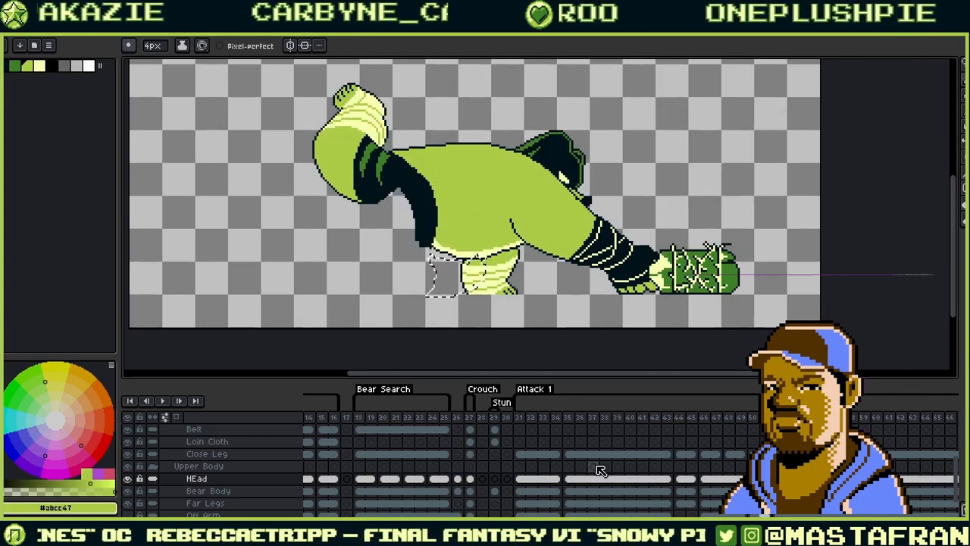
left_click(309, 478)
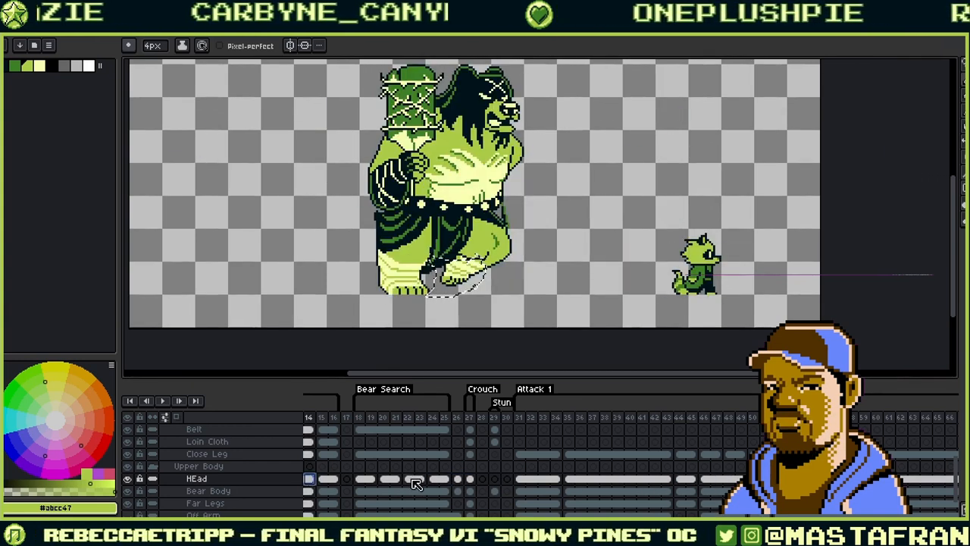
left_click(494, 479)
left_click(470, 479)
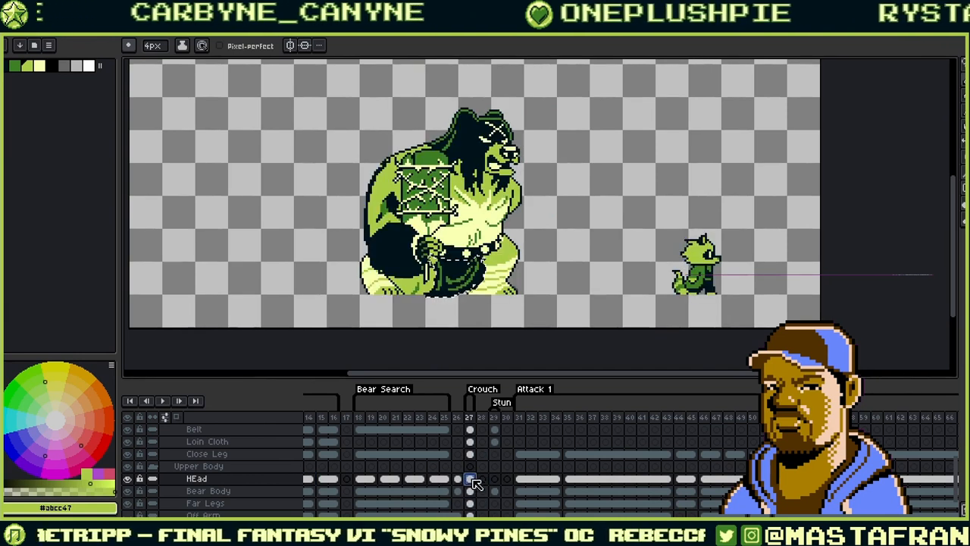
left_click(494, 479)
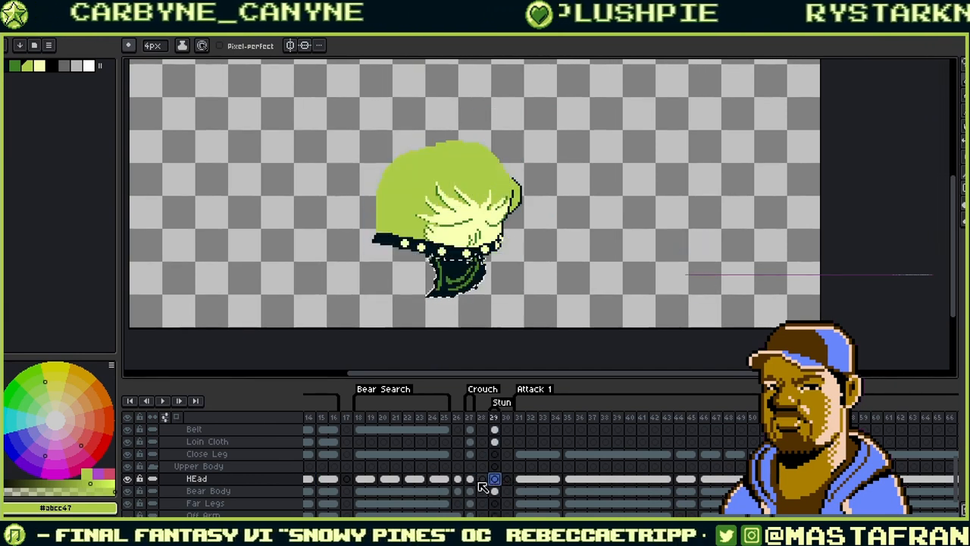
left_click(469, 479)
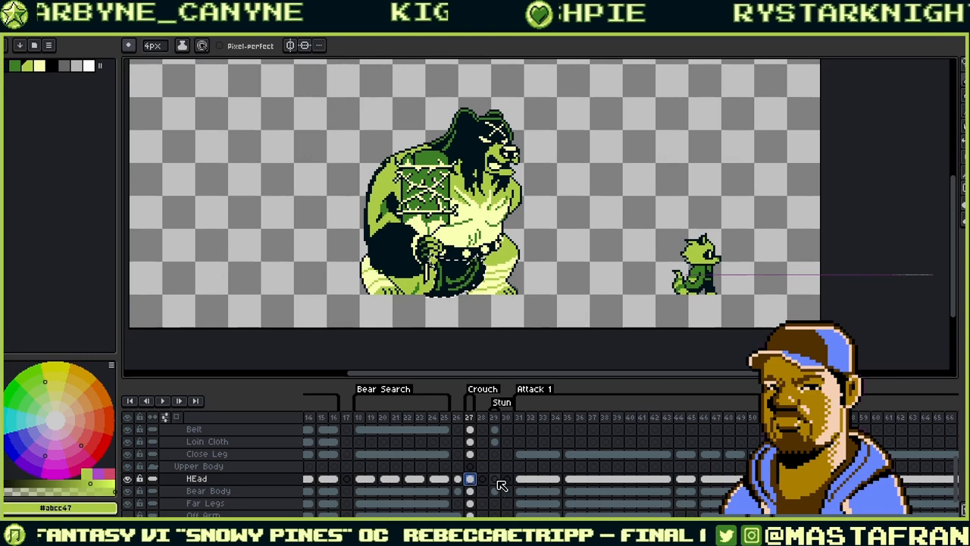
left_click(494, 479)
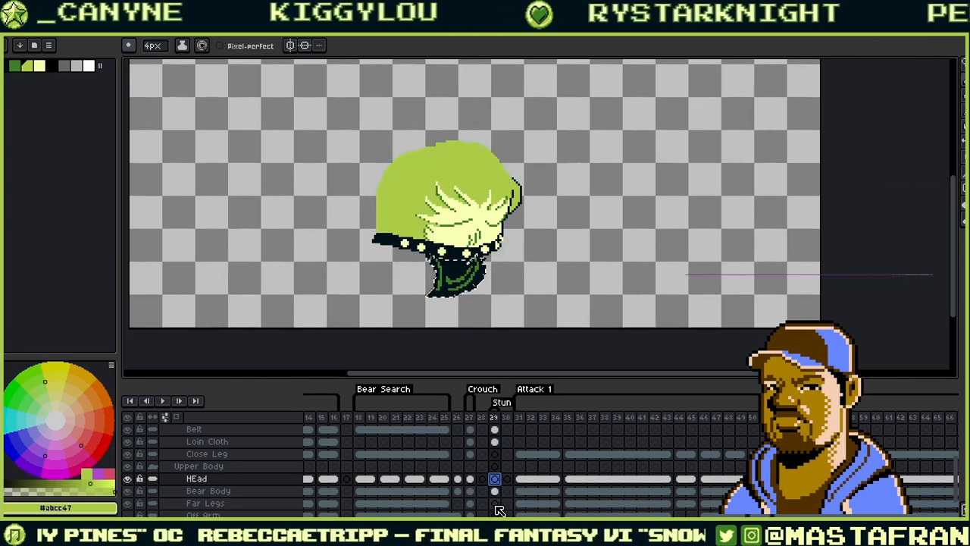
left_click(496, 504)
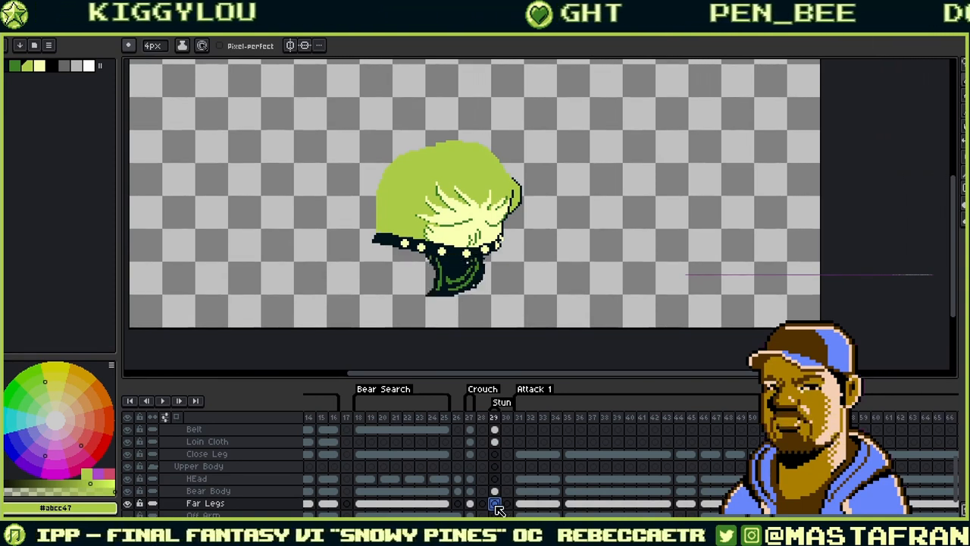
- Transform the frame 29 loin cloth one pixel shorter so it sits under the belt
scroll(463, 302, "up", 2)
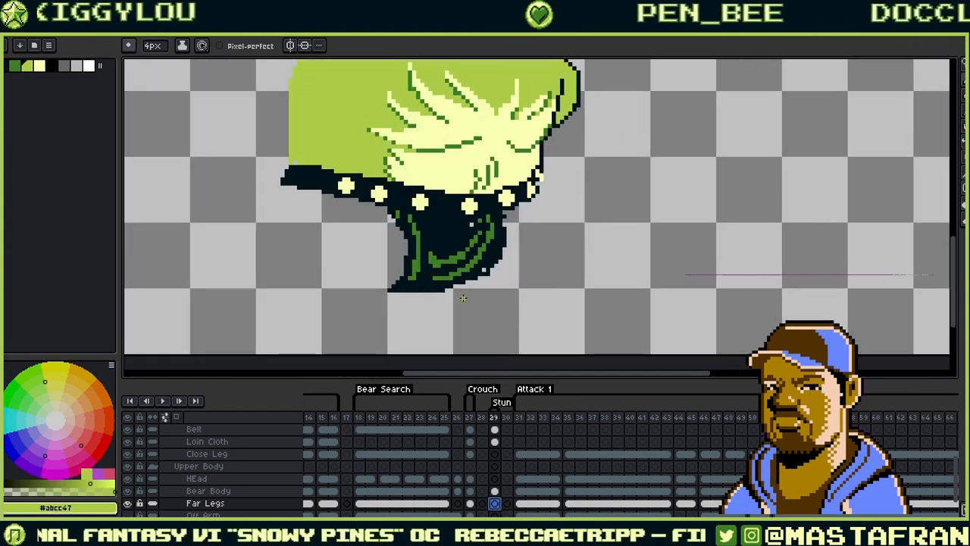
left_click(494, 491)
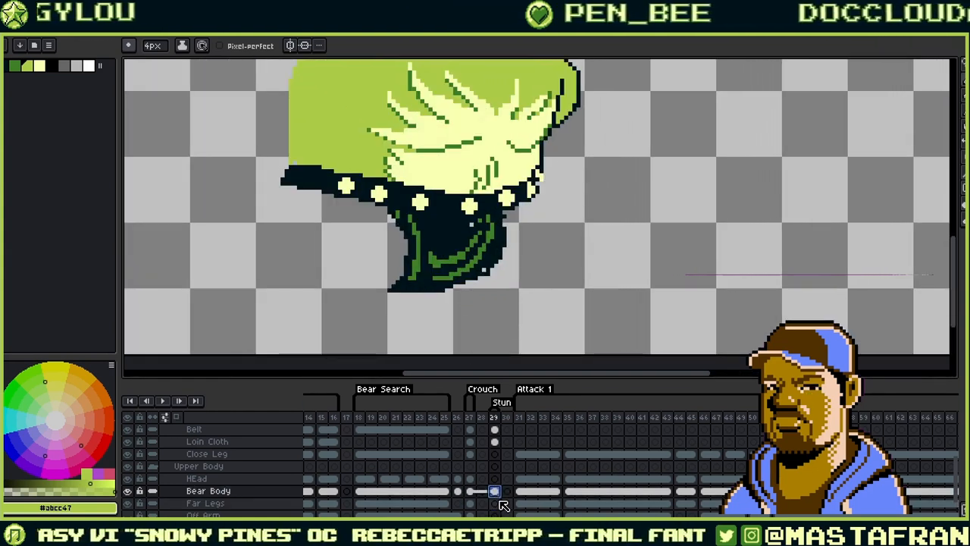
left_click(493, 441)
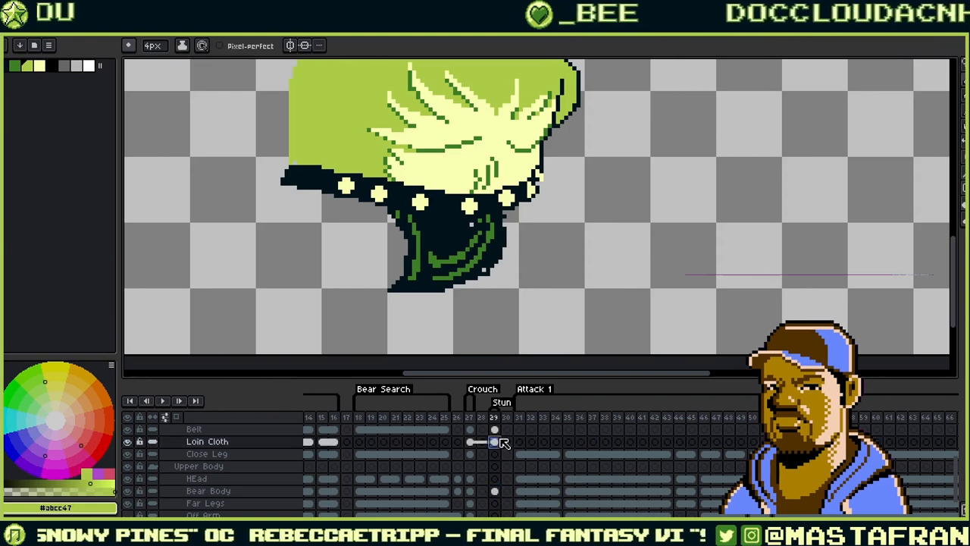
key("ctrl+t")
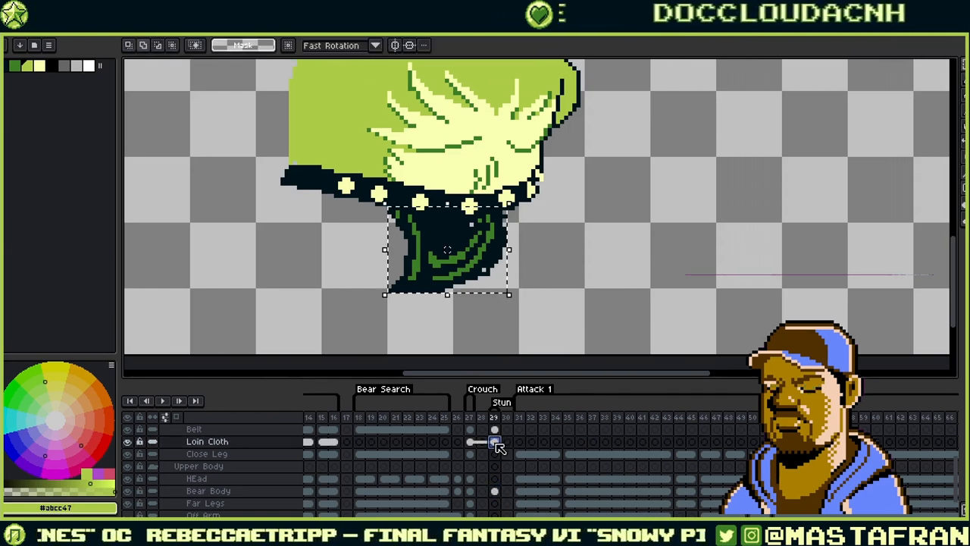
scroll(468, 227, "up", 1)
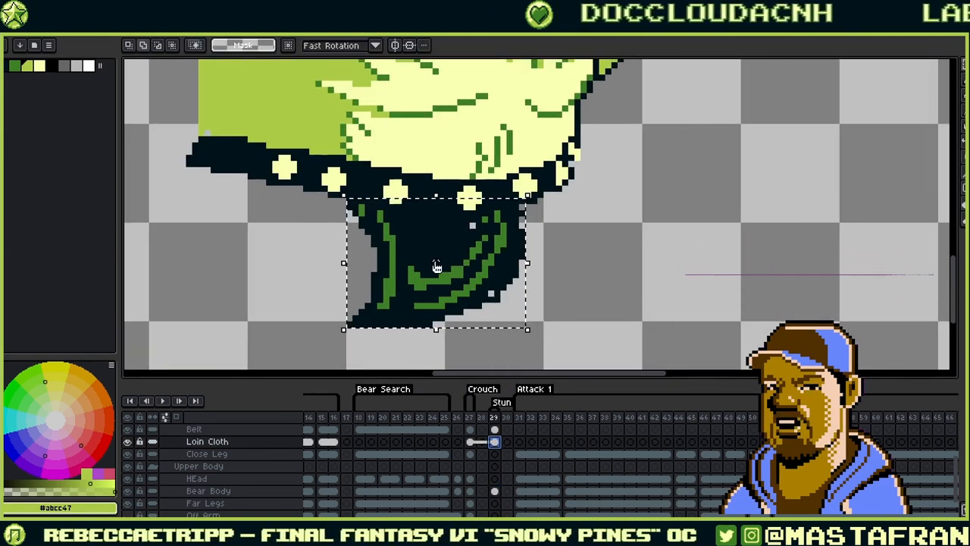
left_click_drag(436, 263, 455, 189)
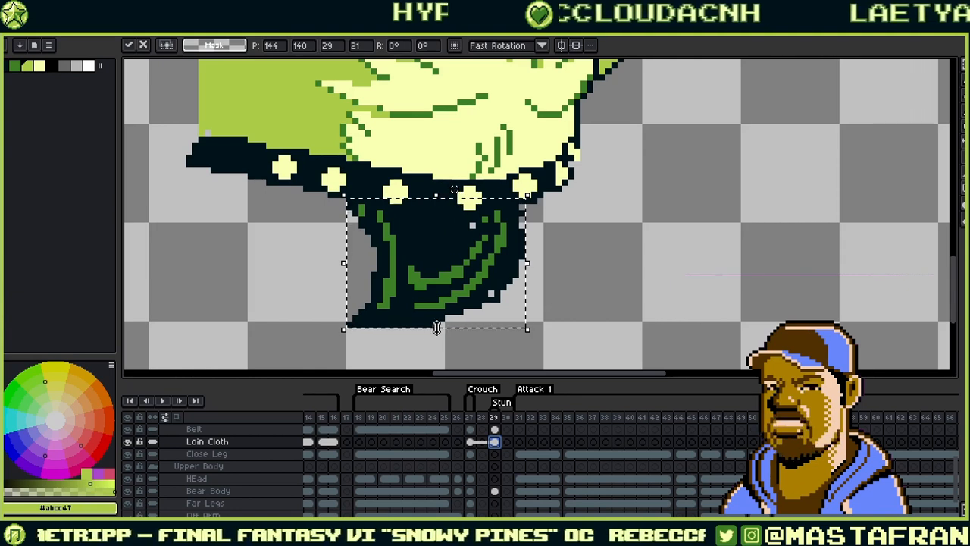
left_click_drag(441, 332, 443, 323)
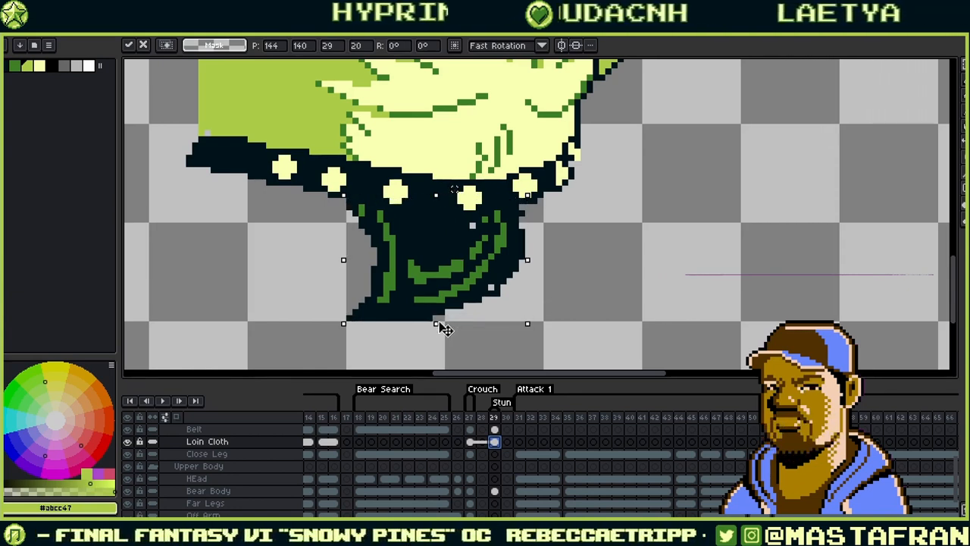
scroll(468, 303, "down", 1)
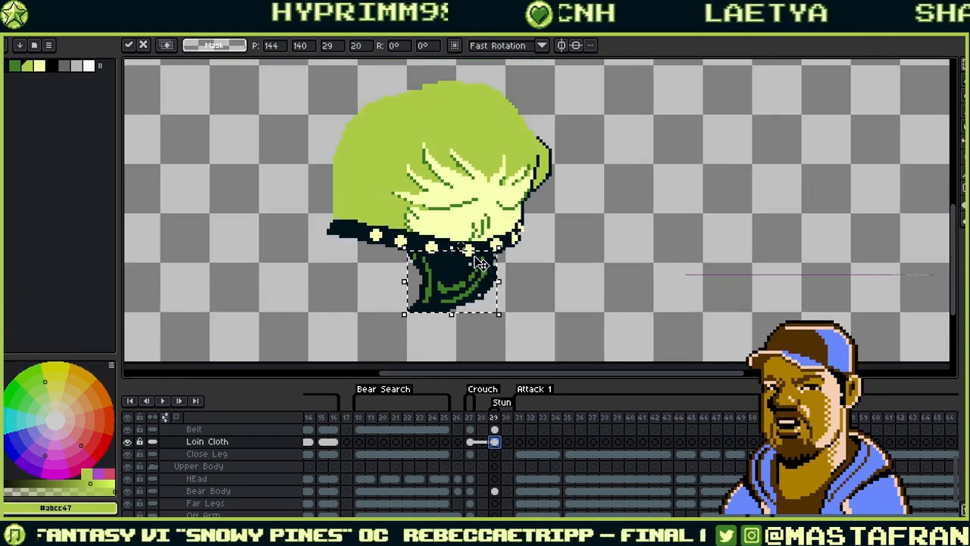
key("Return")
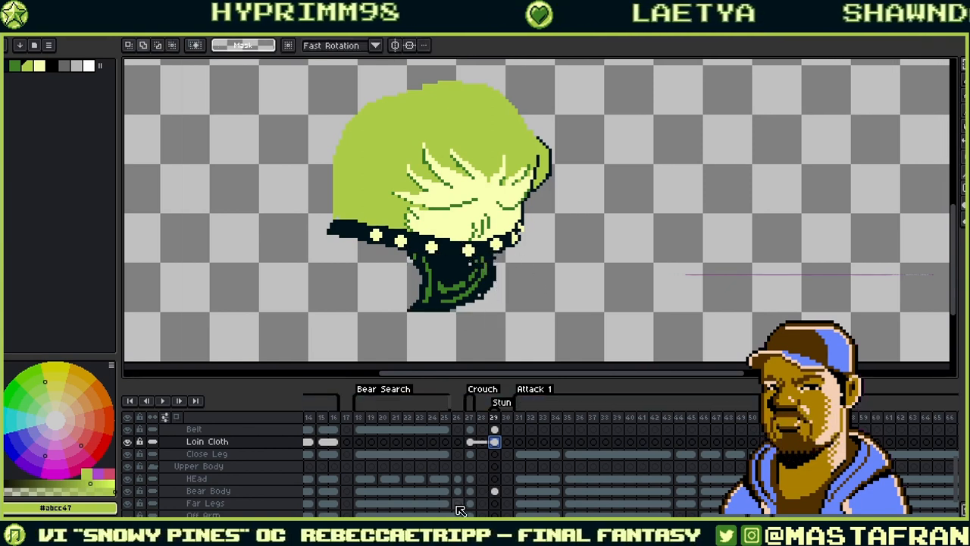
left_click(494, 504)
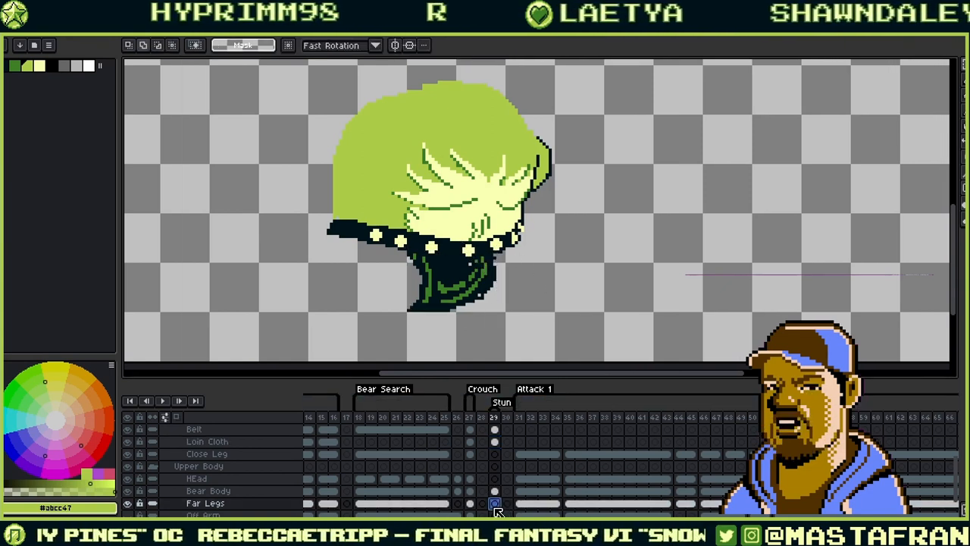
- Draw the far-leg outline on frame 29, fill it green, and extend a cream highlight line
key("b")
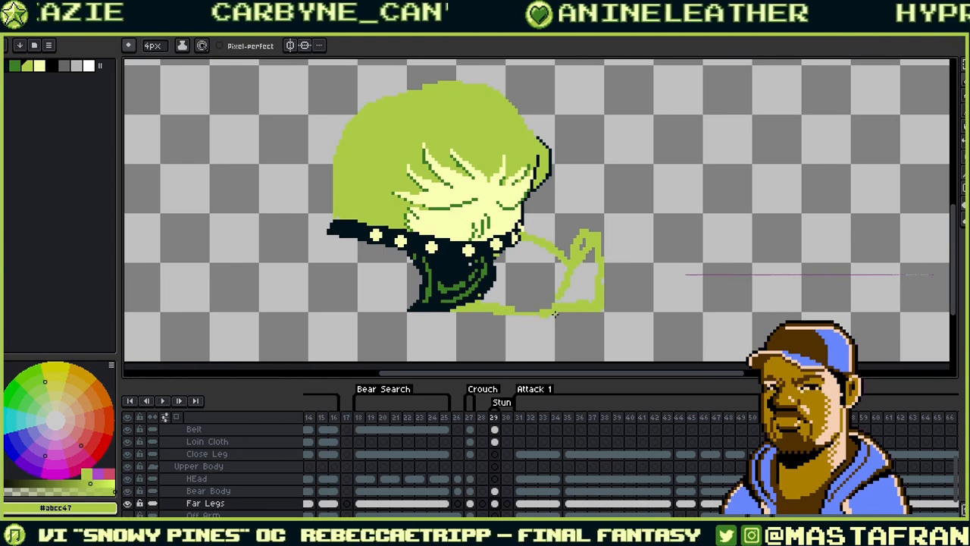
key("g")
left_click(535, 279)
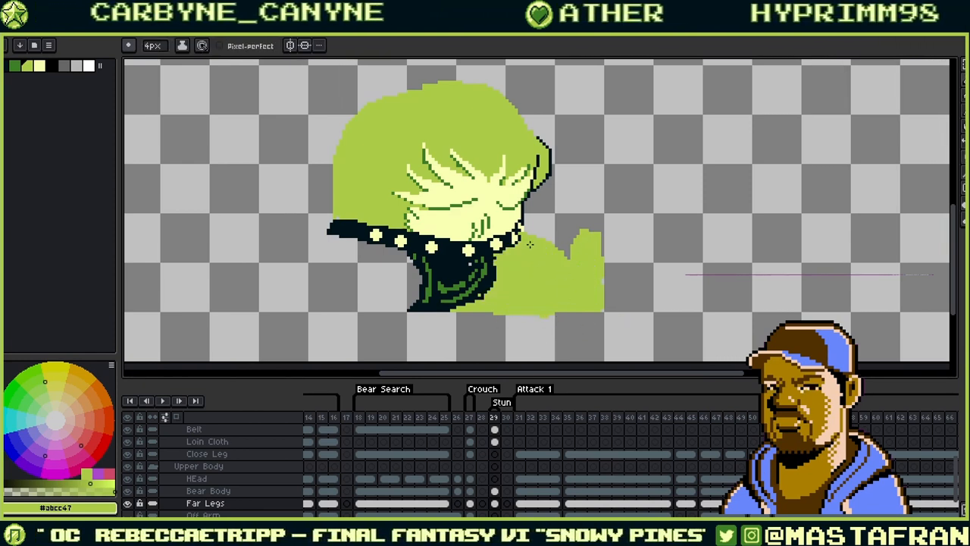
left_click(510, 215, "alt")
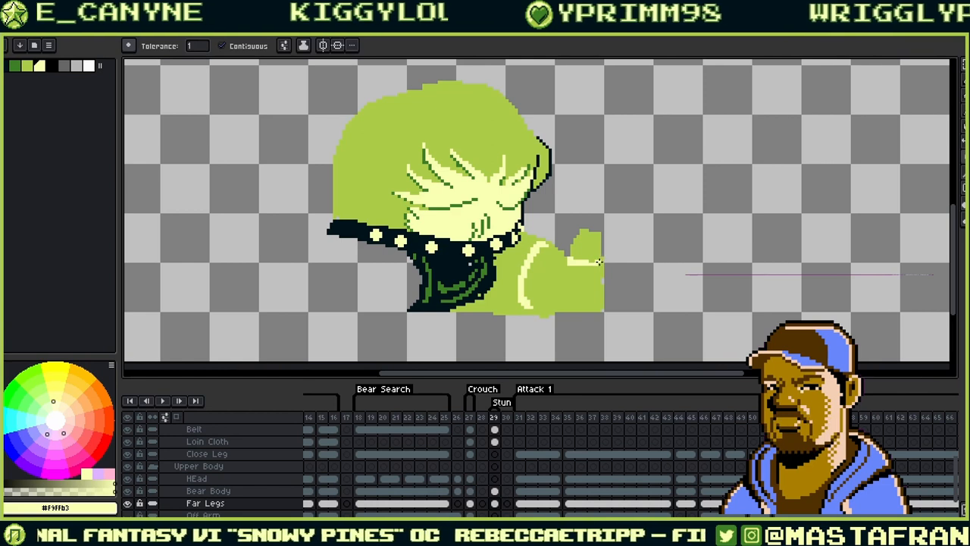
key("b")
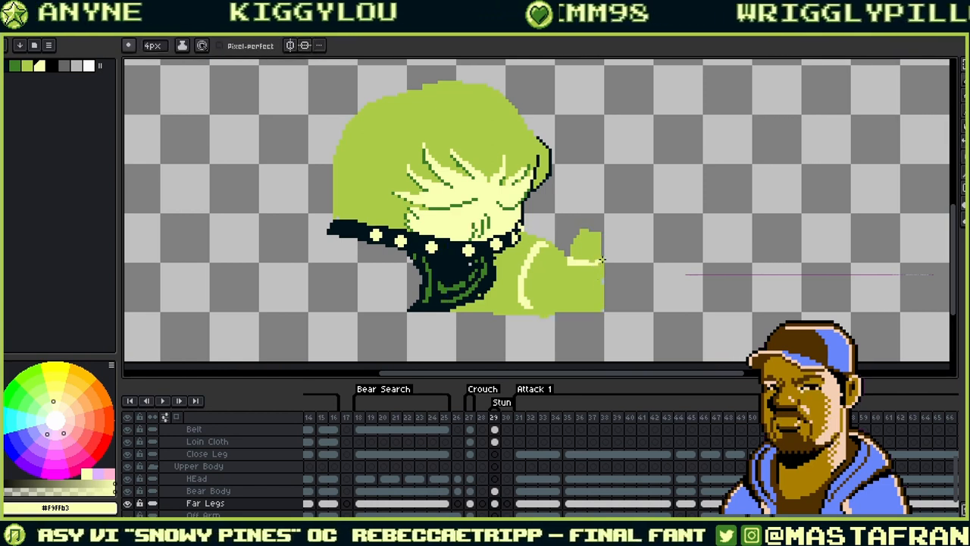
left_click_drag(600, 261, 604, 261)
- Fill the far-leg shape cream and bring the bear reference board over the editor
key("w")
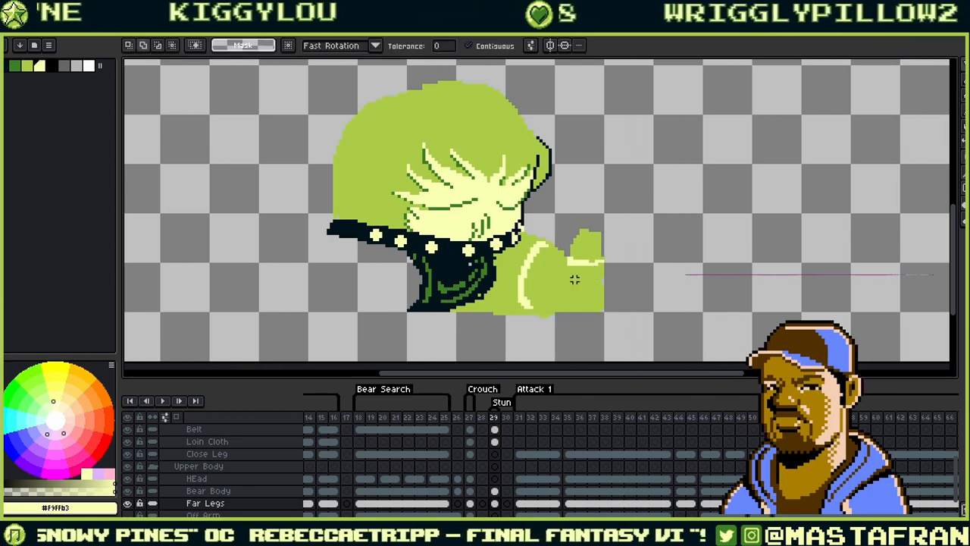
left_click(574, 279)
key("ctrl+d")
key("b")
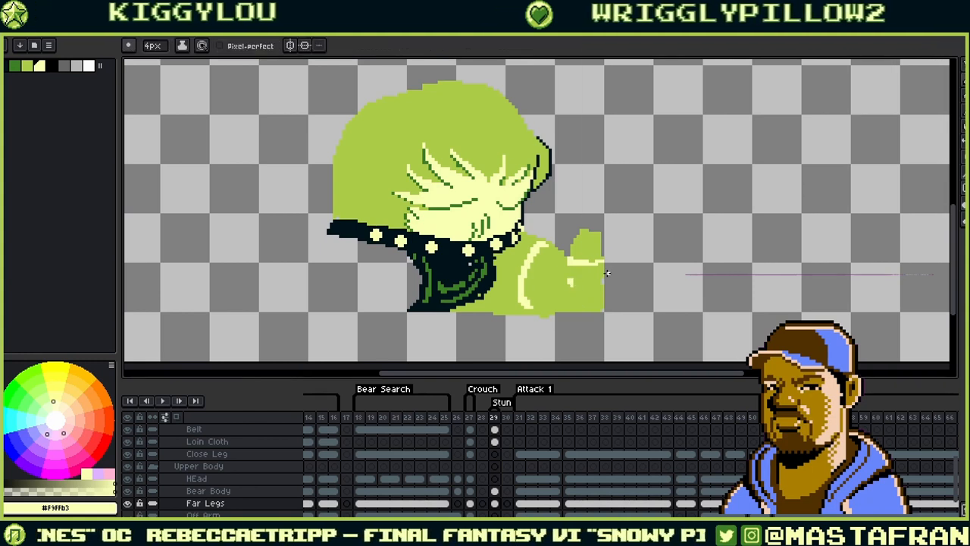
key("g")
left_click(554, 304)
key("ctrl+z")
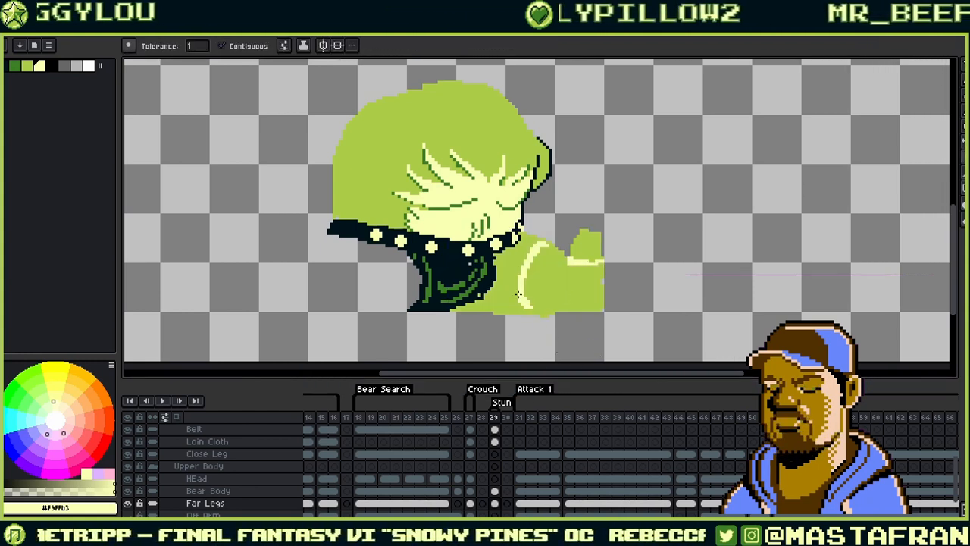
key("b")
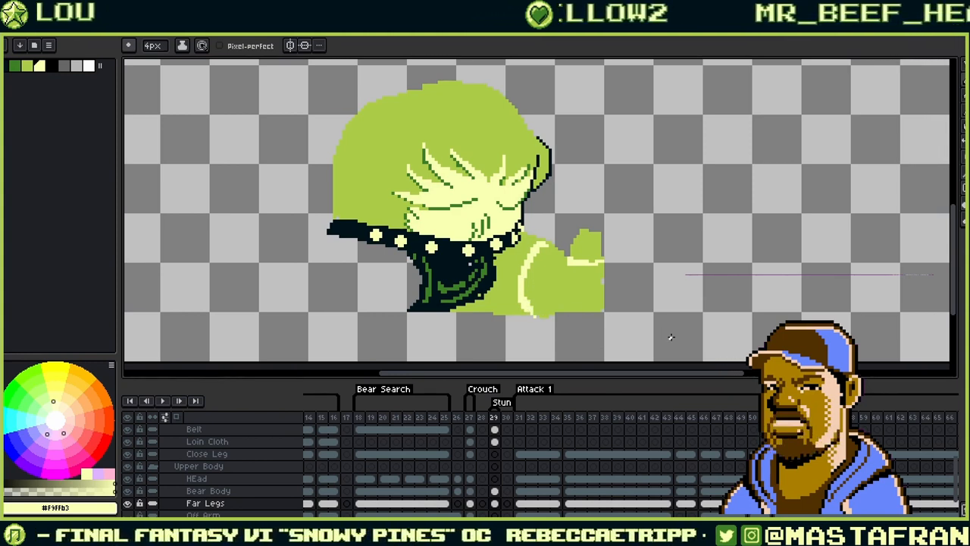
key("g")
left_click(580, 306)
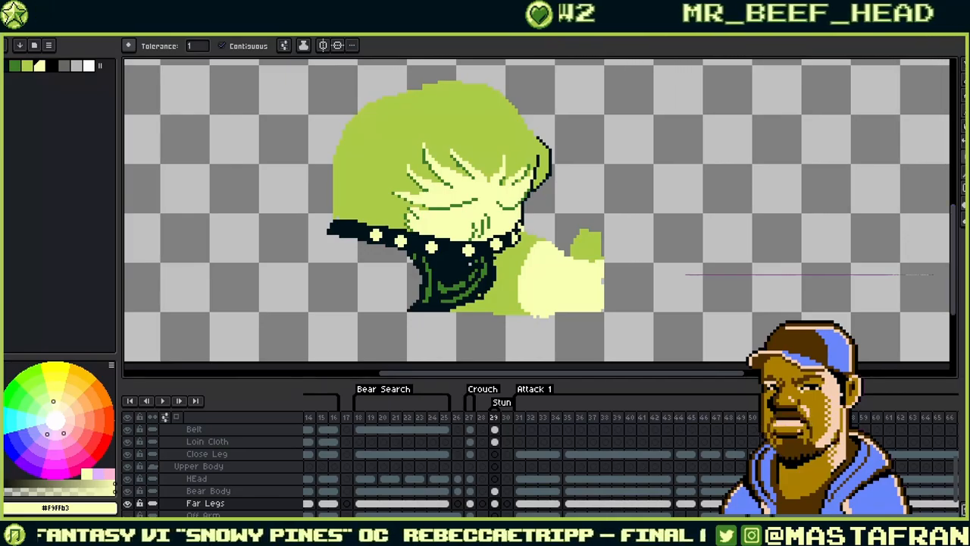
left_click_drag(969, 275, 374, 282)
- Zoom and pan through the PureRef bear pose sketches, then slide the board off to the right
scroll(258, 354, "up", 7)
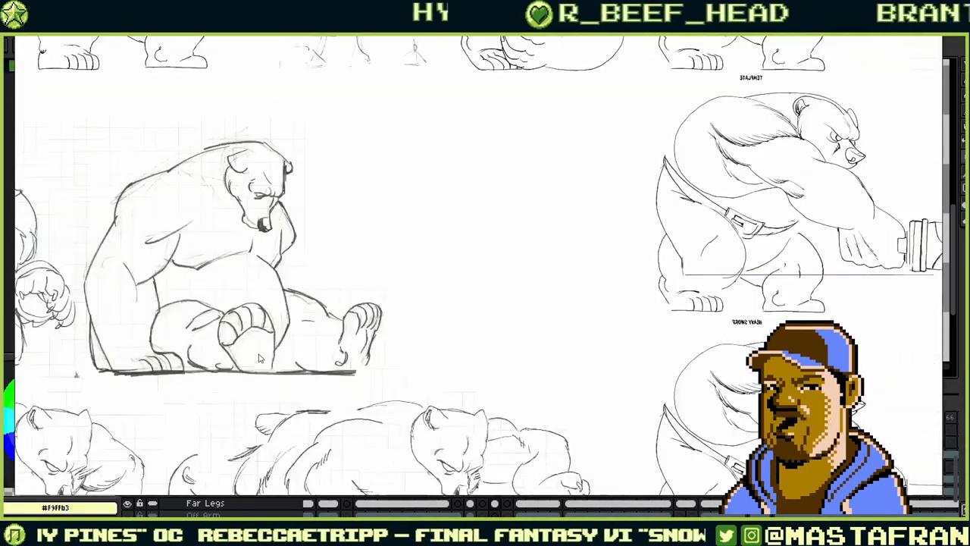
scroll(271, 355, "down", 1)
scroll(314, 275, "down", 1)
scroll(319, 277, "down", 1)
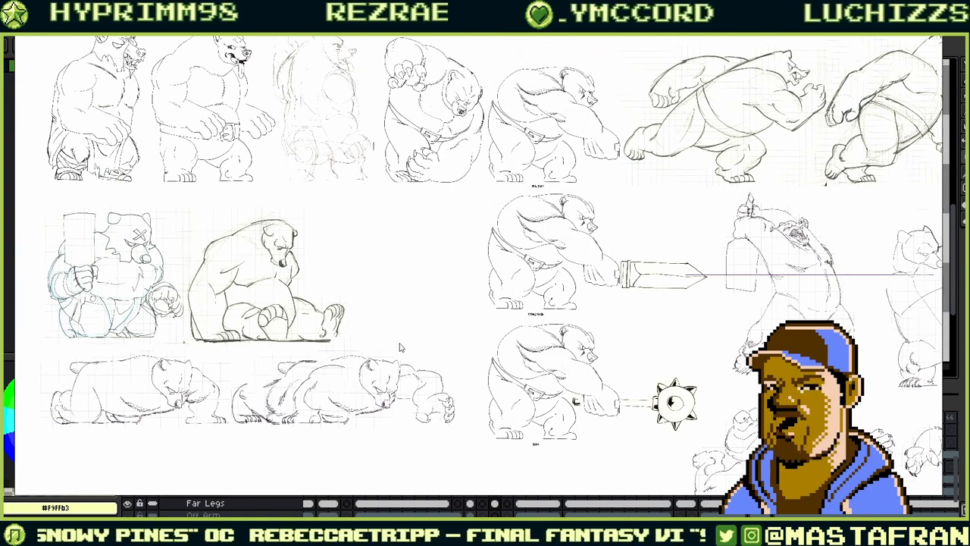
scroll(406, 341, "down", 1)
scroll(405, 340, "down", 1)
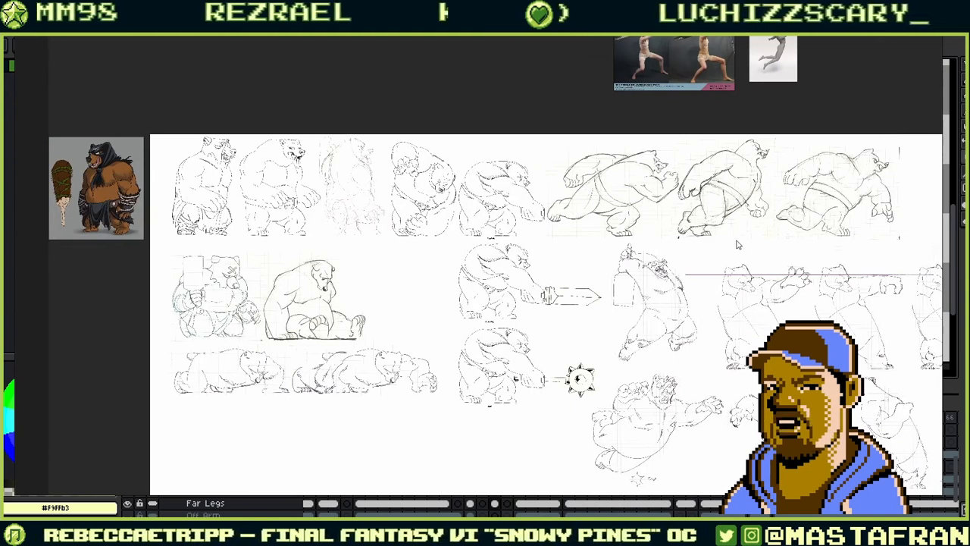
left_click_drag(717, 195, 498, 186)
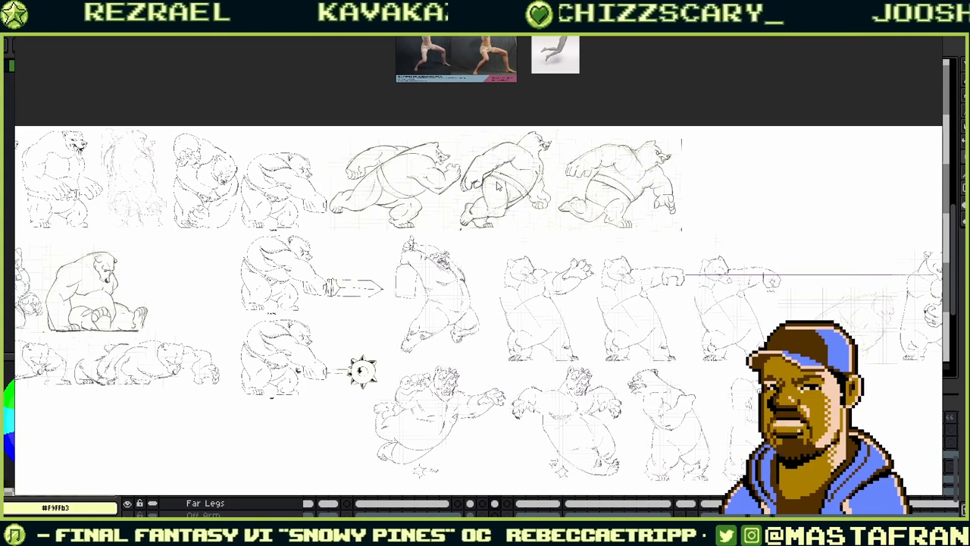
left_click_drag(498, 186, 286, 179)
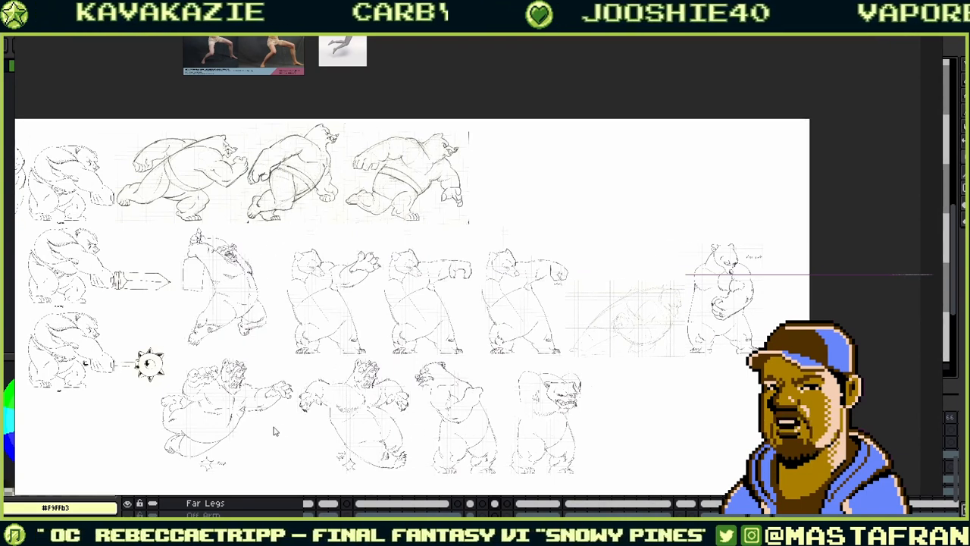
left_click_drag(274, 430, 313, 330)
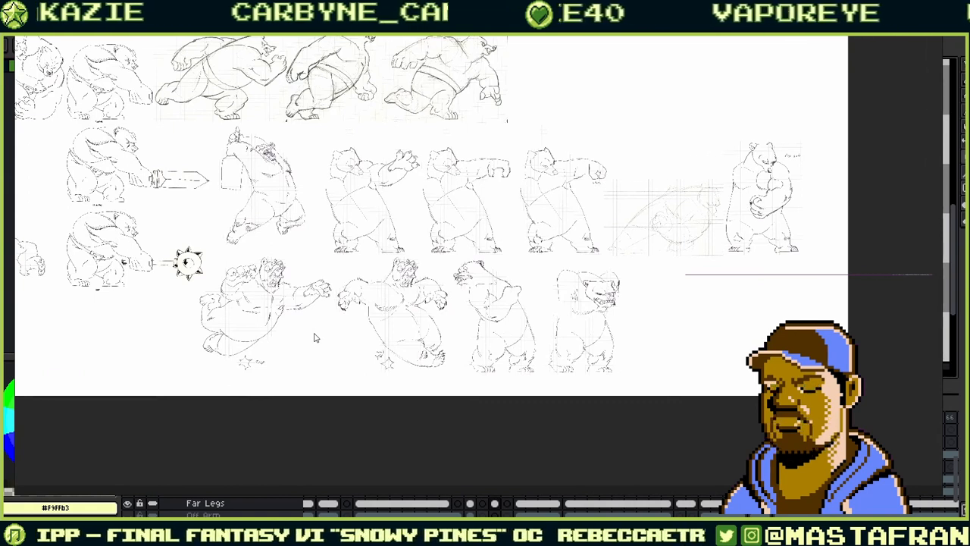
mouse_move(315, 332)
left_mouse_down()
mouse_move(399, 315)
mouse_move(969, 337)
left_mouse_up()
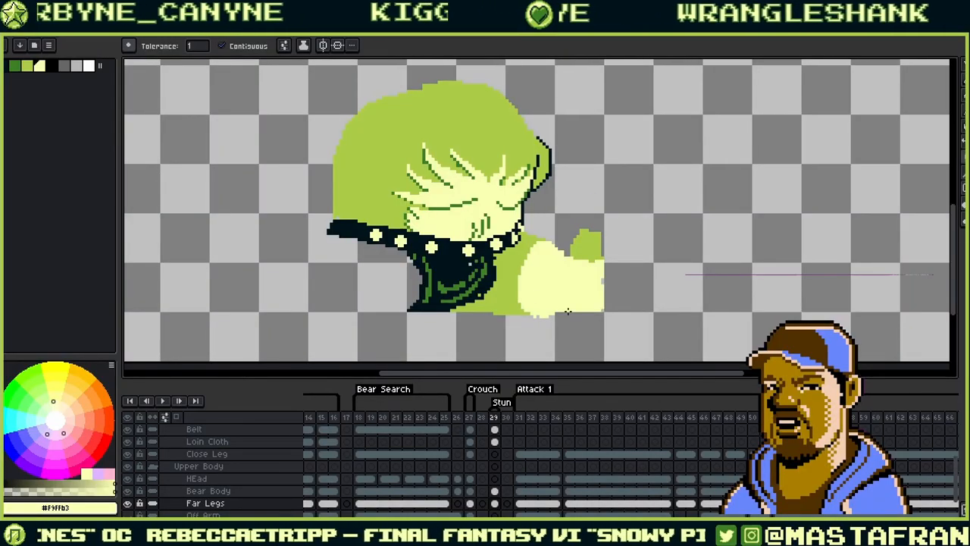
- On the Close Leg layer at frame 29, draw a light-green #abcc47 curve and fill it
key("ctrl+z")
key("ctrl+y")
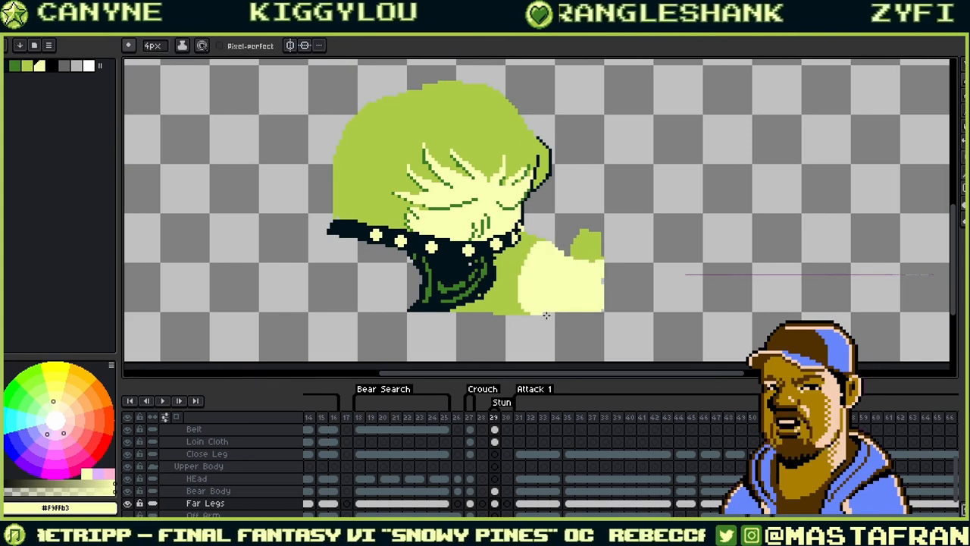
left_click(599, 304, "alt")
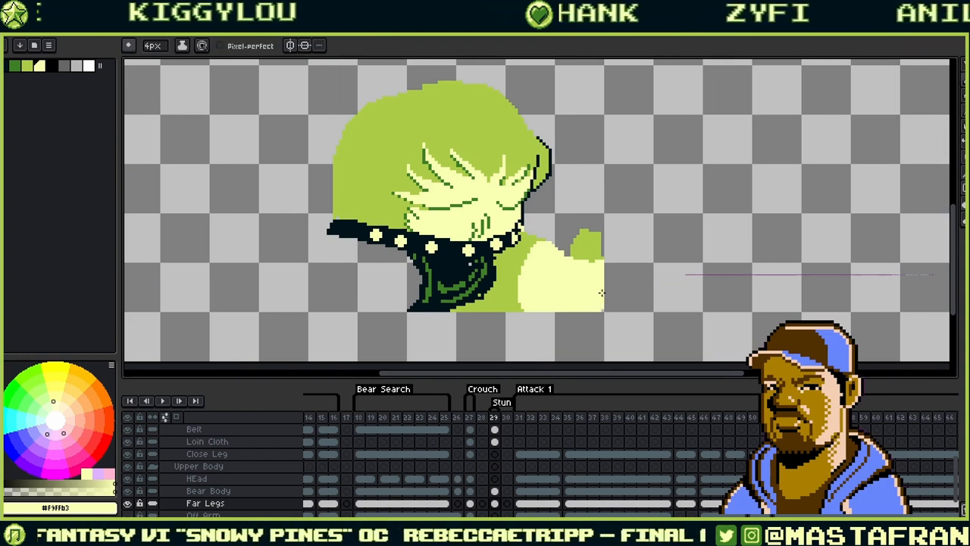
left_click_drag(604, 269, 629, 316)
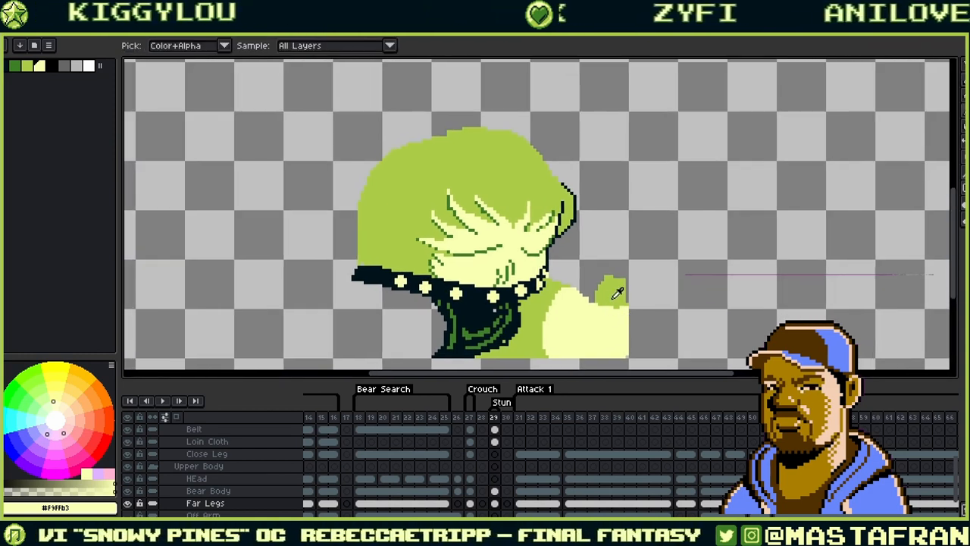
left_click(543, 300, "alt")
left_click_drag(547, 303, 610, 275)
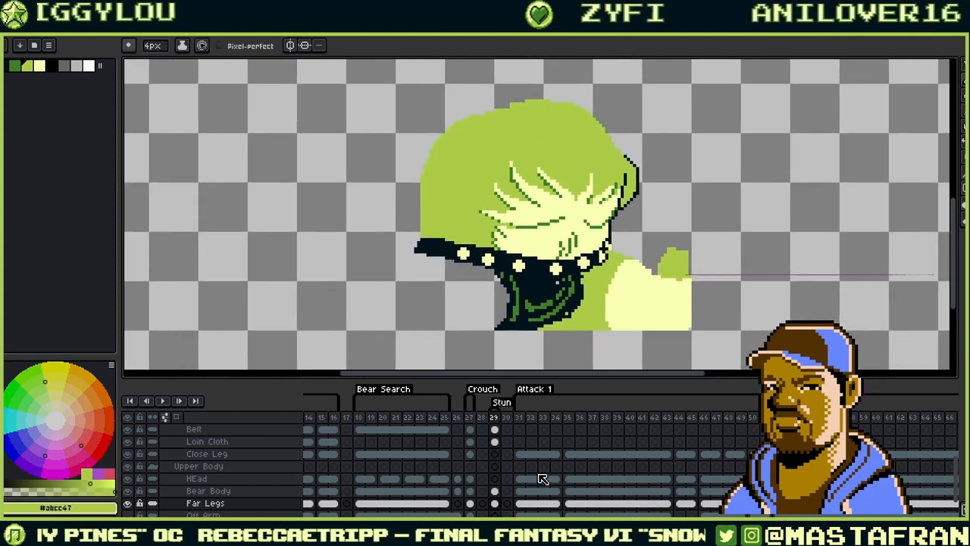
scroll(530, 485, "up", 2)
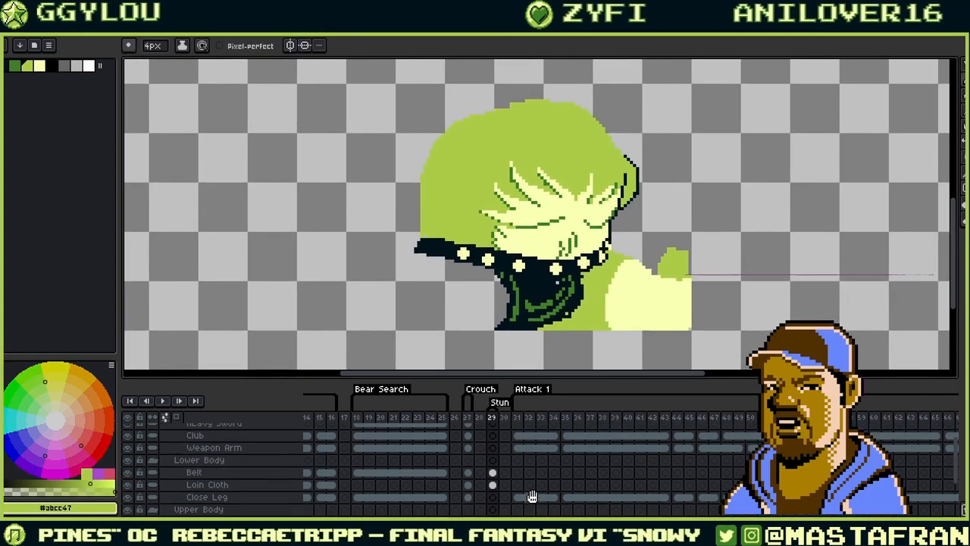
left_click(493, 496)
left_click_drag(593, 317, 636, 306)
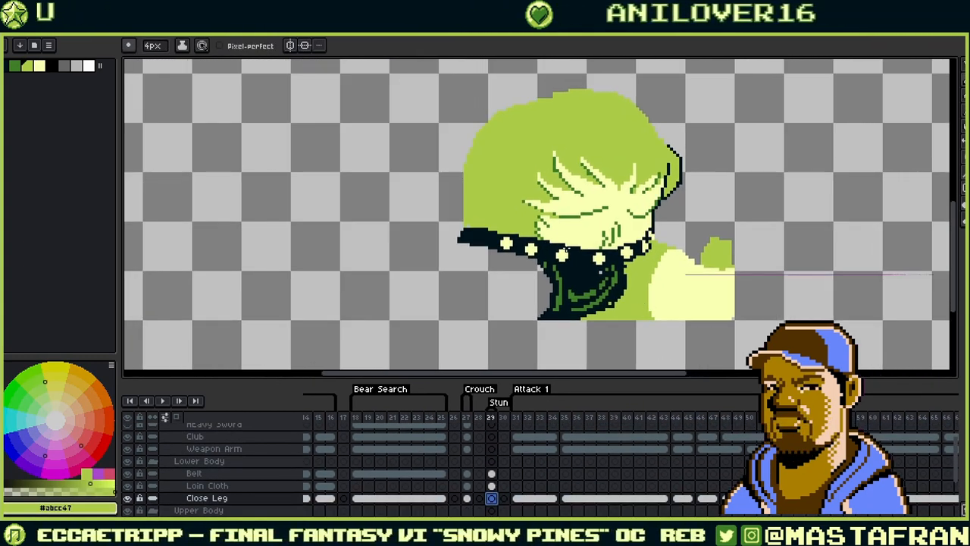
left_click_drag(513, 257, 542, 315)
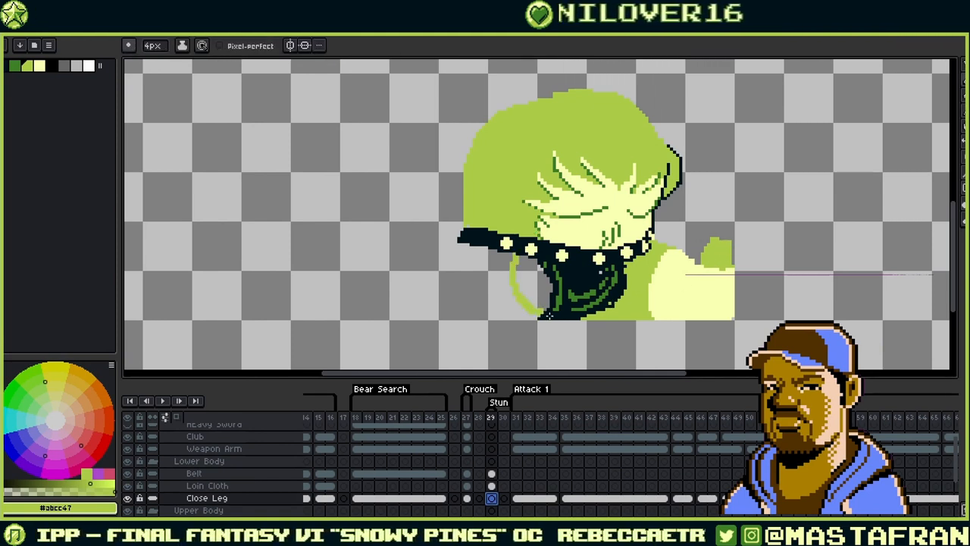
key("g")
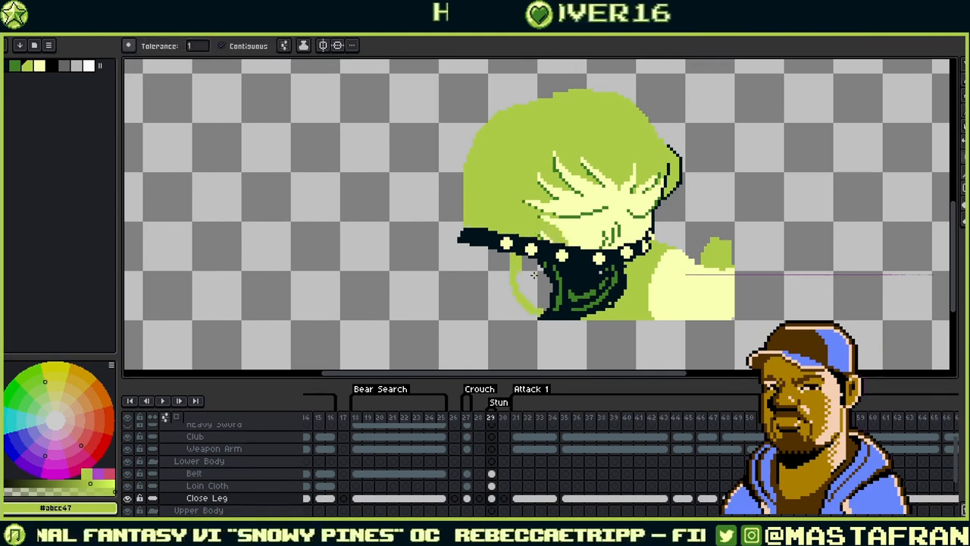
left_click(534, 275)
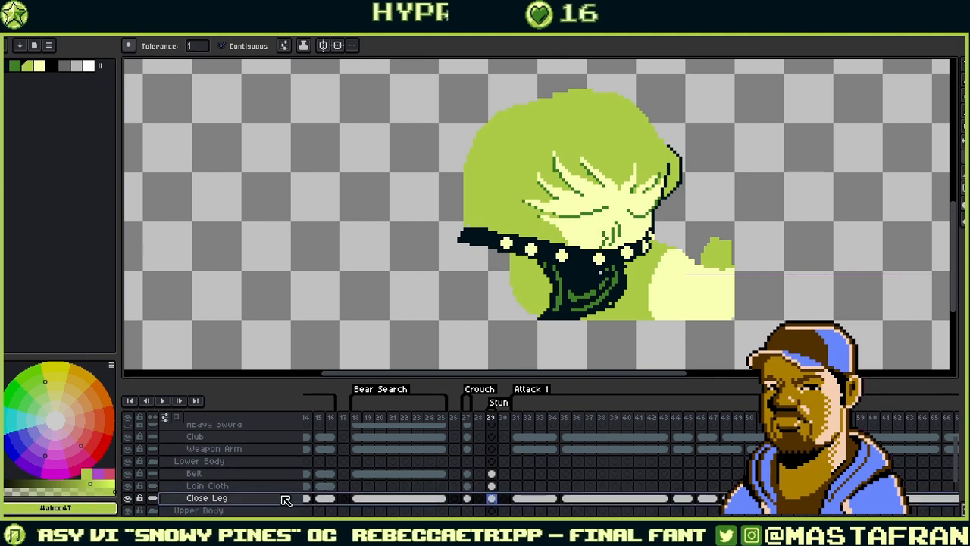
- Move the Close Leg layer above Loin Cloth and Belt
left_click_drag(285, 501, 268, 481)
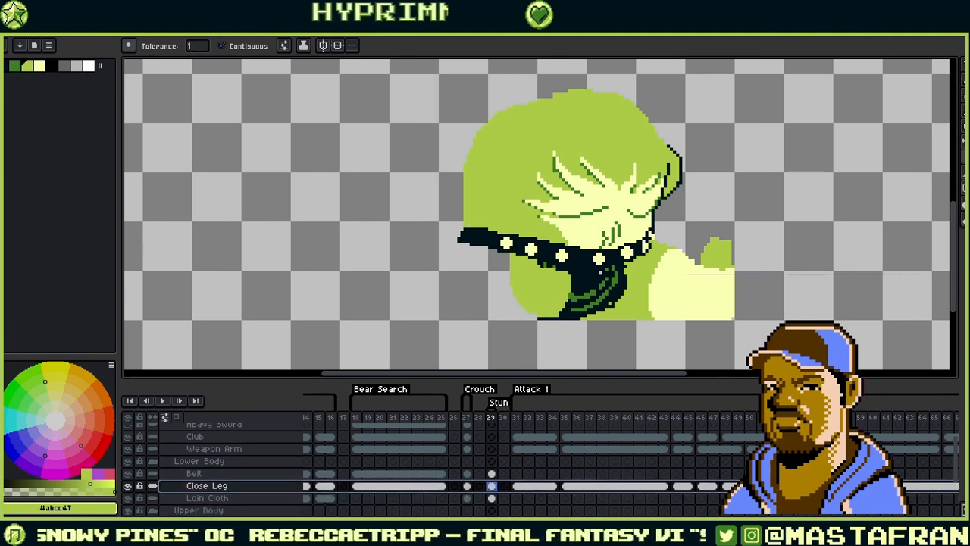
key("ctrl+z")
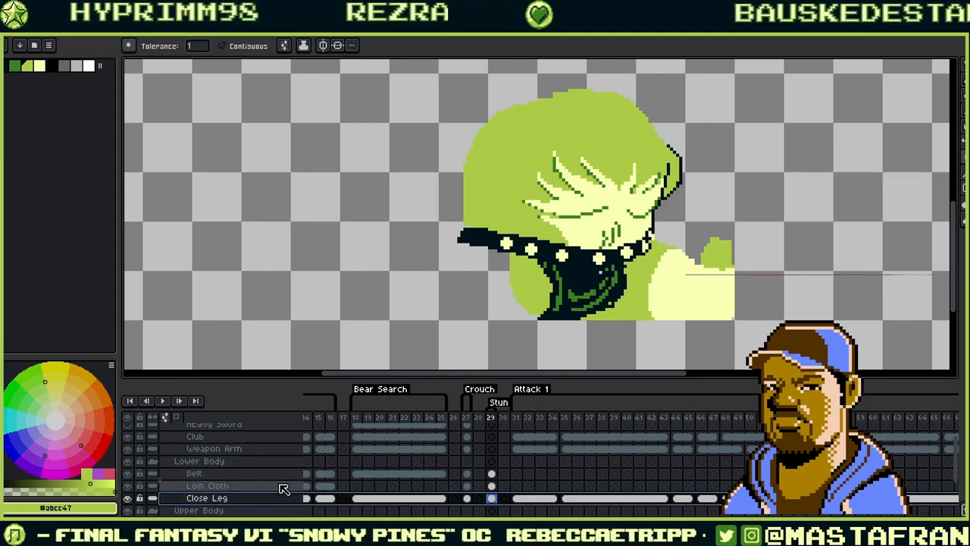
key("ctrl+z")
left_click(555, 283, "alt")
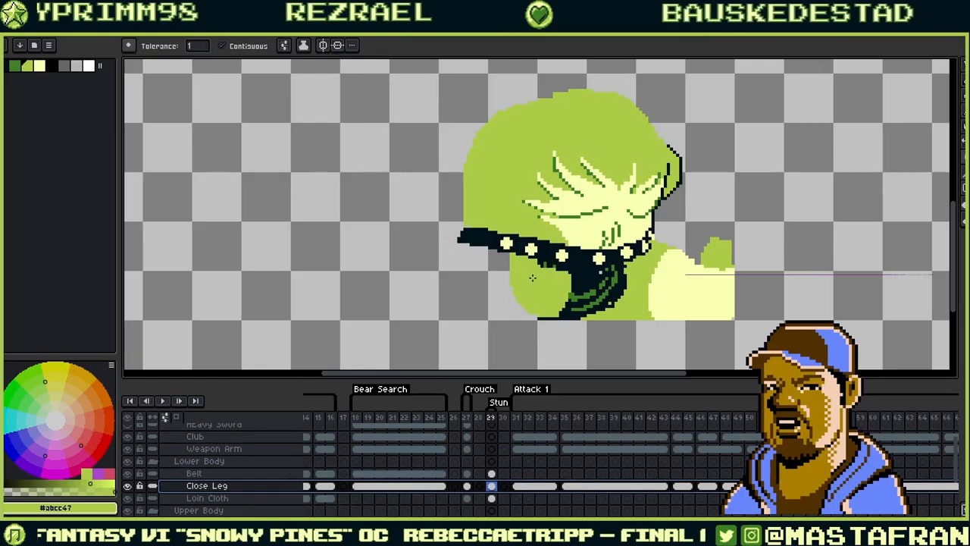
left_click(723, 293, "alt")
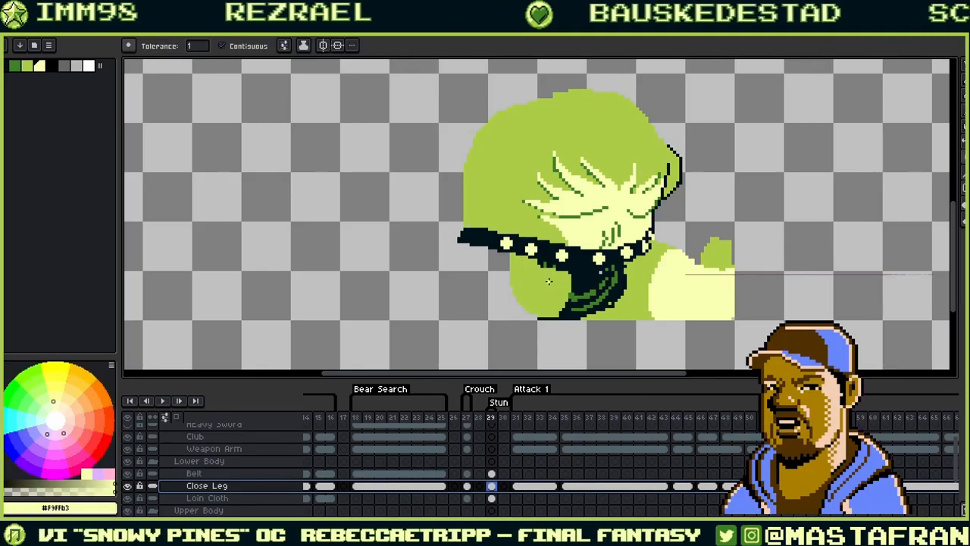
left_click_drag(272, 490, 276, 473)
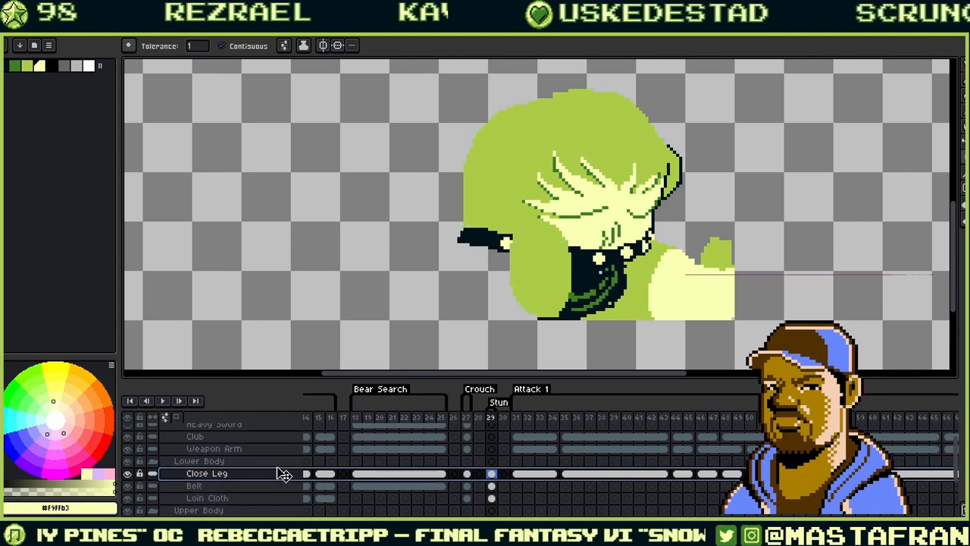
- Paint the close leg's lower edge and a line across it light yellow, then fill the leg light yellow
key("alt")
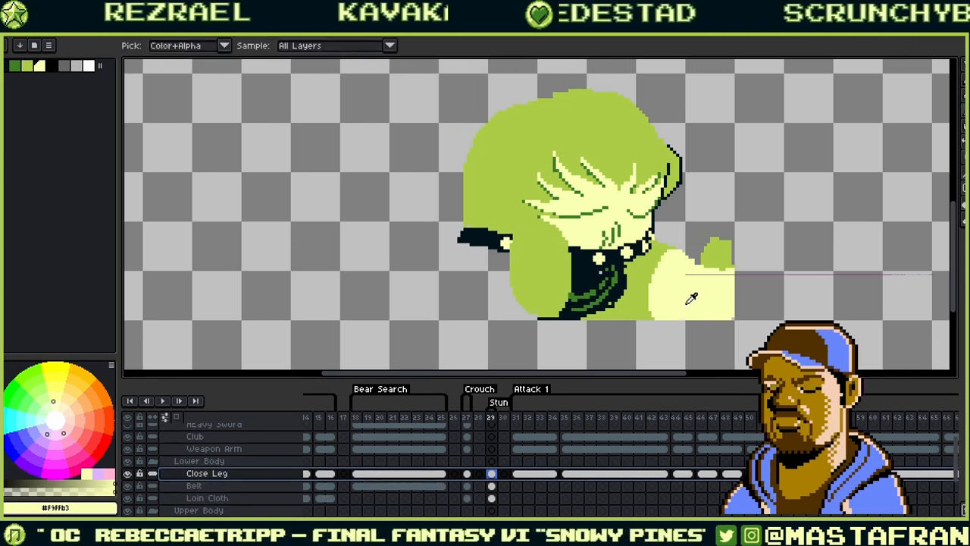
left_click(543, 317)
key("ctrl+z")
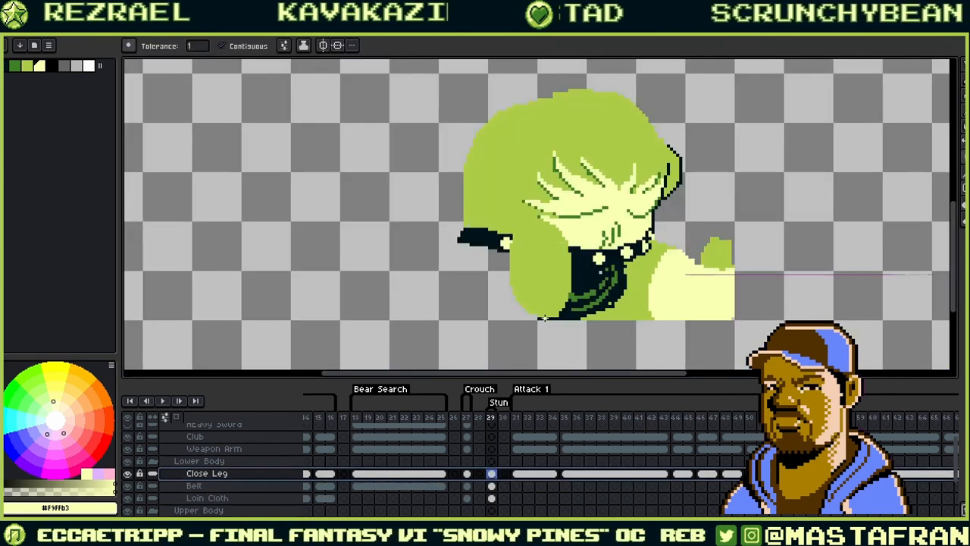
left_click(544, 318)
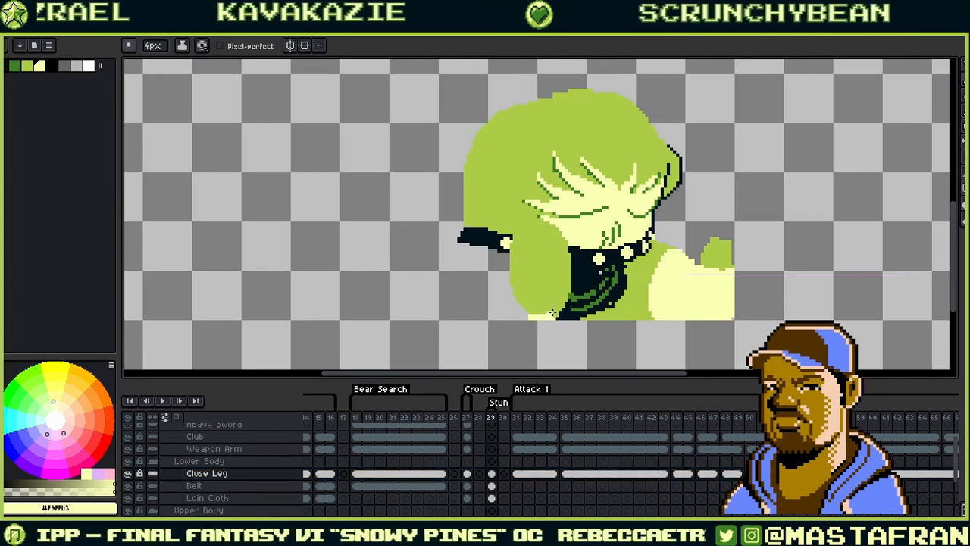
left_click_drag(565, 264, 515, 268)
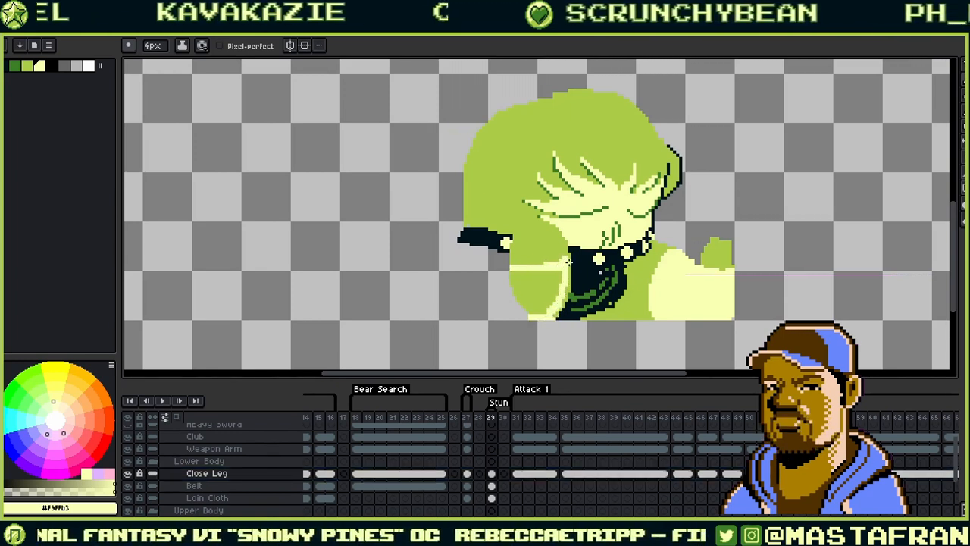
key("g")
left_click(552, 306)
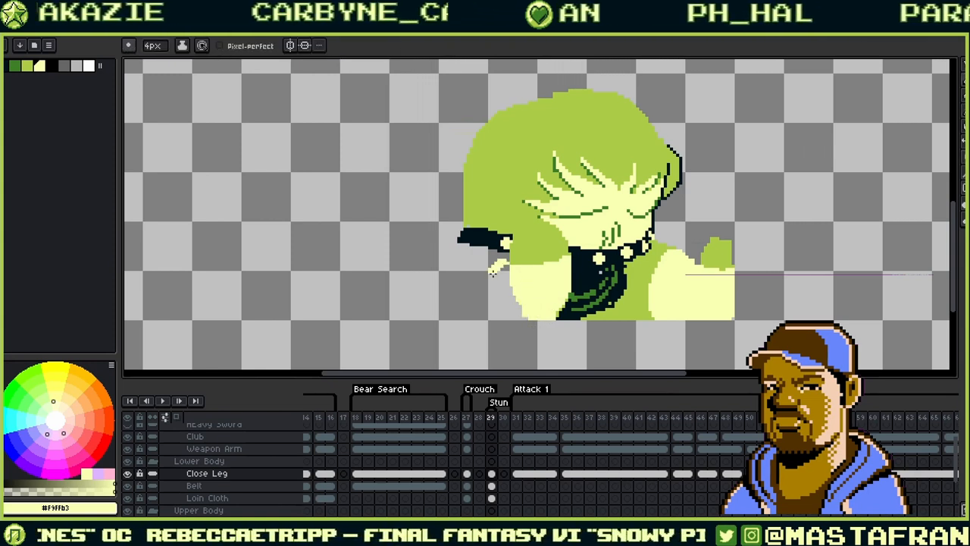
- Fill the empty area by the leg green, undoing an accidental canvas-wide fill
left_click(531, 268, "alt")
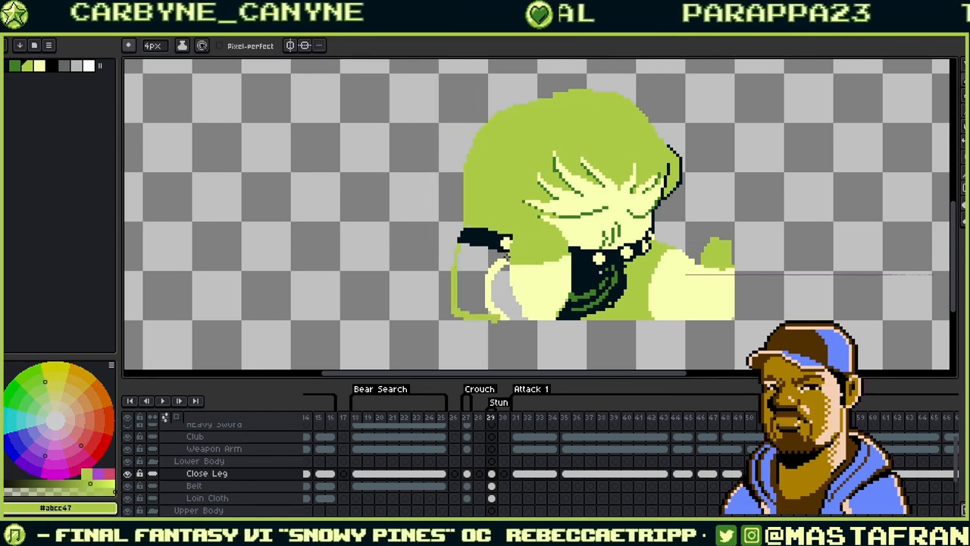
key("g")
left_click(487, 254)
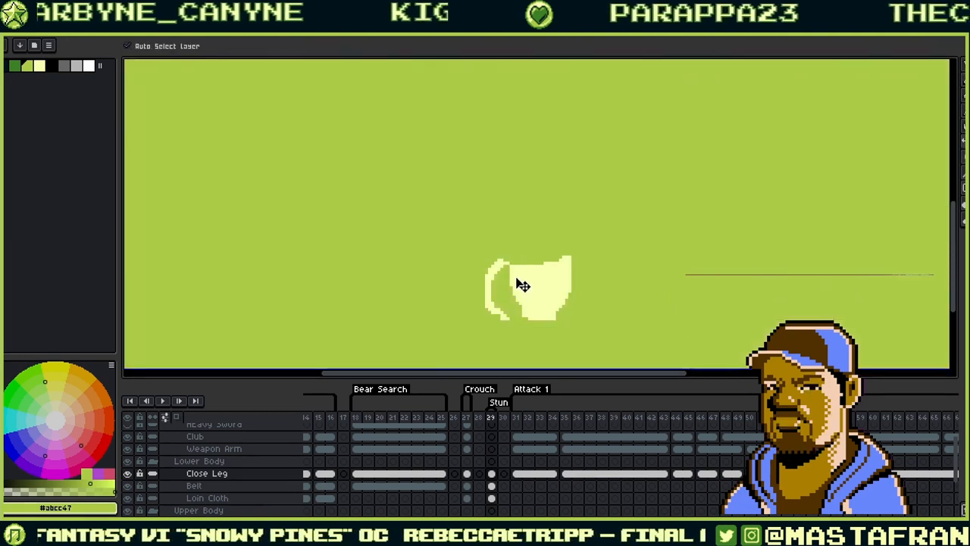
key("ctrl+z")
key("b")
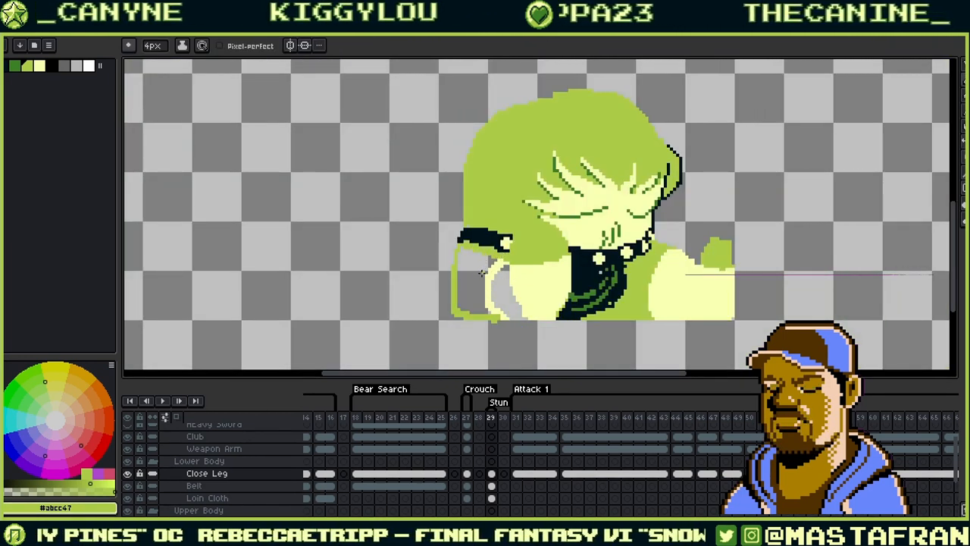
key("g")
left_click(491, 267)
- Fill the area between the dark strokes with the armband's dark colour
left_click(479, 237, "alt")
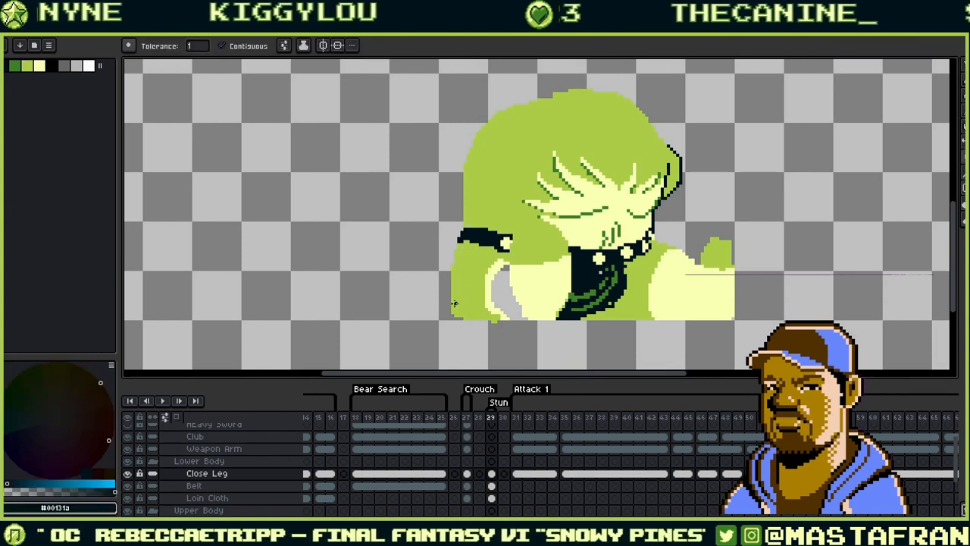
left_click(454, 304)
key("ctrl+z")
key("b")
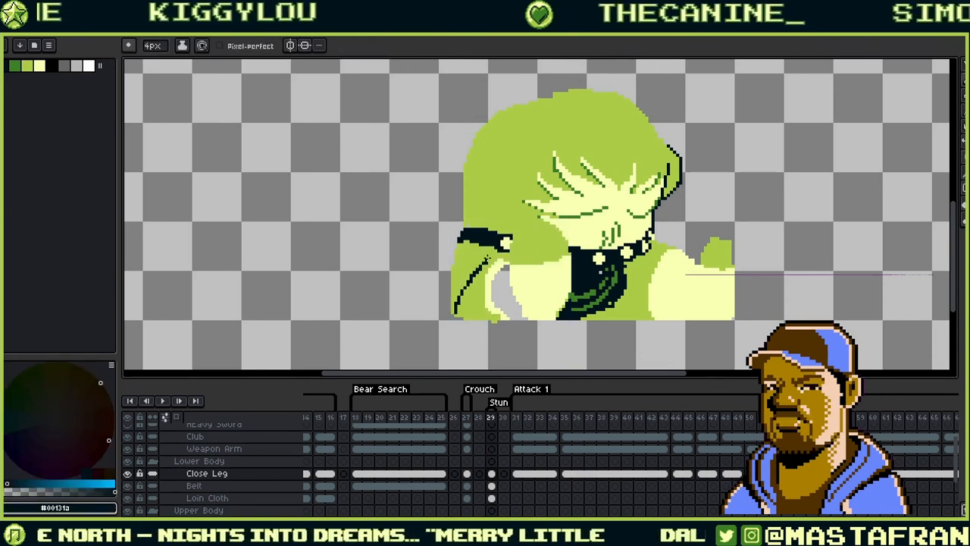
key("g")
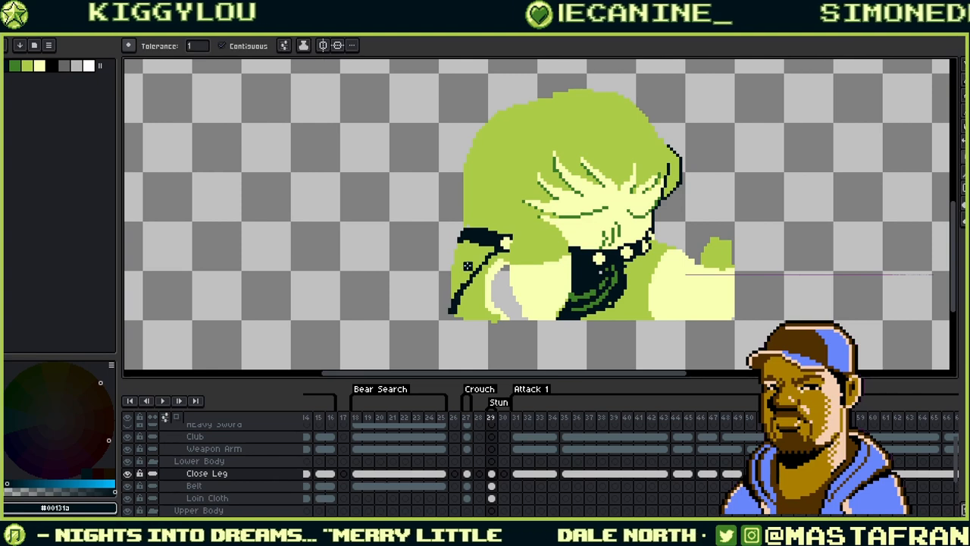
left_click(466, 279)
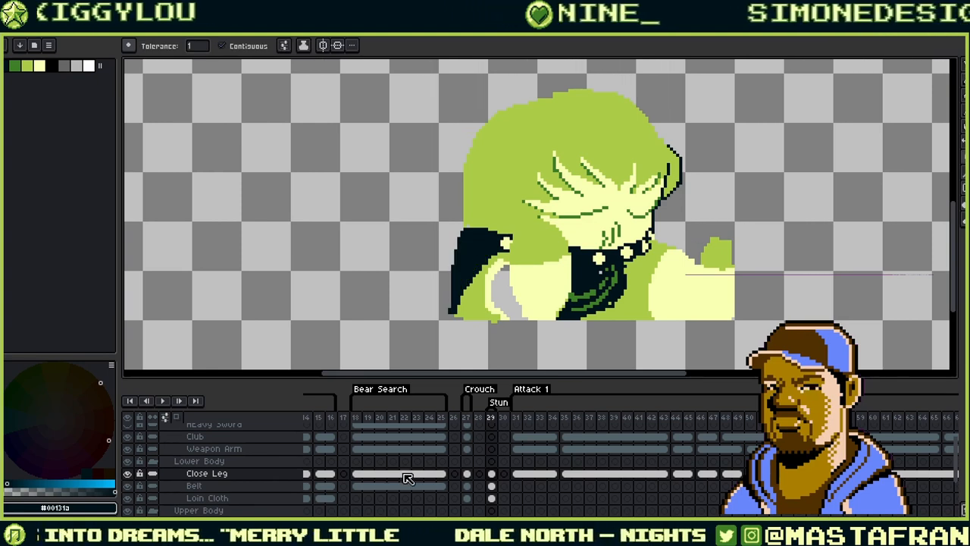
left_click(523, 279, "alt")
left_click(505, 291)
key("ctrl+z")
- Draw a dark outline arc across the leg and fill the lower-left grey area light yellow
key("alt")
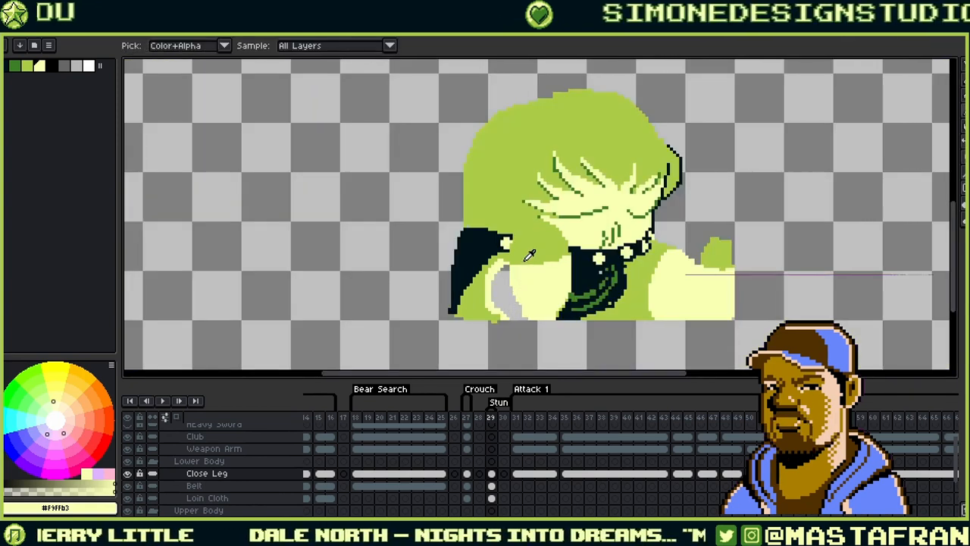
left_click(515, 264, "alt")
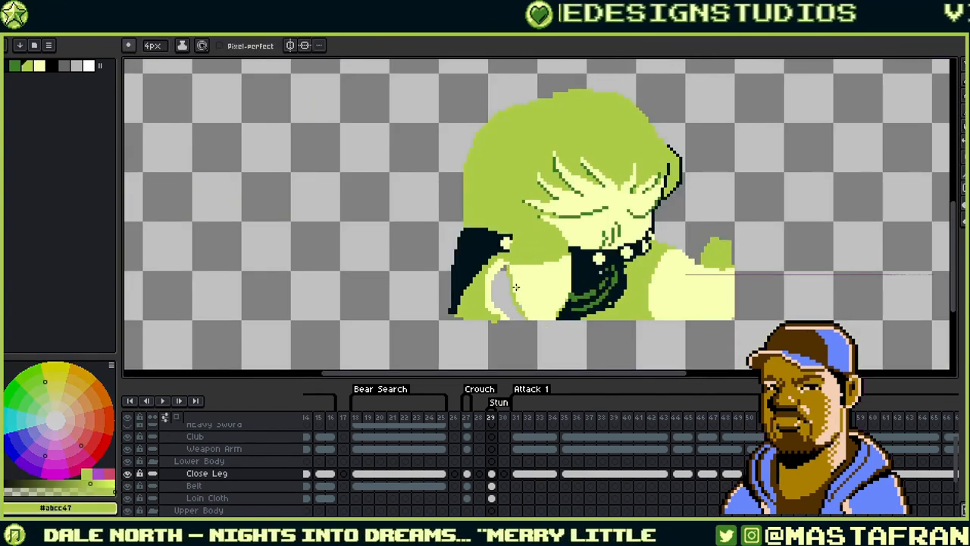
left_click(507, 271, "alt")
mouse_move(508, 265)
left_mouse_down()
mouse_move(517, 235)
mouse_move(541, 218)
mouse_move(564, 228)
mouse_move(573, 265)
left_mouse_up()
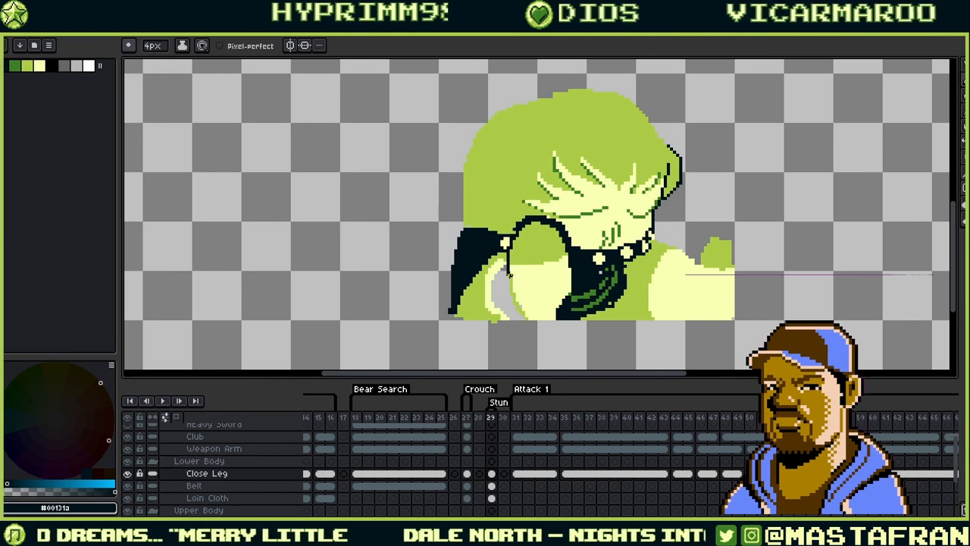
key("alt")
left_click(493, 278)
key("f")
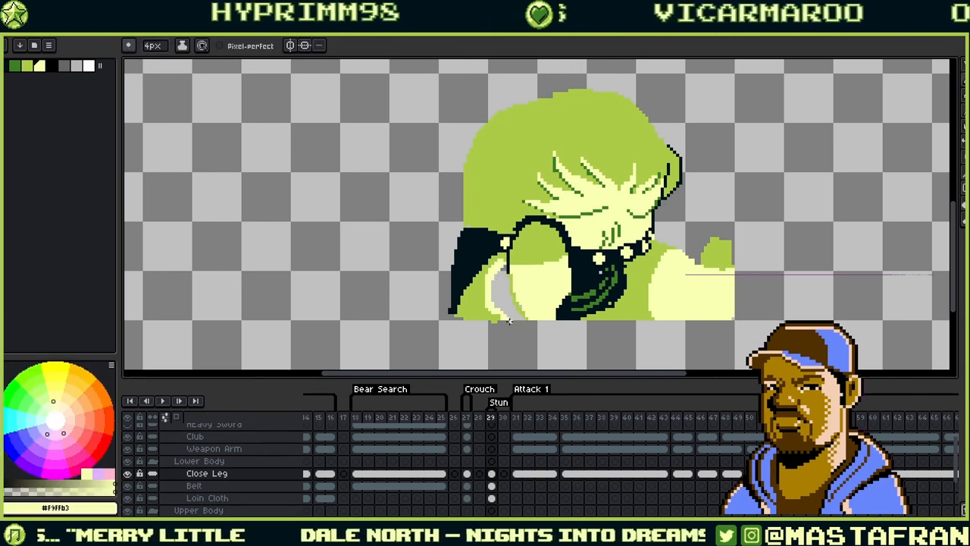
left_click(504, 303)
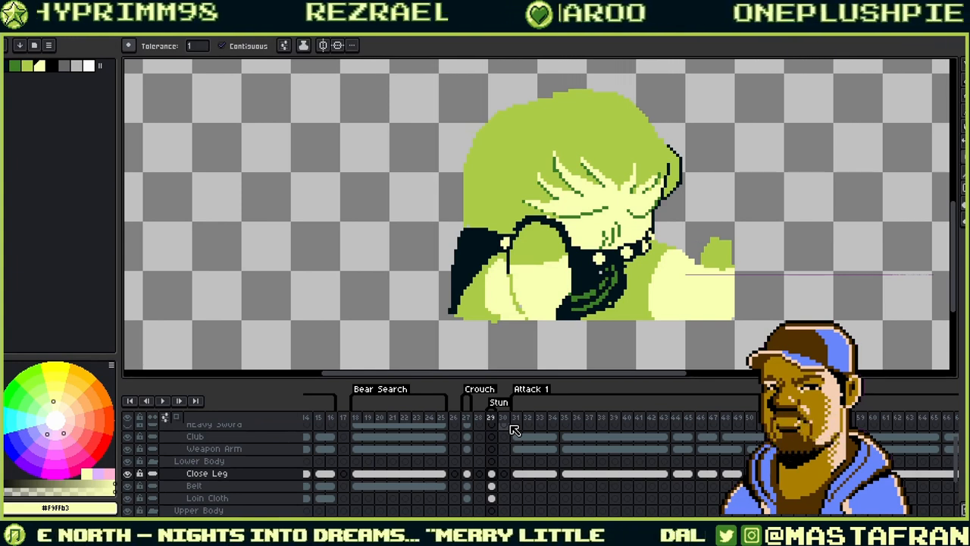
- Compare the neighbouring frames and select the HEad layer's frame 29 cel, with the head in view
key("Right")
key("Left")
key("Right")
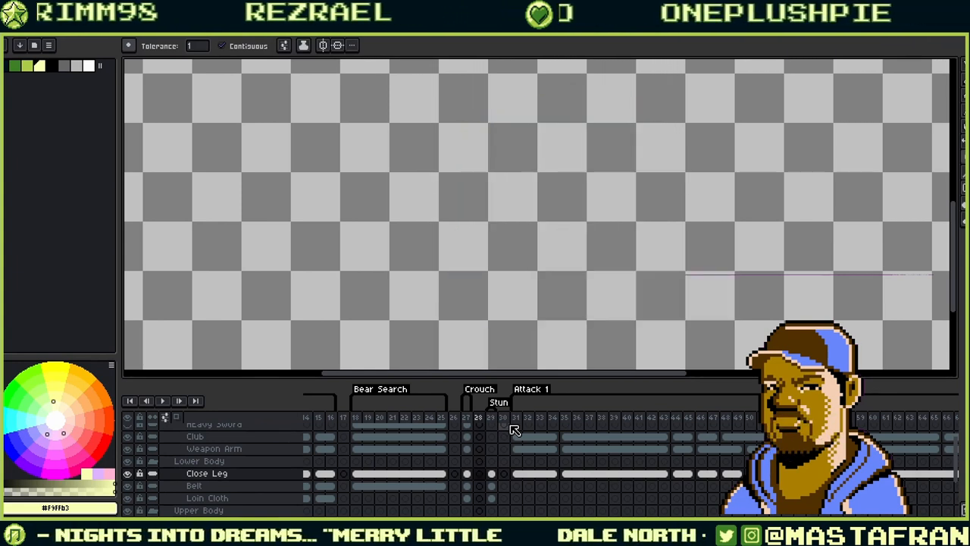
key("Left")
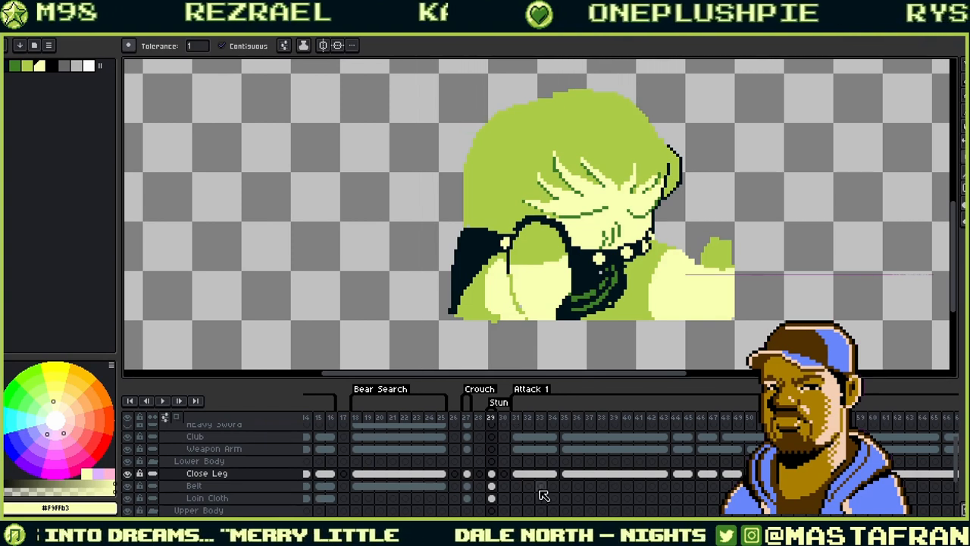
left_click_drag(505, 475, 520, 450)
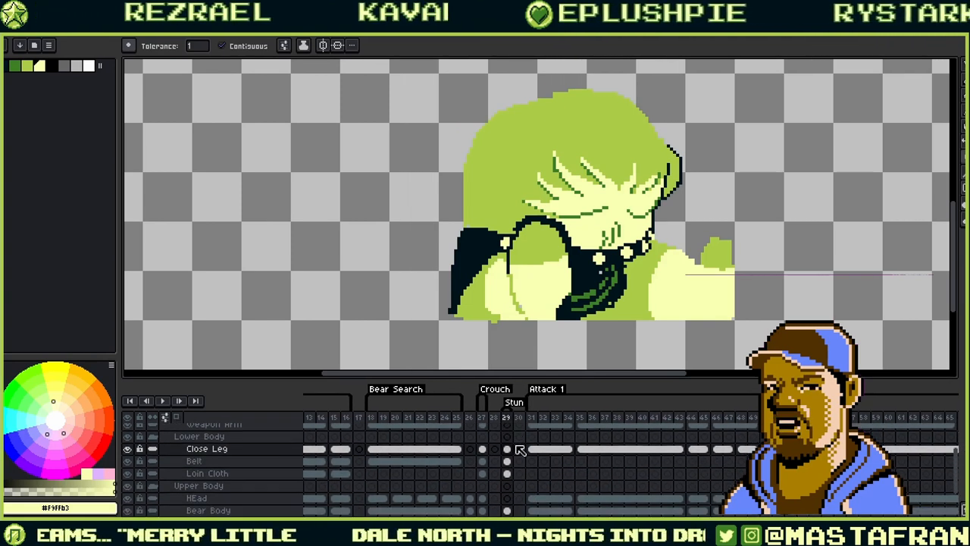
left_click(510, 499)
left_click_drag(675, 149, 631, 276)
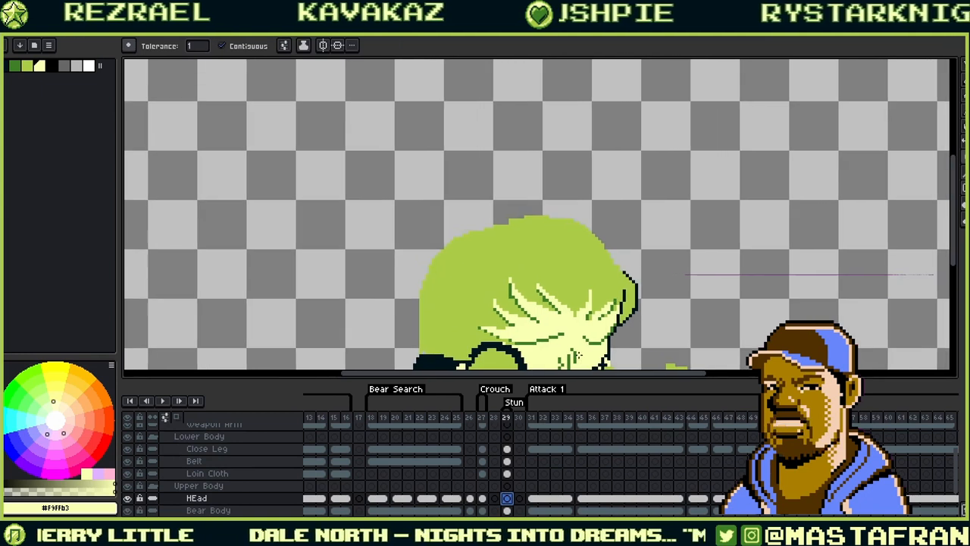
key("b")
left_click(483, 498)
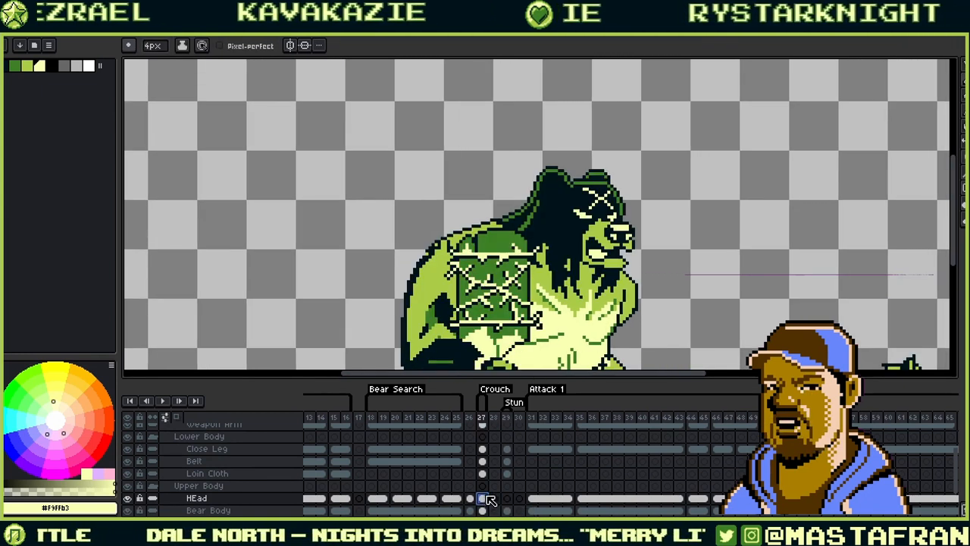
left_click(508, 499)
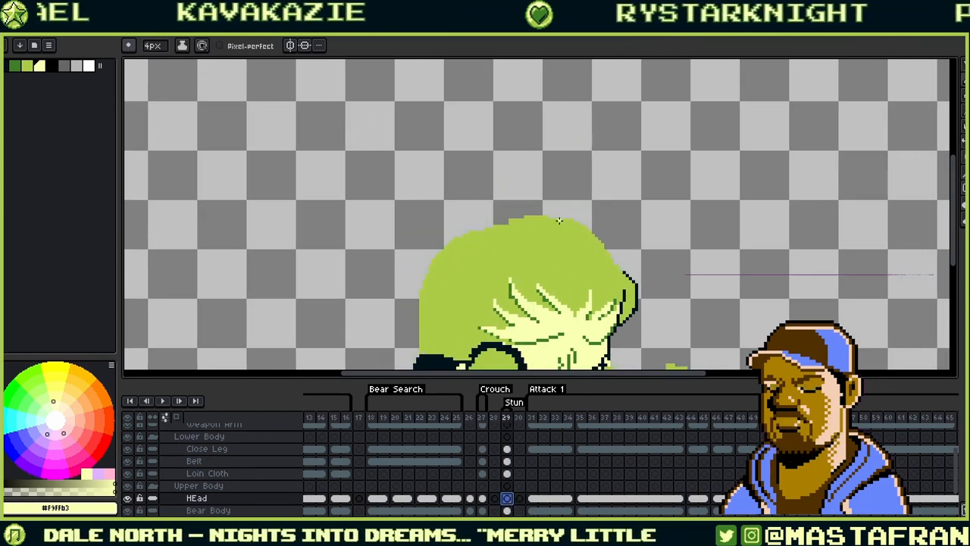
- Draw a dark curved stroke on the head and fill the enclosed hair region with the darkest colour
left_click(7, 65)
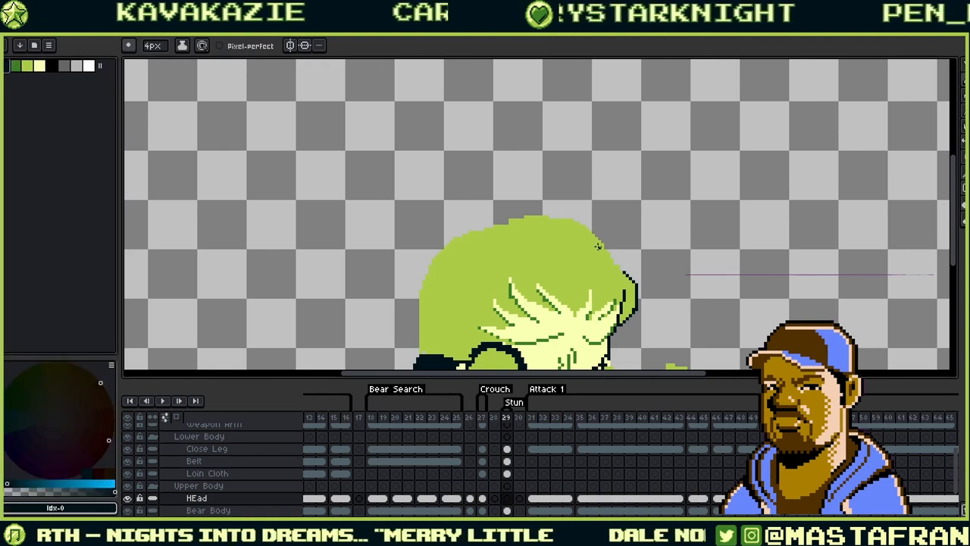
left_click_drag(594, 210, 537, 231)
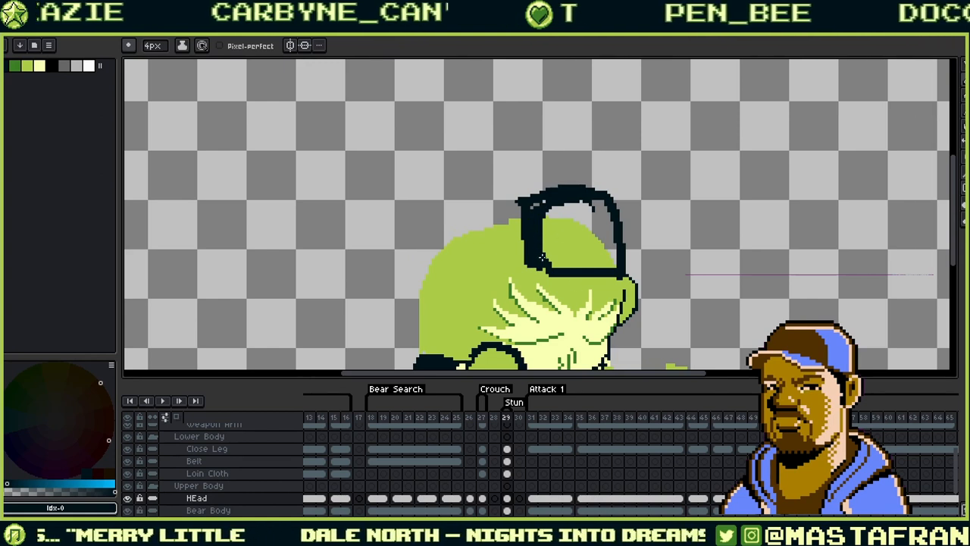
key("g")
left_click(562, 241)
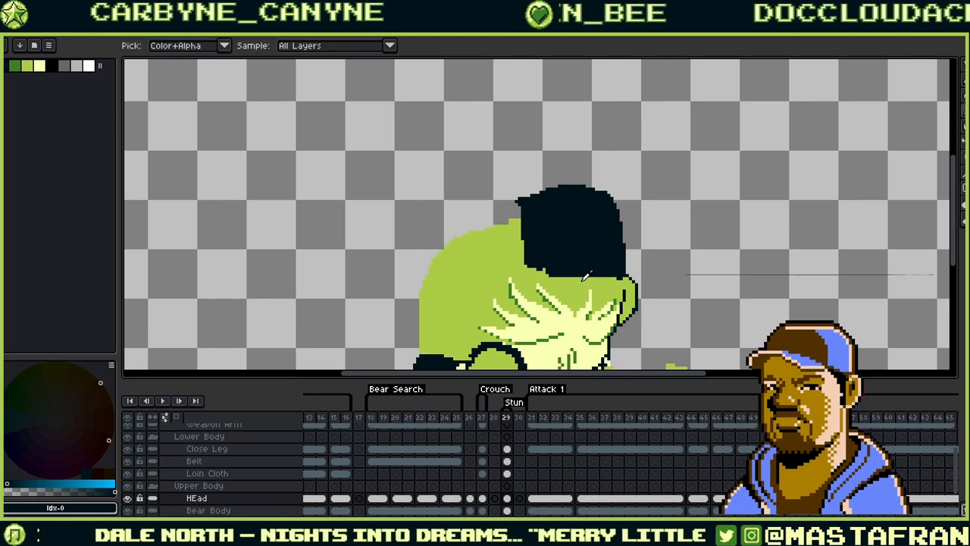
left_click_drag(582, 270, 584, 215)
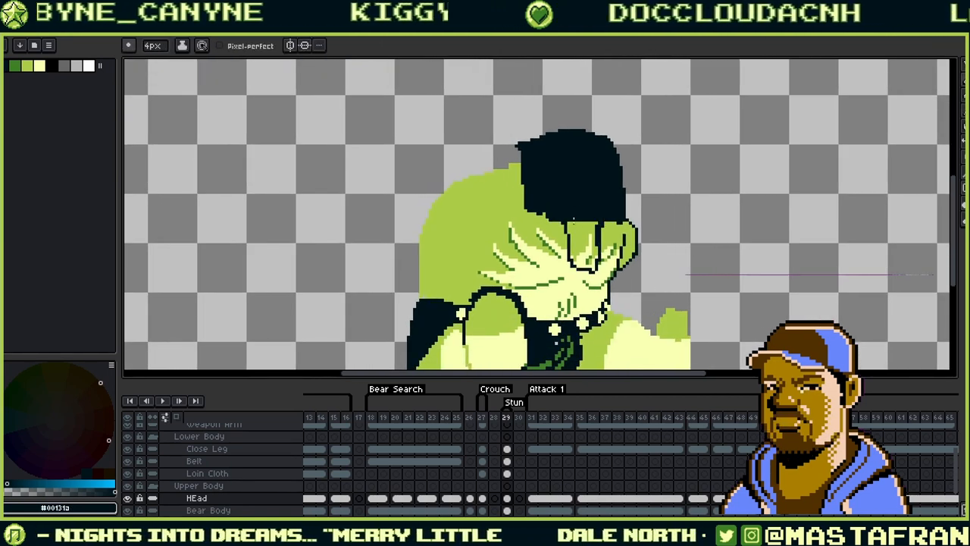
- Sample pale yellow, dark outline, light green and darker green colours from the sprite
left_click(558, 266, "alt")
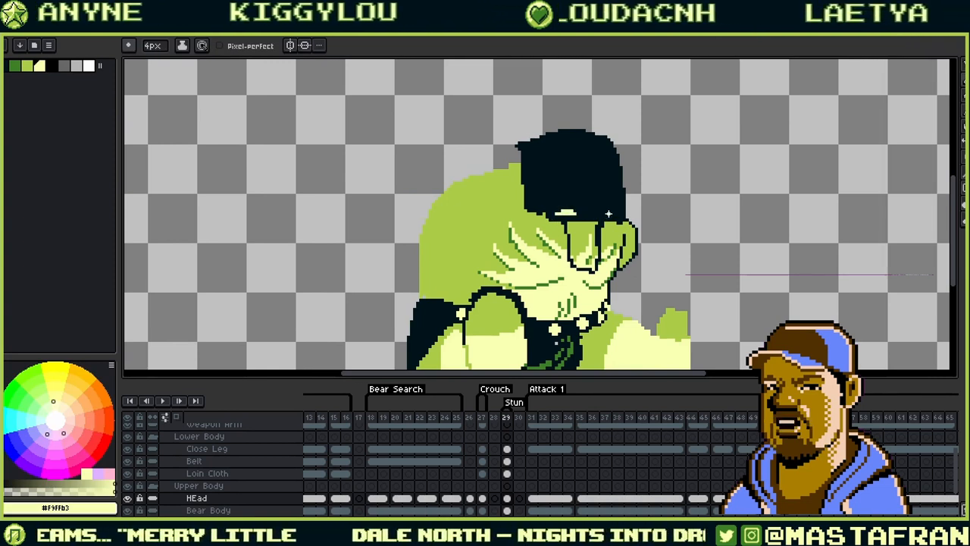
left_click_drag(584, 258, 582, 322)
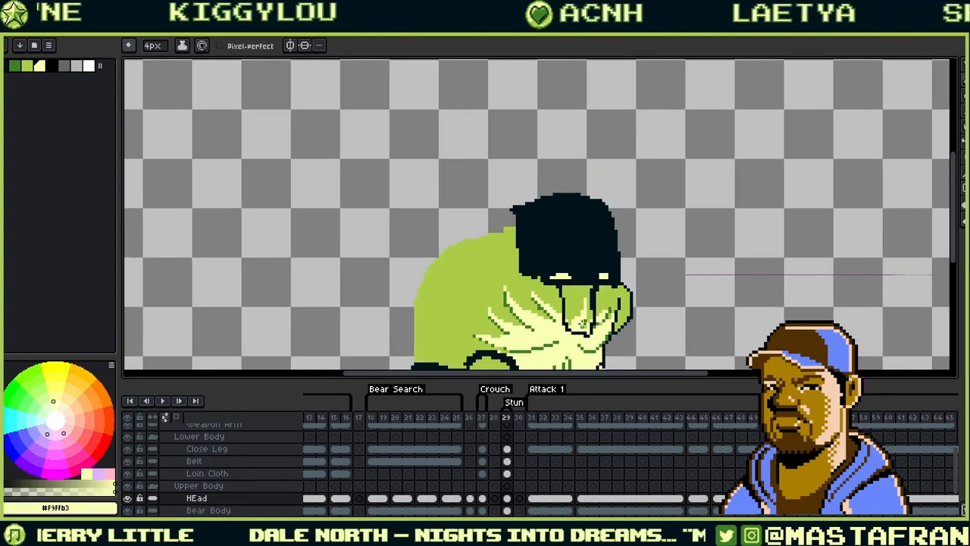
left_click(599, 291, "alt")
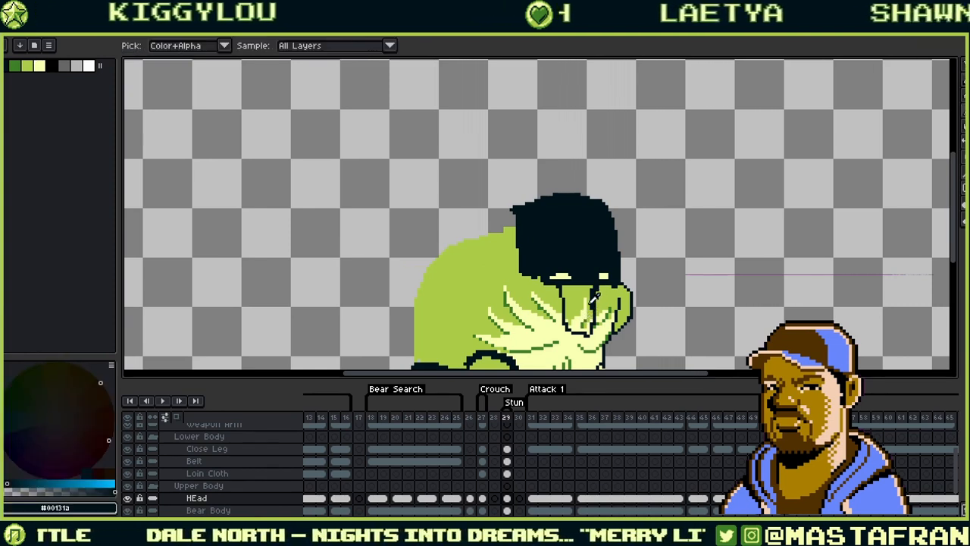
left_click(584, 306, "alt")
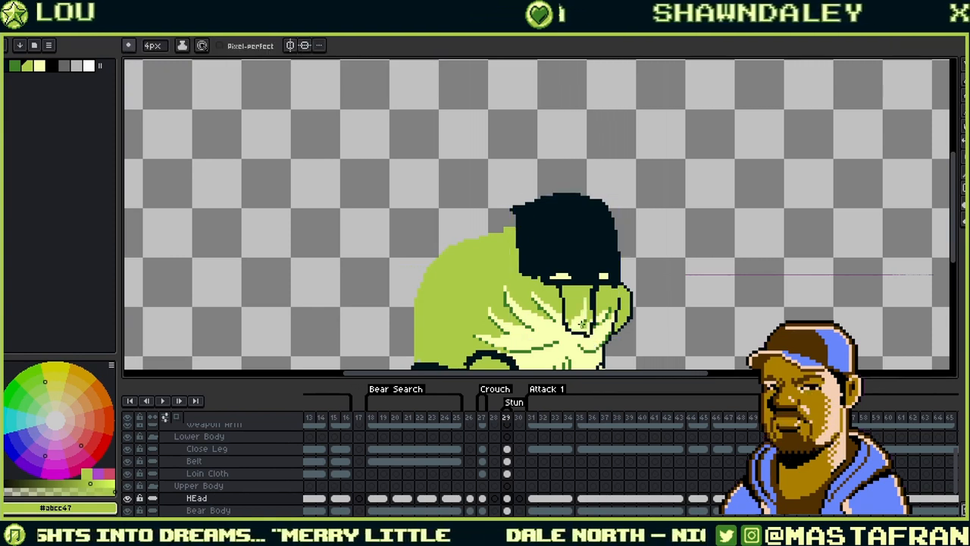
key("g")
key("b")
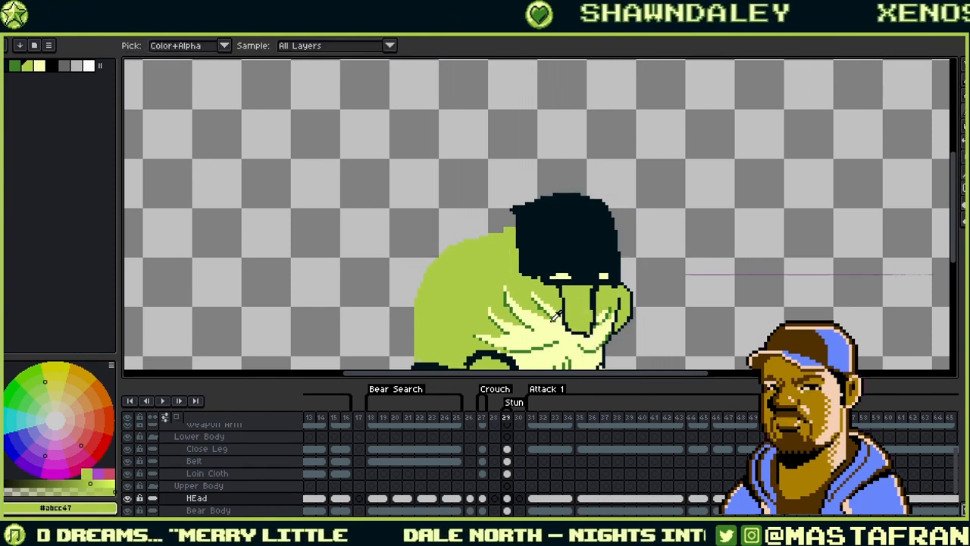
left_click(533, 347, "alt")
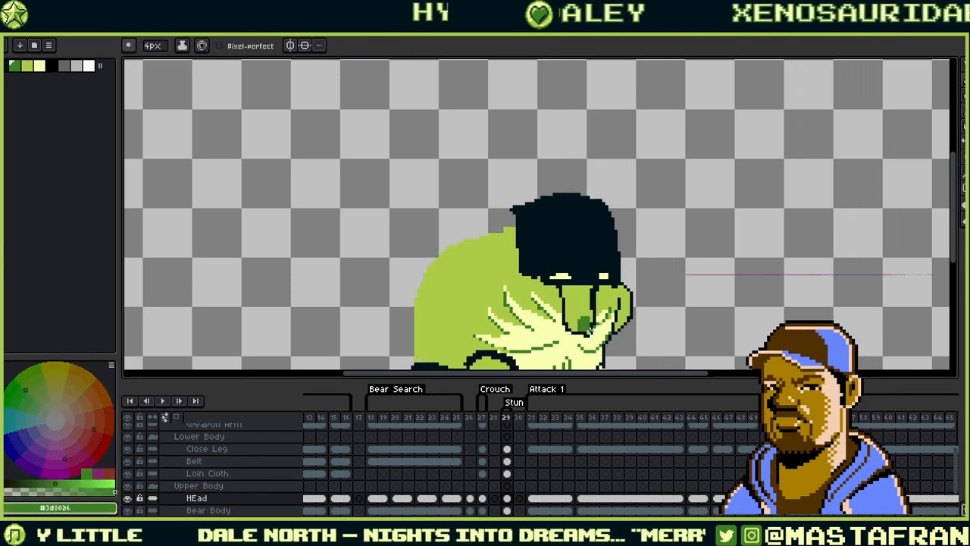
- Compare frame 29 with the earlier frames, then show the head layer's bounds for moving
key("Left")
key("Left")
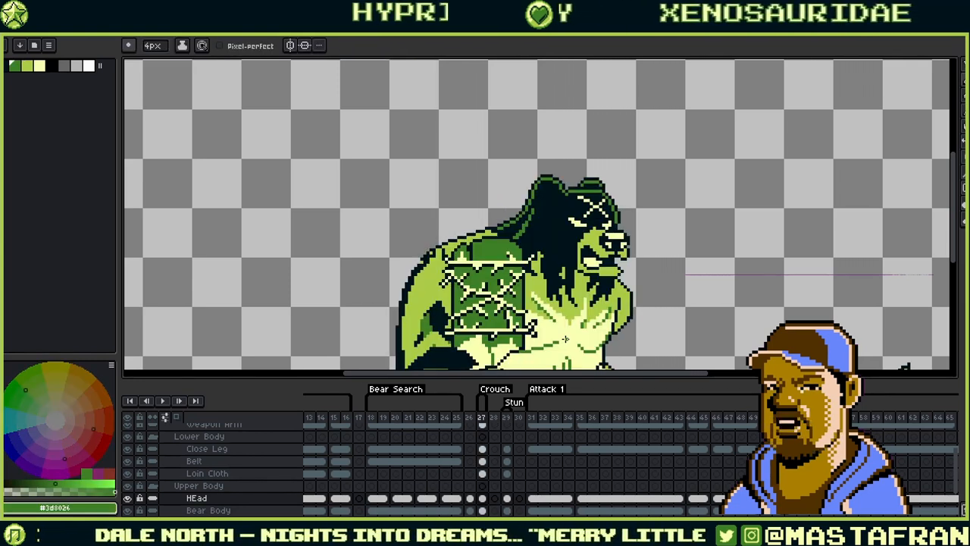
key("Right")
key("Right")
left_click_drag(604, 270, 701, 202)
left_click_drag(732, 292, 673, 263)
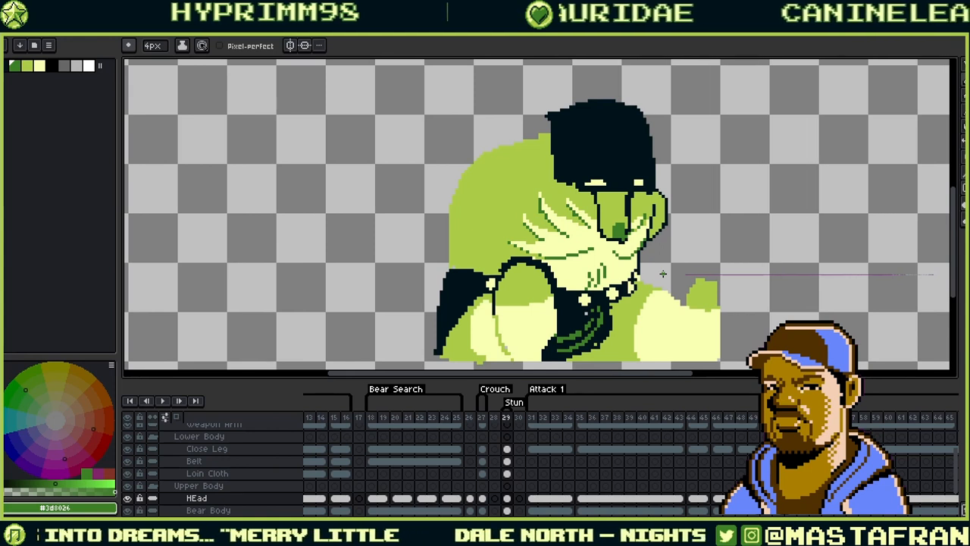
key("Left")
key("Left")
key("Left")
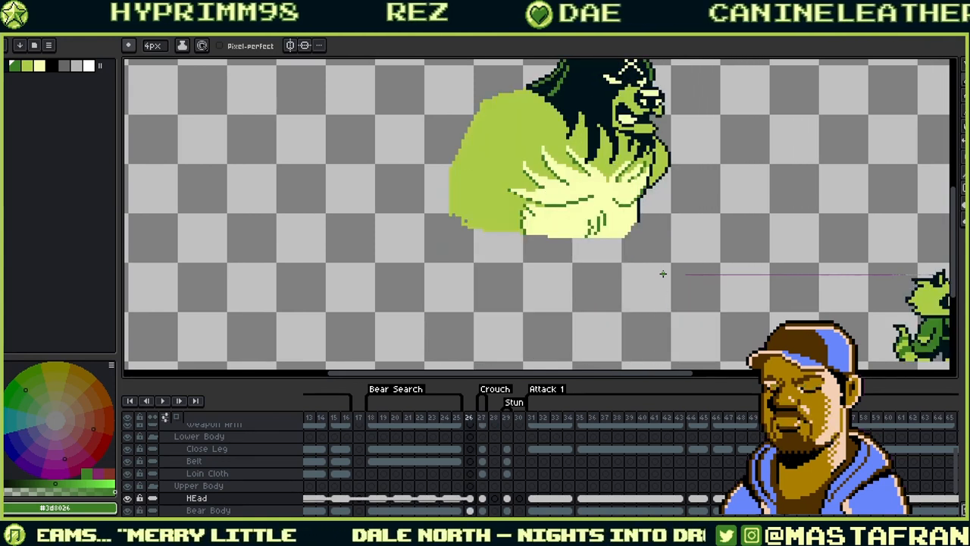
key("Right")
key("Right")
key("Right")
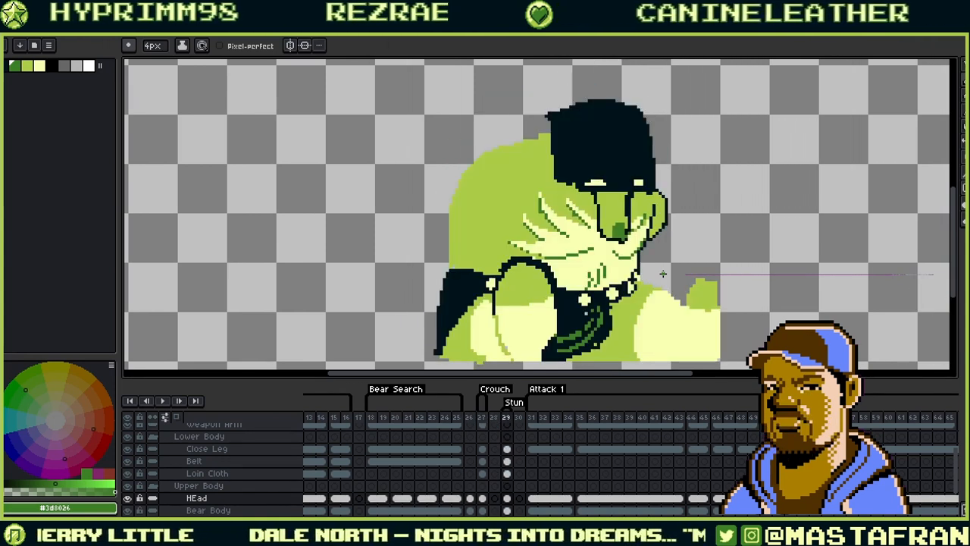
scroll(663, 274, "down", 1)
scroll(674, 228, "down", 2)
scroll(684, 201, "up", 2)
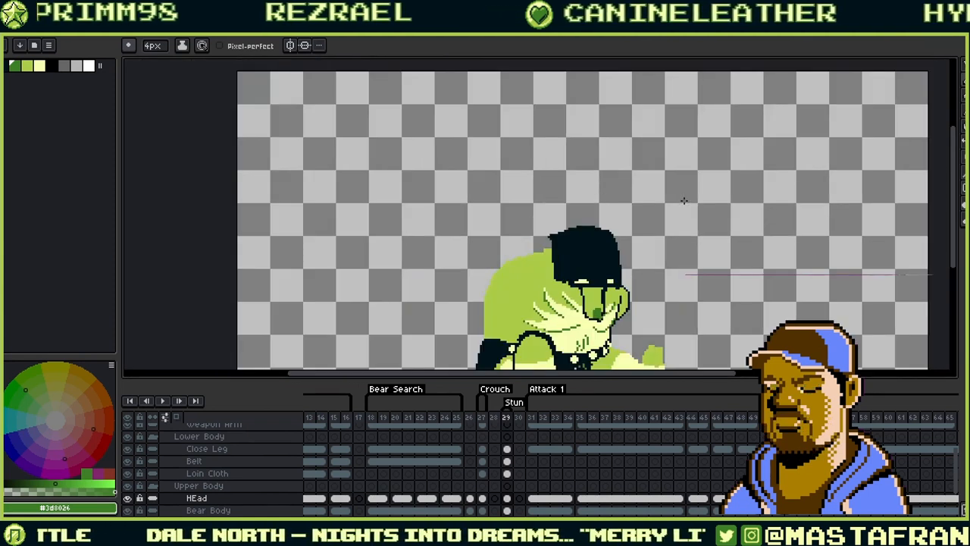
left_click_drag(658, 235, 682, 197)
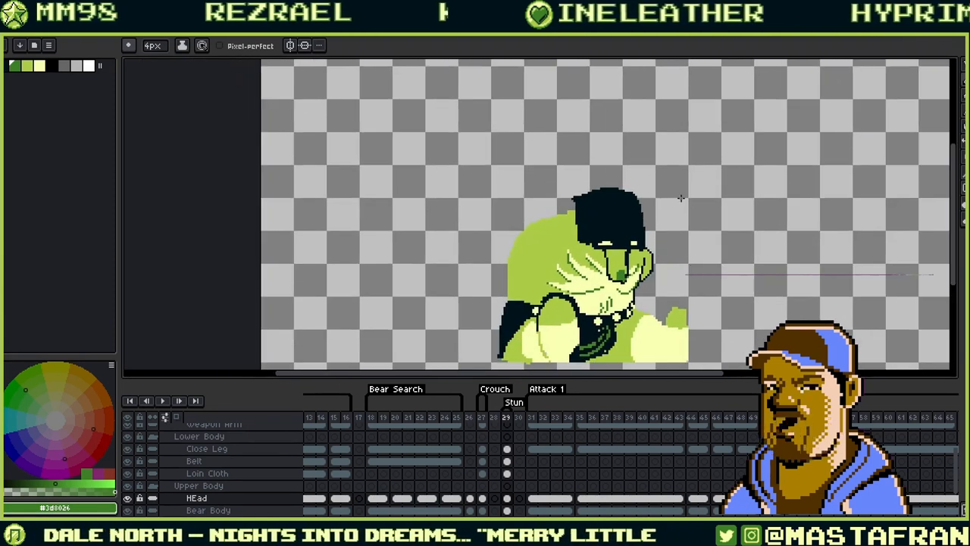
key("ctrl+t")
- Move the ogre's head down a few pixels and return to the 4px pencil
left_click_drag(637, 233, 641, 249)
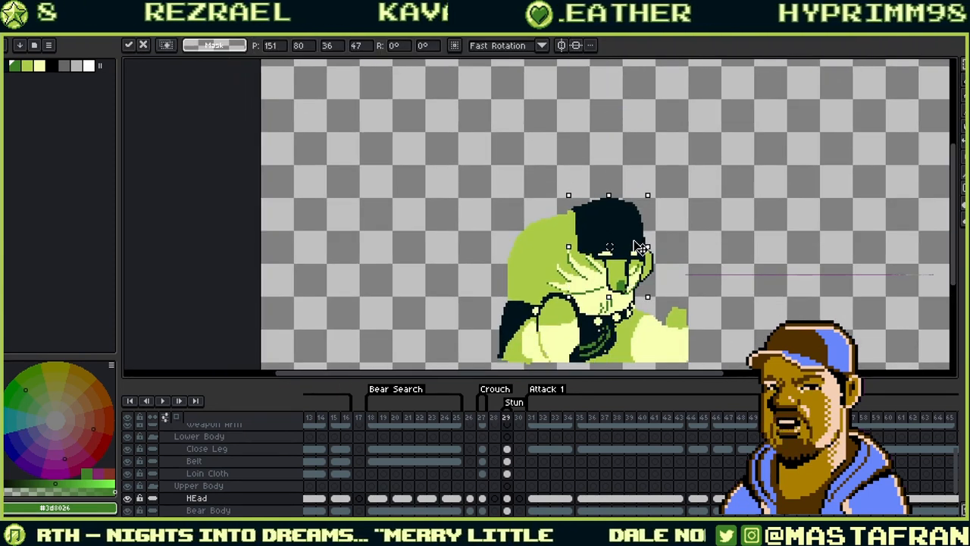
left_click(654, 239)
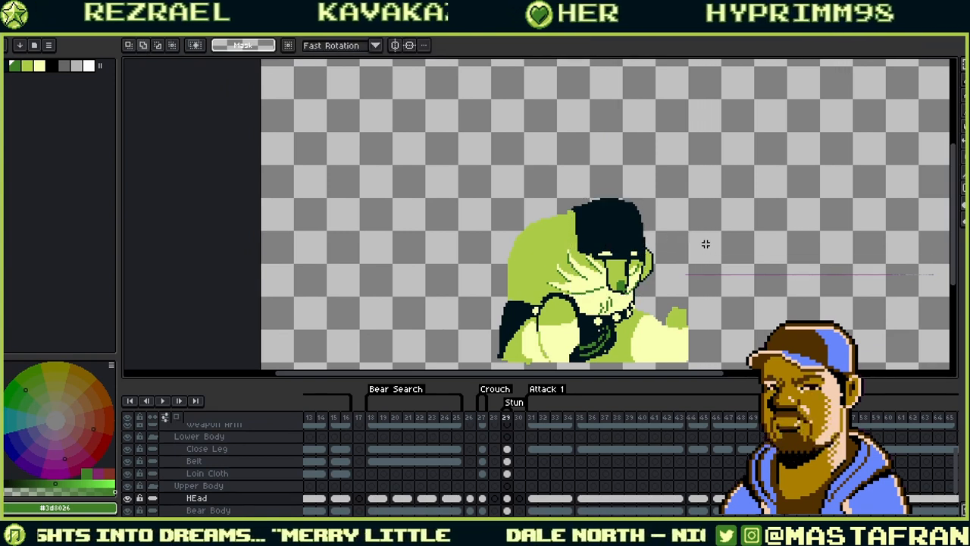
left_click_drag(706, 244, 730, 226)
key("b")
left_click_drag(637, 205, 667, 212)
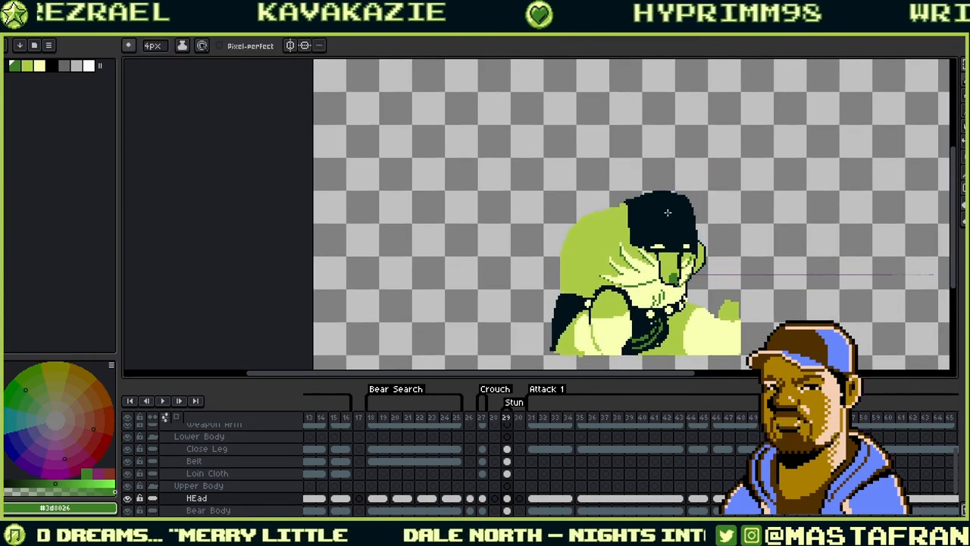
scroll(668, 212, "up", 1)
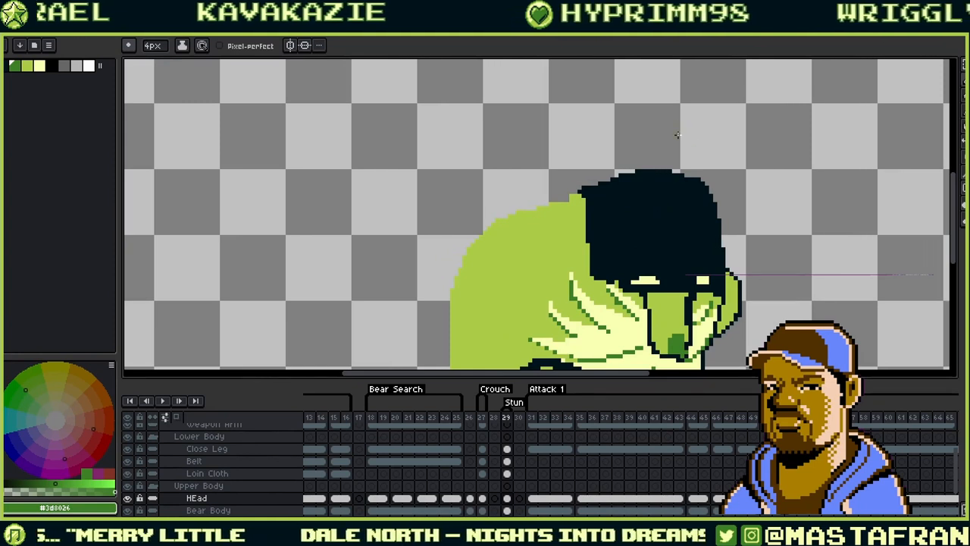
- Try dark strokes along the top of the head, then undo them
key("ctrl+z")
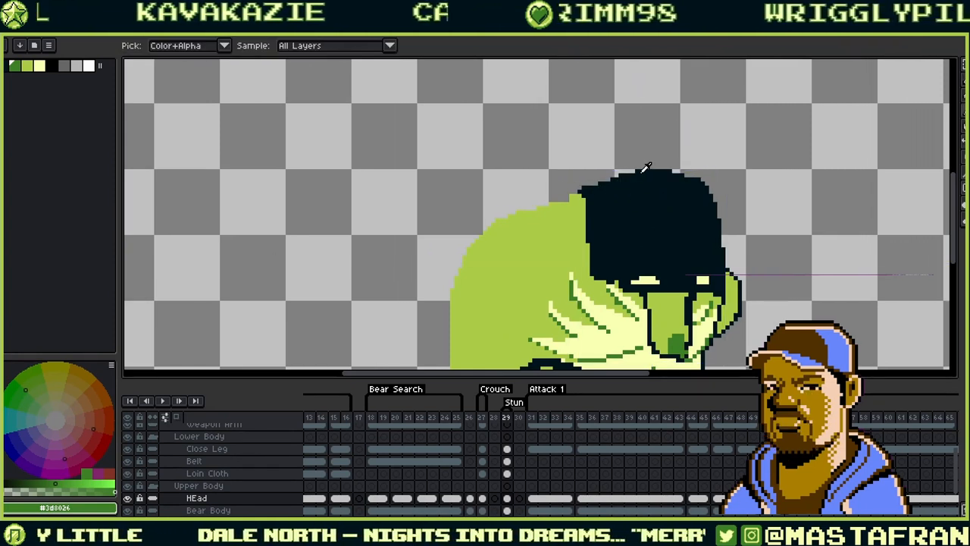
left_click(642, 174, "alt")
left_click_drag(562, 174, 611, 174)
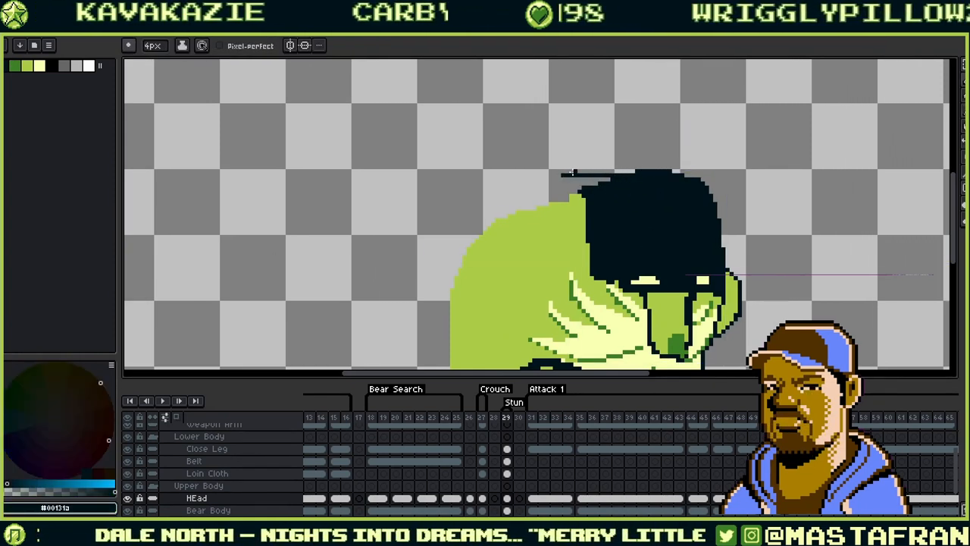
key("ctrl+z")
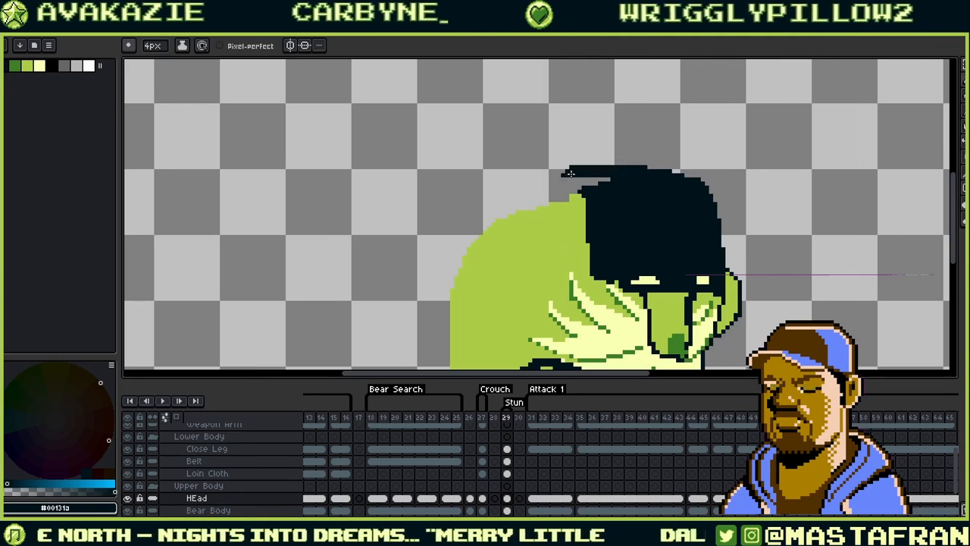
key("ctrl+z")
left_click_drag(562, 173, 638, 171)
key("ctrl+z")
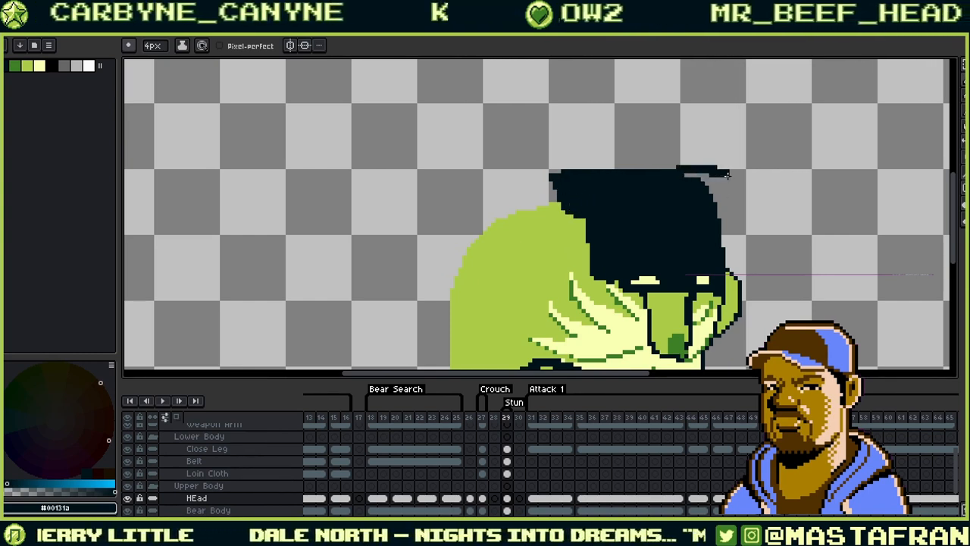
key("ctrl+z")
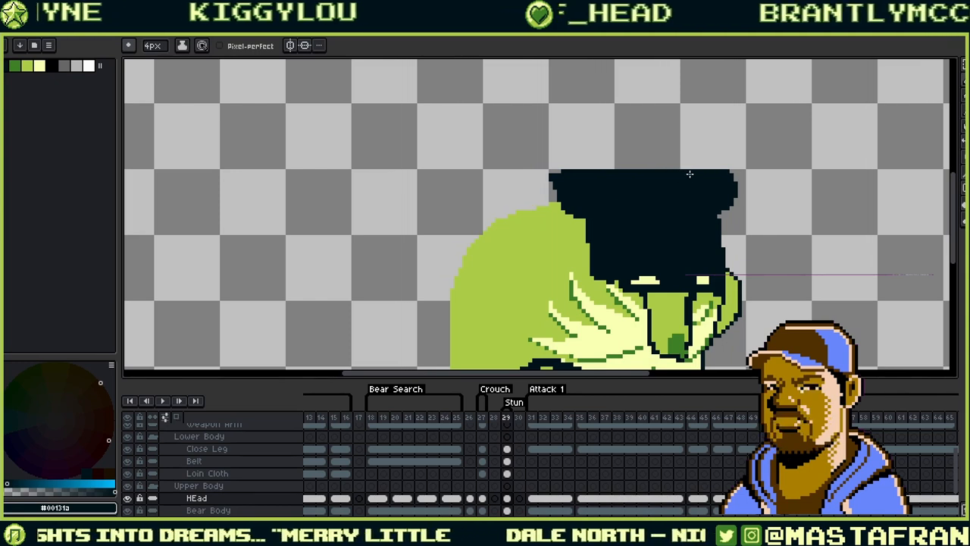
- Edge the top and right side of the dark hair with darker green
key("i")
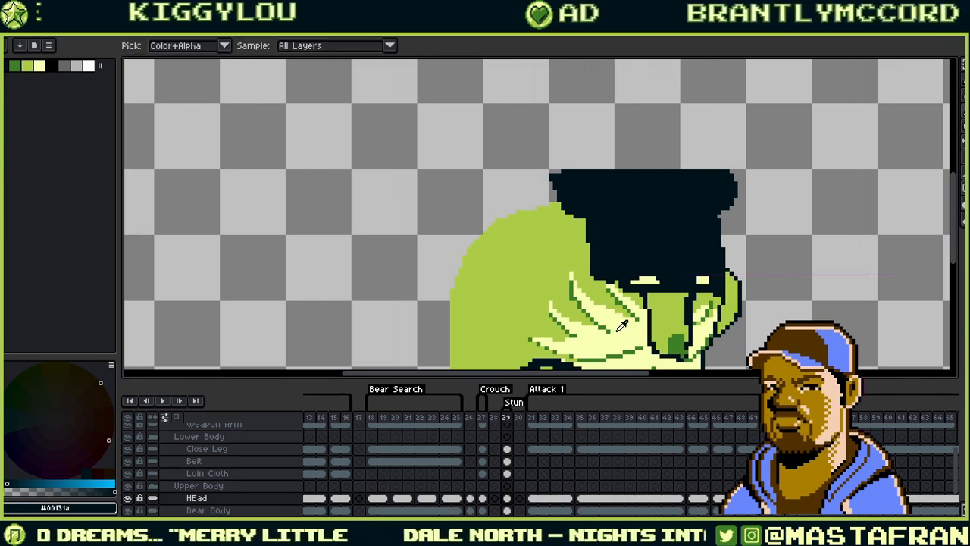
left_click(623, 296)
left_click(556, 177)
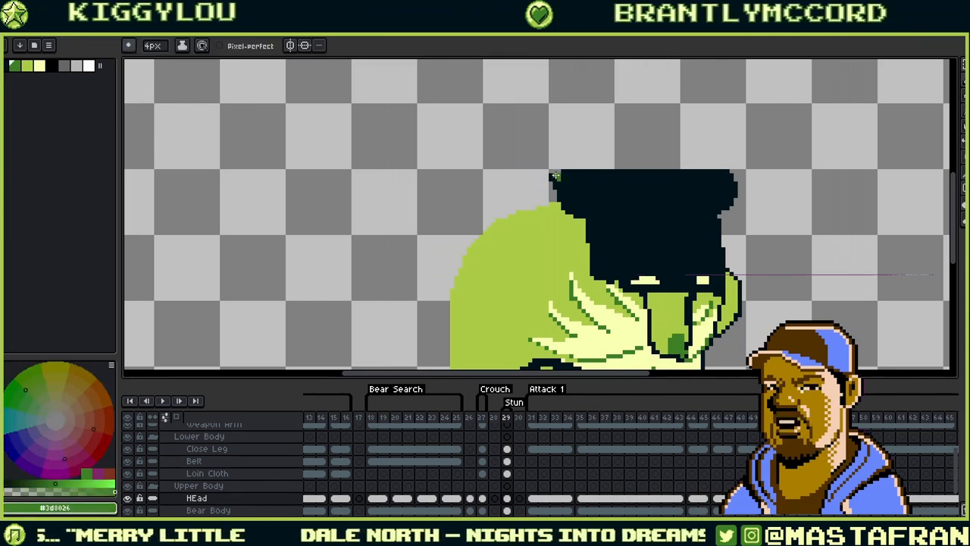
key("v")
key("b")
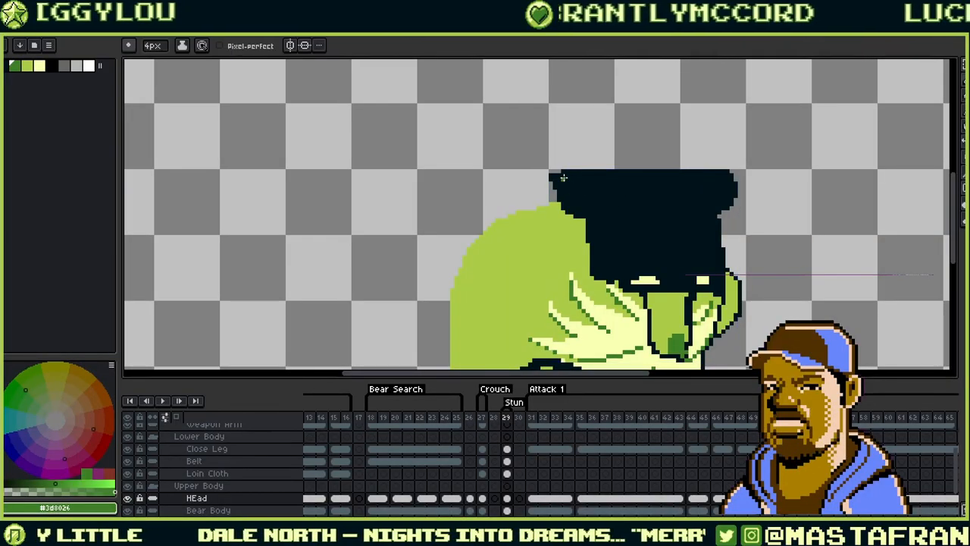
mouse_move(562, 177)
left_mouse_down()
mouse_move(721, 175)
mouse_move(730, 196)
left_mouse_up()
left_click_drag(565, 182, 698, 179)
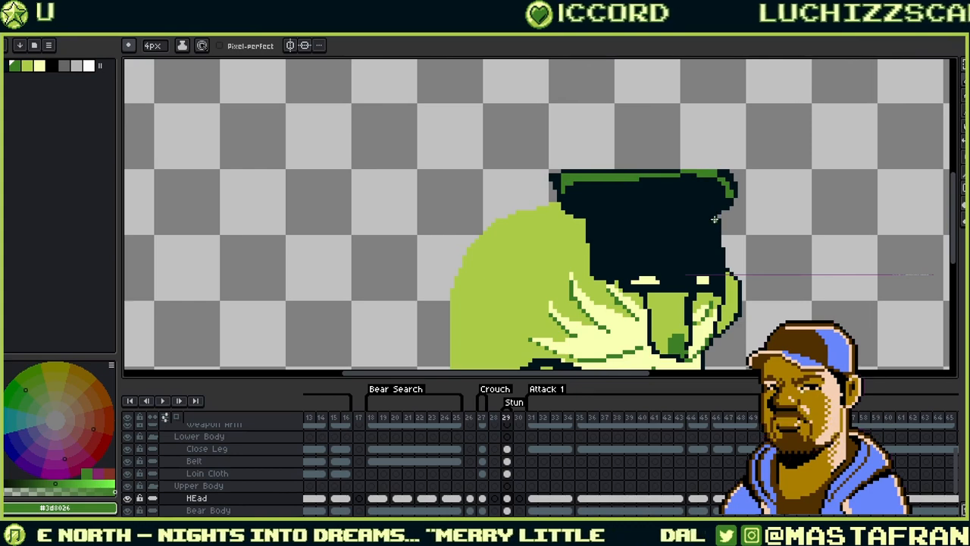
left_click_drag(713, 226, 701, 180)
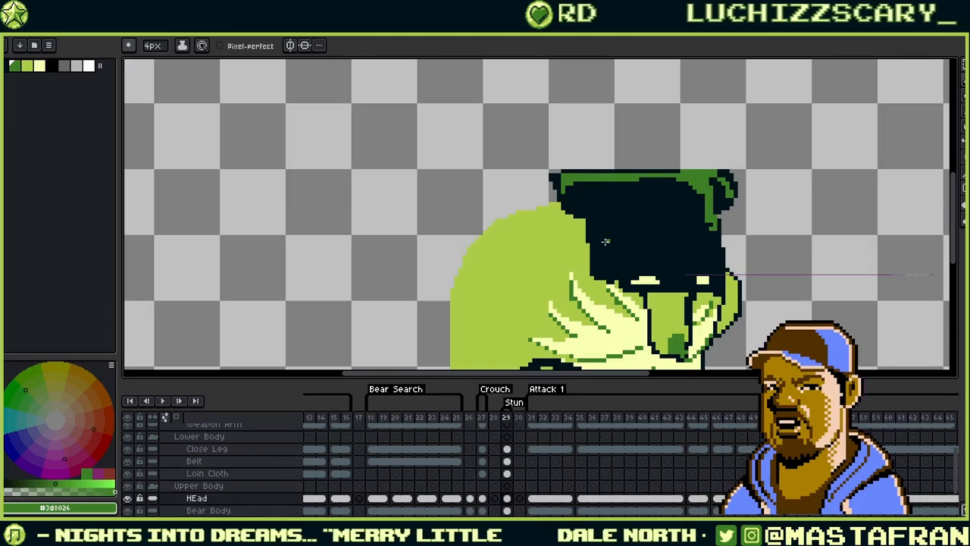
- Paint a second pale-yellow diagonal stroke to complete the X, then step back to frame 28
left_click(653, 279, "alt")
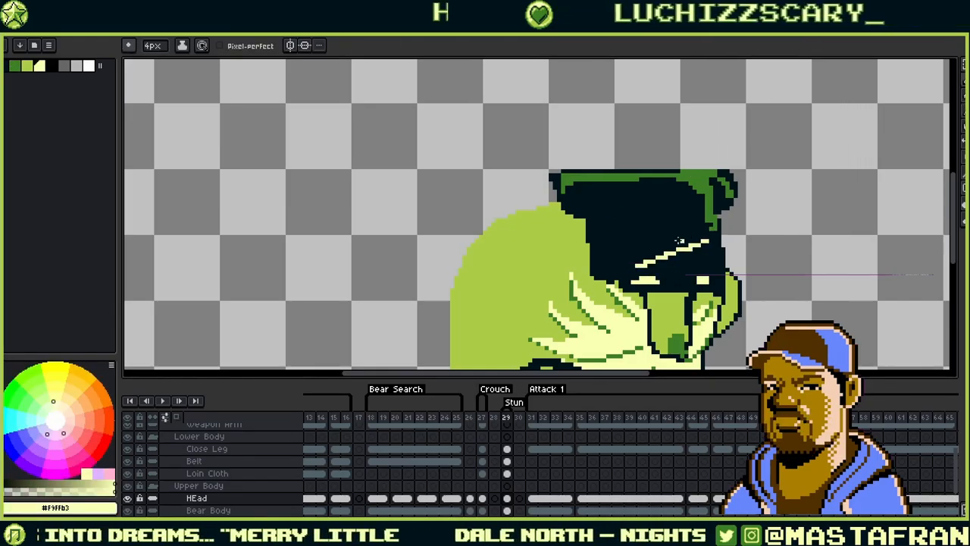
mouse_move(648, 240)
left_mouse_down()
mouse_move(715, 268)
mouse_move(562, 199)
left_mouse_up()
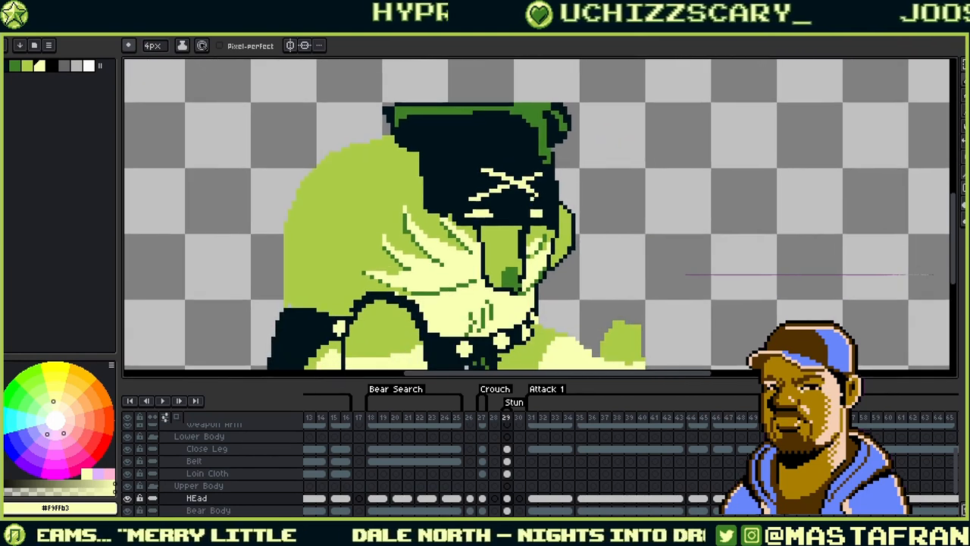
scroll(582, 222, "down", 1)
scroll(589, 211, "down", 2)
scroll(597, 206, "up", 2)
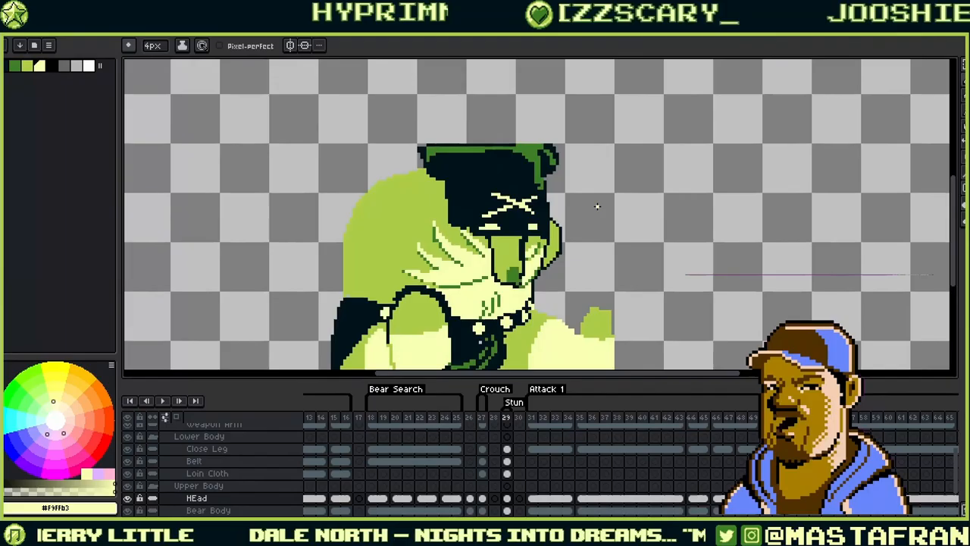
key("Left")
key("Right")
key("Left")
key("Right")
key("Left")
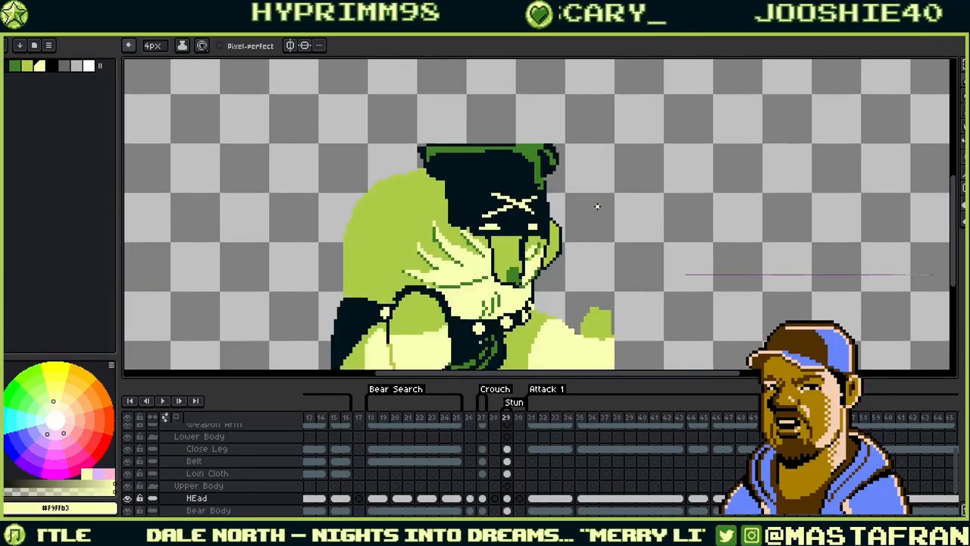
scroll(563, 162, "down", 3)
key("Right")
key("Left")
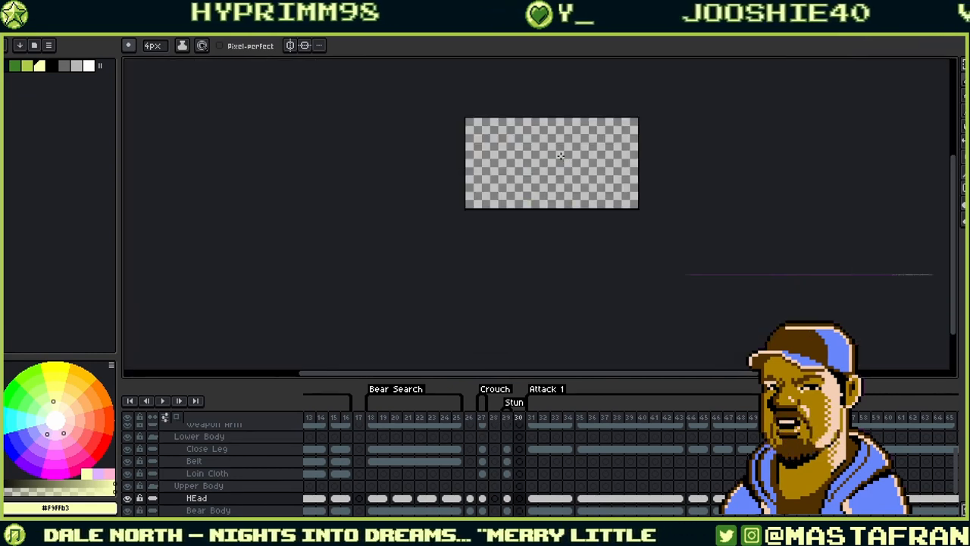
scroll(563, 161, "up", 2)
key("Right")
key("Left")
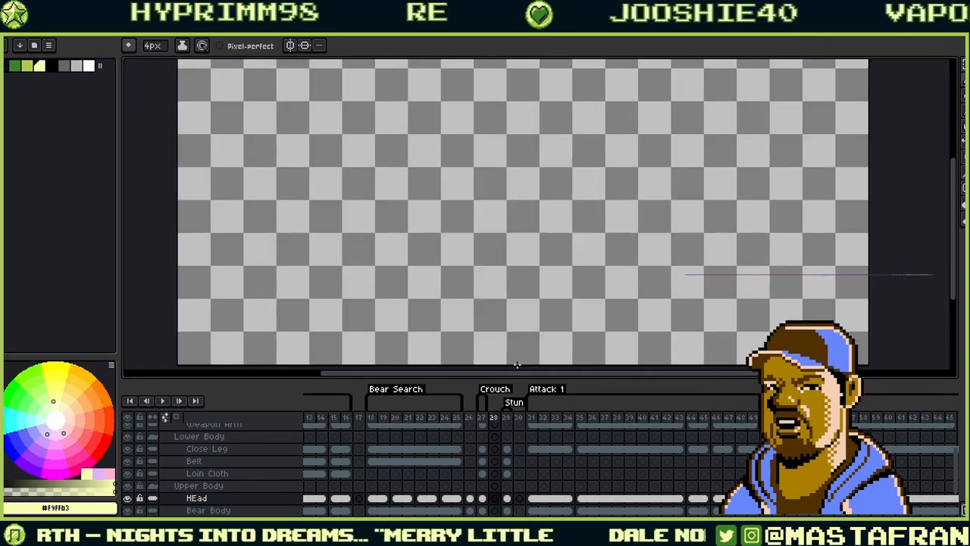
key("Left")
key("Right")
key("Right")
key("Left")
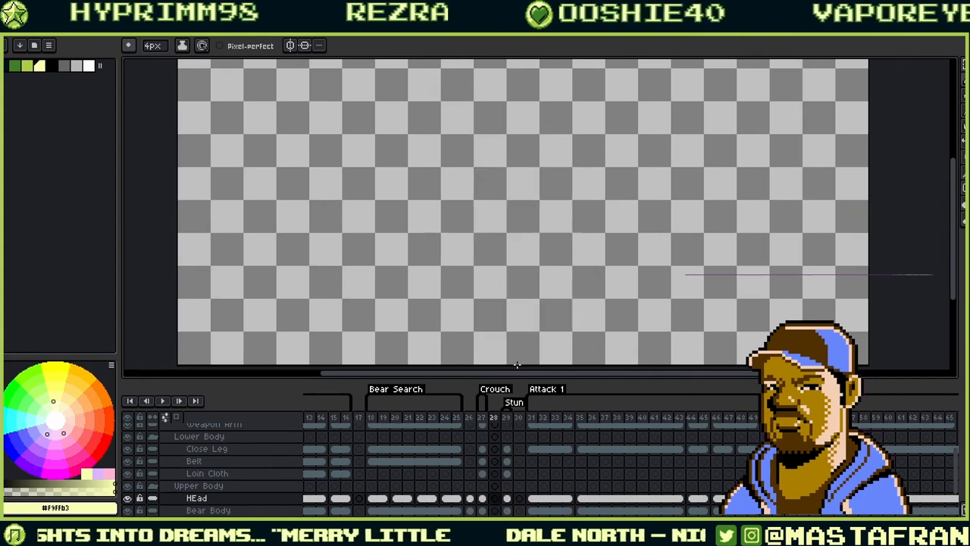
key("Left")
key("Right")
key("Right")
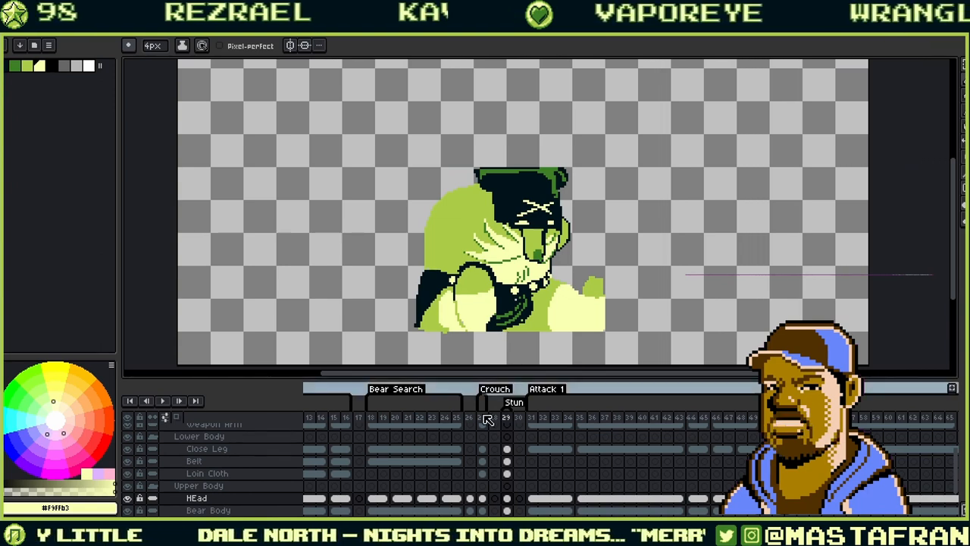
scroll(504, 463, "down", 2)
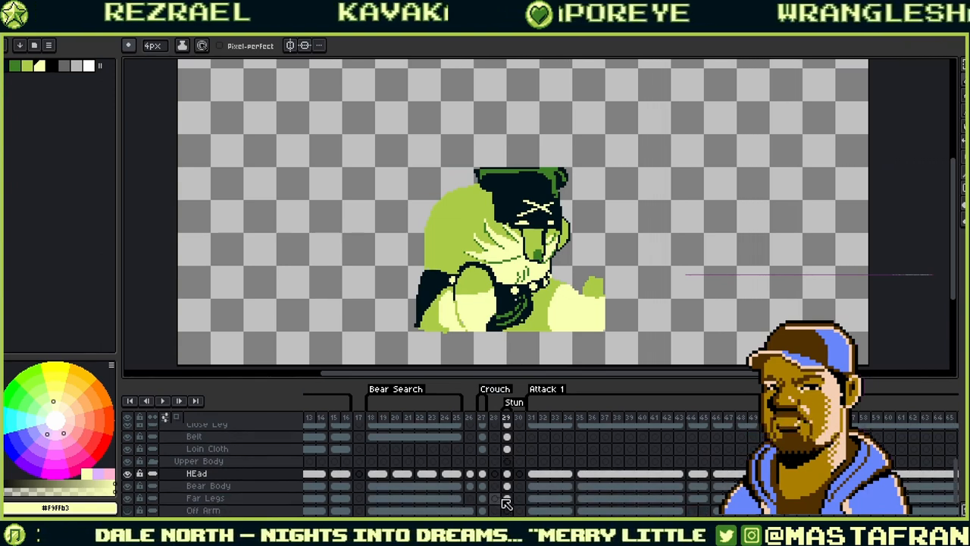
- Apply an Outline effect in palette colour index 0 to the frame 29 Far Legs cel
left_click(497, 498)
left_click(508, 498)
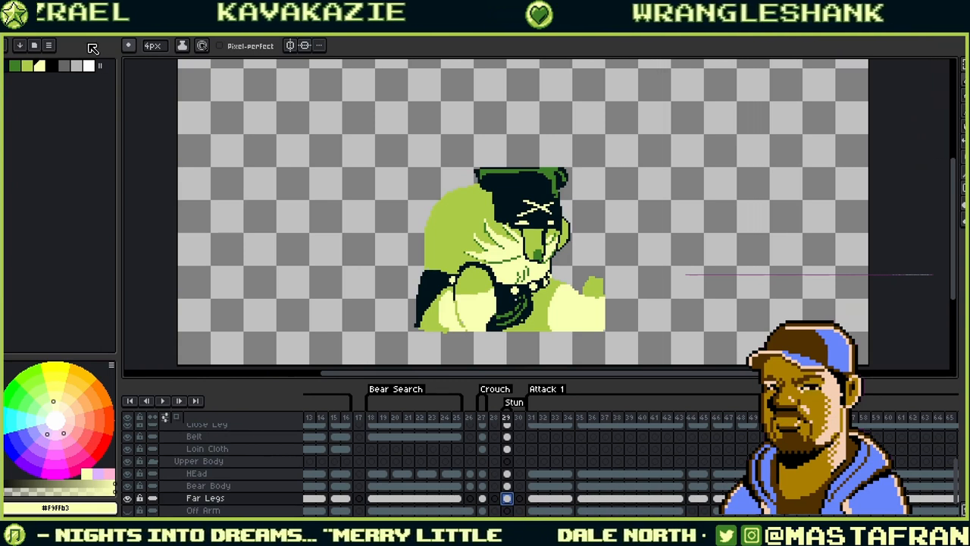
key("shift+o")
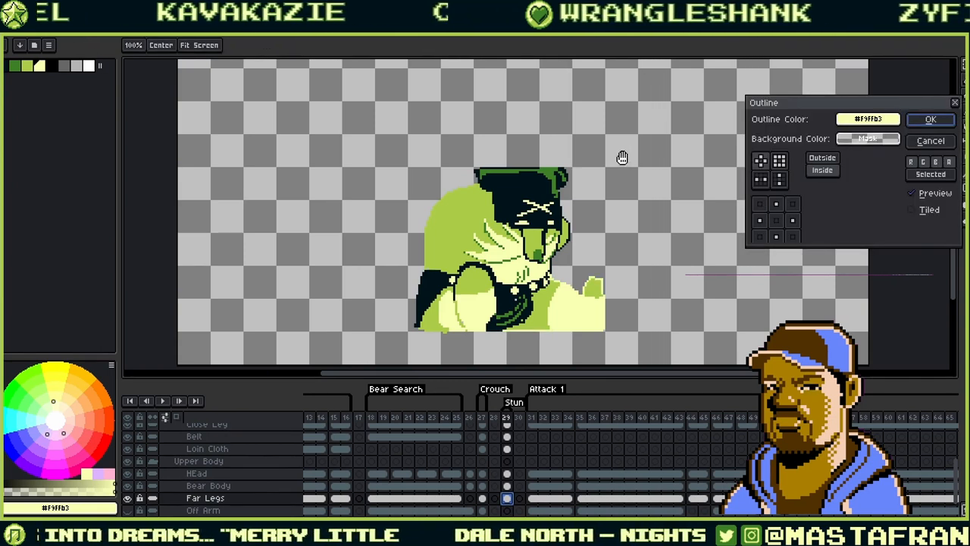
left_click(868, 119)
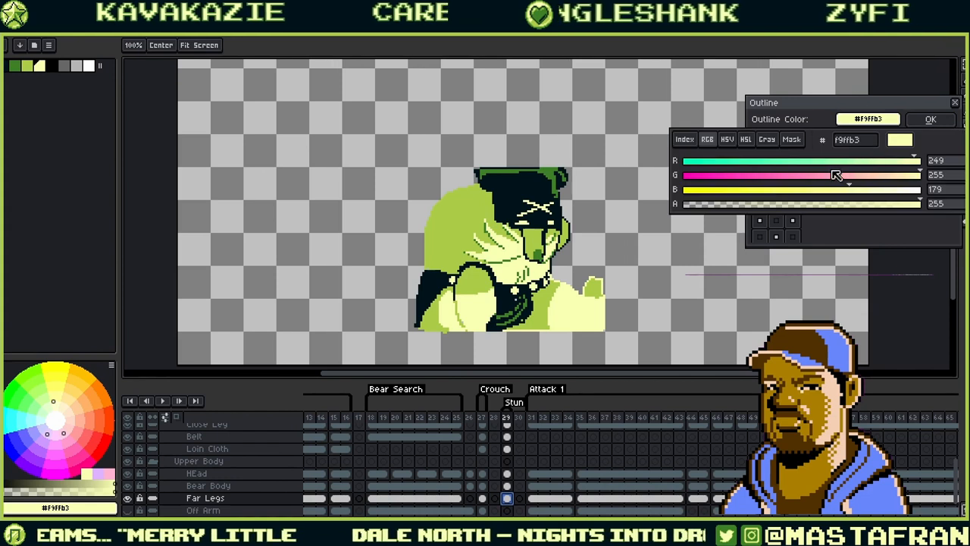
left_click(685, 140)
left_click(689, 160)
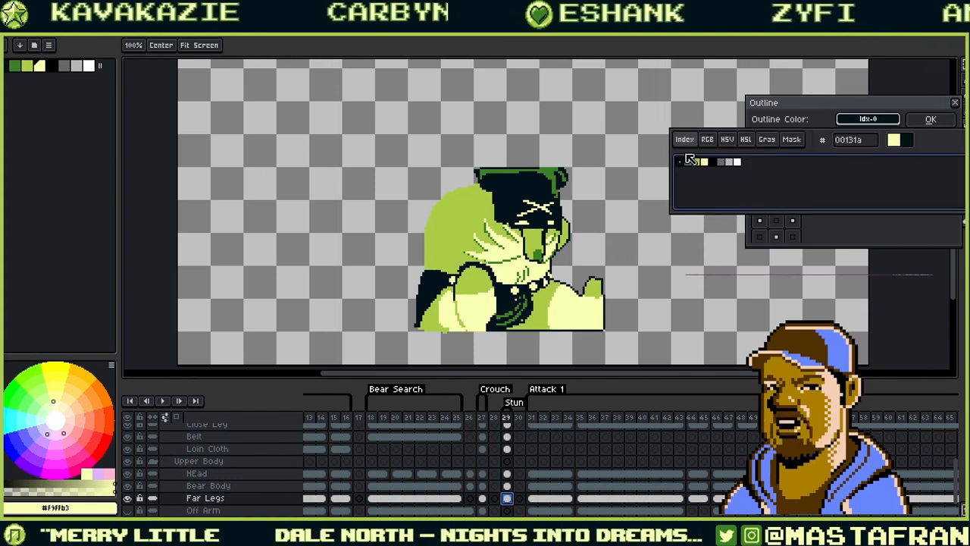
left_click(919, 121)
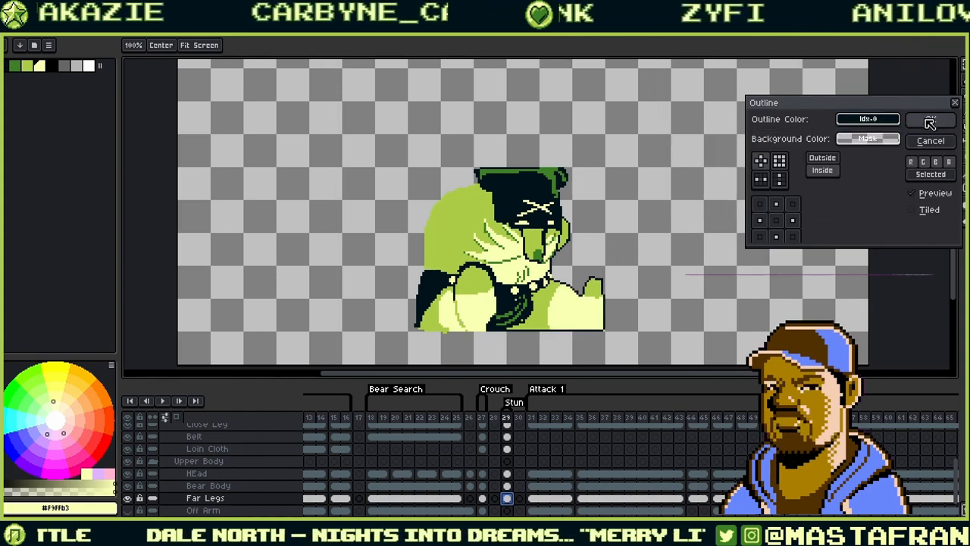
left_click(923, 116)
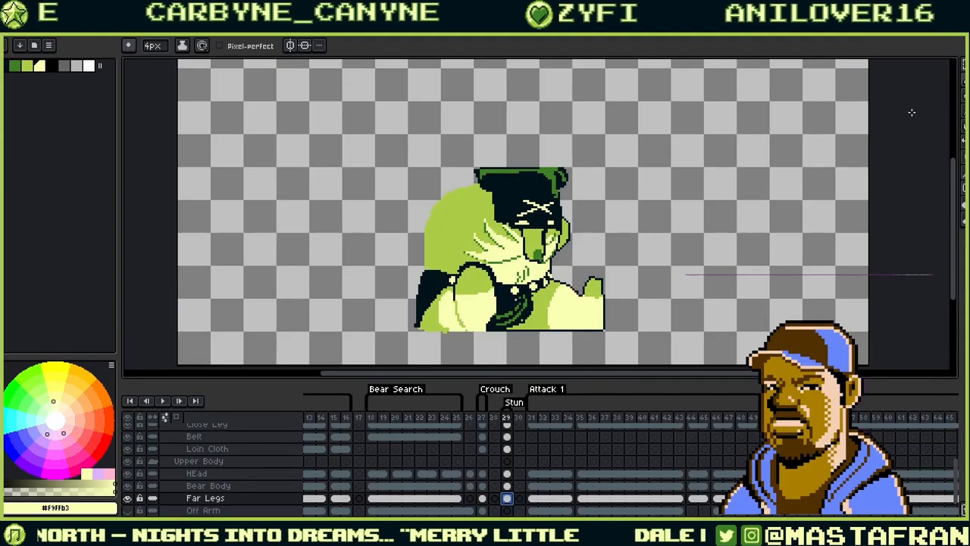
- Flip between the standing pose on frame 25 and the crouch poses through frame 30
key("Left")
key("Left")
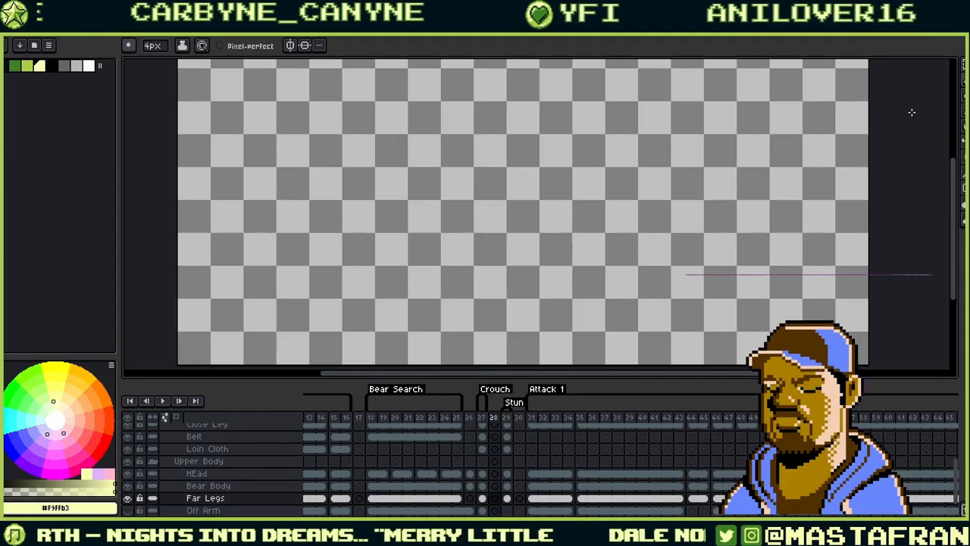
key("Right")
key("Right")
key("Right")
key("Right")
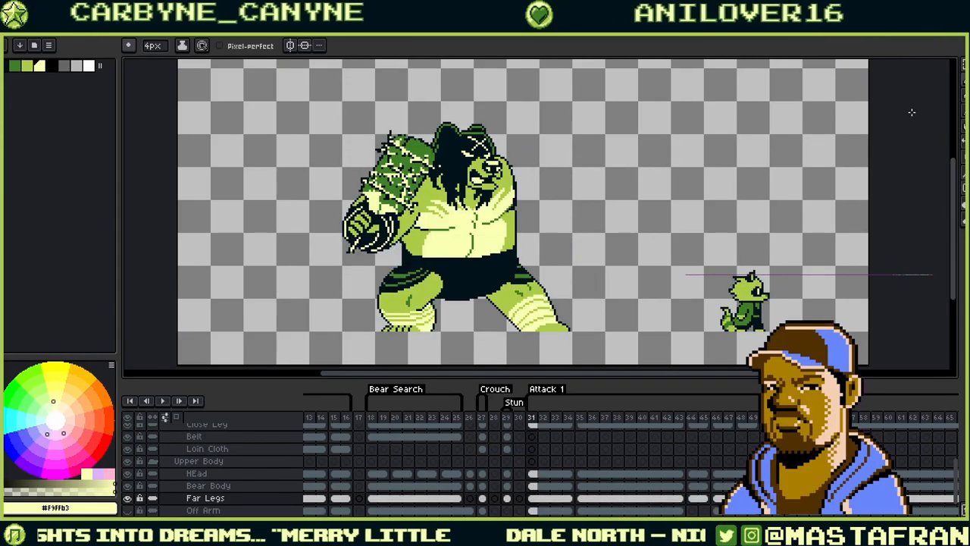
key("Left")
key("Left")
key("Left")
key("Left")
key("Left")
key("Left")
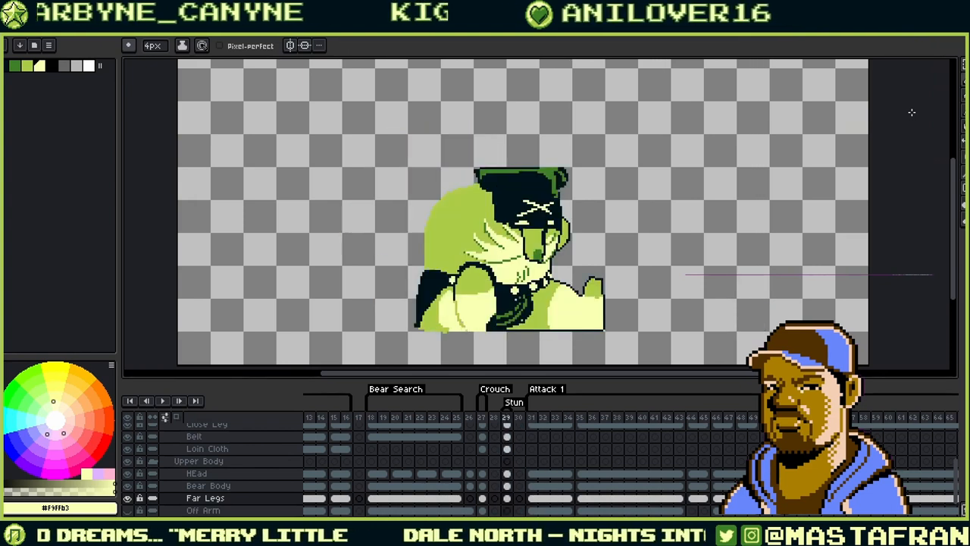
key("Right")
key("Right")
key("Right")
key("Left")
key("Left")
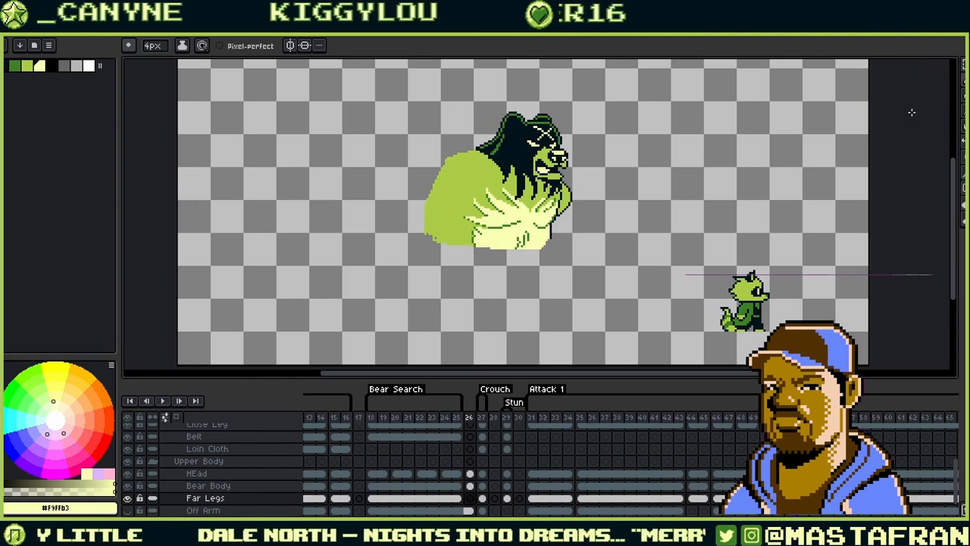
key("Left")
key("Right")
key("Right")
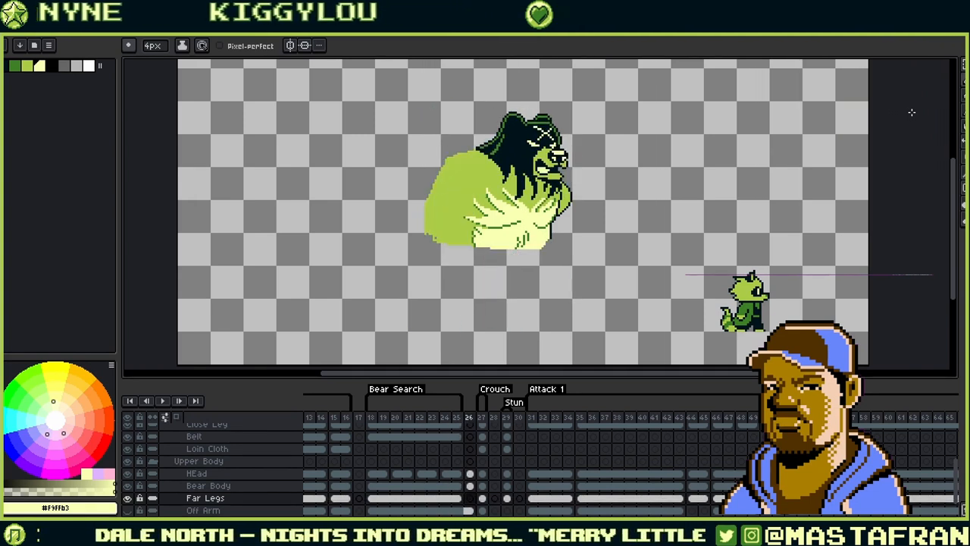
key("Left")
key("Left")
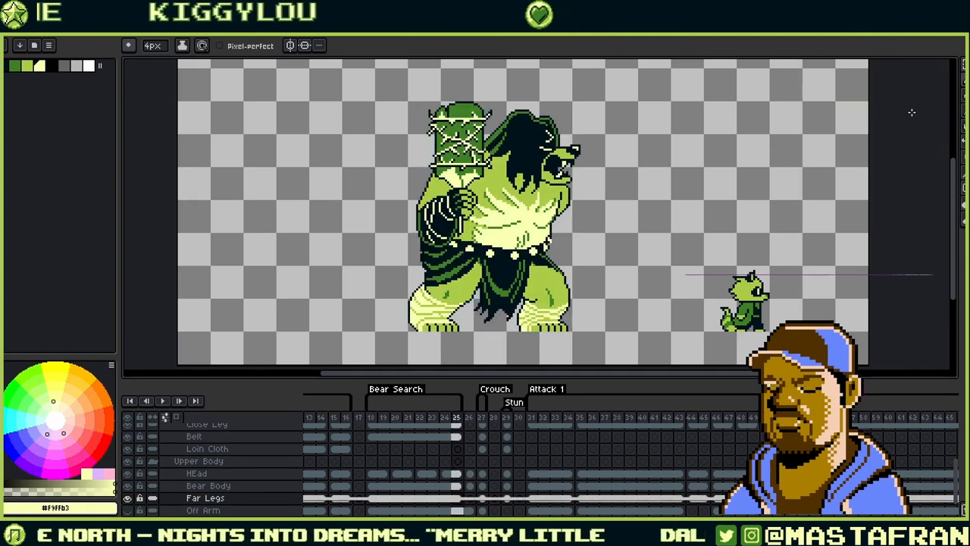
key("Right")
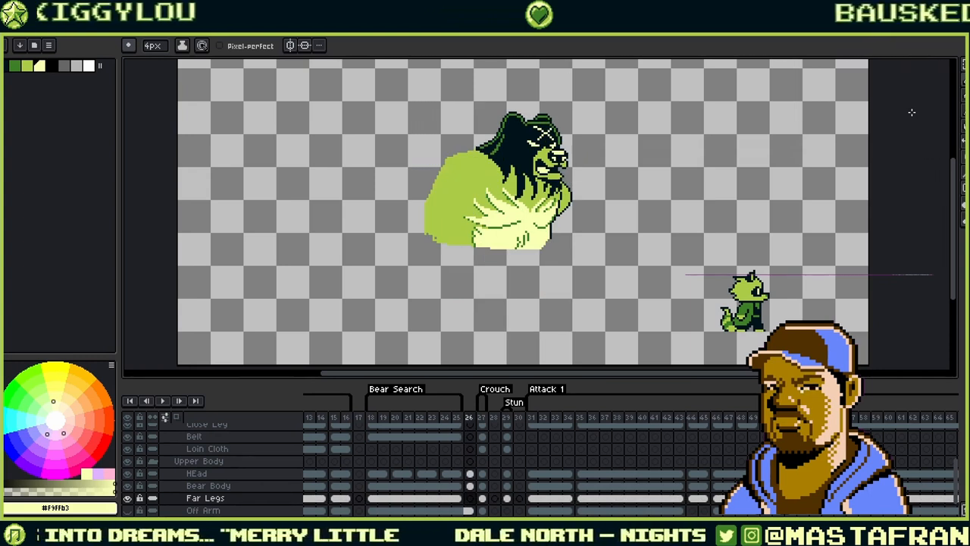
key("Left")
key("Right")
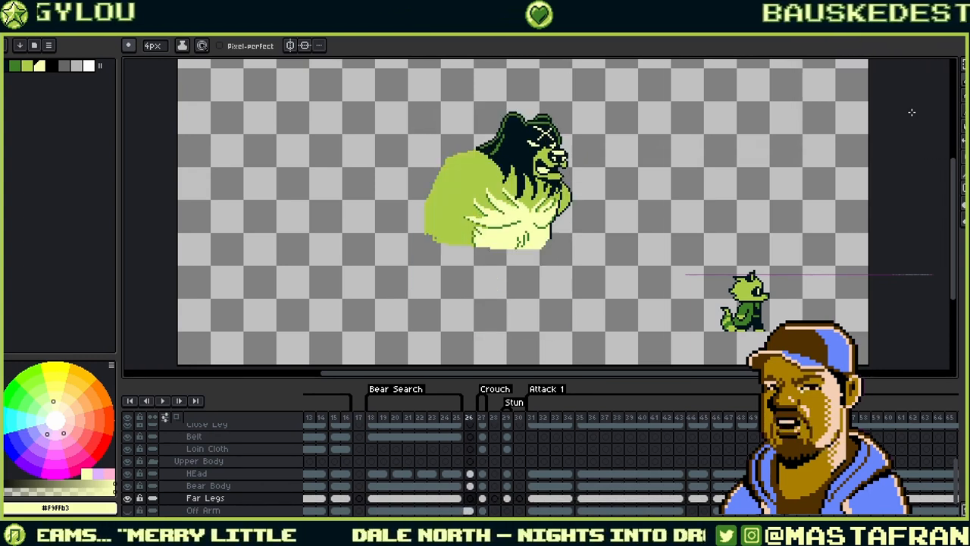
key("Left")
key("Right")
key("Left")
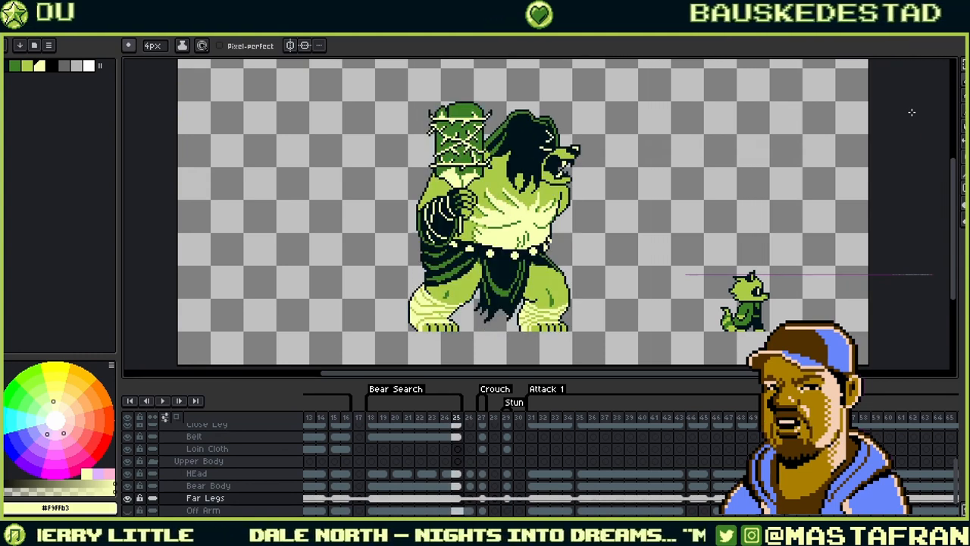
- Step through the Attack 1 club-raise and swing poses, then select the frame 31 Loin Cloth cel
key("Right")
key("Right")
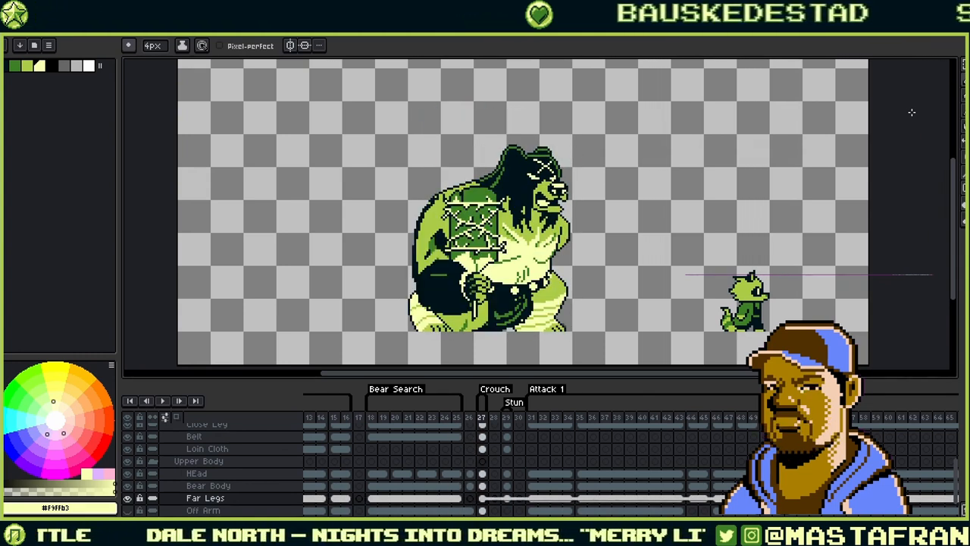
key("Right")
key("Right")
key("Right")
key("Right")
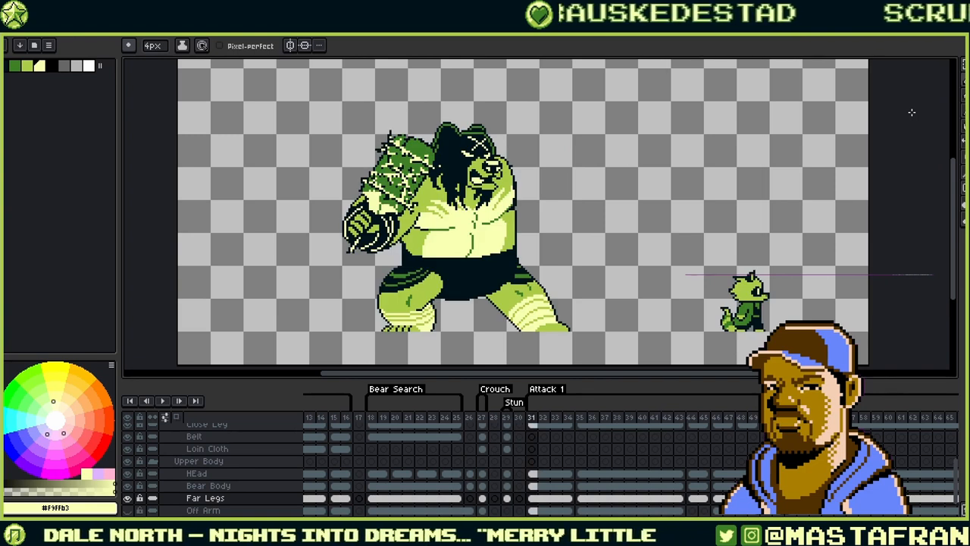
key("Right")
key("Right")
key("Right")
key("Right")
key("Right")
key("Right")
key("Right")
key("Right")
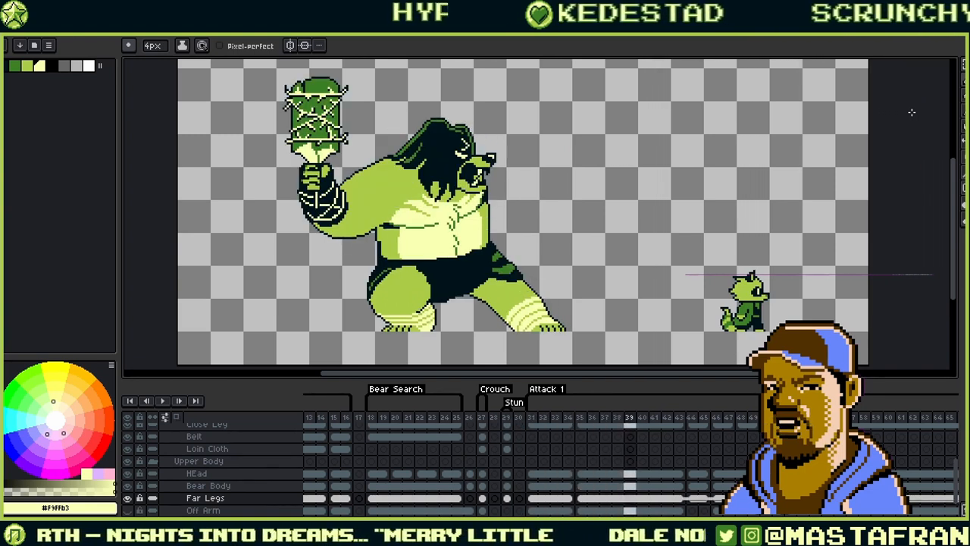
key("Right")
key("Right")
key("Right")
key("Right")
key("Right")
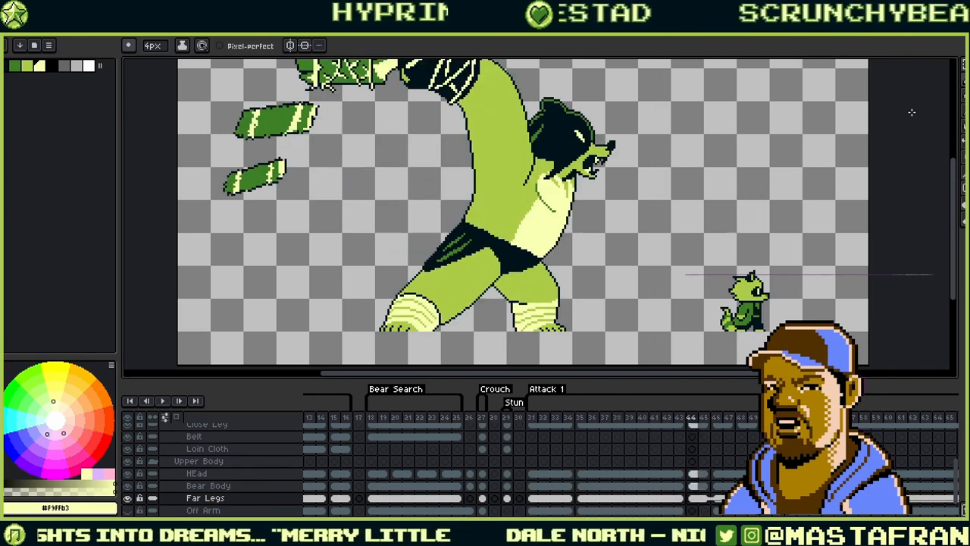
key("Left")
key("Left")
key("Left")
key("Left")
key("Left")
key("Left")
key("Left")
key("Left")
key("Left")
key("Left")
key("Left")
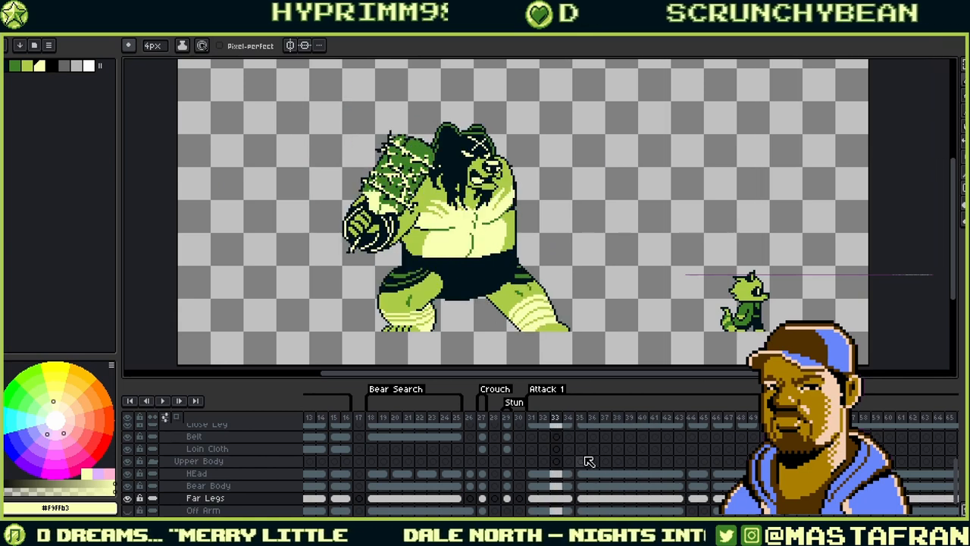
left_click(531, 449)
- Try an outline rectangle in the loin cloth's dark colour on frame 31, undo it, and compare with frame 29
left_click_drag(526, 268, 534, 283)
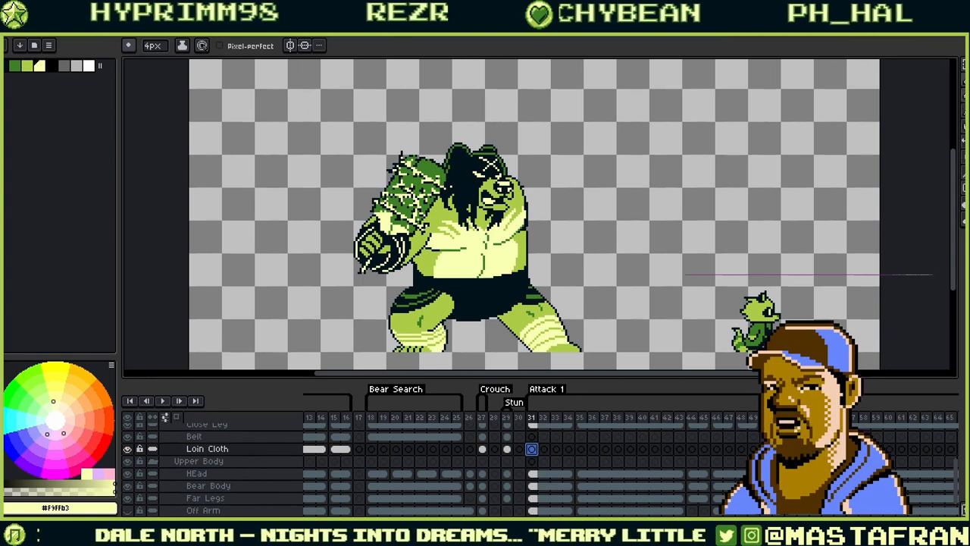
key("u")
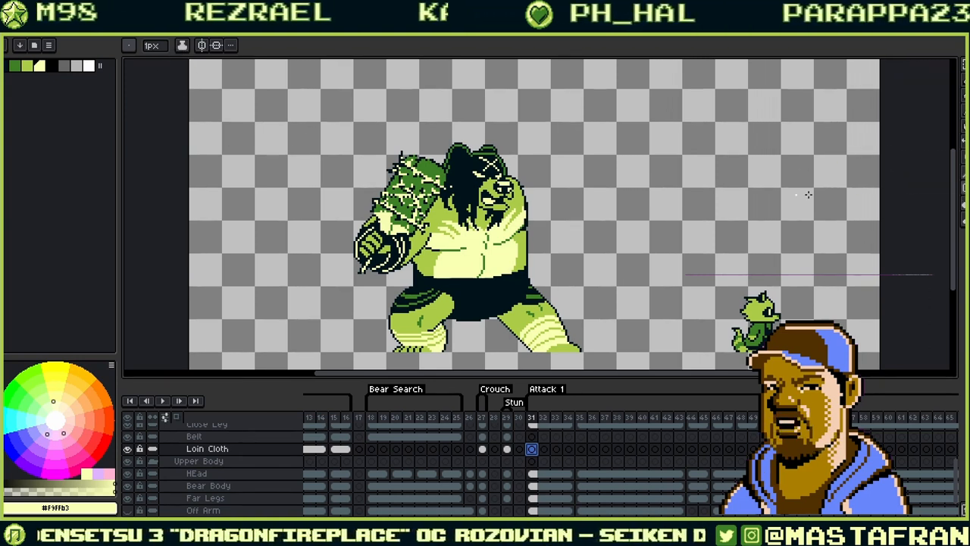
key("u")
left_click(907, 190)
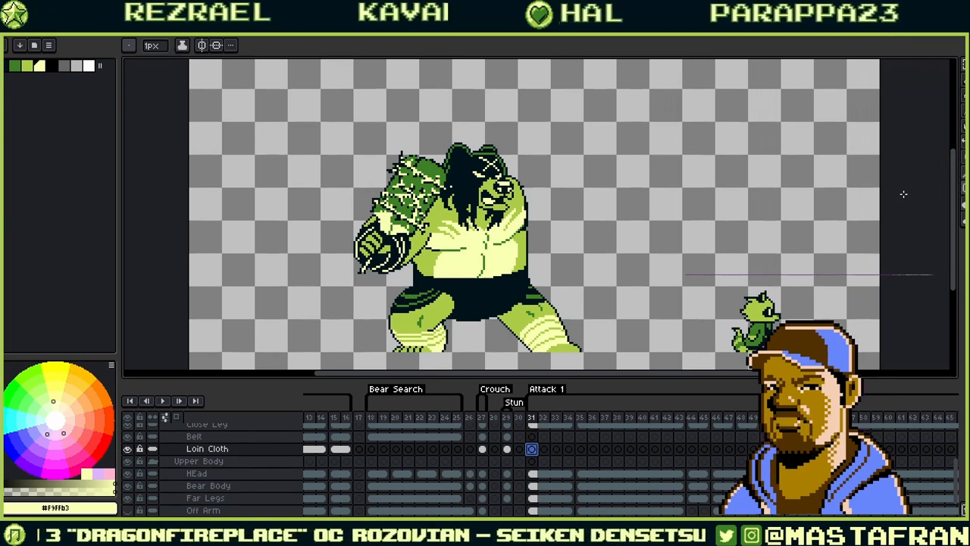
left_click(479, 294, "alt")
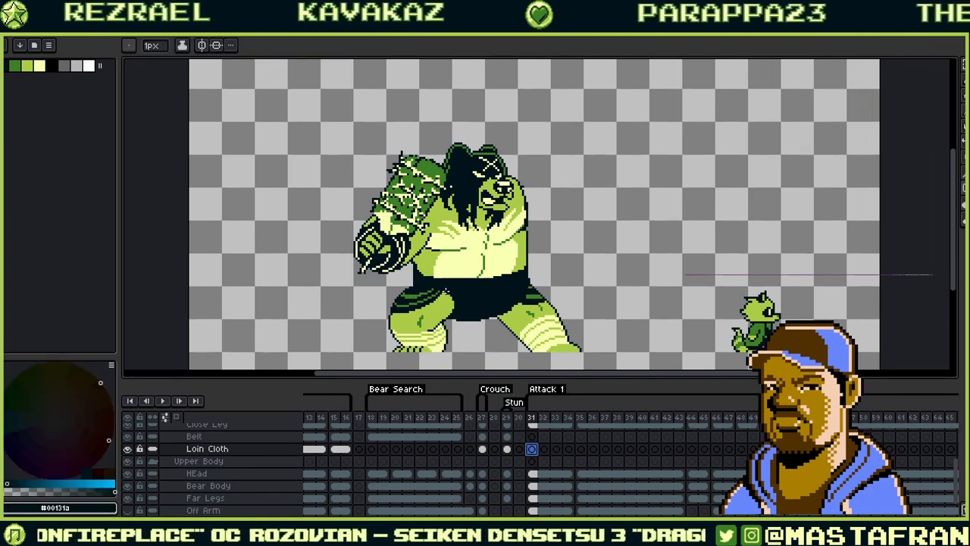
key("ctrl+z")
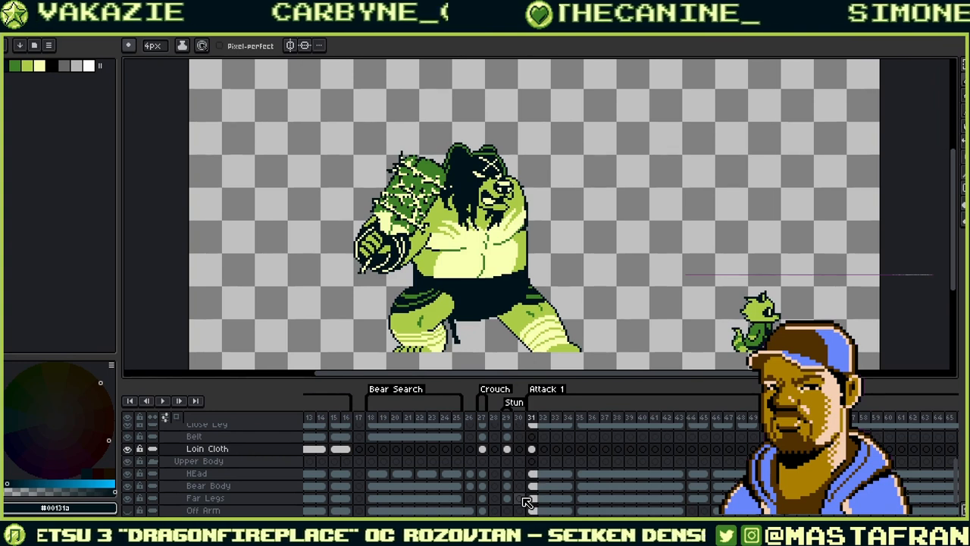
key("Right")
key("Left")
key("Left")
key("Left")
key("Right")
key("Right")
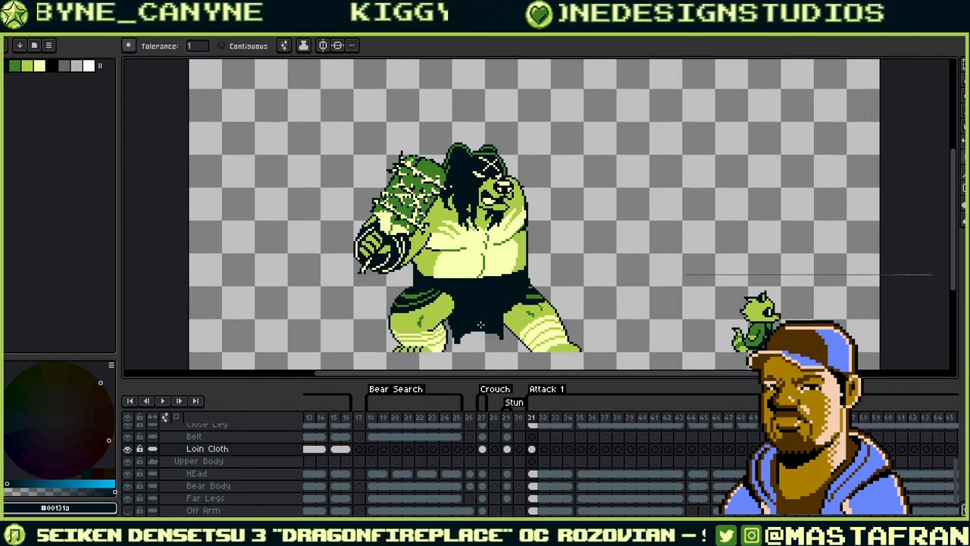
scroll(288, 496, "up", 3)
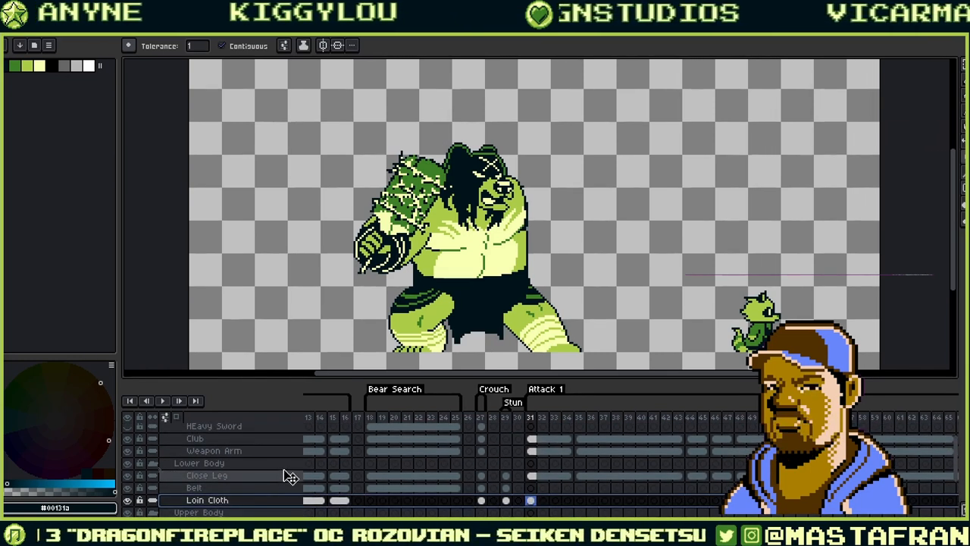
- Move Loin Cloth above Close Leg, copy the frame 31 cel to frame 35, and enable onion skinning
left_click_drag(291, 500, 291, 476)
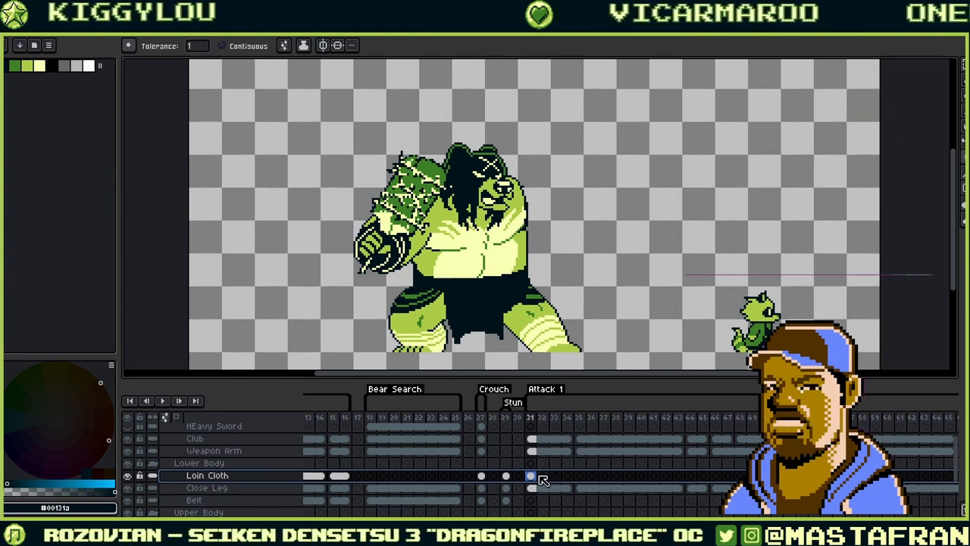
left_click(580, 477)
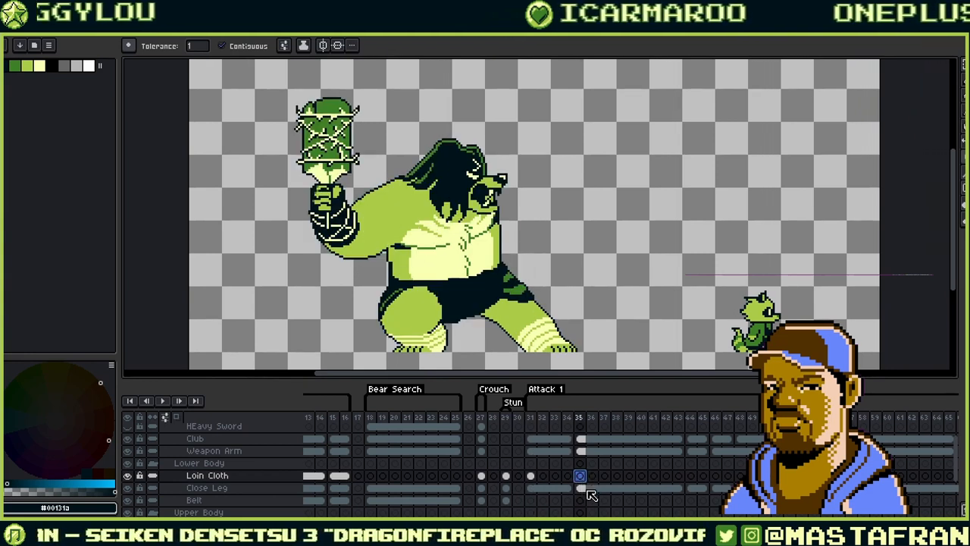
left_click(531, 476)
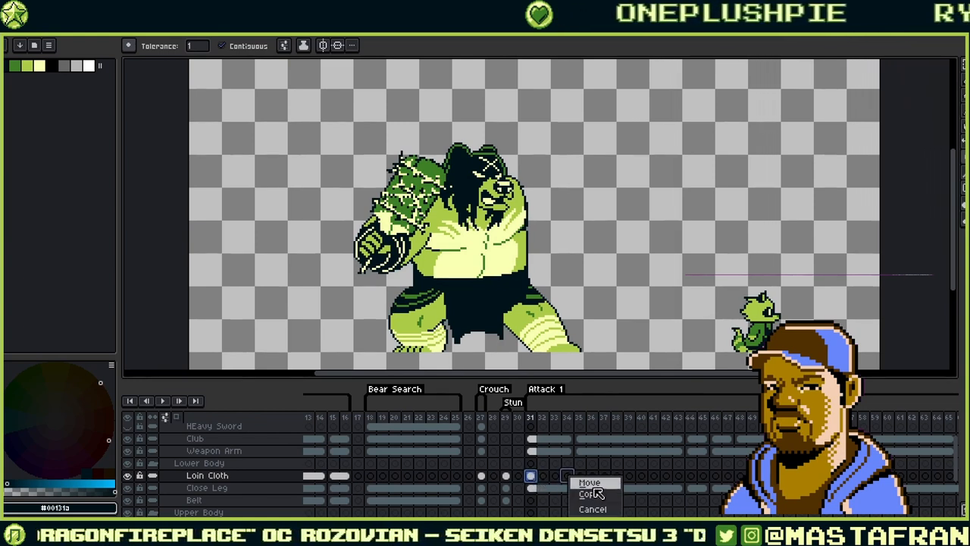
left_click(592, 485)
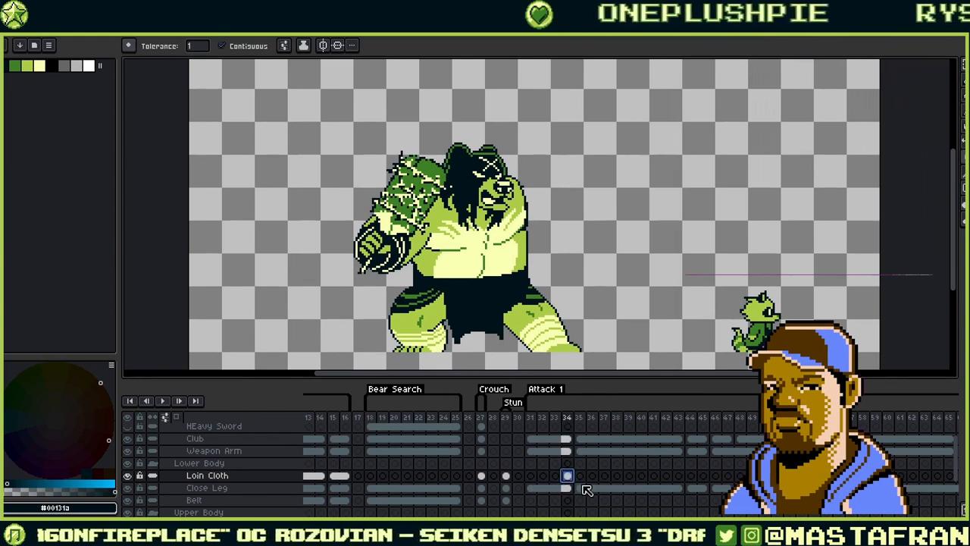
left_click(176, 417)
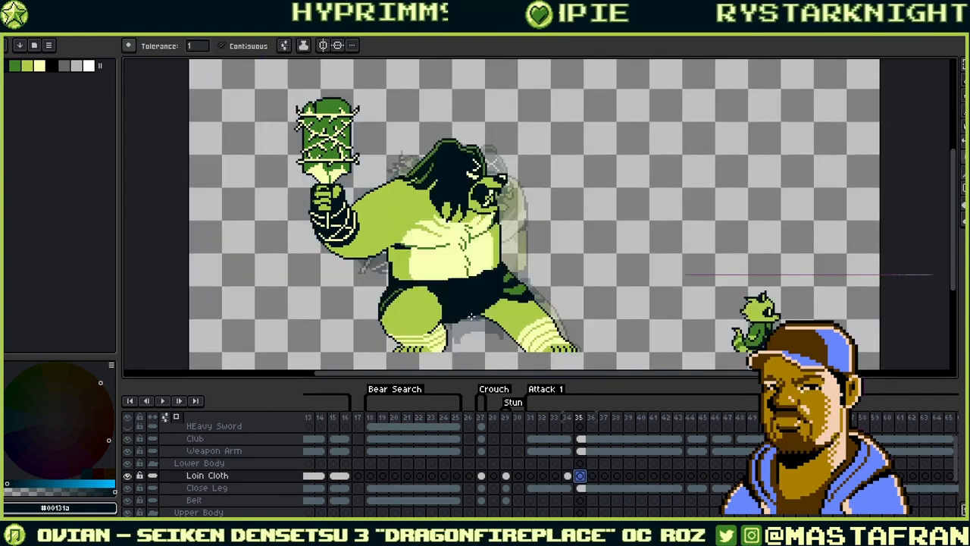
- Review the Loin Cloth layer across frames 31 to 43
key("b")
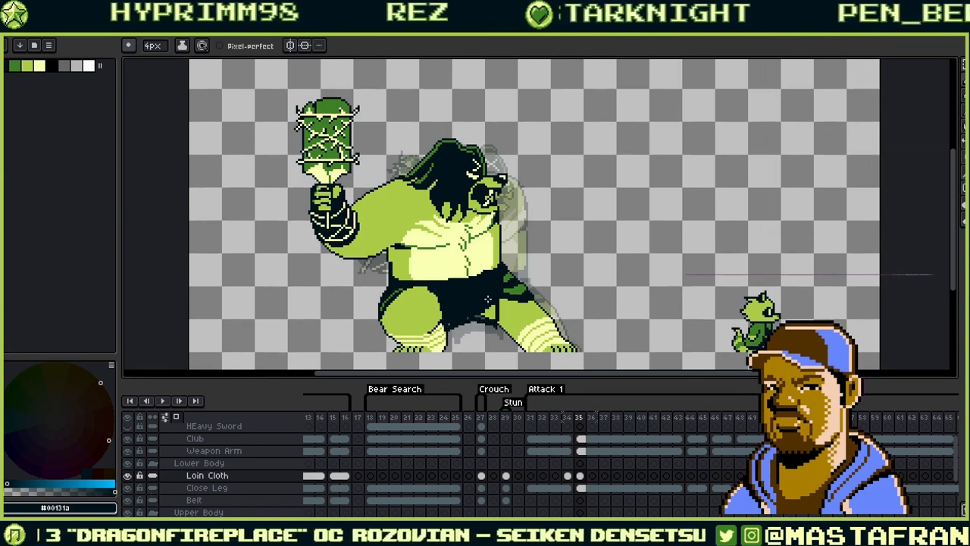
key("g")
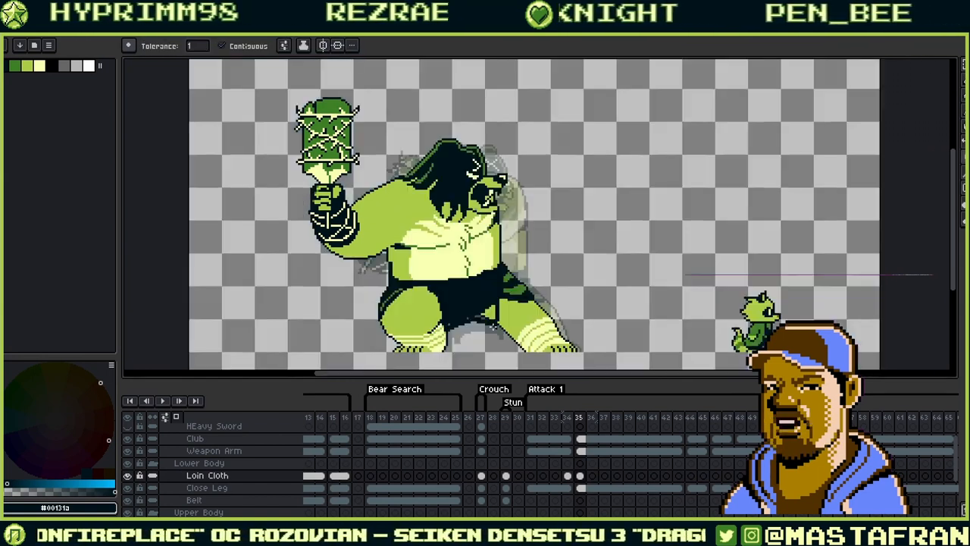
key("b")
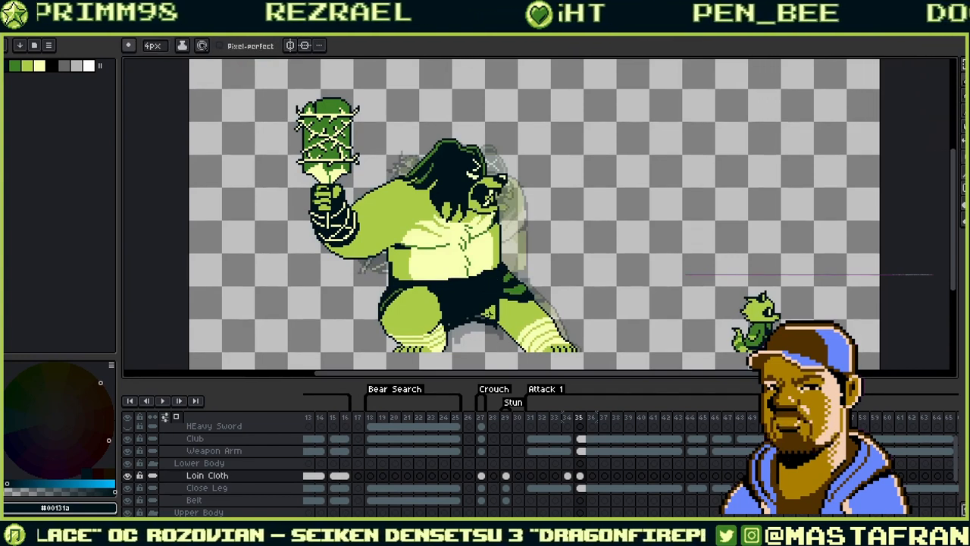
key("g")
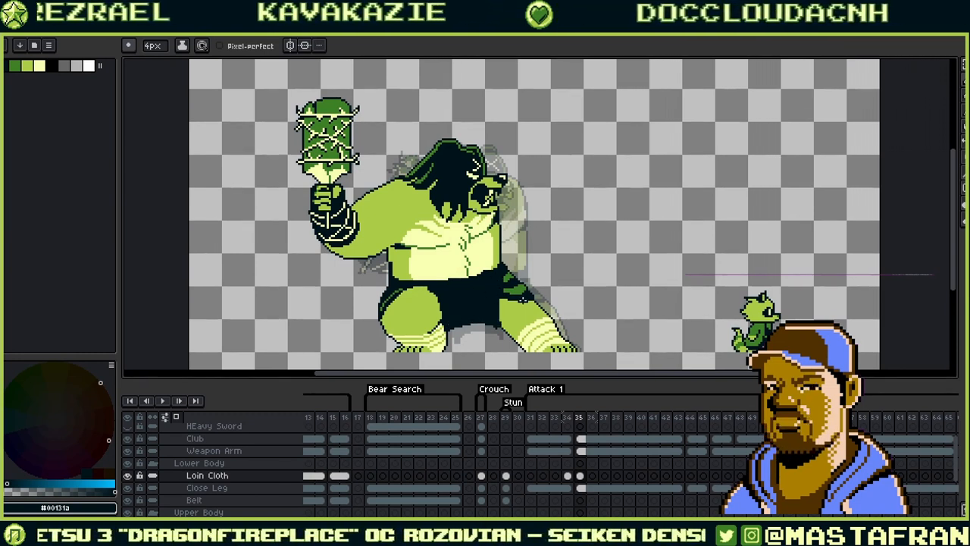
key("Right")
key("Right")
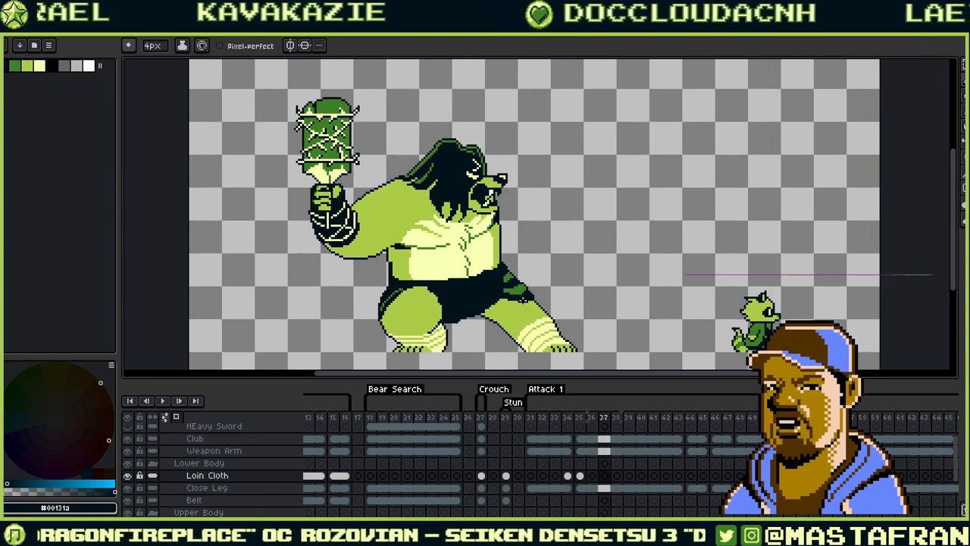
key("Left")
key("Right")
key("Right")
key("Right")
key("Right")
key("Right")
key("Right")
key("Right")
key("Left")
key("Left")
key("Left")
key("Left")
key("Left")
key("Left")
key("Left")
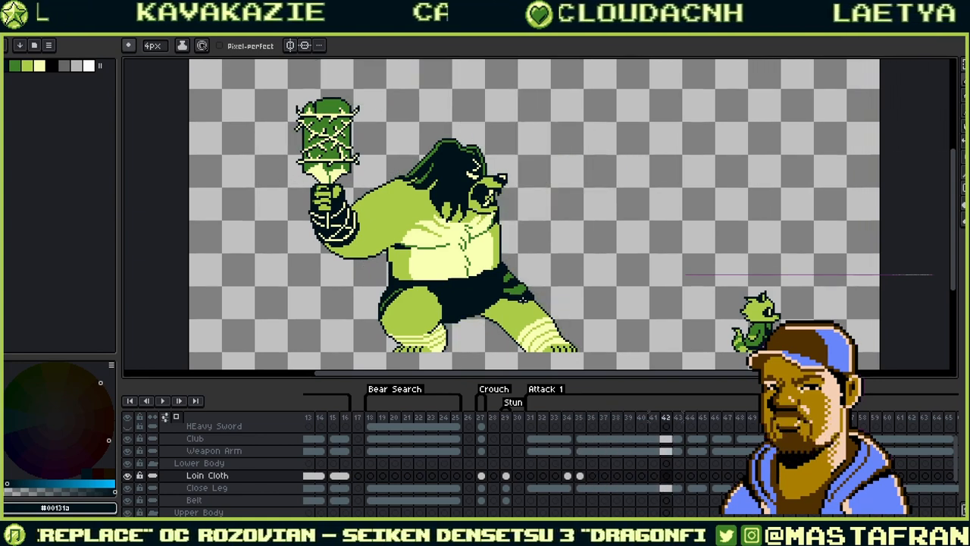
left_click(567, 476)
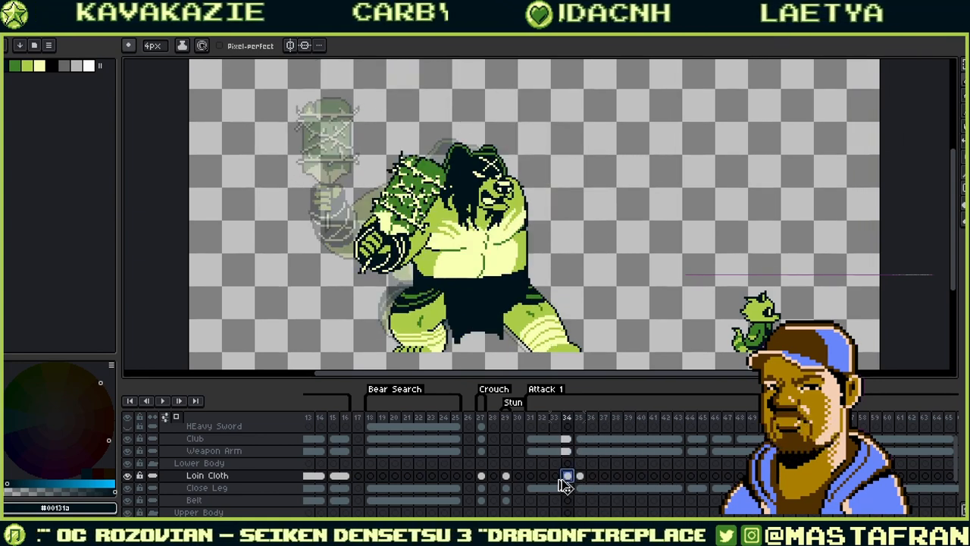
left_click(567, 487)
left_click(568, 477)
key("Left")
key("Left")
key("Left")
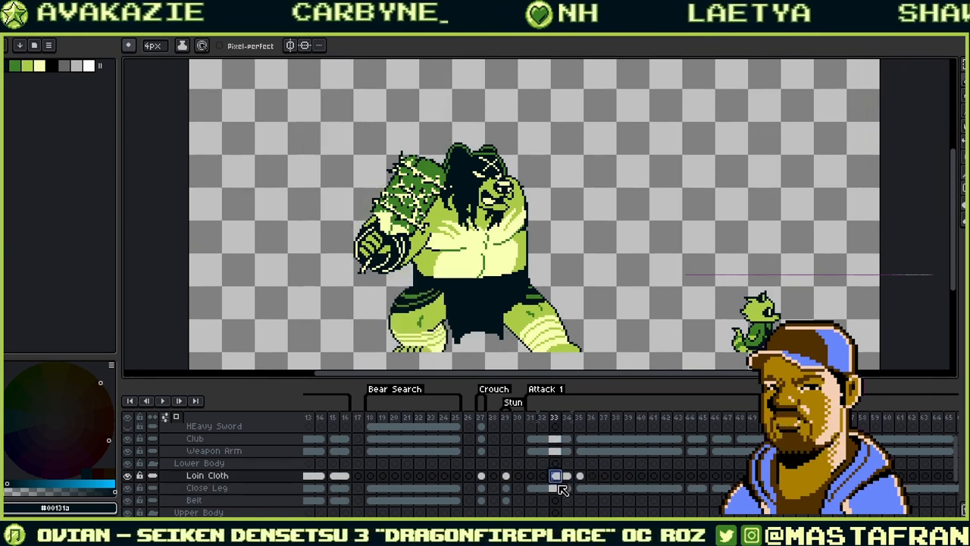
- Copy the frame 35–36 loin cloth cels onto the later Attack 1 frames up to 43
left_click(579, 476)
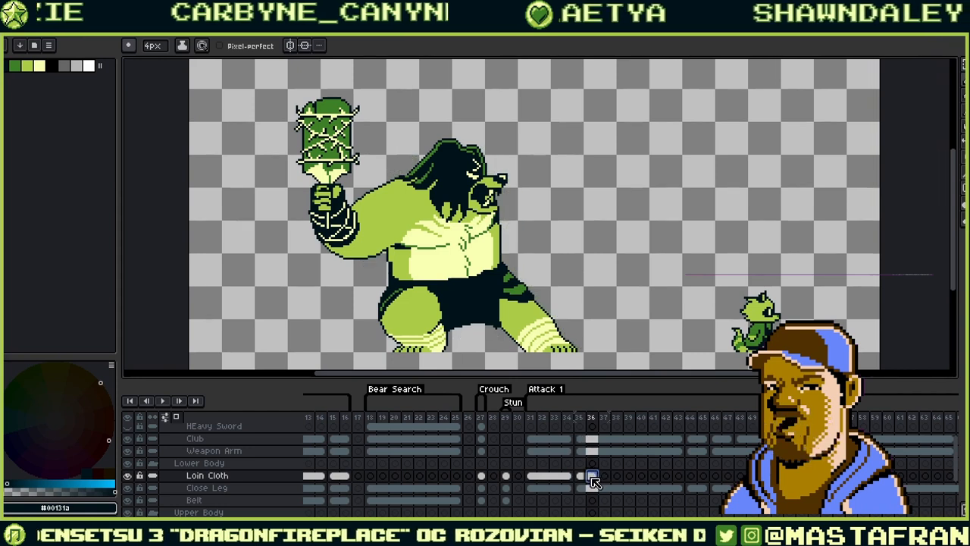
left_click(591, 476)
left_click_drag(611, 478, 585, 479)
left_click_drag(688, 485, 677, 477)
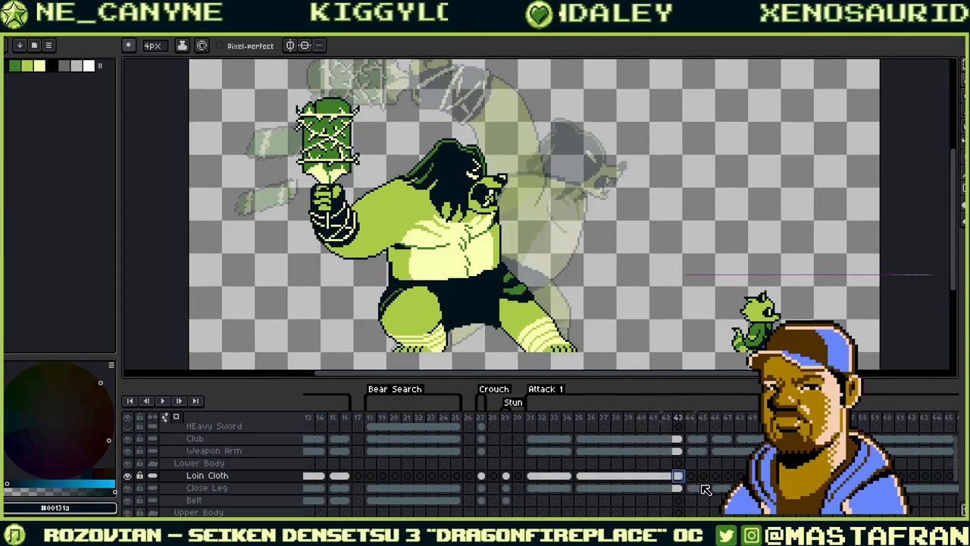
left_click(691, 478)
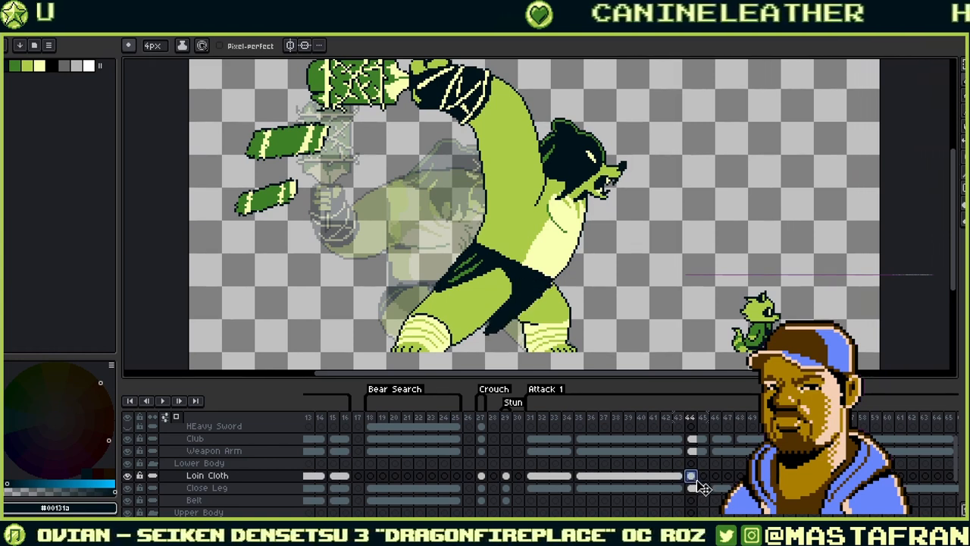
- On frame 46, outline the loin cloth beside the leg and fill it dark
left_click(703, 478)
left_click(716, 478)
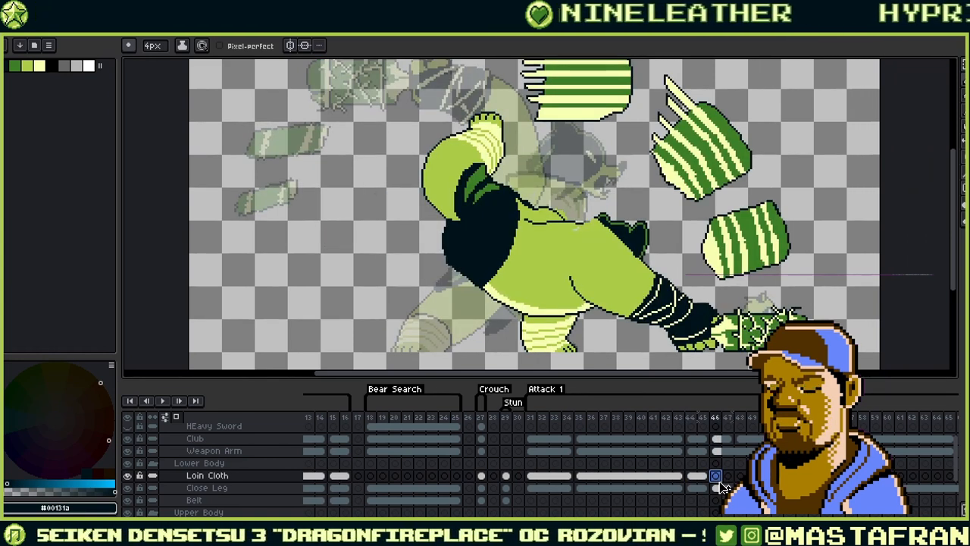
key("Left")
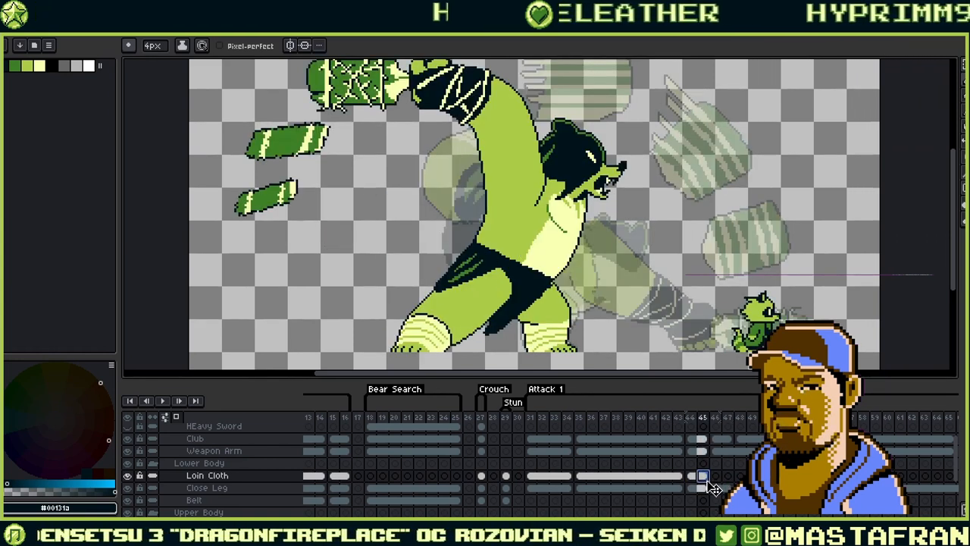
left_click(717, 477)
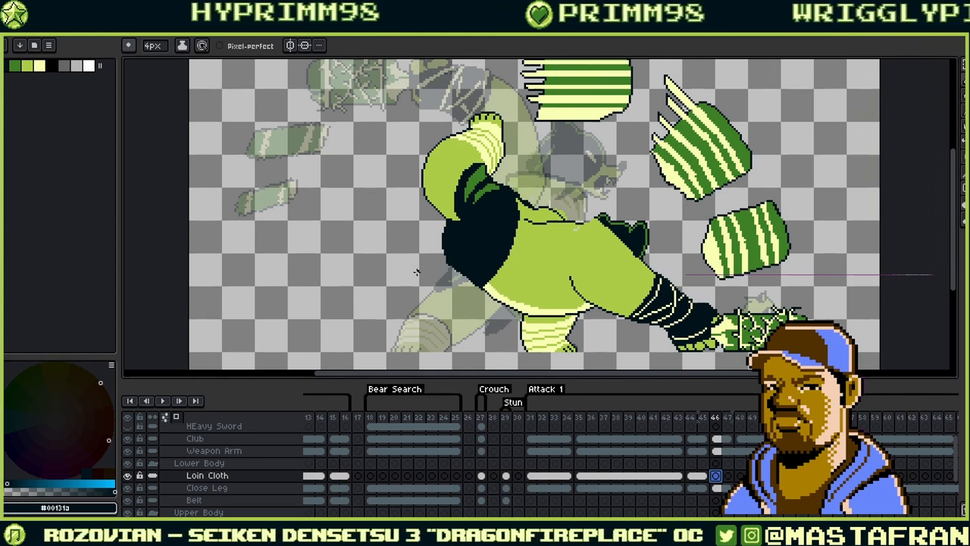
mouse_move(425, 269)
left_mouse_down()
mouse_move(443, 221)
mouse_move(414, 264)
mouse_move(444, 251)
left_mouse_up()
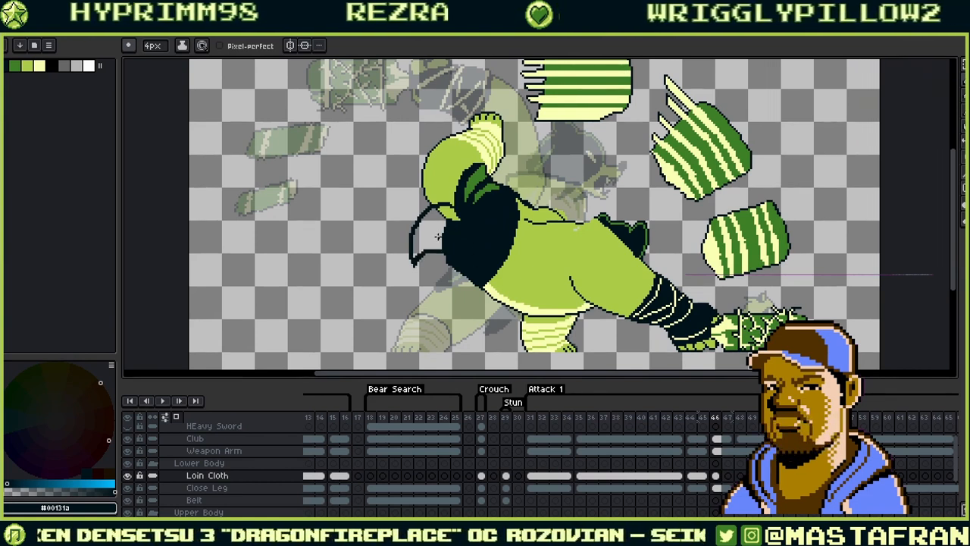
key("g")
left_click(446, 230)
key("ctrl+z")
key("b")
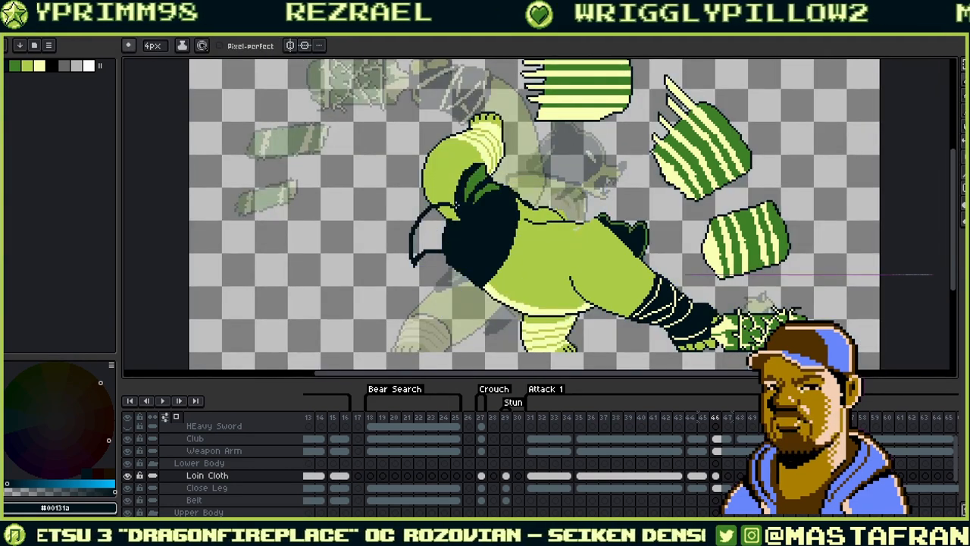
key("g")
left_click(445, 244)
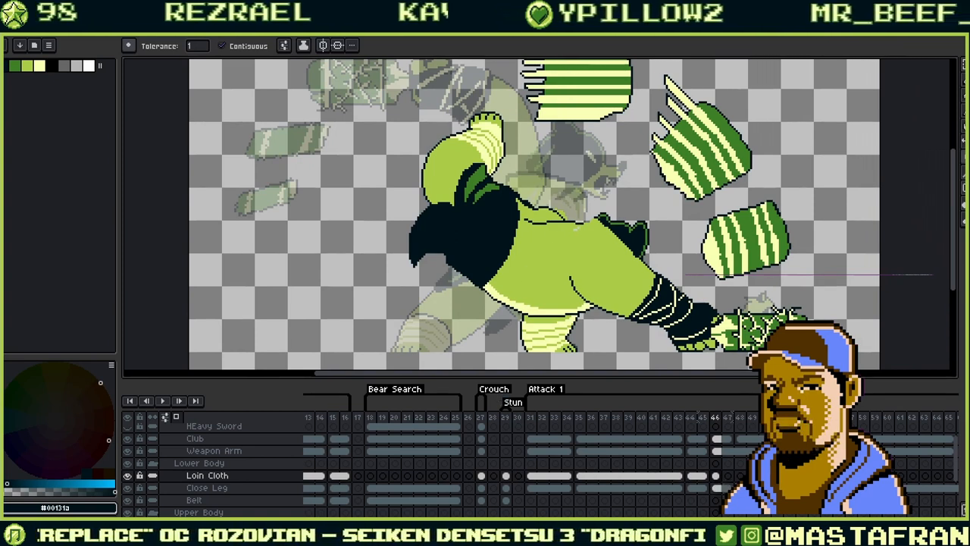
- Patch the grey gaps in the frame 48 loin cloth and fill the next frame's shape solid dark
left_click(740, 477)
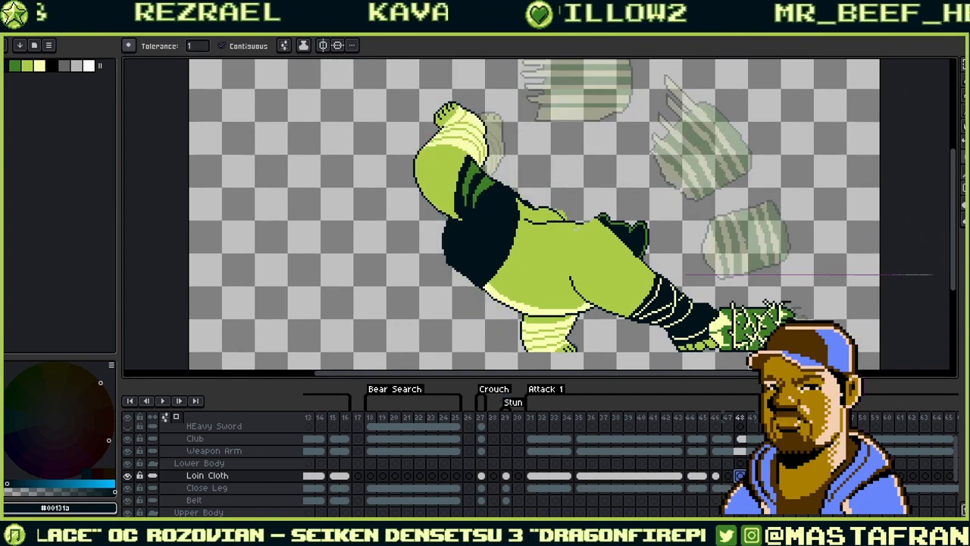
left_click(717, 479)
left_click(729, 477)
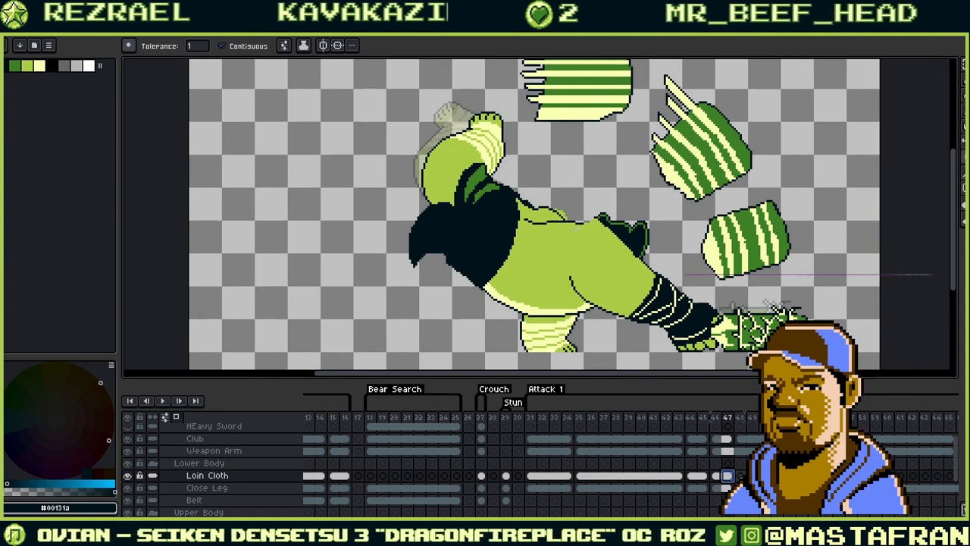
left_click(741, 477)
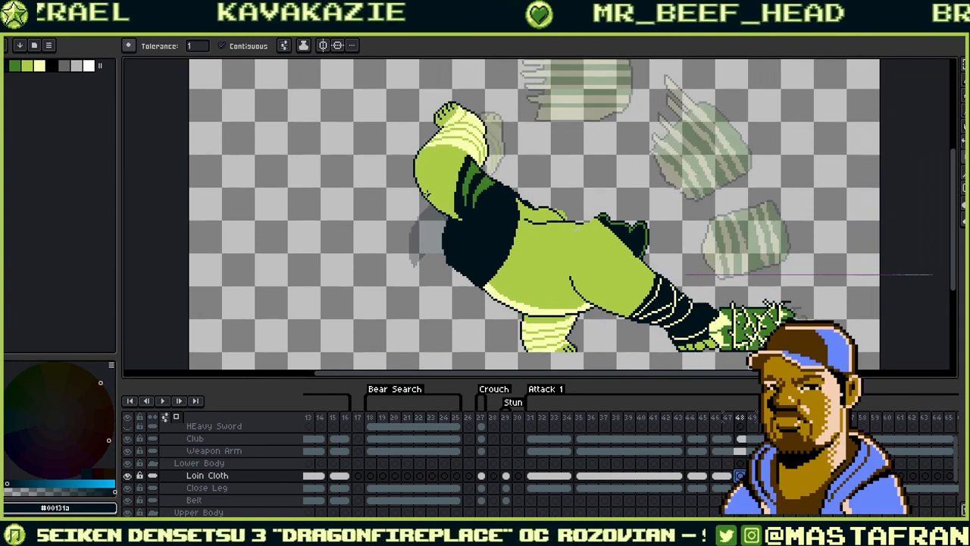
key("b")
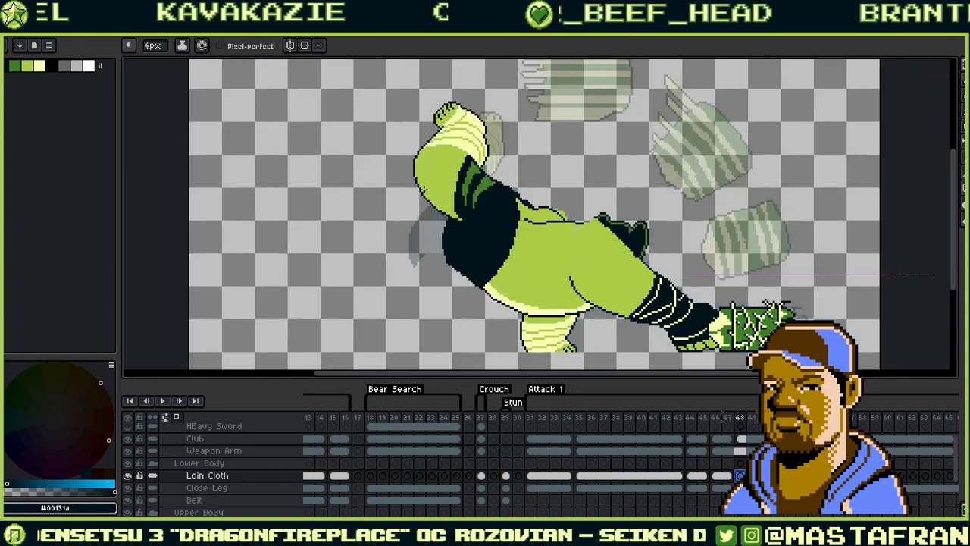
mouse_move(430, 199)
left_mouse_down()
mouse_move(438, 225)
mouse_move(449, 221)
left_mouse_up()
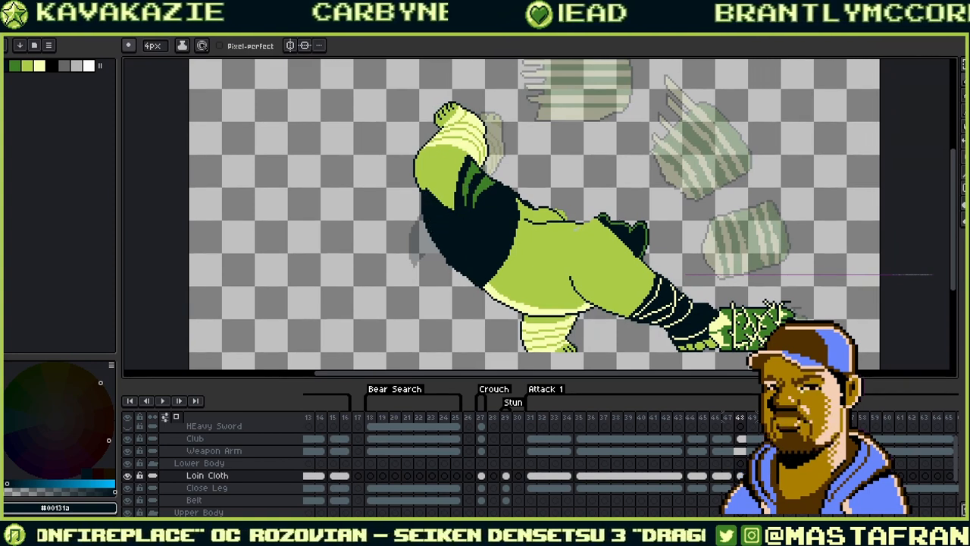
key("Right")
key("Right")
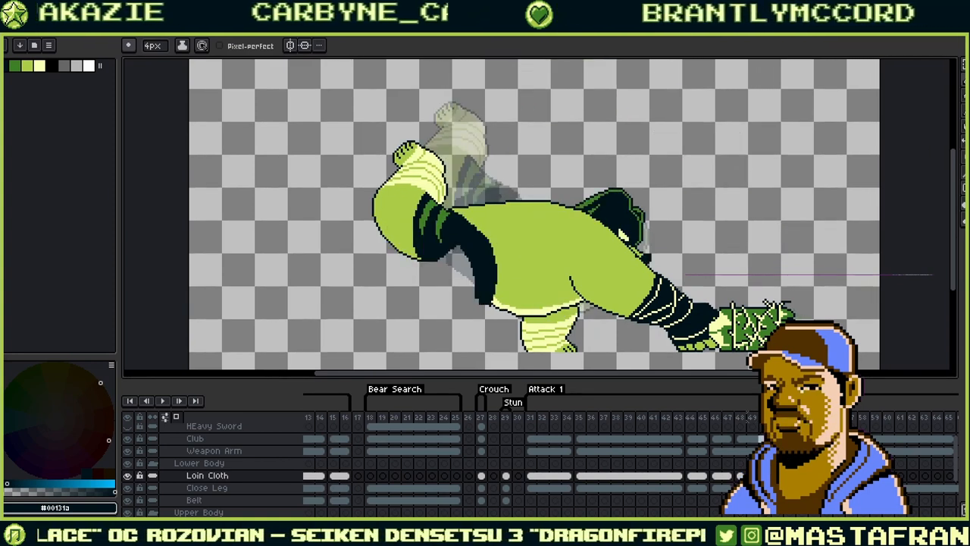
key("Left")
key("Left")
key("Right")
key("Right")
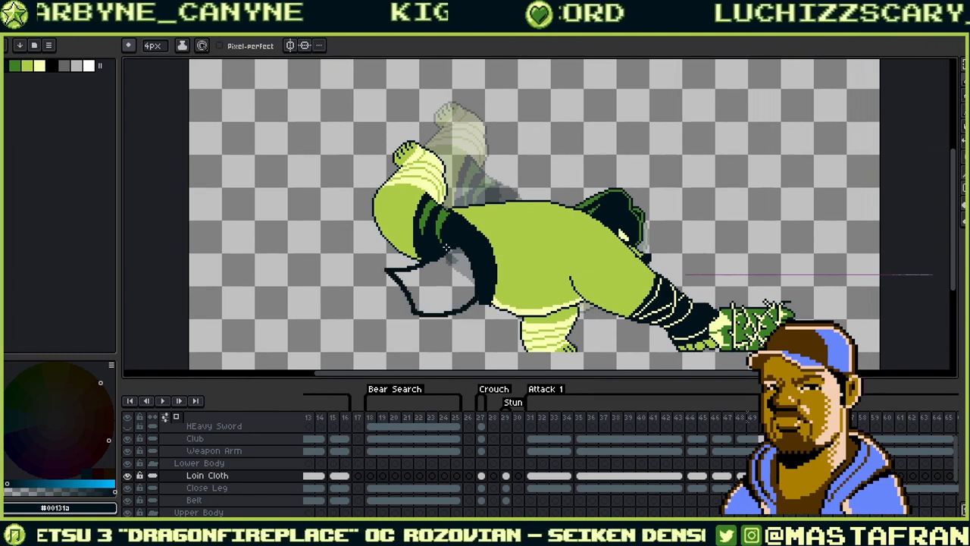
left_click(449, 278)
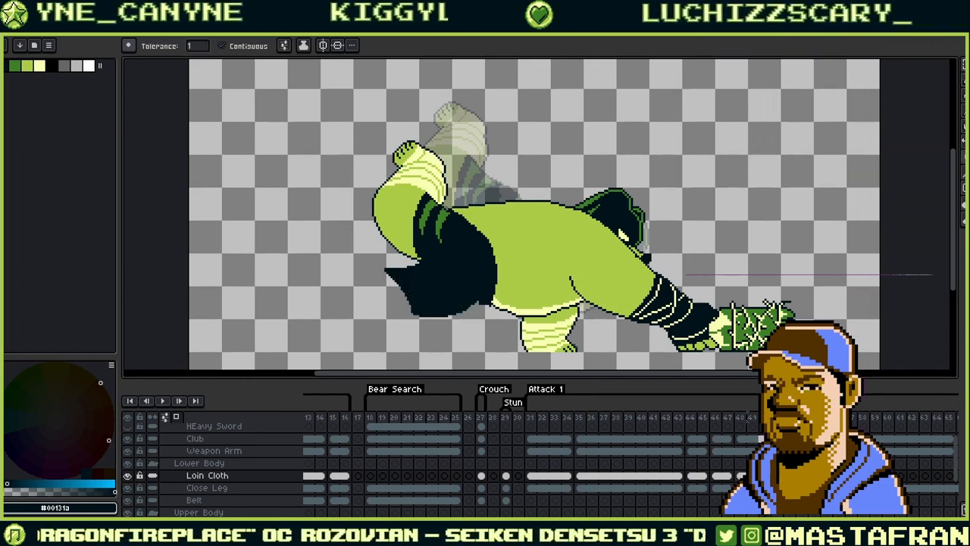
- On the raised-leg frames, fill the loin cloth and draw its edge down to the lower-left tip
key("period")
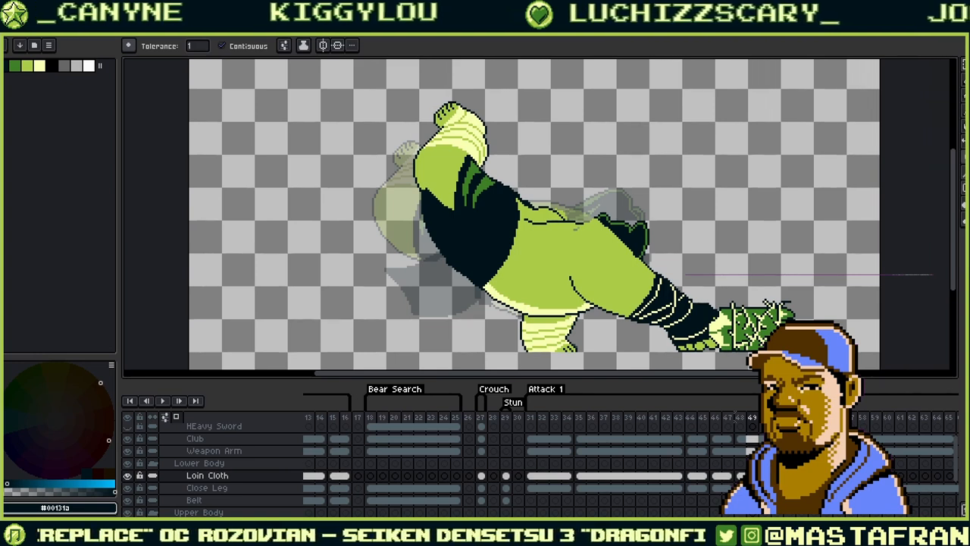
key("period")
key("period")
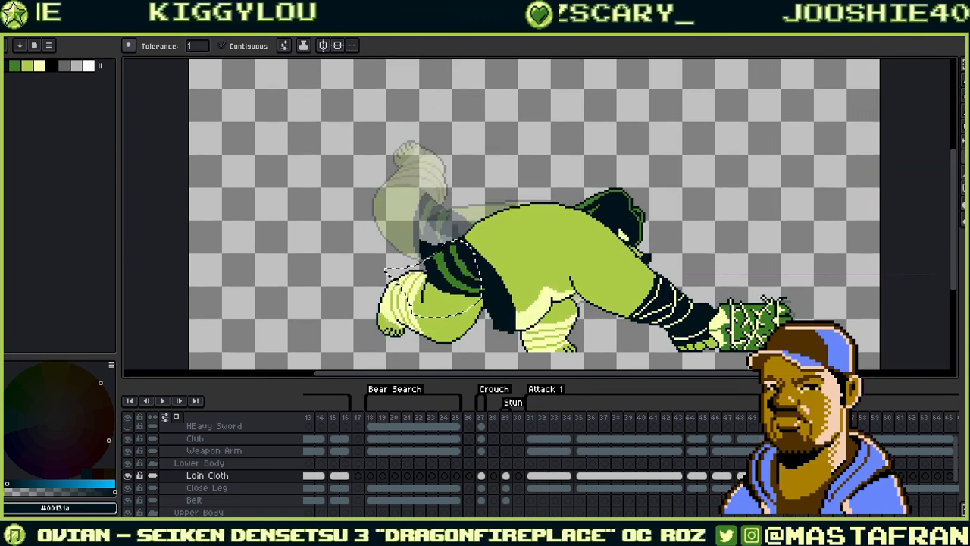
key("comma")
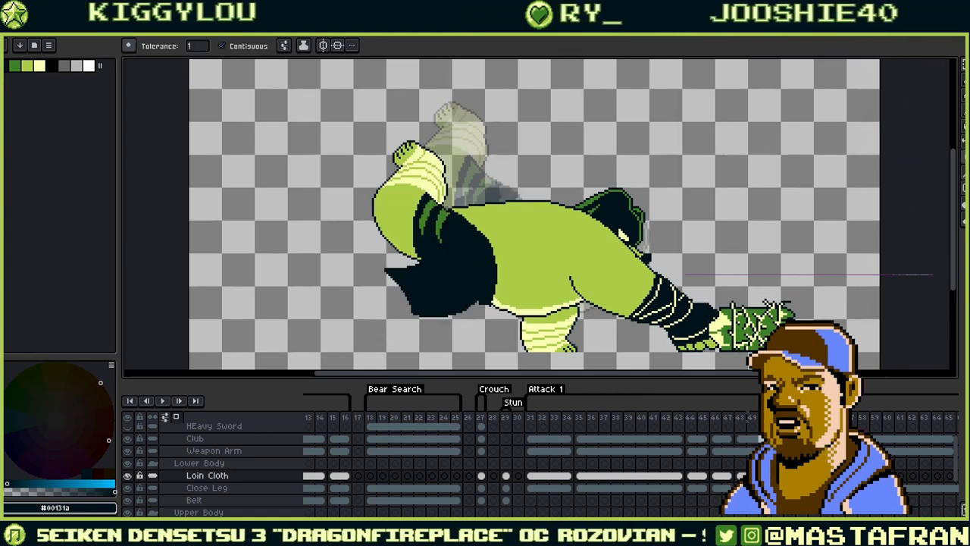
key("period")
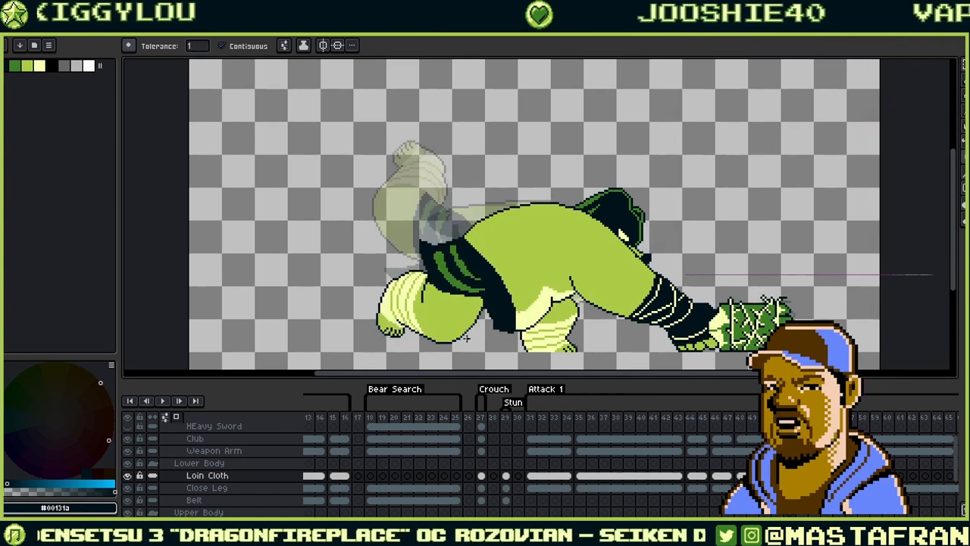
left_click(490, 338)
key("b")
key("ctrl+z")
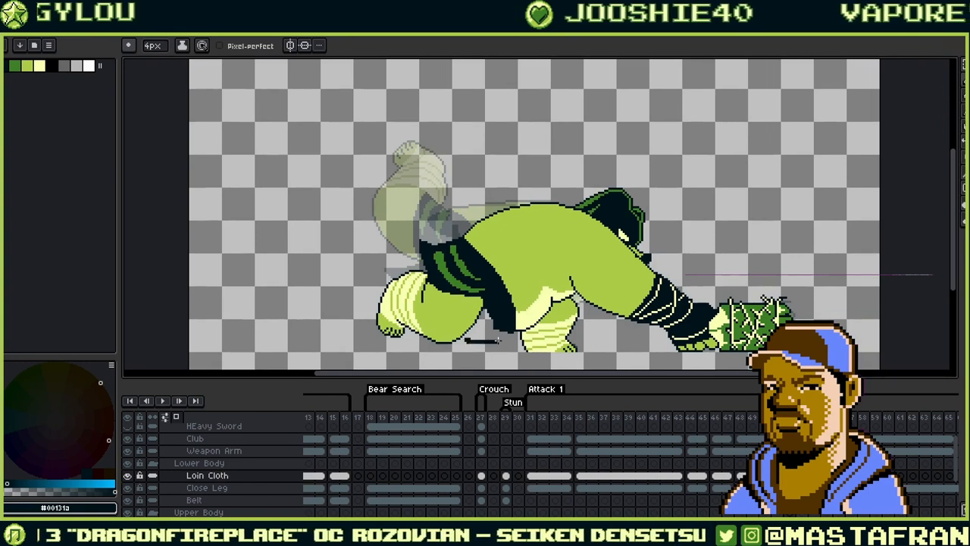
mouse_move(498, 341)
left_mouse_down()
mouse_move(507, 333)
mouse_move(466, 340)
mouse_move(479, 333)
left_mouse_up()
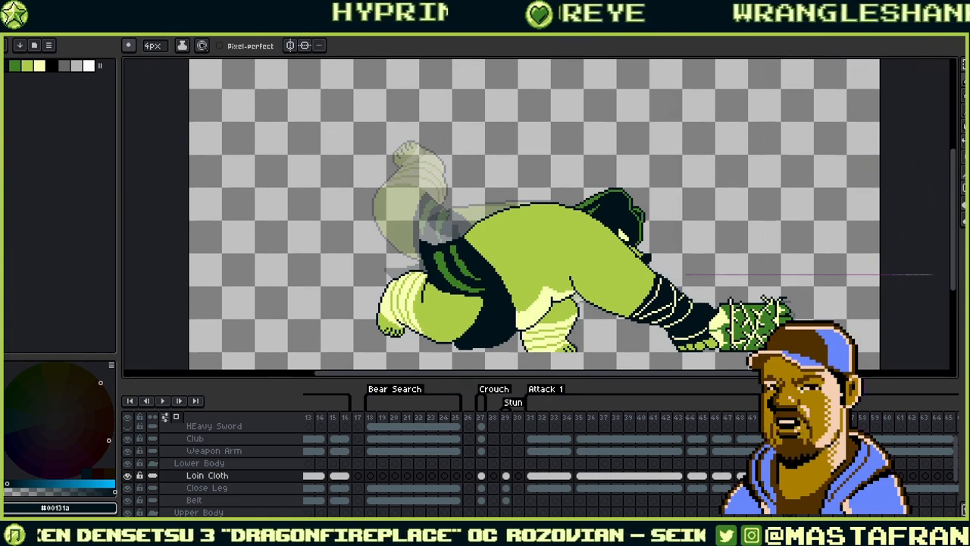
- Compare the raised-leg and planted-leg frames, then select the loin cloth cel at frame 54
key("Right")
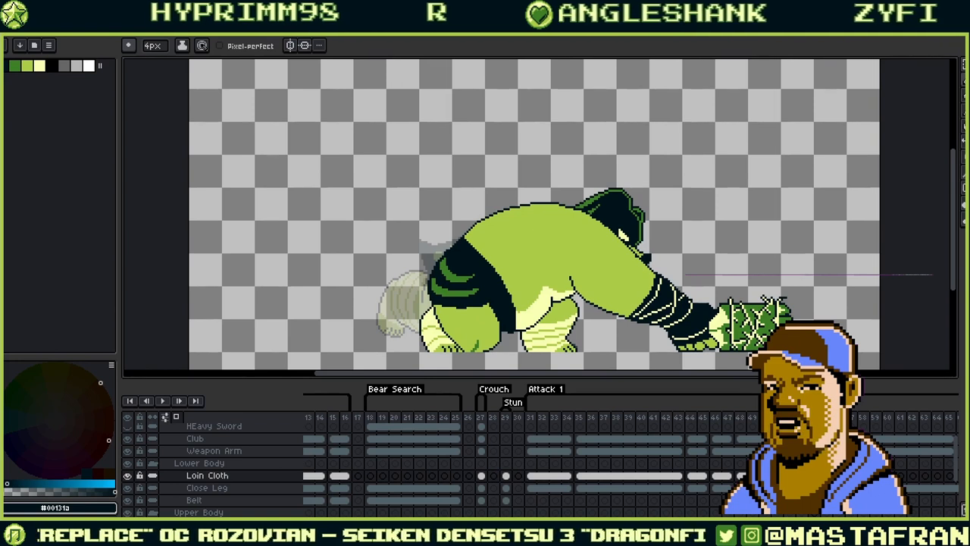
key("Left")
key("Left")
key("Right")
key("Right")
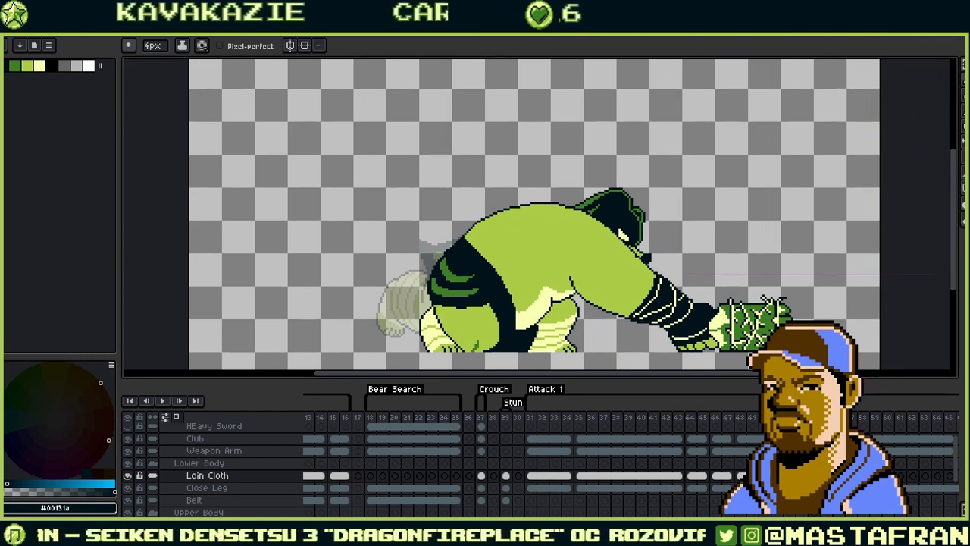
left_click_drag(832, 474, 789, 479)
left_click(595, 470)
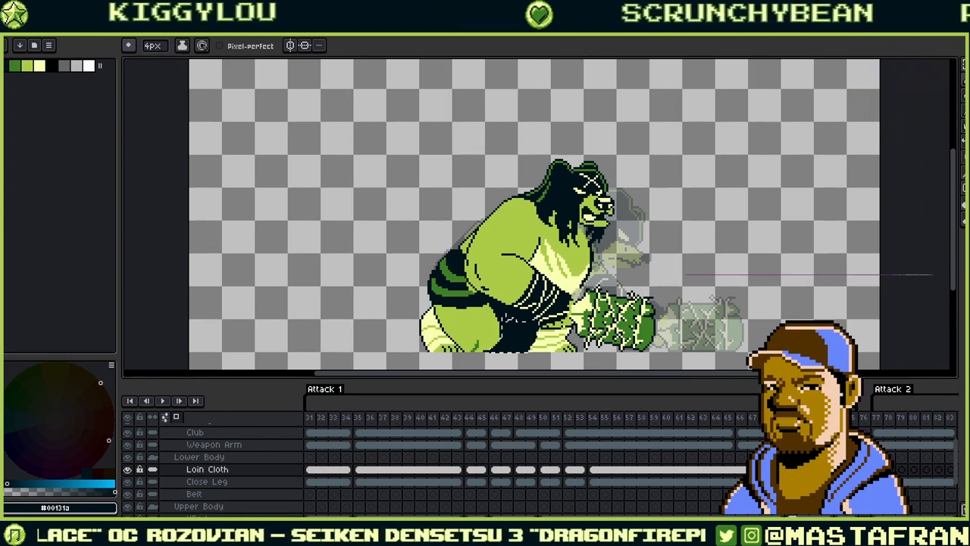
- Hide the onion skin and flip between the crouched and upright loin cloth poses
left_click(207, 469, "ctrl")
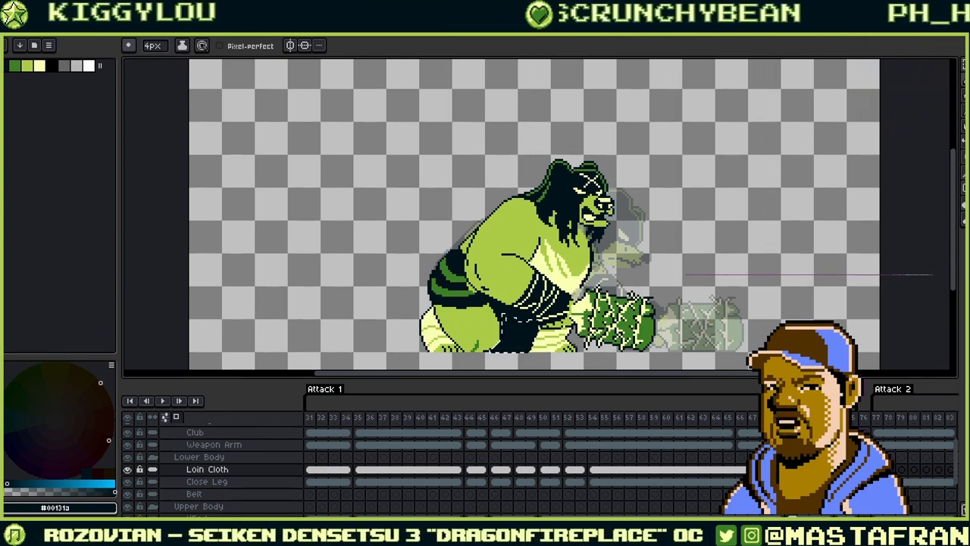
key("F3")
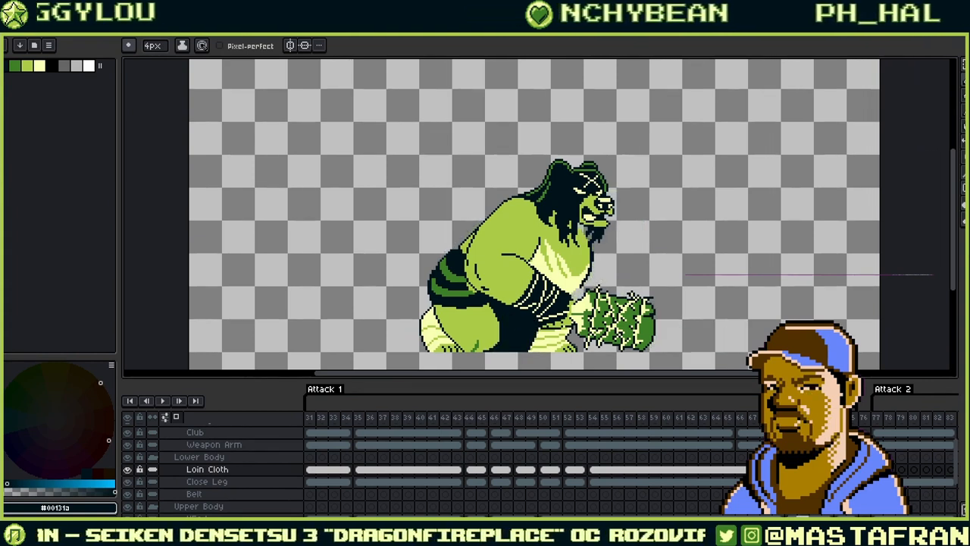
key("Right")
key("Right")
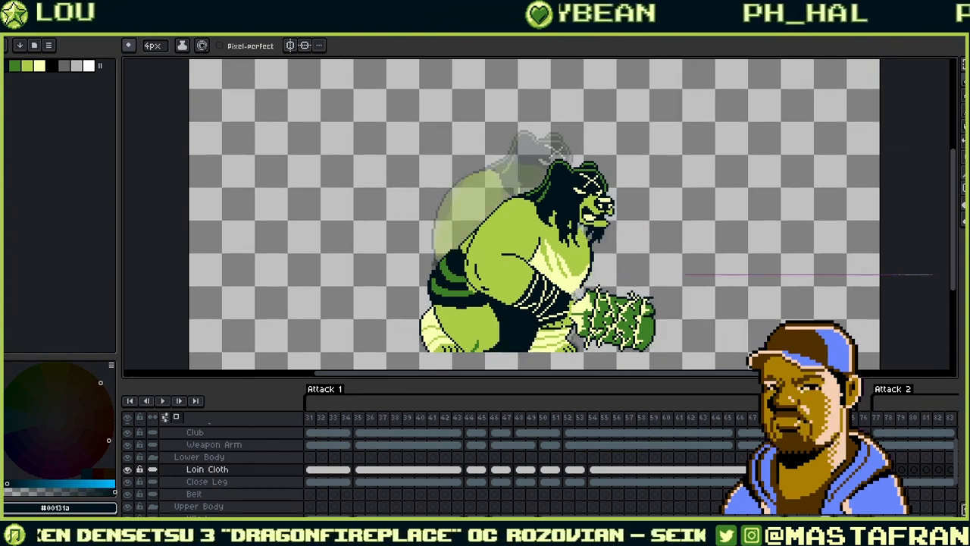
key("Left")
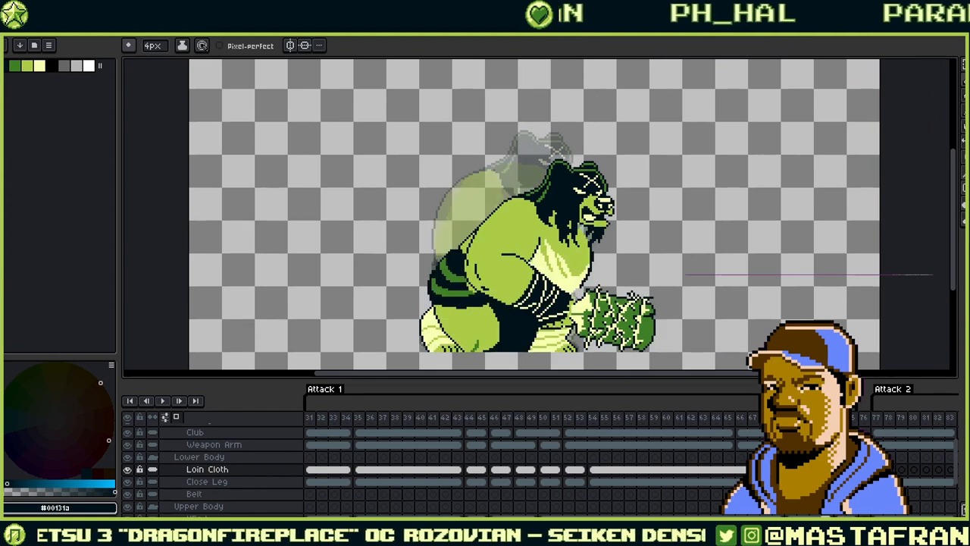
key("Right")
- Check the poses against the Close Leg layer, then save the file and play the animation
key("Down")
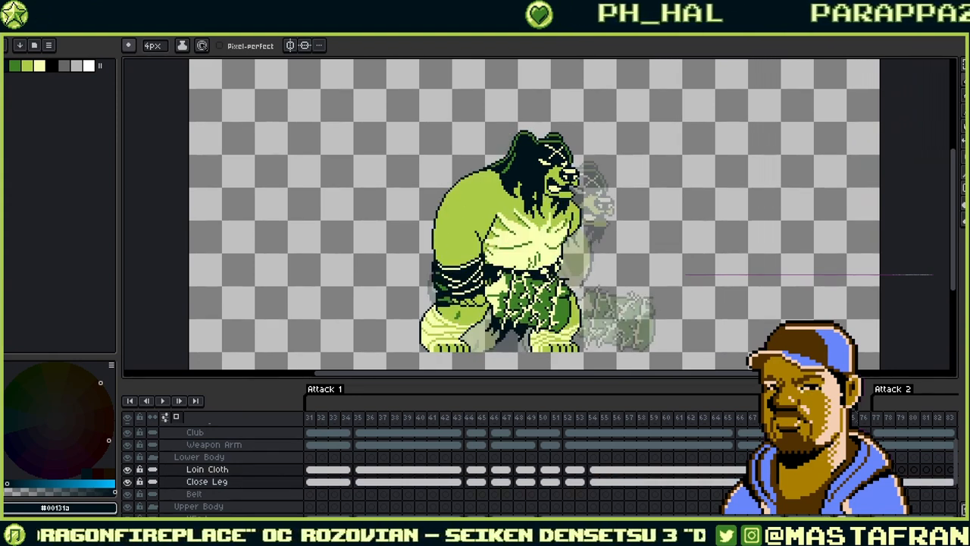
key("Up")
key("Left")
key("Right")
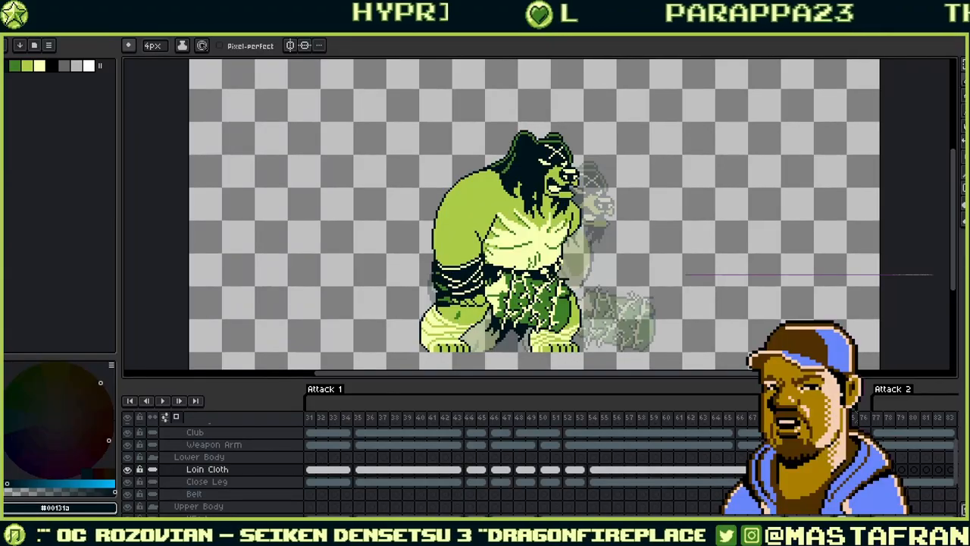
key("ctrl+s")
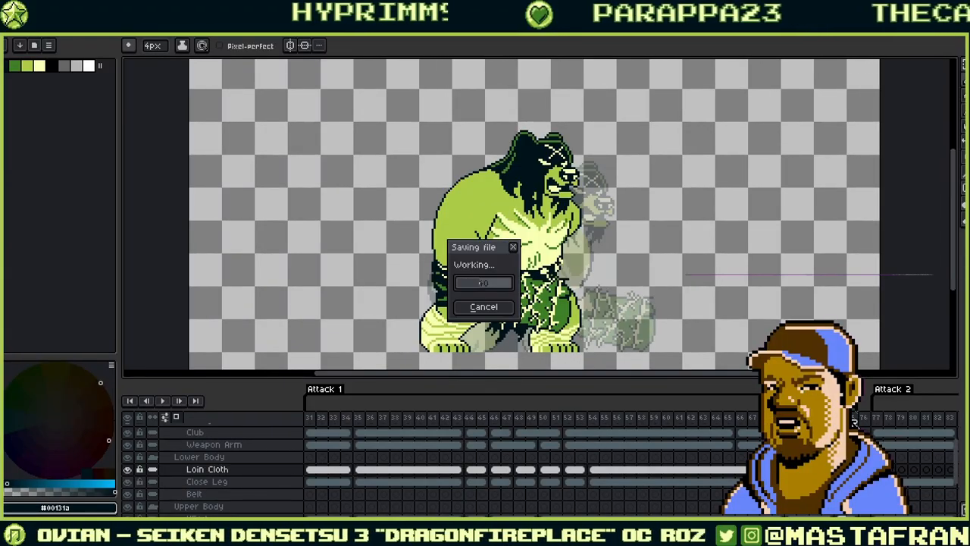
left_click(164, 402)
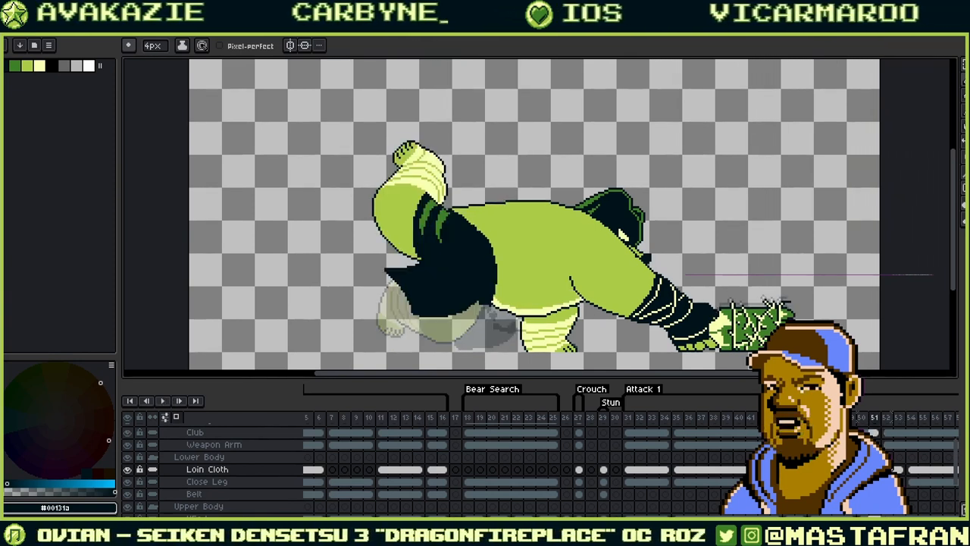
- Compare the Weapon Arm poses across frames 49–53
left_click(891, 446)
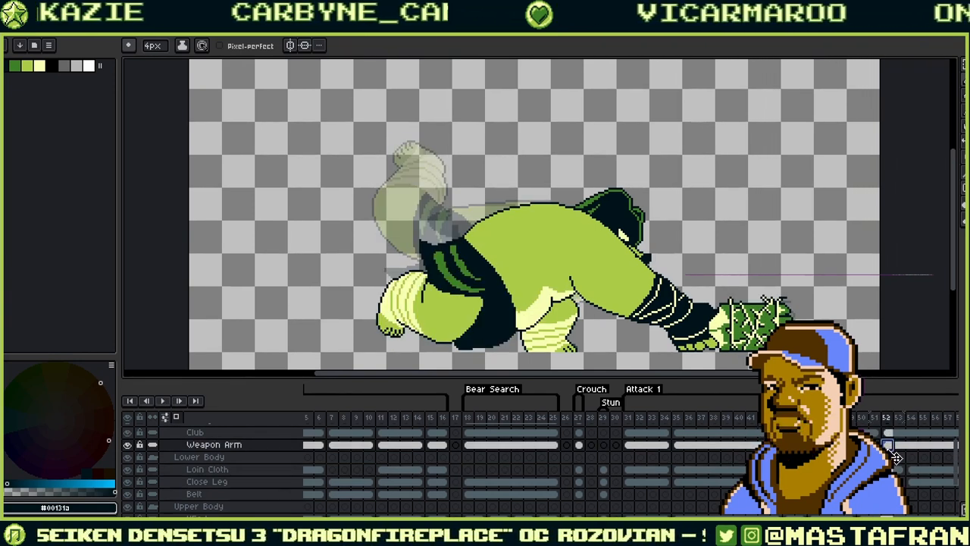
key("Left")
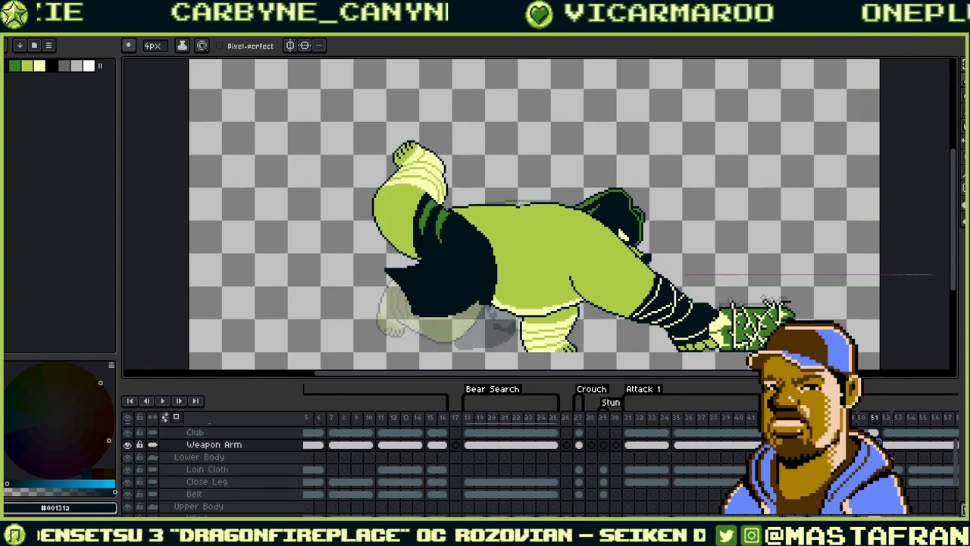
key("Left")
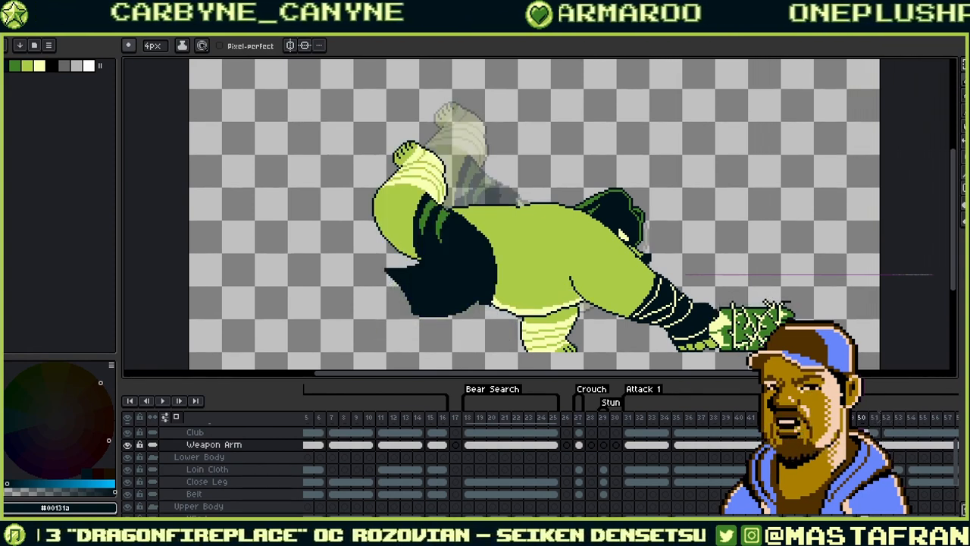
key("Right")
left_click_drag(839, 460, 677, 500)
left_click(733, 466)
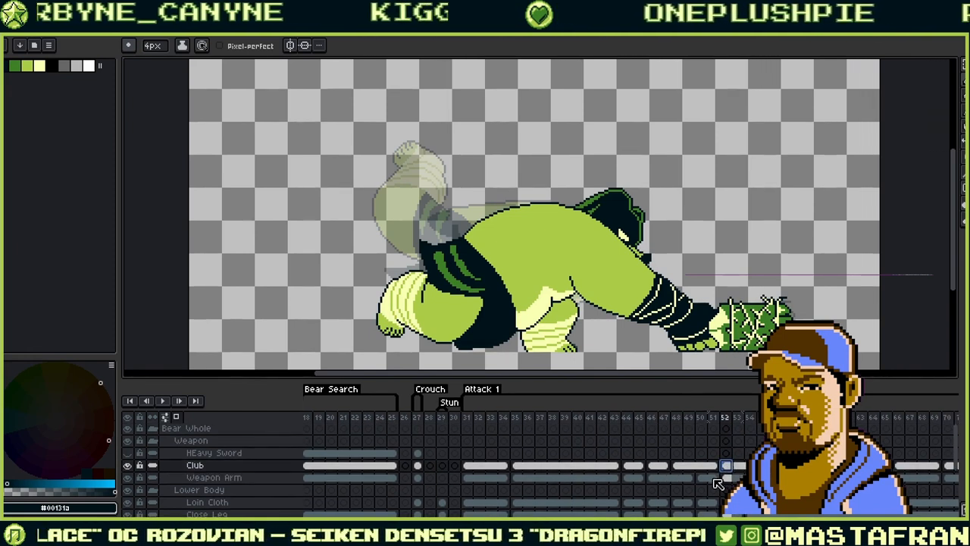
left_click(713, 478)
left_click(688, 479)
left_click(733, 481)
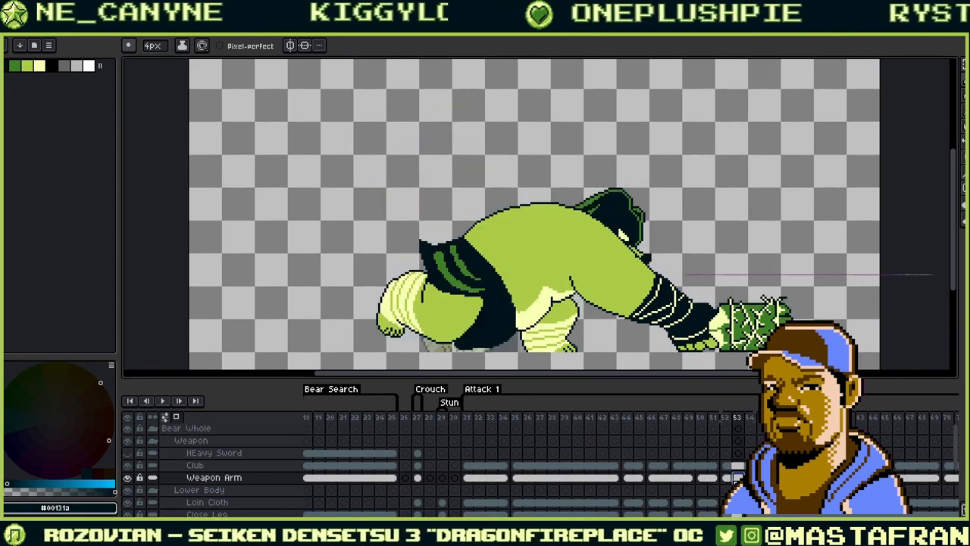
left_click(725, 479)
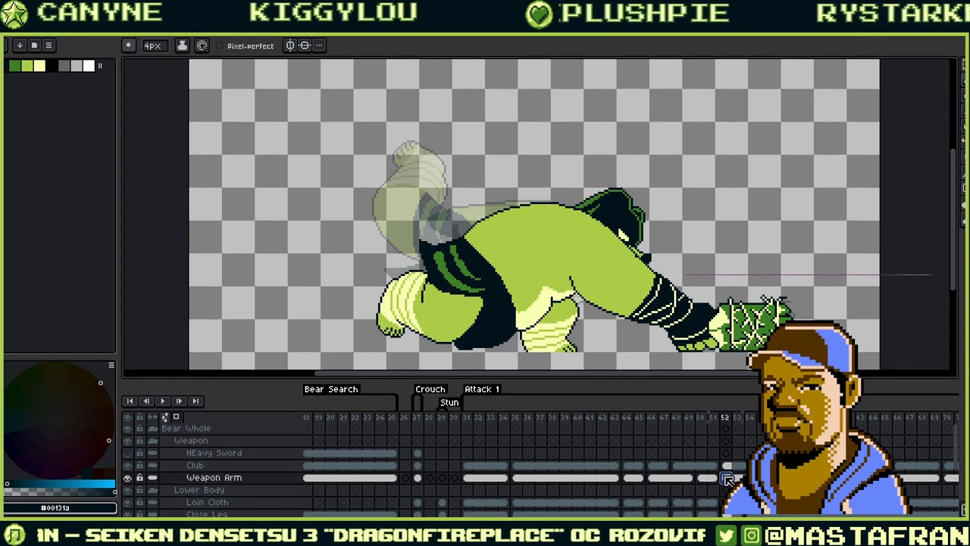
left_click(713, 479)
left_click(701, 479)
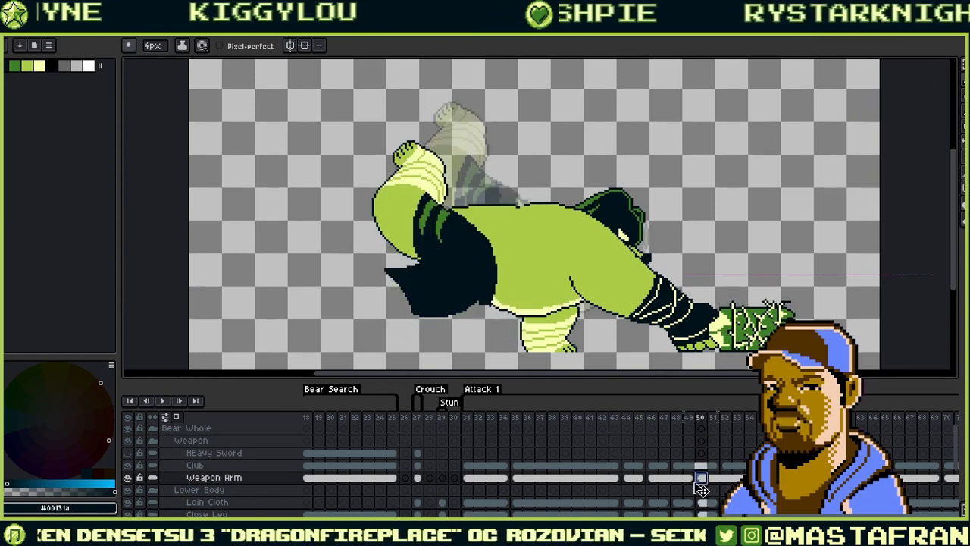
left_click(689, 479)
- Flip the Weapon Arm between frames 45 and 50 to compare the early poses
left_click(639, 479)
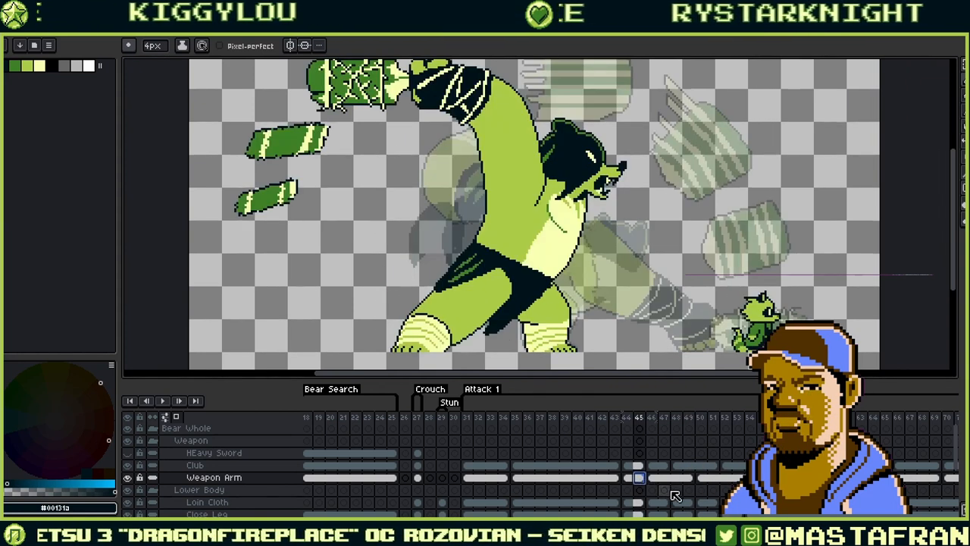
left_click(689, 479)
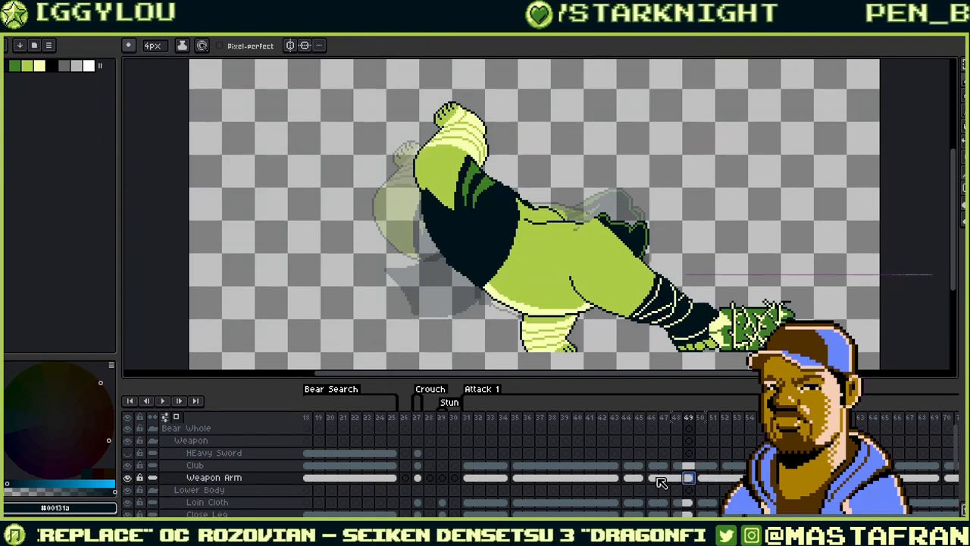
left_click(639, 479)
left_click(654, 479)
left_click(702, 479)
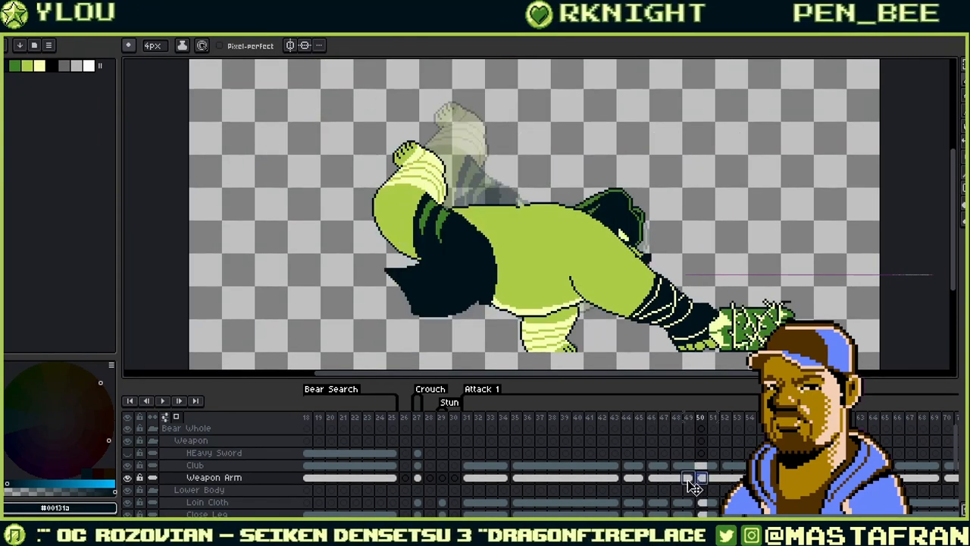
left_click(688, 479)
left_click(675, 479)
left_click(664, 479)
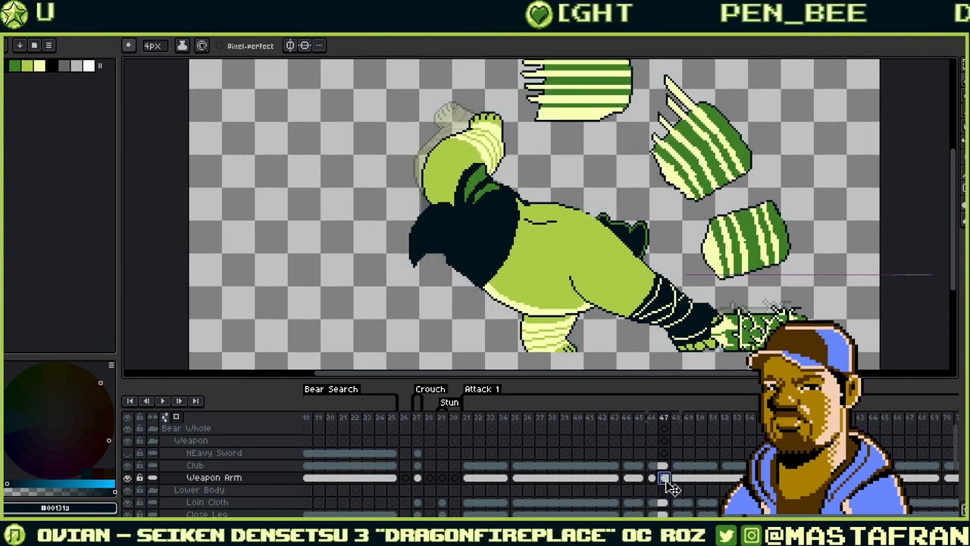
left_click(653, 479)
left_click(640, 479)
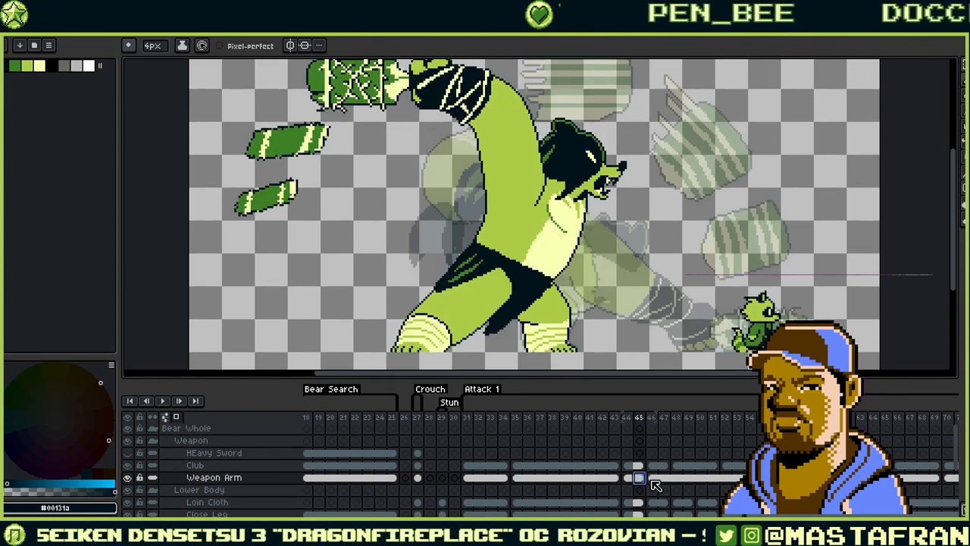
left_click(653, 479)
- Step the Club layer through frames 47–52, then return to Weapon Arm frame 50
left_click(726, 465)
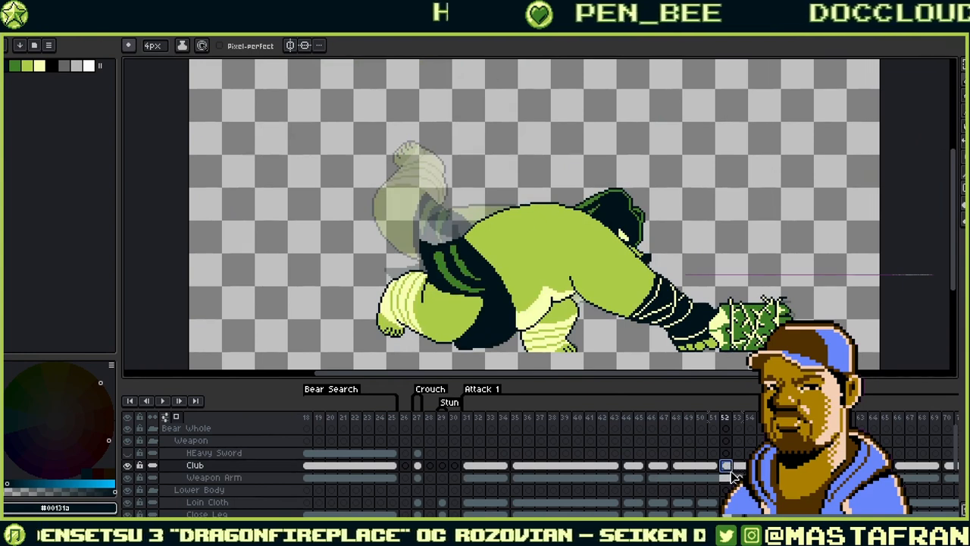
left_click(677, 467)
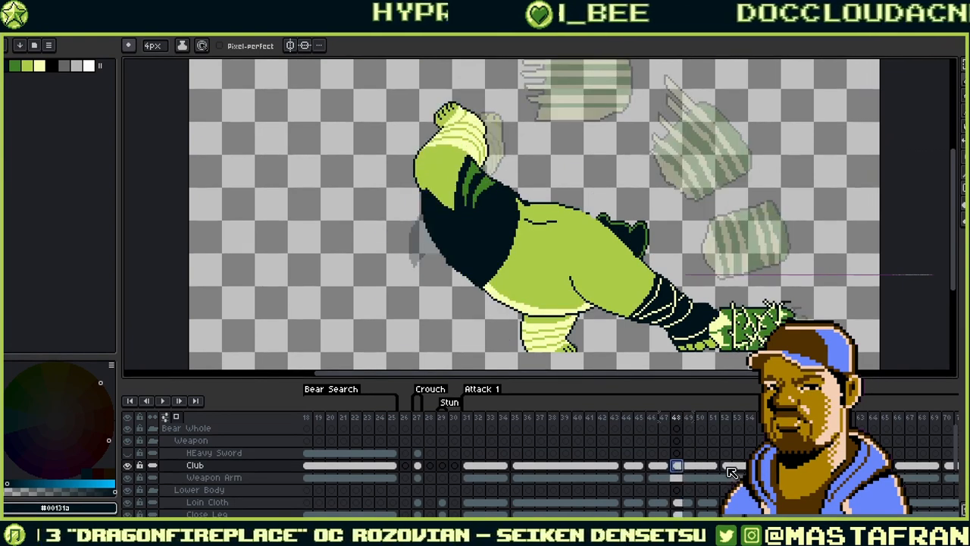
left_click(726, 466)
left_click(714, 467)
left_click(703, 467)
left_click(690, 469)
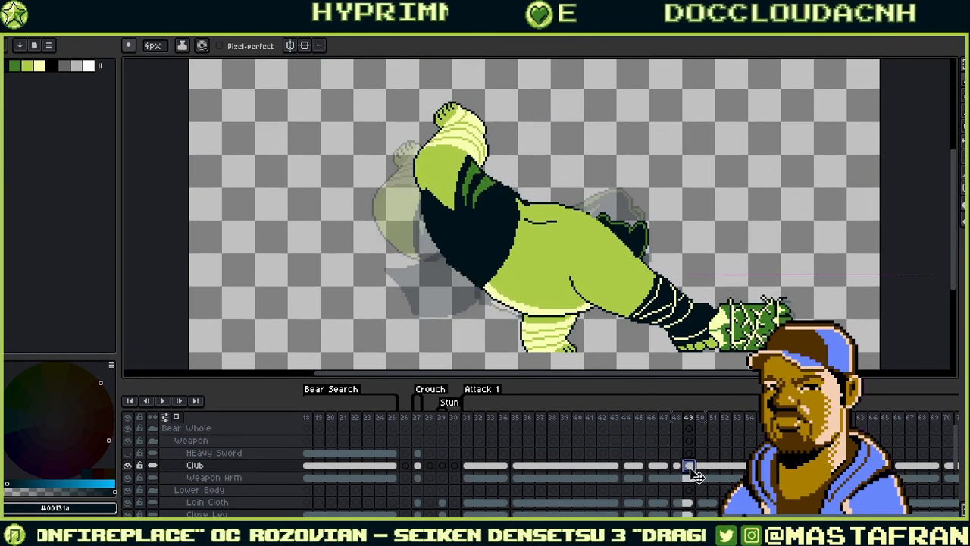
left_click(676, 467)
left_click(663, 469)
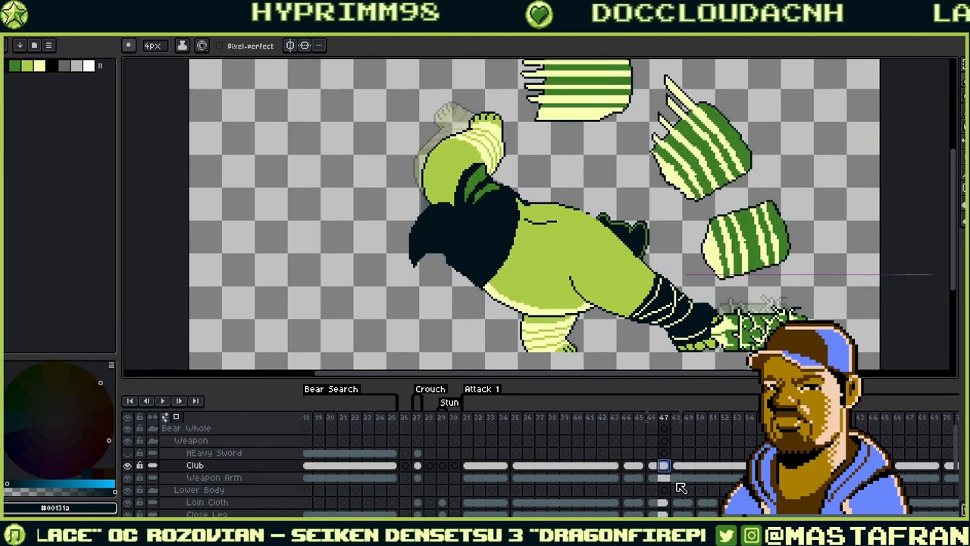
left_click(679, 467)
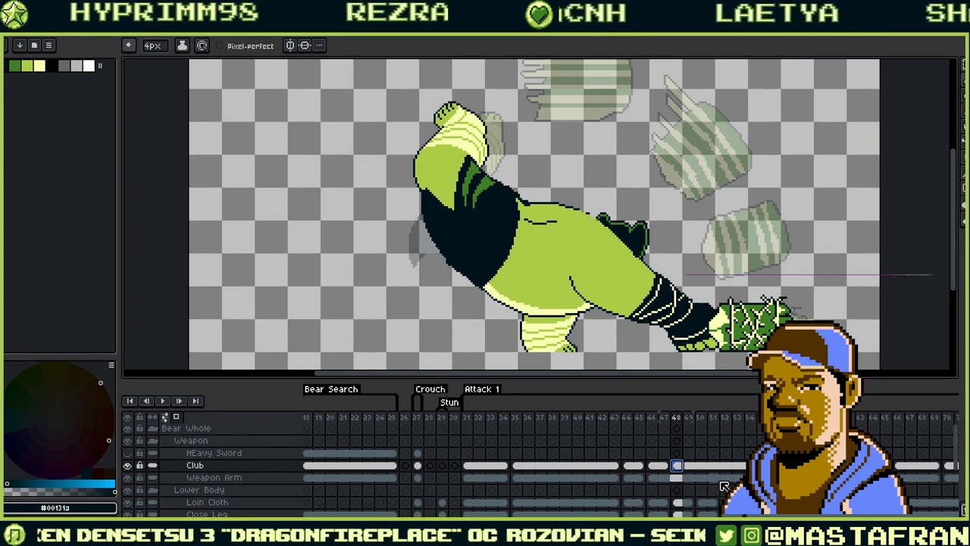
left_click(701, 478)
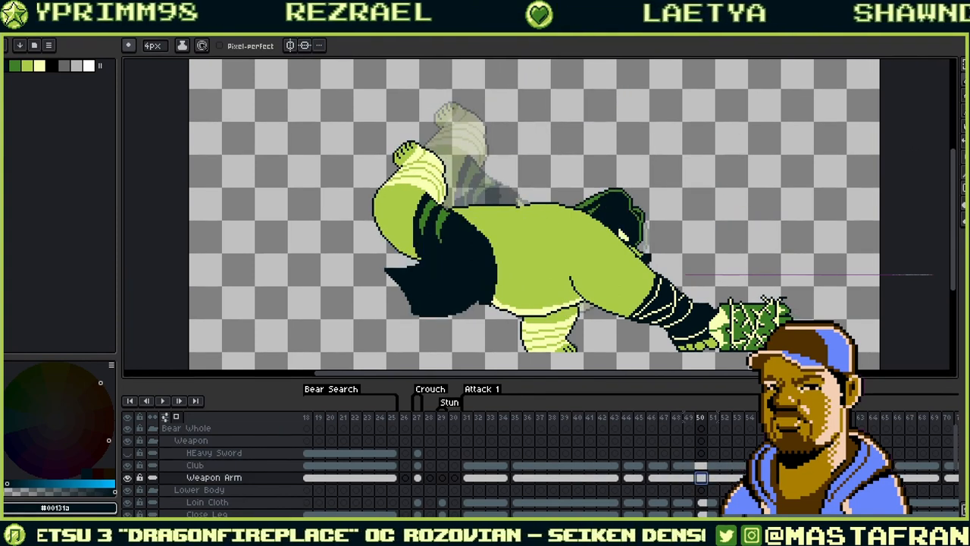
- Play the animation to preview the Attack 1 club-strike motion
left_click(162, 401)
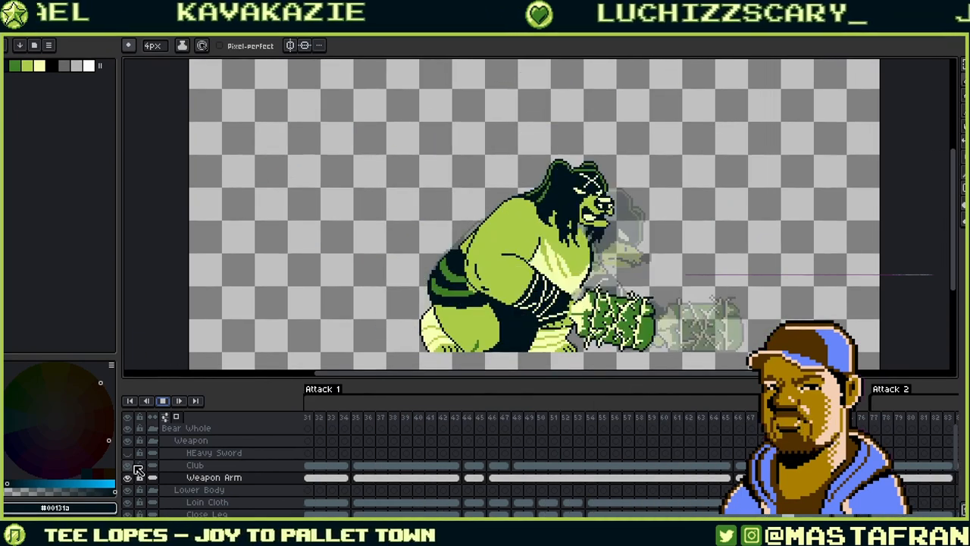
- Toggle the Walk Stickfigure layer's visibility and stop the playback
scroll(151, 470, "down", 2)
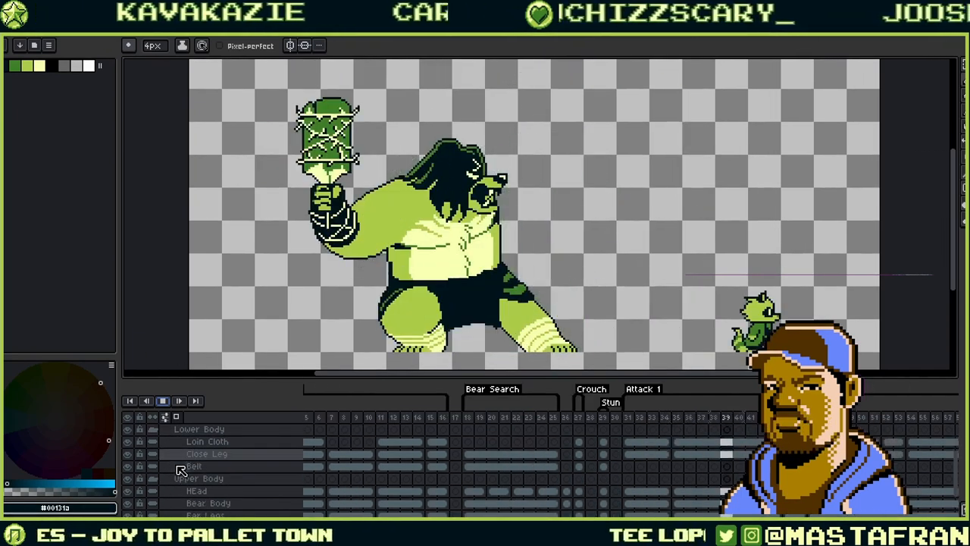
scroll(182, 470, "up", 1)
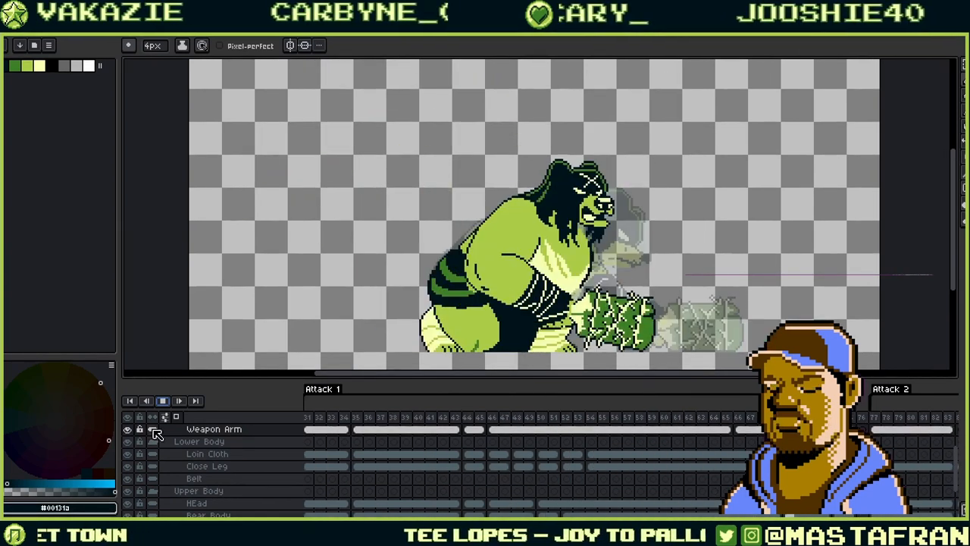
scroll(169, 477, "down", 5)
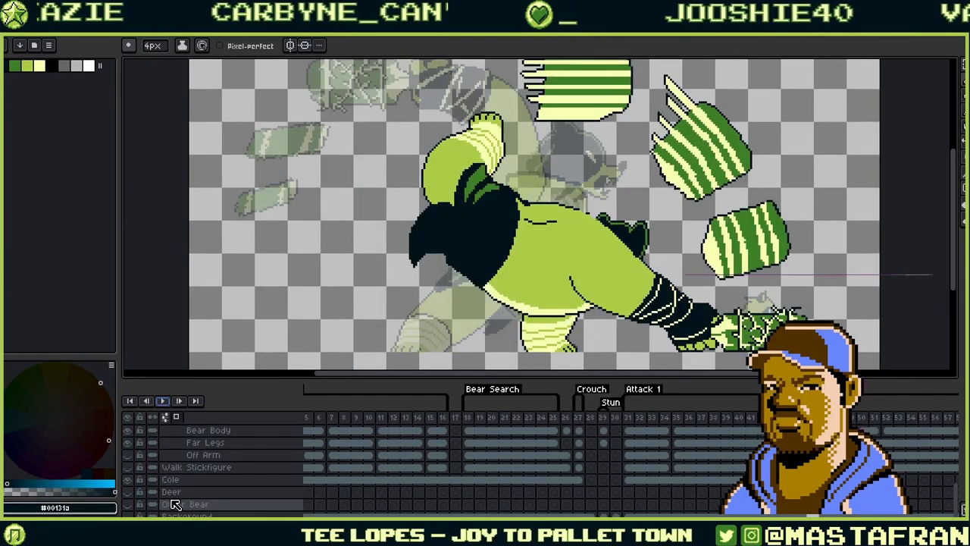
scroll(175, 504, "up", 2)
left_click(131, 491)
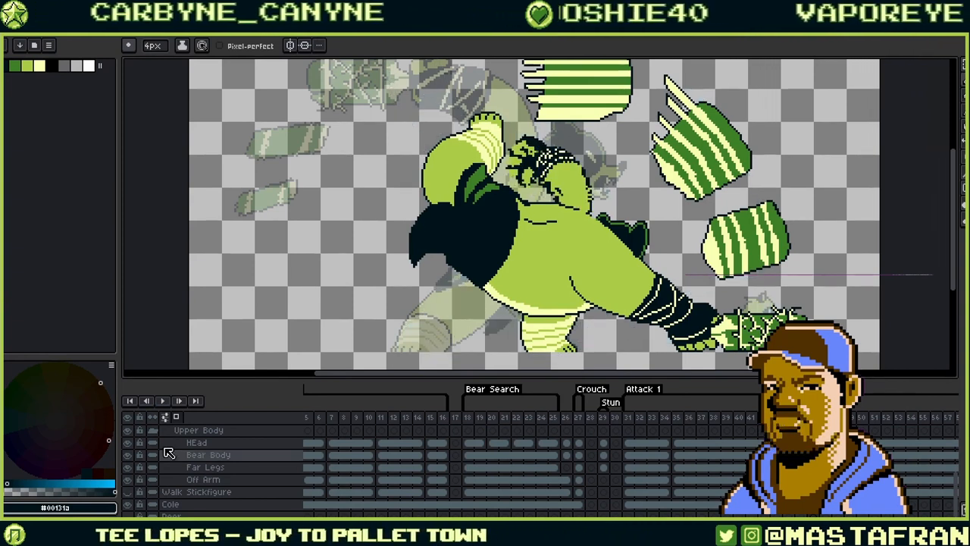
left_click(167, 402)
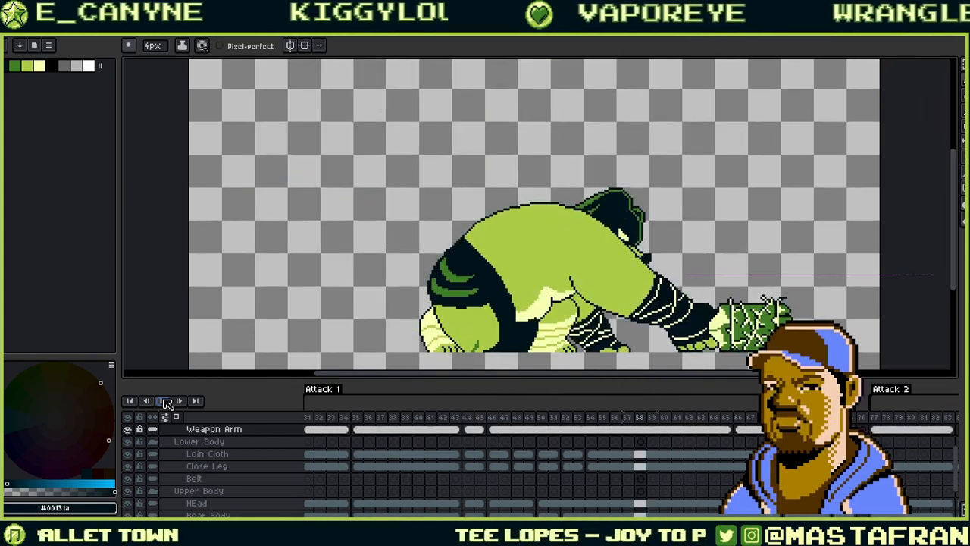
- Select the Off Arm layer and step to the raised-fist attack frame for inspection
scroll(275, 293, "down", 2)
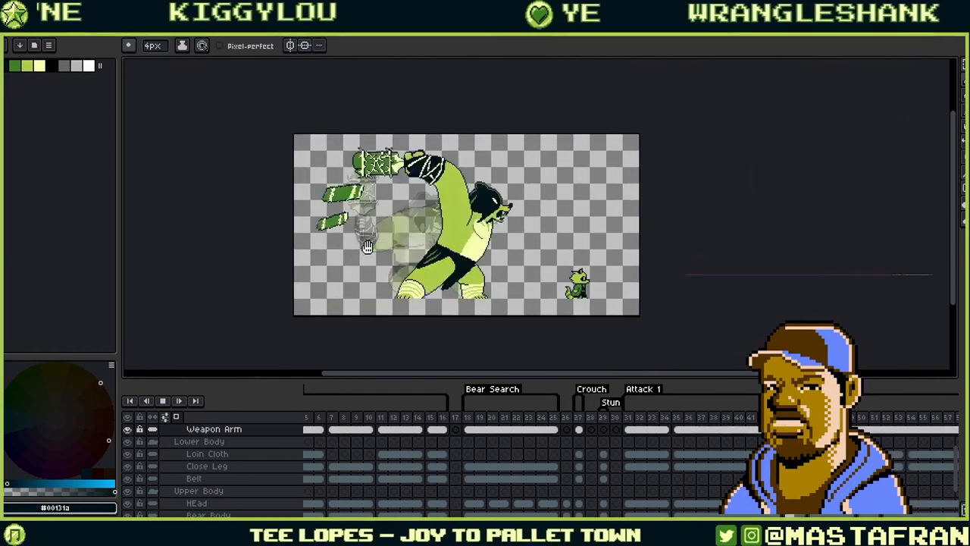
scroll(367, 247, "up", 2)
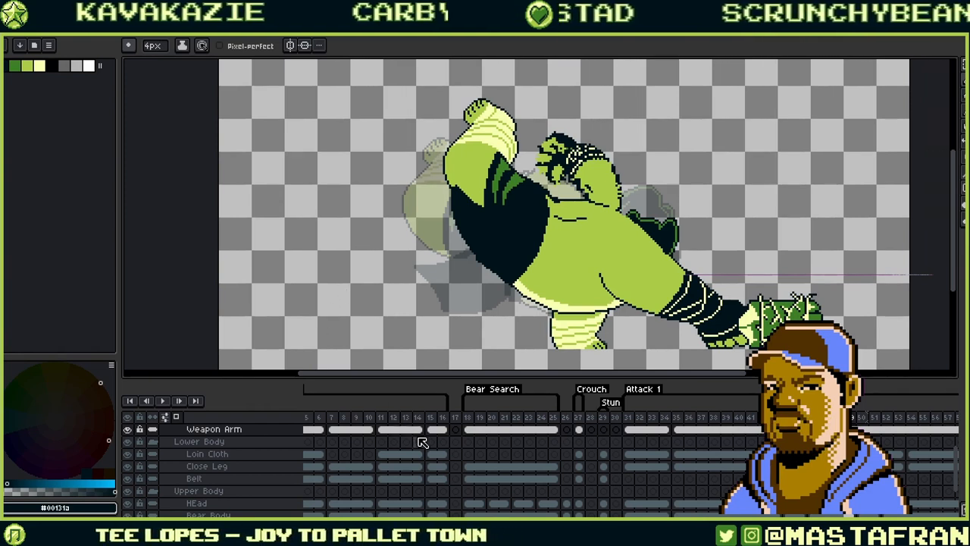
scroll(590, 498, "down", 2)
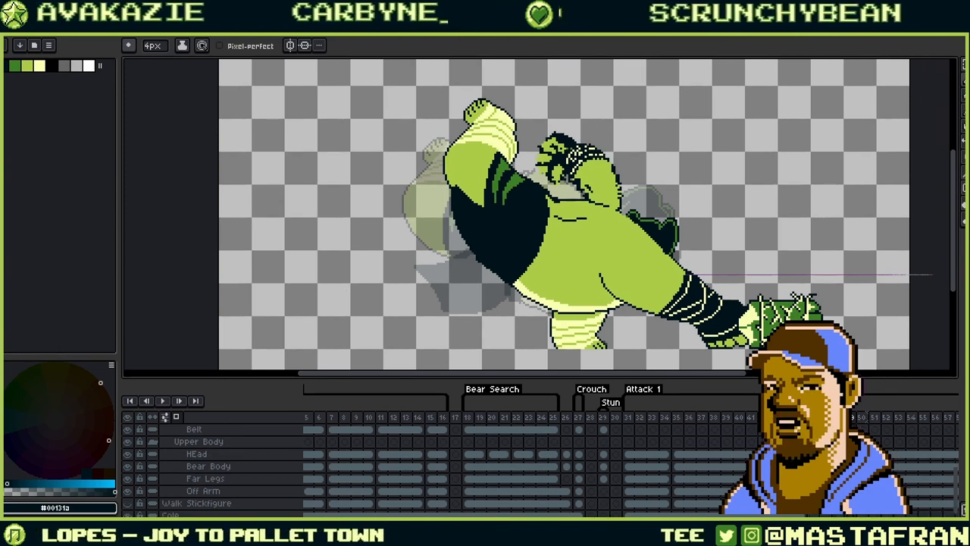
left_click(837, 491)
key("Left")
key("Left")
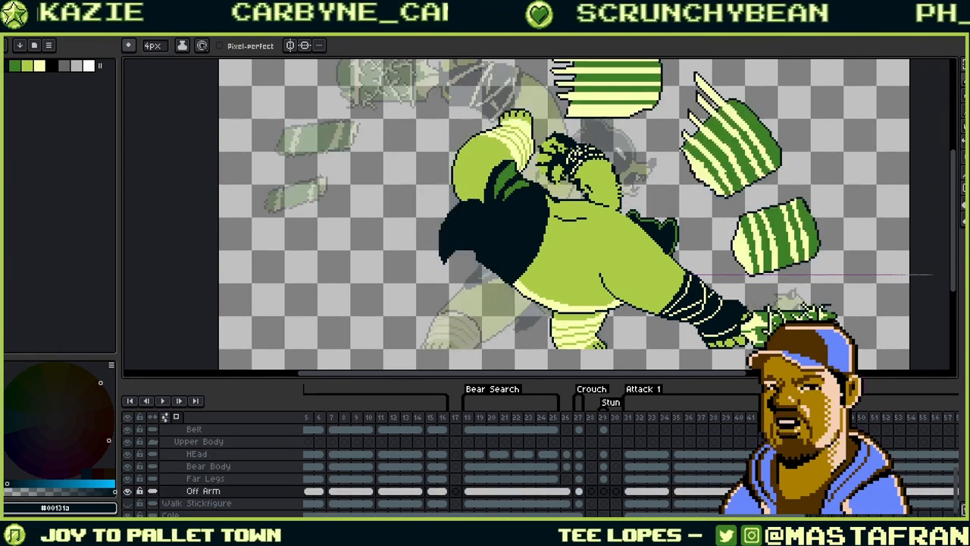
key("Right")
key("Left")
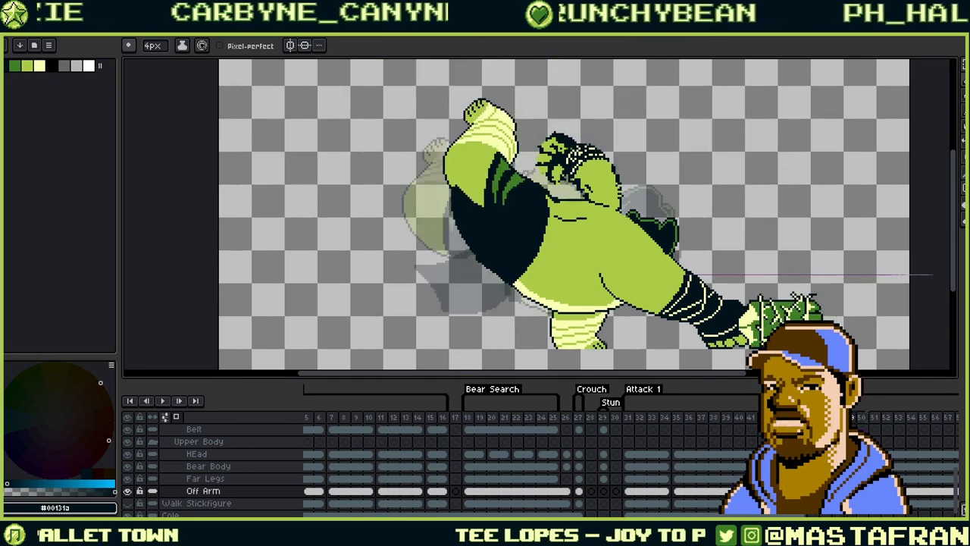
scroll(643, 224, "up", 4)
scroll(643, 224, "down", 2)
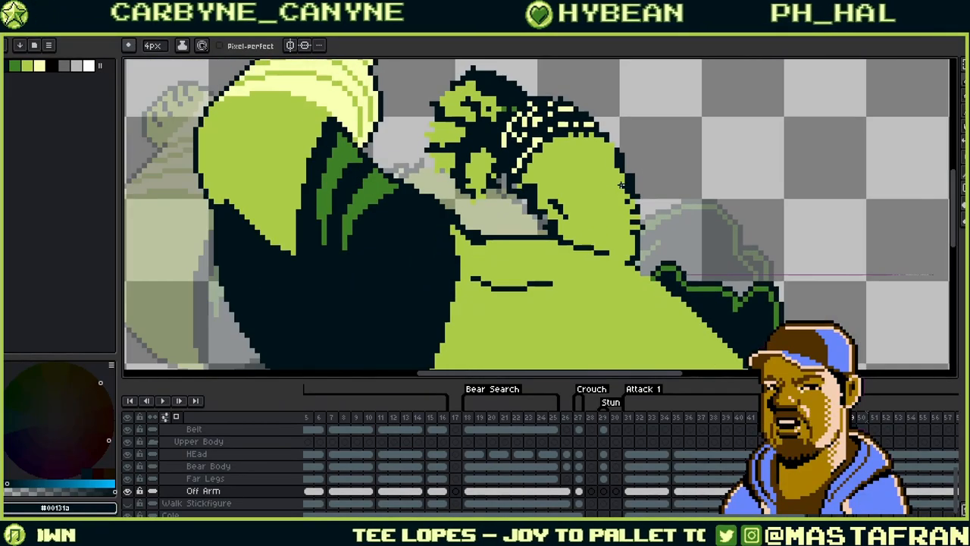
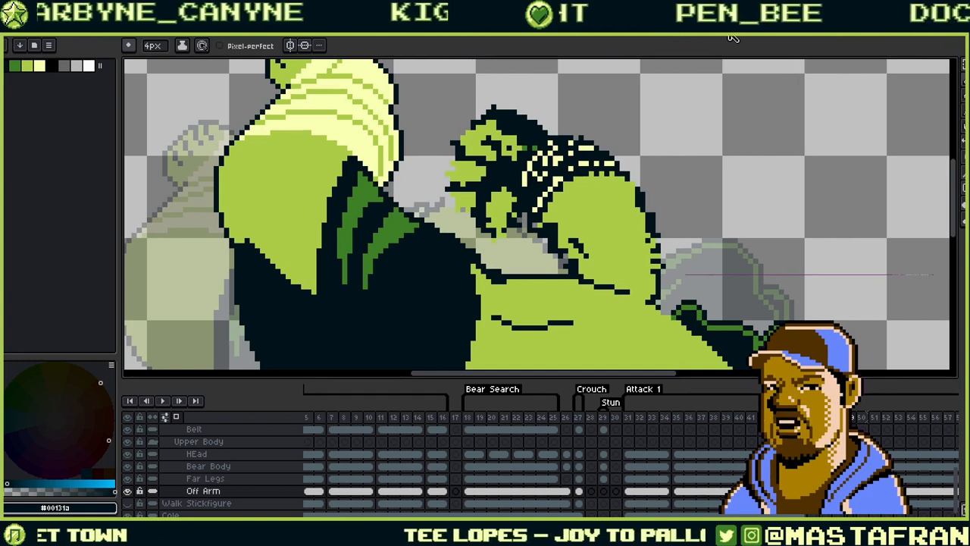
- Repaint the stray dark pixels on the ogre's right outline in light green, undoing one bad stroke
scroll(665, 129, "down", 5)
scroll(667, 130, "up", 4)
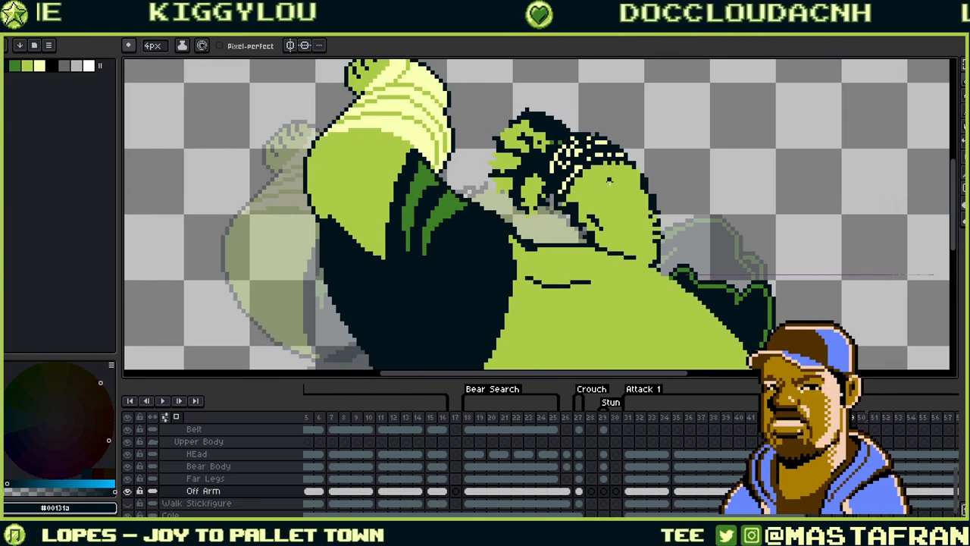
scroll(609, 181, "up", 1)
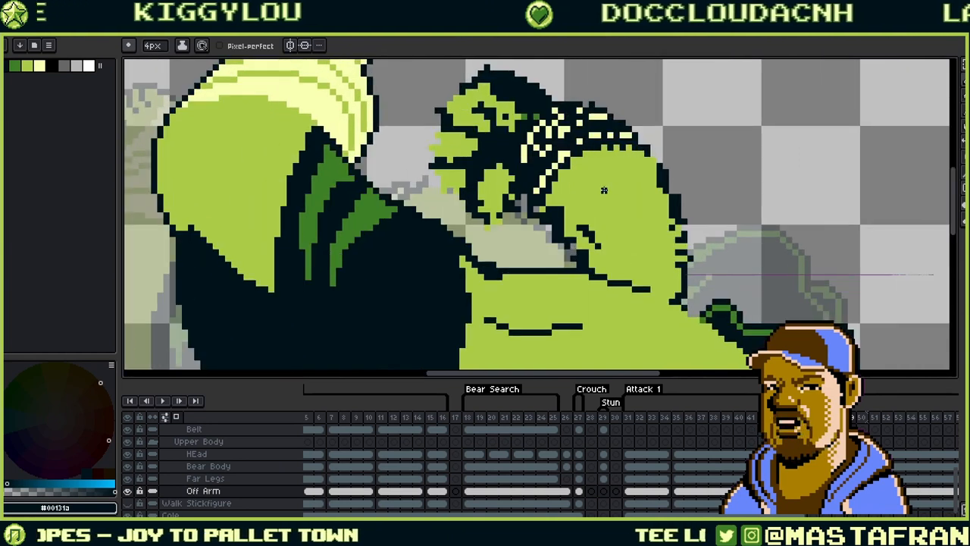
left_click(567, 234, "alt")
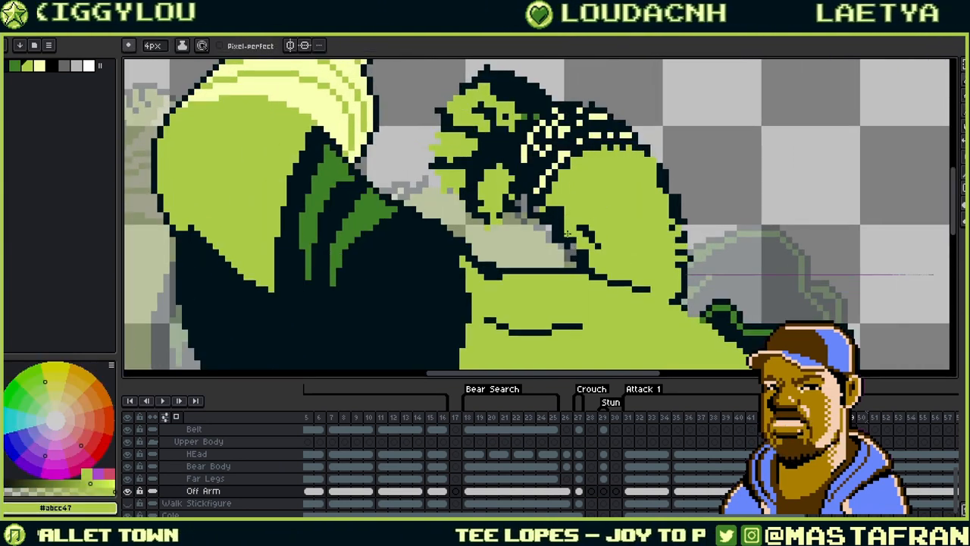
mouse_move(570, 241)
left_mouse_down()
mouse_move(585, 264)
mouse_move(580, 240)
mouse_move(555, 222)
mouse_move(542, 259)
mouse_move(554, 197)
mouse_move(554, 253)
mouse_move(540, 266)
mouse_move(546, 245)
mouse_move(566, 246)
mouse_move(567, 255)
mouse_move(542, 265)
mouse_move(558, 240)
left_mouse_up()
left_click(556, 231, "alt")
left_click(547, 263, "alt")
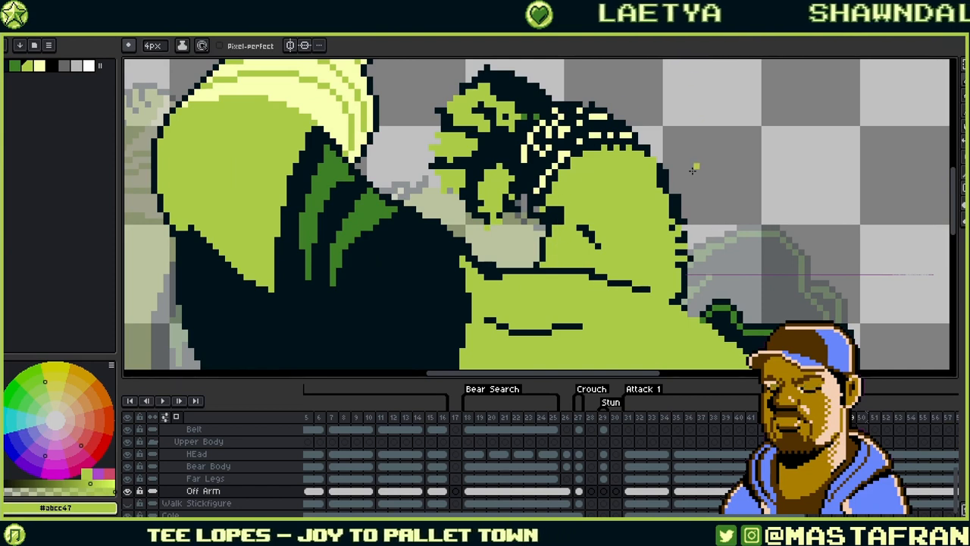
mouse_move(653, 258)
left_mouse_down()
mouse_move(607, 247)
mouse_move(638, 264)
left_mouse_up()
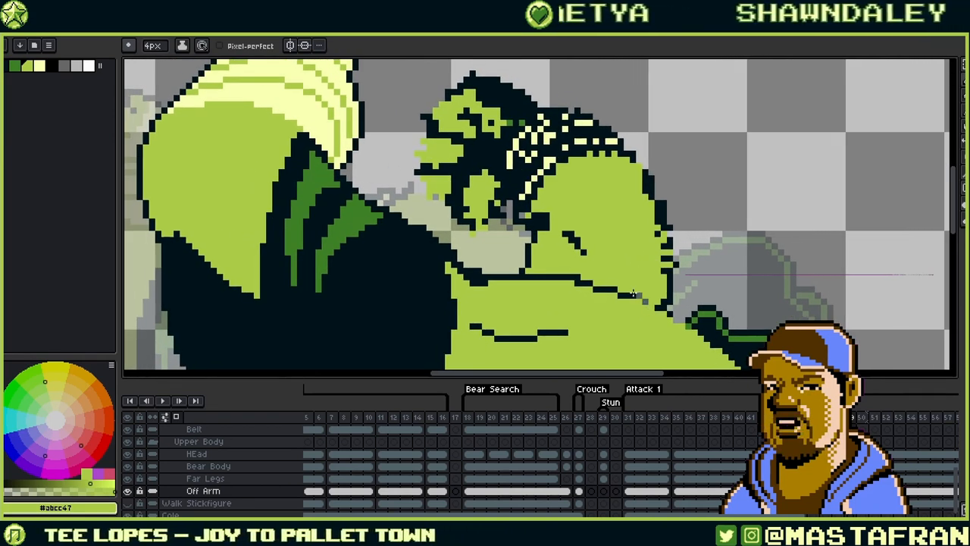
key("ctrl+z")
- Fill the grey gap pixels and dark bumps along the right body edge with light green
left_click_drag(650, 300, 636, 292)
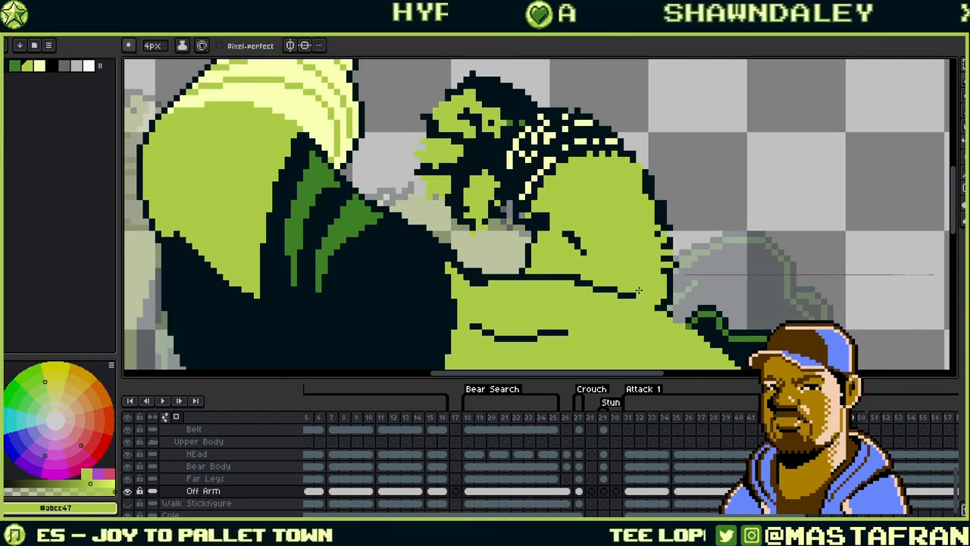
left_click(669, 239, "alt")
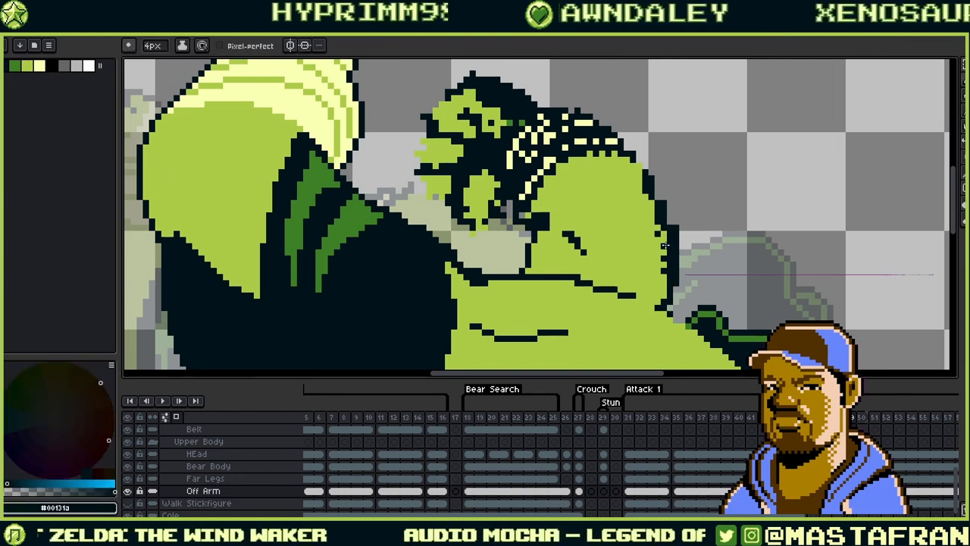
left_click(657, 254, "alt")
left_click_drag(657, 253, 630, 312)
left_click_drag(626, 283, 623, 295)
scroll(610, 253, "up", 2)
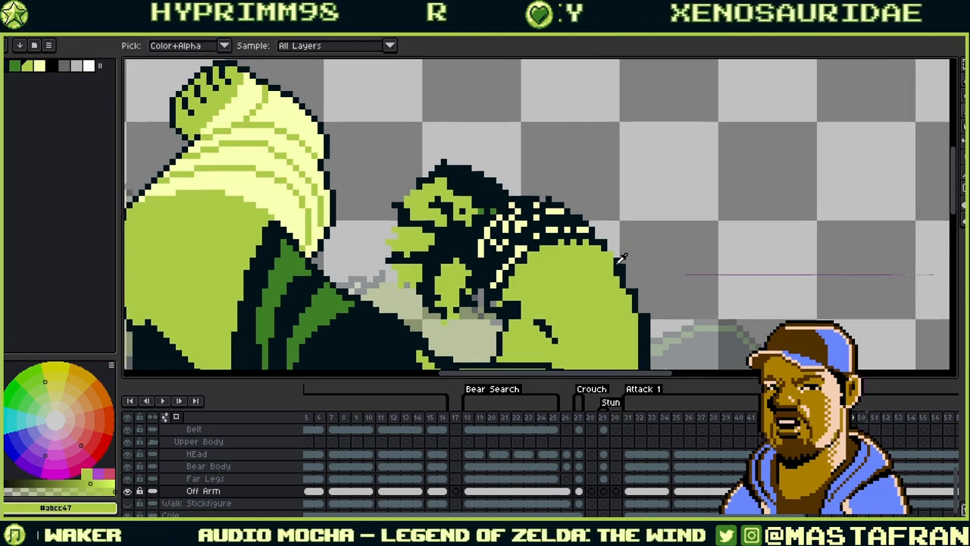
left_click(611, 252, "alt")
- Reframe the view over the lower belly, head and back, re-sampling the dark and green colours
left_click_drag(634, 229, 700, 148)
left_click(699, 231, "alt")
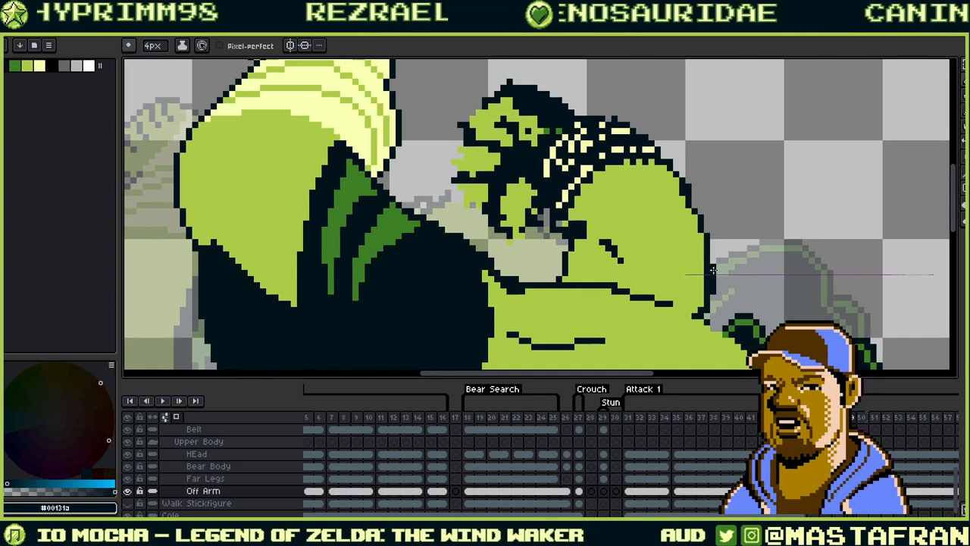
left_click_drag(709, 284, 693, 213)
left_click(695, 219, "alt")
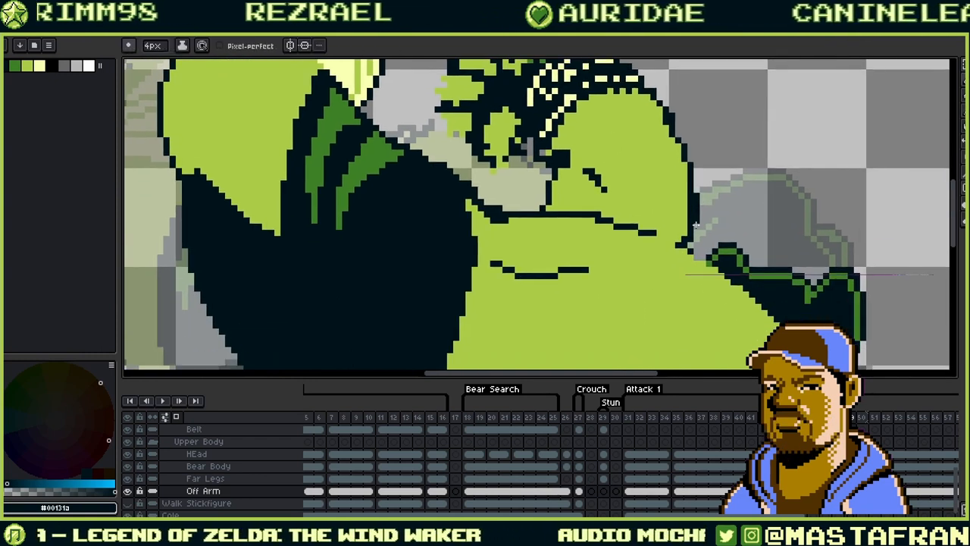
left_click(689, 202, "alt")
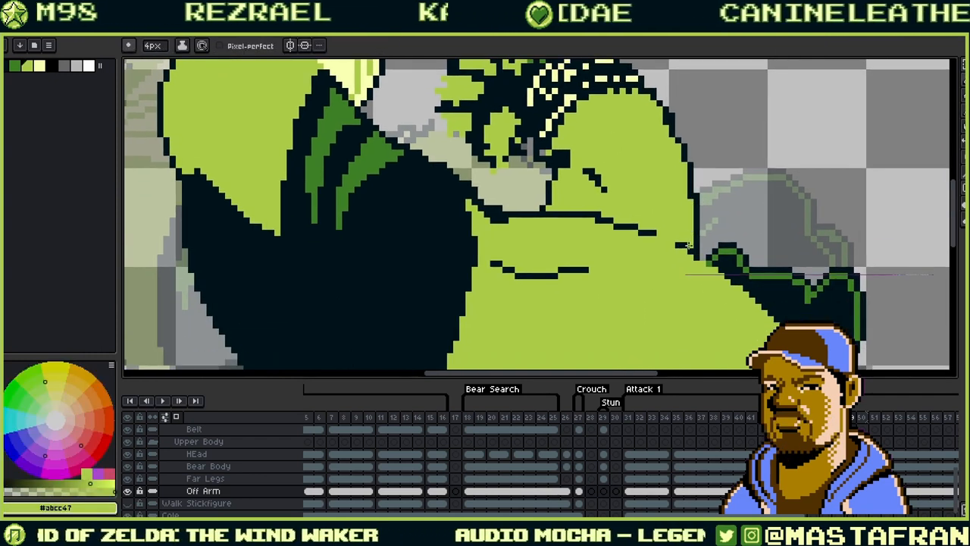
left_click(692, 190, "alt")
left_click_drag(710, 177, 687, 248)
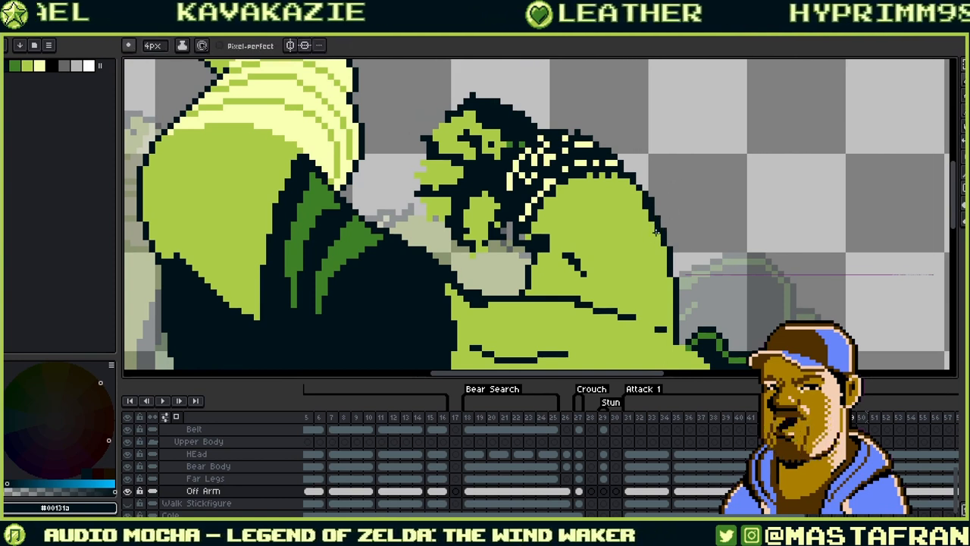
- Sample the pale cream highlight and draw a cream strap stroke on the ogre's back
left_click(652, 232, "alt")
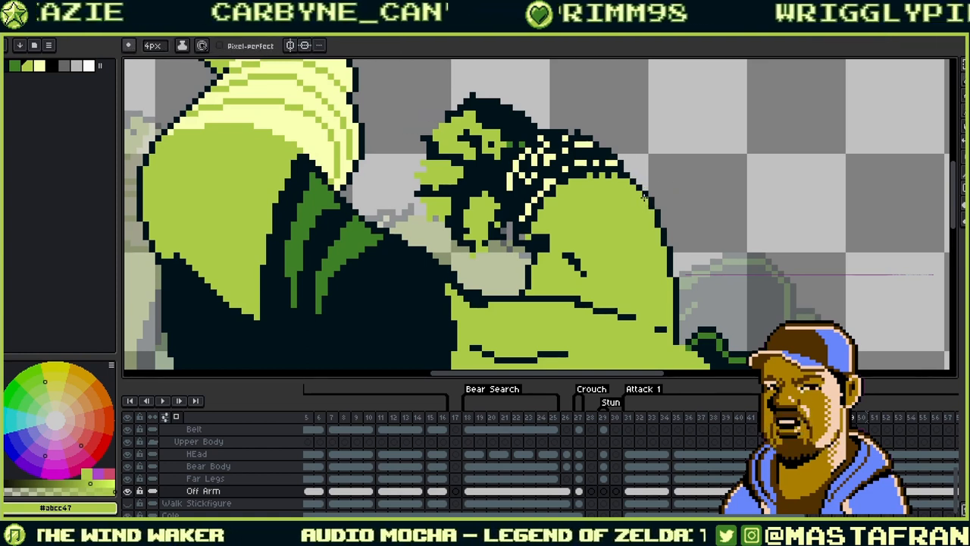
left_click(626, 163, "alt")
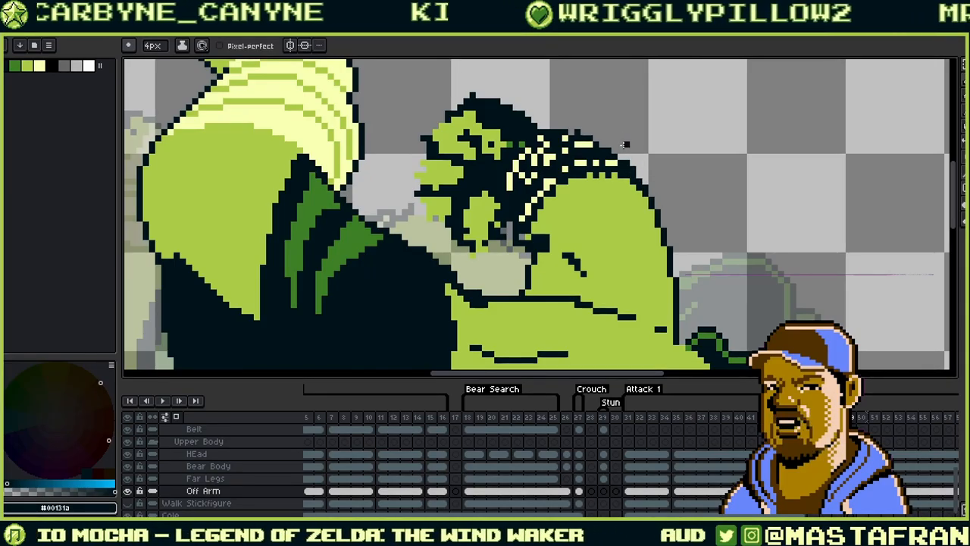
left_click_drag(623, 144, 659, 172)
left_click(638, 188, "alt")
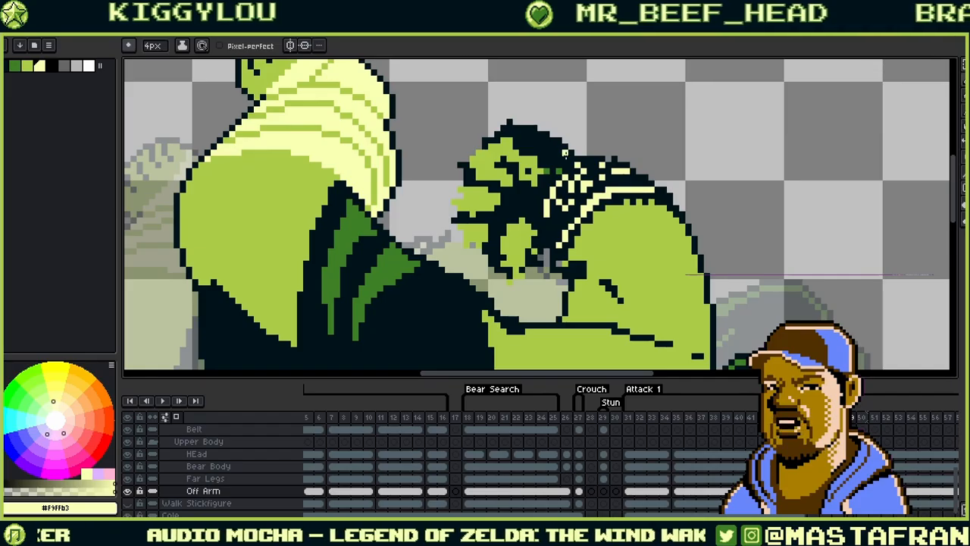
left_click(546, 214, "alt")
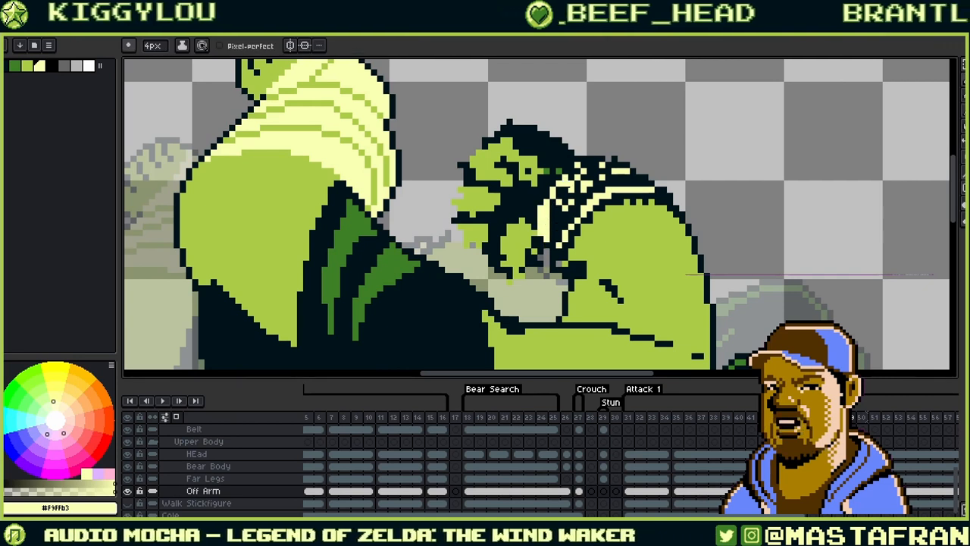
- Undo the too-thick strap and redraw it thinner, then touch up nearby dark and green pixels
key("ctrl+z")
left_click_drag(547, 233, 552, 203)
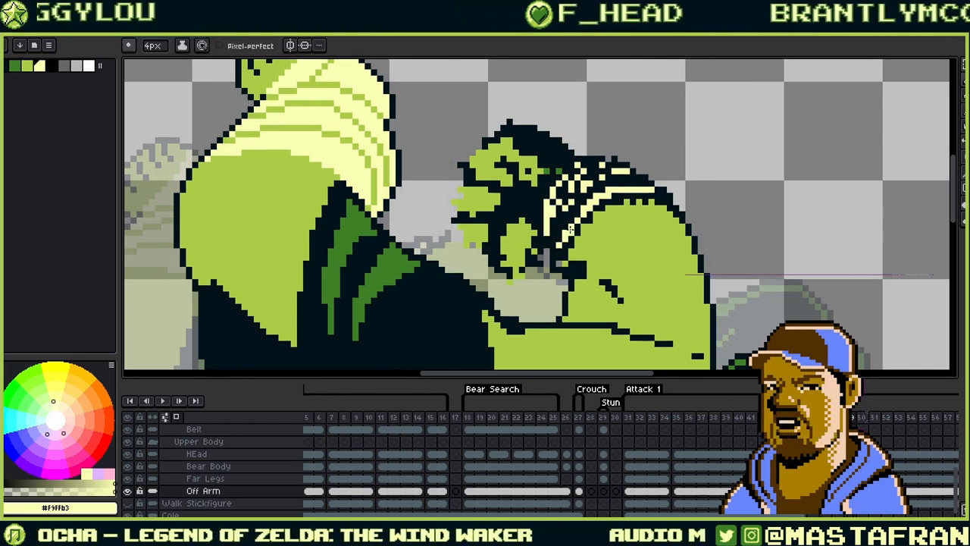
left_click(561, 220, "alt")
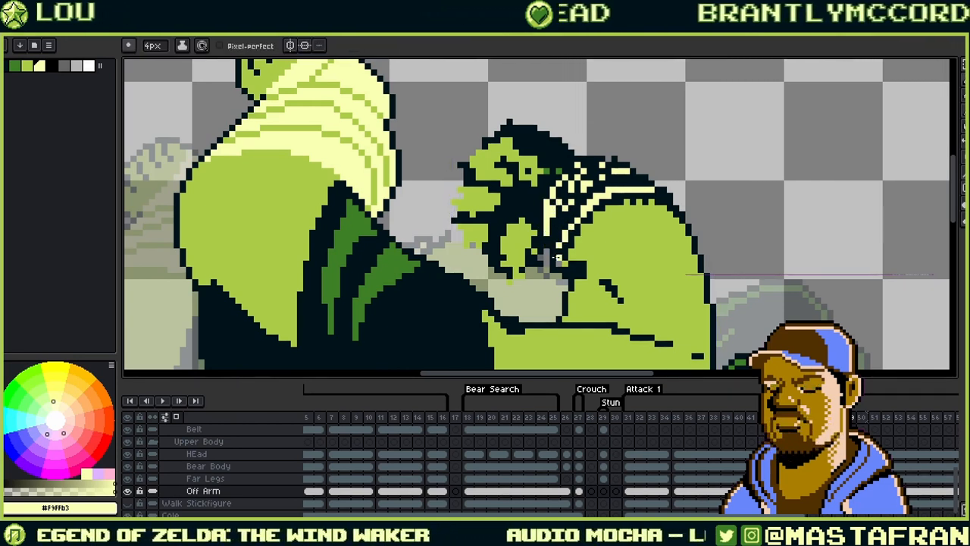
left_click(548, 257, "alt")
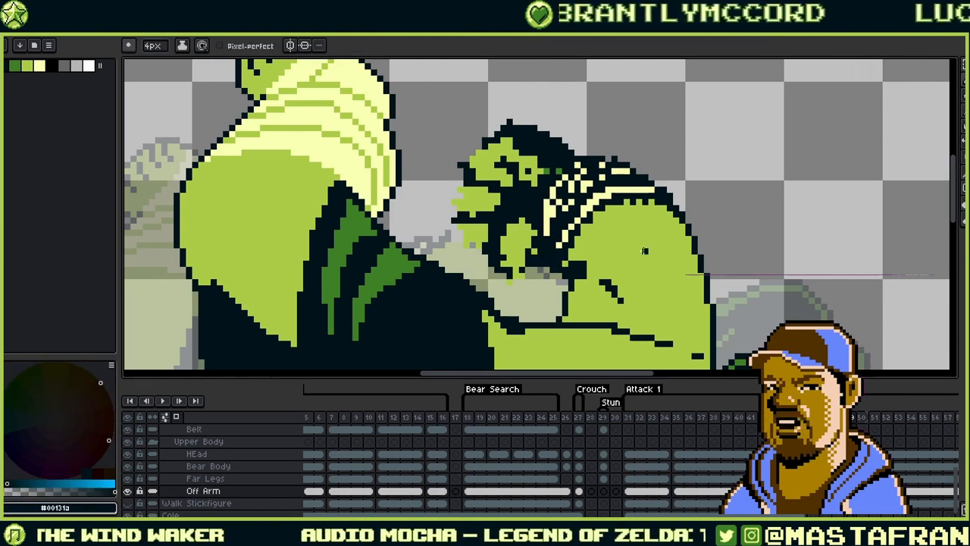
left_click(592, 263, "alt")
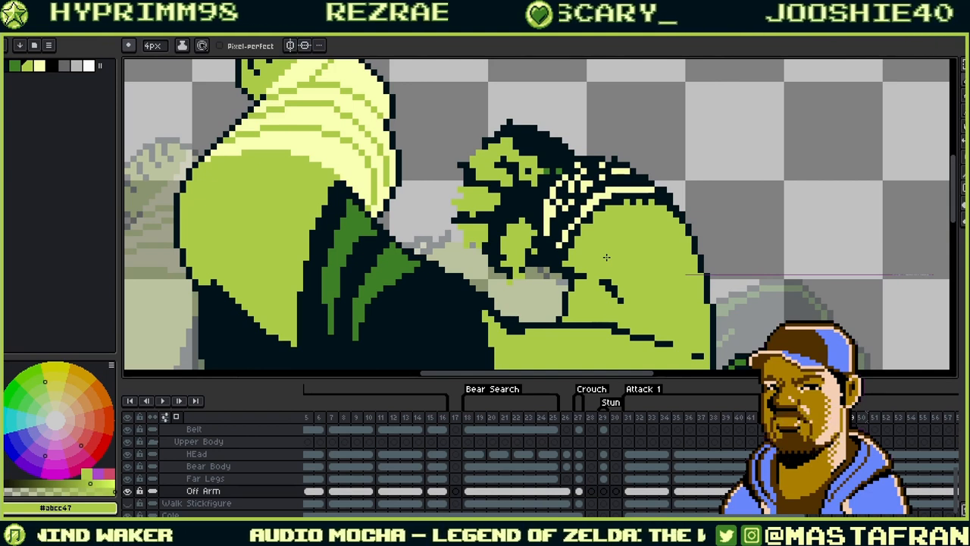
scroll(626, 234, "up", 2)
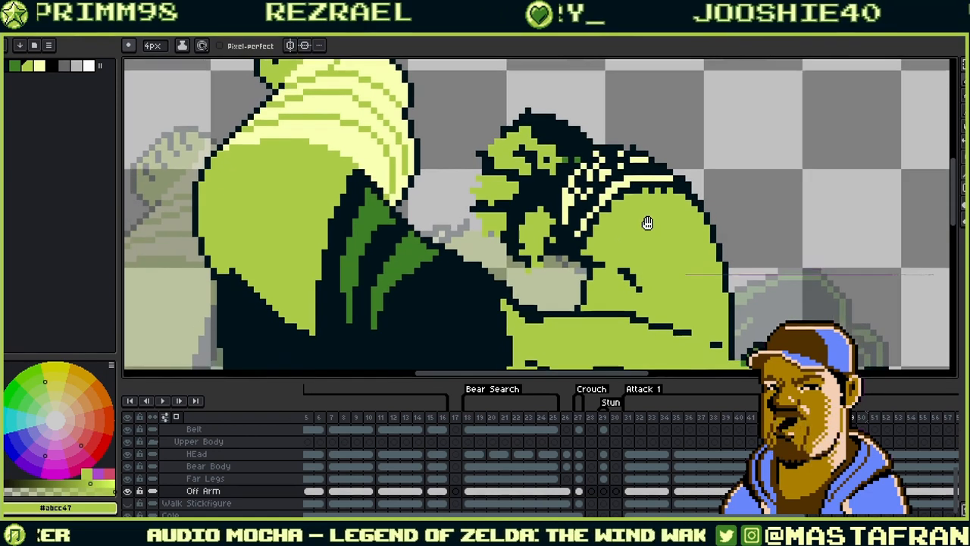
- Sample the dark outline and light green colours from the ogre's body while reframing the view
key("i")
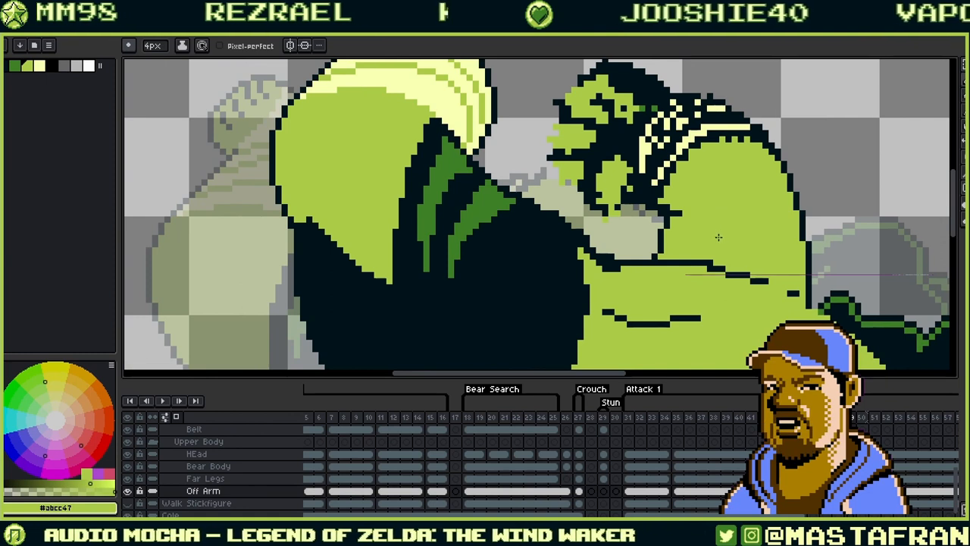
left_click(712, 237, "alt")
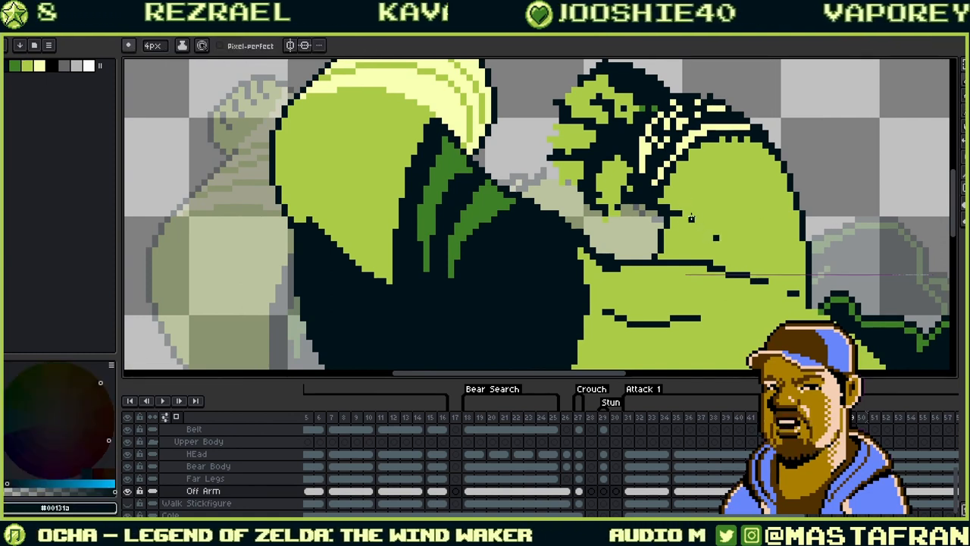
left_click(708, 218, "alt")
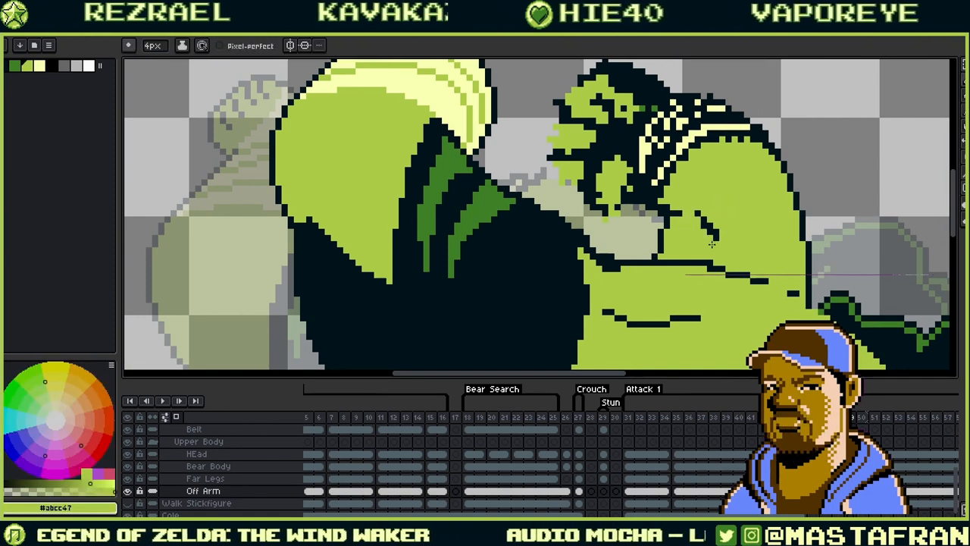
left_click(703, 218, "alt")
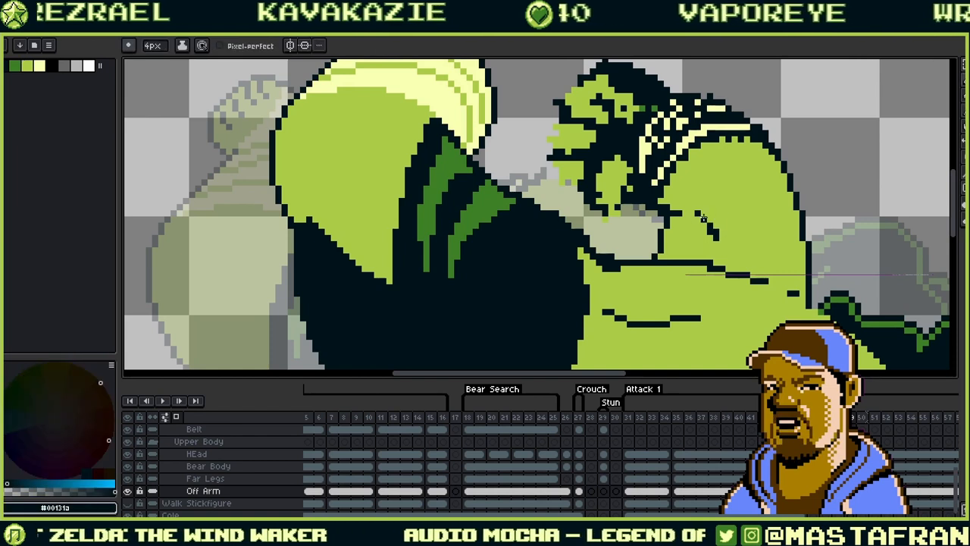
left_click_drag(706, 203, 692, 231)
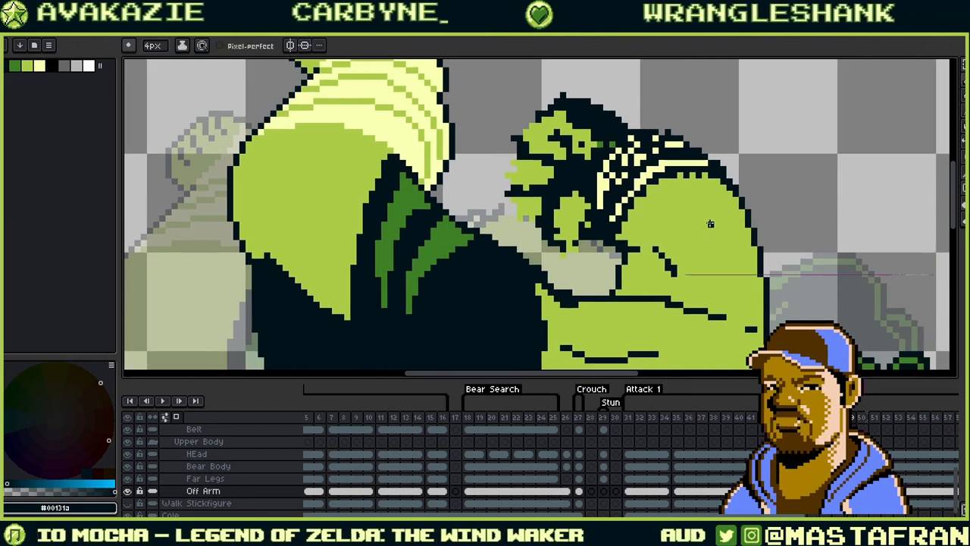
scroll(682, 190, "down", 4)
left_click(686, 180, "alt")
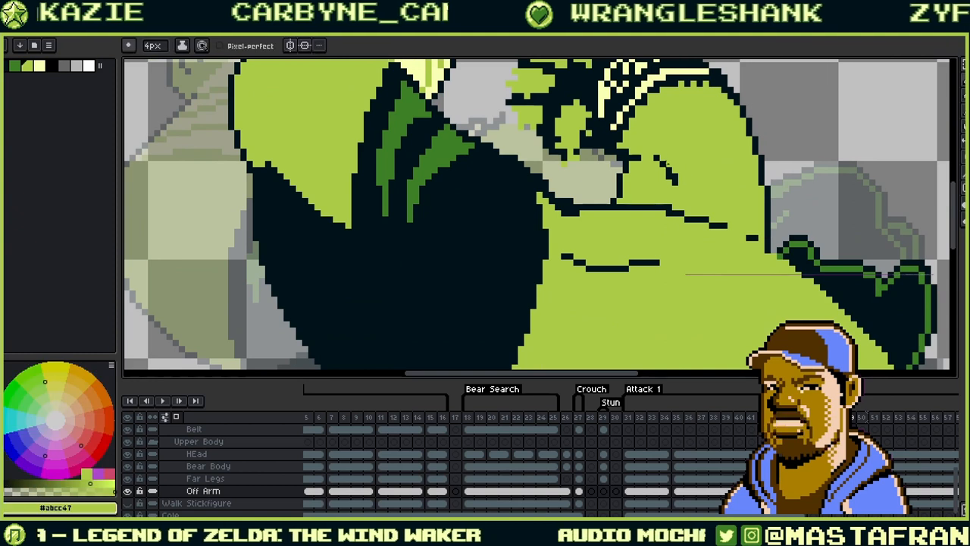
left_click_drag(732, 130, 711, 226)
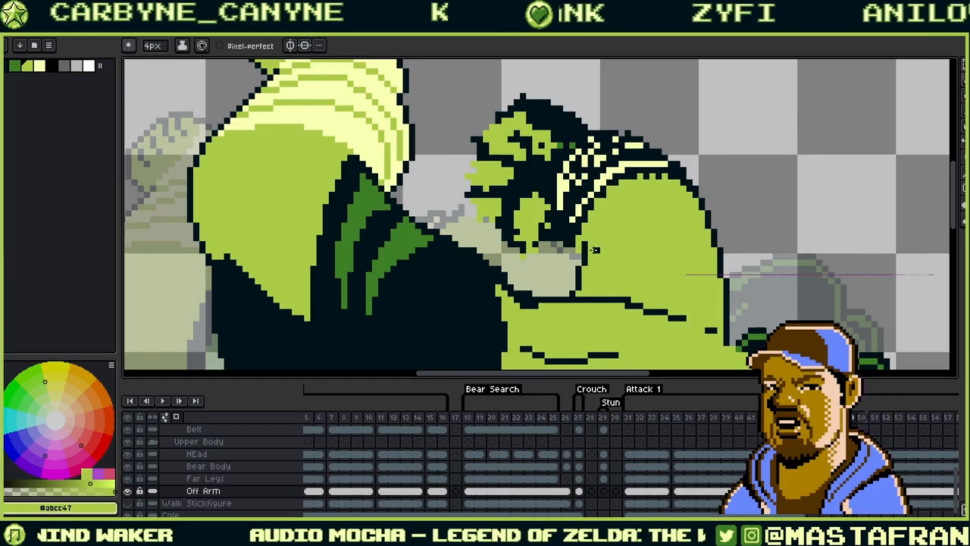
- Undo the last green touch-up beneath the cream band, restoring the dark pixels, and pan toward the fist
left_click(590, 244, "alt")
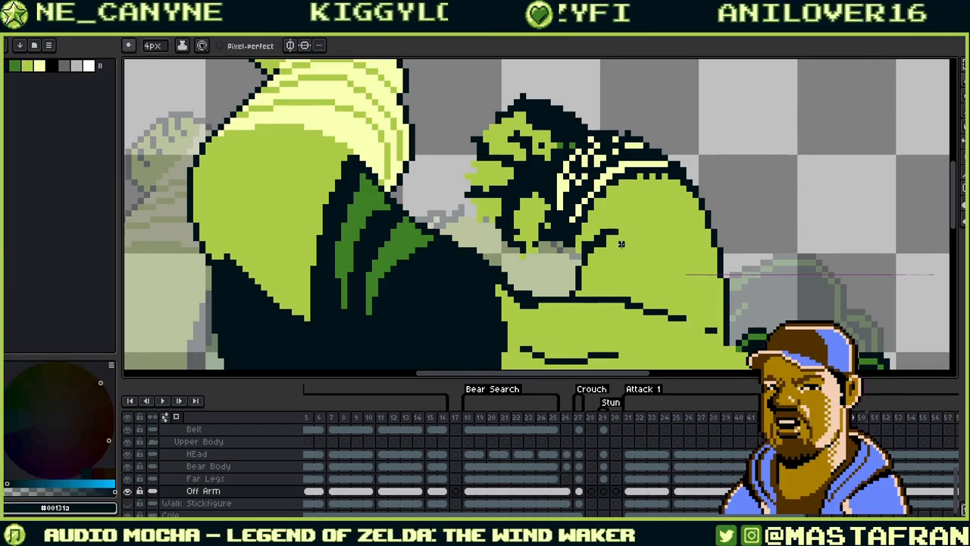
left_click(603, 242, "alt")
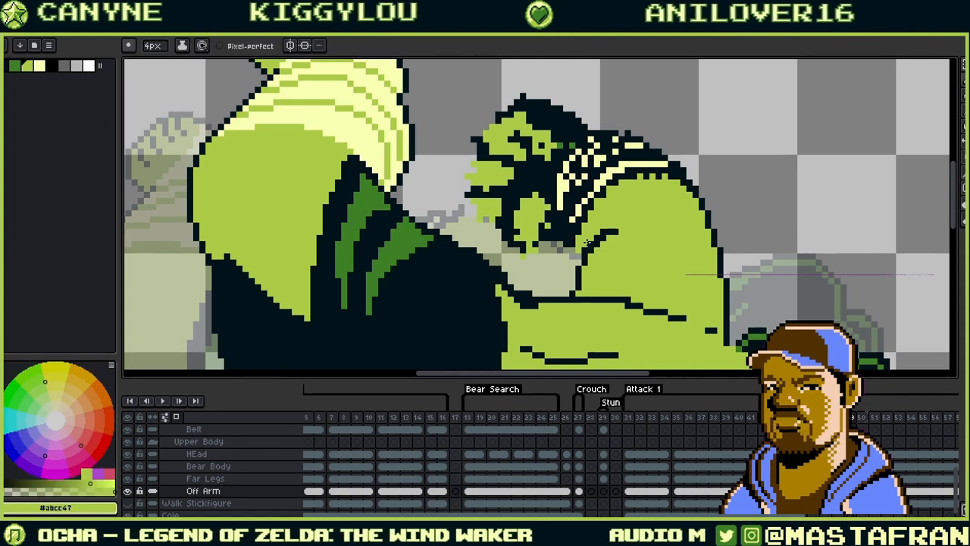
key("alt")
left_click(588, 247, "alt")
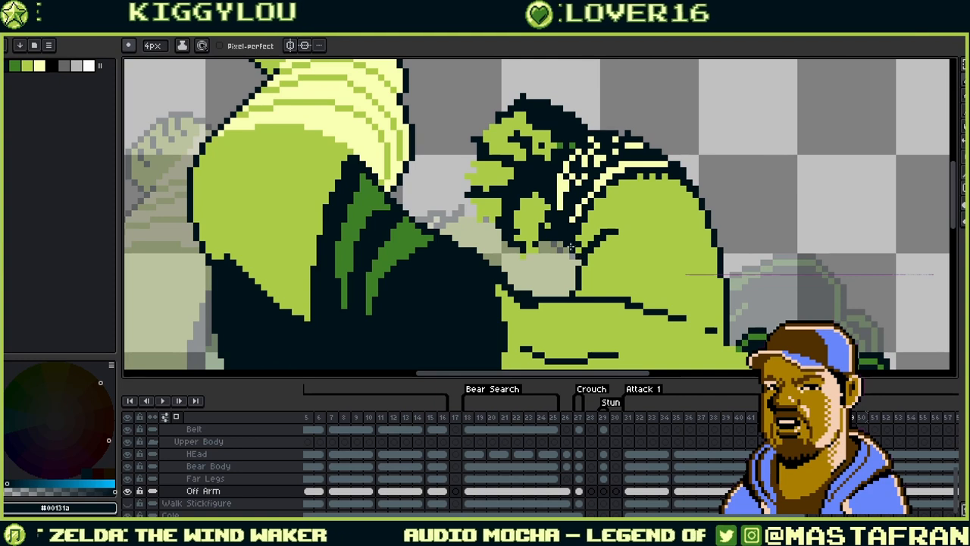
left_click(601, 215, "alt")
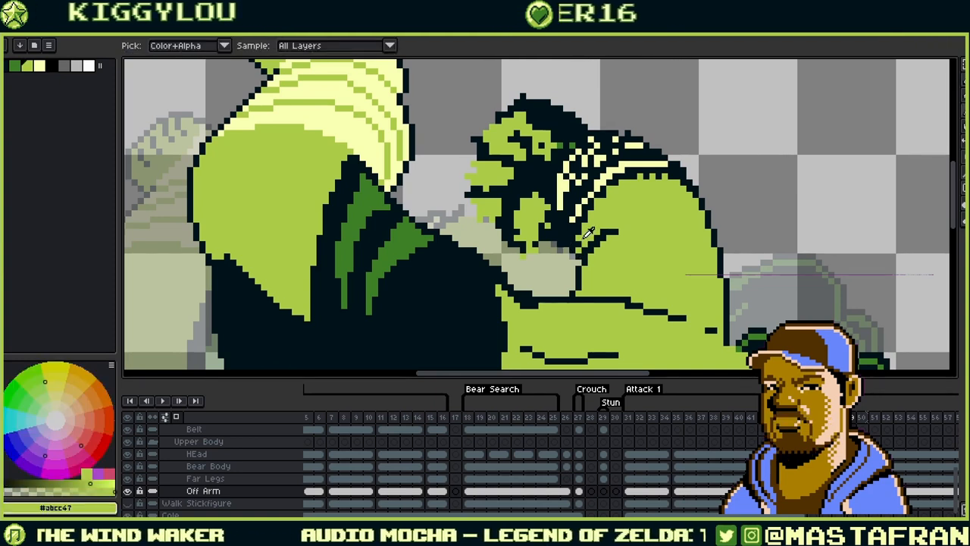
left_click(642, 174, "alt")
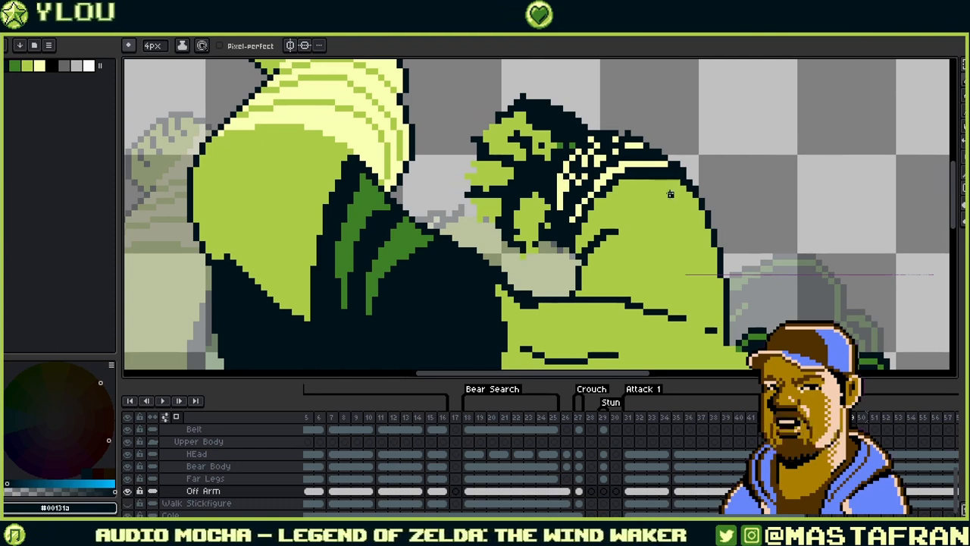
left_click(645, 174, "alt")
key("ctrl+z")
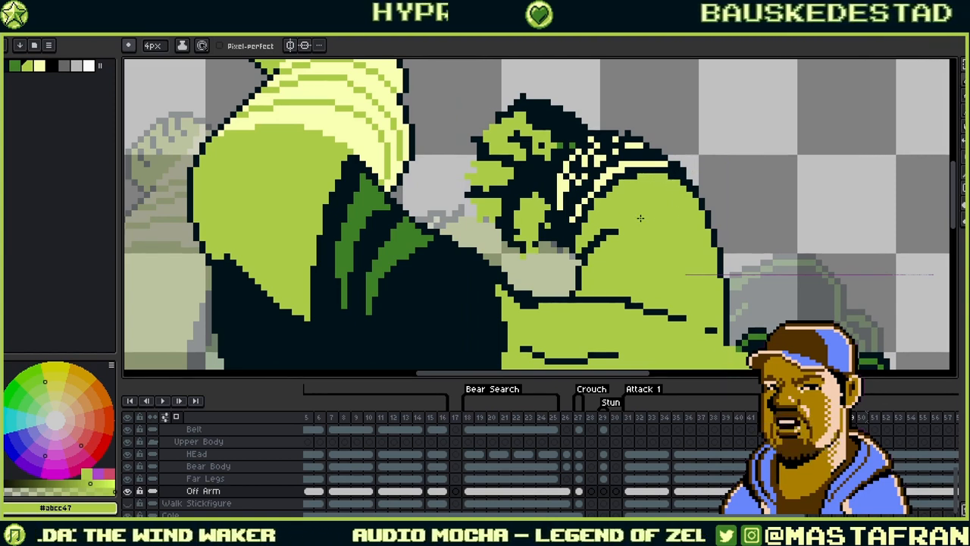
left_click_drag(644, 217, 754, 213)
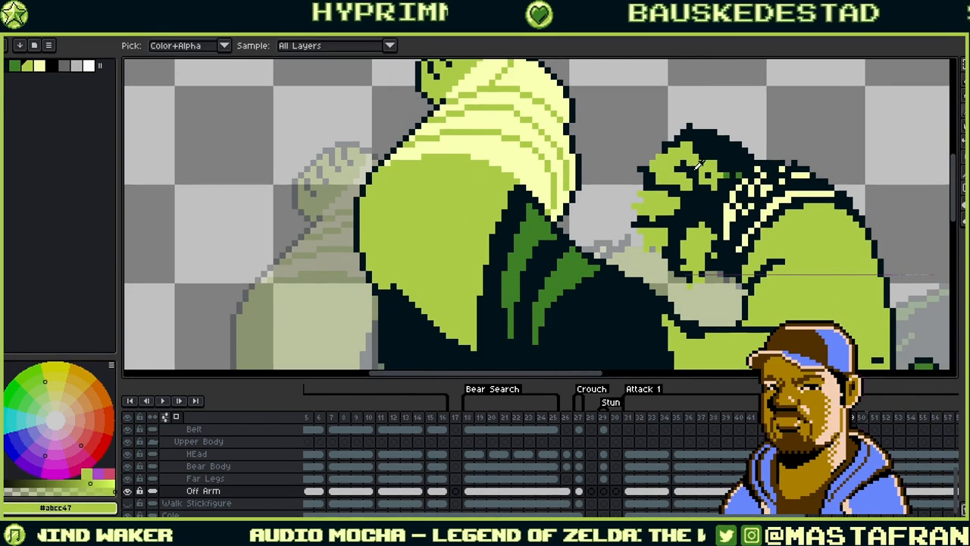
- Fill the dark gaps between the fist's fingers with green
left_click(697, 189, "alt")
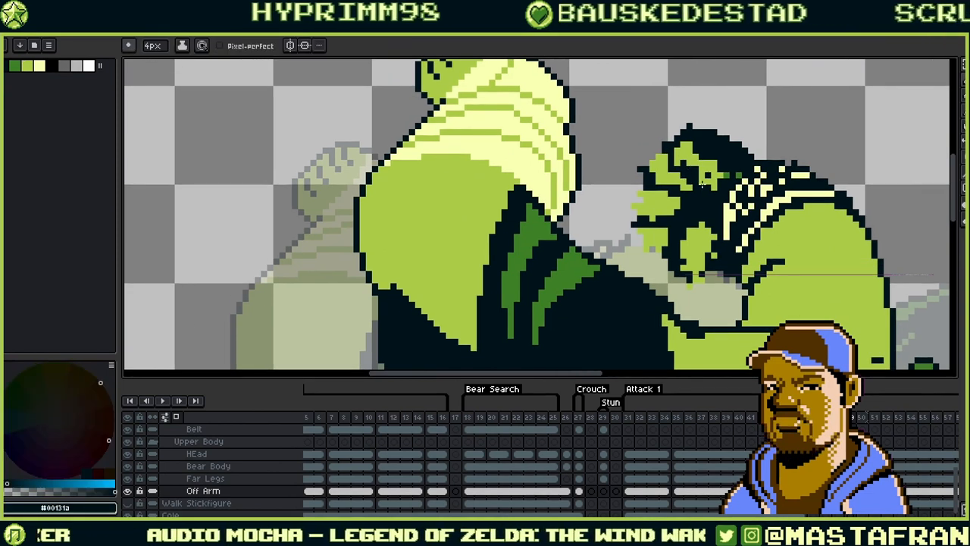
left_click(704, 175, "alt")
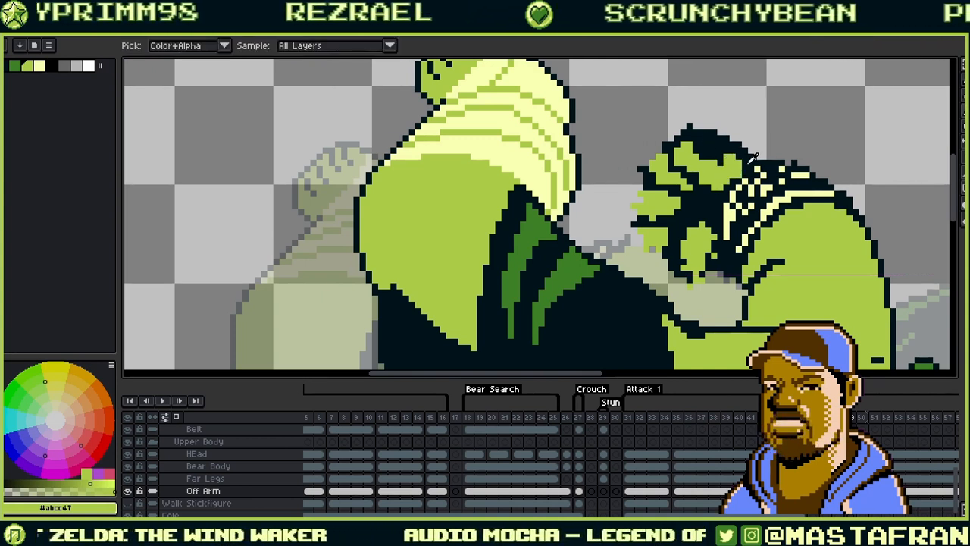
left_click(737, 175, "alt")
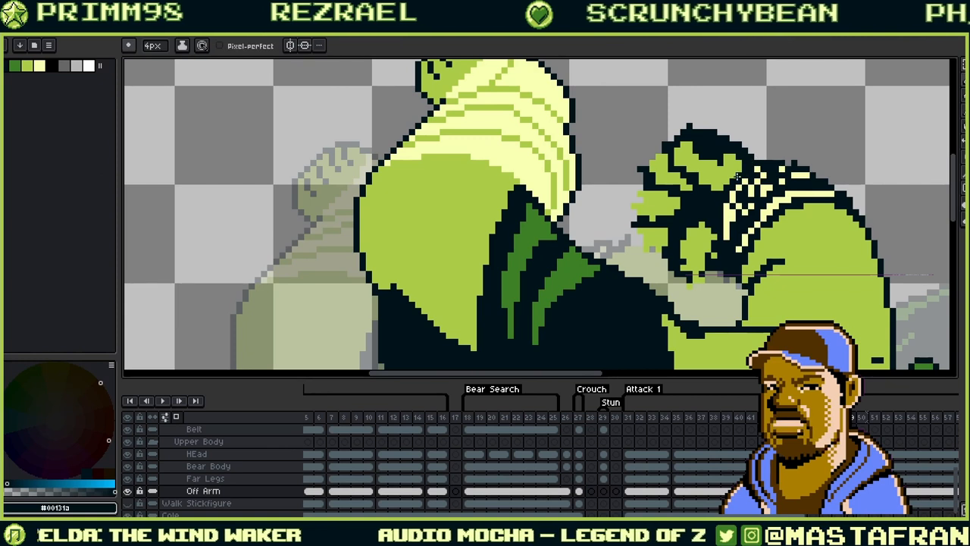
left_click(698, 148, "alt")
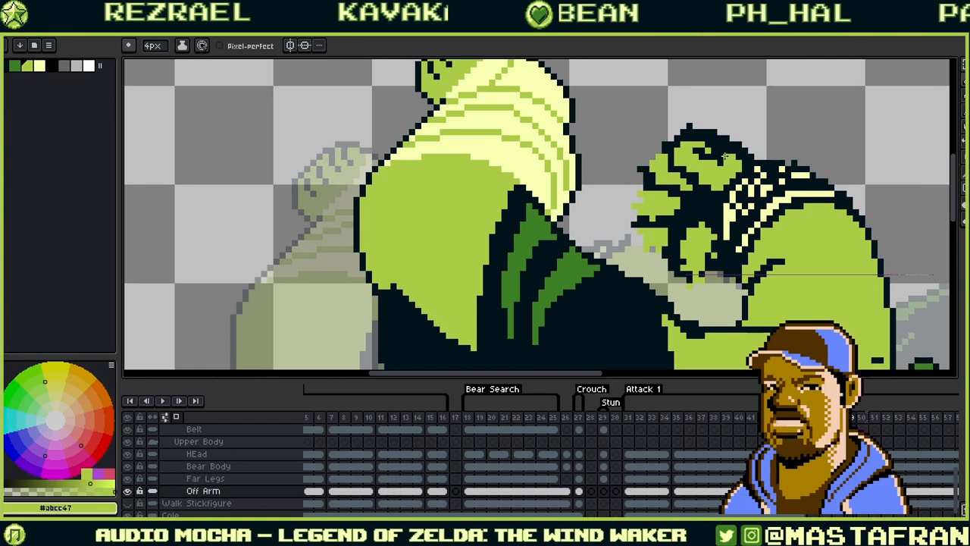
left_click(698, 128, "alt")
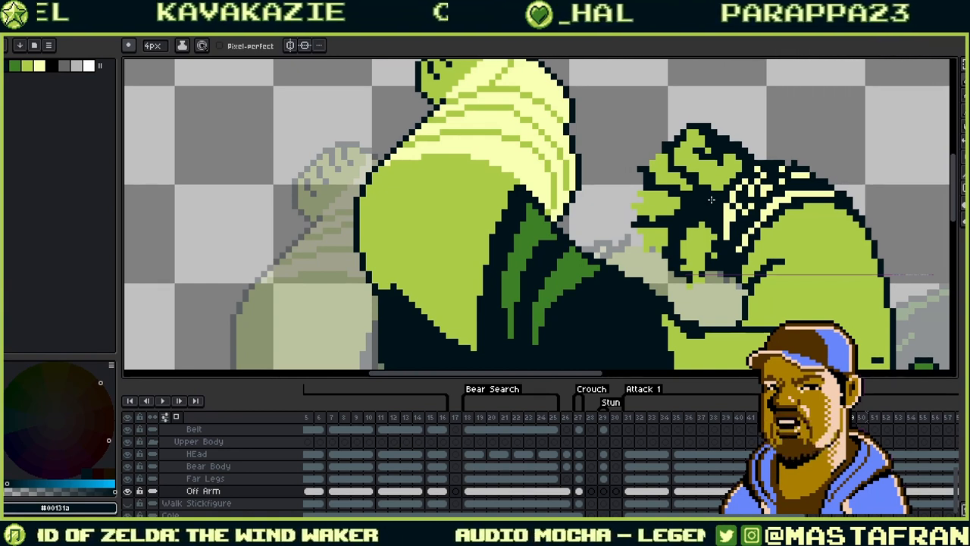
left_click(698, 173, "alt")
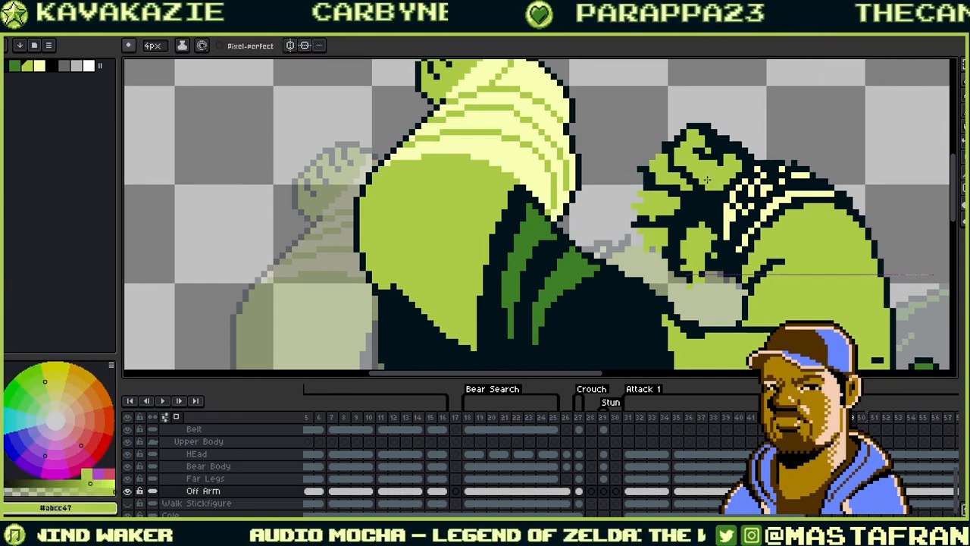
left_click(668, 167, "alt")
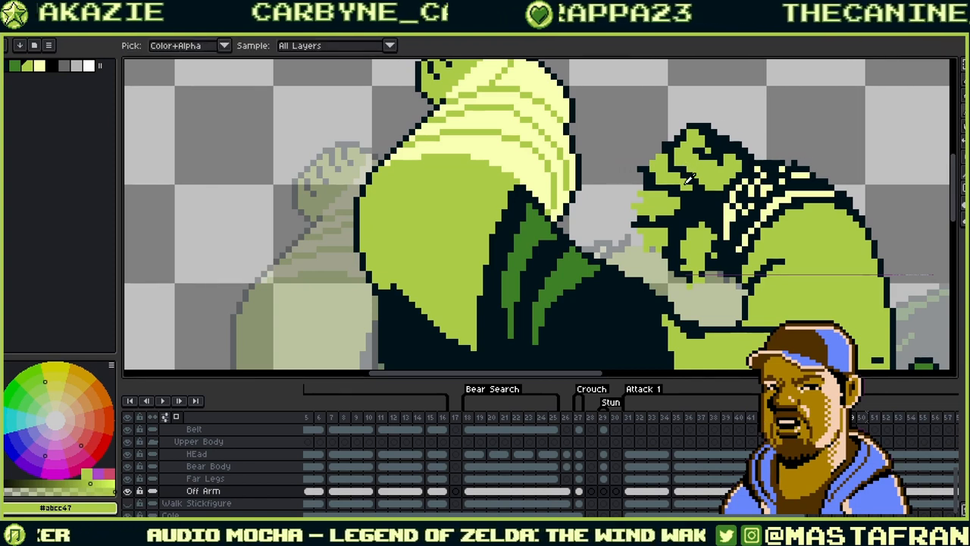
left_click_drag(681, 187, 665, 187)
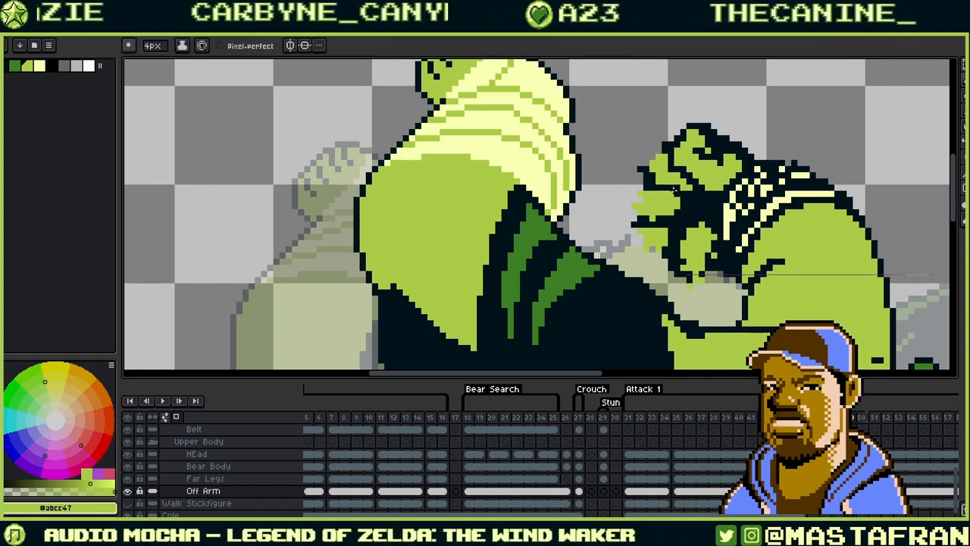
- Draw a dark outline along the fist's left edge
left_click(646, 158, "alt")
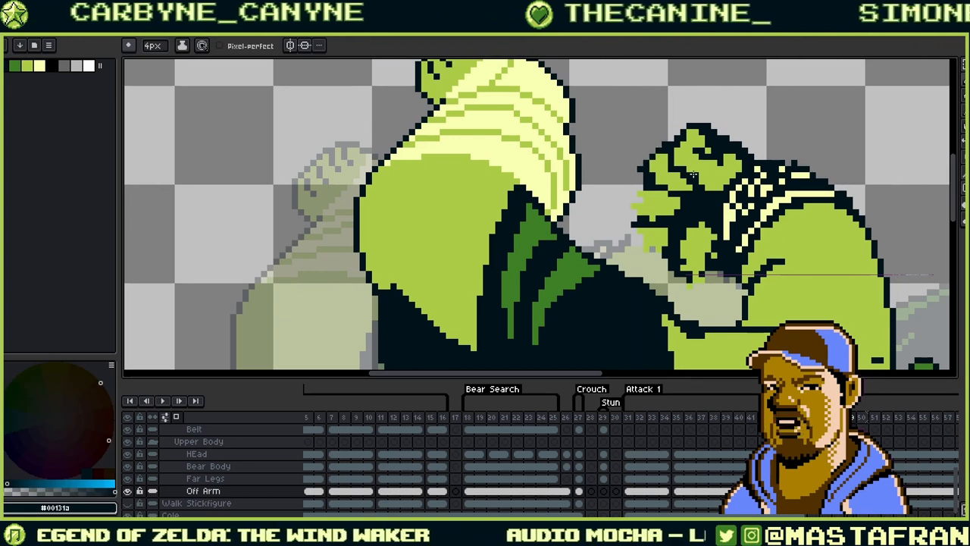
left_click(684, 166, "alt")
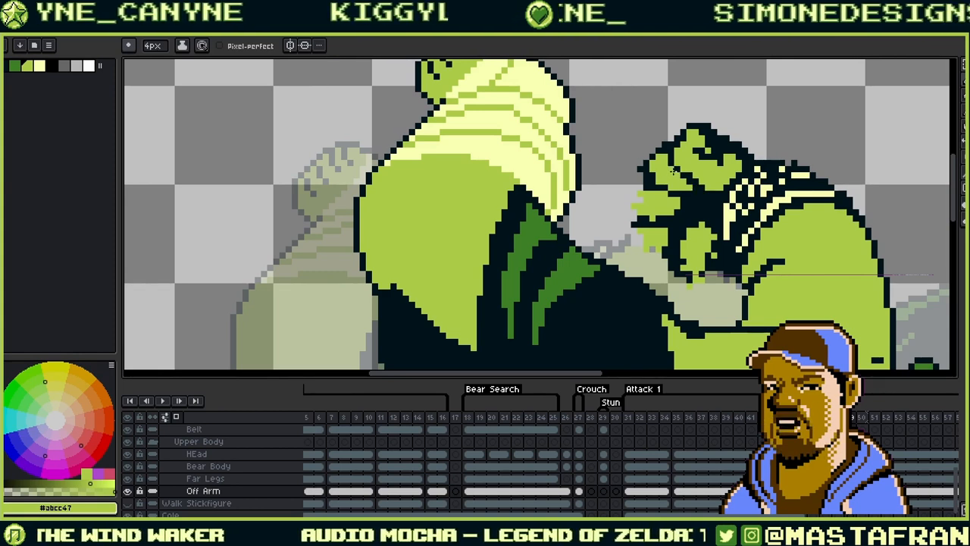
left_click(678, 168, "alt")
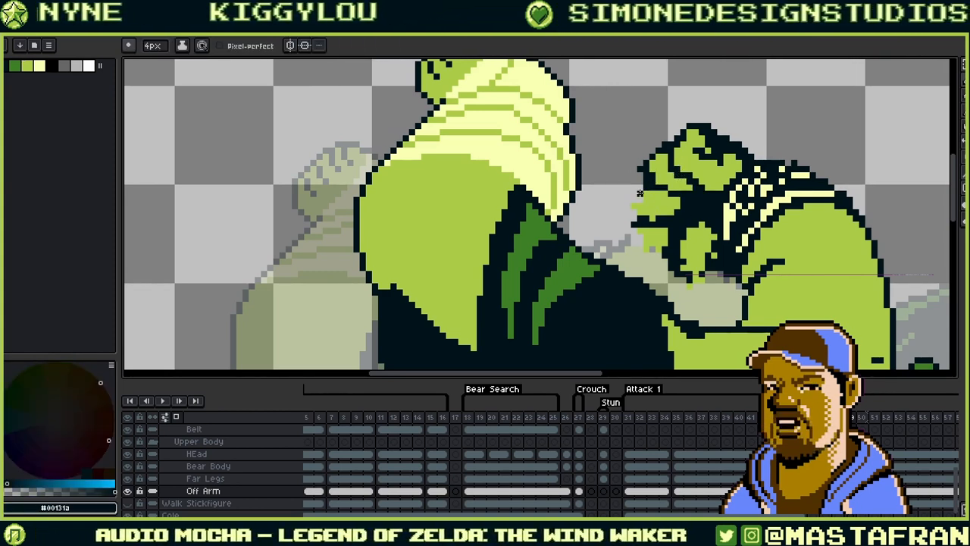
mouse_move(634, 220)
left_mouse_down()
mouse_move(641, 190)
mouse_move(709, 137)
left_mouse_up()
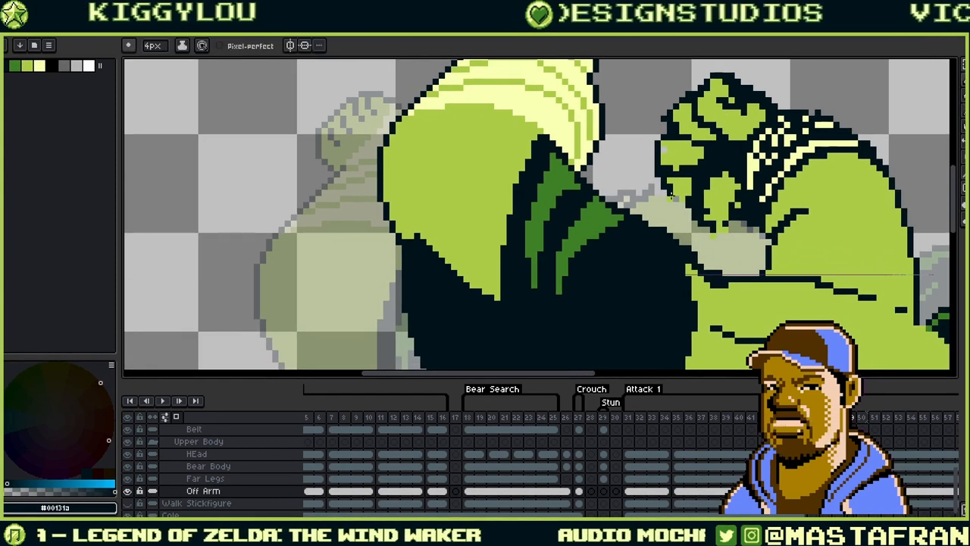
left_click(661, 160, "alt")
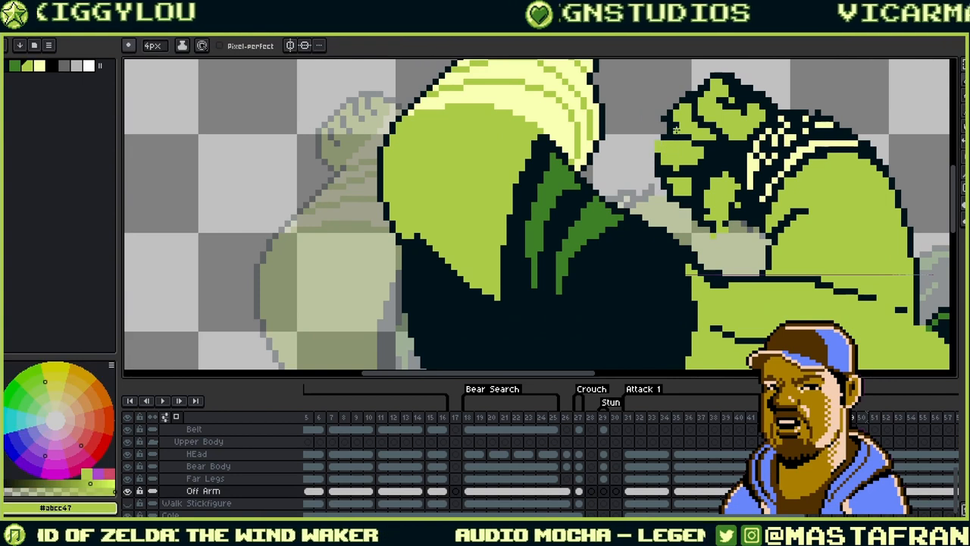
left_click_drag(709, 166, 679, 193)
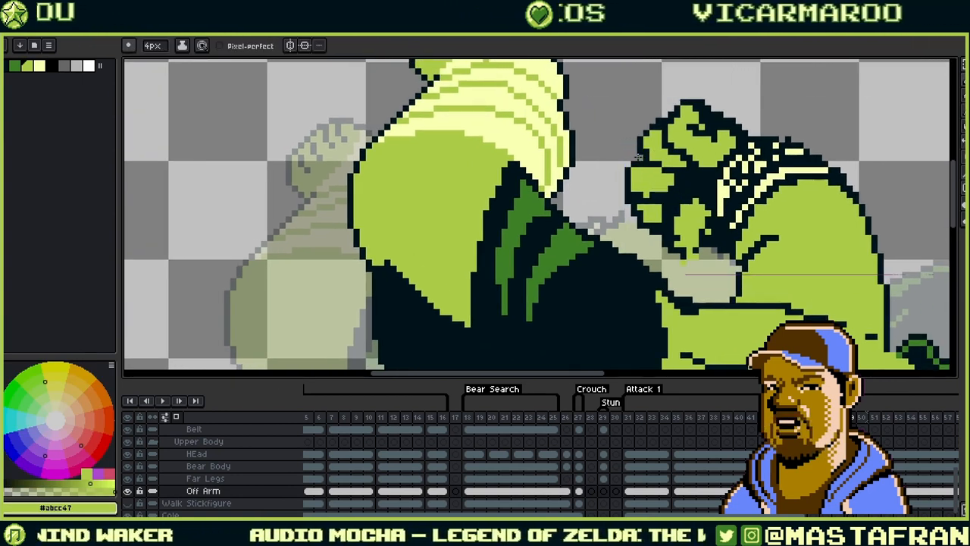
- Add a dark line across the fist and dark pixels on its knuckles
key("alt")
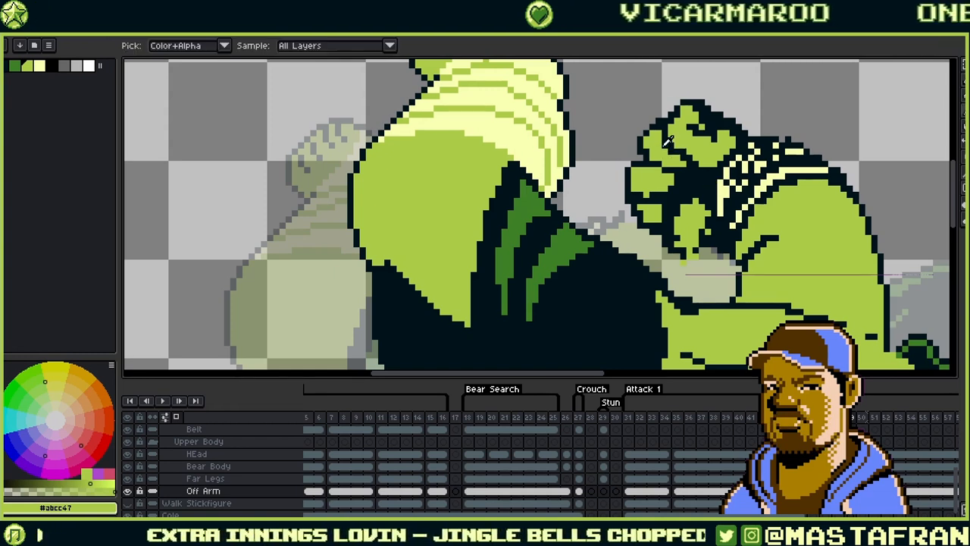
left_click_drag(752, 163, 637, 167)
key("alt")
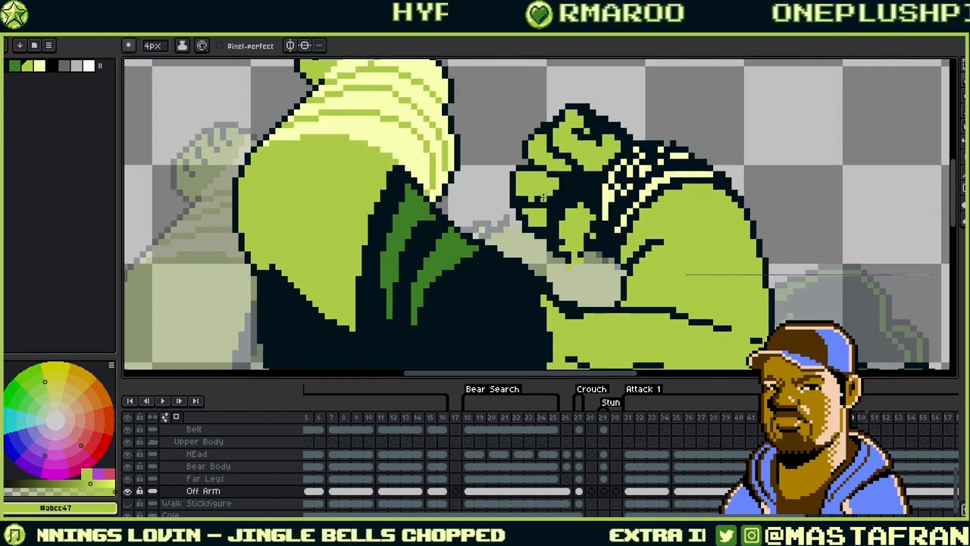
left_click_drag(610, 199, 626, 184)
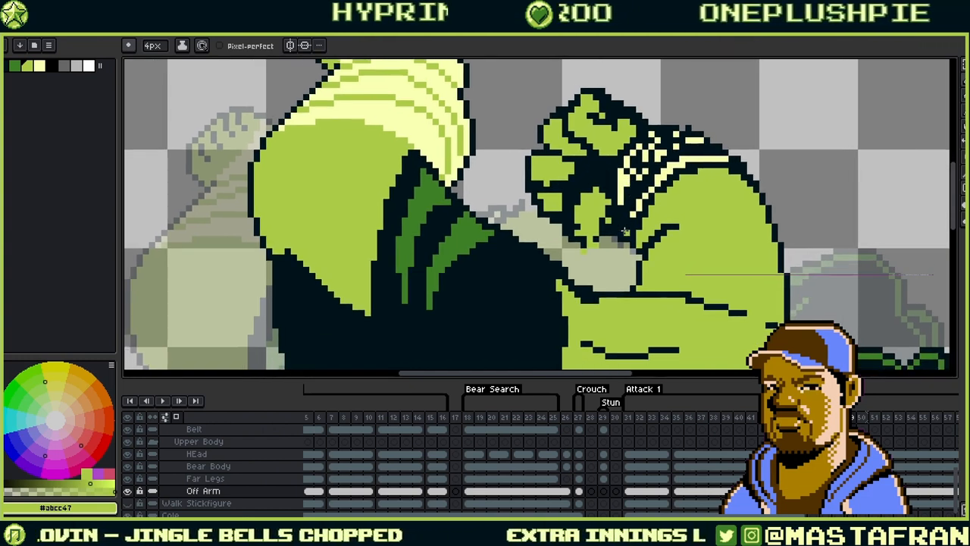
left_click(614, 243, "alt")
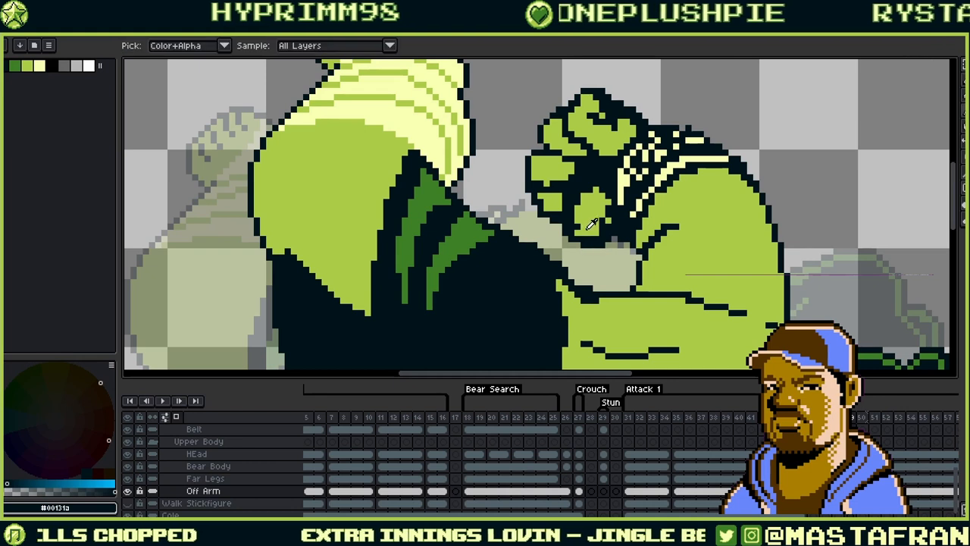
left_click(580, 227, "alt")
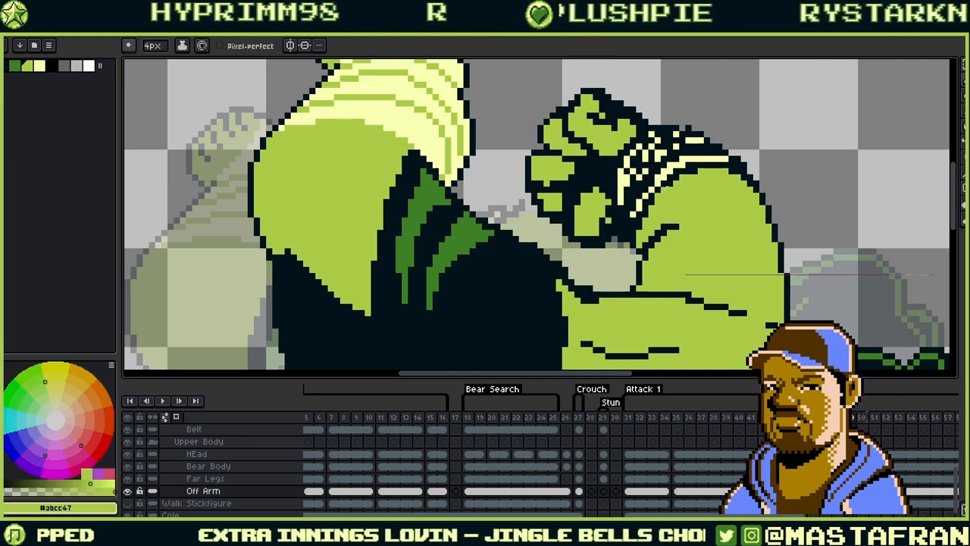
left_click_drag(605, 220, 610, 235)
left_click(613, 234, "alt")
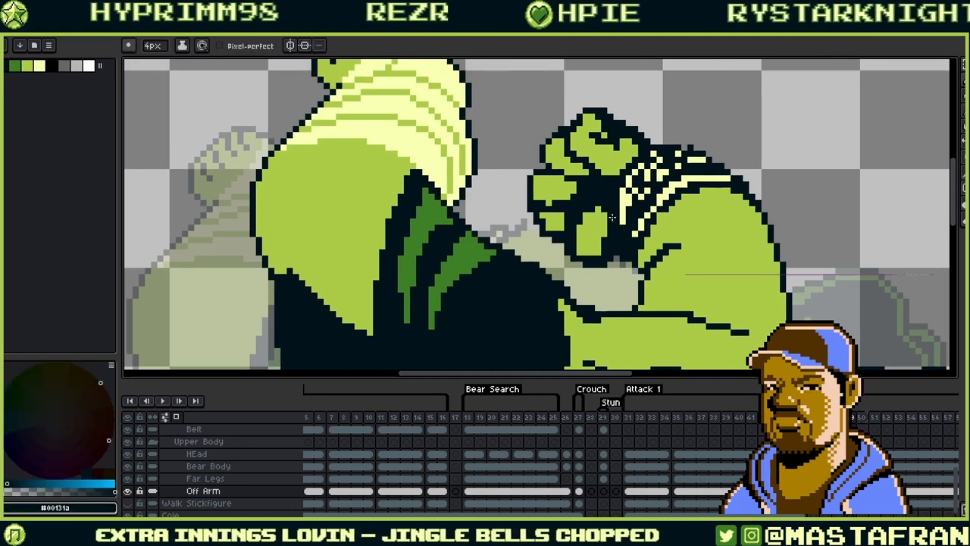
mouse_move(657, 147)
left_mouse_down()
mouse_move(644, 181)
mouse_move(646, 152)
left_mouse_up()
left_click(643, 180, "alt")
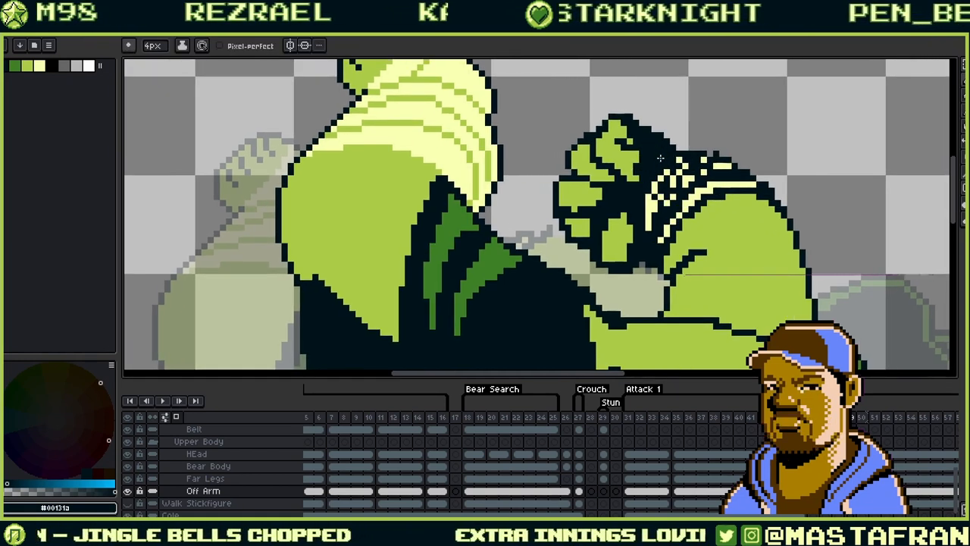
- Paint a small green spot on one of the fist's fingers
left_click(634, 176, "alt")
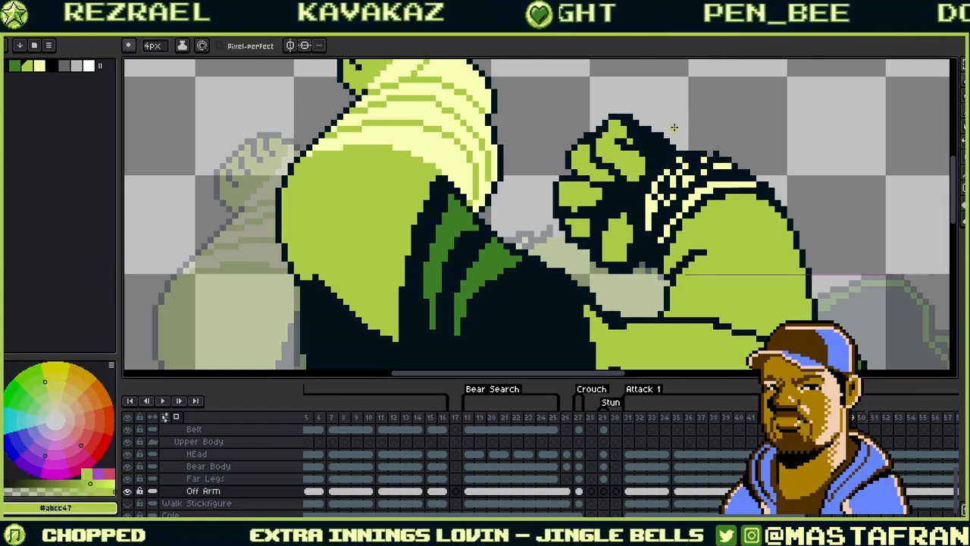
left_click(631, 141, "alt")
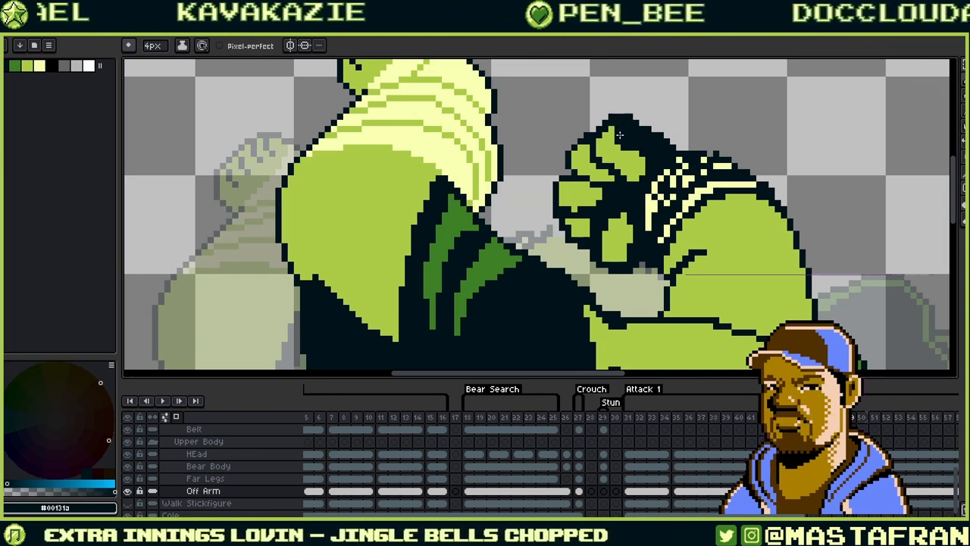
left_click(635, 143, "alt")
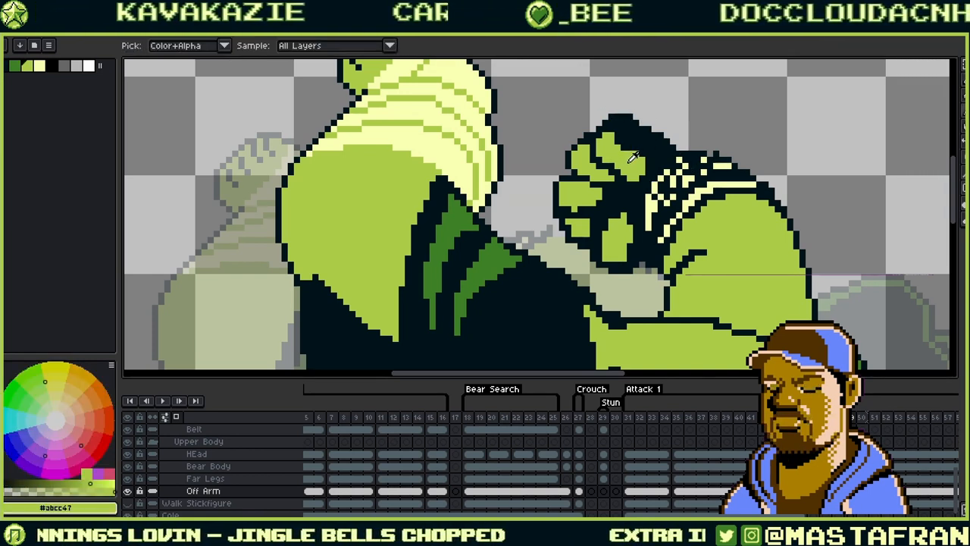
left_click_drag(661, 196, 666, 154)
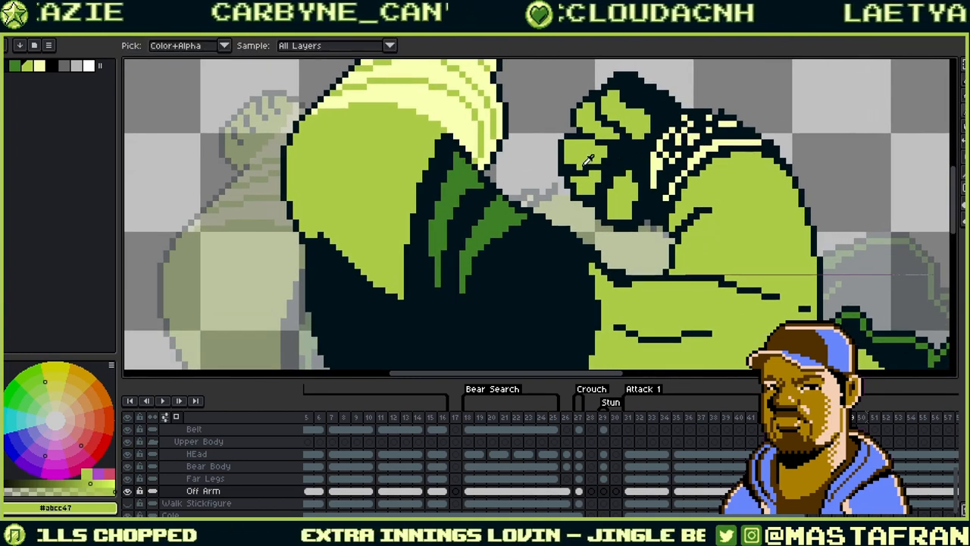
left_click(582, 165, "alt")
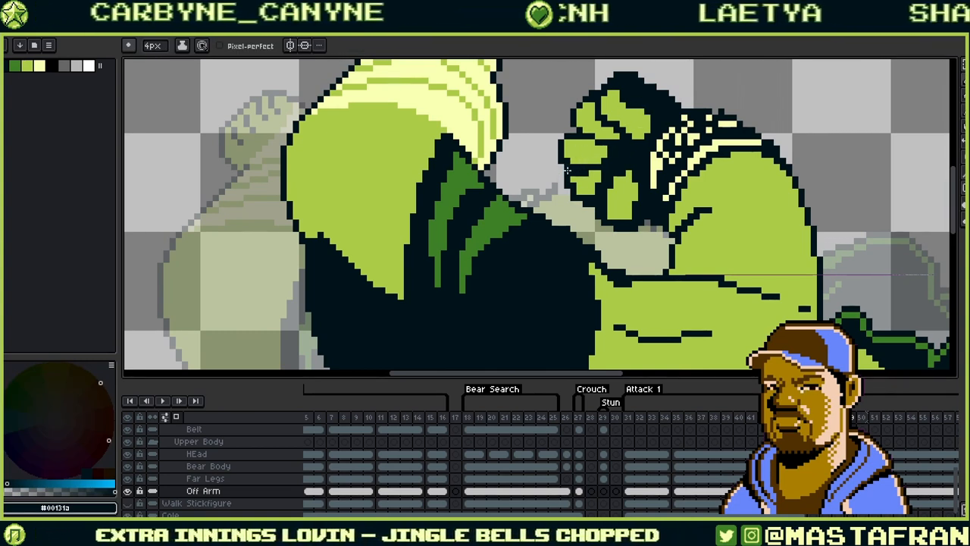
left_click(583, 184, "alt")
left_click(577, 182)
mouse_move(628, 176)
left_mouse_down()
mouse_move(630, 265)
mouse_move(610, 222)
mouse_move(620, 162)
left_mouse_up()
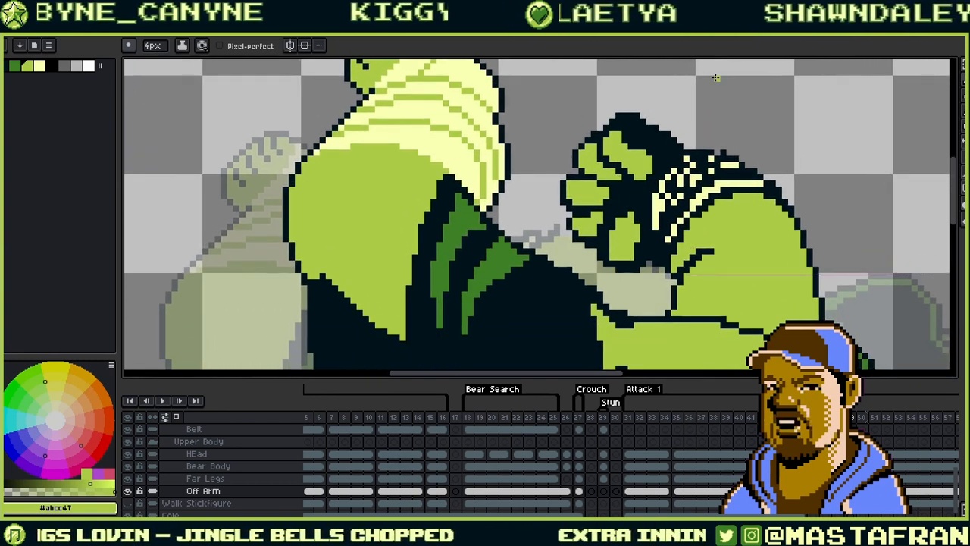
- Cover the light pixels along the fist's top edge with the dark outline colour
scroll(682, 140, "down", 2)
scroll(728, 144, "up", 2)
scroll(732, 144, "up", 1)
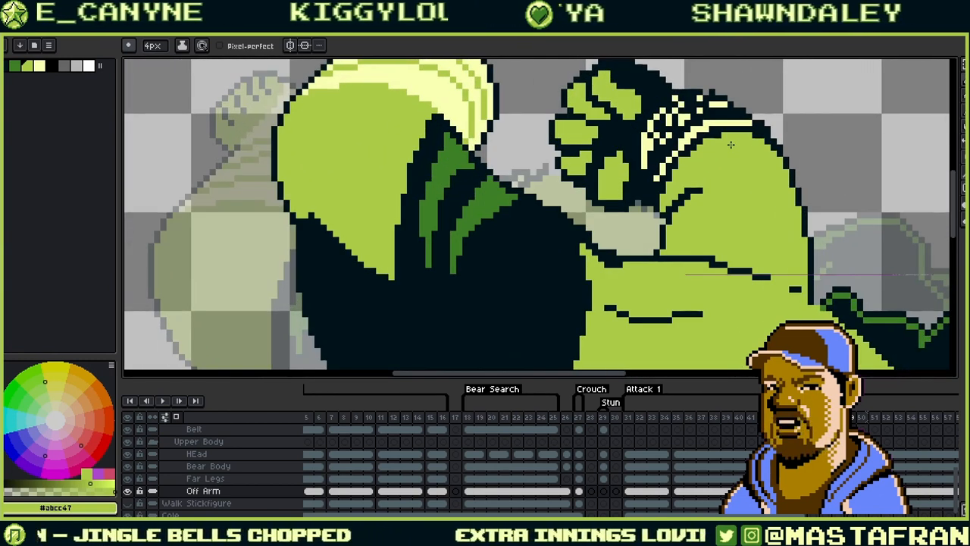
left_click(653, 156, "alt")
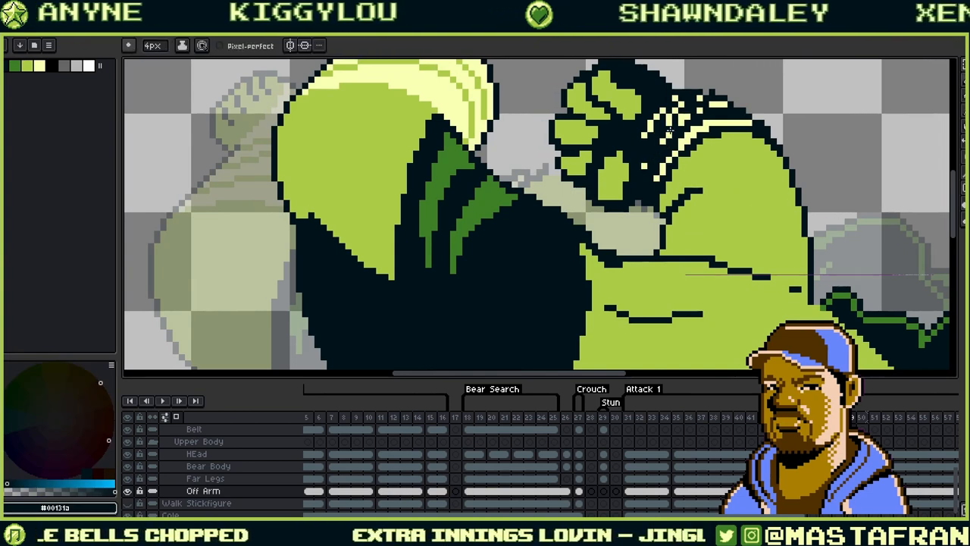
left_click_drag(680, 117, 687, 120)
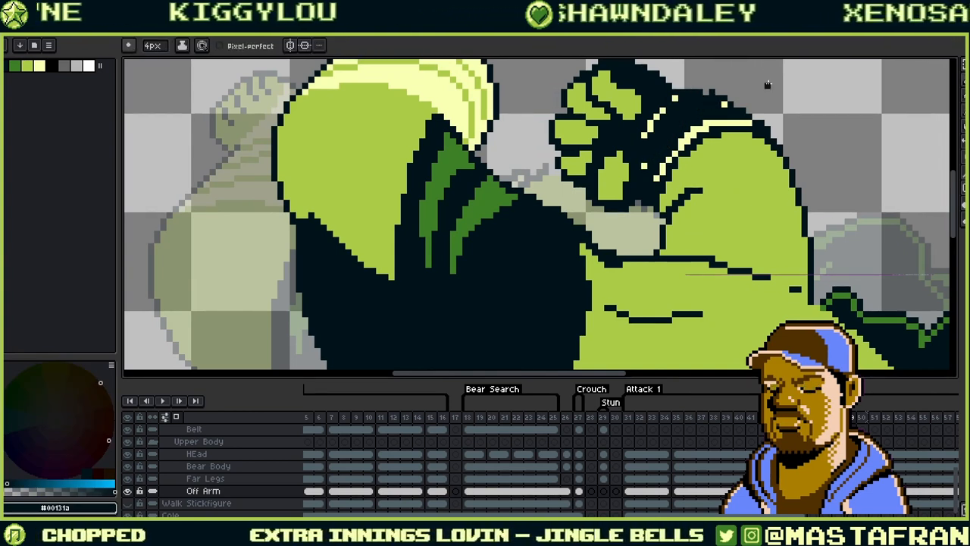
left_click(643, 153, "alt")
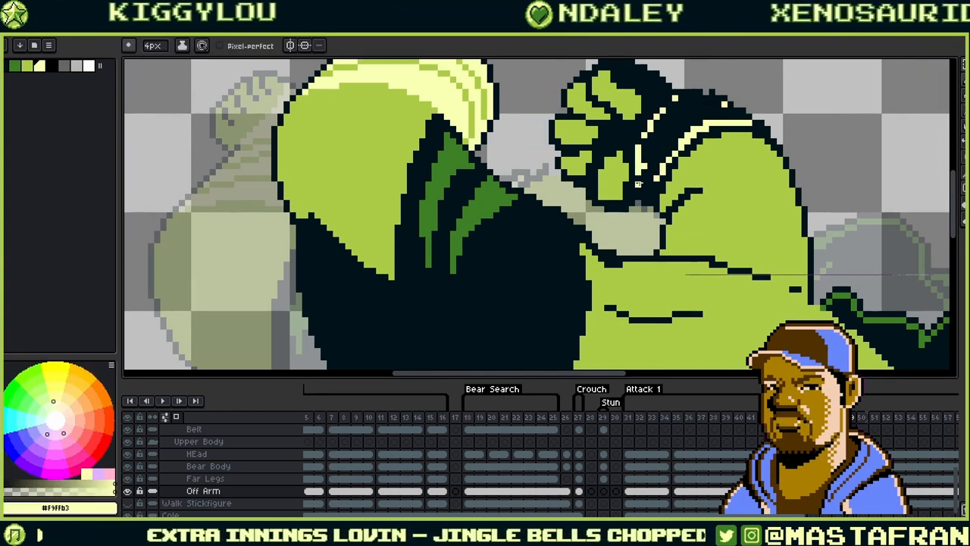
- Touch up a spot below the wristband in dark #00131a
left_click_drag(656, 154, 569, 203)
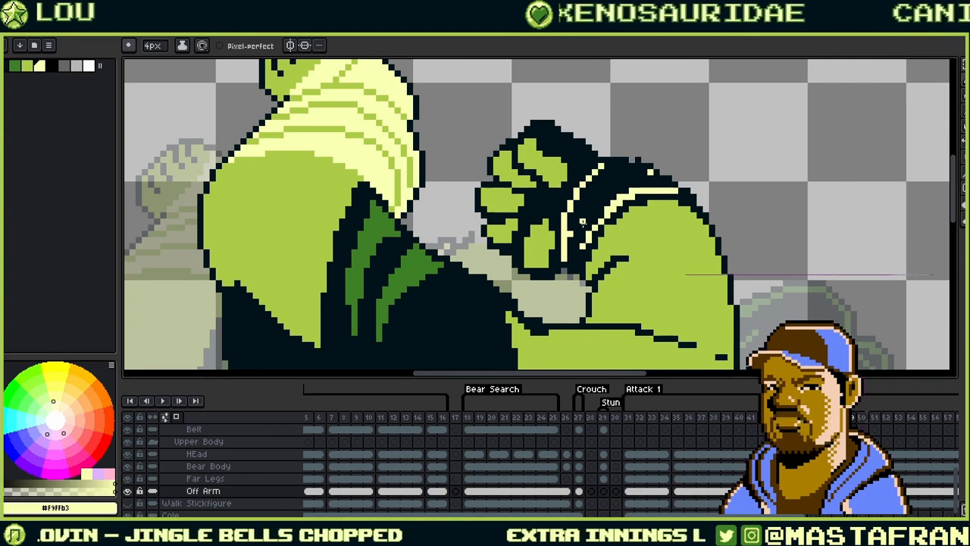
left_click(619, 188, "alt")
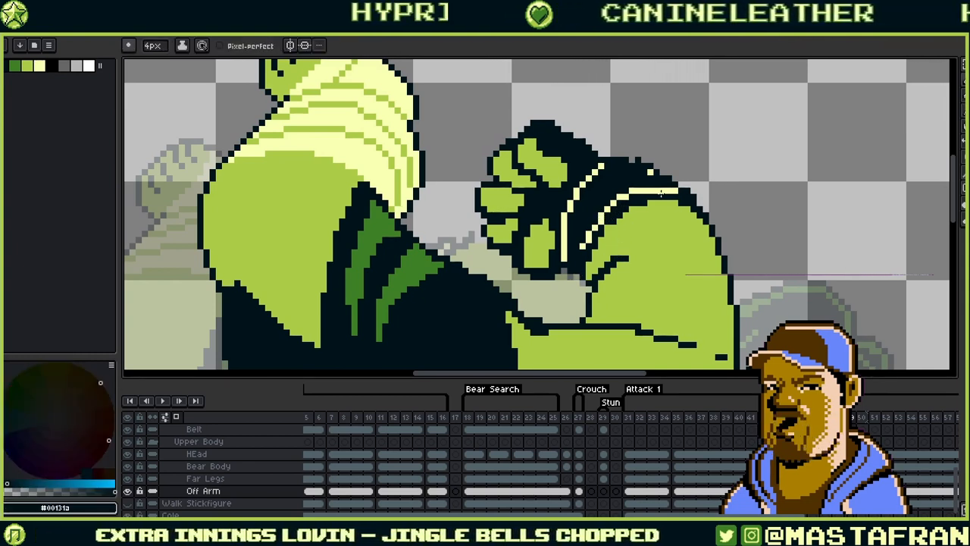
left_click(602, 220, "alt")
left_click(613, 215, "alt")
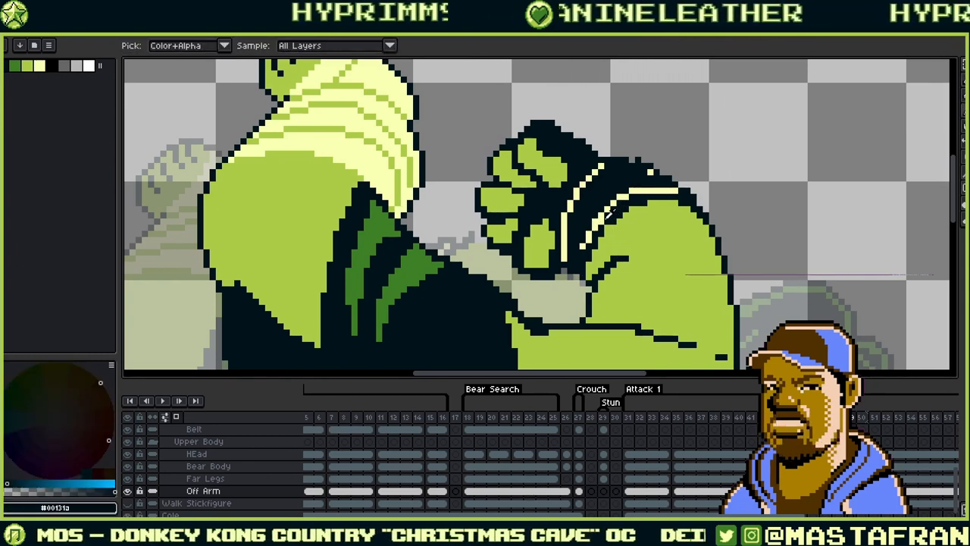
mouse_move(600, 231)
left_mouse_down()
mouse_move(608, 225)
mouse_move(536, 262)
left_mouse_up()
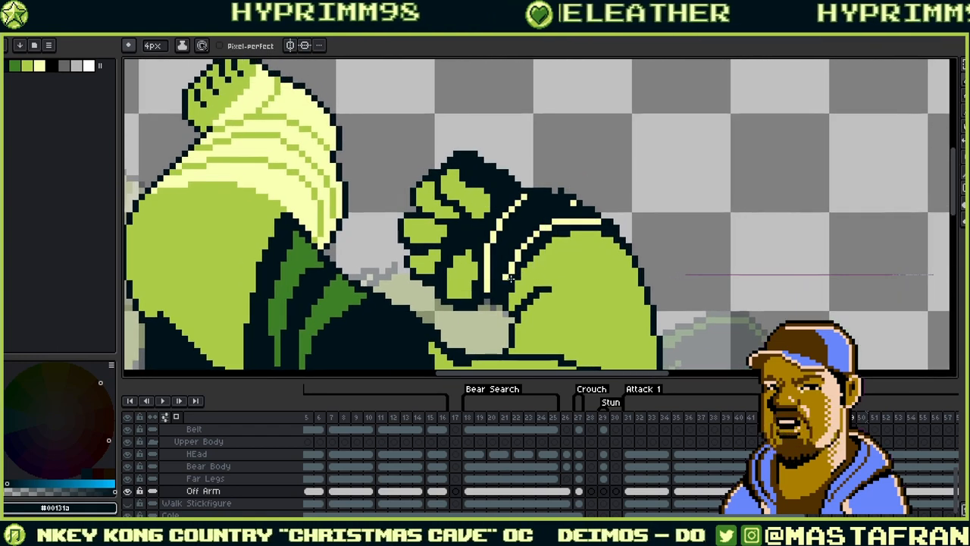
- Draw the curved cream #F9FFB3 stripes across the dark wristband, then zoom out
left_click(507, 277, "alt")
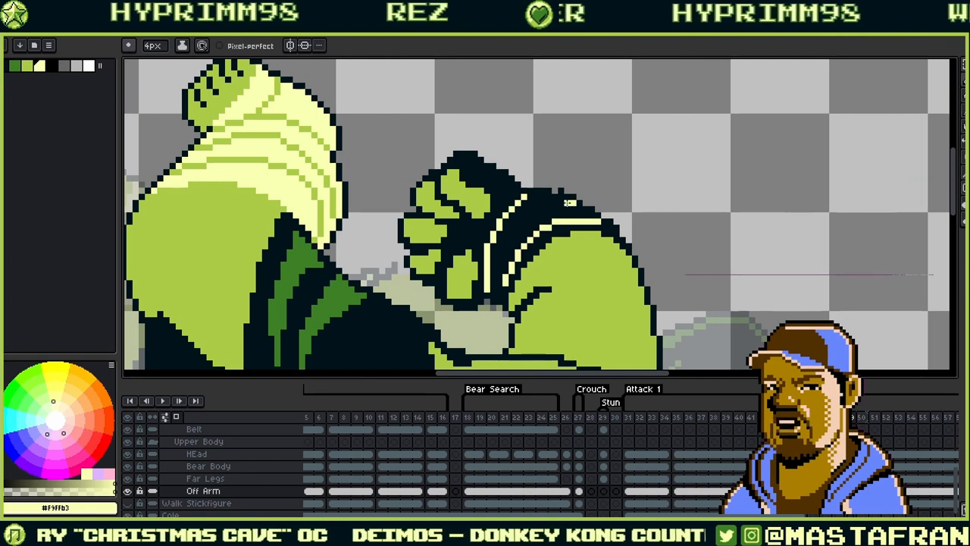
left_click(556, 191, "alt")
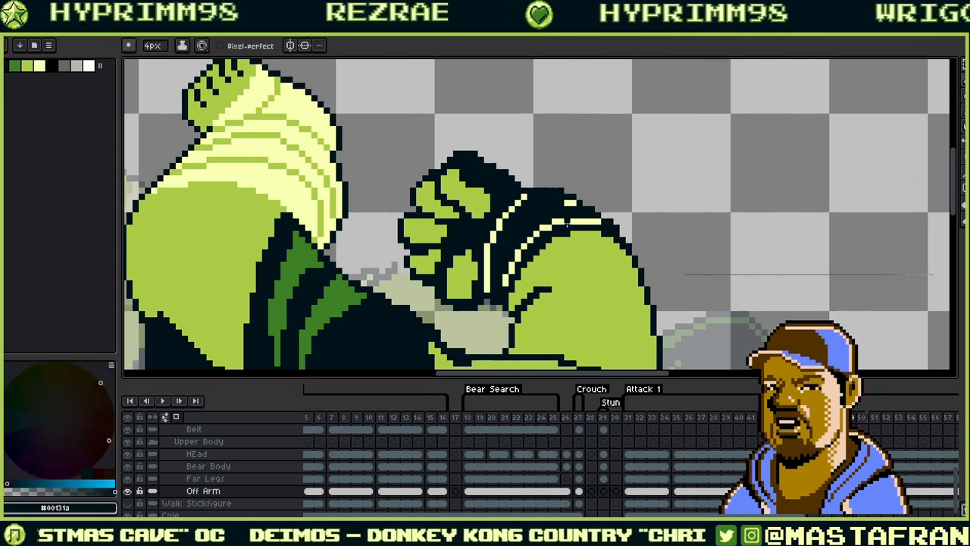
left_click(559, 205, "alt")
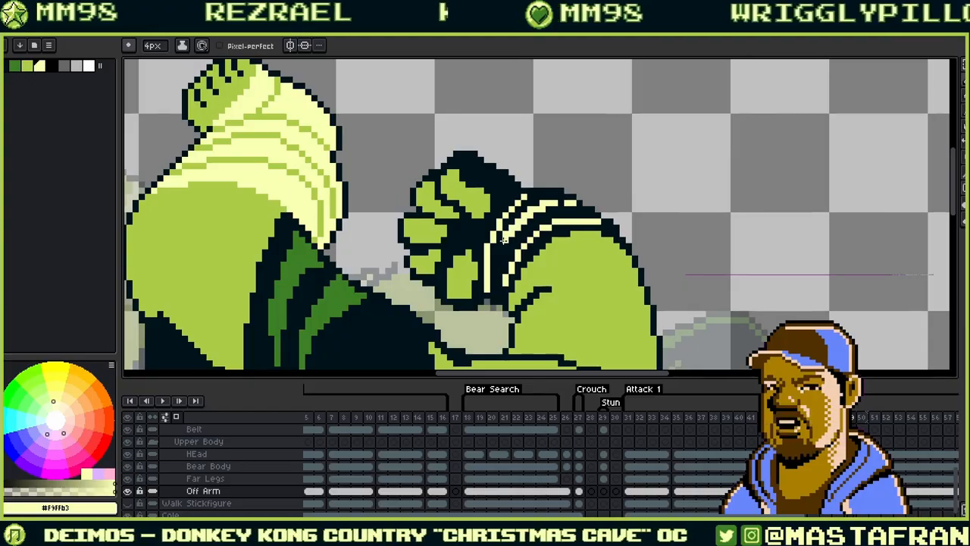
left_click(550, 203, "alt")
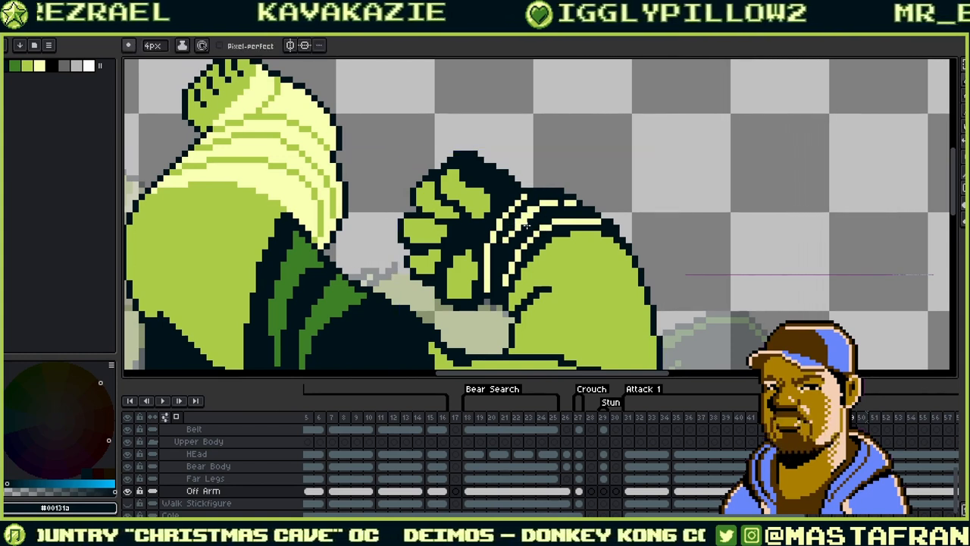
key("alt")
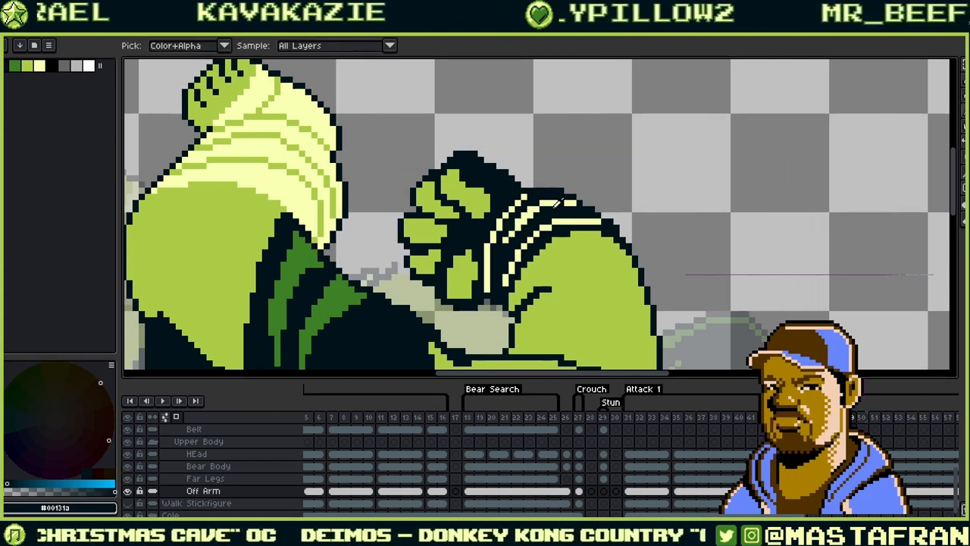
left_click(567, 201, "alt")
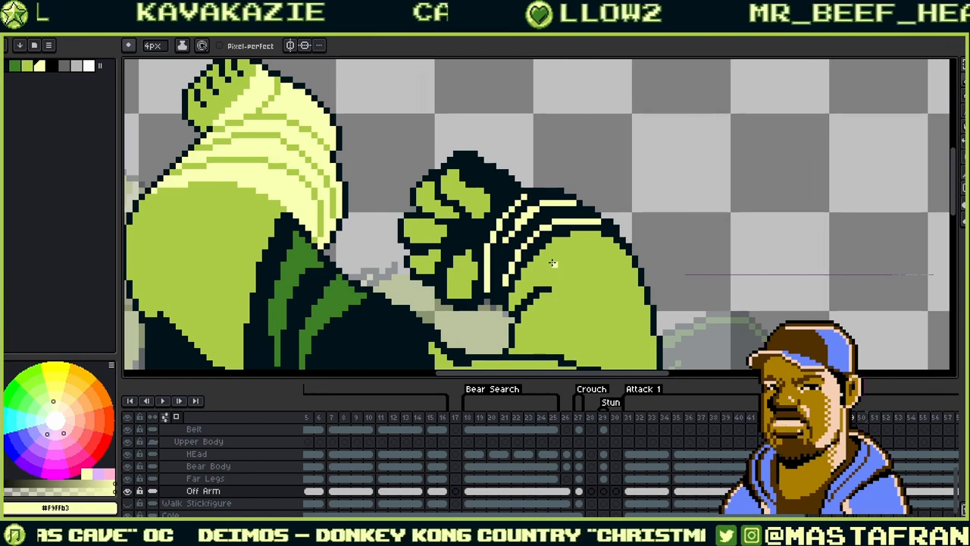
scroll(553, 262, "down", 5)
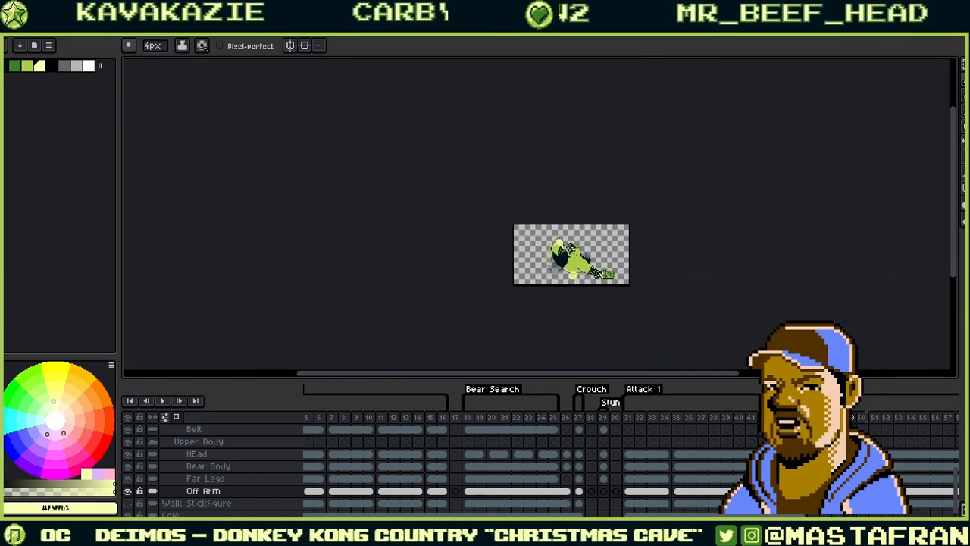
- Recentre the sprite and add a pale pixel below the wristband's middle stripe
scroll(595, 284, "up", 3)
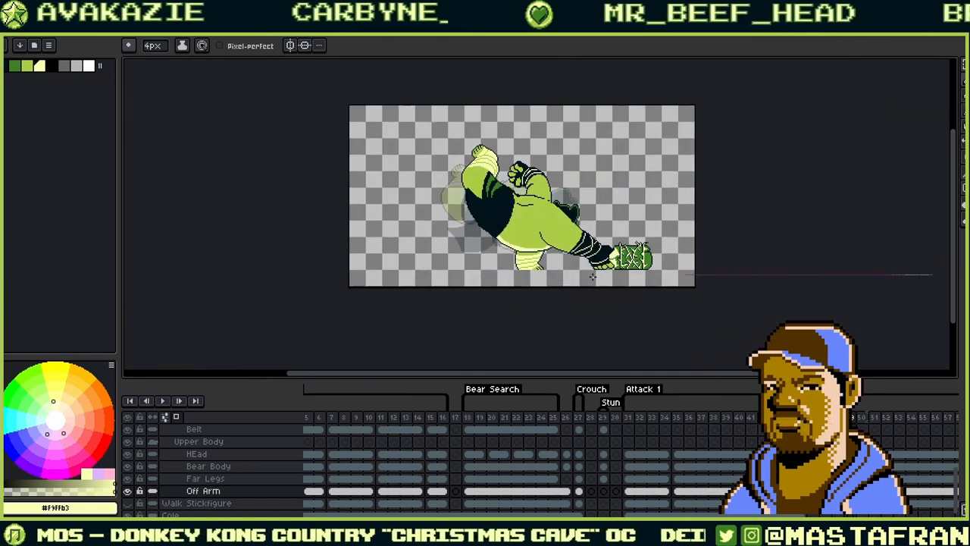
left_click_drag(586, 194, 615, 208)
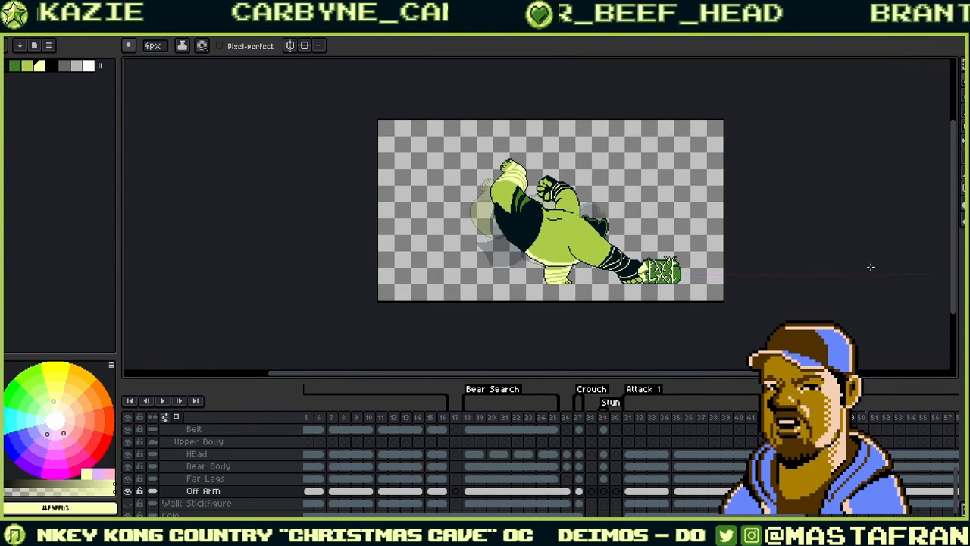
scroll(538, 197, "up", 5)
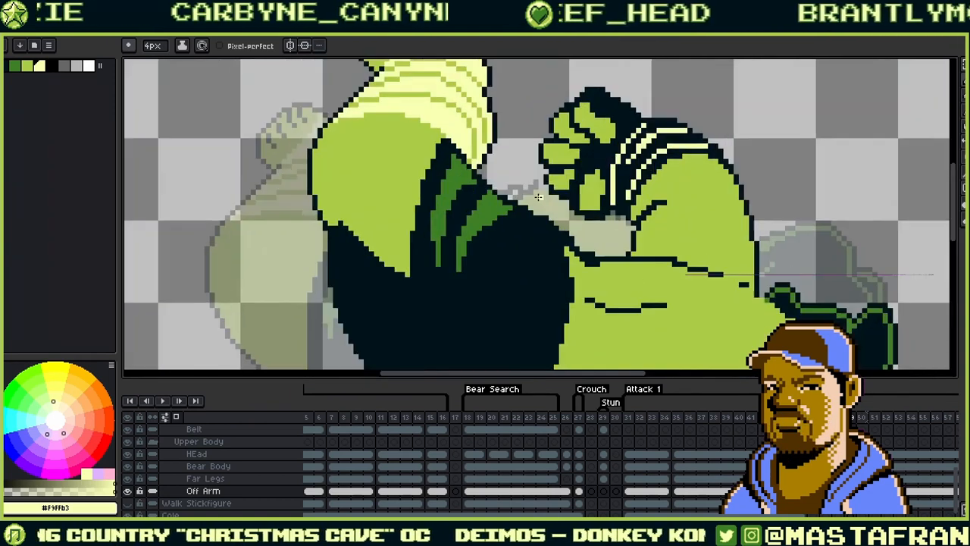
scroll(538, 196, "down", 1)
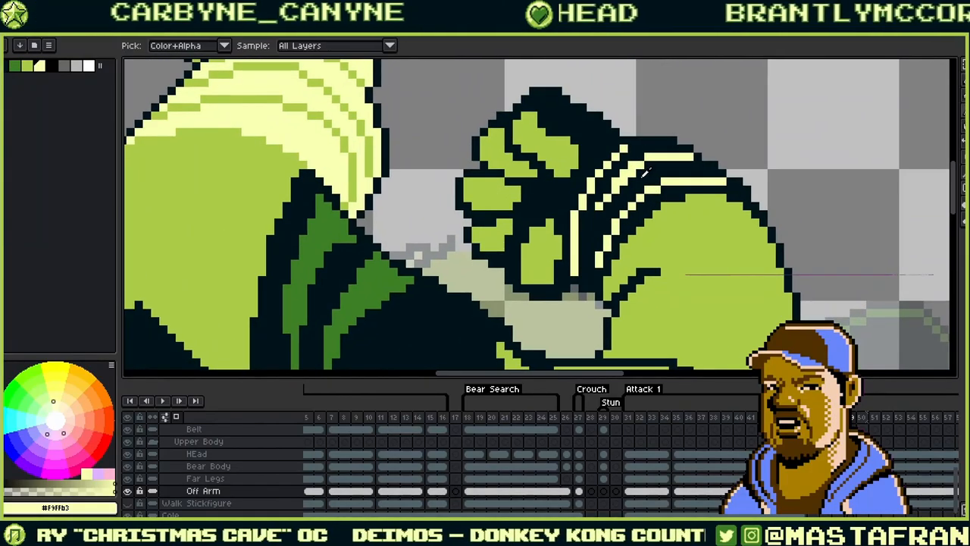
left_click(625, 193, "alt")
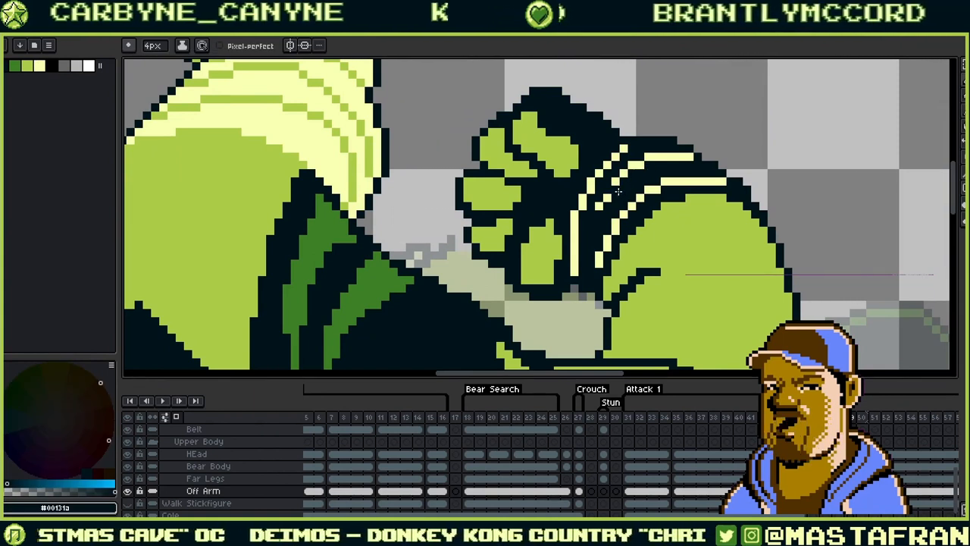
left_click(620, 179, "alt")
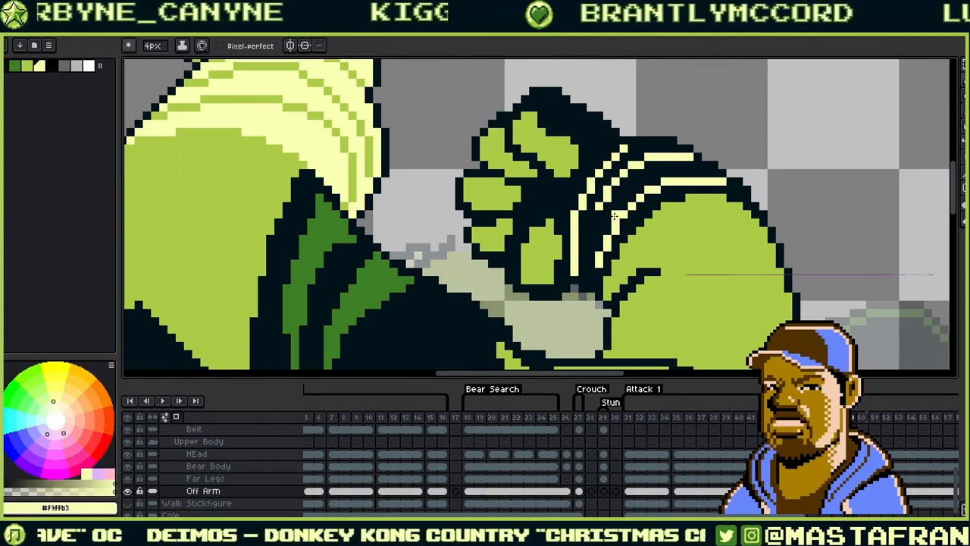
key("alt")
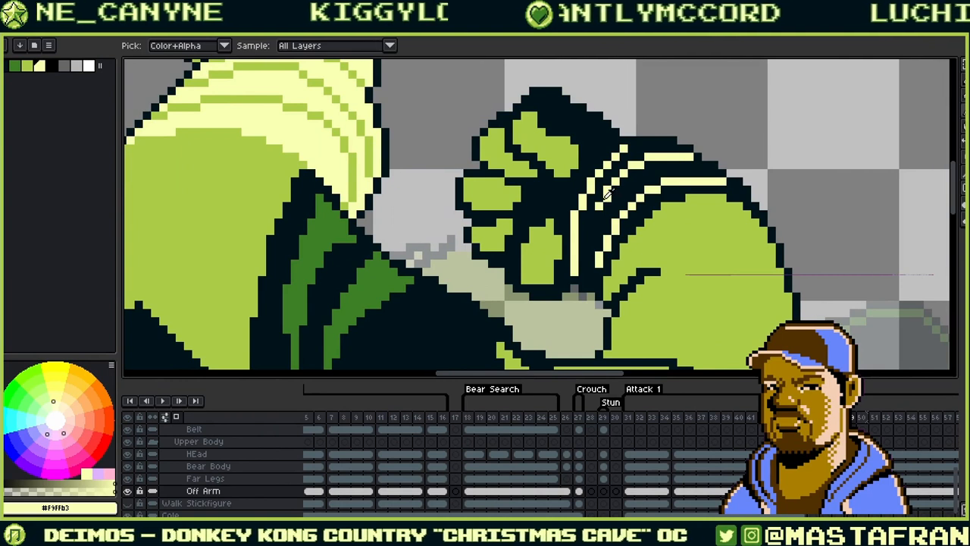
left_click(599, 213)
left_click_drag(667, 159, 615, 187)
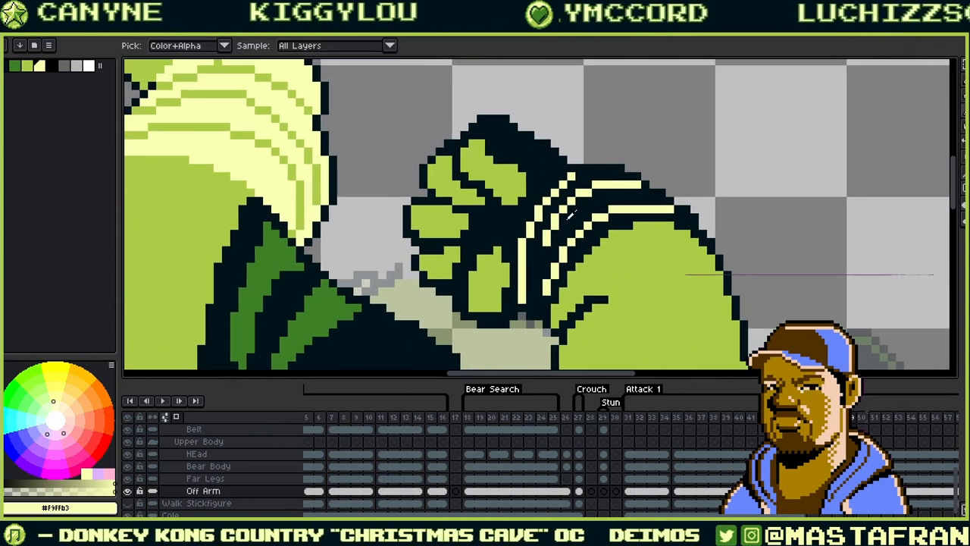
key("alt")
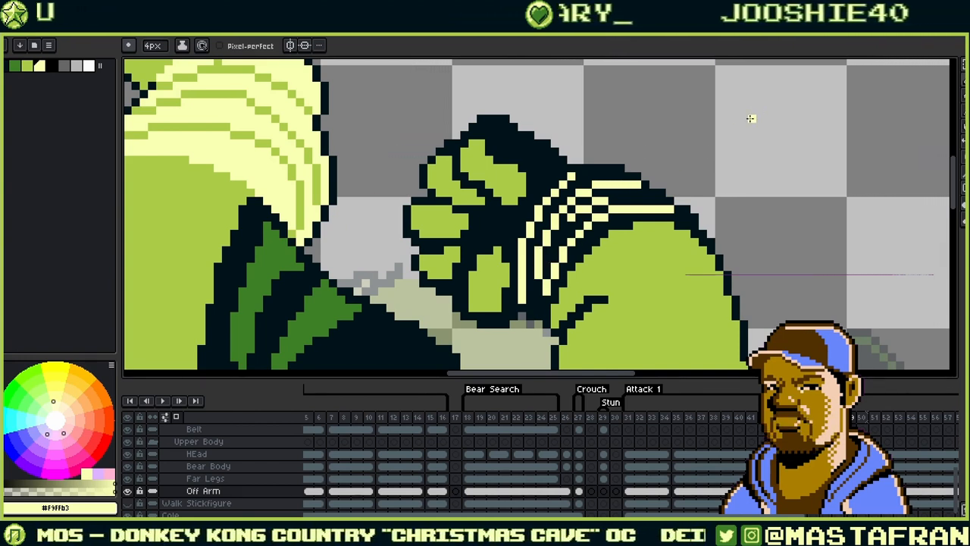
- Paint the stray light wrist-band pixels over in dark #00131a
left_click(569, 226, "alt")
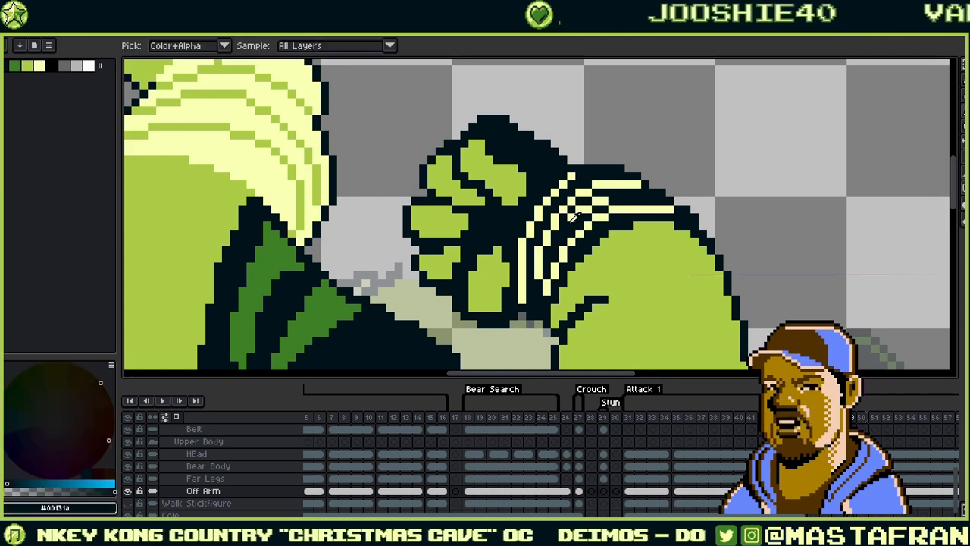
left_click_drag(570, 217, 604, 201)
left_click(569, 205, "alt")
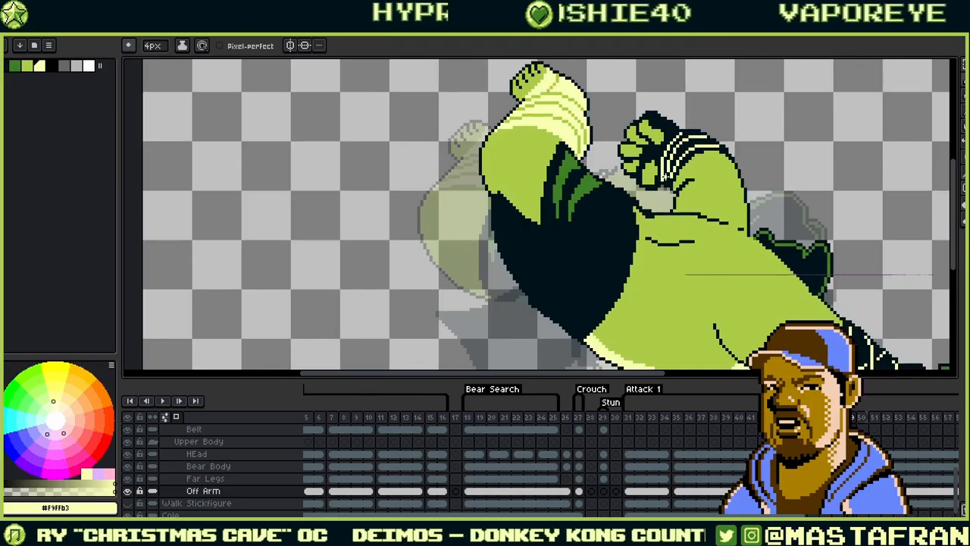
scroll(708, 155, "down", 2)
scroll(673, 173, "up", 2)
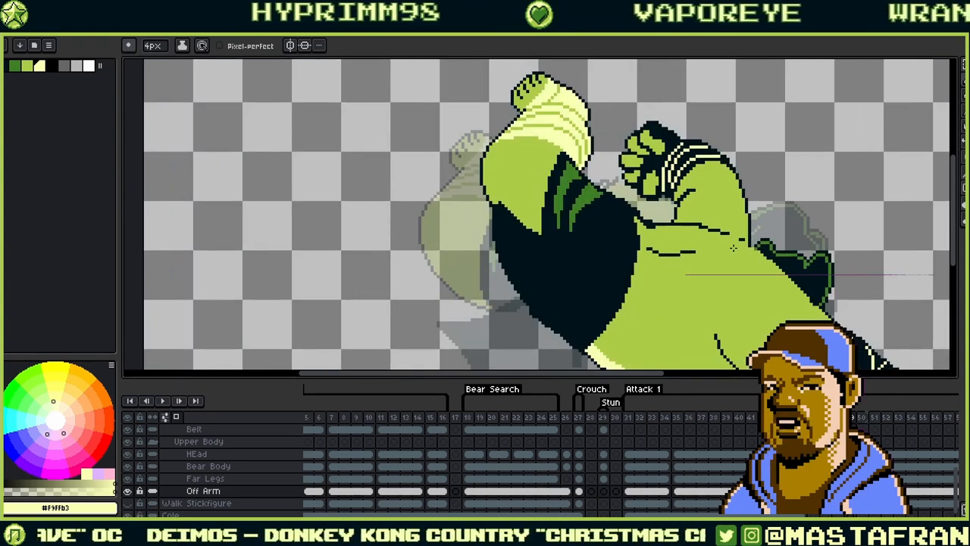
scroll(732, 248, "down", 1)
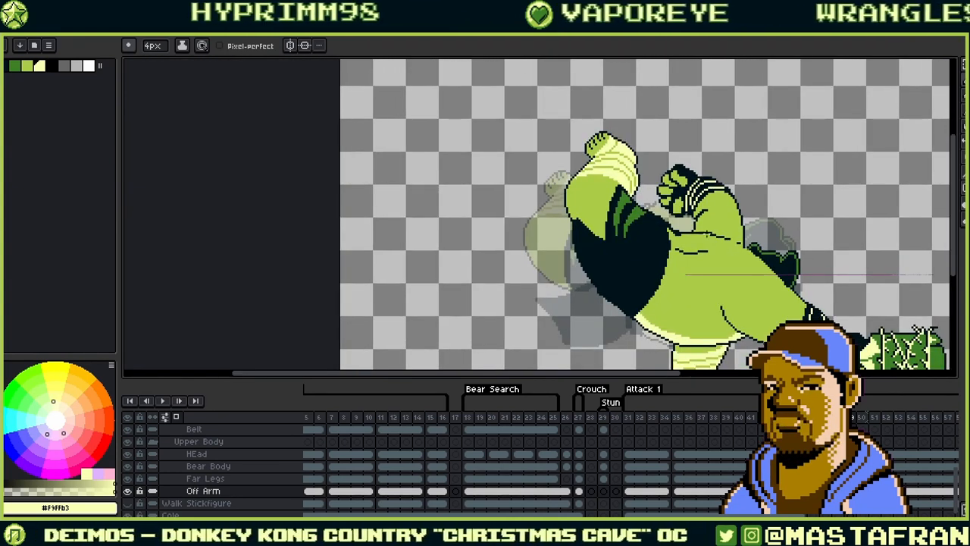
scroll(714, 205, "up", 4)
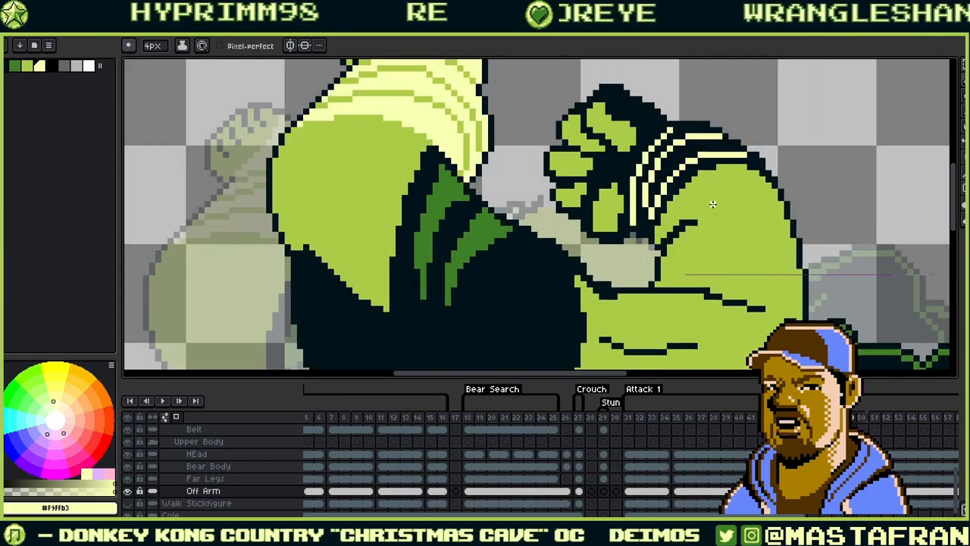
- Trim the forearm's dark contour stroke with light green #abcc47 touch-ups
key("alt")
left_click(661, 265, "alt")
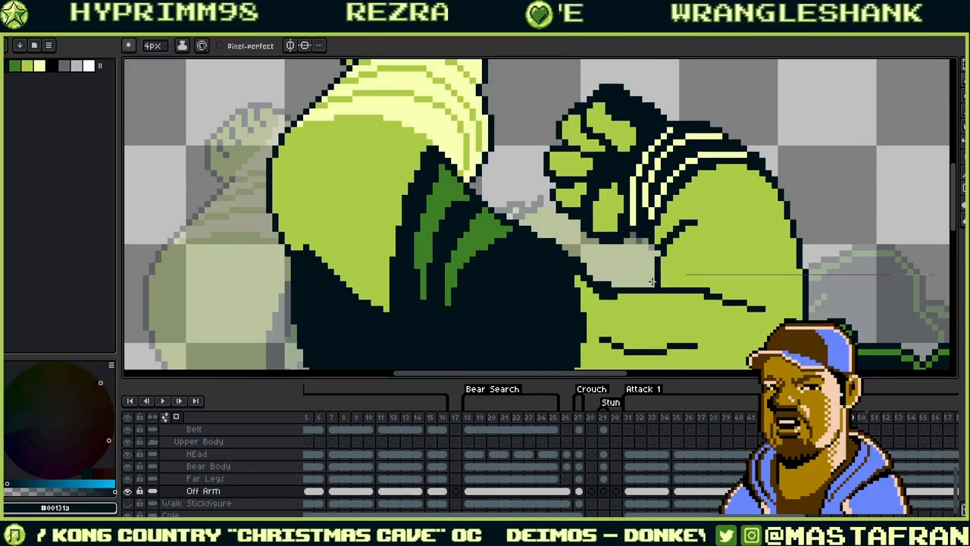
left_click_drag(805, 161, 731, 127)
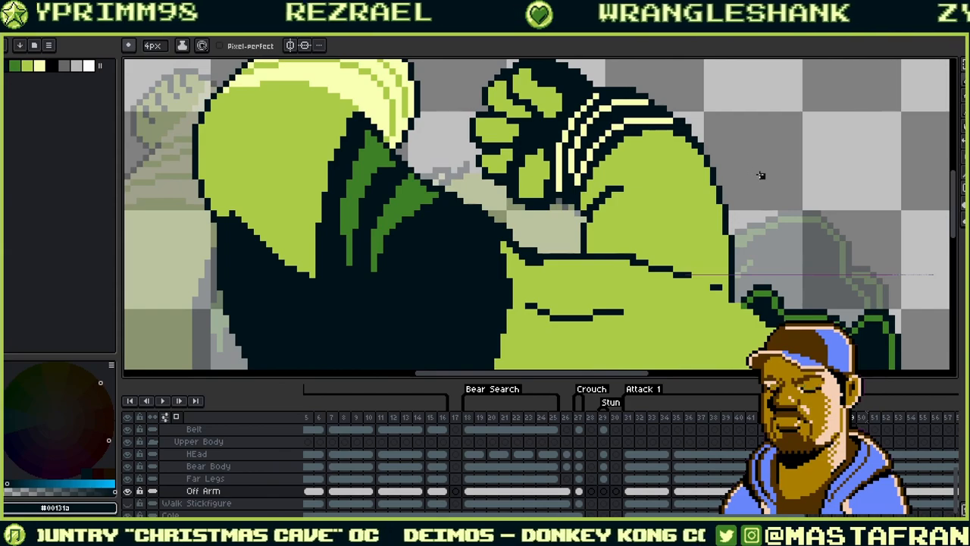
key("alt")
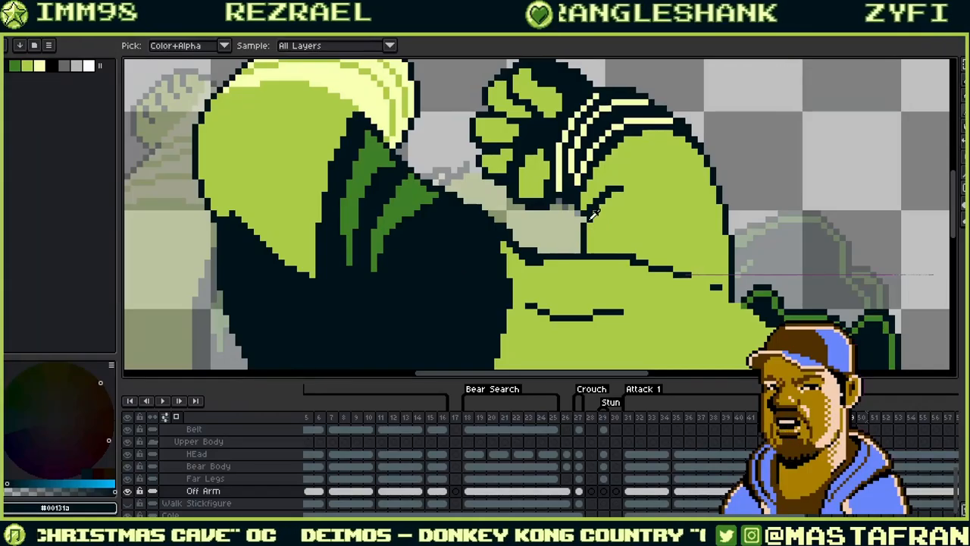
left_click(602, 215, "alt")
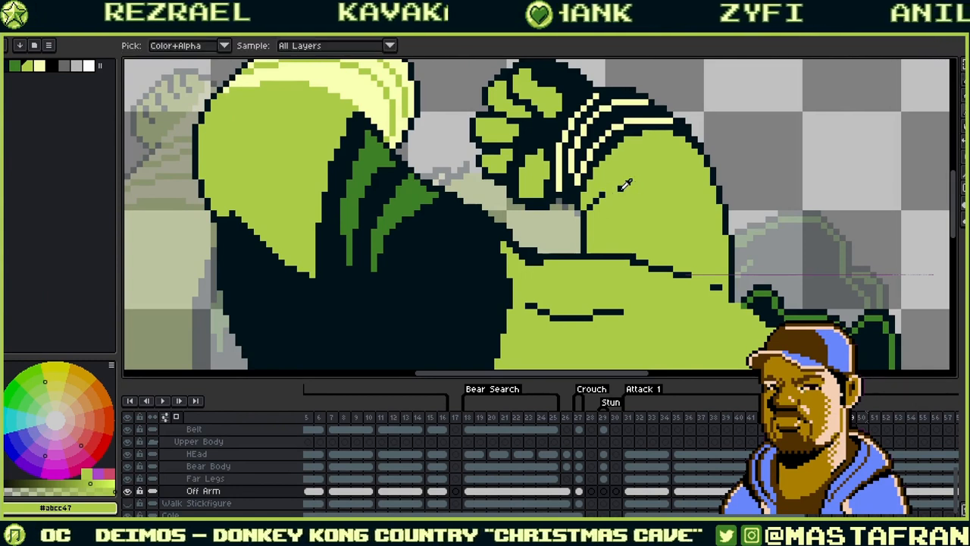
left_click(616, 188, "alt")
key("alt")
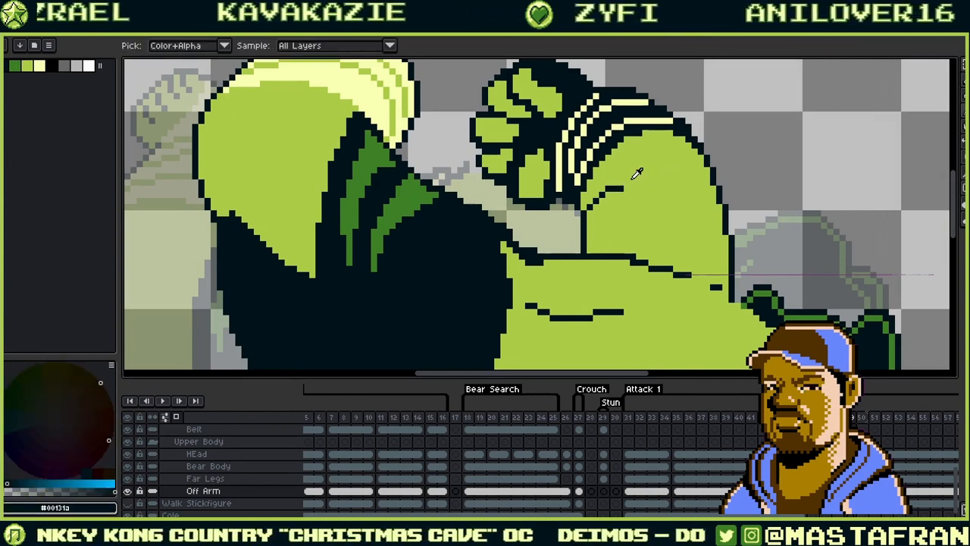
left_click(628, 232, "alt")
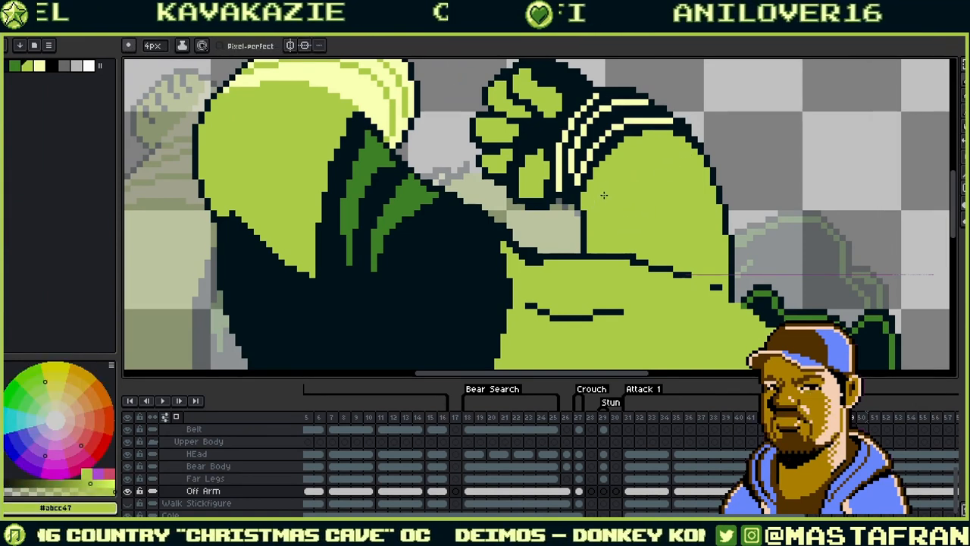
- Compare the ogre's arm poses between frames 49 and 50
scroll(732, 146, "down", 2)
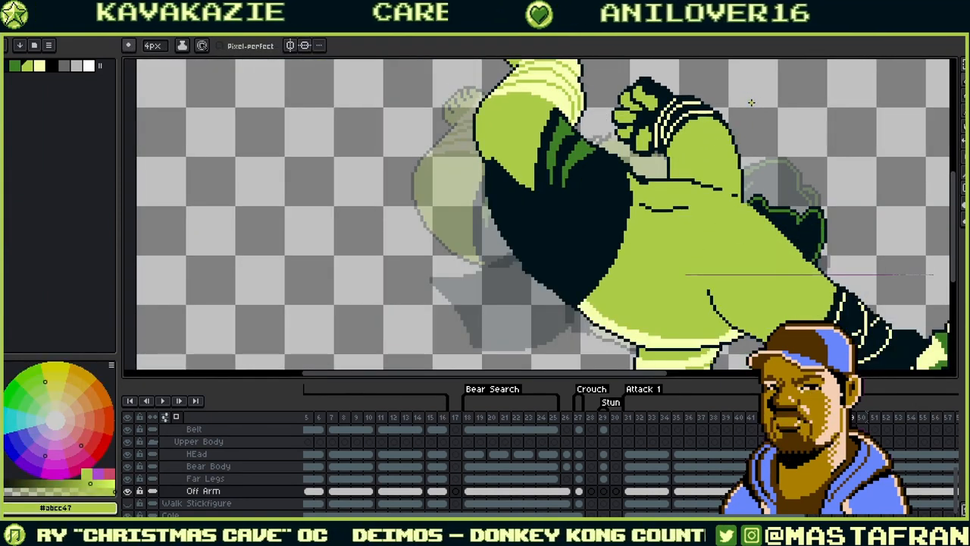
scroll(751, 103, "down", 2)
scroll(751, 104, "up", 2)
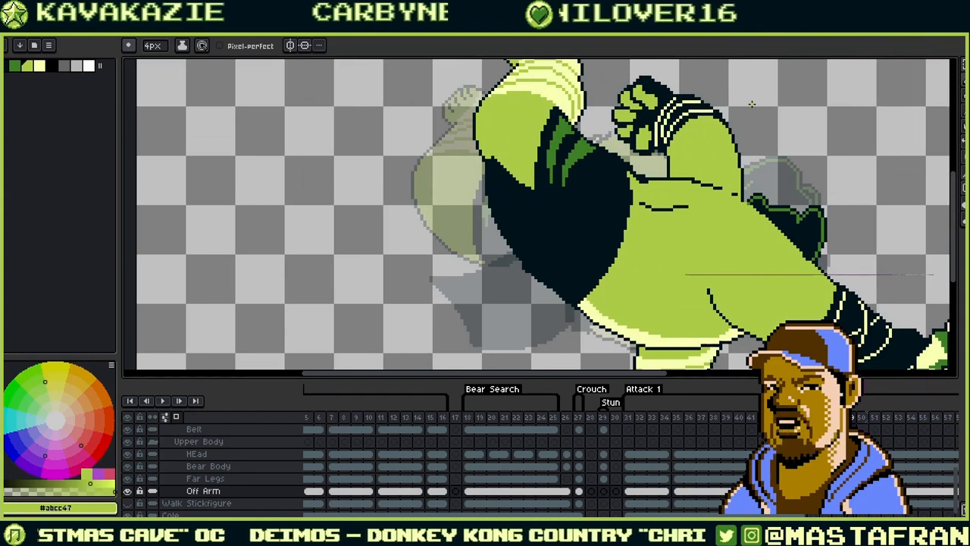
key("Right")
key("Left")
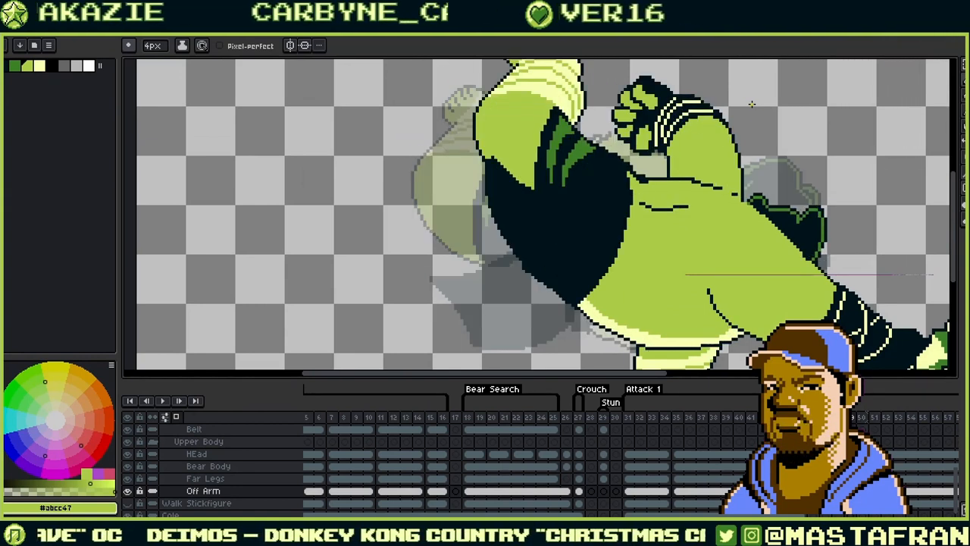
key("Right")
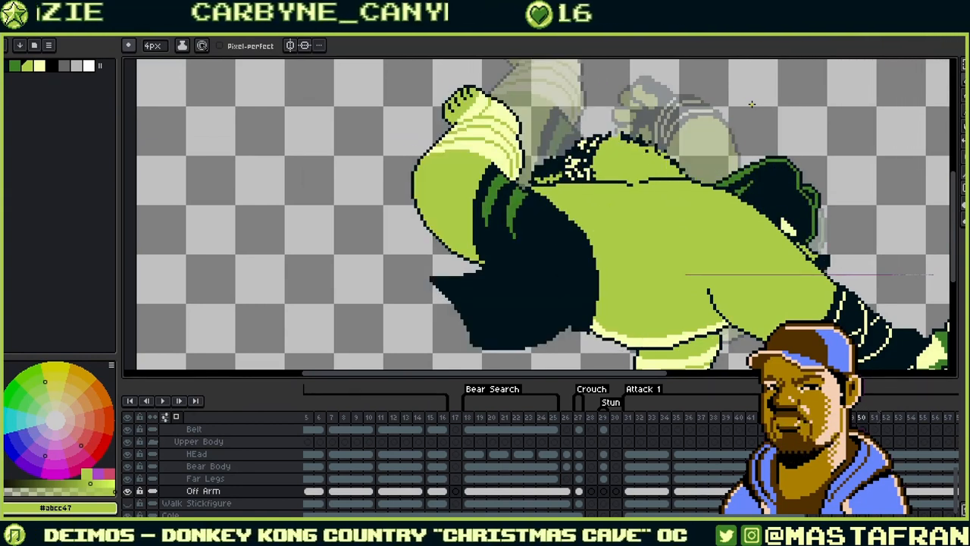
key("Left")
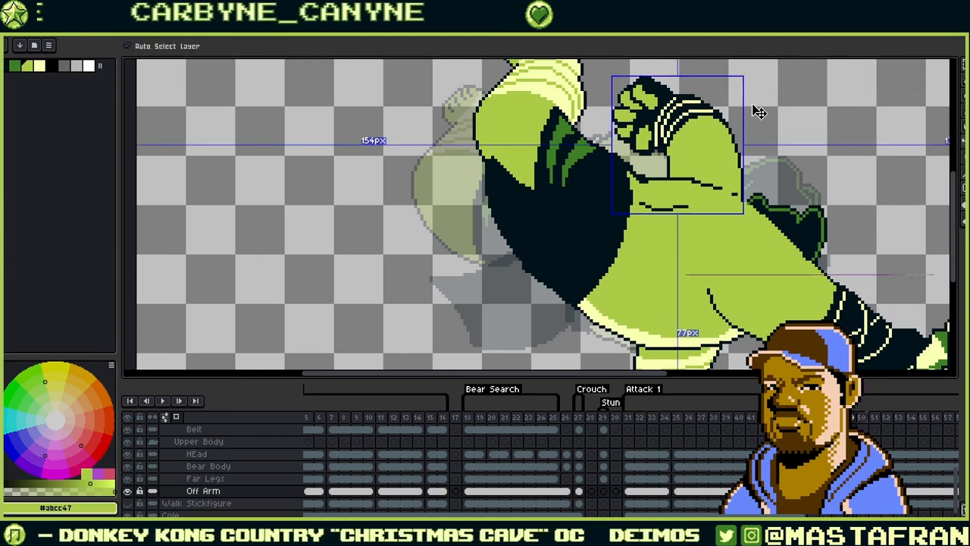
- Save the animation and step back through earlier frames to check the motion
key("ctrl+s")
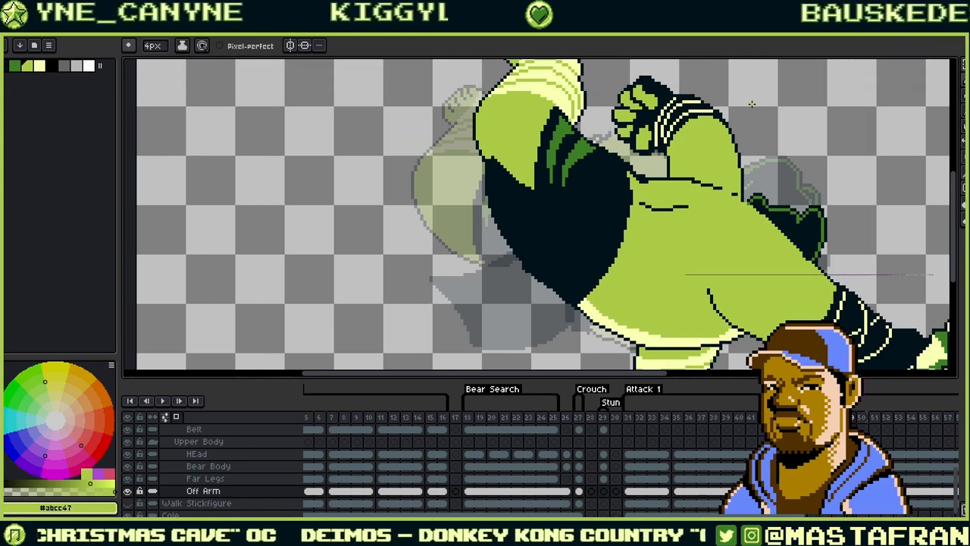
key("Left")
key("Left")
key("Left")
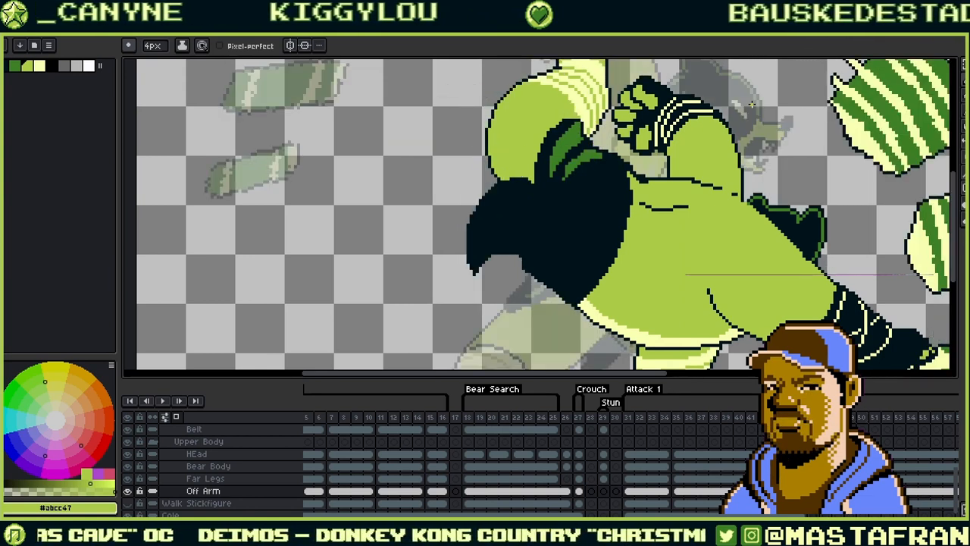
key("Left")
key("Left")
key("Left")
key("Left")
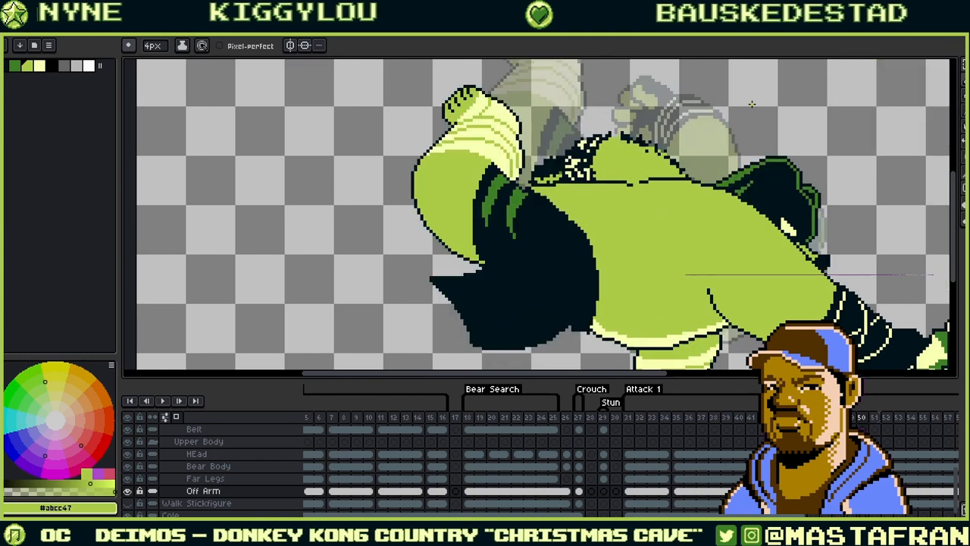
- Compare frame 50 with its neighbour and start a transform on its raised fist
key("Left")
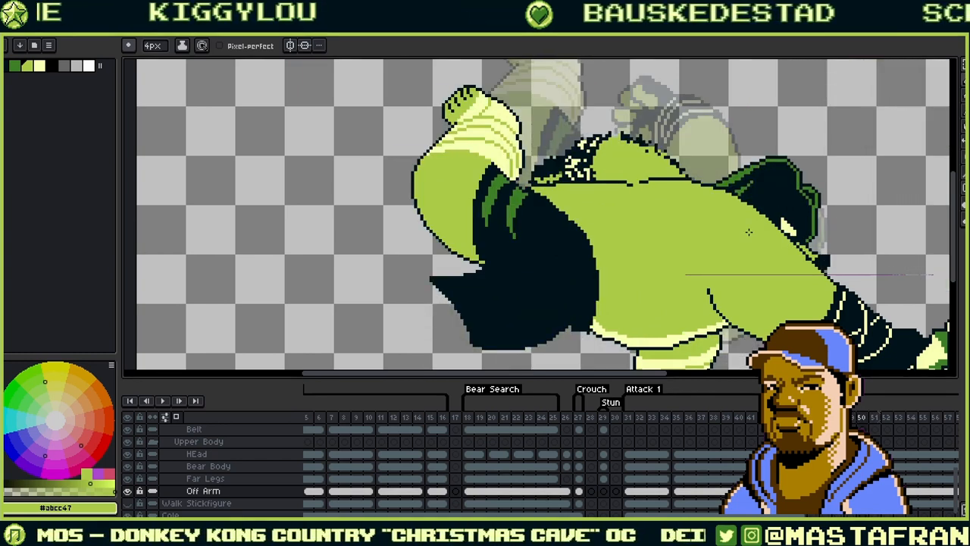
left_click_drag(748, 232, 567, 276)
key("Left")
key("Right")
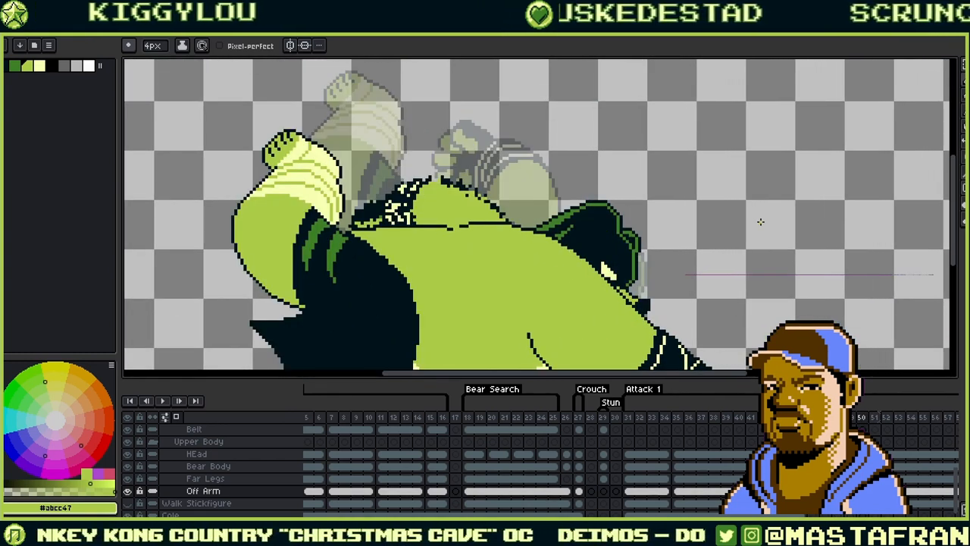
key("Left")
key("Right")
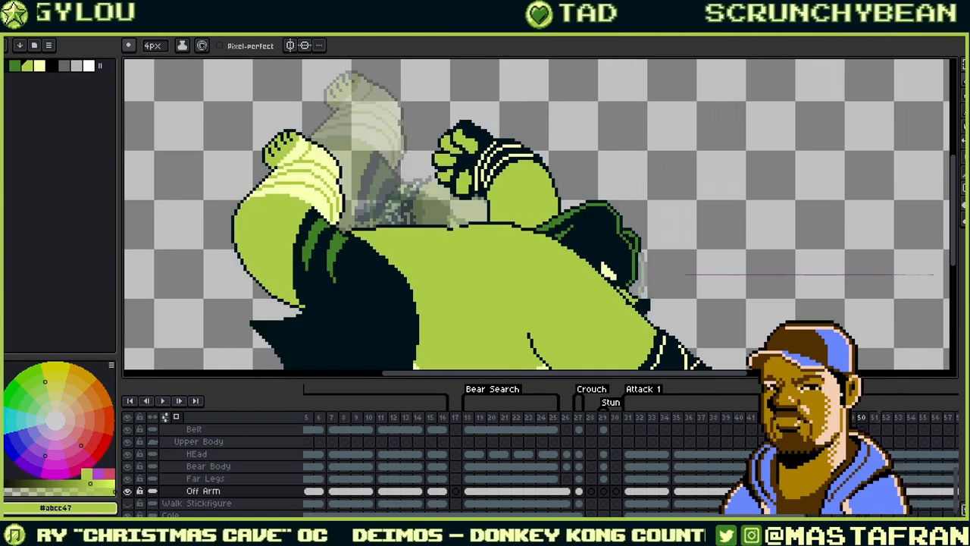
key("ctrl+t")
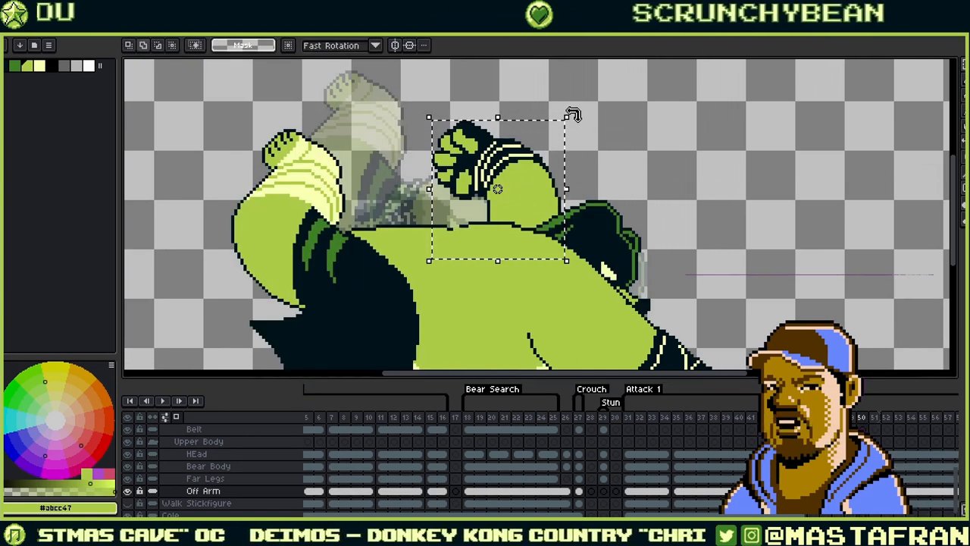
- Try rotating and moving the raised arm on frame 50, then cancel, leaving it upright
left_click_drag(569, 113, 427, 146)
left_click_drag(544, 165, 479, 198)
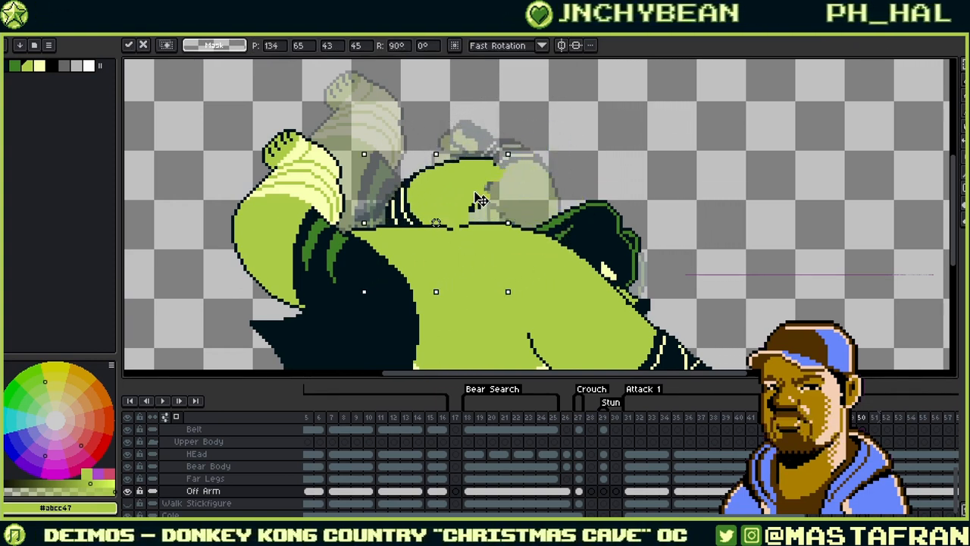
key("Escape")
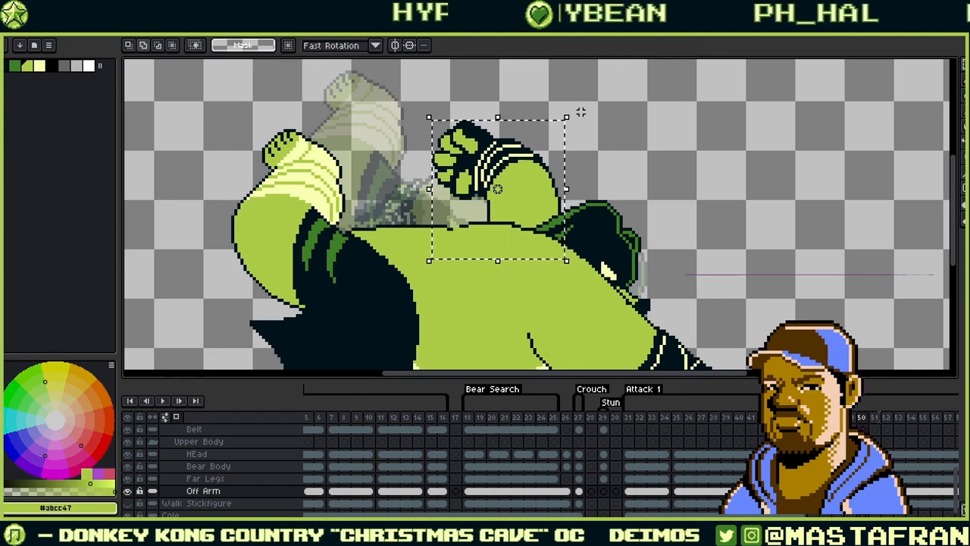
left_click_drag(569, 113, 498, 91)
key("Escape")
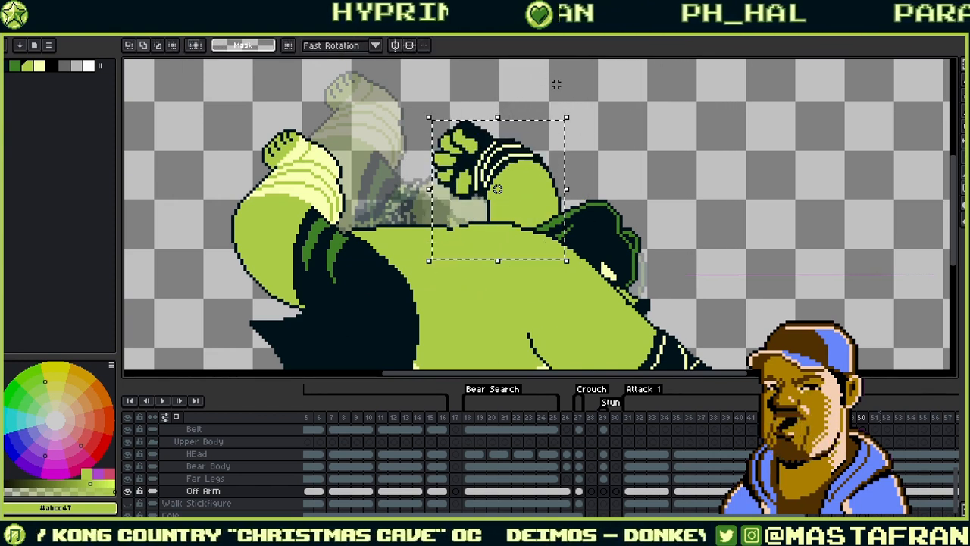
- Run the rotar Rotation Tool script and generate a right-turning rotation
left_click(48, 45)
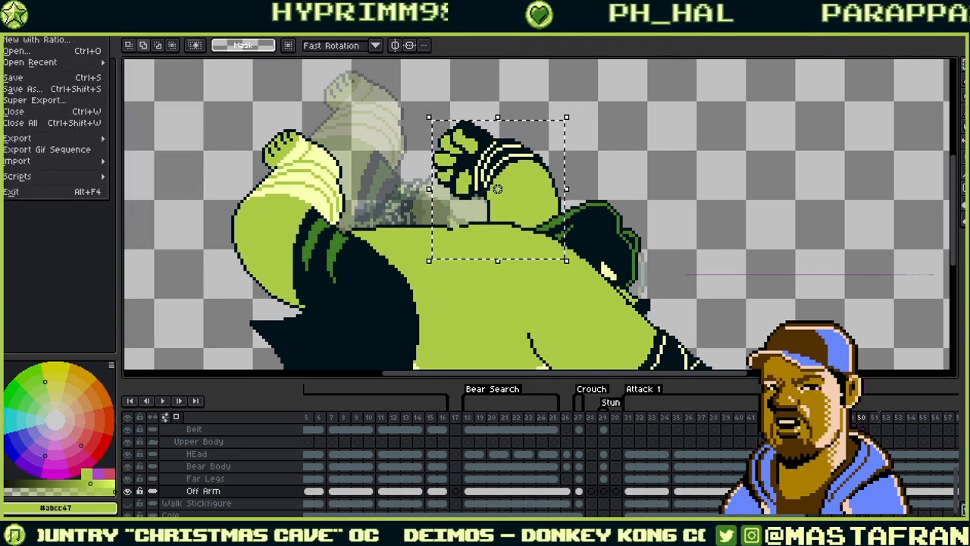
mouse_move(76, 181)
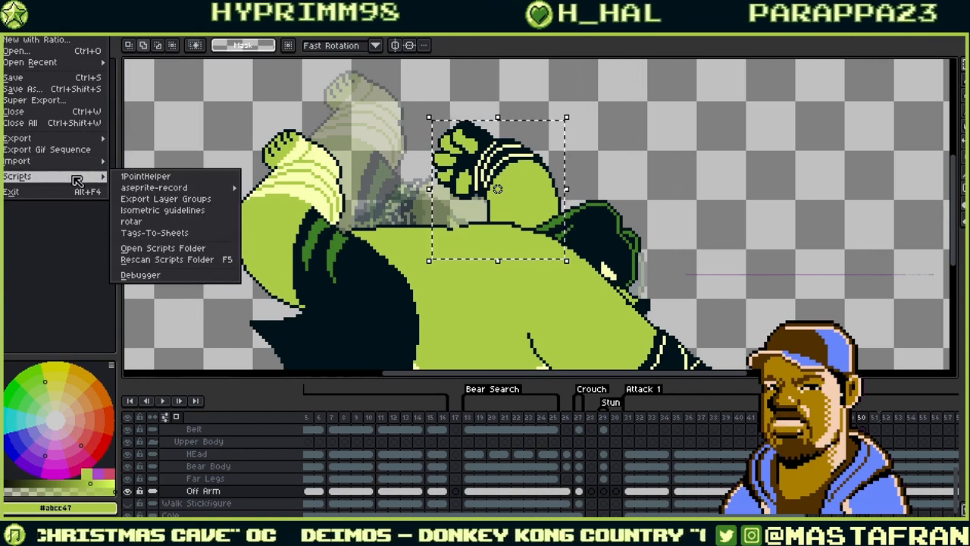
left_click(238, 223)
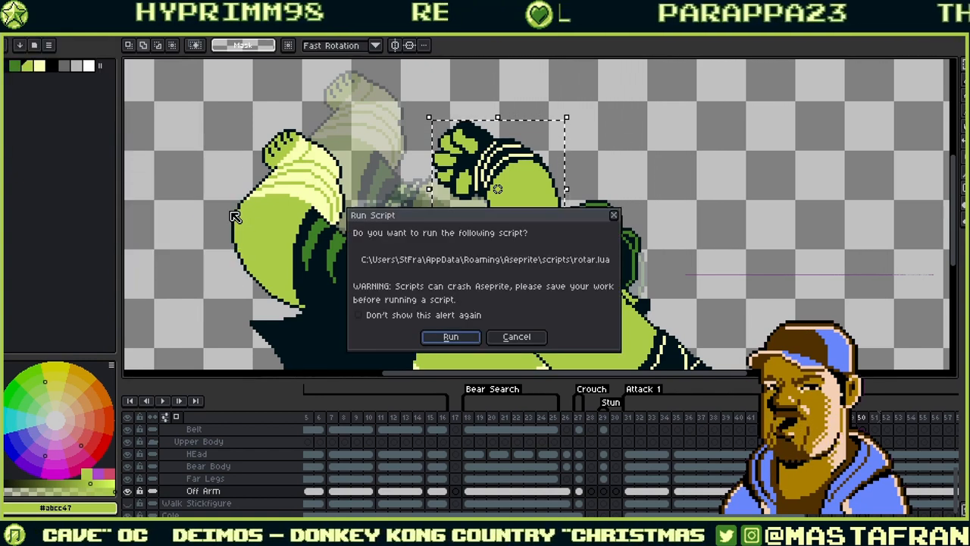
left_click(471, 338)
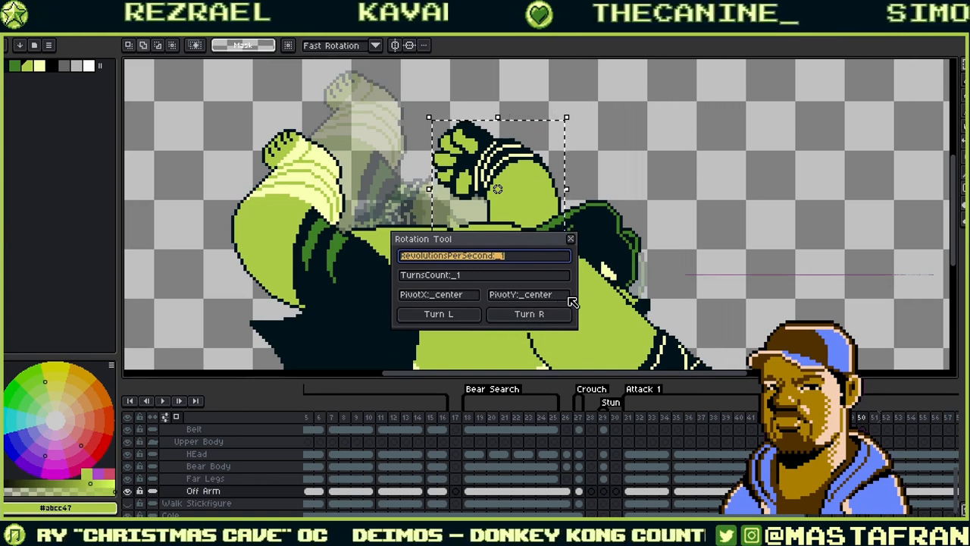
left_click(494, 315)
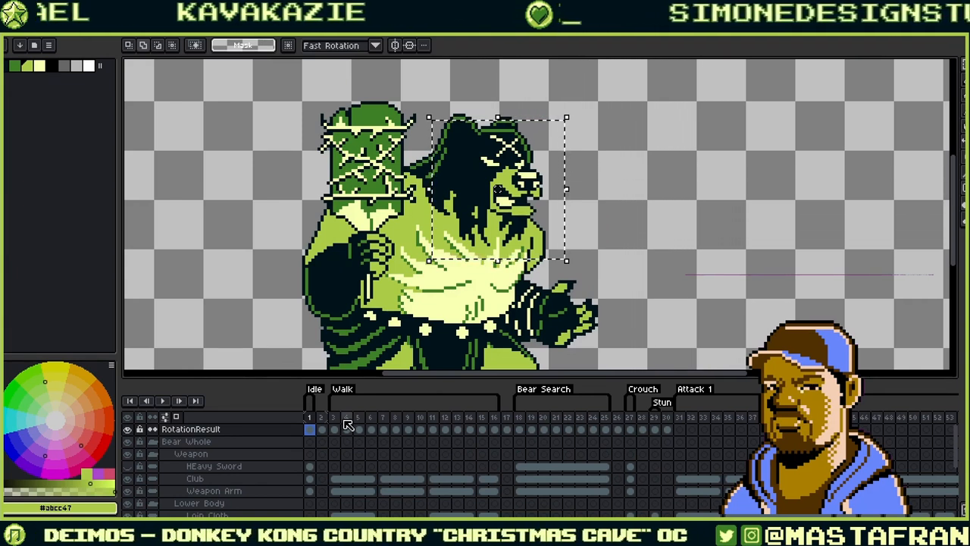
- Preview the RotationResult frames, including frame 29, then undo the result
left_click_drag(346, 424, 377, 413)
left_click(656, 429)
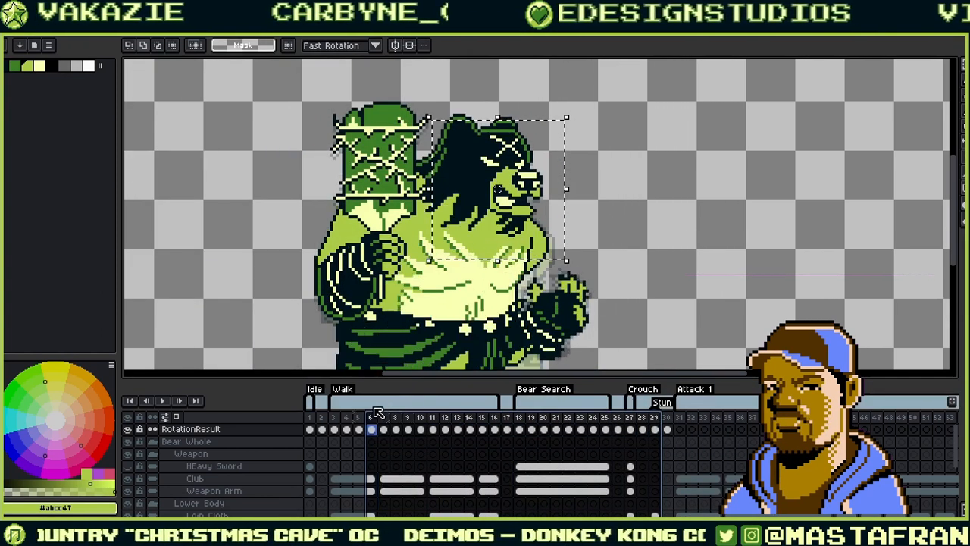
key("ctrl+z")
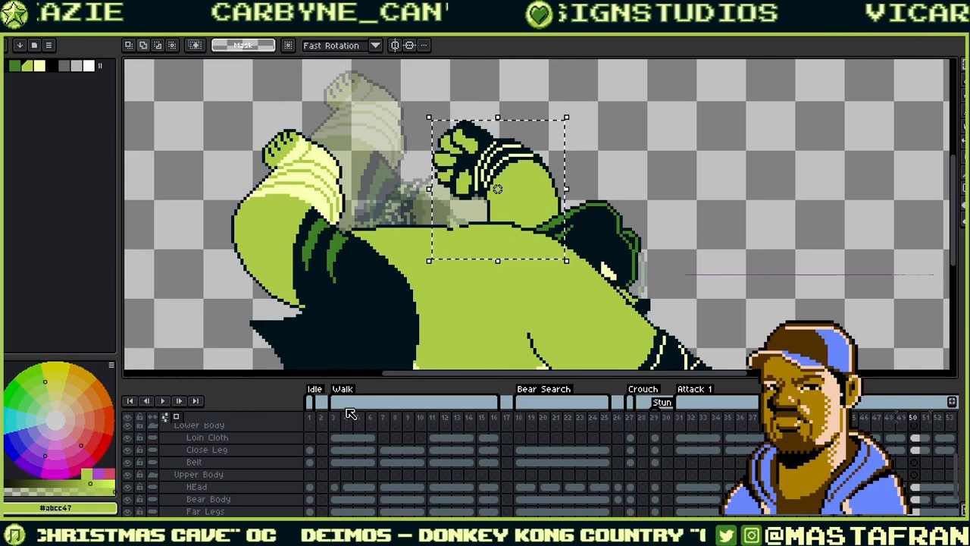
- Try rotating the Off Arm cel on frame 50, then undo the rotation
left_click_drag(928, 459, 705, 437)
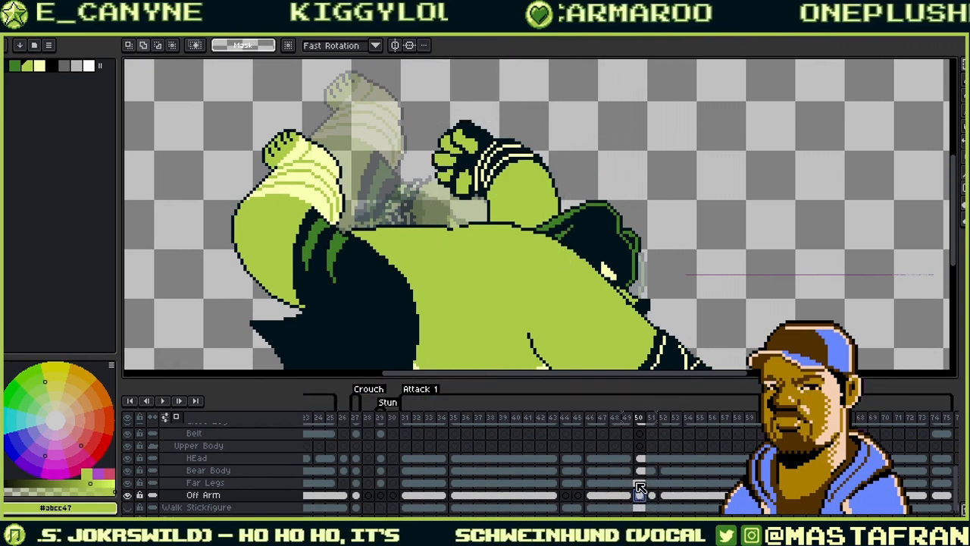
key("ctrl+t")
left_click_drag(535, 224, 596, 255)
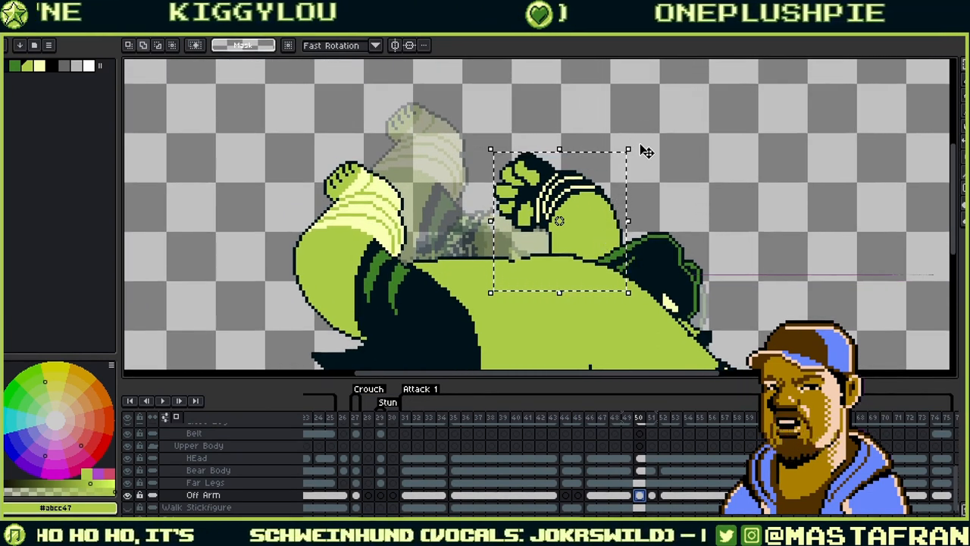
left_click_drag(646, 151, 574, 122)
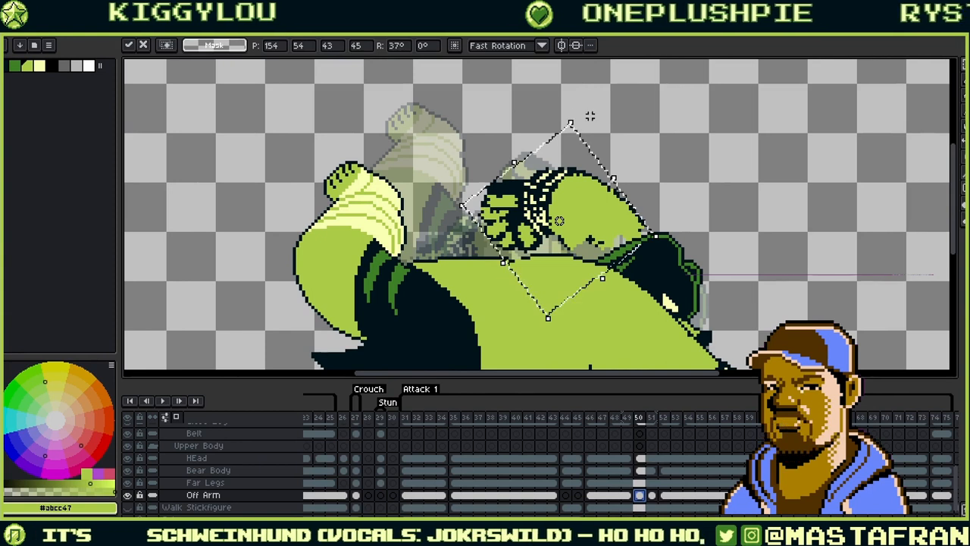
key("ctrl+z")
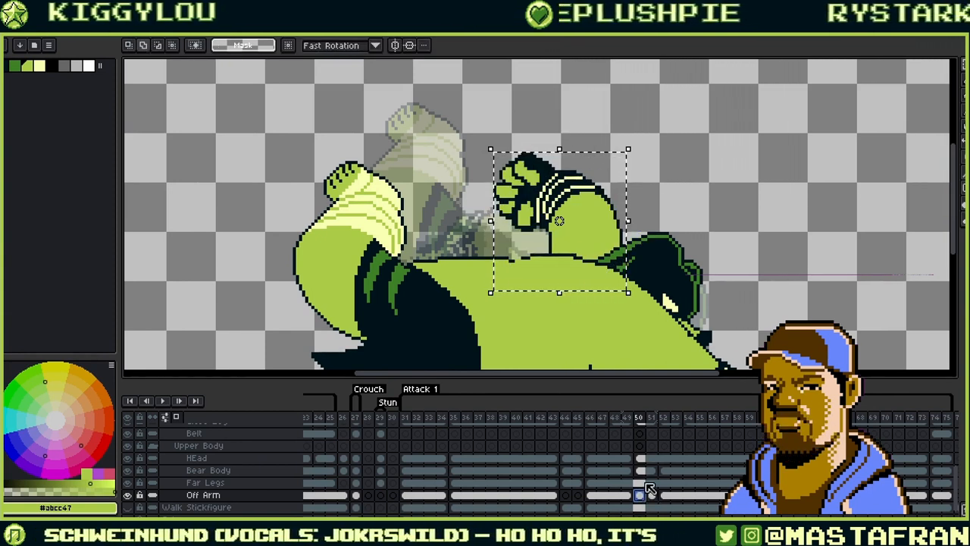
- Transform and commit the Belt cel on frame 50, then recheck the Off Arm and Belt cels
left_click(641, 432)
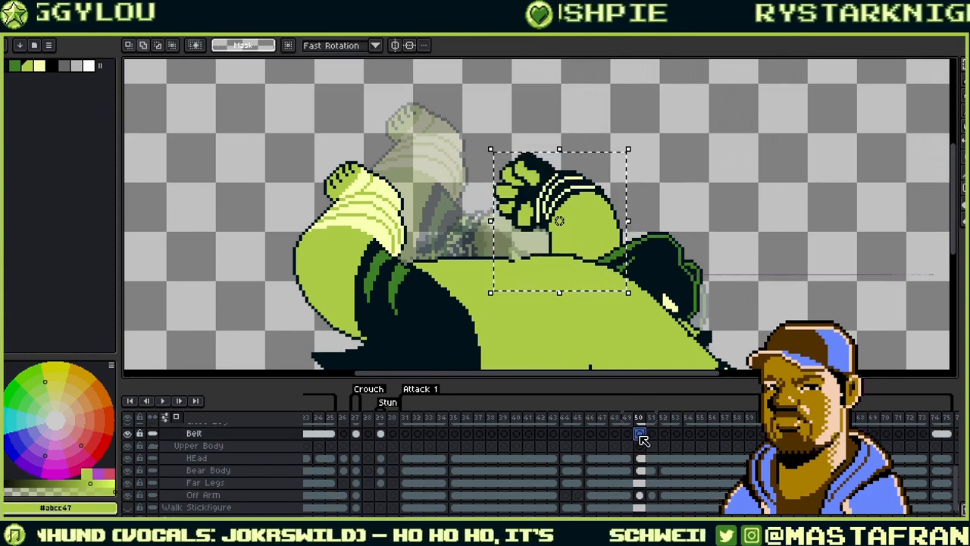
key("ctrl+t")
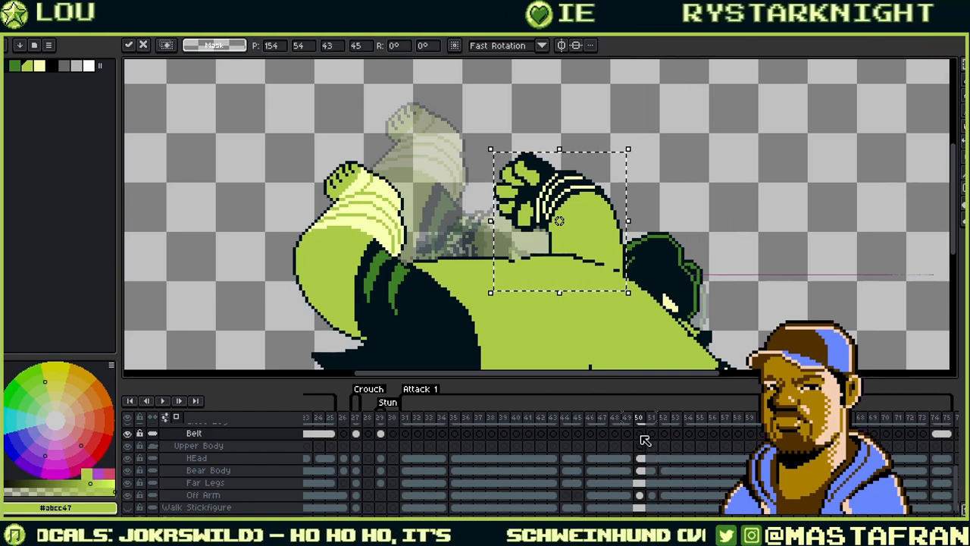
left_click(641, 434)
key("Return")
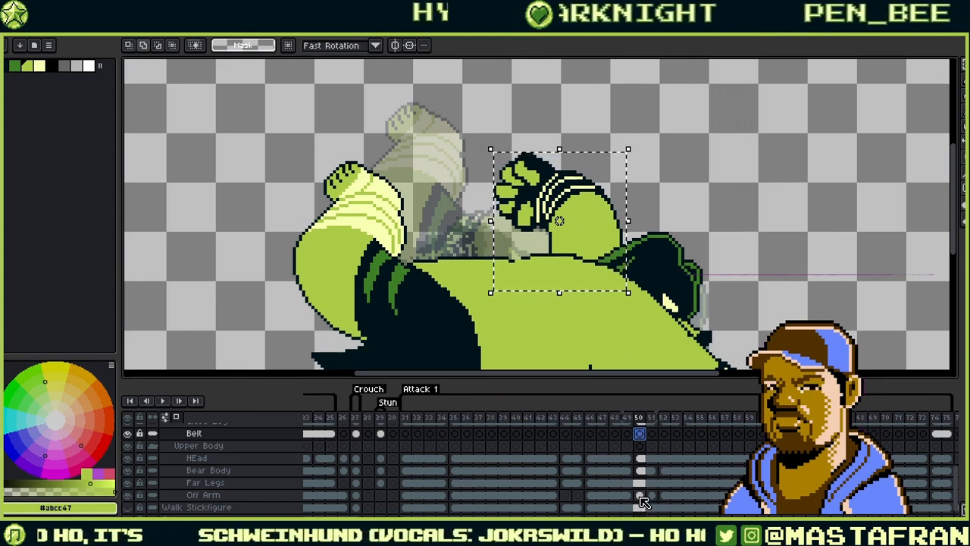
left_click(640, 495)
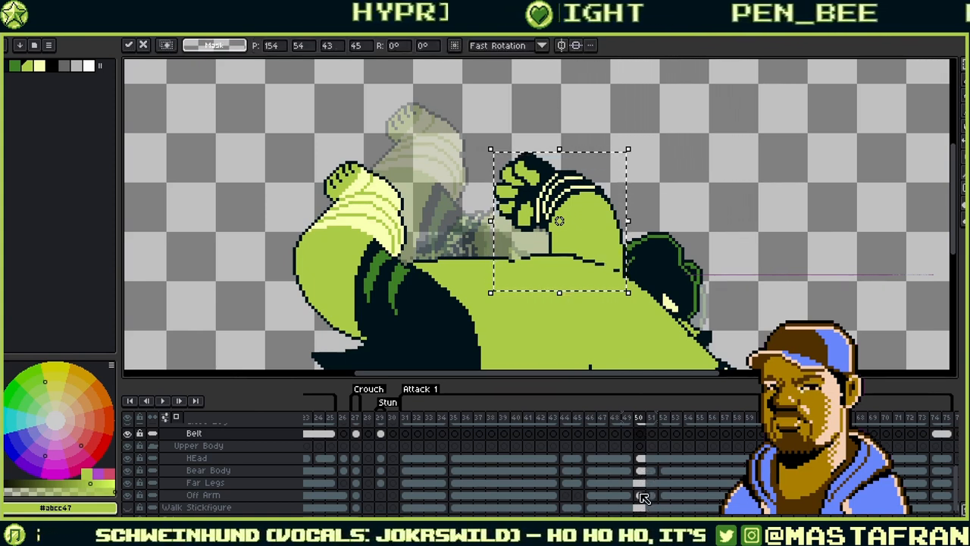
left_click(641, 433)
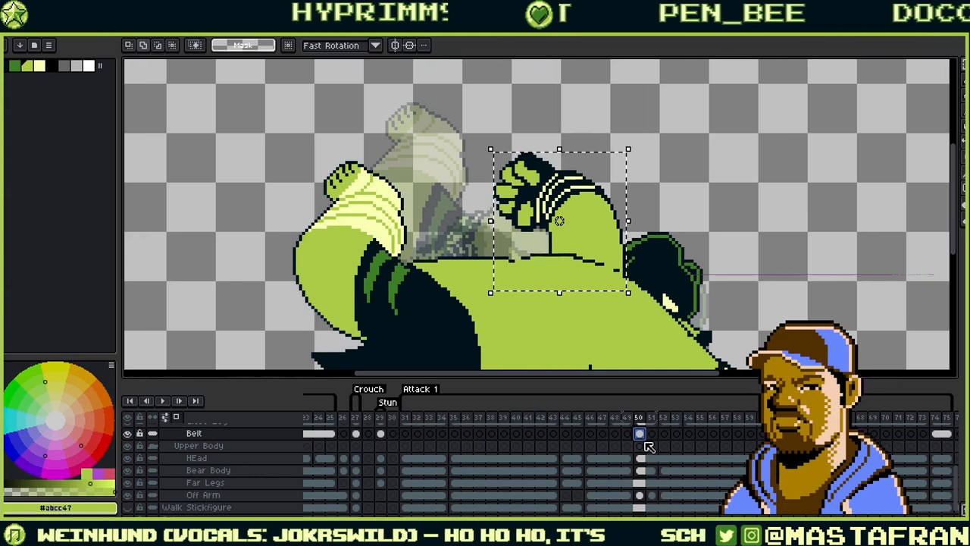
- Run the rotar script from File > Scripts and generate a left-turning rotation
left_click(11, 17)
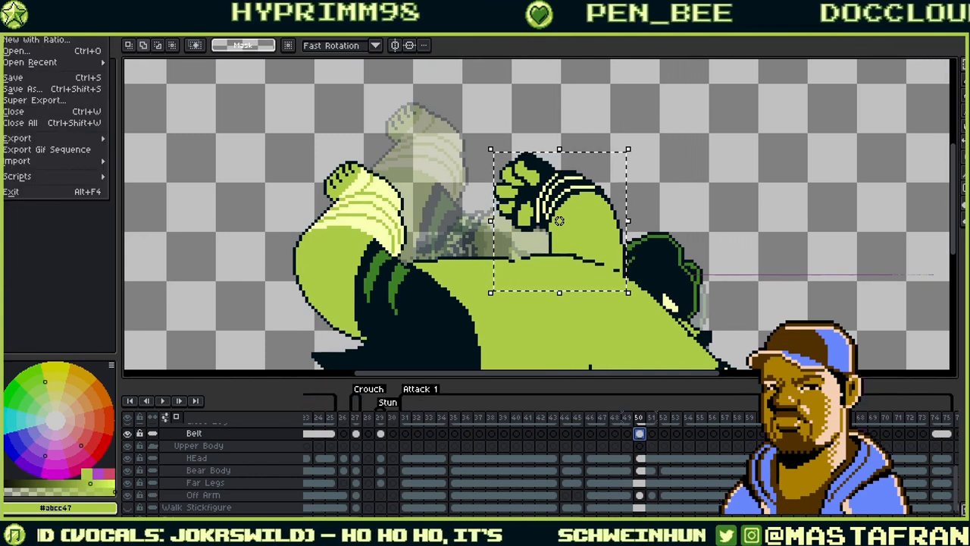
left_click(11, 17)
left_click(26, 17)
mouse_move(176, 288)
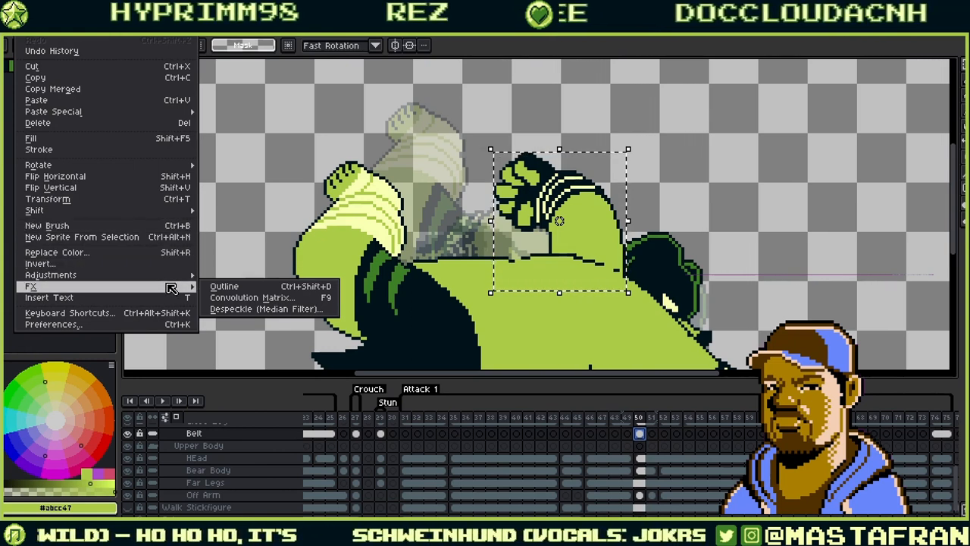
mouse_move(11, 17)
mouse_move(104, 177)
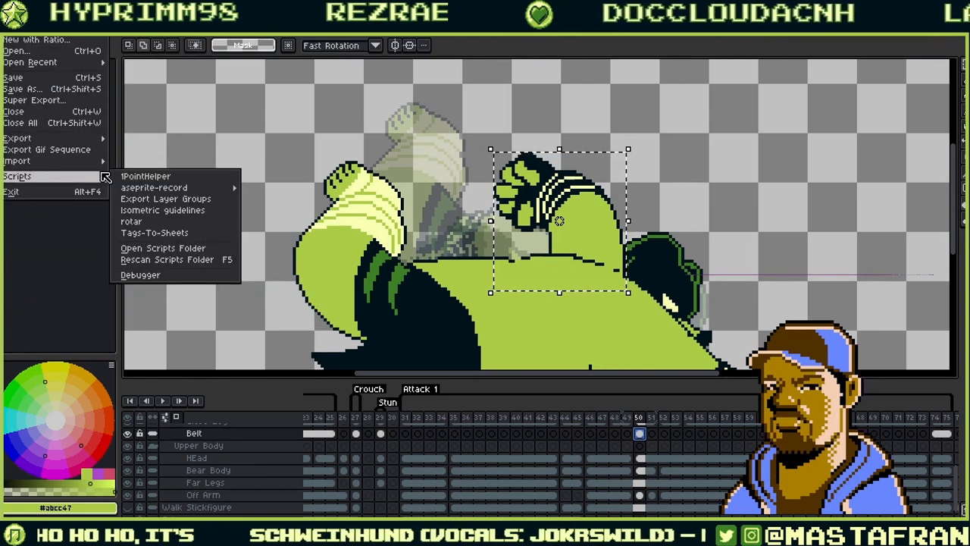
left_click(232, 222)
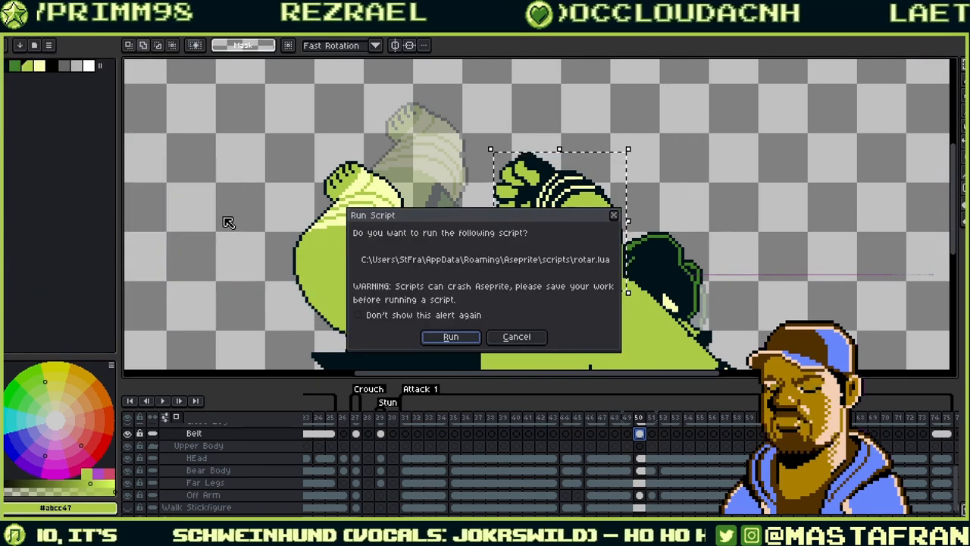
left_click(448, 337)
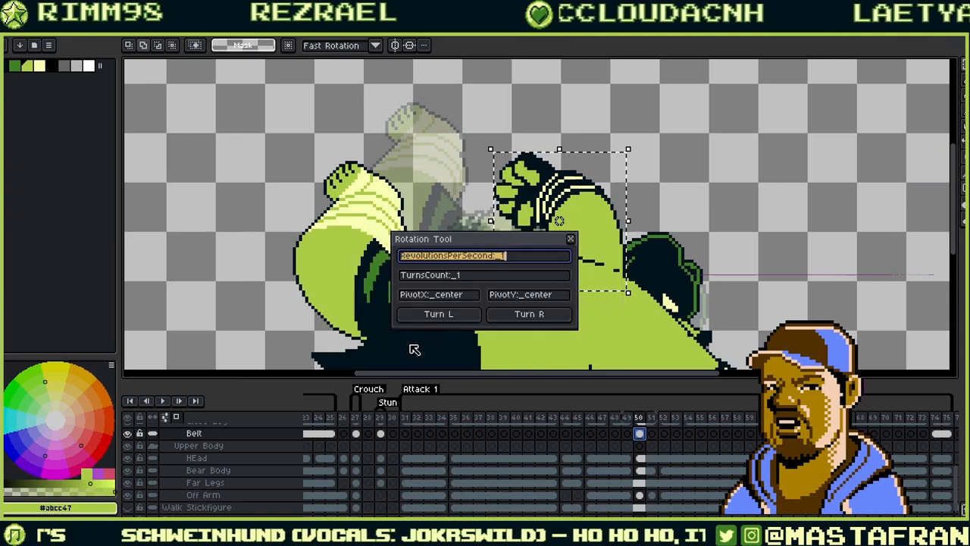
left_click(439, 314)
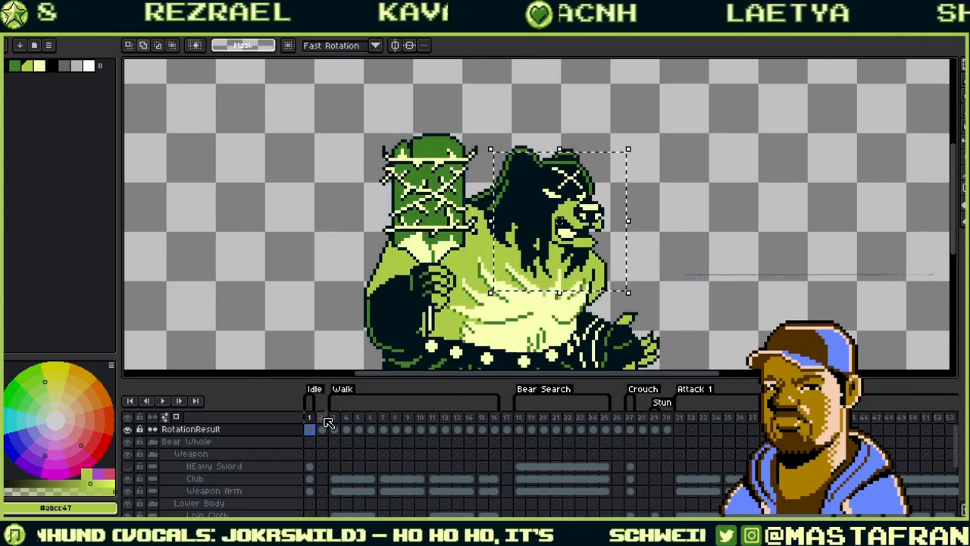
- Scrub the RotationResult frames, undo the layer, and view frame 57
left_click_drag(401, 430, 494, 438)
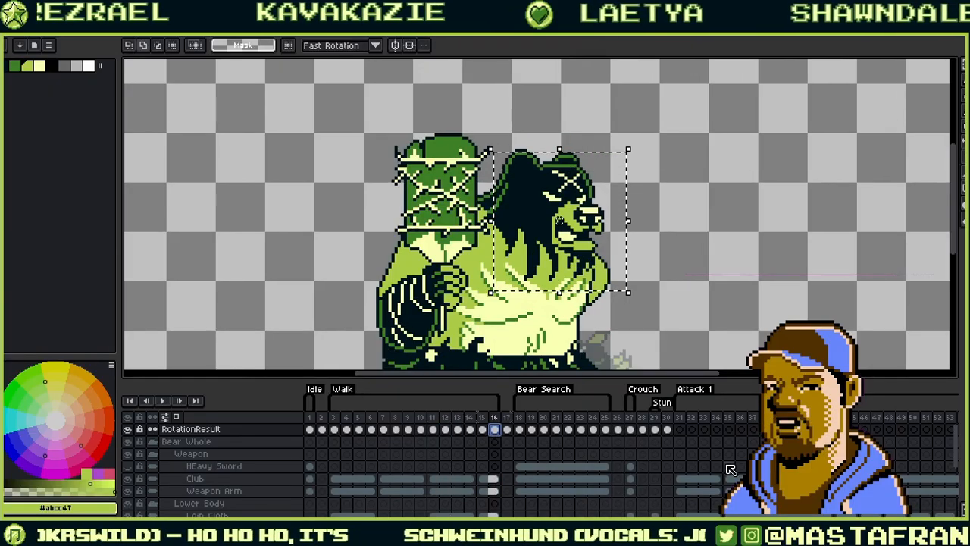
key("ctrl+z")
left_click_drag(732, 468, 442, 475)
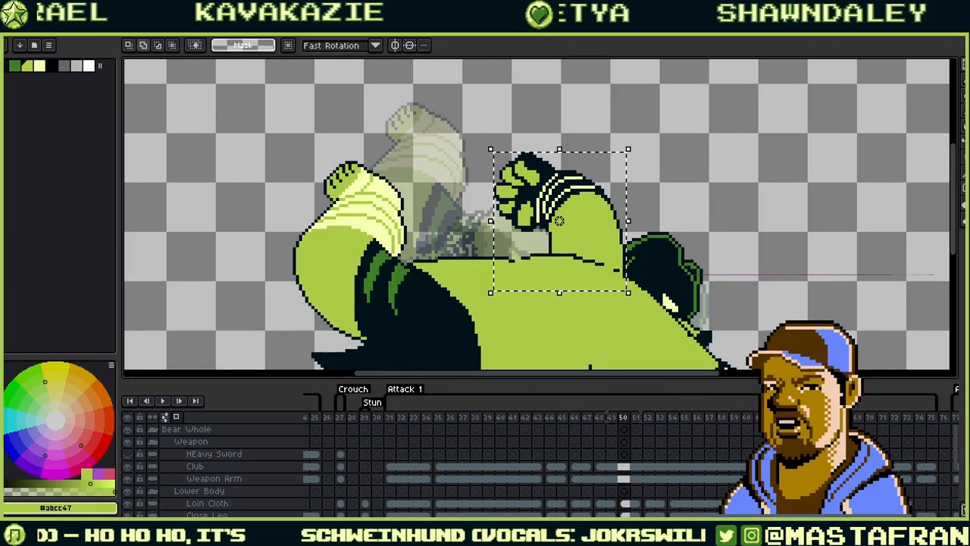
left_click_drag(747, 444, 710, 436)
left_click(673, 435)
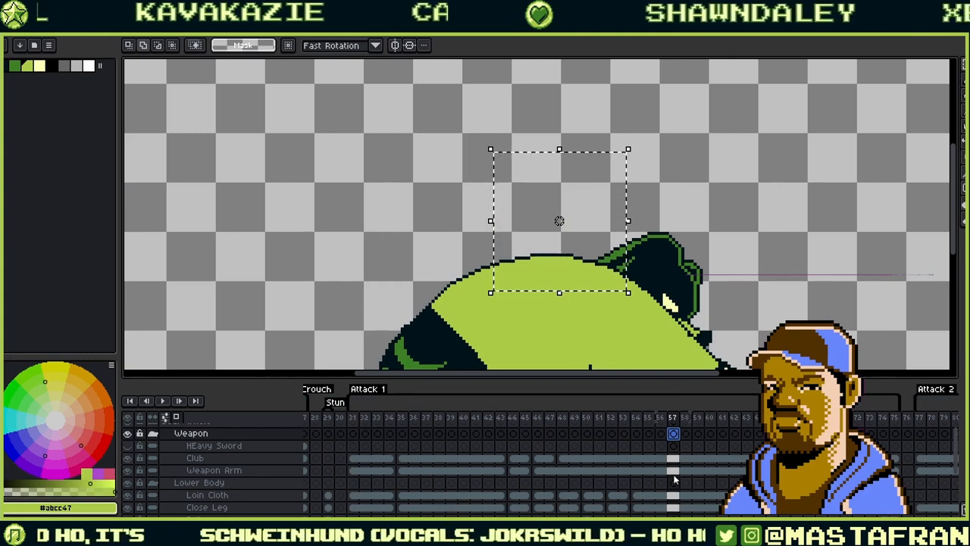
- Return to frame 50 and apply a context-menu cel command to the Belt cel
key("ctrl+z")
left_click_drag(813, 467, 646, 459)
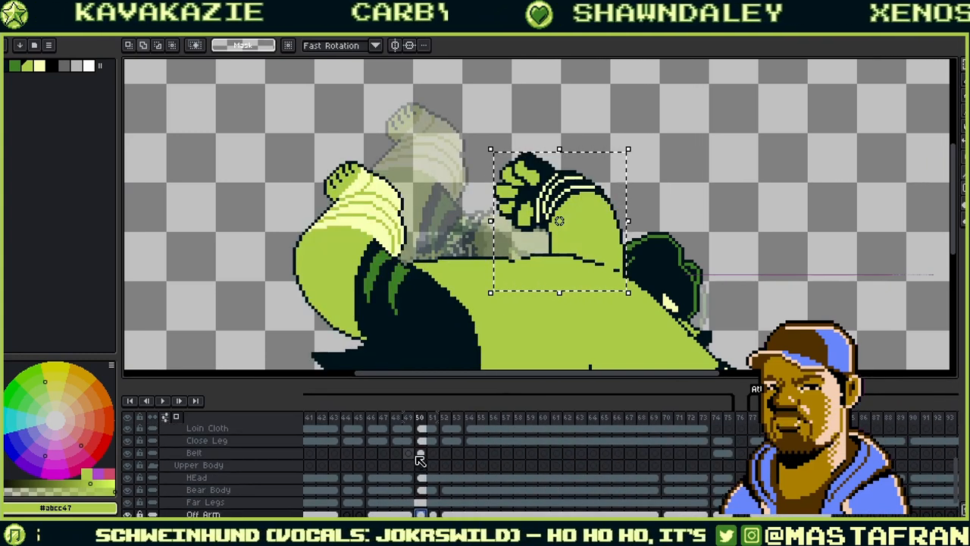
left_click(420, 453)
right_click(422, 454)
left_click(497, 473)
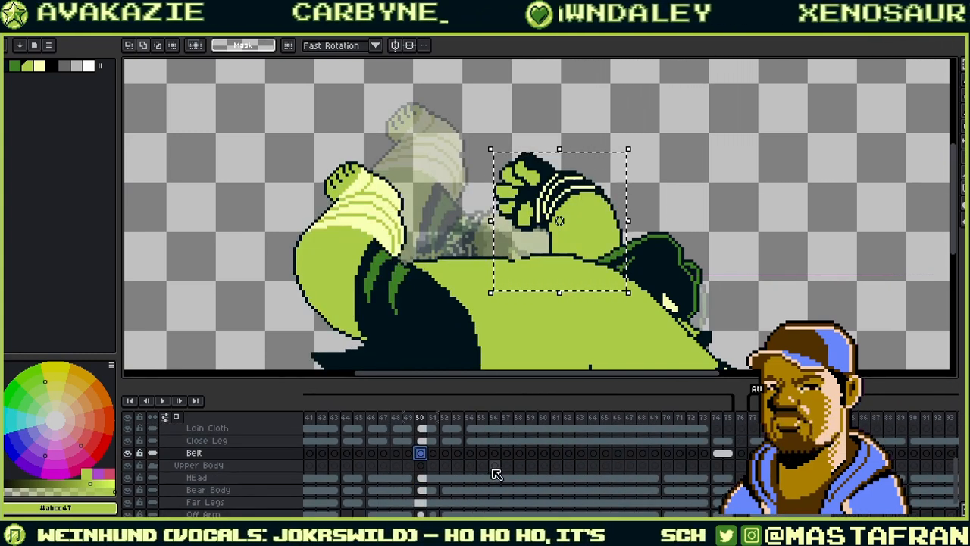
left_click_drag(464, 488, 587, 480)
- Select the Off Arm cel on frame 50 and bring up the File menu
left_click(544, 508)
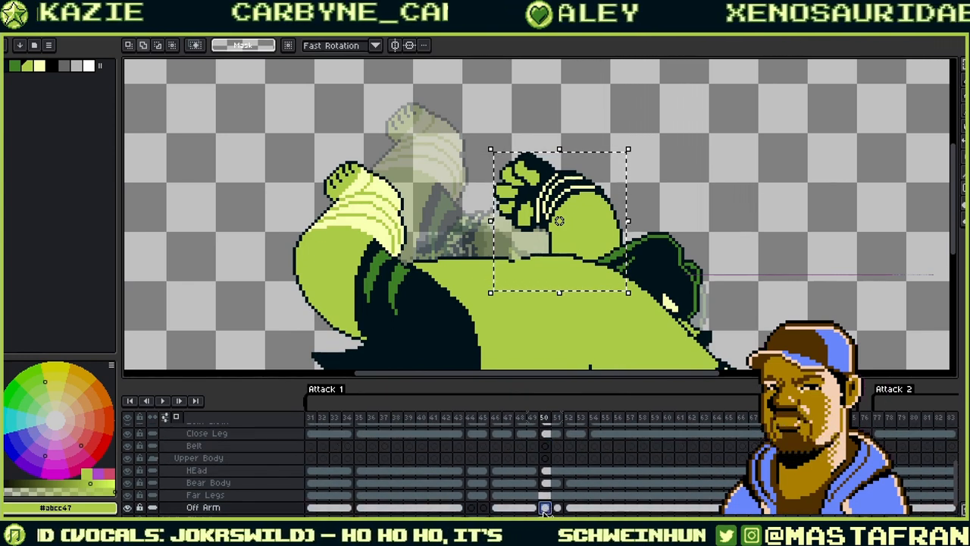
scroll(643, 343, "down", 2)
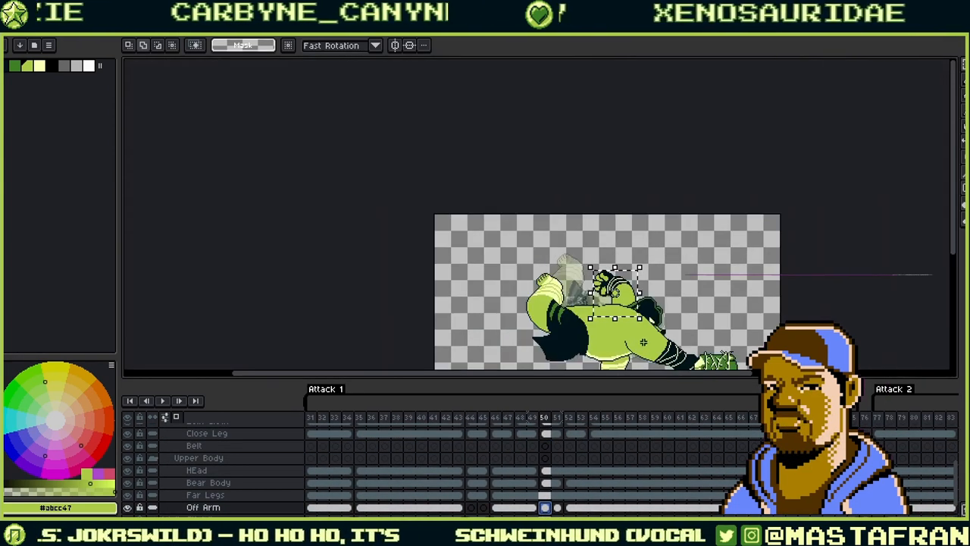
scroll(656, 326, "up", 2)
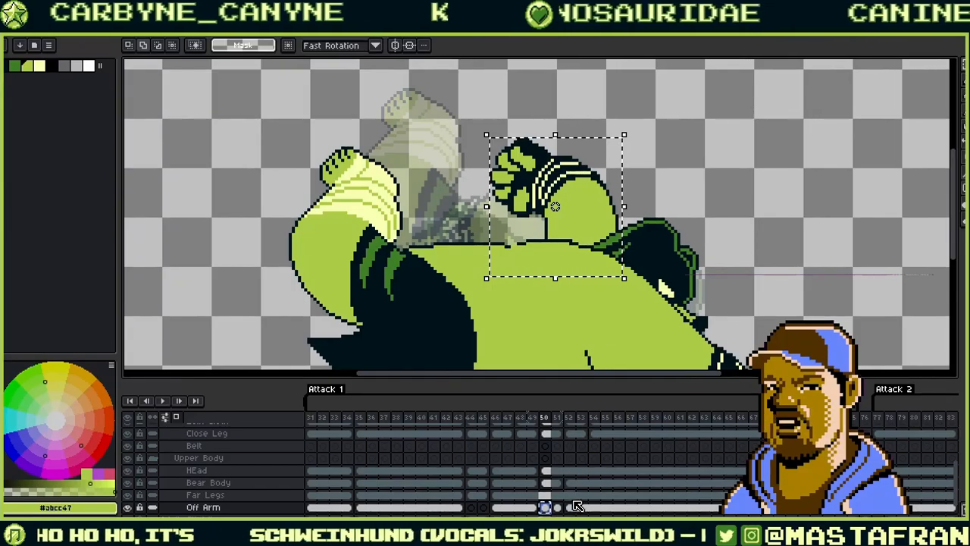
left_click(22, 14)
left_click(22, 14)
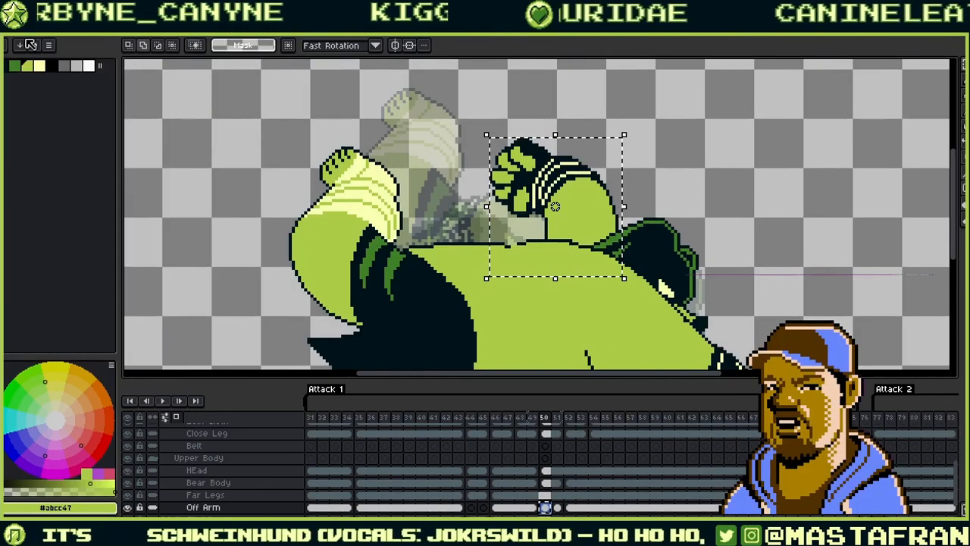
left_click(22, 13)
mouse_move(6, 13)
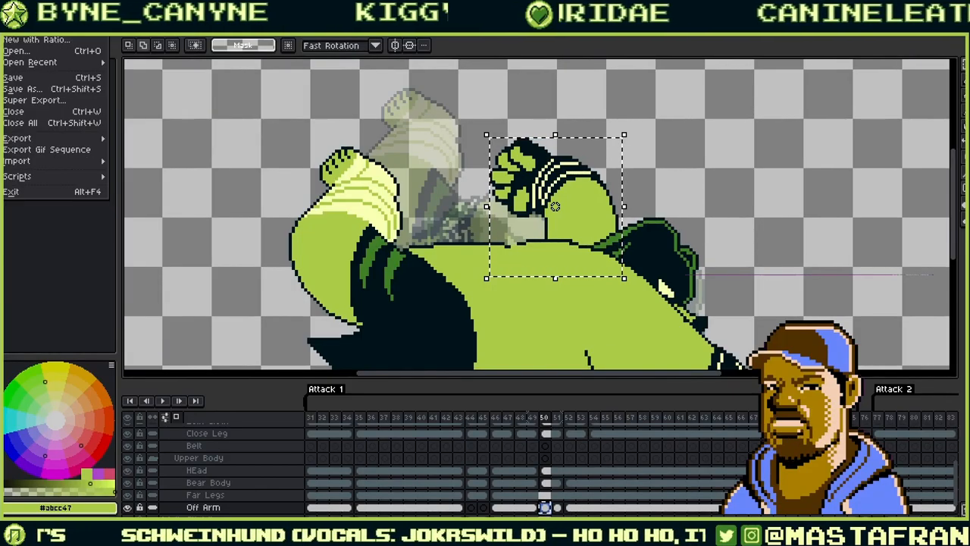
- Create a new 256×256 sprite and paste the copied fist into it
left_click(95, 39)
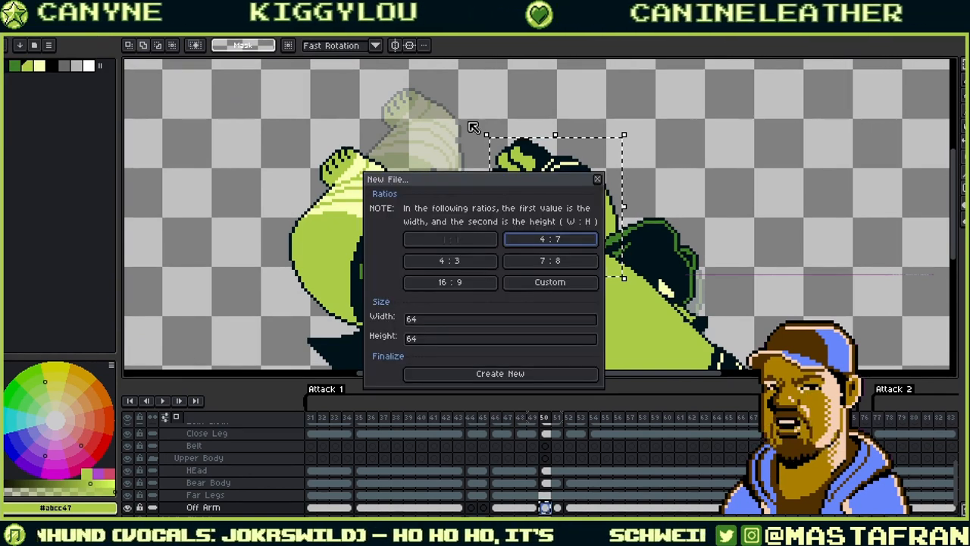
left_click(447, 319)
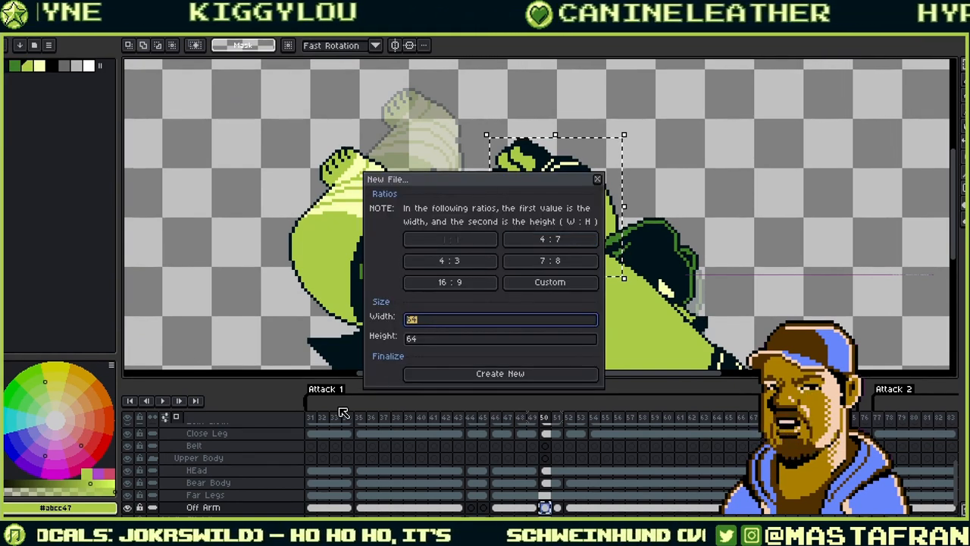
type("25")
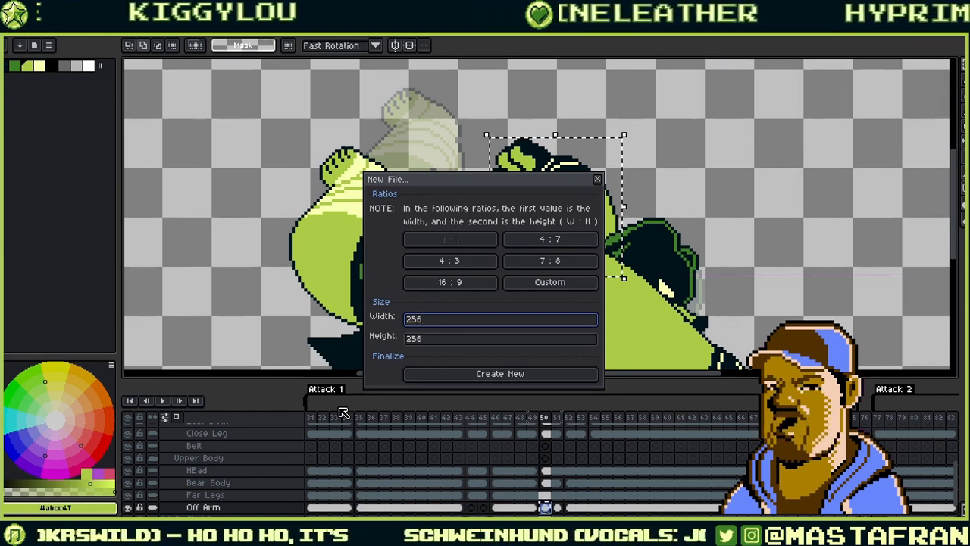
left_click(501, 373)
left_click(452, 389)
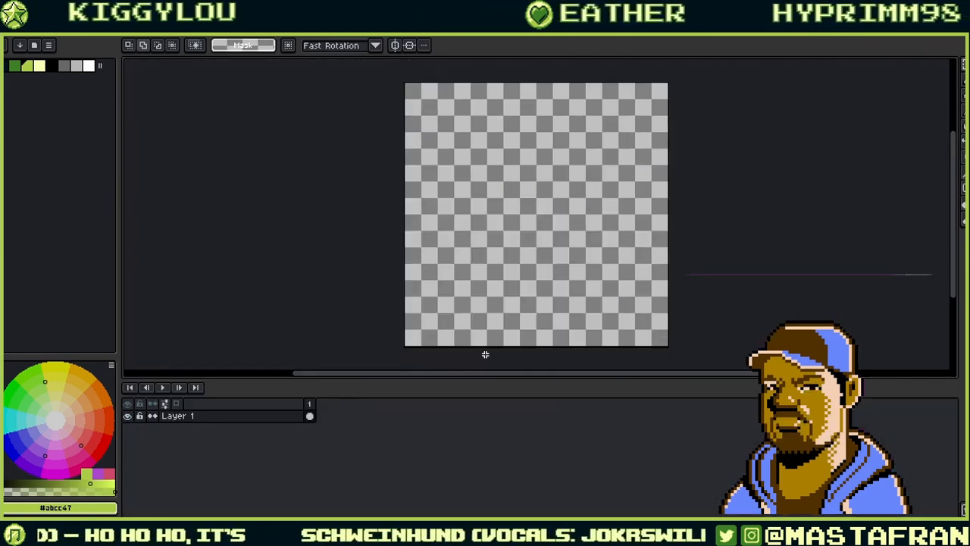
key("ctrl+v")
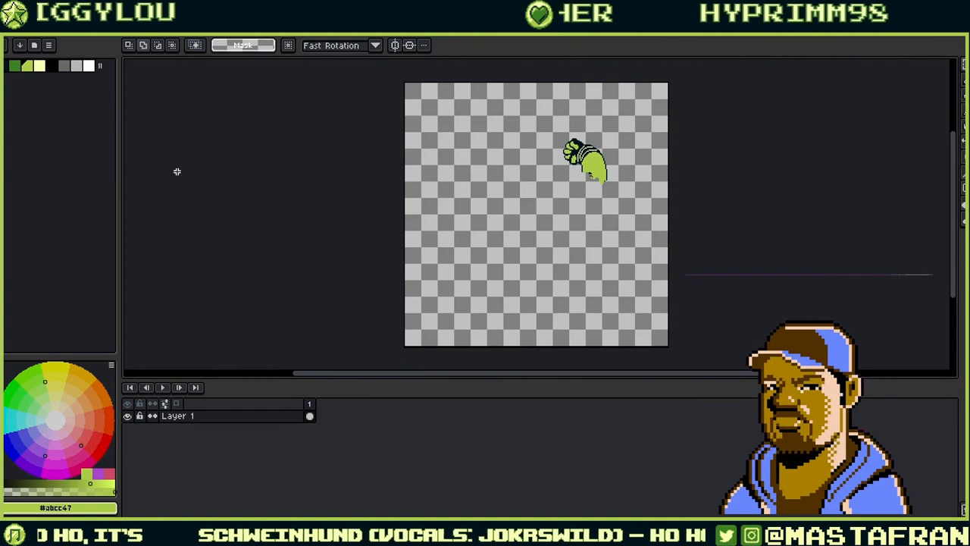
- Run the rotar script on the fist and generate left-turning rotation frames
left_click(11, 31)
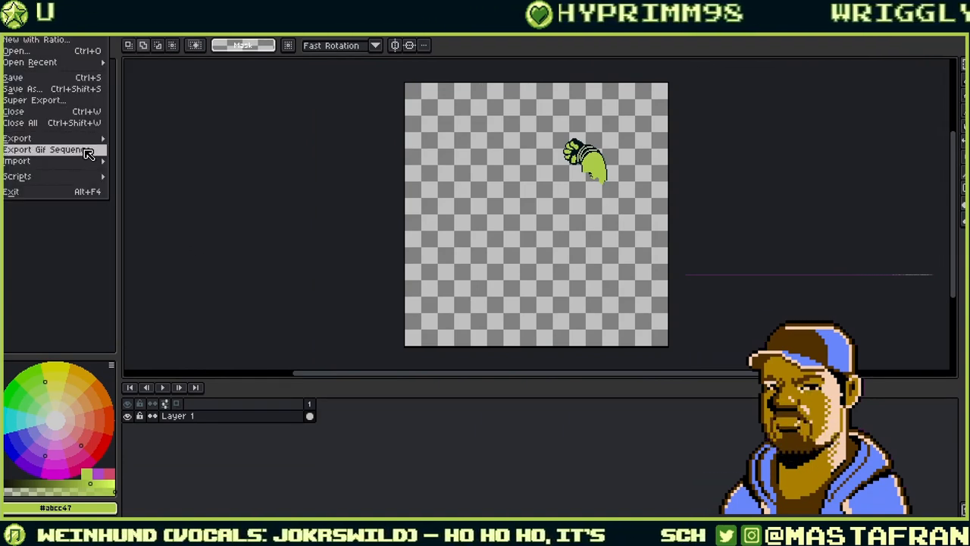
mouse_move(57, 181)
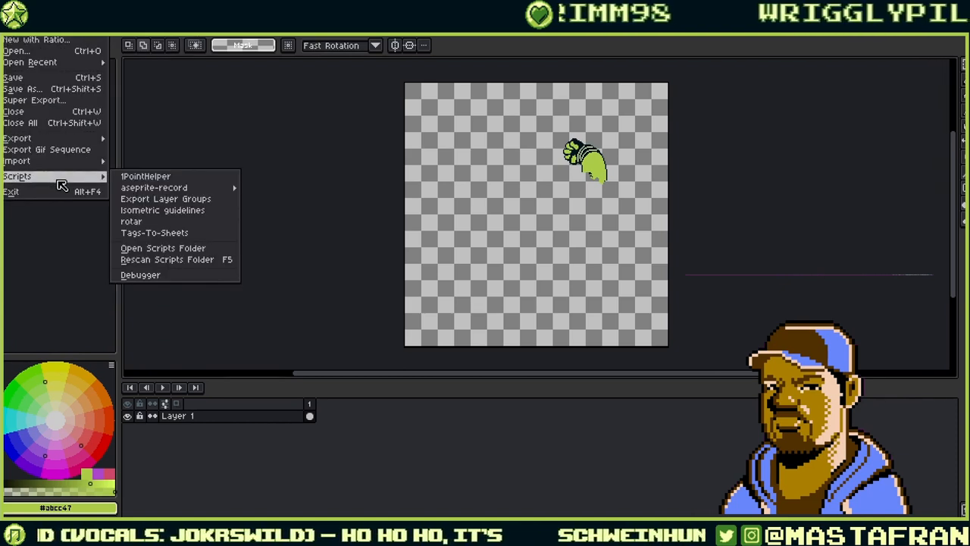
left_click(179, 221)
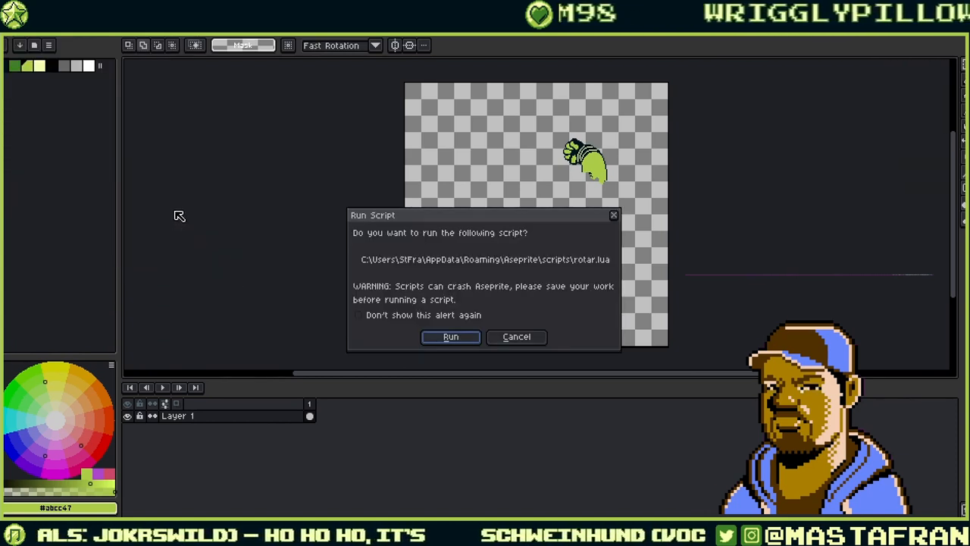
left_click(462, 341)
left_click(459, 317)
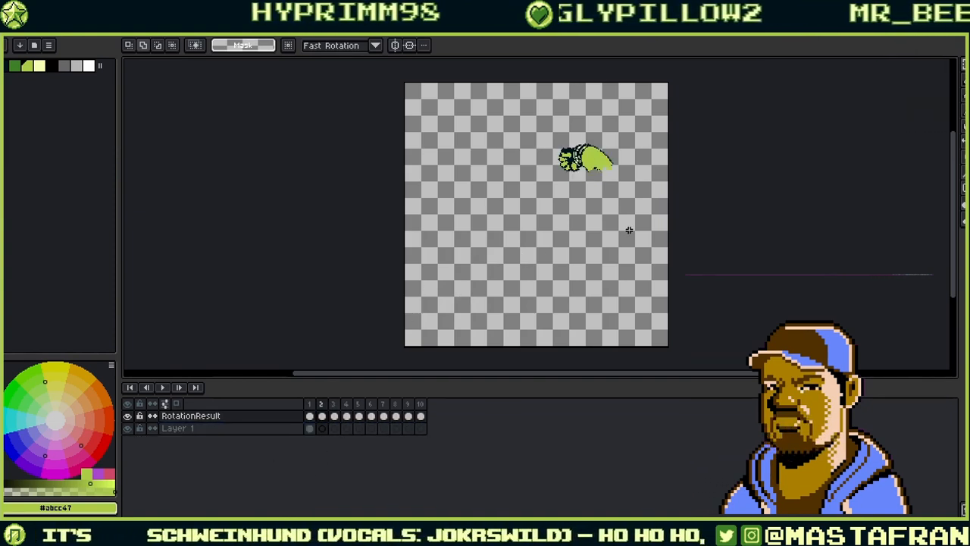
scroll(629, 229, "up", 3)
left_click_drag(614, 116, 600, 368)
key("Right")
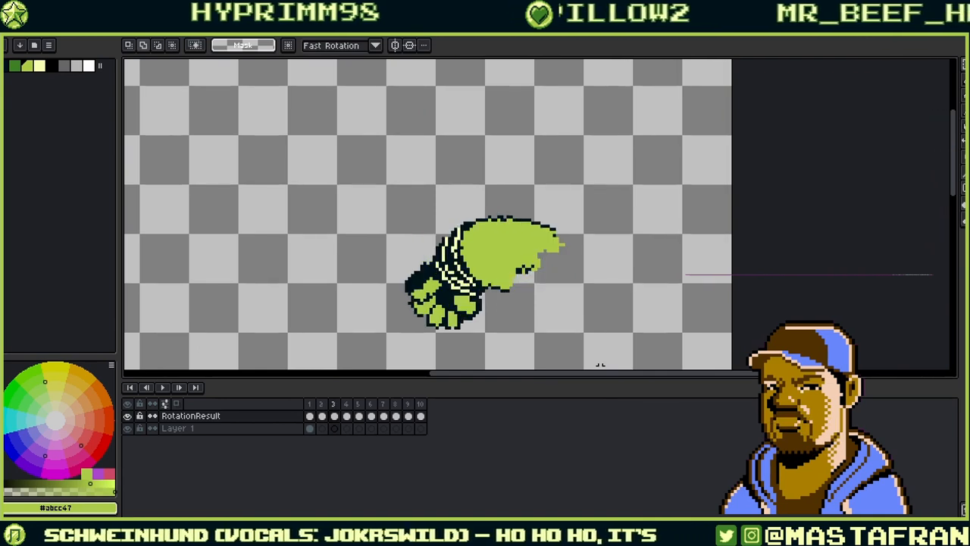
key("Right")
key("Right")
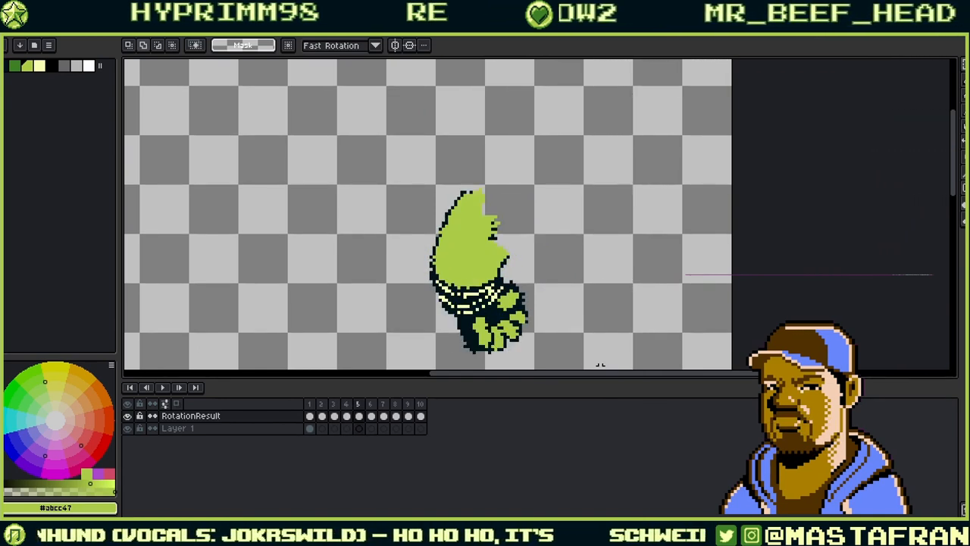
key("Right")
key("Right")
key("Right")
key("Right")
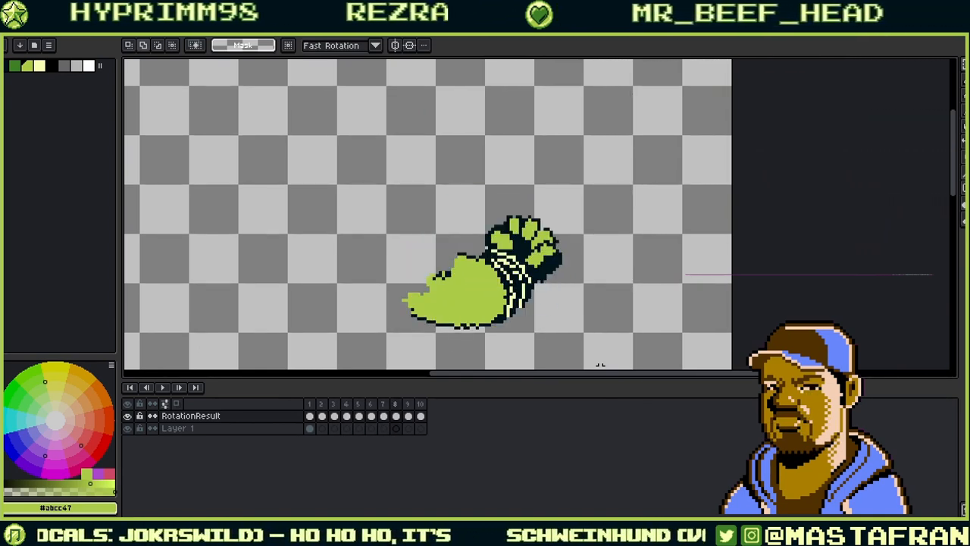
key("Right")
key("Right")
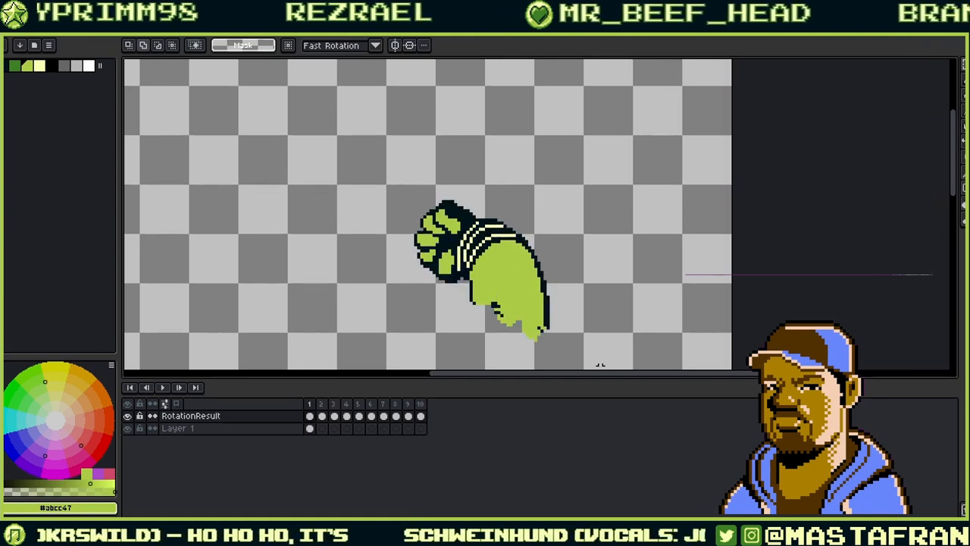
left_click(311, 429)
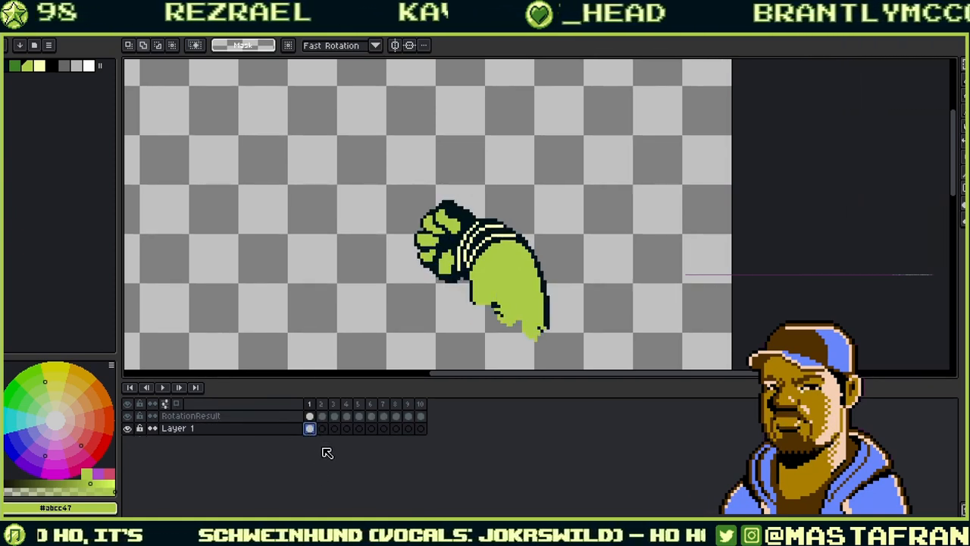
left_click(359, 429)
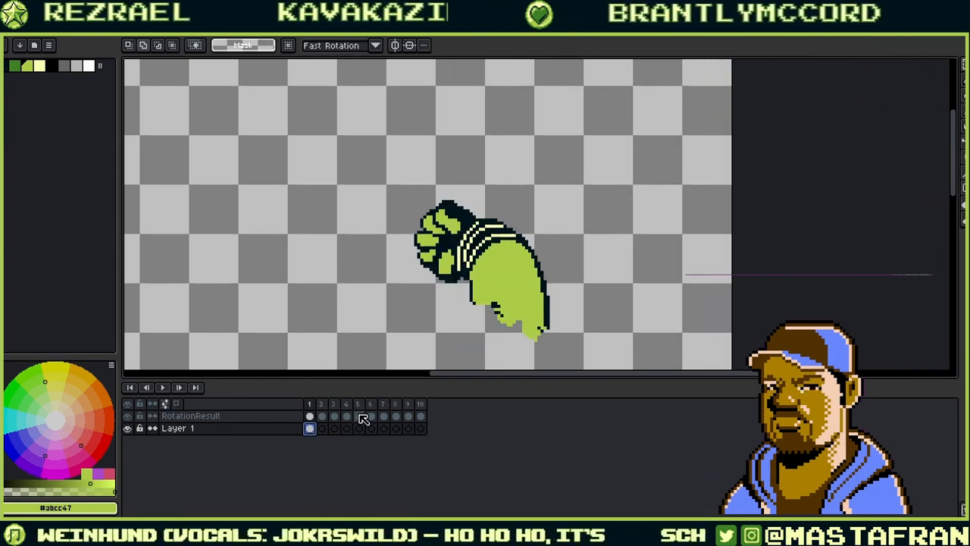
double_click(360, 417)
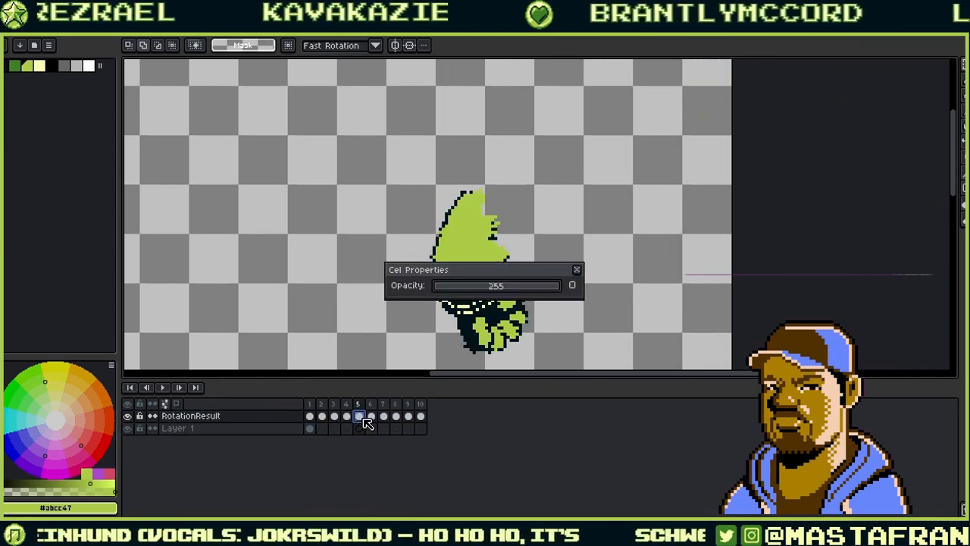
left_click(578, 267)
left_click(346, 415)
left_click(335, 416)
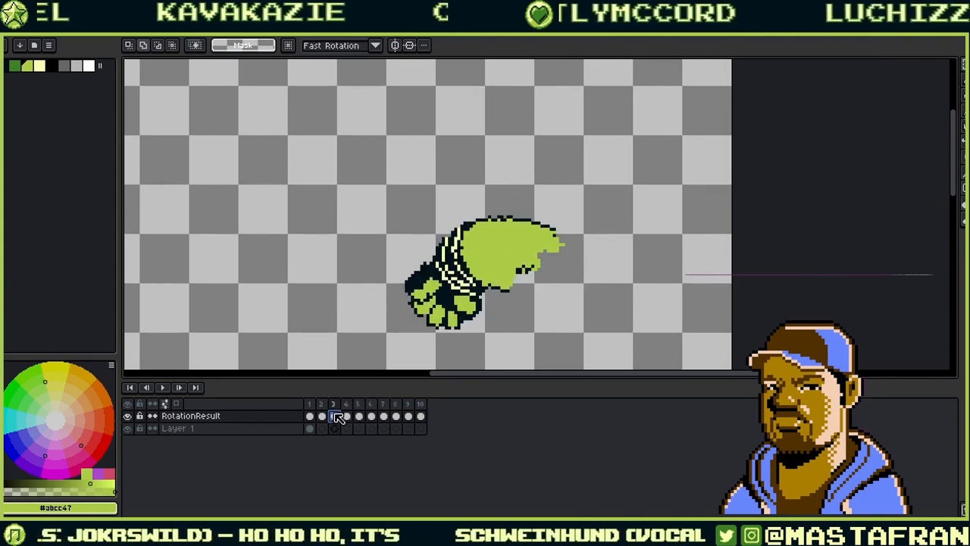
left_click(323, 416)
left_click(336, 416)
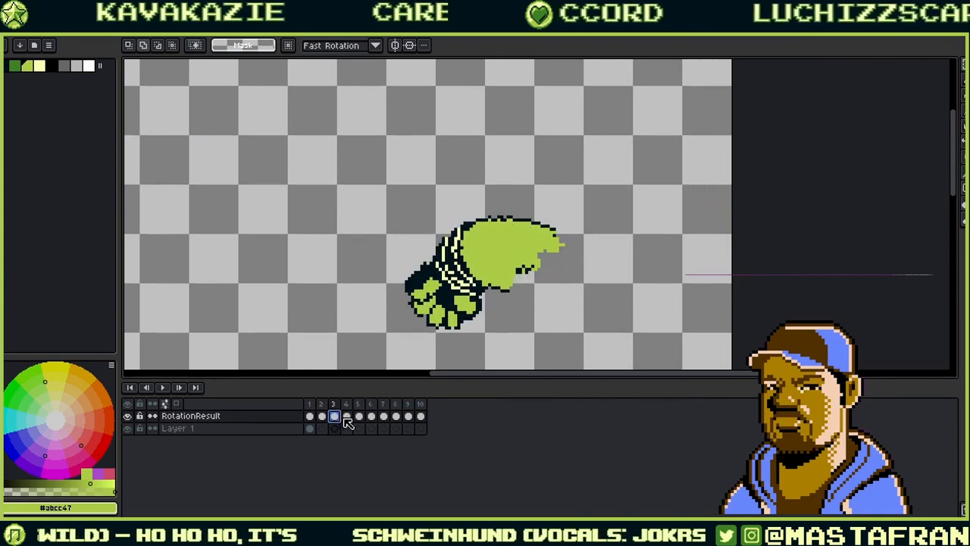
left_click(310, 429)
left_click(334, 429)
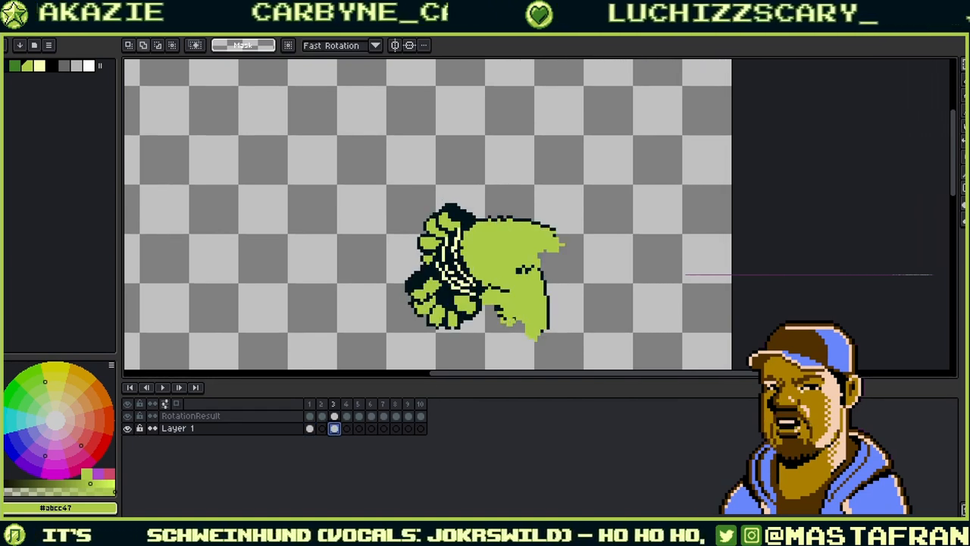
- Try rotating the original fist to about 63.4°, then cancel, leaving it unrotated
key("ctrl+t")
left_click_drag(532, 330, 364, 330)
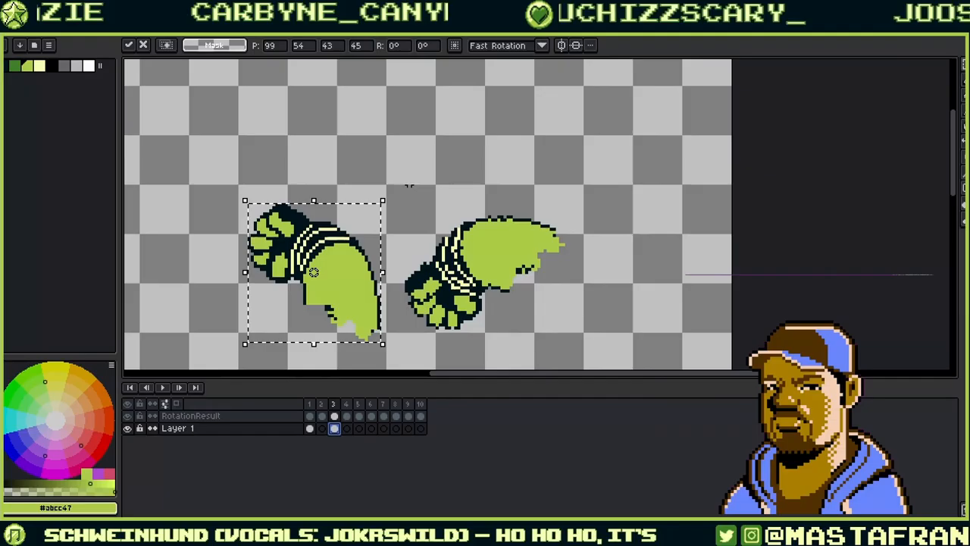
left_click_drag(385, 195, 279, 248)
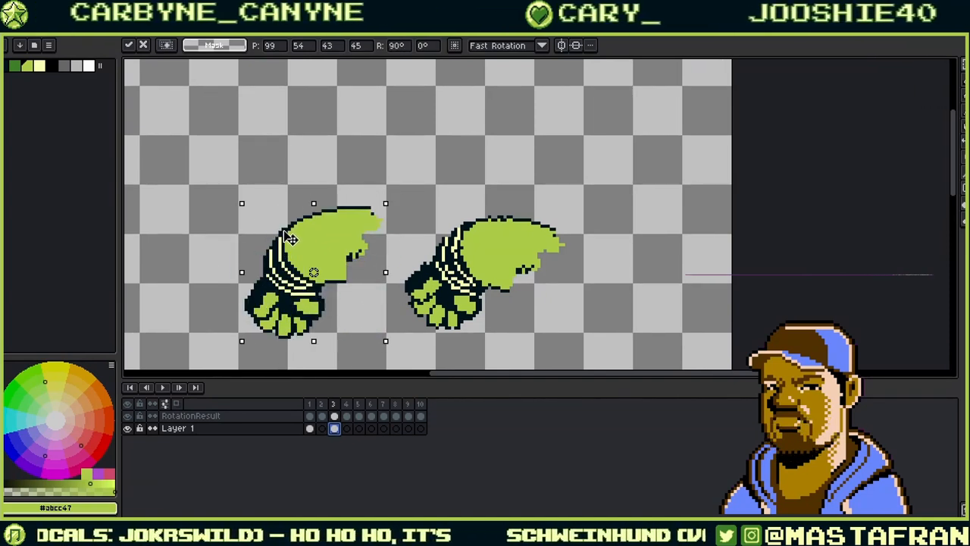
left_click_drag(290, 239, 301, 242)
key("ctrl+z")
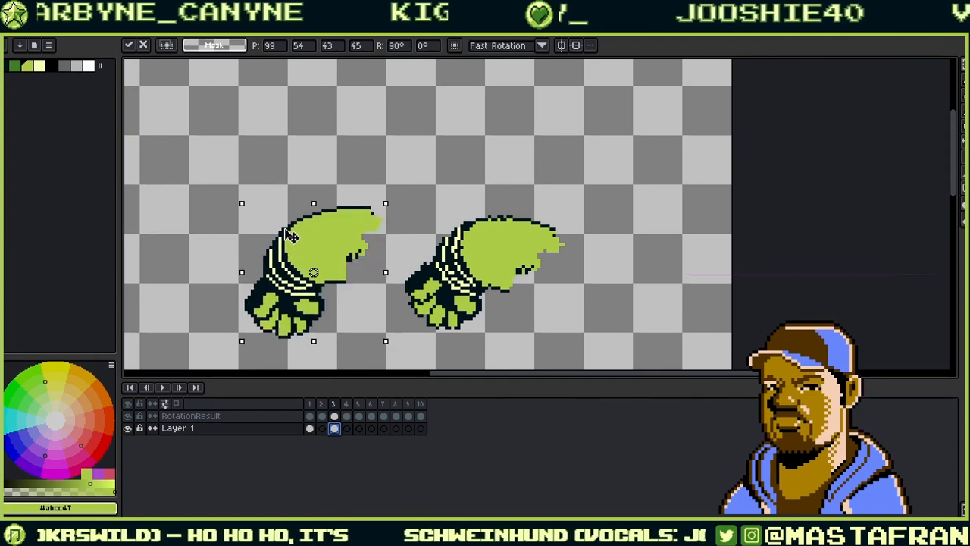
key("ctrl+y")
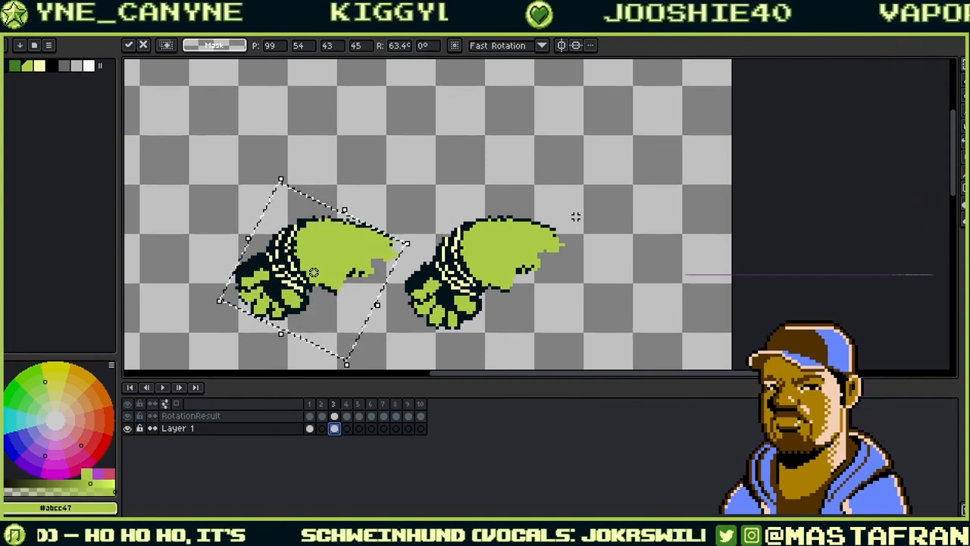
key("Escape")
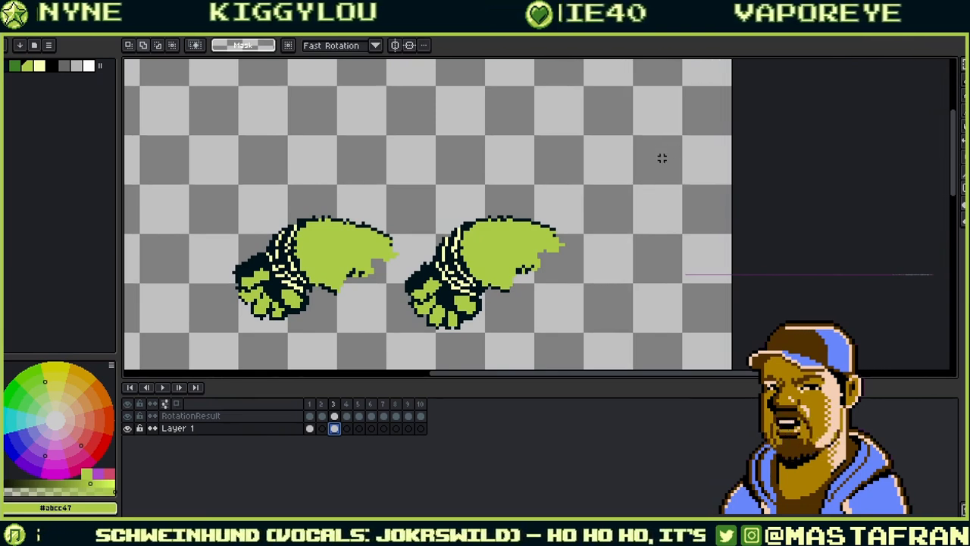
- On the RotationResult layer, paint green over the right fist's outline and fill the grey arm hole
left_click(353, 414)
key("b")
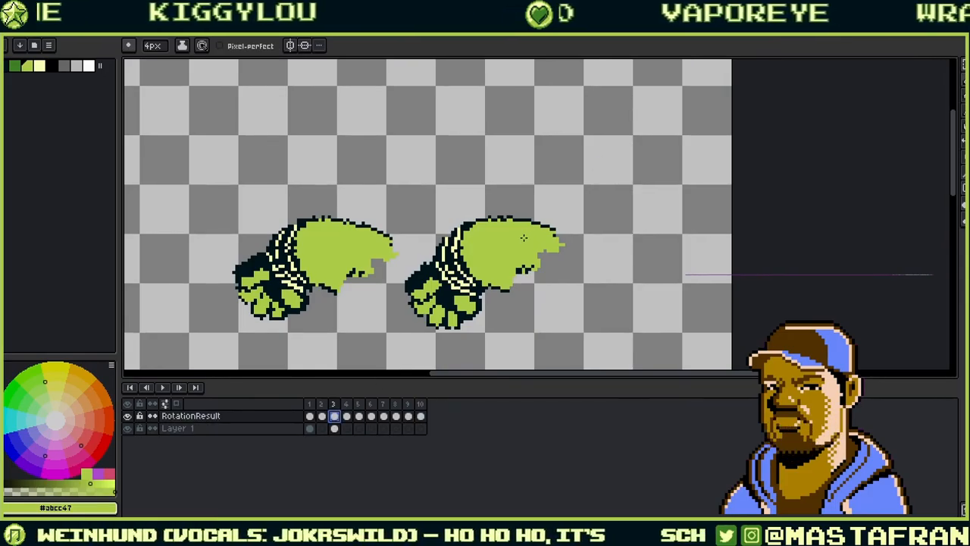
left_click(515, 228, "alt")
left_click_drag(496, 220, 505, 219)
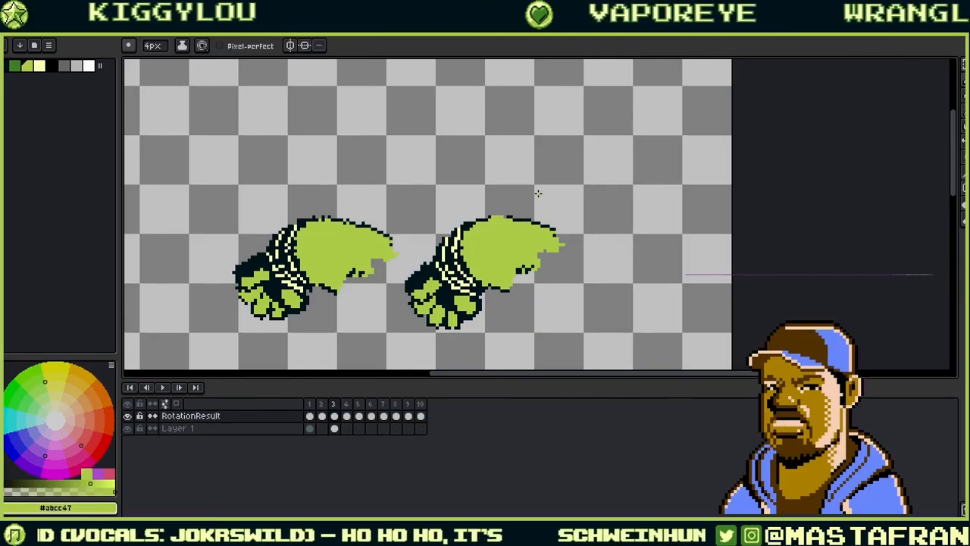
scroll(494, 225, "up", 1)
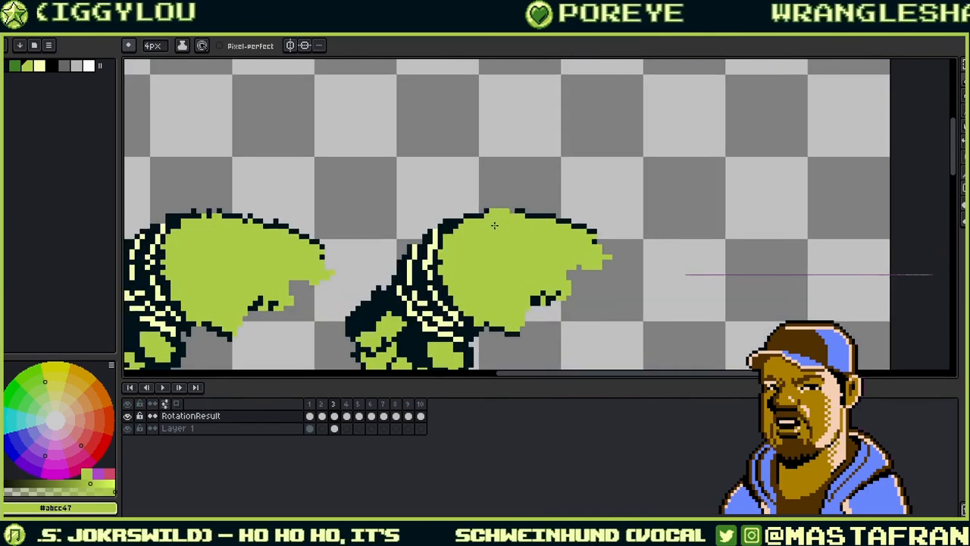
key("alt")
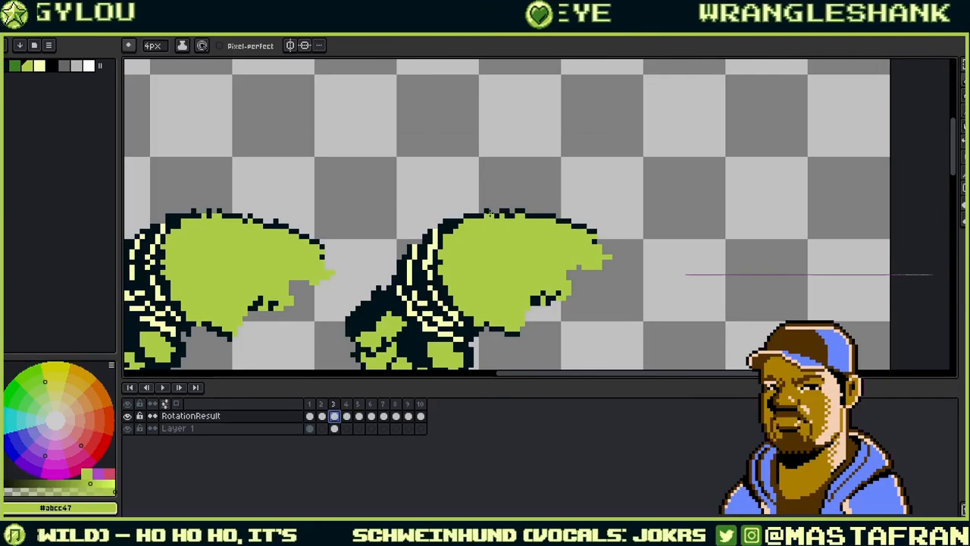
left_click(500, 212, "alt")
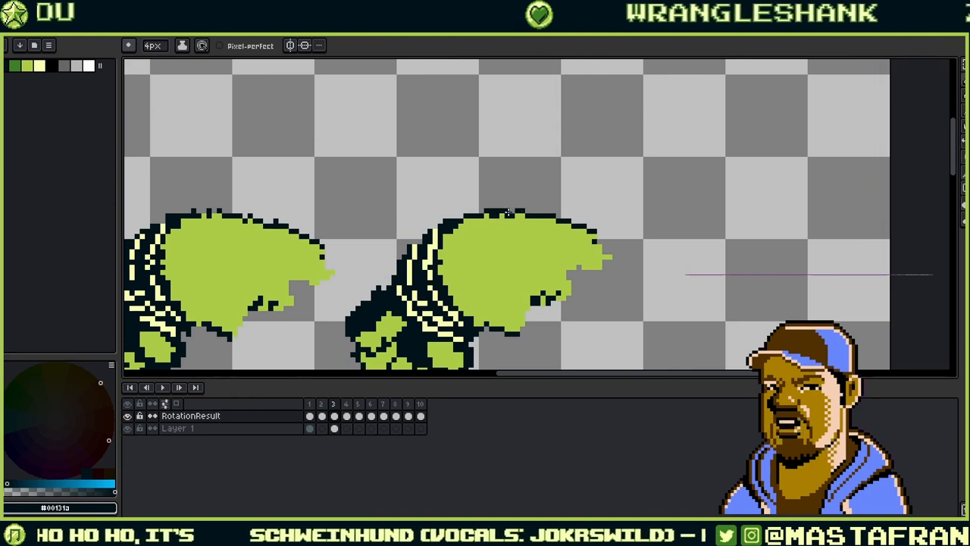
left_click(502, 216, "alt")
mouse_move(553, 262)
left_mouse_down()
mouse_move(597, 177)
mouse_move(622, 167)
left_mouse_up()
key("alt")
mouse_move(604, 227)
left_mouse_down()
mouse_move(641, 203)
mouse_move(636, 178)
left_mouse_up()
left_click_drag(462, 231, 517, 220)
- Alternate between the dark outline and green skin colours while retouching the fist
key("alt")
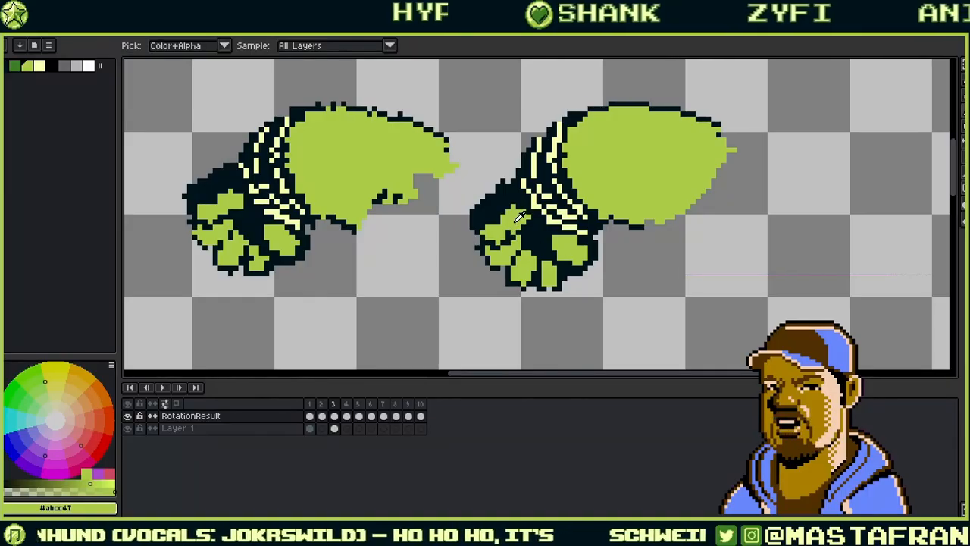
left_click(561, 227, "alt")
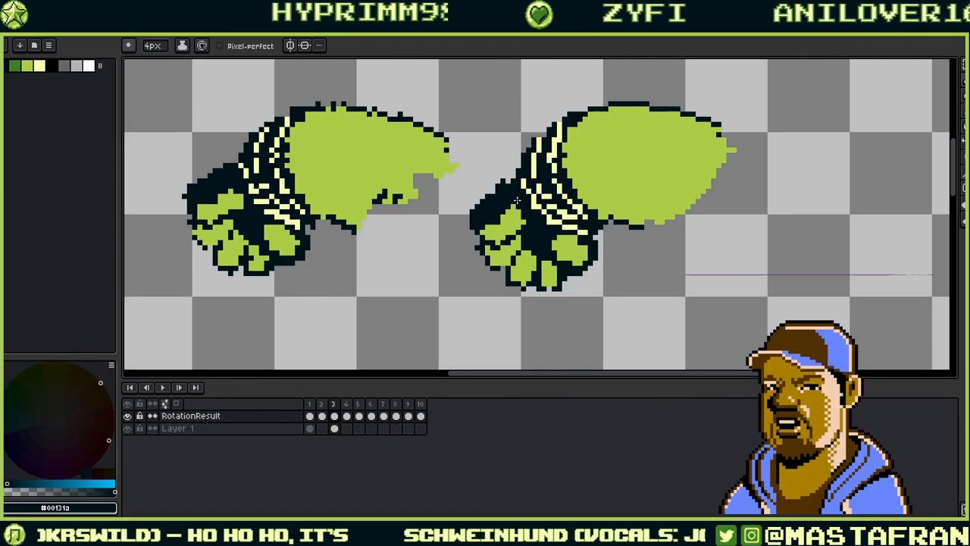
key("alt")
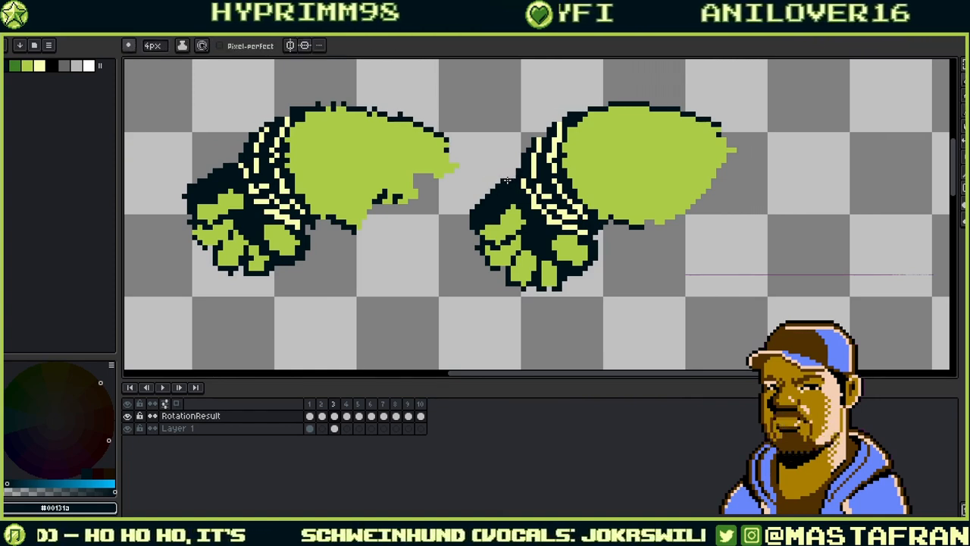
key("alt")
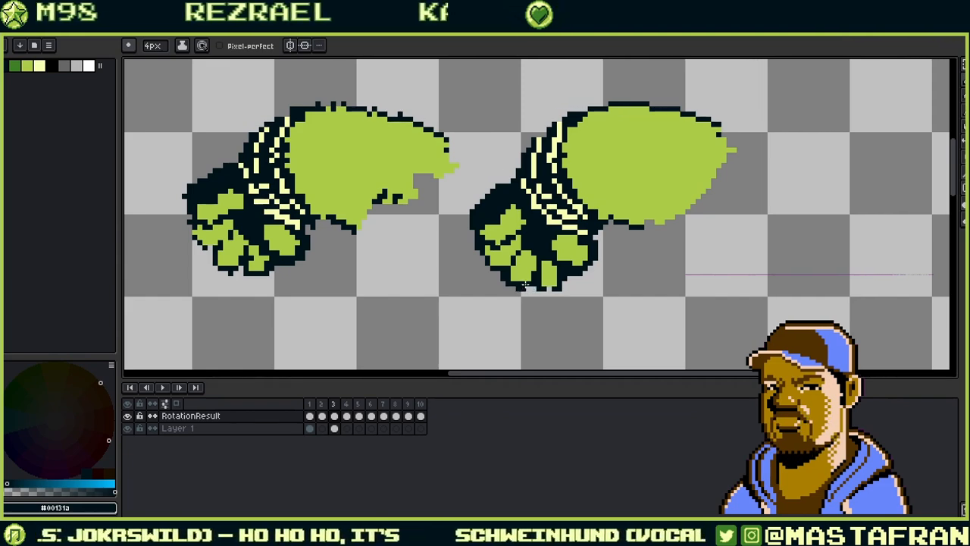
left_click(528, 274, "alt")
left_click(541, 287, "alt")
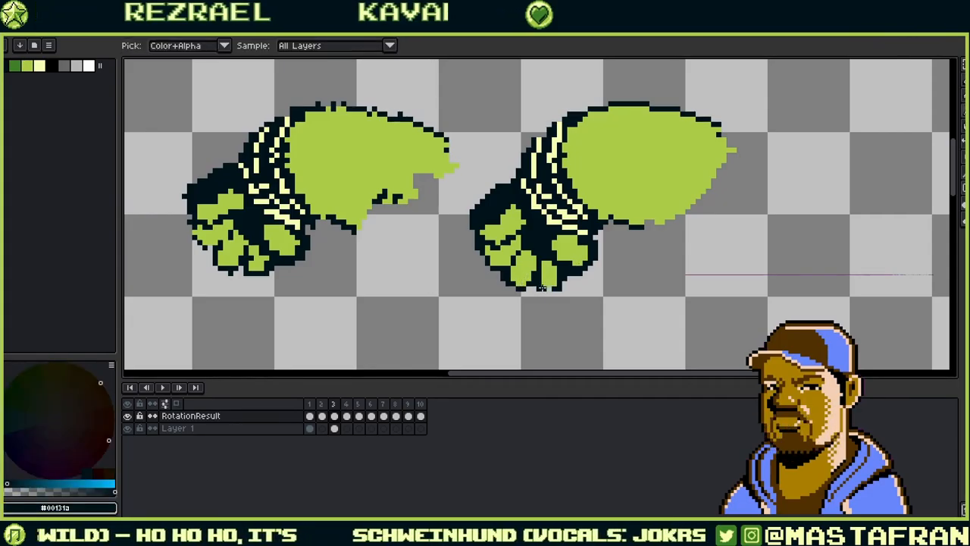
left_click(538, 285, "alt")
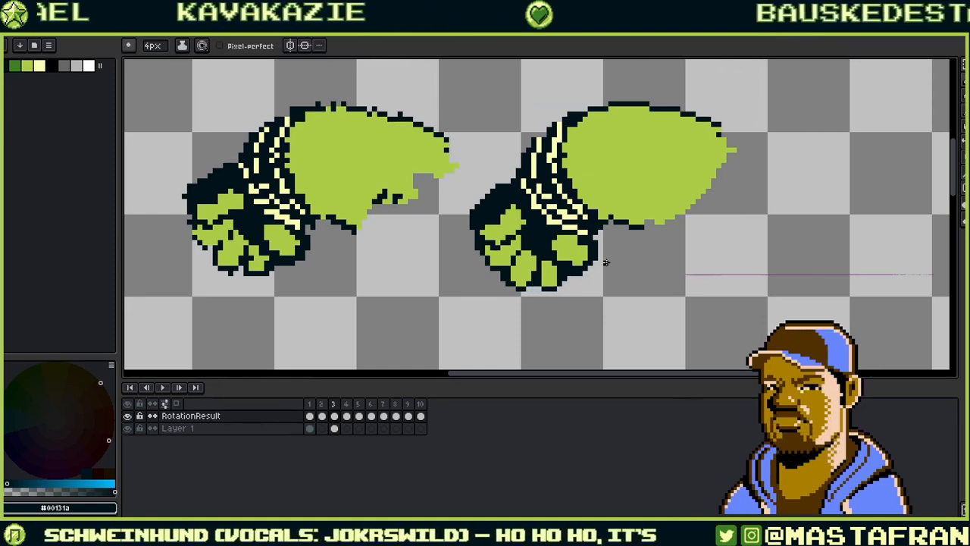
left_click_drag(609, 243, 497, 275)
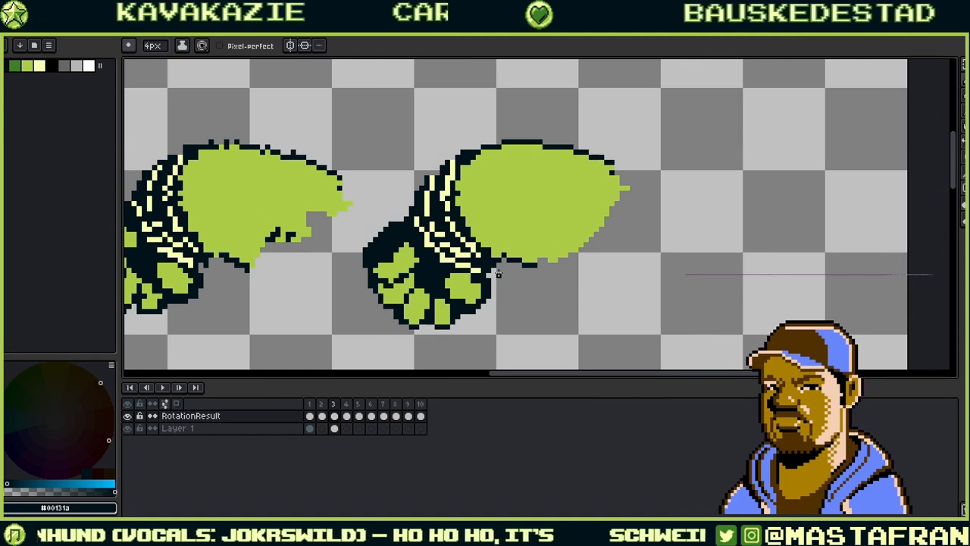
- Match the green, dark outline and pale yellow stripe colours on the right fist
left_click(612, 174, "alt")
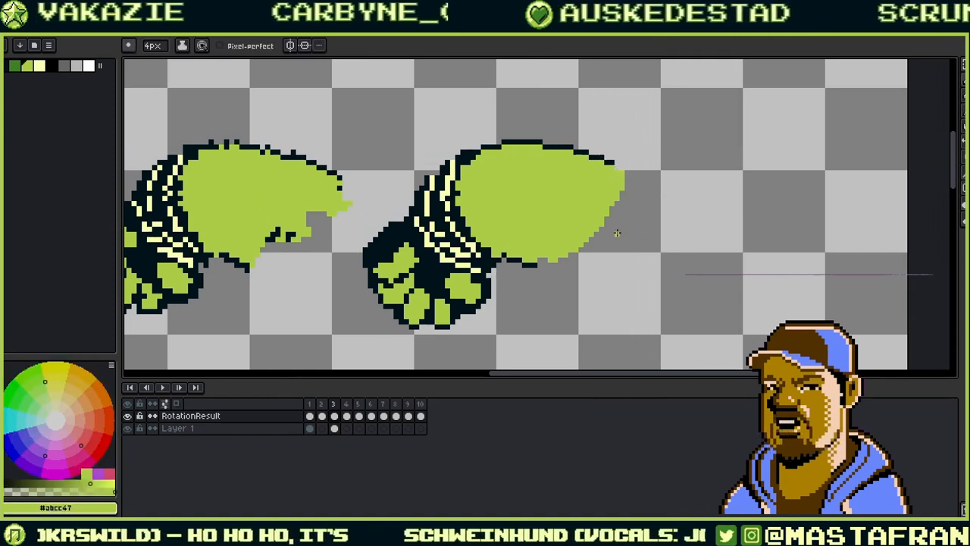
left_click(457, 158, "alt")
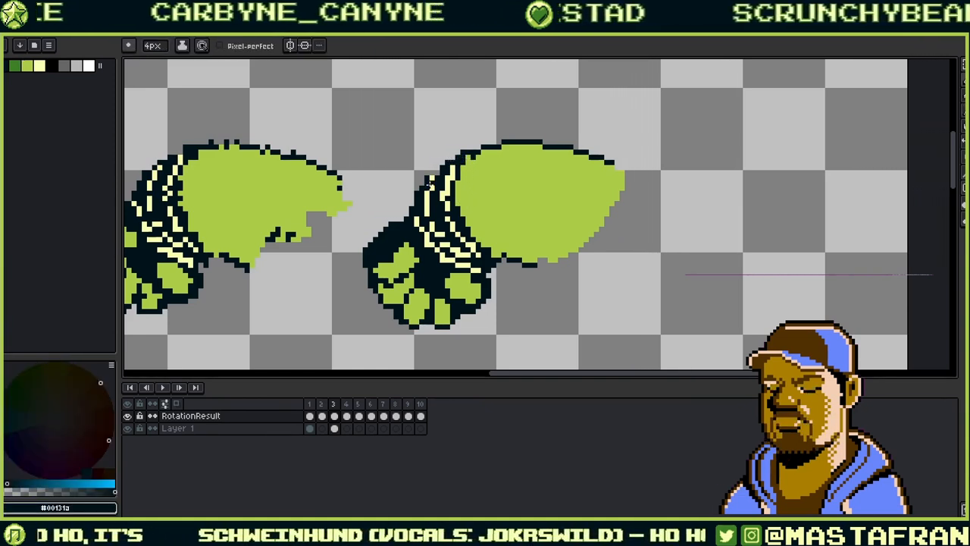
left_click(432, 182, "alt")
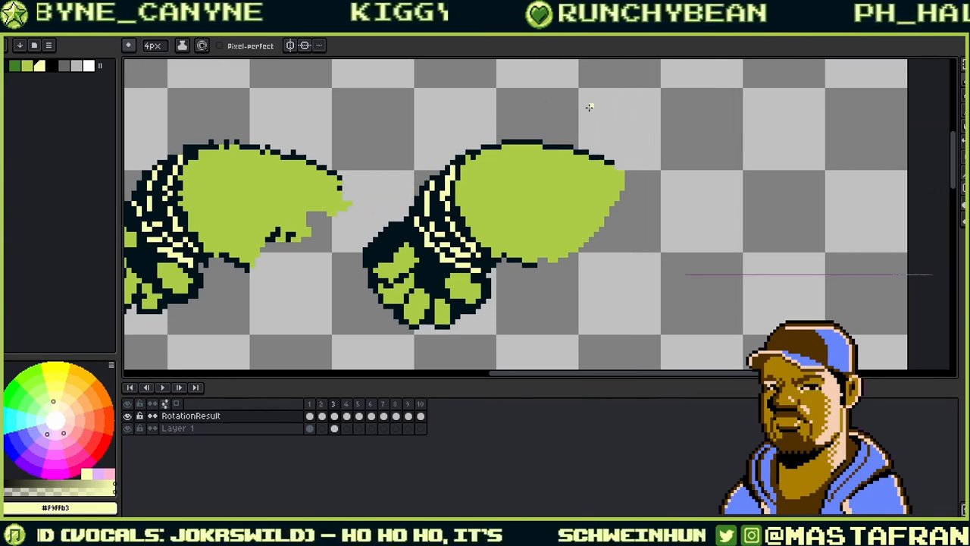
left_click(471, 163, "alt")
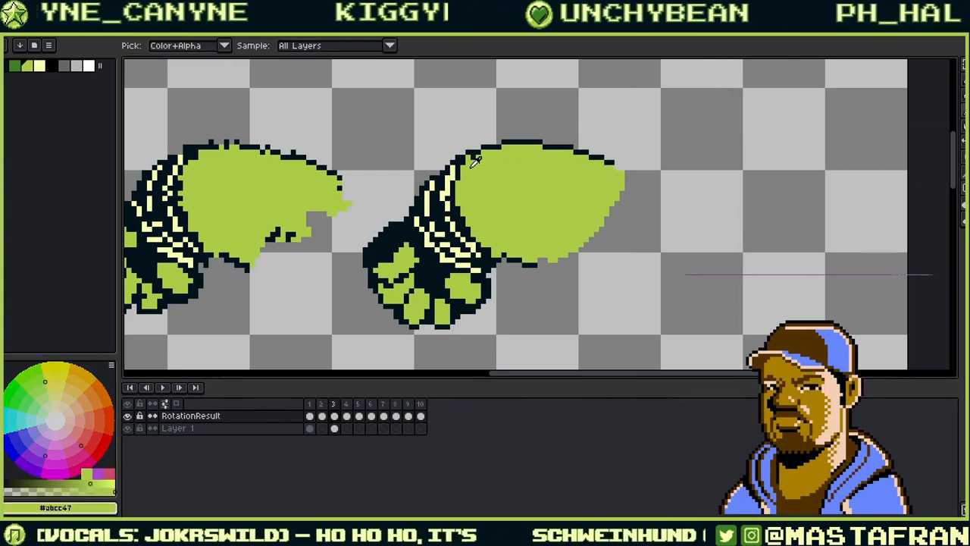
left_click(504, 257, "alt")
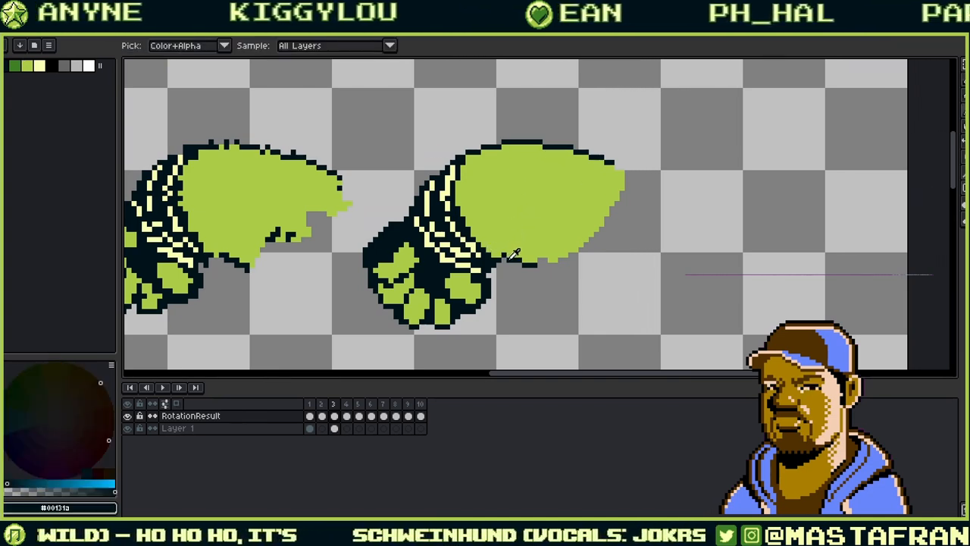
left_click_drag(571, 194, 602, 201)
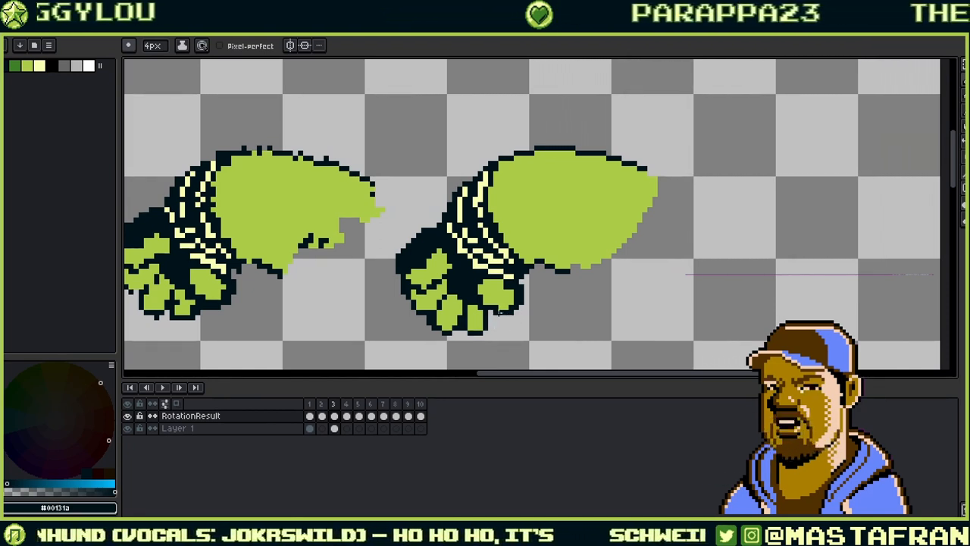
left_click(515, 306, "alt")
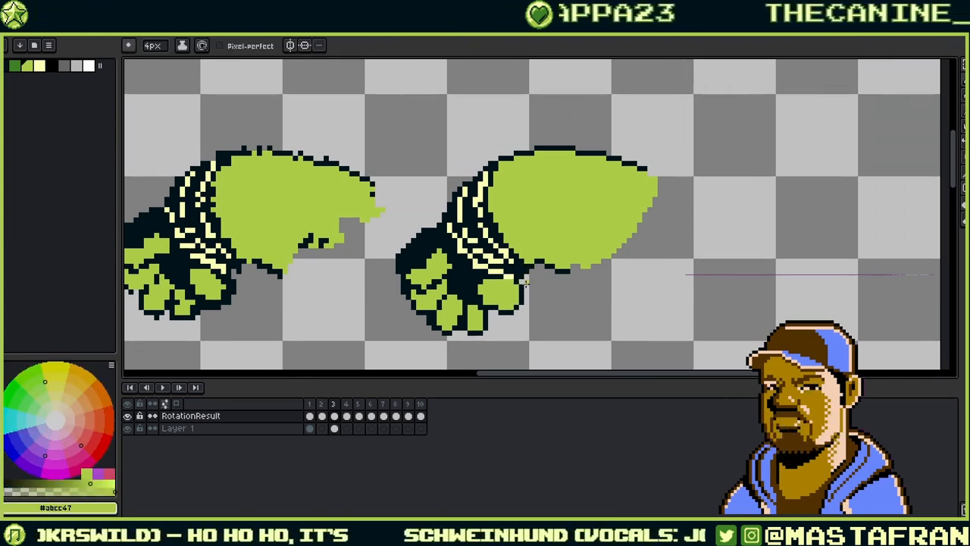
left_click_drag(533, 279, 625, 215)
left_click(606, 242, "alt")
- Undo the last two strokes and flatten the right toe's ragged bottom with dark outline
key("ctrl+z")
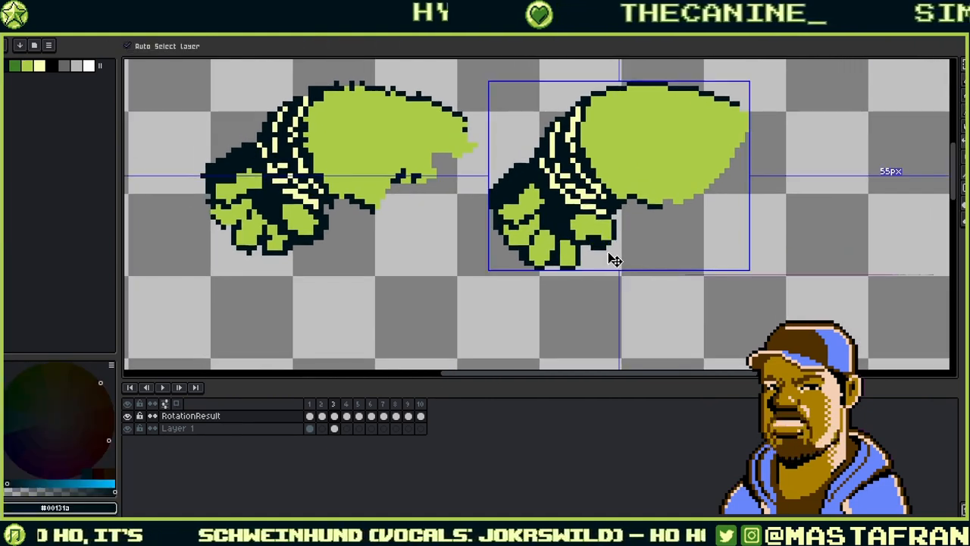
key("ctrl+z")
left_click_drag(596, 241, 609, 242)
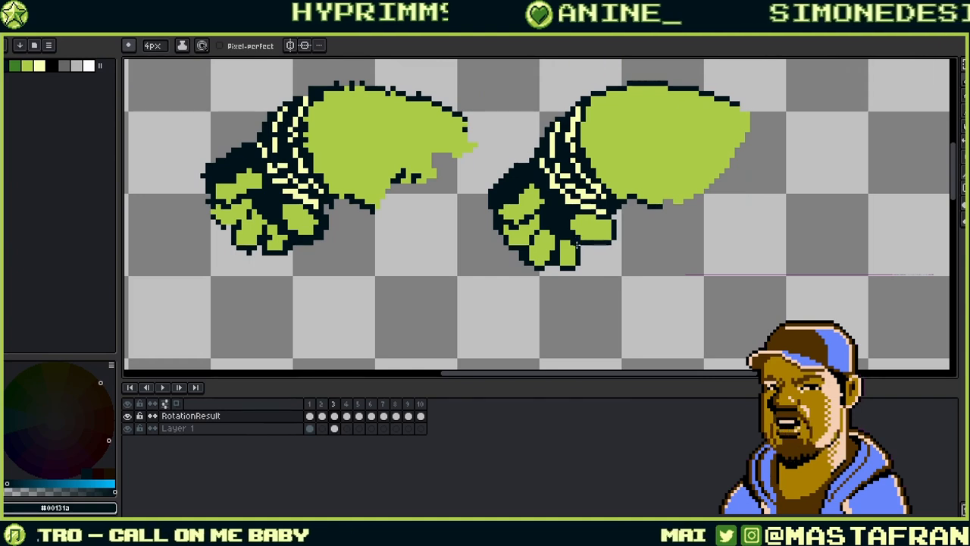
left_click_drag(634, 199, 506, 245)
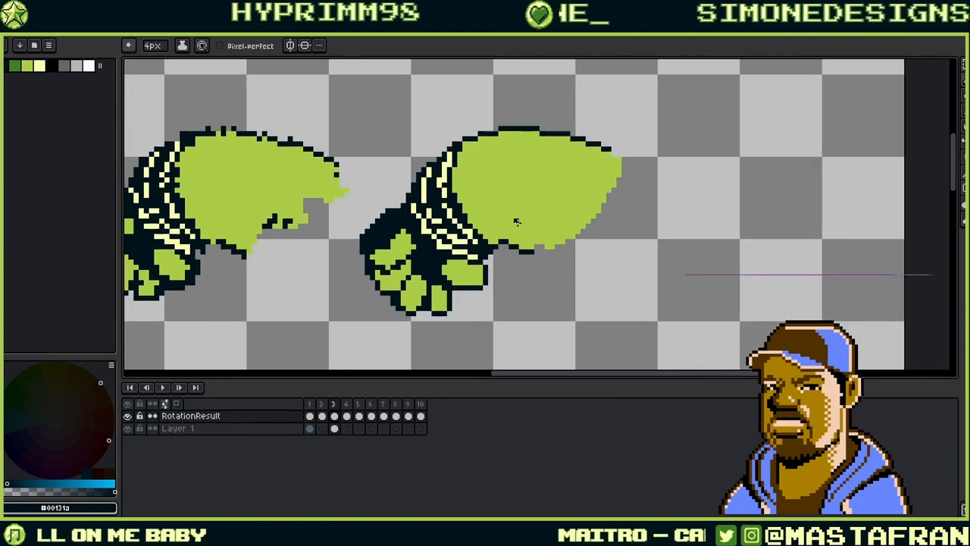
scroll(561, 211, "down", 1)
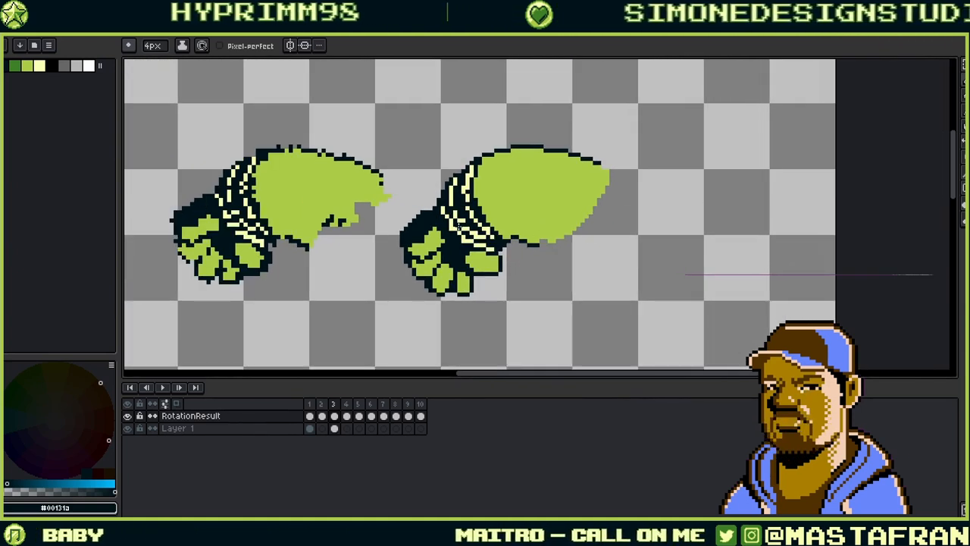
scroll(454, 228, "up", 1)
- Fill the notch on the arm's lower edge with the green skin colour
key("i")
left_click(413, 238)
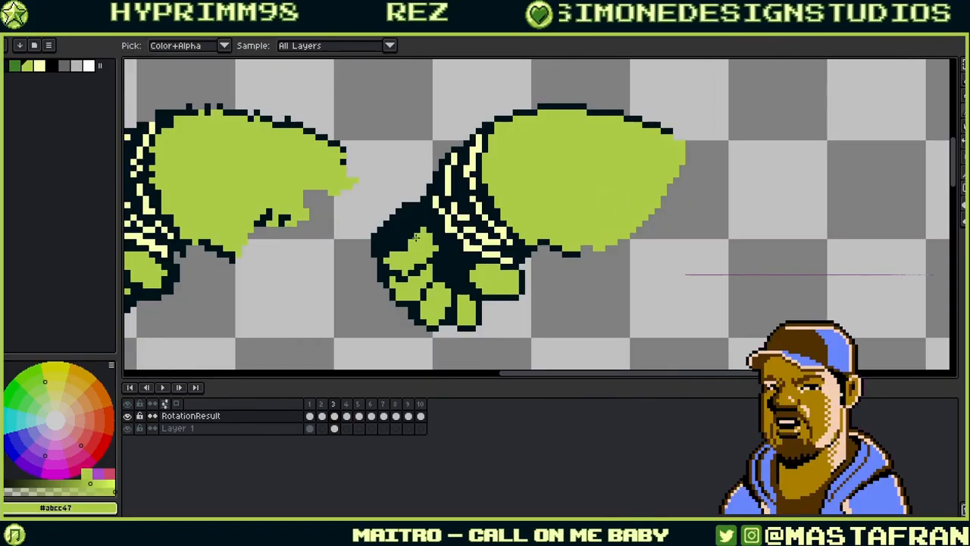
key("b")
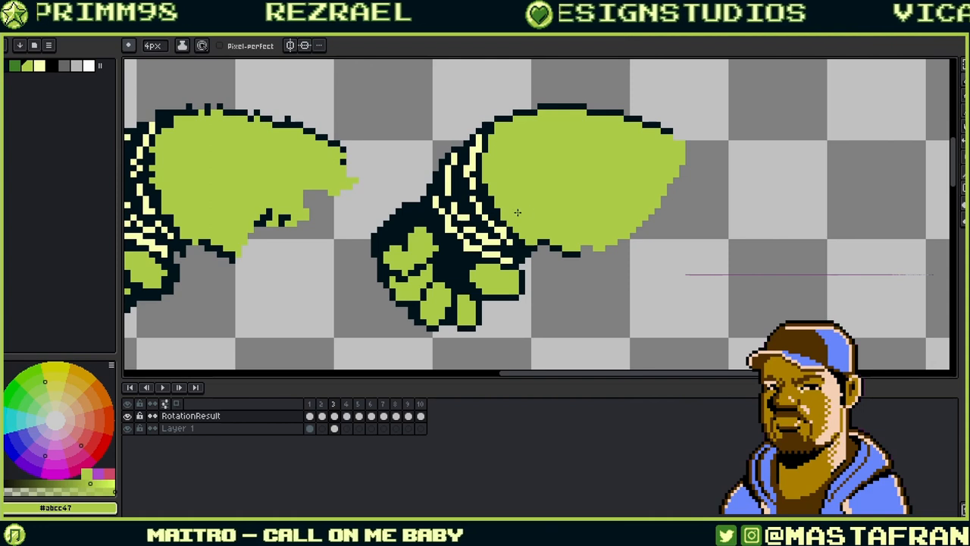
left_click(436, 249, "alt")
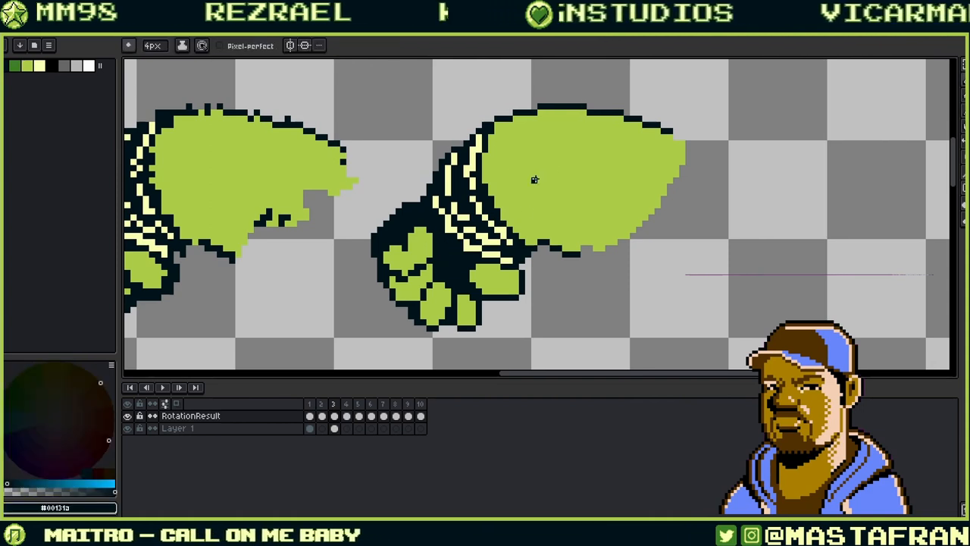
left_click_drag(548, 165, 440, 197)
left_click_drag(597, 262, 585, 262)
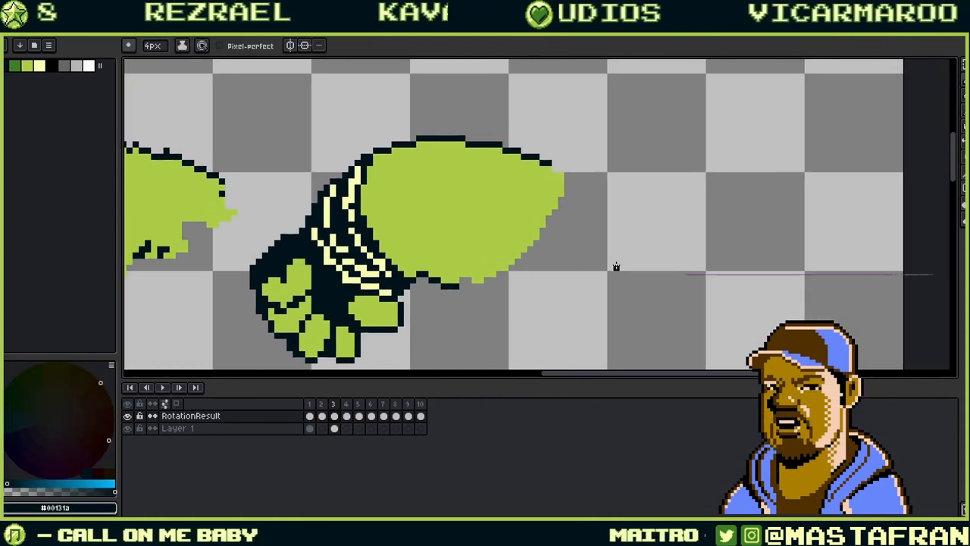
scroll(617, 266, "down", 1)
left_click(494, 249, "alt")
left_click(494, 272)
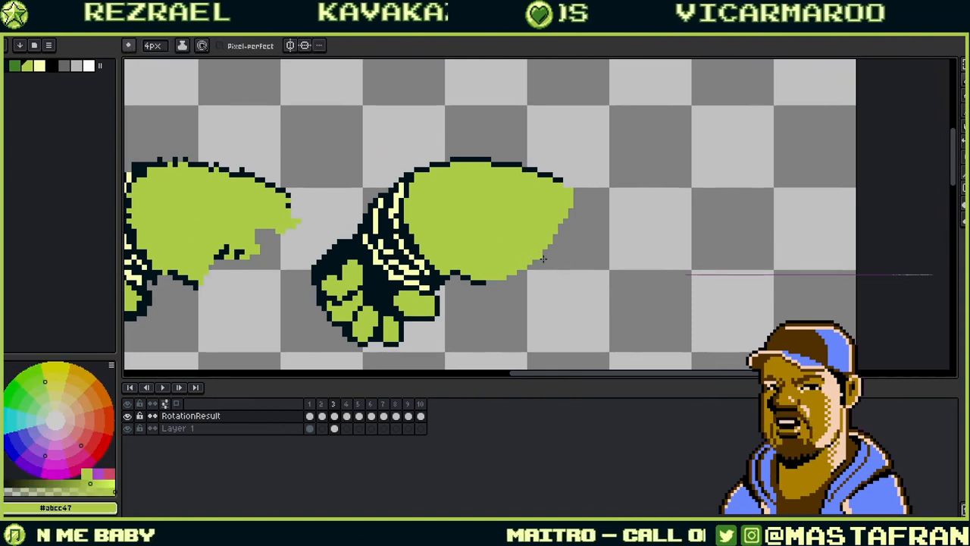
- Lasso a freehand selection around the whole right arm
key("q")
mouse_move(550, 219)
left_mouse_down()
mouse_move(624, 174)
mouse_move(626, 160)
left_mouse_up()
mouse_move(539, 81)
left_mouse_down()
mouse_move(426, 99)
mouse_move(640, 267)
mouse_move(587, 67)
left_mouse_up()
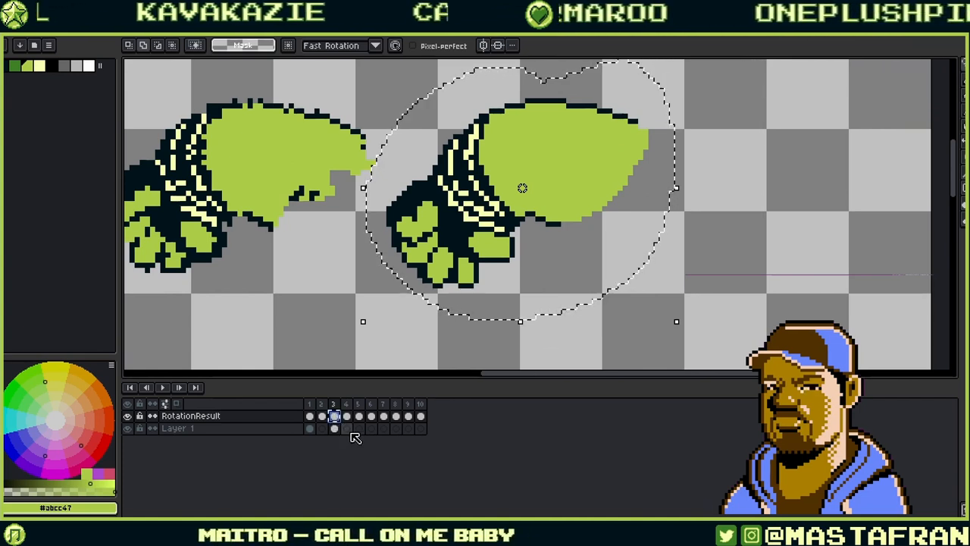
- Paste the rotated fist over frame 50's Off Arm cel and shift it down-left onto the body
key("ctrl+Tab")
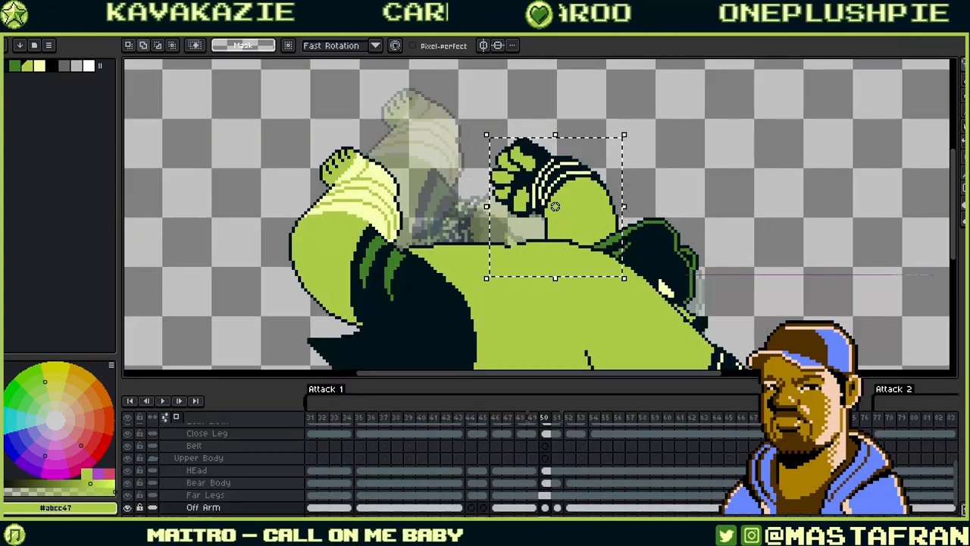
left_click(546, 508)
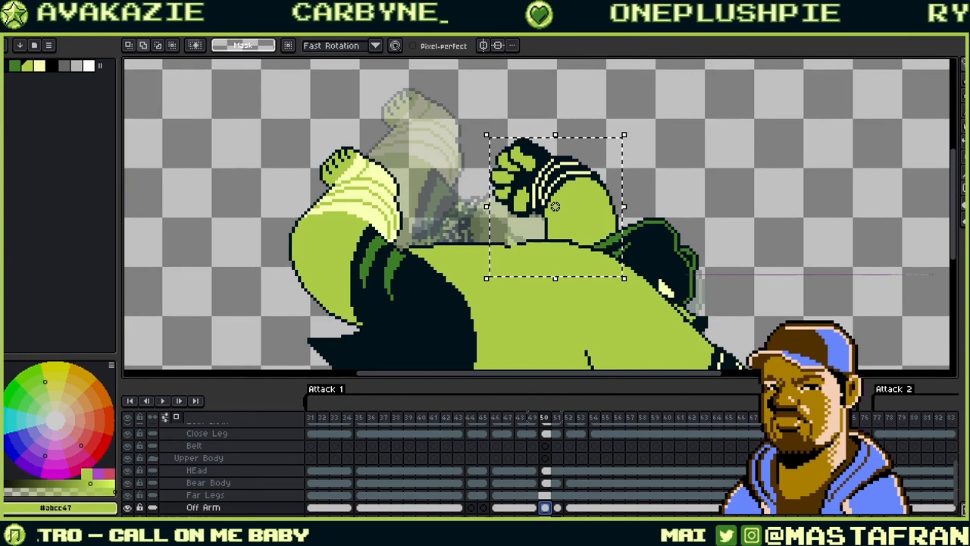
key("ctrl+v")
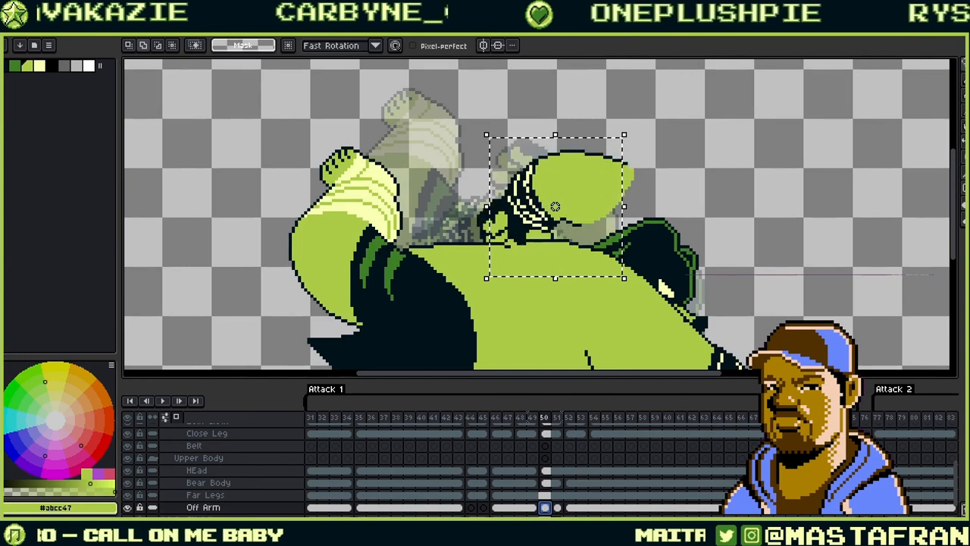
left_click_drag(618, 189, 543, 238)
left_click(557, 507)
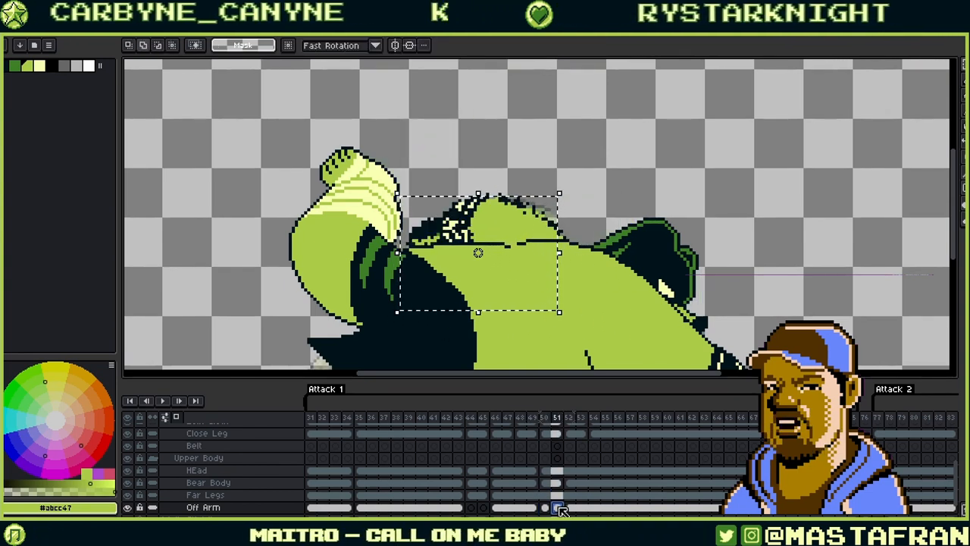
left_click(547, 507)
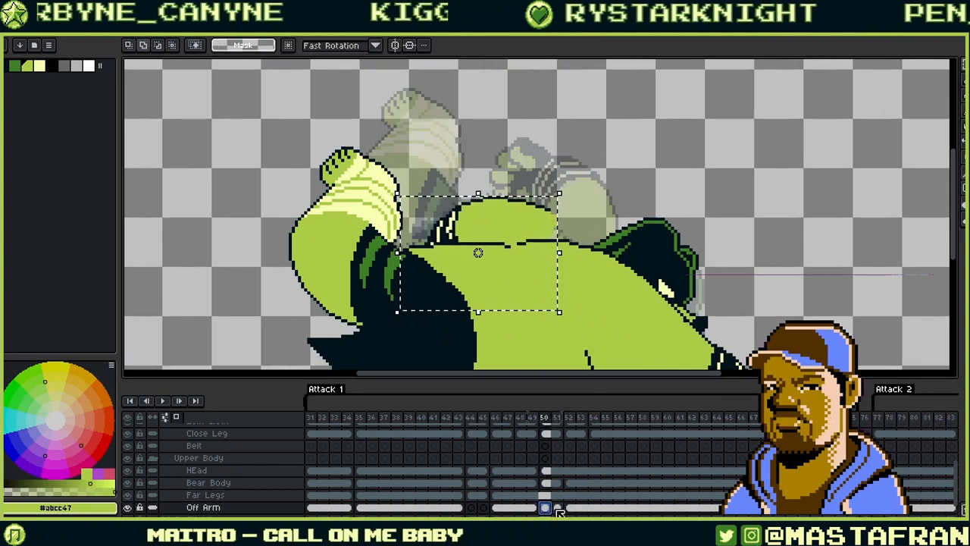
left_click(557, 507)
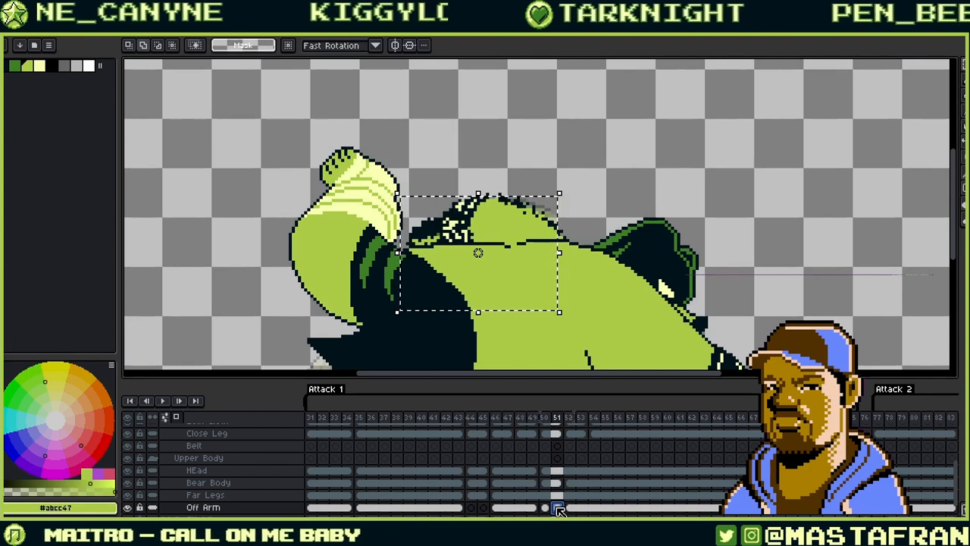
left_click(547, 507)
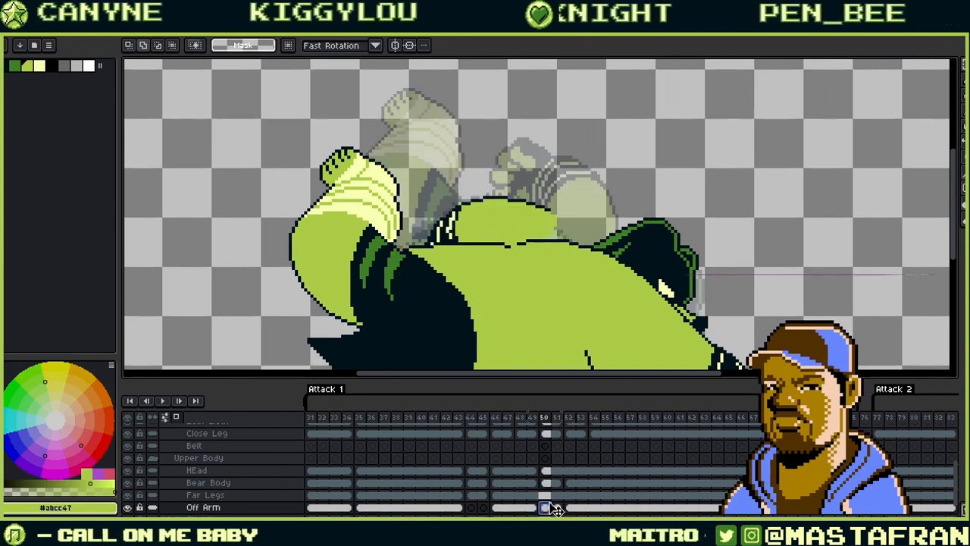
- Rotate the off arm about 28° and link its Off Arm cels for frames 50 and 51
key("ctrl+t")
left_click_drag(570, 192, 598, 243)
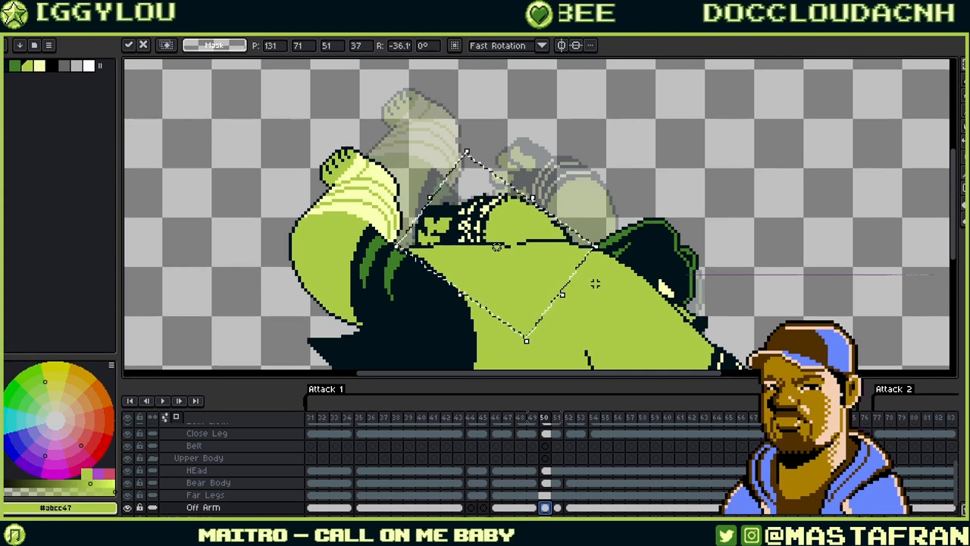
key("Return")
left_click_drag(549, 509, 559, 508)
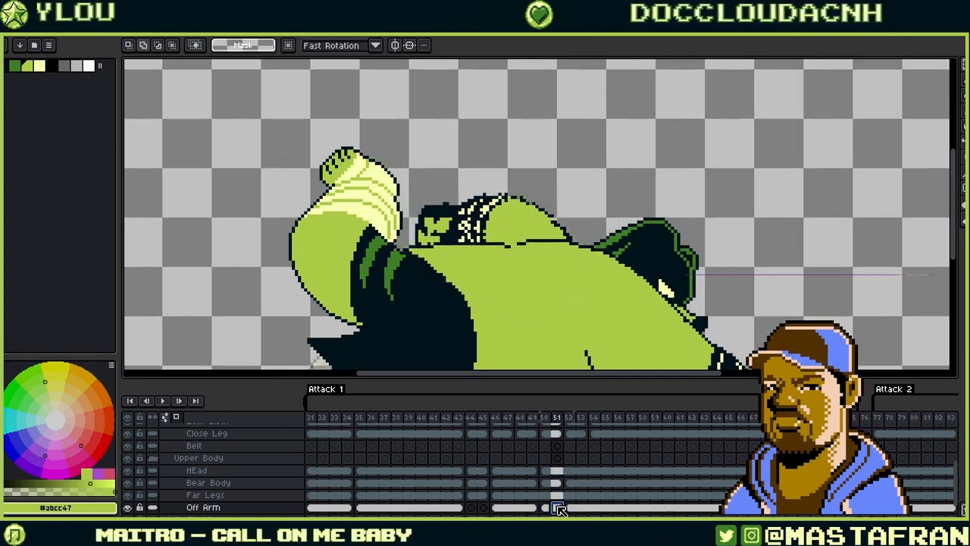
left_click(546, 507)
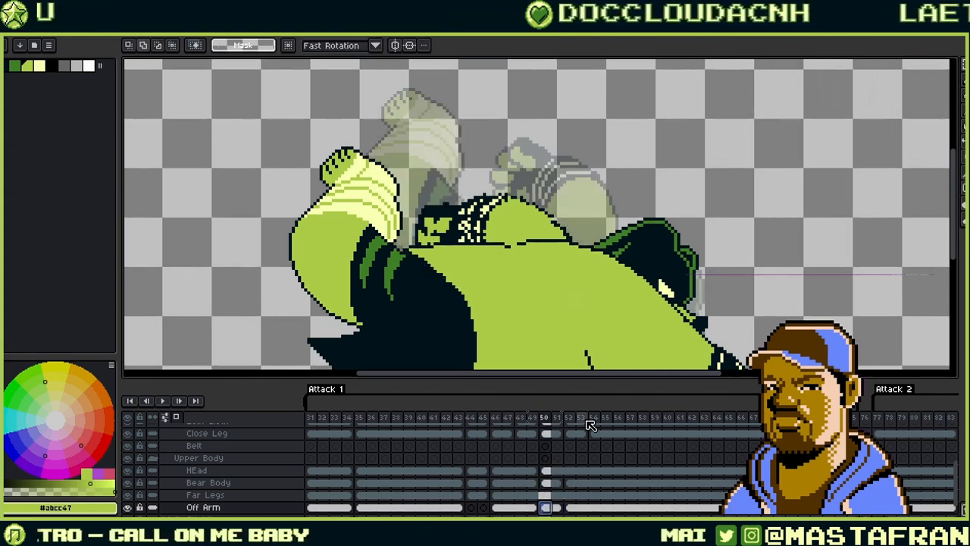
- Select the Pencil and zoom in on the arm's cuff
key("b")
scroll(607, 274, "up", 2)
left_click_drag(494, 160, 557, 182)
- Sample the dark, green and light colours and tidy the cuff highlight near the wrist
left_click(588, 215, "alt")
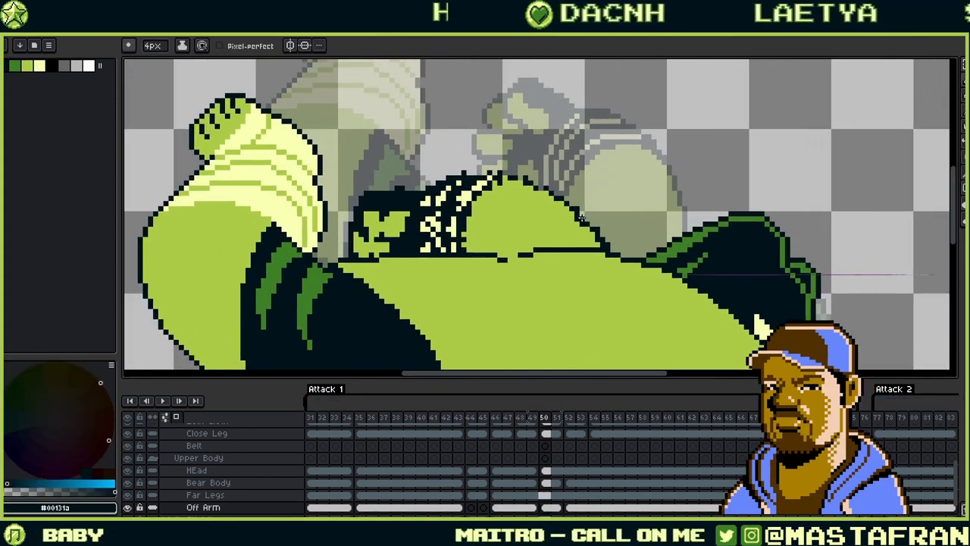
left_click(583, 224, "alt")
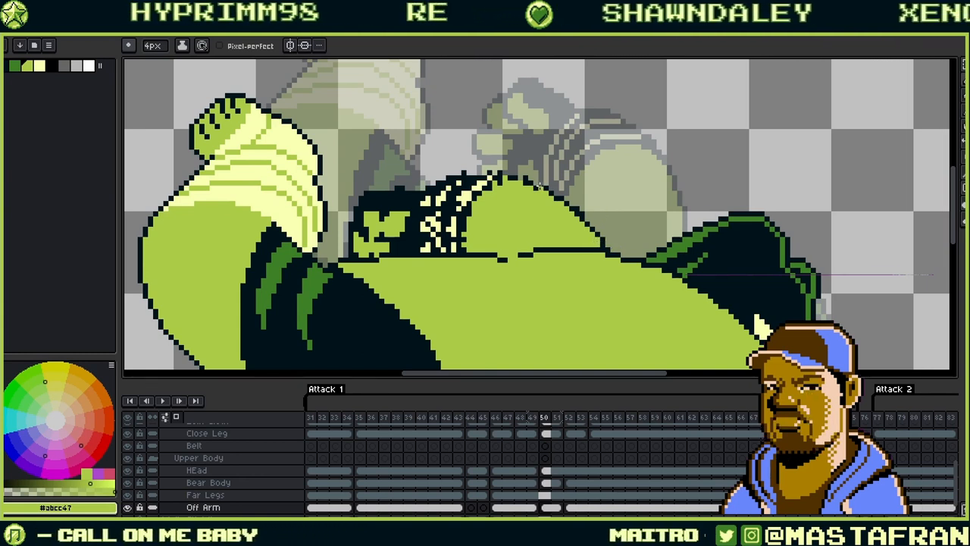
left_click(541, 186, "alt")
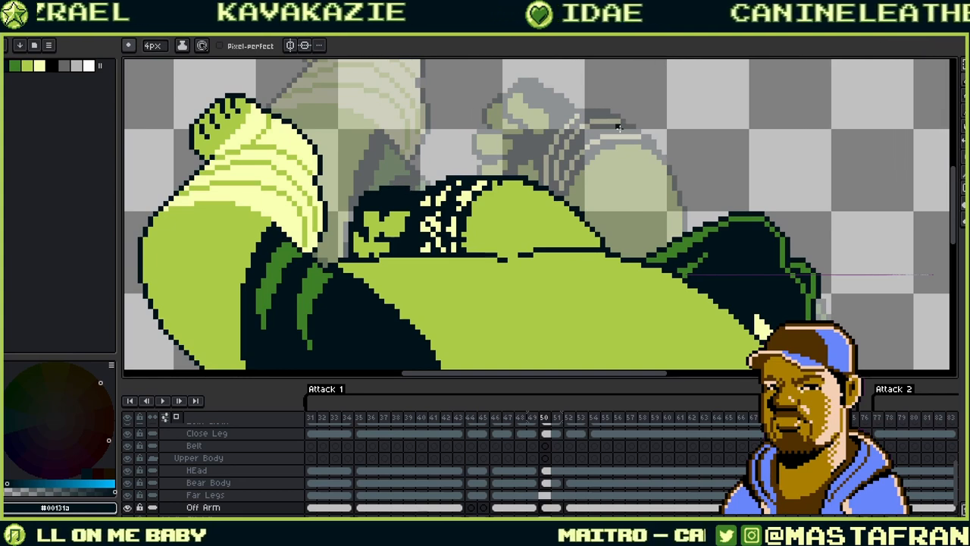
left_click_drag(456, 203, 557, 204)
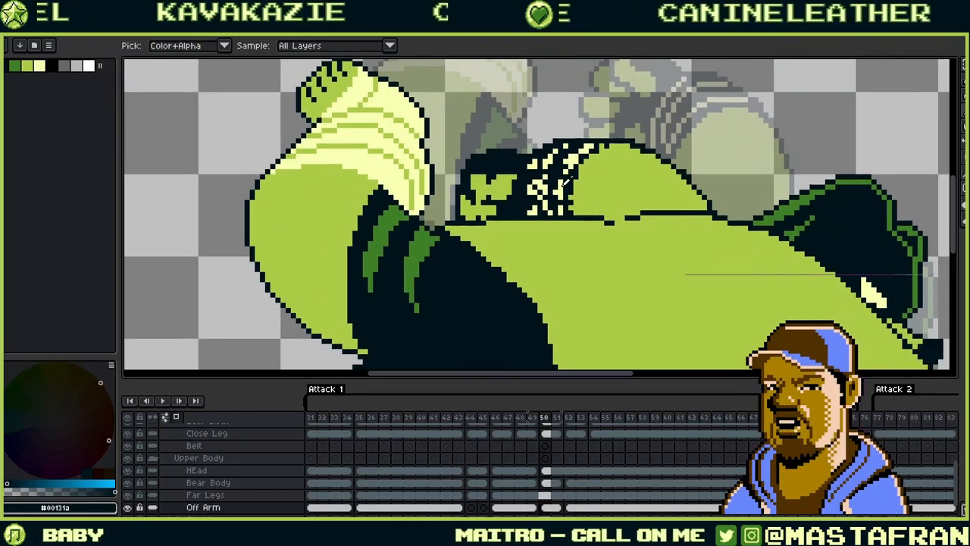
left_click(563, 183, "alt")
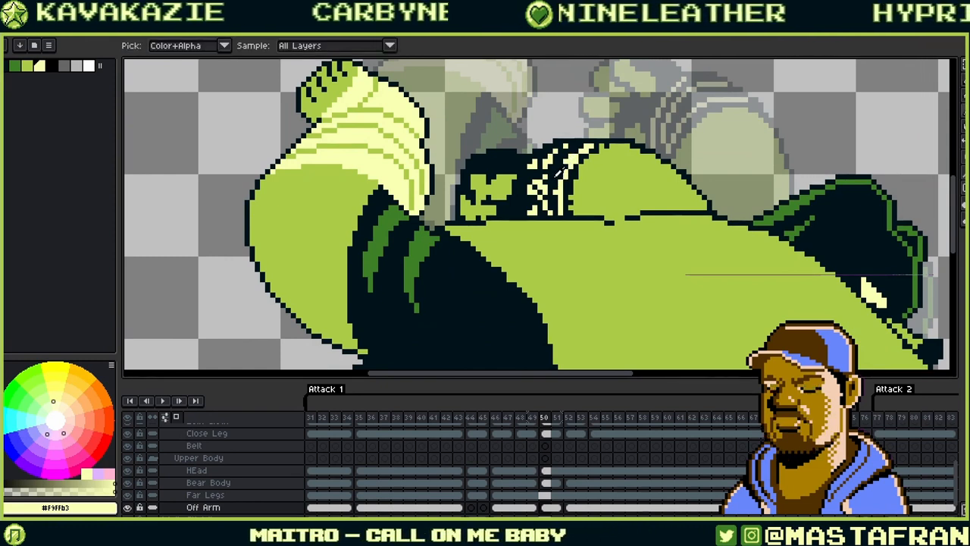
left_click(559, 185, "alt")
left_click(532, 198, "alt")
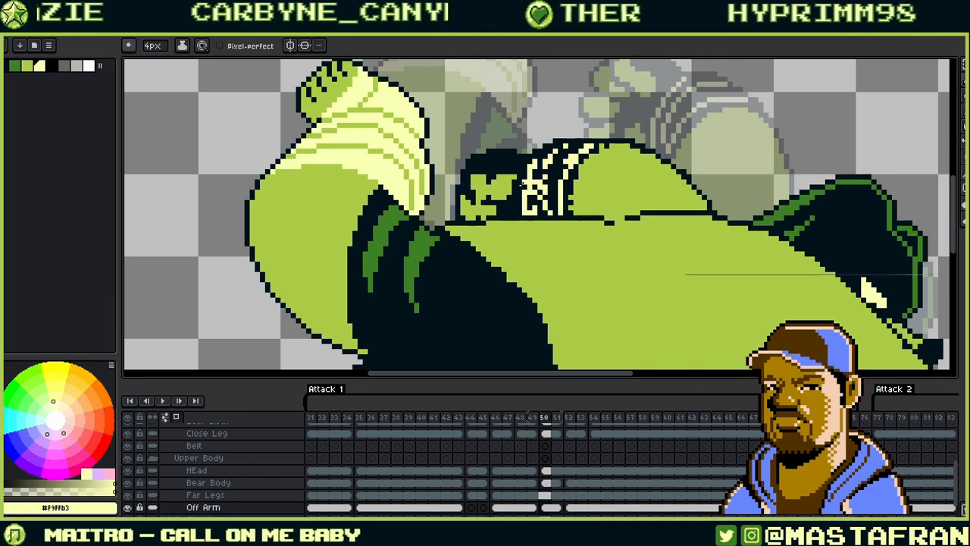
left_click(559, 181, "alt")
left_click_drag(535, 179, 533, 196)
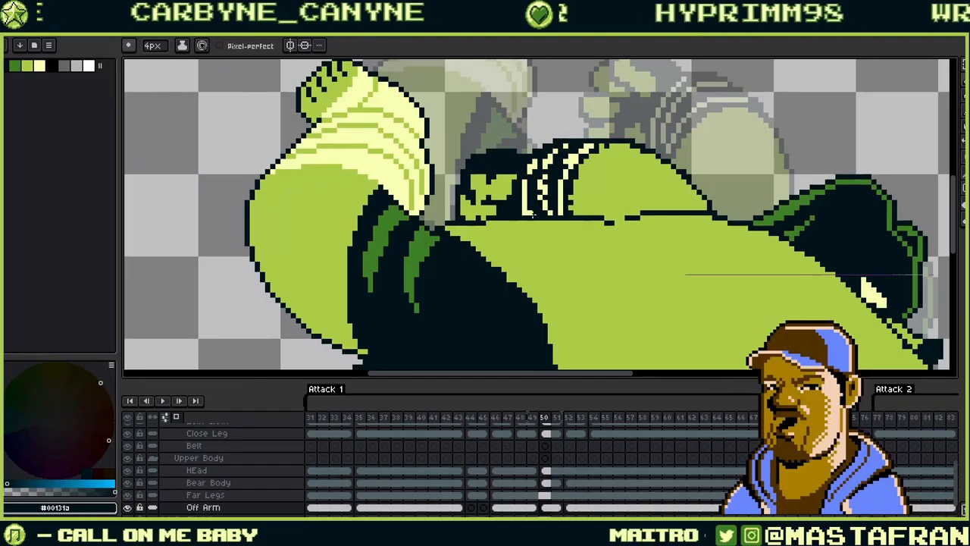
left_click(531, 171, "alt")
left_click(530, 174)
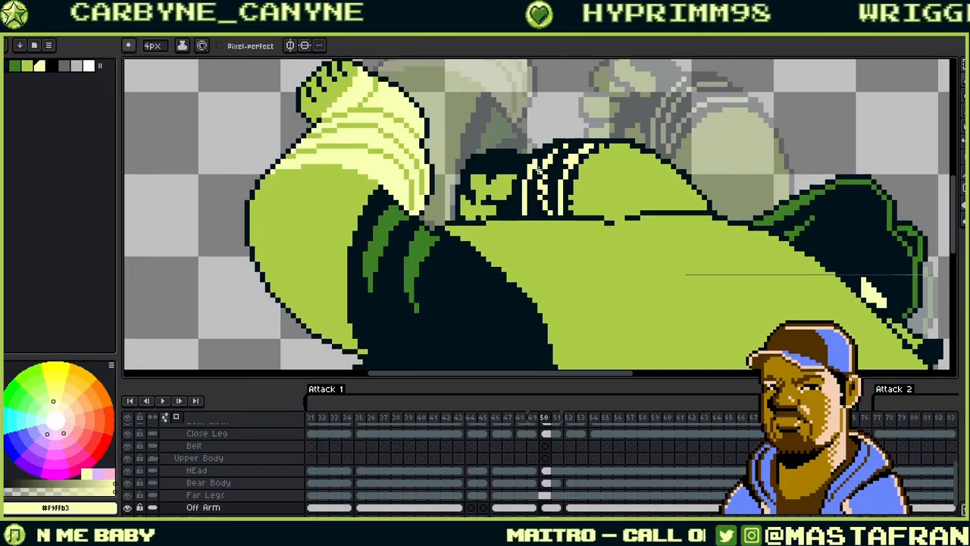
left_click(537, 178, "alt")
- Redraw the cream cuff stripes further along the arm using light, dark and green pixels
left_click_drag(618, 99, 560, 117)
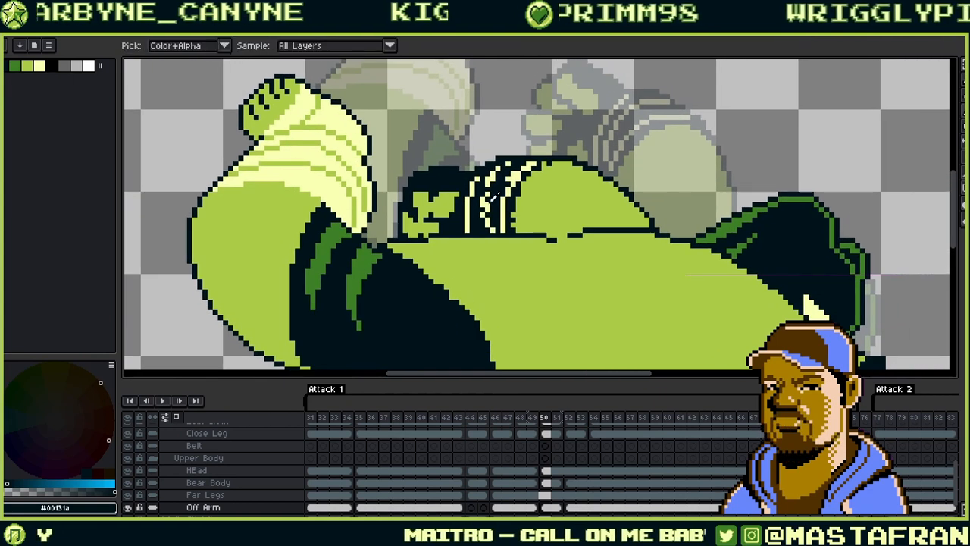
left_click(486, 200, "alt")
key("ctrl+z")
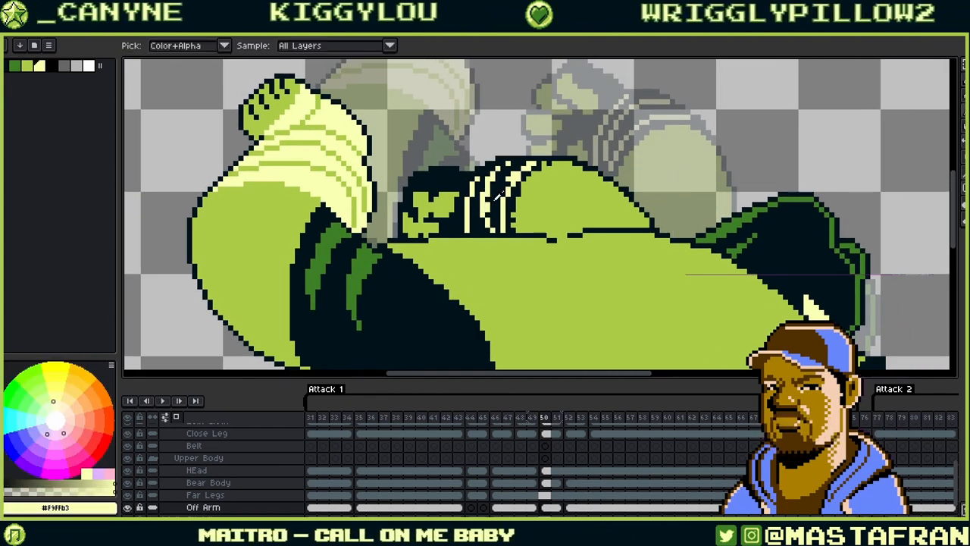
left_click(490, 221, "alt")
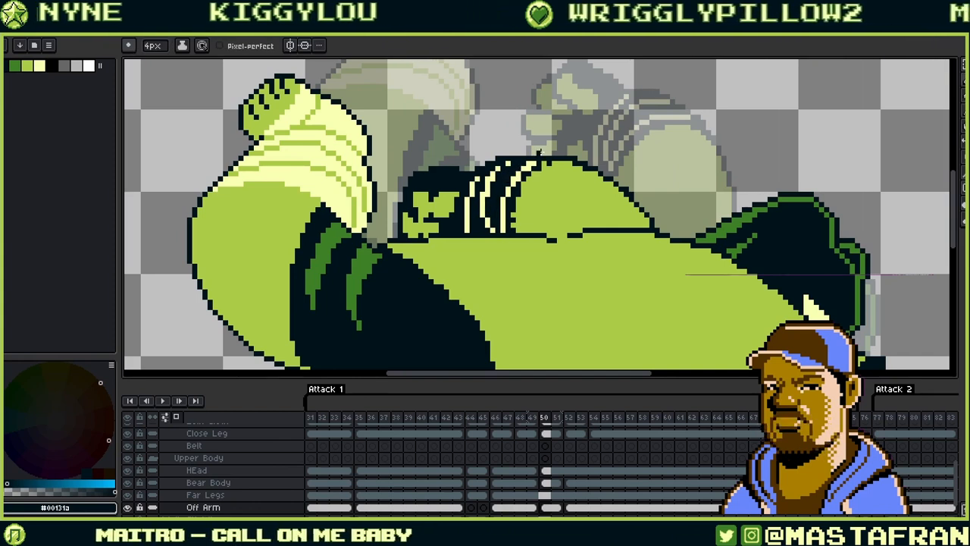
left_click(508, 161, "alt")
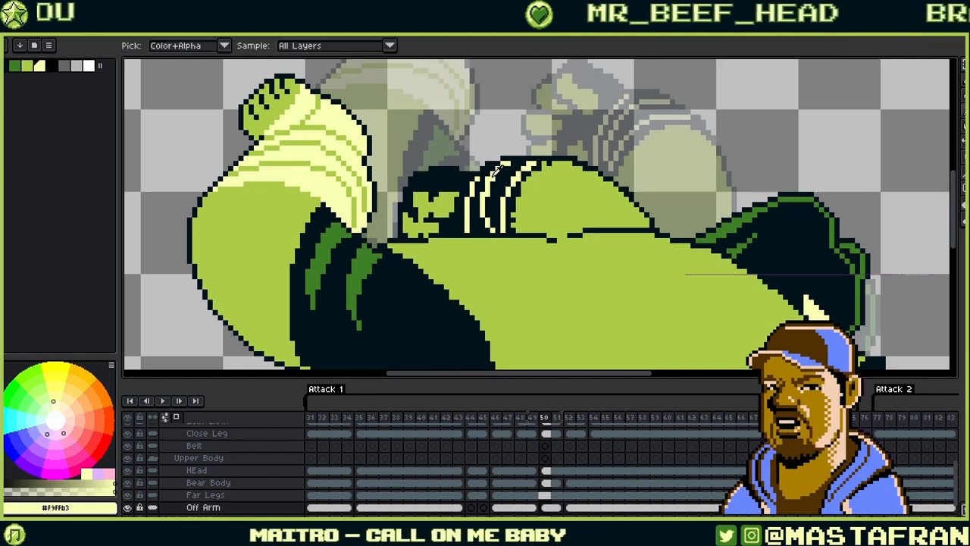
left_click(488, 176, "alt")
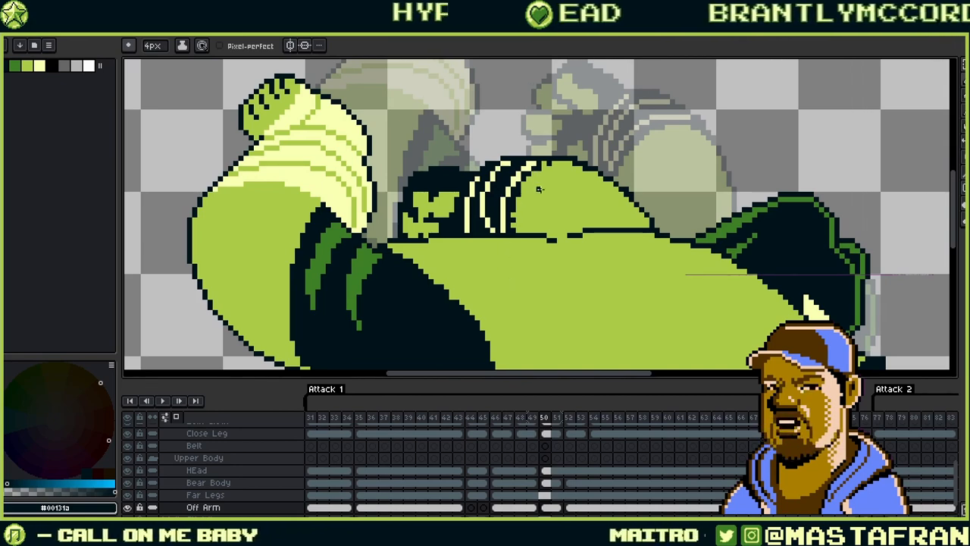
key("alt")
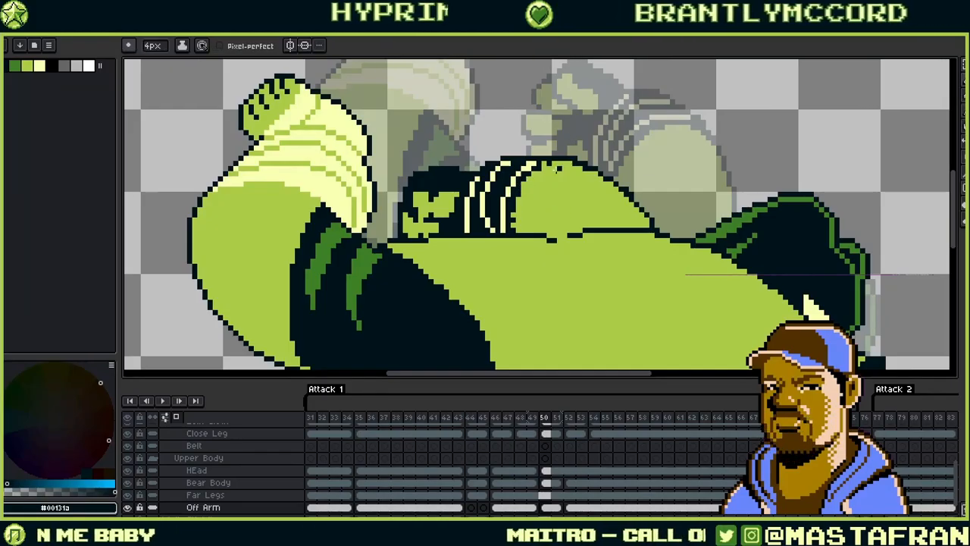
key("alt")
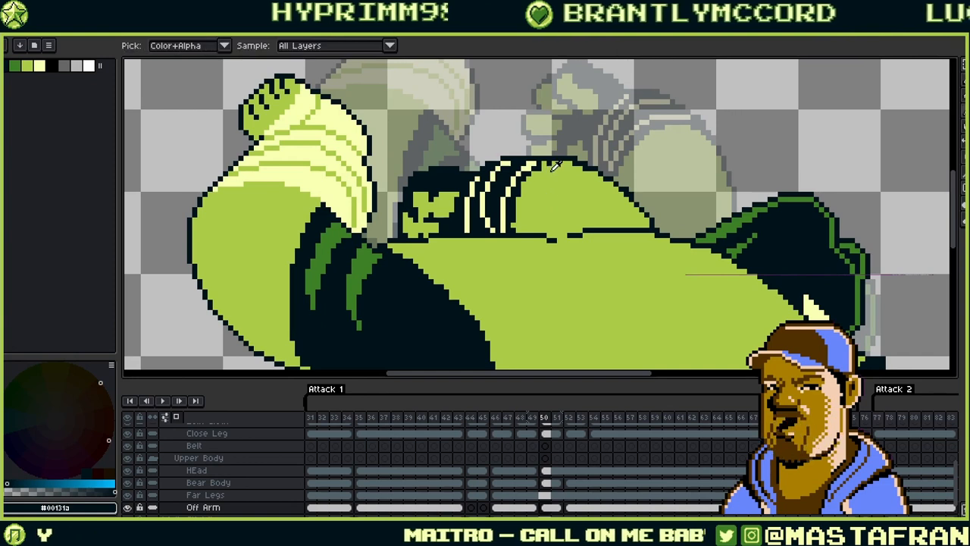
left_click(549, 198, "alt")
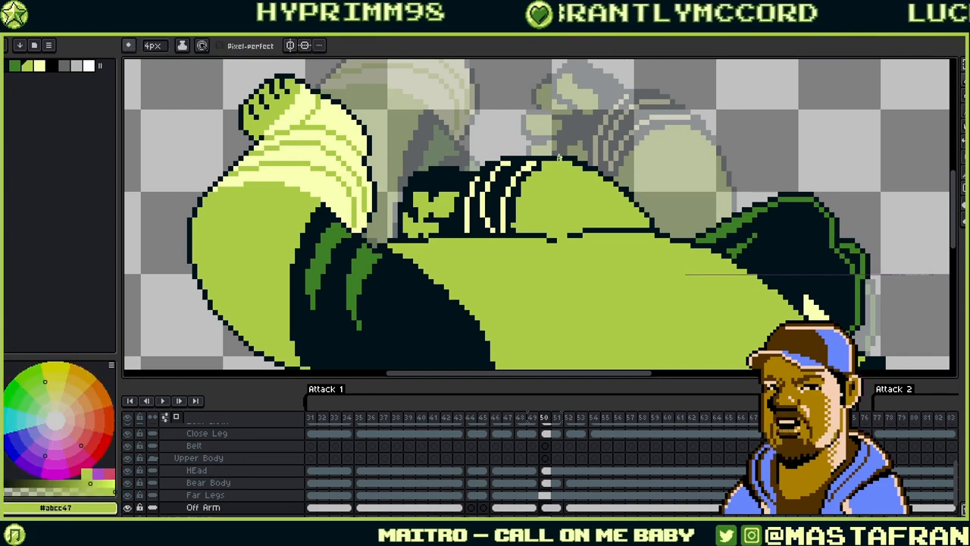
left_click(599, 173, "alt")
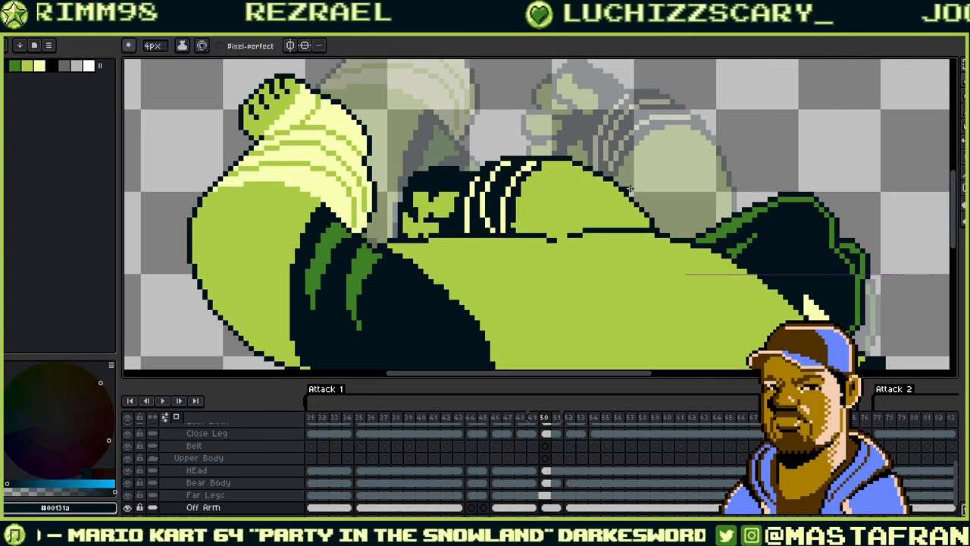
key("alt")
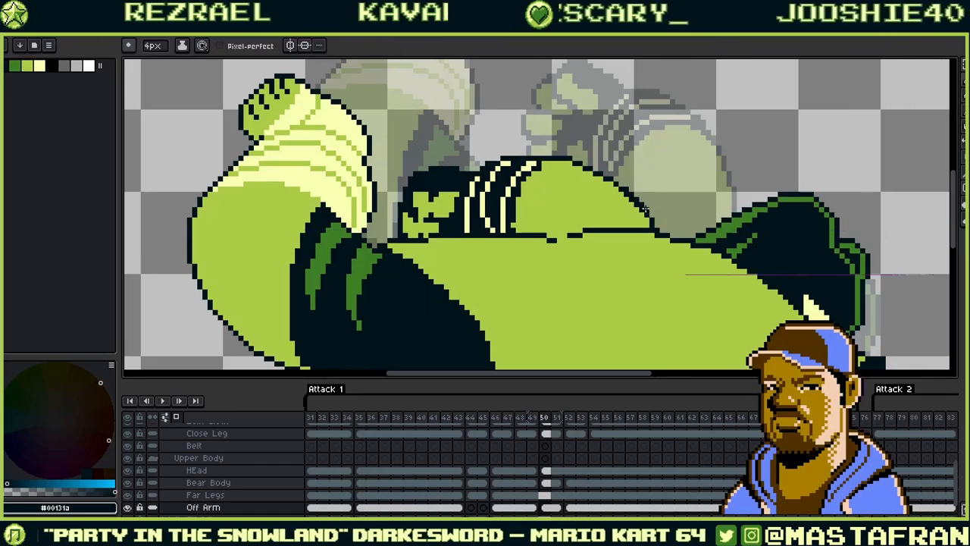
left_click(650, 221, "alt")
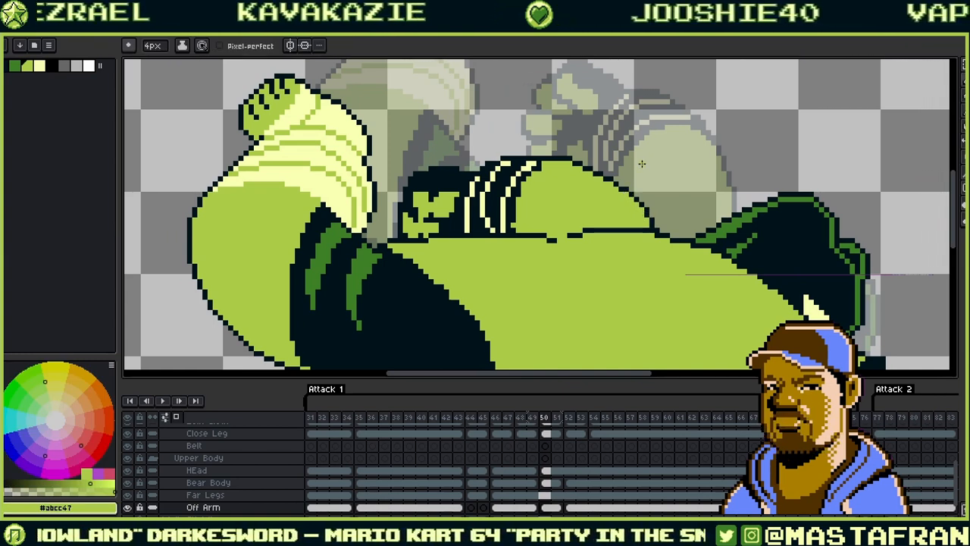
left_click(624, 183, "alt")
left_click(622, 189, "alt")
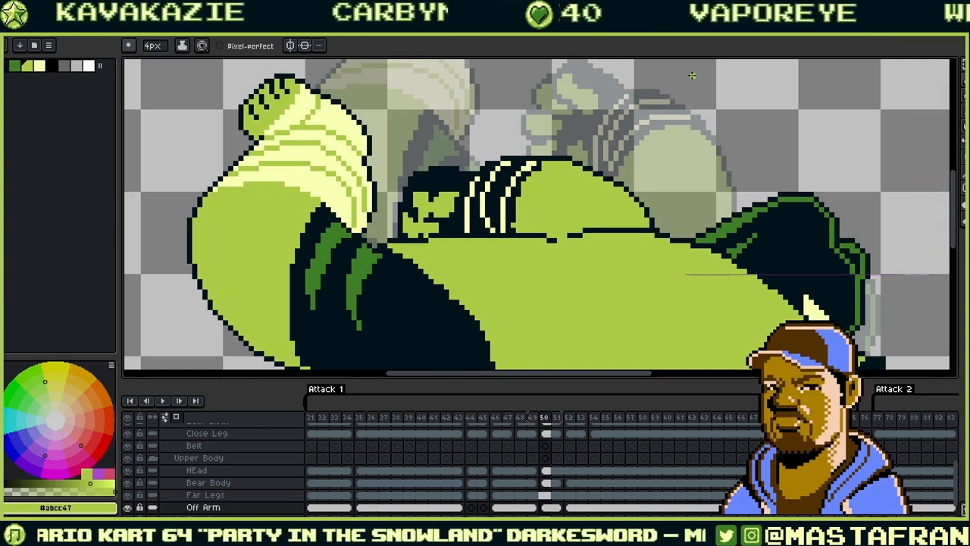
- Step back and forth through frames 48–53 to compare the ogre's poses
key("Right")
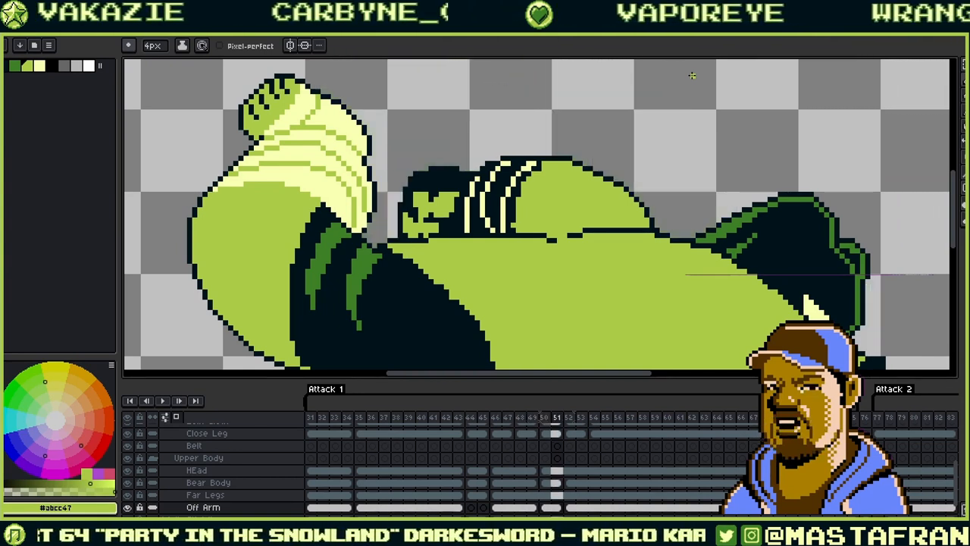
key("Right")
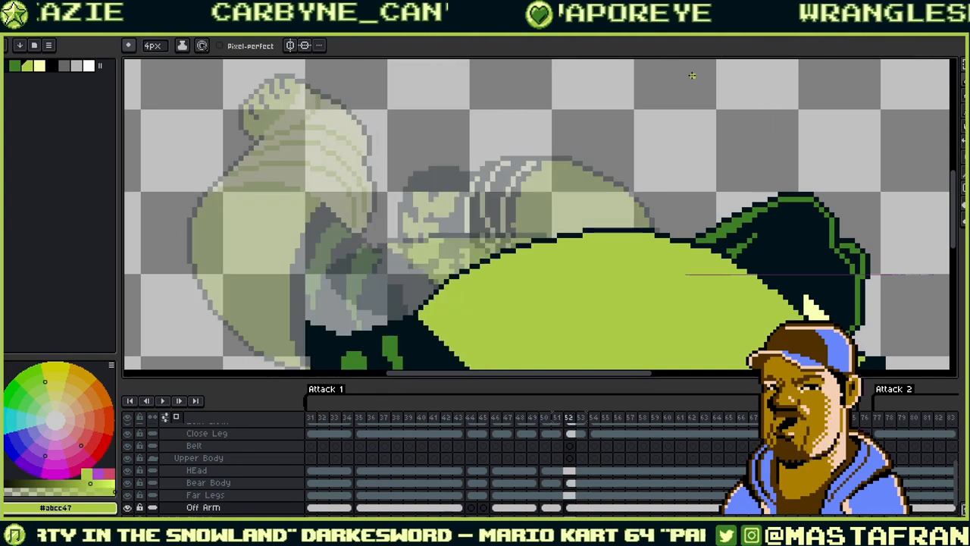
key("Left")
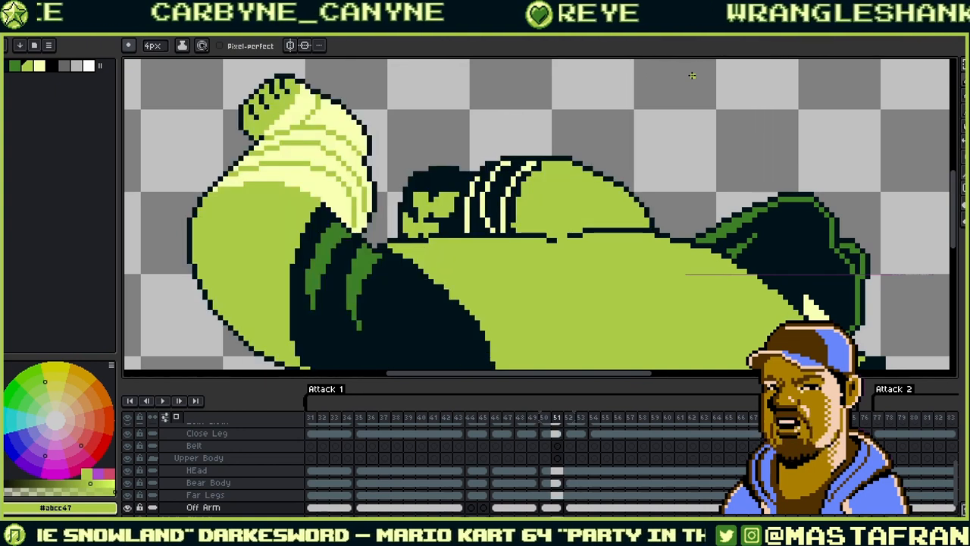
key("Right")
key("Right")
key("Left")
key("Left")
key("Left")
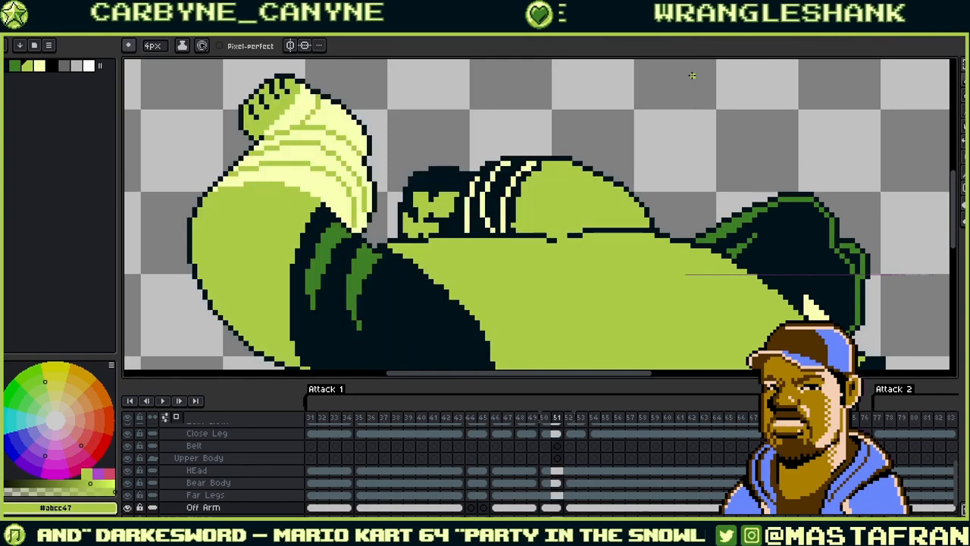
key("Right")
key("Right")
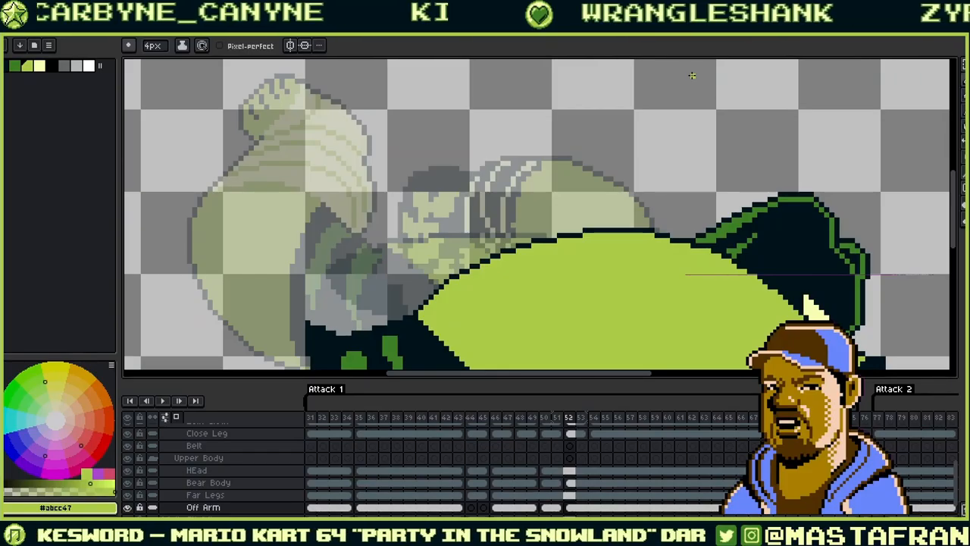
scroll(692, 75, "down", 4)
key("Left")
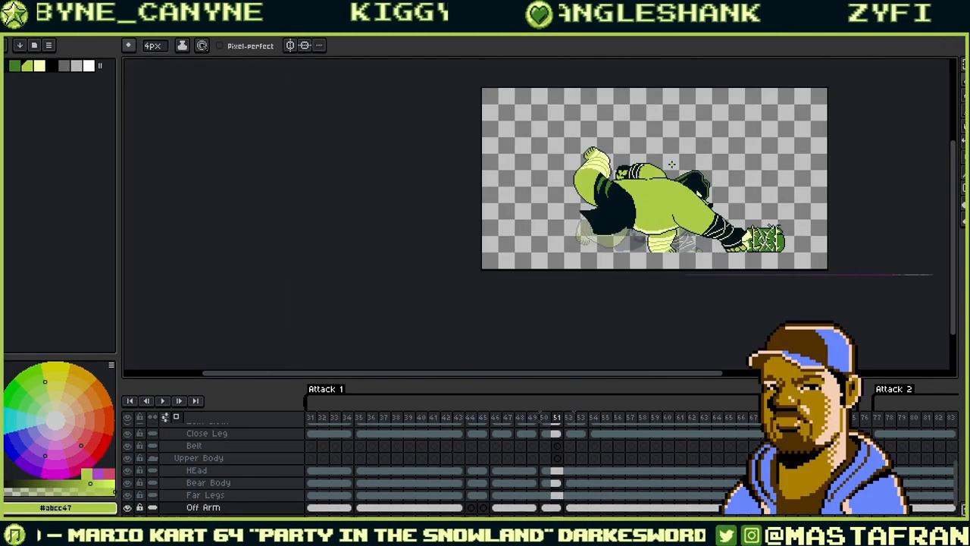
key("Right")
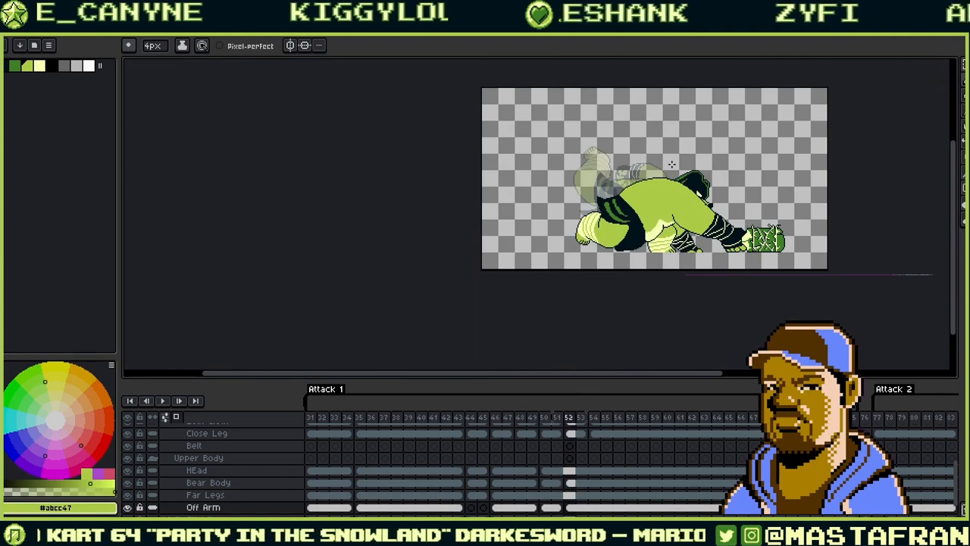
key("Left")
key("Left")
key("Left")
key("Left")
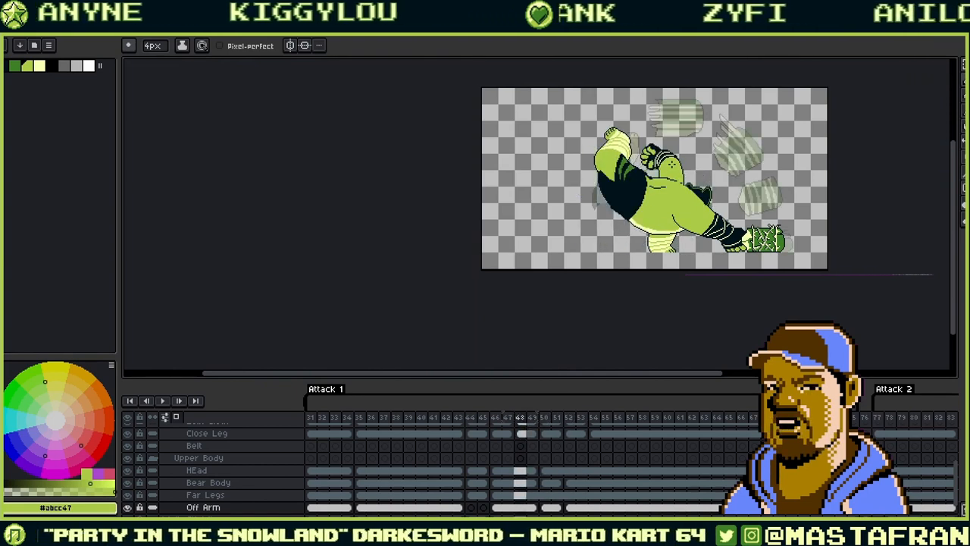
- Zoom in on the ogre's body and start the animation playing
scroll(731, 196, "up", 4)
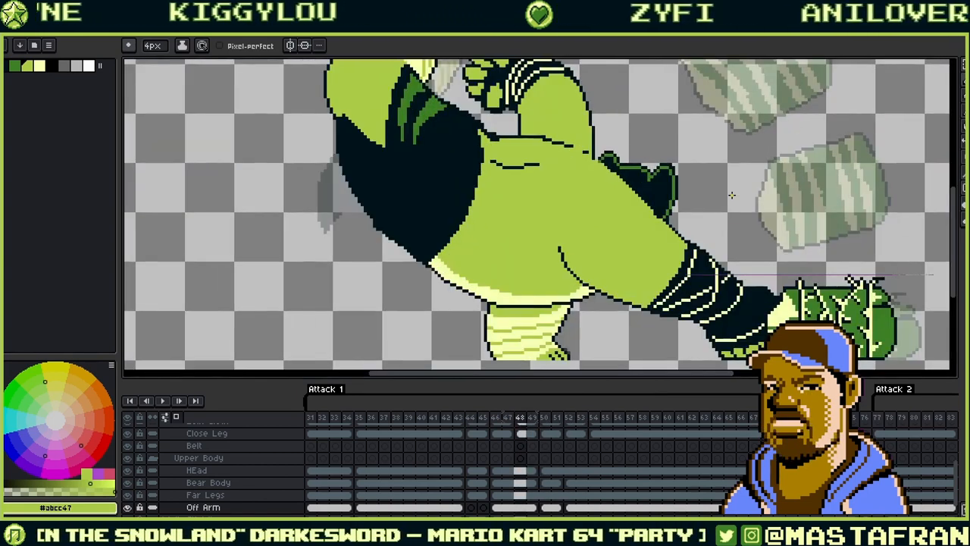
left_click_drag(639, 229, 525, 254)
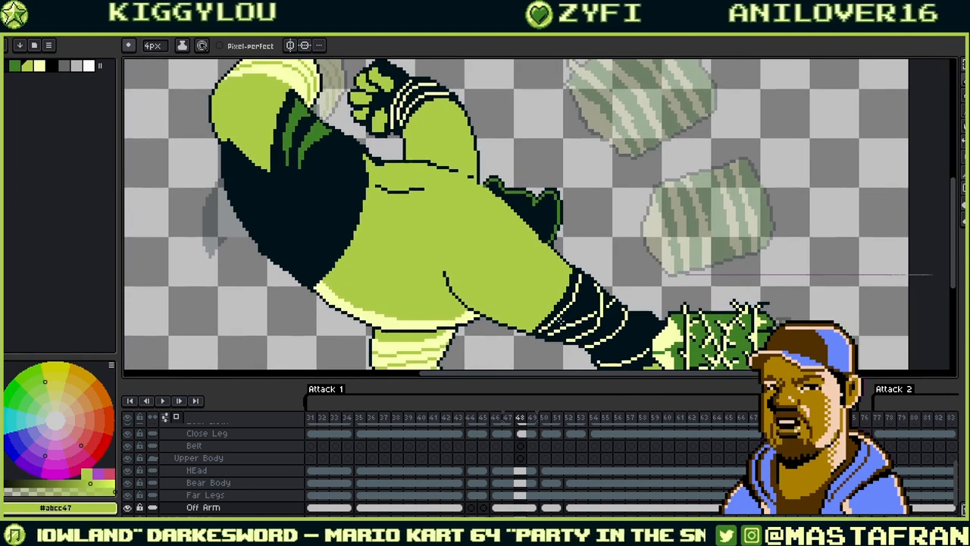
left_click(162, 401)
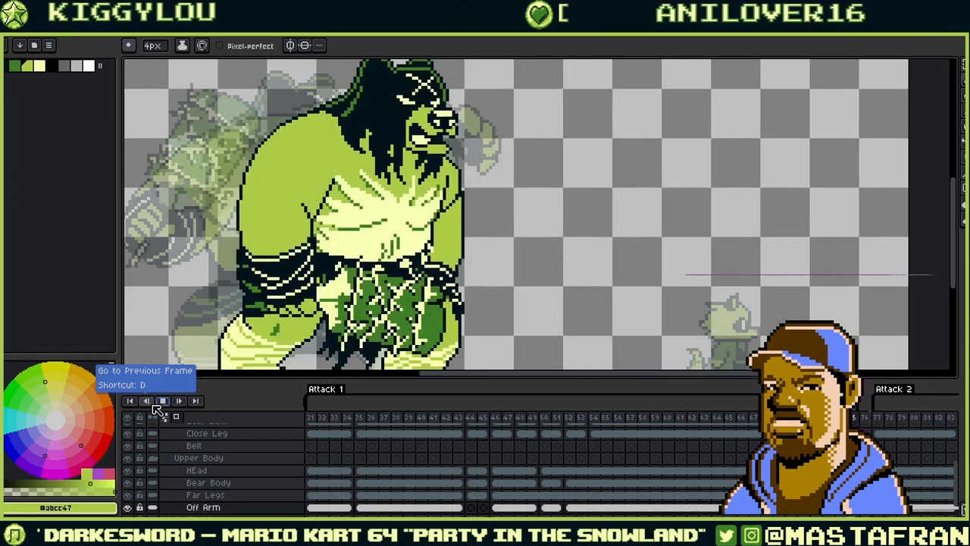
scroll(270, 353, "down", 3)
scroll(314, 263, "up", 3)
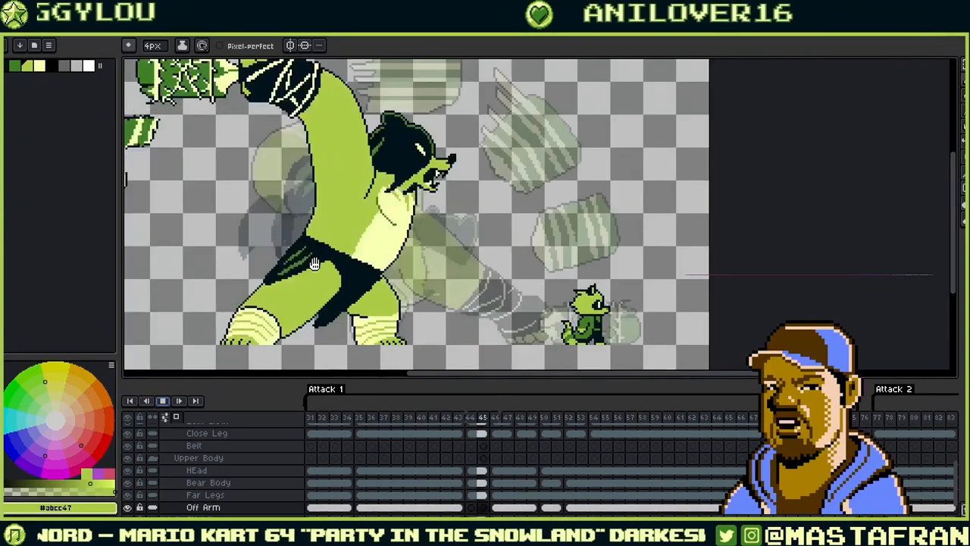
left_click_drag(473, 235, 567, 241)
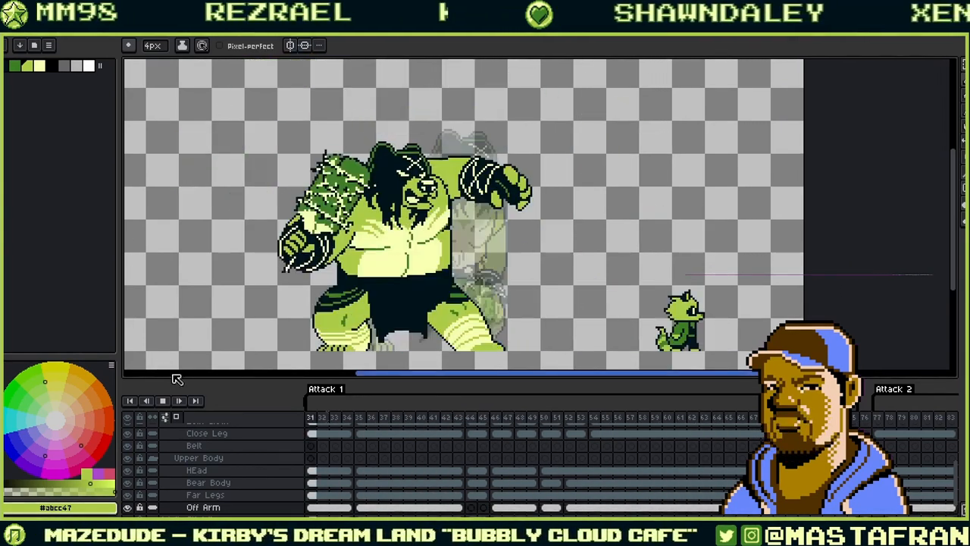
- Play Attack 2 from frame 77, stop near frame 92, and scroll the timeline left
left_click(165, 401)
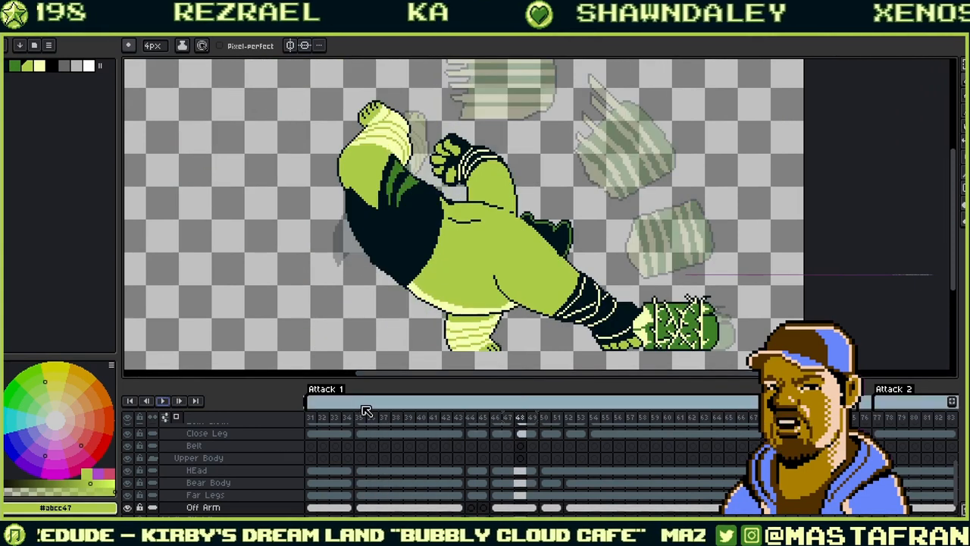
left_click(879, 422)
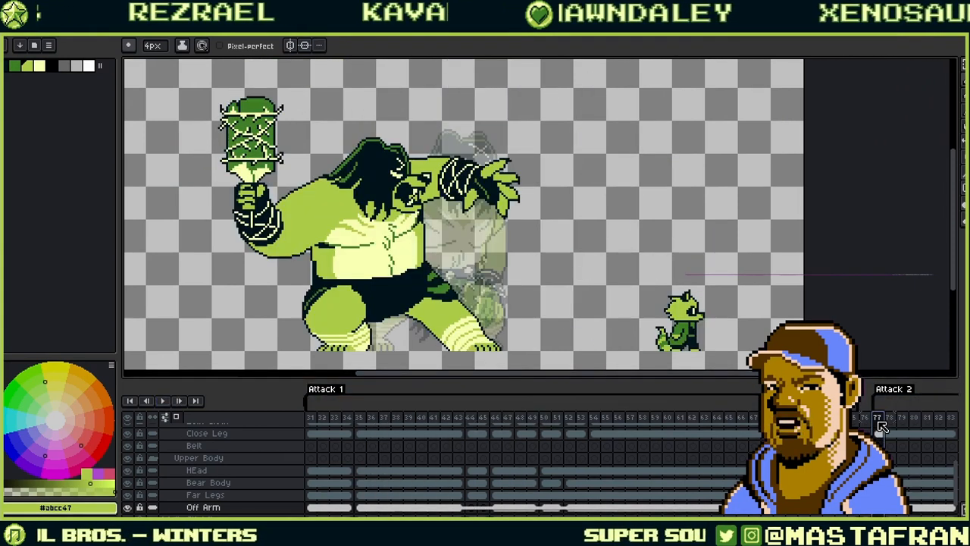
left_click(166, 403)
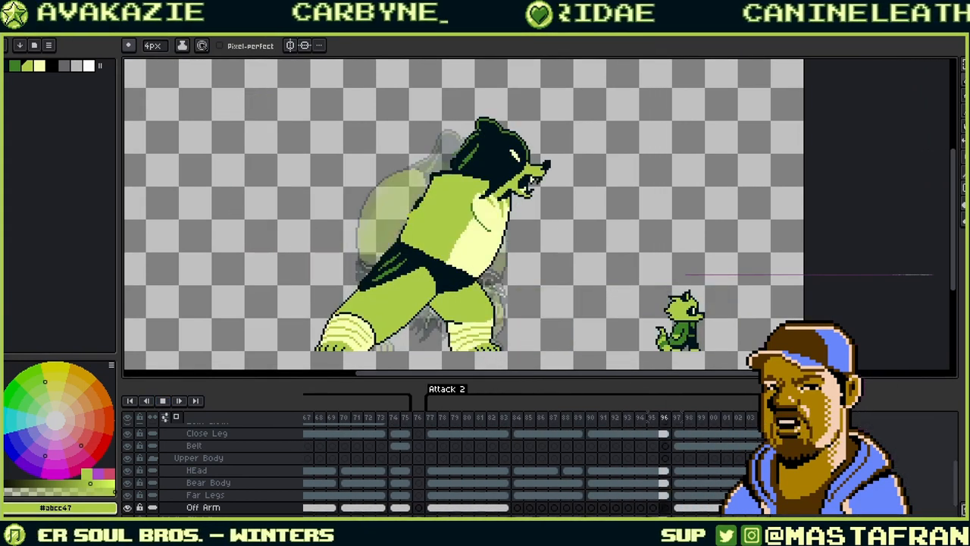
left_click(162, 401)
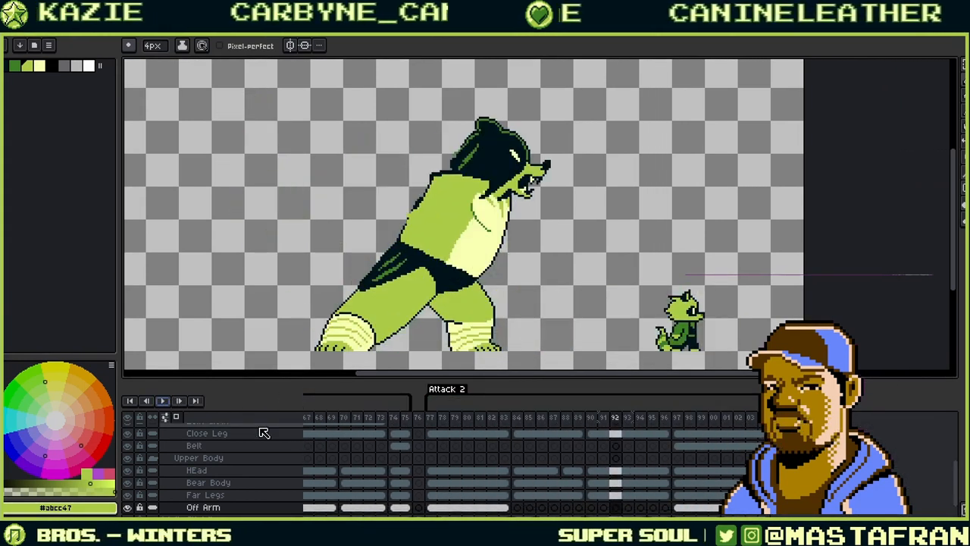
left_click_drag(494, 516, 422, 507)
- View the Stun (29), Crouch (27) and Bear Search (24, 20) poses, then play from frame 20
left_click(479, 419)
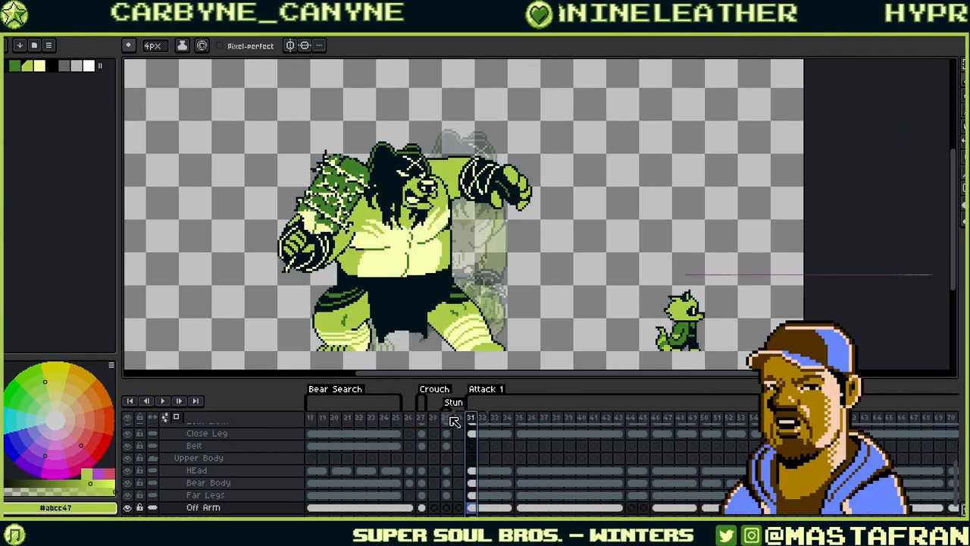
left_click(449, 420)
left_click(422, 419)
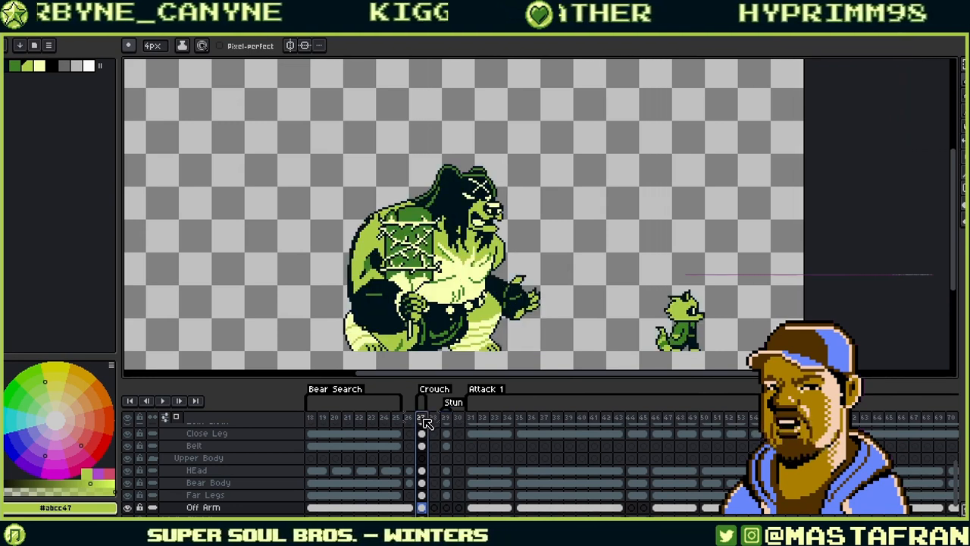
left_click(385, 419)
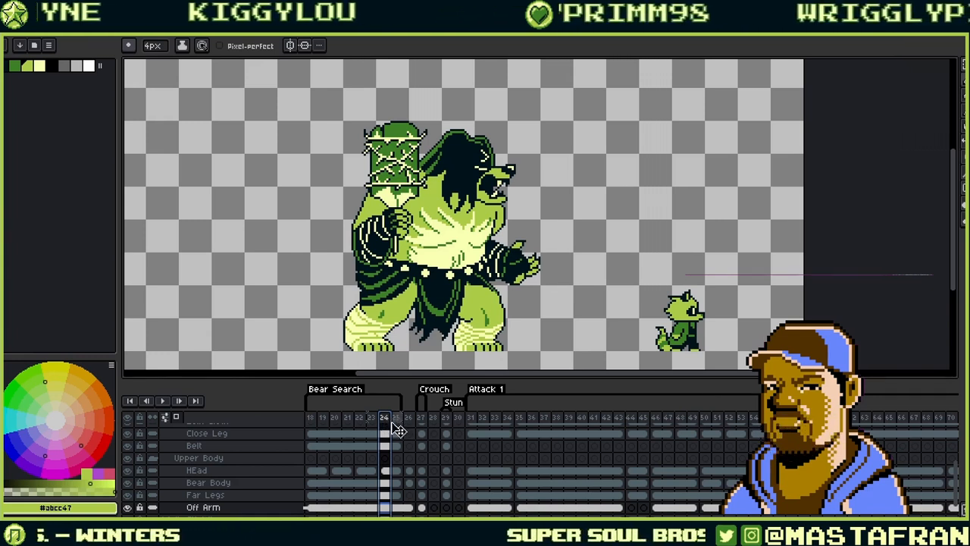
left_click(334, 421)
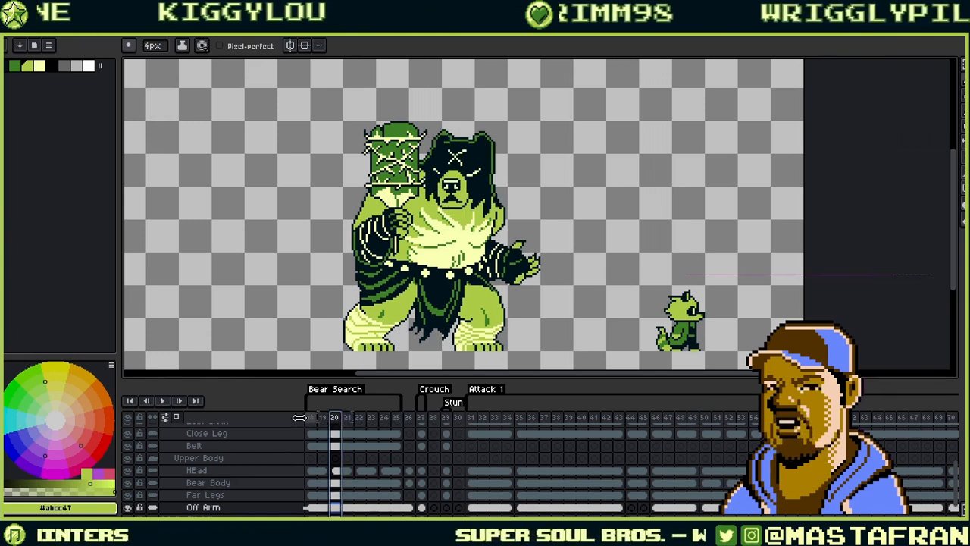
left_click(164, 401)
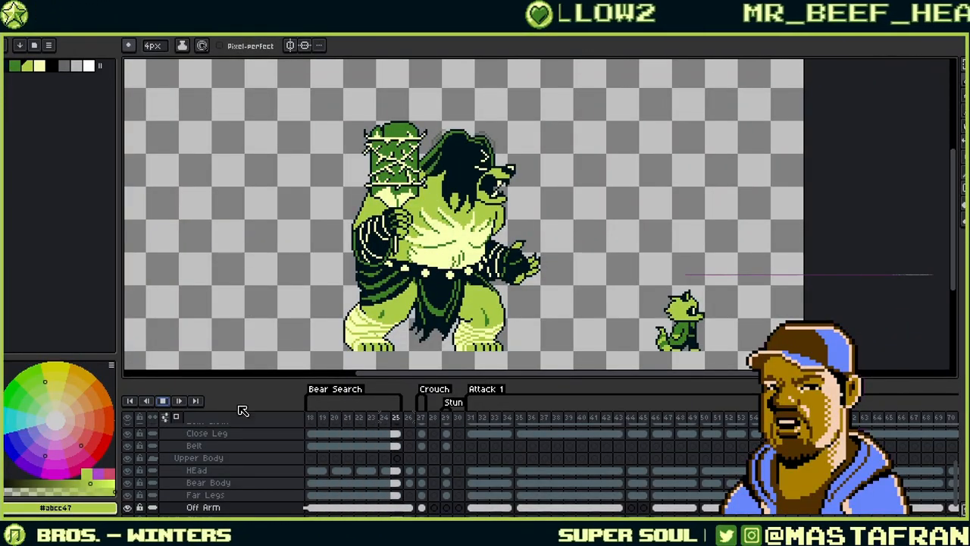
left_click(425, 417)
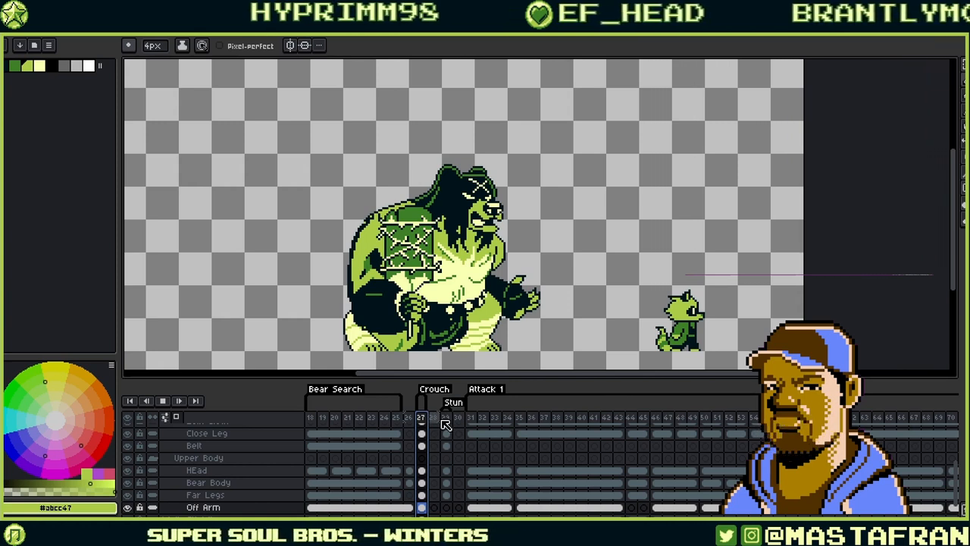
- Replay the animation from Stun frame 29, then stop it
left_click(448, 419)
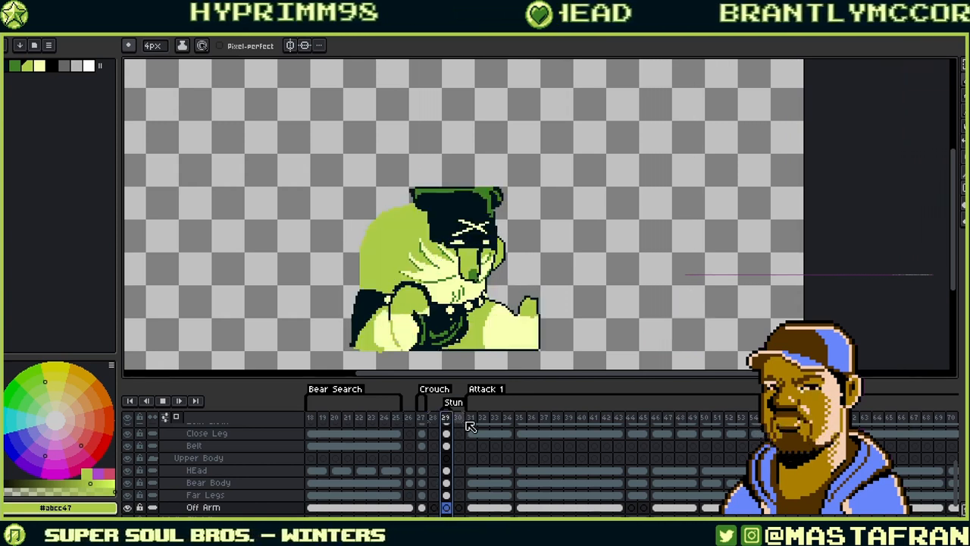
key("Return")
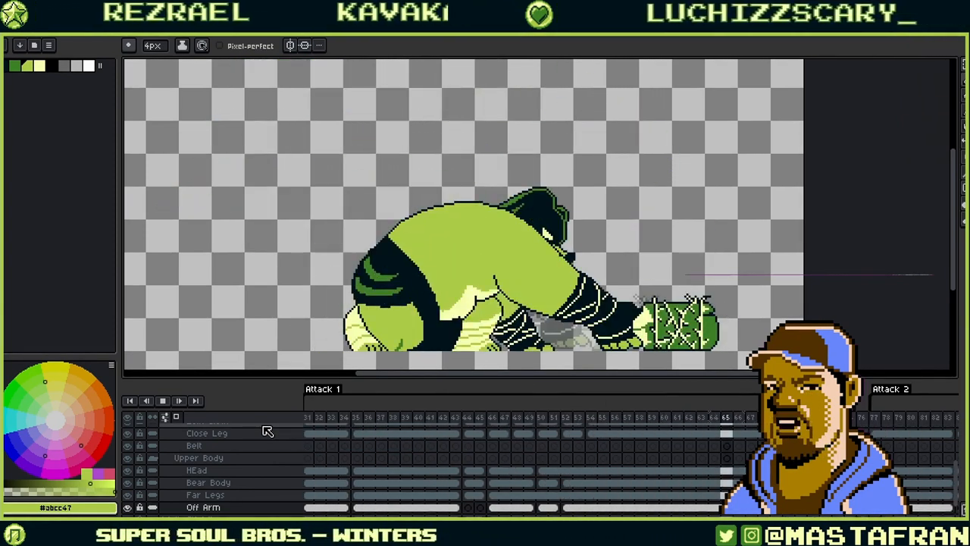
left_click(170, 406)
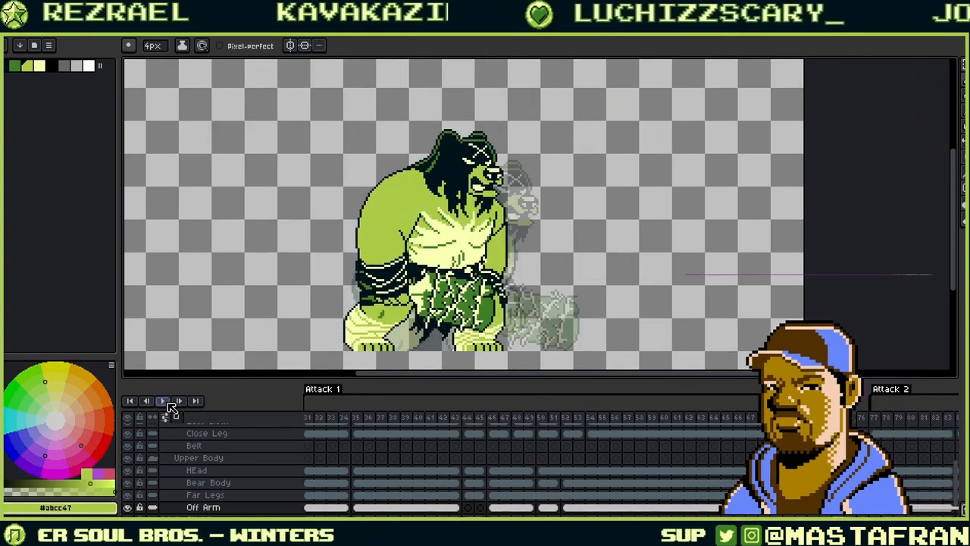